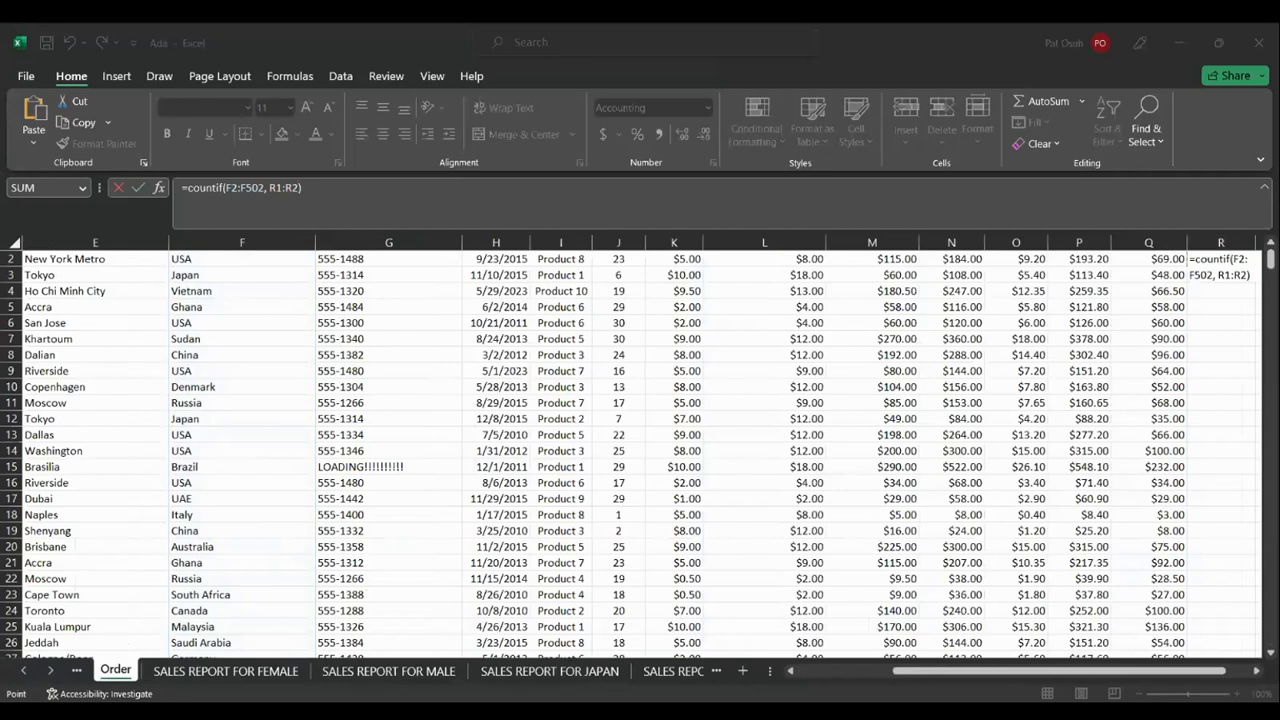
Re-point the draft COUNTIF criteria in R2 to cell R9
left_click(837, 634)
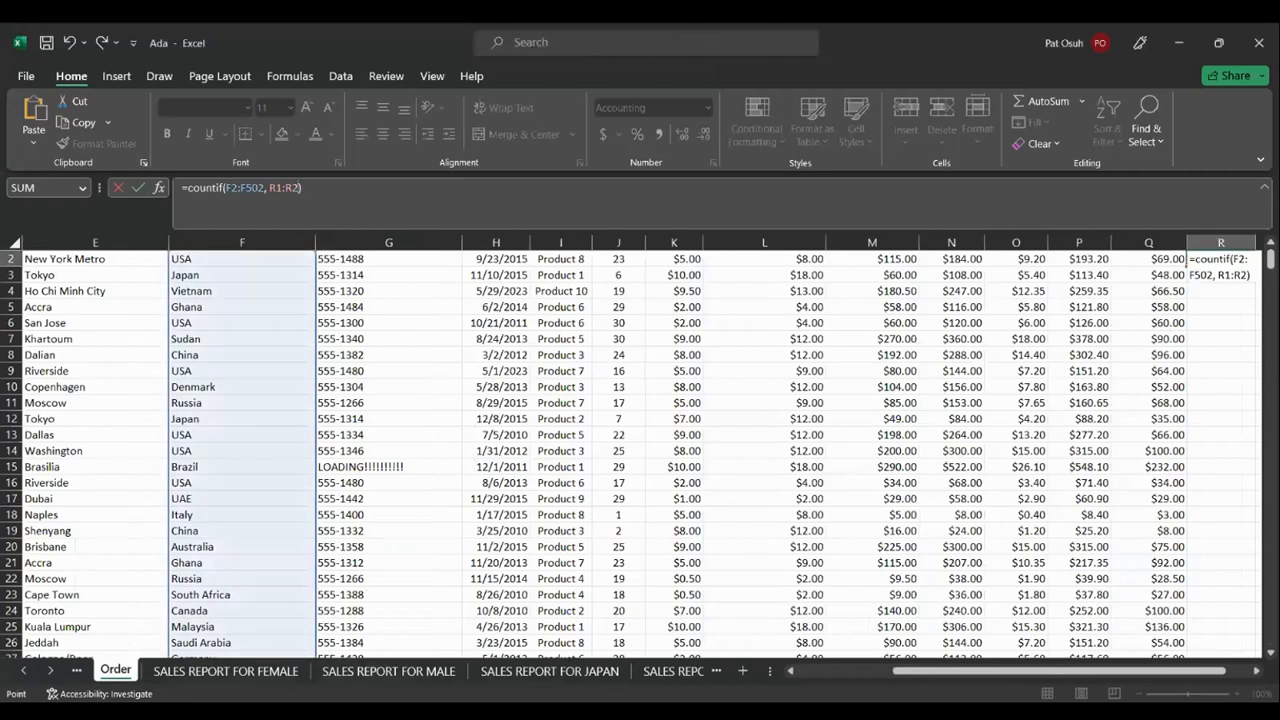
key("Return")
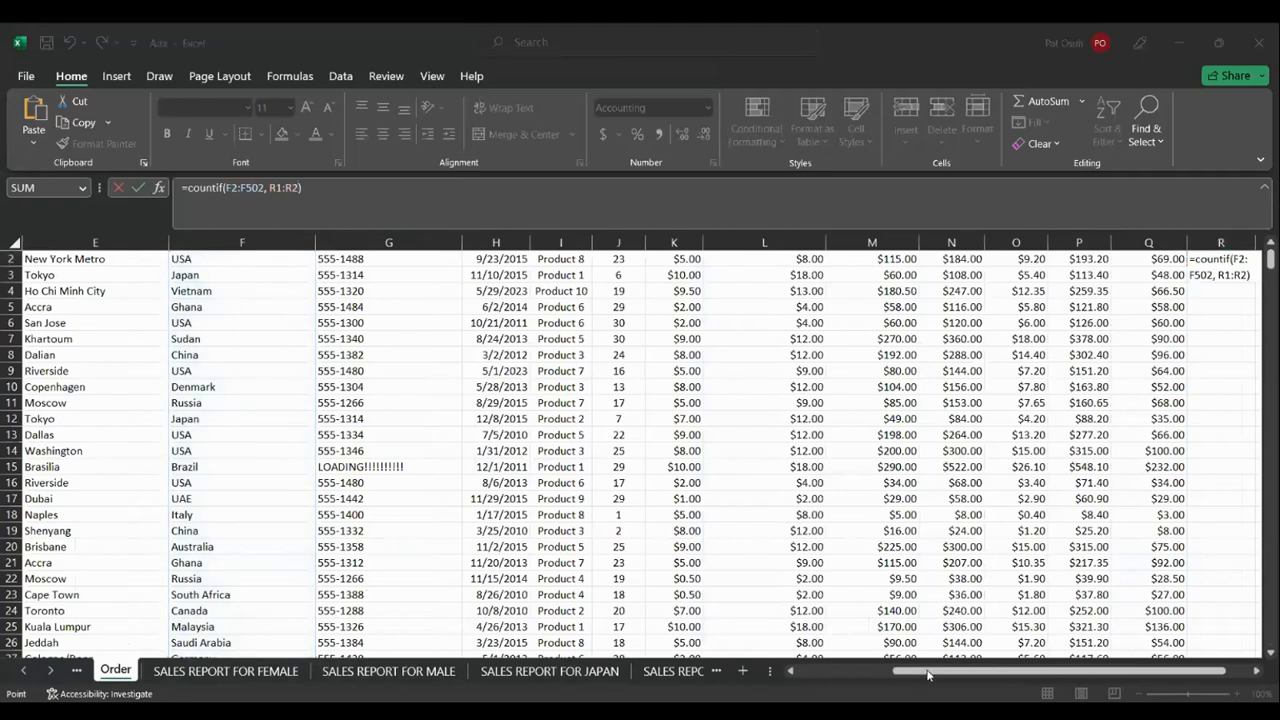
left_click(1259, 669)
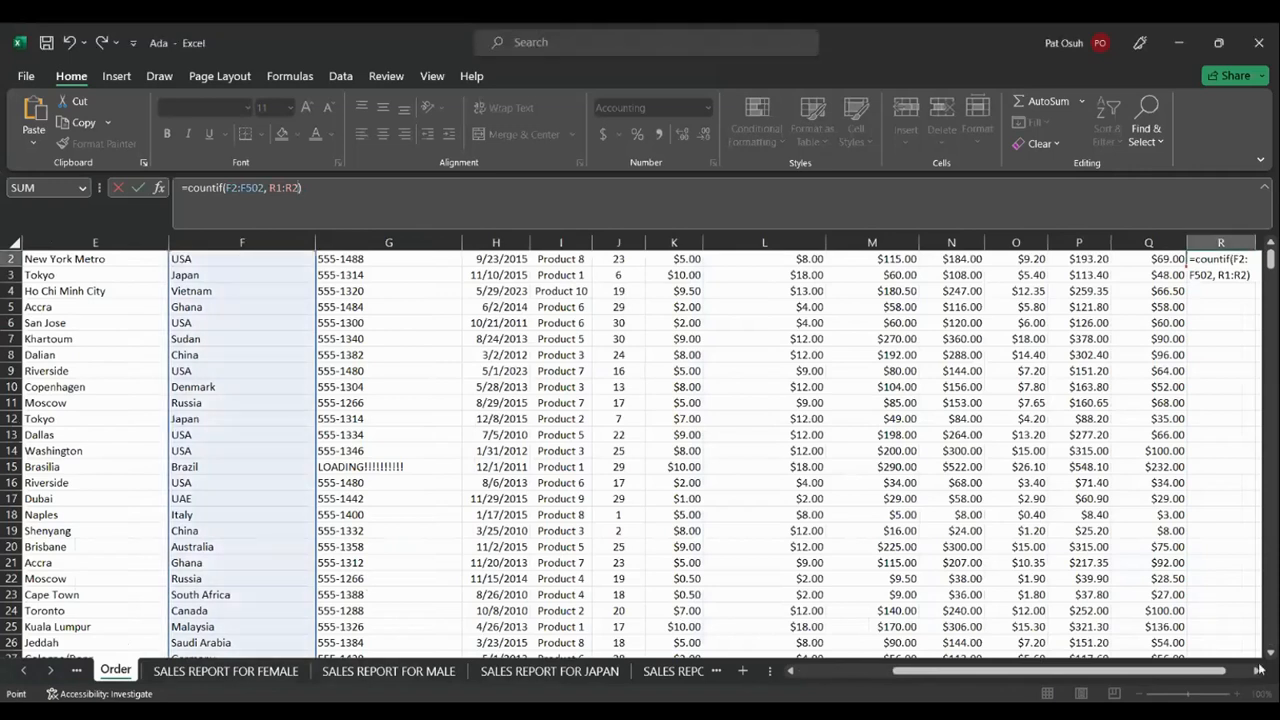
left_click(1222, 338)
left_click(1222, 372)
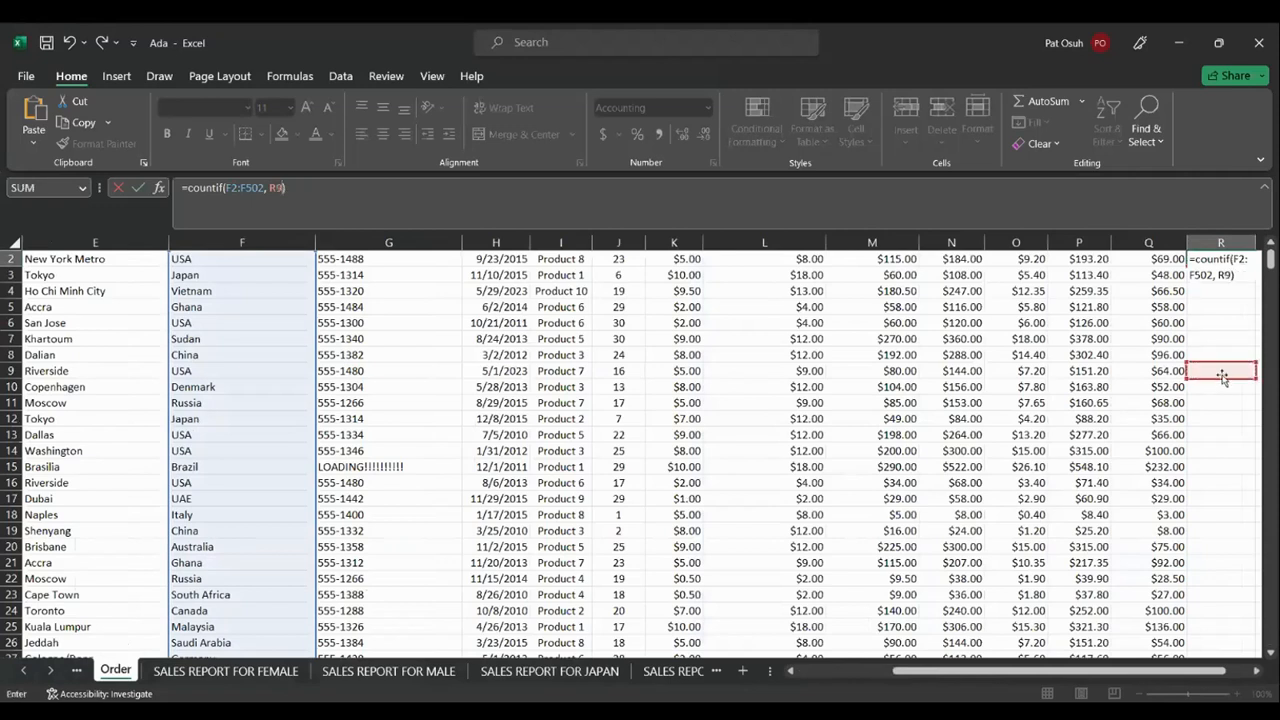
Discard the unfinished COUNTIF formula so R2 is blank again
left_click(273, 213)
key("Escape")
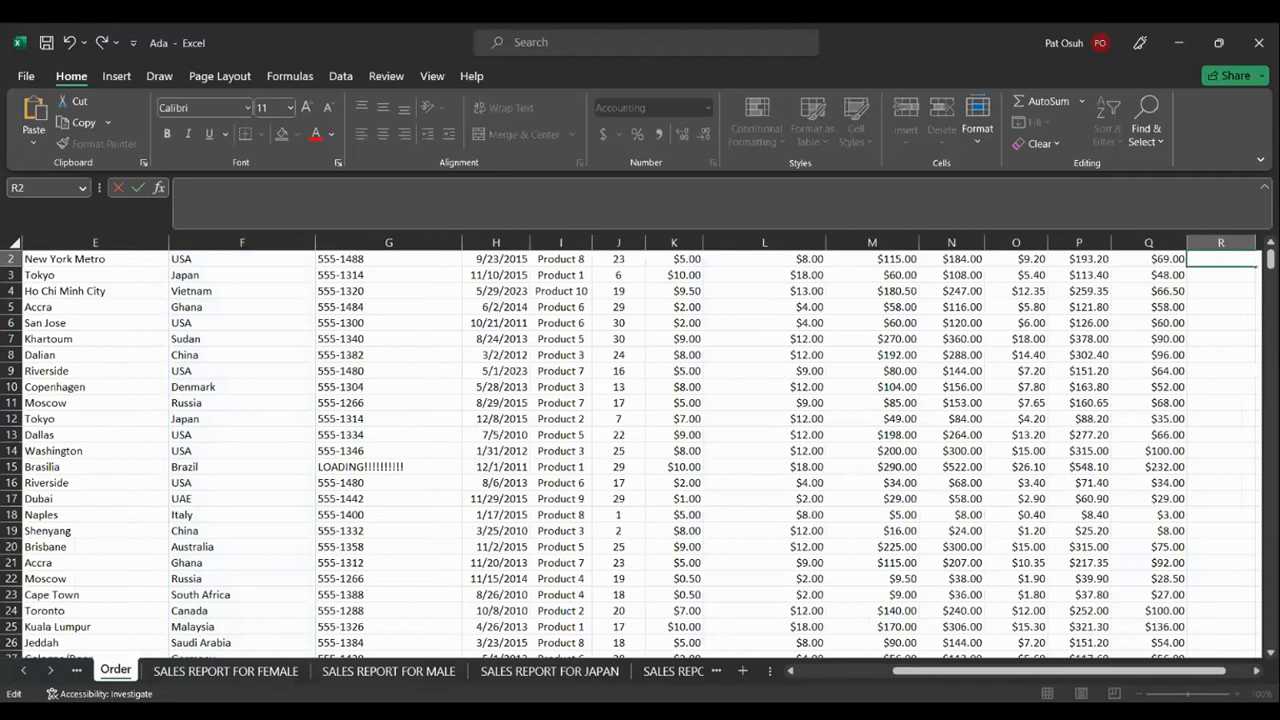
key("alt+Tab")
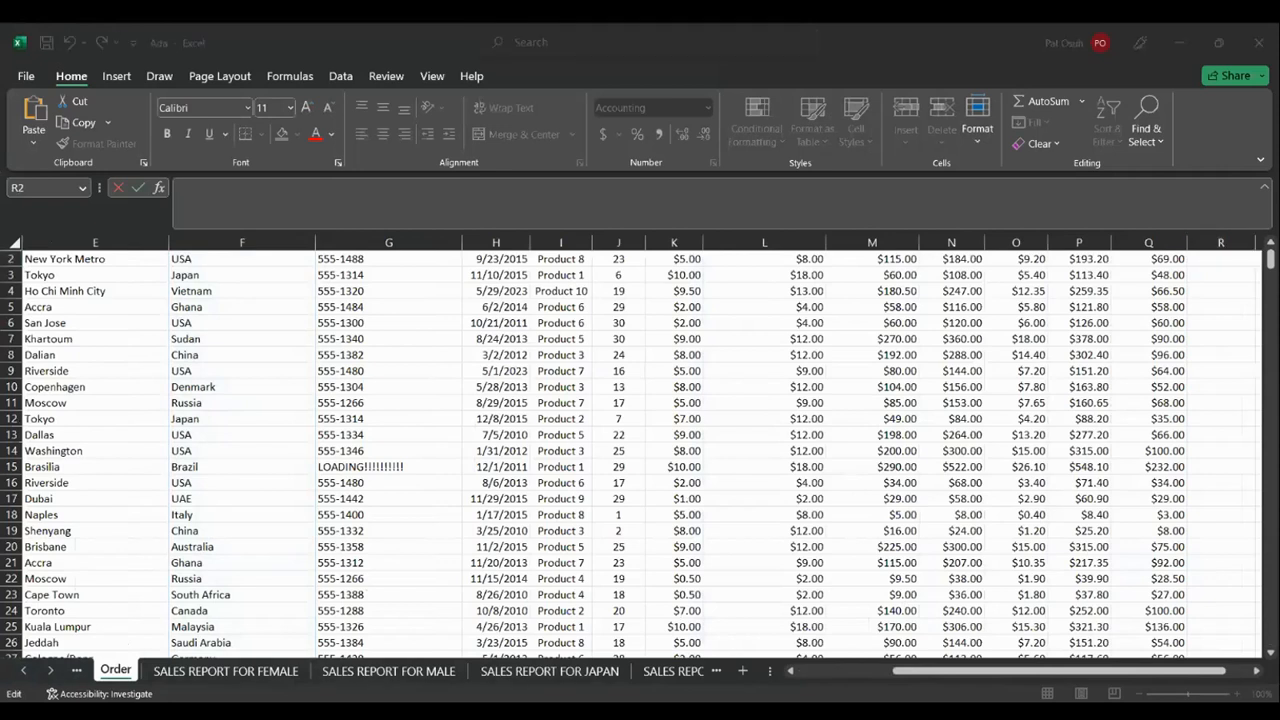
Scroll back to column A and switch to the Customer sheet
scroll(640, 450, "left", 5)
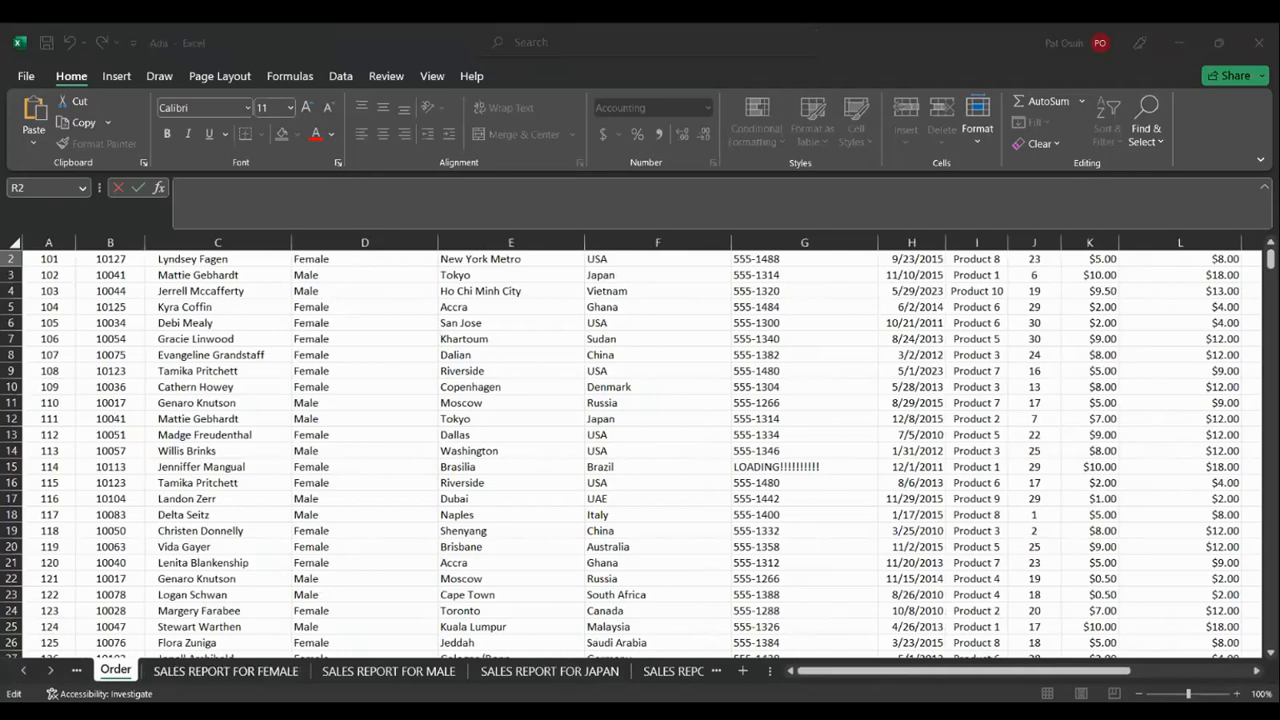
key("Return")
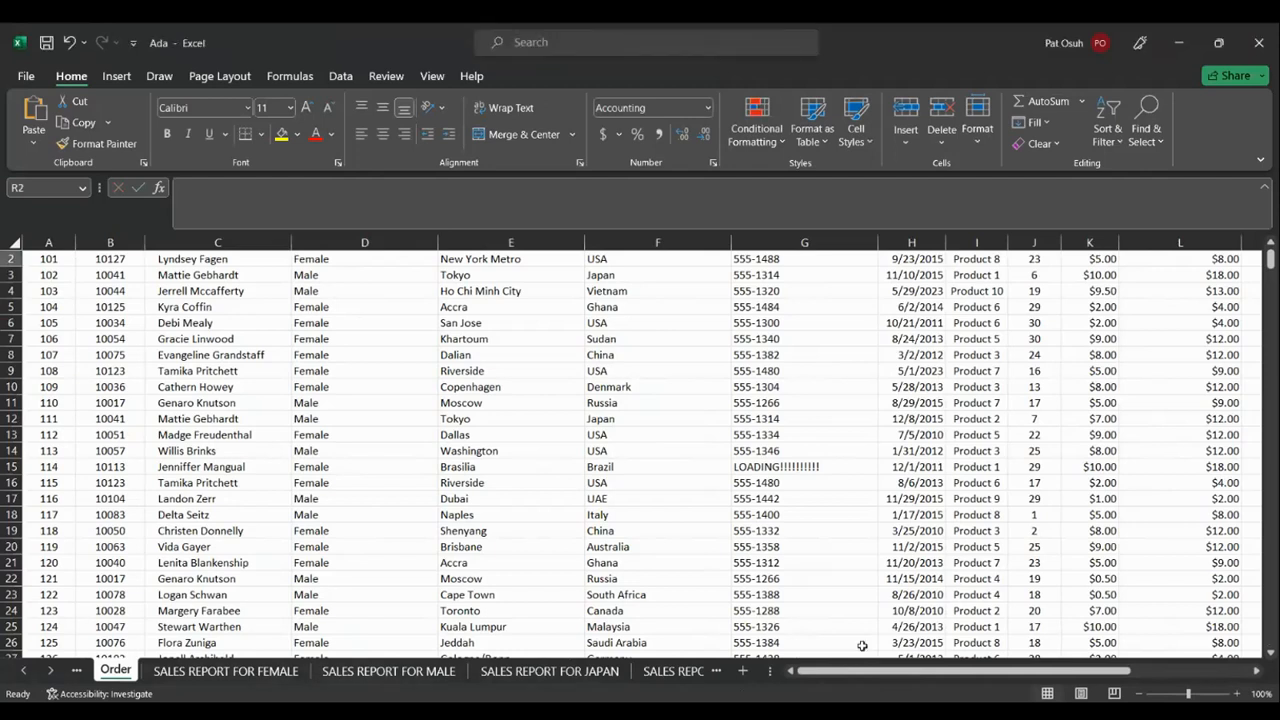
left_click(25, 670)
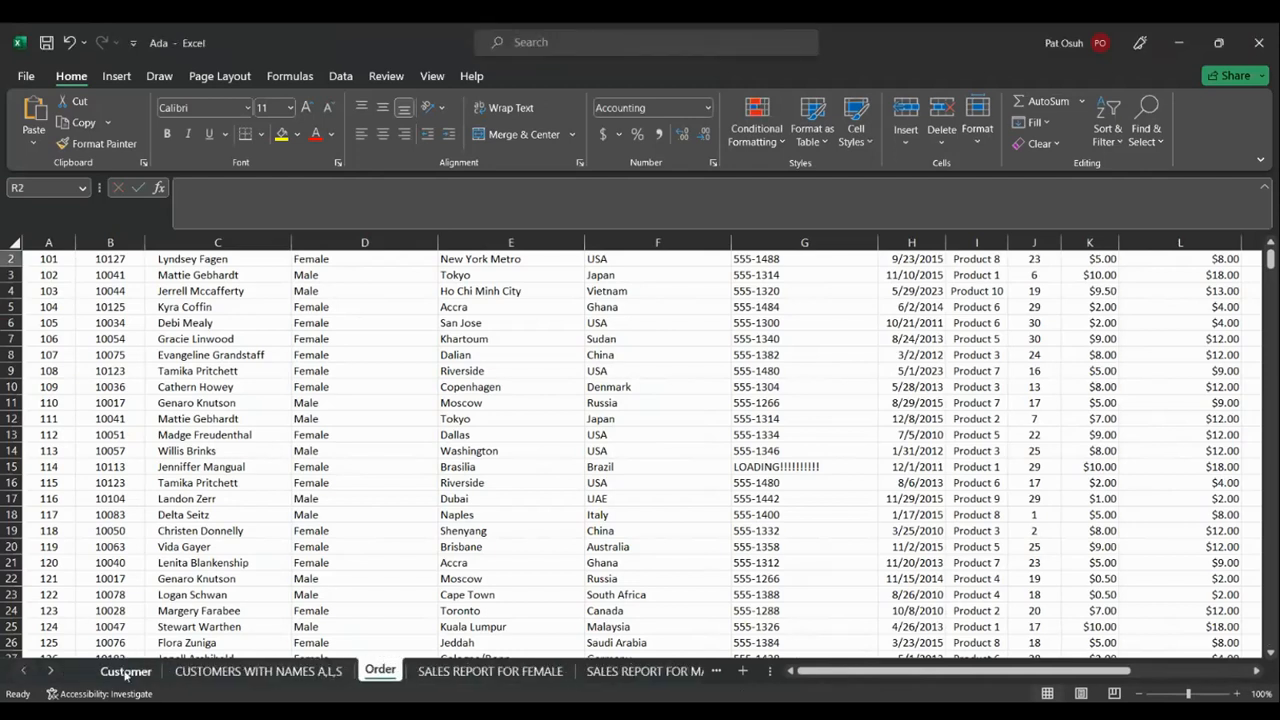
left_click(125, 671)
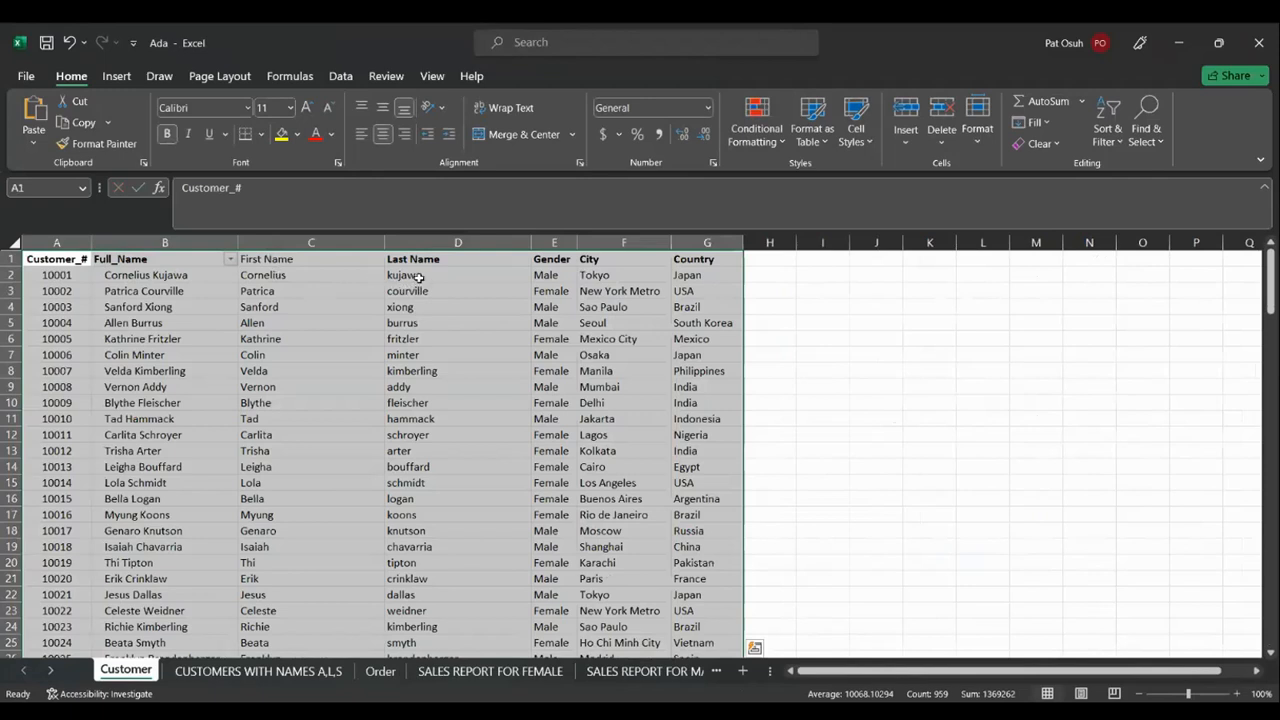
Widen column H, then undo a column mistakenly inserted before Last Name
left_click(769, 272)
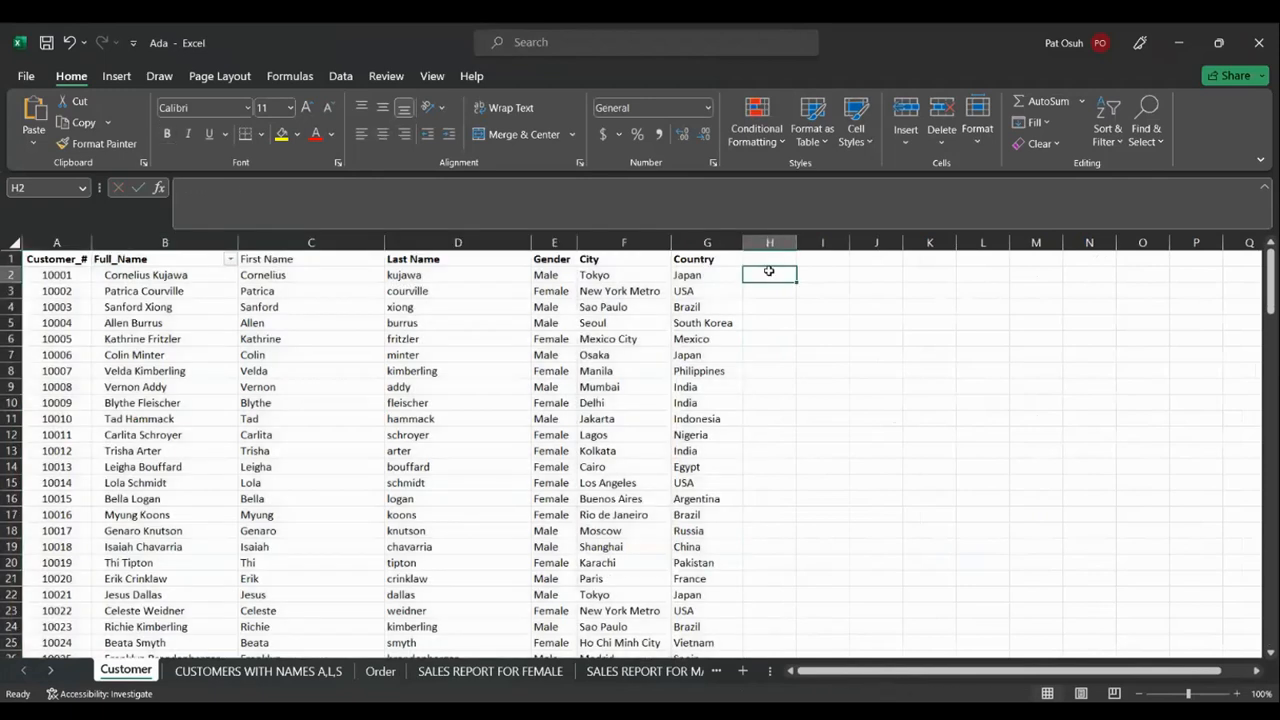
left_click_drag(797, 243, 872, 244)
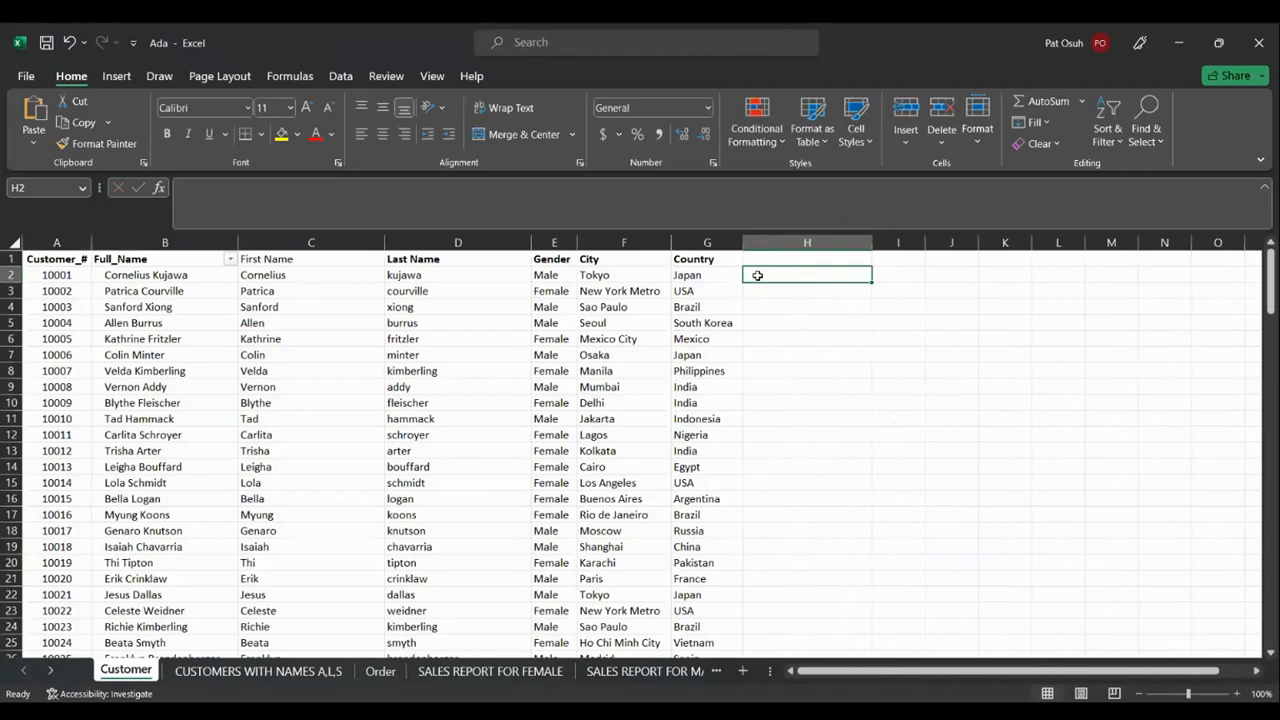
right_click(532, 243)
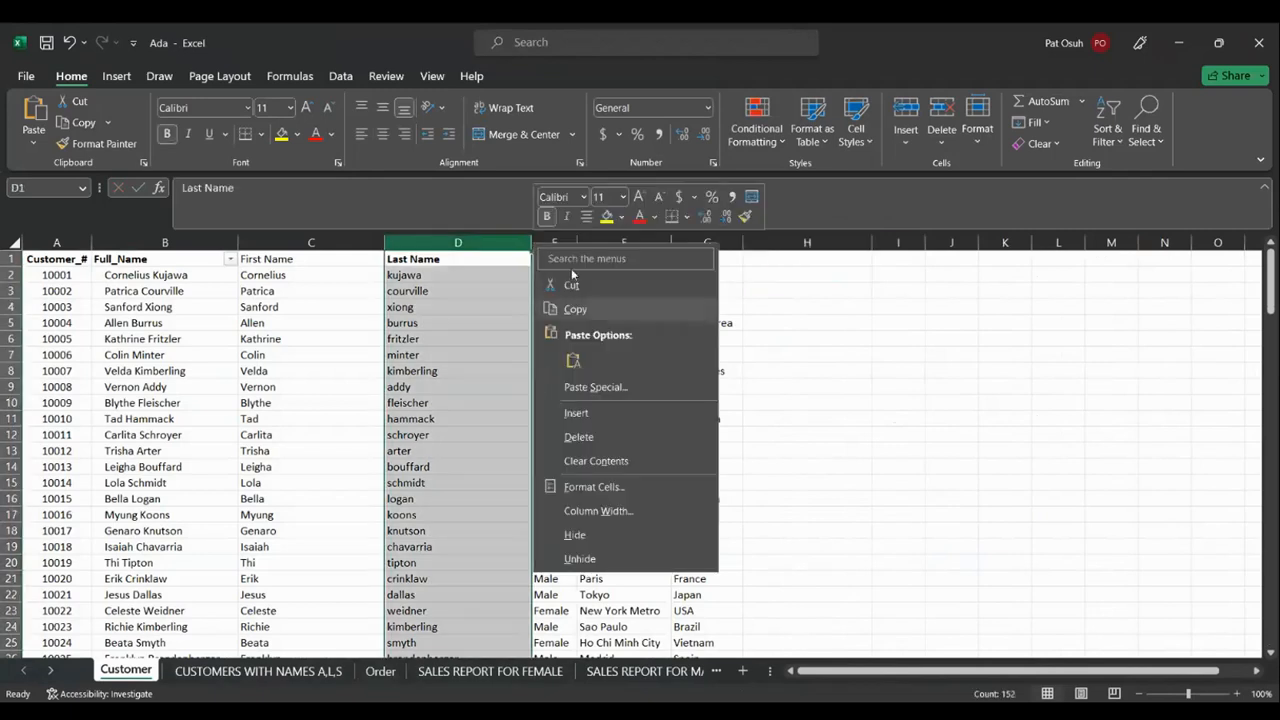
left_click(576, 413)
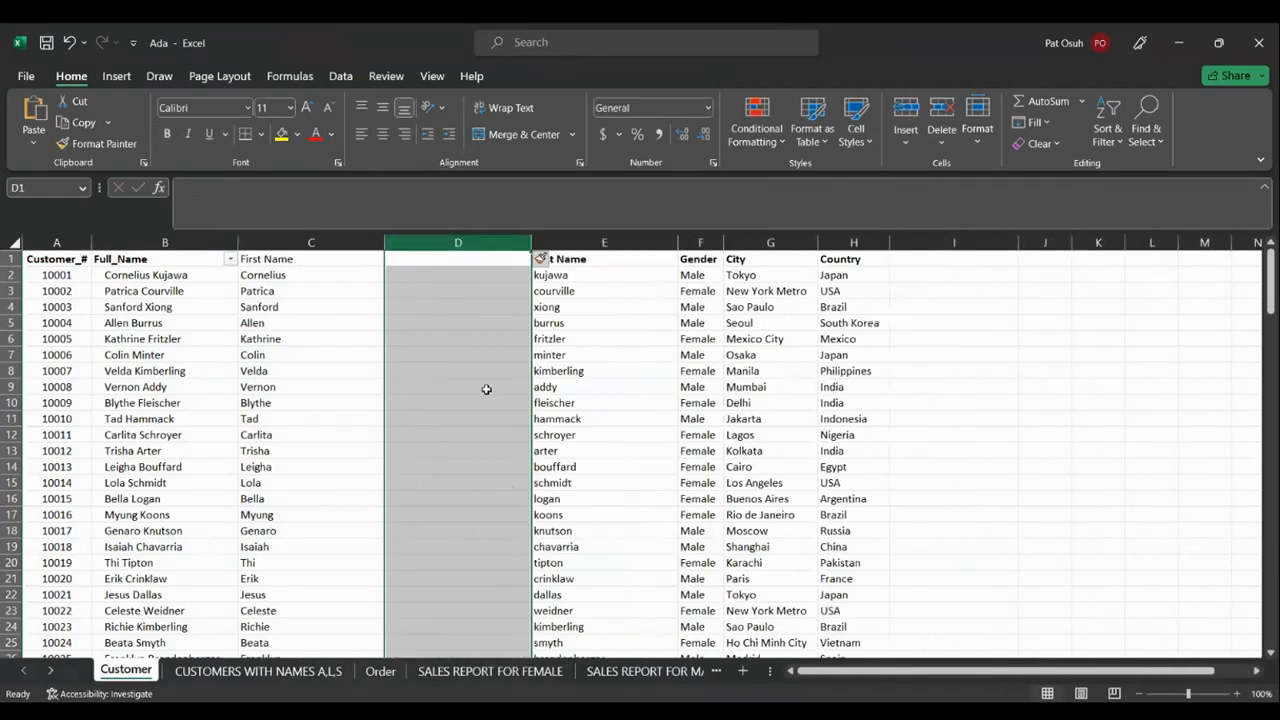
key("ctrl+z")
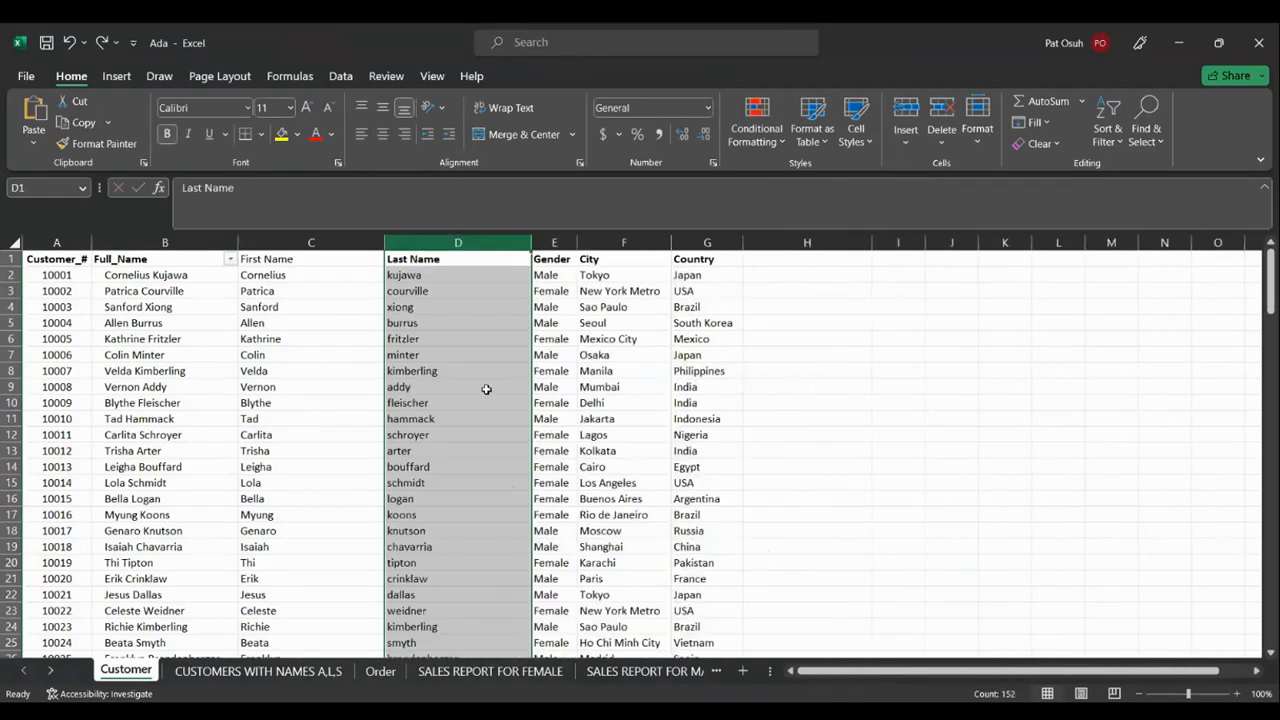
Insert an empty column E before Gender and select cell E2
left_click(563, 242)
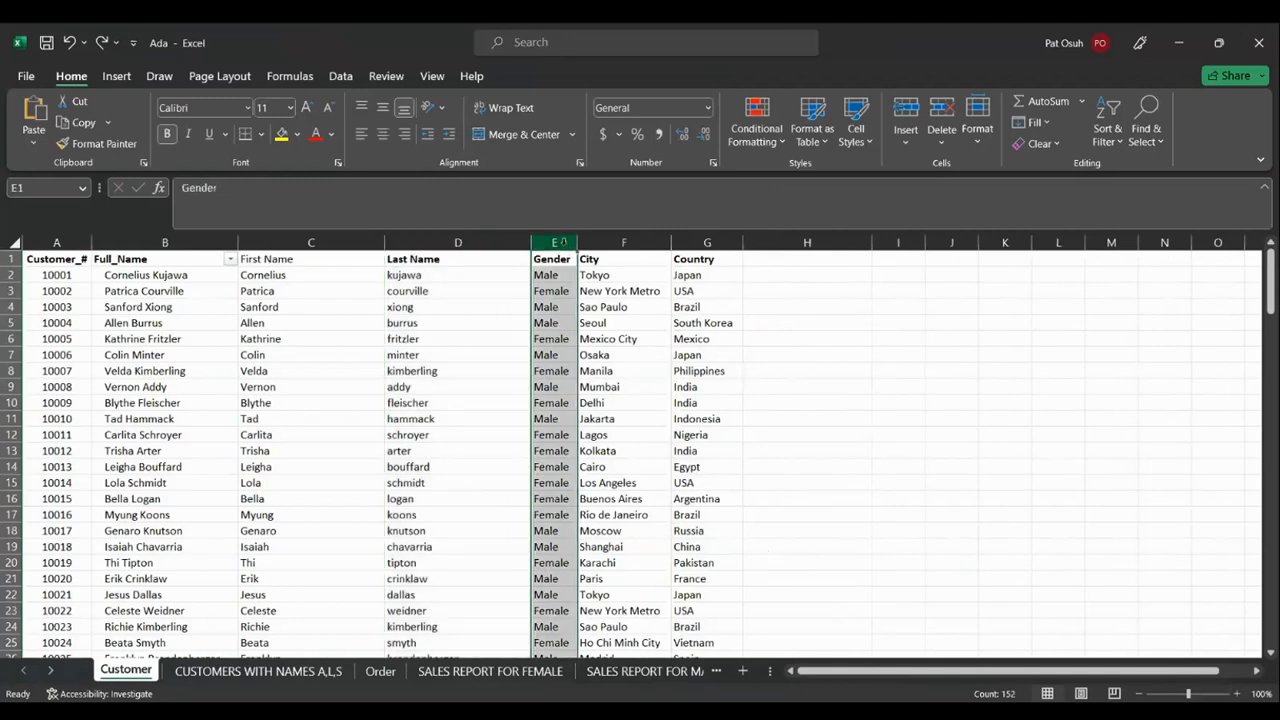
right_click(563, 242)
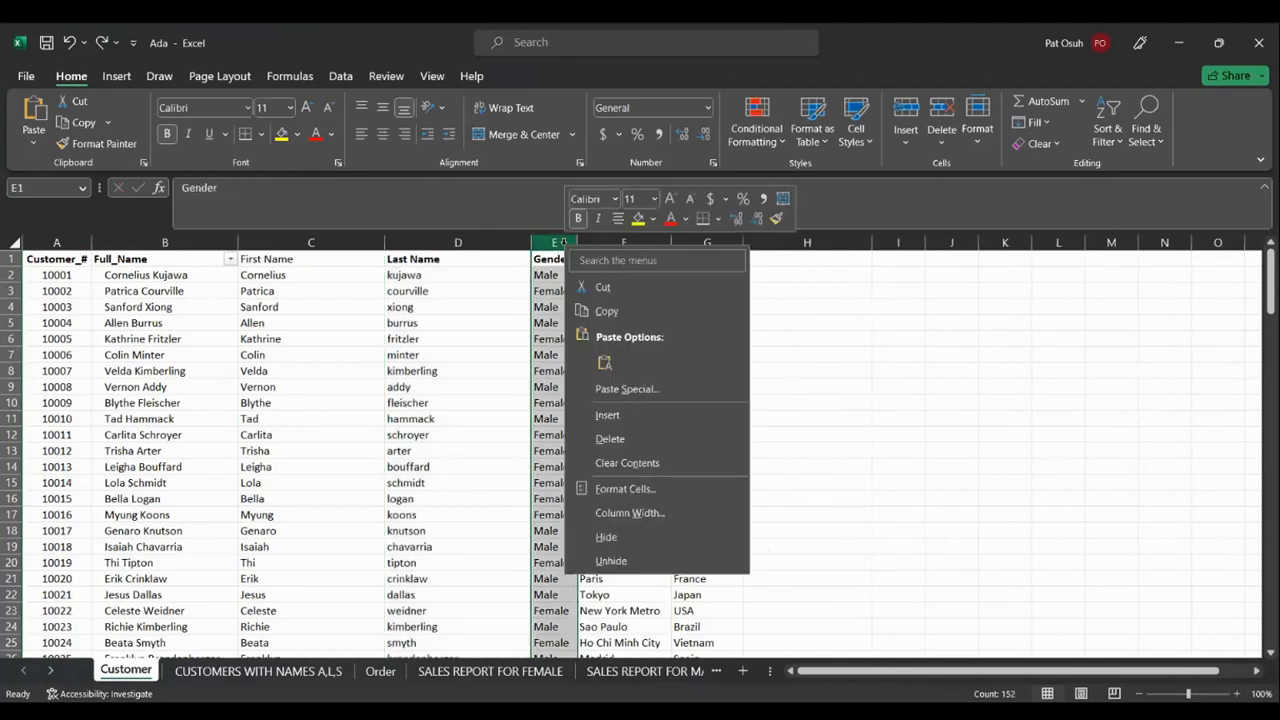
left_click(624, 416)
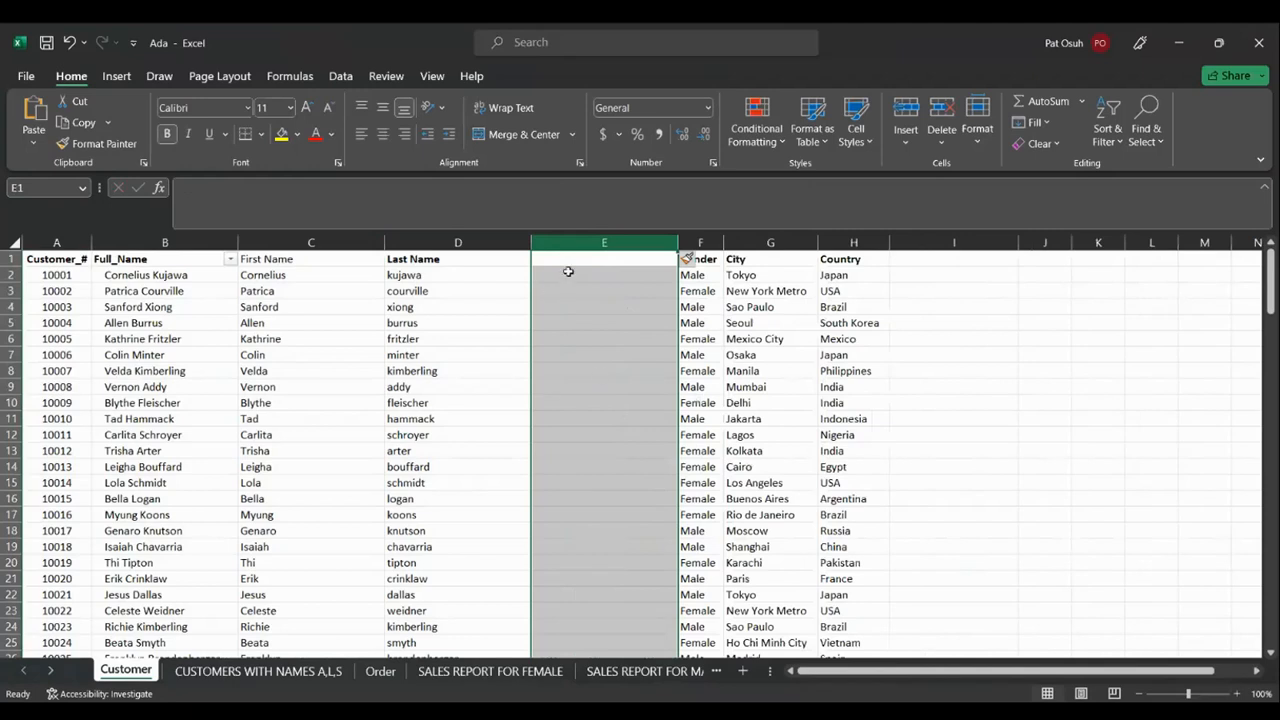
left_click(555, 285)
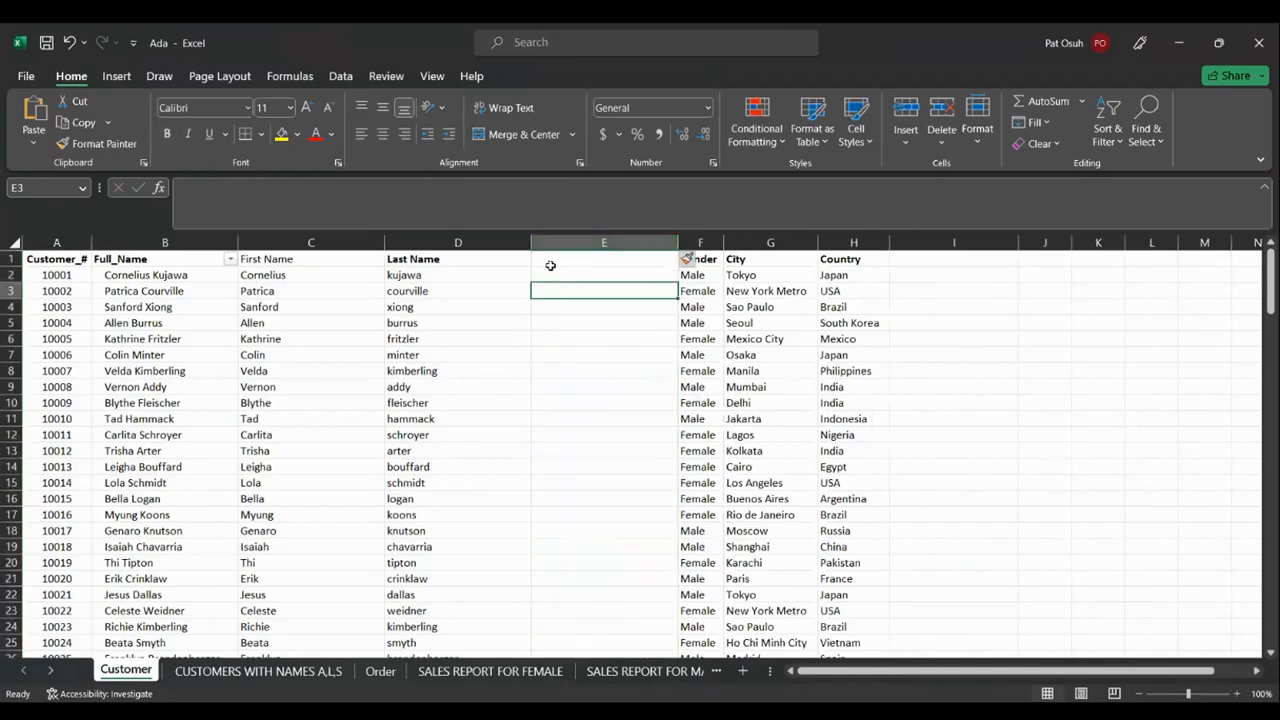
left_click(548, 274)
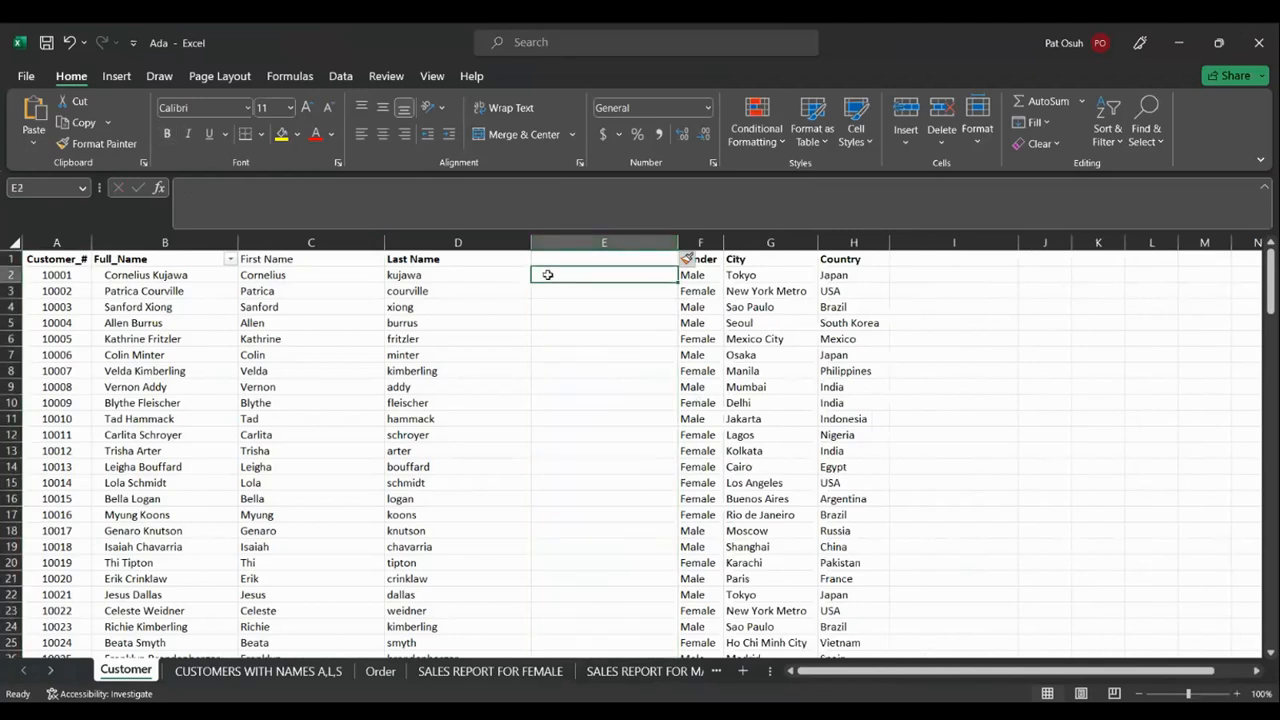
Enter a mistyped CONCAT formula in E2, then clear the broken result
type("=")
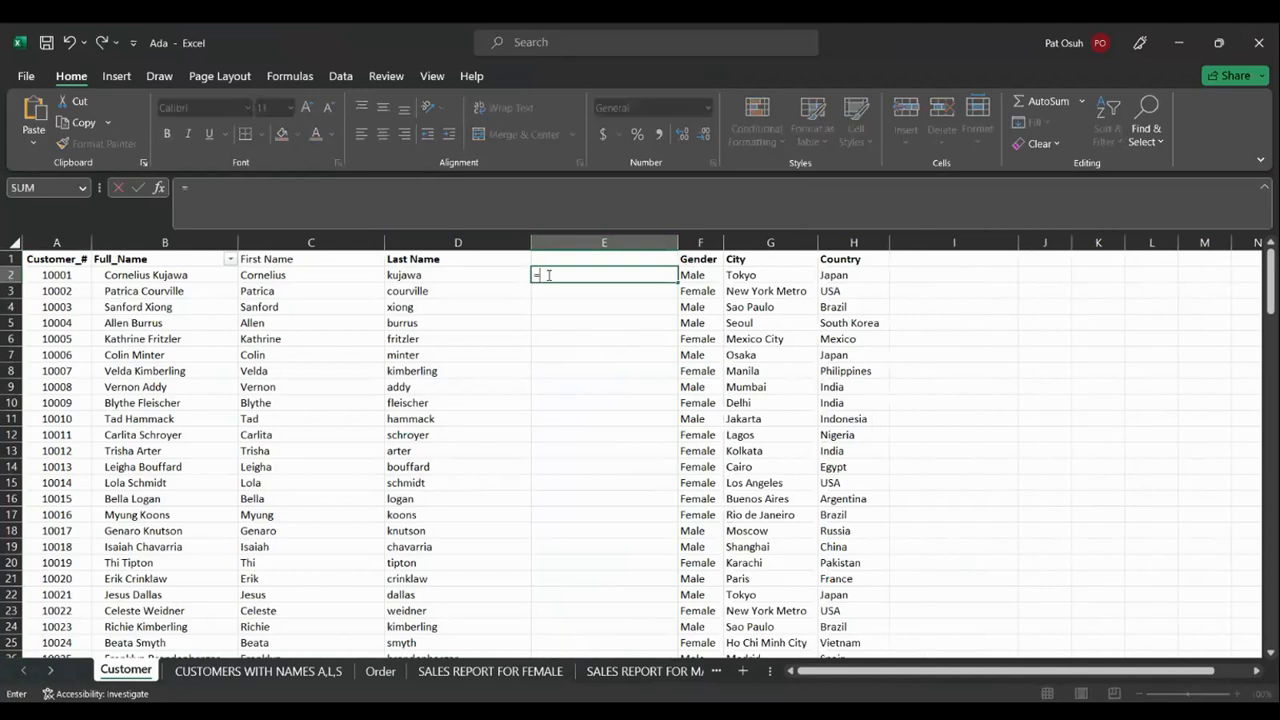
type("co-")
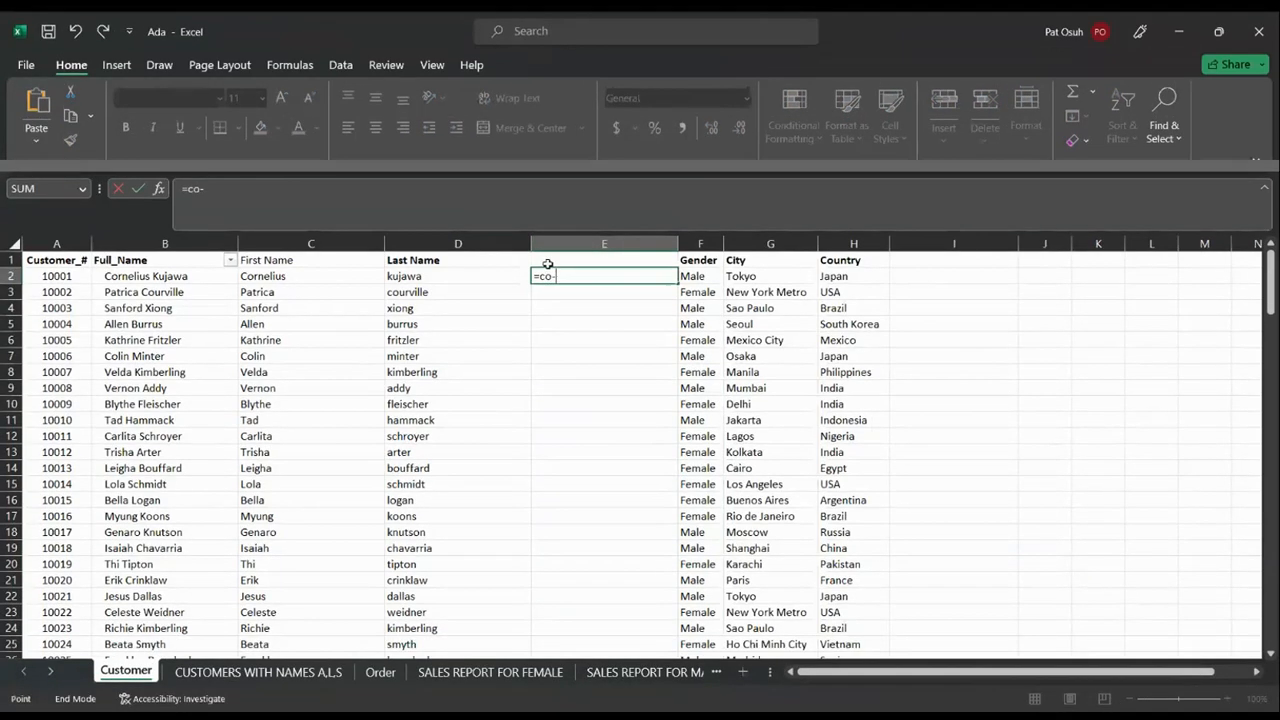
key("End")
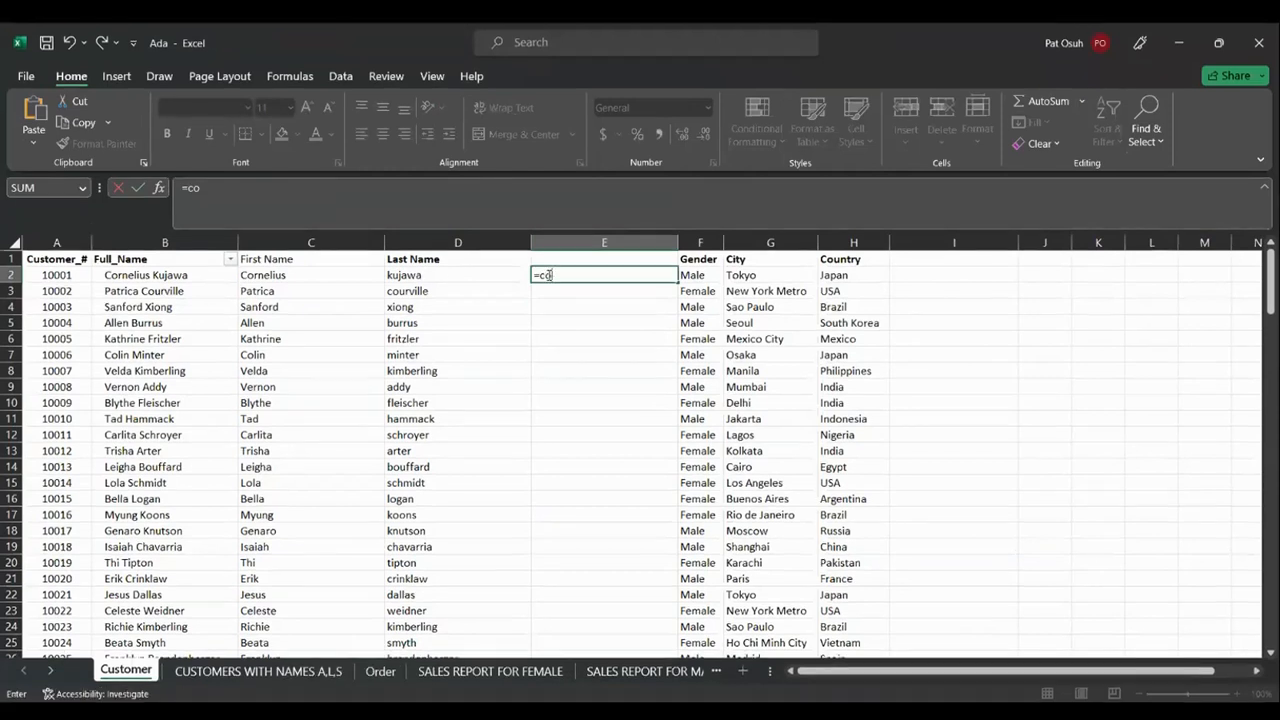
key("BackSpace")
type("nc")
key("Return")
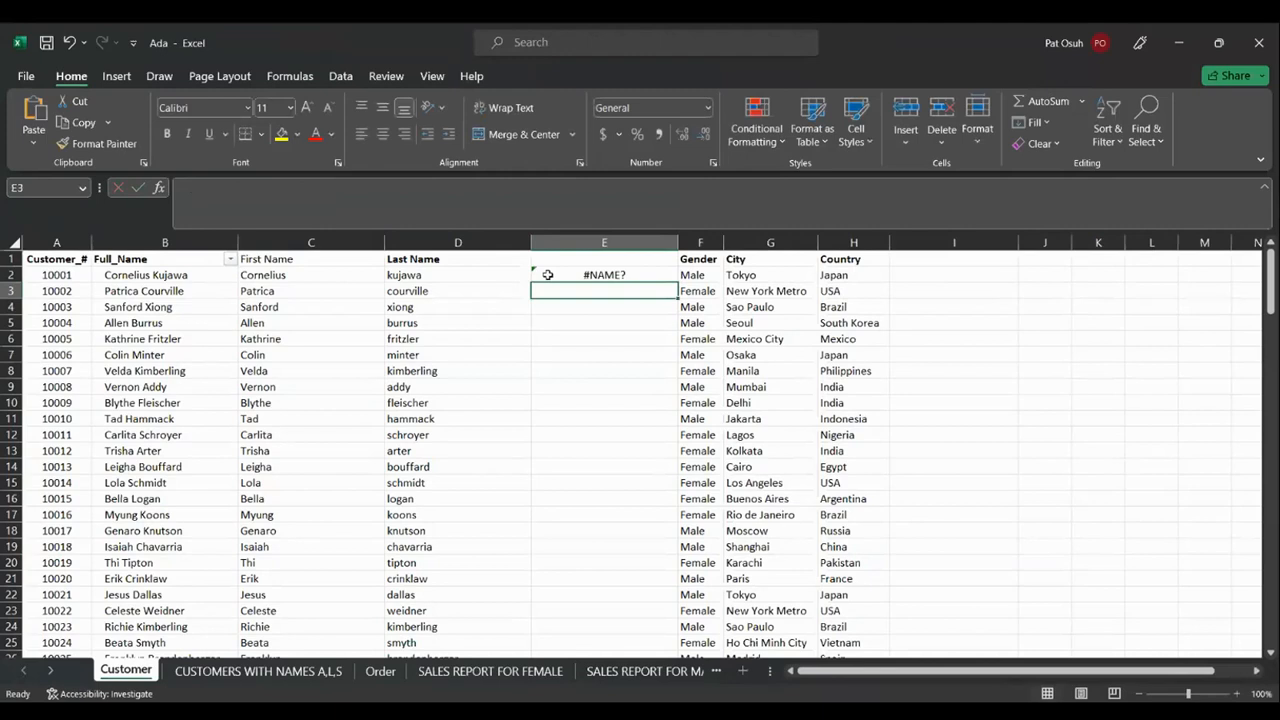
left_click(553, 274)
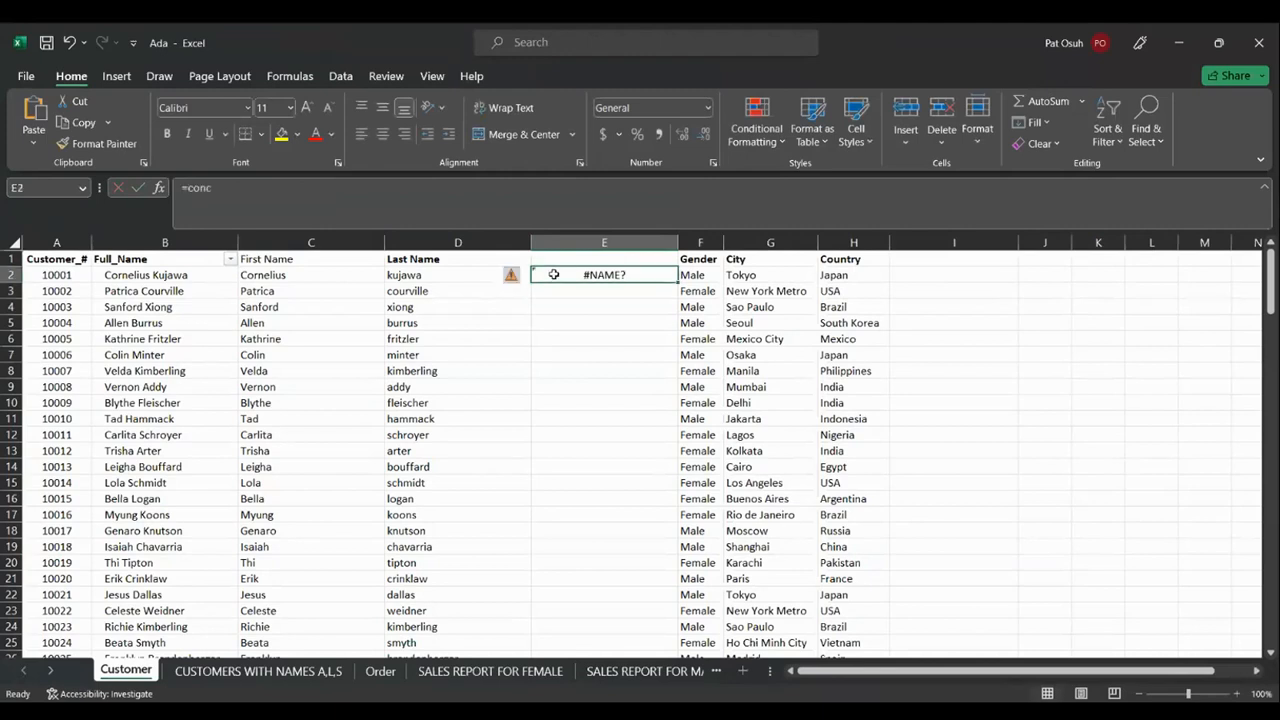
key("Delete")
Enter =CONCAT(C2,D2) in E2 to join first and last names
type("=")
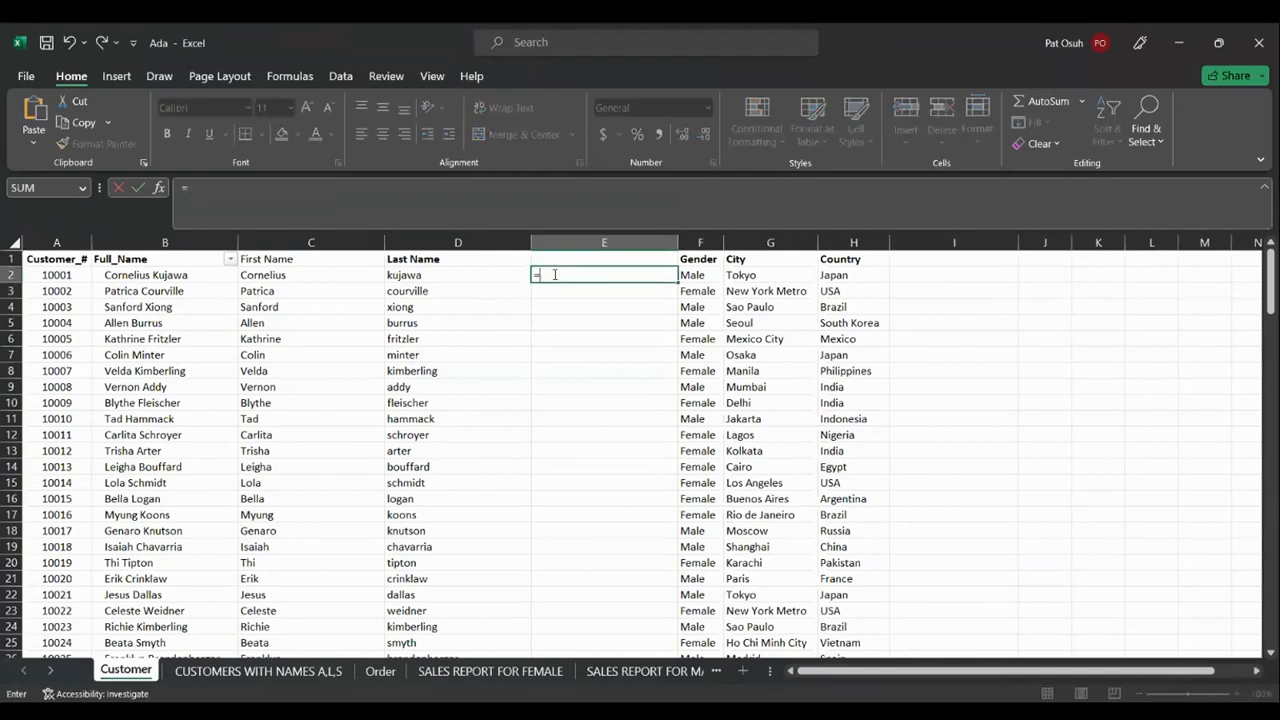
type("concat(")
left_click(299, 273)
type(",")
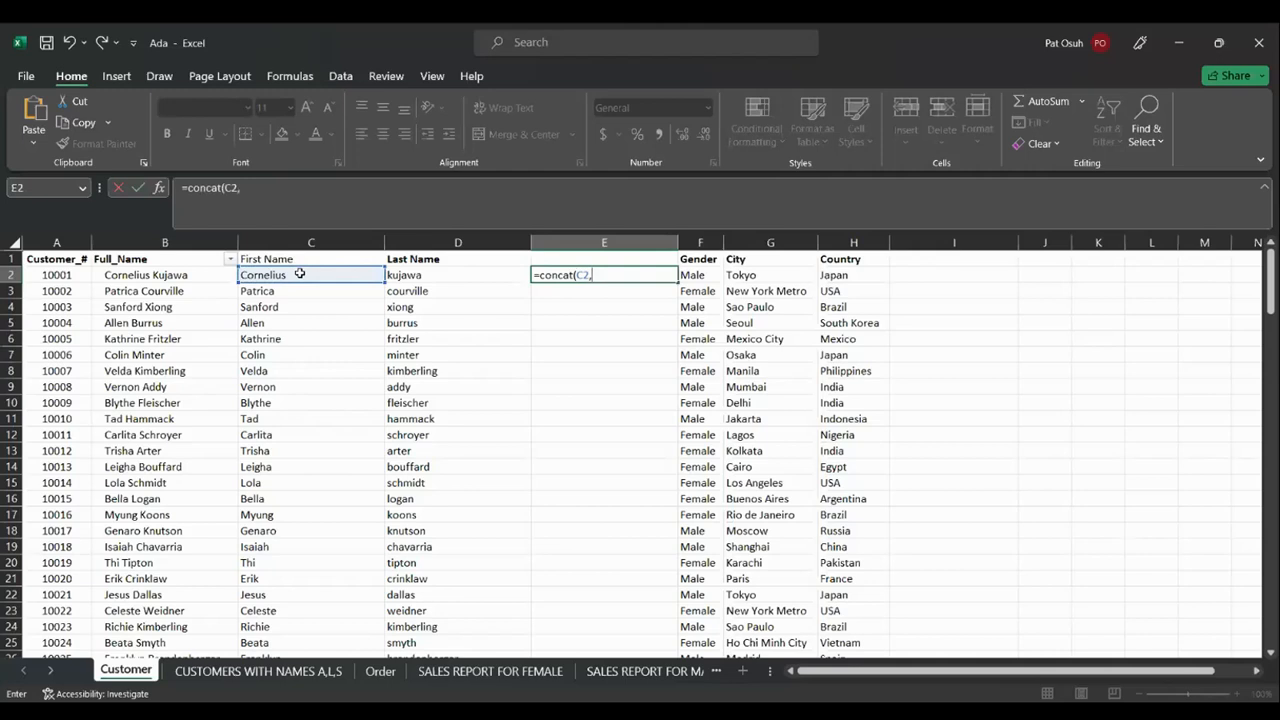
left_click(418, 274)
type(")")
key("Return")
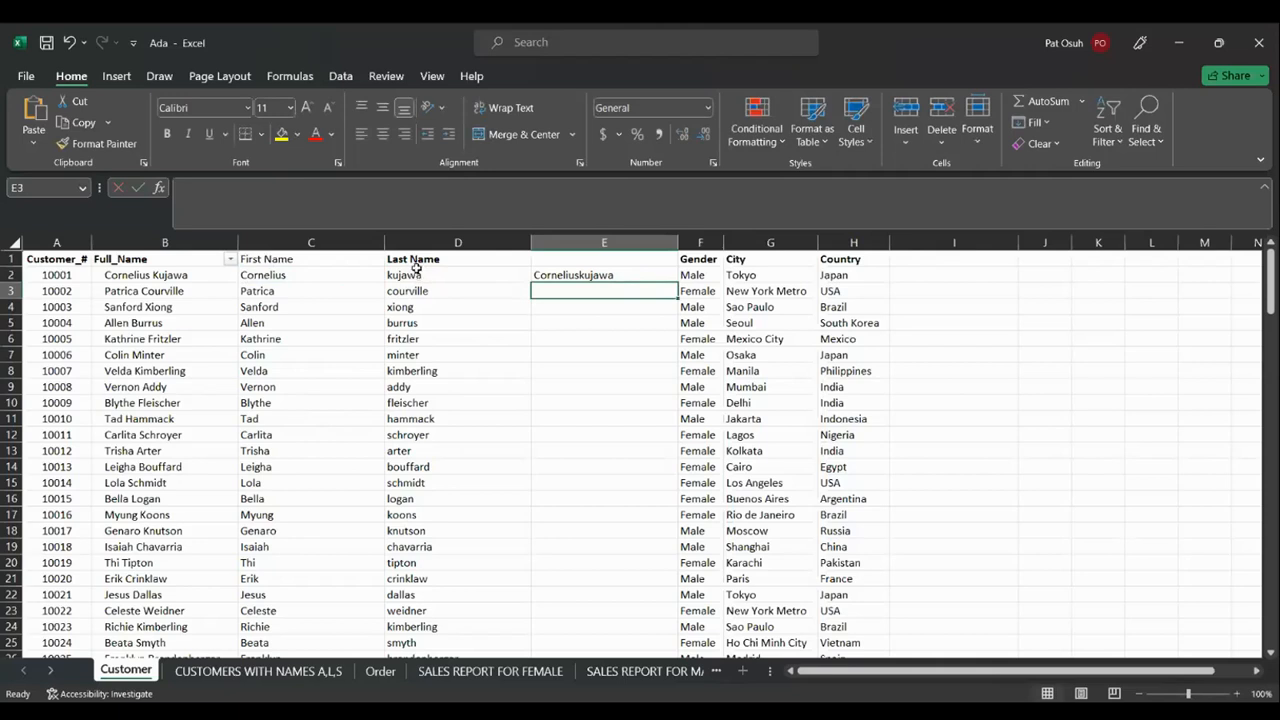
left_click(556, 276)
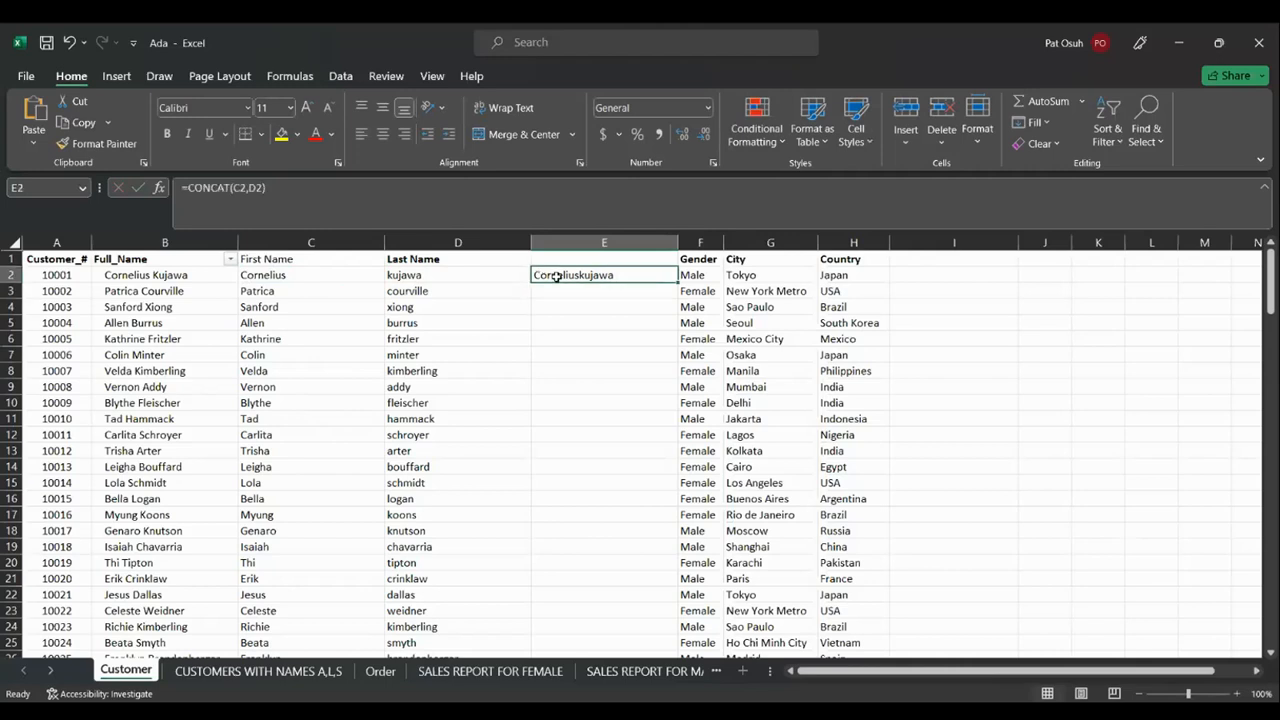
Edit the E2 formula, cutting it back and retyping it as =CONCAT(
left_click(261, 187)
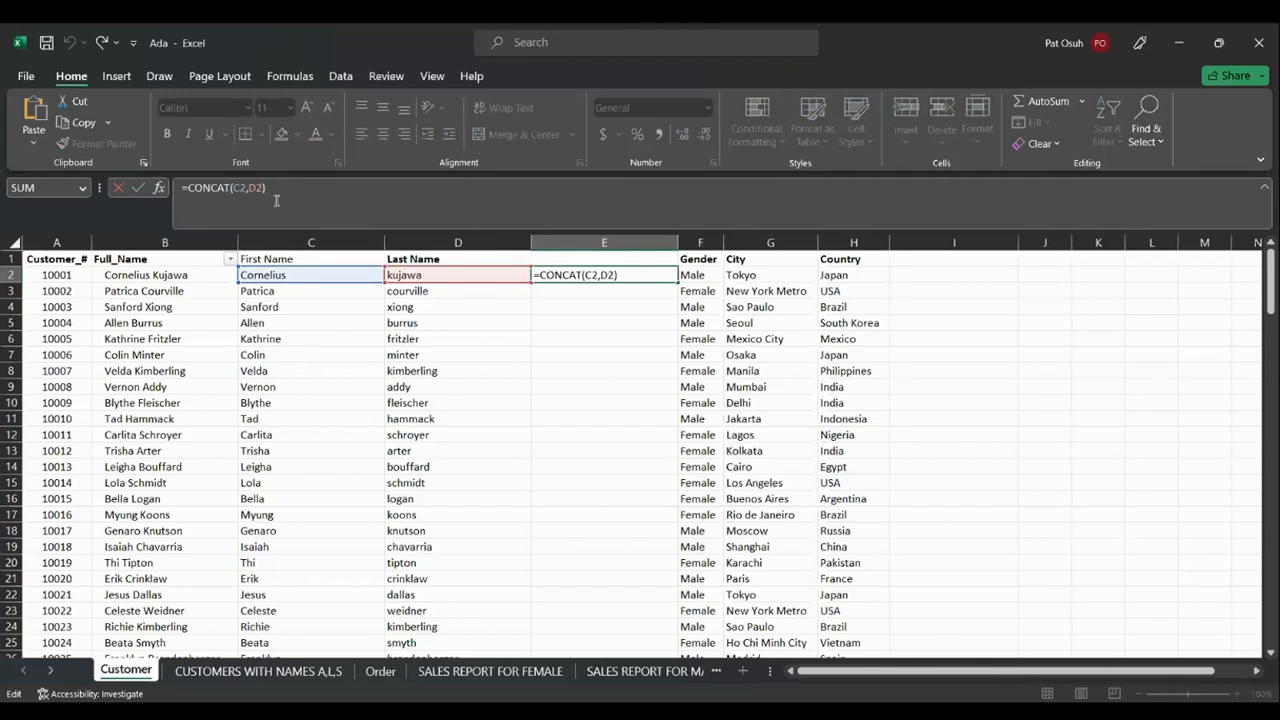
left_click(278, 190)
key("BackSpace")
key("BackSpace")
key("BackSpace")
key("BackSpace")
key("BackSpace")
key("BackSpace")
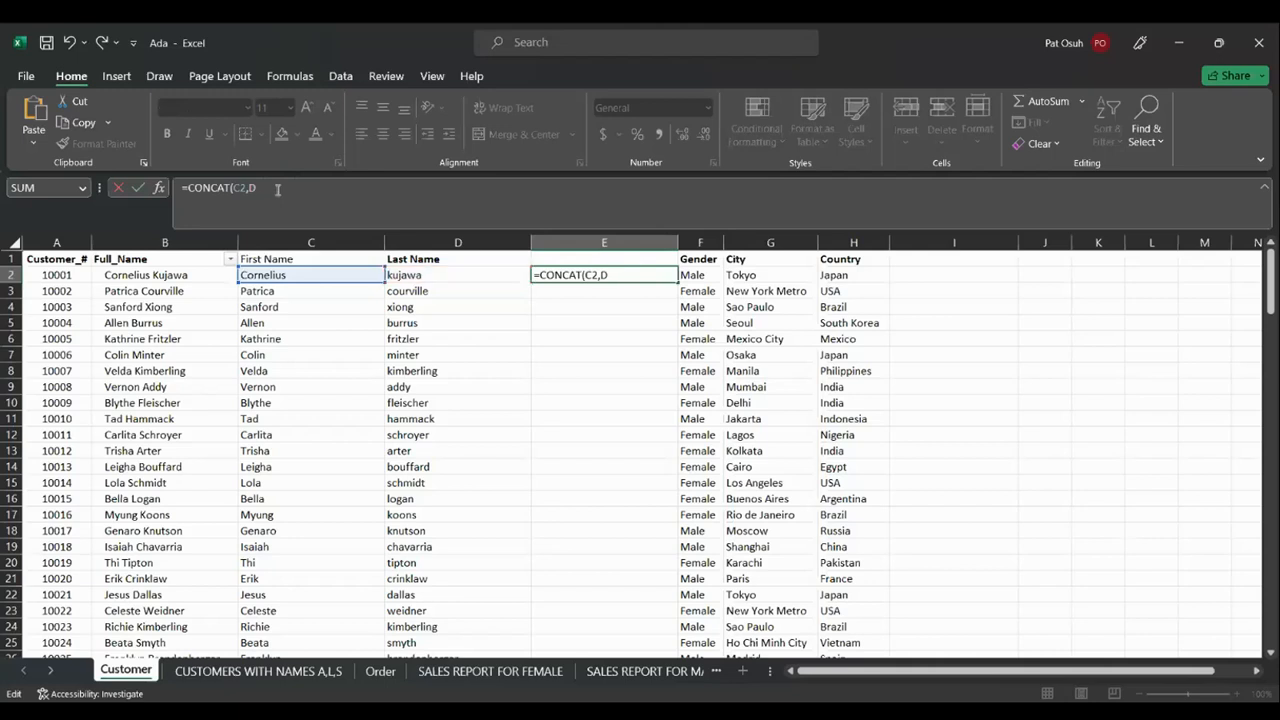
key("BackSpace")
key("BackSpace")
key("BackSpace")
key("BackSpace")
key("BackSpace")
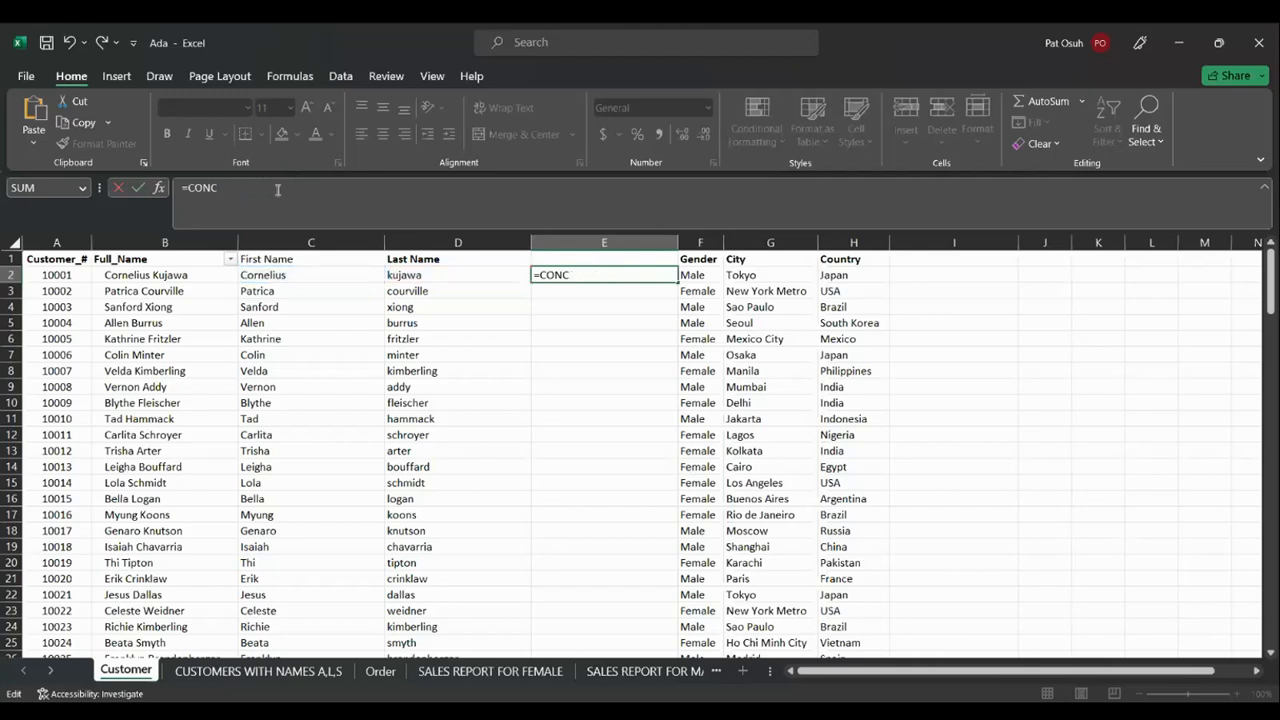
type("ncat")
key("BackSpace")
key("BackSpace")
key("BackSpace")
type("NCAT(")
Complete the formula as =CONCAT(C2," ",D2) and commit it
left_click(277, 276)
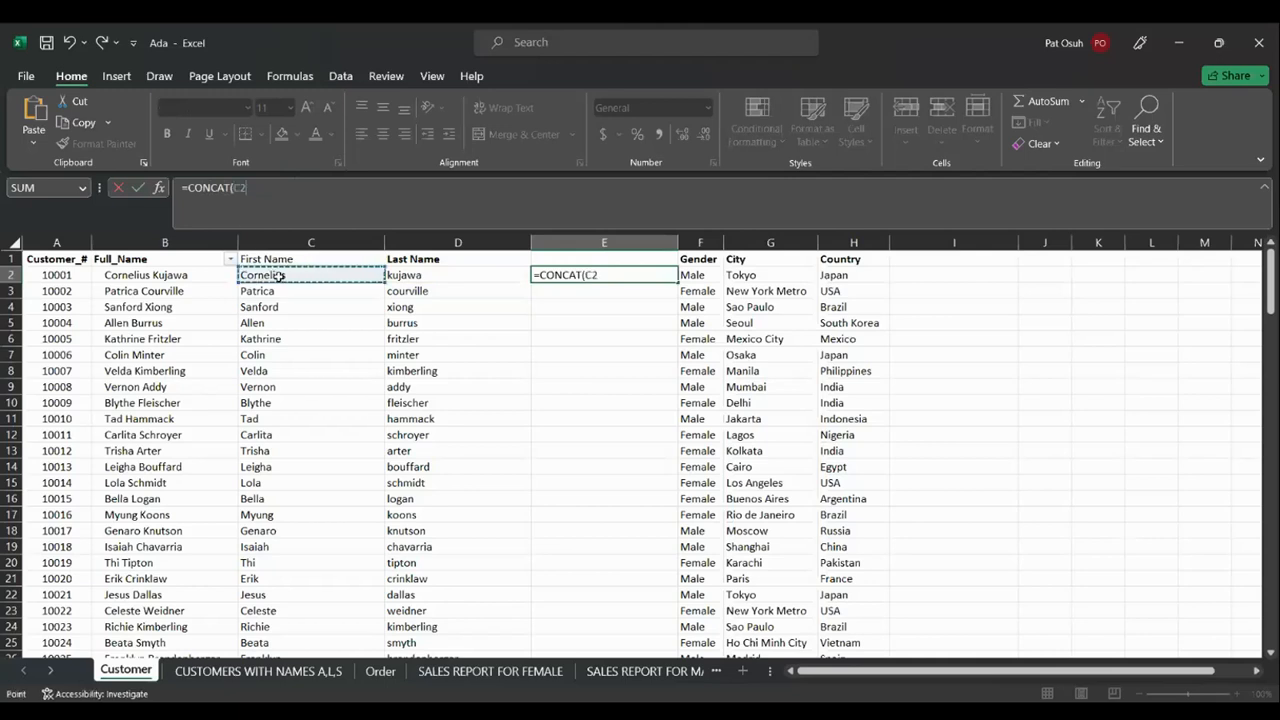
type(",")
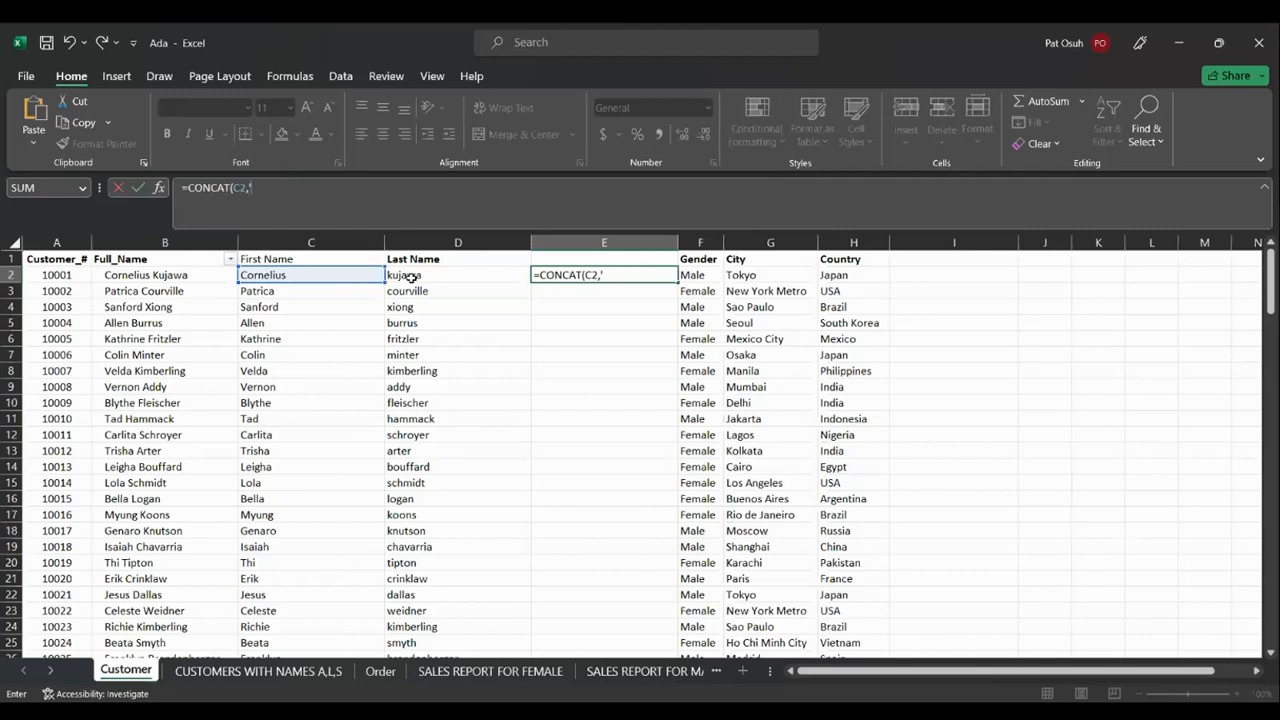
type("'")
type("\"")
type(",")
left_click(421, 273)
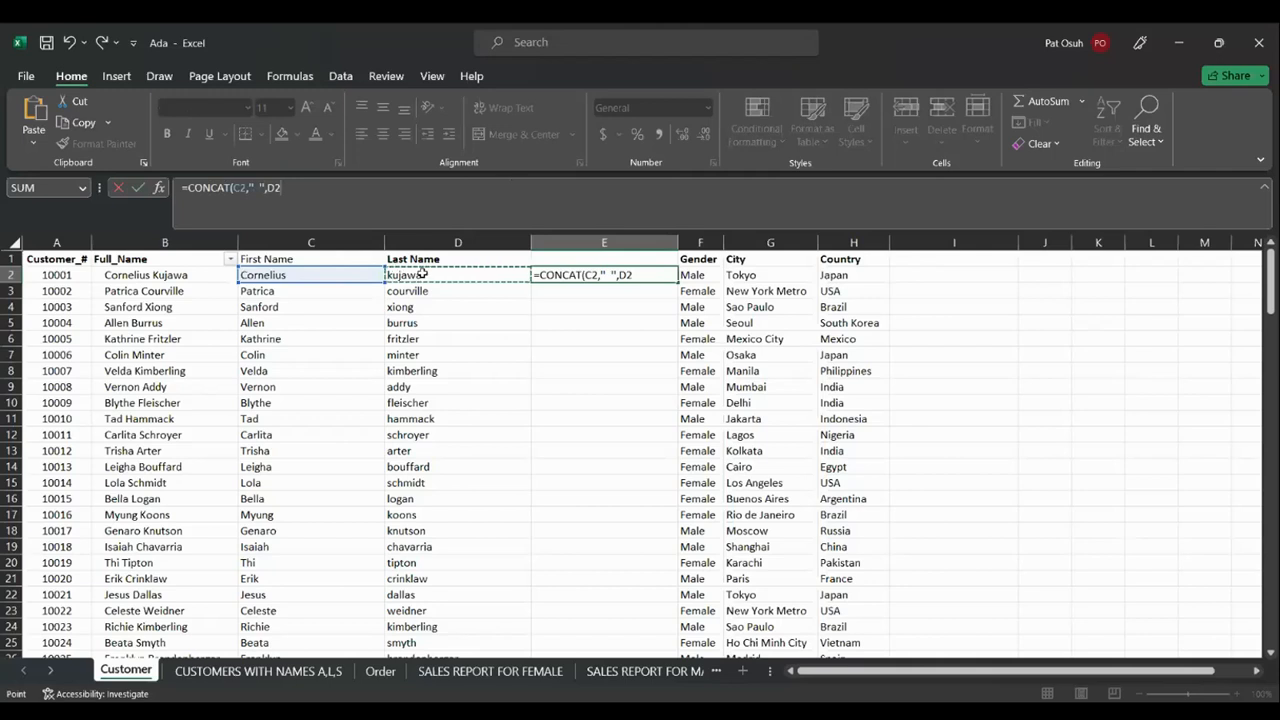
type(")")
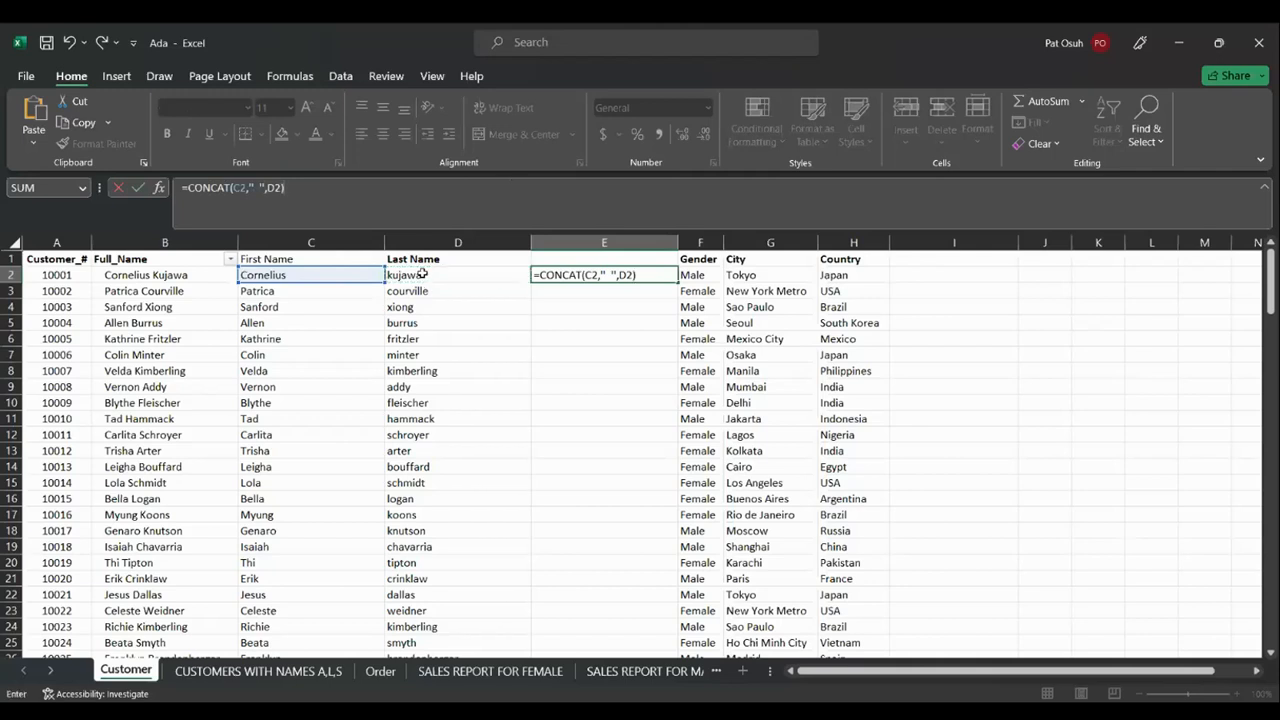
key("Return")
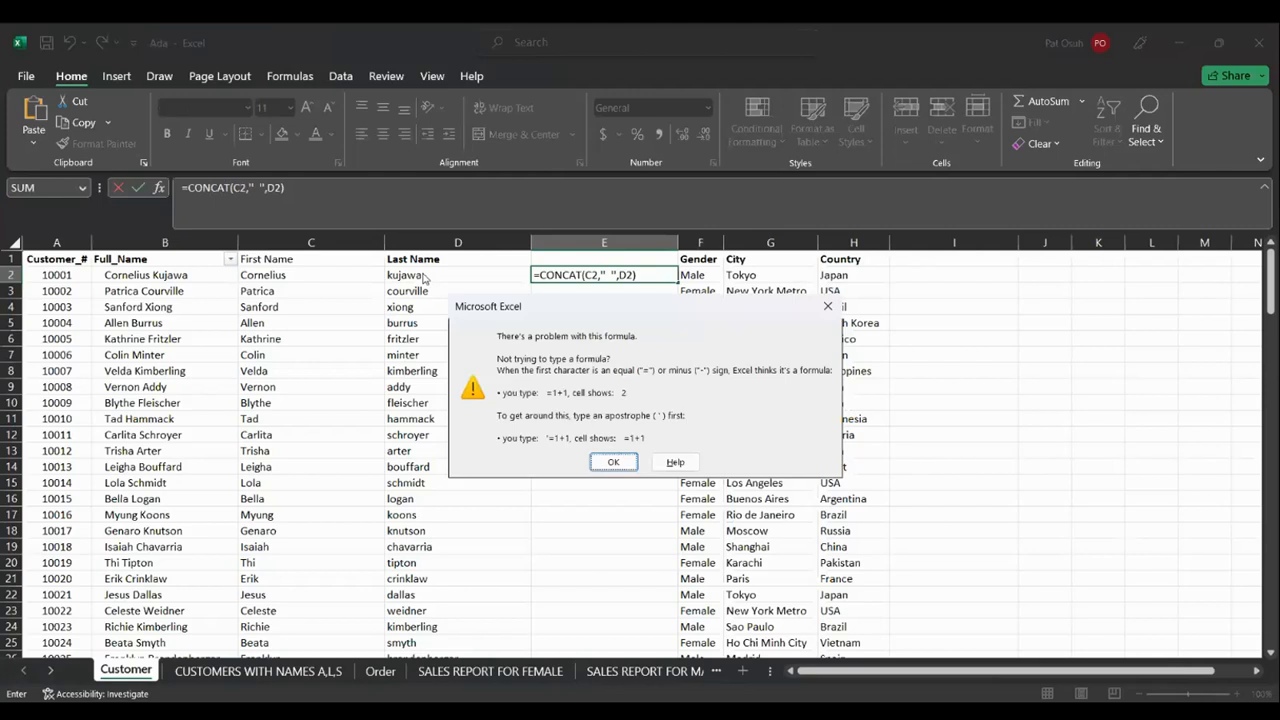
Dismiss Excel's 'problem with this formula' warning for E2
left_click(613, 462)
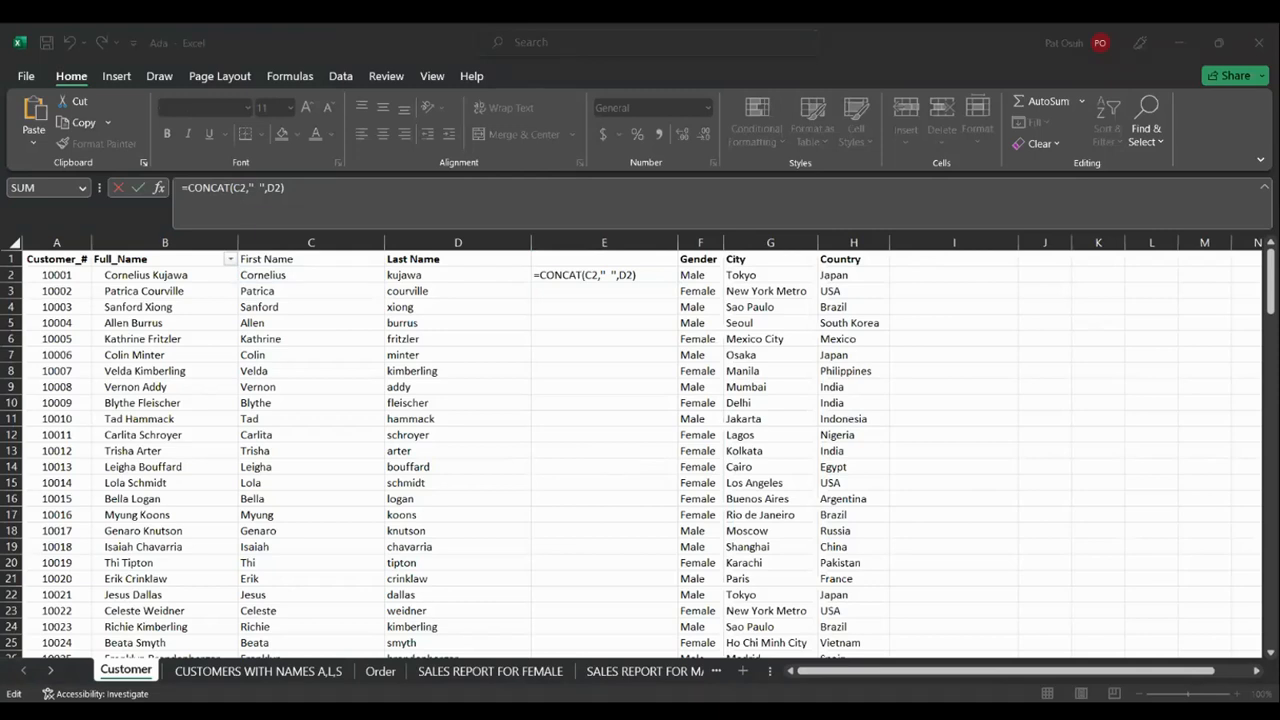
Return to the Excel window with the E2 formula still being edited
left_click(893, 677)
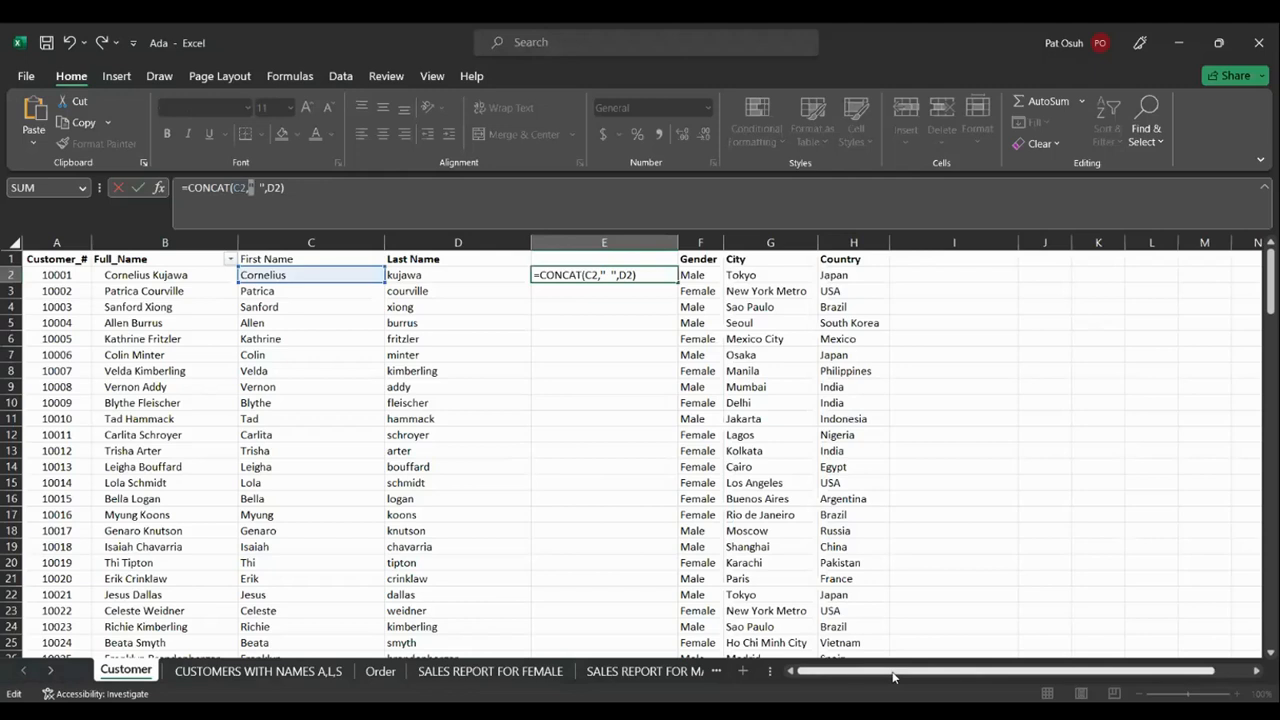
Retry the formula, dismiss the repeated error, and erase the CONCAT formula from E2
key("Return")
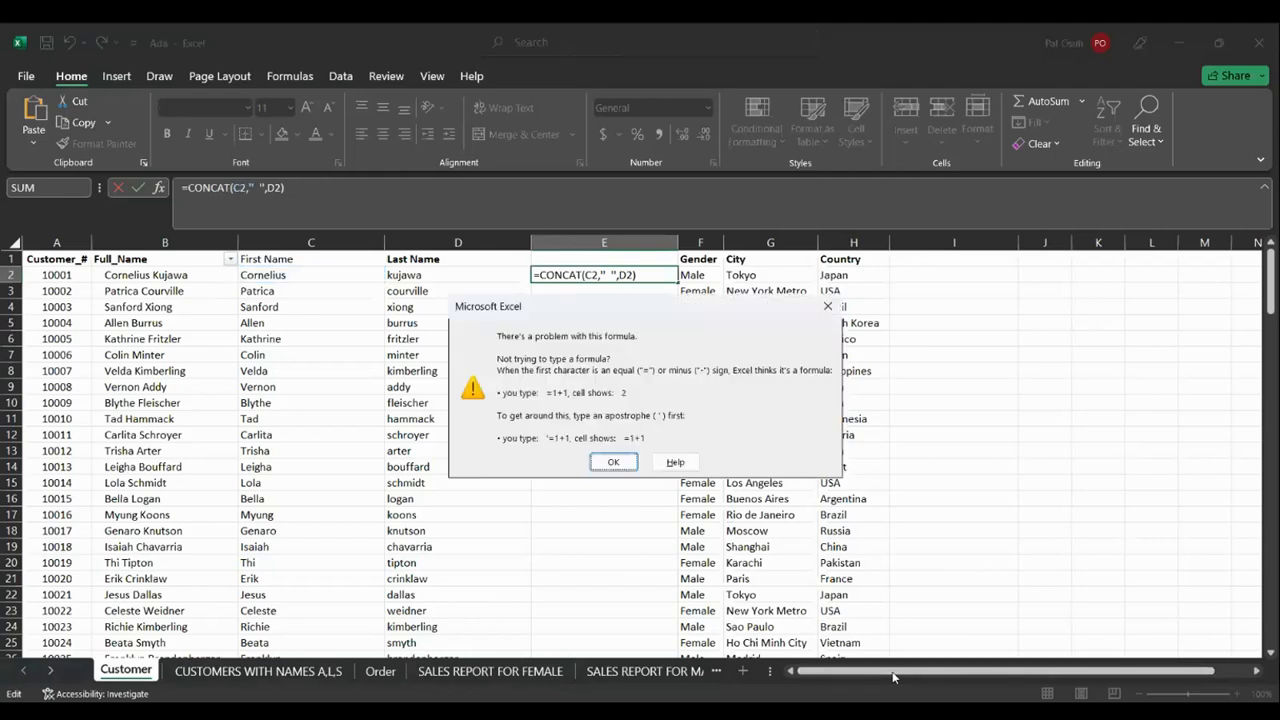
left_click(615, 462)
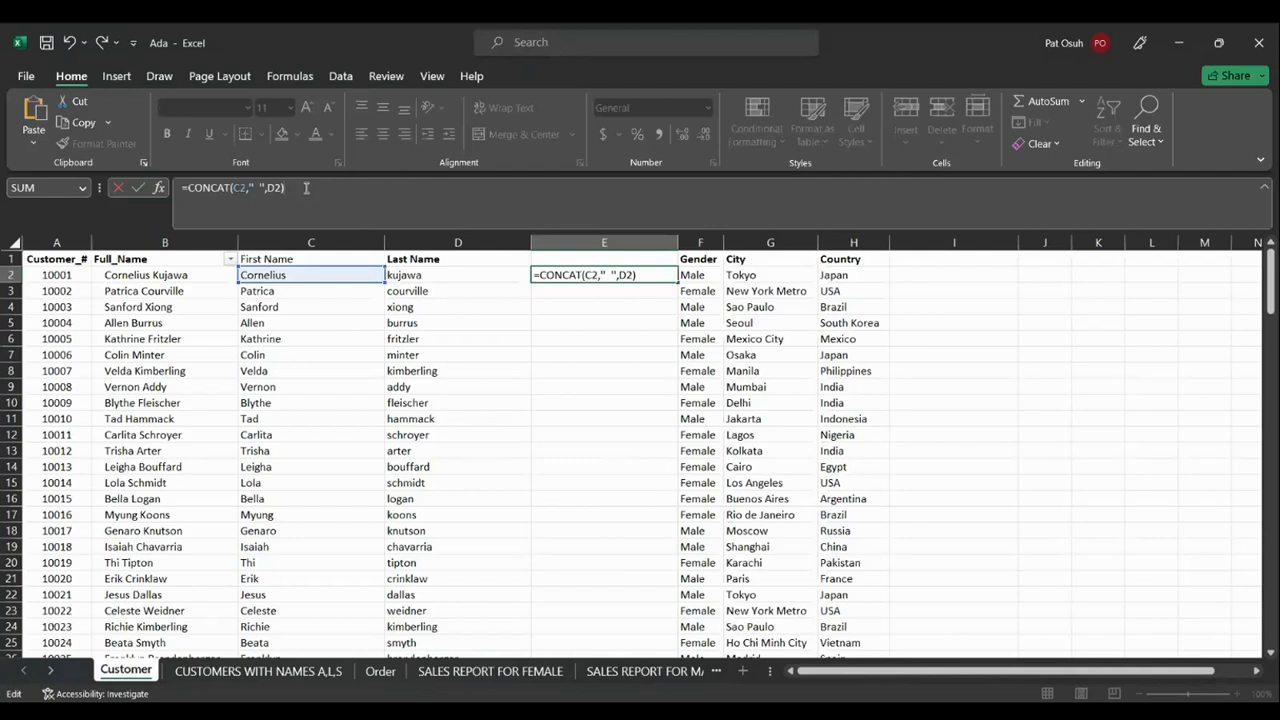
key("BackSpace")
key("BackSpace")
key("BackSpace")
key("BackSpace")
key("BackSpace")
key("BackSpace")
key("BackSpace")
key("BackSpace")
key("BackSpace")
key("BackSpace")
key("BackSpace")
key("BackSpace")
key("BackSpace")
key("BackSpace")
key("BackSpace")
key("BackSpace")
key("BackSpace")
key("BackSpace")
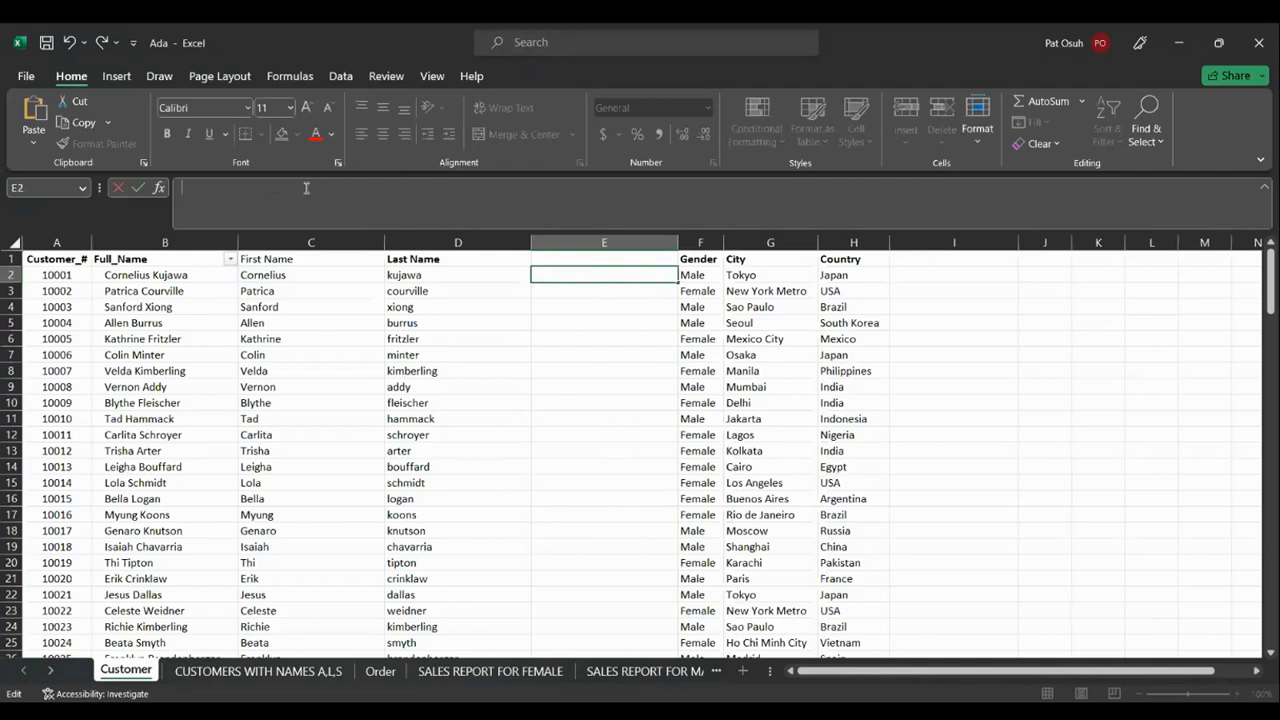
Type and delete a fresh =CONCAT, then switch to the Pivot workbook's Order sheet
type("=")
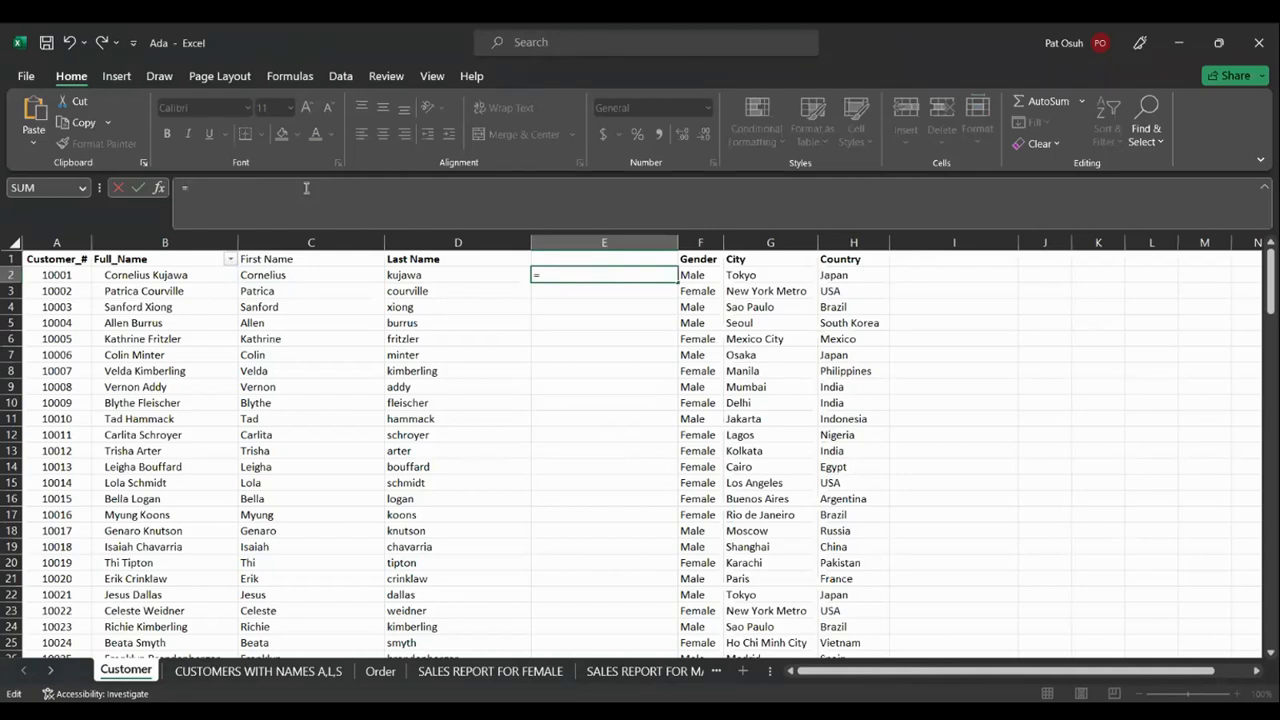
type("CONCAT")
key("BackSpace")
key("BackSpace")
key("BackSpace")
key("BackSpace")
key("BackSpace")
key("BackSpace")
key("alt+Tab")
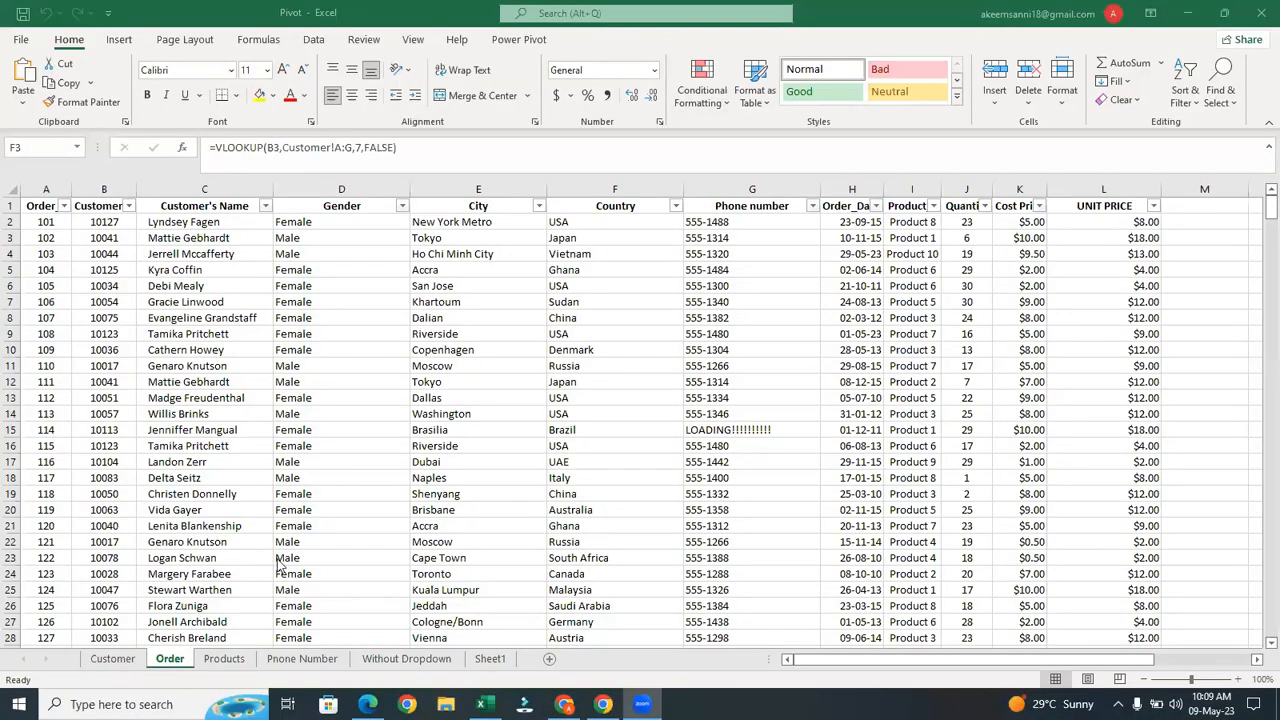
left_click(129, 662)
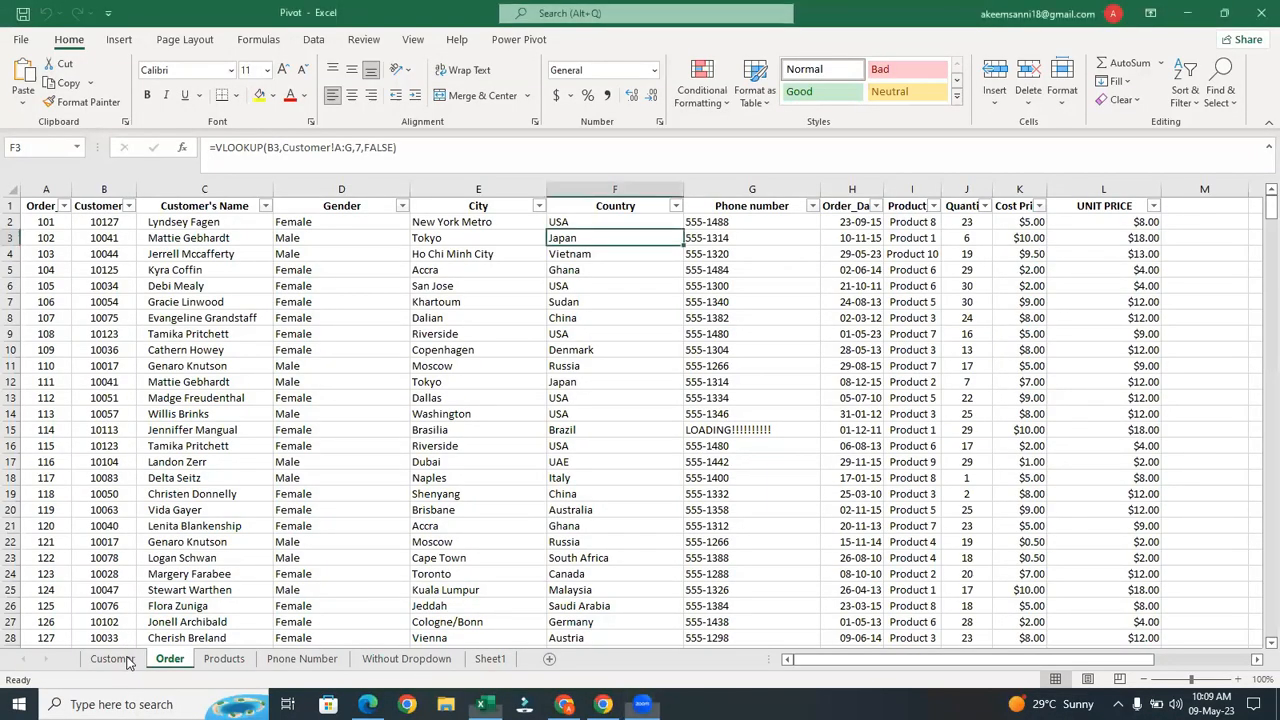
left_click(128, 662)
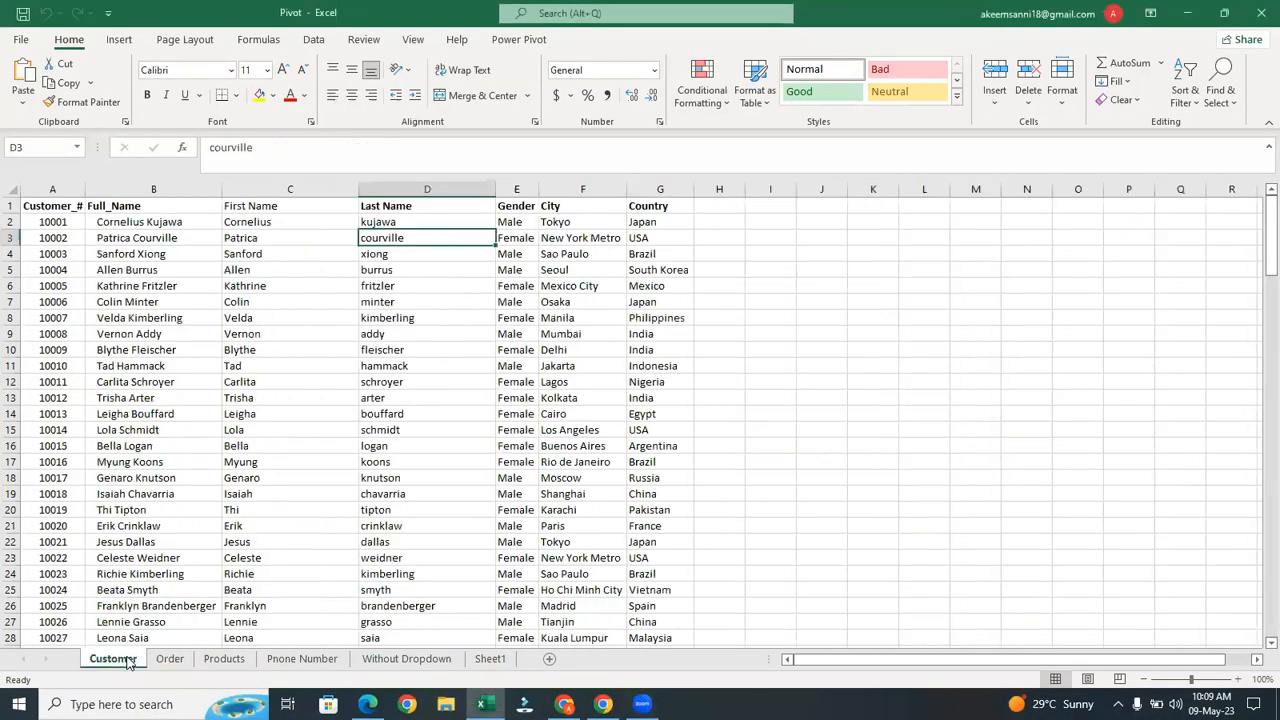
left_click(515, 190)
right_click(515, 192)
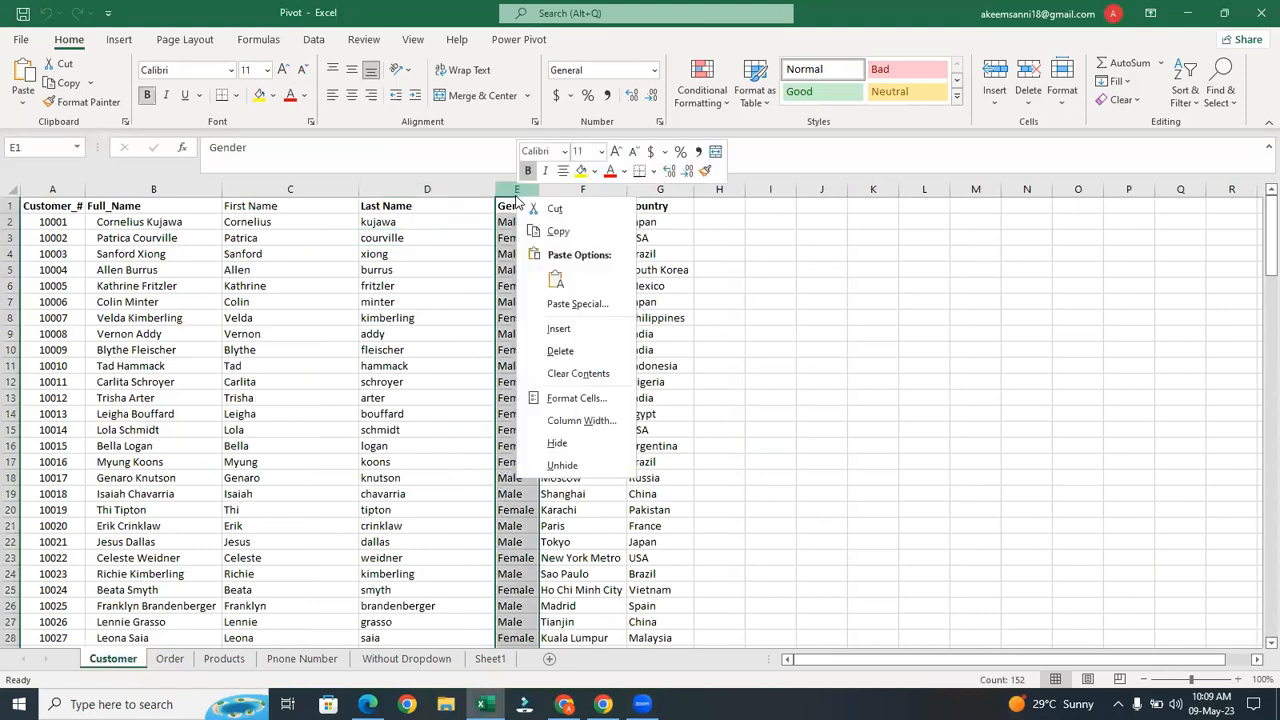
left_click(583, 330)
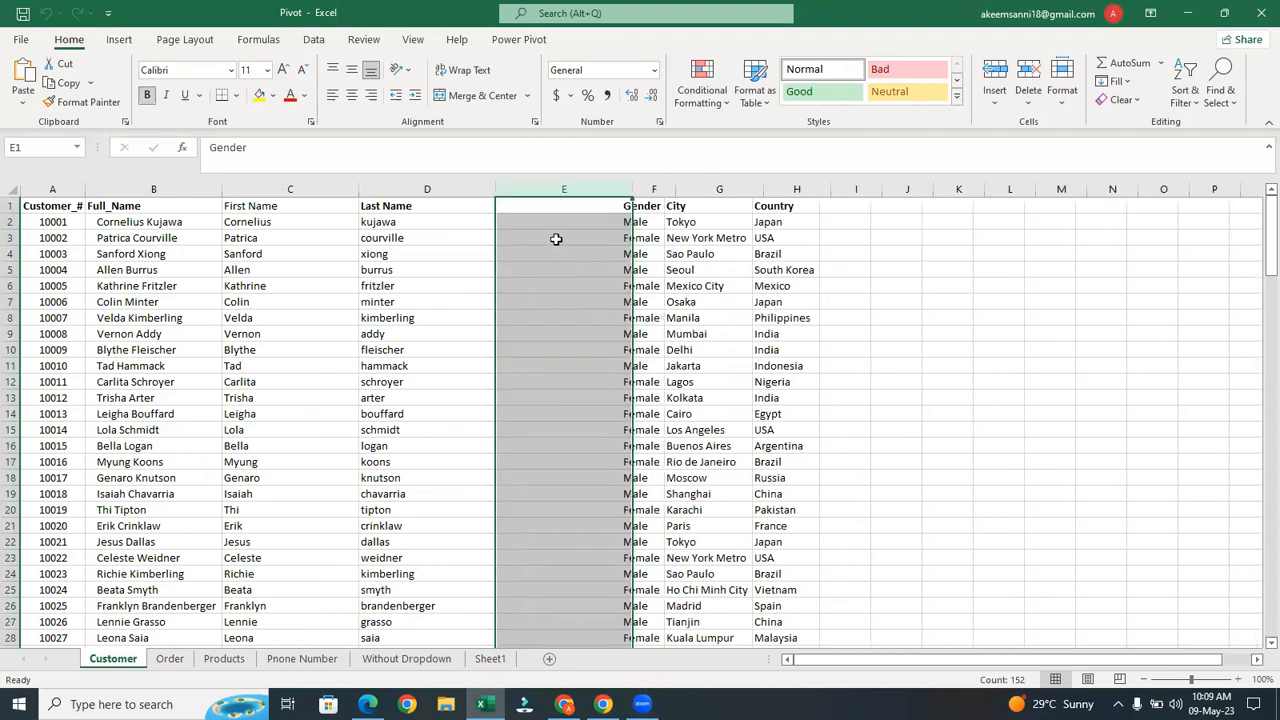
left_click(545, 226)
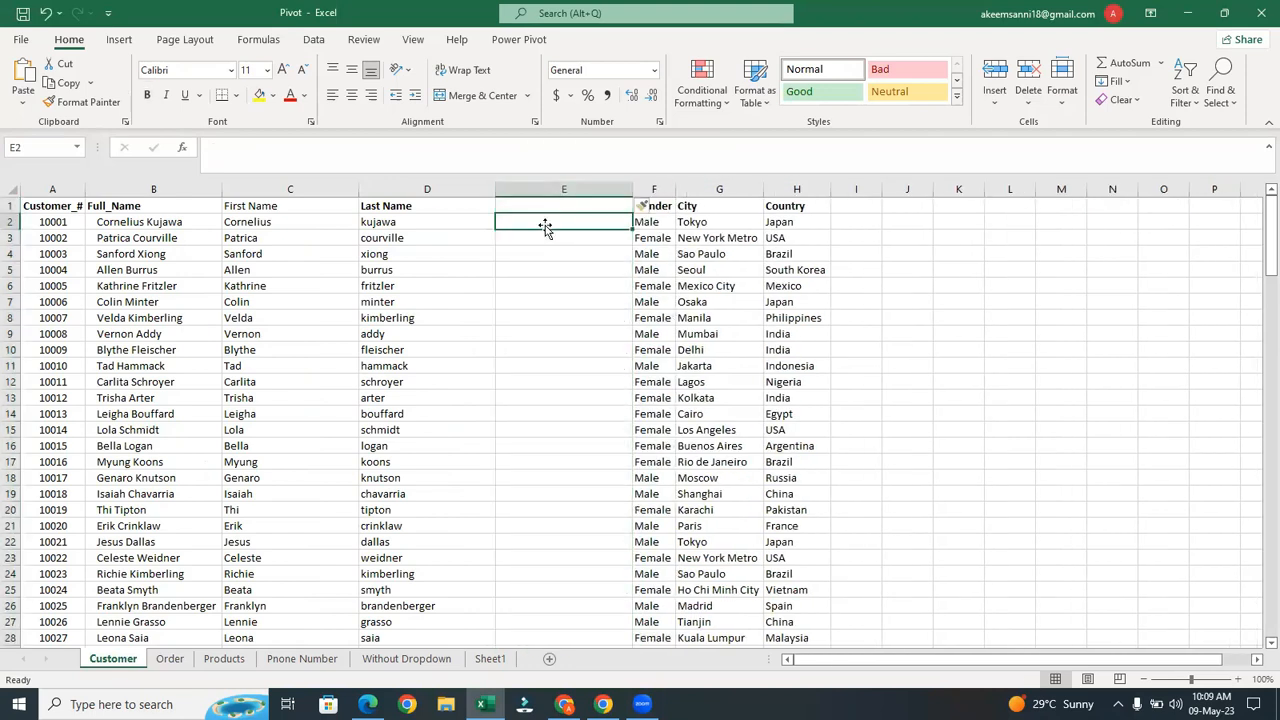
type("=co")
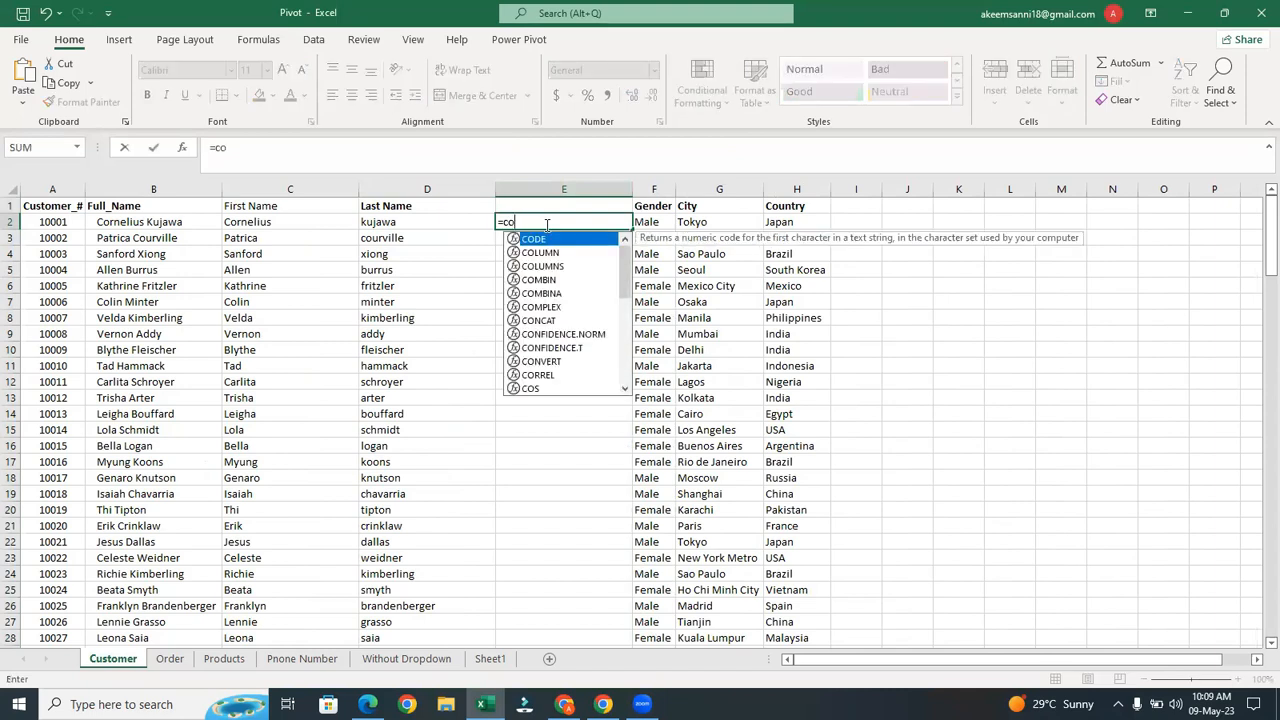
left_click(544, 322)
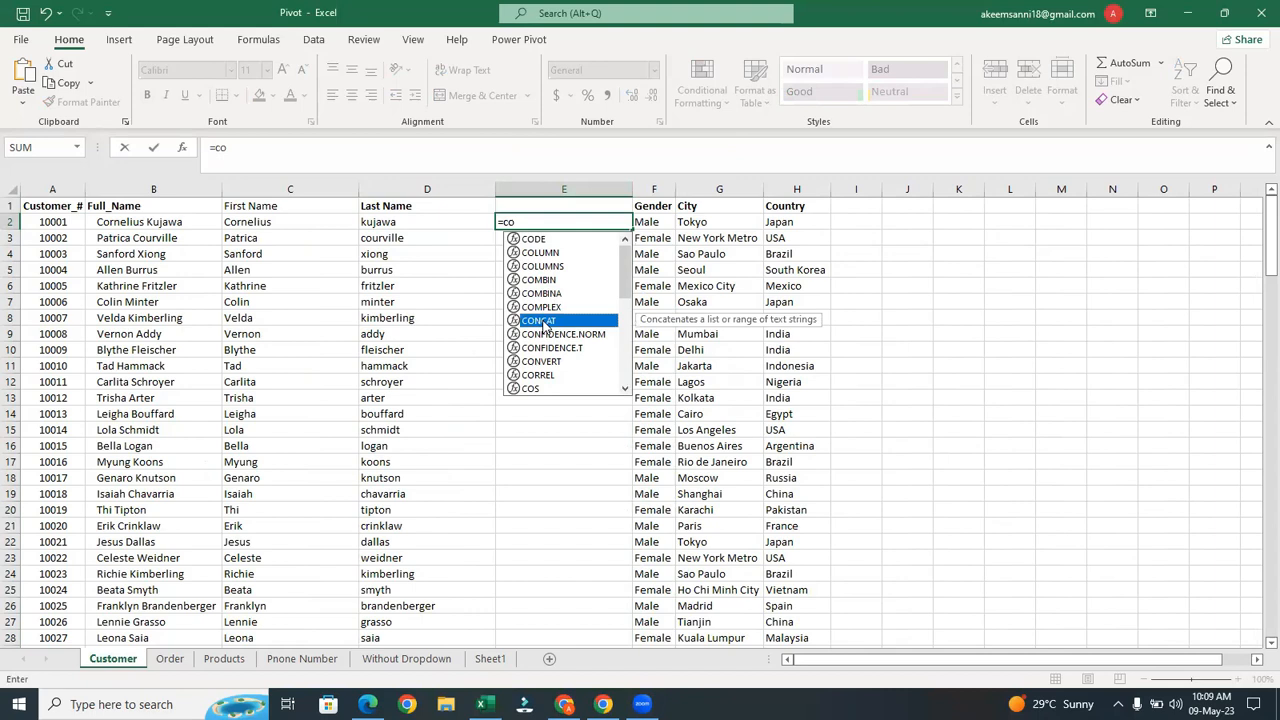
double_click(544, 324)
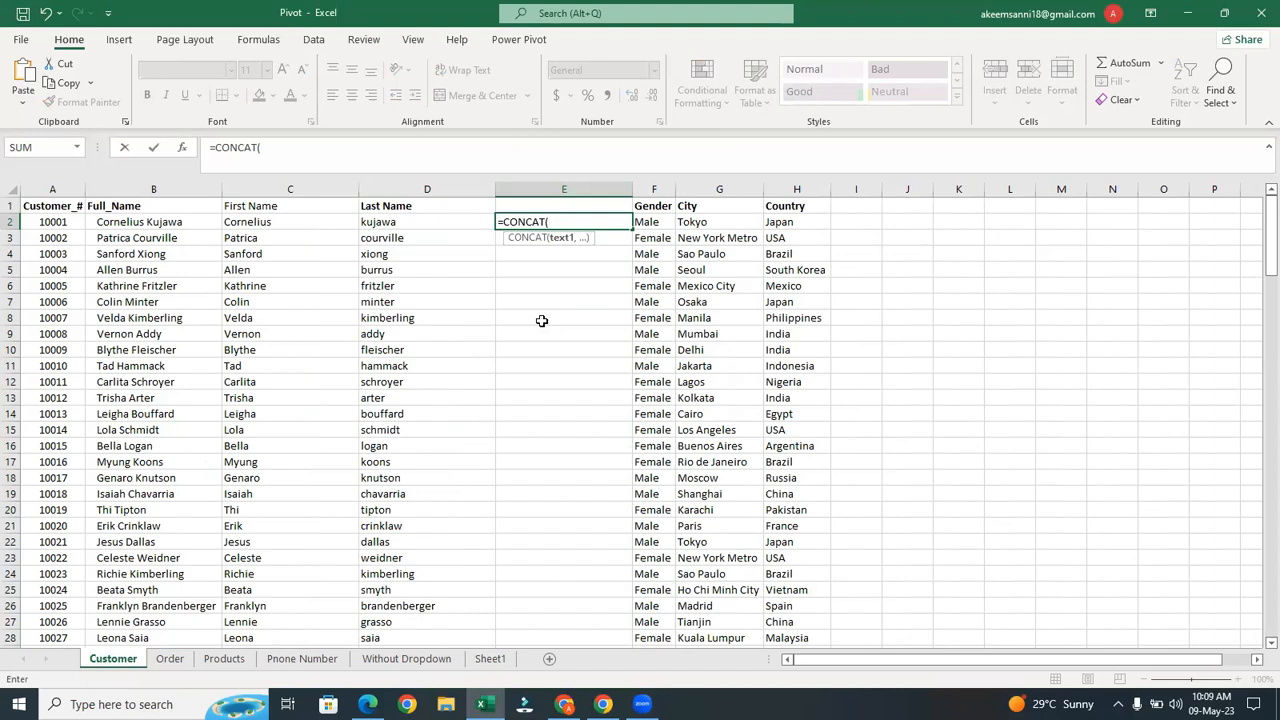
left_click(240, 220)
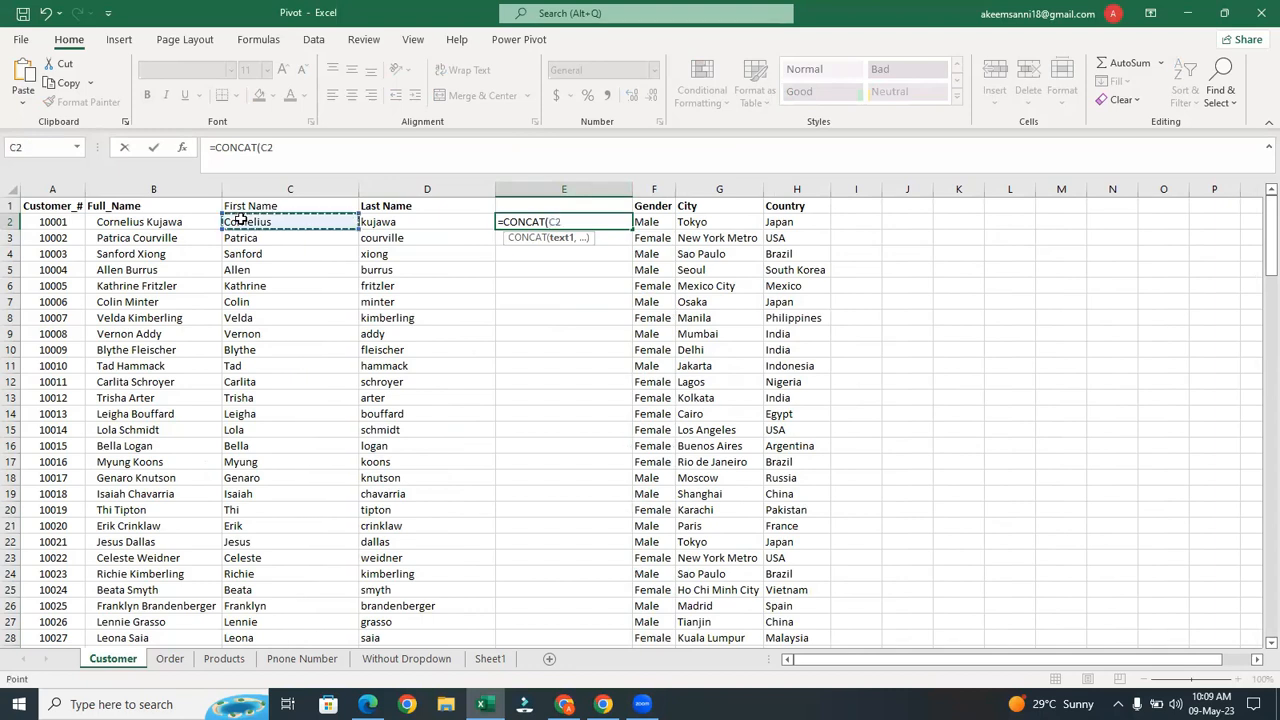
type(",\"")
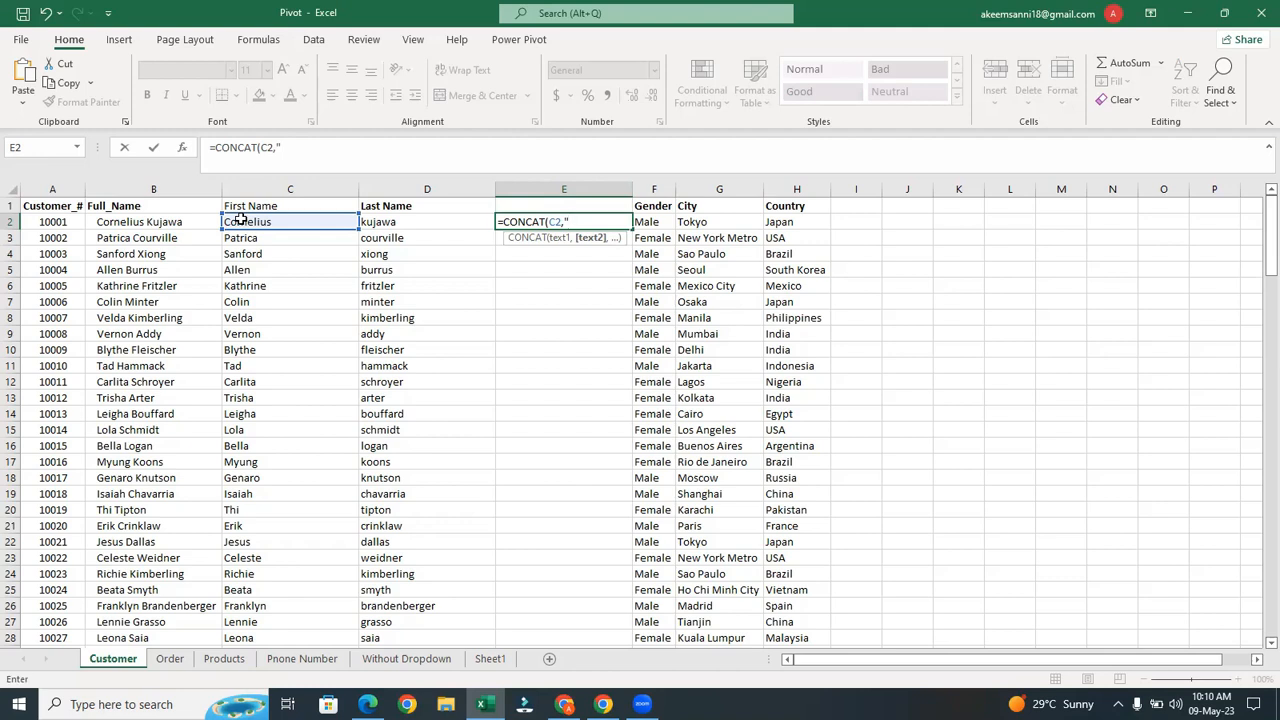
type("\",")
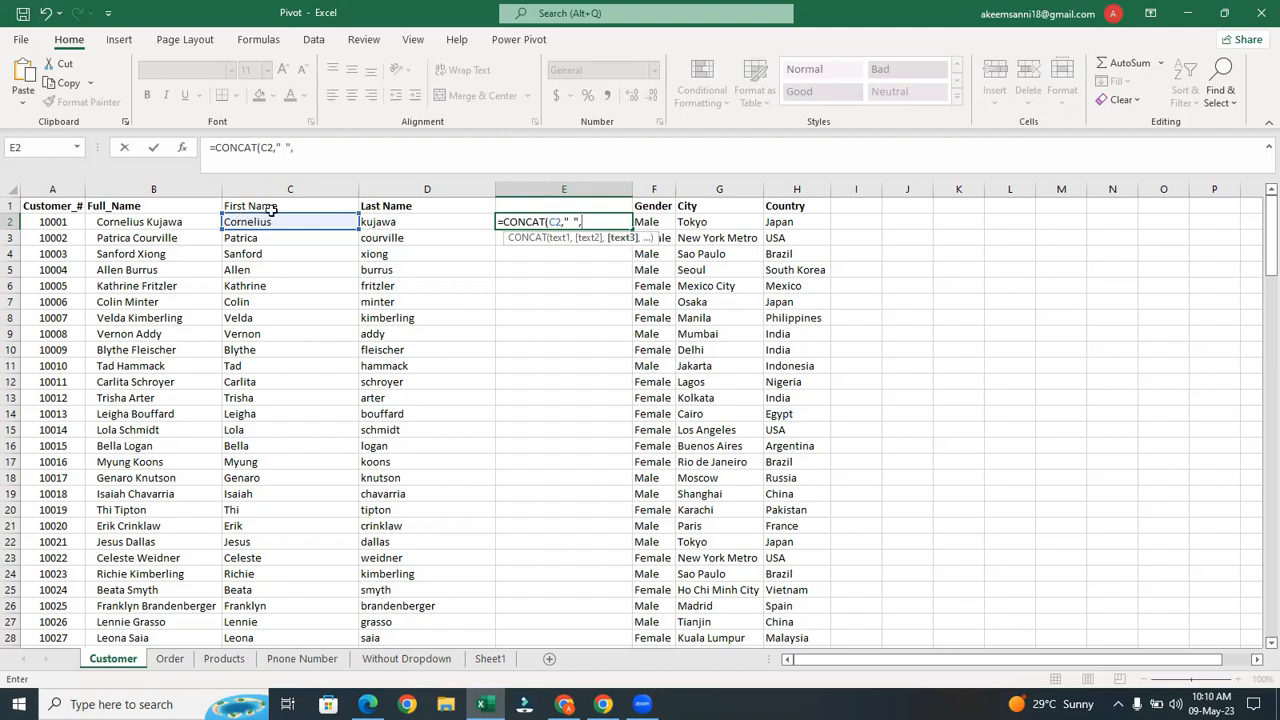
left_click(413, 221)
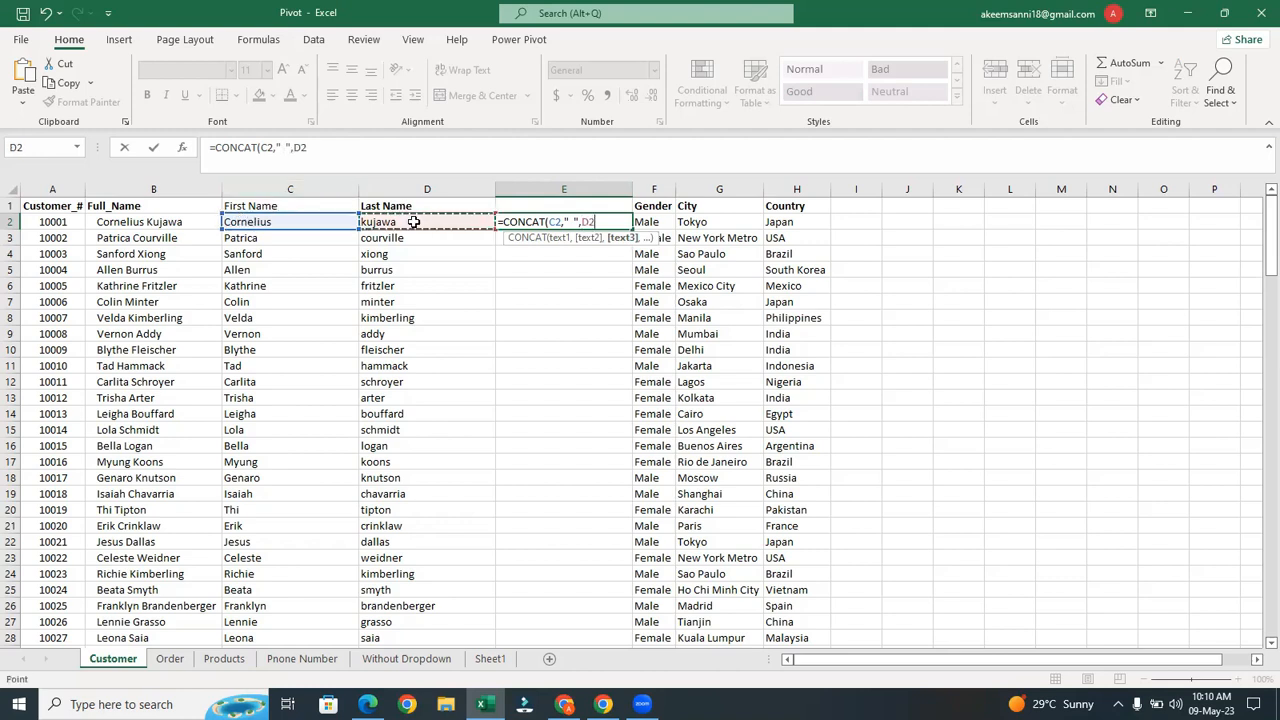
type(")")
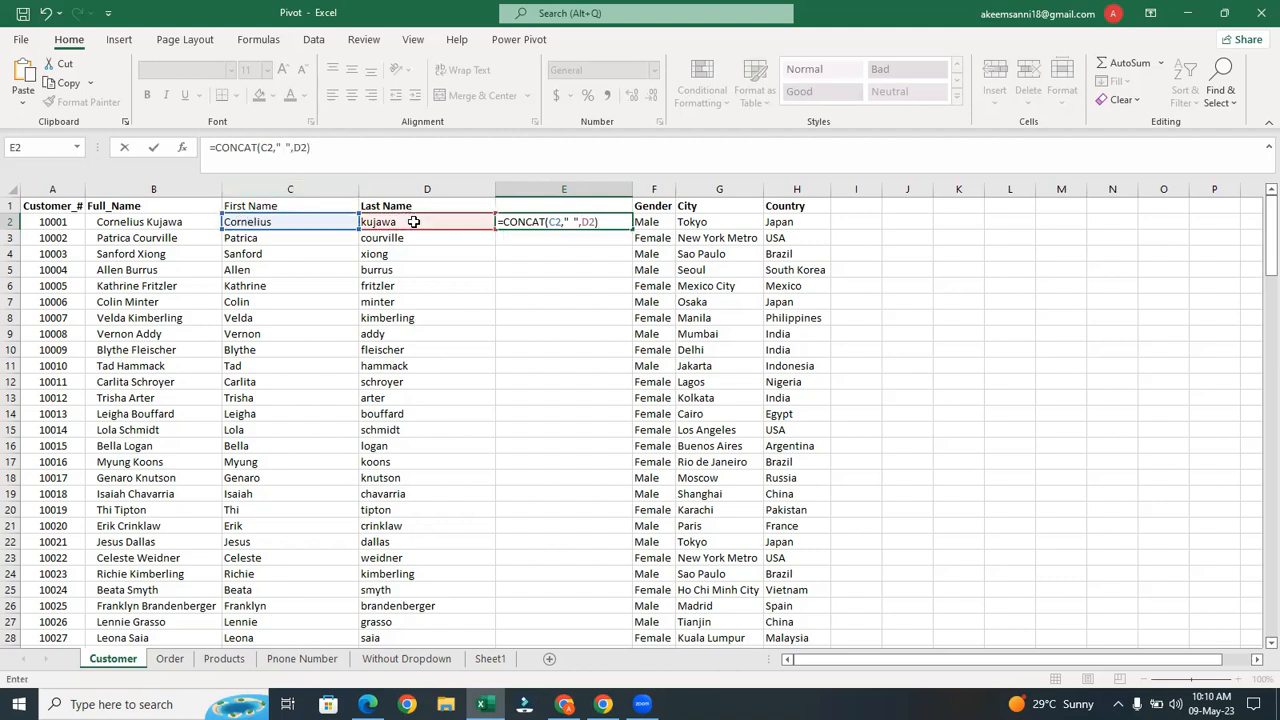
key("Return")
left_click(564, 220)
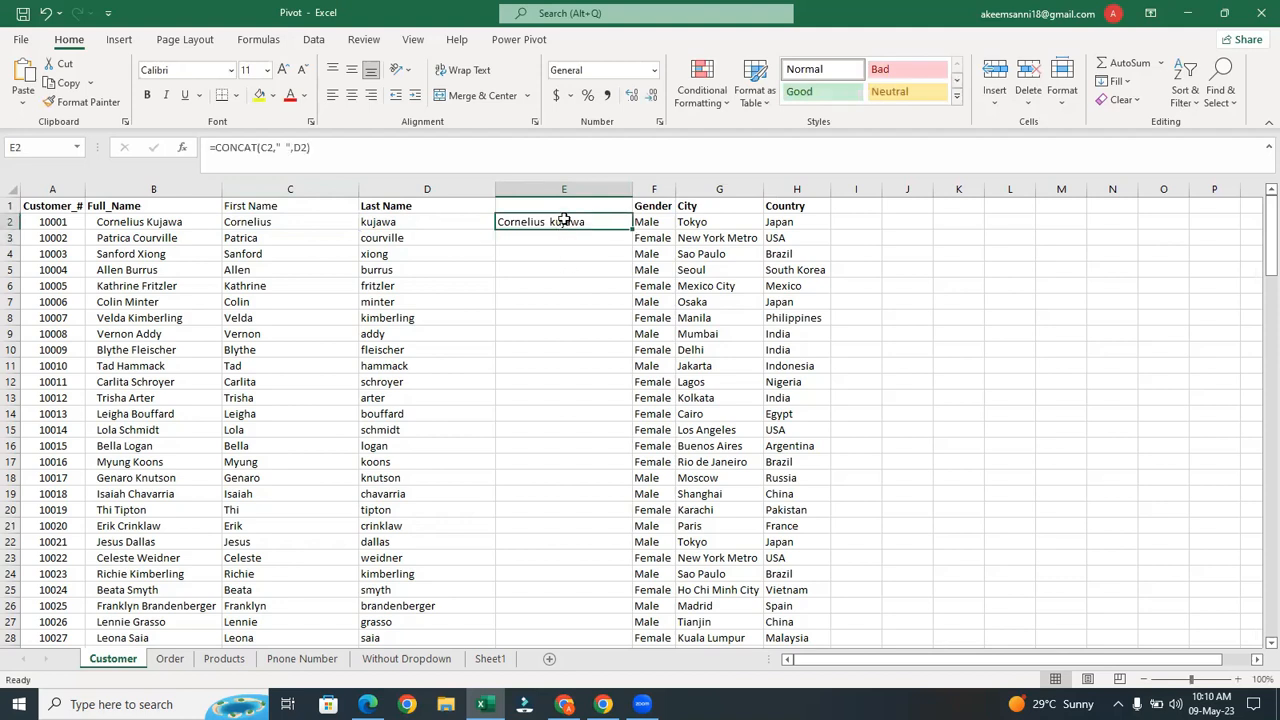
key("Delete")
left_click(572, 252)
left_click(556, 228)
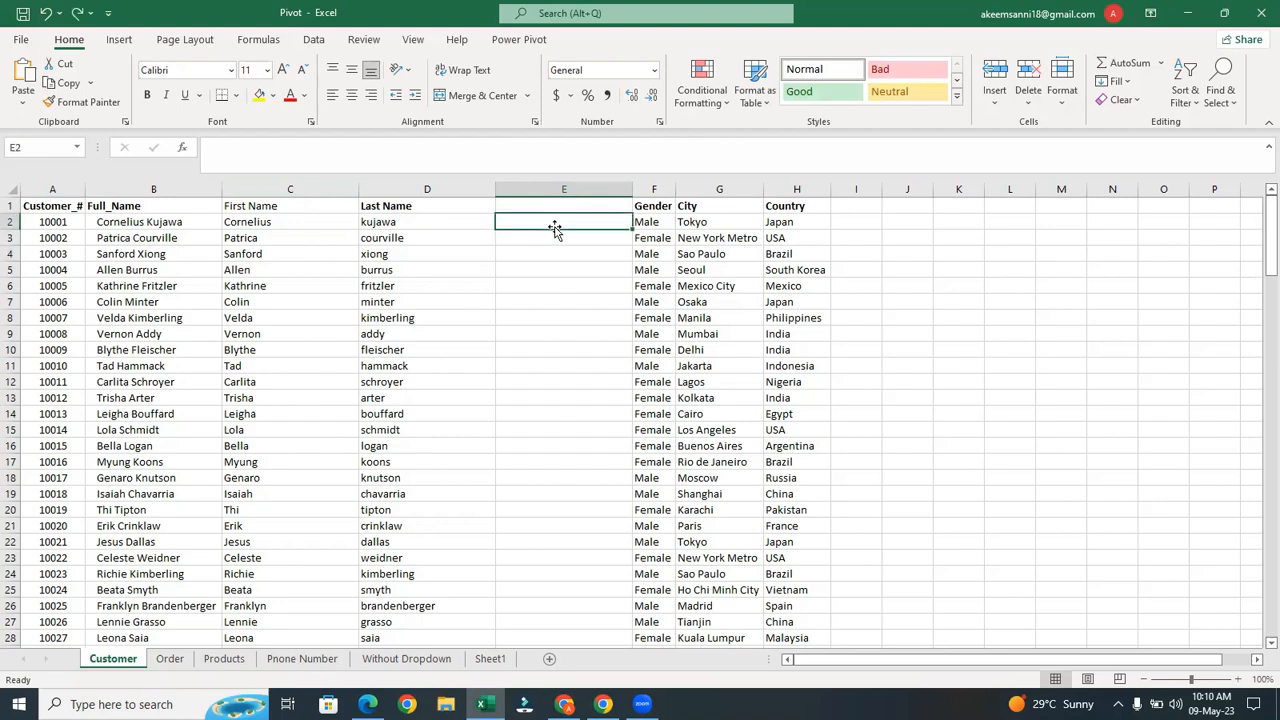
type("\"")
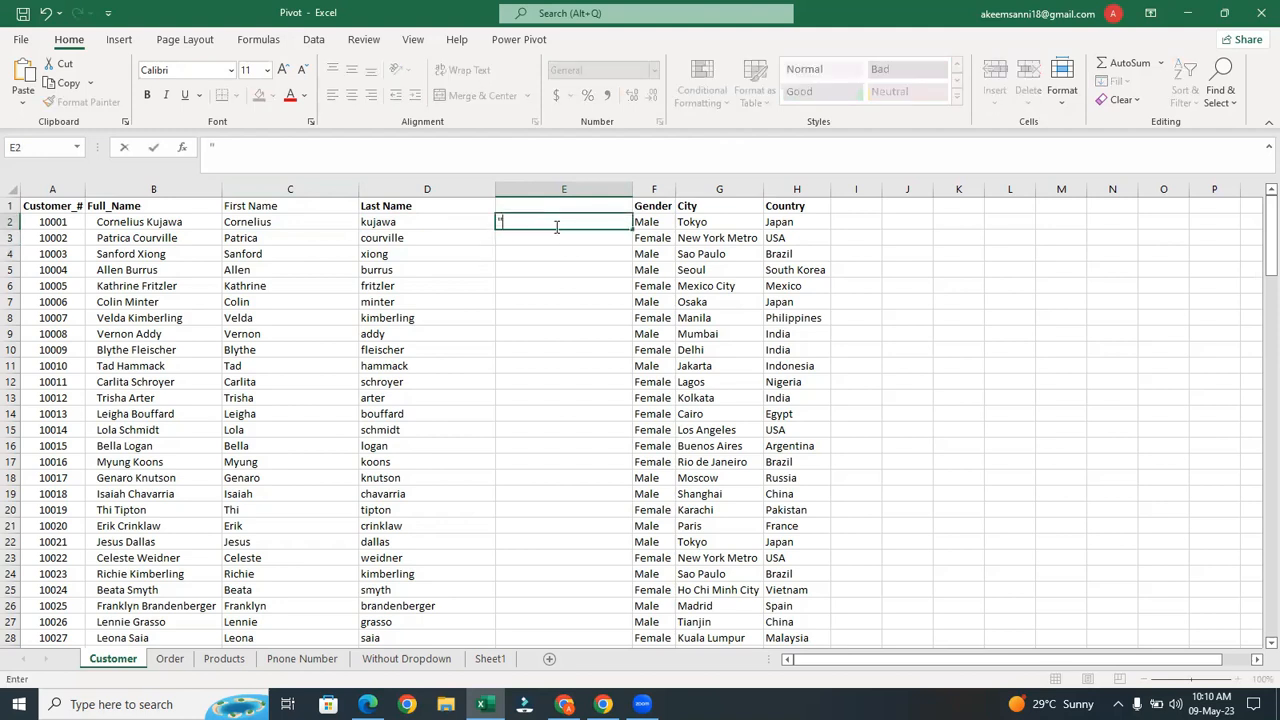
key("BackSpace")
type("\"")
key("BackSpace")
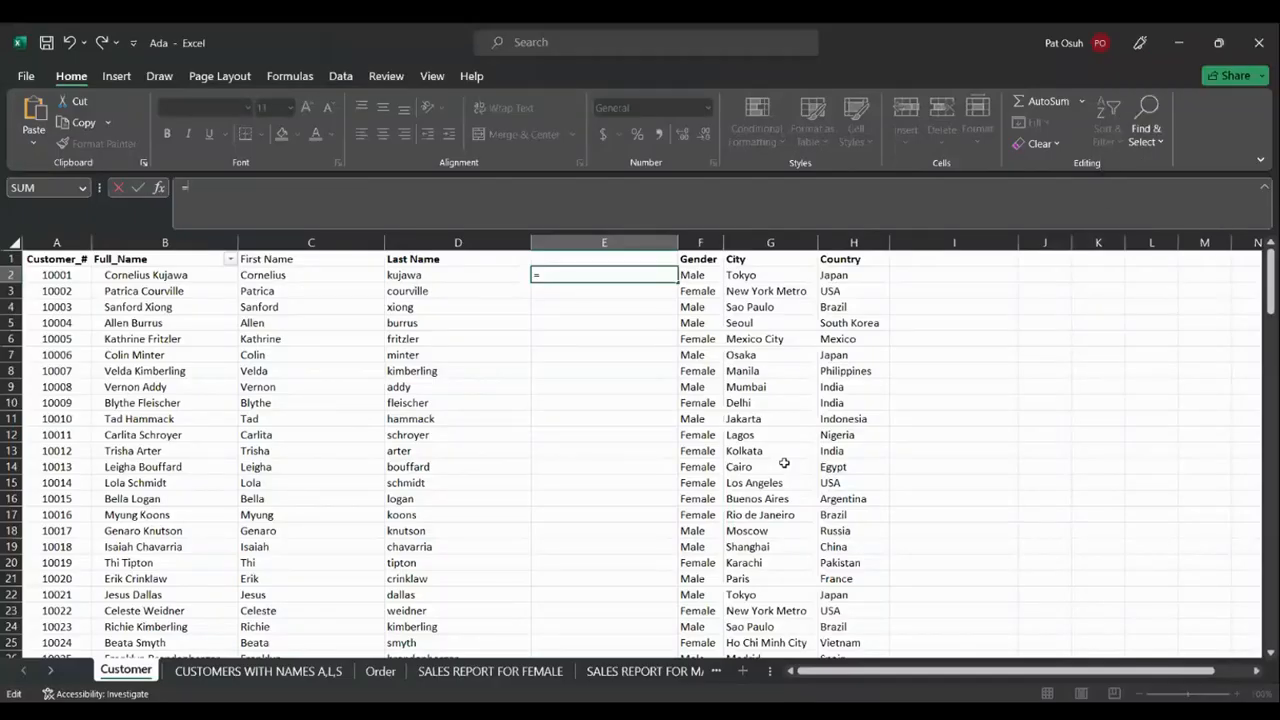
Build =CONCAT(C2," ",D2) in E2 using the first and last name cells
type("CONCAT(")
left_click(355, 278)
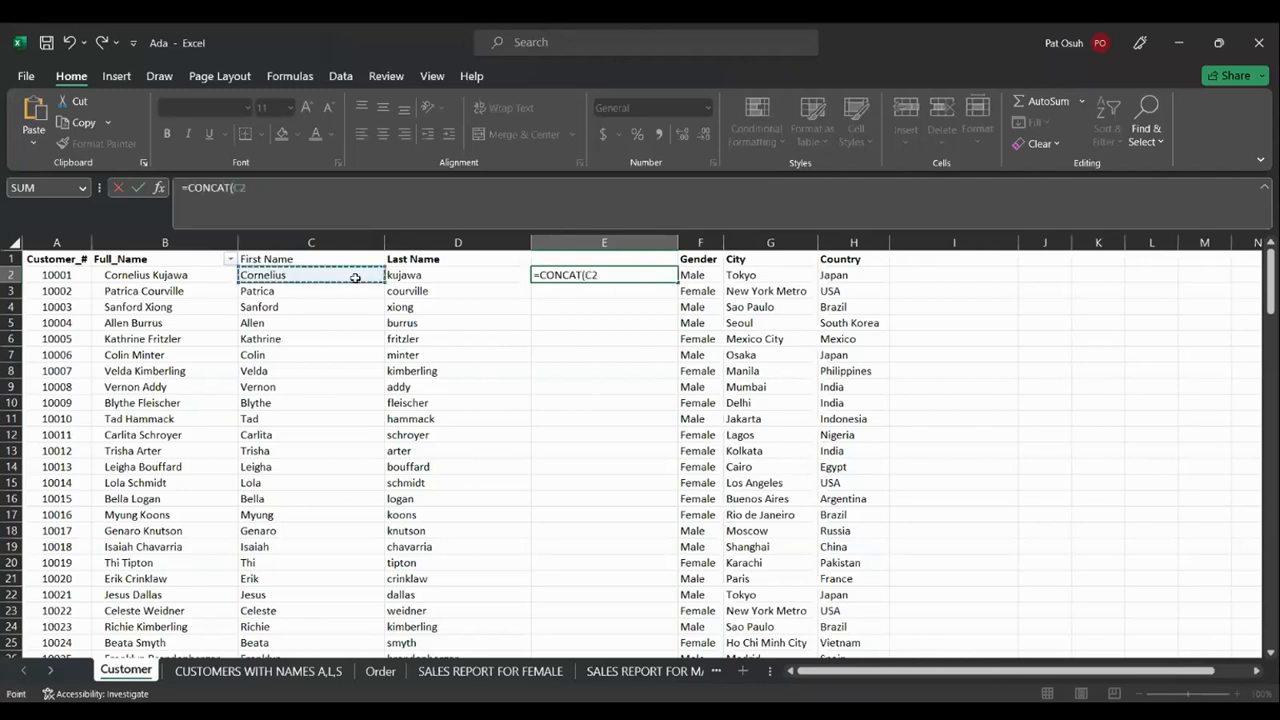
type(",\" \",")
left_click(435, 273)
Complete =CONCAT(C2," ",D2) in E2 so it joins first and last name with a space
type(")")
key("Return")
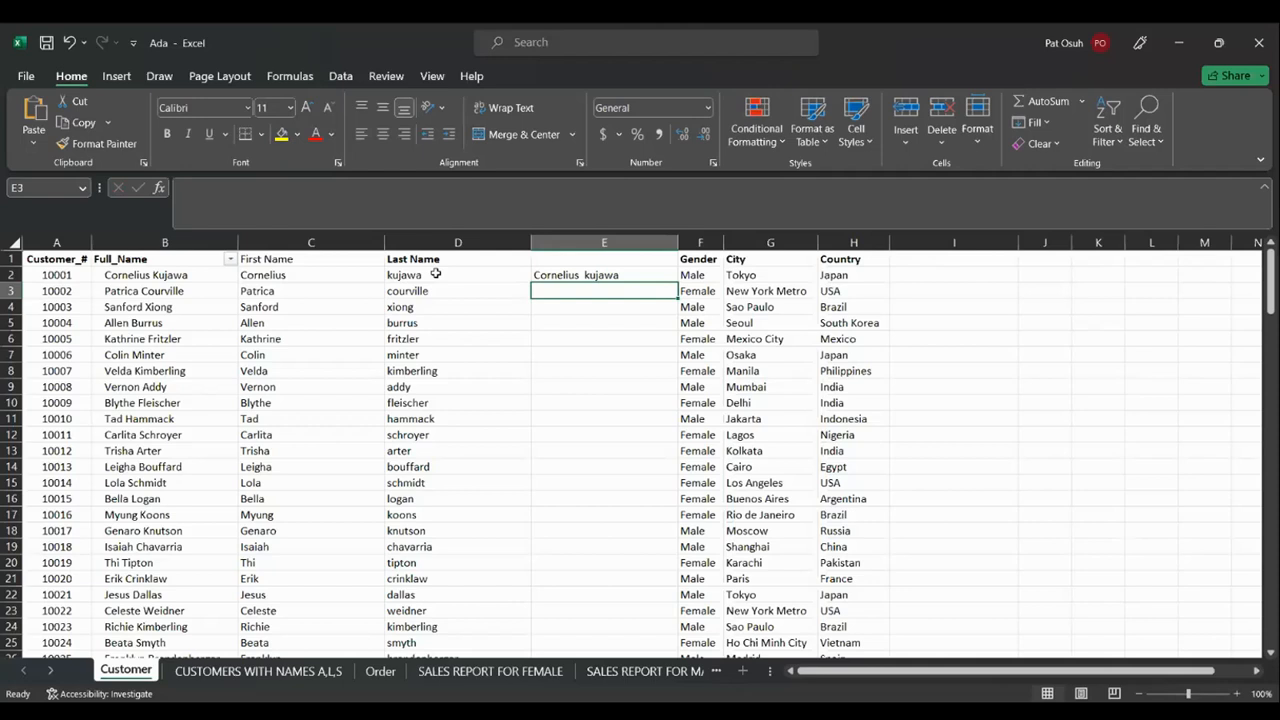
left_click(931, 277)
type("=")
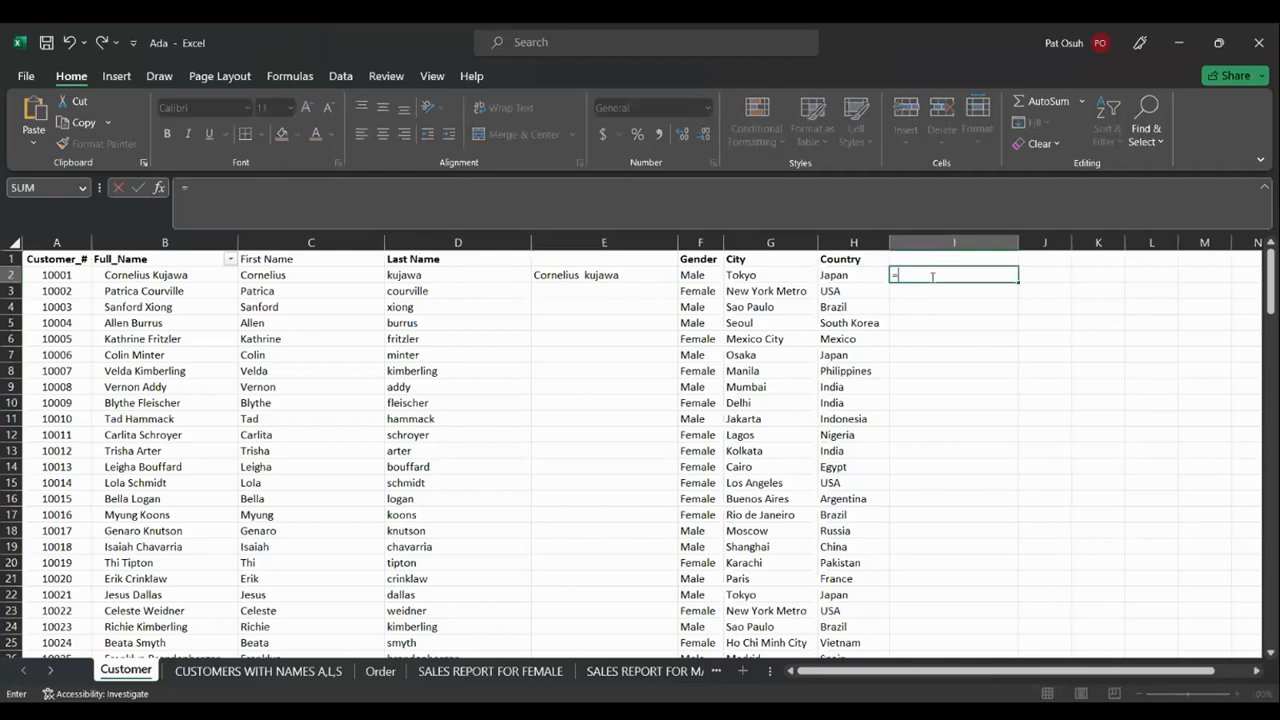
type("CONCAT")
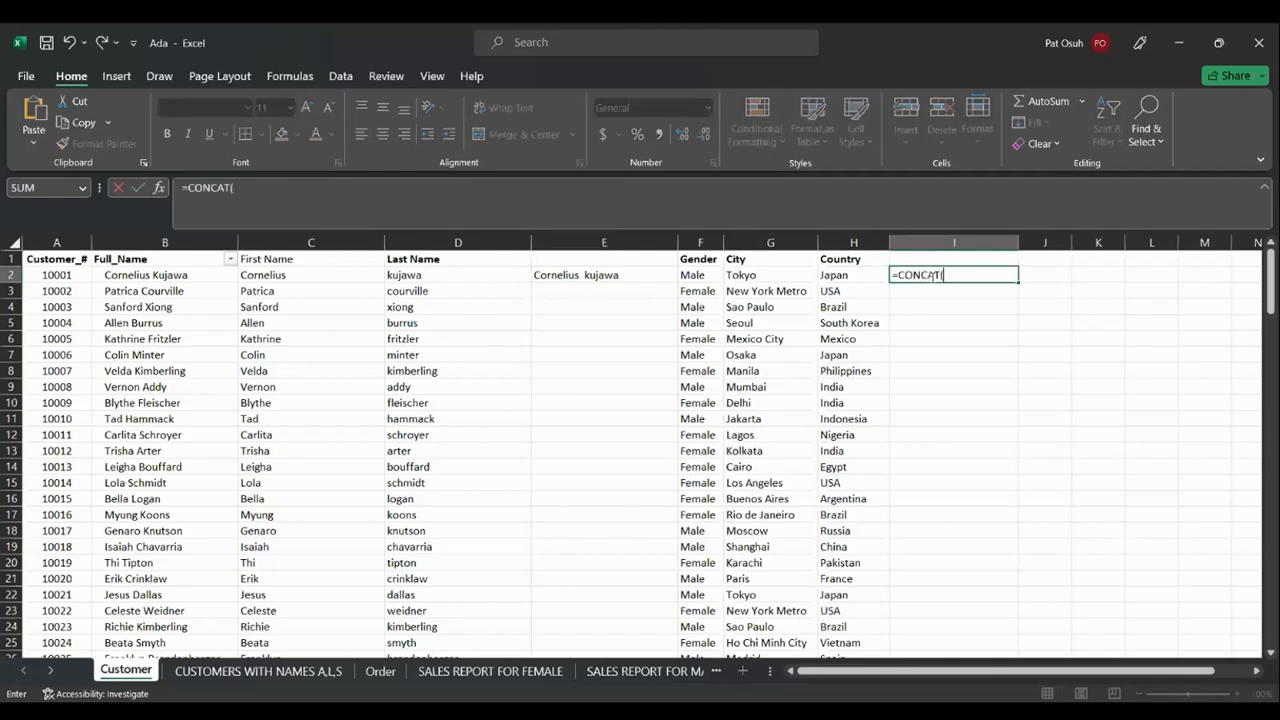
type("(")
left_click(297, 276)
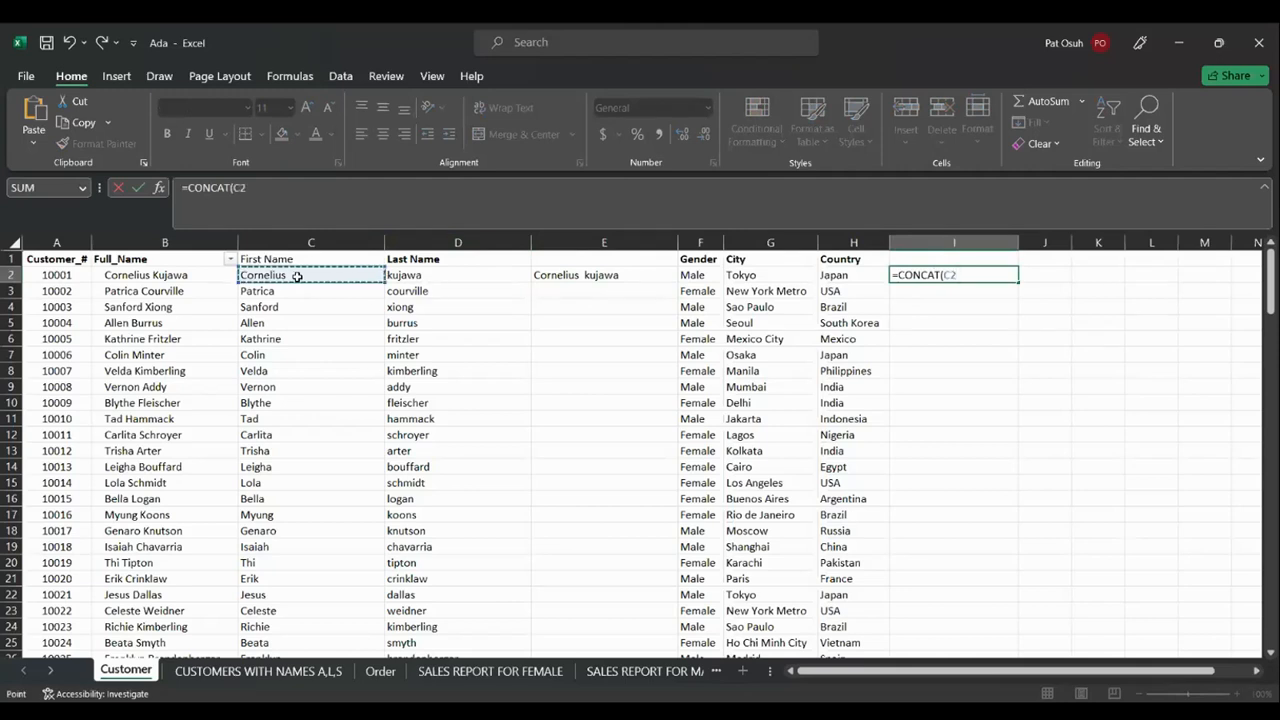
type(",\" \",")
left_click(413, 280)
type(",")
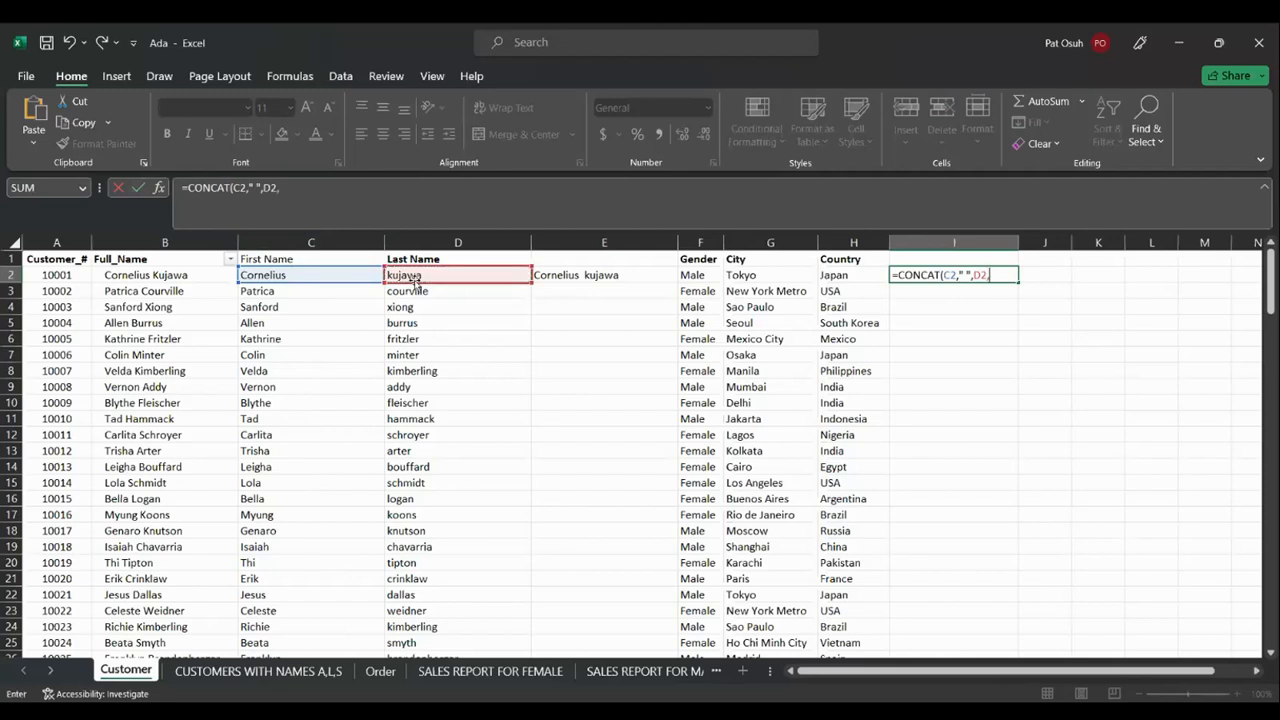
type("\" \",")
left_click(679, 275)
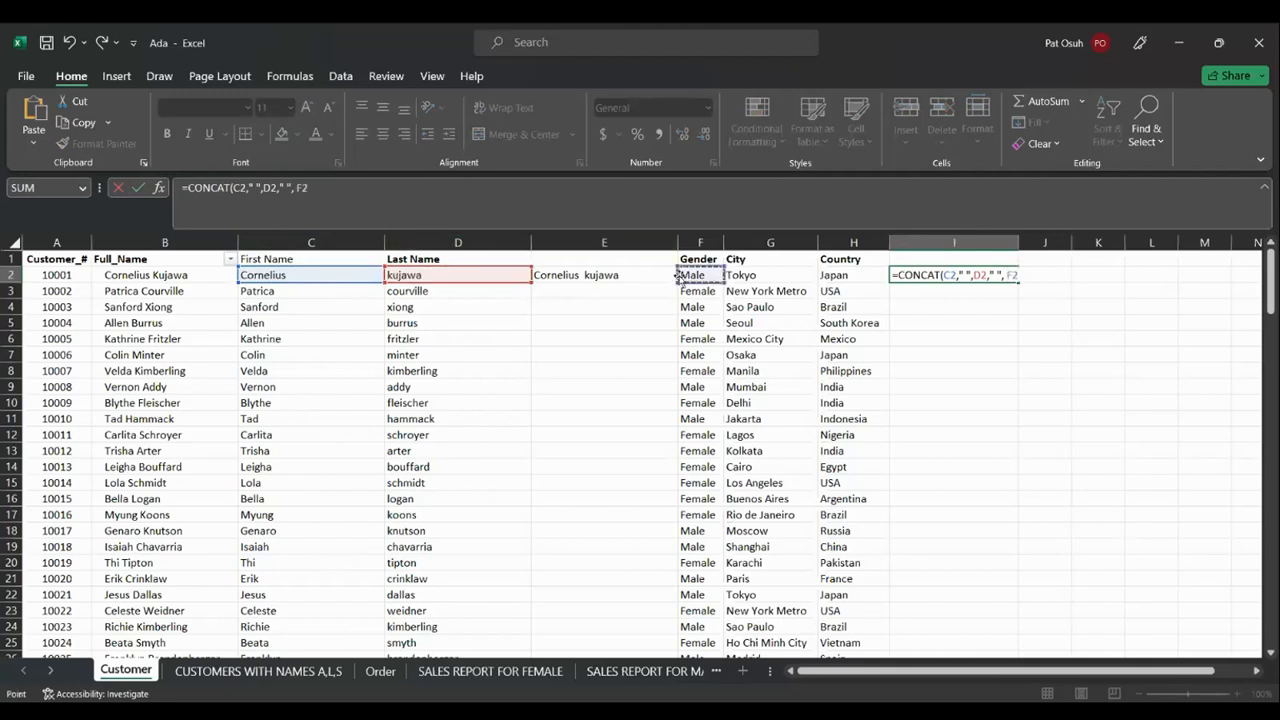
type(",")
type("\"")
type(",\" \",")
left_click(758, 274)
type(",\"")
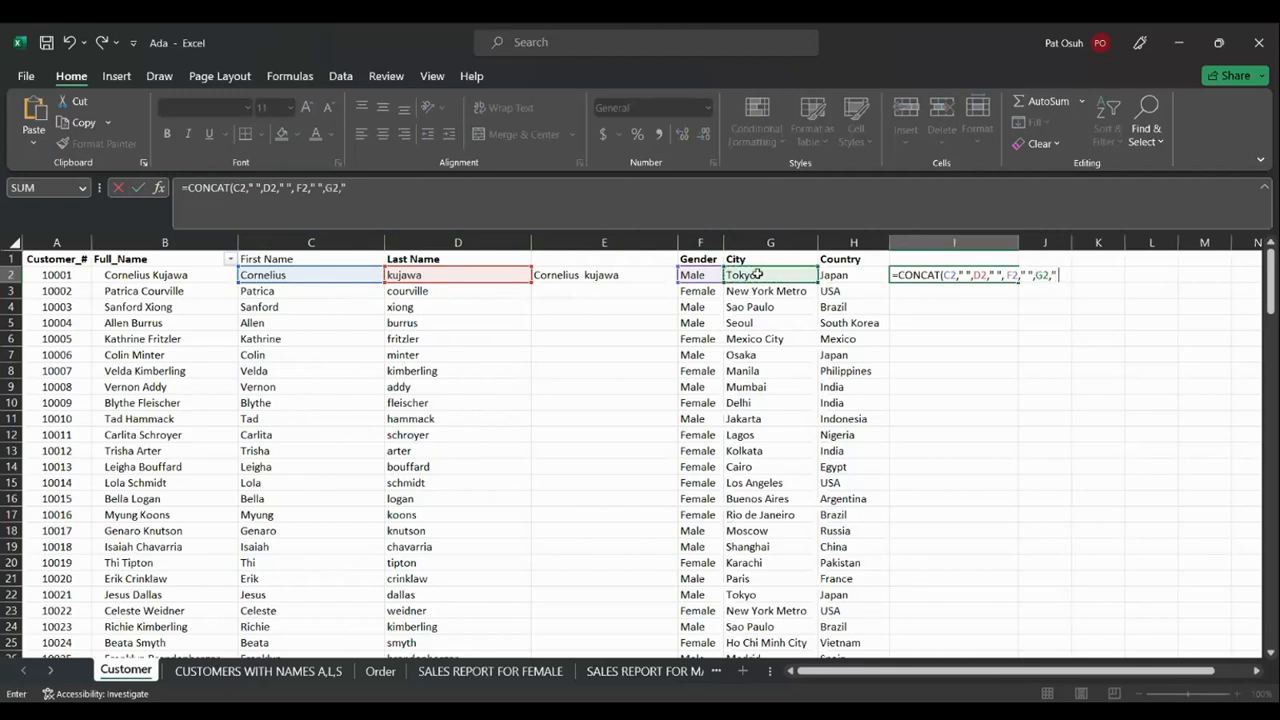
type(" \",")
left_click(845, 275)
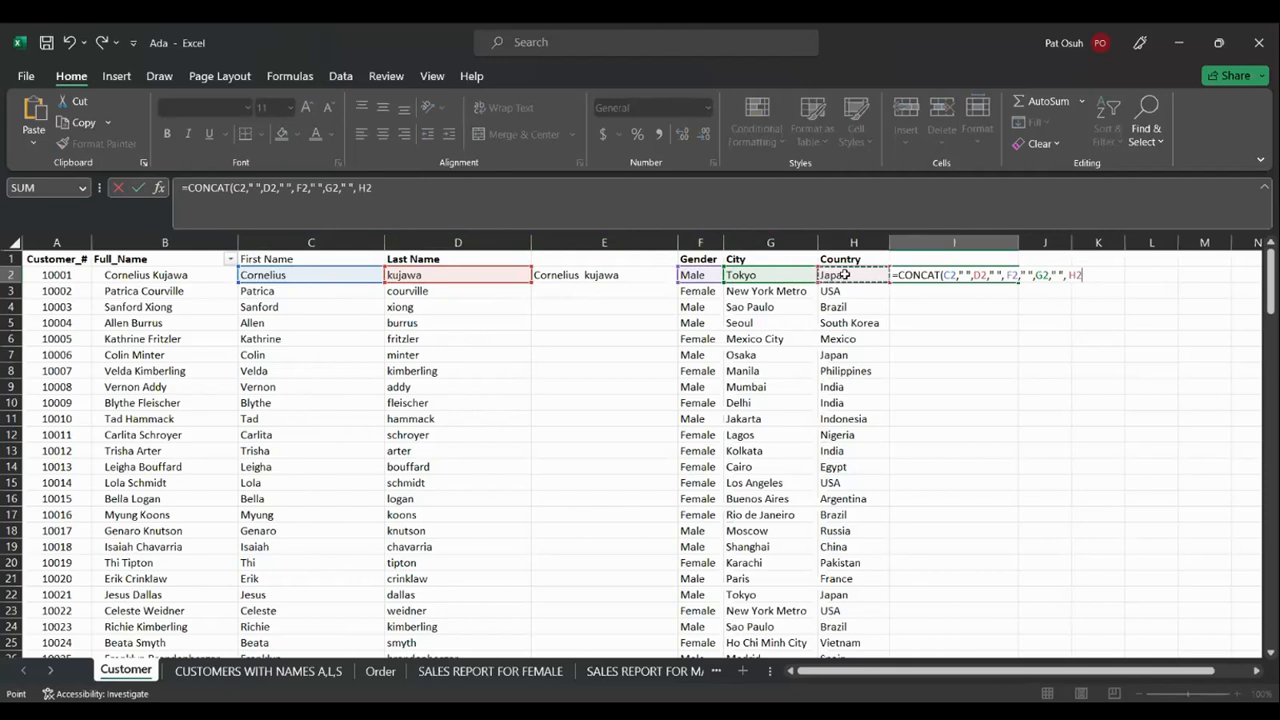
type(")")
key("Return")
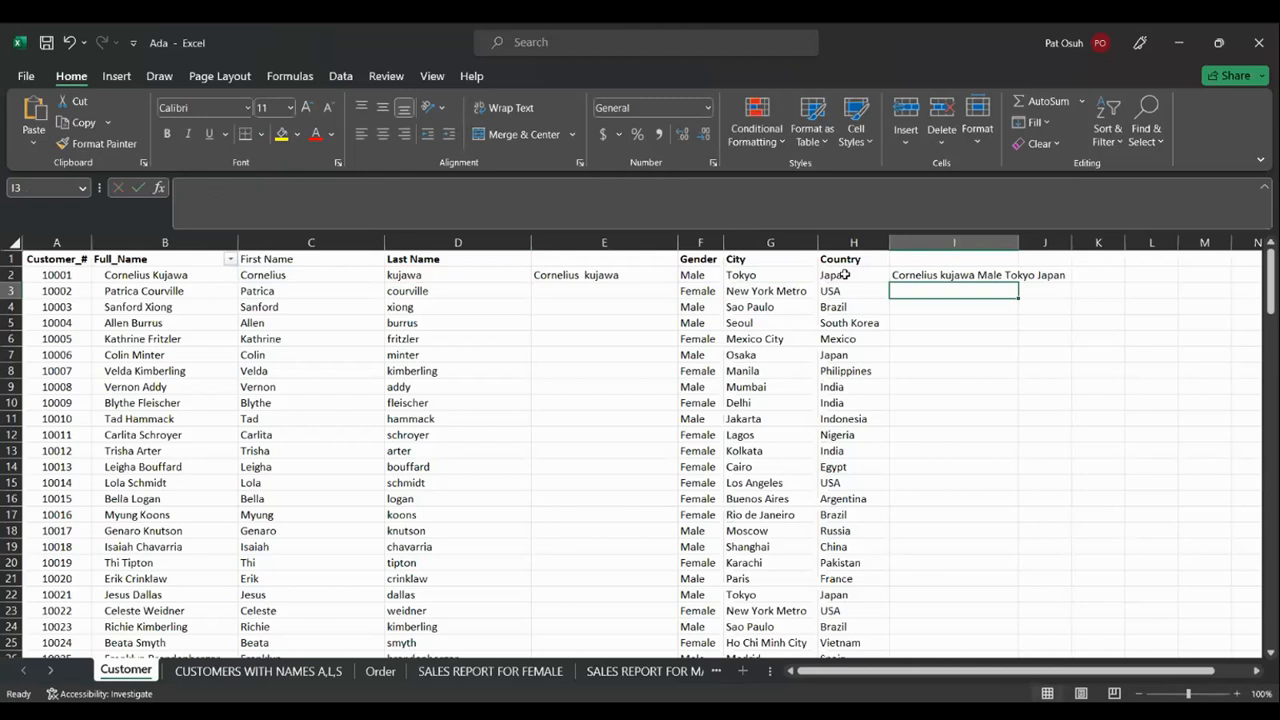
key("Up")
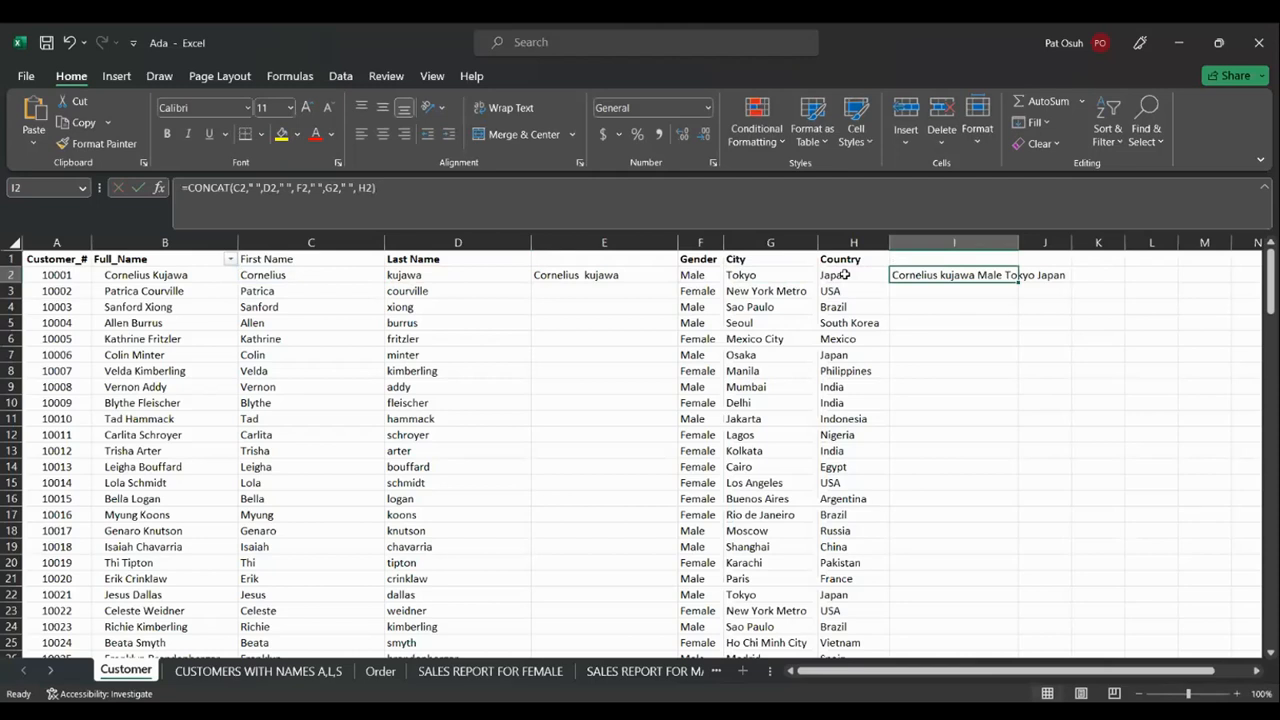
key("Delete")
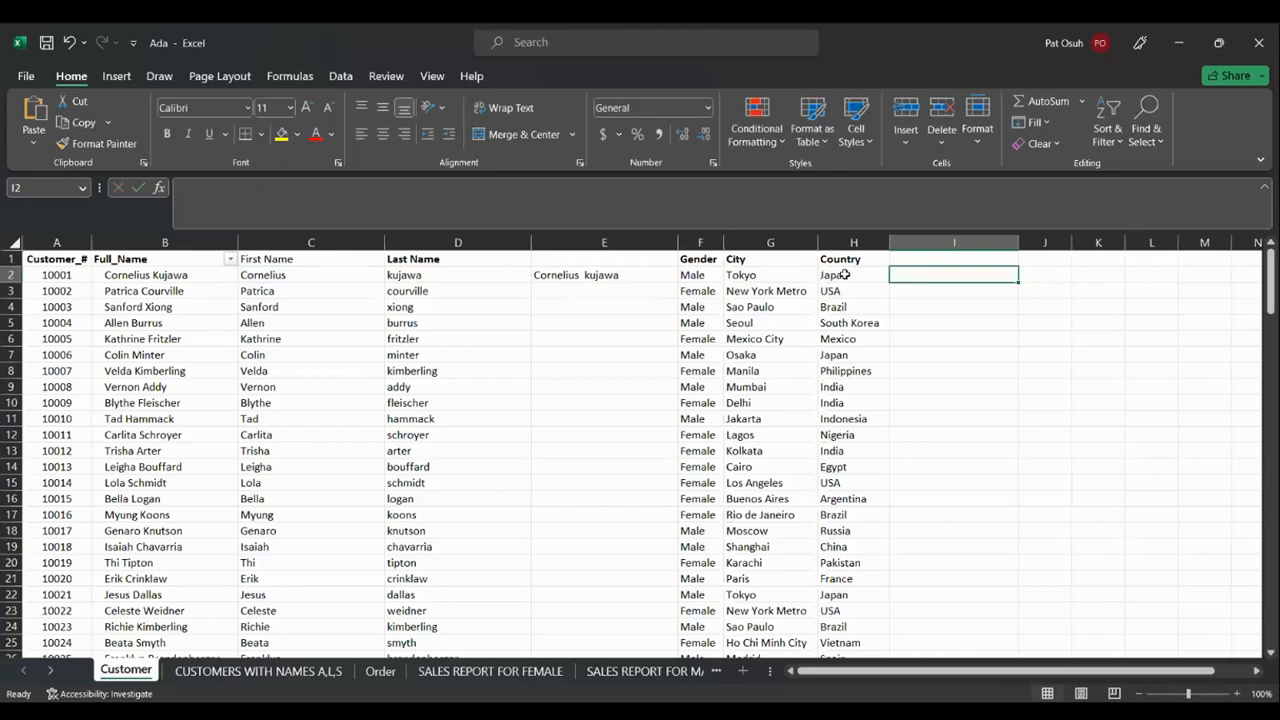
Start a COUNTIF formula in I2 over the Gender range F2:F152
type("COUNTI")
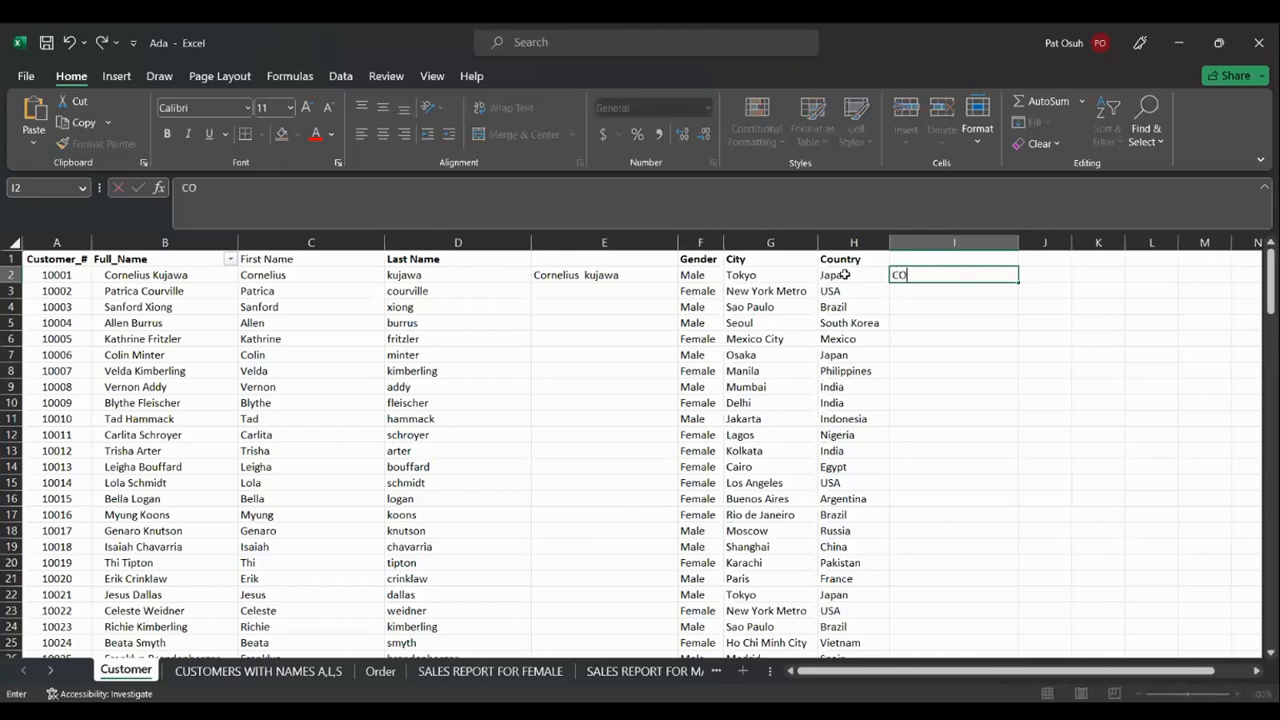
key("BackSpace")
key("BackSpace")
key("BackSpace")
key("BackSpace")
key("BackSpace")
key("BackSpace")
type("=COUNT")
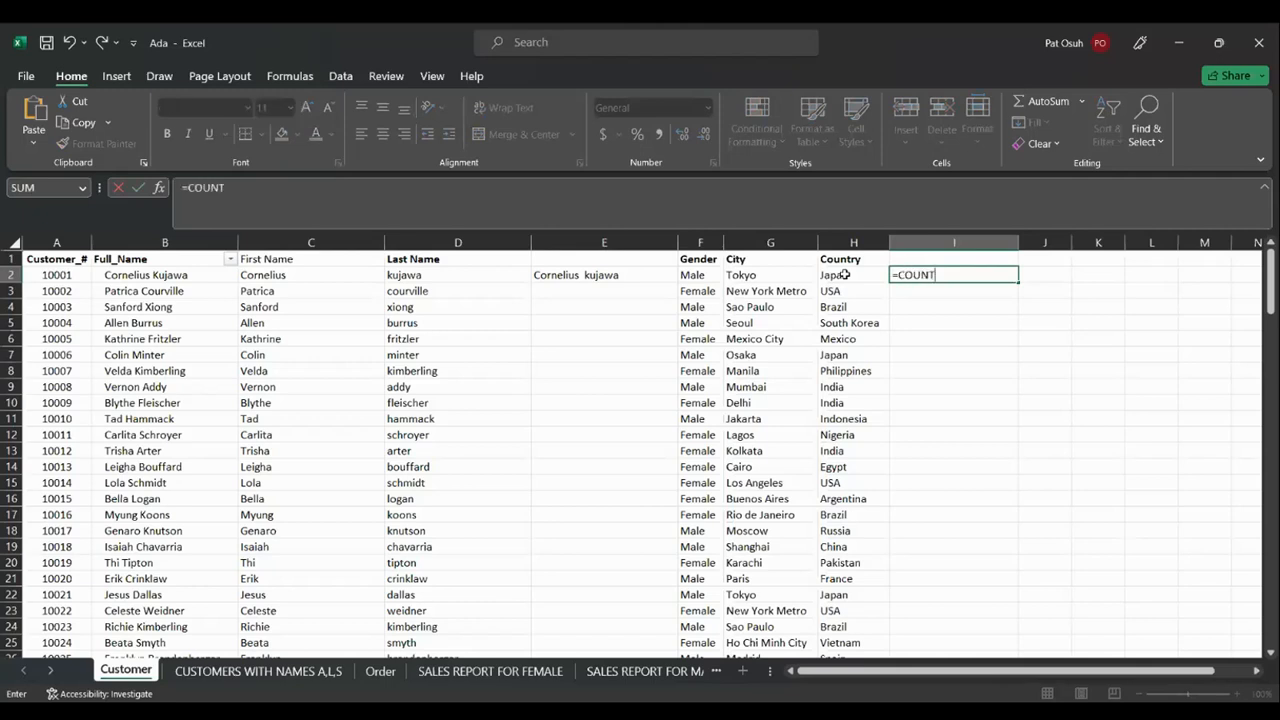
type("IF")
type("(")
left_click(708, 273)
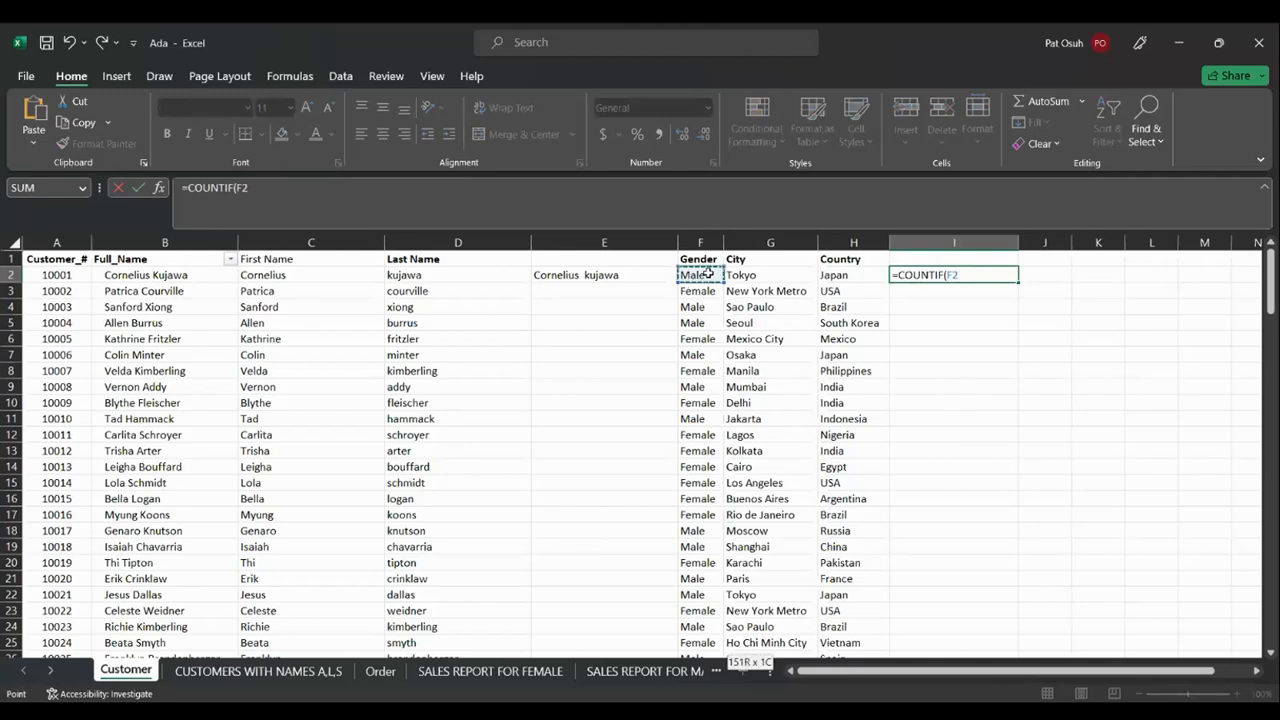
key("ctrl+shift+Down")
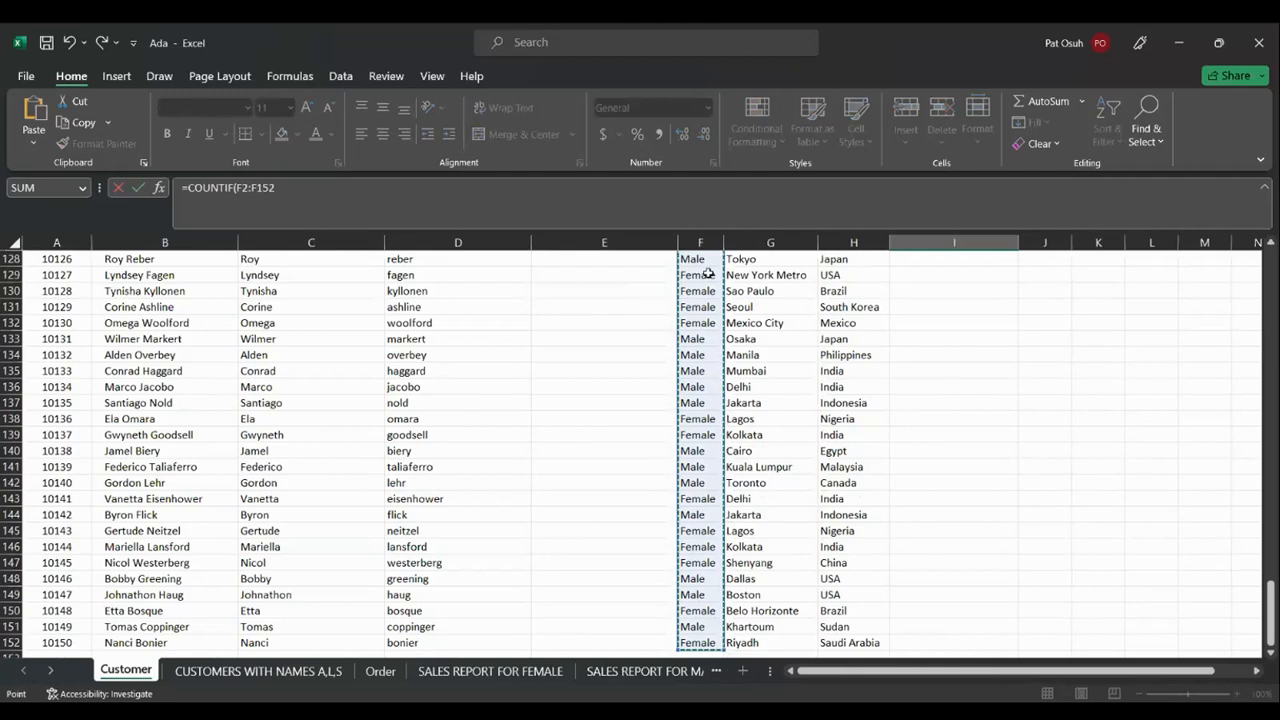
Add the "MALE" criterion and commit, so I2 shows 69 Male customers
left_click(297, 194)
type(",")
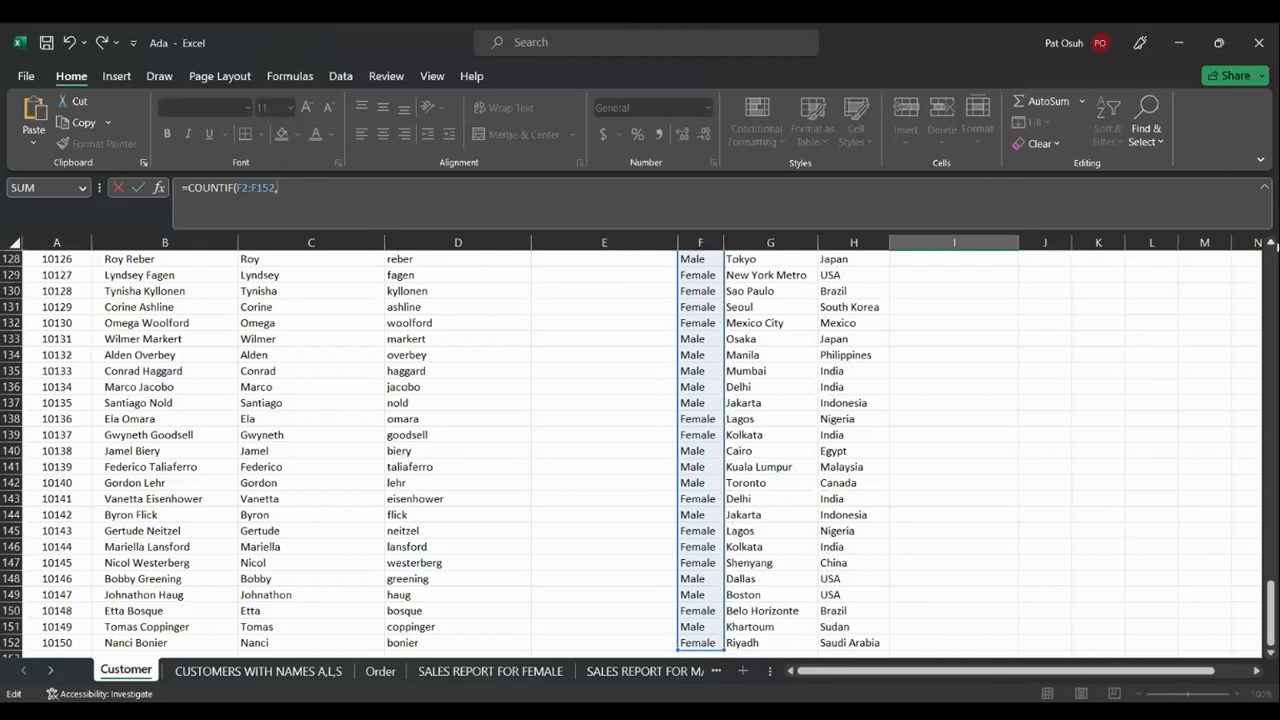
left_click(1271, 243)
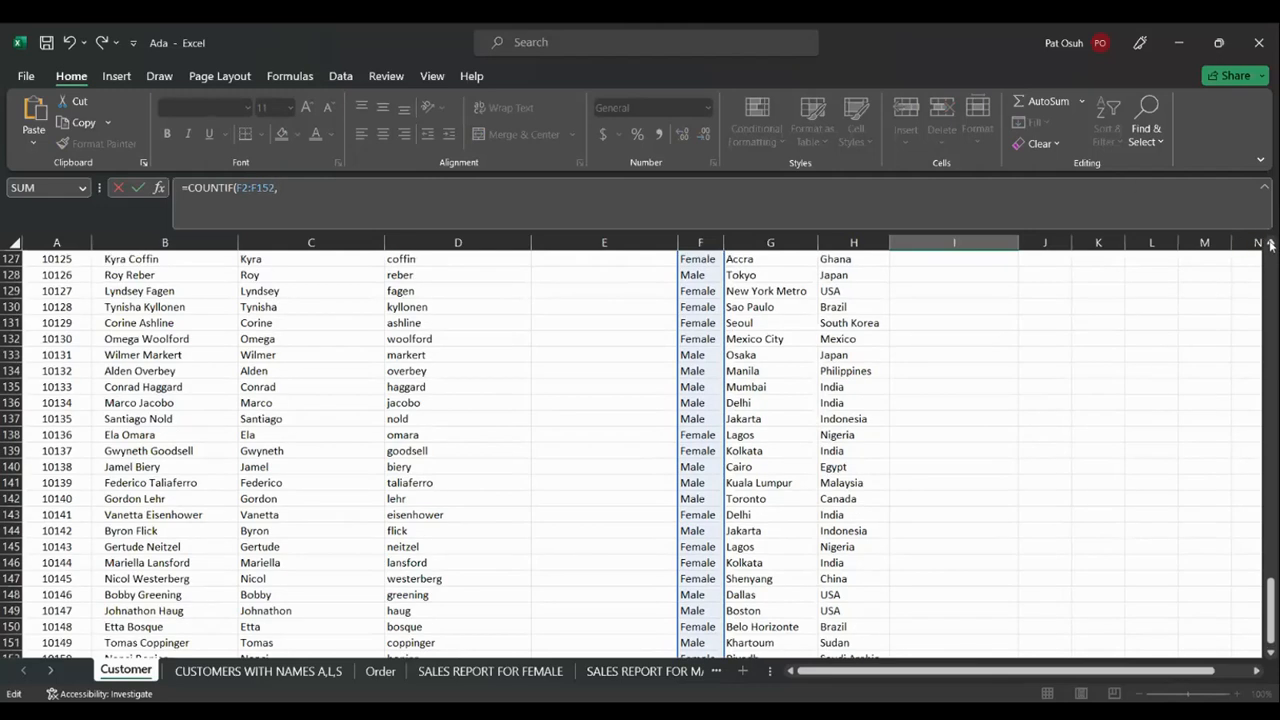
left_click(1271, 243)
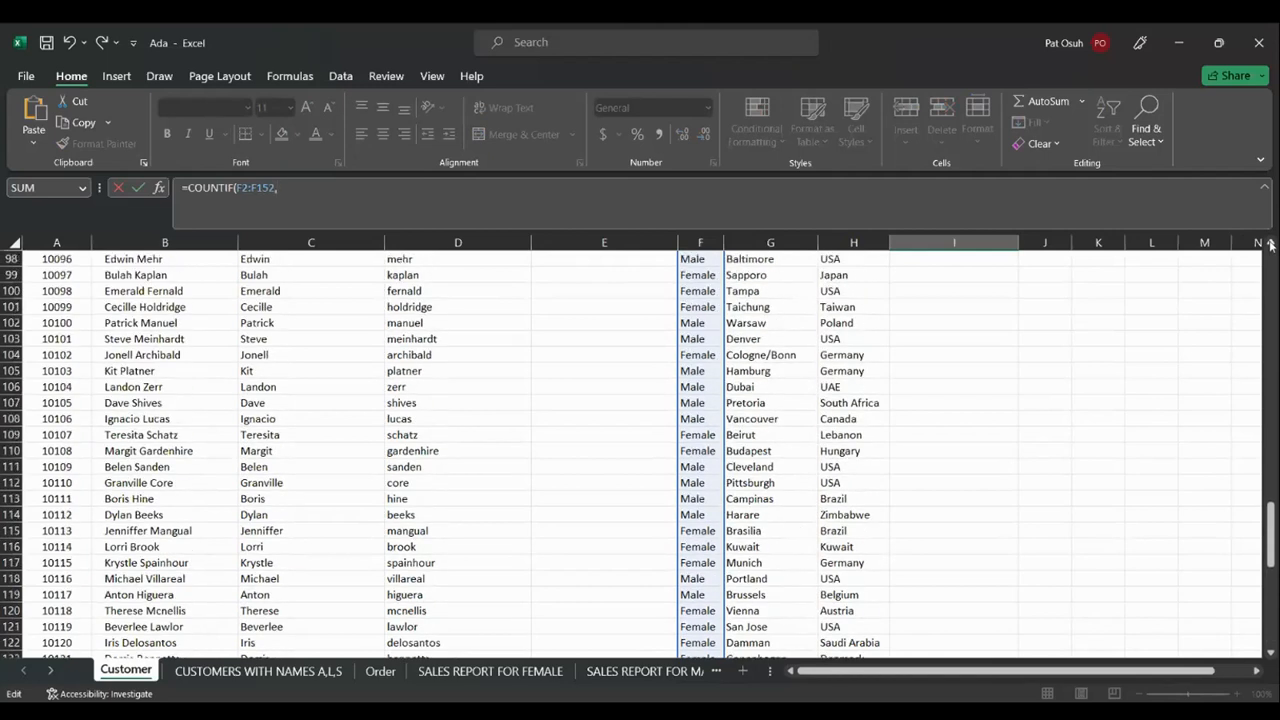
left_click_drag(1270, 535, 1270, 290)
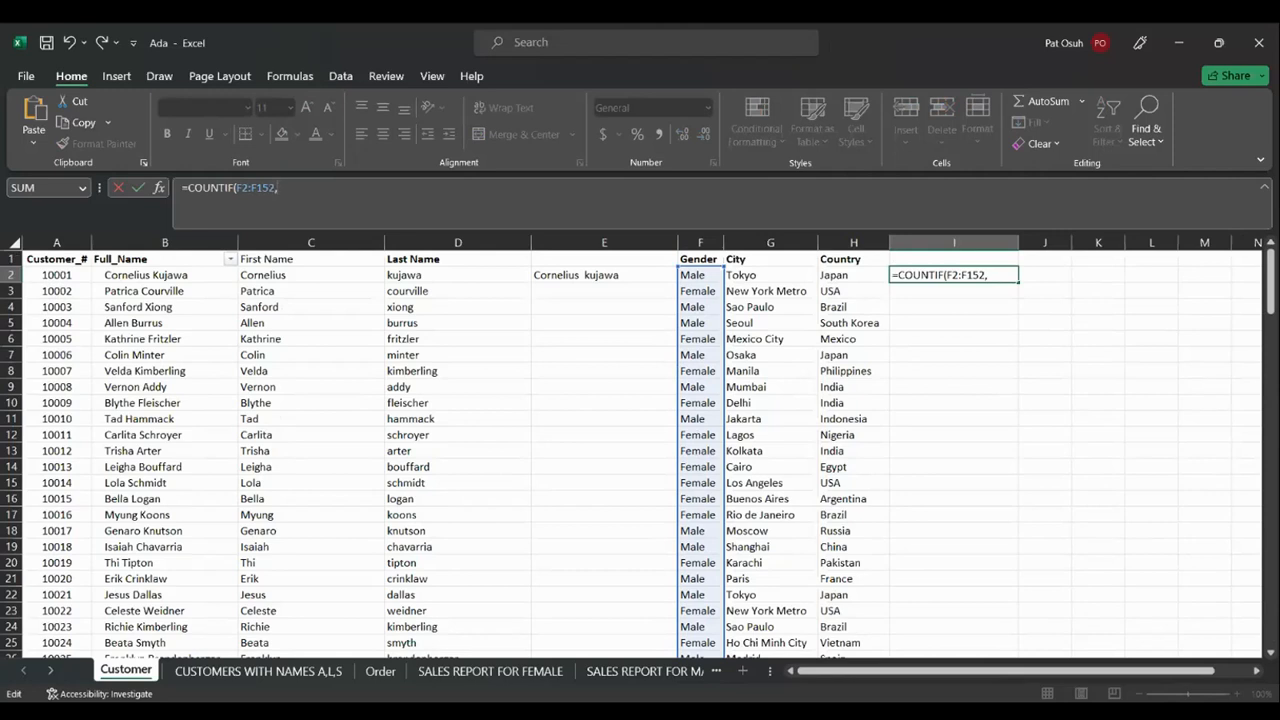
type("\"MALE")
type("\")")
key("Return")
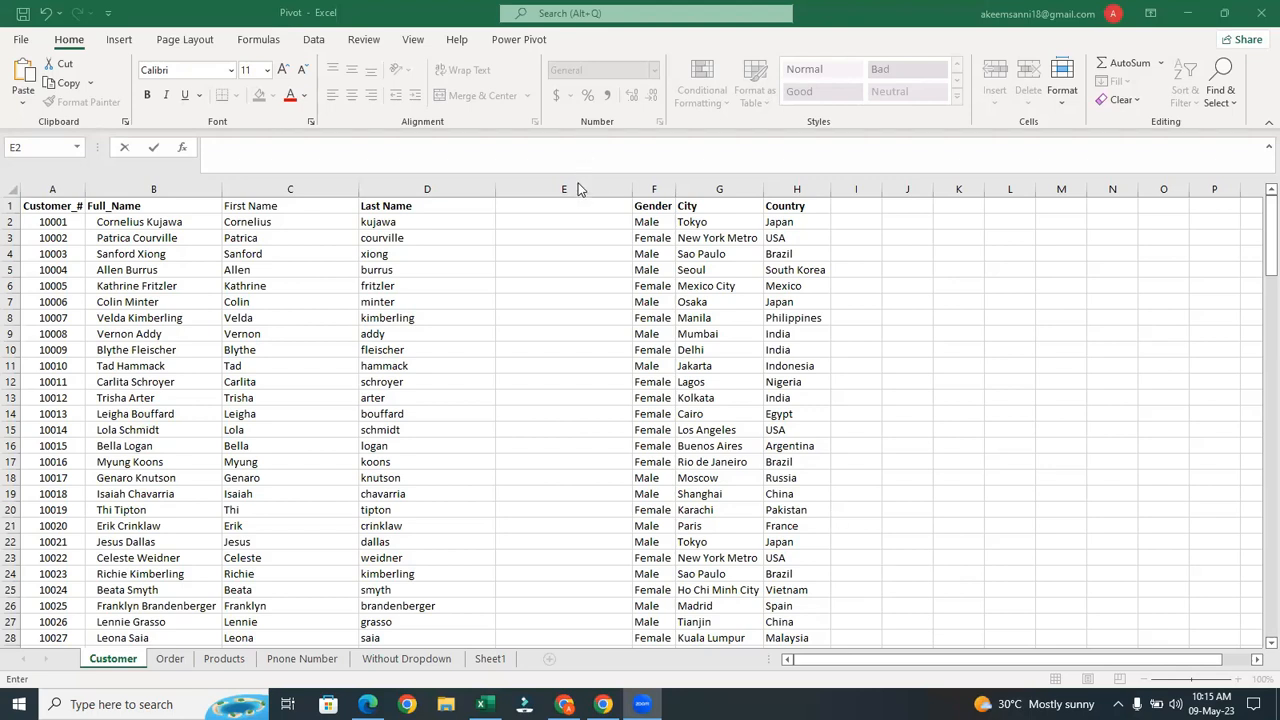
Delete the empty column E so Gender sits directly after Last Name
left_click(577, 187)
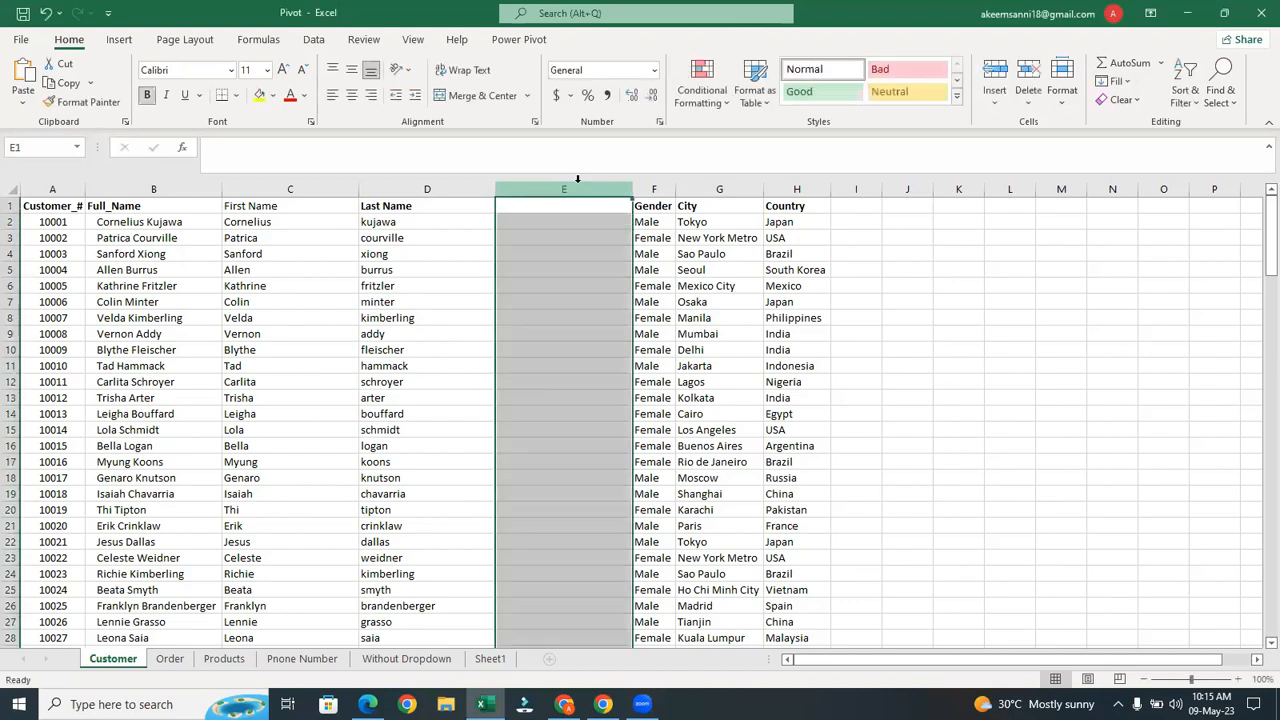
right_click(577, 181)
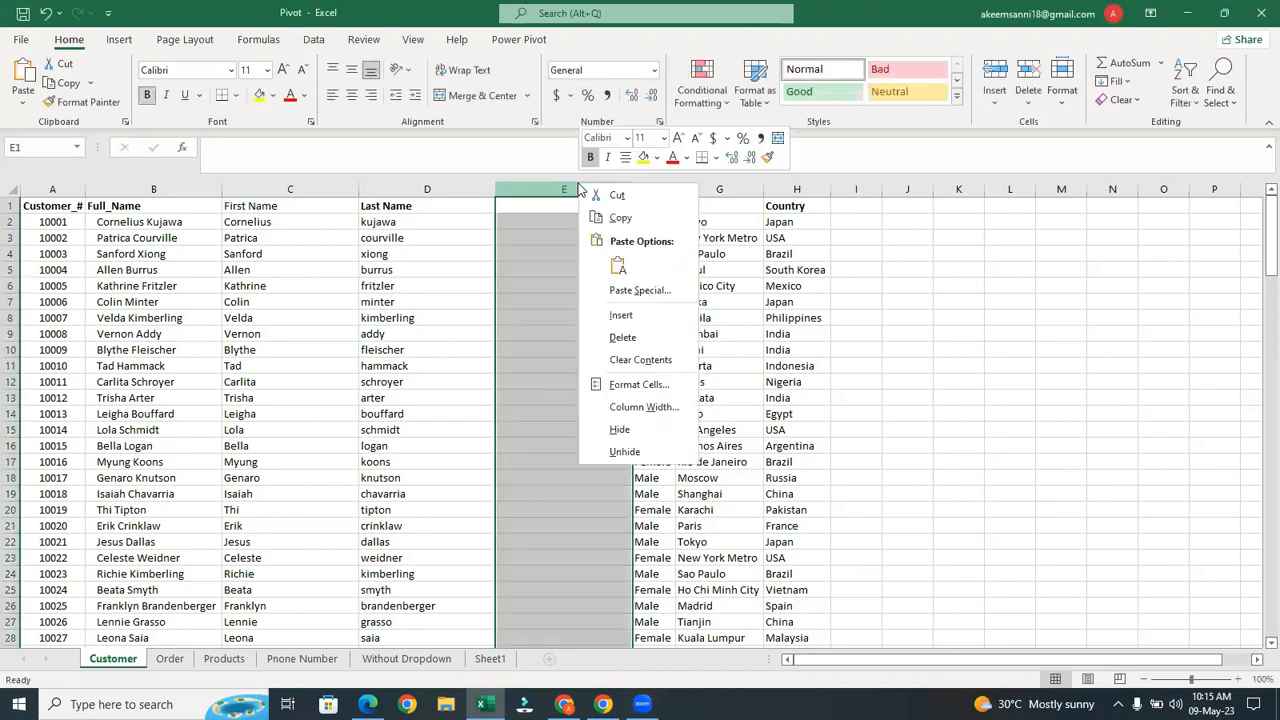
left_click(623, 337)
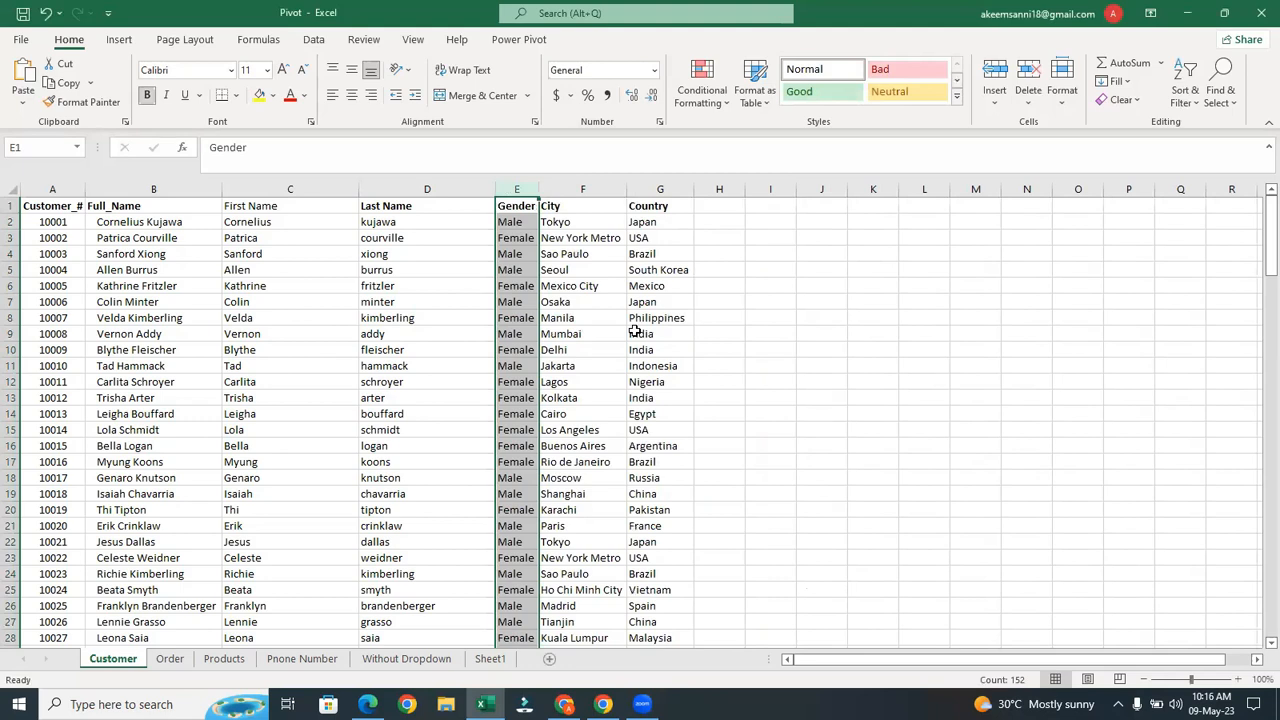
left_click(527, 186)
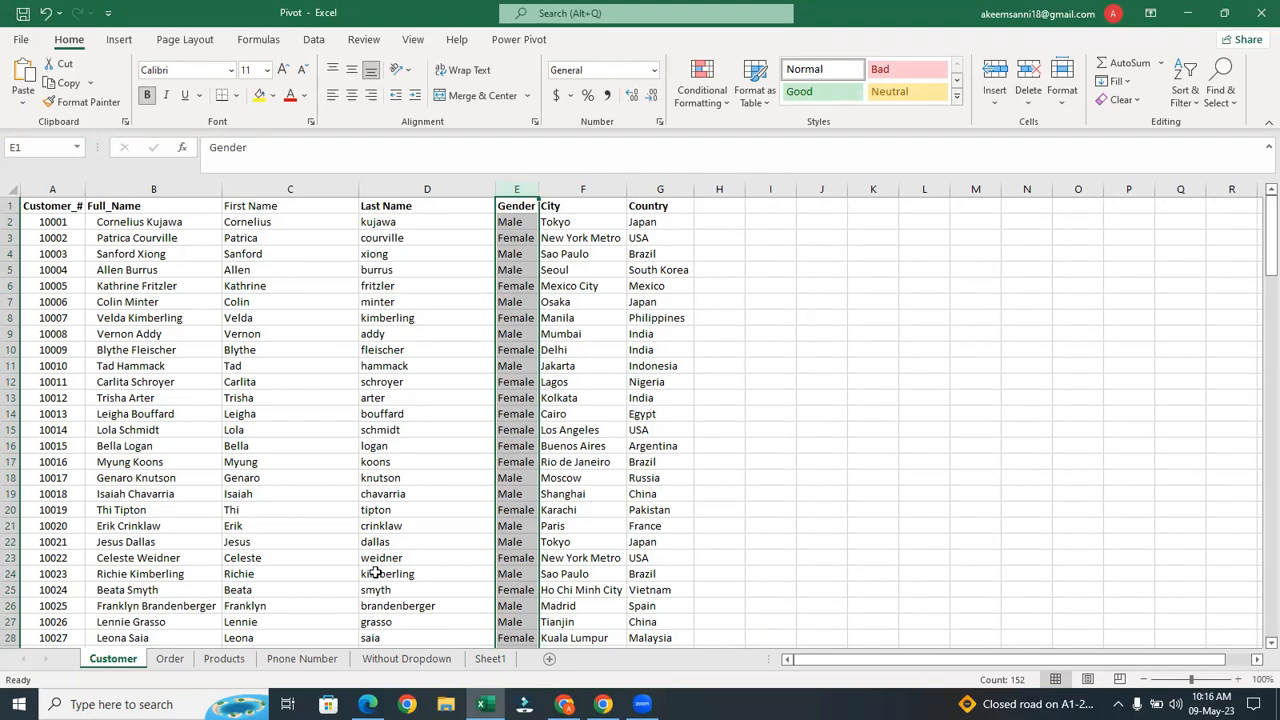
key("ctrl+n")
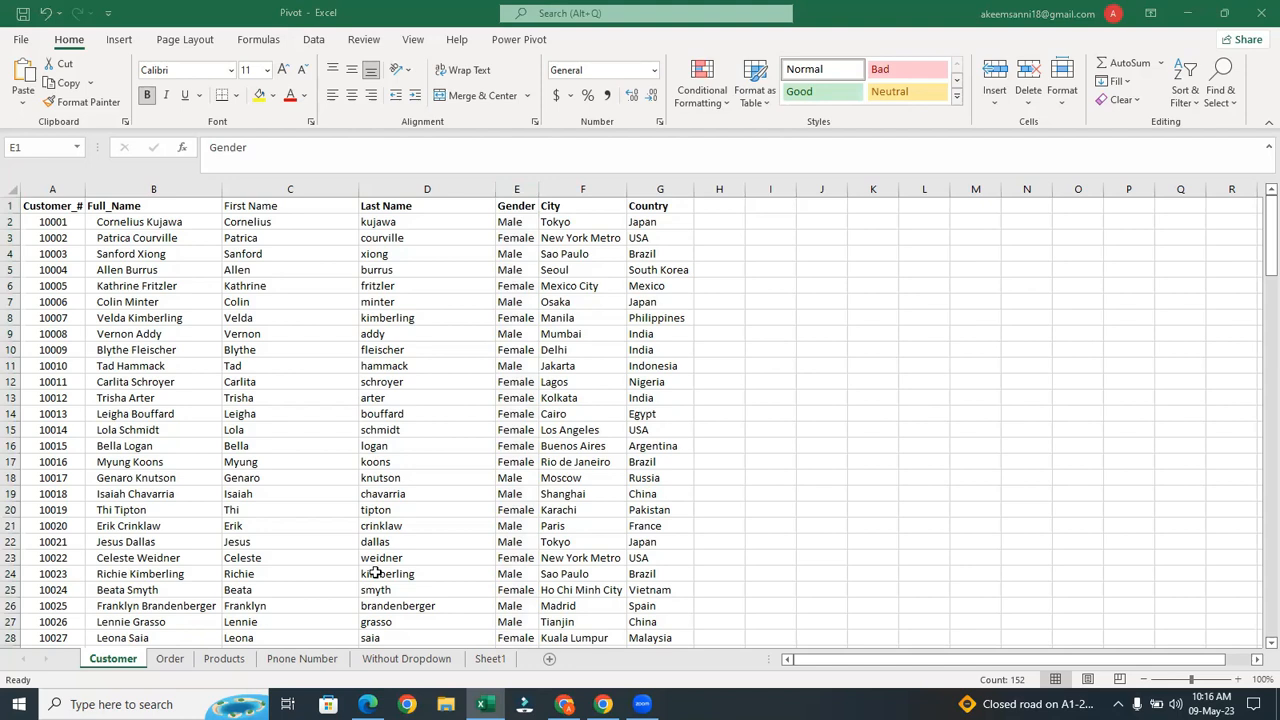
On the Order sheet, enter =MAX(J:J) in N7 for the largest quantity
left_click(170, 659)
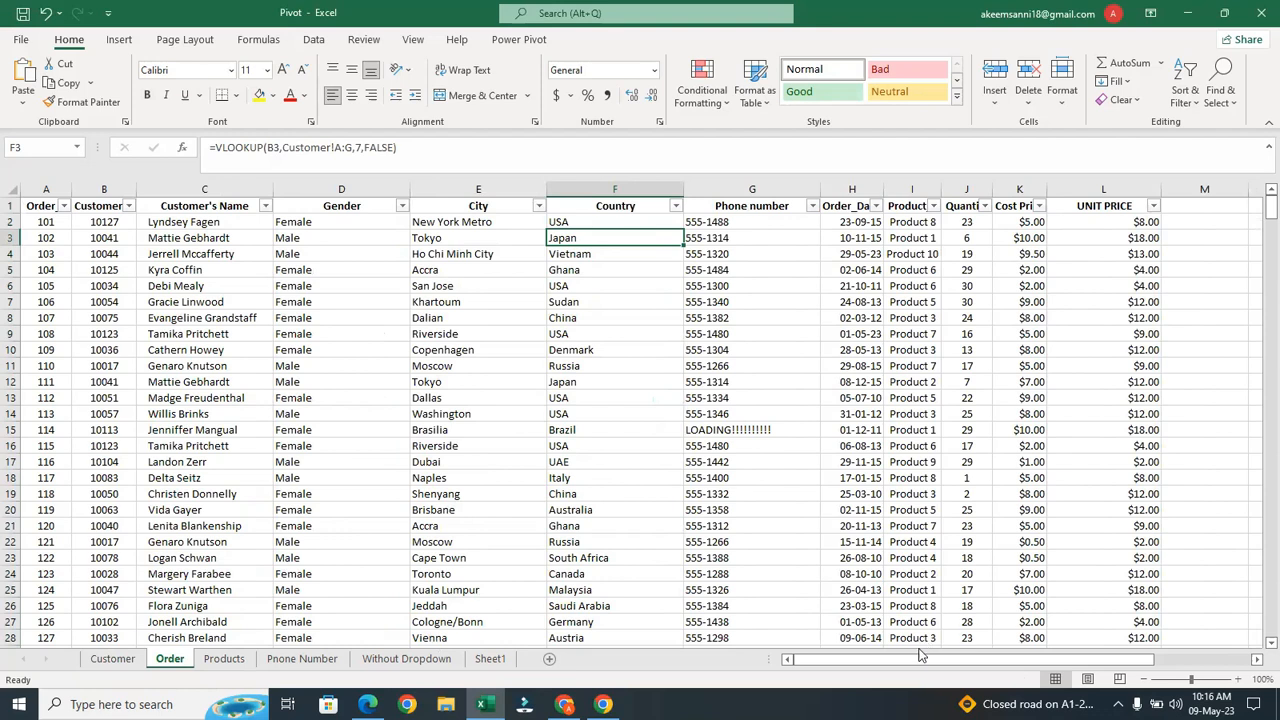
left_click_drag(914, 657, 985, 655)
left_click(852, 298)
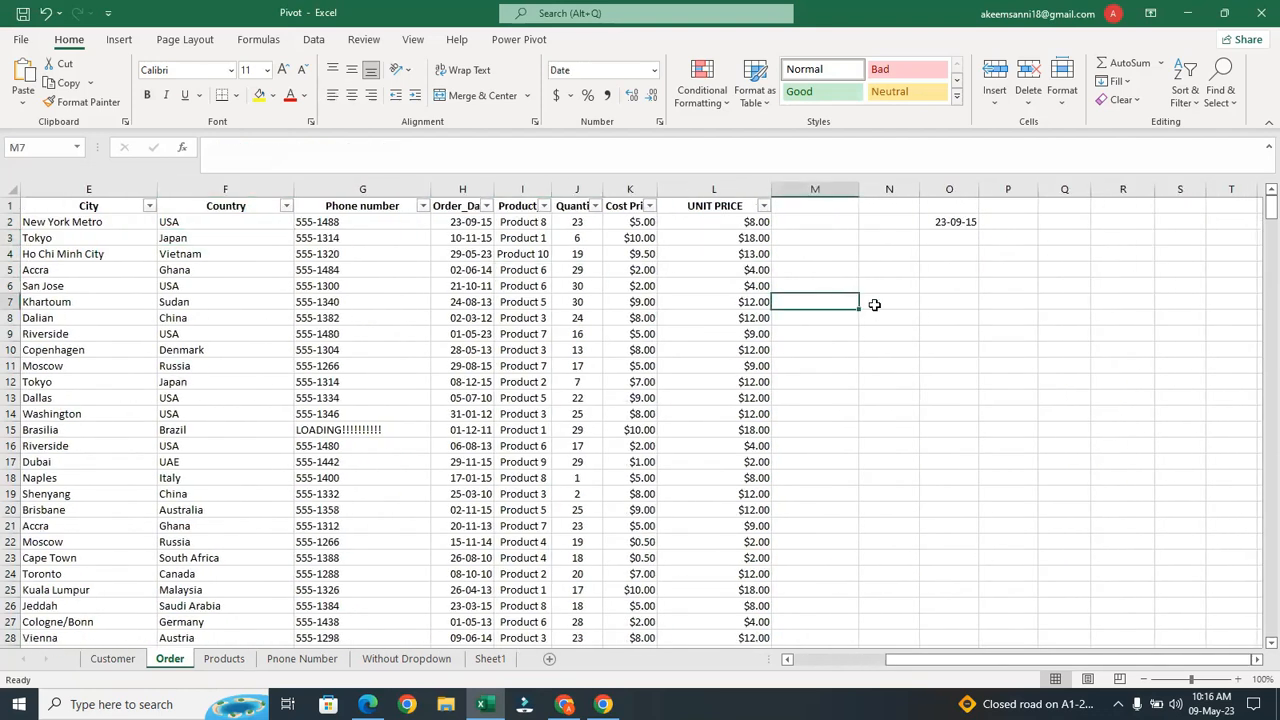
left_click(873, 306)
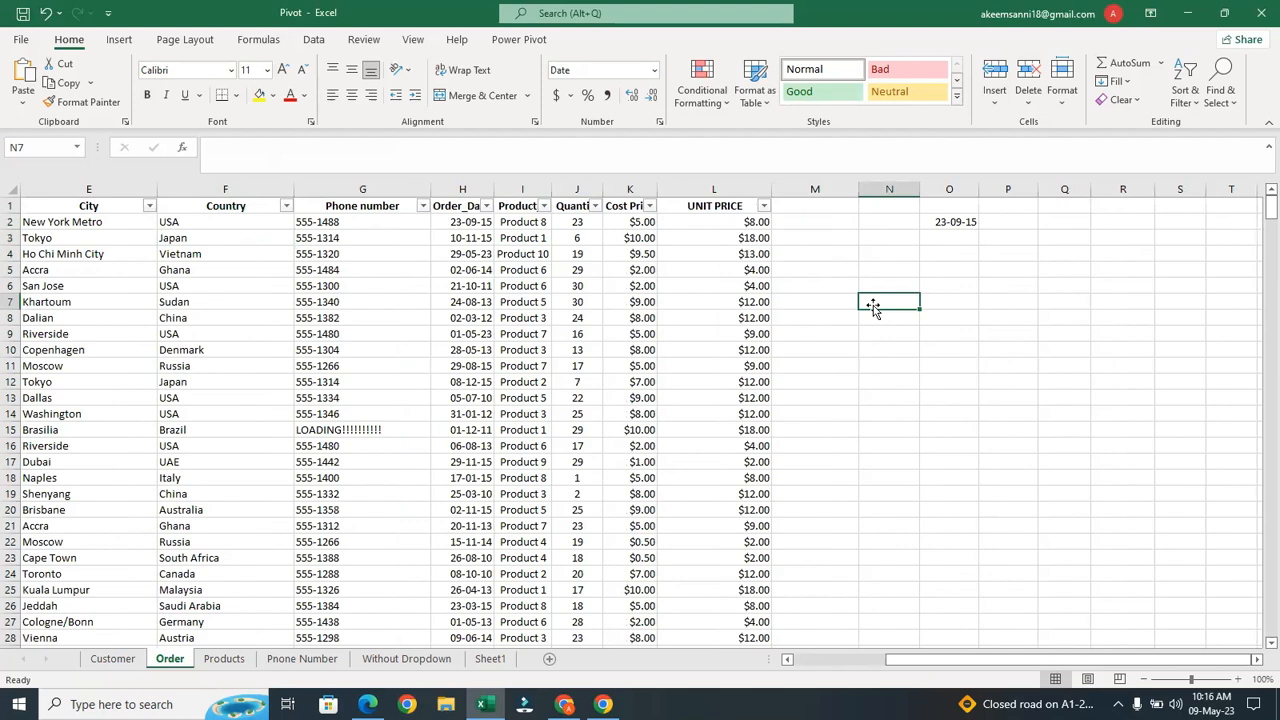
type("=m")
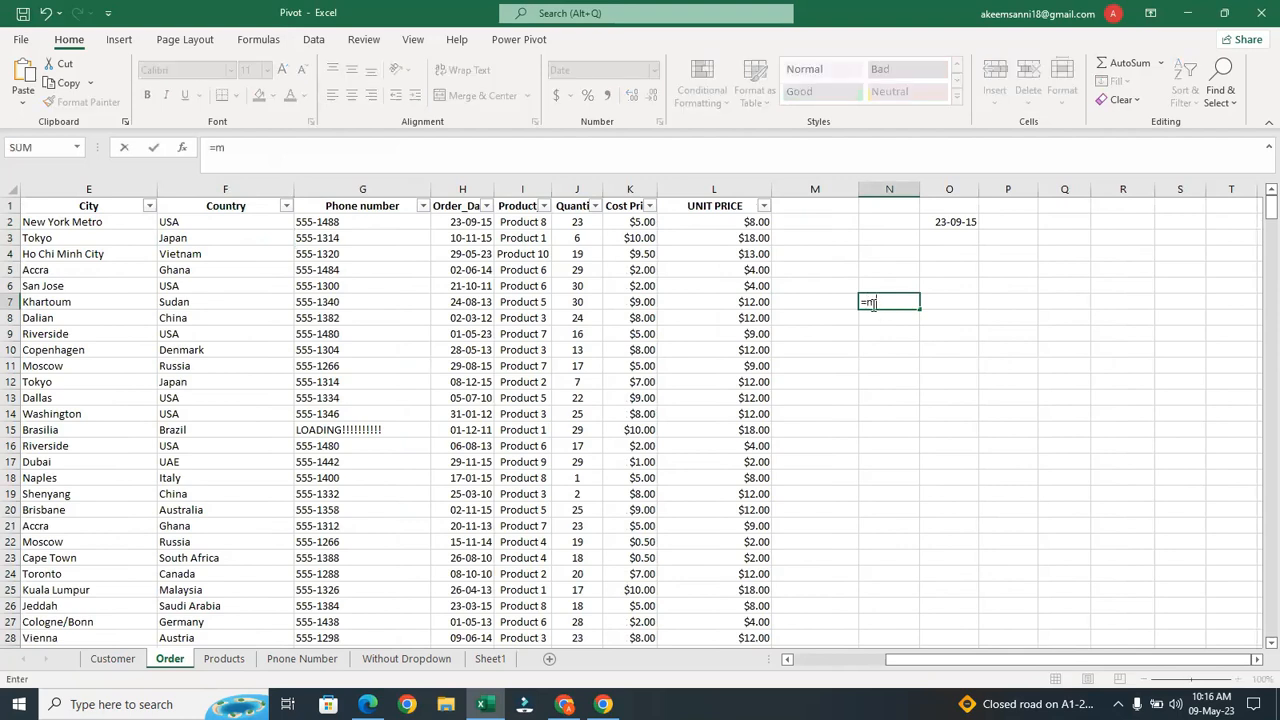
type("ax")
key("Tab")
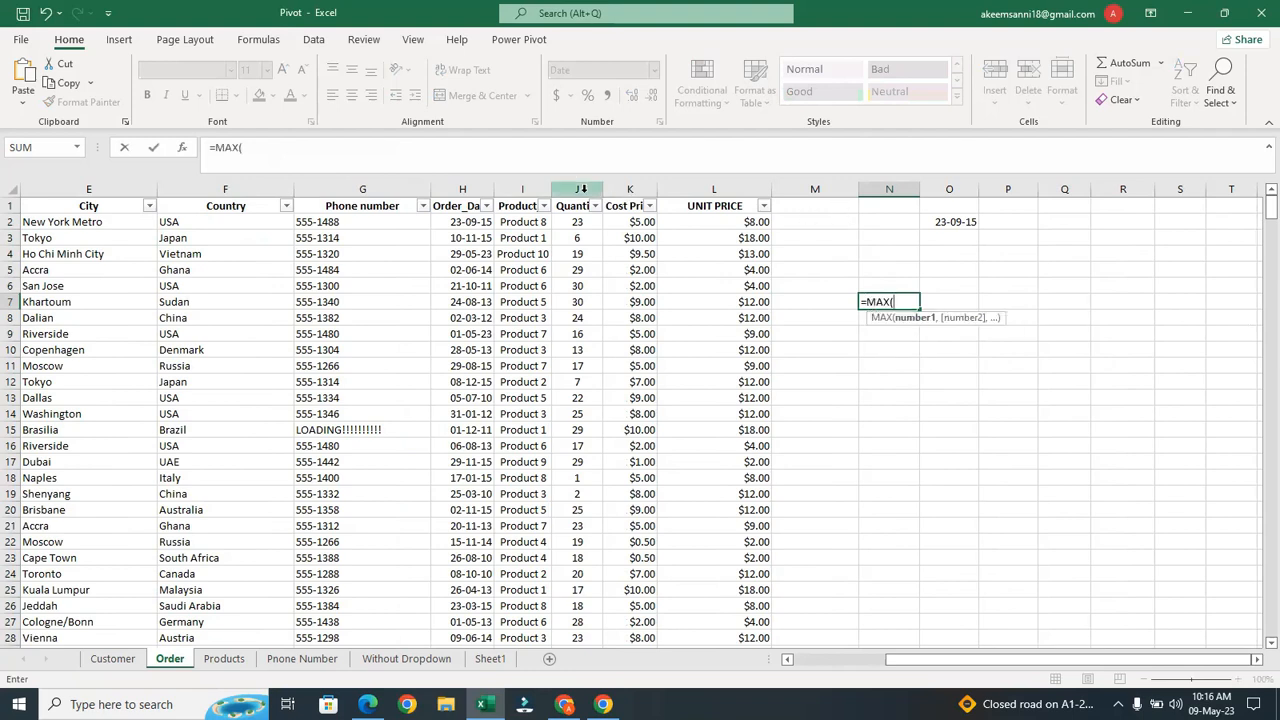
left_click(583, 188)
type(")")
key("Return")
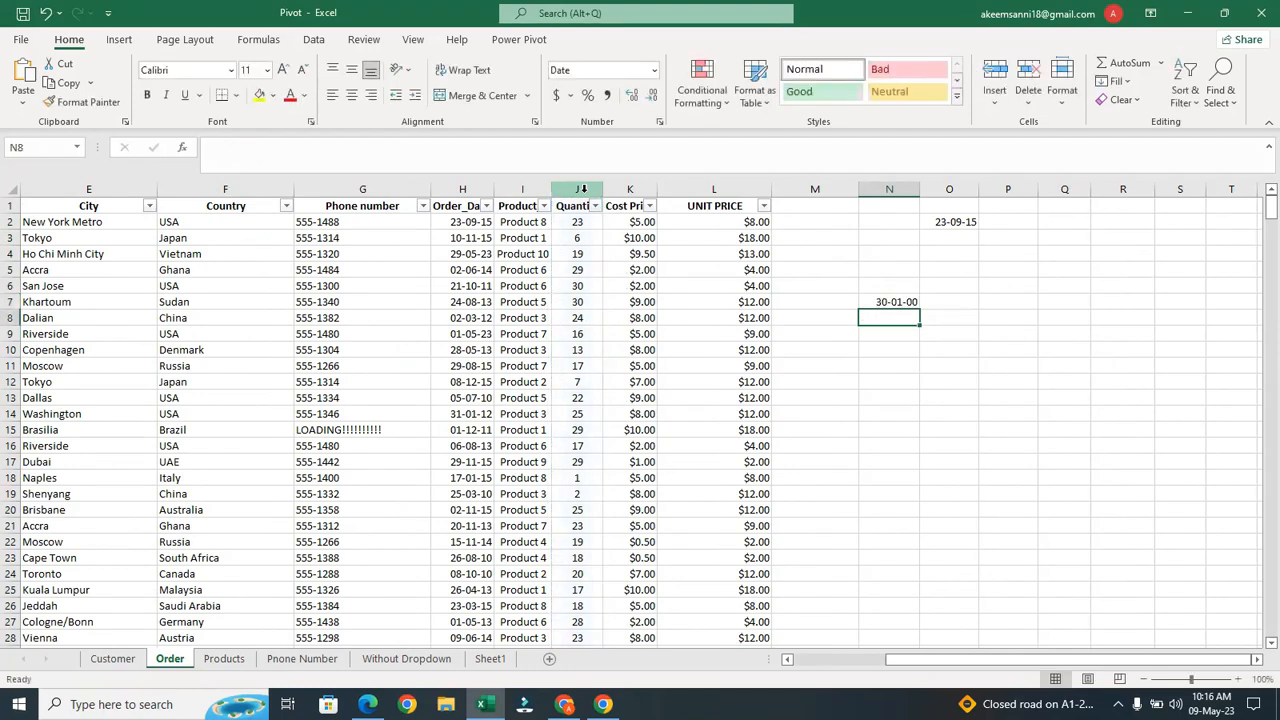
left_click(880, 302)
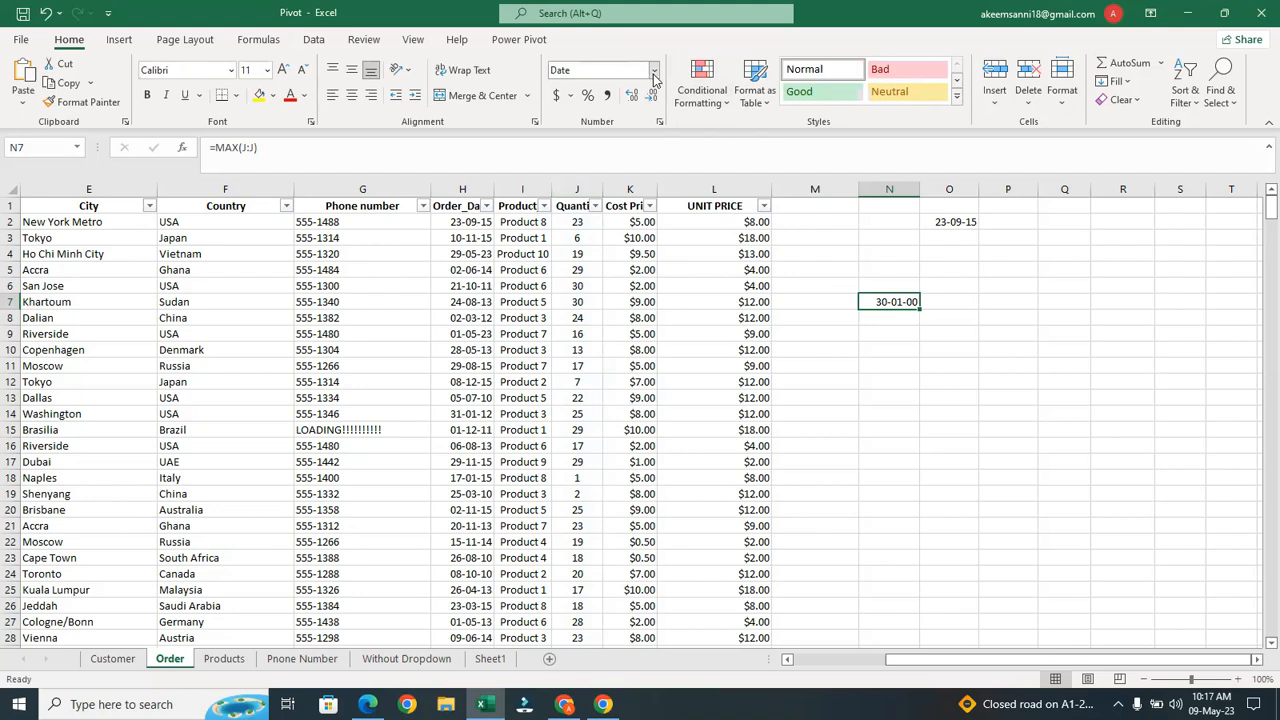
Format column N as Number with no decimal places so N7 shows 30
left_click(882, 188)
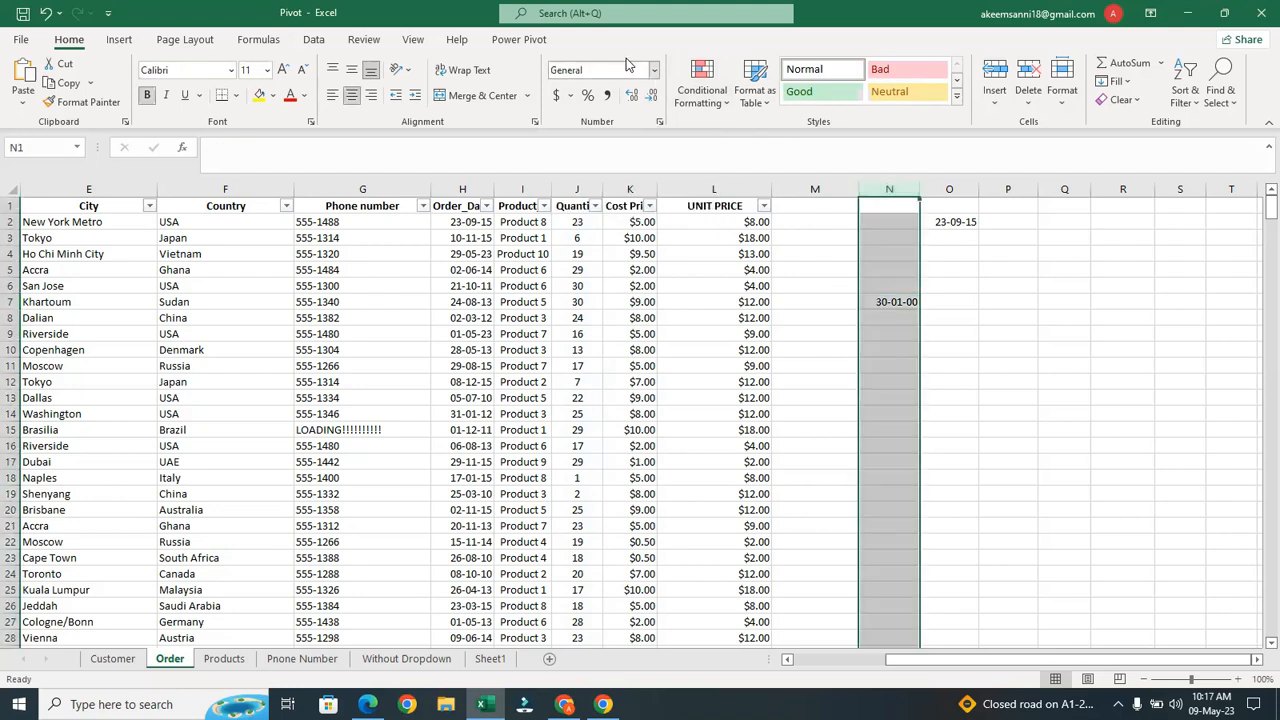
left_click(655, 70)
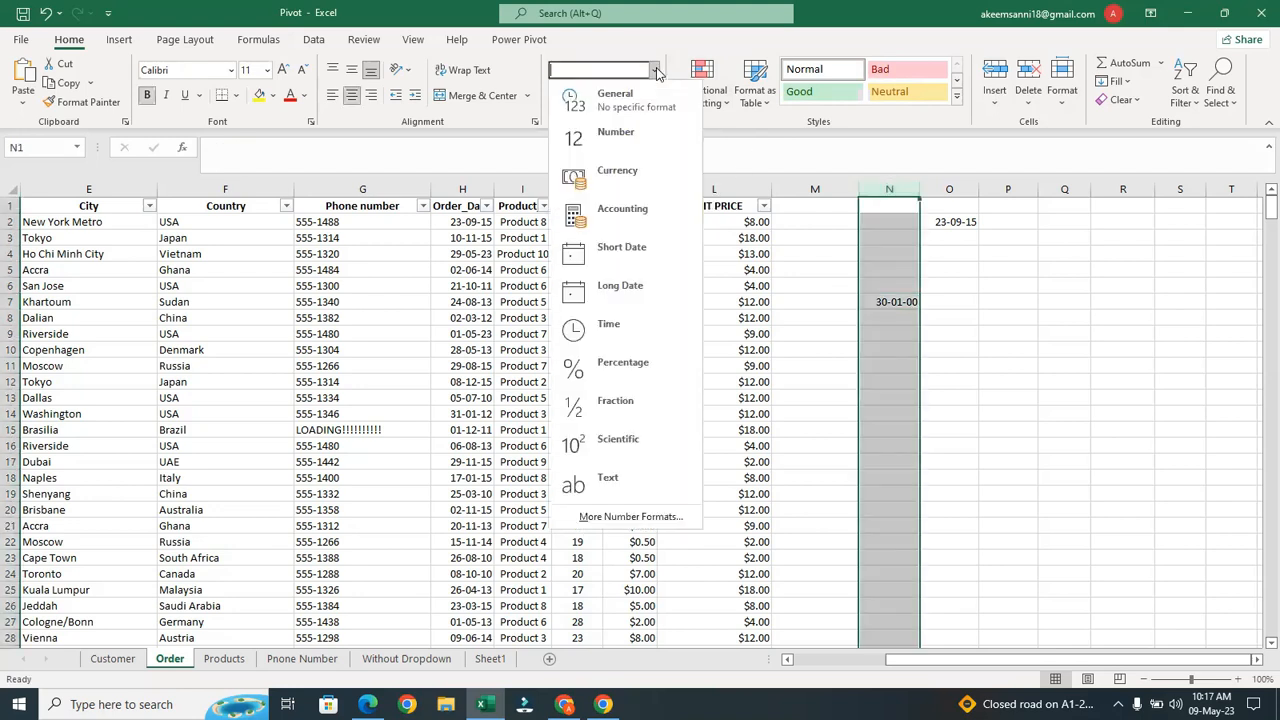
left_click(645, 132)
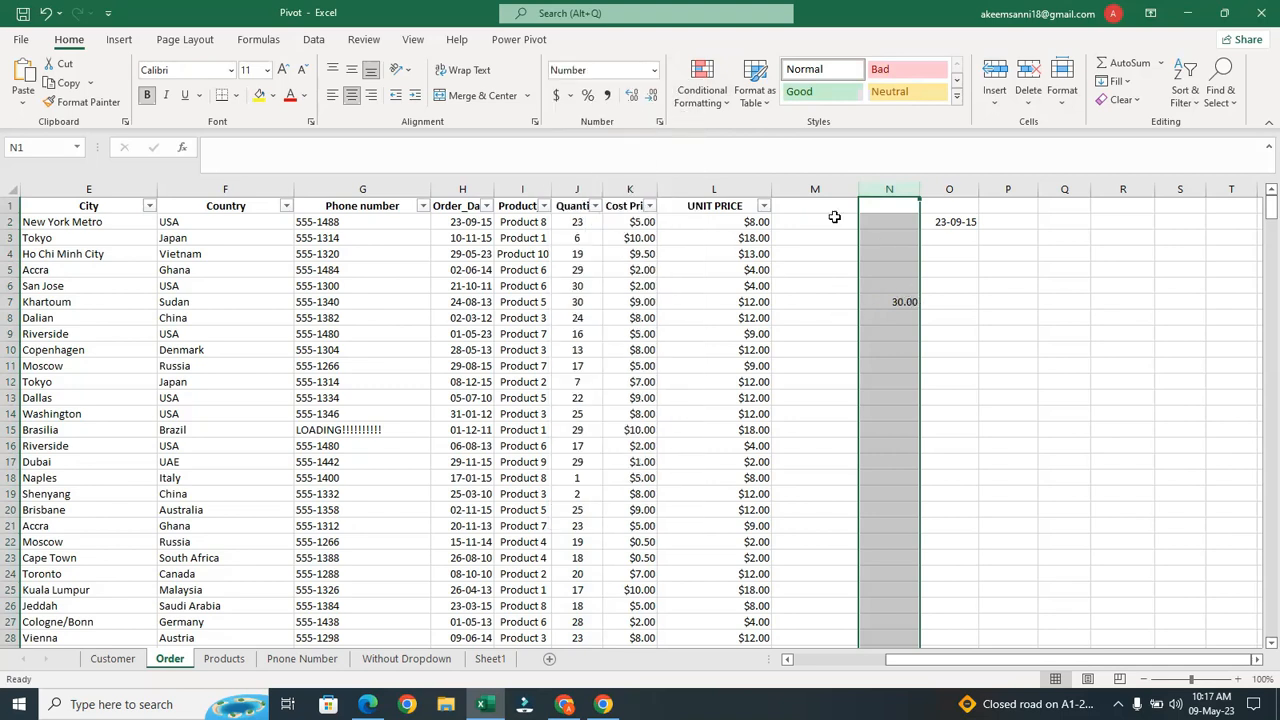
double_click(651, 95)
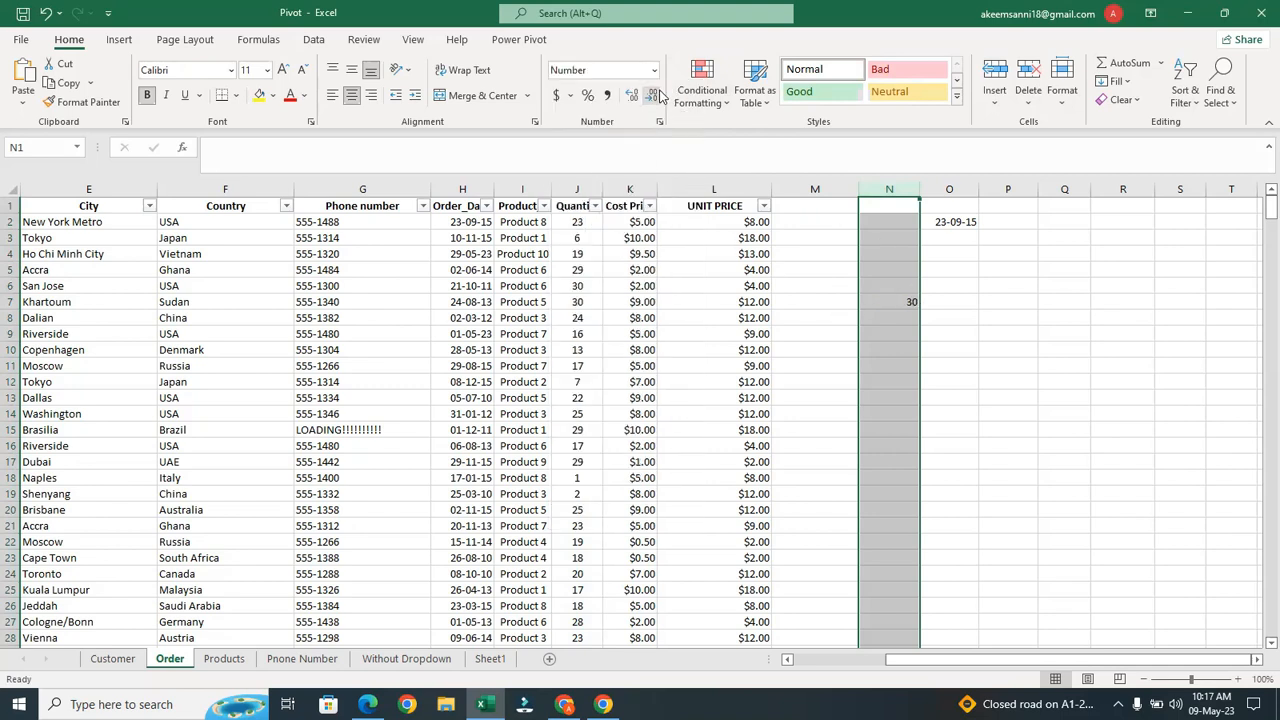
left_click(904, 322)
Enter =MIN(J:J) in N8, giving the smallest quantity 1
type("=")
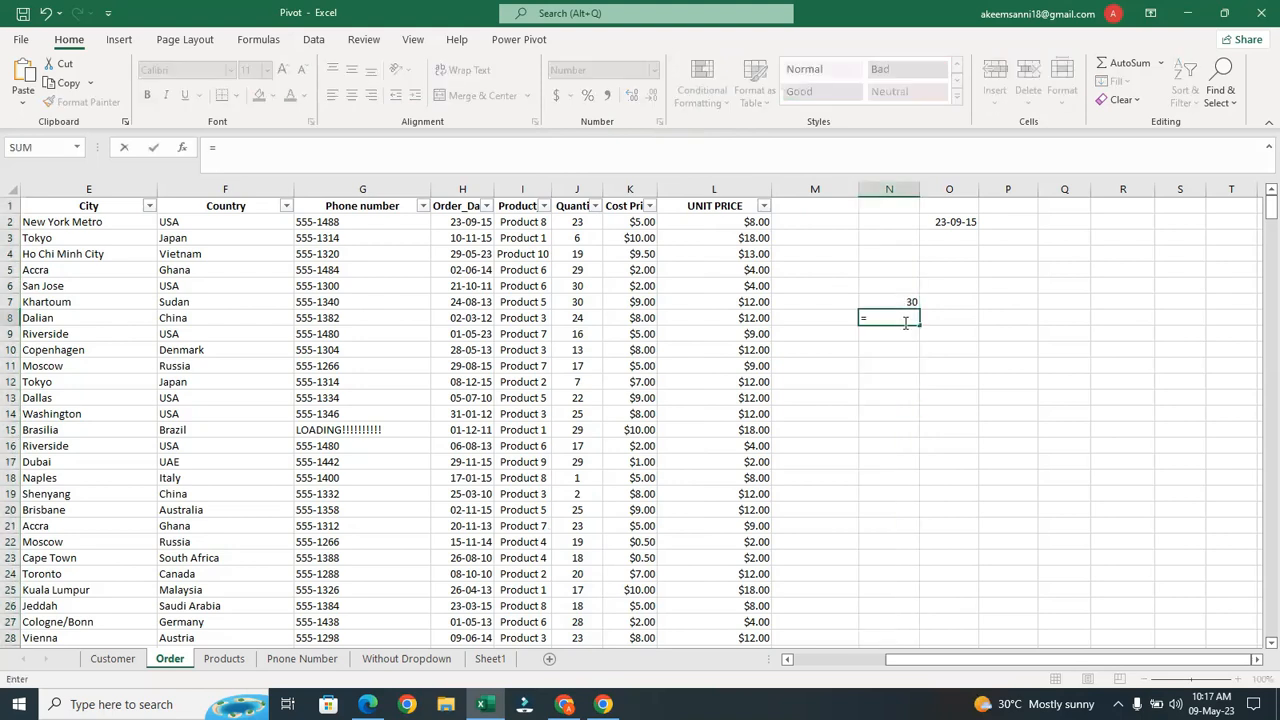
type("mi")
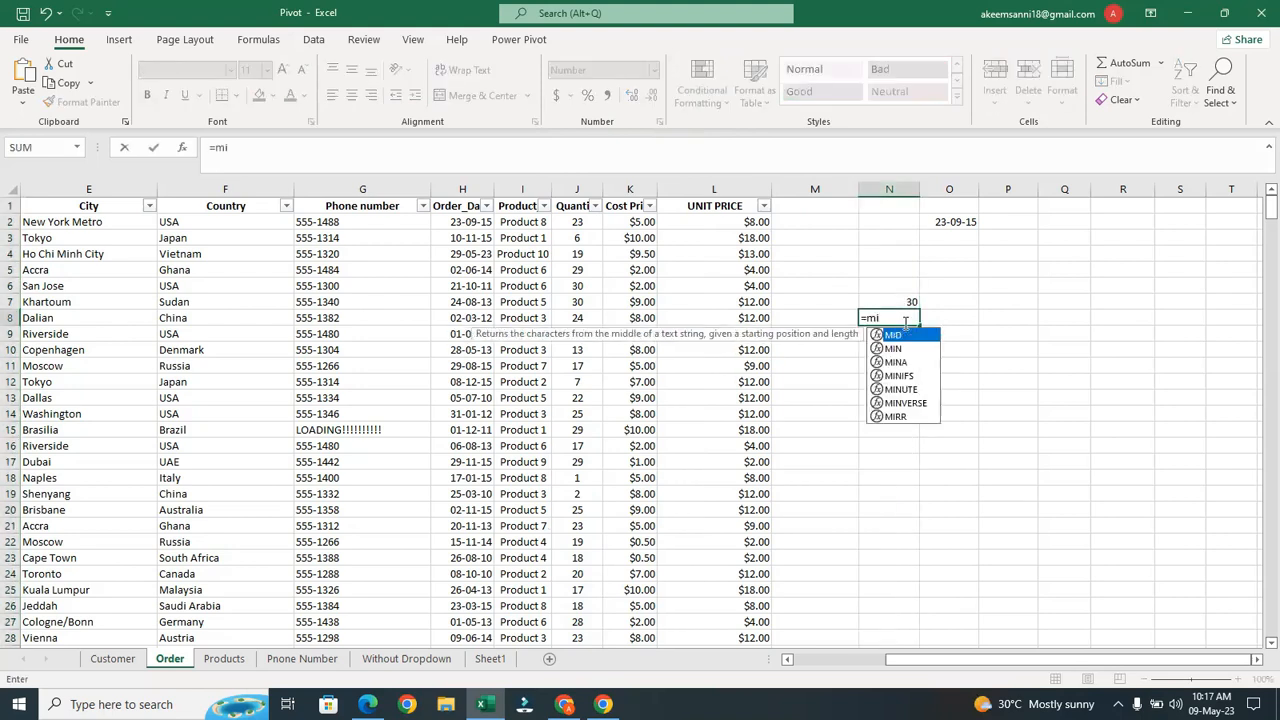
type("n")
key("Tab")
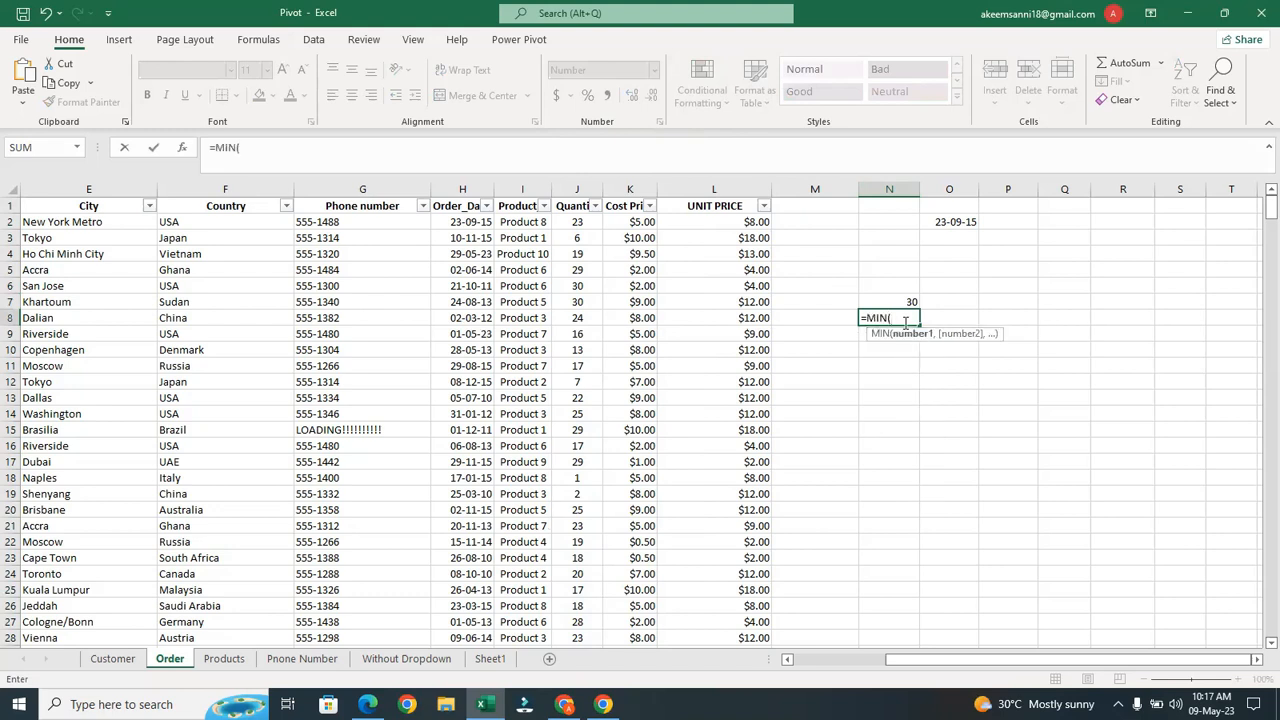
left_click(589, 188)
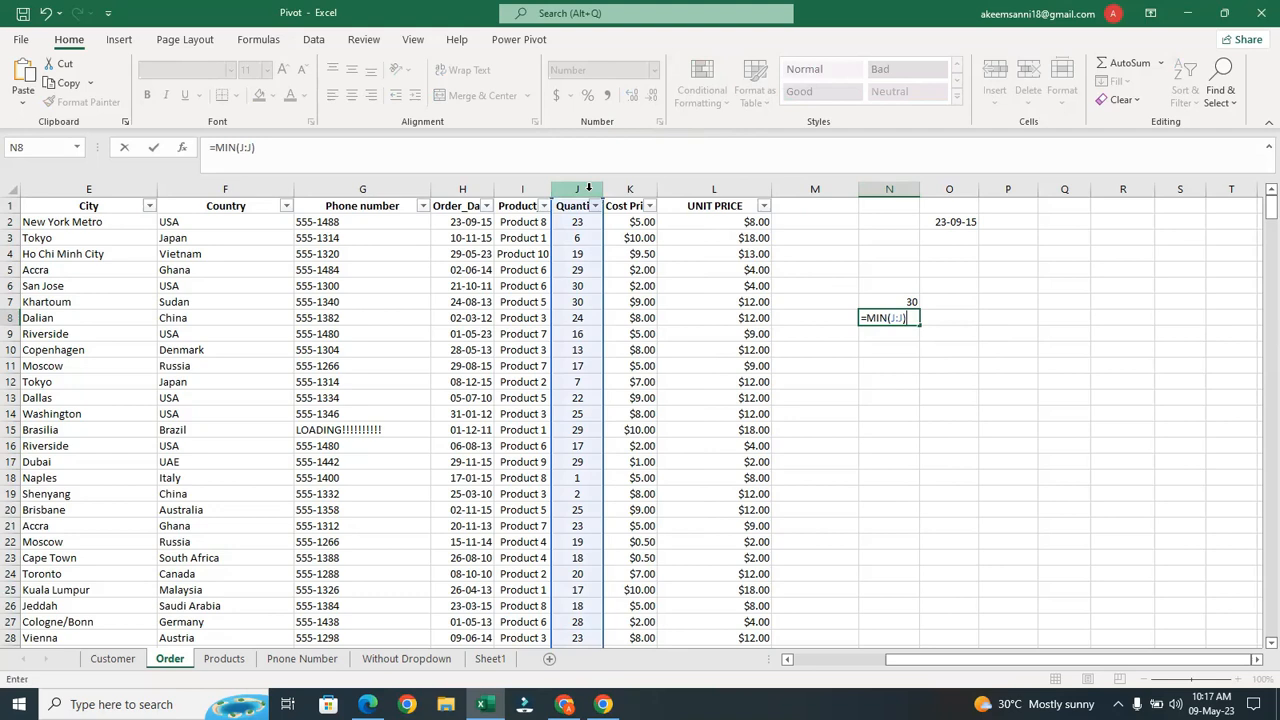
key("Return")
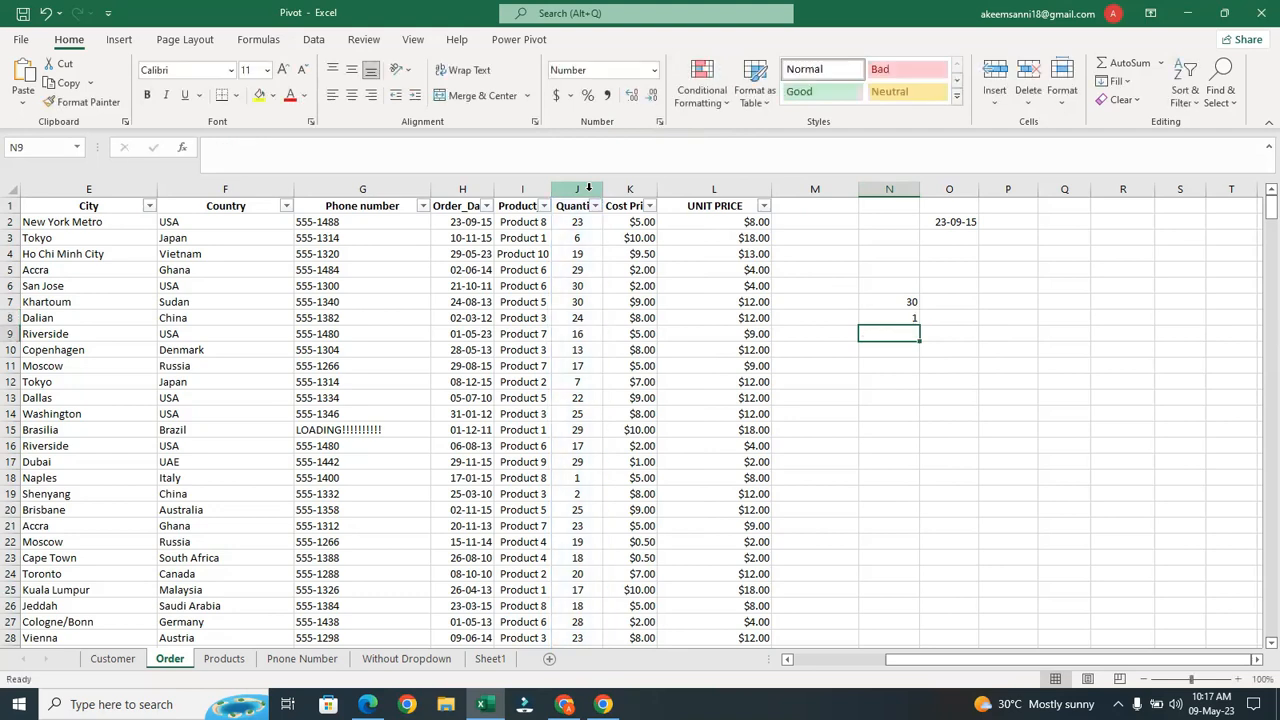
left_click(871, 304)
left_click(887, 317)
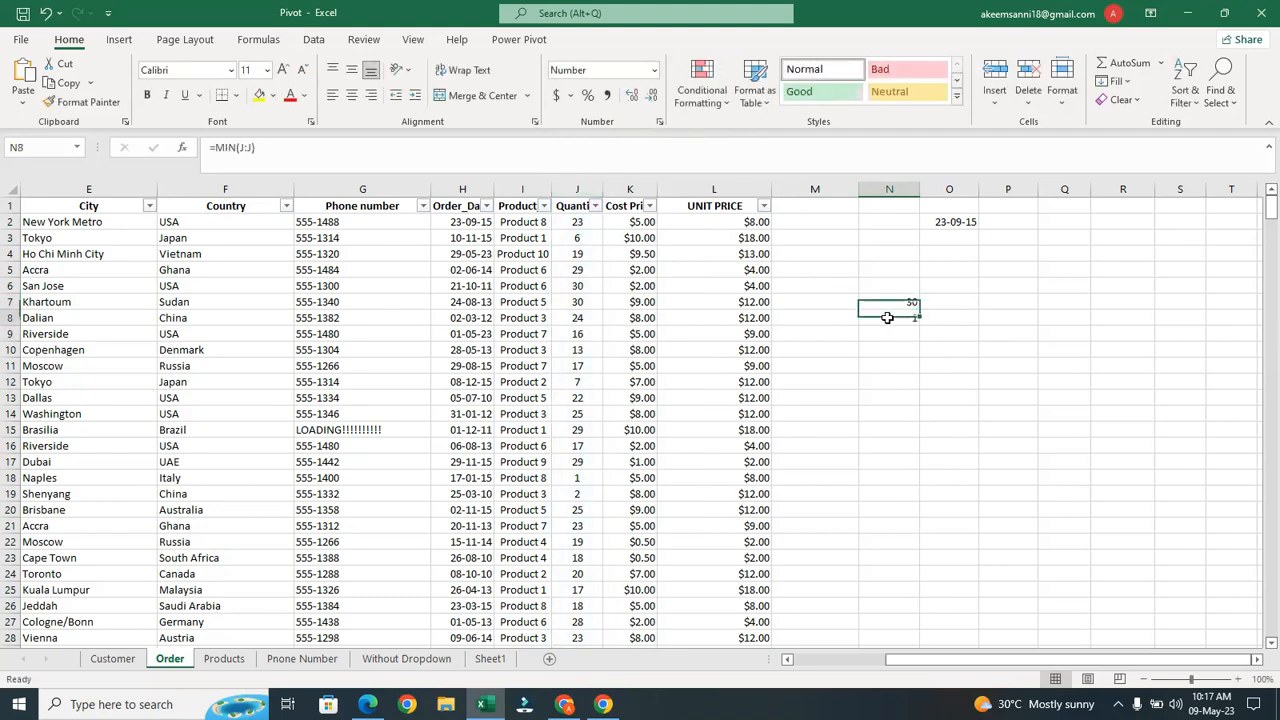
Enter =N7-N8 in N9 to show the quantity spread of 29
left_click(907, 340)
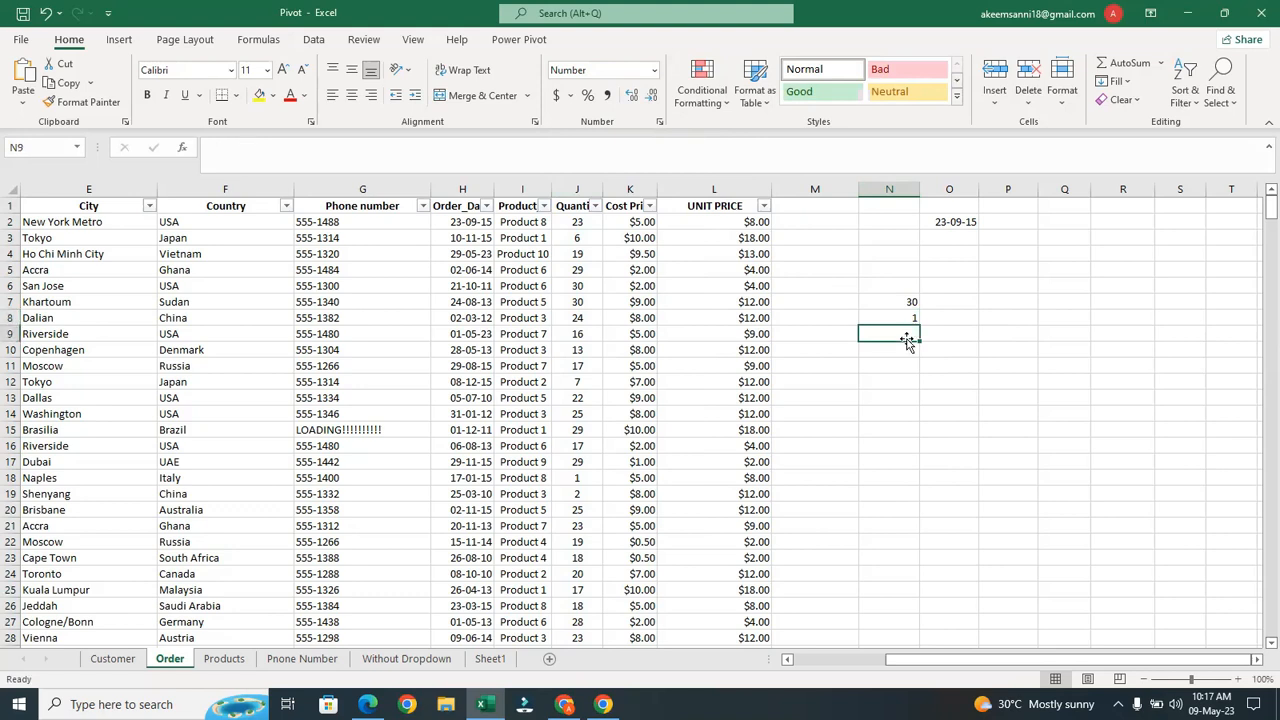
type("=")
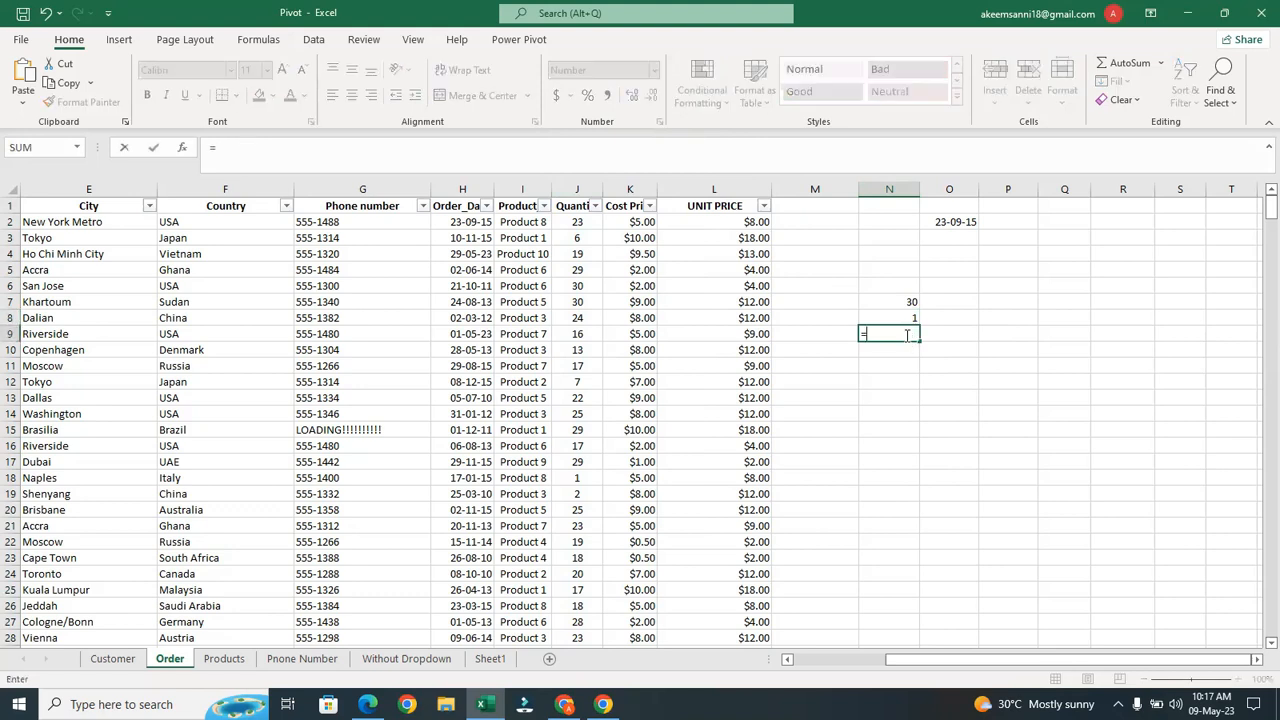
left_click(907, 300)
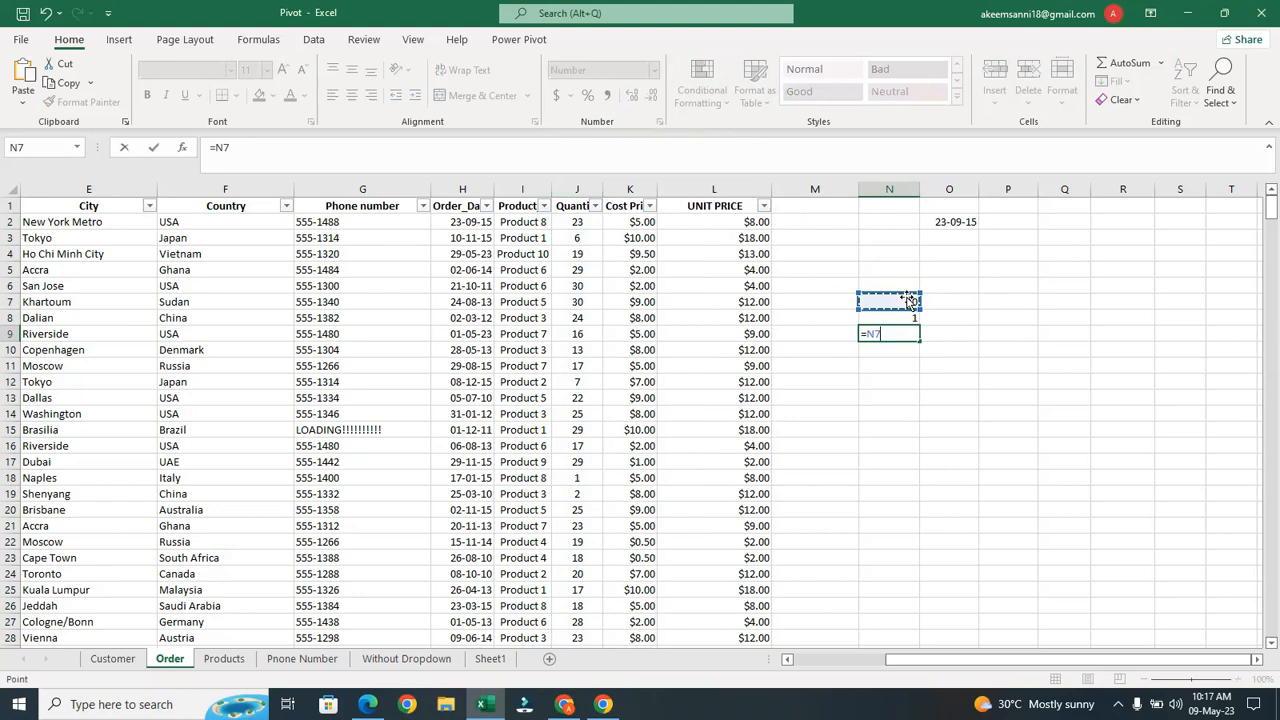
type("-")
left_click(903, 318)
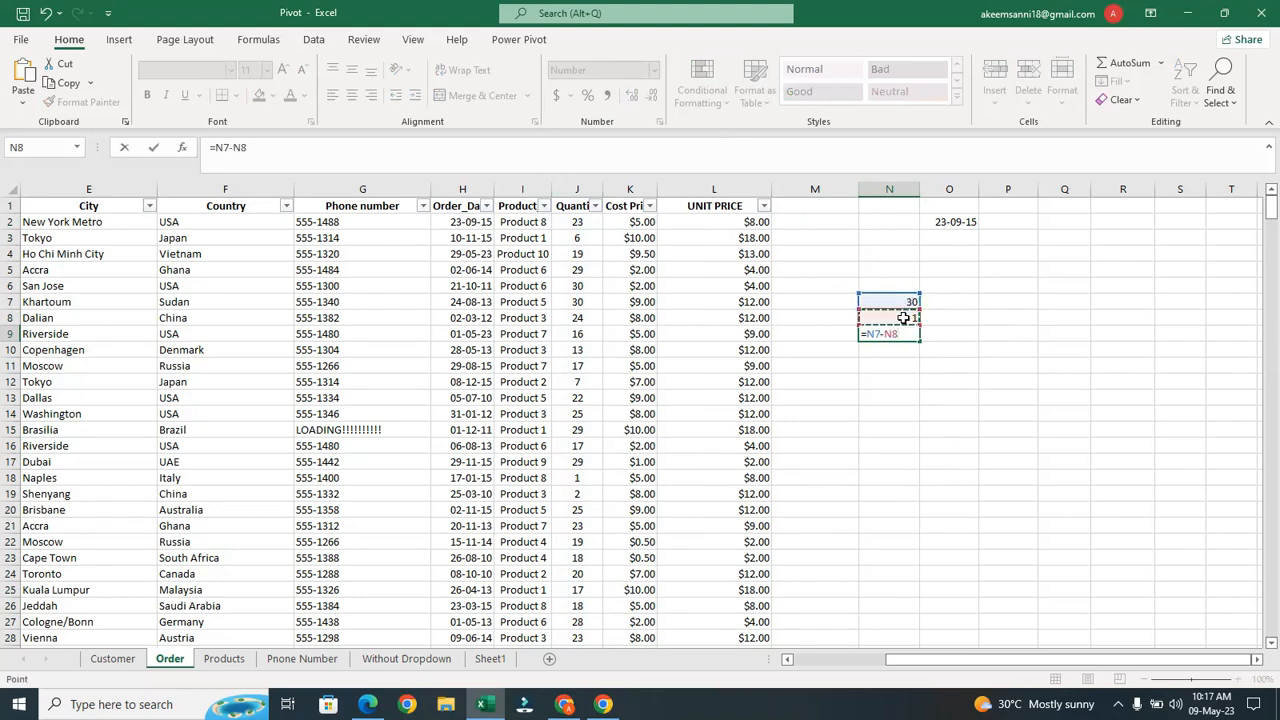
key("Return")
left_click(908, 331)
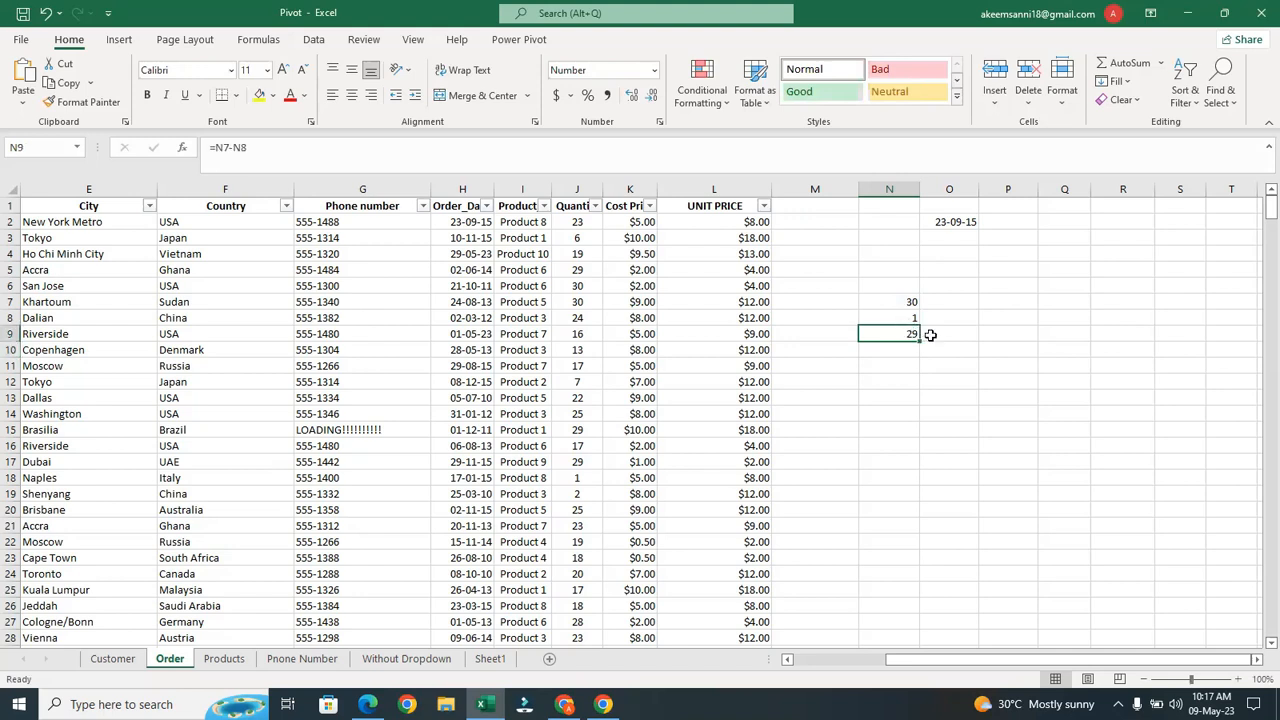
left_click(956, 300)
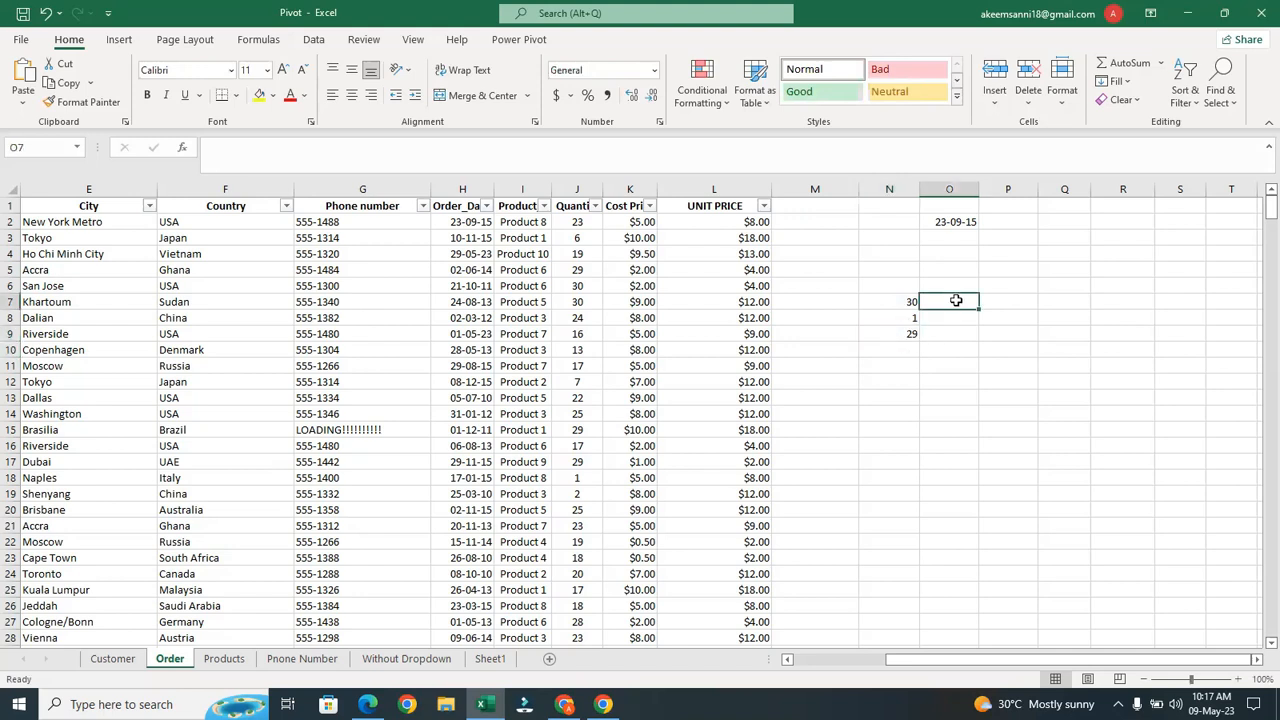
Enter =(MAX(J:J)-MIN(J:J)) in O7, accepting Excel's correction, so it shows 29
type("=")
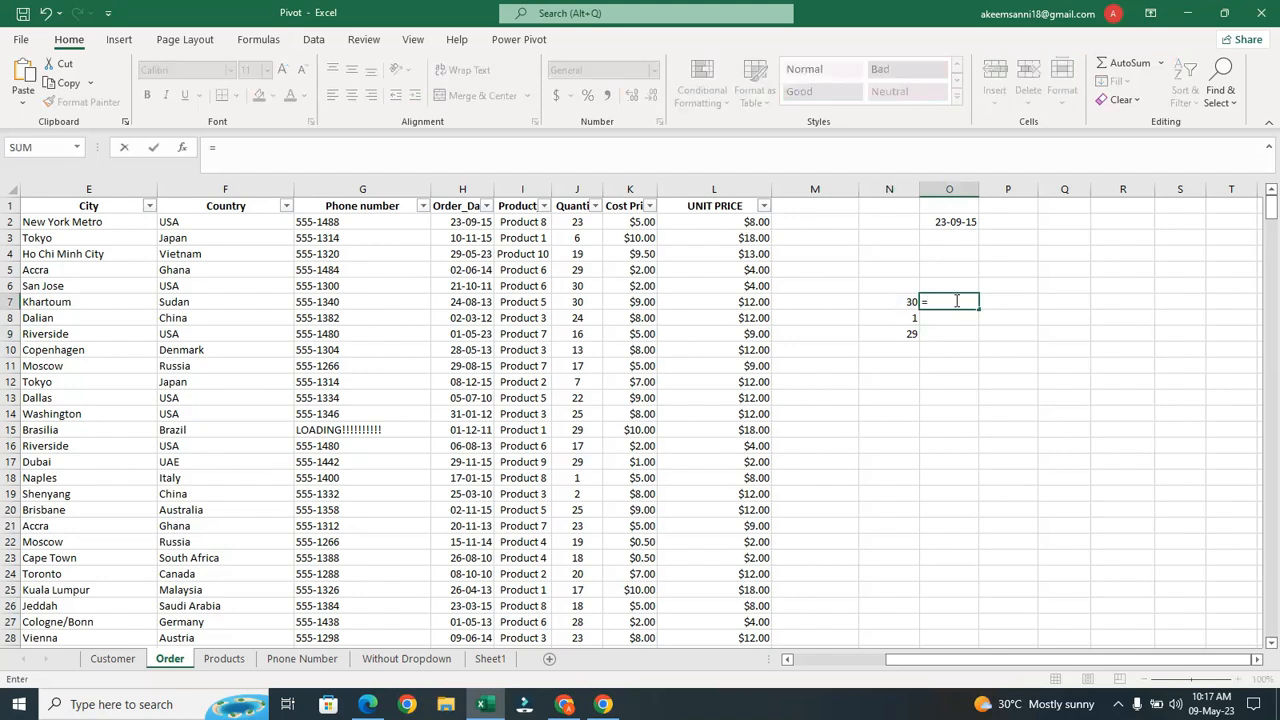
type("(max")
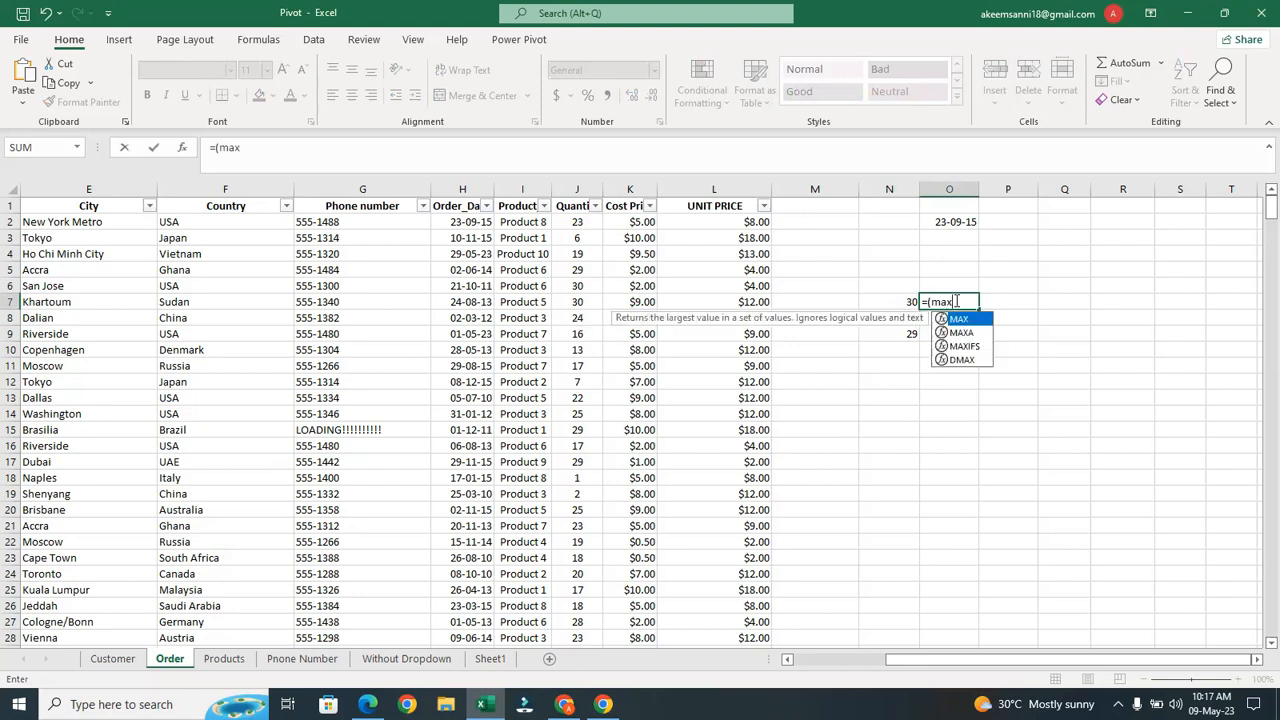
key("Tab")
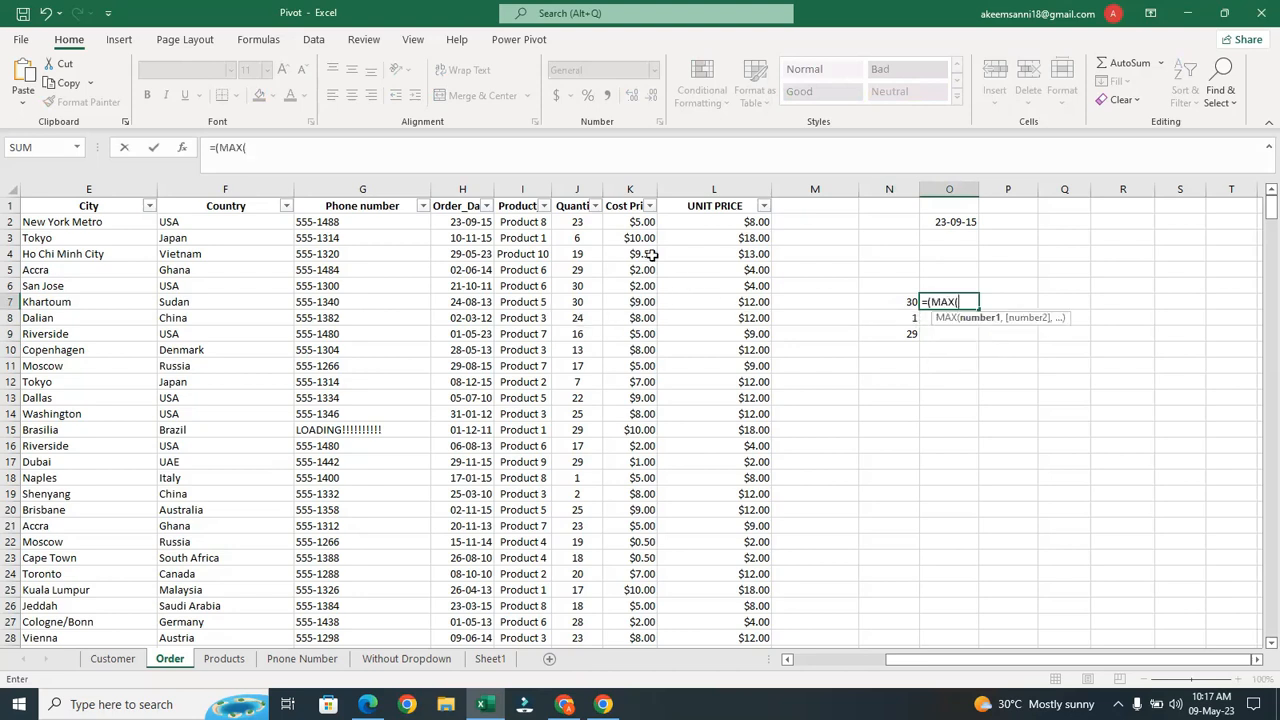
left_click(579, 188)
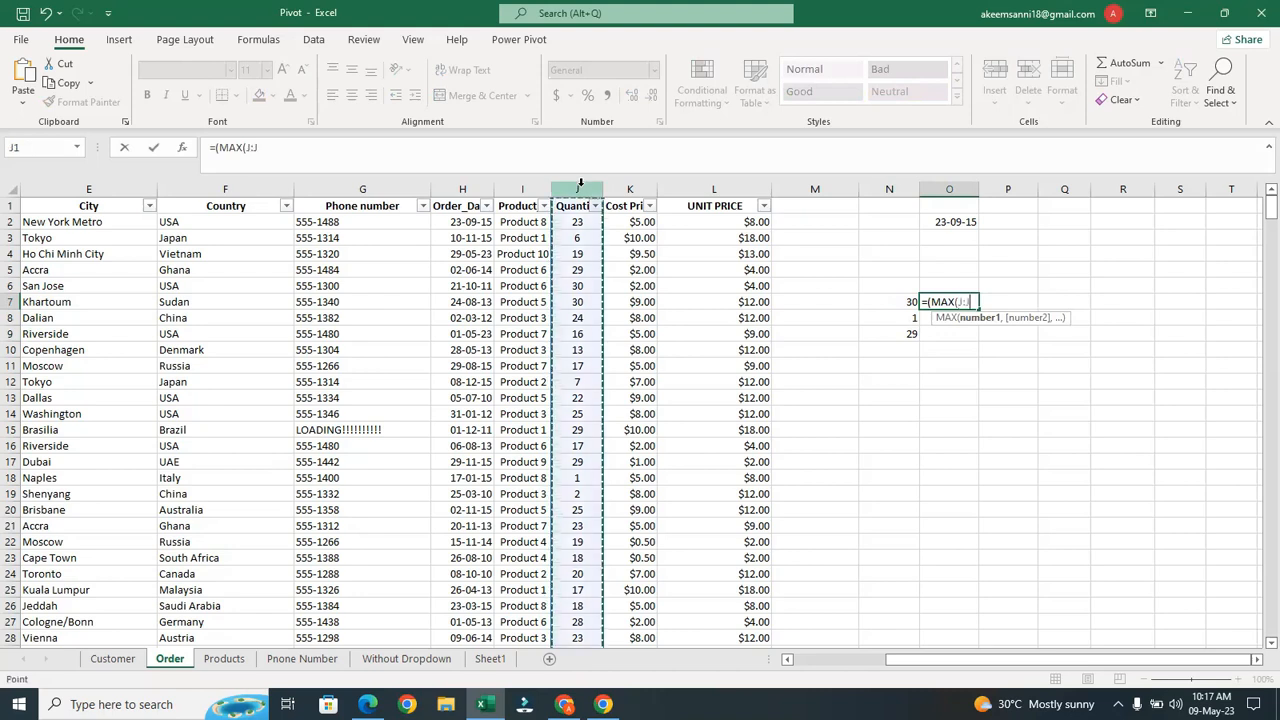
type(")")
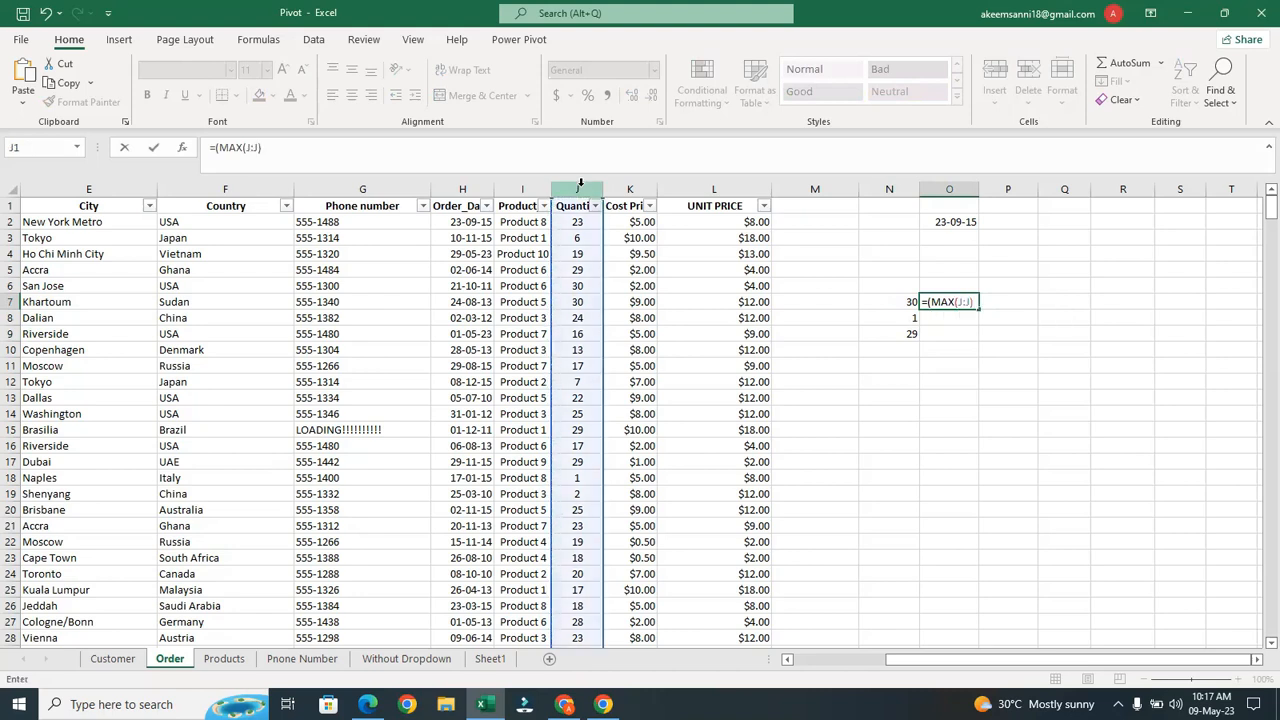
type("-mi")
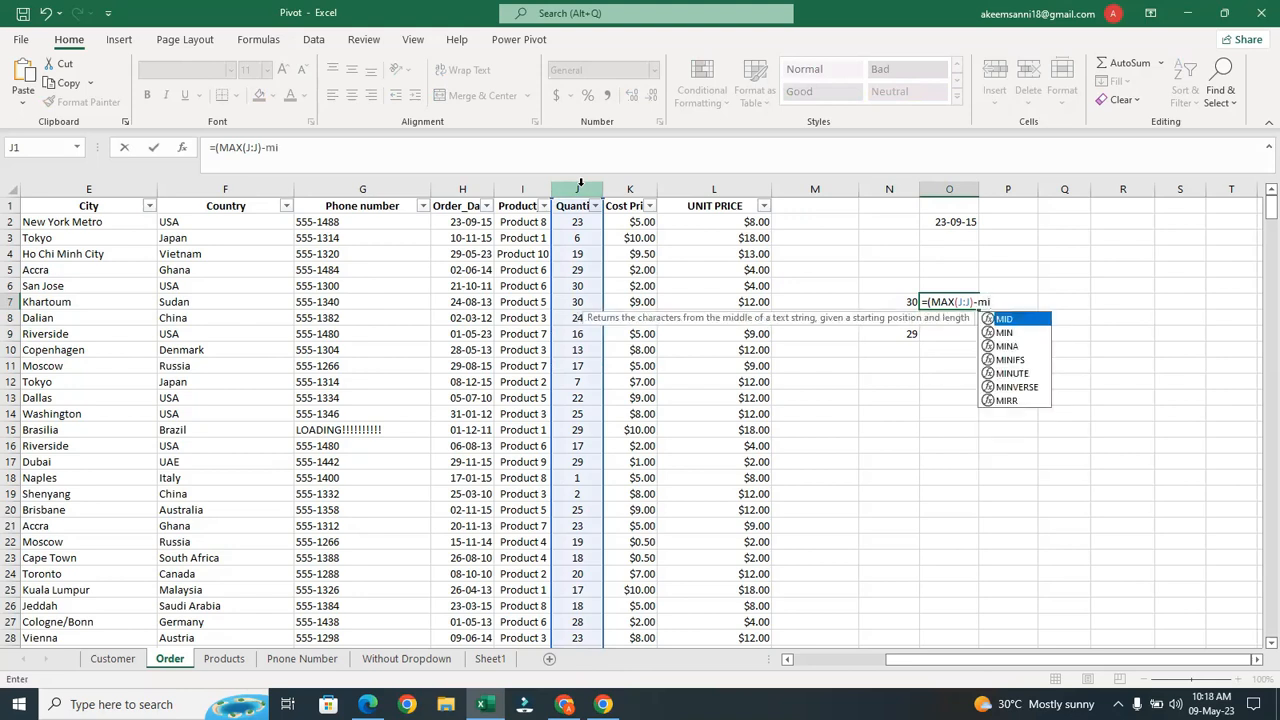
type("n")
key("Tab")
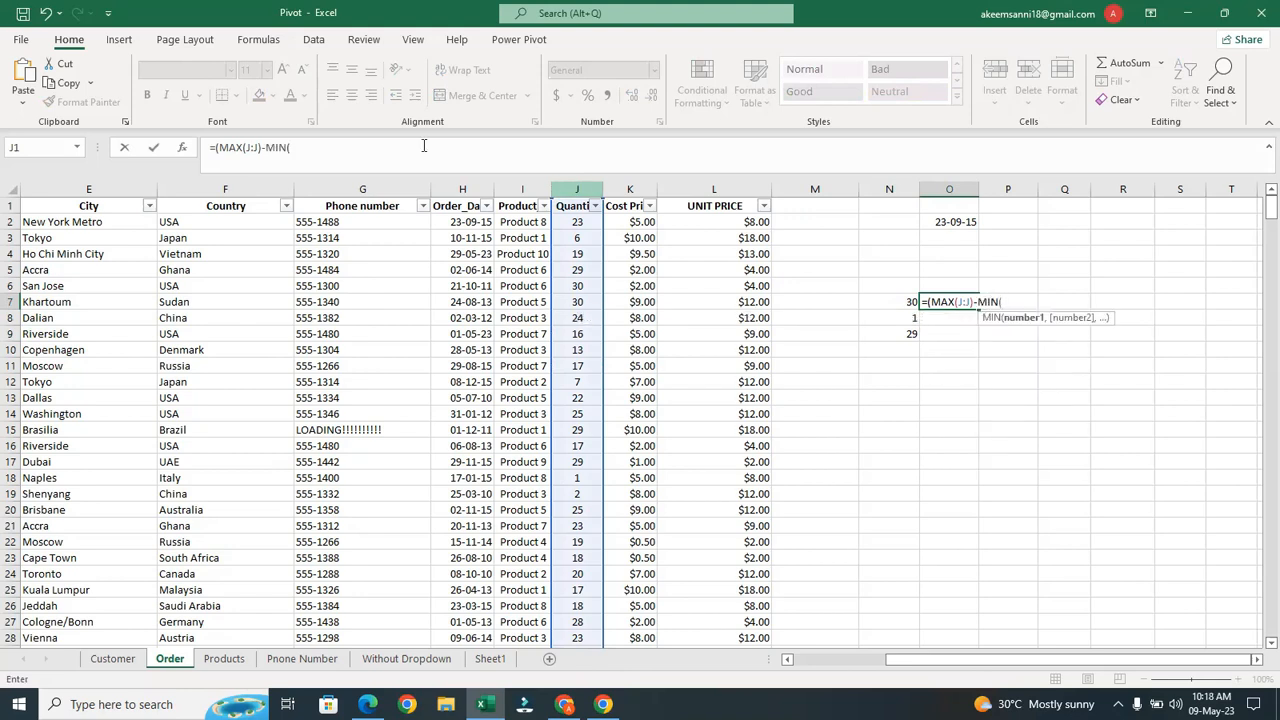
left_click(566, 188)
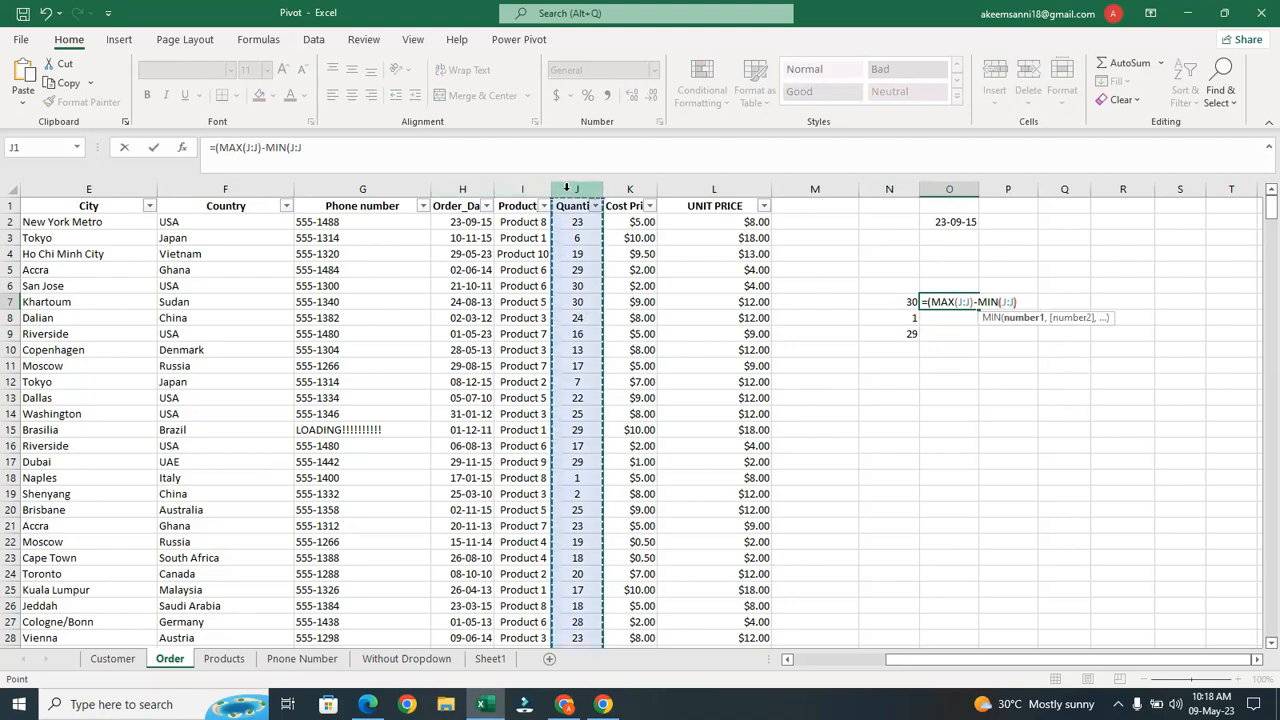
type(")")
key("Return")
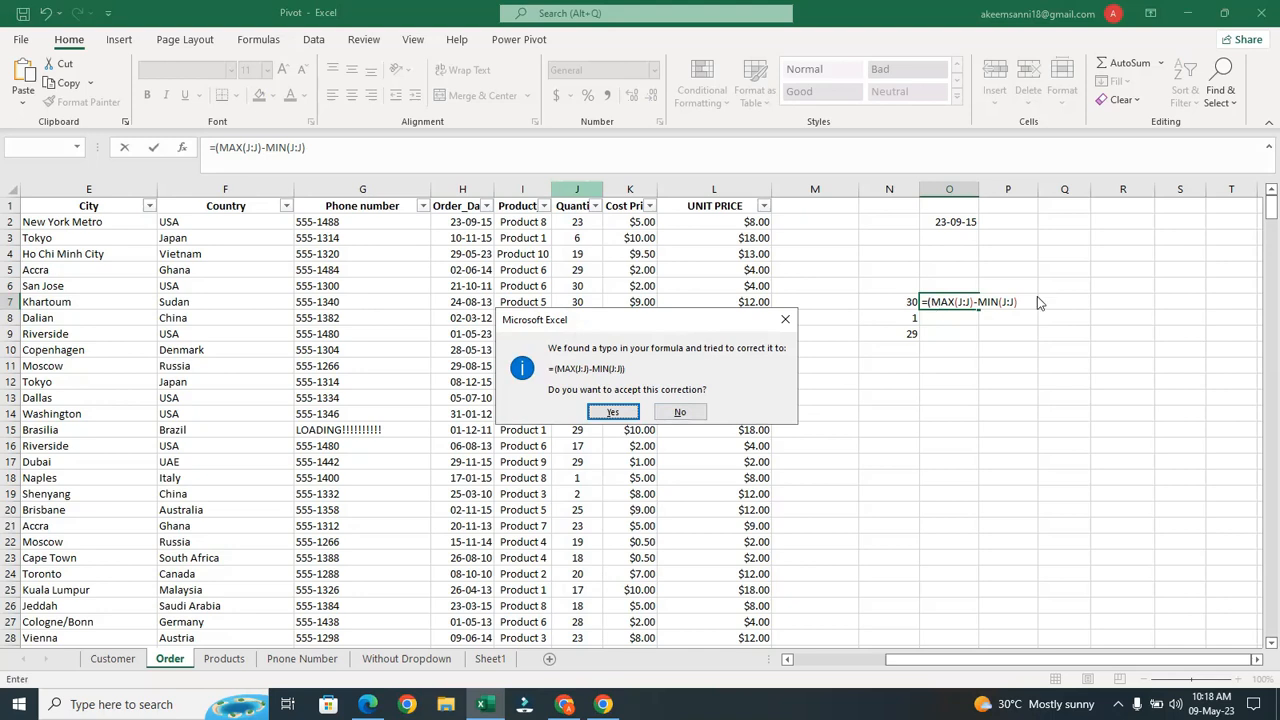
left_click(613, 411)
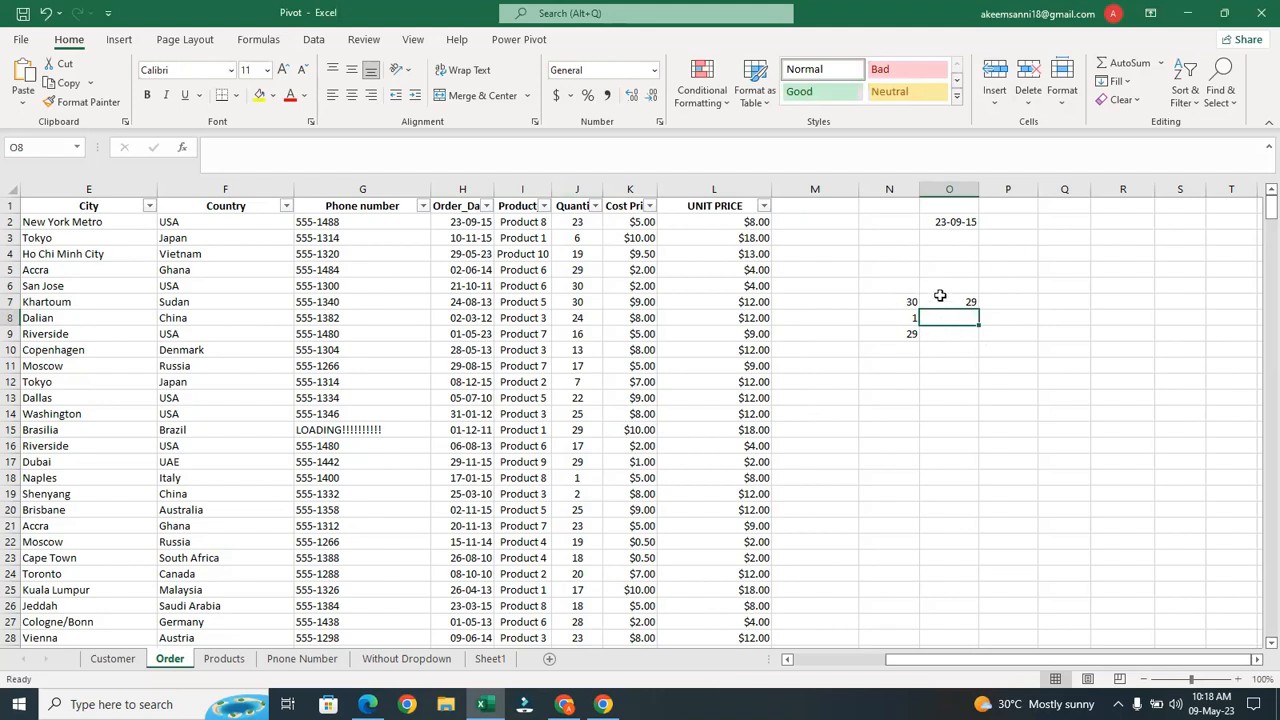
left_click(940, 296)
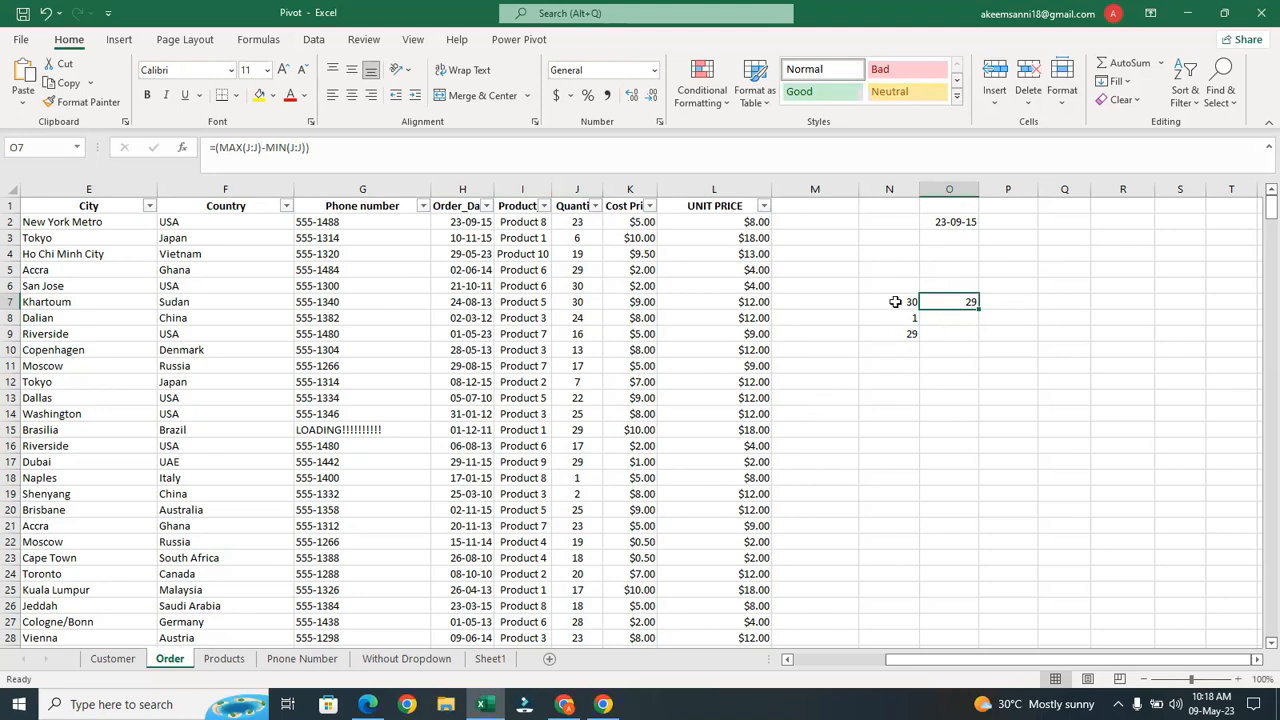
left_click_drag(896, 301, 946, 336)
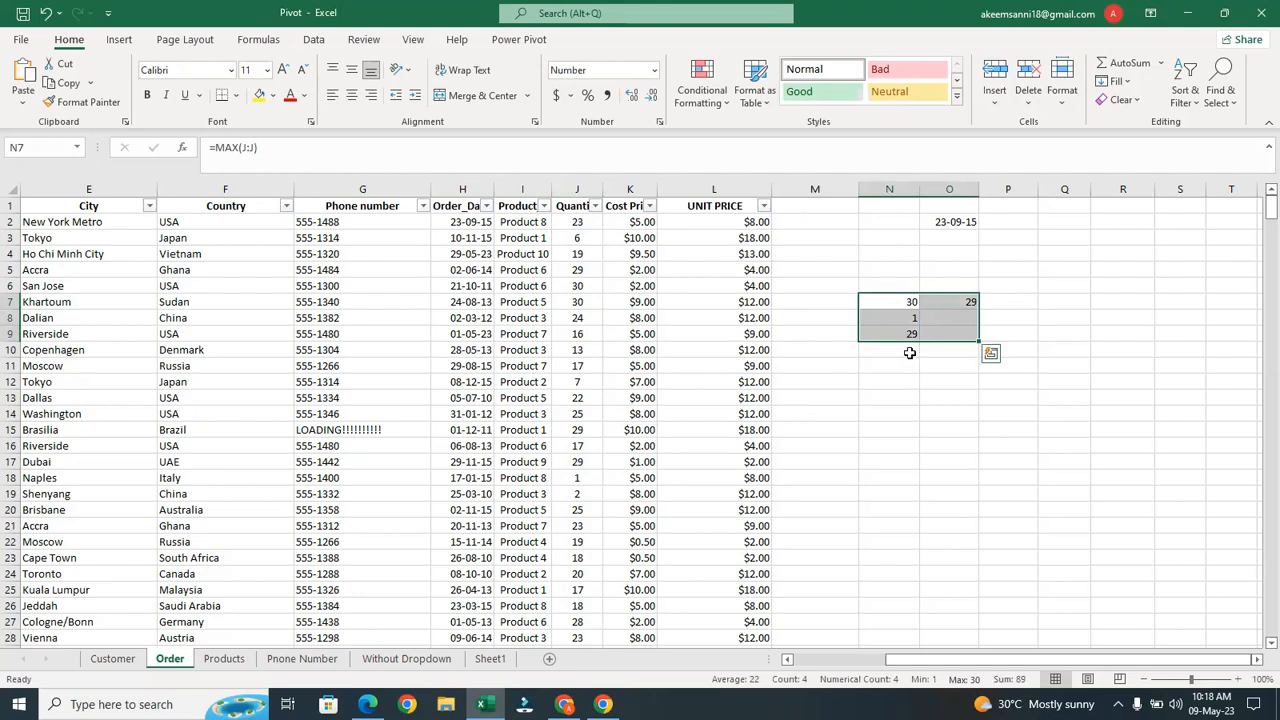
left_click(914, 353)
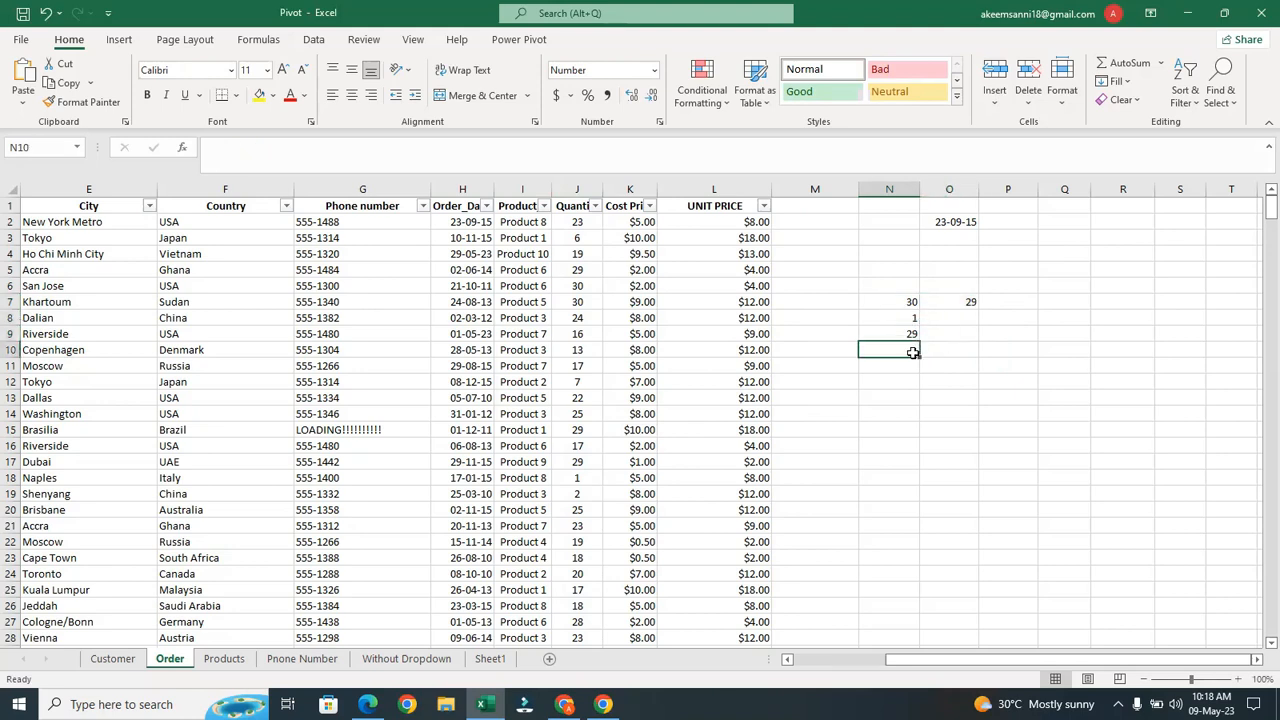
left_click(962, 303)
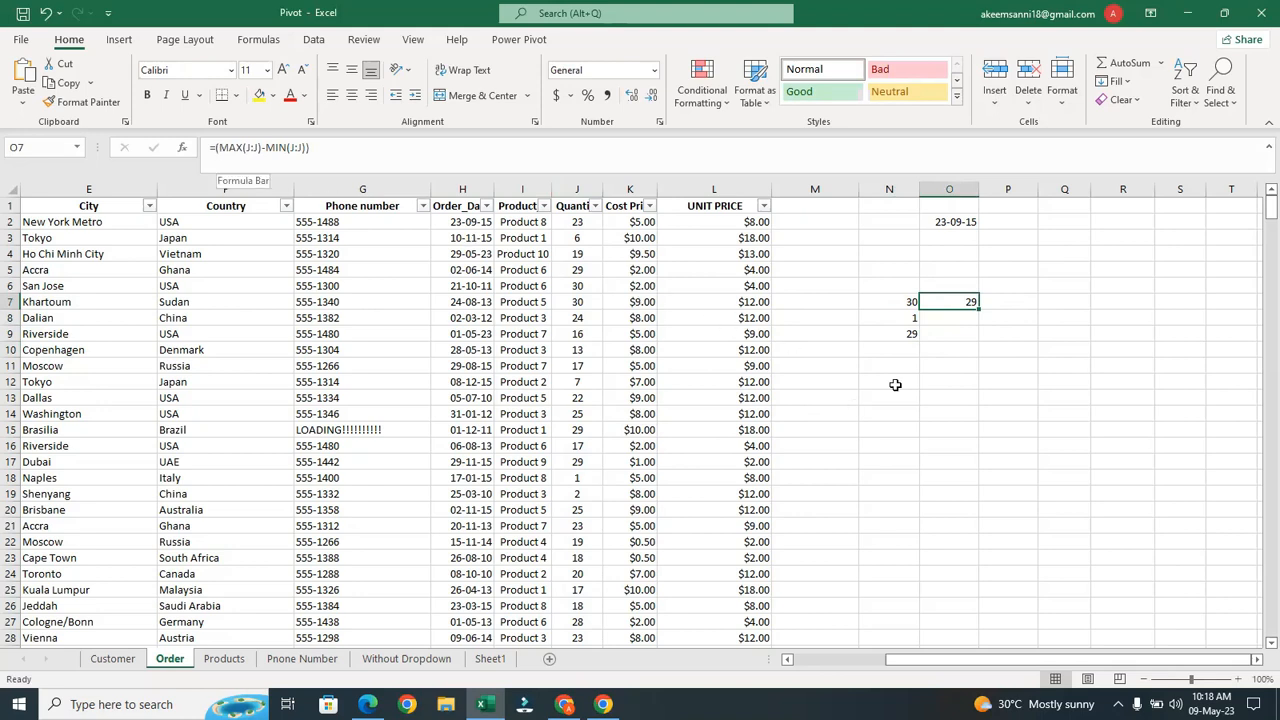
double_click(956, 302)
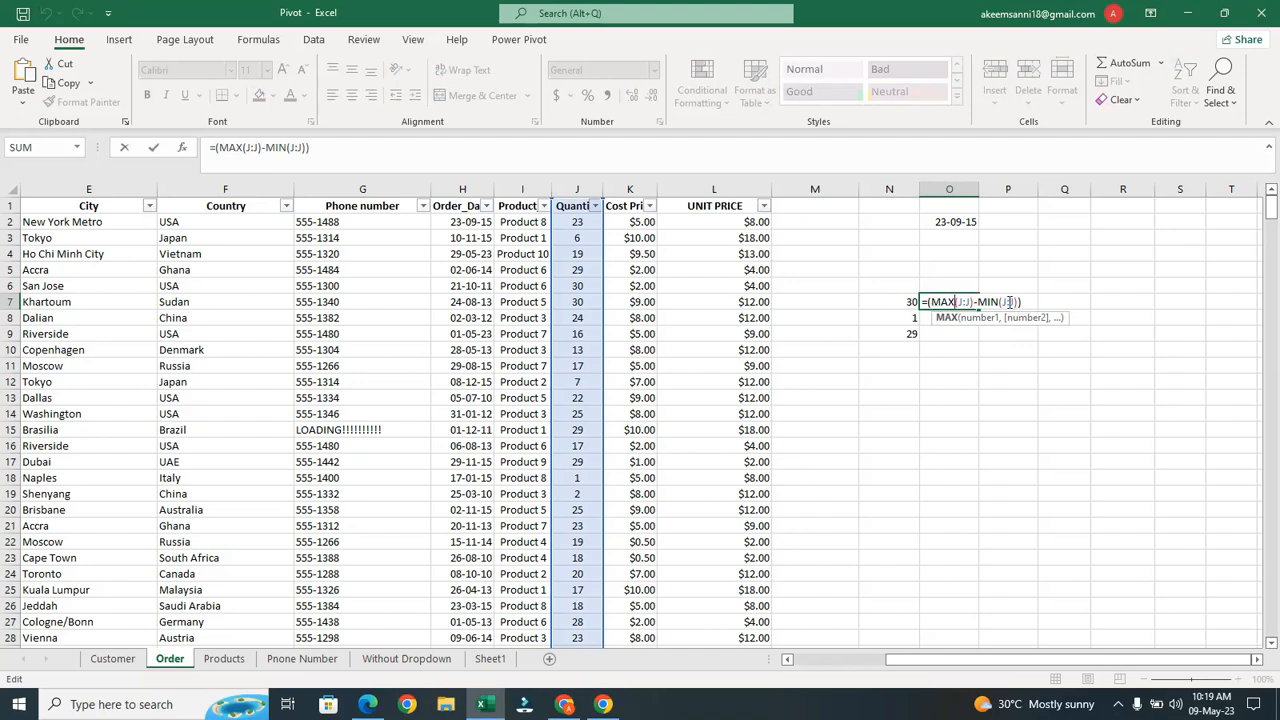
key("Return")
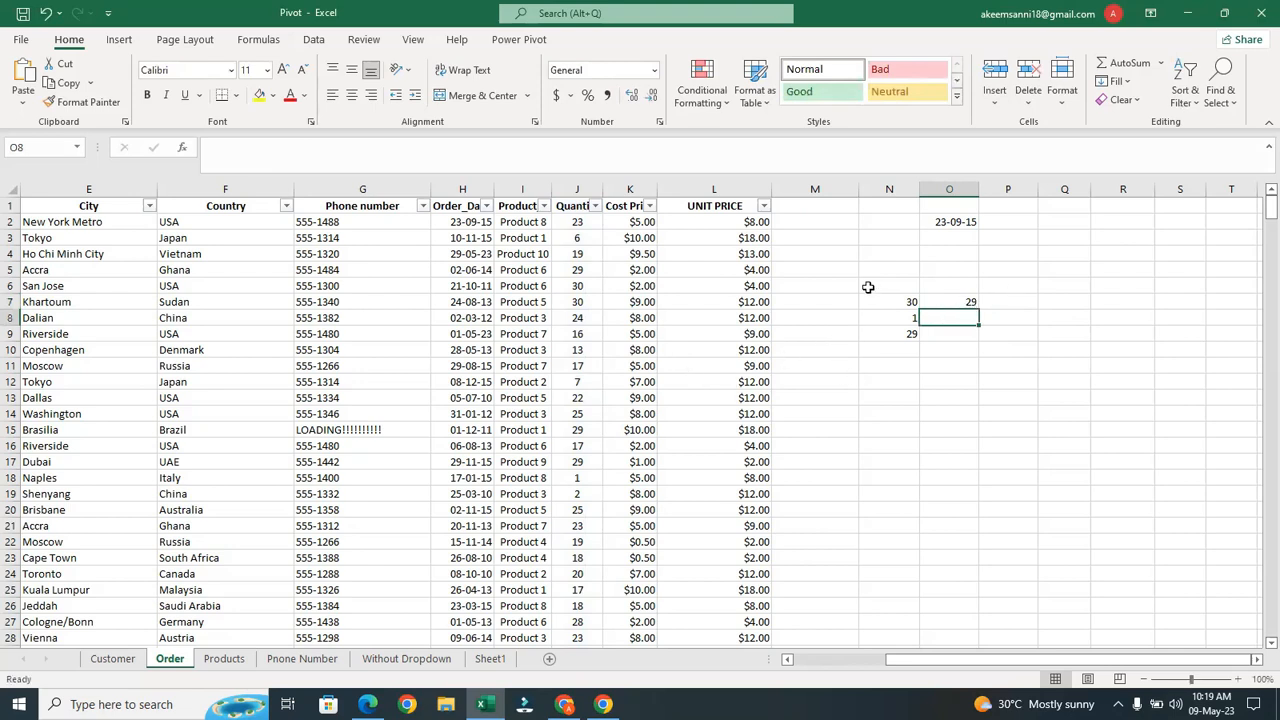
Clear the contents of N2:O11 and switch to the WhatsApp browser window
left_click_drag(900, 222, 964, 341)
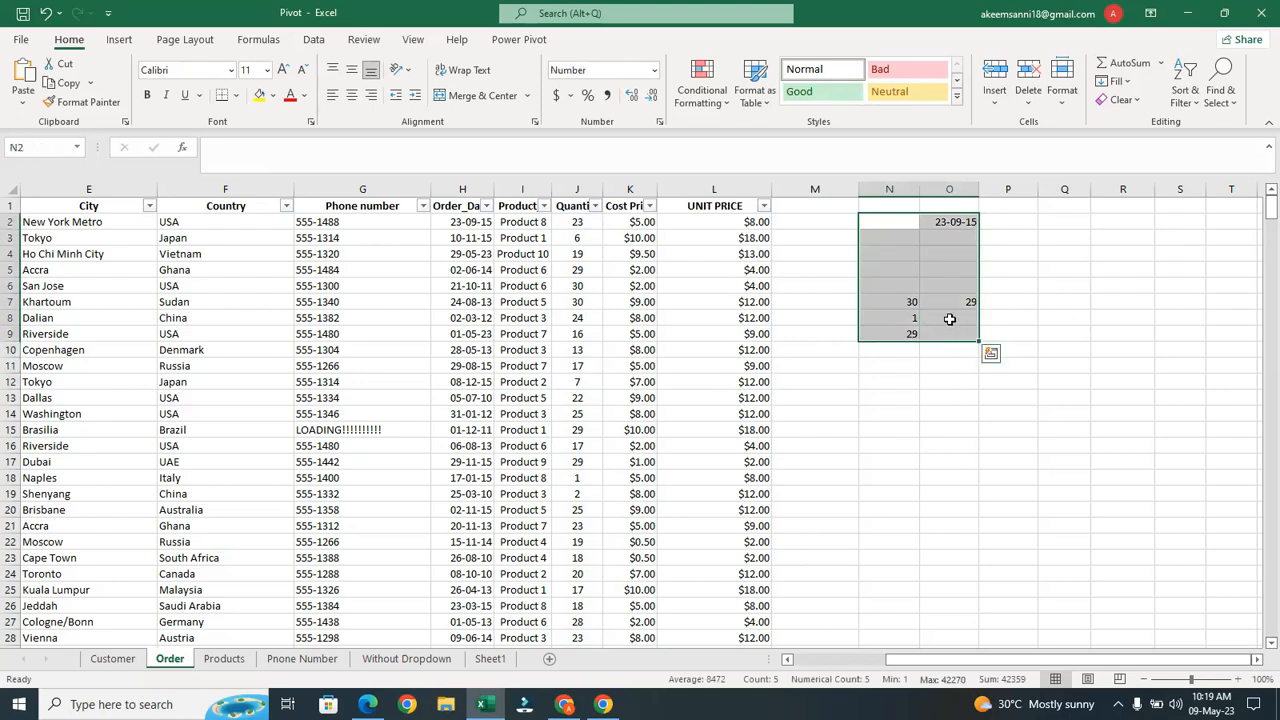
right_click(950, 318)
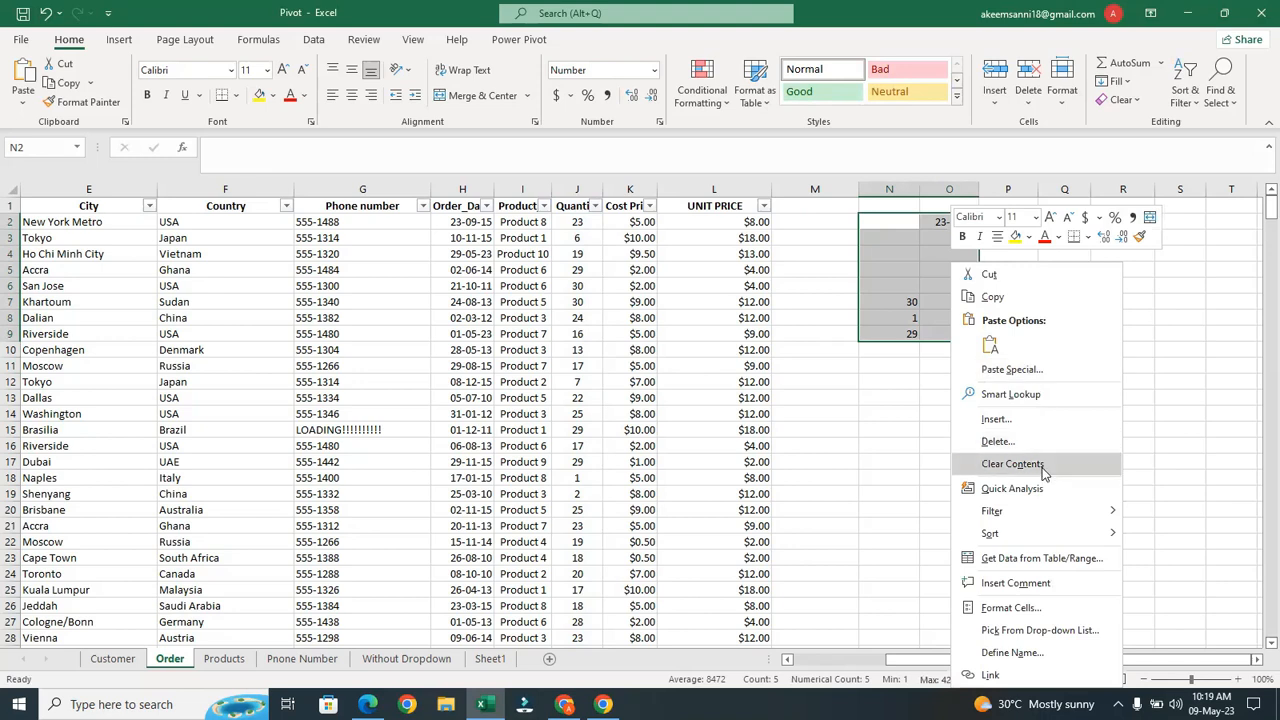
left_click(1043, 466)
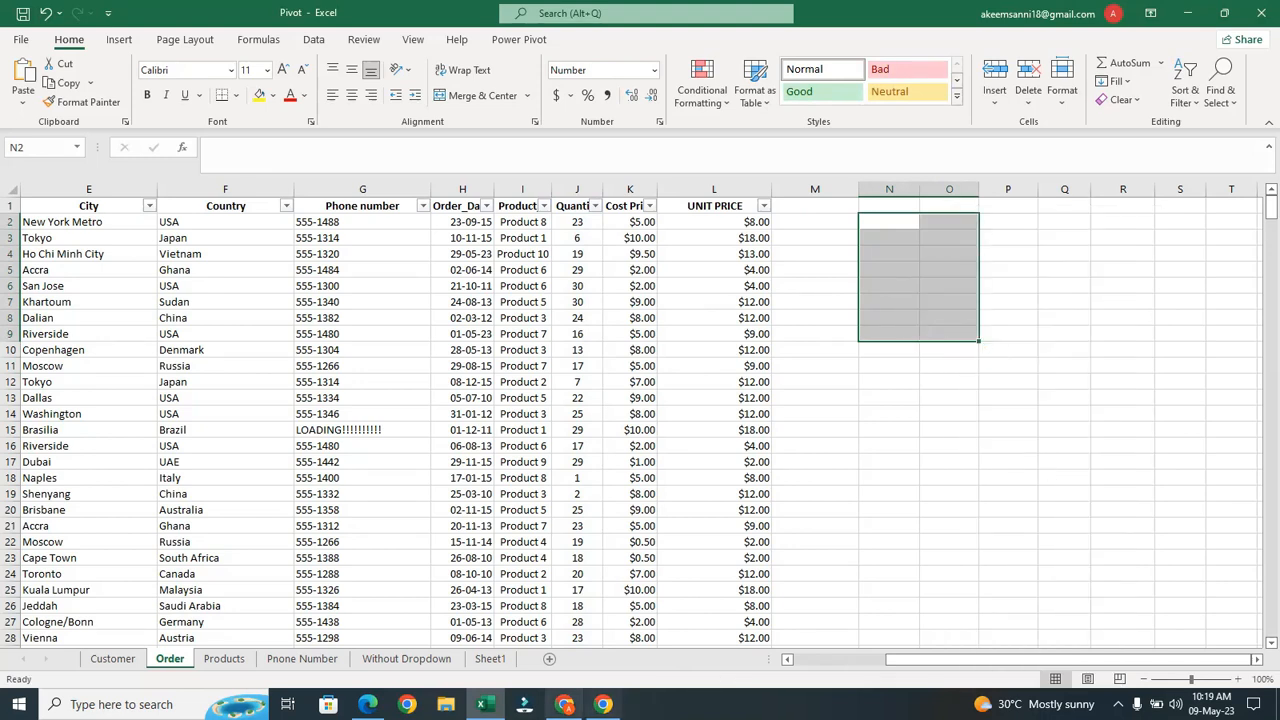
mouse_move(564, 704)
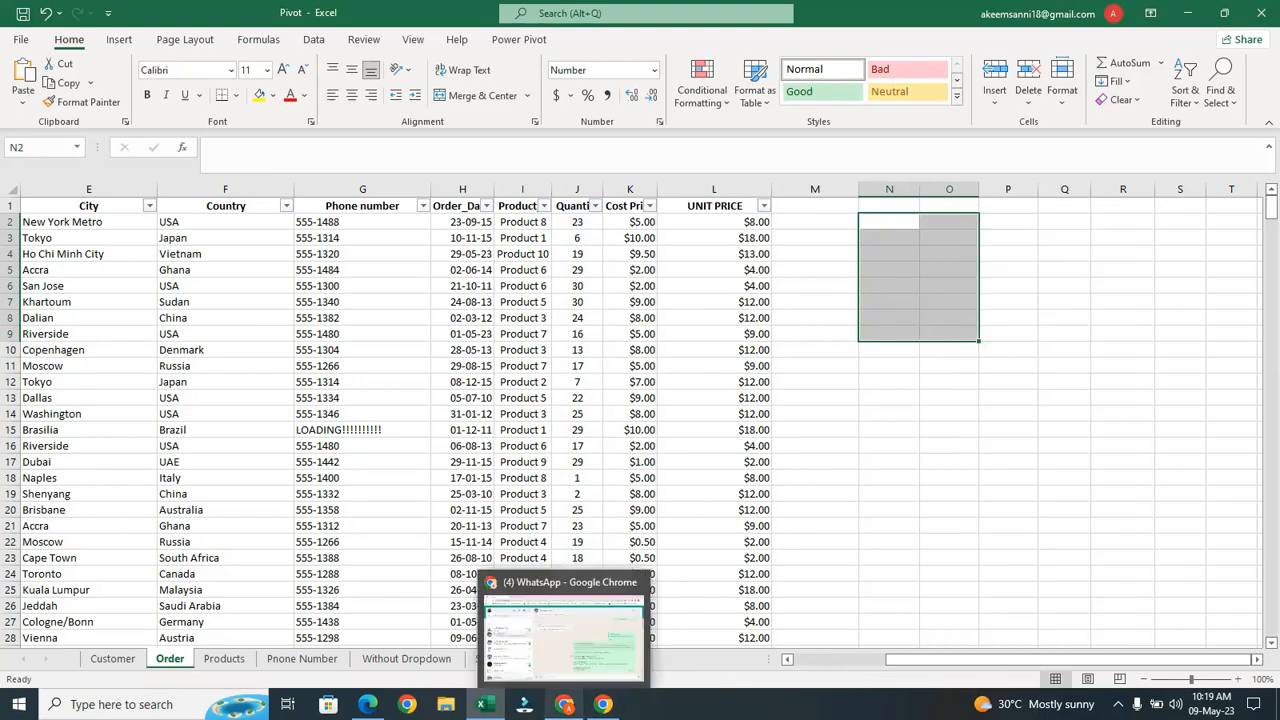
left_click(588, 670)
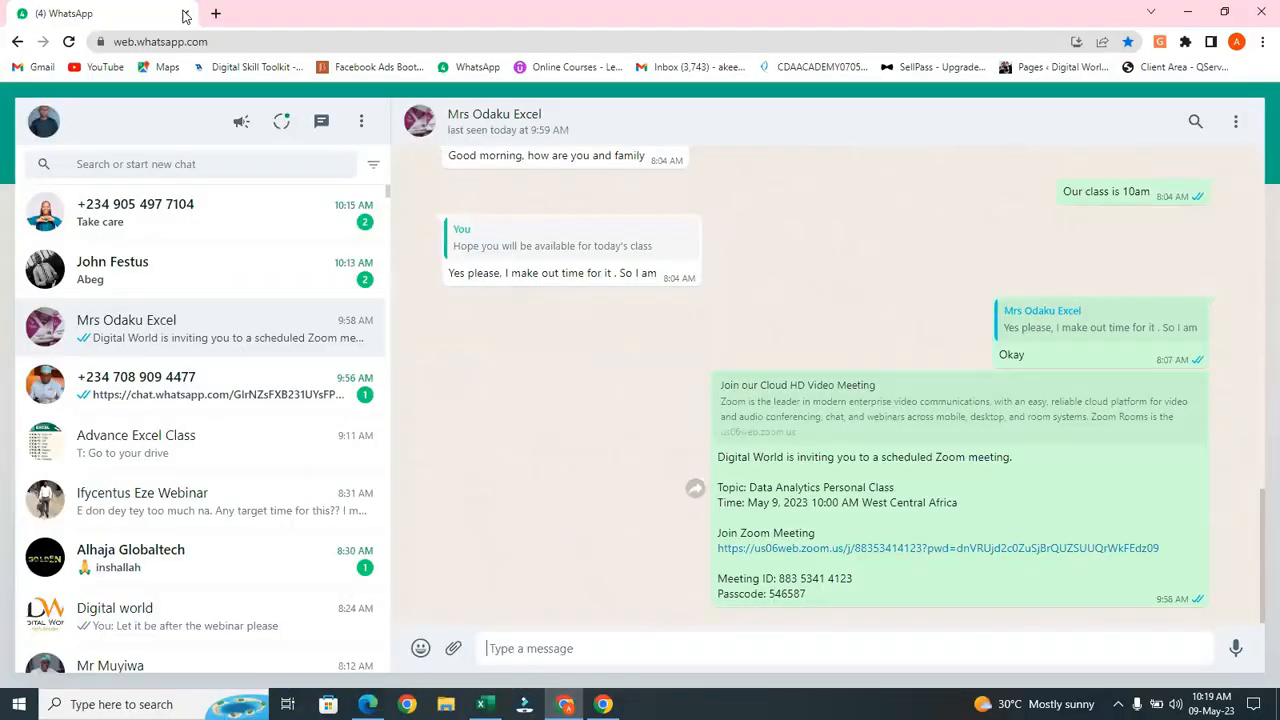
In a new tab, open Google Drive's Shared with me > ULTIMATE EXCEL COURSE folder
left_click(214, 14)
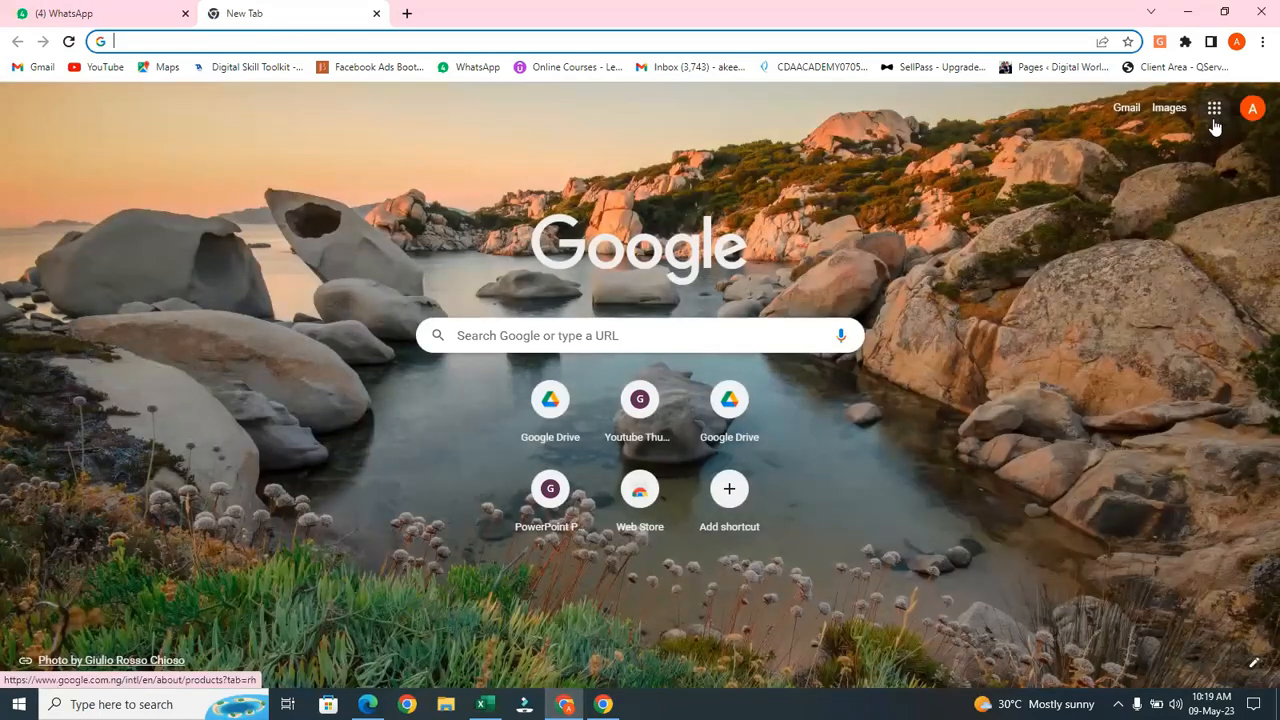
left_click(1214, 108)
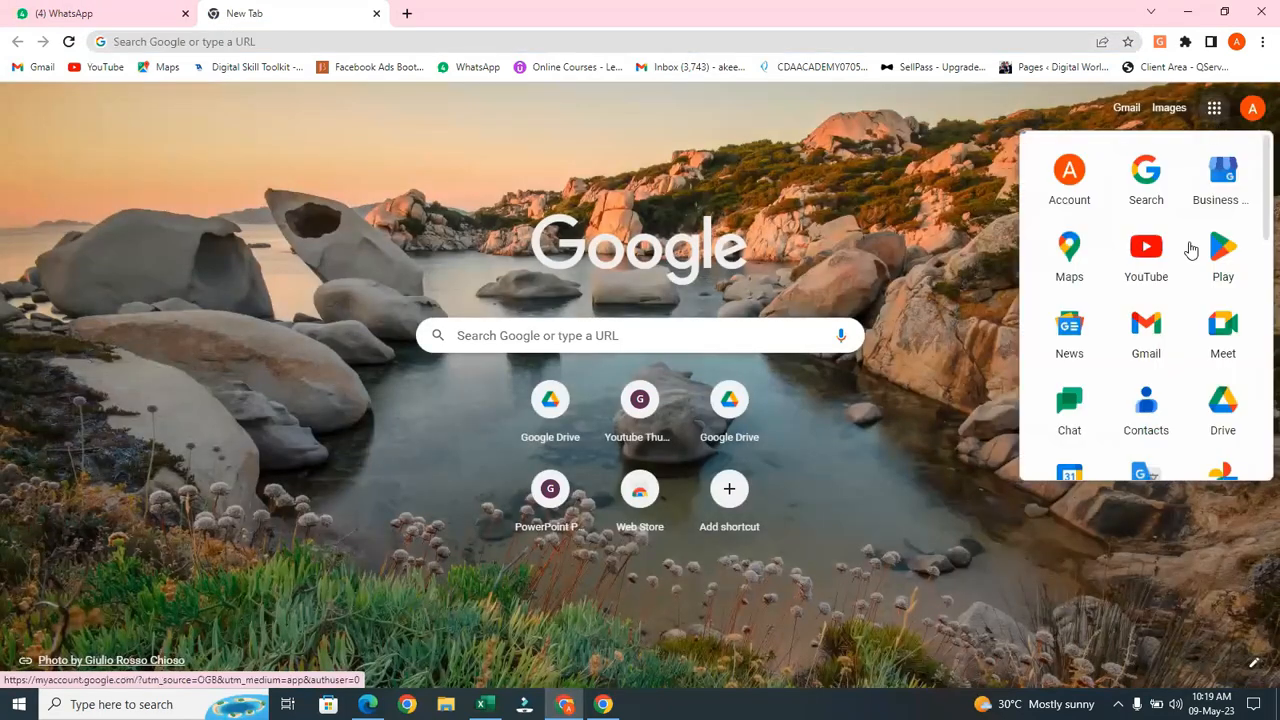
left_click(1219, 416)
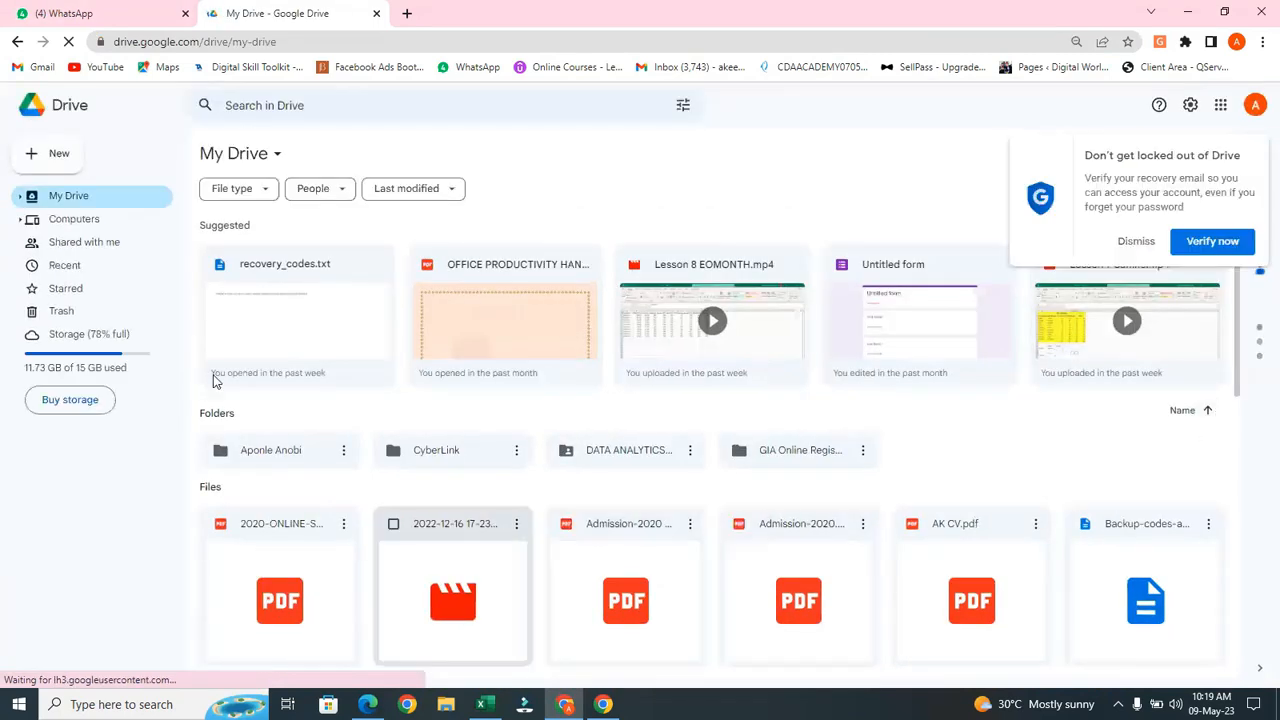
left_click(107, 250)
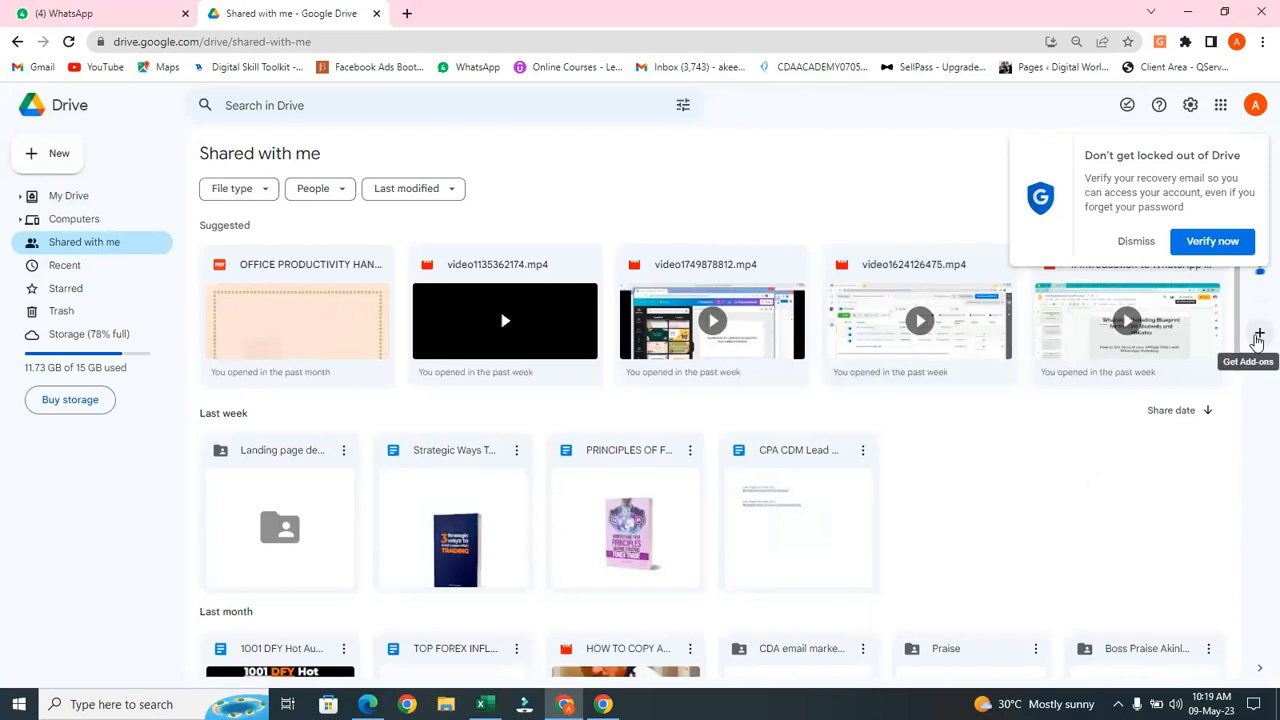
scroll(1237, 335, "down", 4)
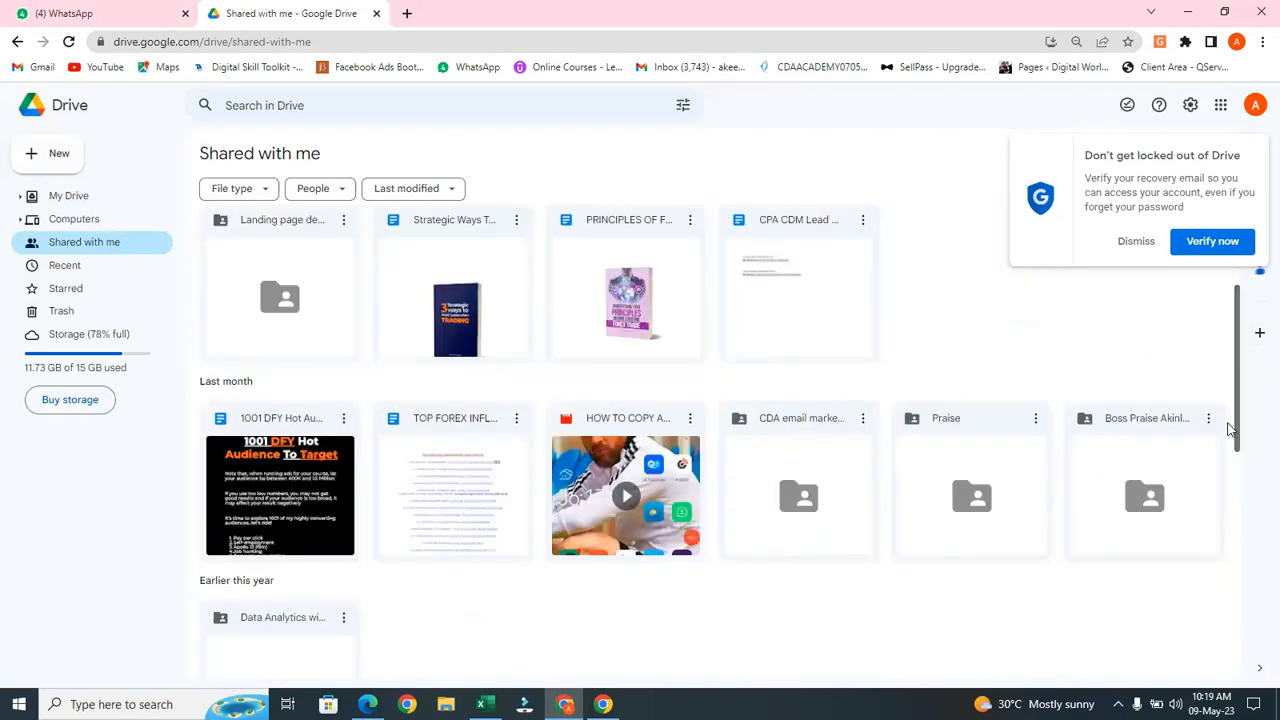
scroll(1224, 487, "up", 3)
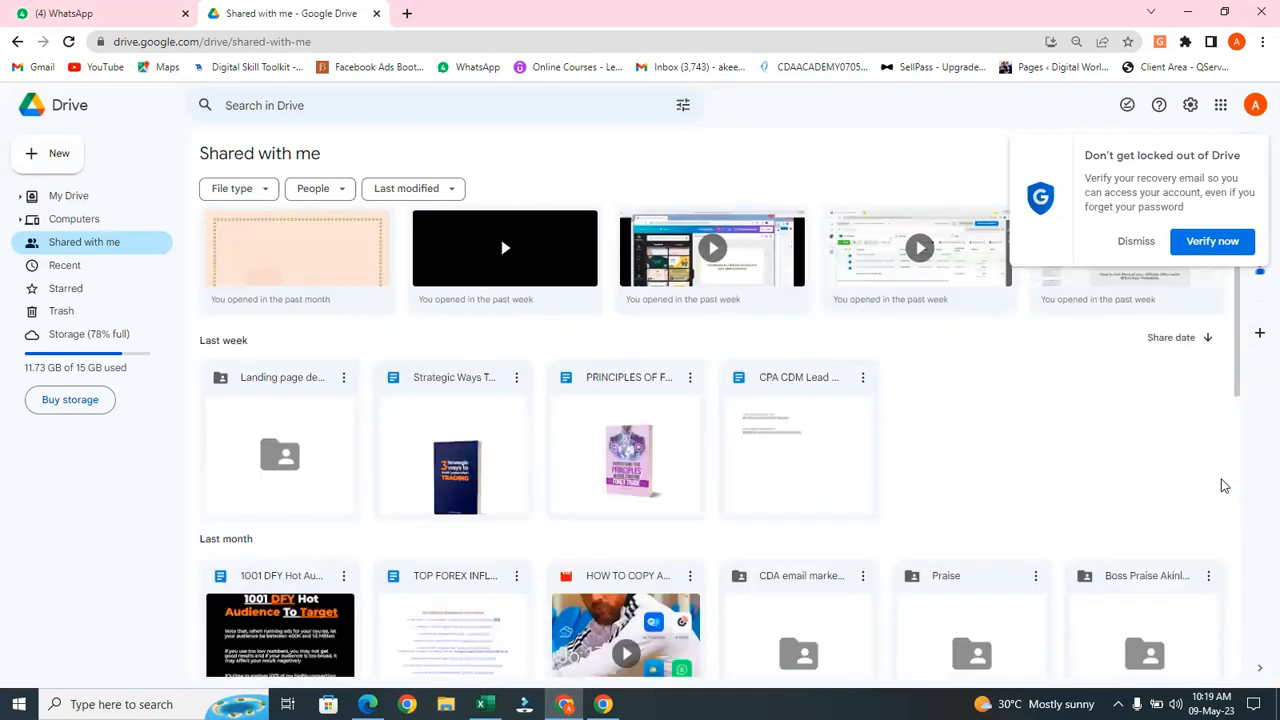
left_click_drag(1240, 391, 1231, 591)
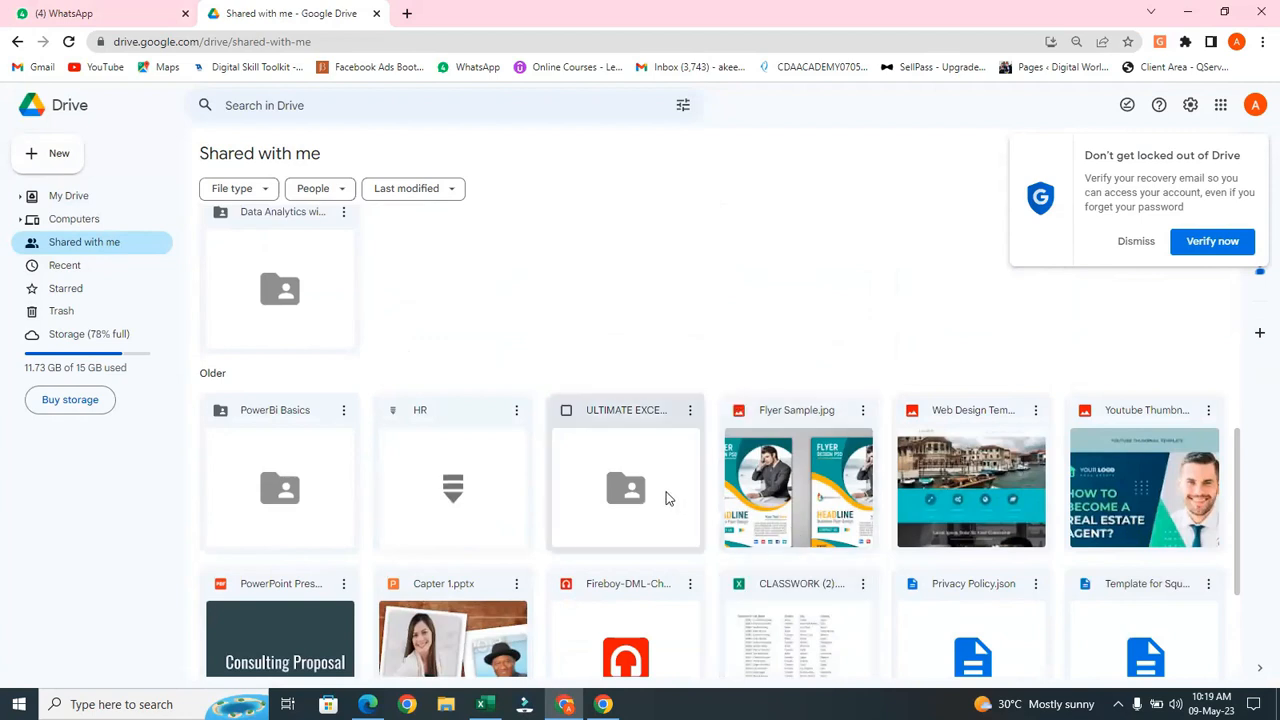
double_click(666, 497)
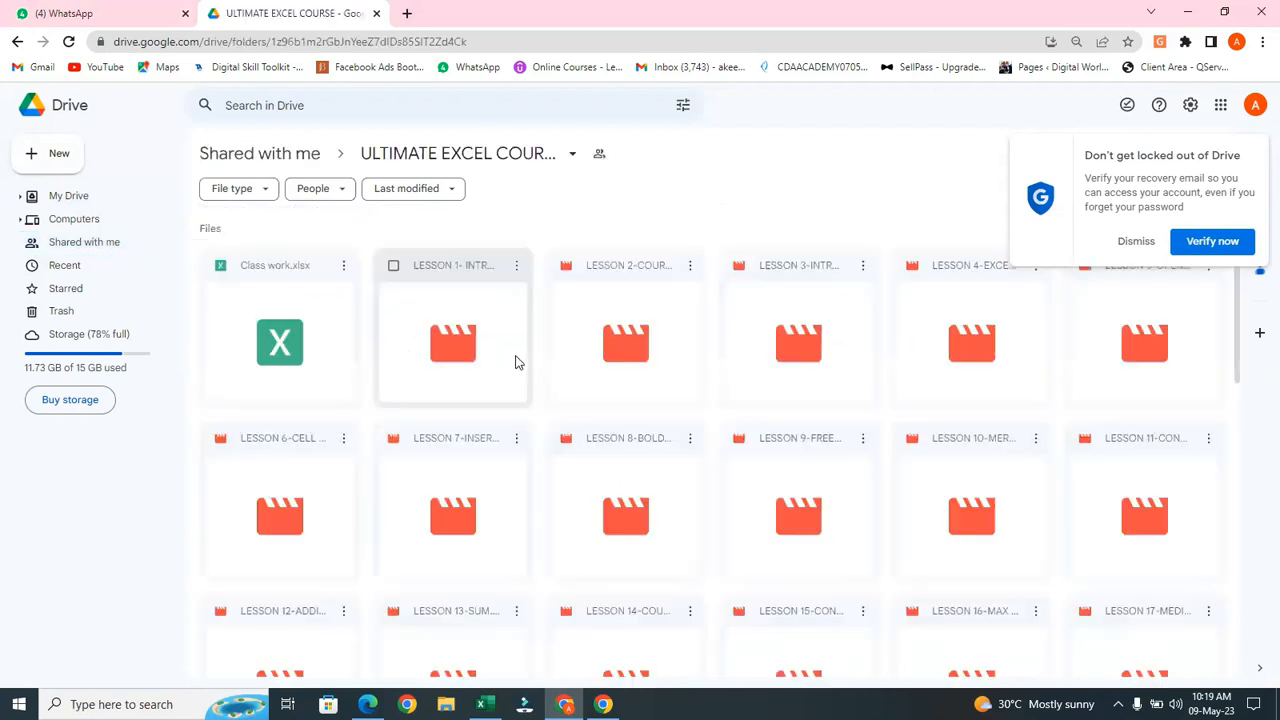
Download Class work.xlsx and open the downloaded copy in Excel
double_click(267, 364)
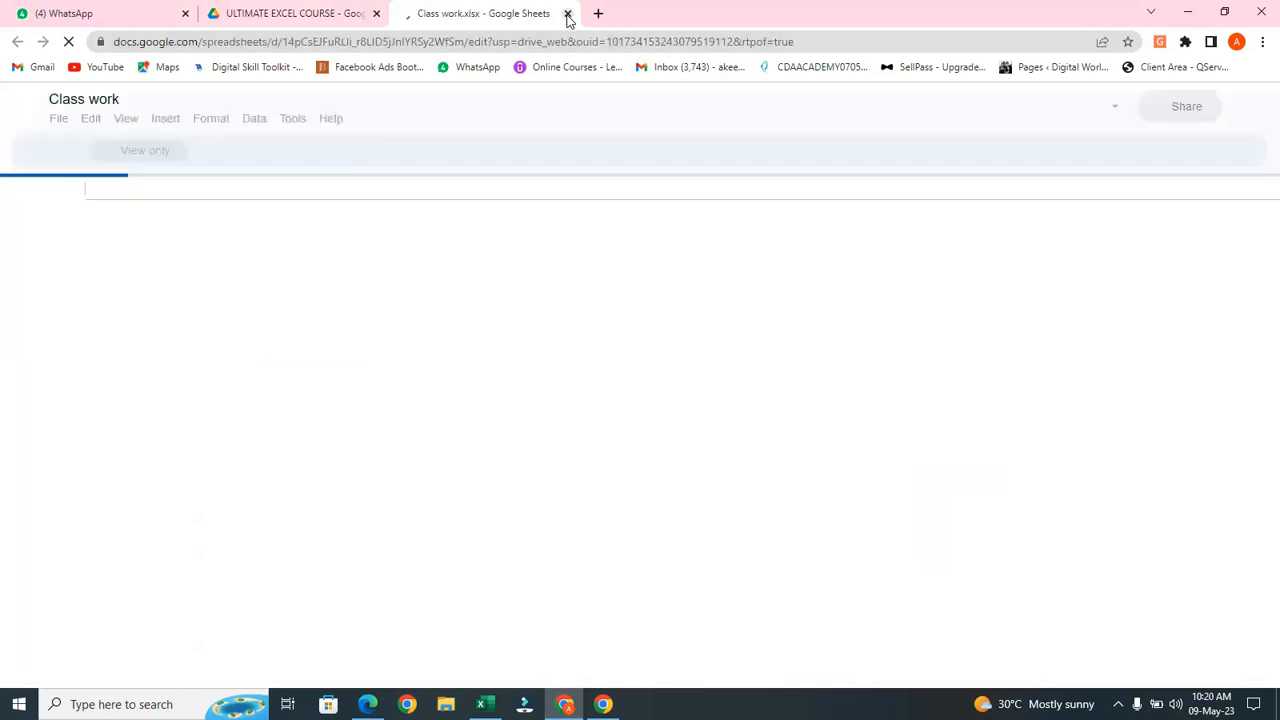
left_click(568, 13)
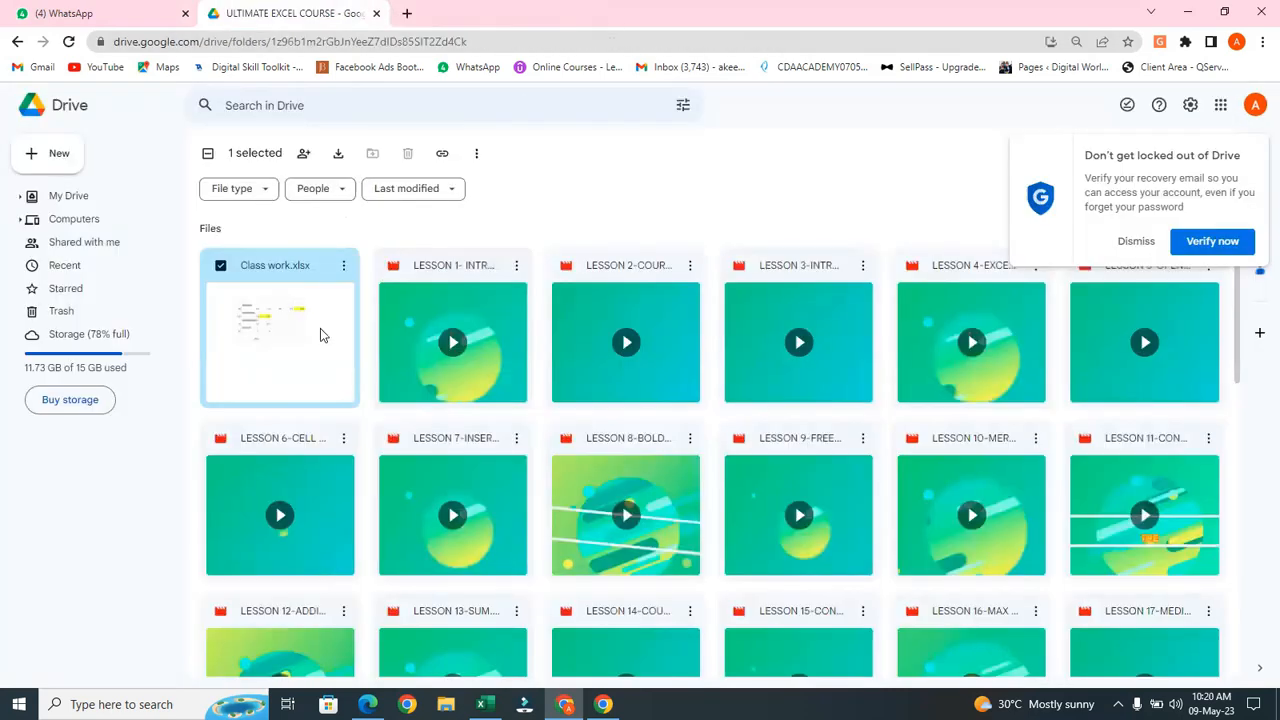
left_click(343, 265)
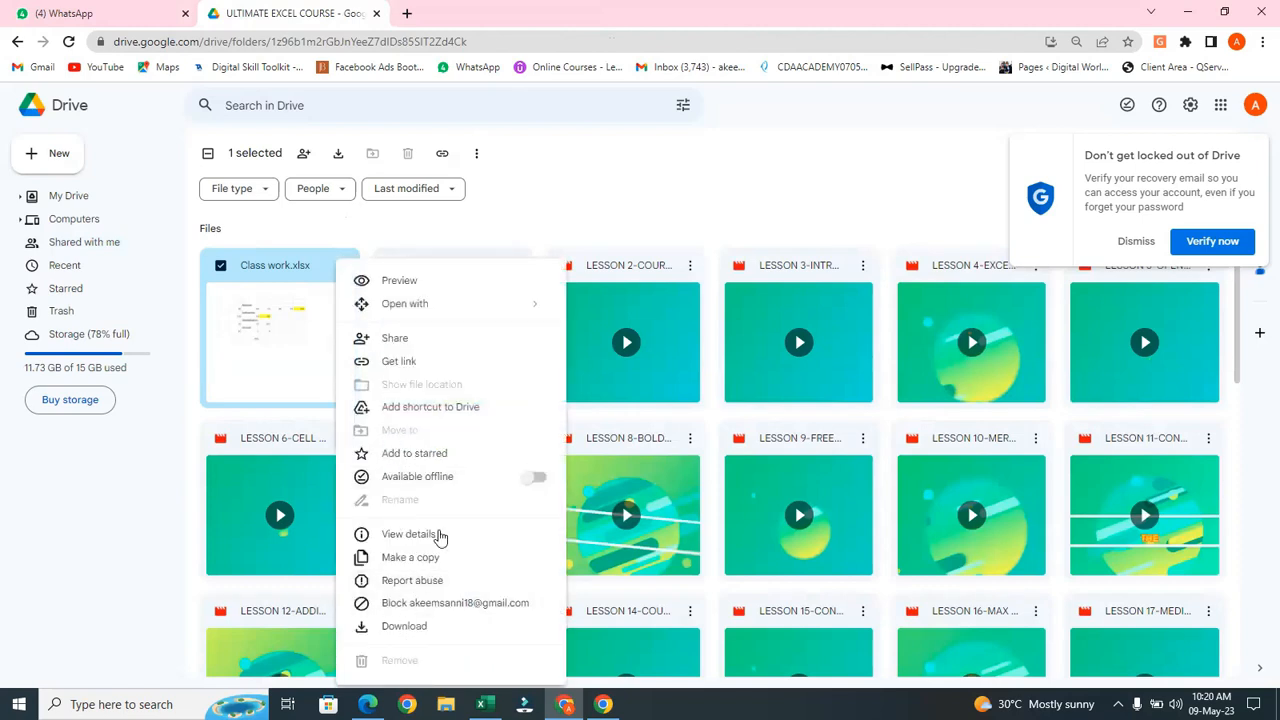
left_click(405, 626)
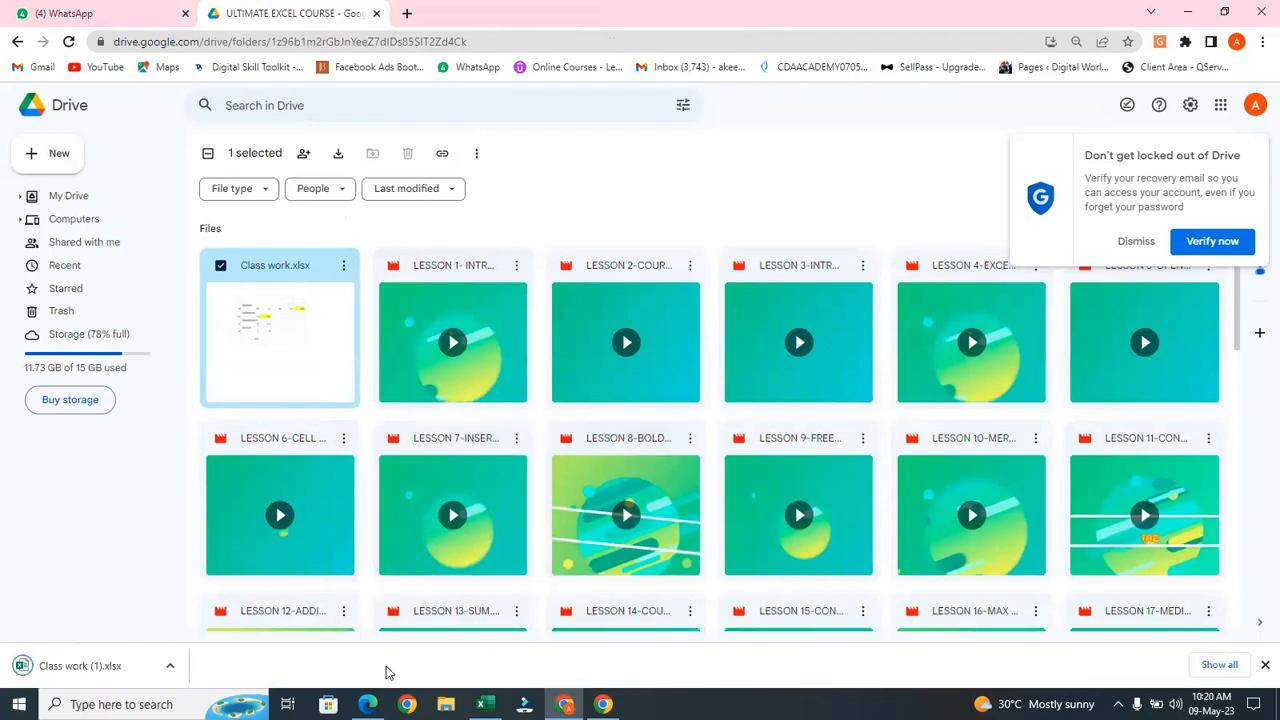
left_click(121, 686)
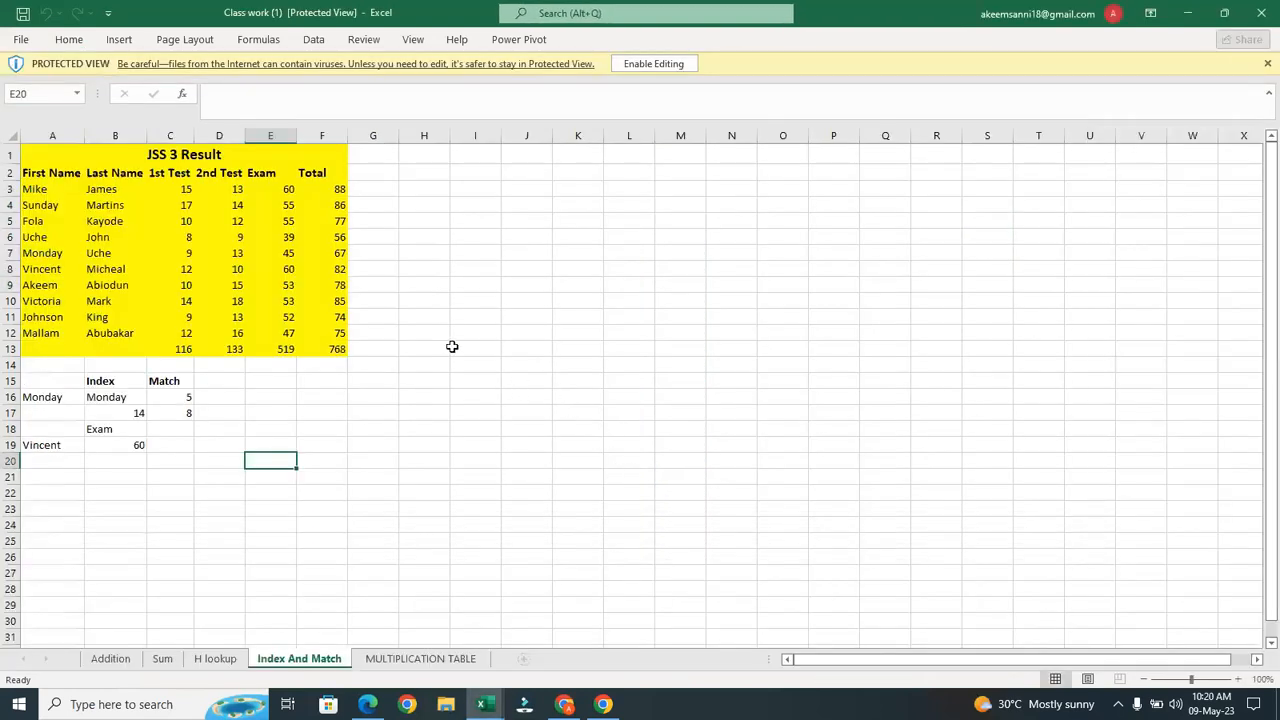
Enable editing for the Class work (1).xlsx workbook in Protected View
left_click(672, 70)
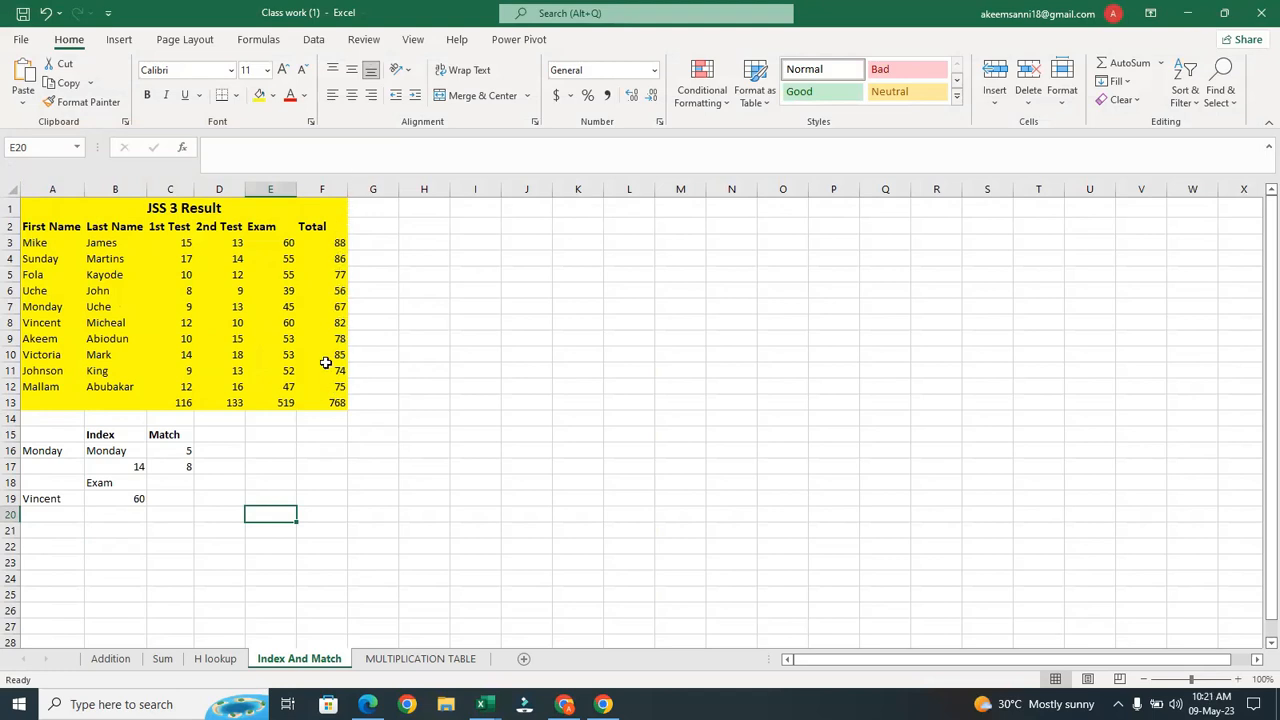
Change the first student's exam score in E4 to 15
left_click(338, 259)
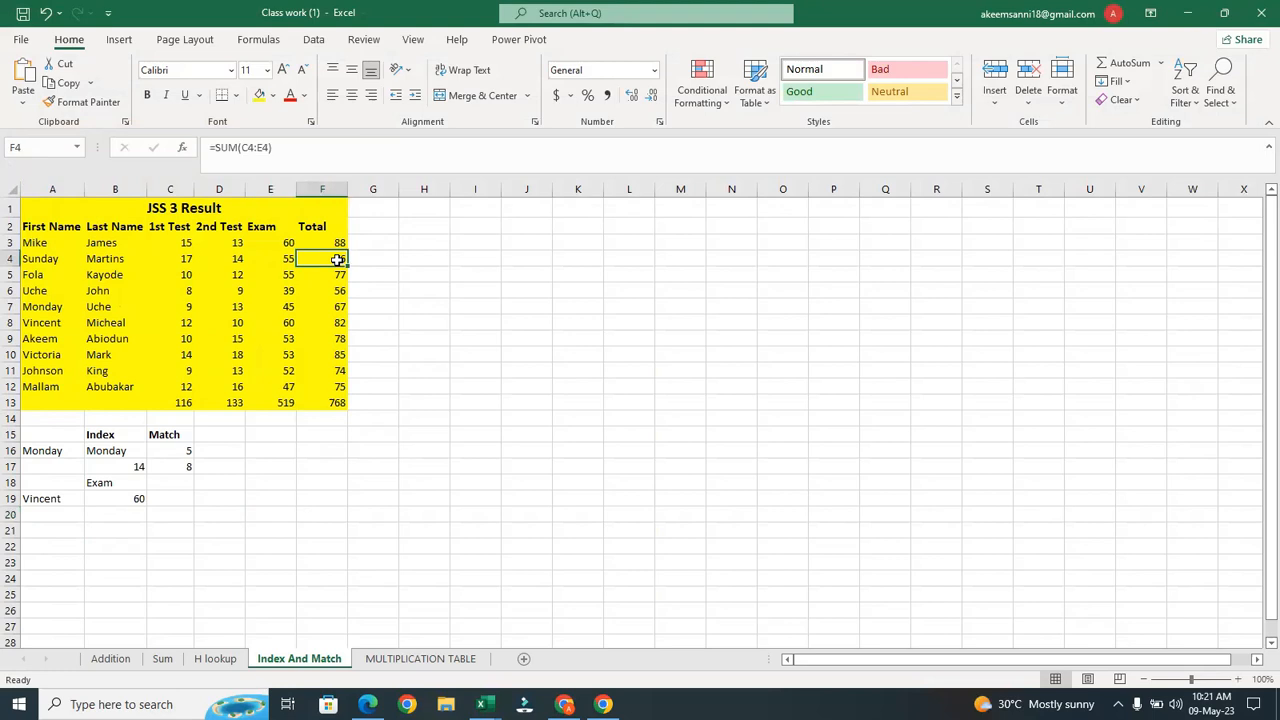
left_click(287, 259)
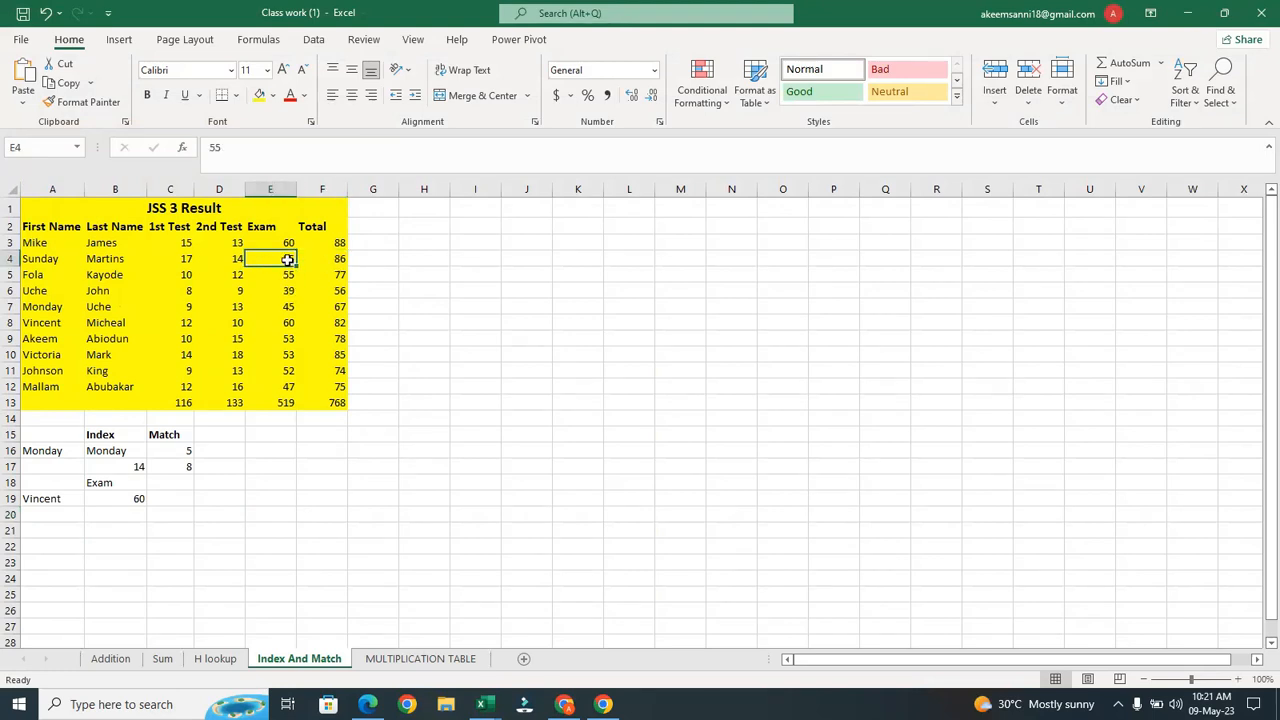
double_click(287, 259)
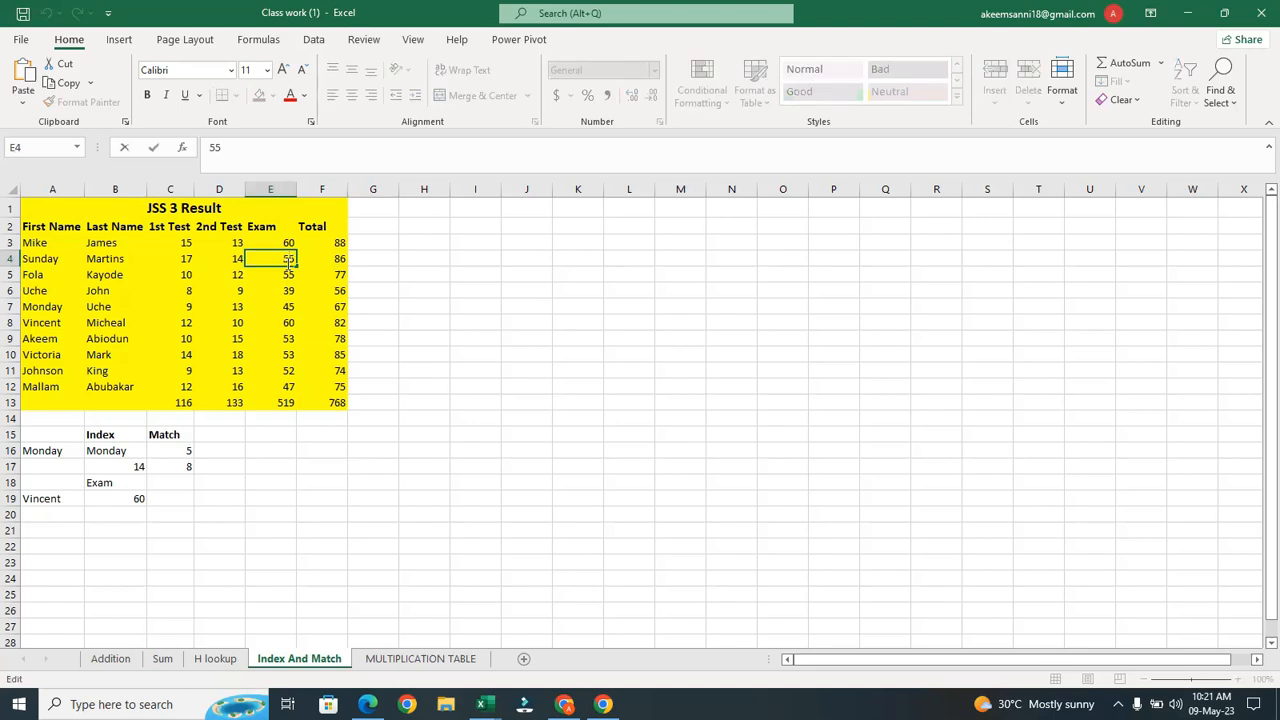
key("BackSpace")
type("2")
key("Return")
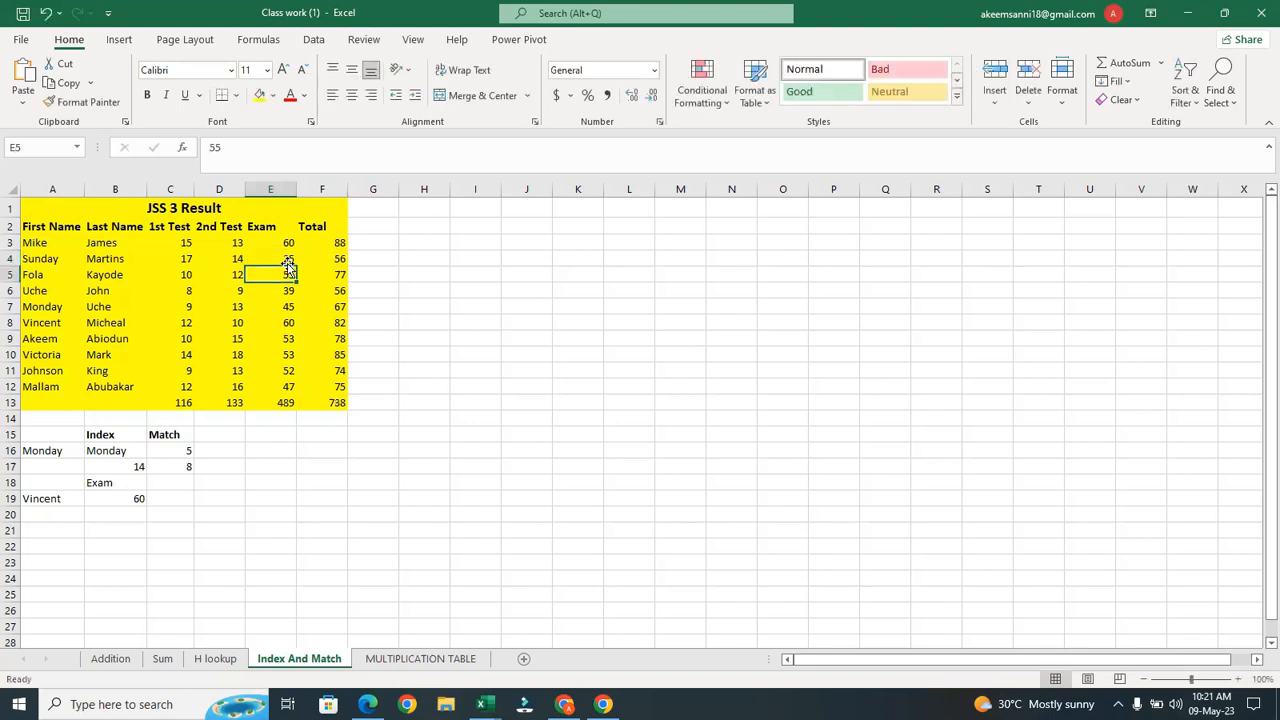
left_click(287, 259)
double_click(287, 259)
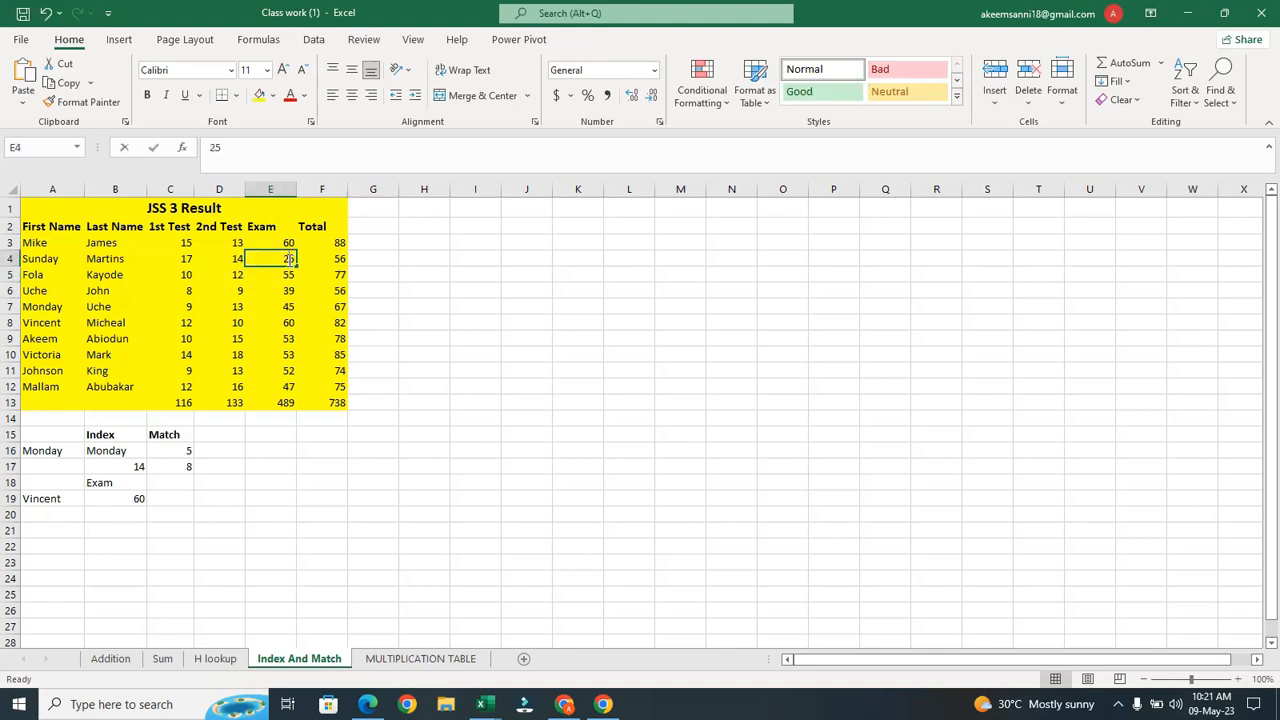
key("BackSpace")
type("1")
key("Return")
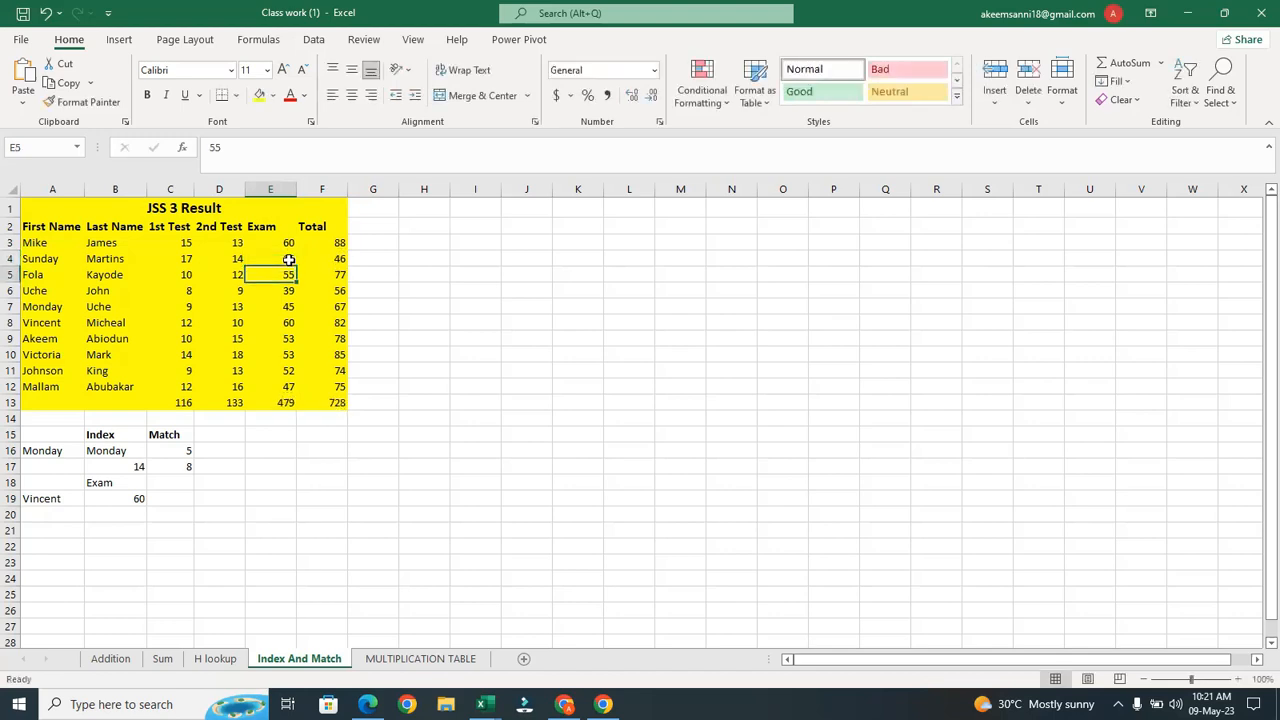
Change the exam scores in E8 to 10 and E11 to 12
left_click(288, 323)
double_click(288, 323)
key("BackSpace")
type("1")
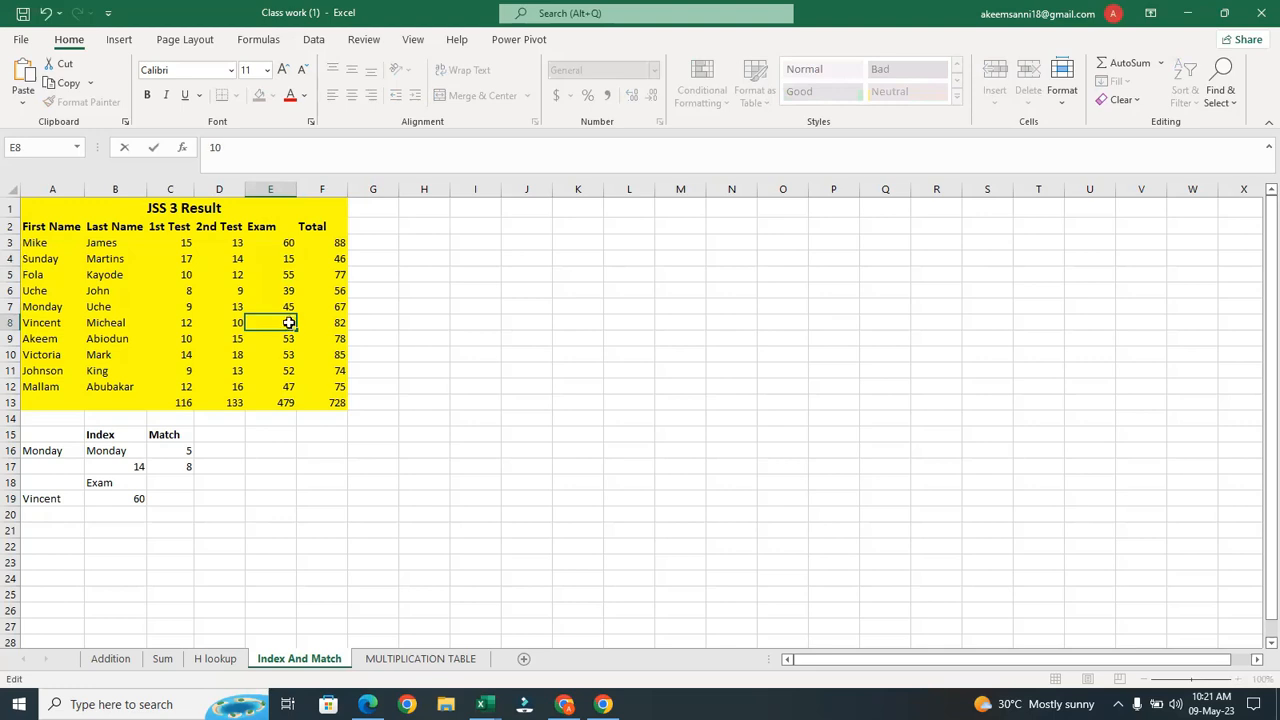
key("Return")
left_click(293, 371)
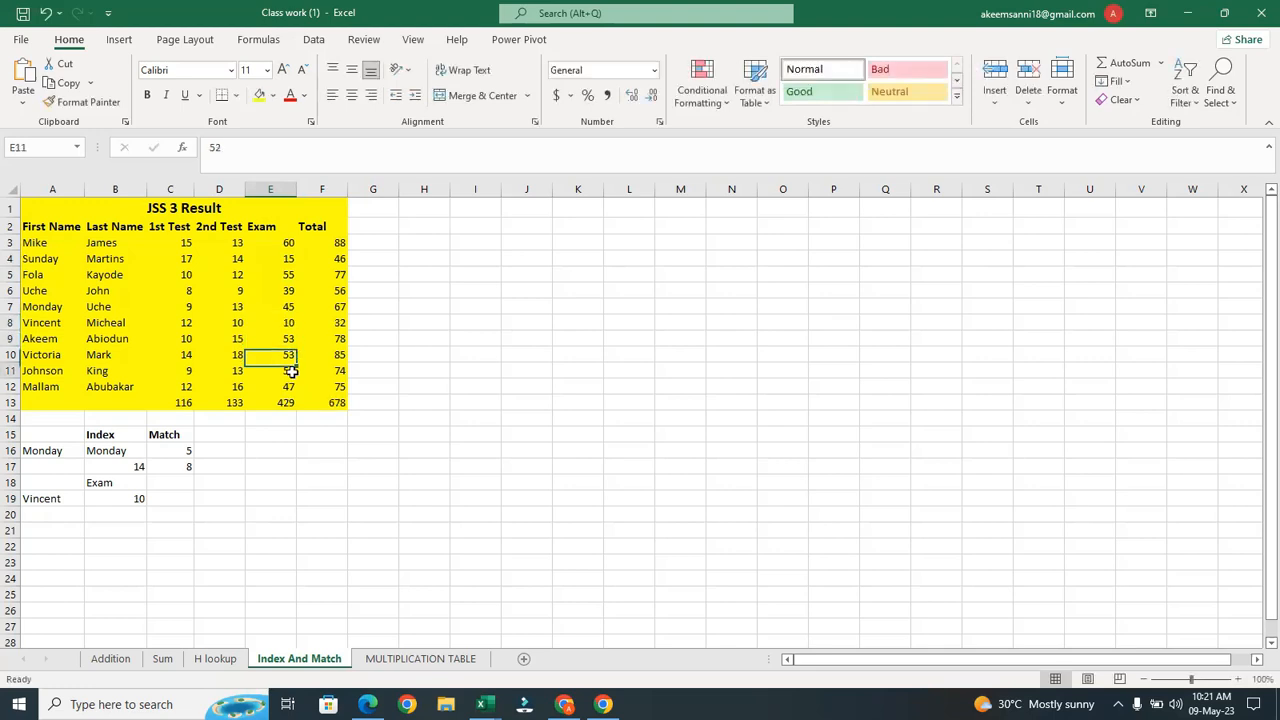
double_click(290, 370)
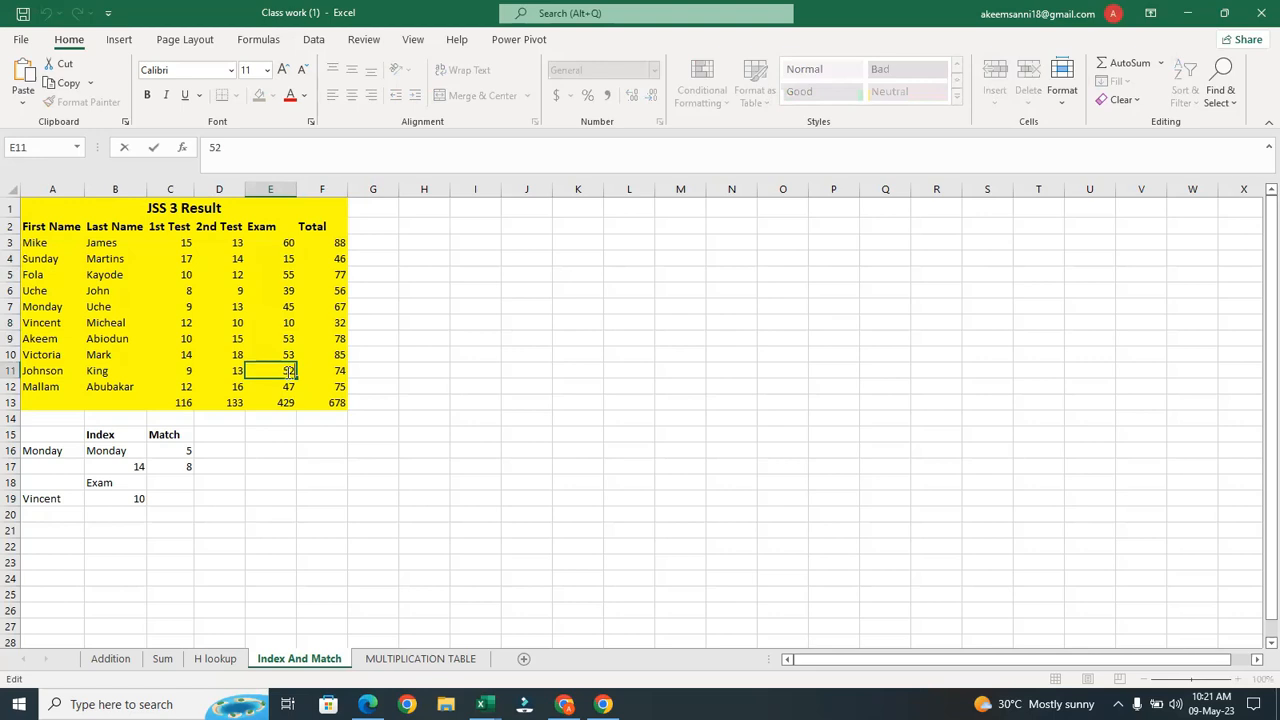
key("BackSpace")
type("1")
key("Return")
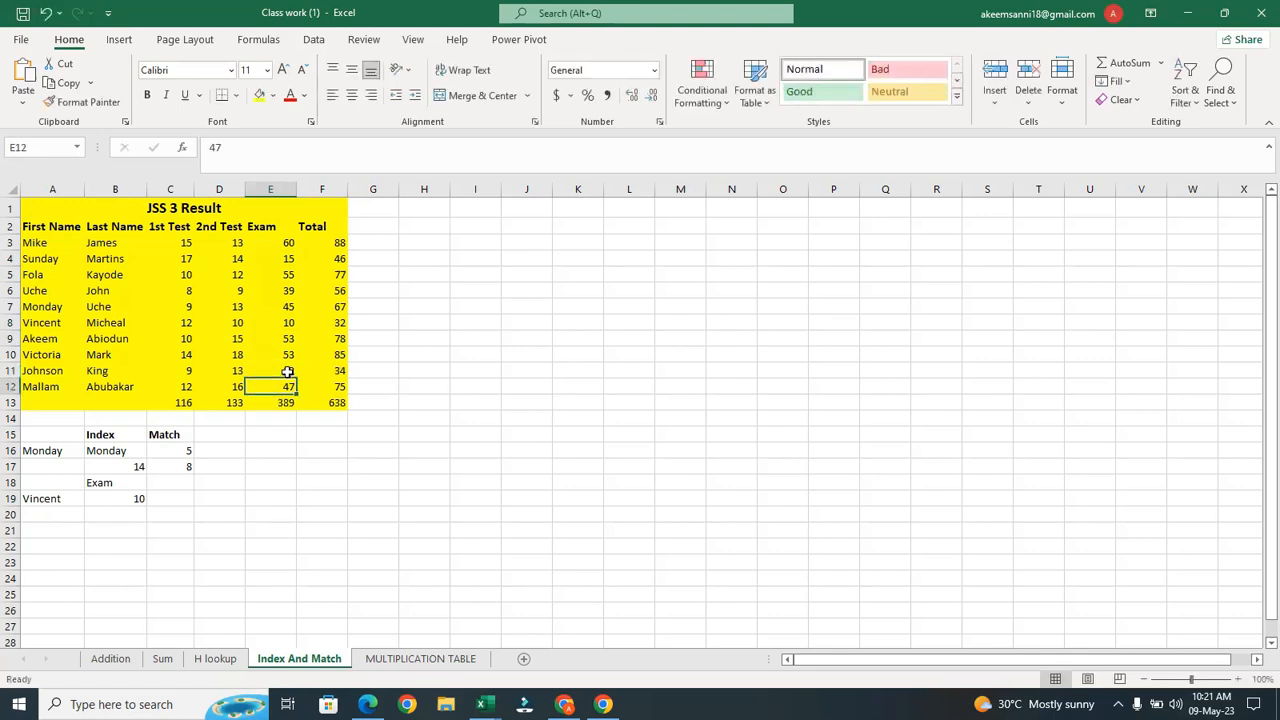
left_click(374, 240)
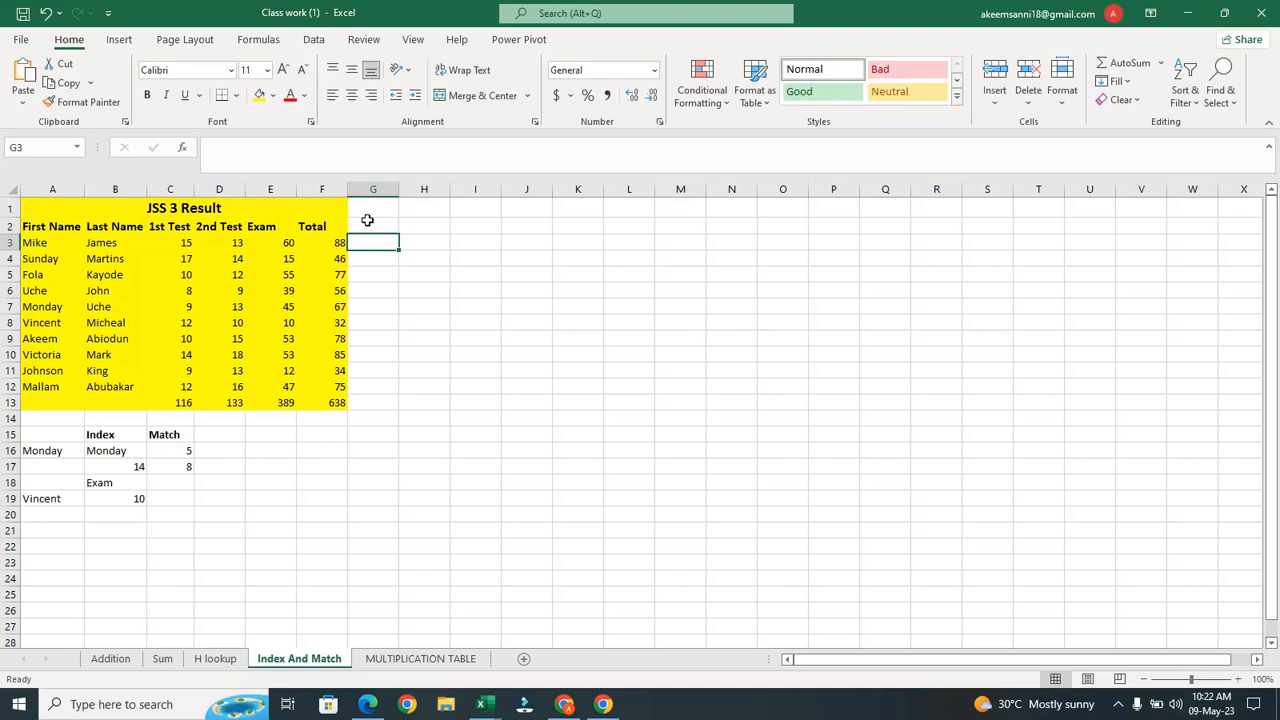
Enter =IF(F3>=50,"PASS","FAIL") in G3 and fill it down to G12
type("=")
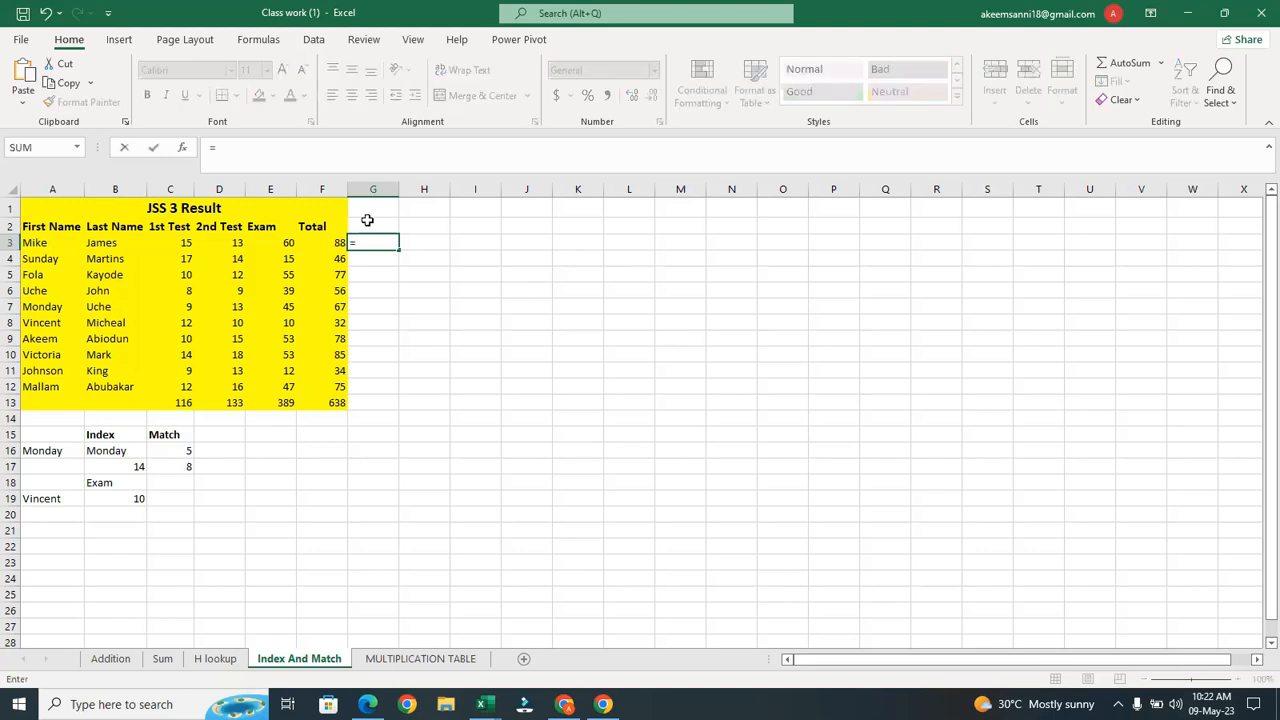
type("if")
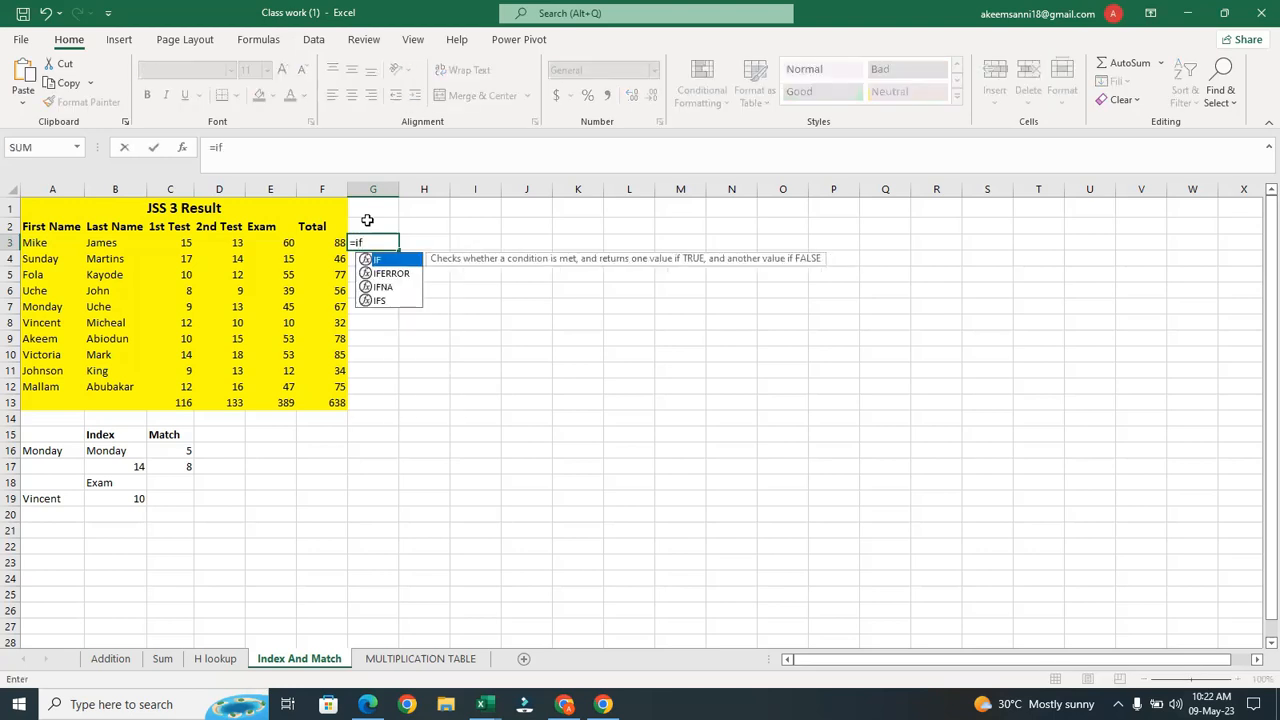
key("Tab")
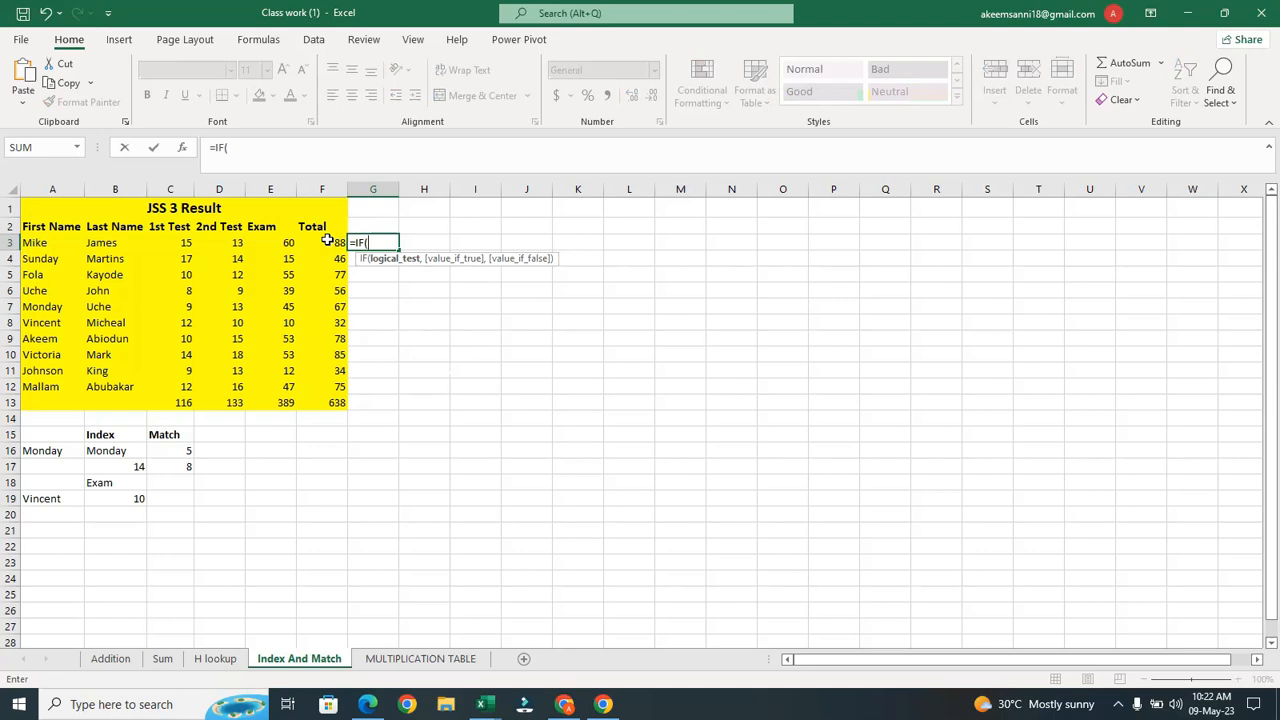
left_click(330, 243)
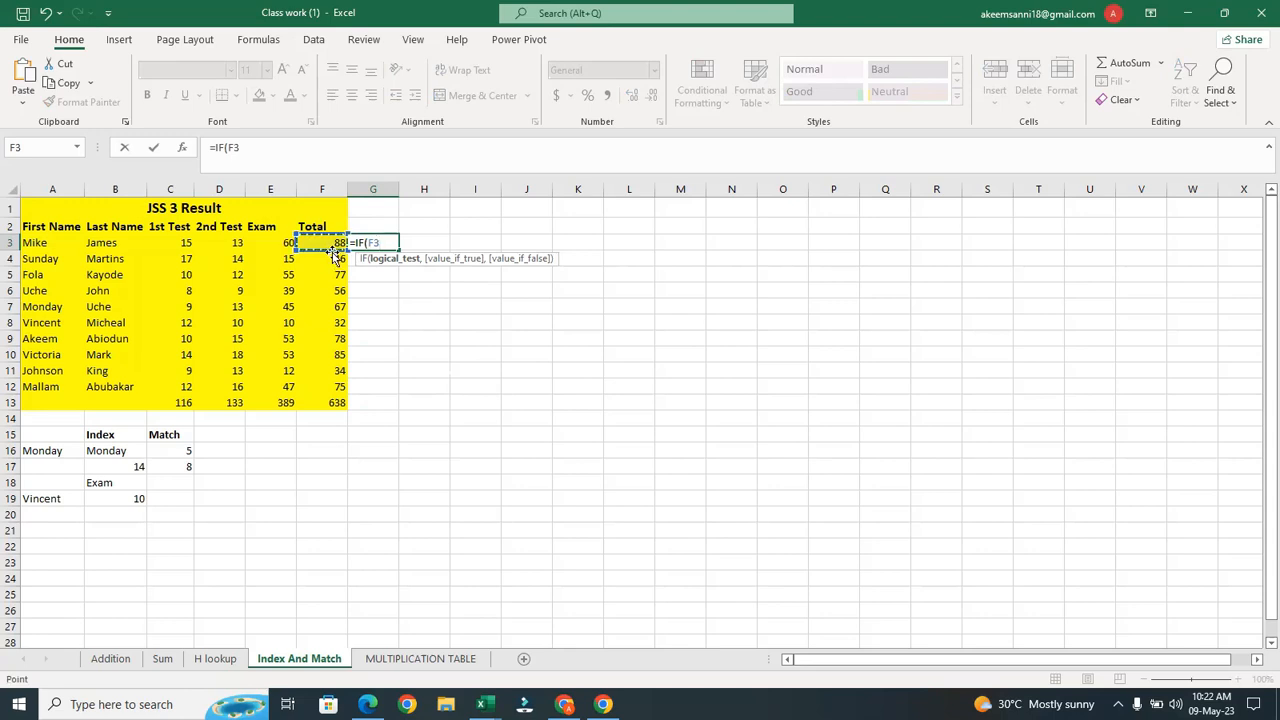
type(">=50")
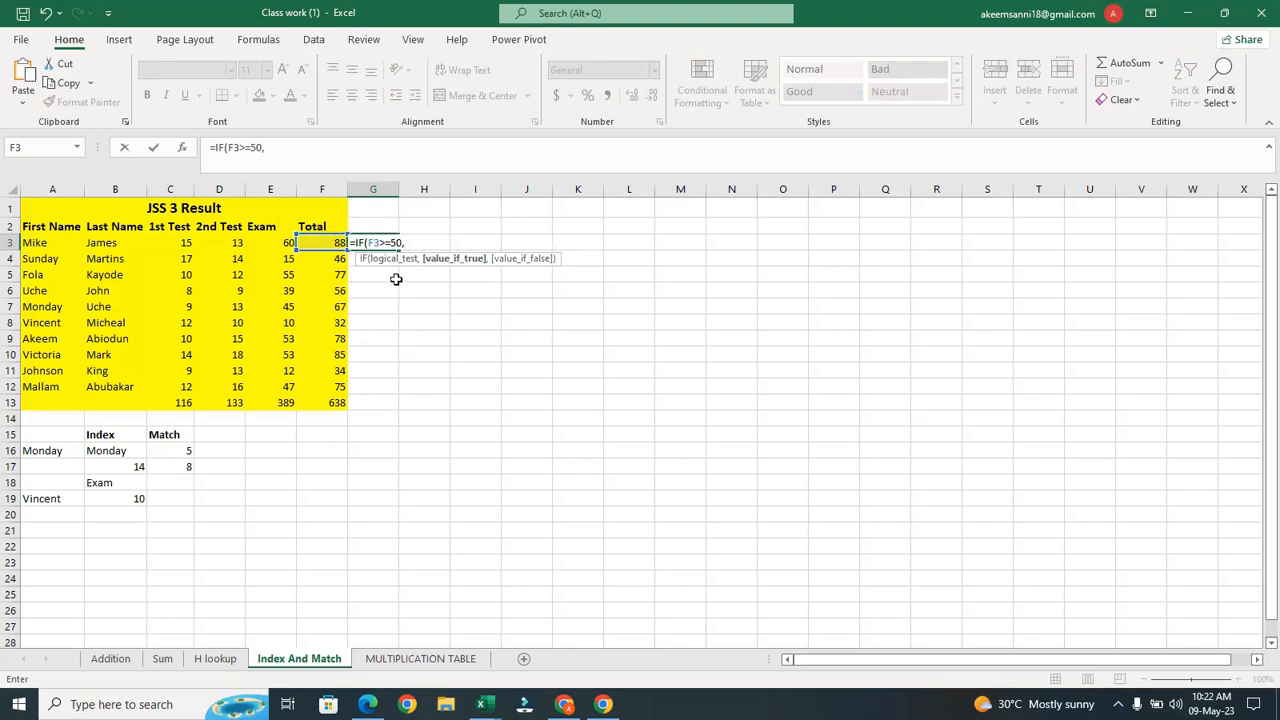
type(",\"PASS\"")
type(",")
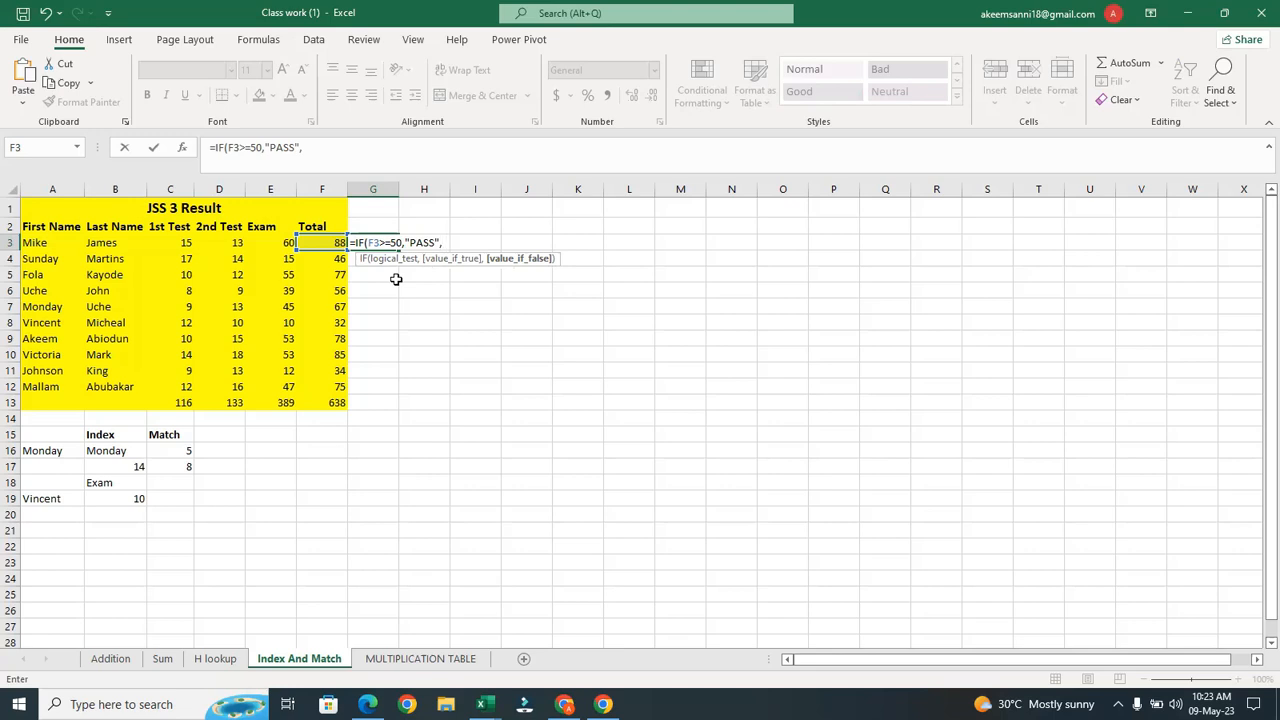
type("F")
key("BackSpace")
type("\"FAIL\")")
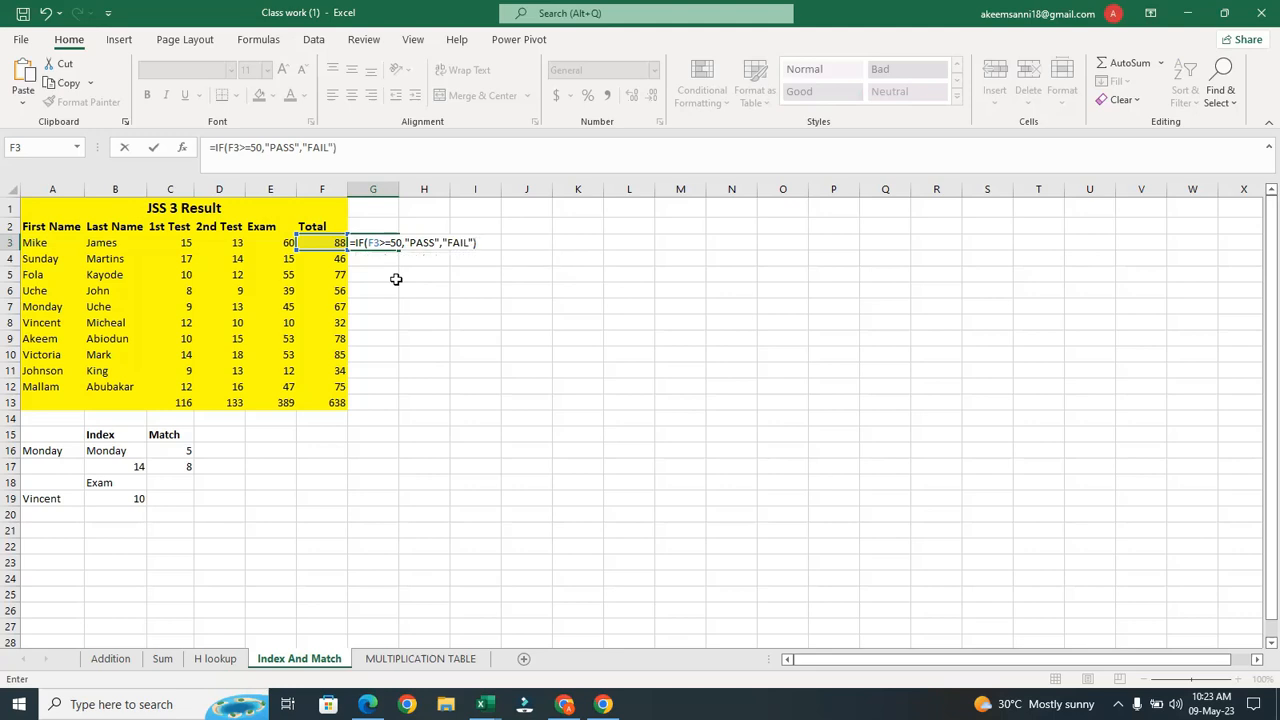
key("Return")
left_click(394, 246)
double_click(399, 247)
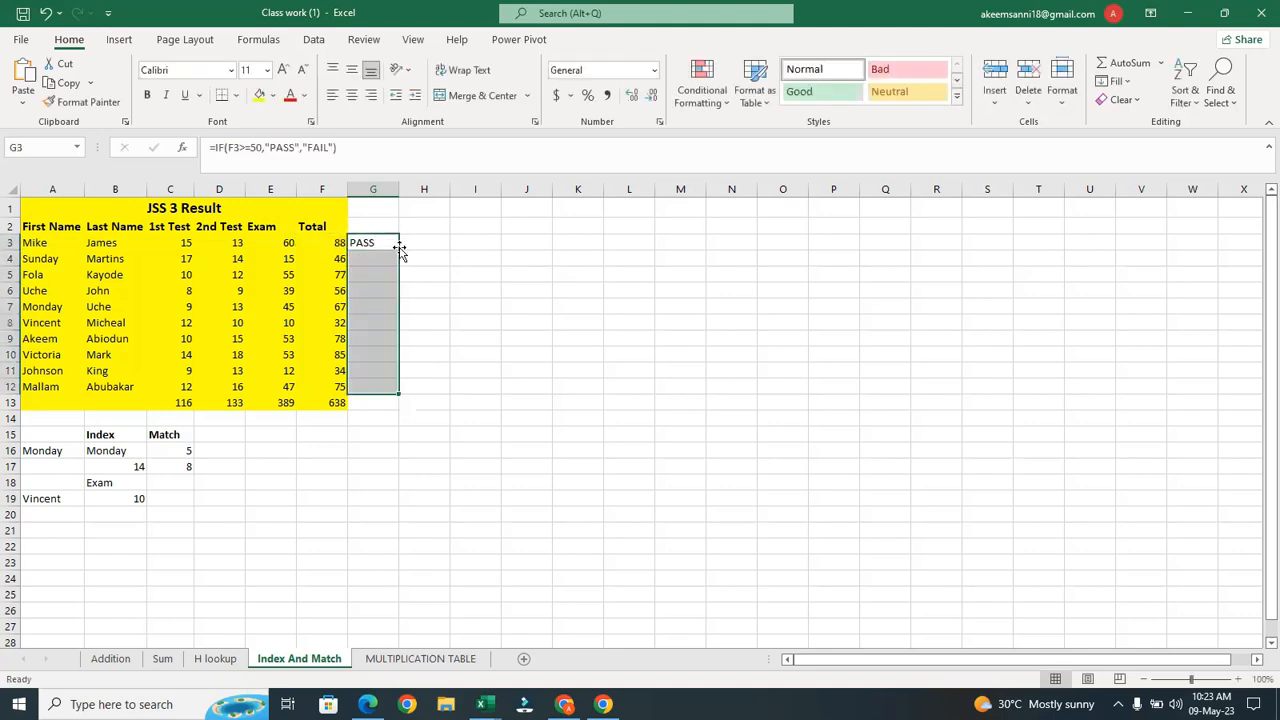
left_click(457, 286)
left_click_drag(389, 264, 385, 323)
left_click(385, 325)
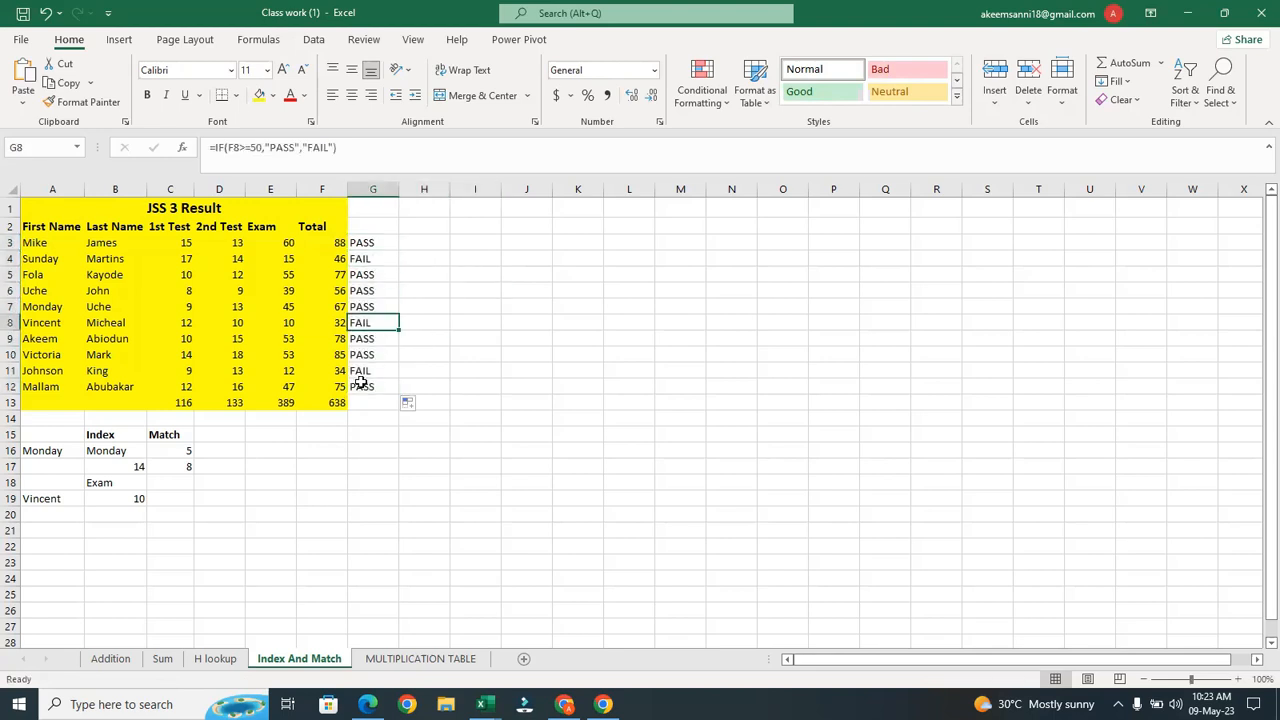
left_click(361, 374)
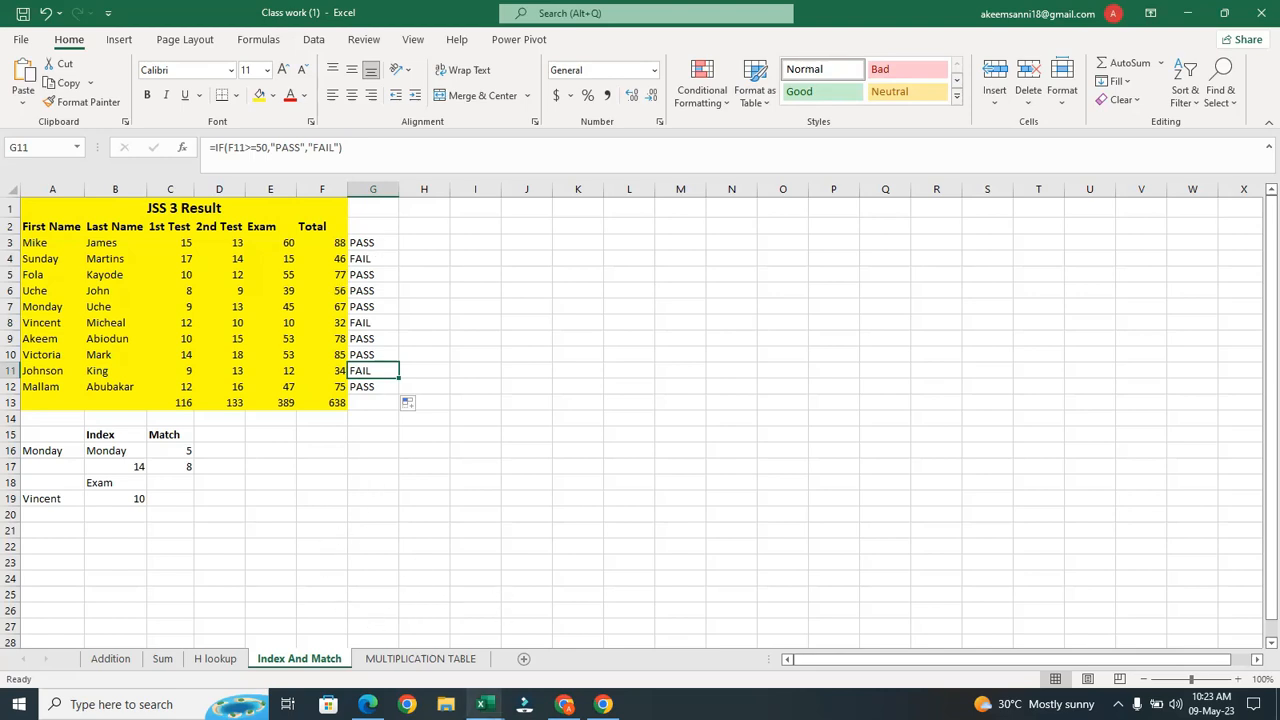
Switch to the Pivot workbook's Order sheet, check the quantity in J2, and select M2
mouse_move(481, 704)
left_click(458, 666)
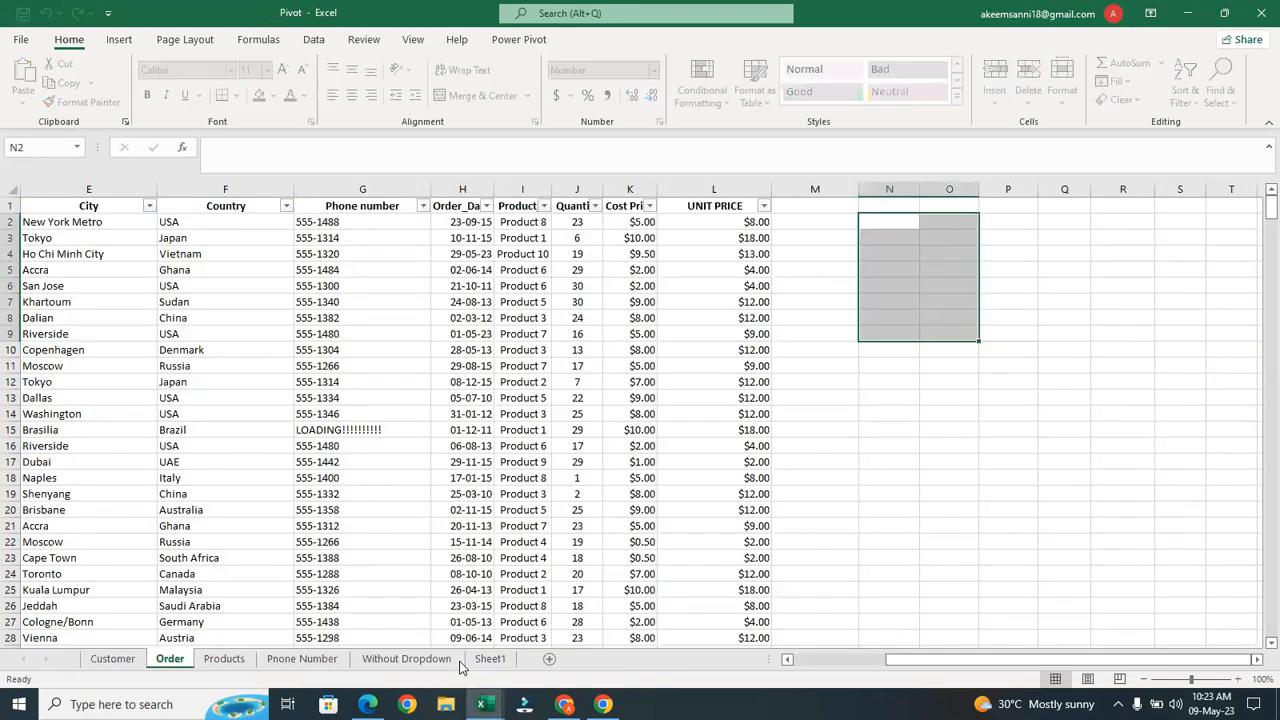
left_click(782, 238)
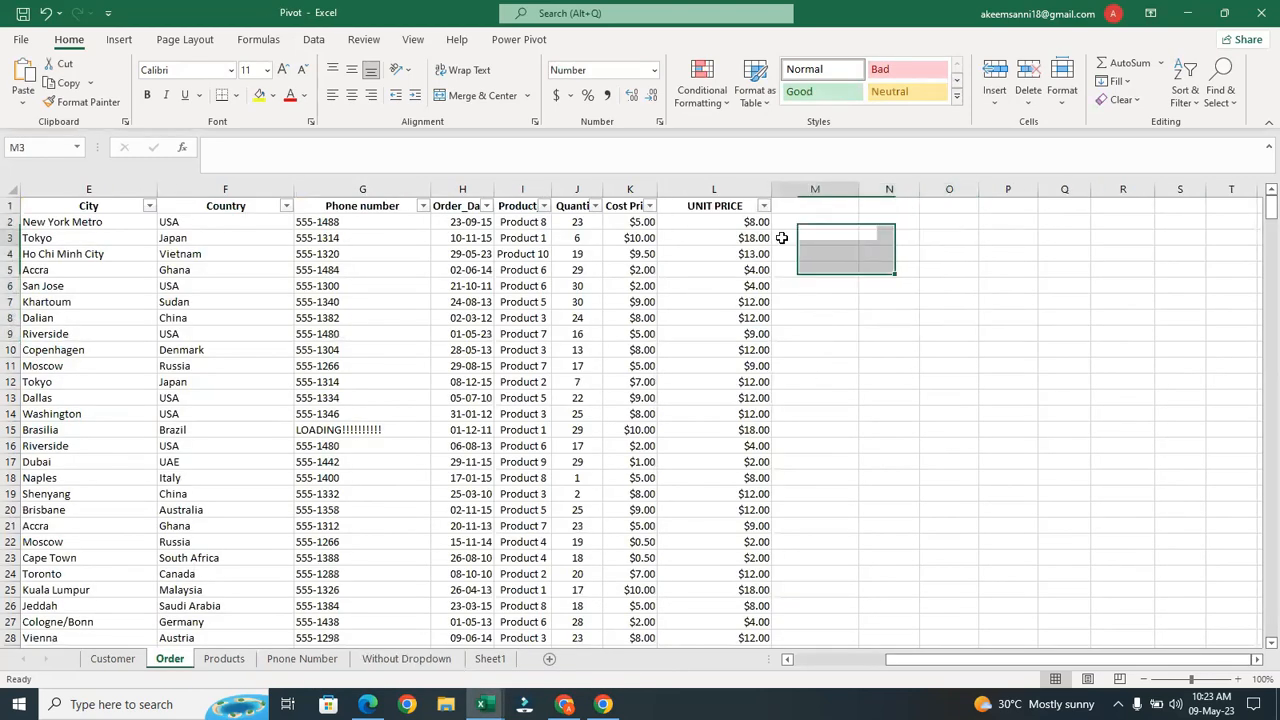
left_click(797, 220)
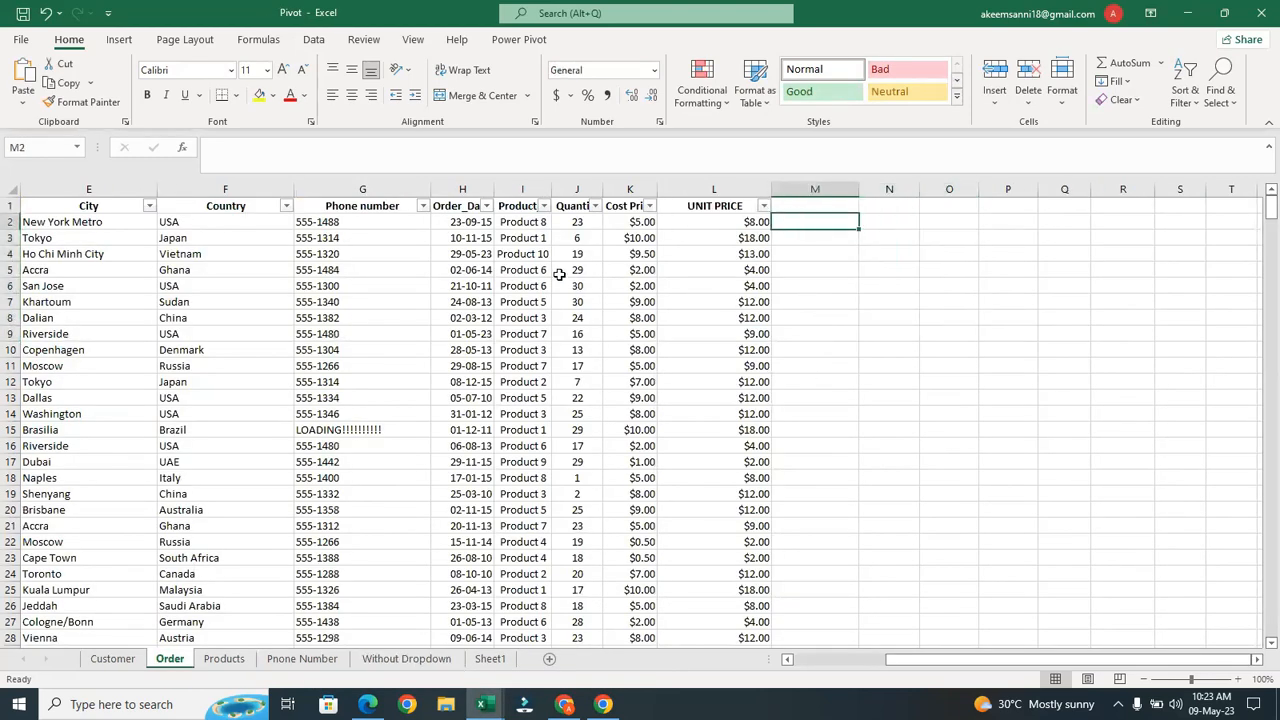
left_click(579, 222)
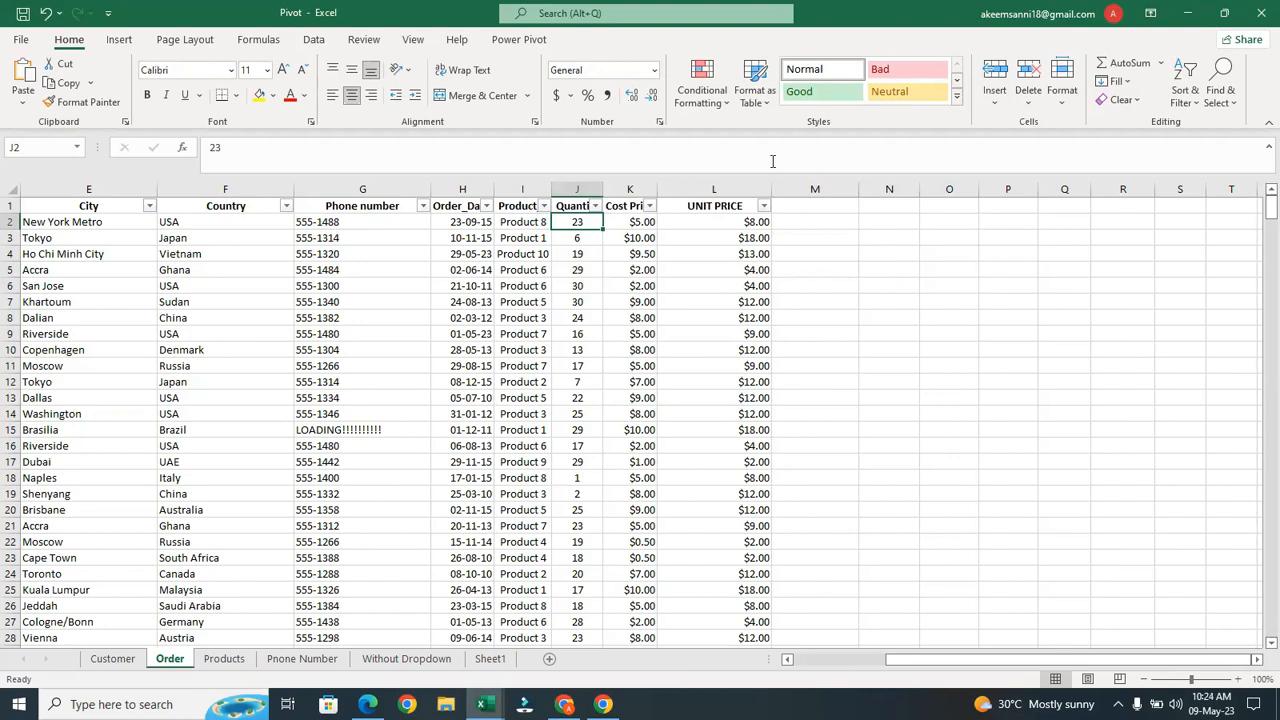
left_click(799, 227)
Enter =IF(J2>=25,J2+5,J2+0) in M2 to add 5 to quantities of 25 or more
type("=")
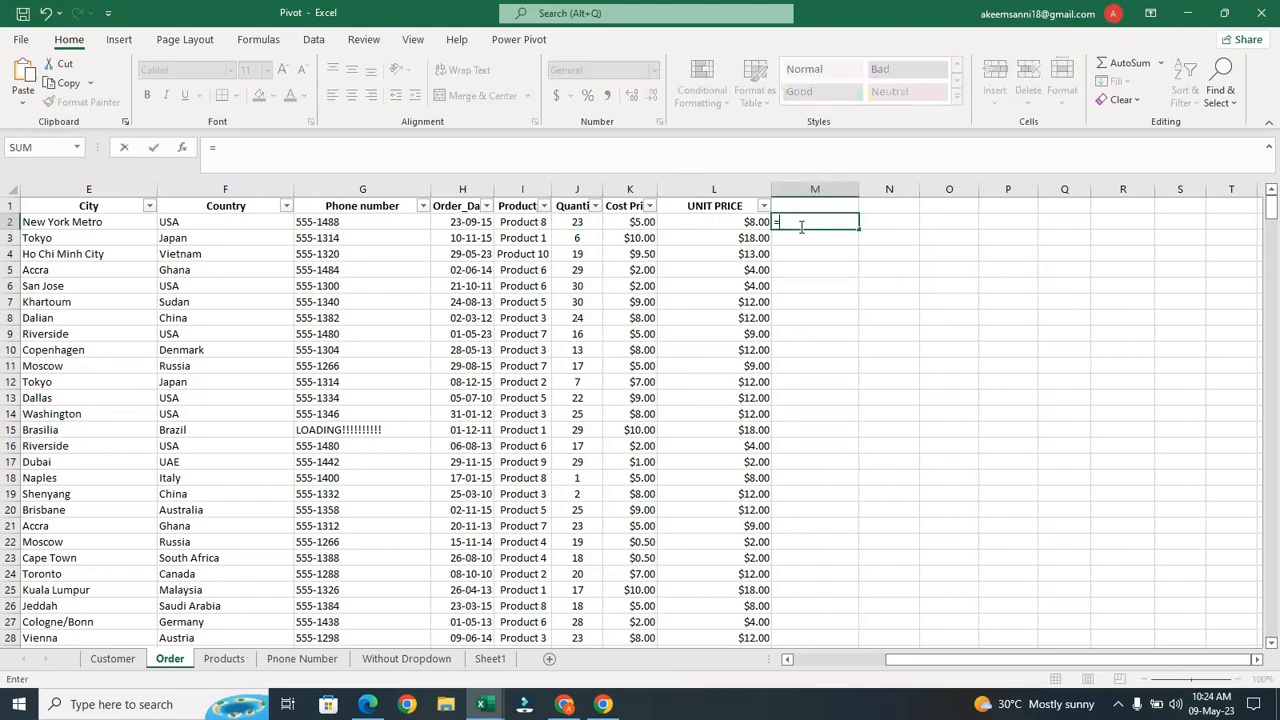
type("if")
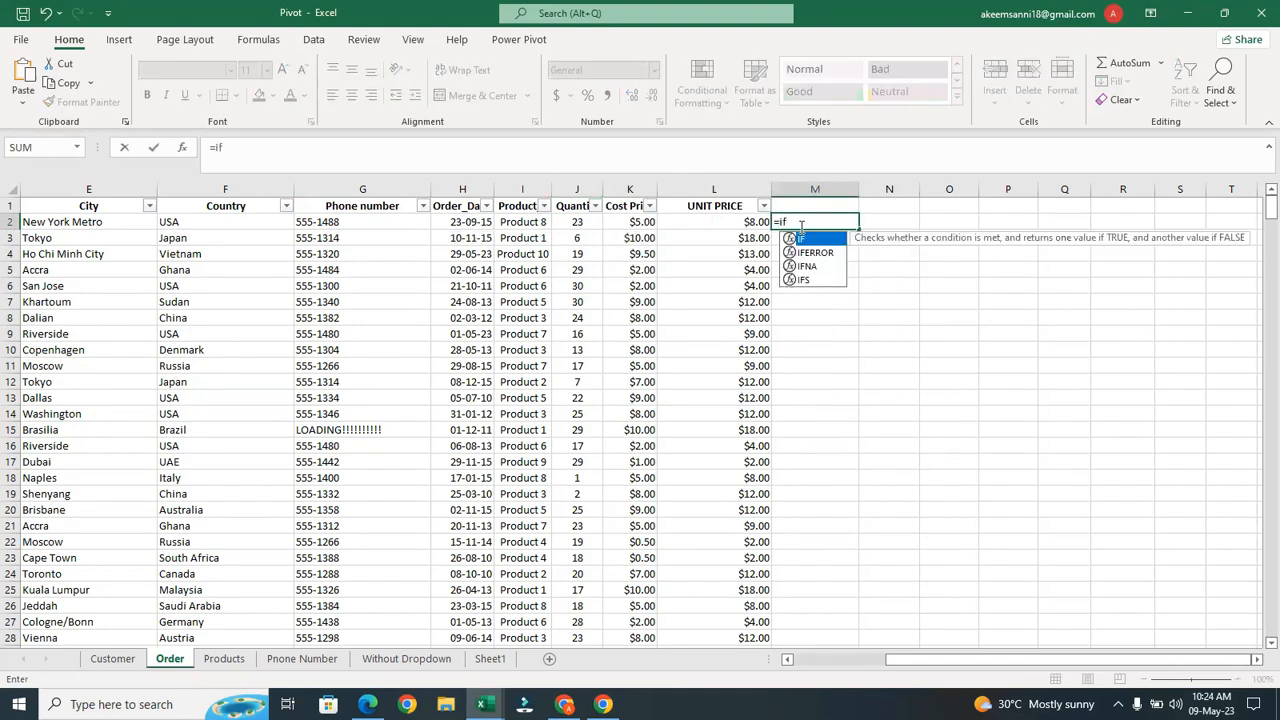
key("Tab")
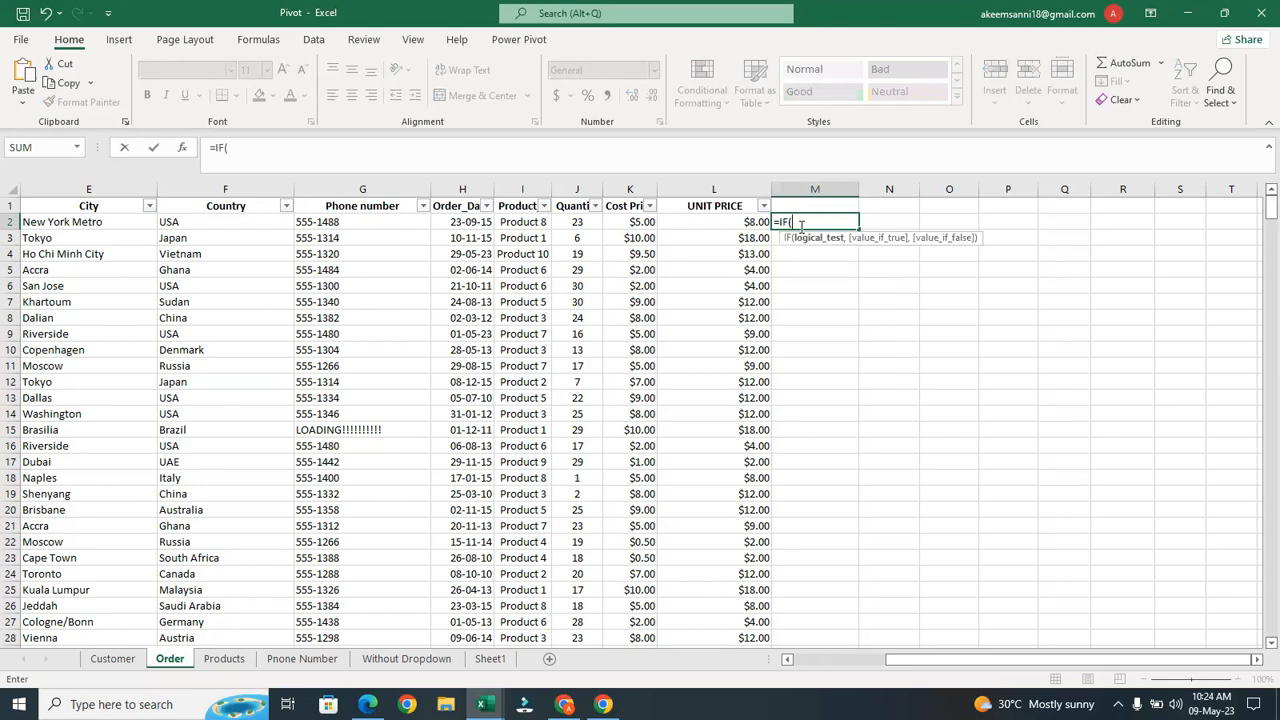
left_click(575, 222)
type(">")
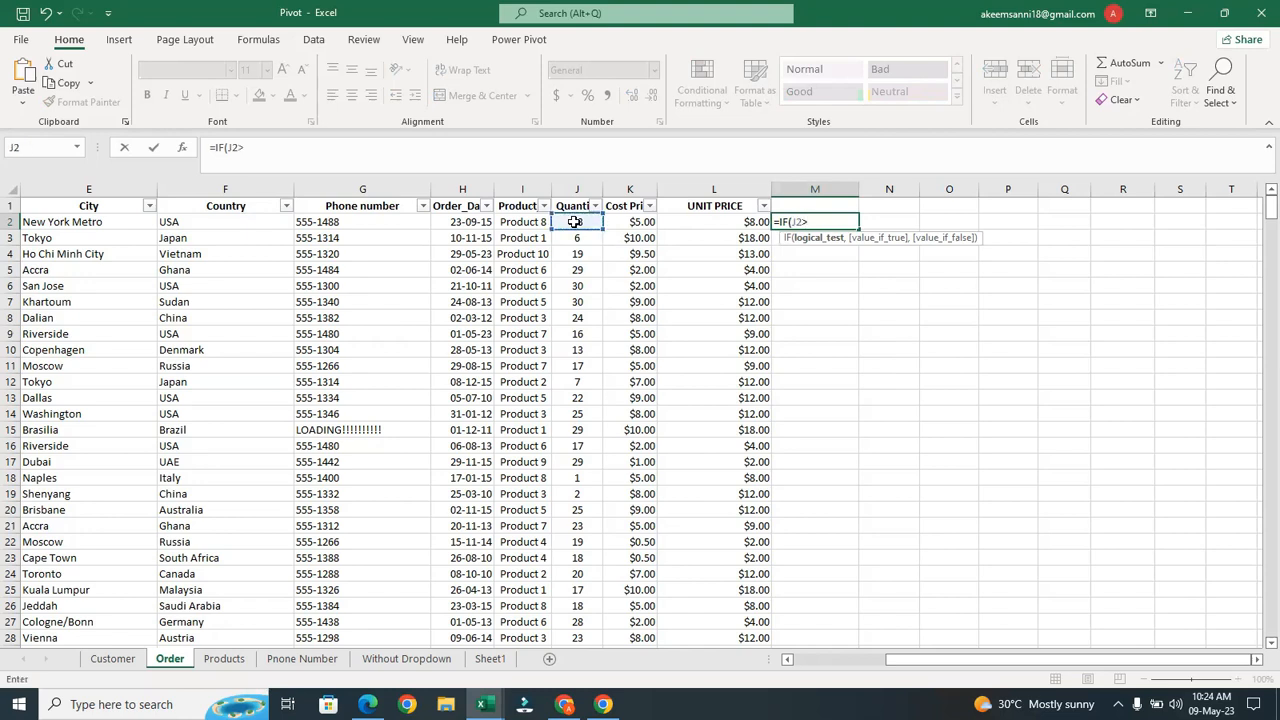
type("=25,")
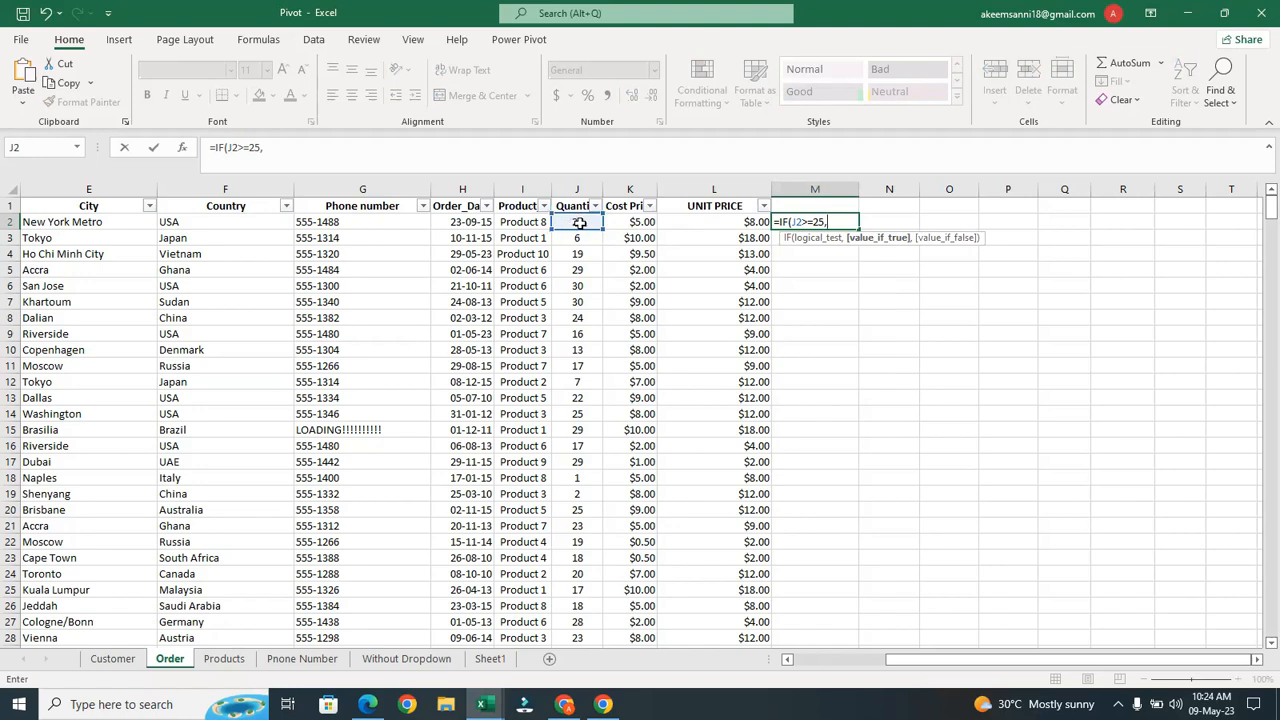
left_click(579, 223)
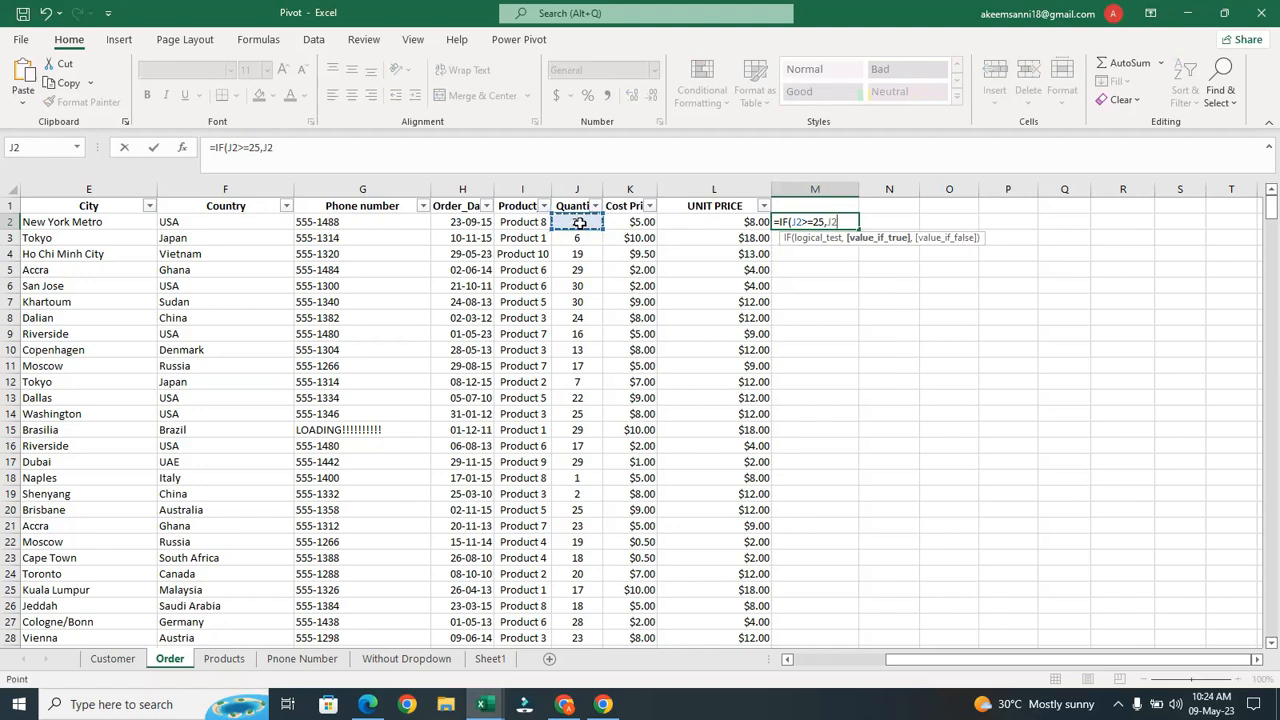
type("+5,")
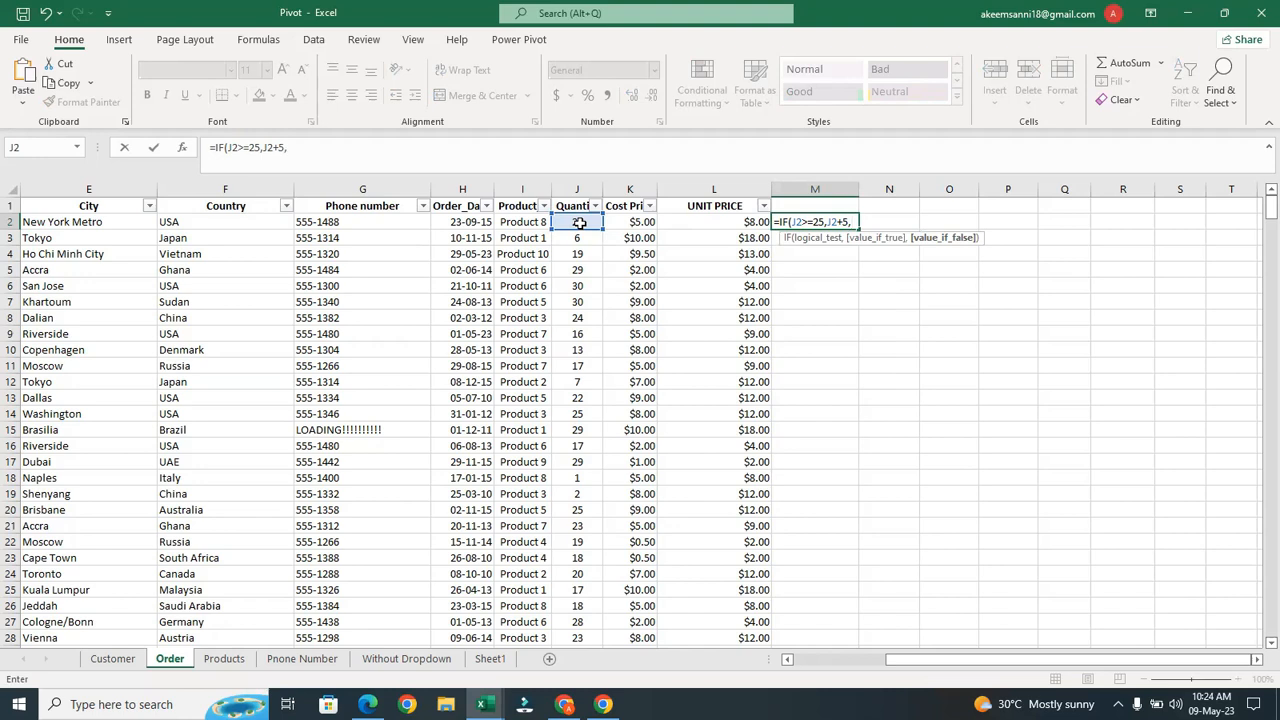
left_click(579, 223)
type("+0")
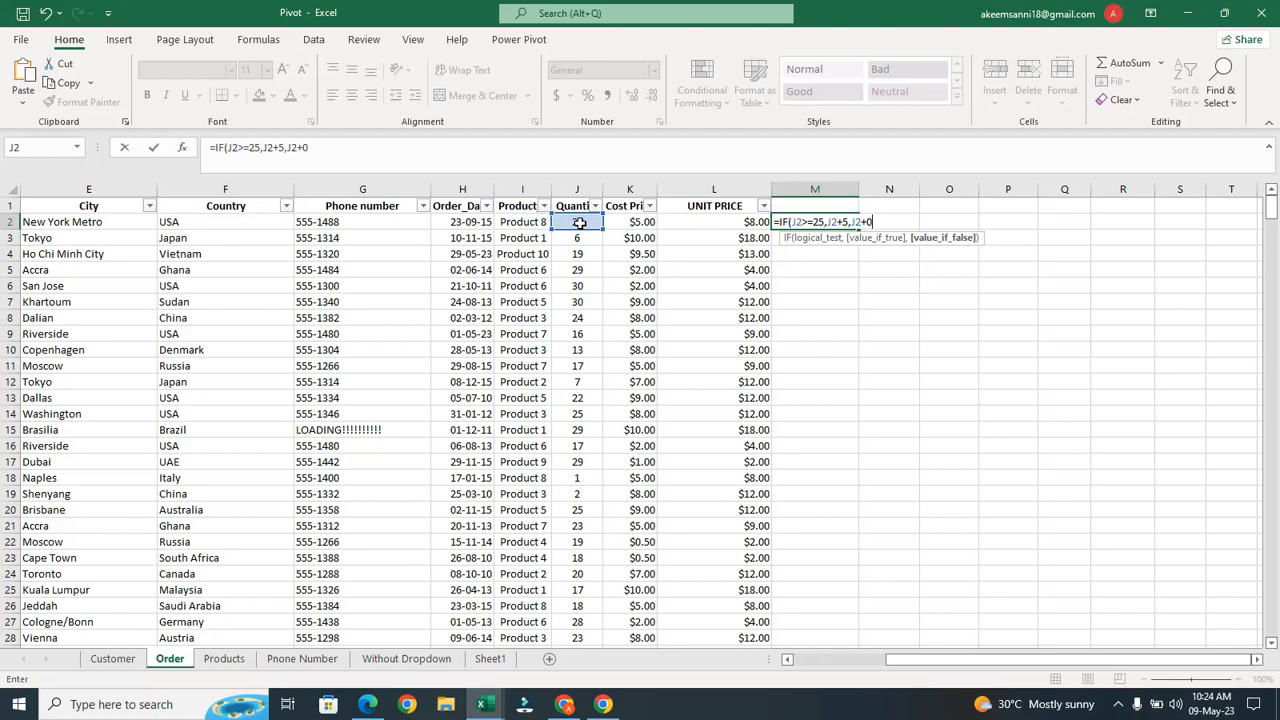
type(")")
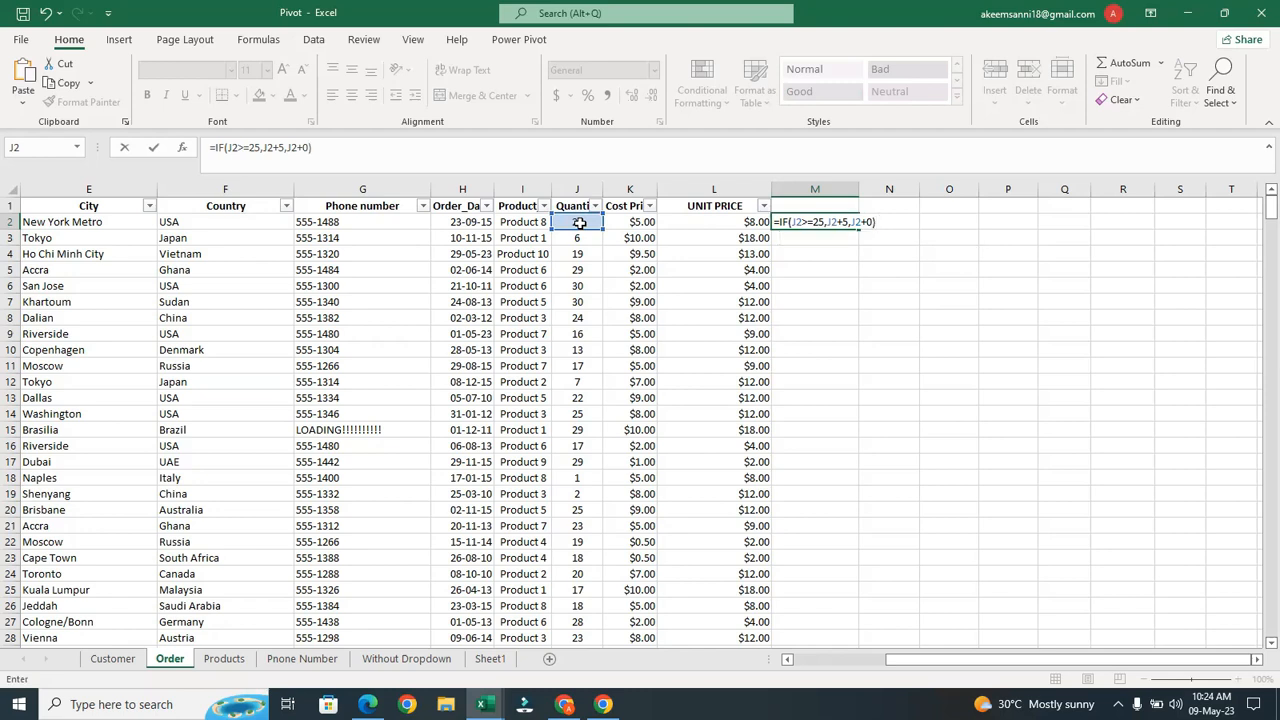
key("Return")
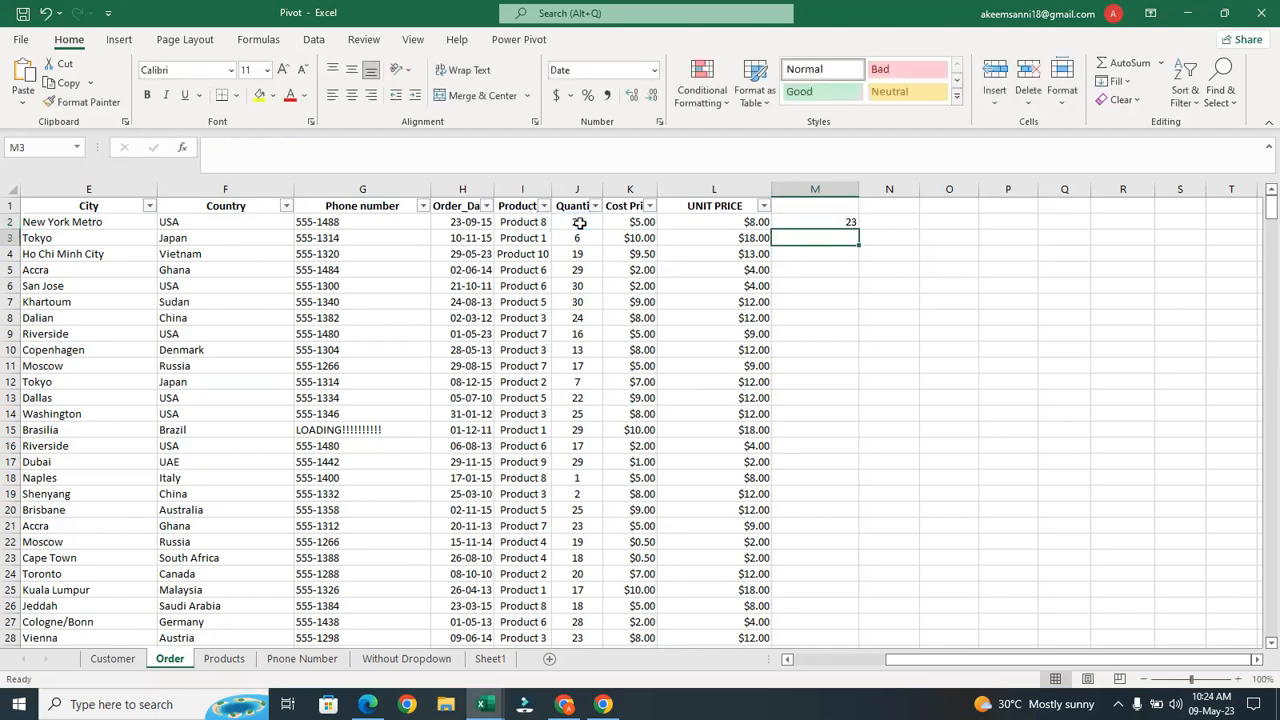
Copy M2's bonus formula down column M, check rows 5 and 6, then switch to Class work (1)
left_click(830, 222)
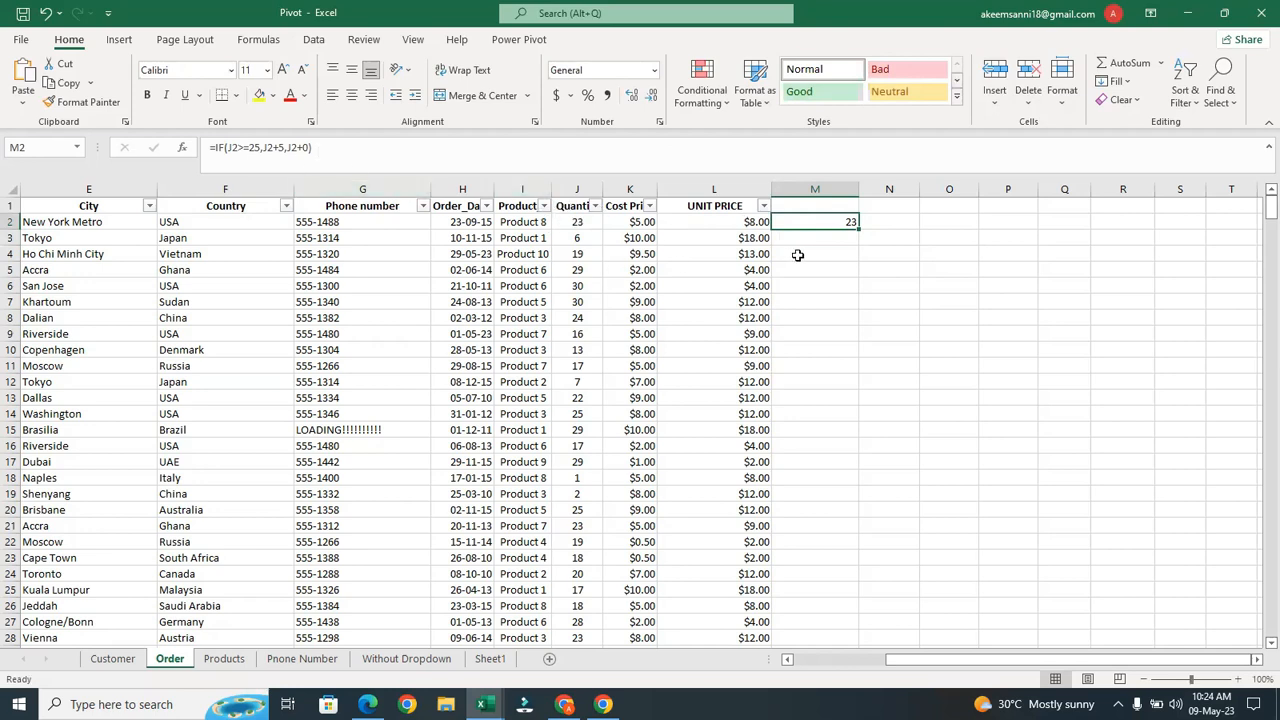
double_click(858, 224)
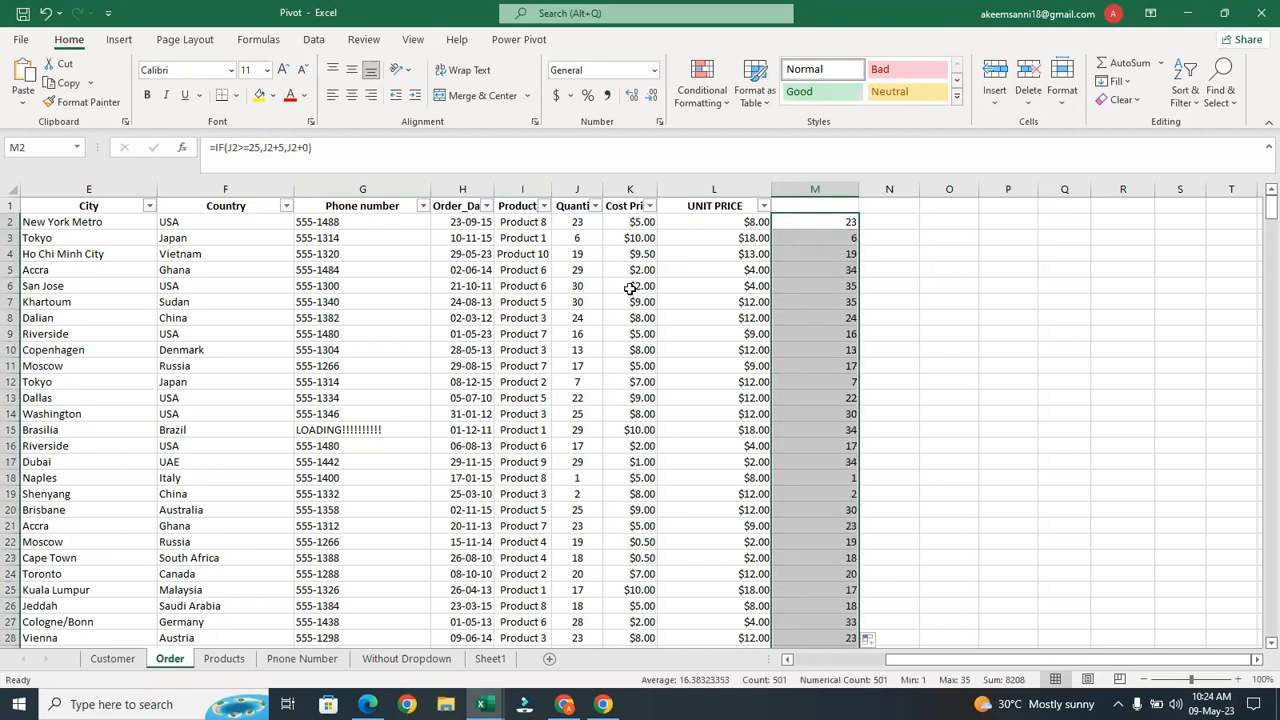
left_click(589, 273)
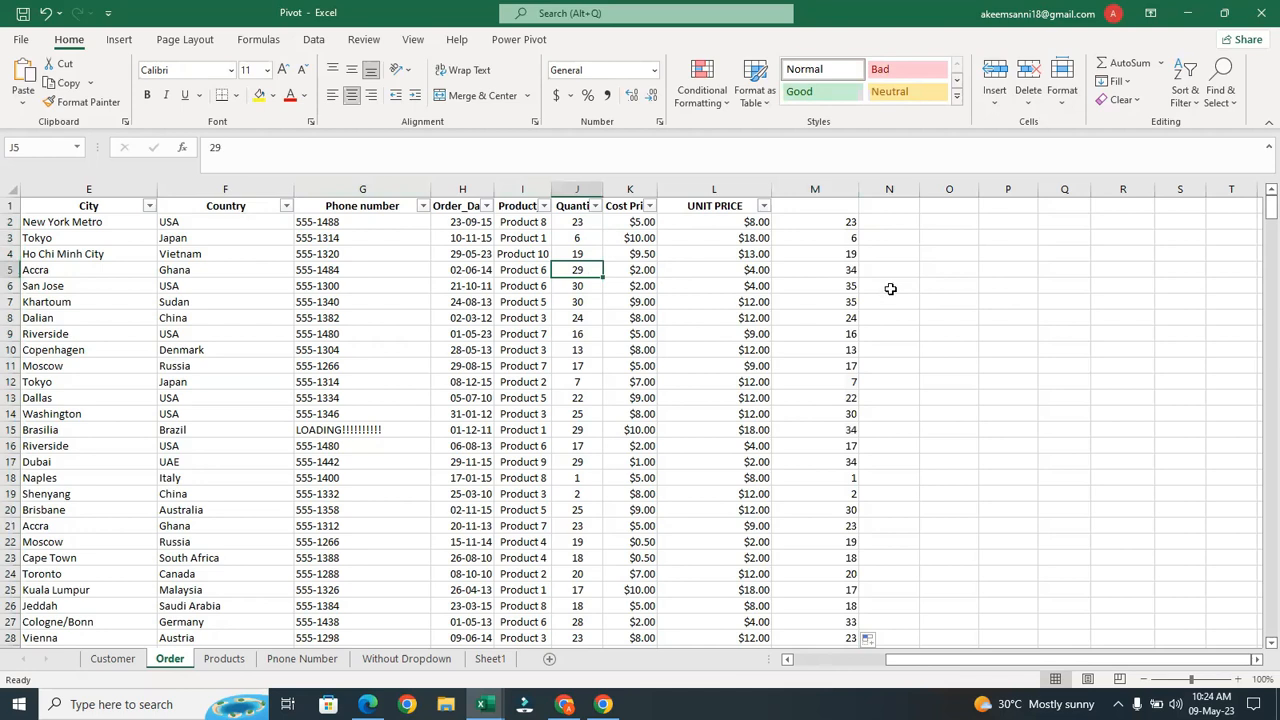
left_click(846, 266)
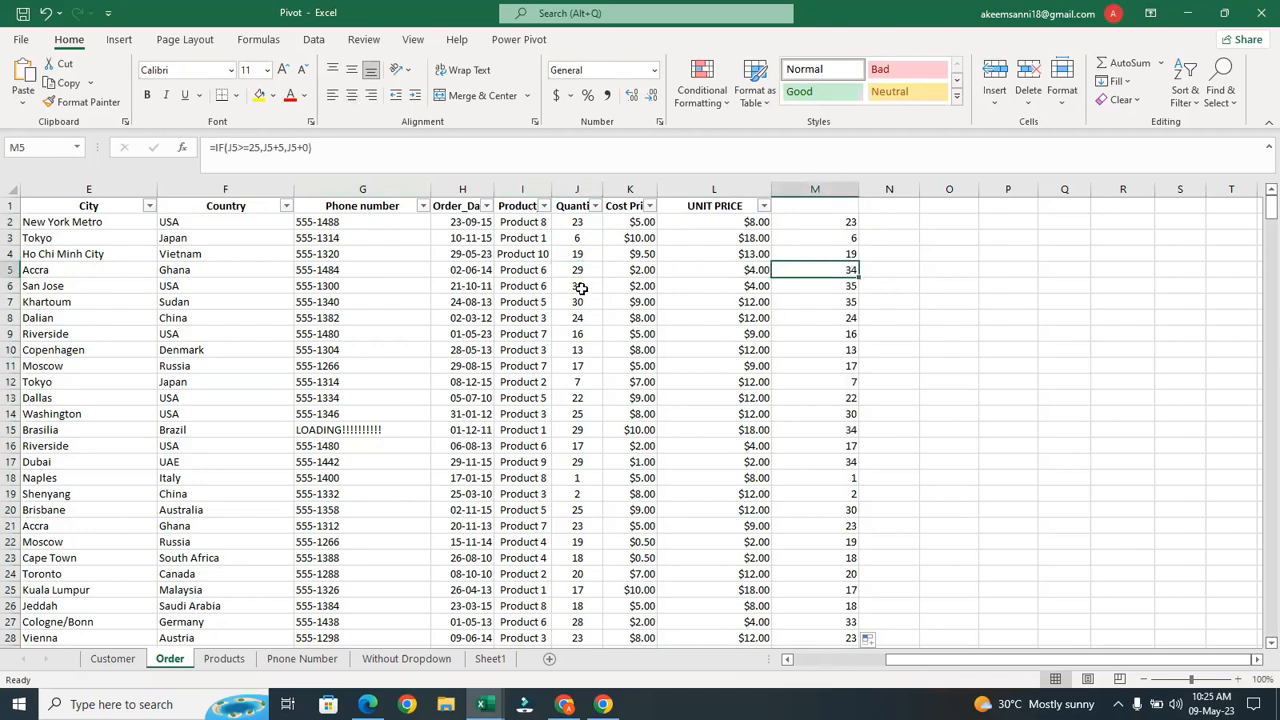
left_click(834, 288)
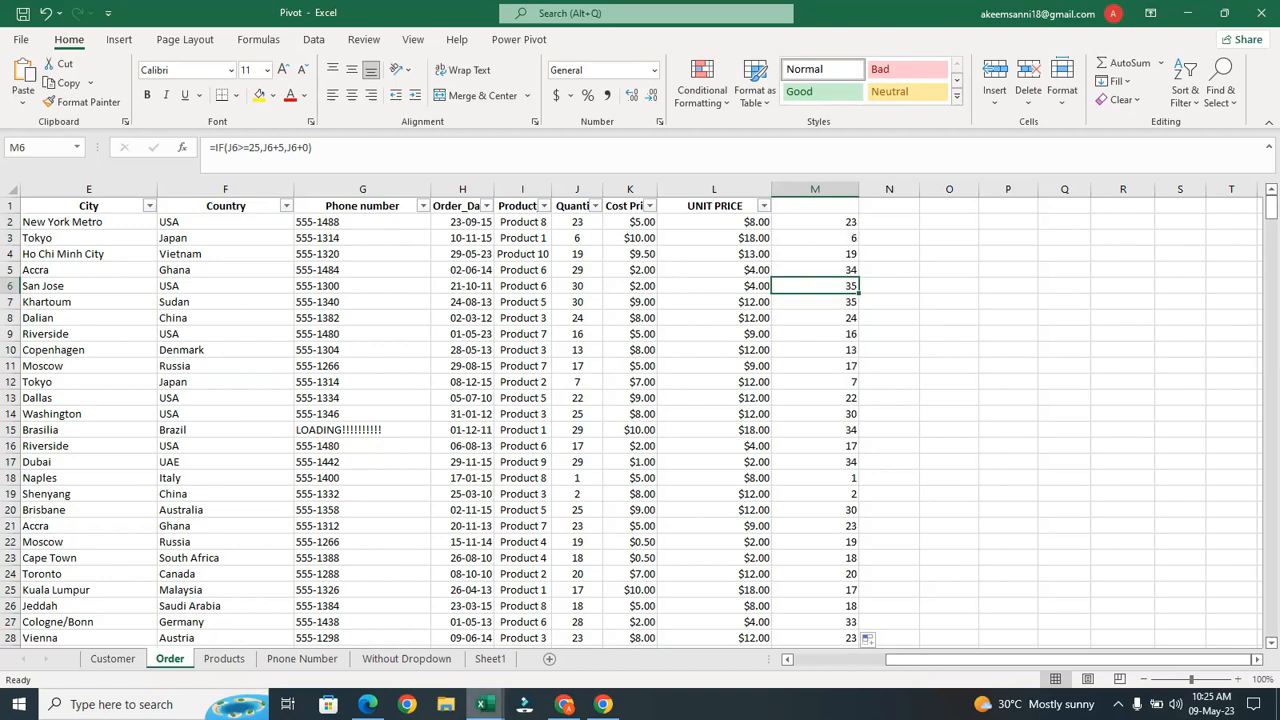
mouse_move(483, 704)
left_click(562, 652)
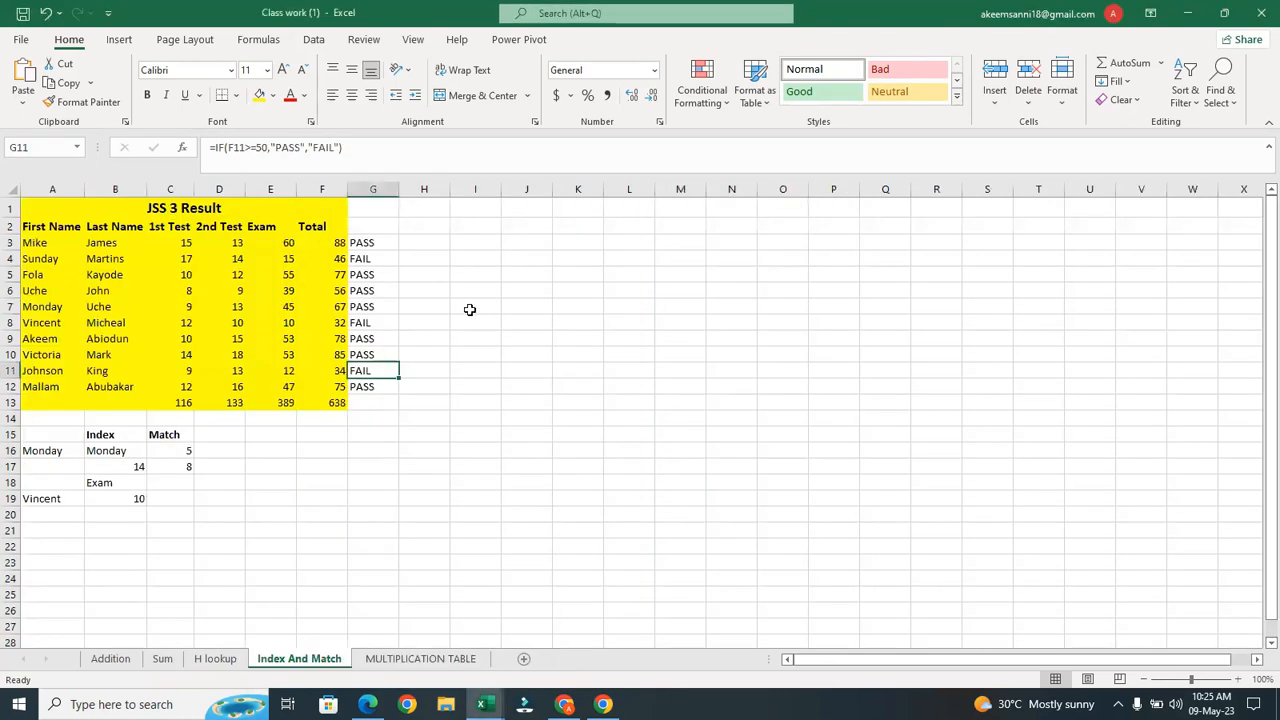
Review the PASS/FAIL formula in G3, then return to the Pivot Order sheet and select N2
left_click(384, 245)
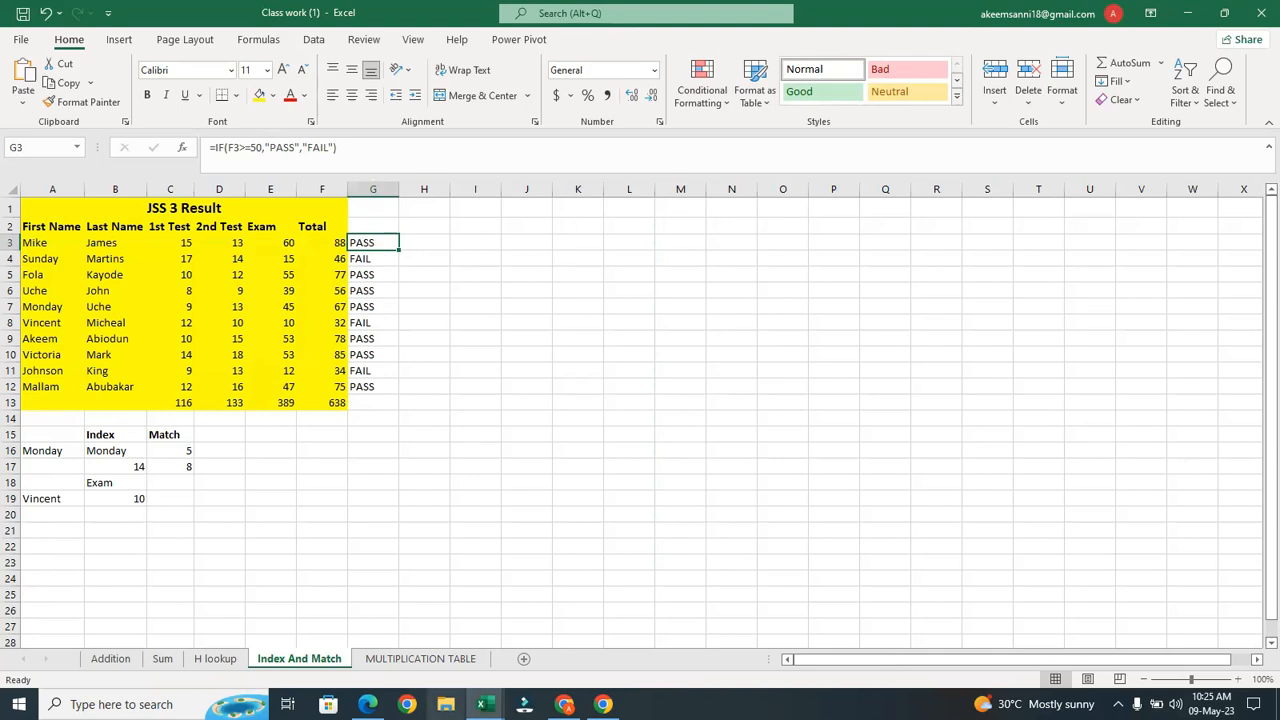
mouse_move(481, 704)
left_click(434, 644)
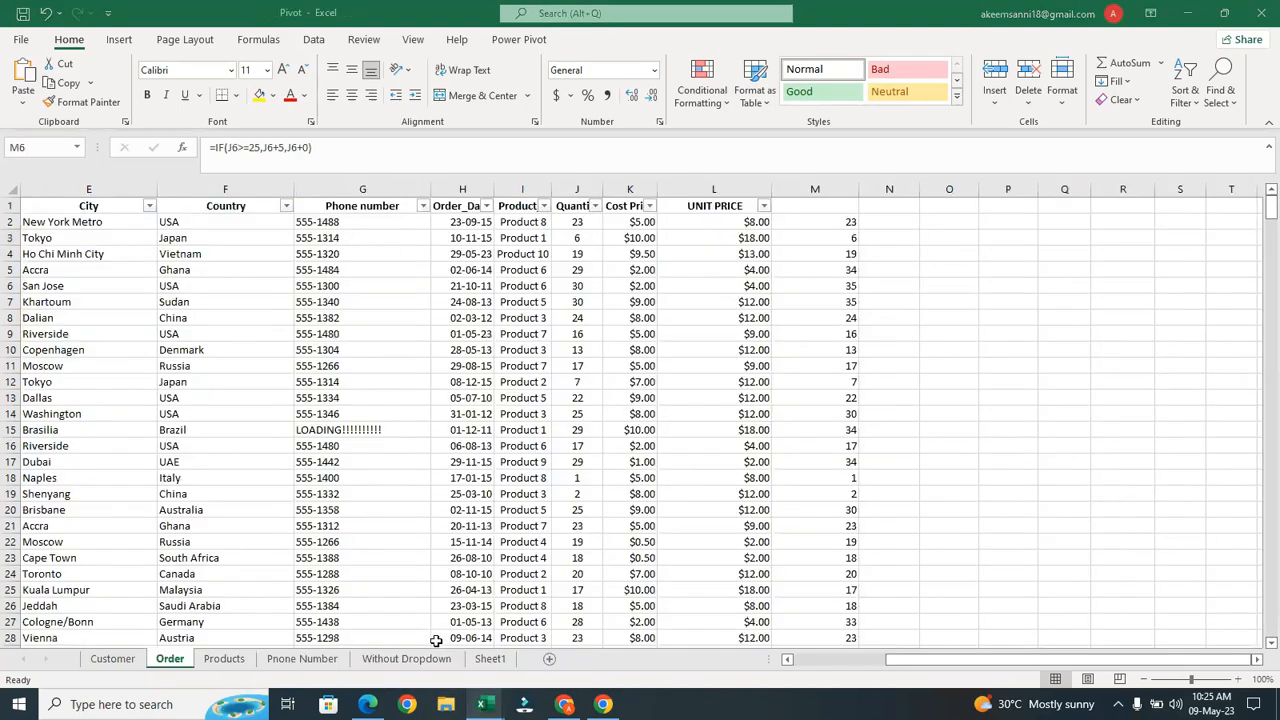
key("Up")
key("Up")
key("Up")
key("Up")
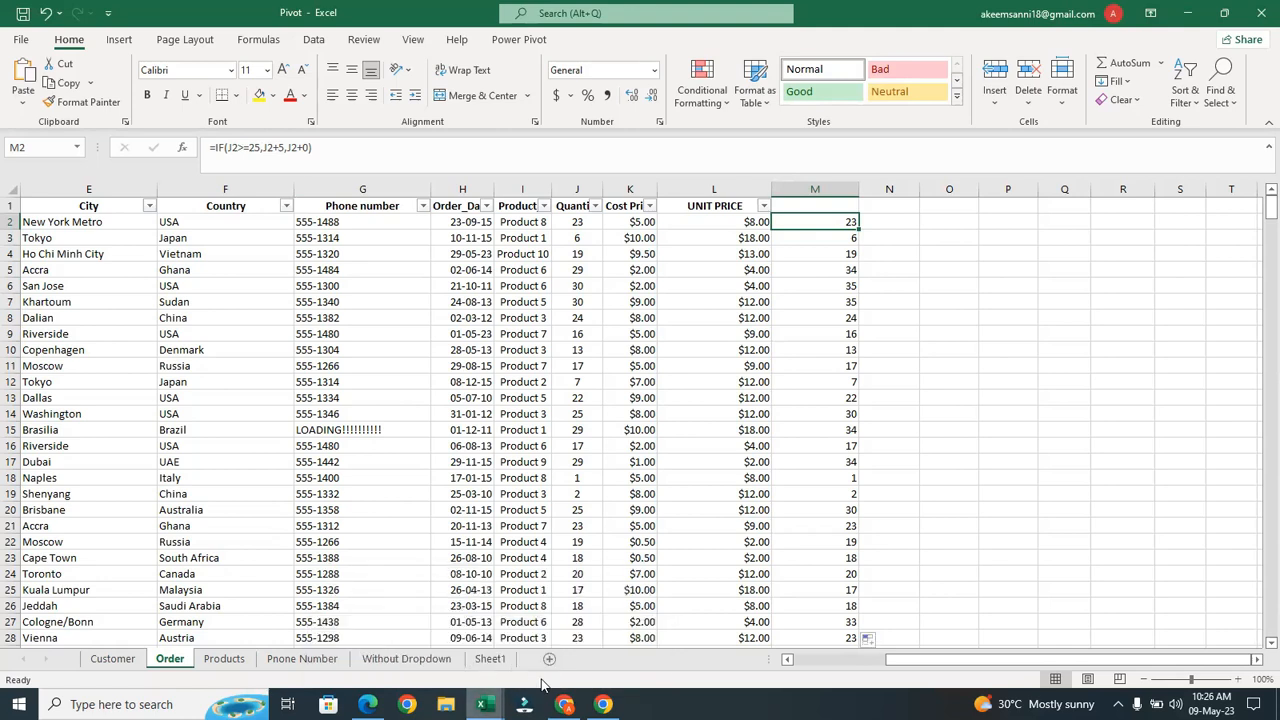
mouse_move(482, 700)
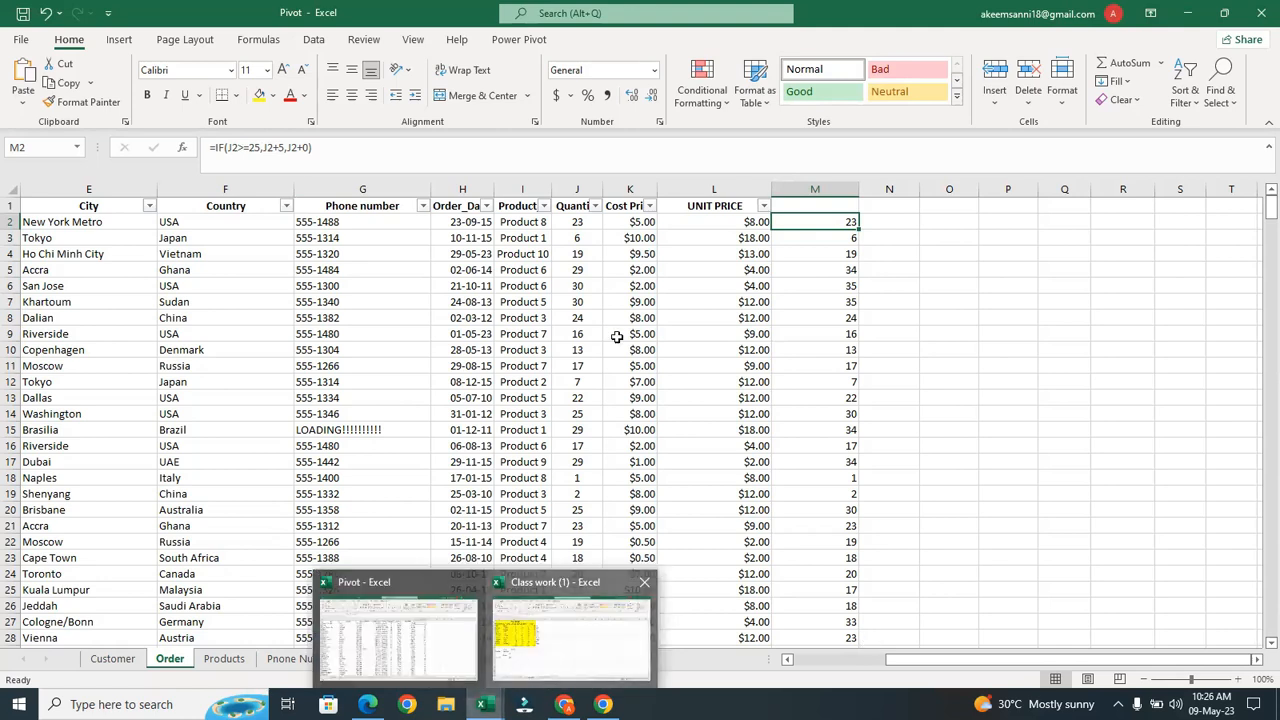
left_click(519, 665)
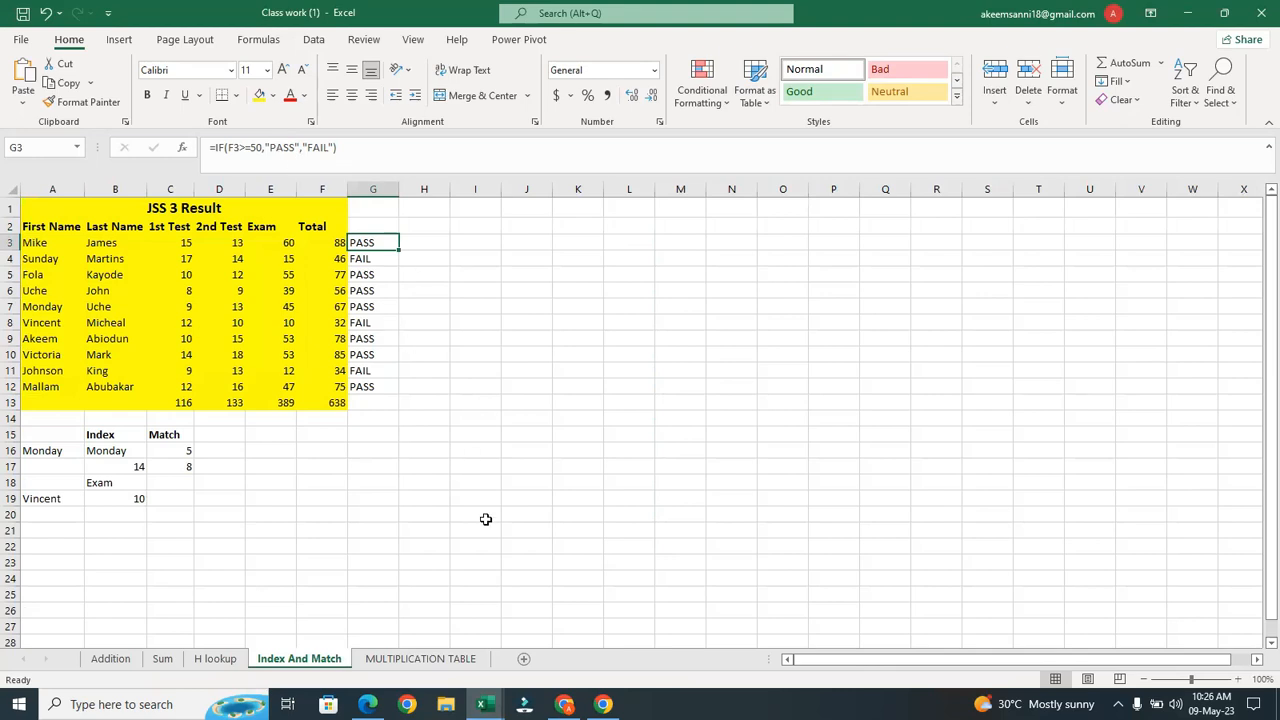
mouse_move(483, 704)
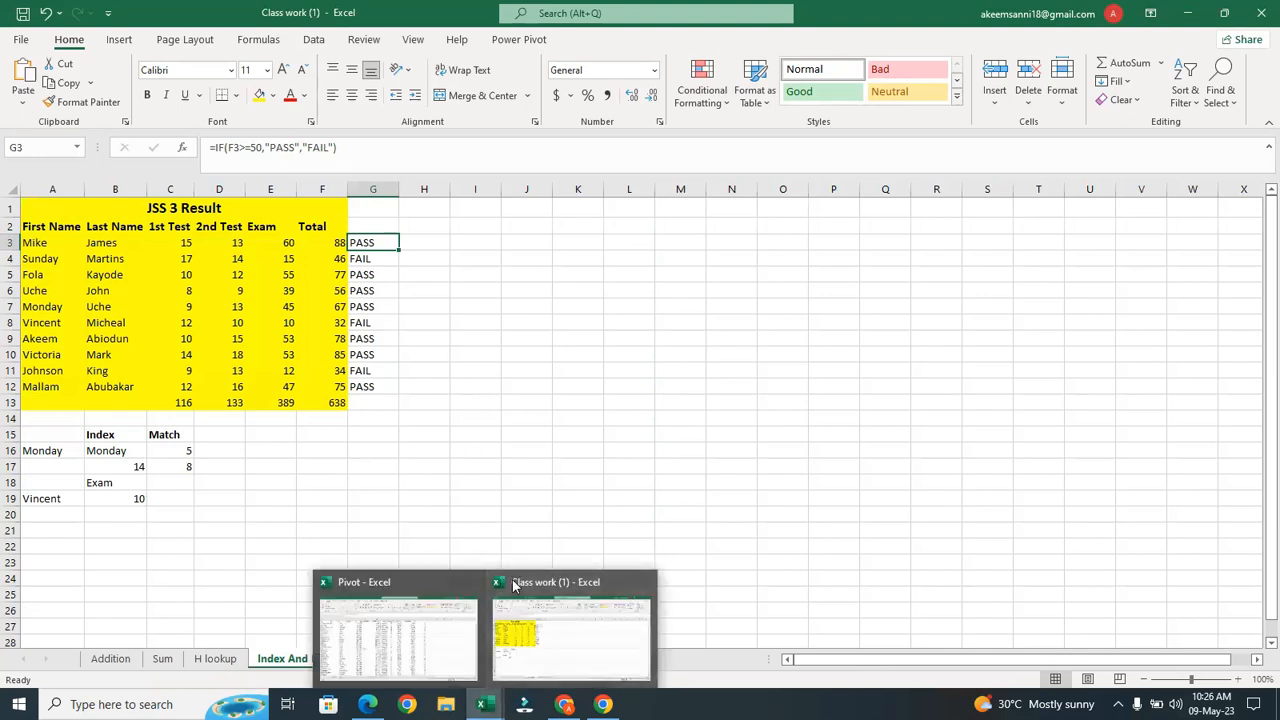
left_click(421, 612)
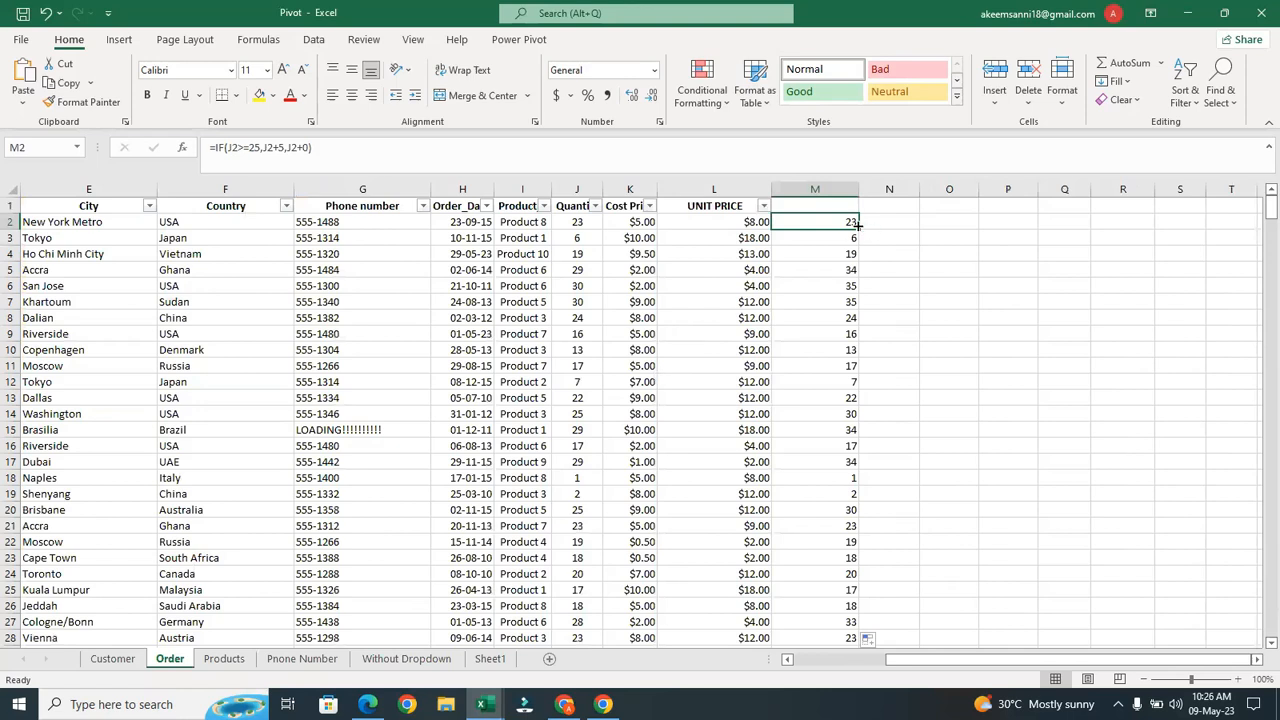
left_click(877, 223)
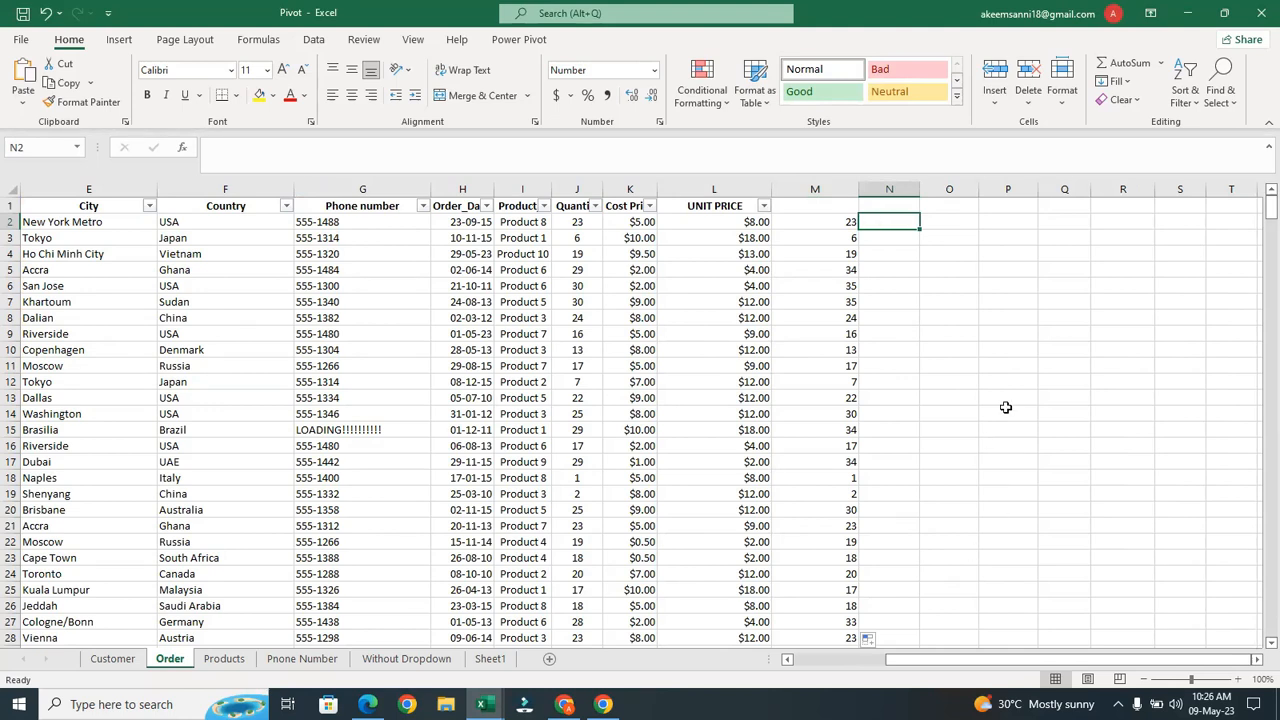
Start an IFS formula in N2 testing J:J>=25 with the label SHOES
type("=i")
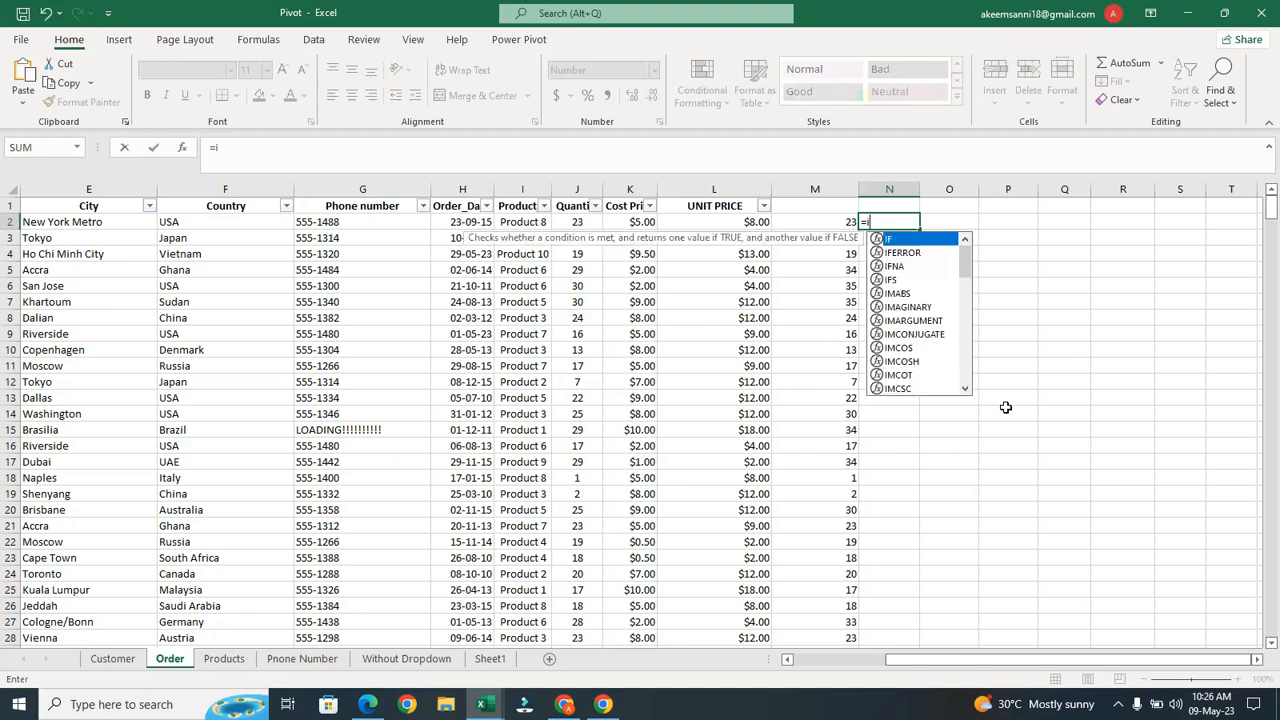
type("fs")
key("Tab")
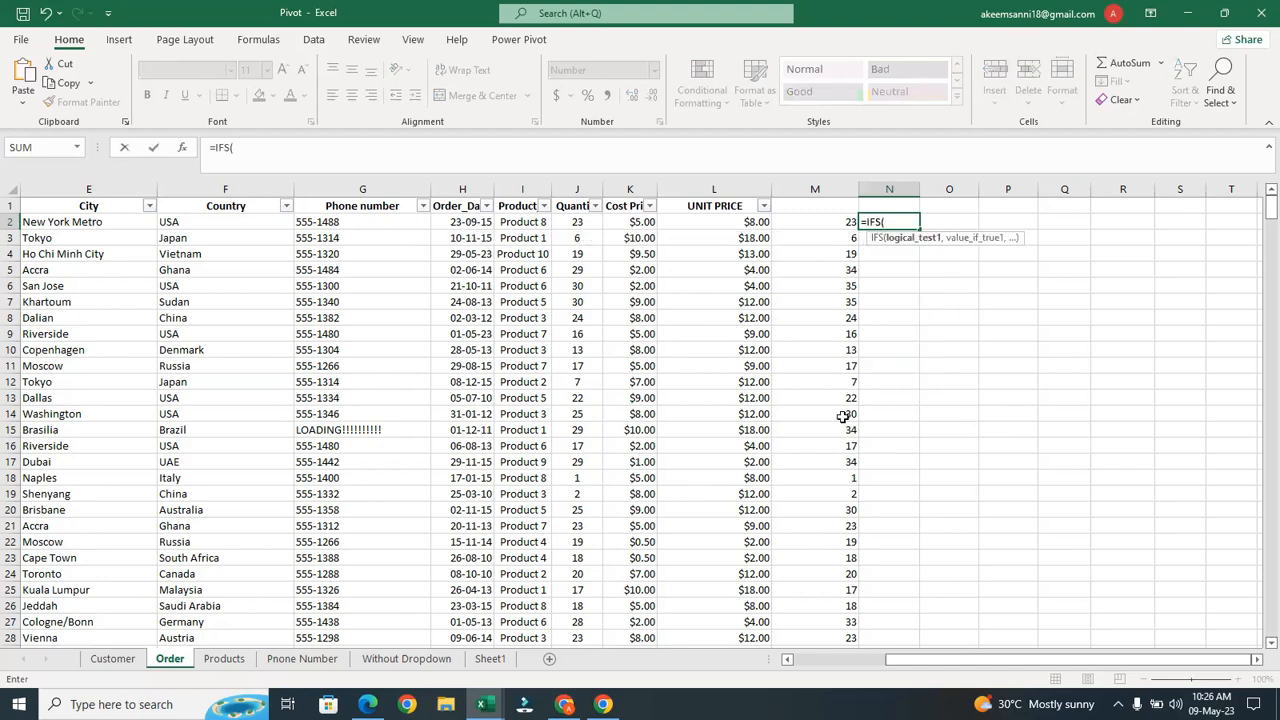
left_click(578, 189)
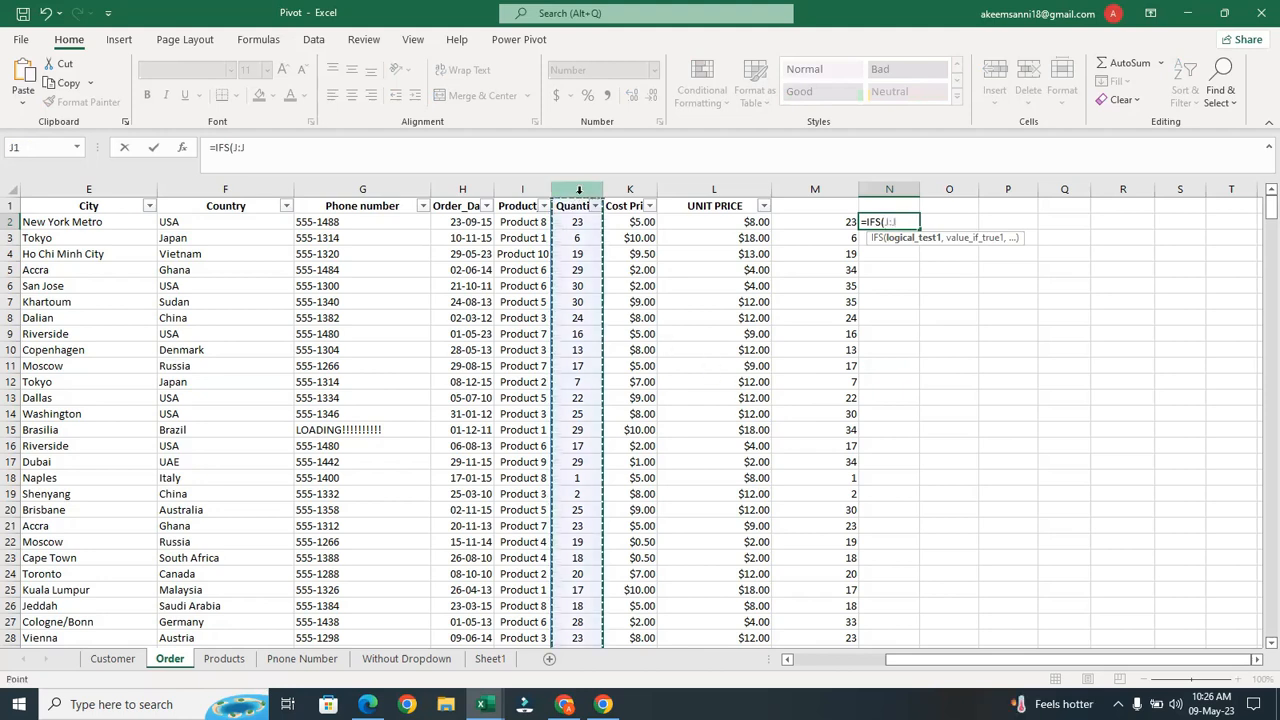
type(",")
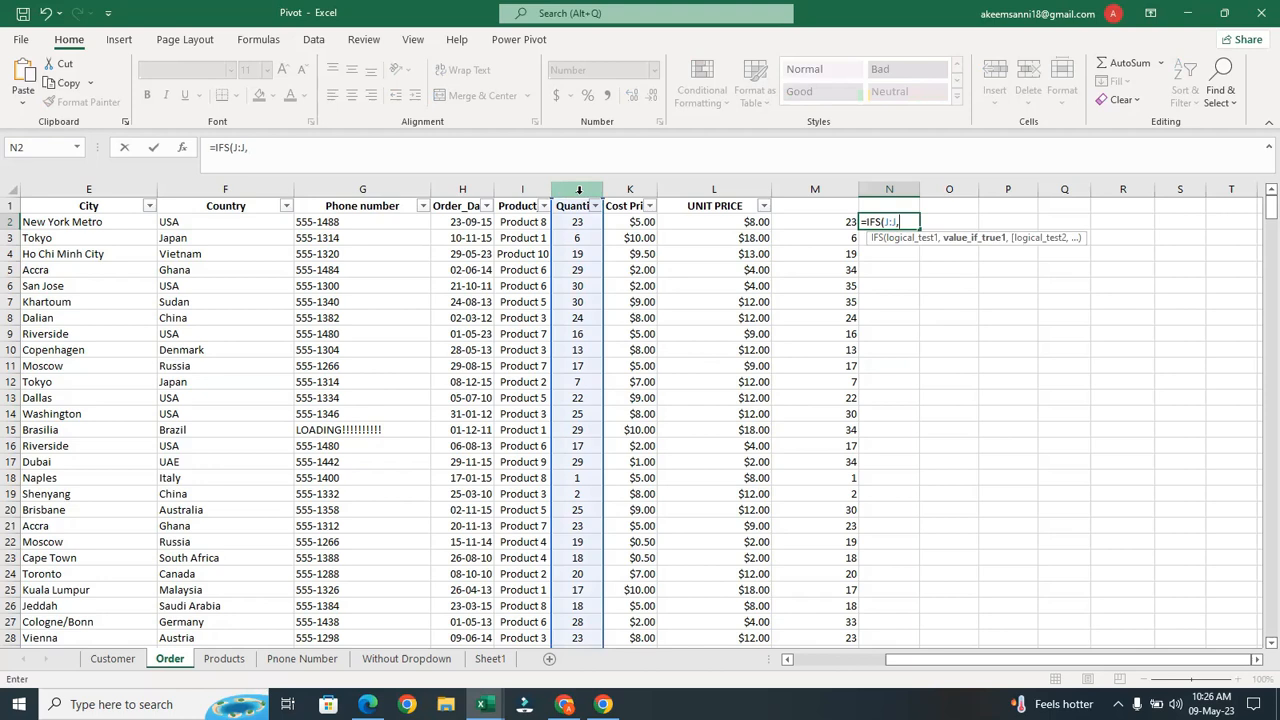
key("BackSpace")
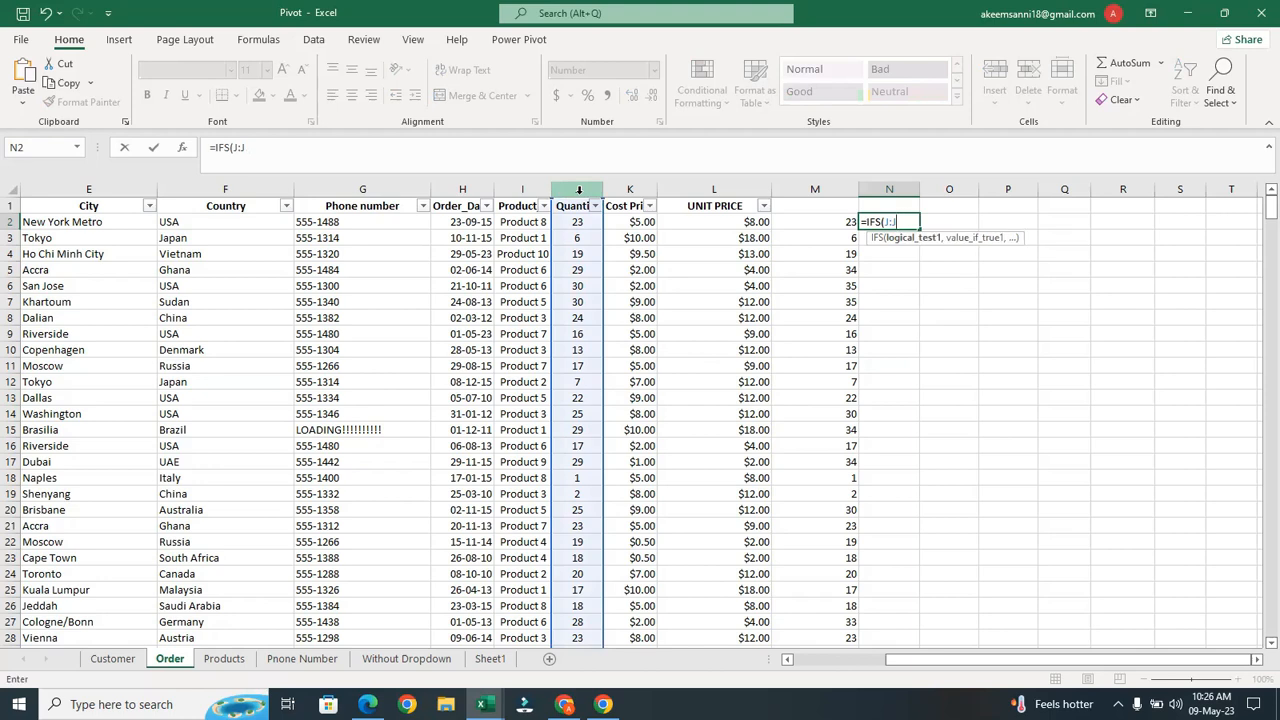
type(">=25,")
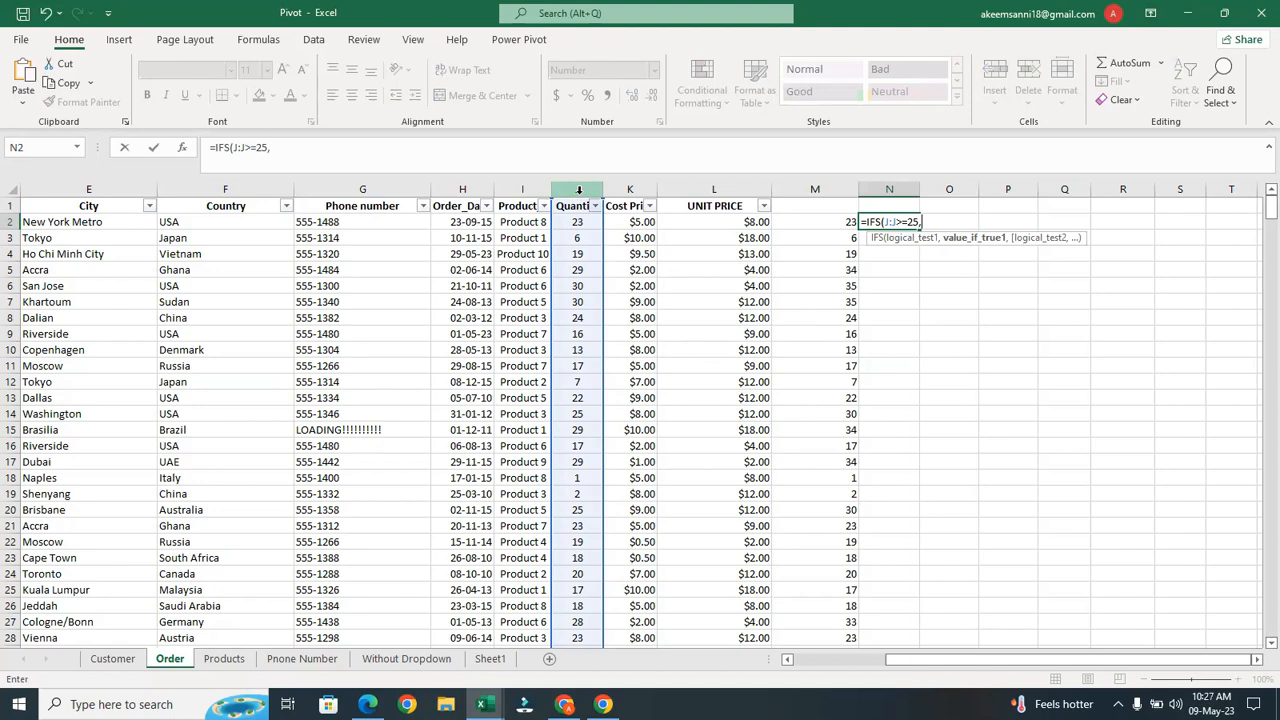
type("S")
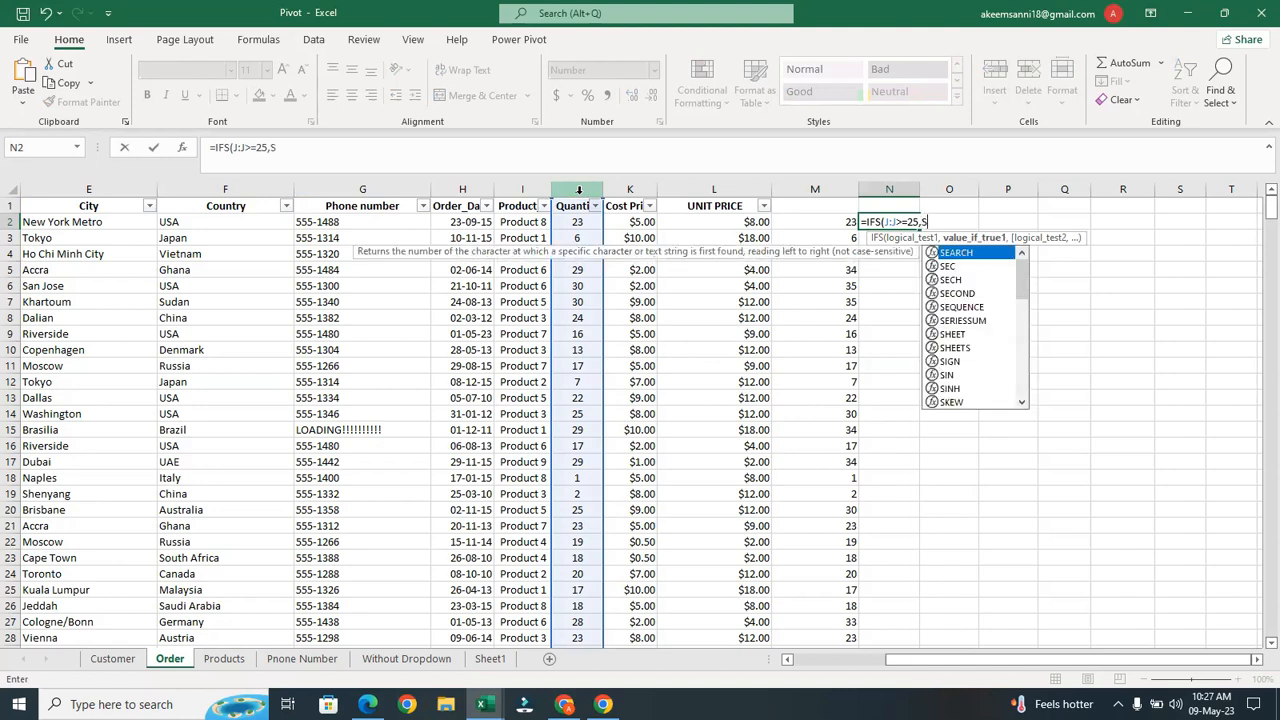
key("Caps_Lock")
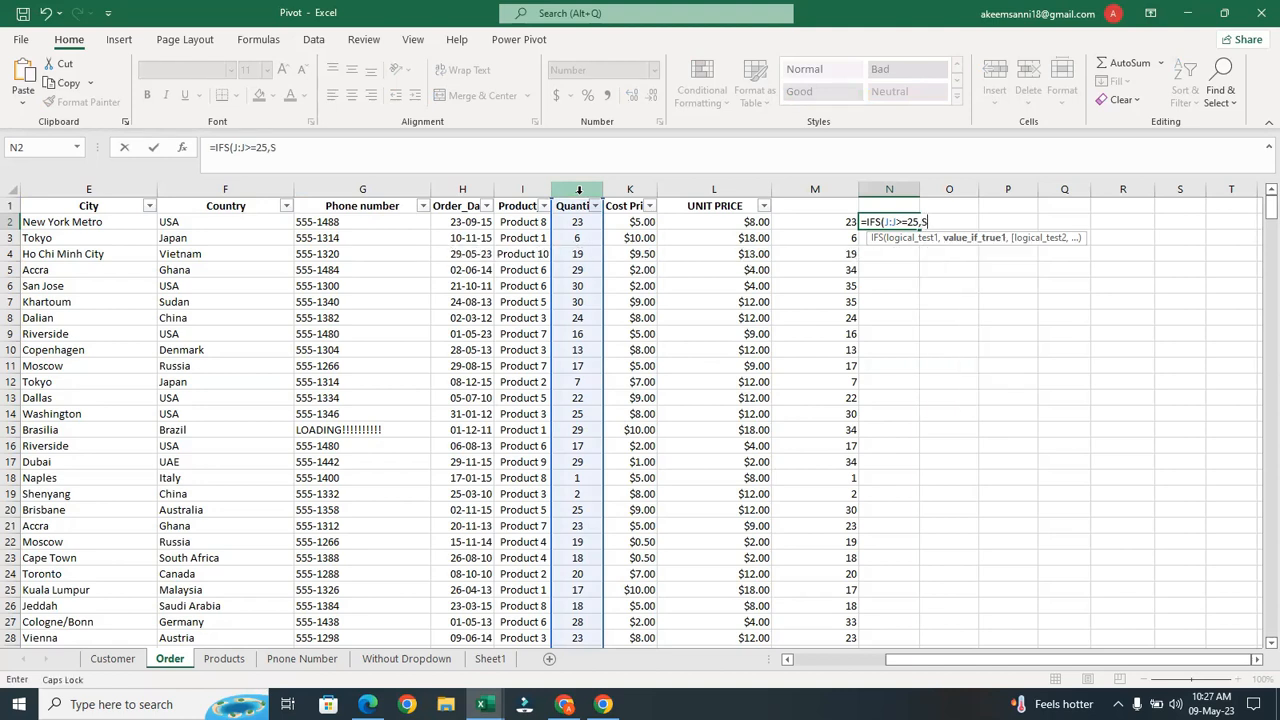
type("HOES,")
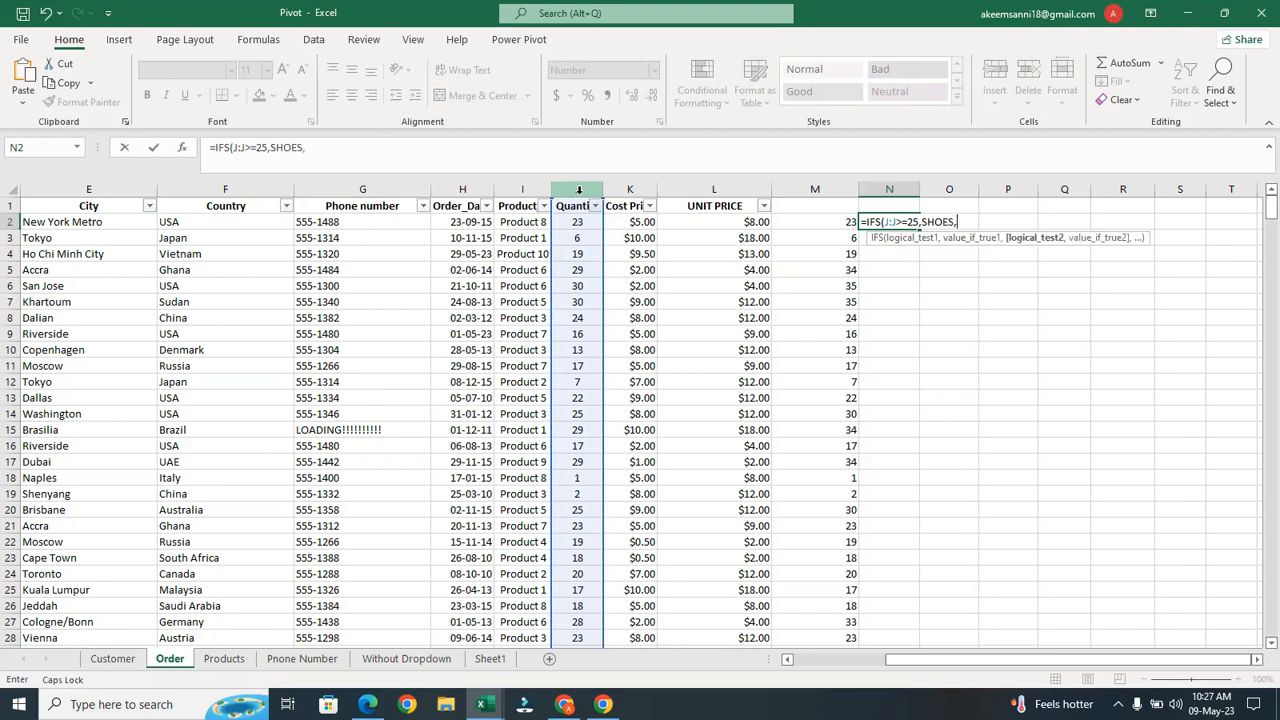
type(",")
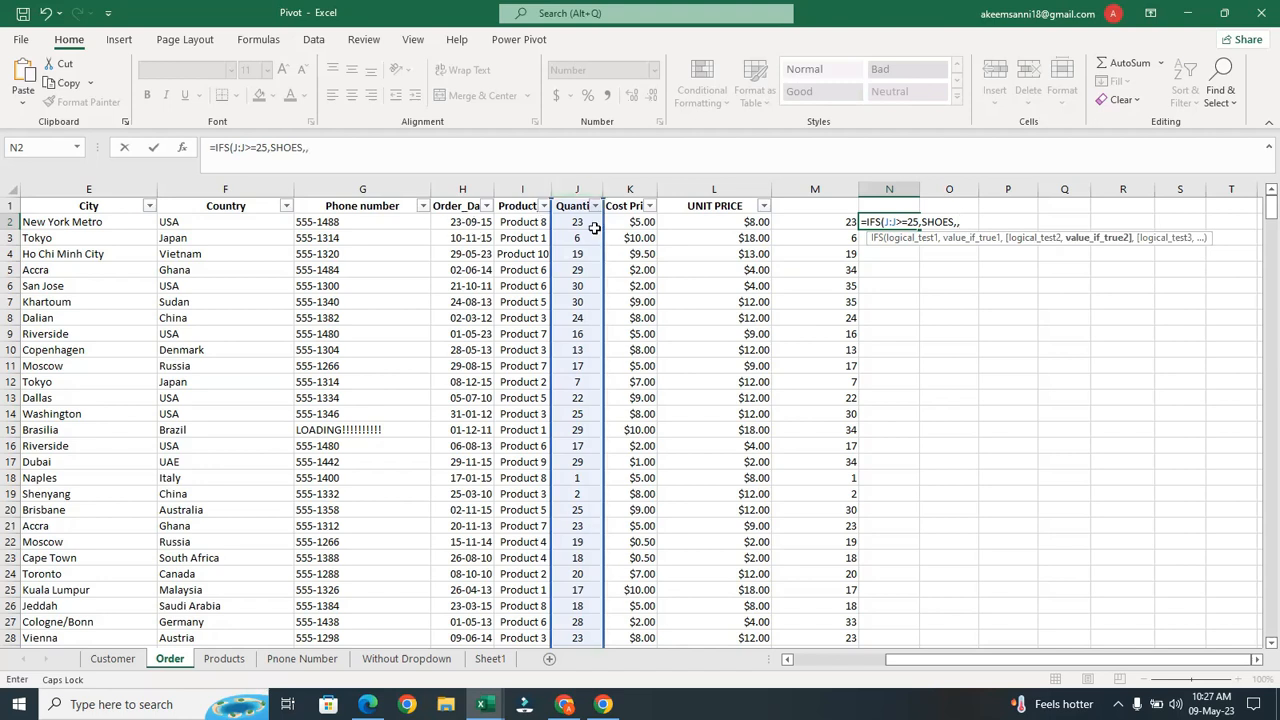
Add a J2>=20 test and put quotation marks around SHOES
left_click(582, 222)
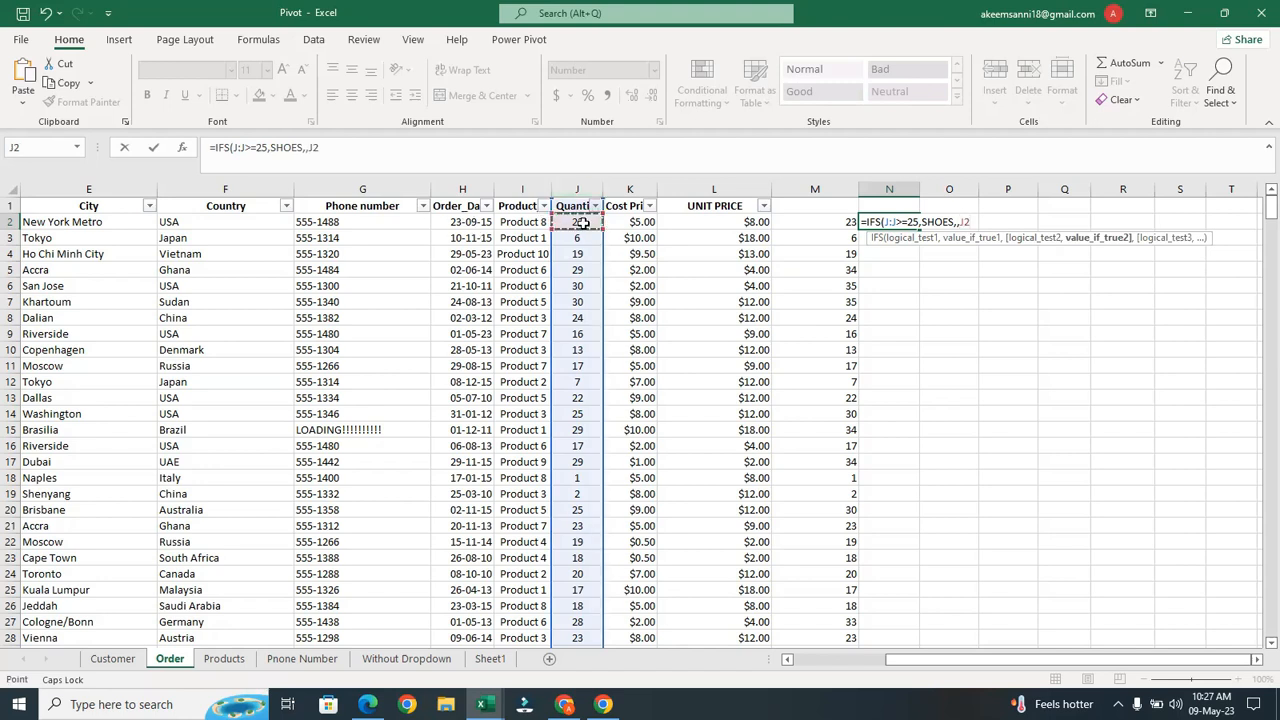
left_click(960, 222)
key("BackSpace")
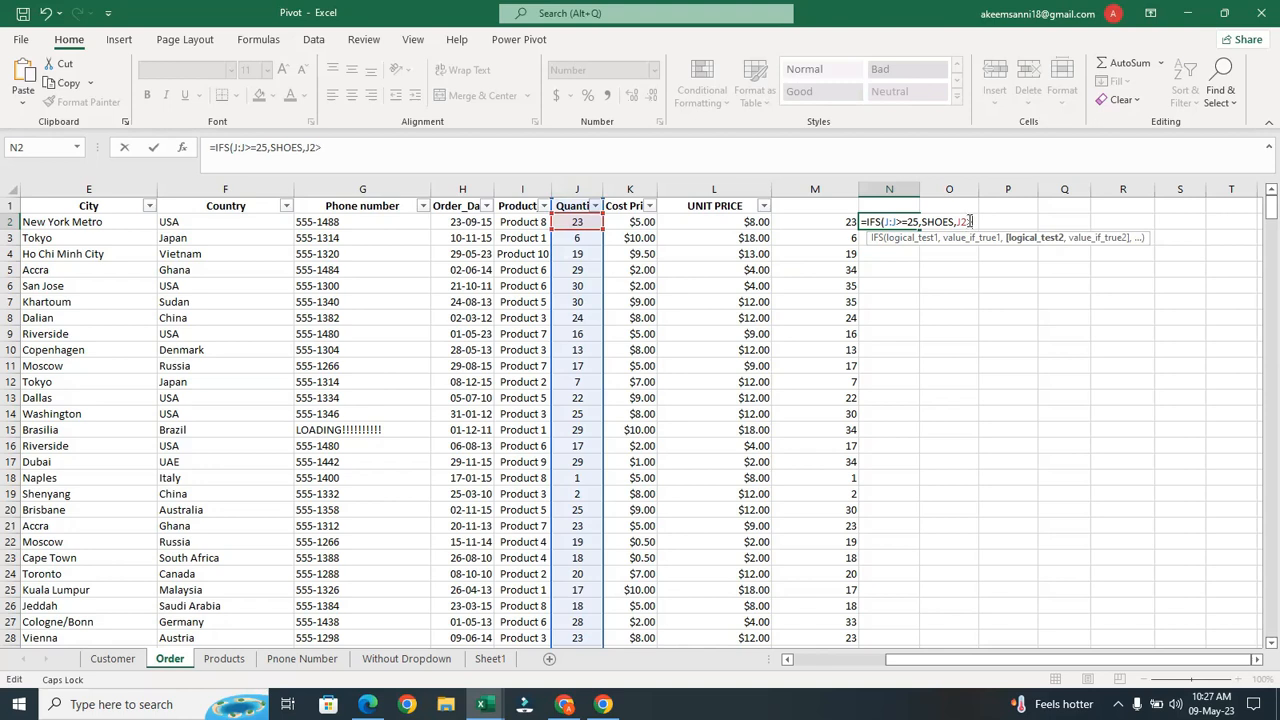
type("=20,")
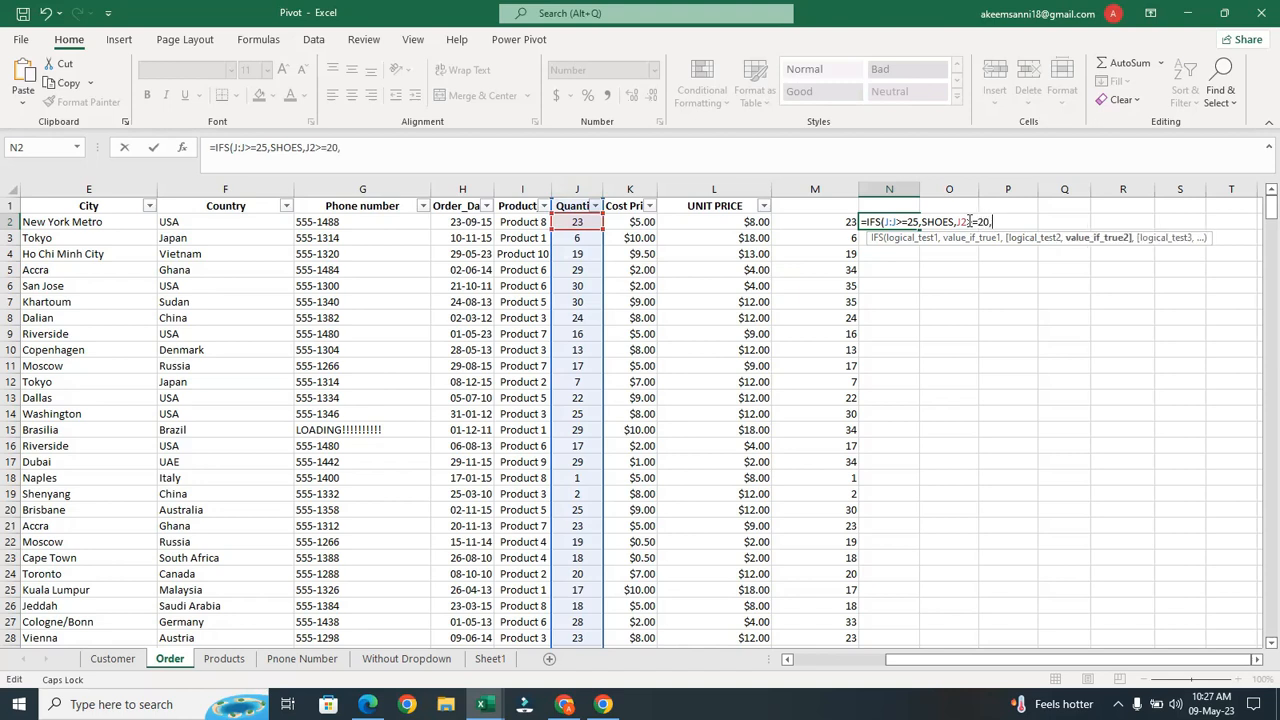
left_click(955, 221)
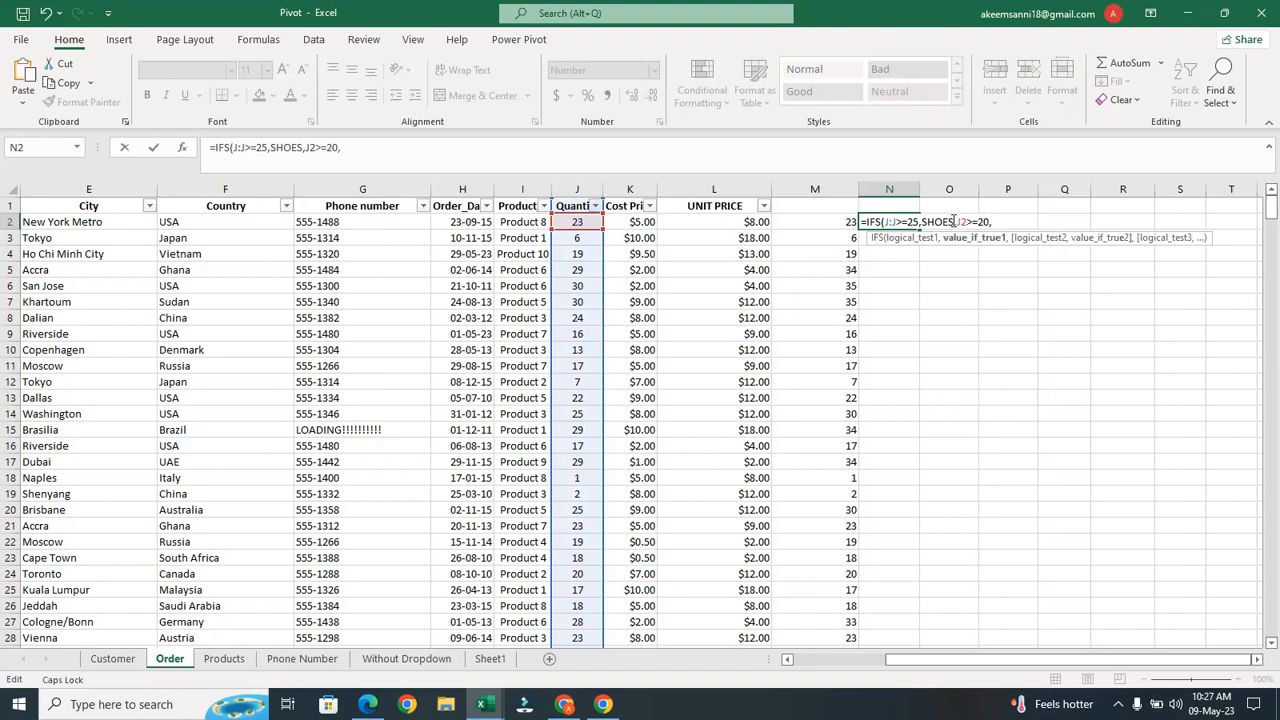
type("\"")
left_click(922, 221)
type("\"")
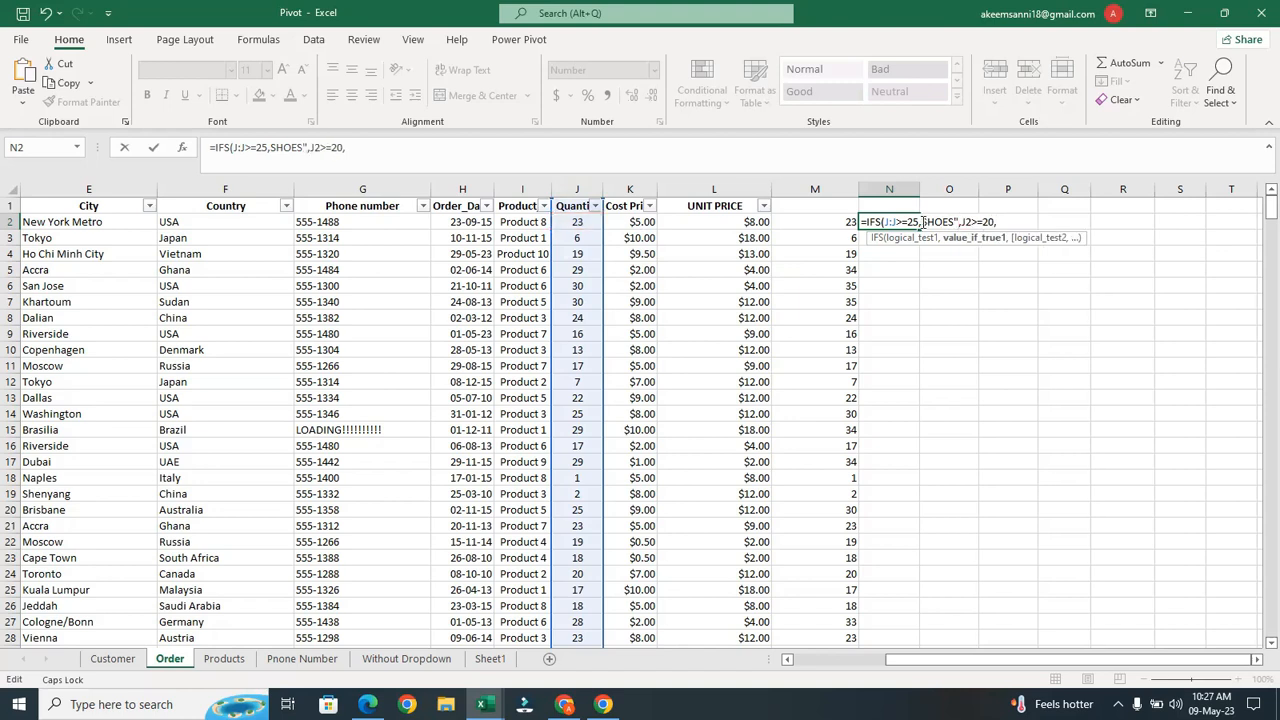
type("\"")
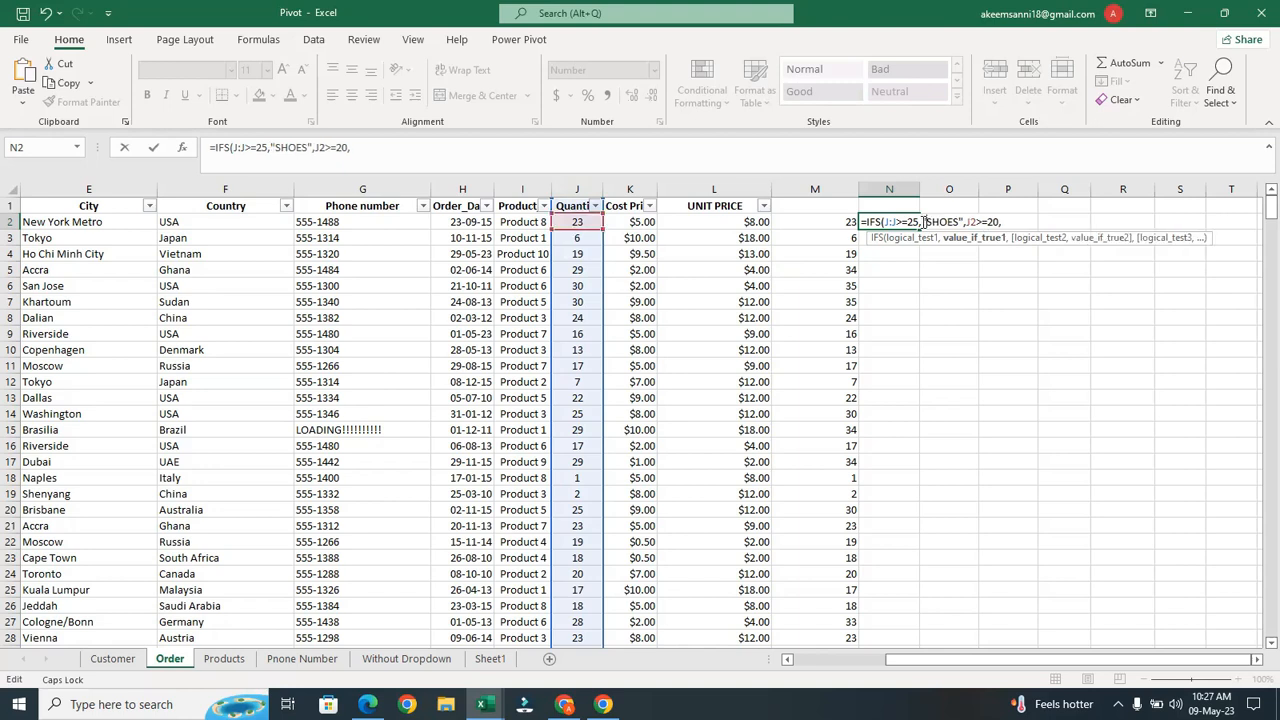
Add the "BAG" label for the J2>=20 test, fixing its lowercase b
left_click(1011, 222)
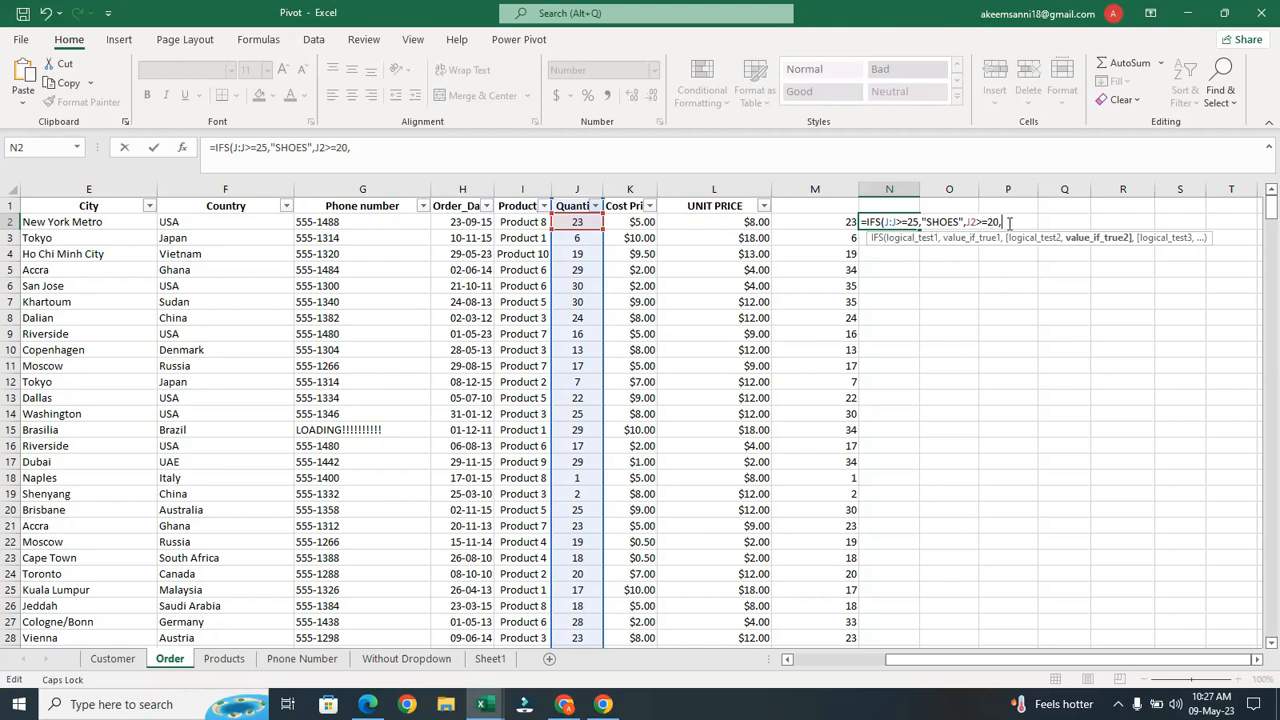
type("\"bAG")
left_click(1015, 221)
key("BackSpace")
type("BAG\",")
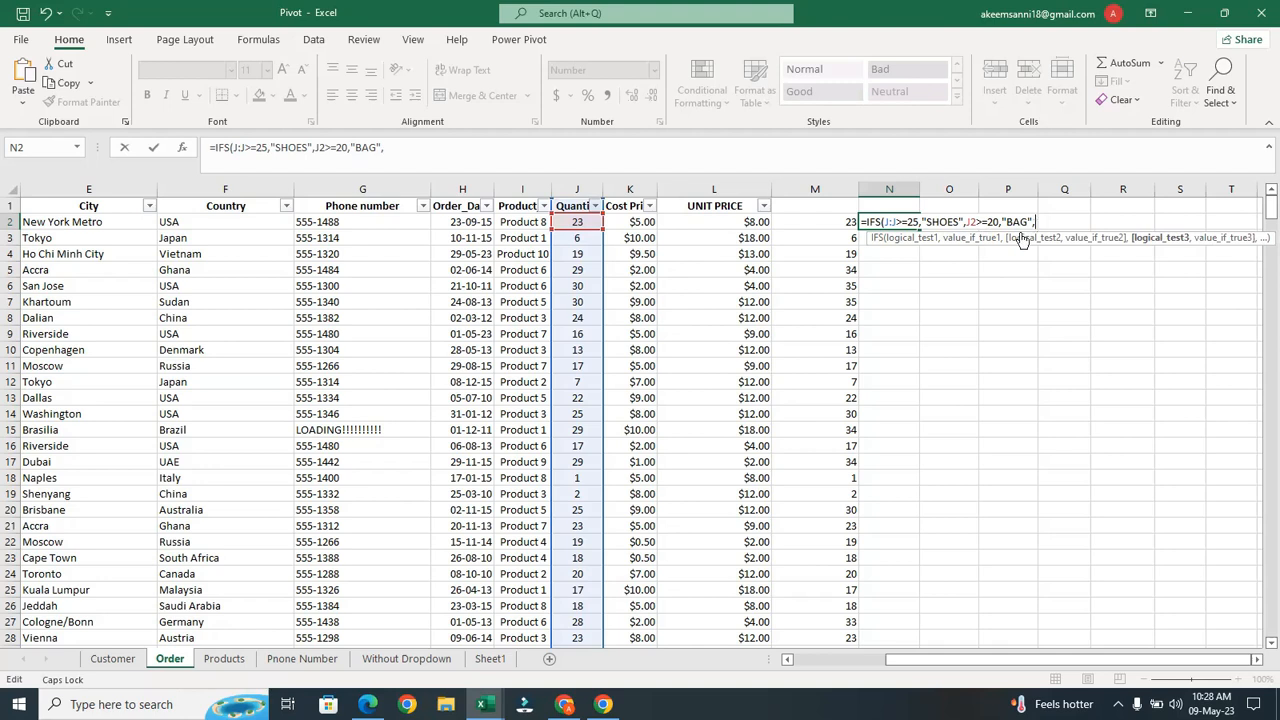
Add J2>=15 returning "KEYHOLDER", close the IFS formula, and enter it in N2
left_click(576, 222)
type(">=")
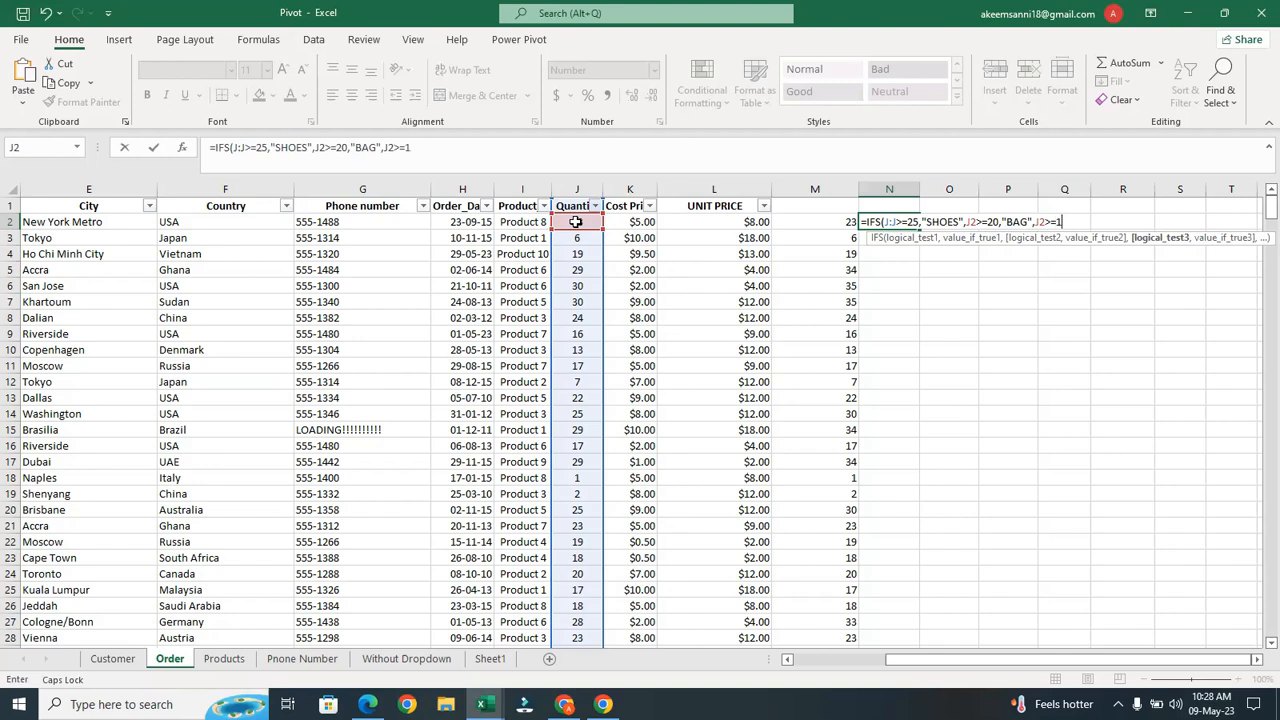
type("15,")
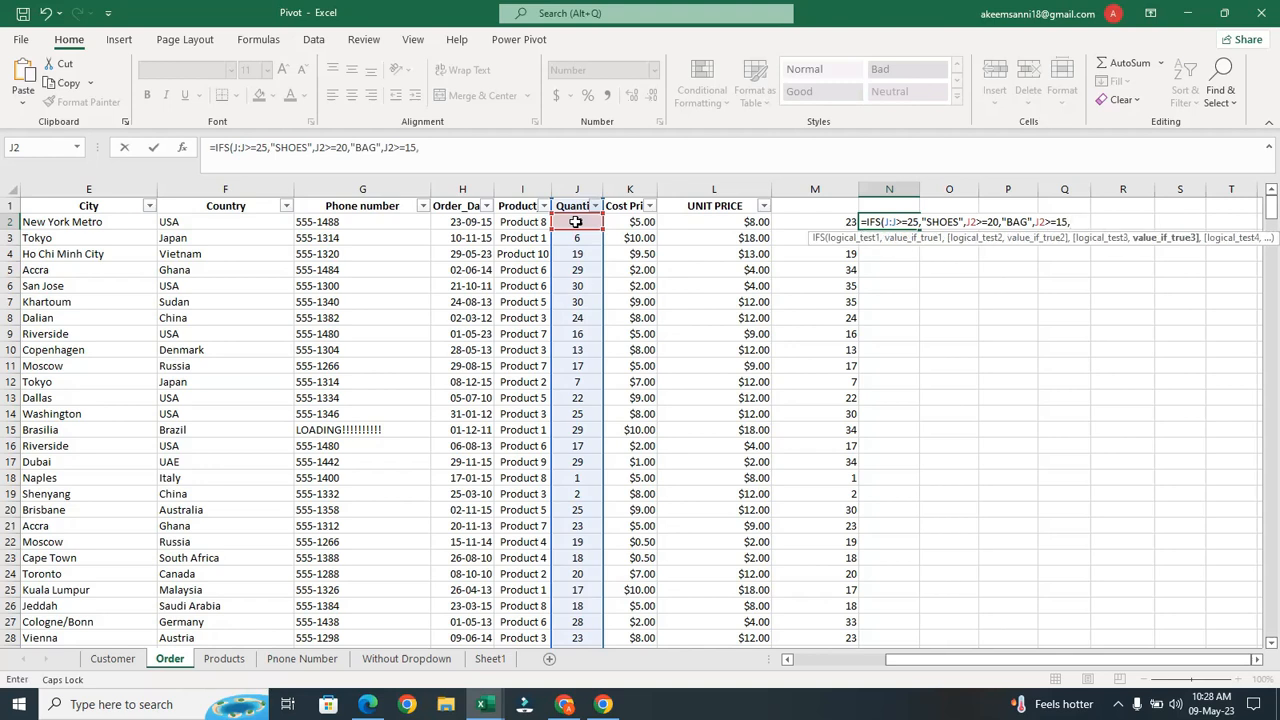
type("\"k")
key("BackSpace")
type("KEYHOLDER\"")
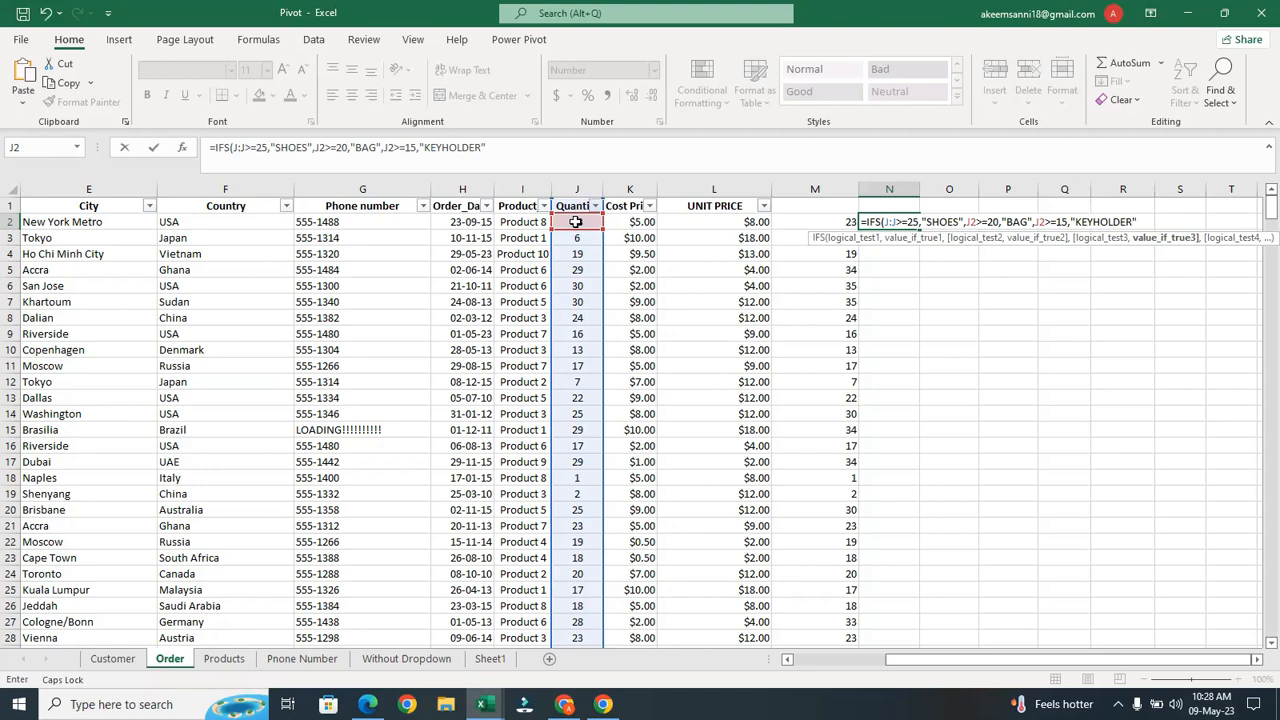
type(")")
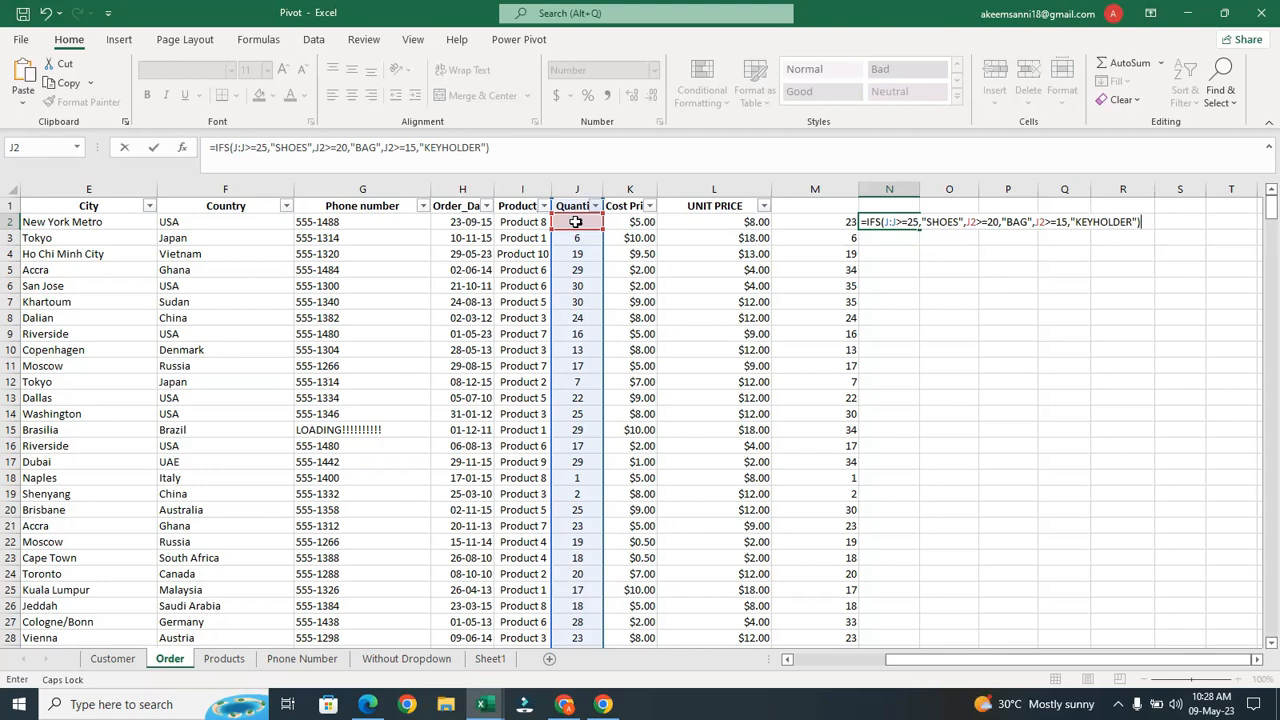
key("Return")
left_click(895, 222)
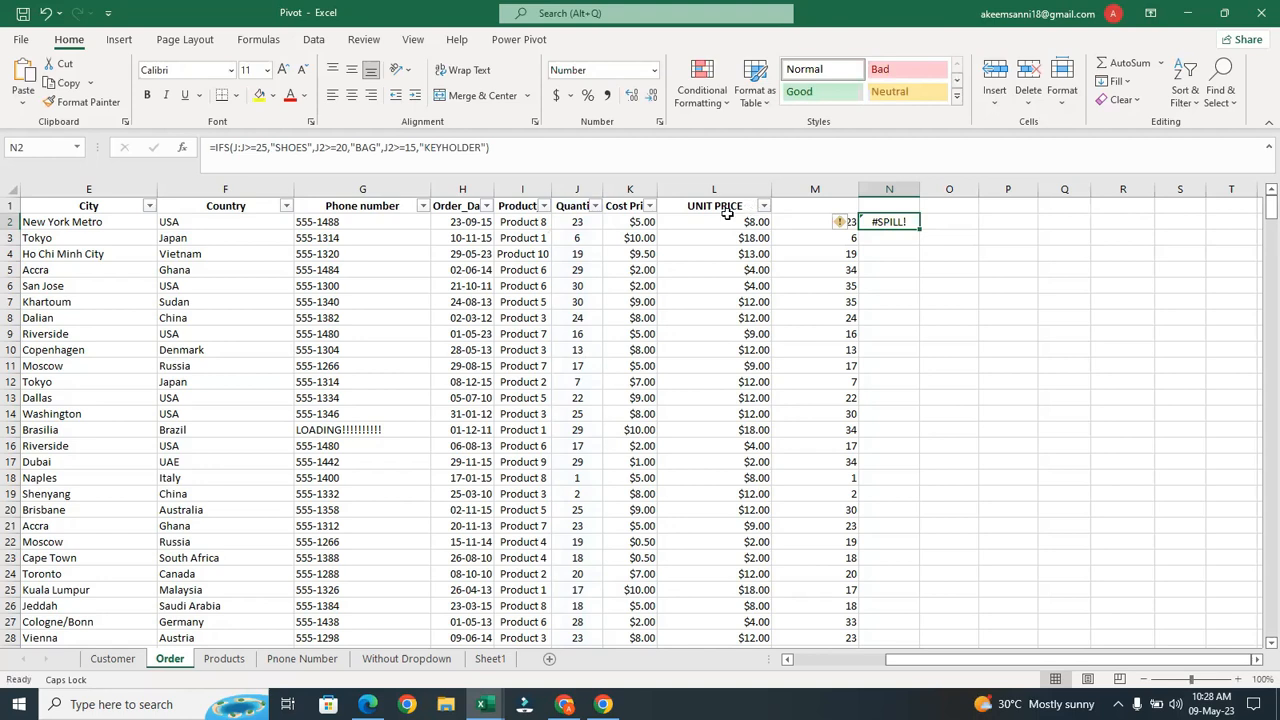
Reopen N2's formula and append a fourth test, J2<15, after the KEYHOLDER argument
double_click(906, 222)
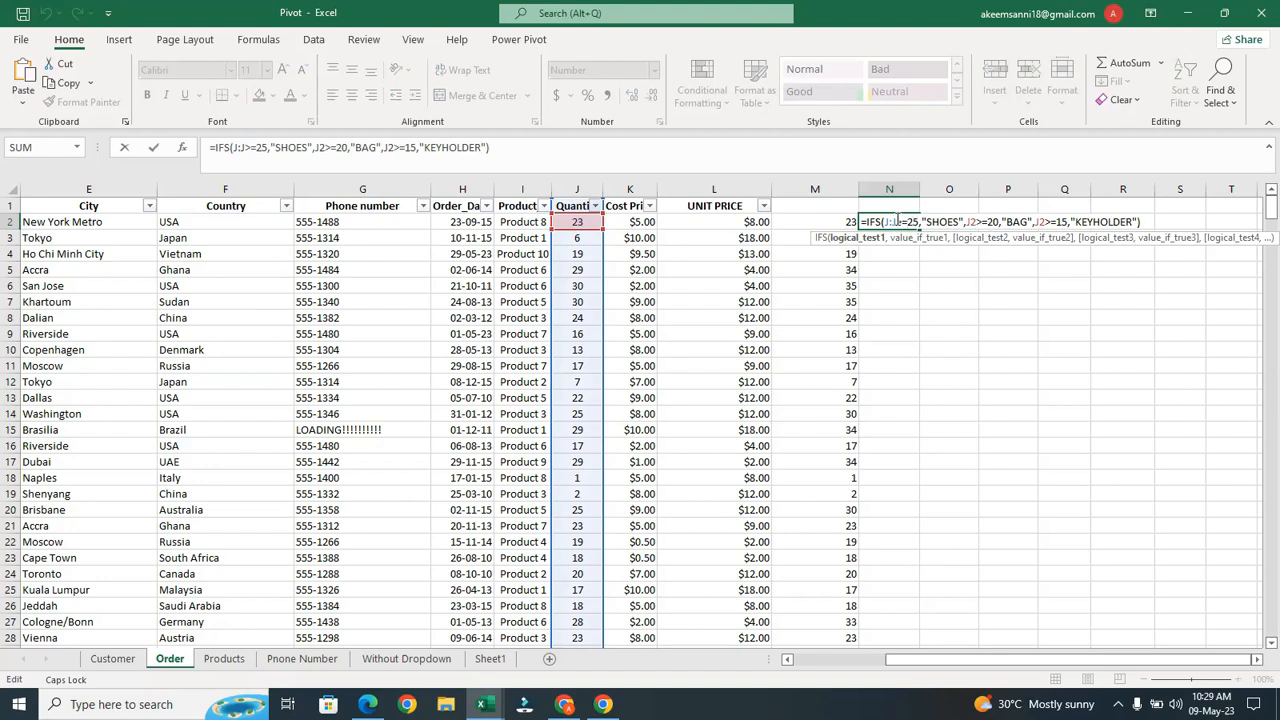
left_click(921, 221)
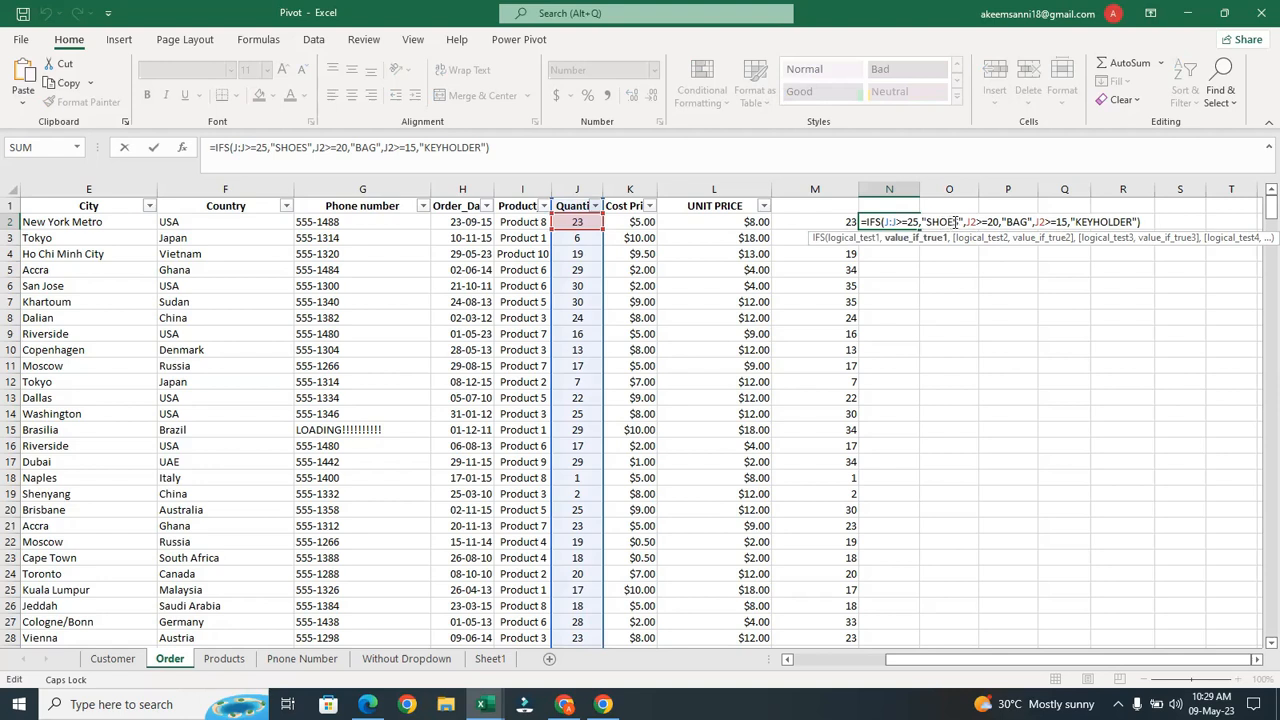
left_click(967, 221)
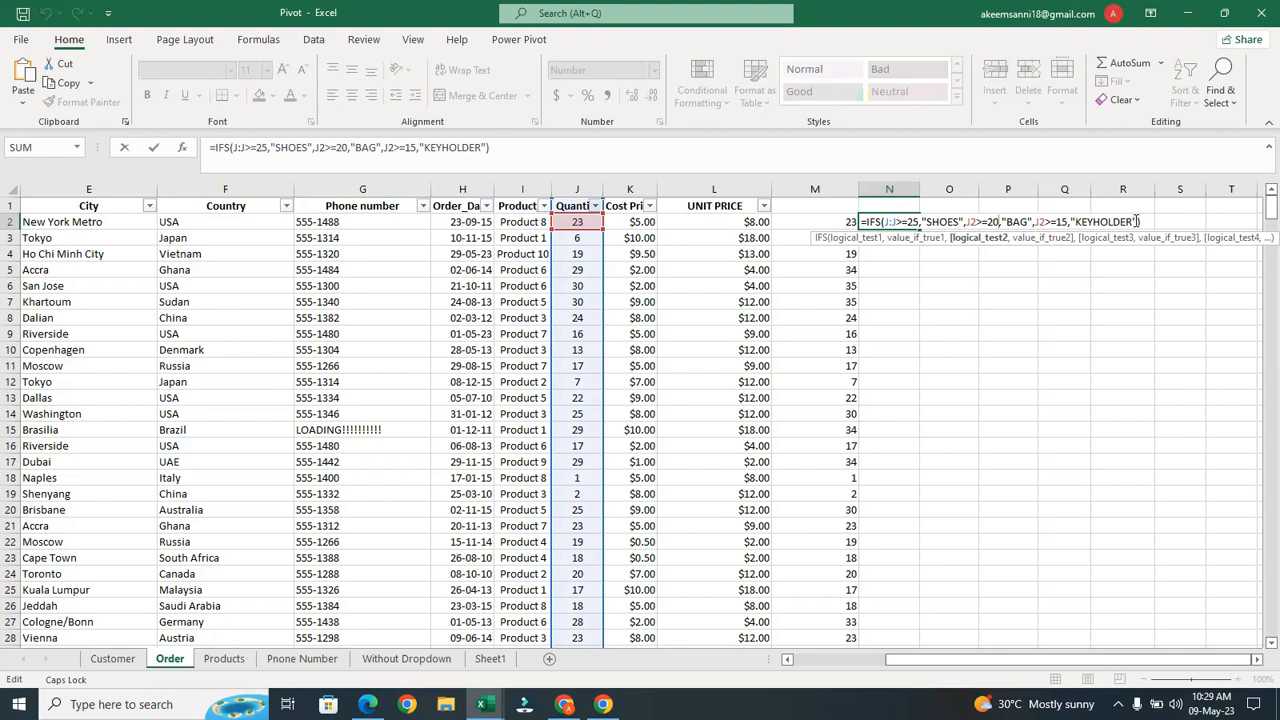
left_click(1138, 222)
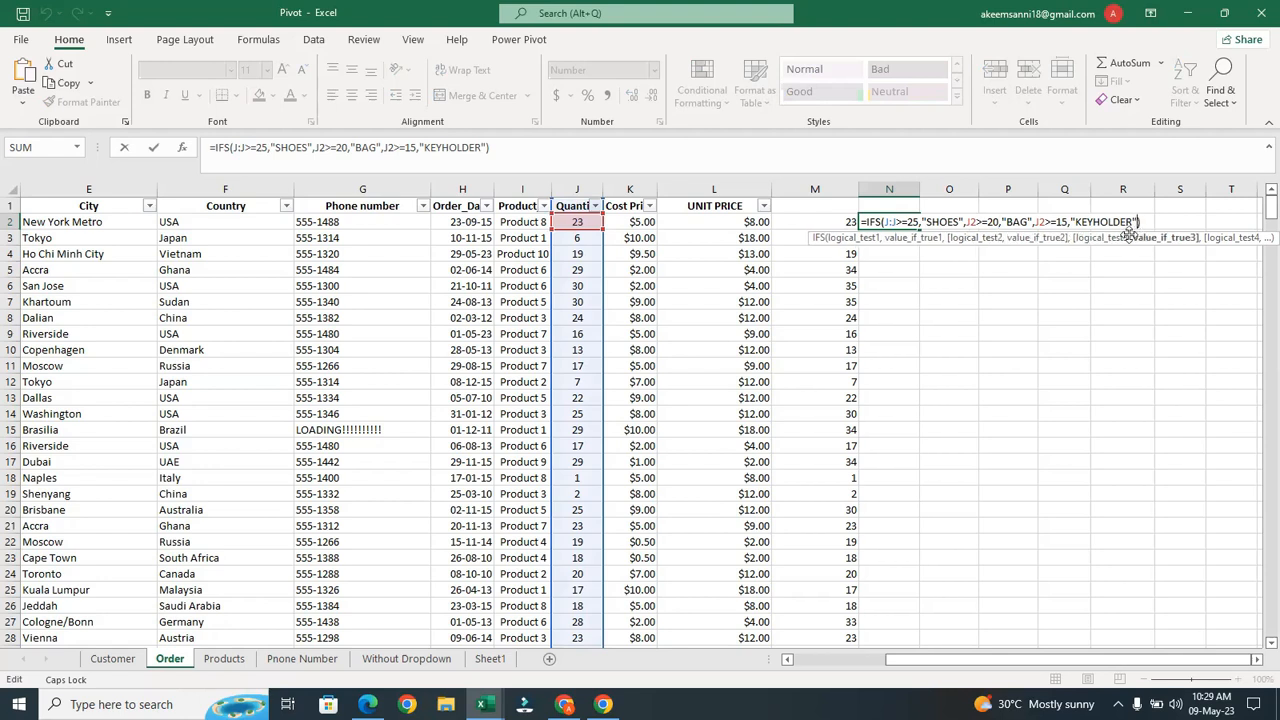
type(",")
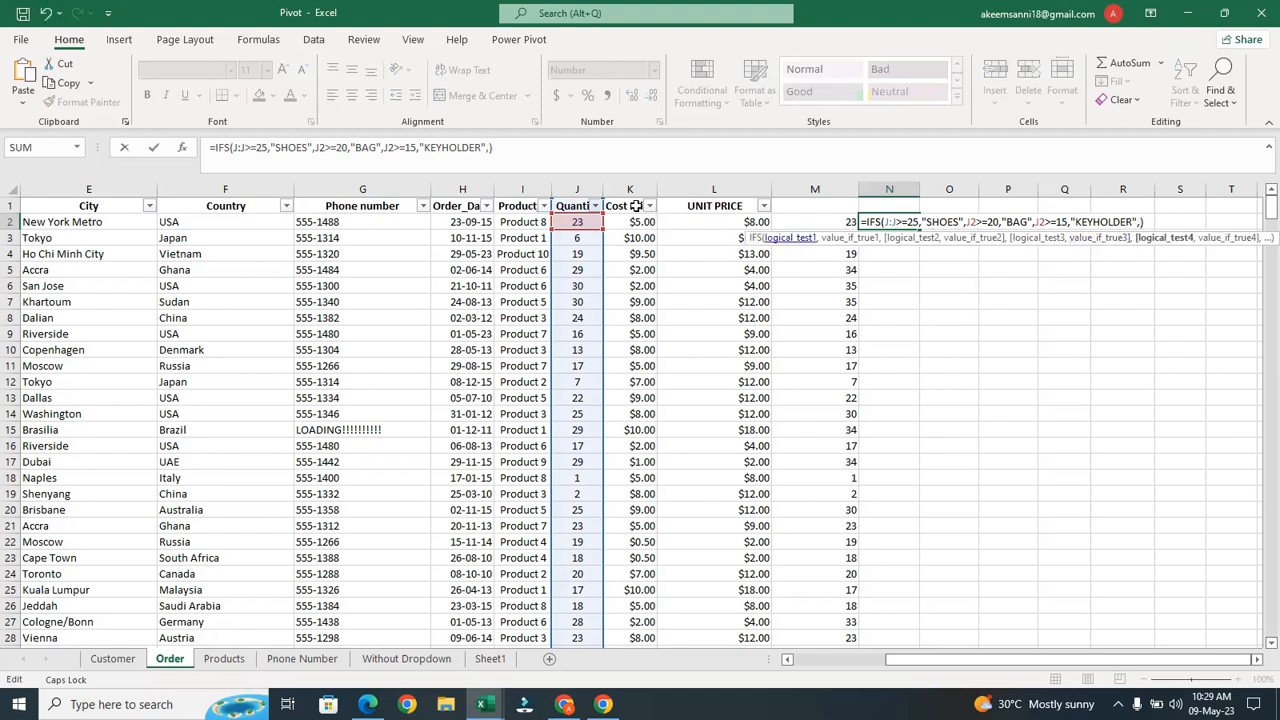
left_click(578, 221)
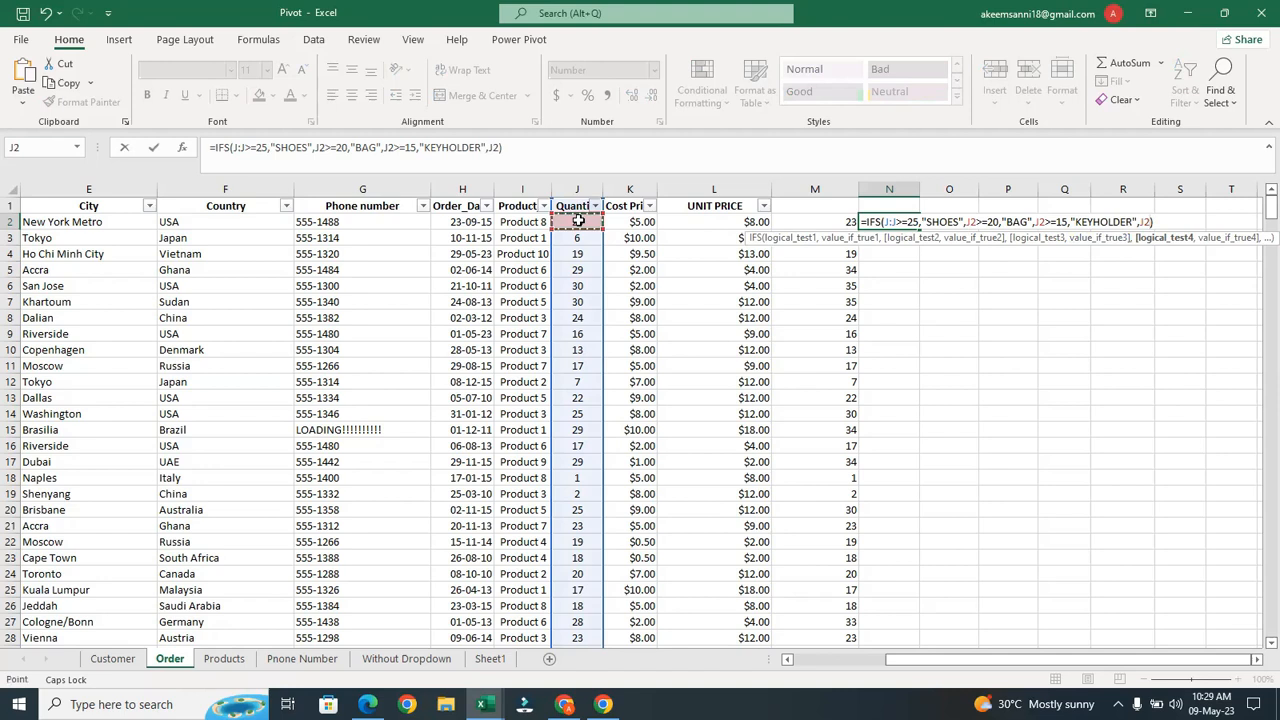
type("<15,\"")
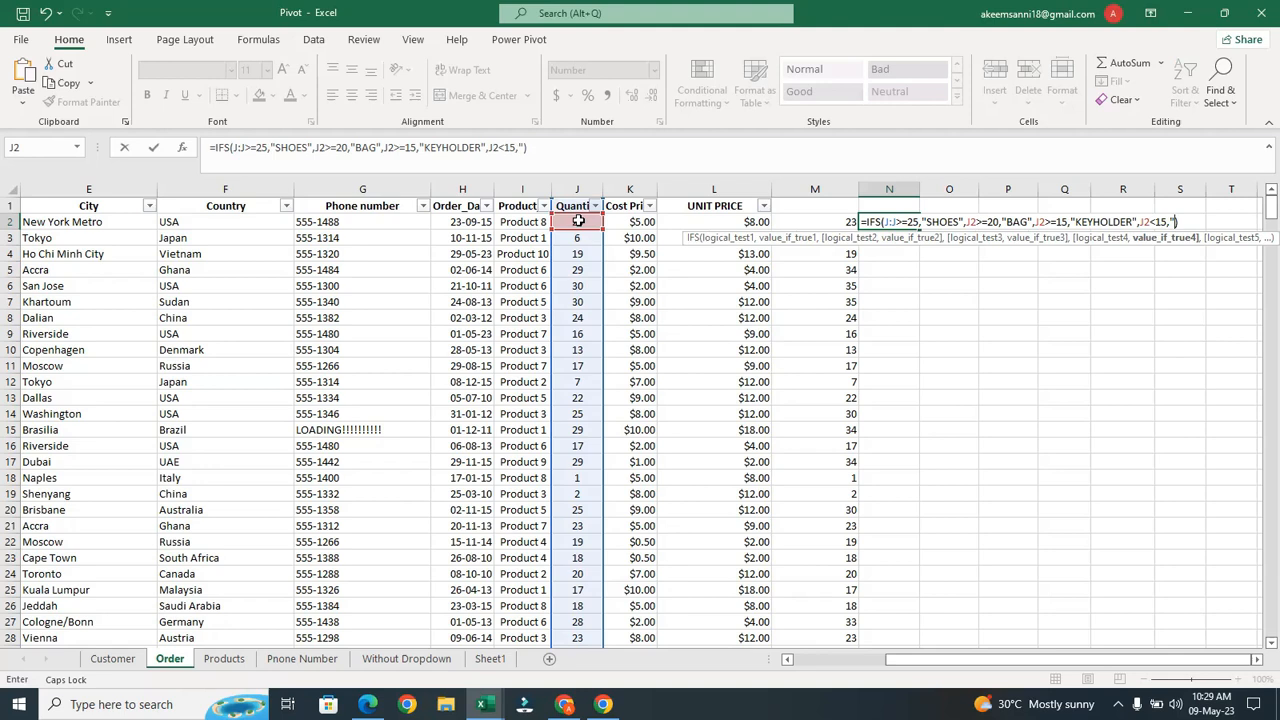
type("w")
Complete the "WATER" label, correcting its spelling, and re-enter the formula
key("BackSpace")
type("\"")
type("WATR")
key("Left")
type("E")
key("Right")
type("\"")
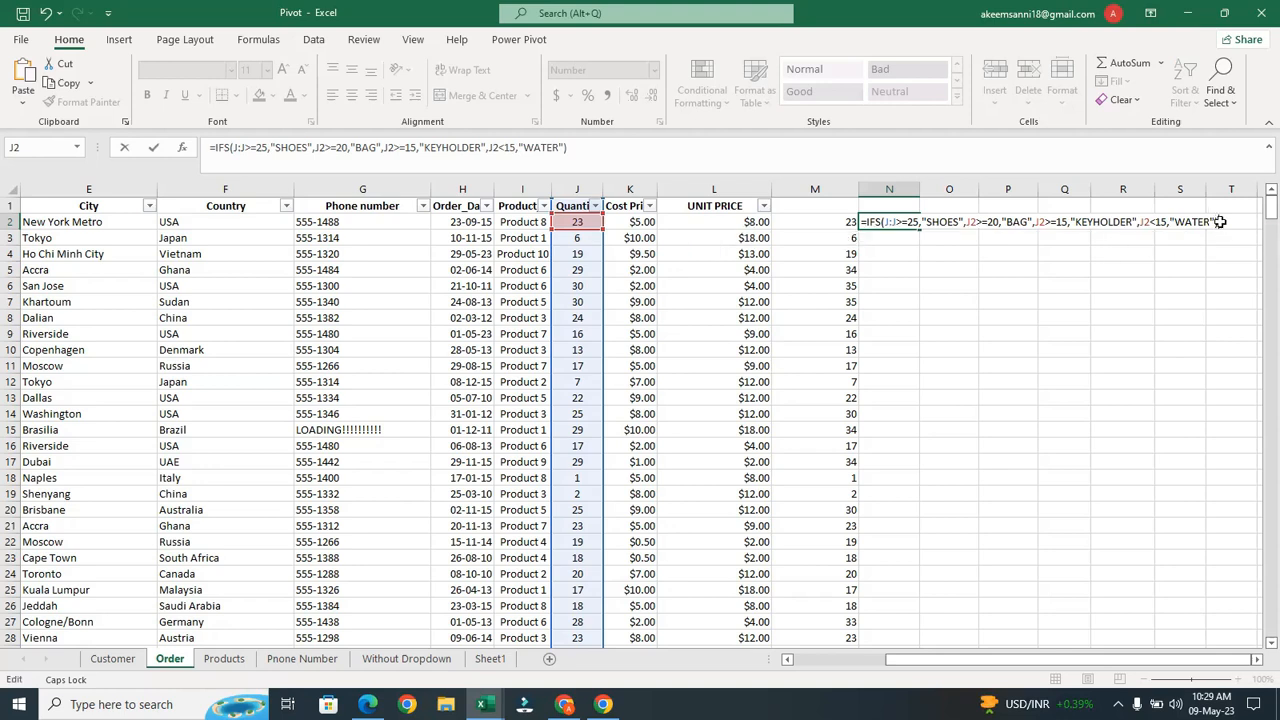
key("Return")
left_click(893, 221)
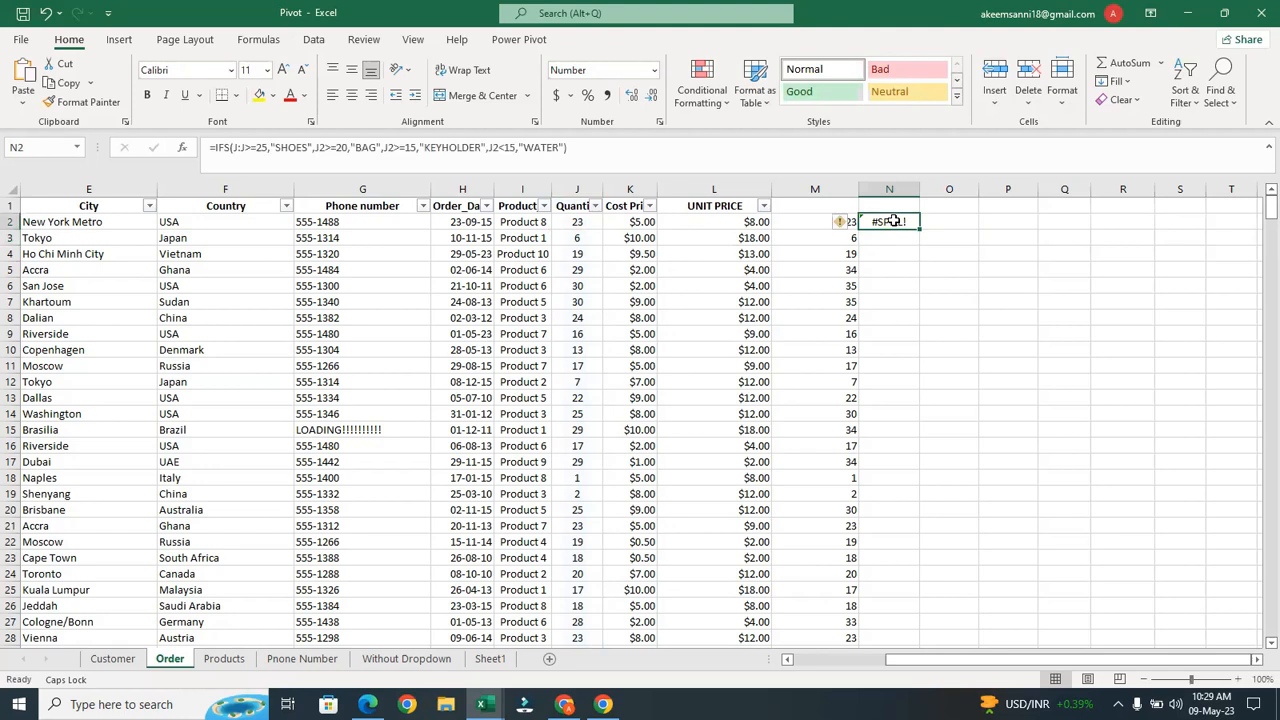
Change the first IFS test in N2 from J:J to J2 and re-enter it
double_click(893, 221)
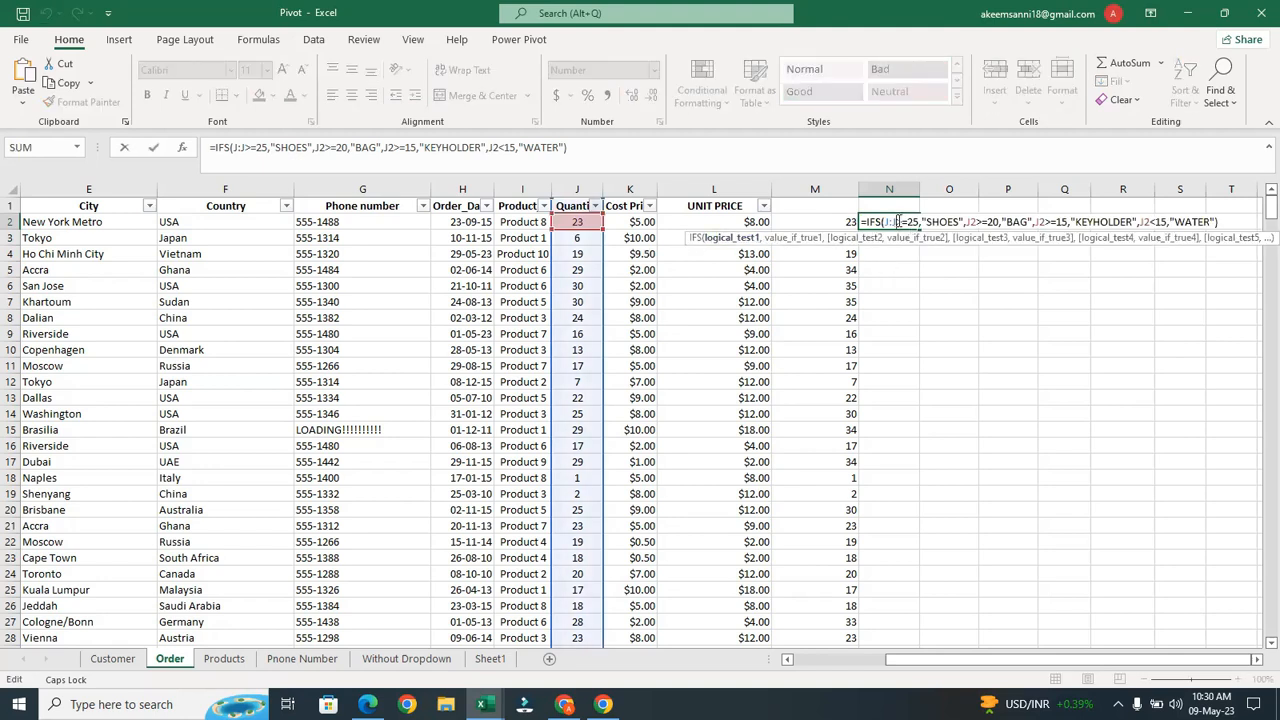
left_click(897, 222)
key("BackSpace")
key("BackSpace")
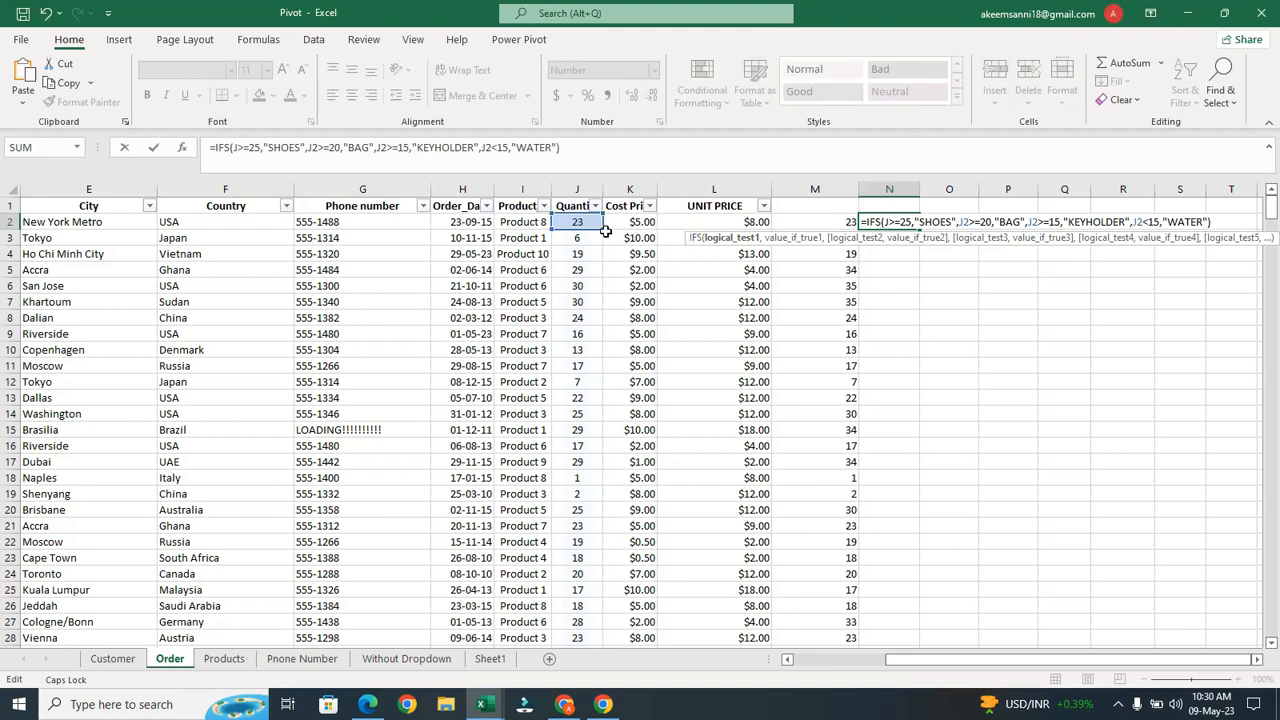
type("2")
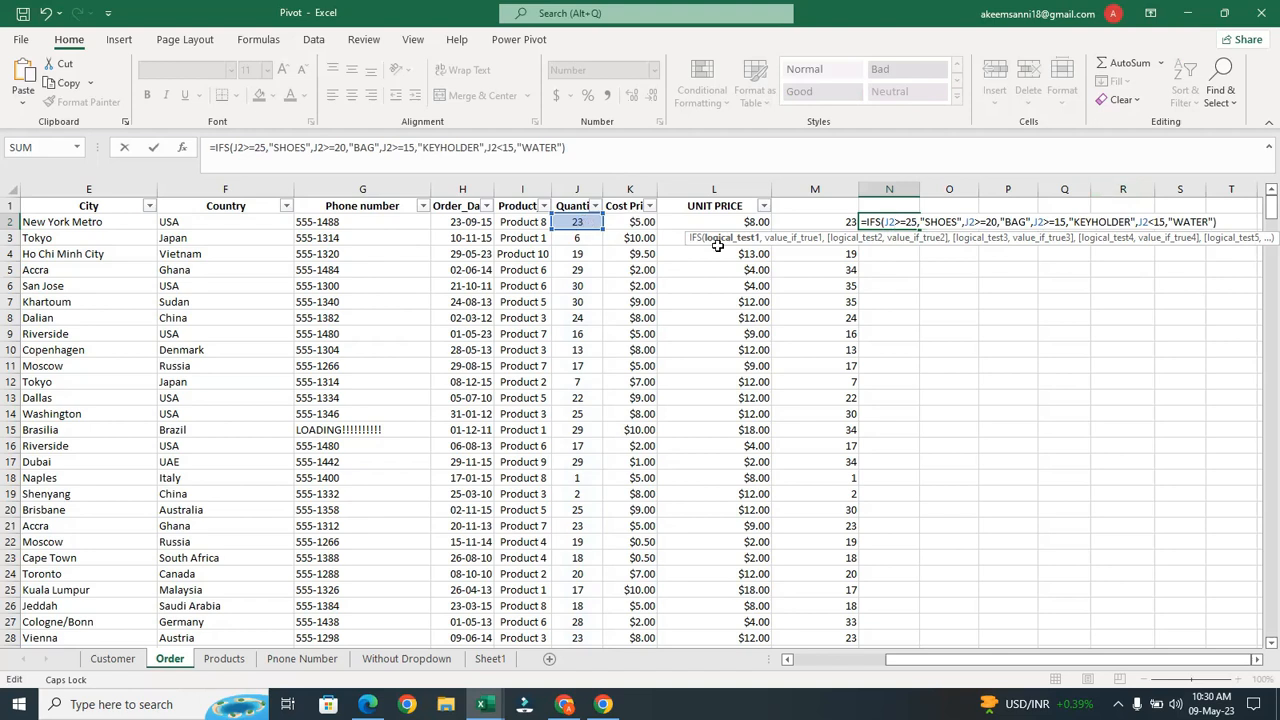
key("Return")
Fill N2's IFS formula down column N and check the result in N3
left_click(893, 222)
double_click(916, 232)
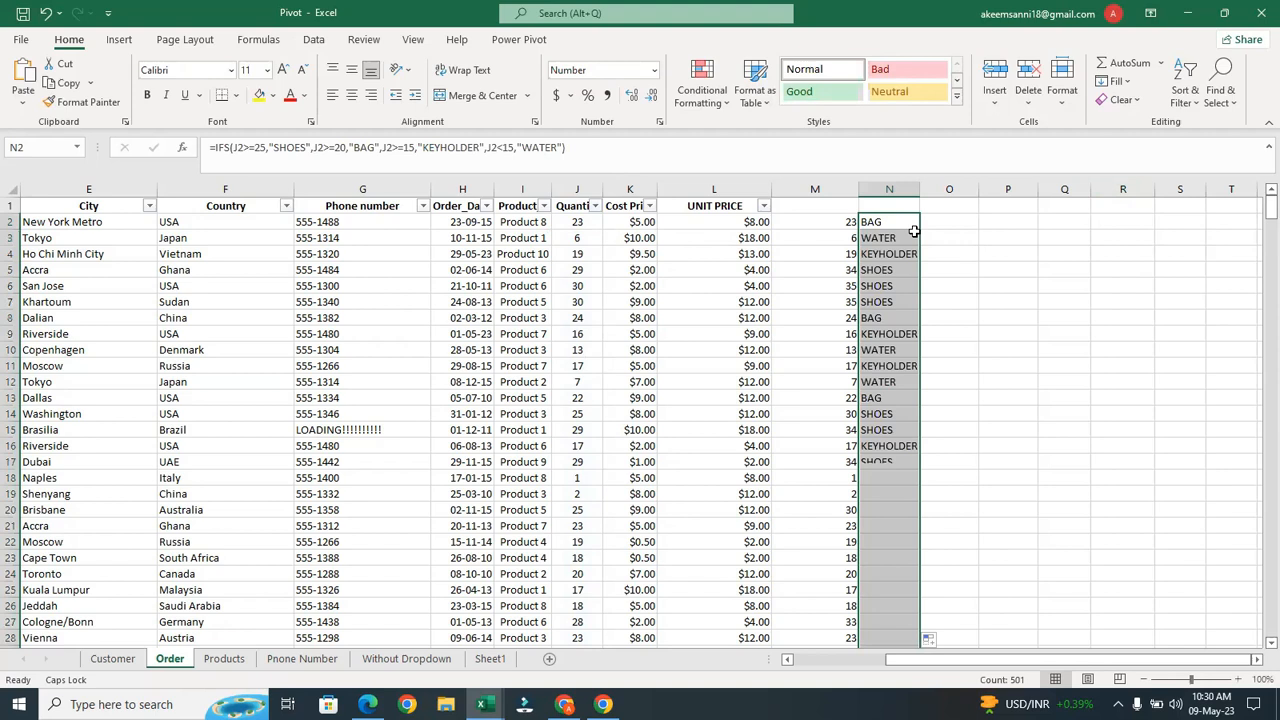
left_click(894, 240)
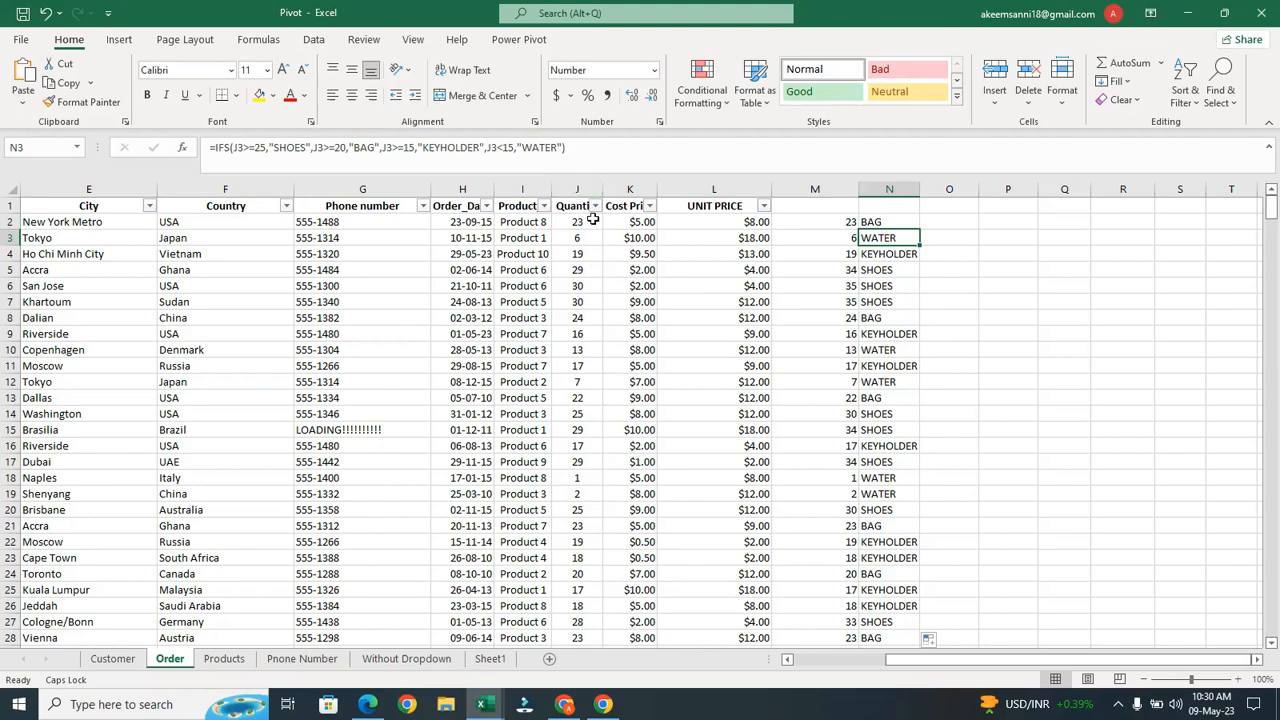
Inspect N2's IFS category formula, then bring the course-outline PDF in Edge forward
left_click(886, 220)
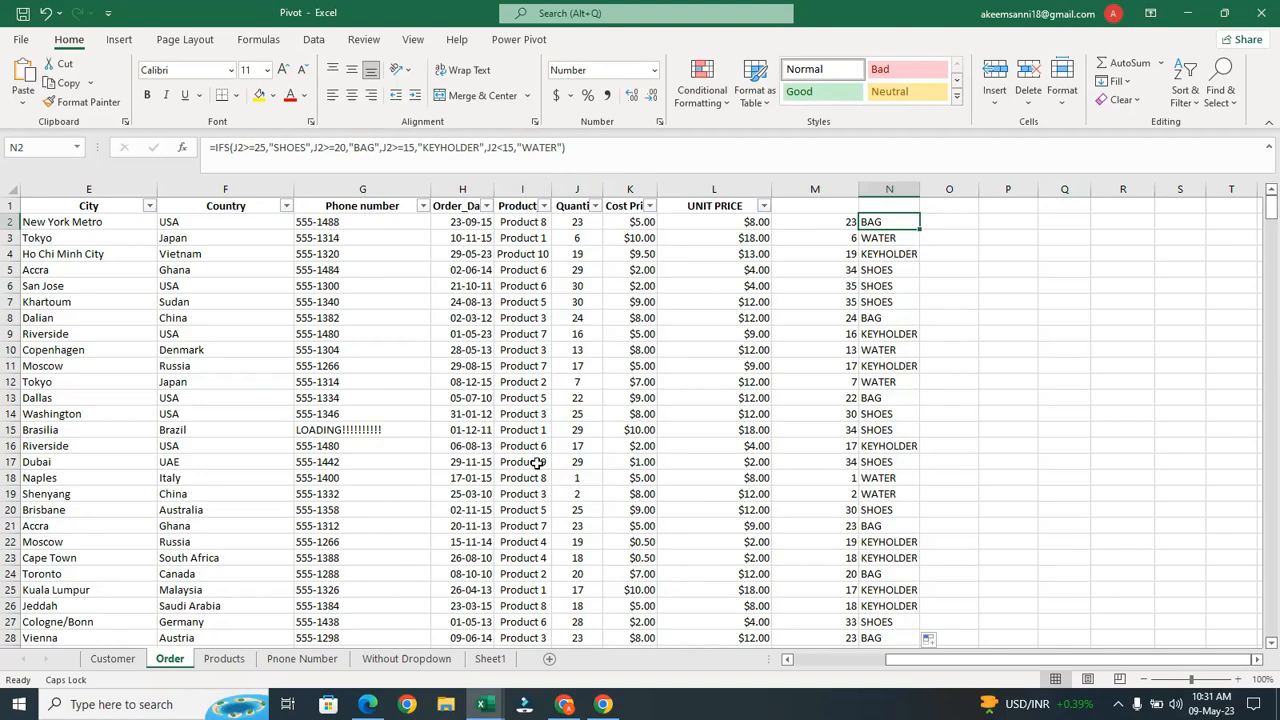
mouse_move(367, 704)
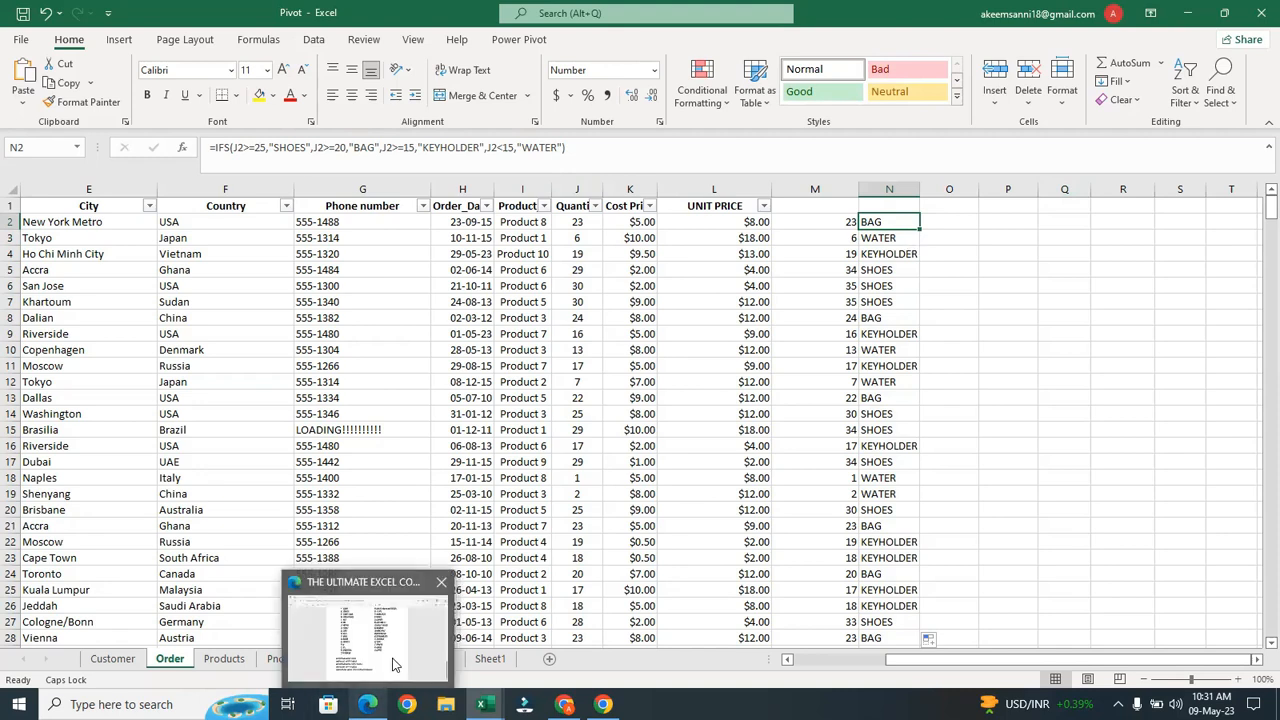
left_click(393, 665)
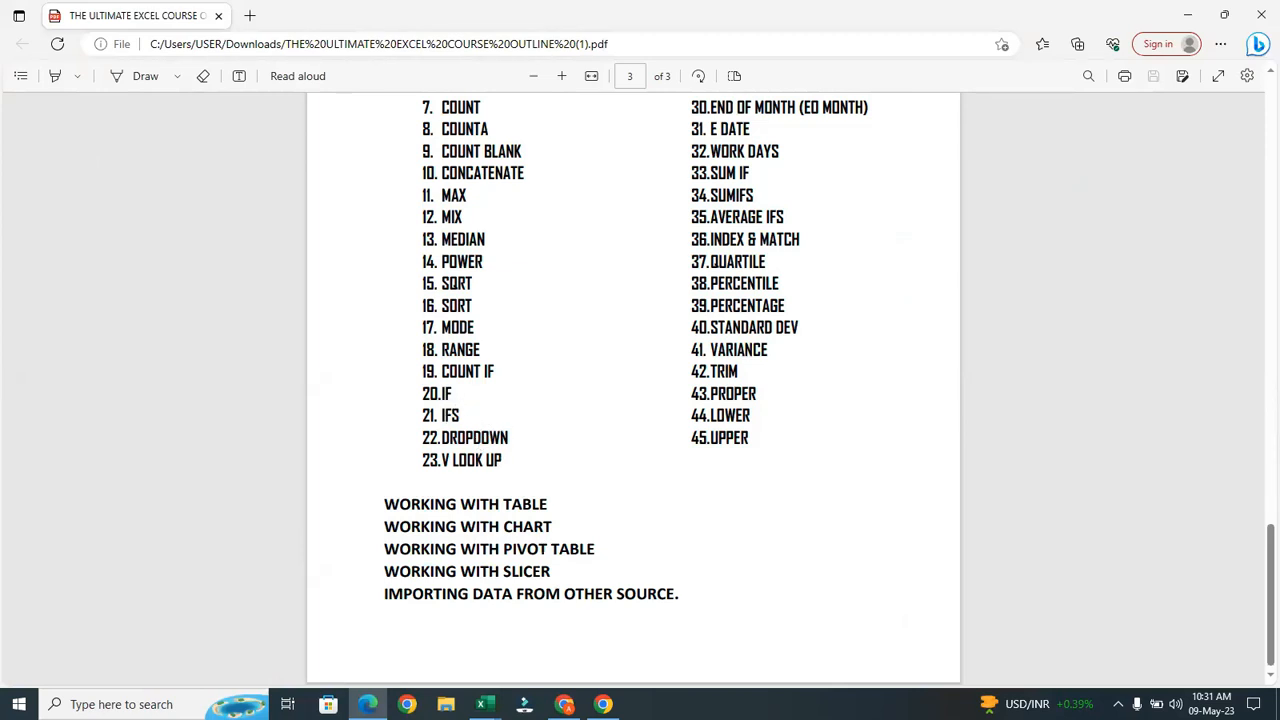
Go from the PDF's function list back to the 'Pivot - Excel' workbook
mouse_move(483, 704)
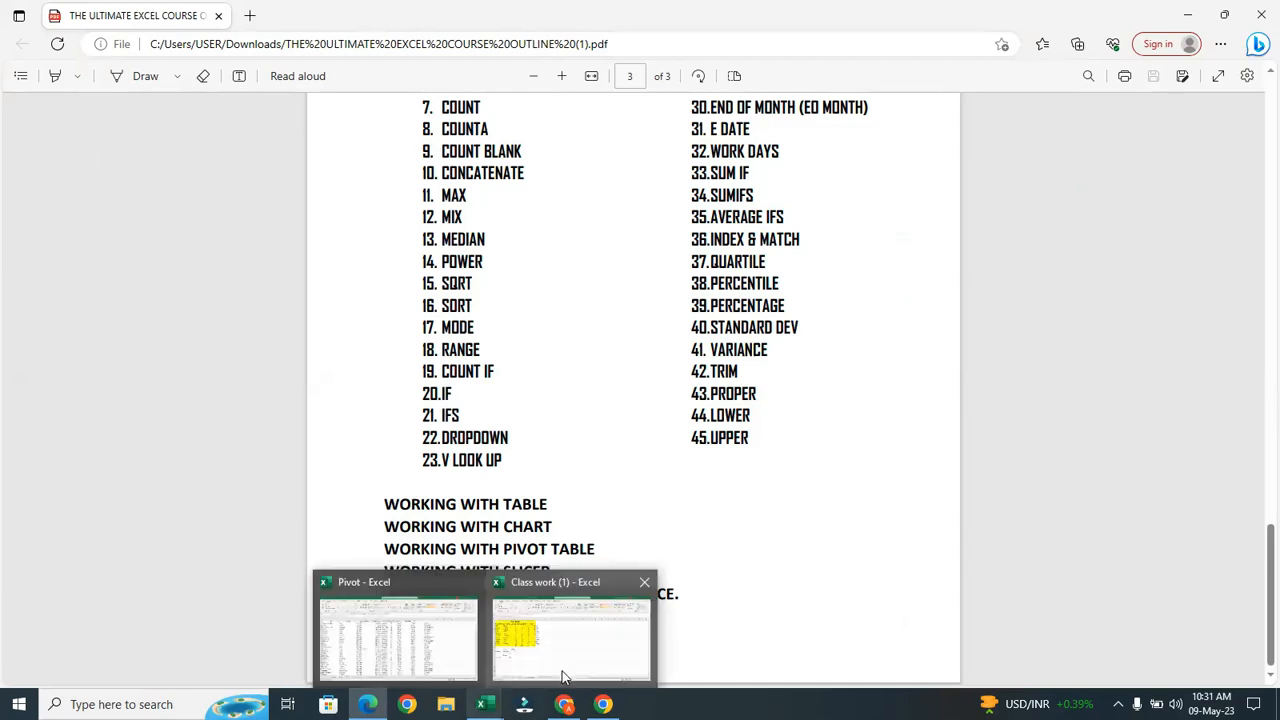
left_click(360, 660)
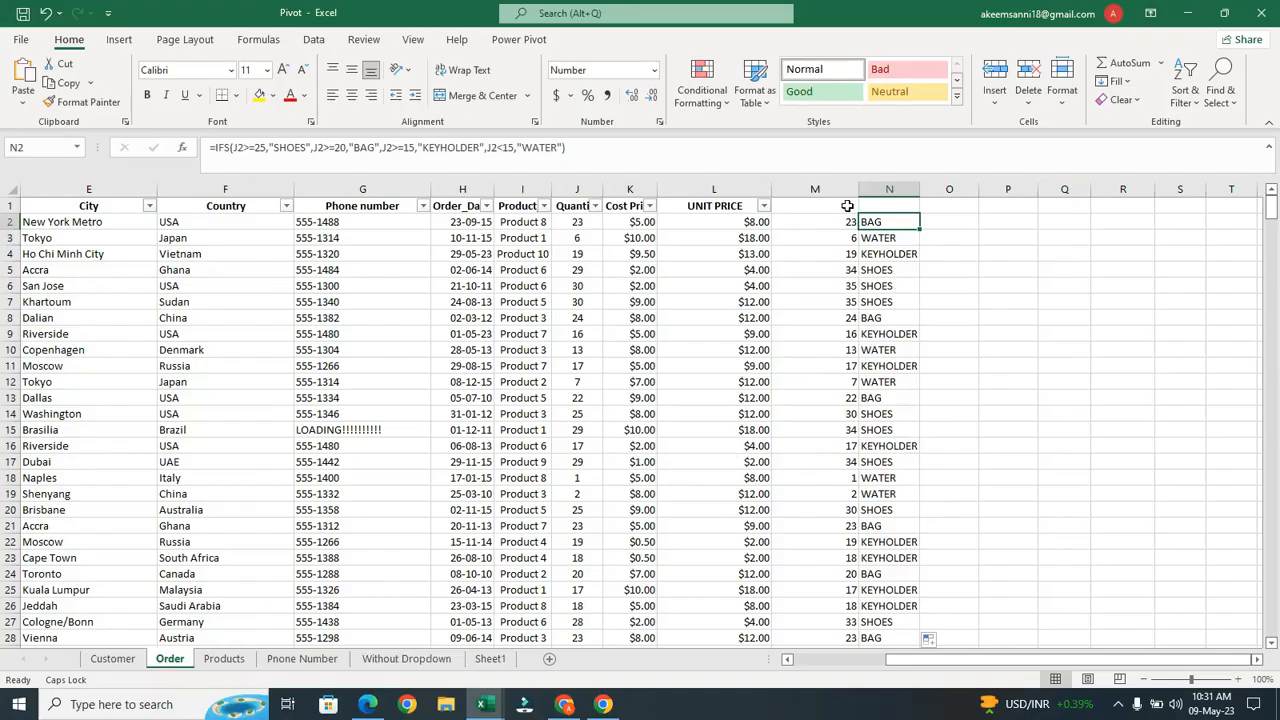
Begin O2's bonus formula as =IF(J2>=25, discarding the trial "PHONE" result and nested IF
left_click(946, 215)
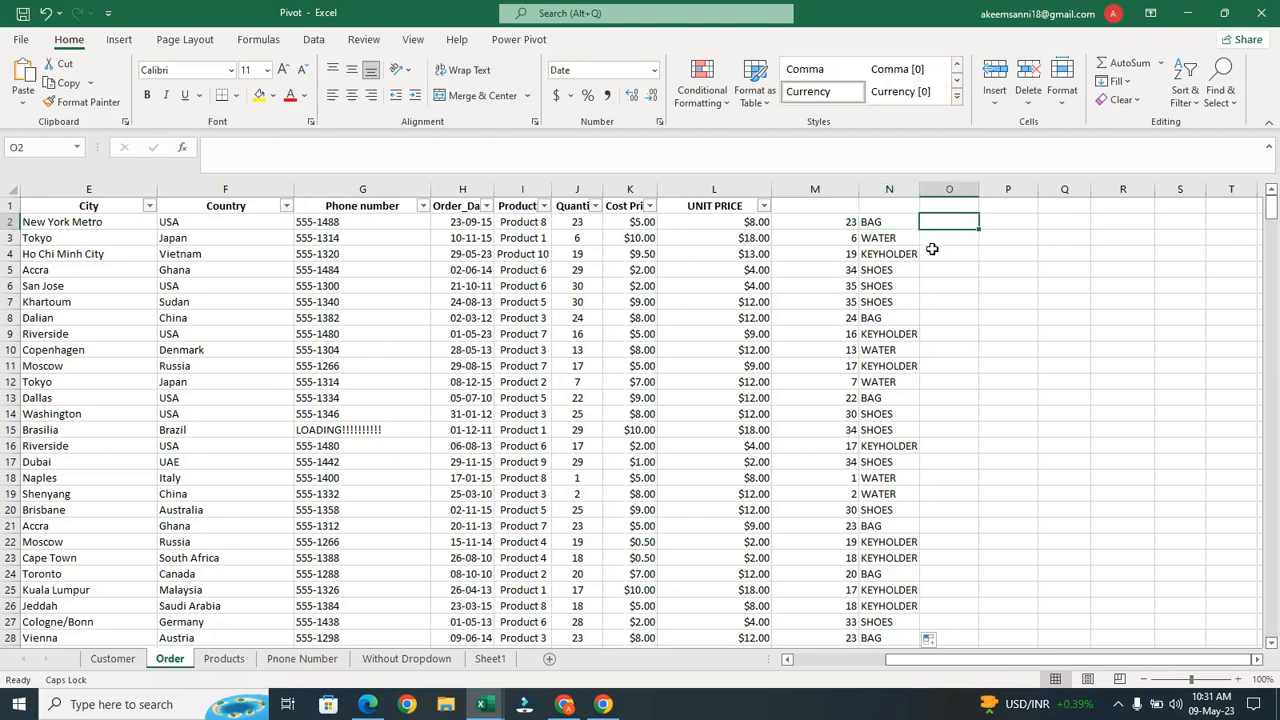
type("=")
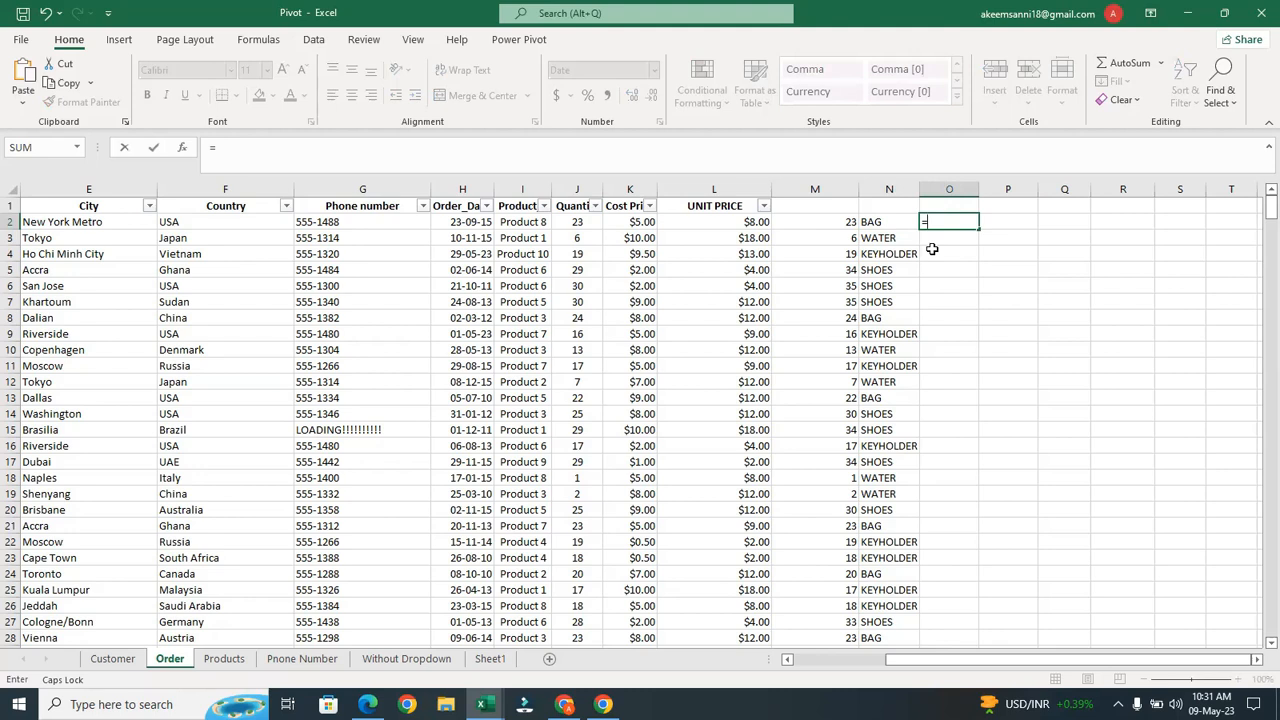
type("IF(")
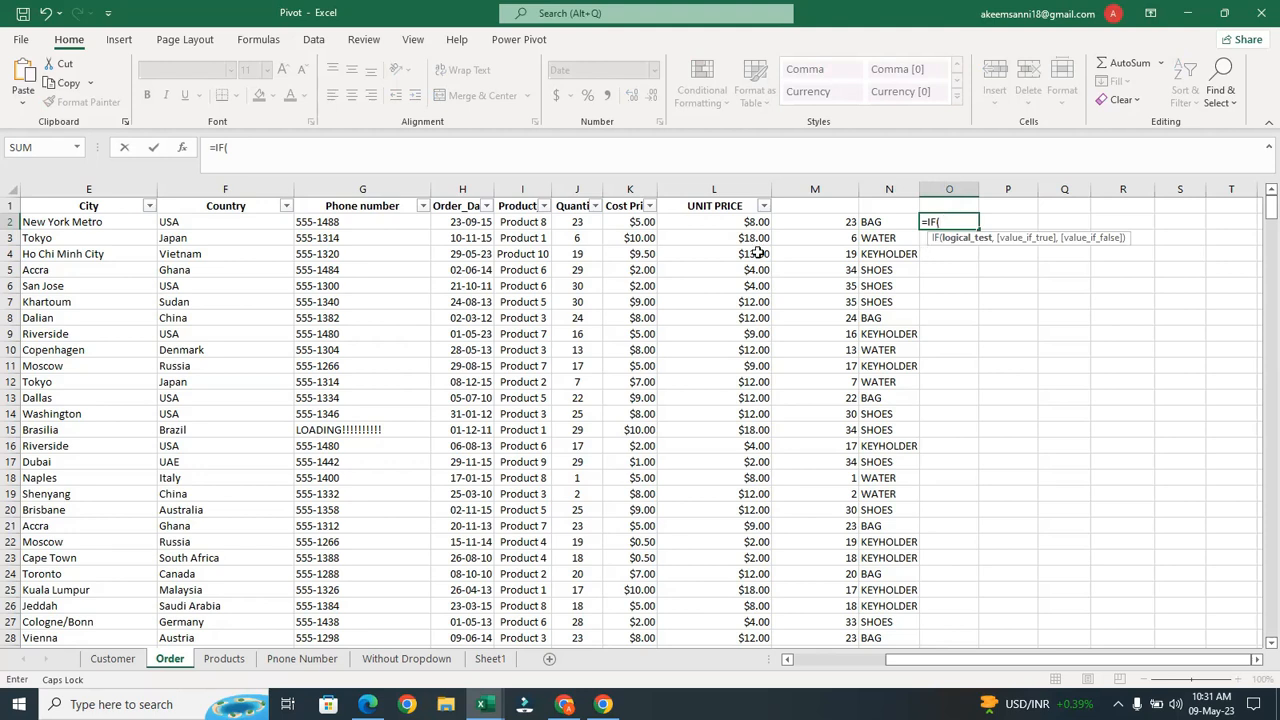
left_click(574, 222)
type(">")
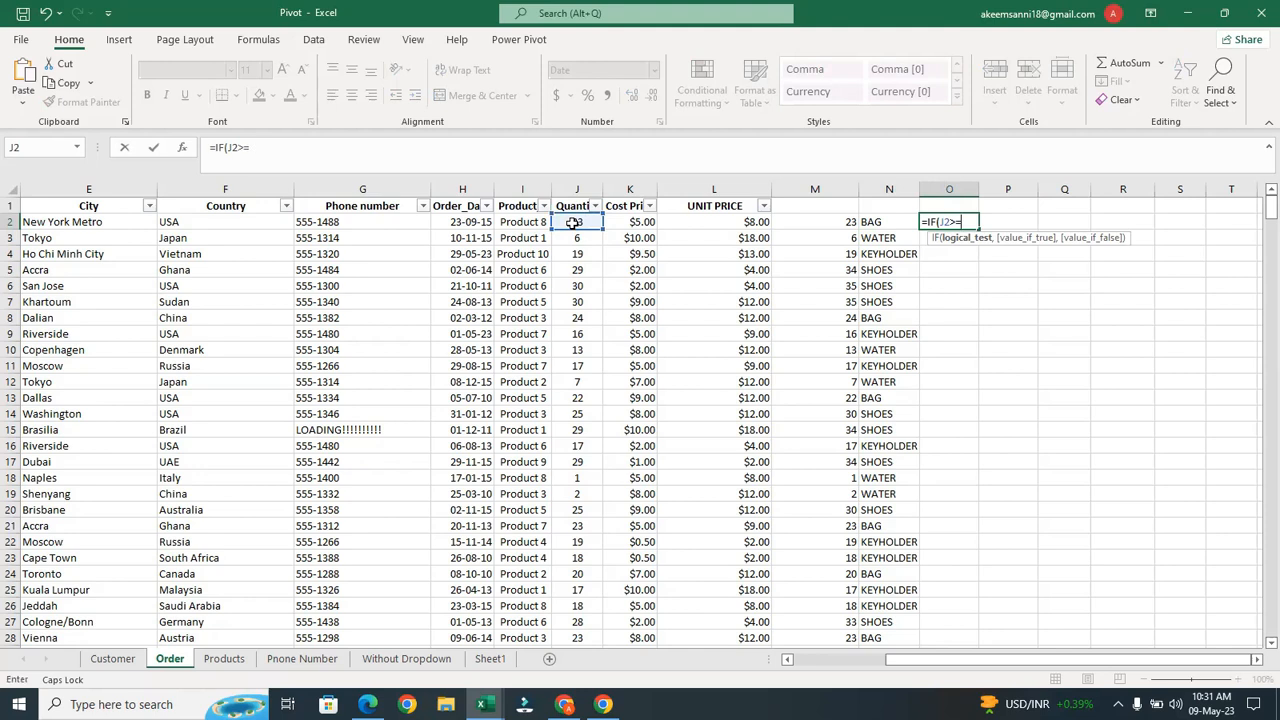
type("=25,")
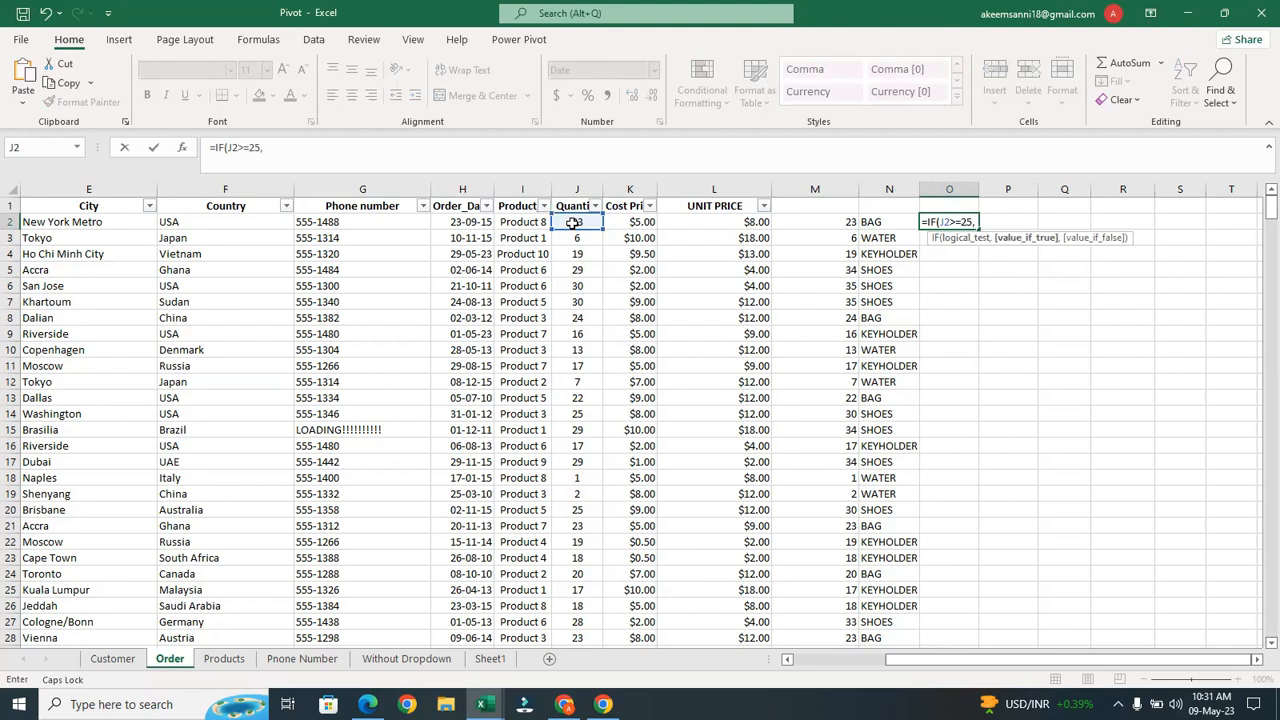
type("\"p")
key("BackSpace")
type("PHONE\",")
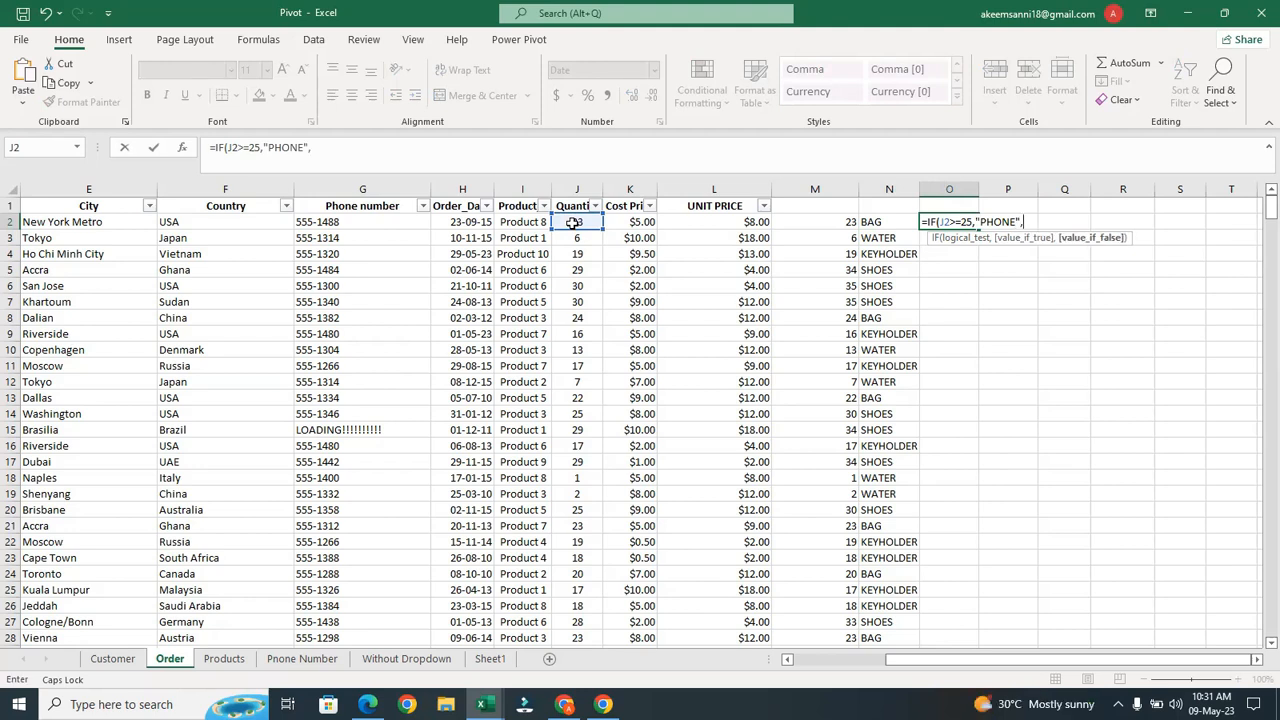
type("IF")
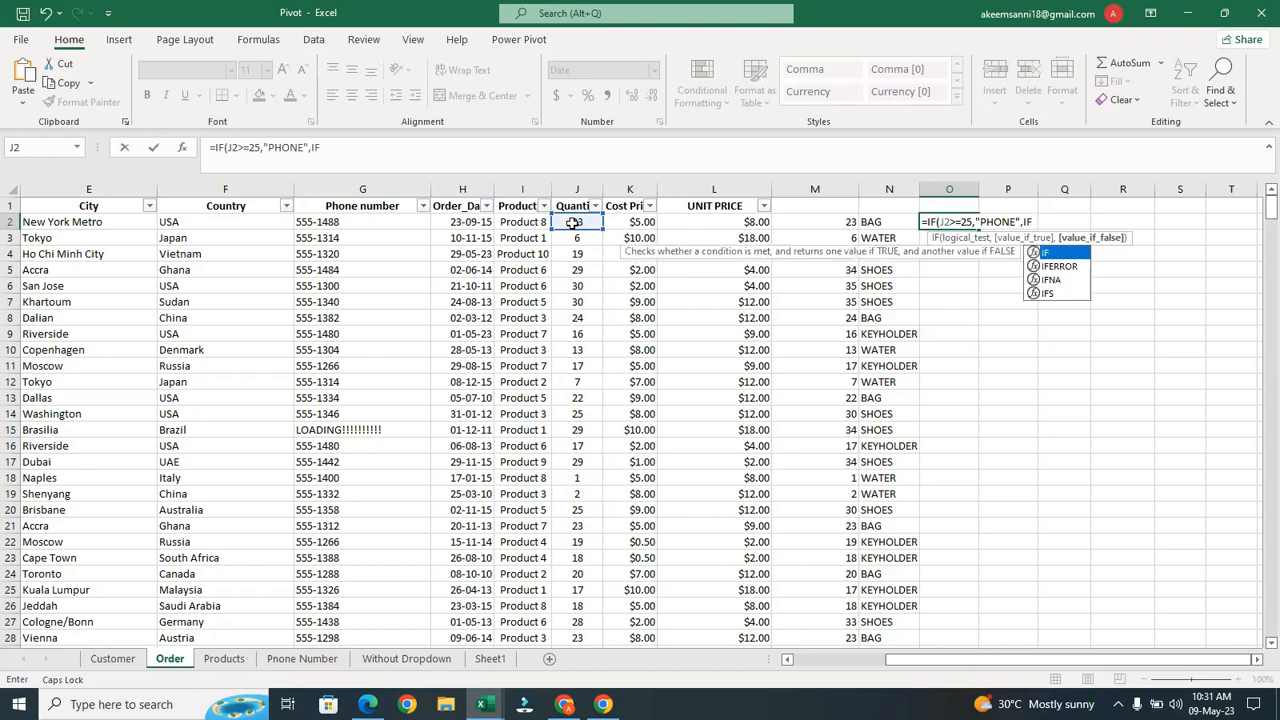
type("(")
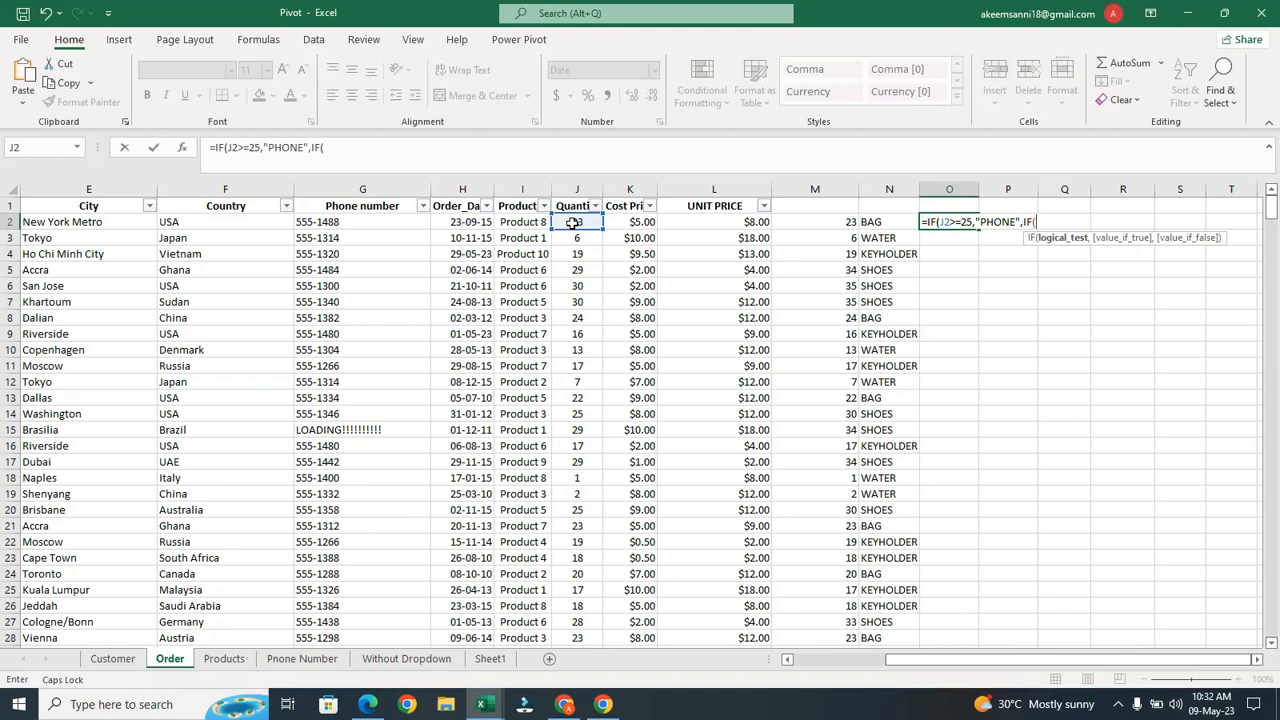
key("BackSpace")
key("BackSpace")
key("BackSpace")
key("BackSpace")
key("BackSpace")
key("BackSpace")
key("BackSpace")
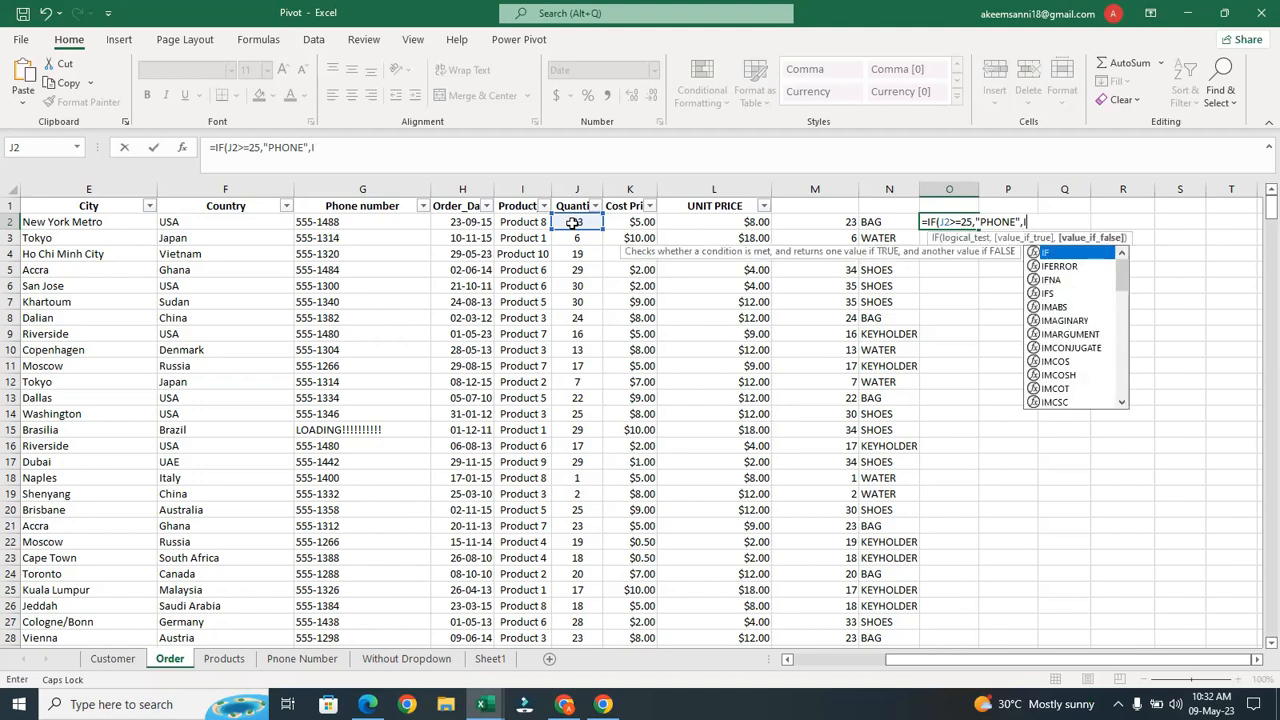
key("BackSpace")
key("BackSpace")
key("BackSpace")
key("BackSpace")
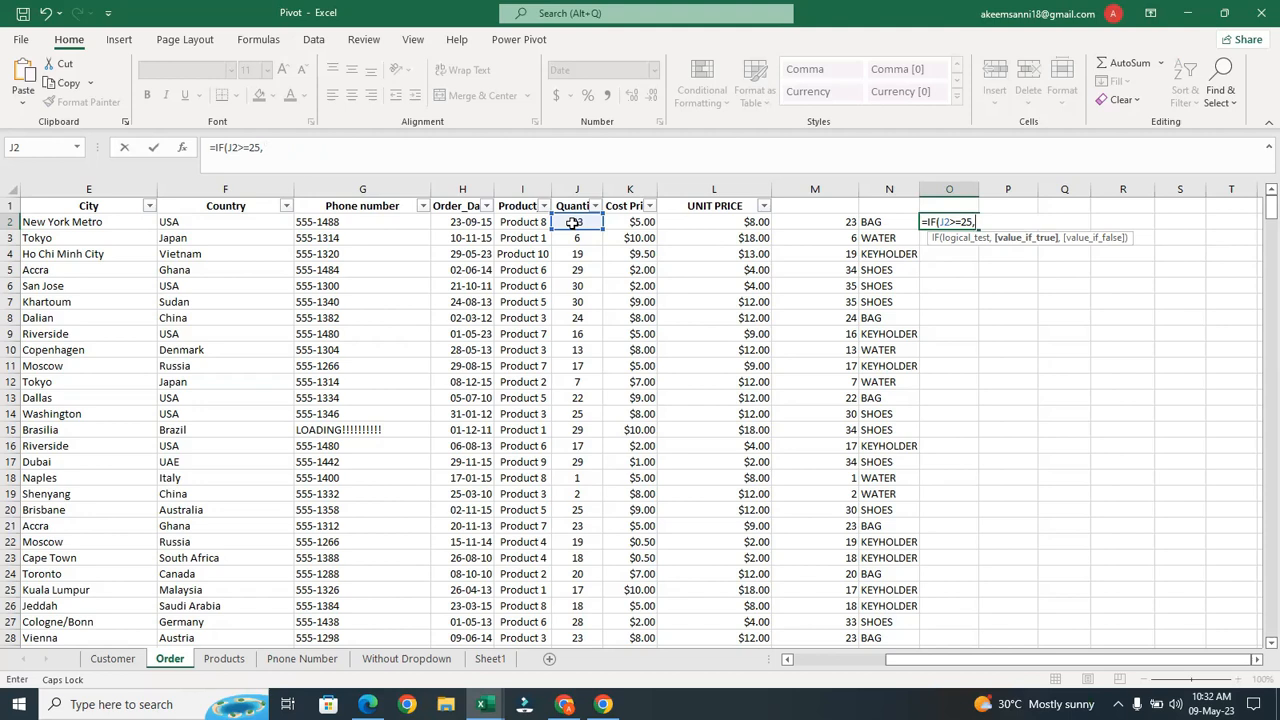
Extend O2 to =IF(J2>=25,J2+10,IF(J2>=20,J2+7,IF(J2>=15 and try entering it
left_click(576, 222)
type("+10")
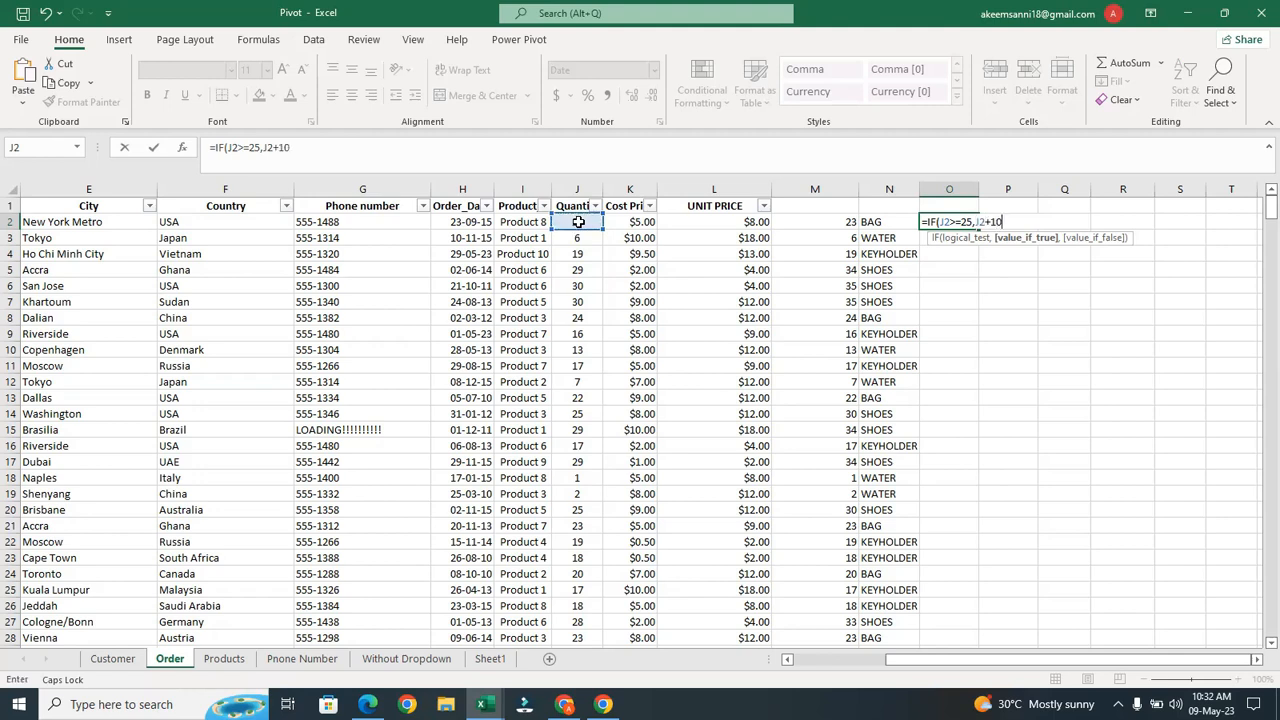
type(",IF(")
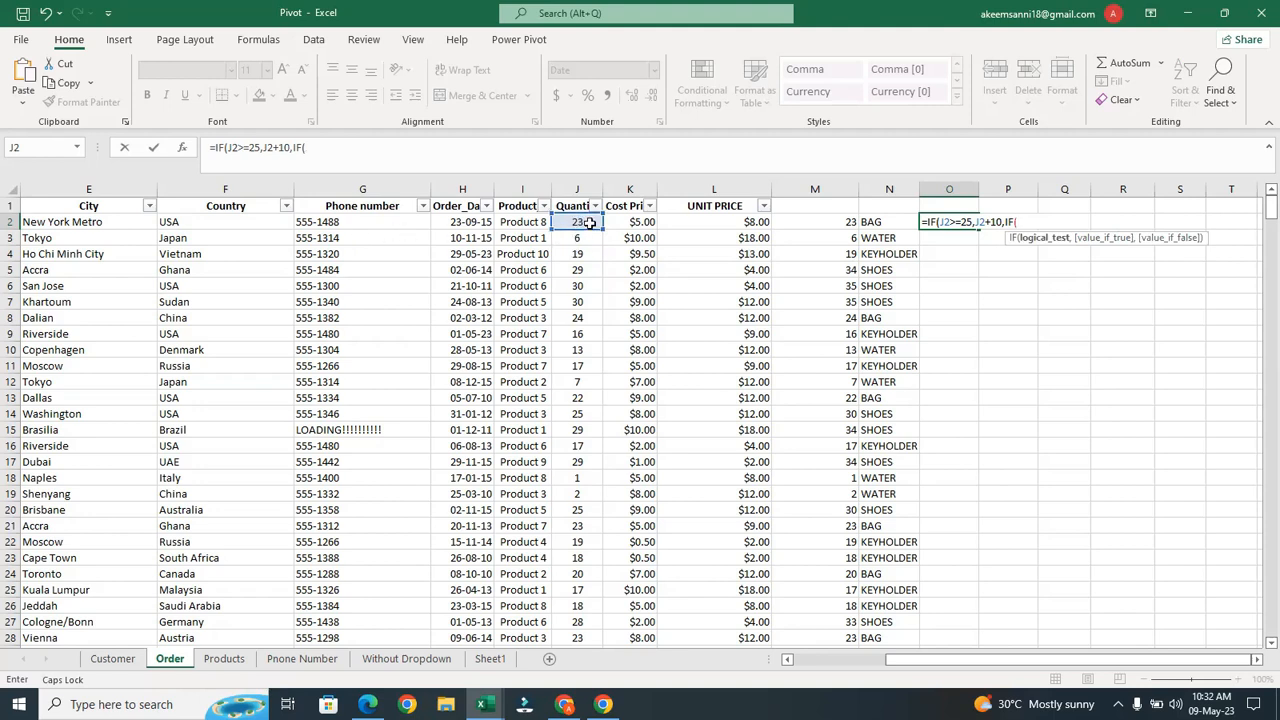
left_click(589, 222)
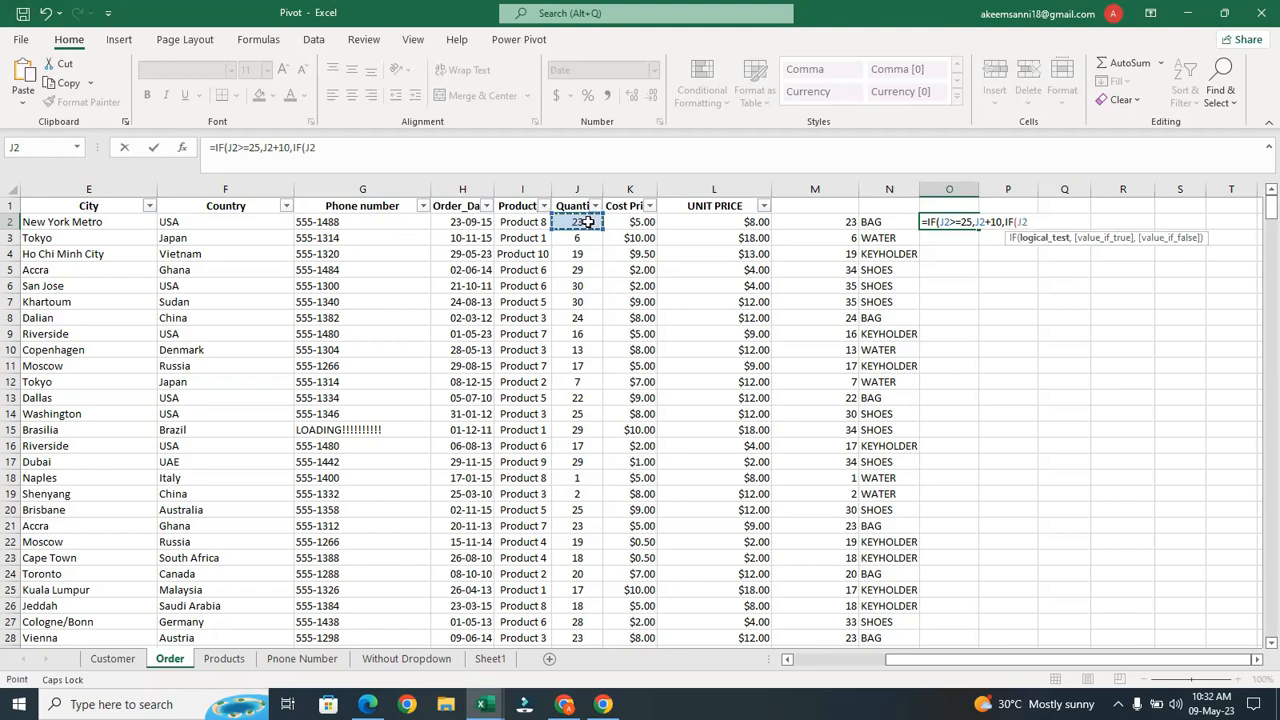
type(">=20,")
left_click(588, 222)
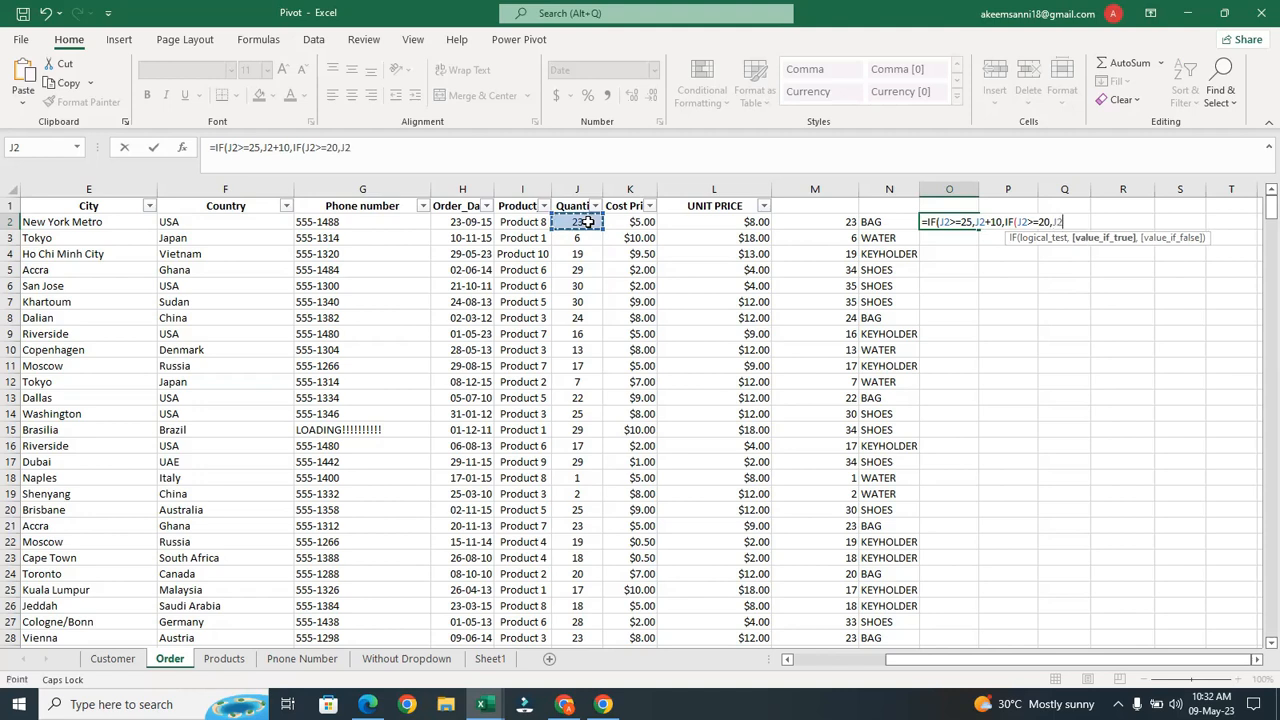
type("+7,")
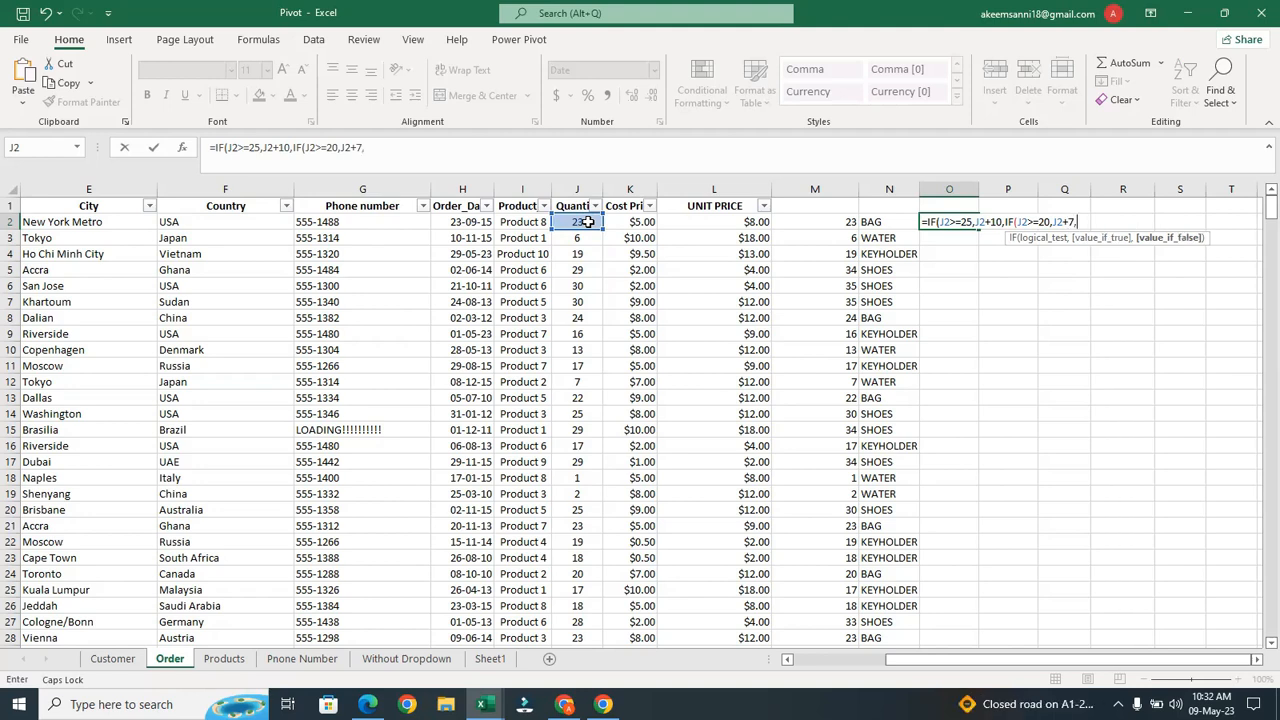
type("IF(")
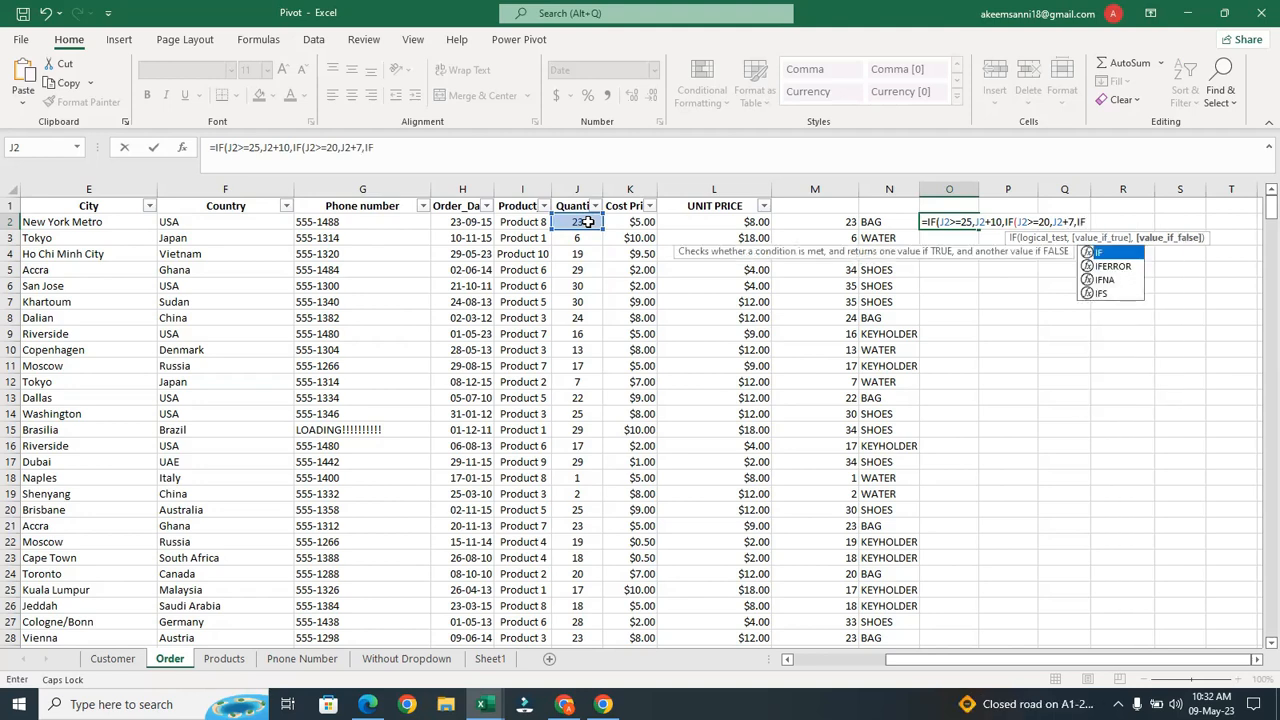
left_click(588, 222)
type(">")
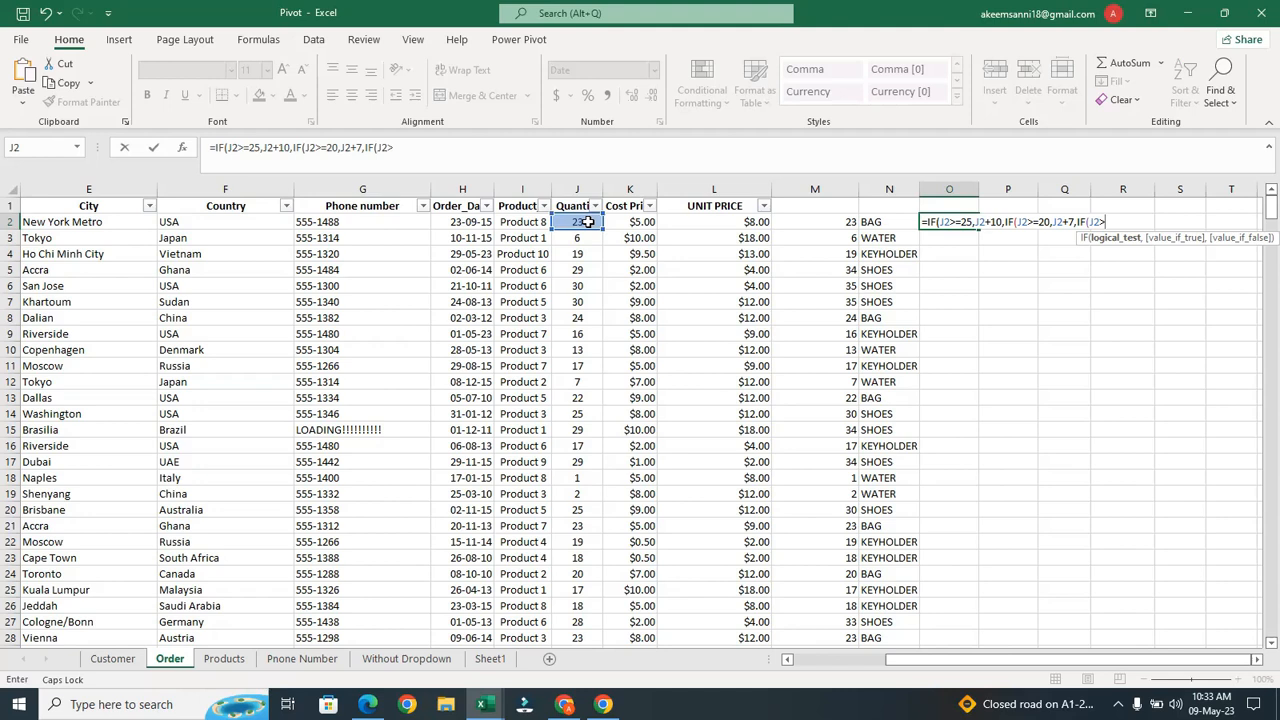
type("=15")
key("Return")
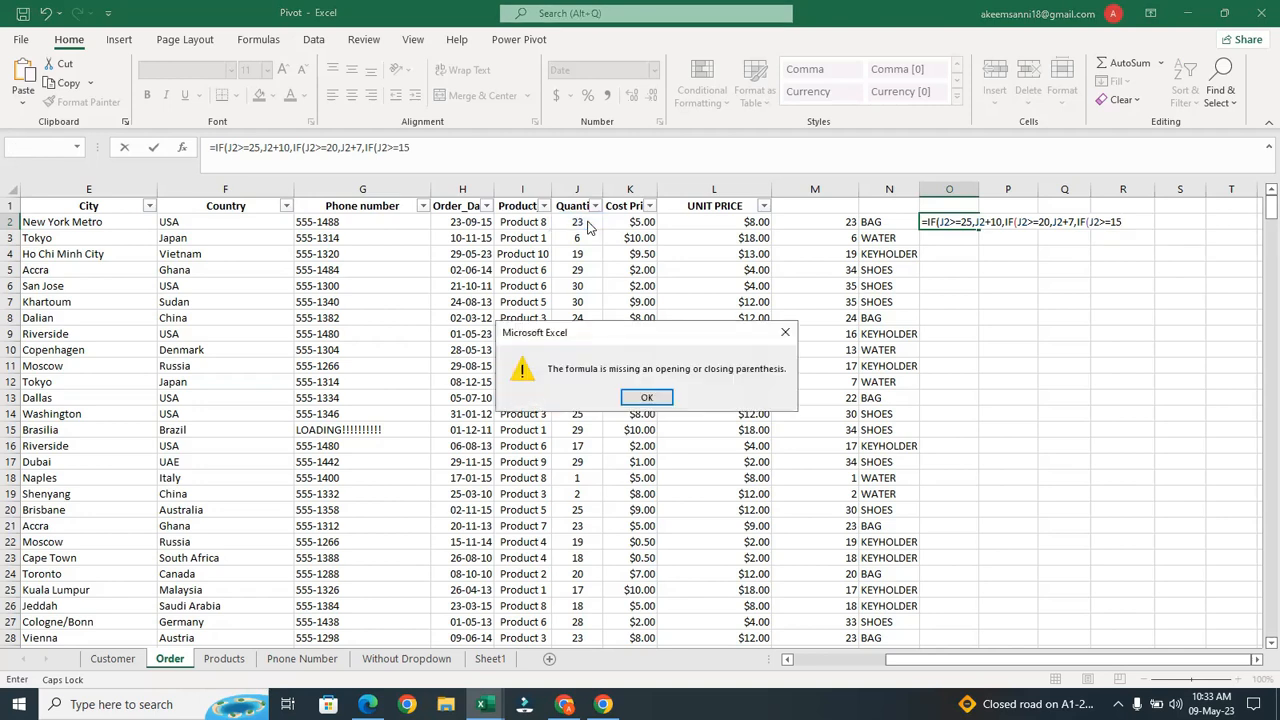
Dismiss the parenthesis warning and make J2+5 the 15-or-more result
left_click(647, 399)
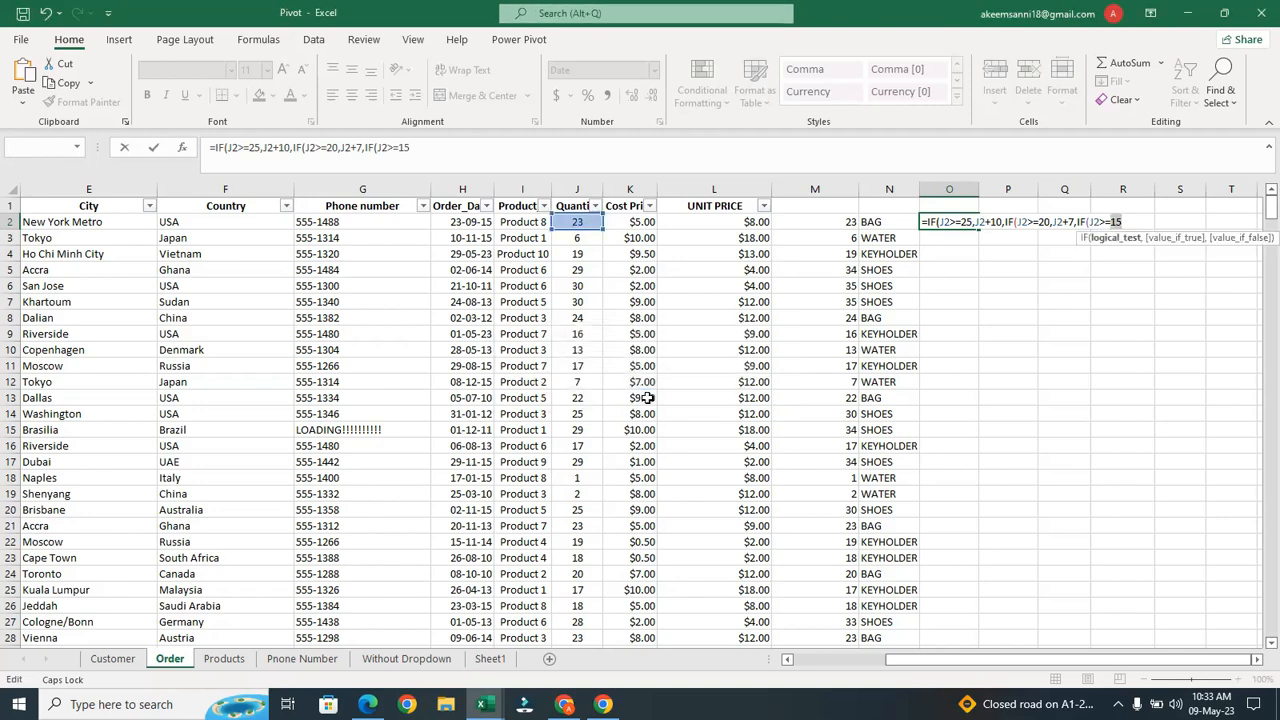
left_click(1135, 222)
type(",")
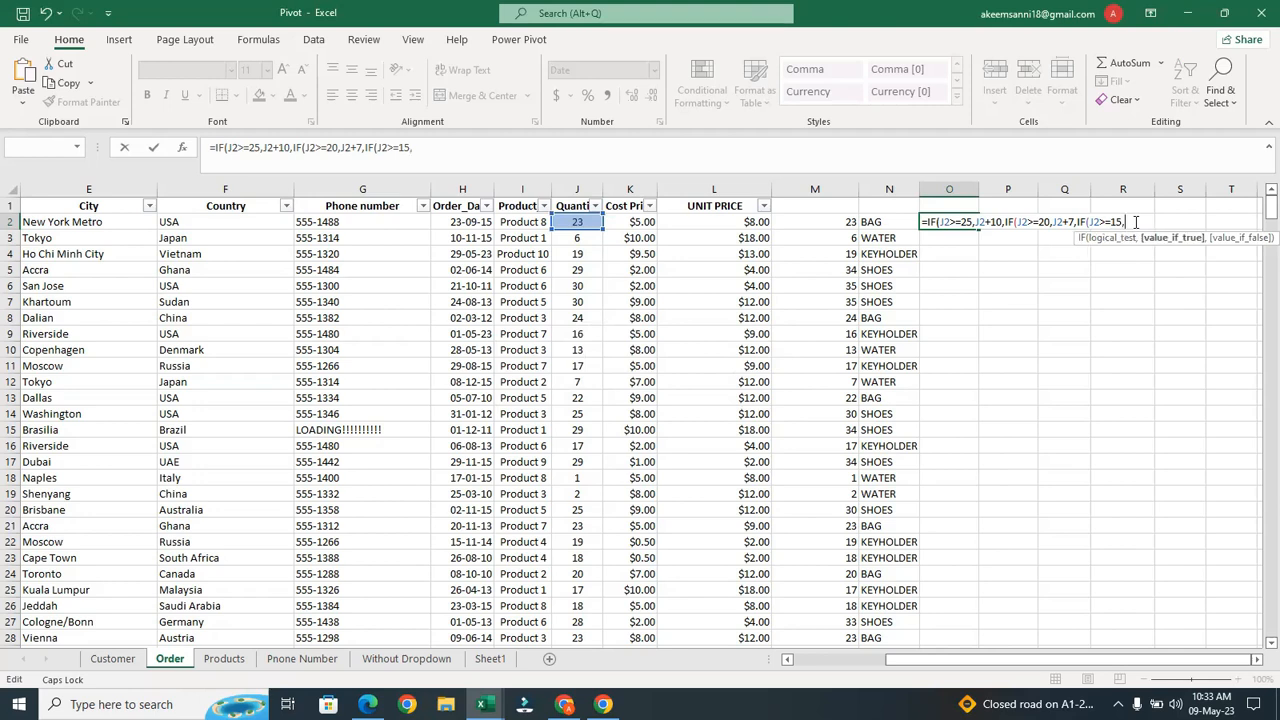
left_click(567, 221)
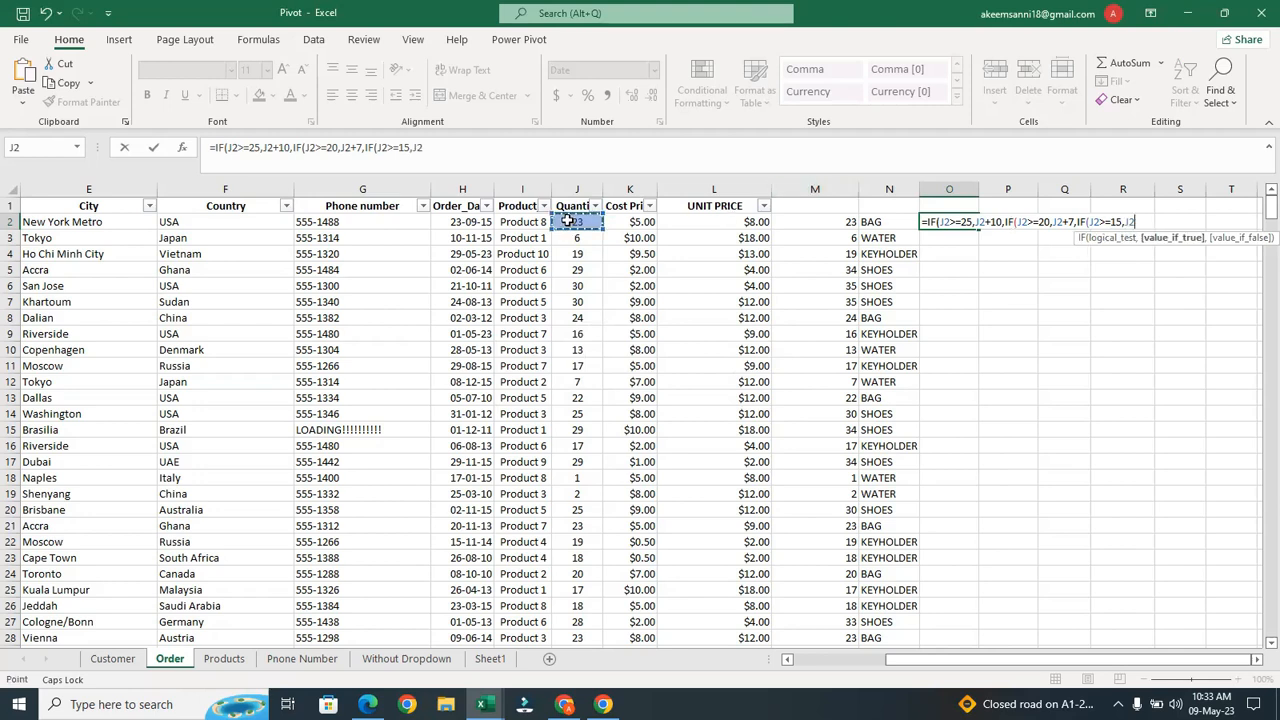
type("+5,")
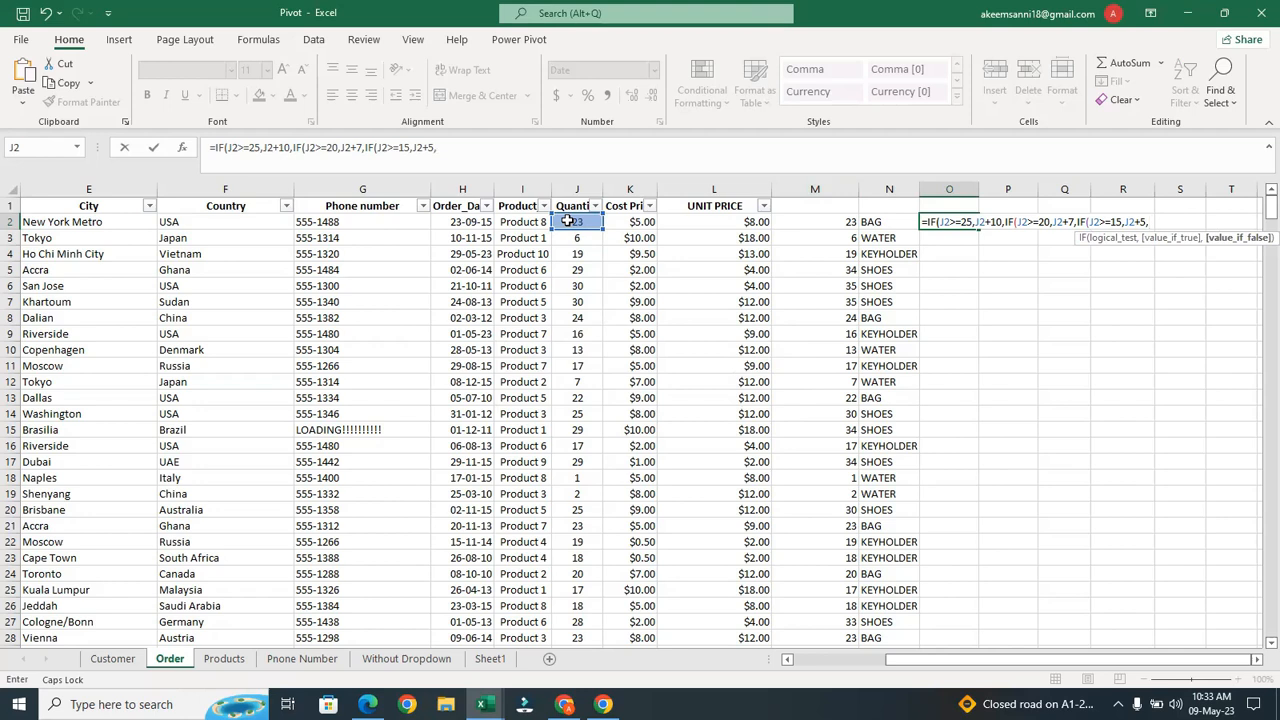
type("IF")
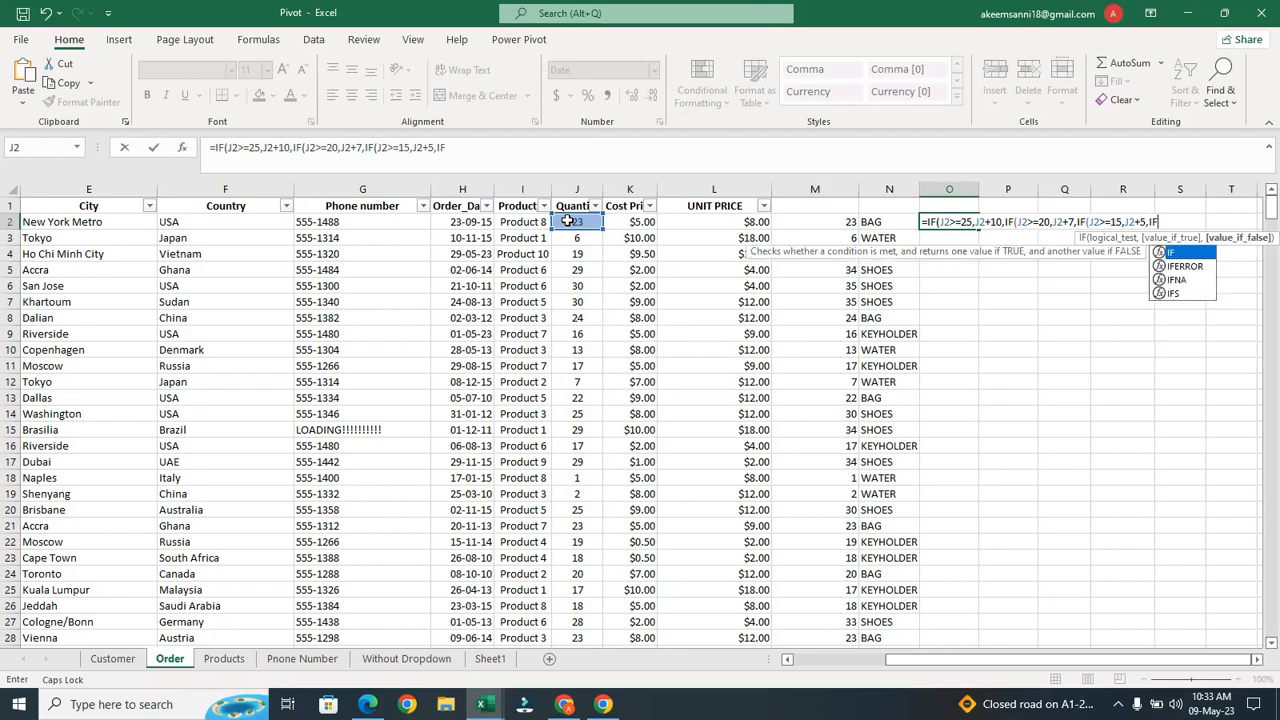
type("(")
Add the 10-or-more test giving J2+2, else J2+0, close the parentheses and commit
left_click(564, 222)
type(">")
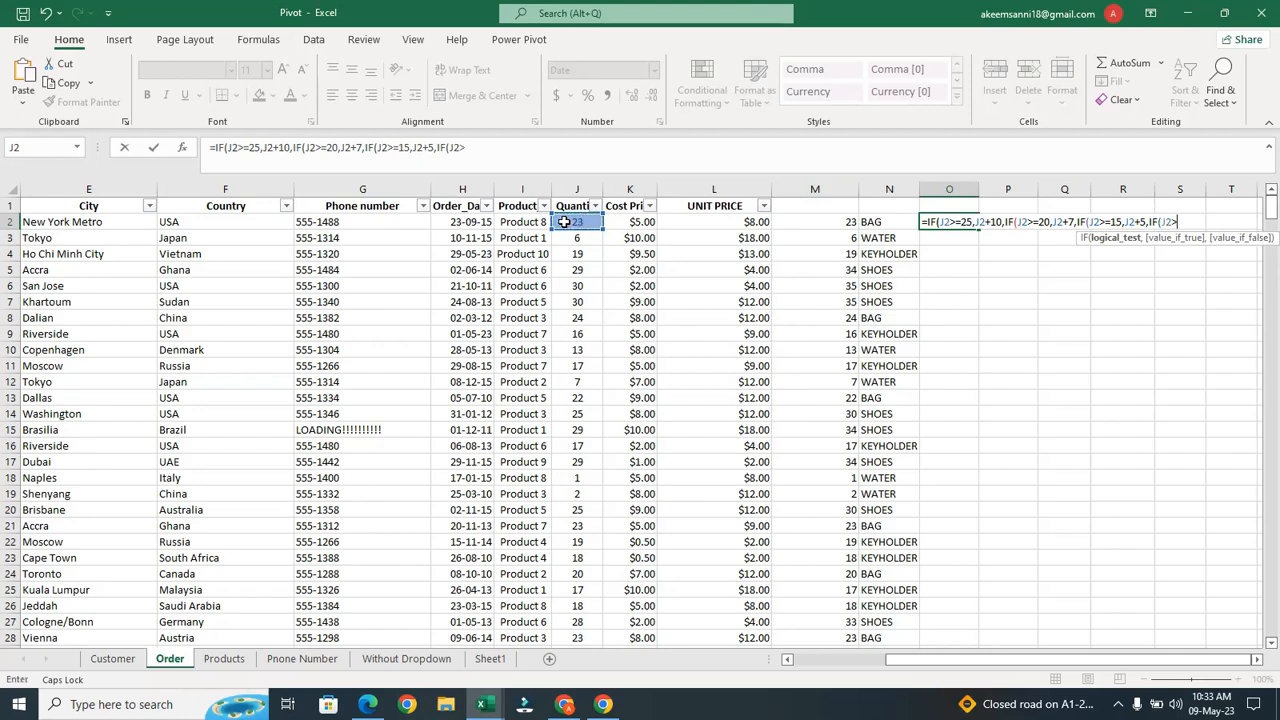
type("+")
type("=")
type("10,")
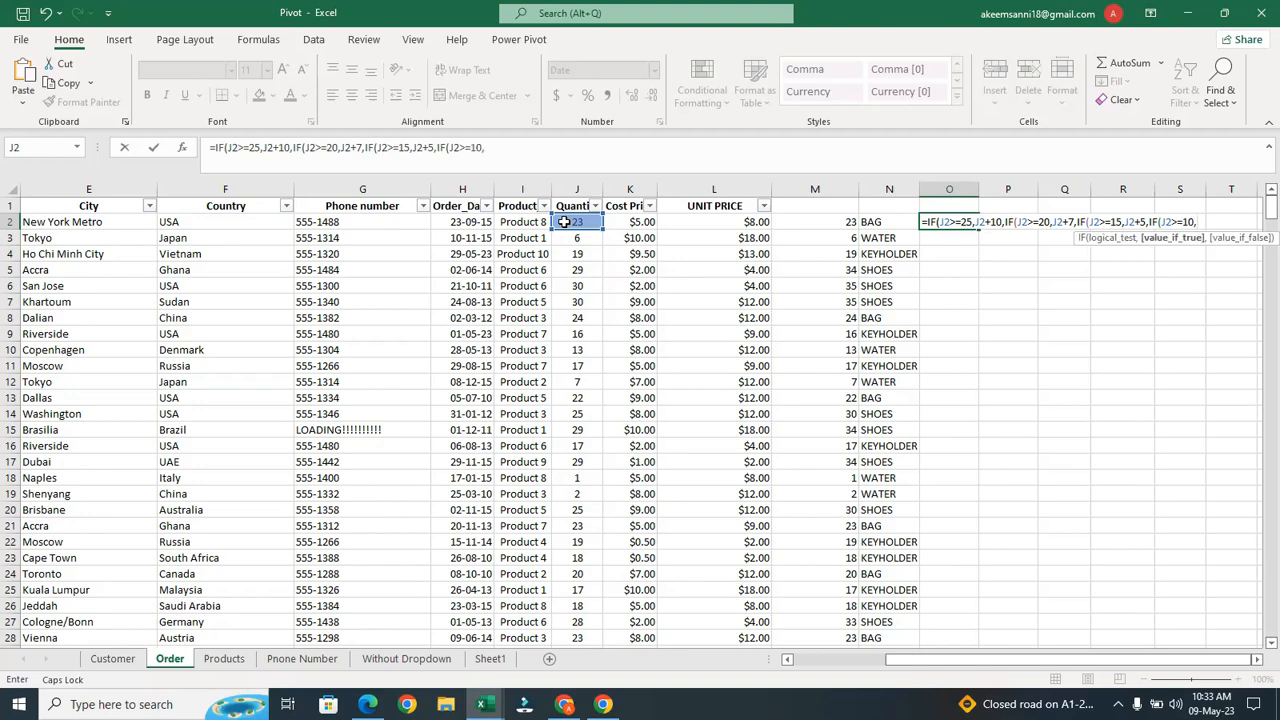
left_click(564, 222)
type("+")
type("2+2,")
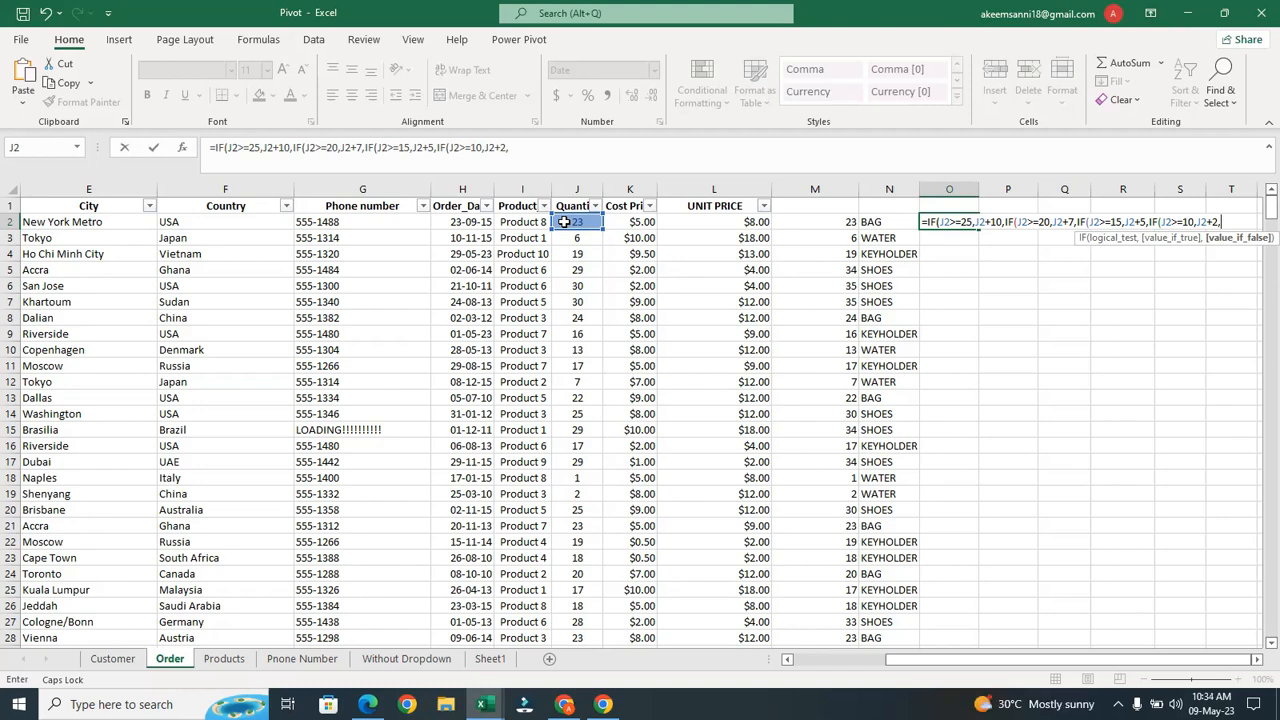
left_click(565, 222)
type("+0")
type(")")
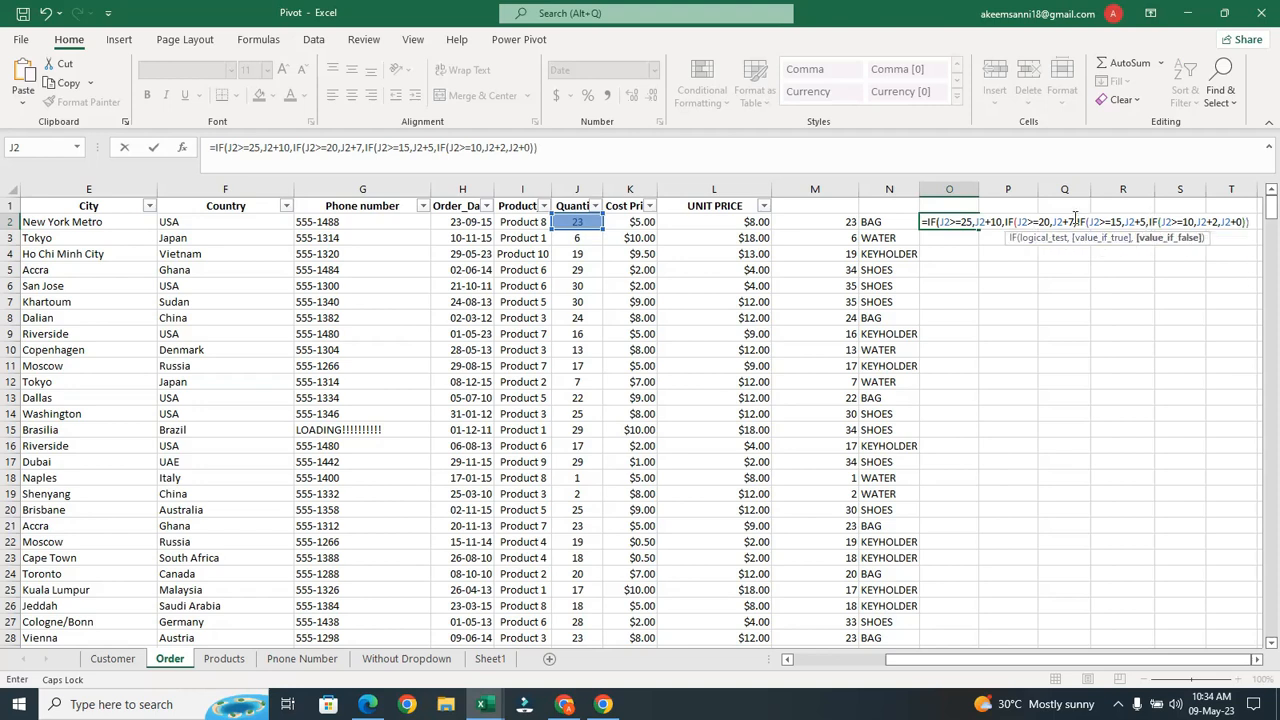
type(")")
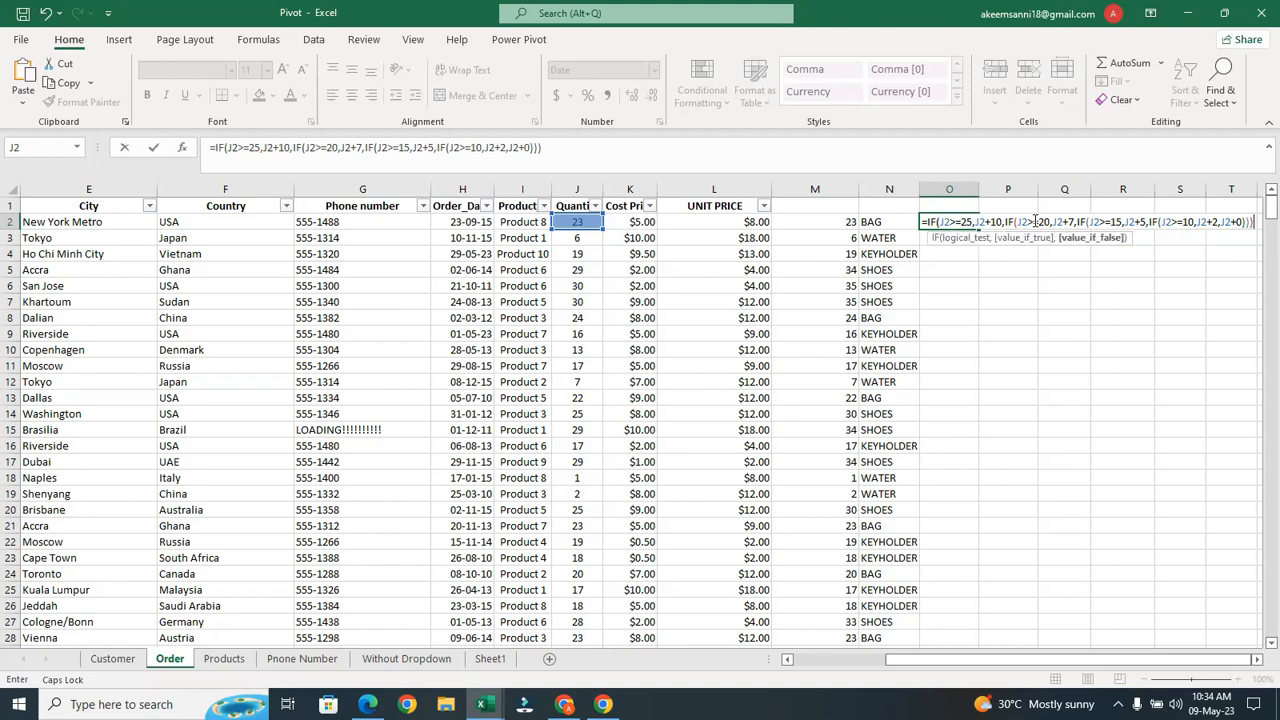
type(")")
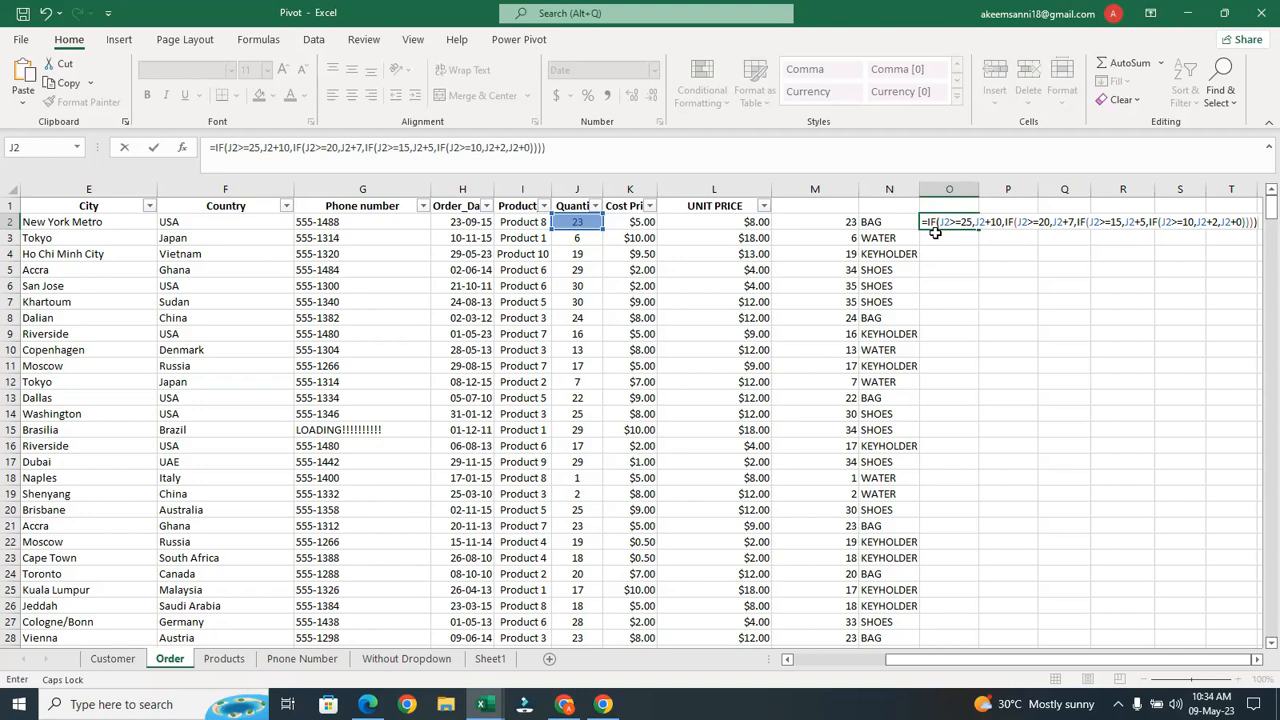
key("Return")
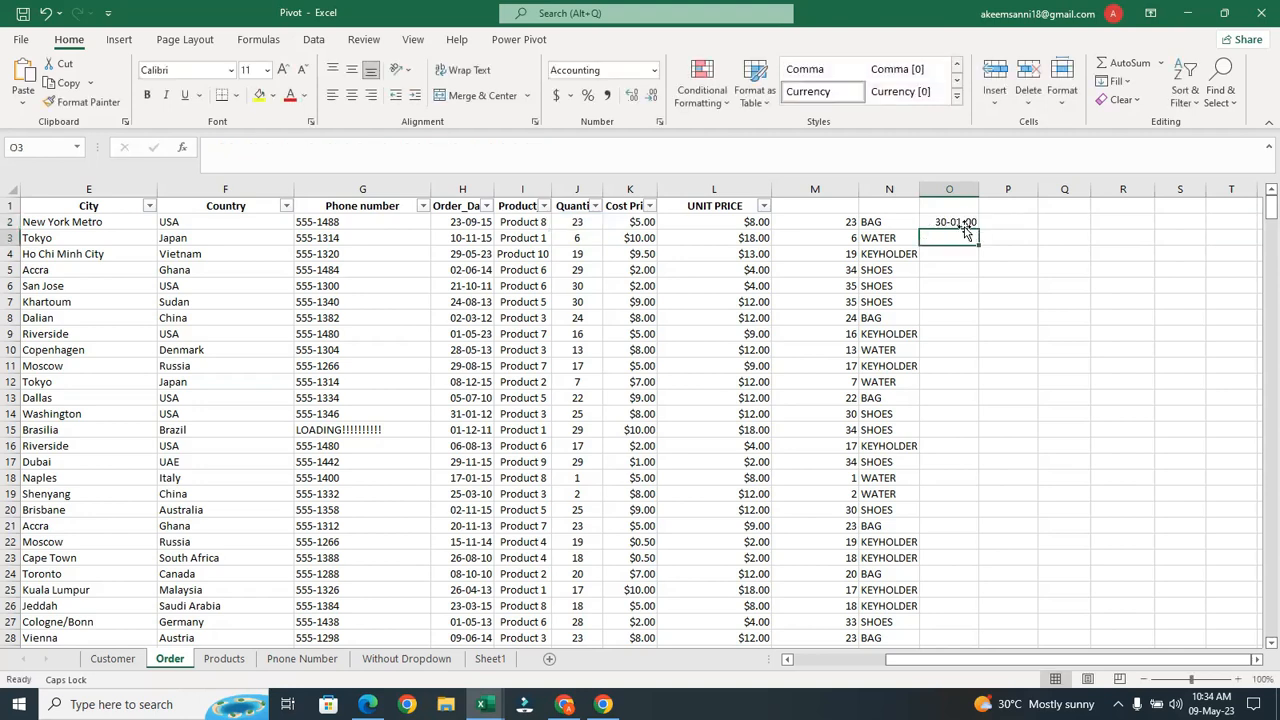
left_click(953, 189)
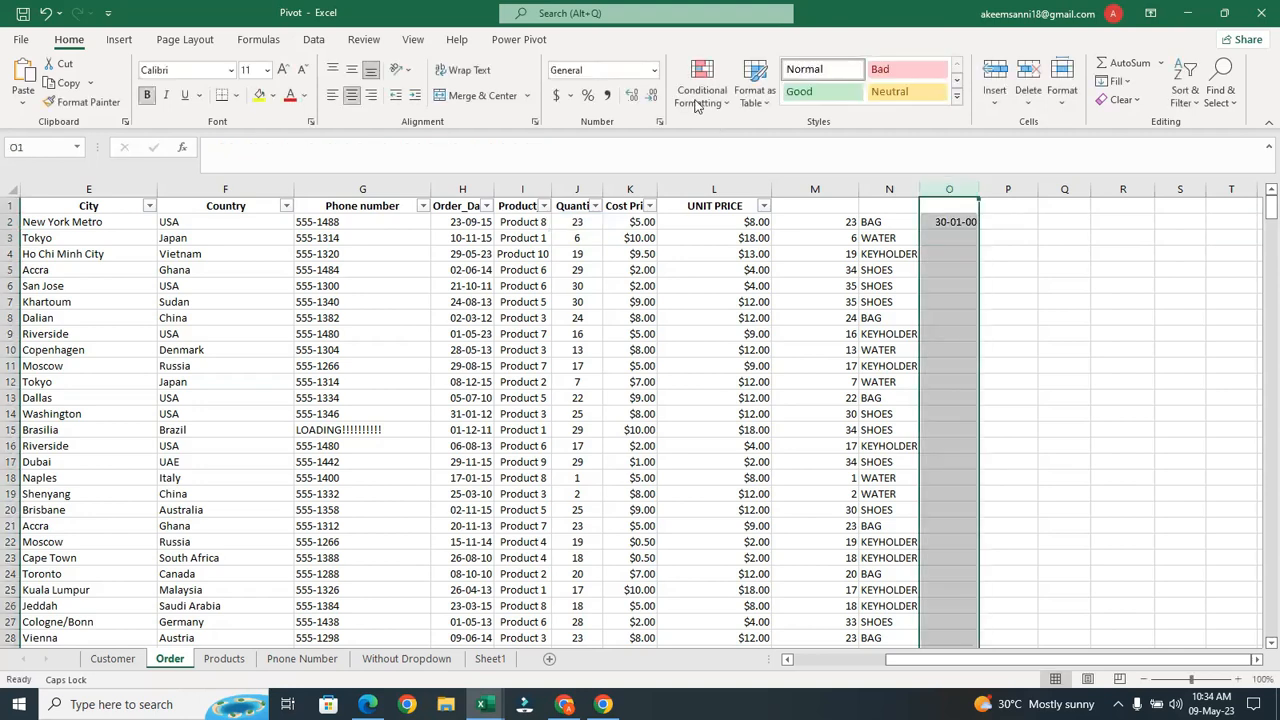
Format column O as Number with no decimals and fill O2's bonus formula down
left_click(653, 71)
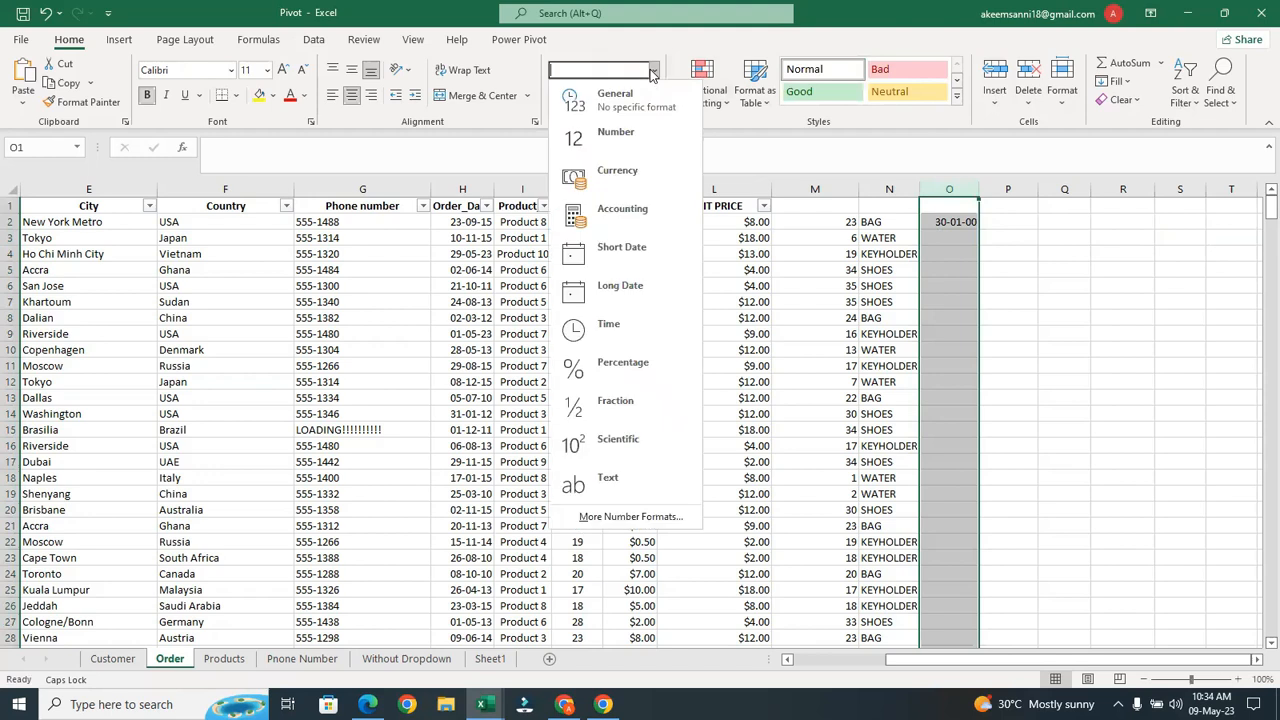
left_click(640, 136)
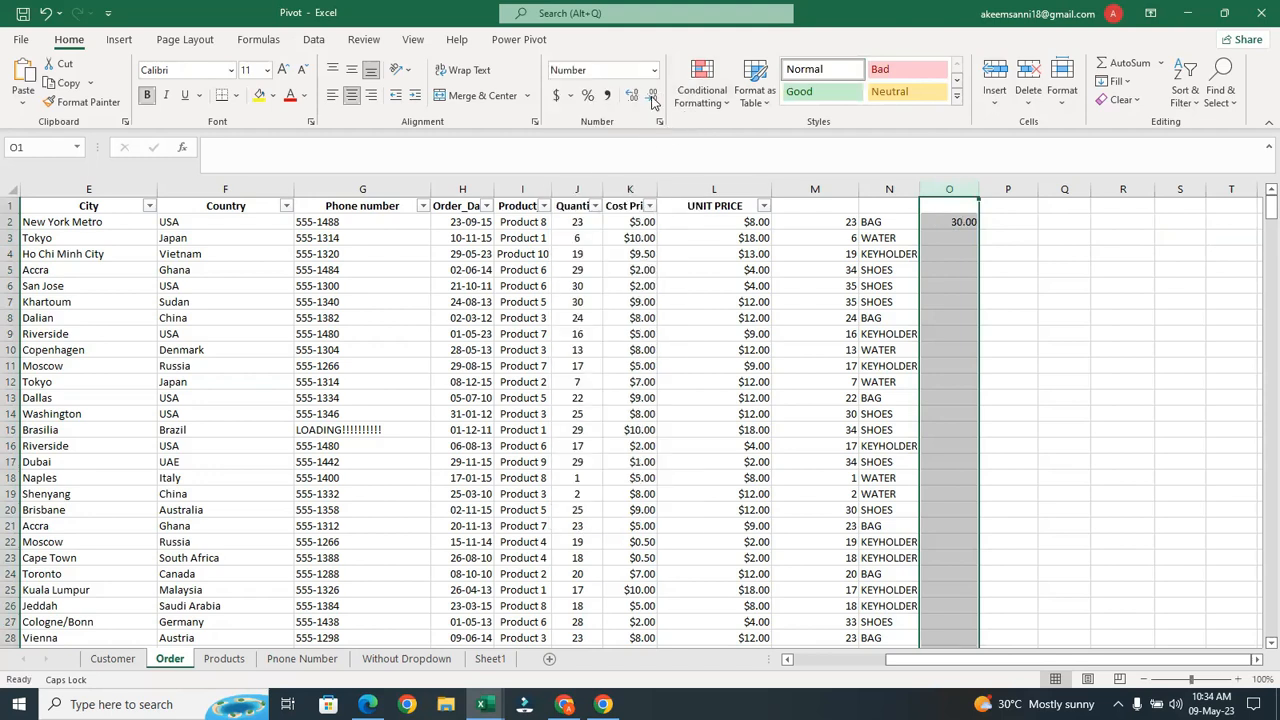
left_click(652, 97)
left_click(652, 97)
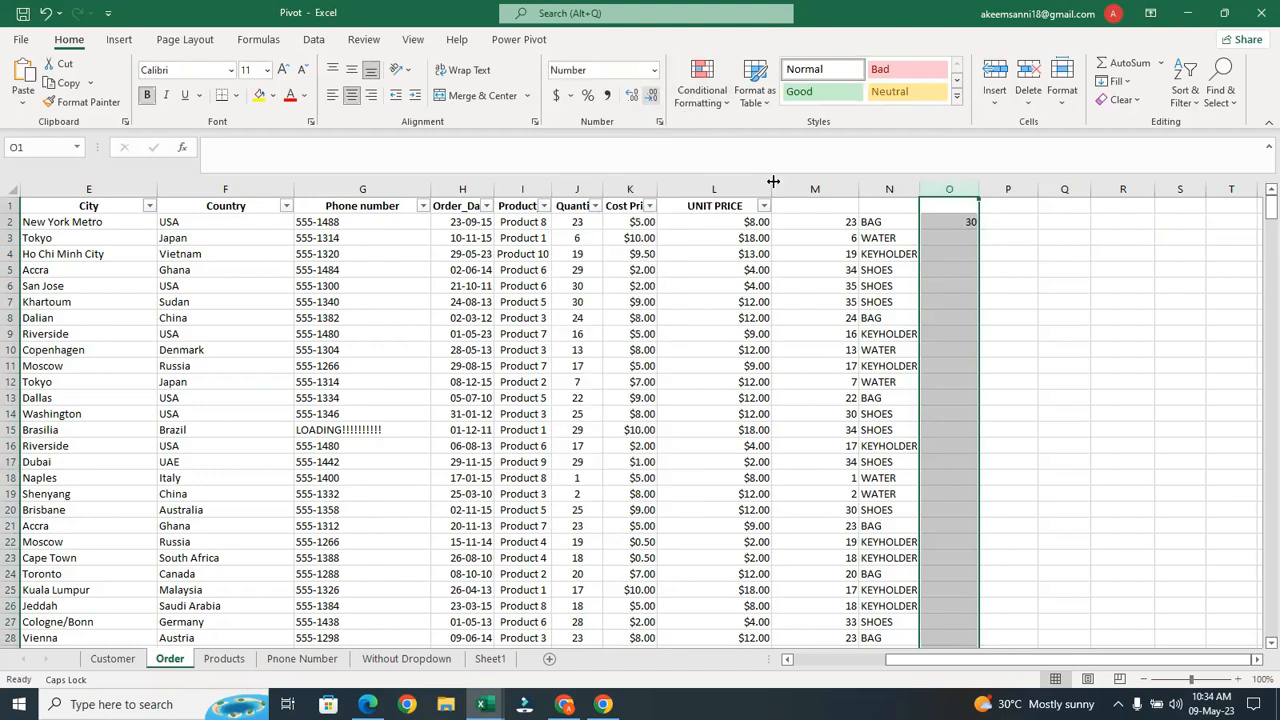
left_click(966, 220)
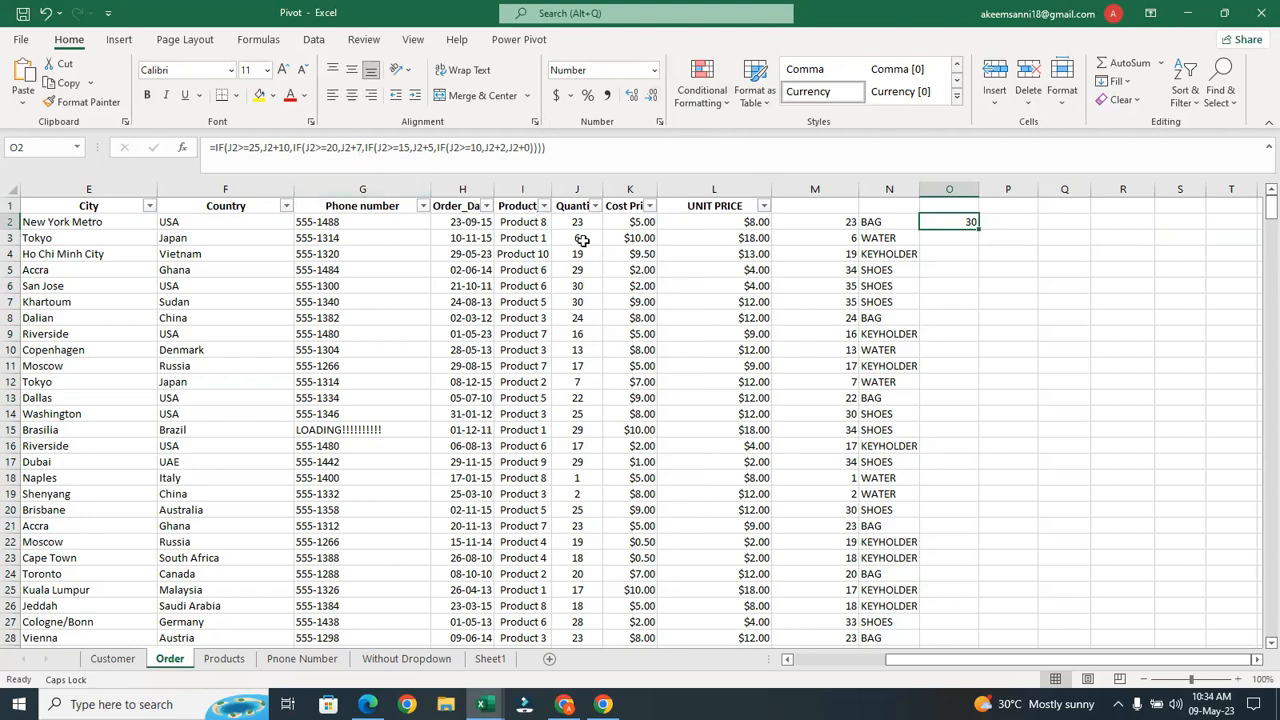
double_click(981, 228)
left_click(968, 236)
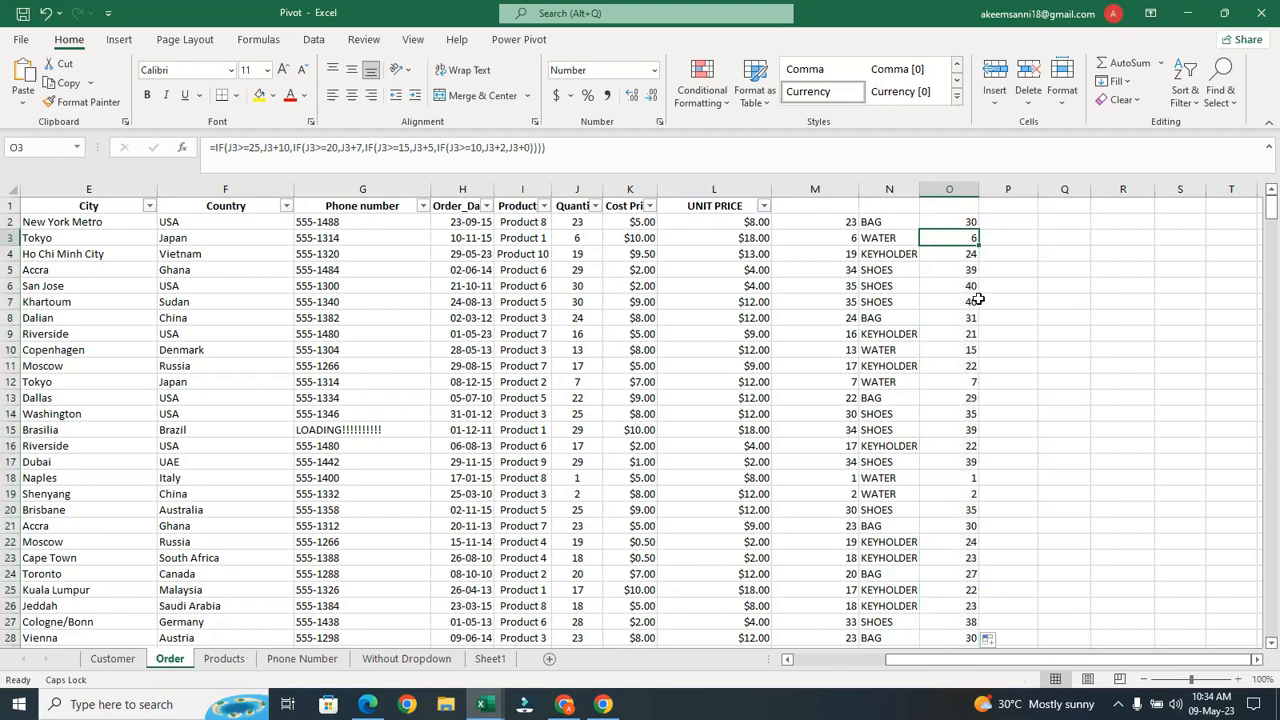
left_click(968, 252)
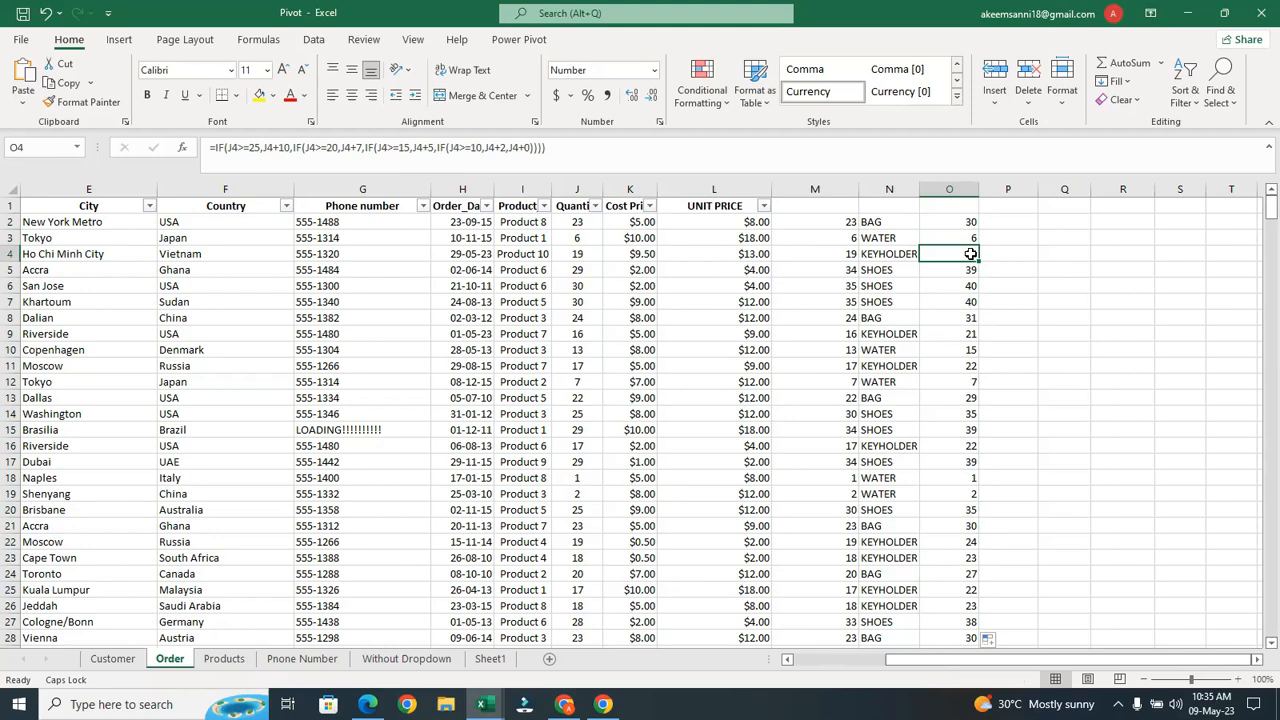
left_click(848, 268)
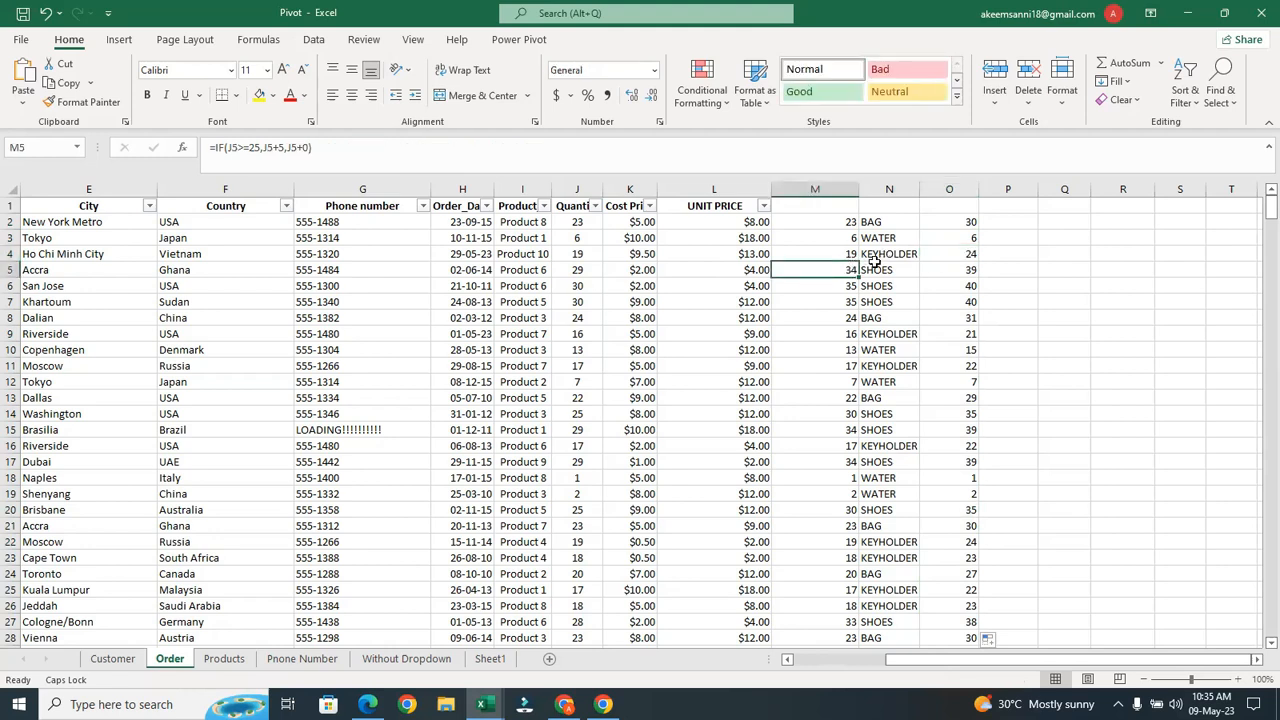
left_click(972, 270)
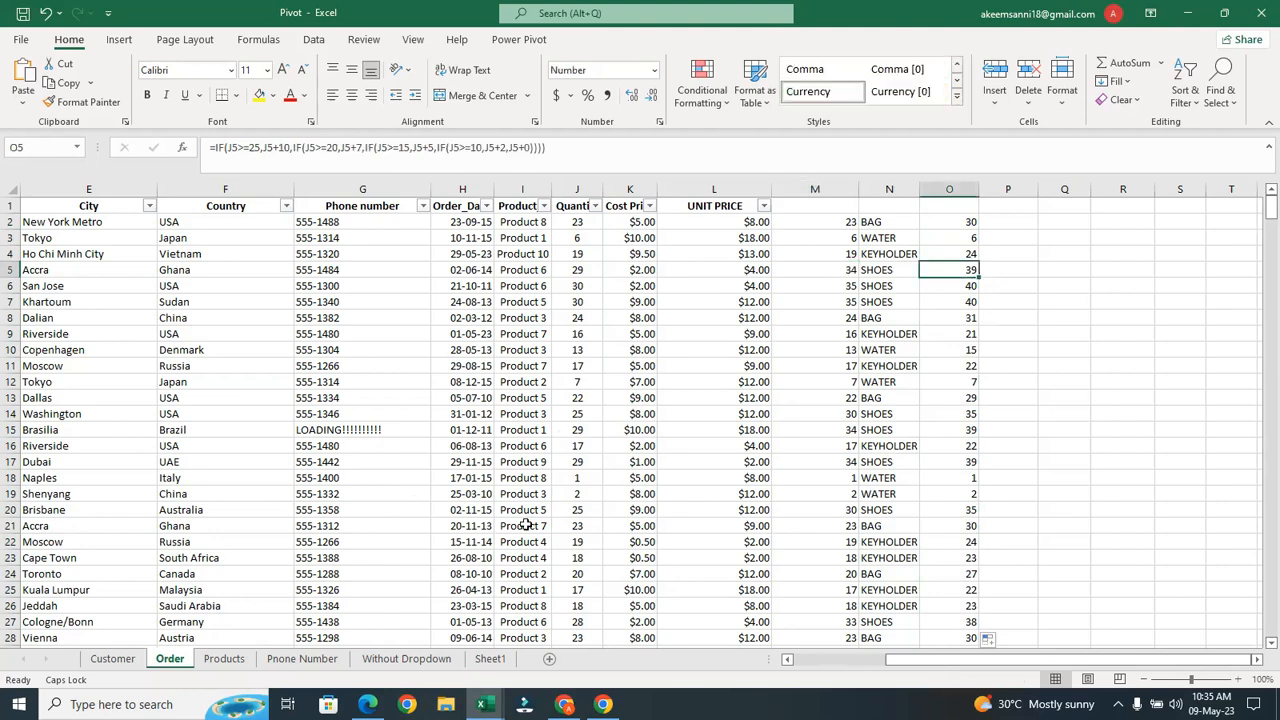
left_click(872, 220)
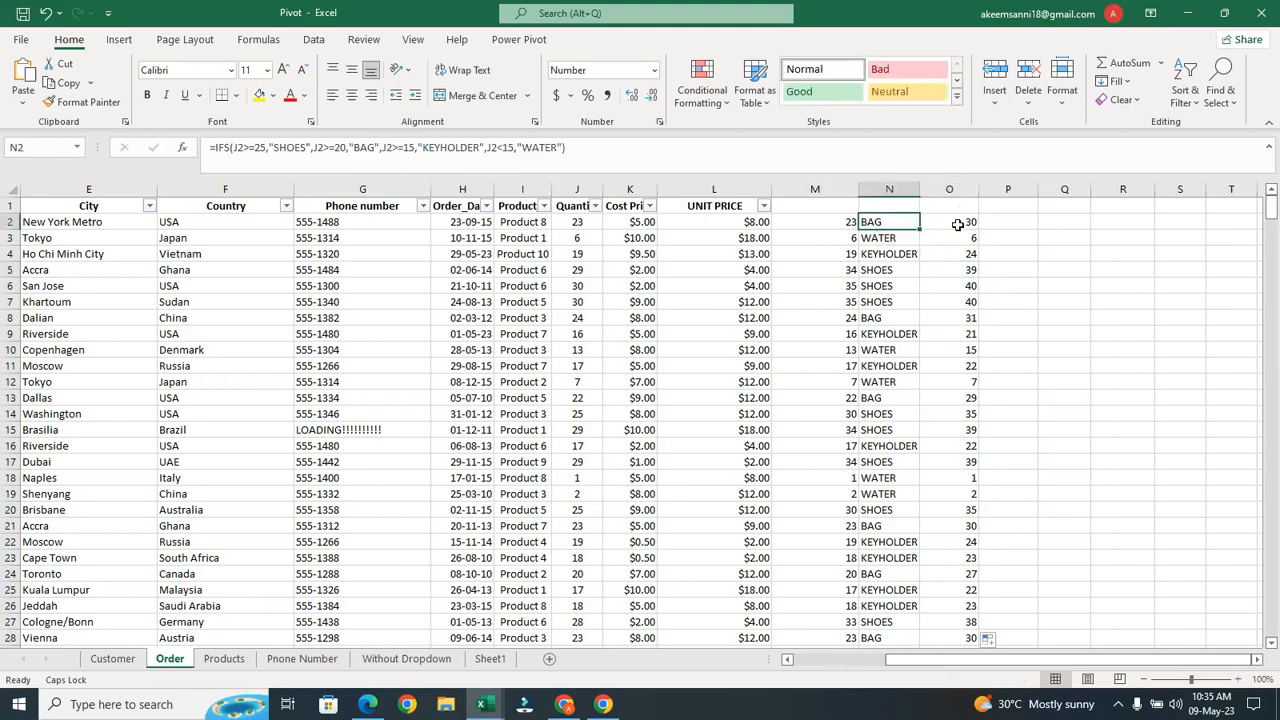
left_click(957, 224)
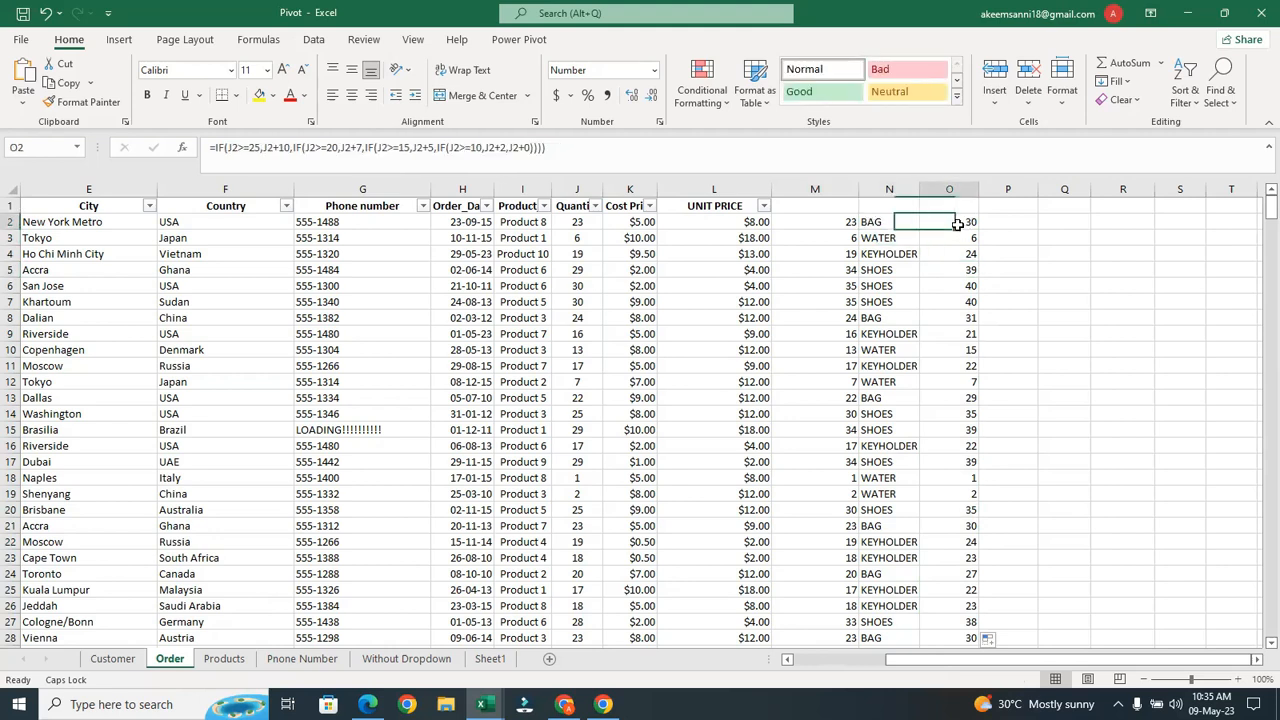
left_click(896, 236)
left_click(888, 222)
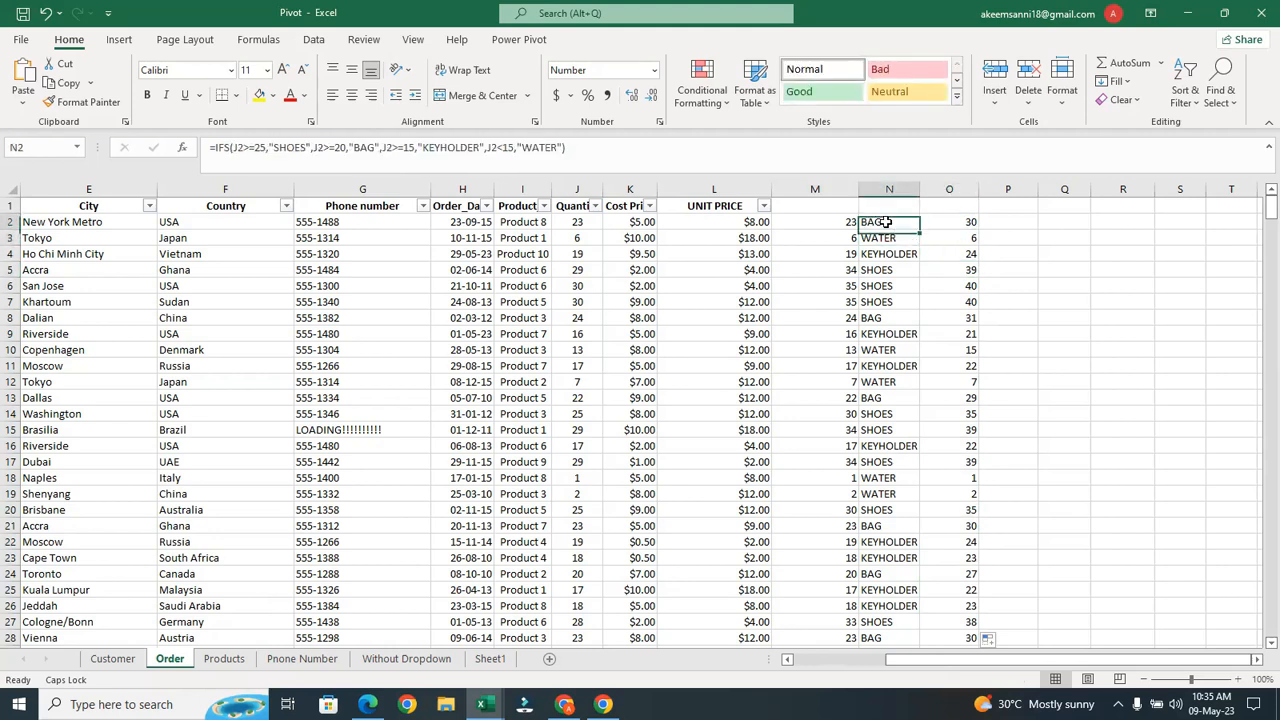
left_click(969, 221)
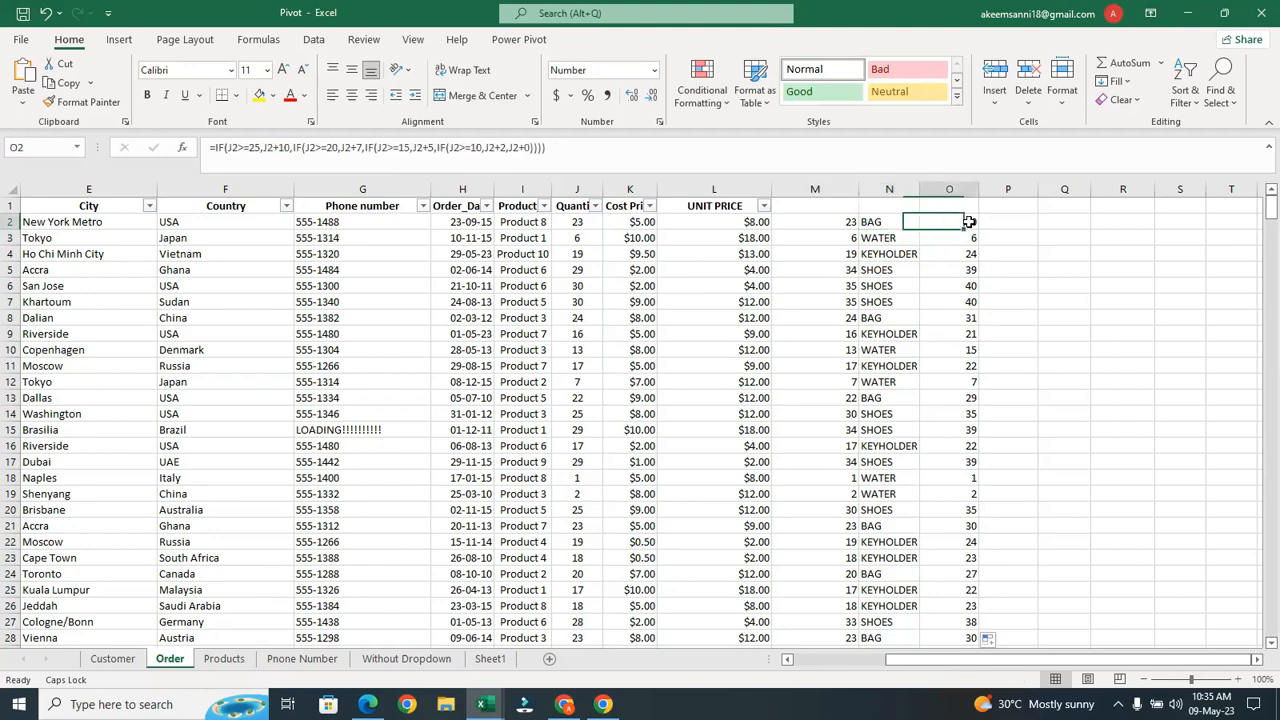
left_click(888, 222)
left_click(943, 222)
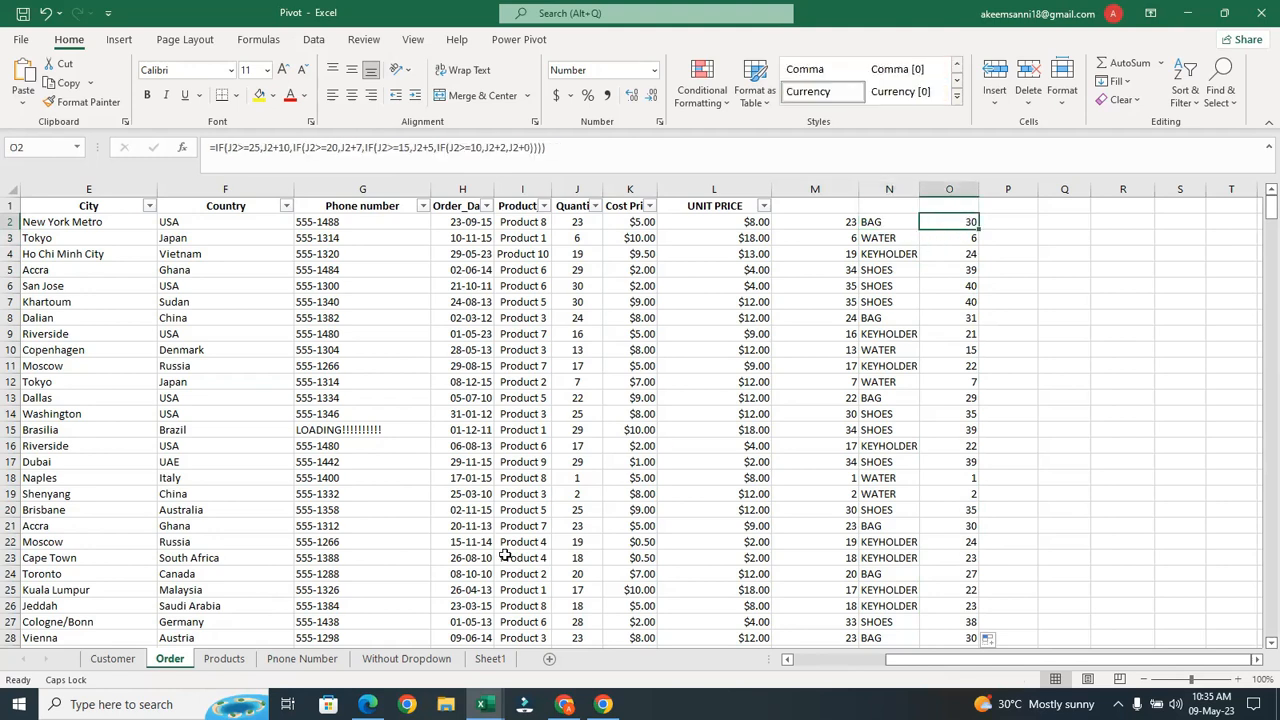
mouse_move(482, 704)
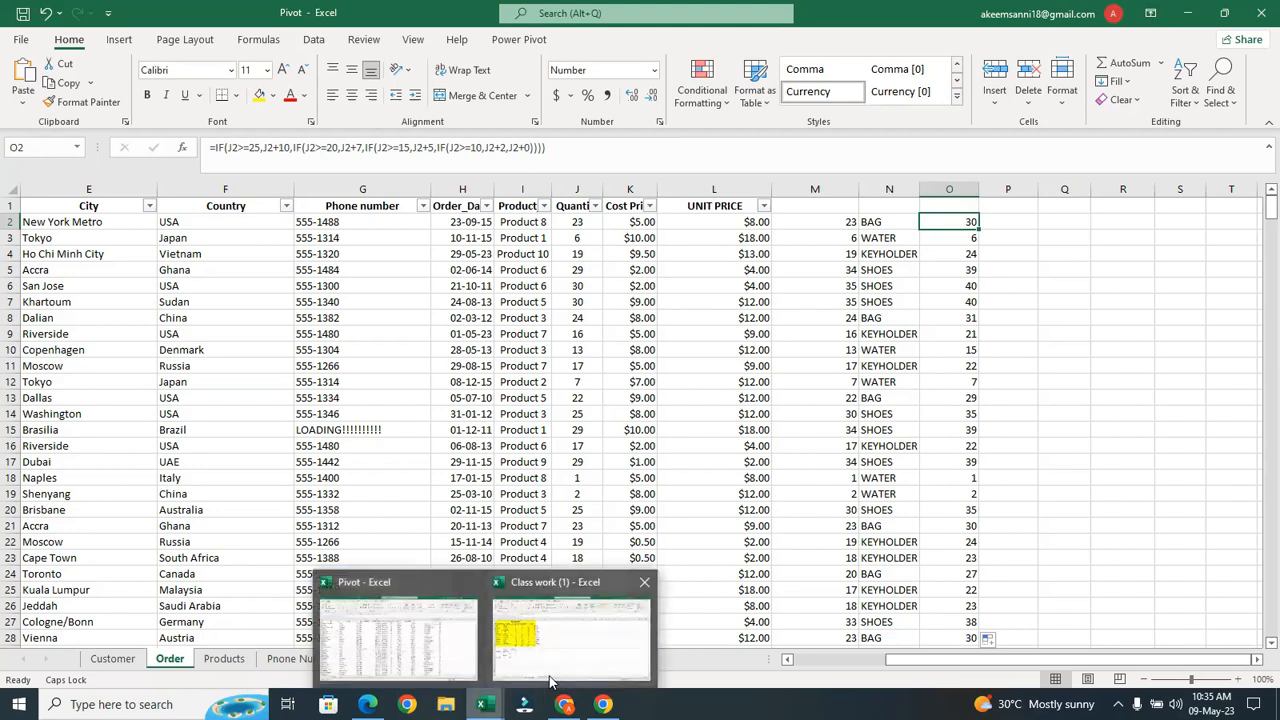
Switch to Class work (1), select results G3:G12, then start and cancel an =IF in H3
left_click(575, 625)
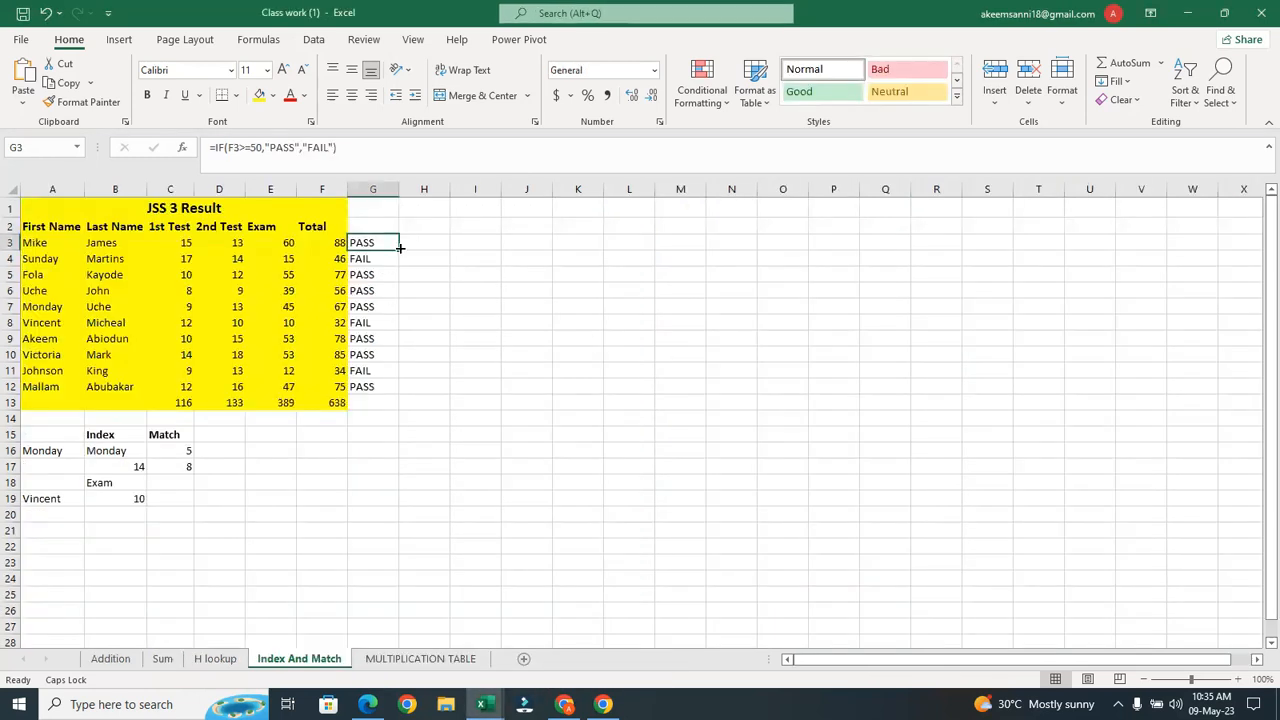
left_click_drag(380, 244, 369, 385)
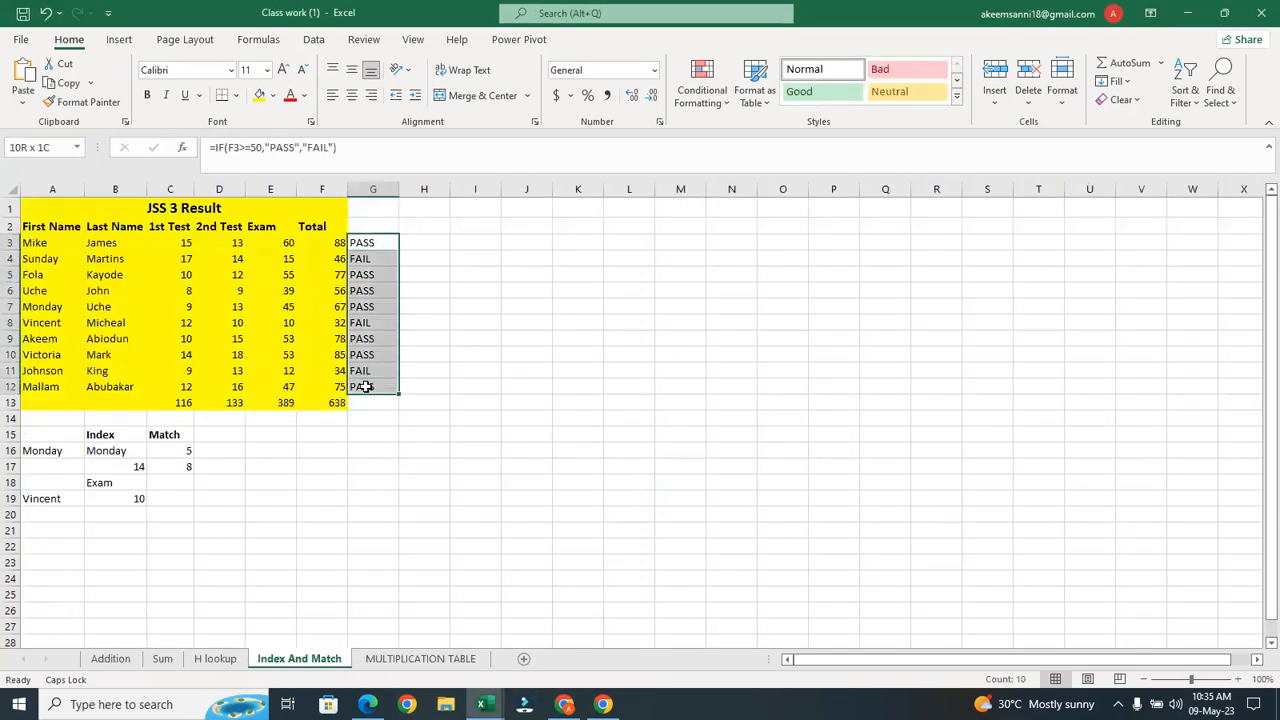
left_click(428, 239)
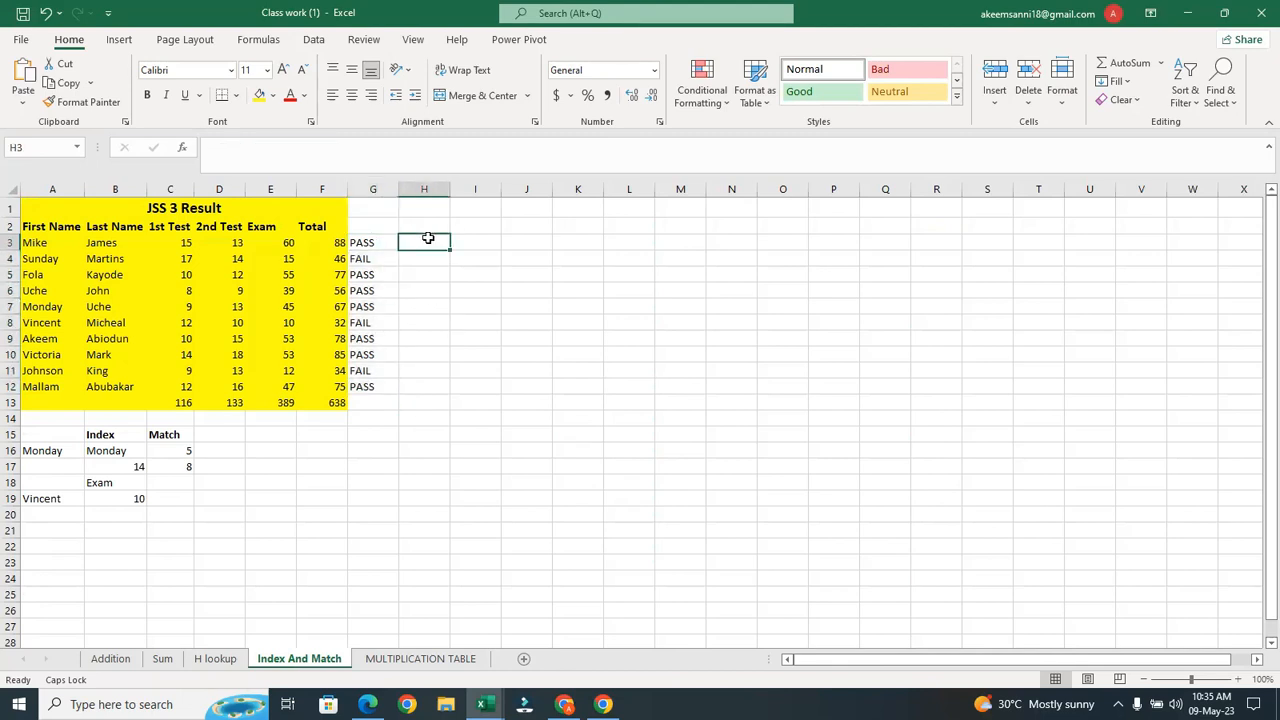
type("=")
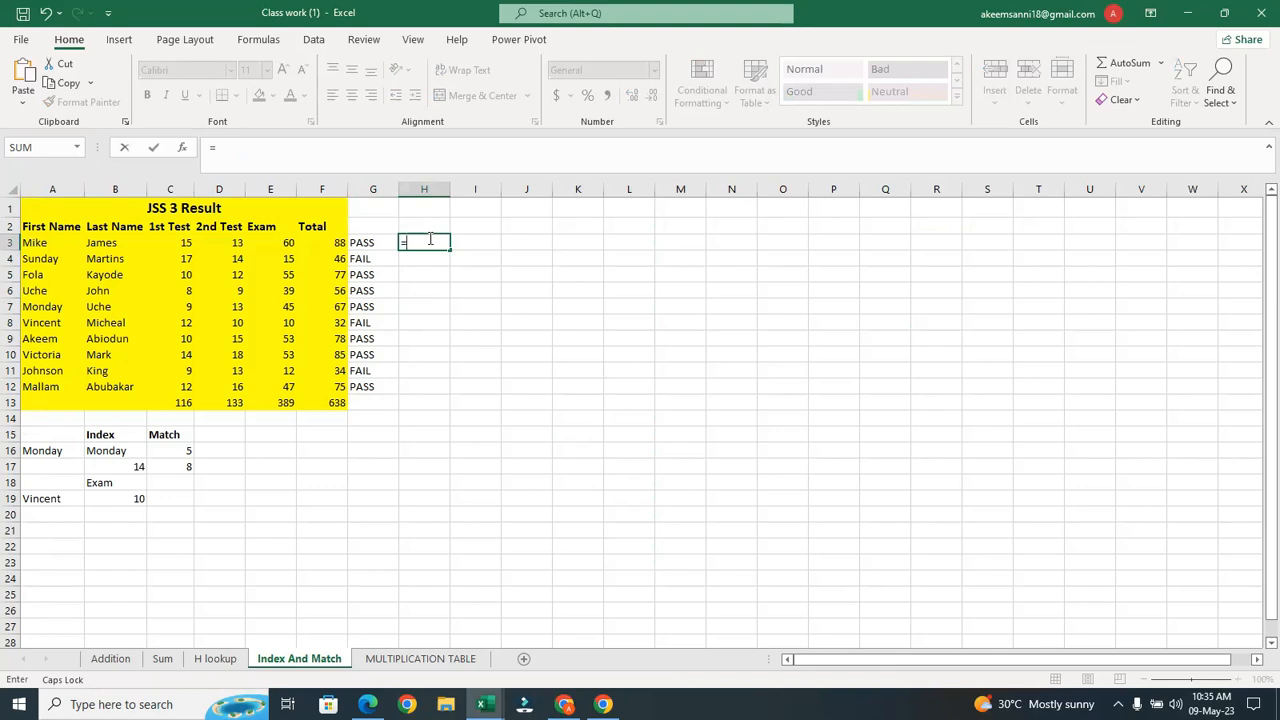
type("IF")
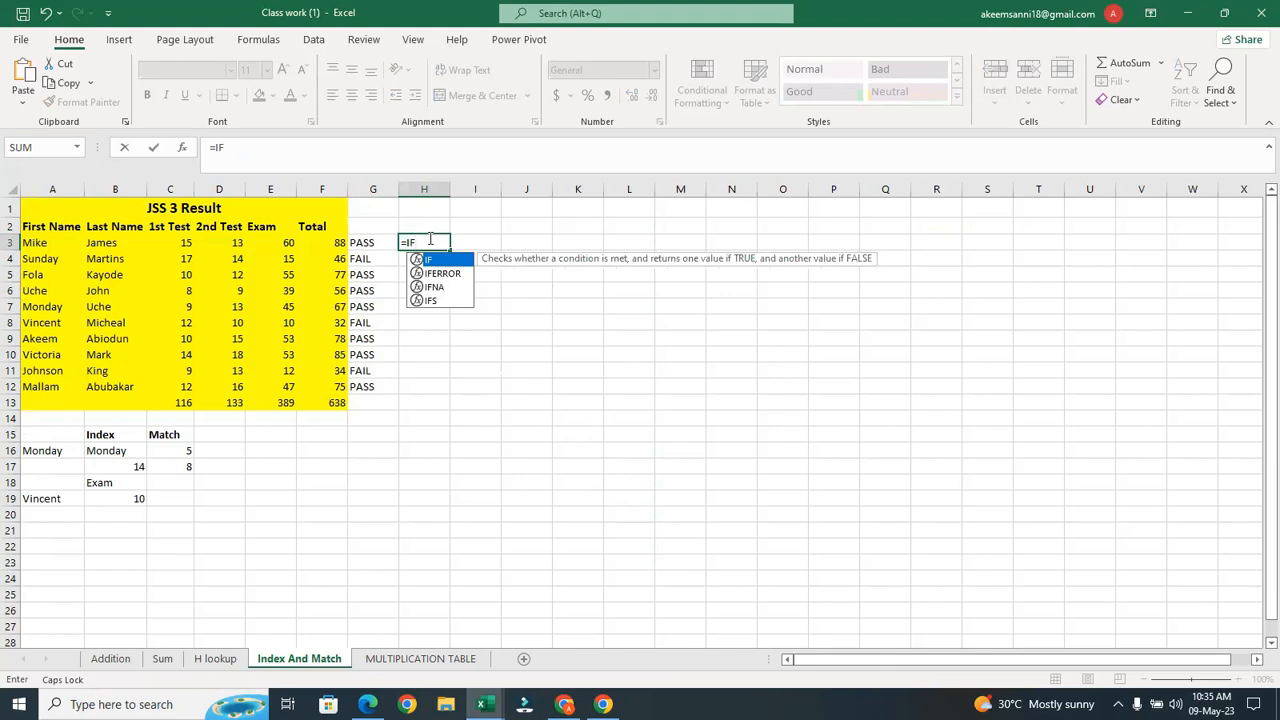
key("Escape")
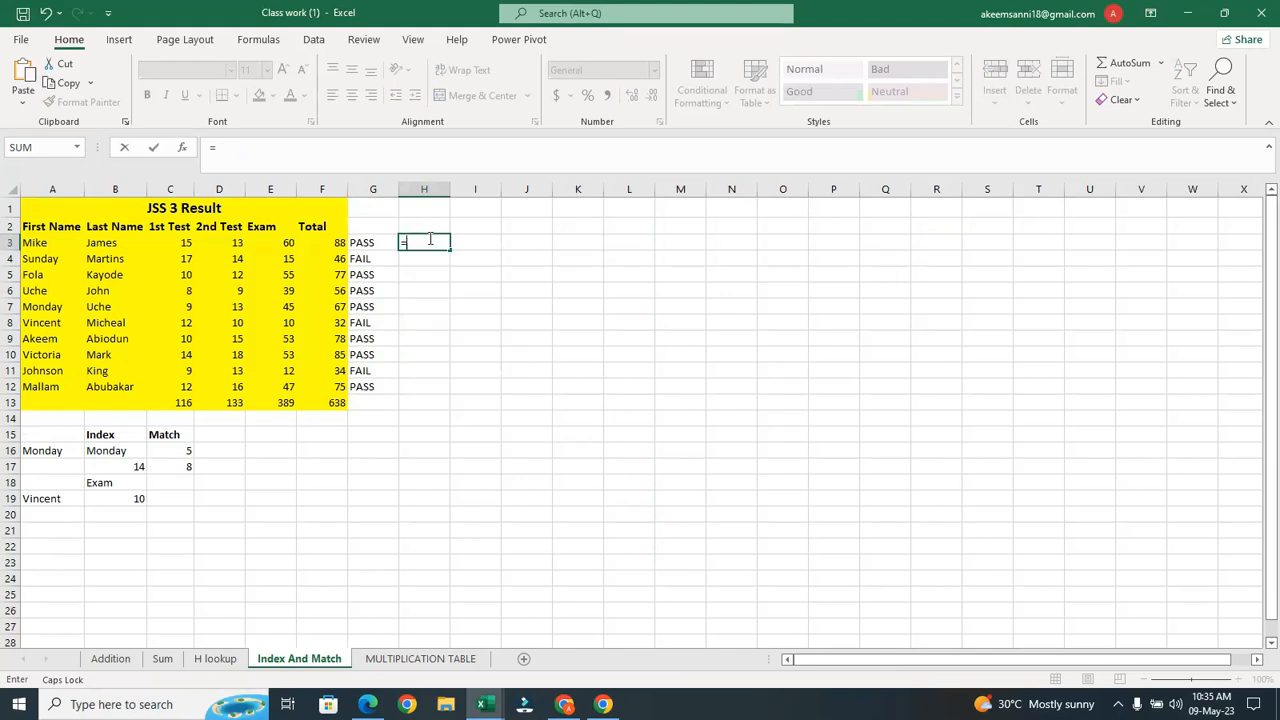
key("Escape")
left_click(412, 290)
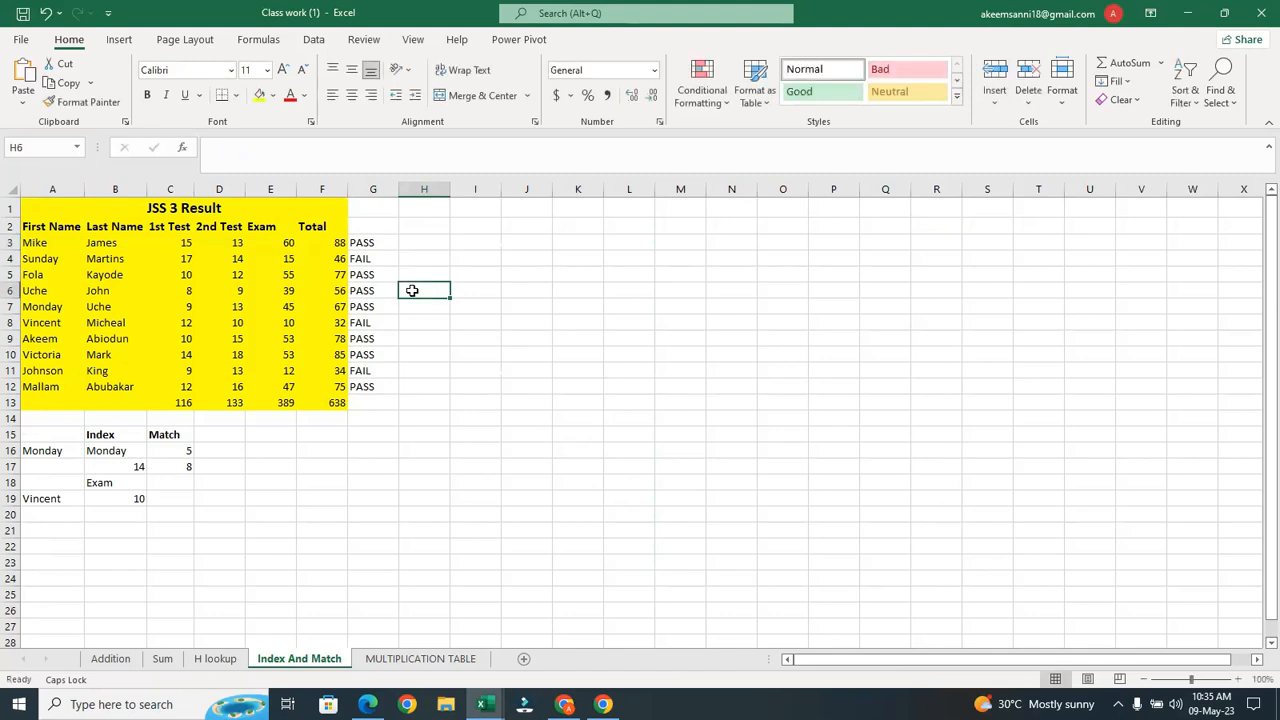
left_click(418, 241)
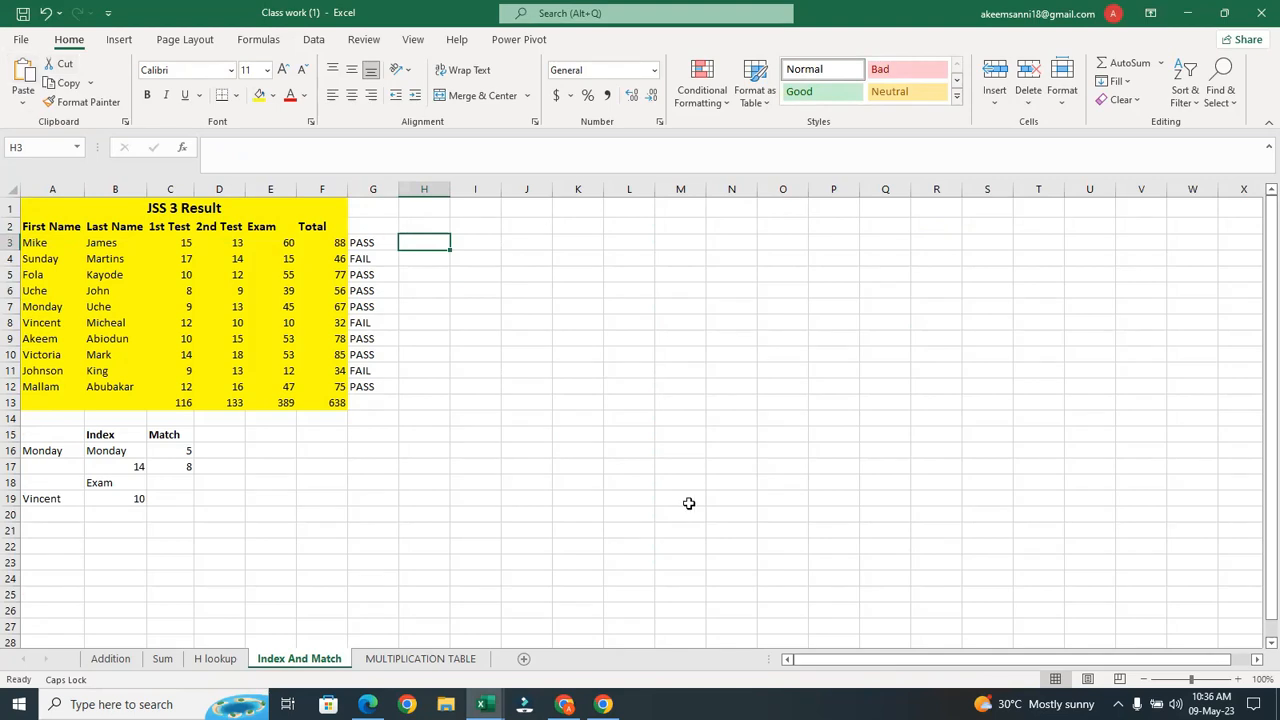
mouse_move(564, 704)
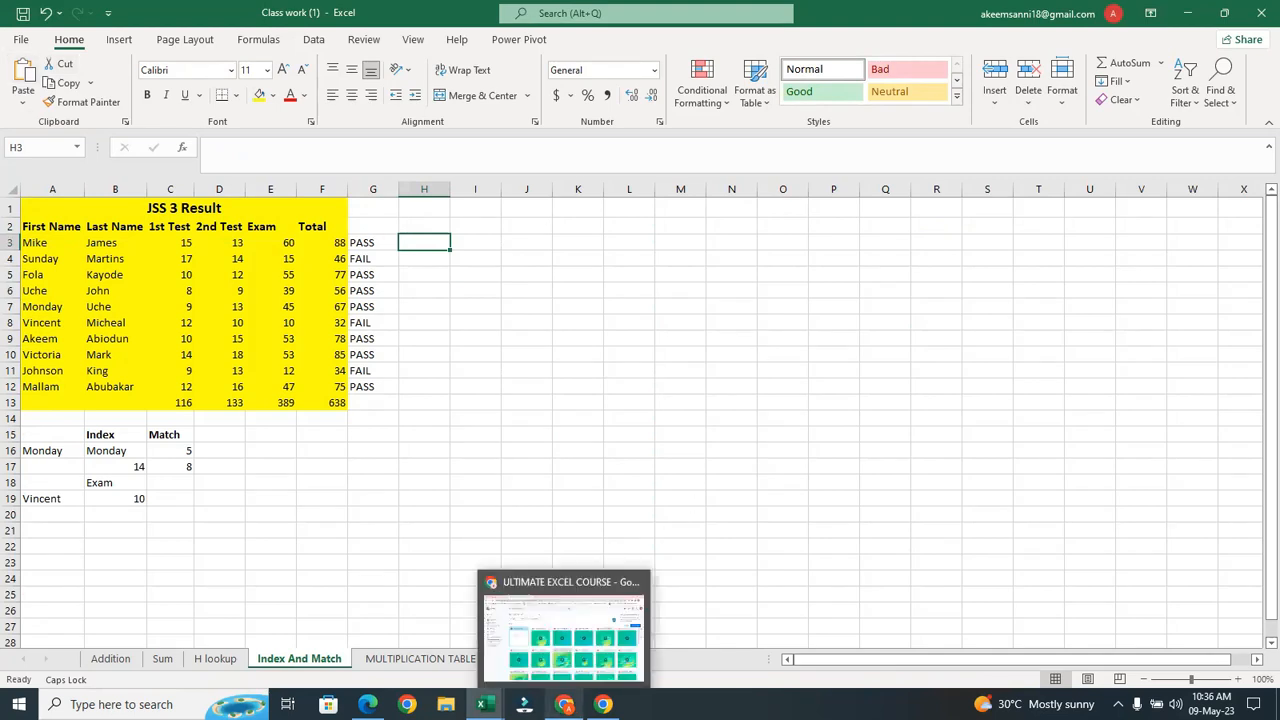
Send Class work (1).xlsx from Downloads as a document in the WhatsApp class chat
left_click(576, 698)
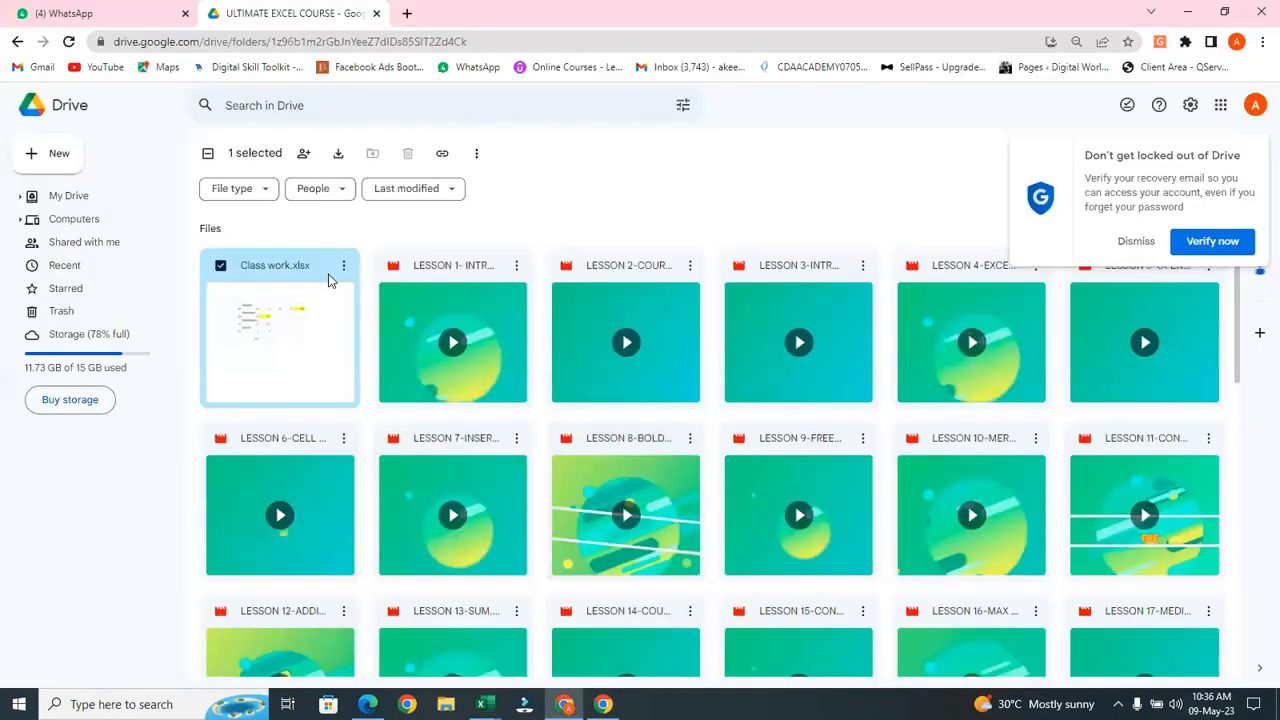
left_click(98, 20)
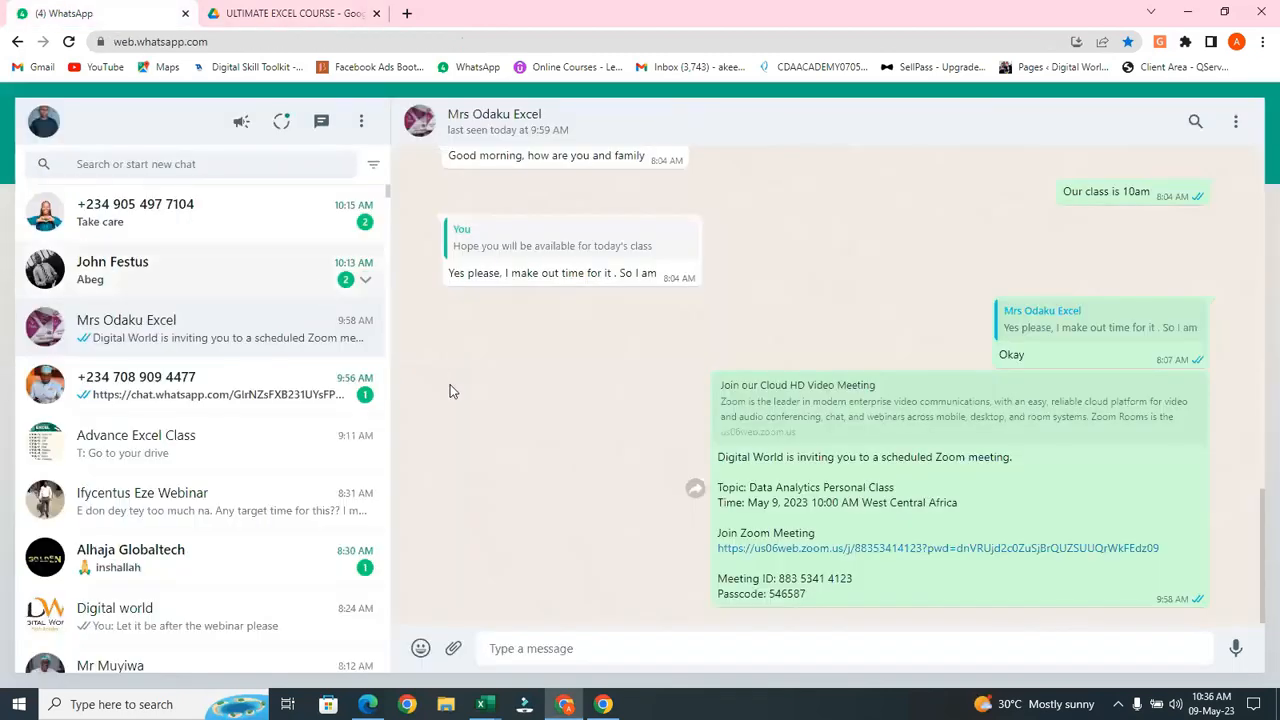
left_click(455, 649)
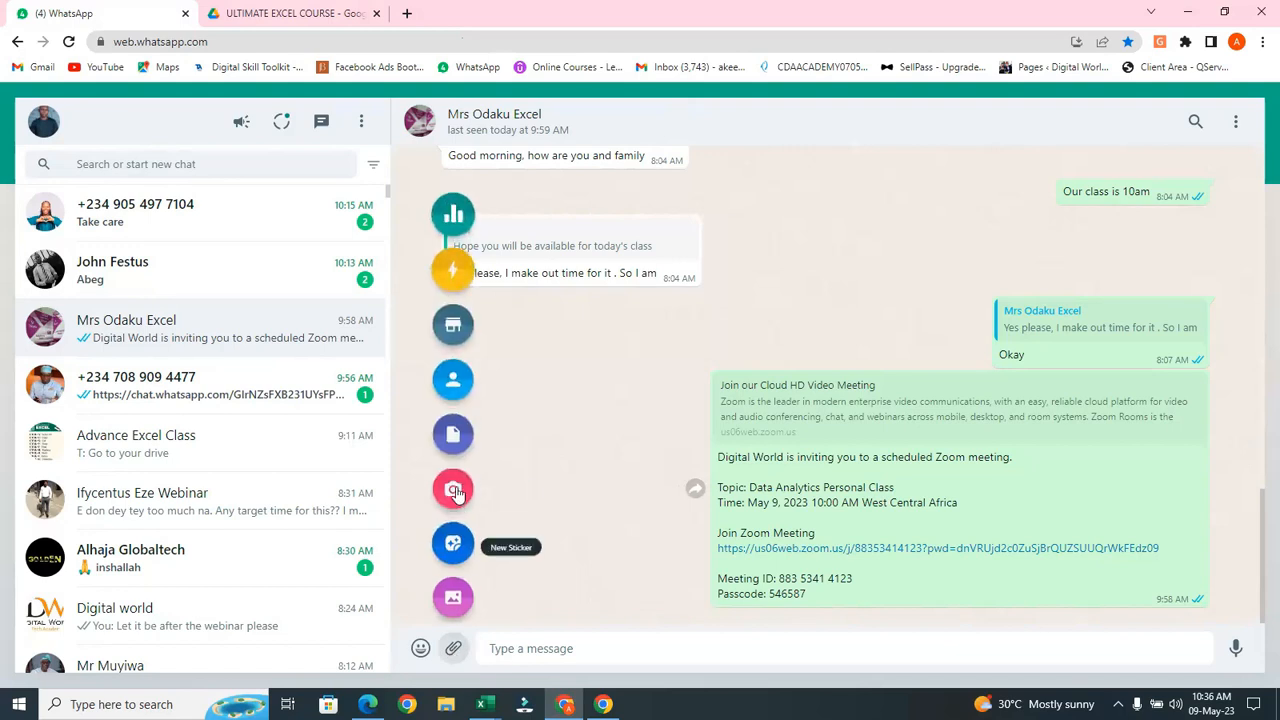
left_click(453, 436)
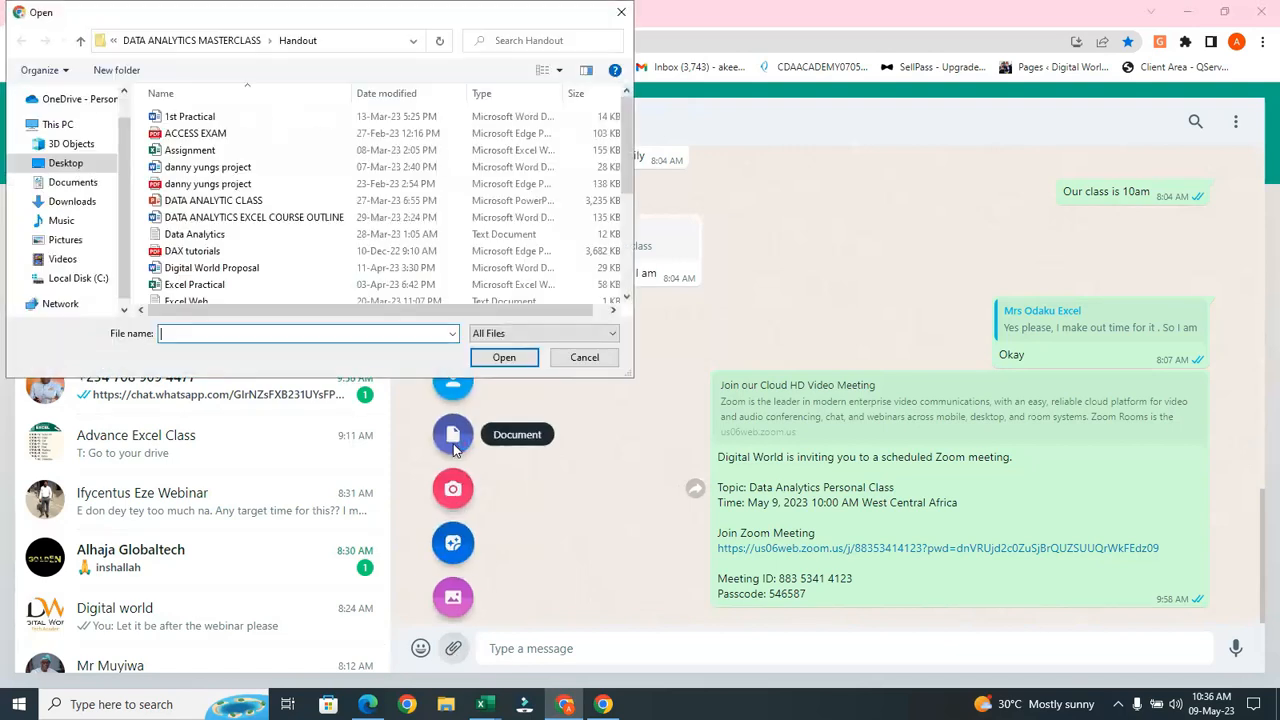
left_click(105, 201)
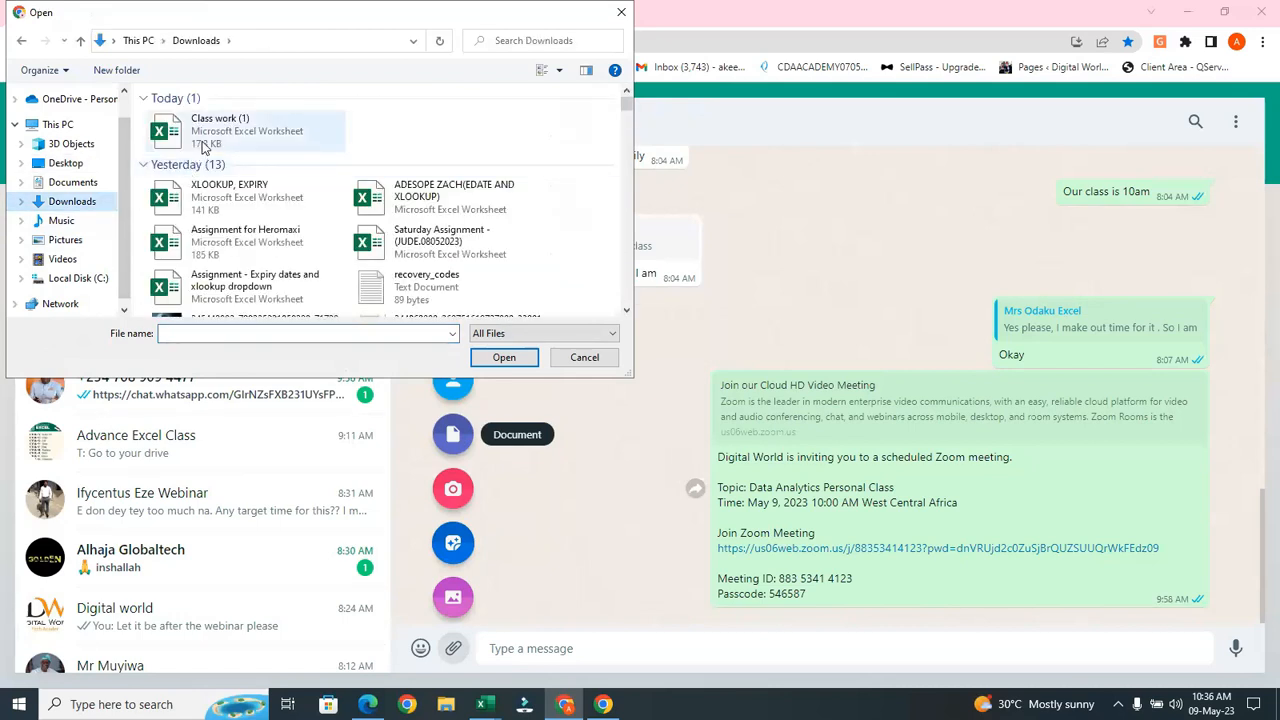
left_click(203, 147)
left_click(503, 357)
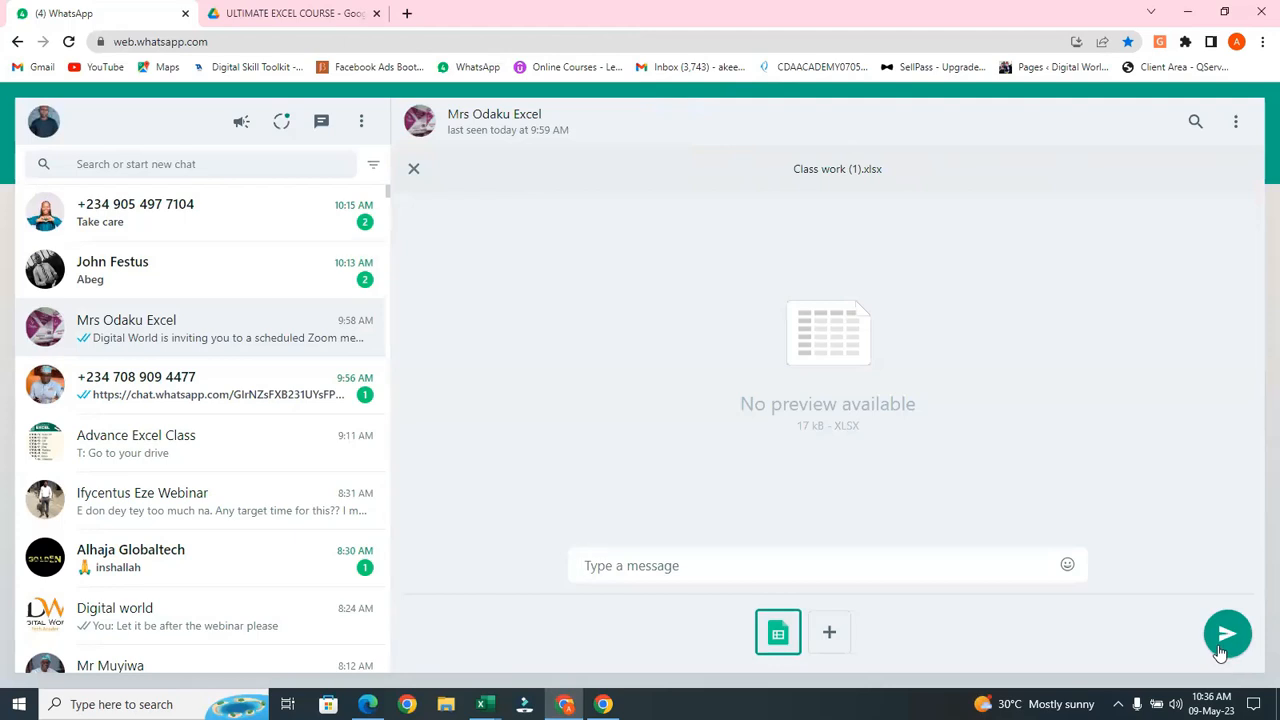
left_click(1227, 640)
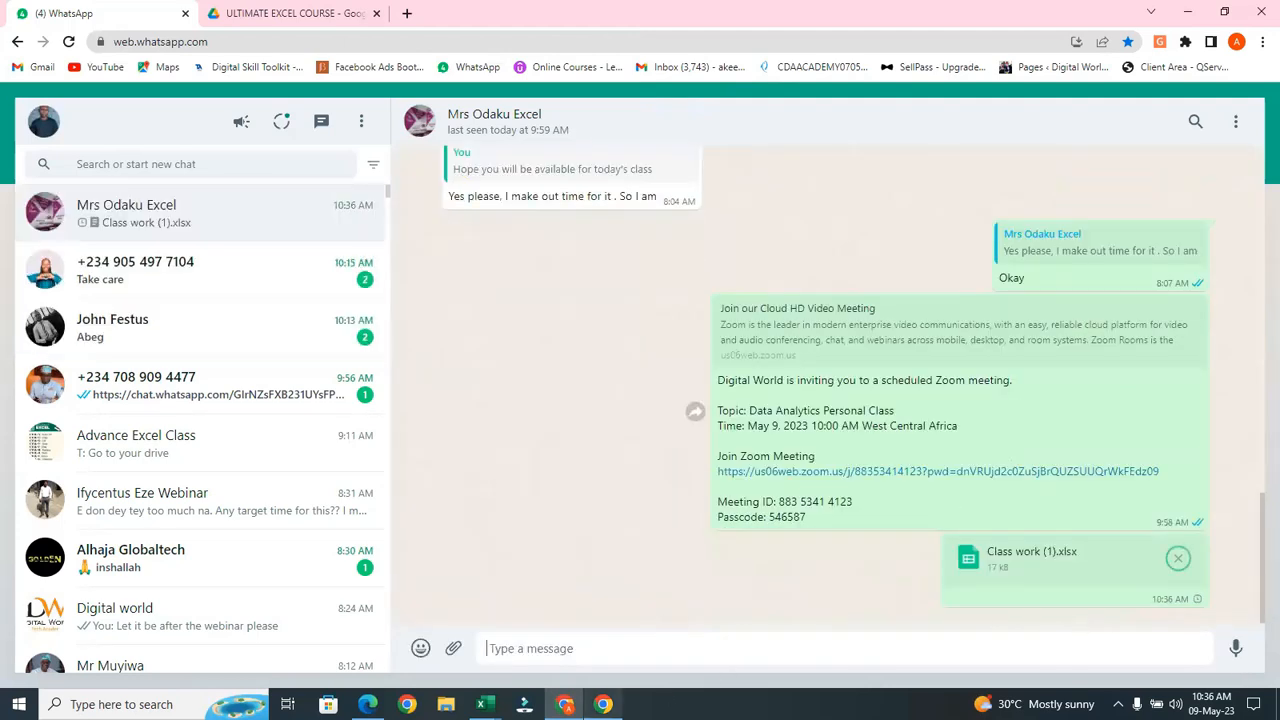
mouse_move(483, 704)
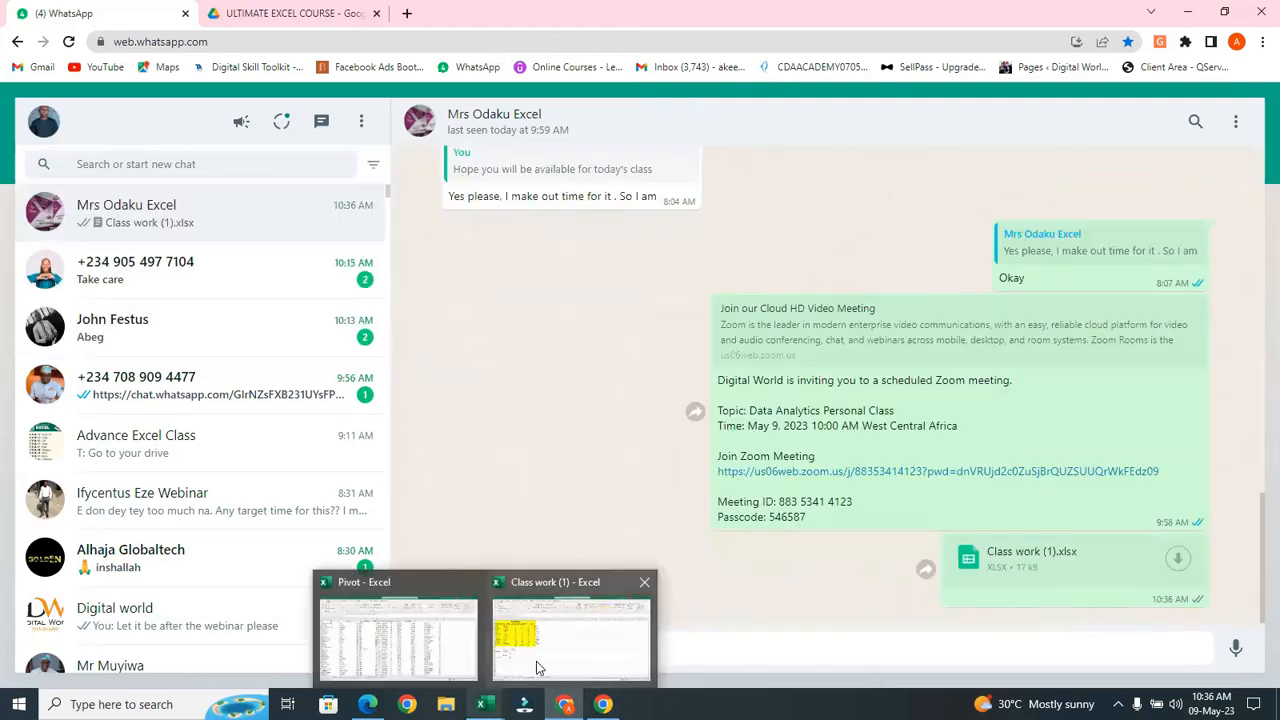
left_click(536, 661)
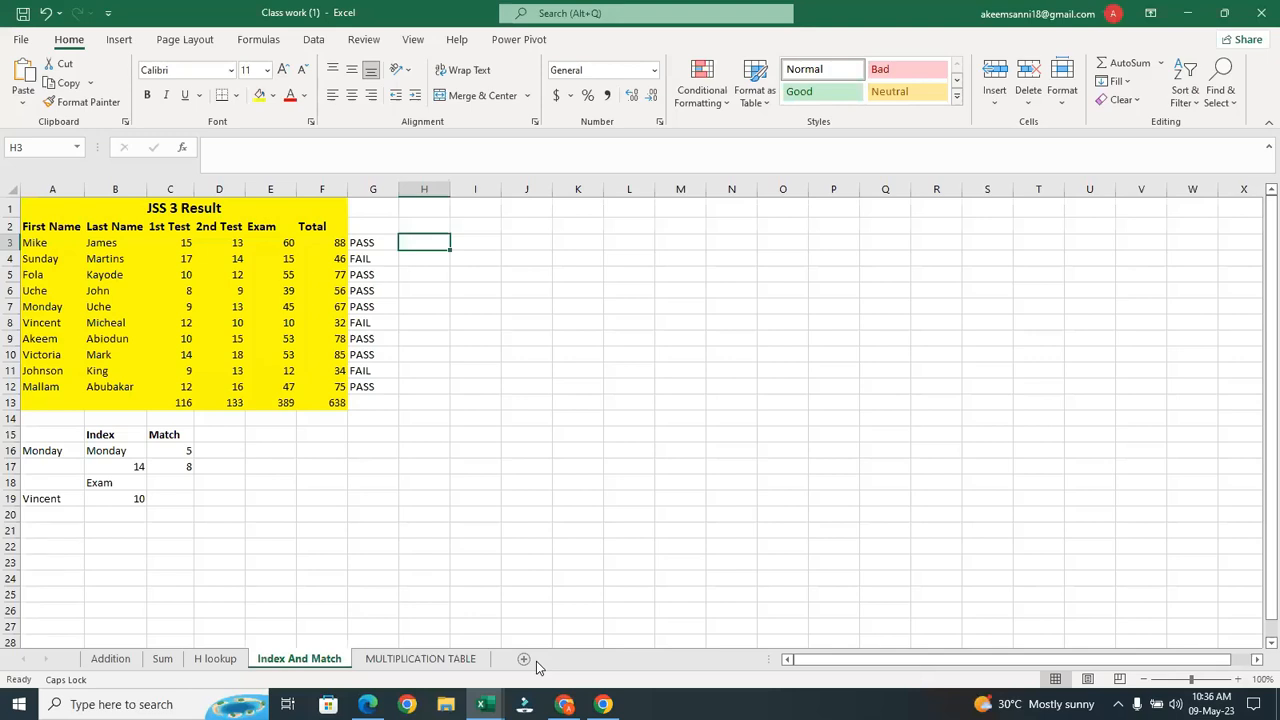
Open the received Class work (1)[1] copy, which appears in Protected View
mouse_move(565, 704)
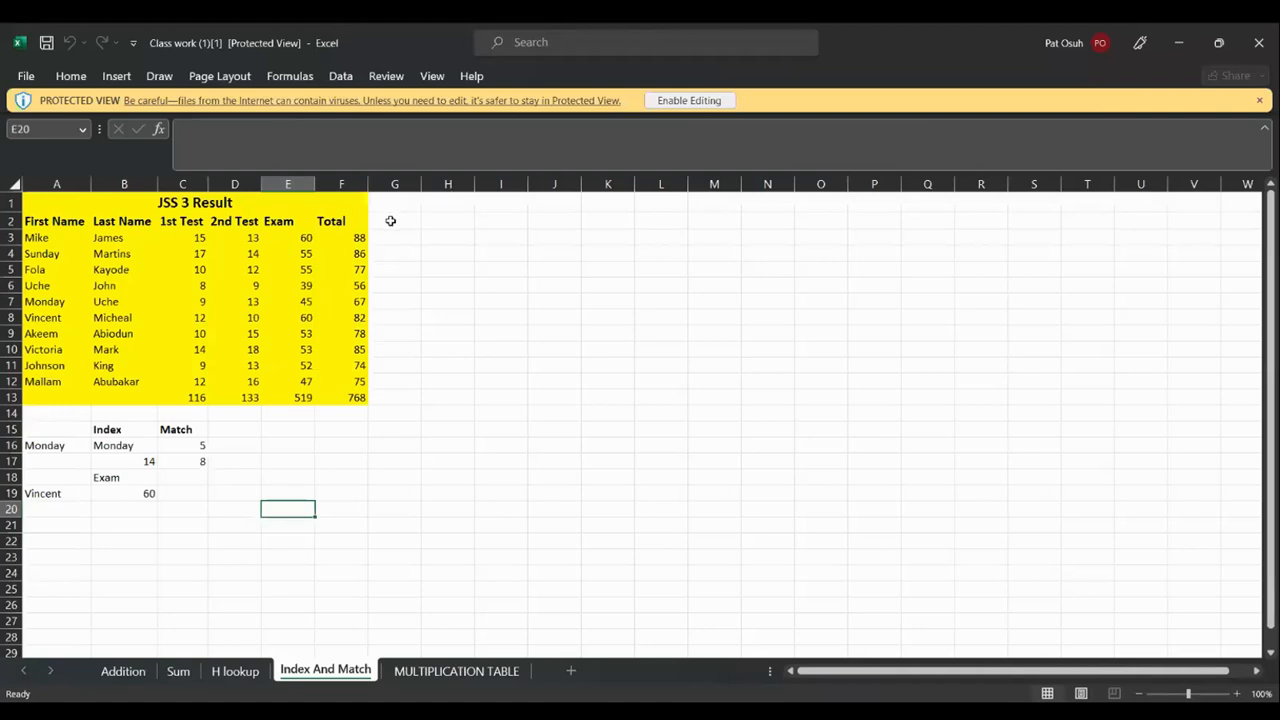
Enable editing on Class work (1)[1] to leave Protected View
left_click(715, 103)
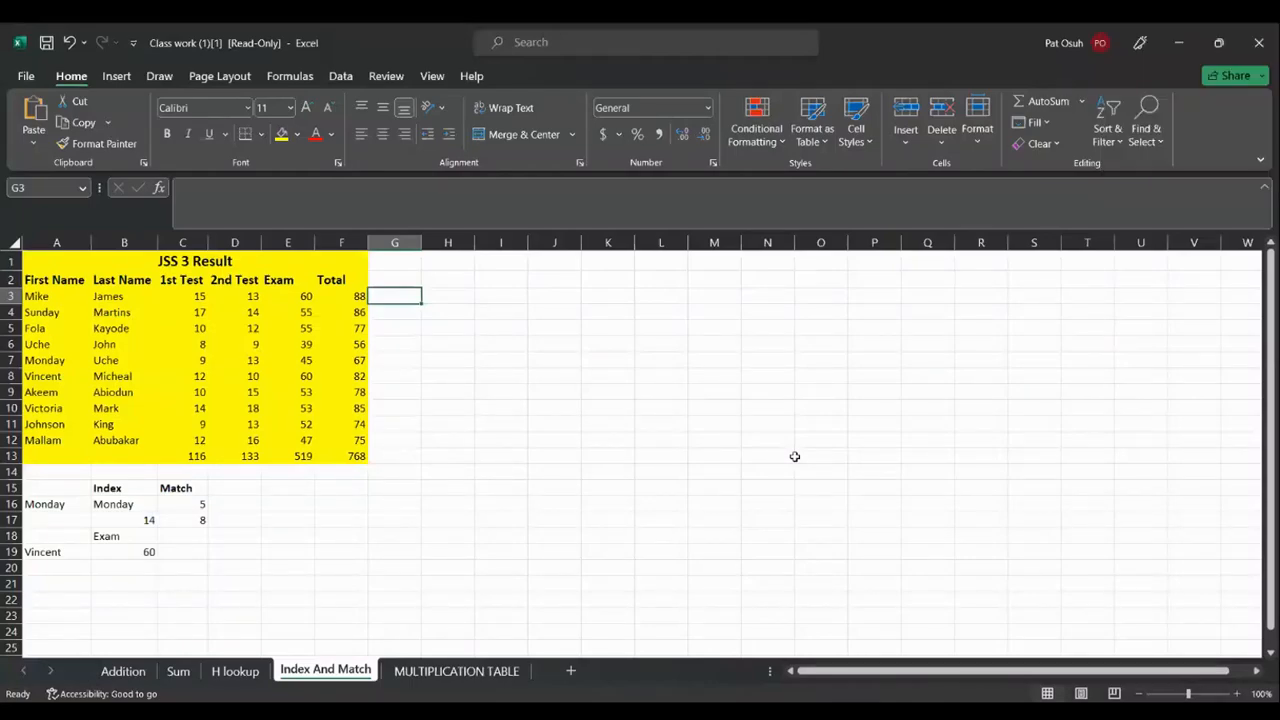
type("=")
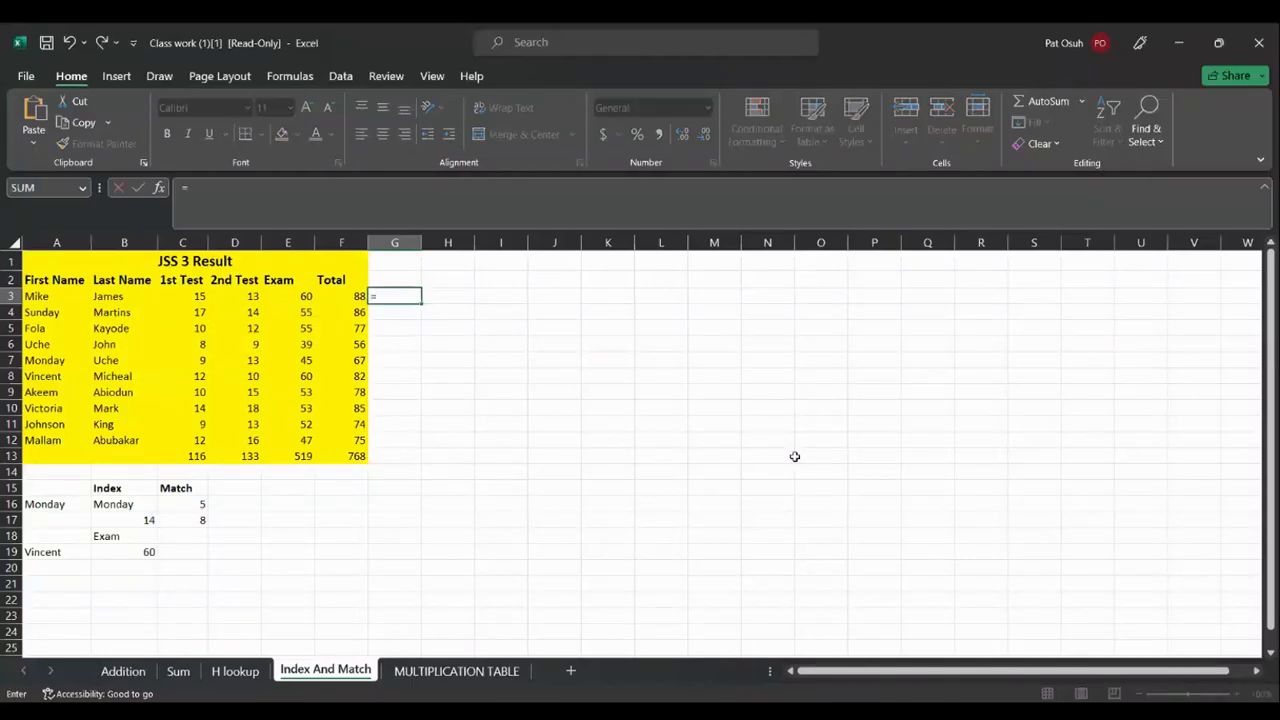
type("IF")
type("(")
left_click(305, 312)
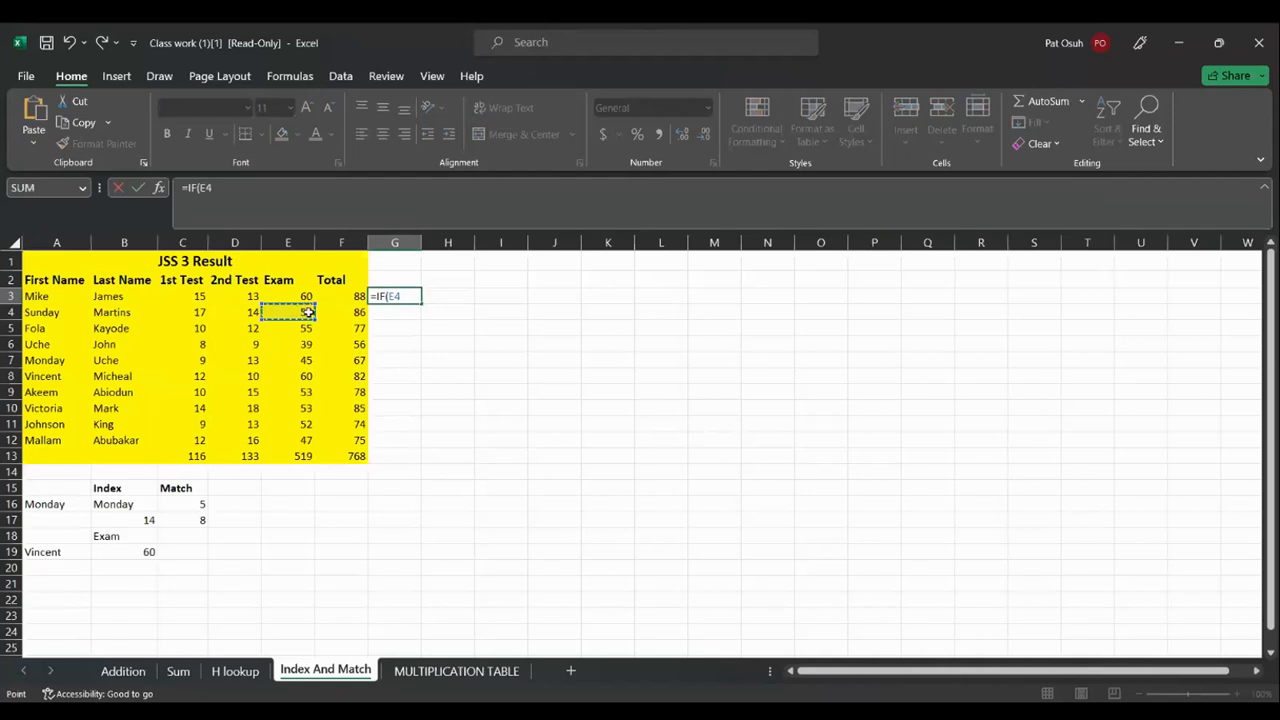
key("Return")
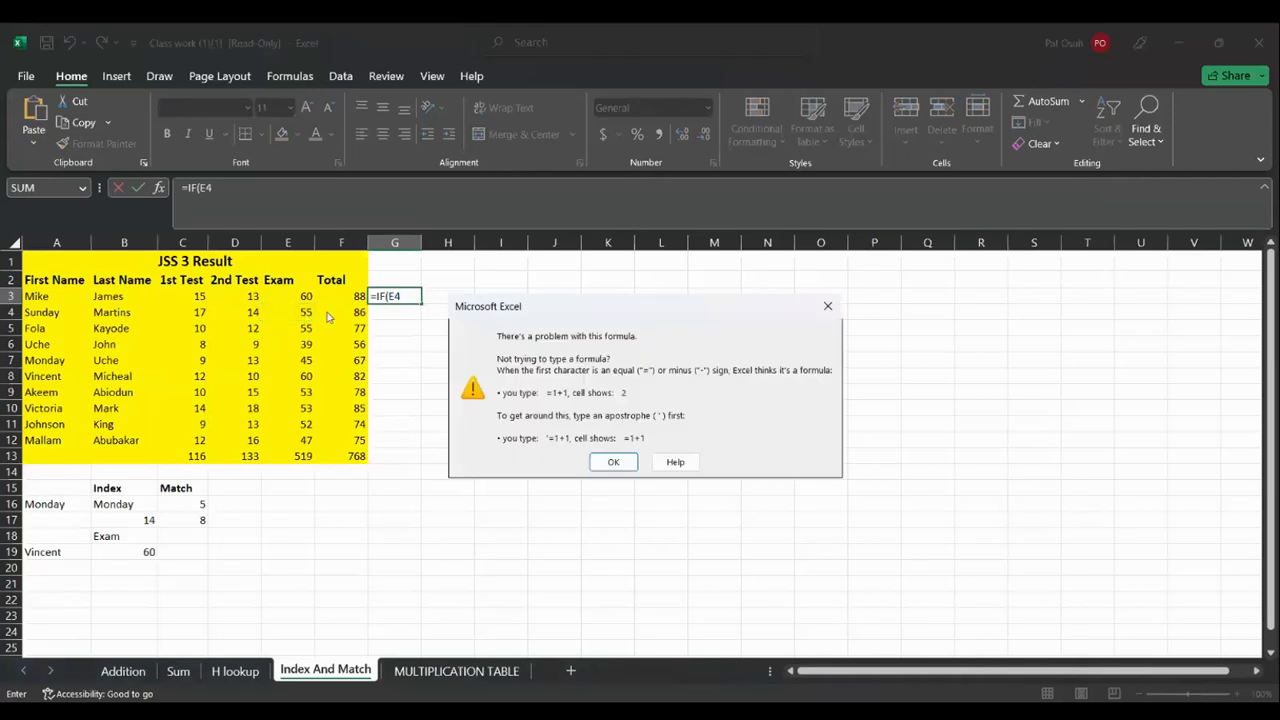
left_click(614, 464)
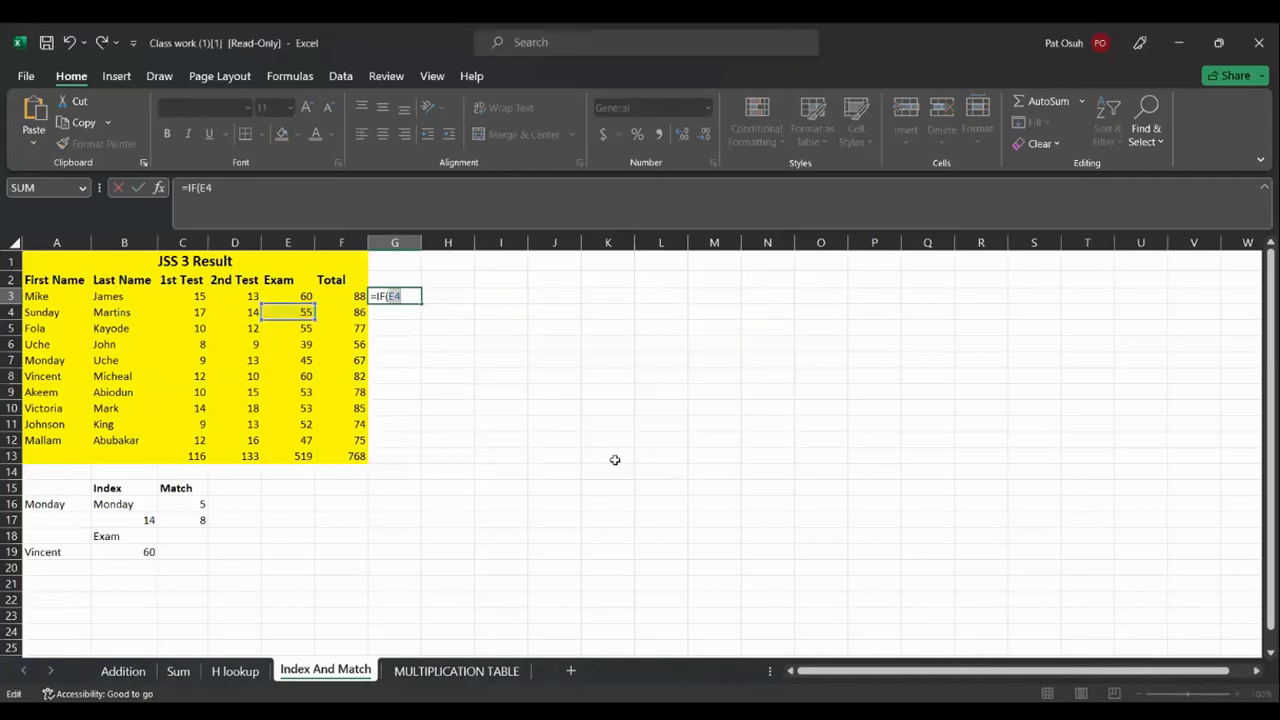
key("BackSpace")
key("BackSpace")
key("BackSpace")
key("BackSpace")
key("BackSpace")
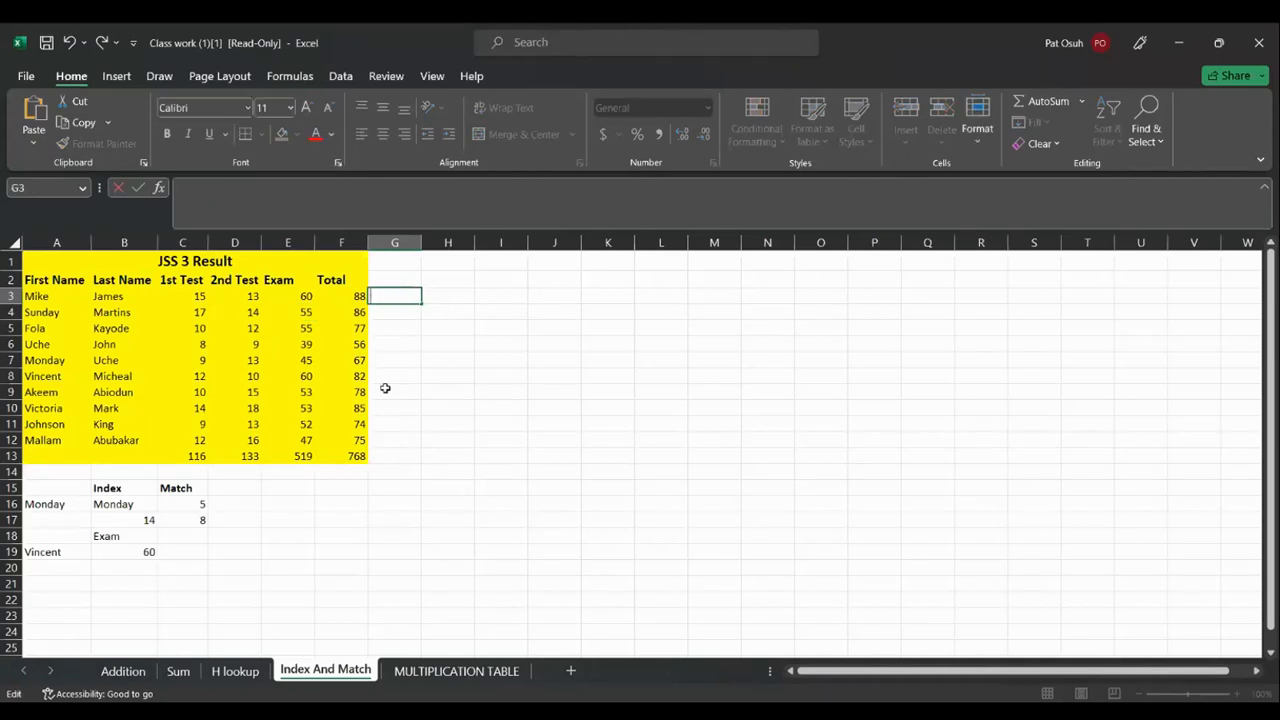
left_click(306, 313)
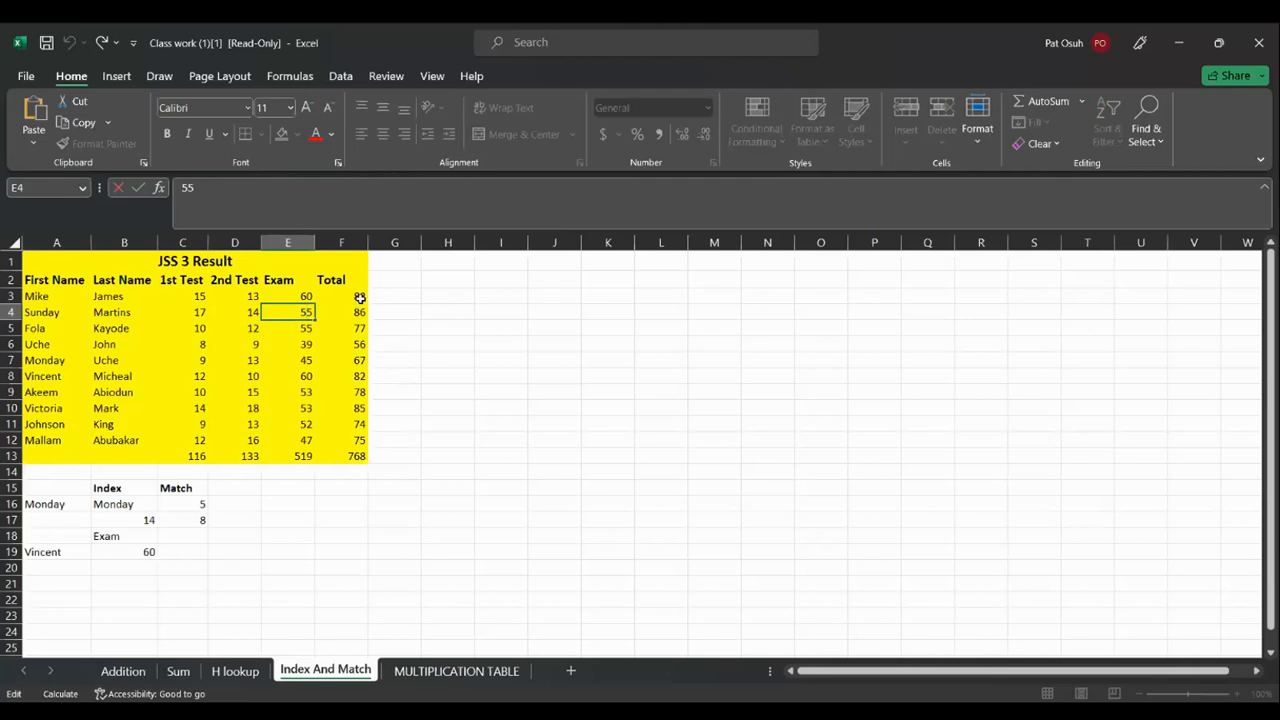
left_click(394, 297)
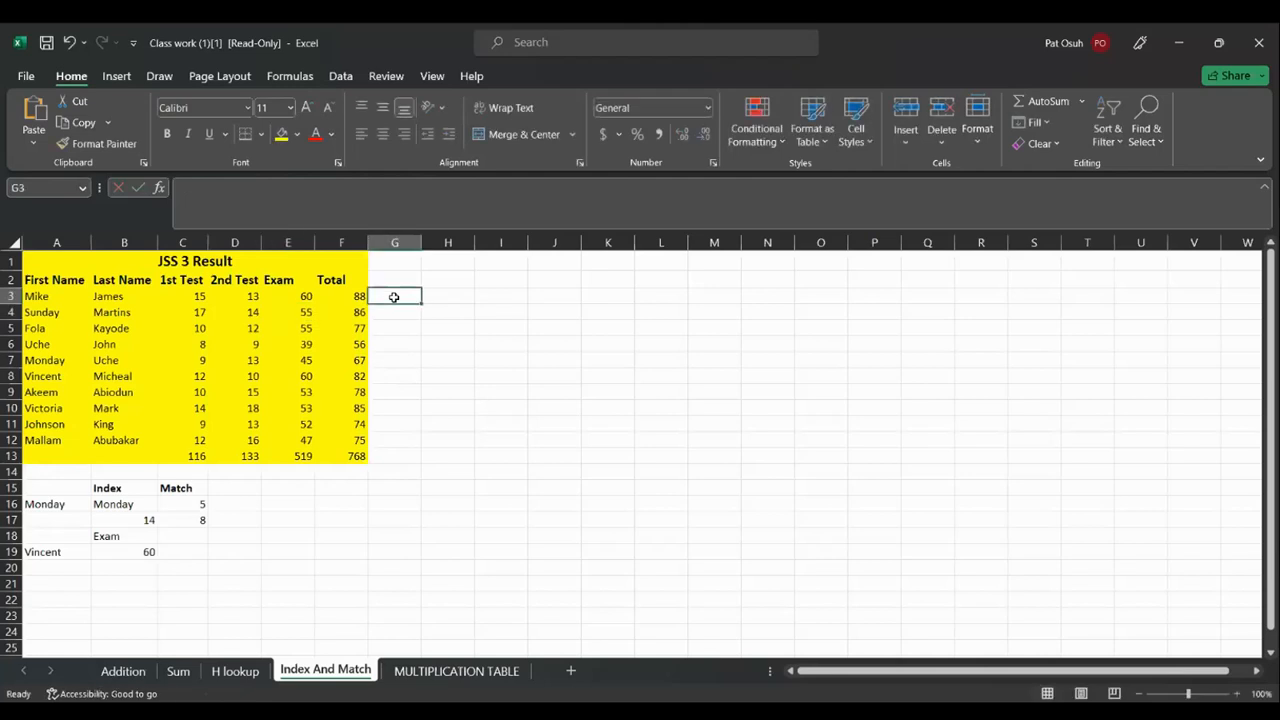
Enter =IF(F3>85,"PASS","FAIL") in G3
type("+")
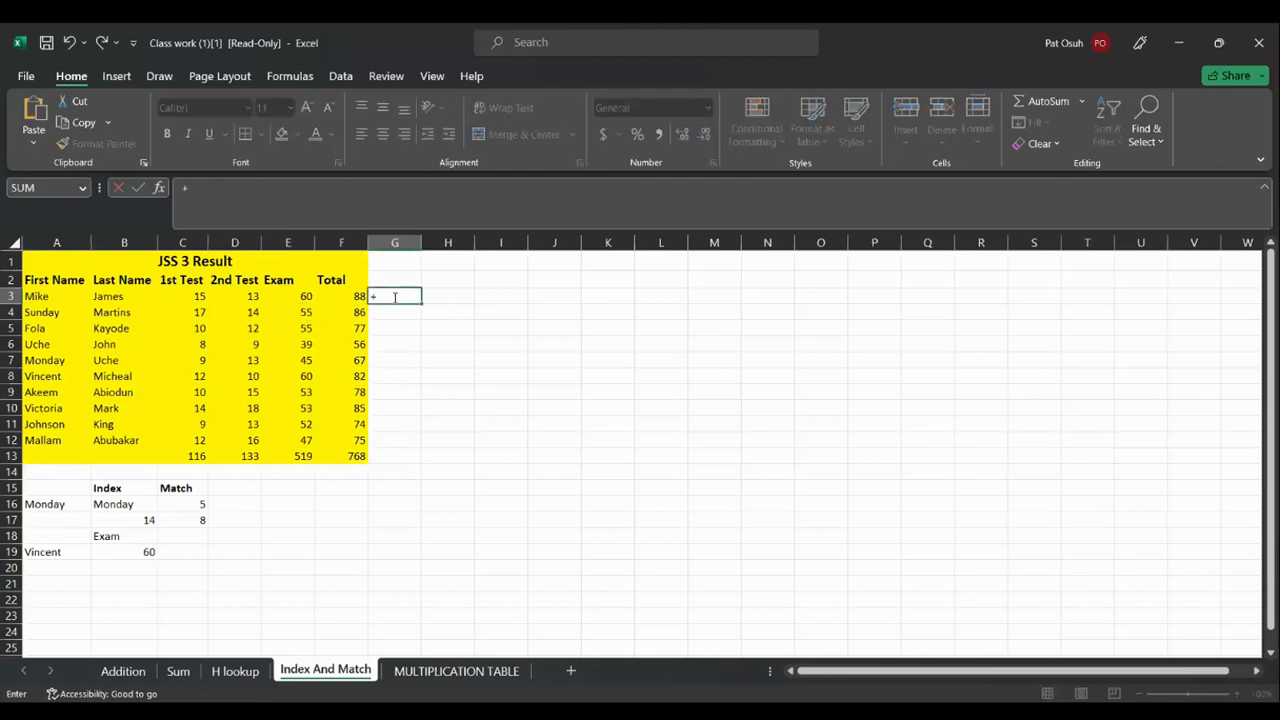
key("BackSpace")
type("=IF(")
left_click(343, 297)
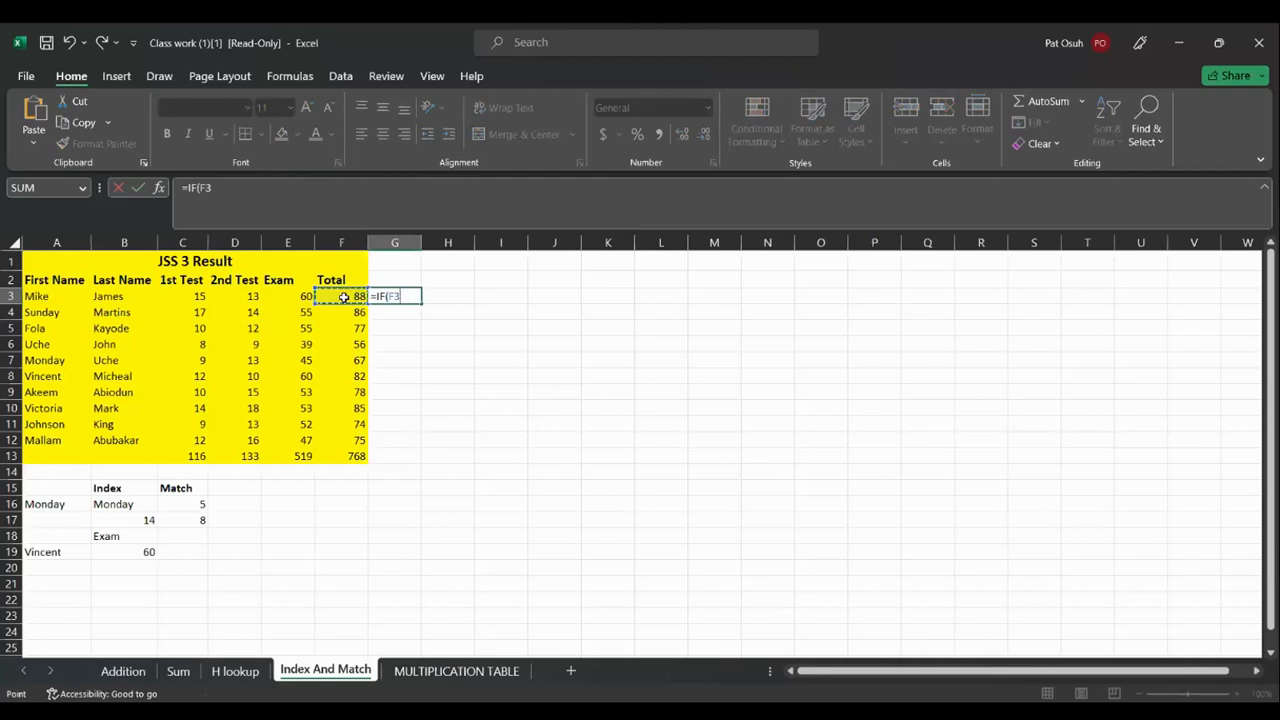
type(">85")
type(", \"PS")
key("BackSpace")
type("ASS")
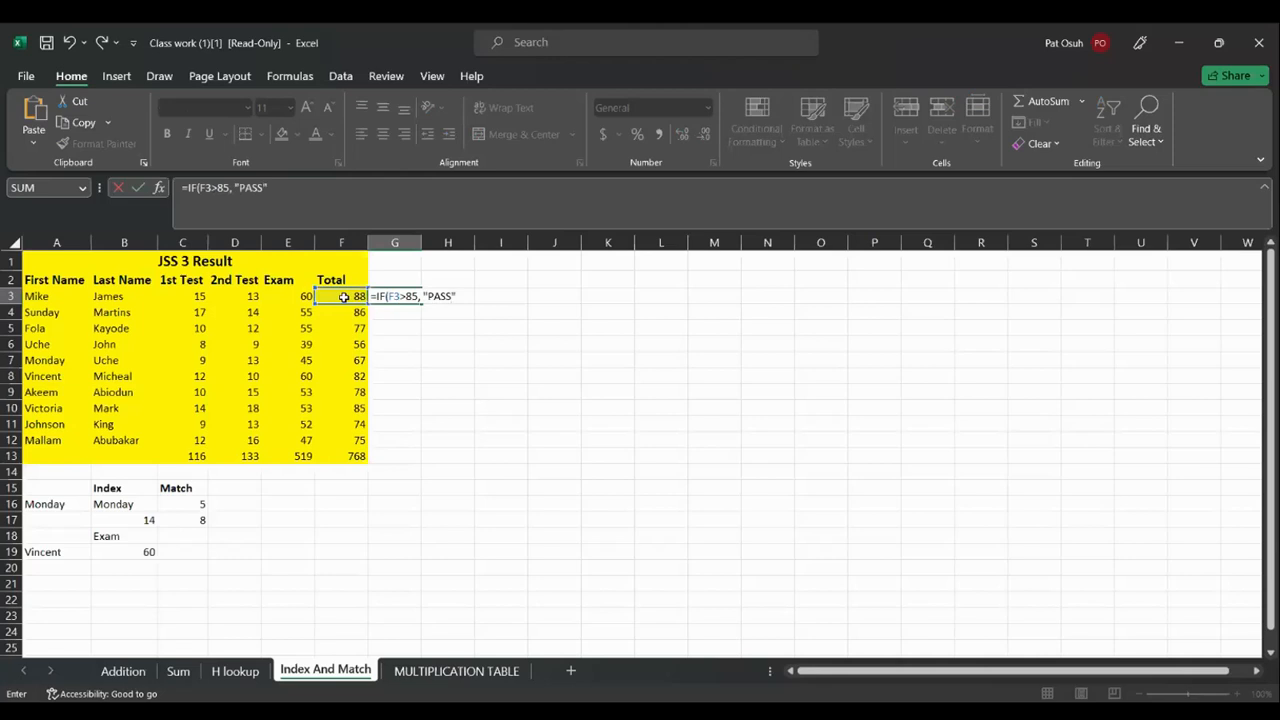
type(",\"FAIL\")")
key("Return")
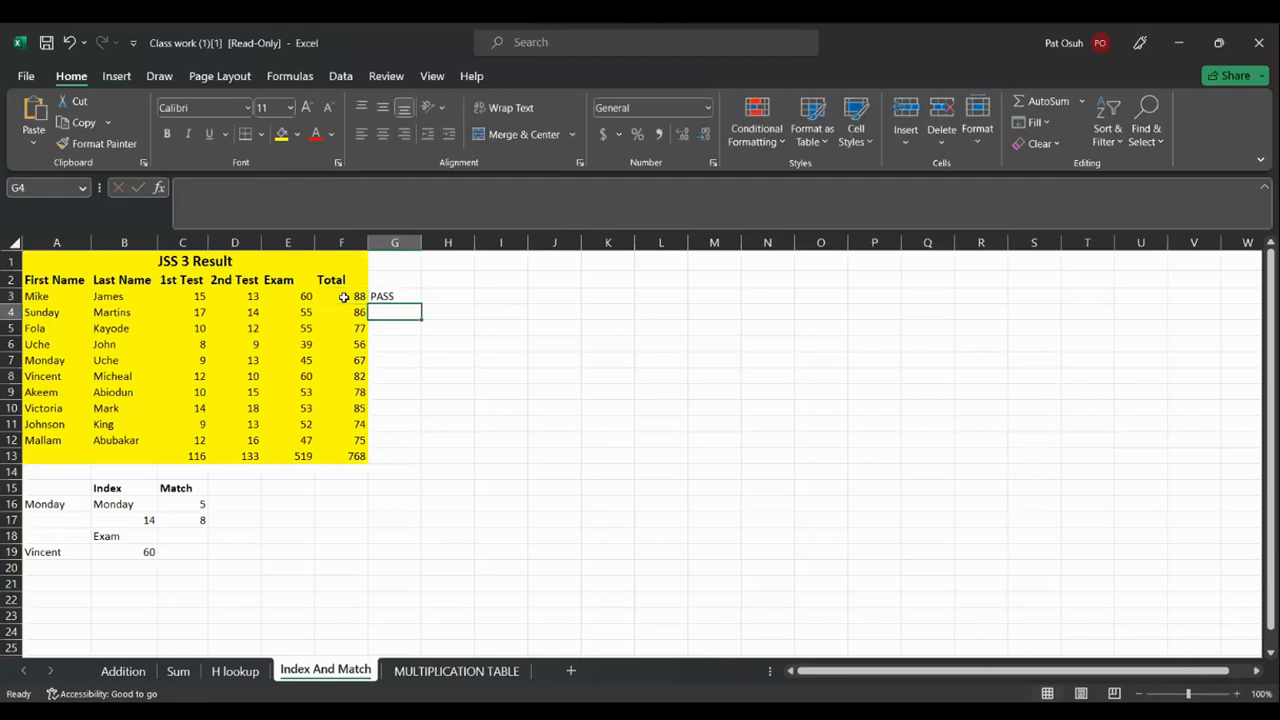
Copy the PASS/FAIL formula from G3 down to G12
left_click(414, 297)
double_click(421, 303)
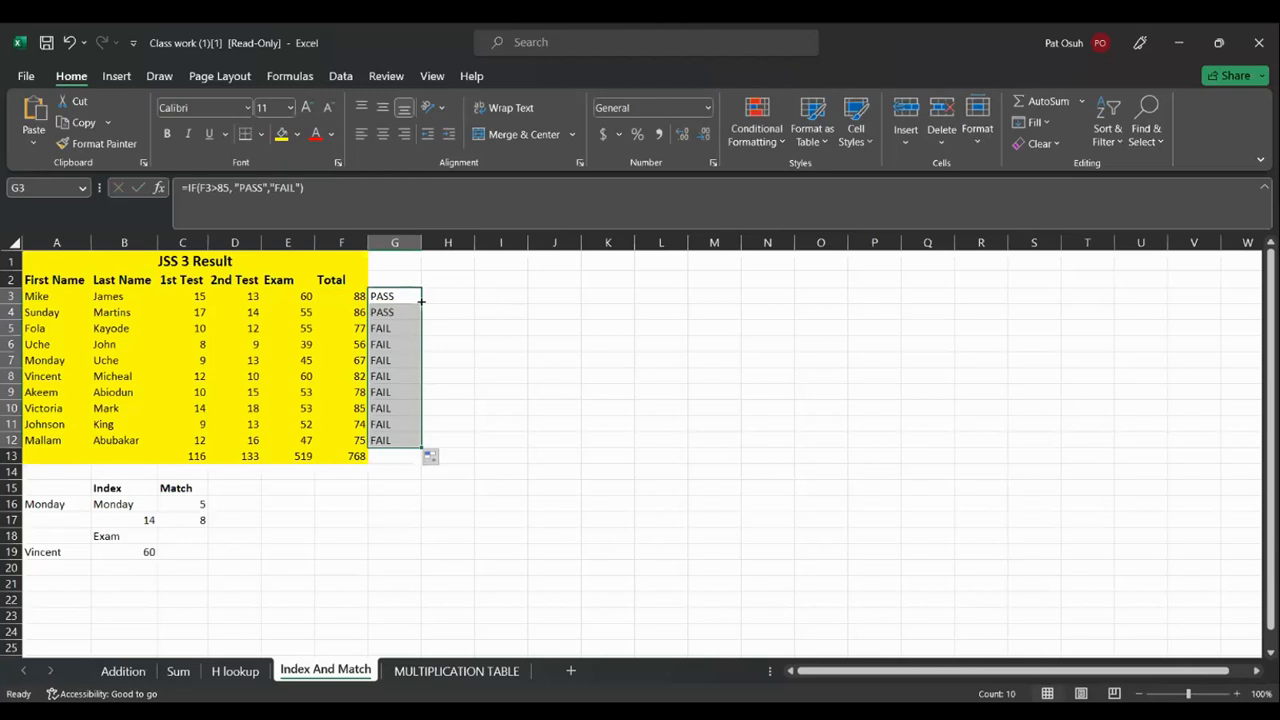
left_click(468, 424)
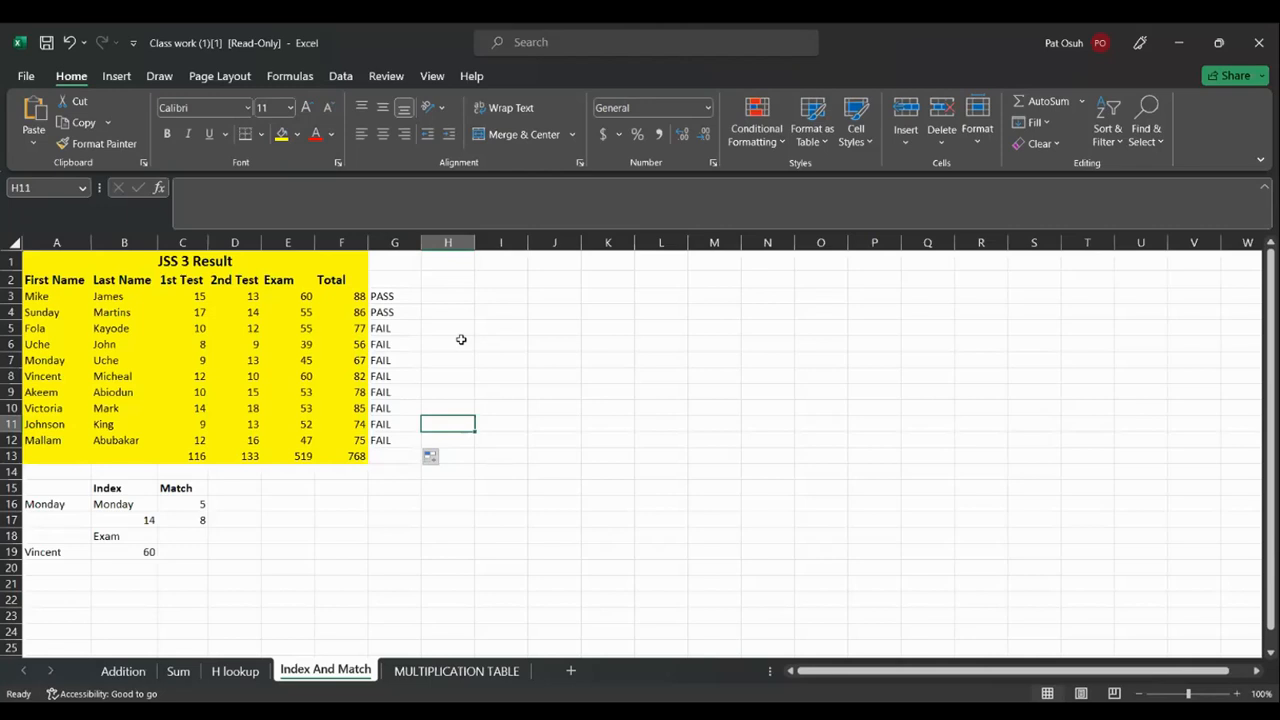
In H3, start typing =IFS(F3>=85, for the grade formula
left_click(455, 297)
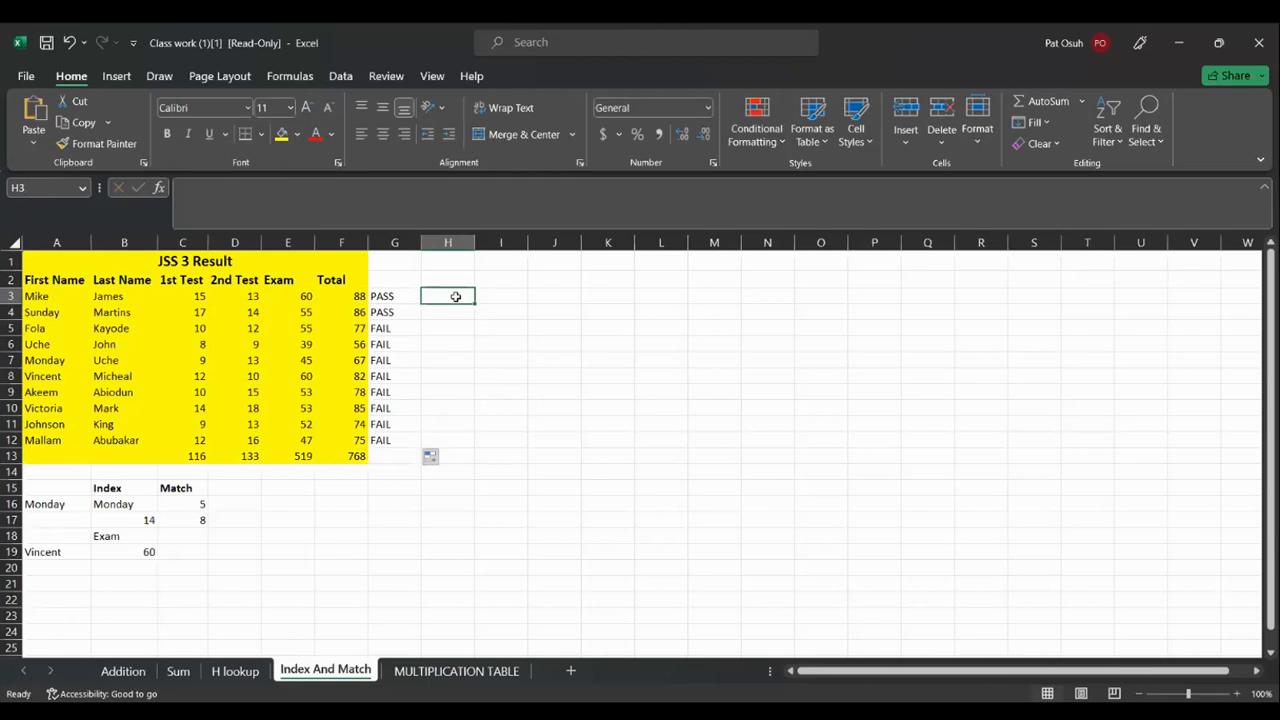
type("=")
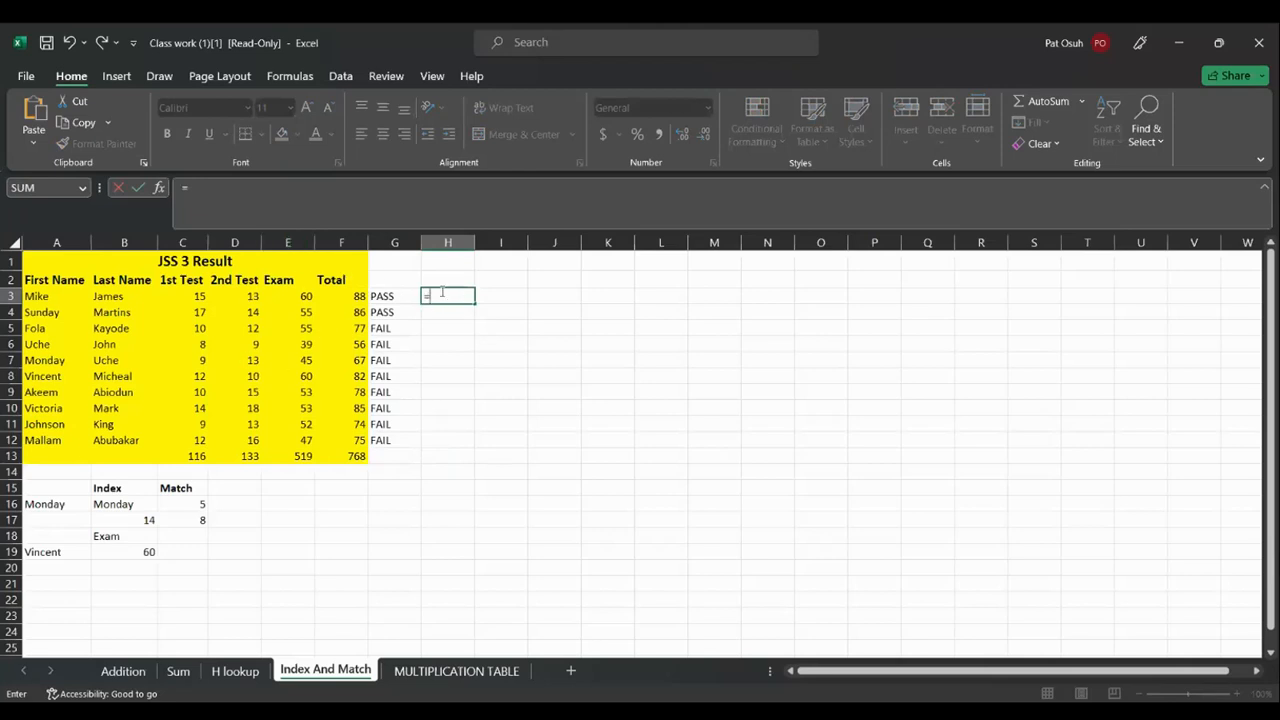
type("IFS")
left_click(441, 292)
type("(")
key("BackSpace")
key("Right")
type("(")
left_click(350, 297)
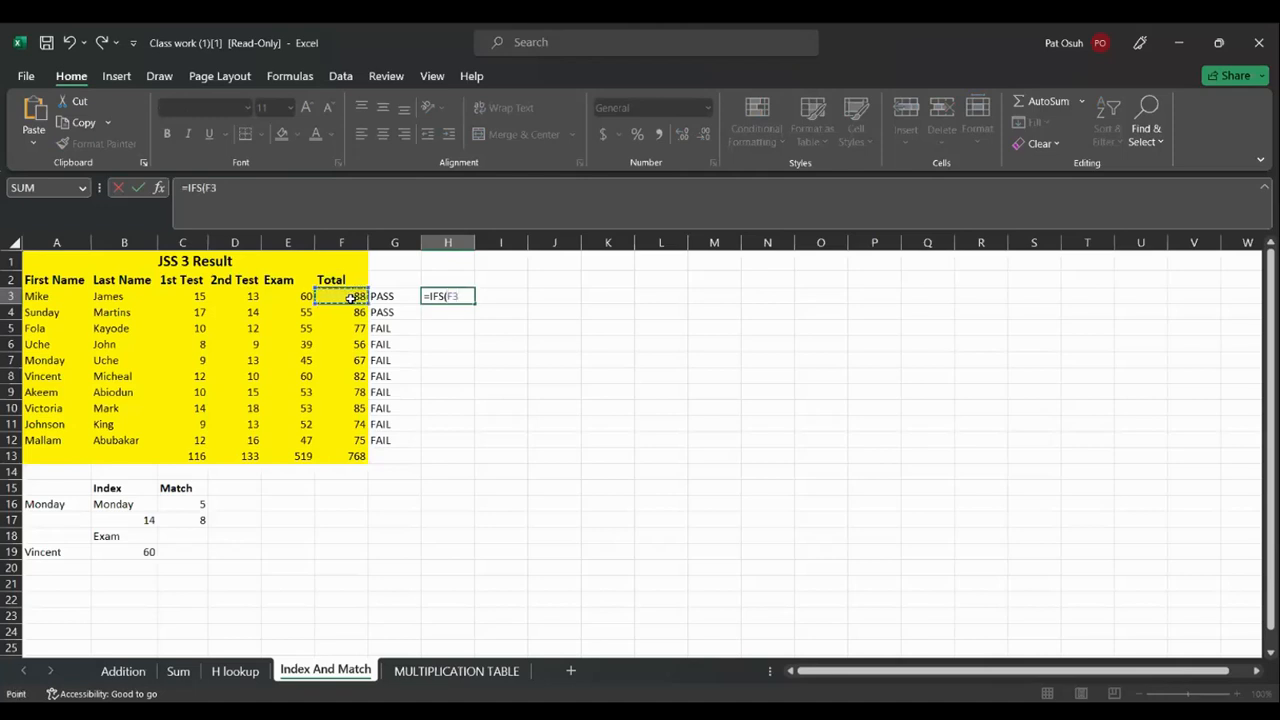
type(">=85,")
Decline Excel's suggested correction and dismiss the warning to keep editing the IFS formula
key("Return")
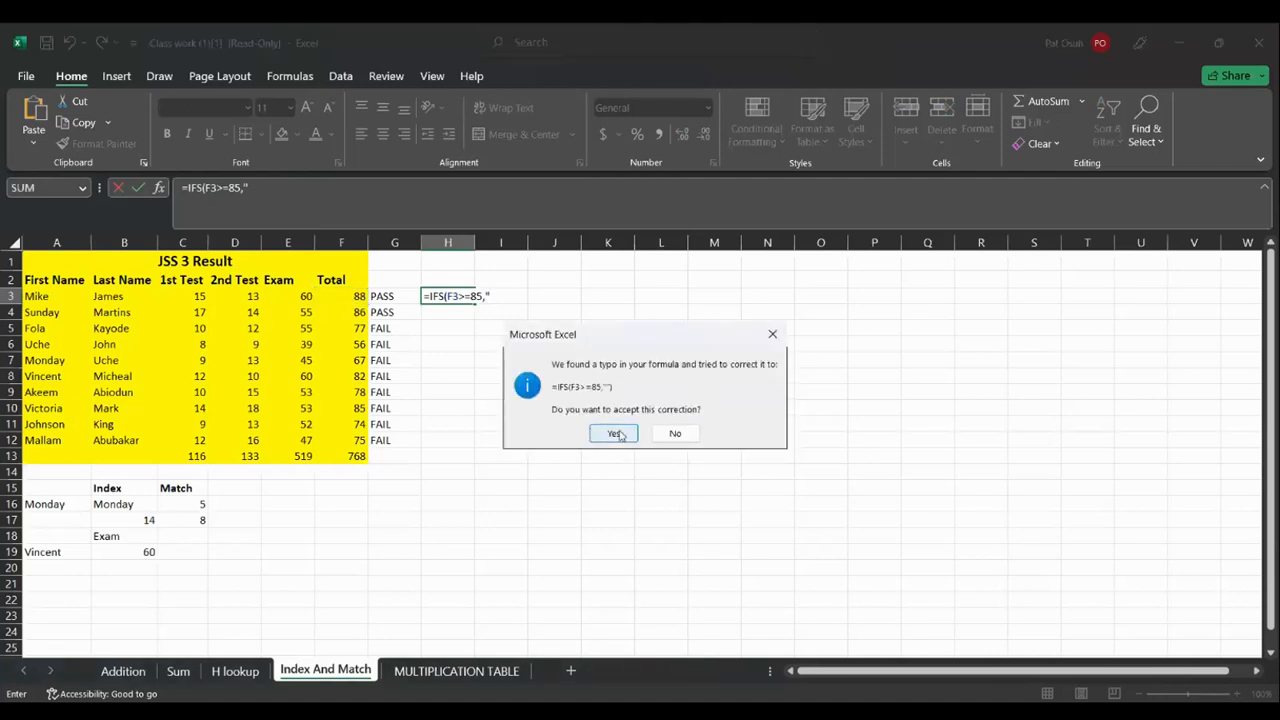
left_click(675, 433)
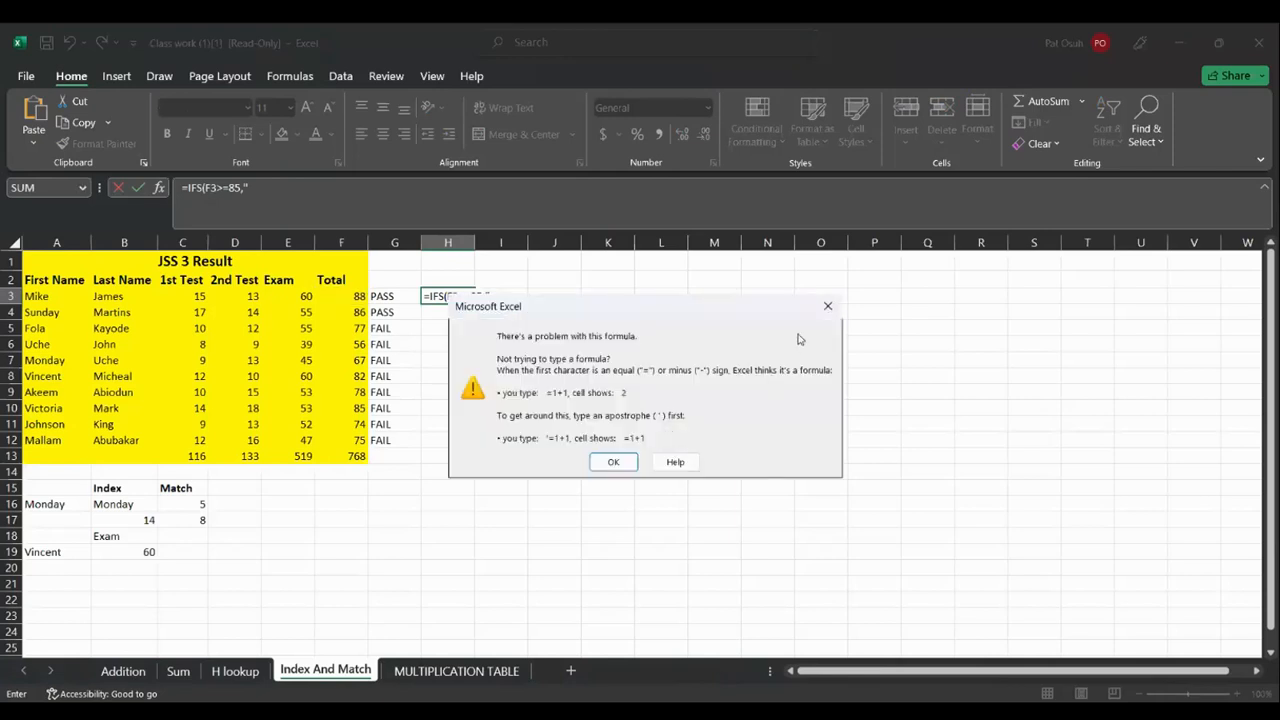
left_click(613, 462)
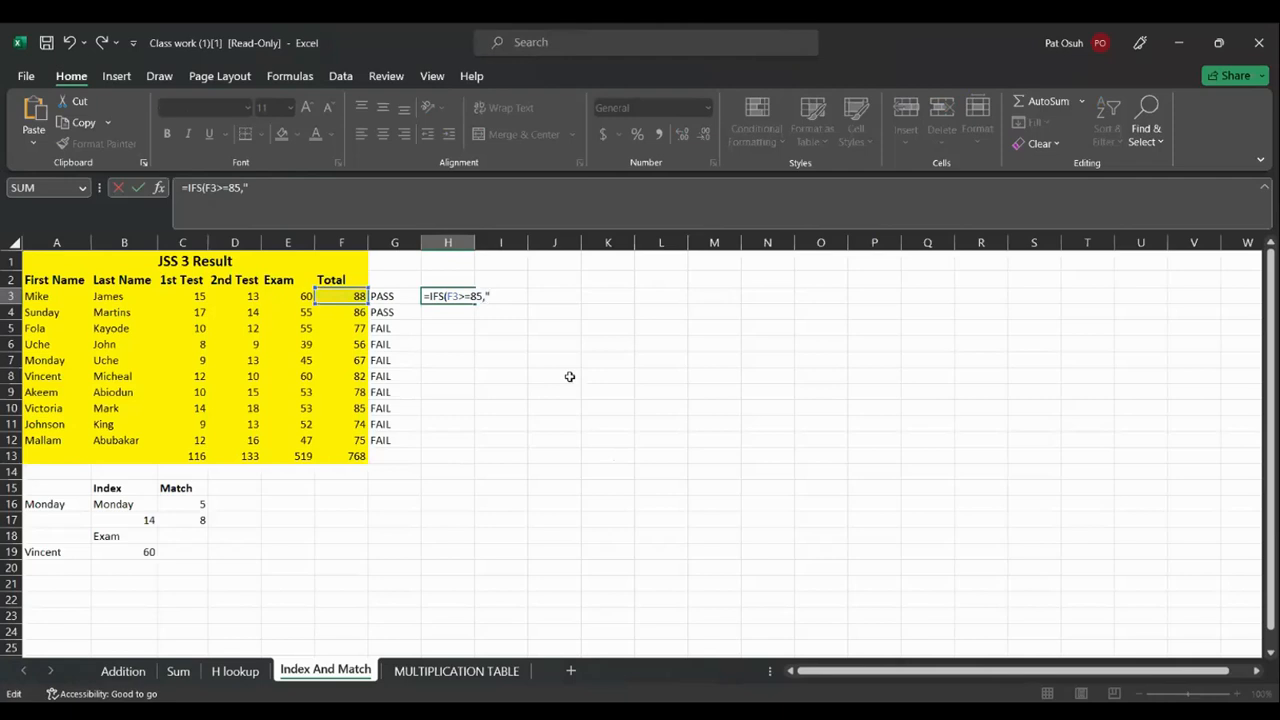
Complete H3 as =IFS(F3>=85,"A",F3<70,"B"), fixing the missing comma, so it shows A
type("A")
type("\",")
type(" IF")
type("(")
key("BackSpace")
key("BackSpace")
key("BackSpace")
key("BackSpace")
left_click(343, 294)
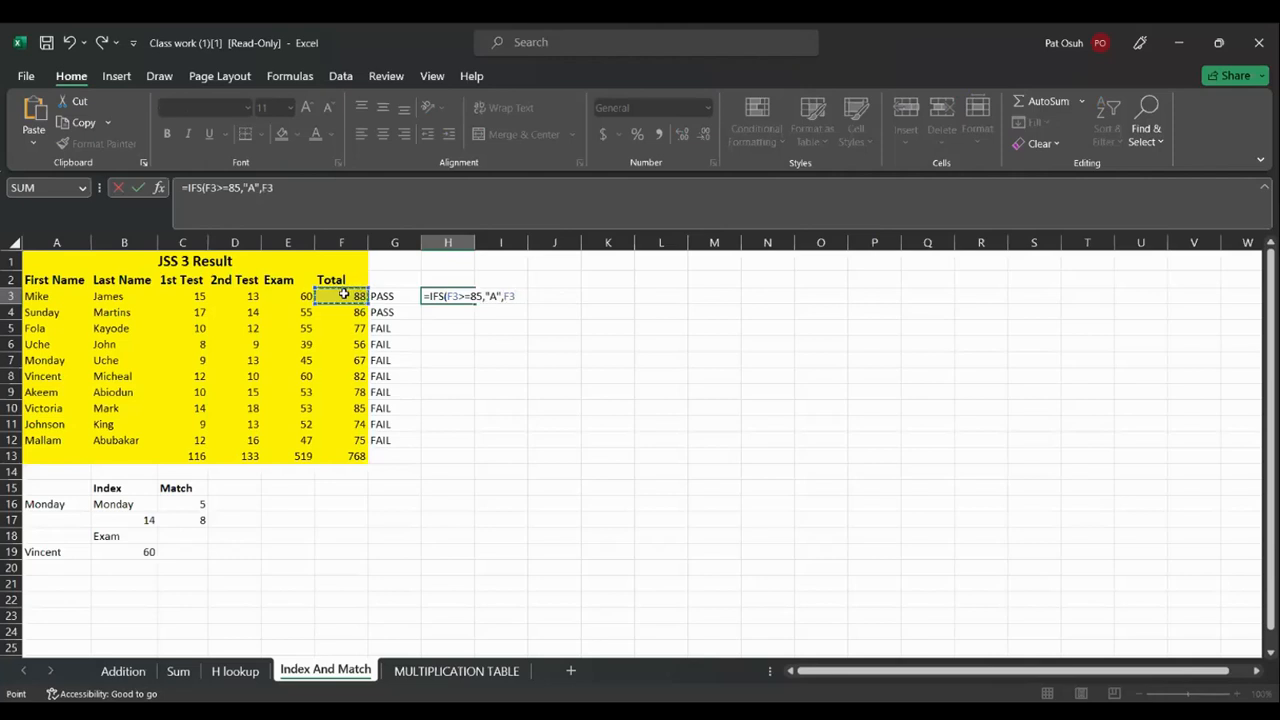
type("<70\"B")
key("alt")
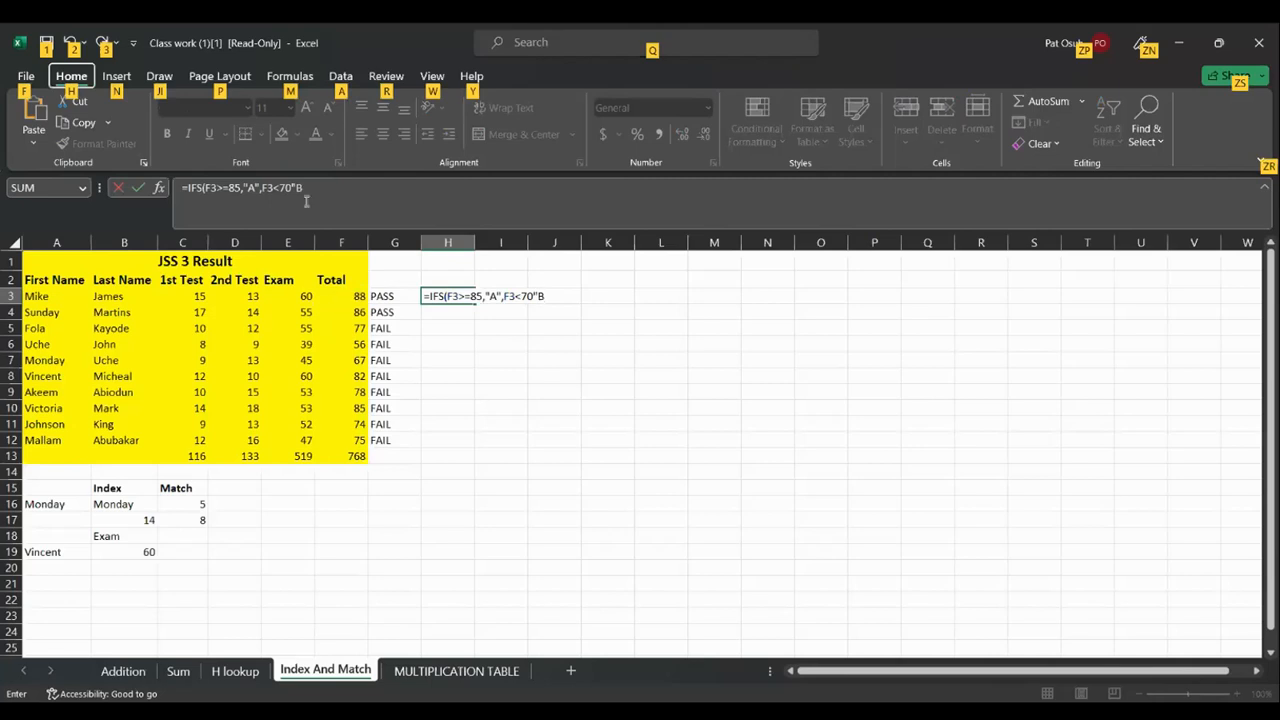
key("Return")
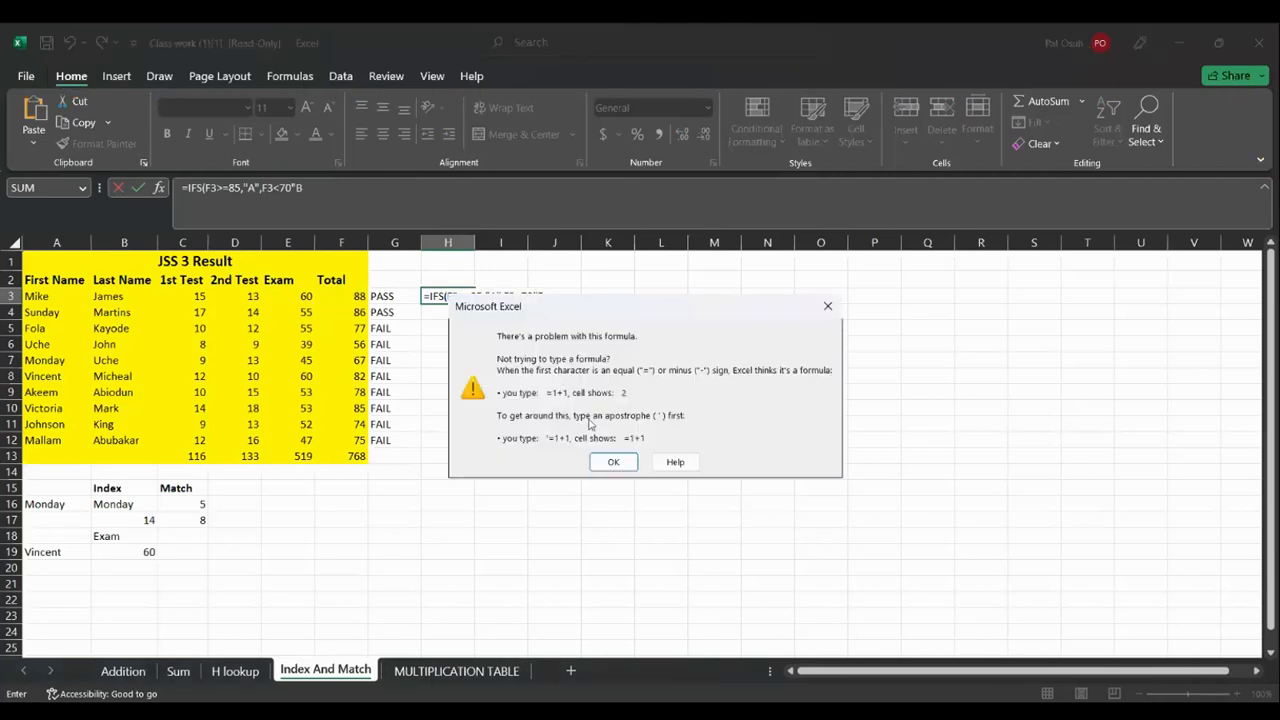
left_click(614, 463)
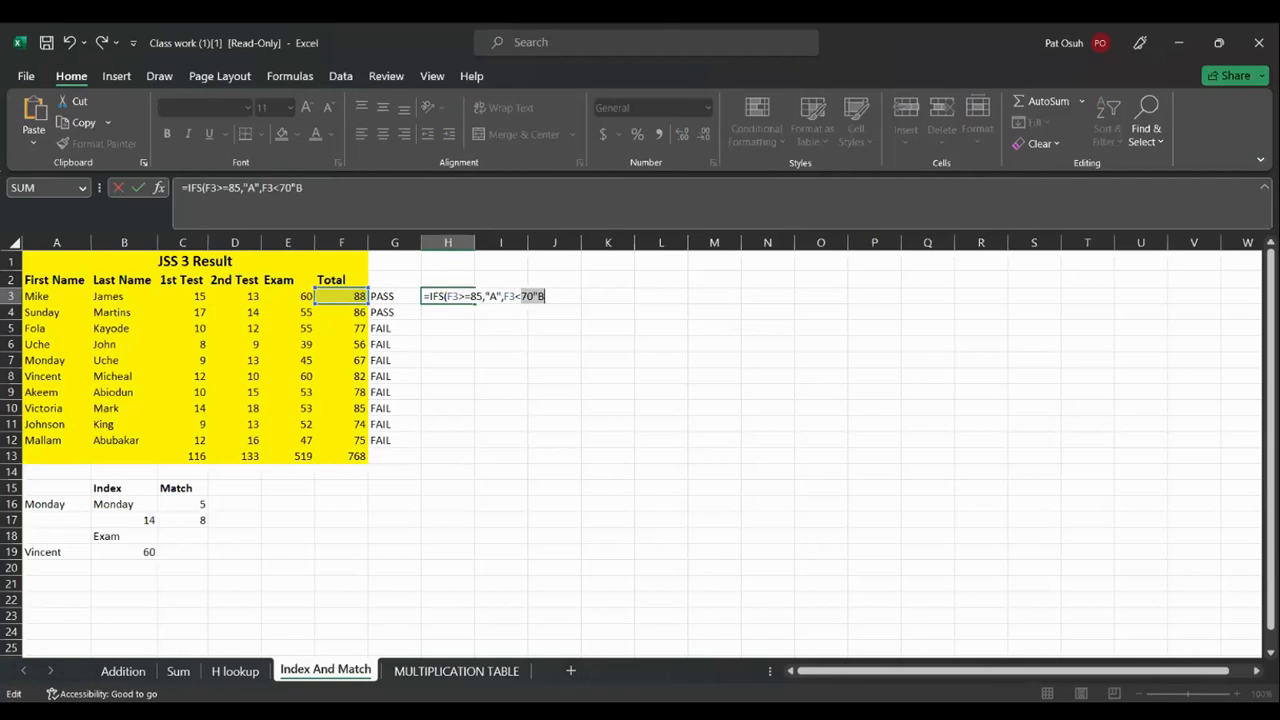
left_click(296, 187)
type(",\"")
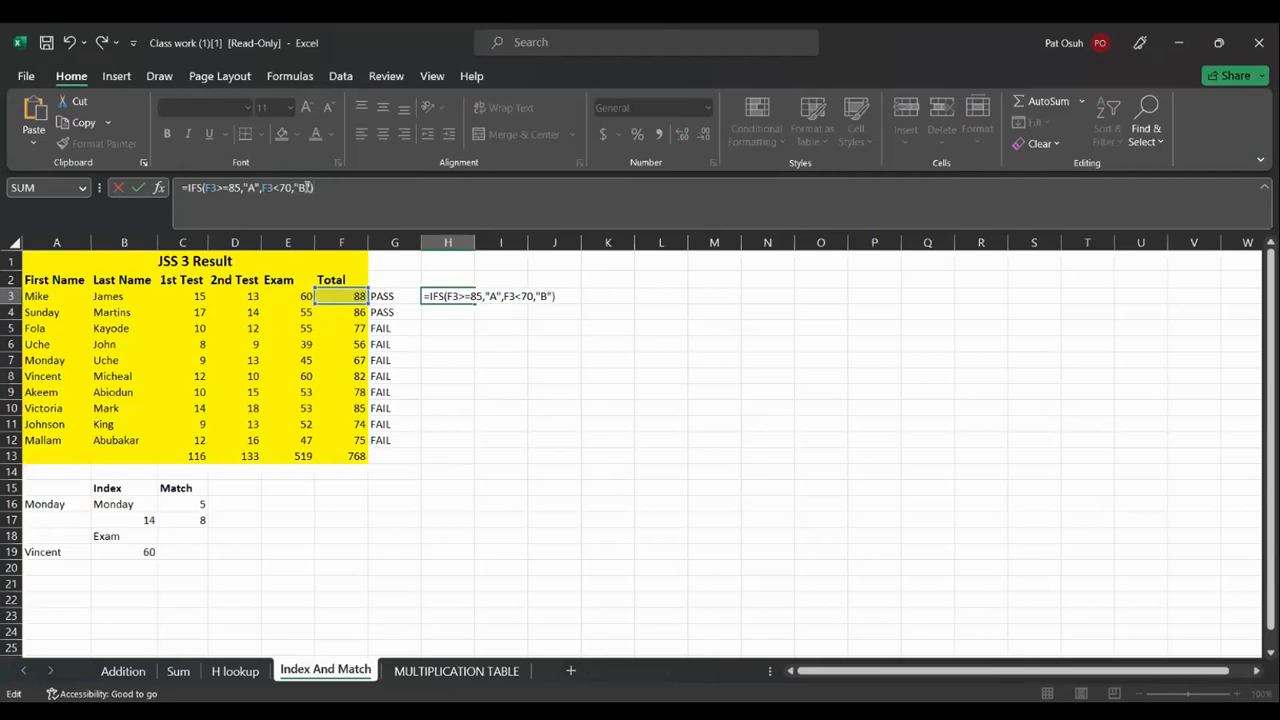
type(")")
key("Return")
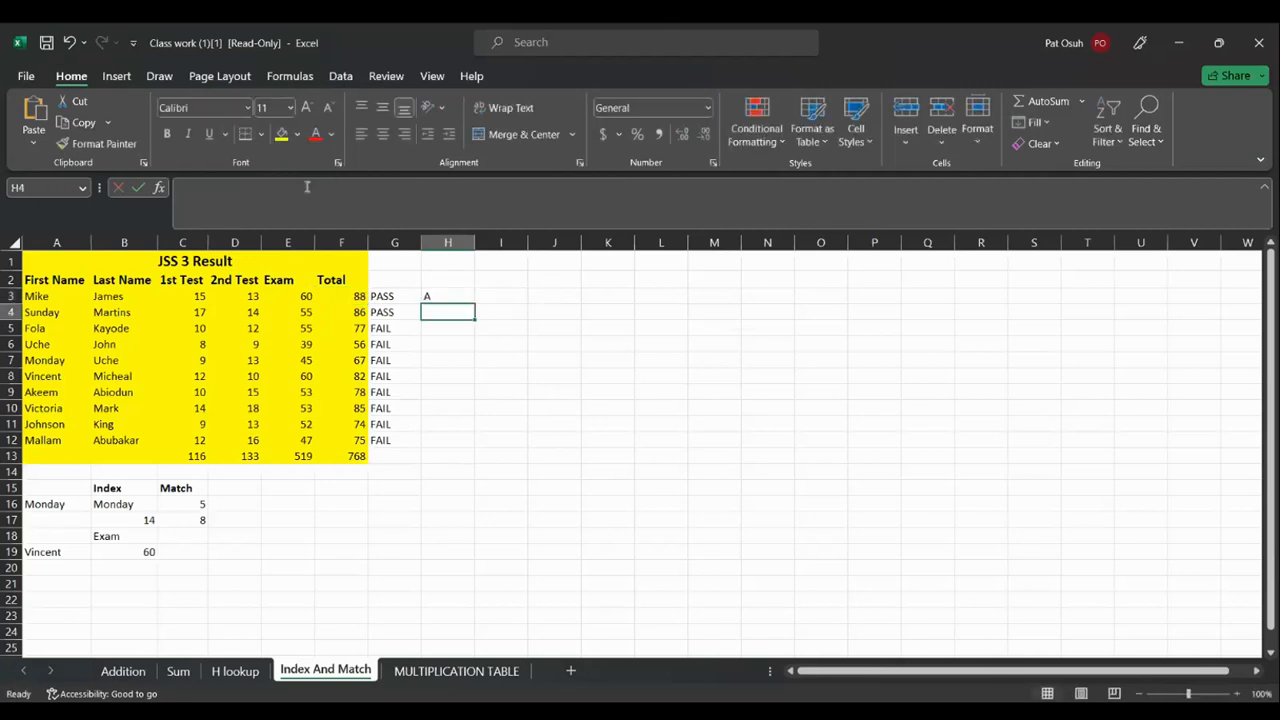
Copy H3's grade formula to H12 and change its second condition to F3>=70
left_click(458, 299)
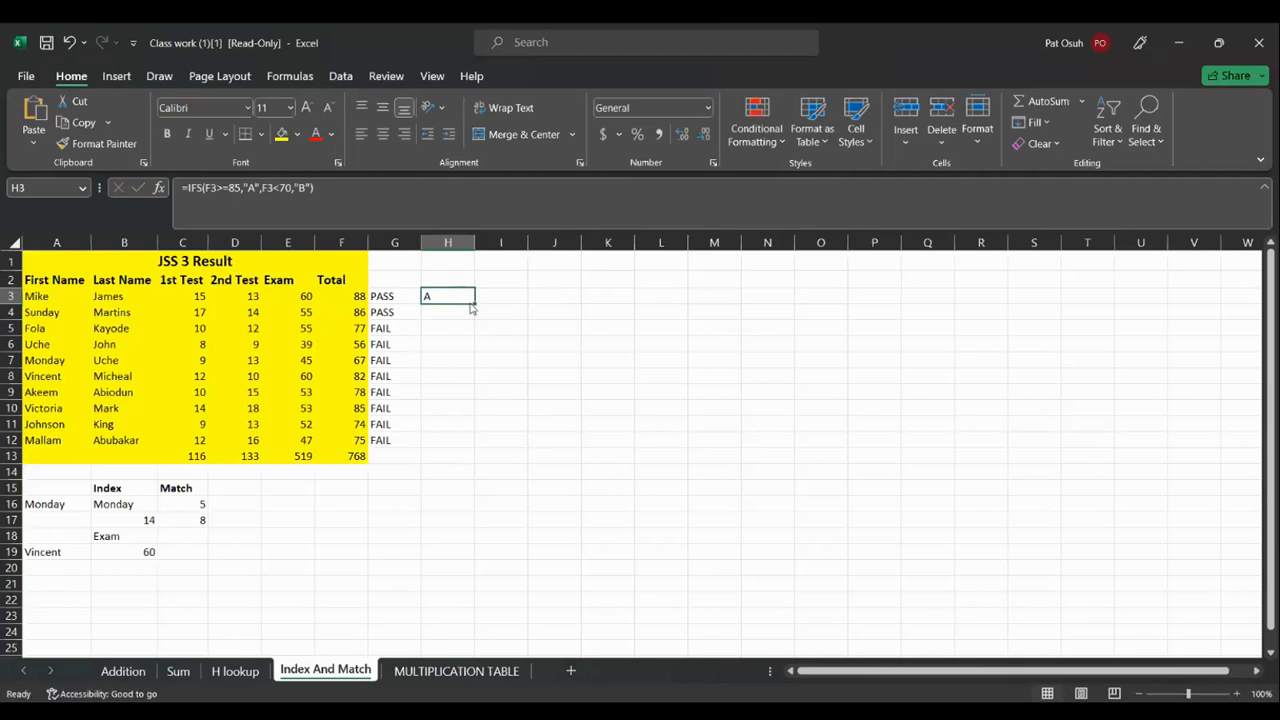
double_click(474, 302)
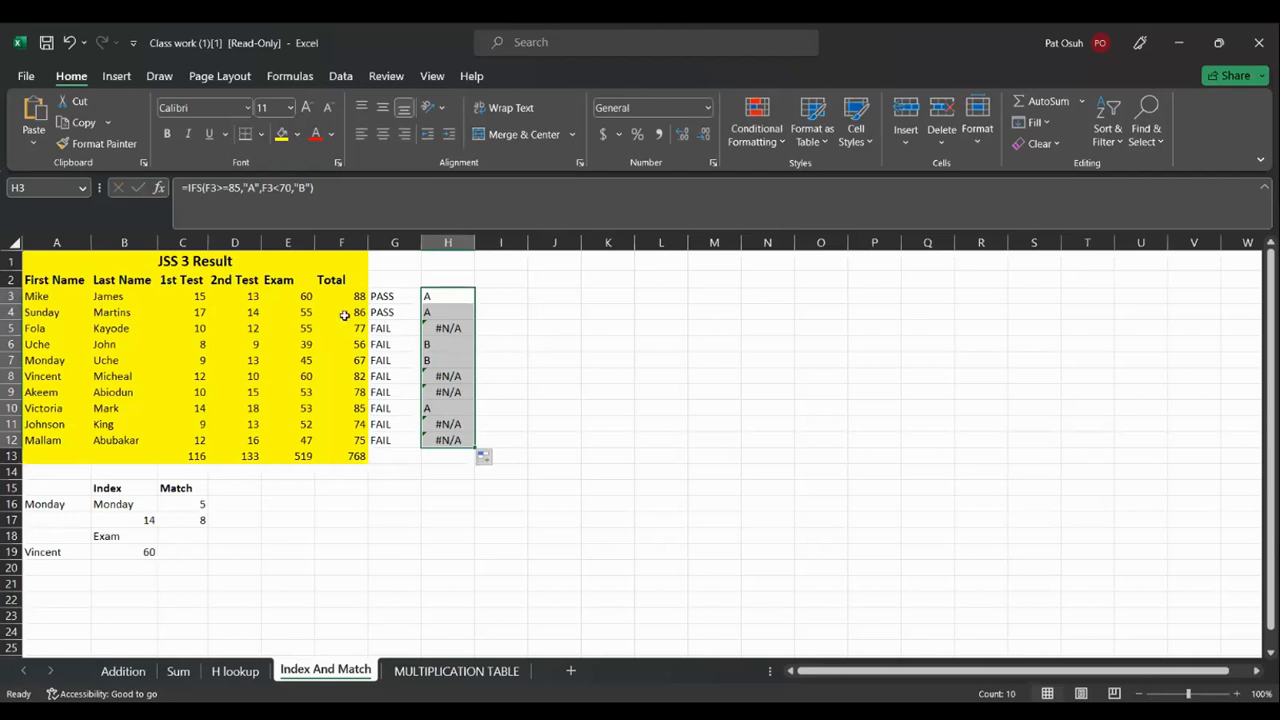
left_click(283, 188)
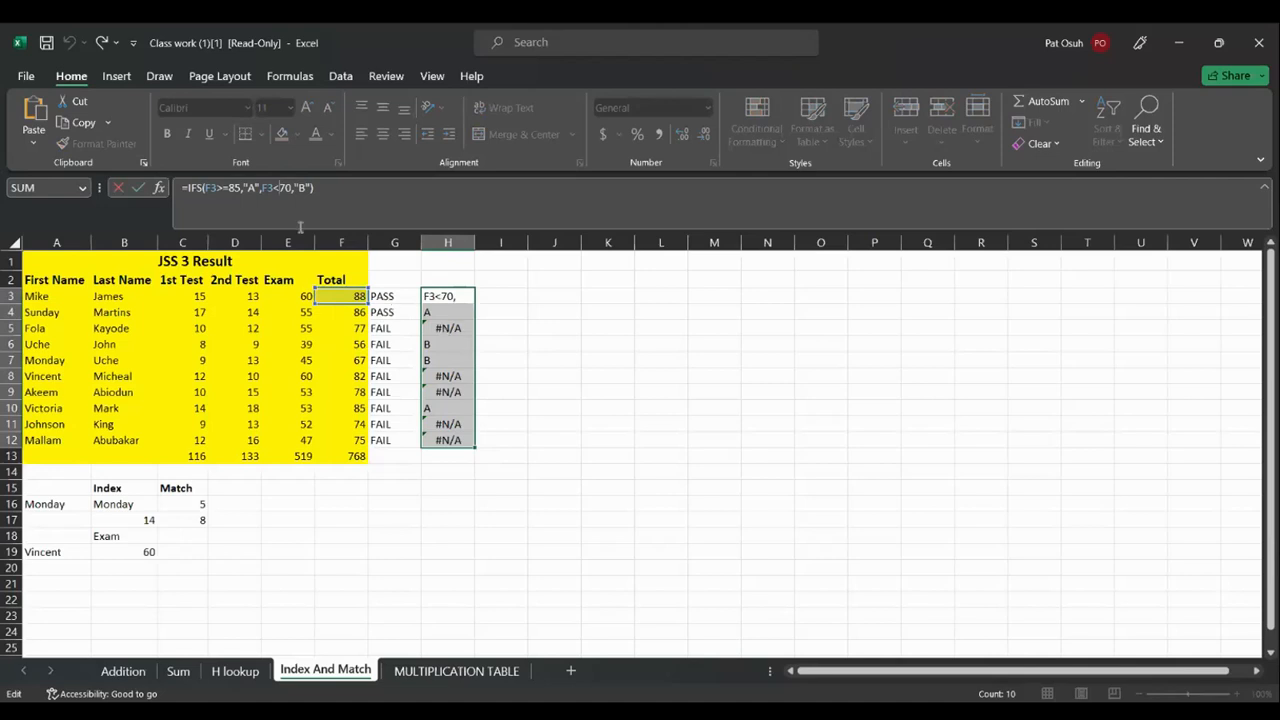
key("BackSpace")
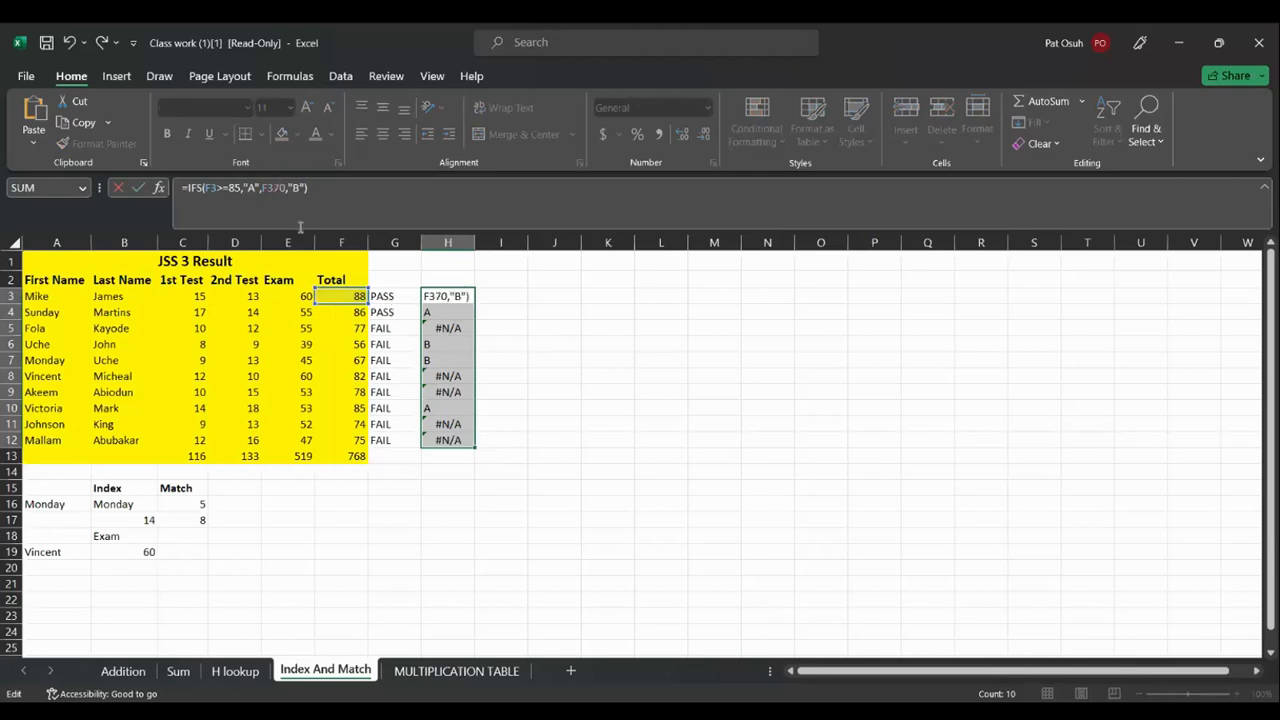
type(">=")
left_click(456, 279)
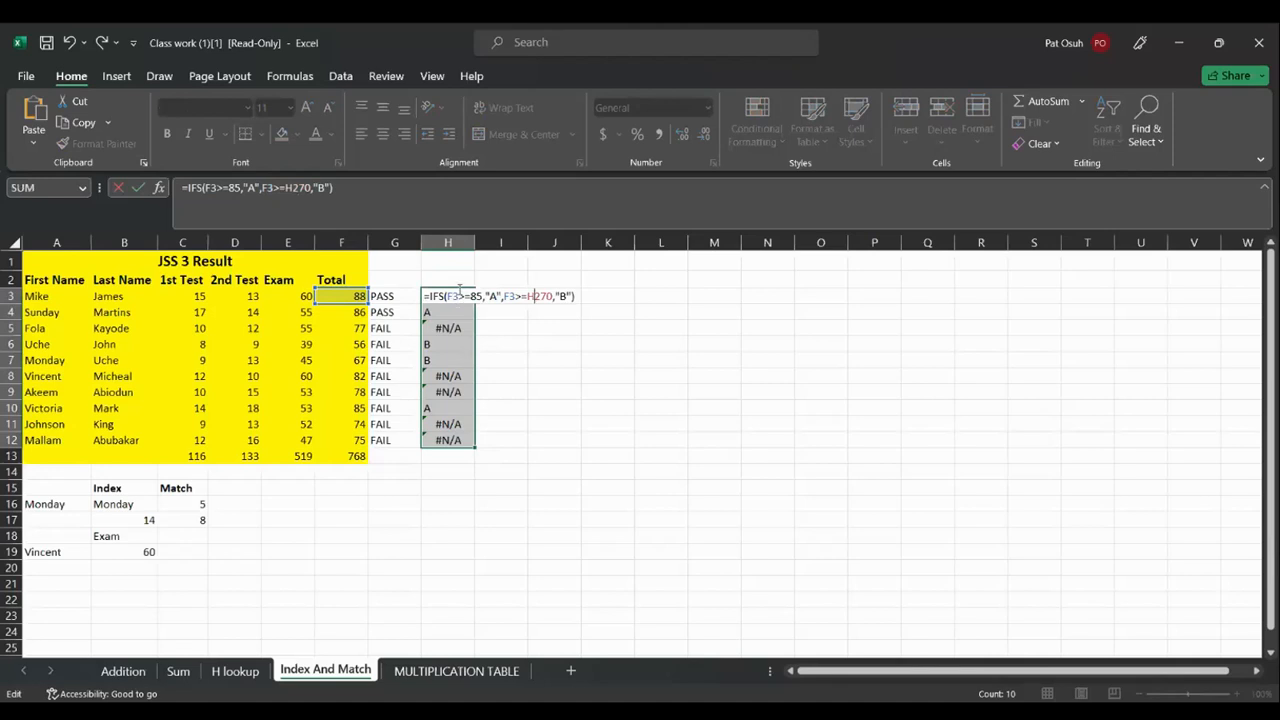
key("BackSpace")
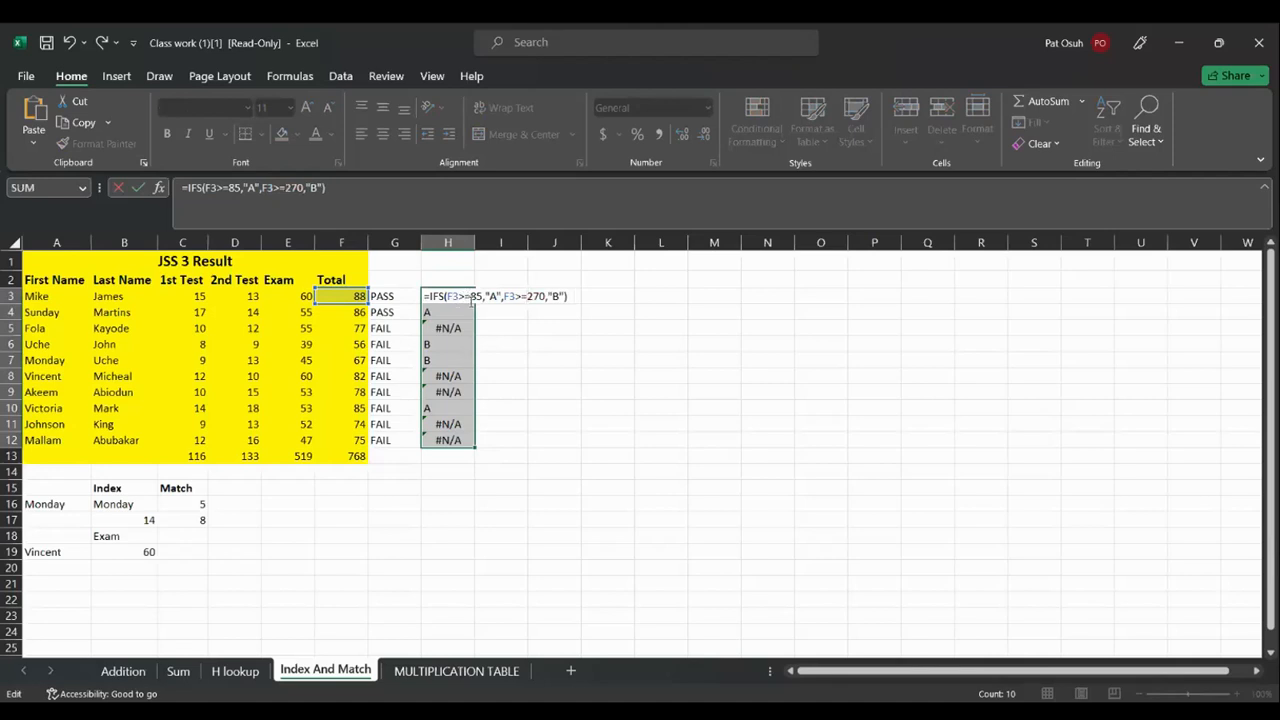
key("BackSpace")
key("Return")
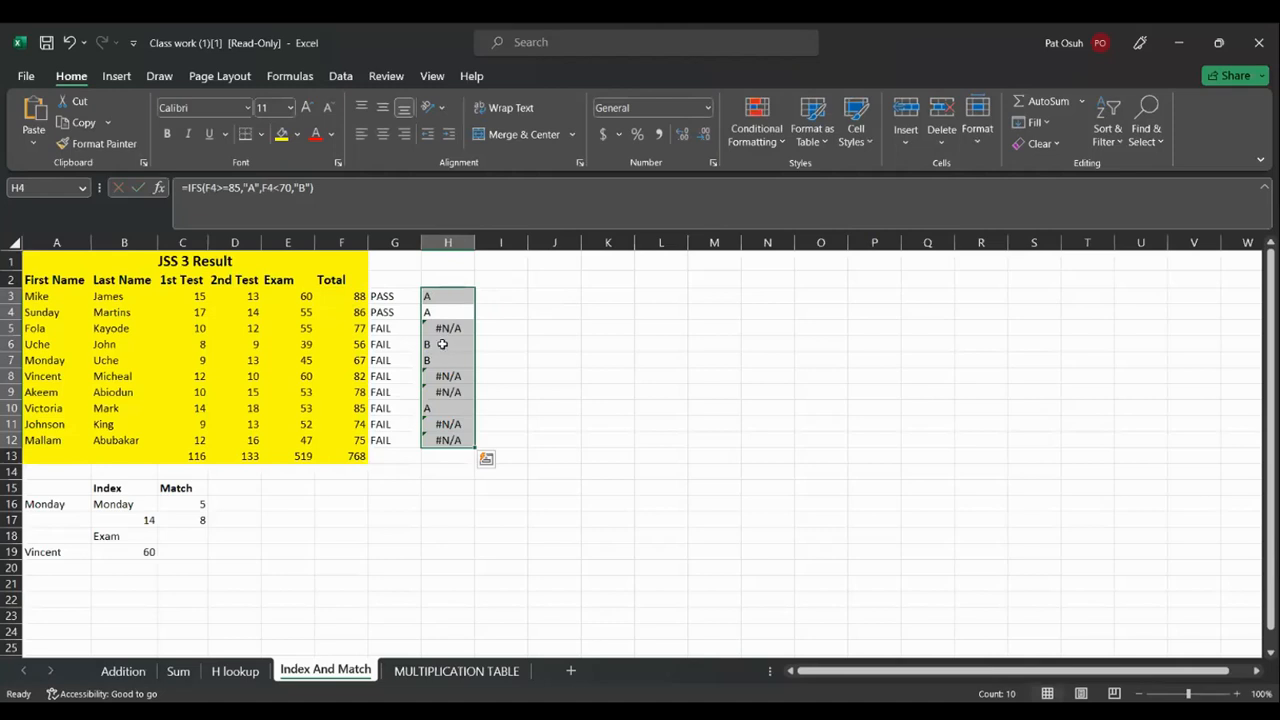
Refill the corrected formula down column H and remove the duplicated F3 reference in H3
left_click(465, 296)
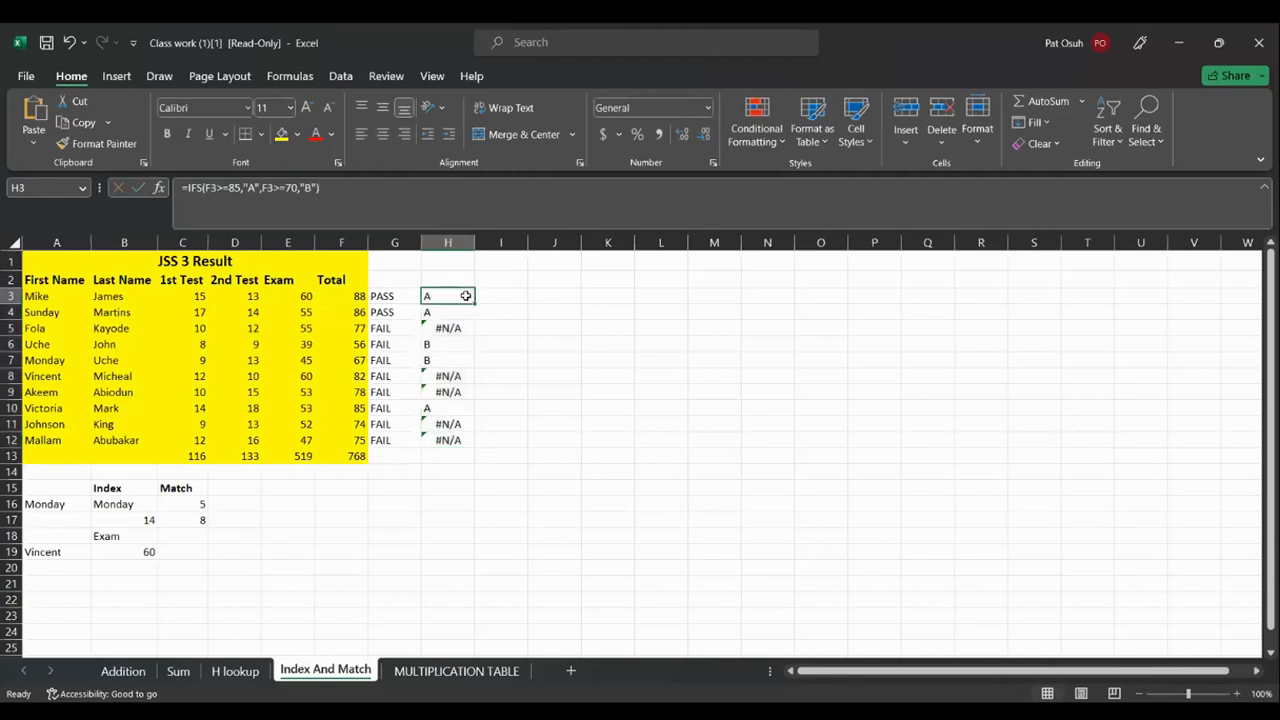
double_click(475, 302)
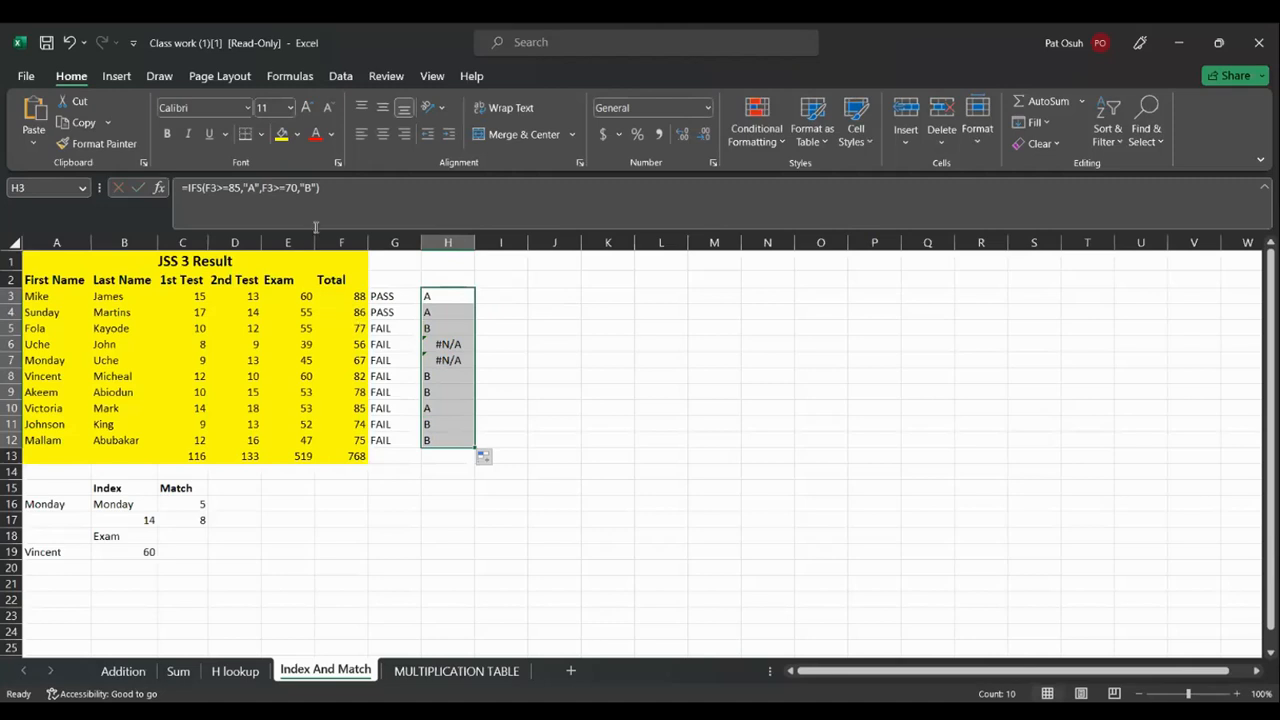
left_click(222, 188)
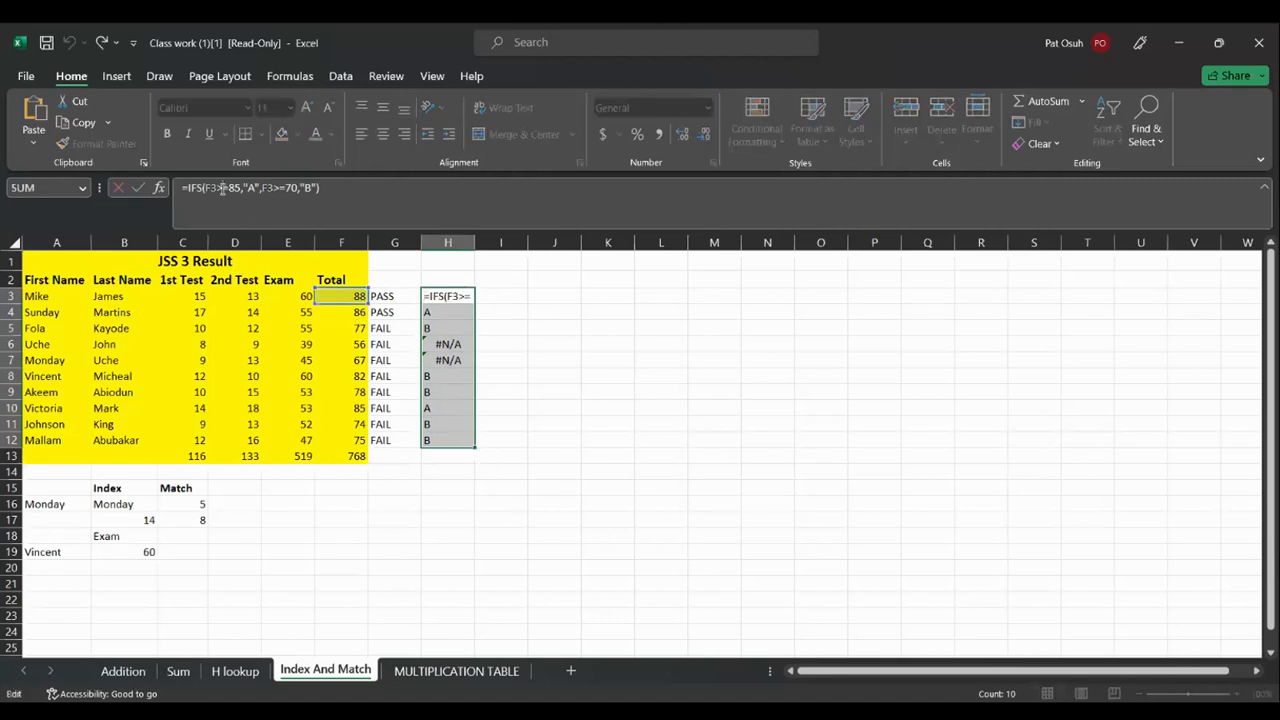
left_click(447, 296)
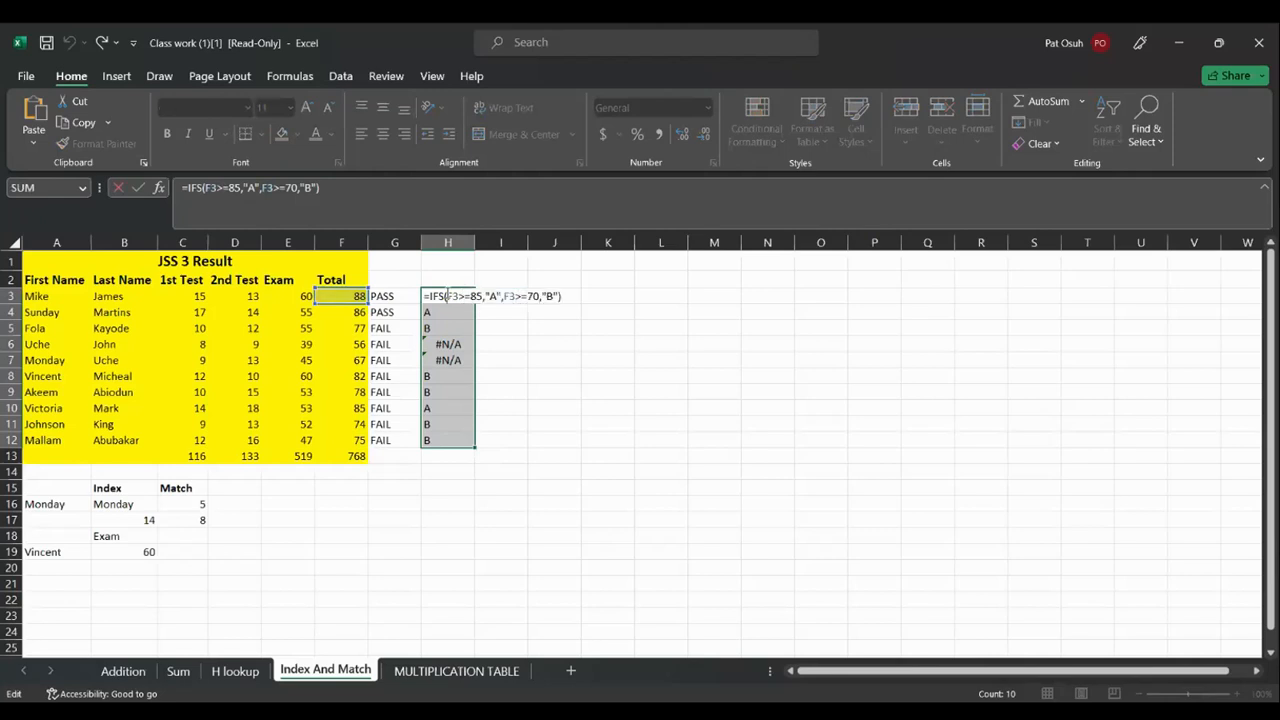
left_click(356, 295)
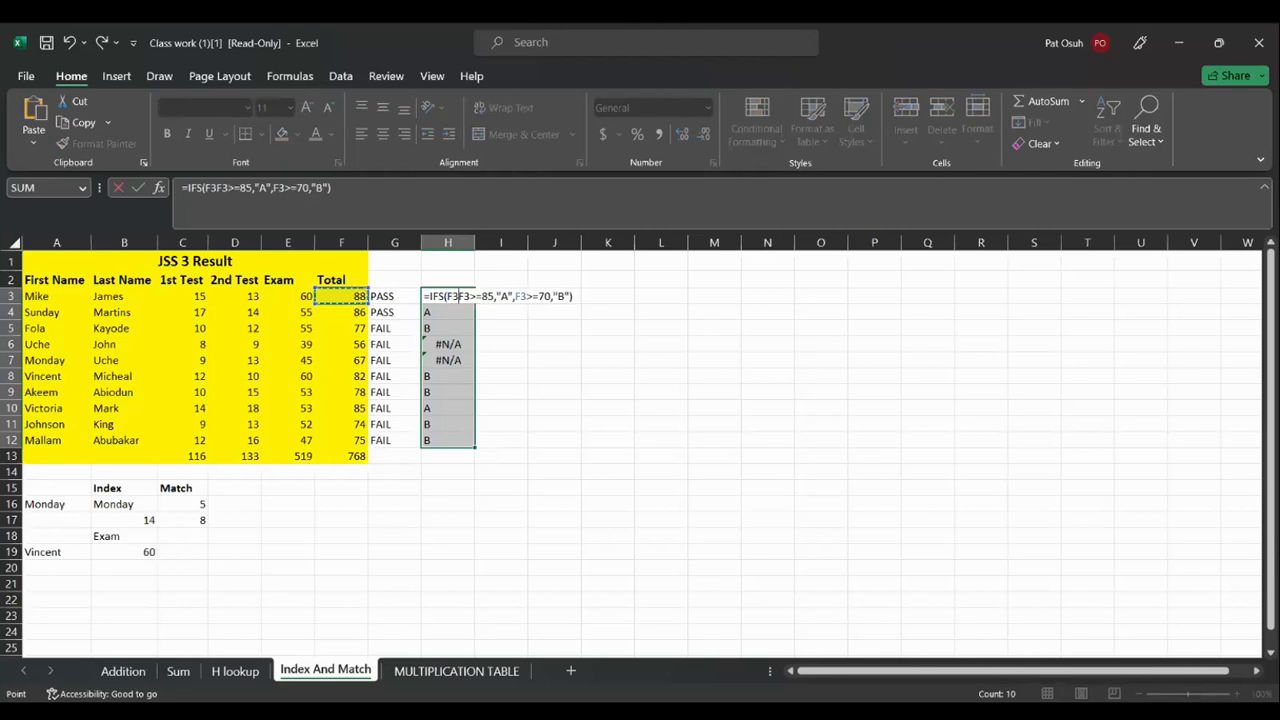
key("BackSpace")
key("BackSpace")
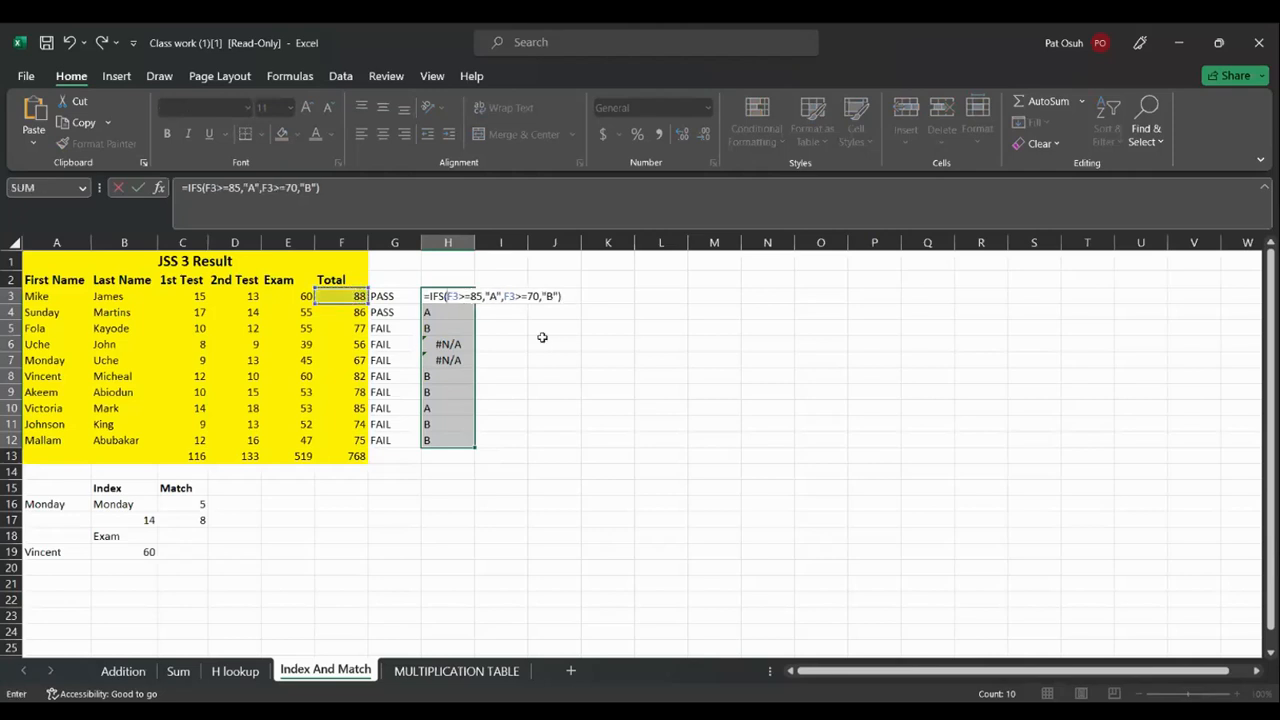
left_click(558, 296)
type(",")
Add a third condition F3<70 returning "C" to H3's IFS formula and confirm it
left_click(359, 297)
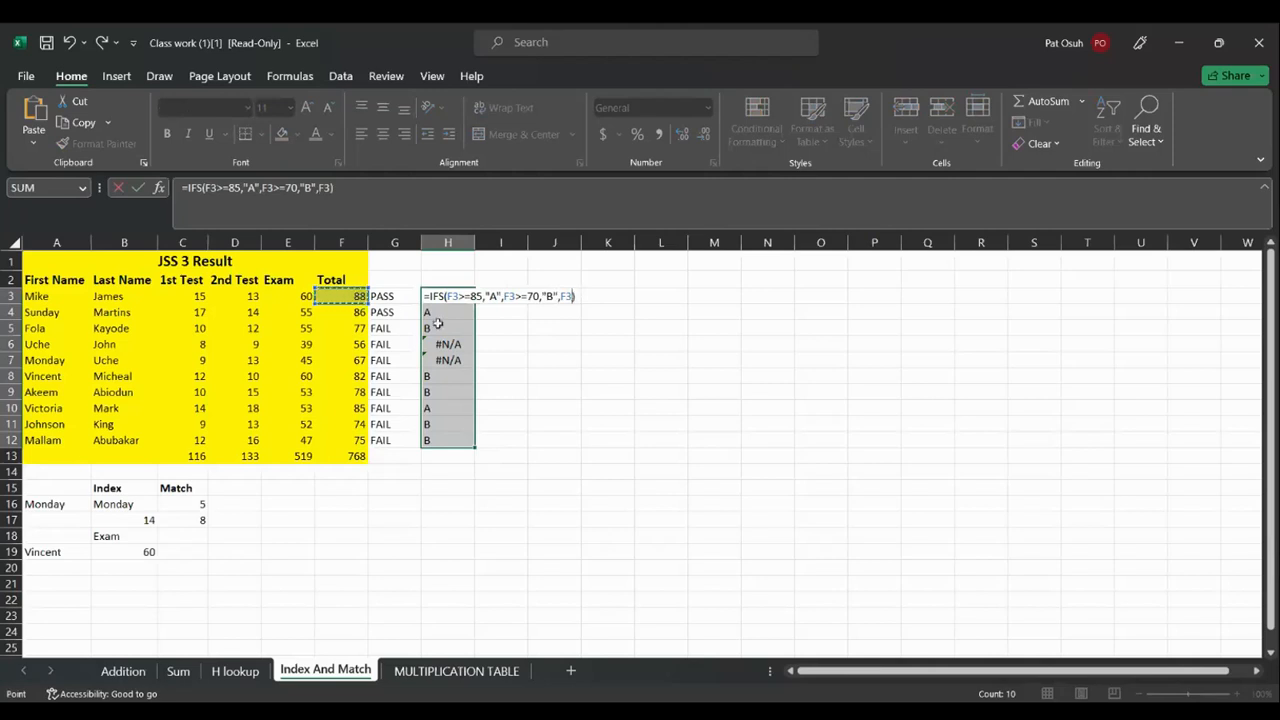
type("<70\"")
key("Return")
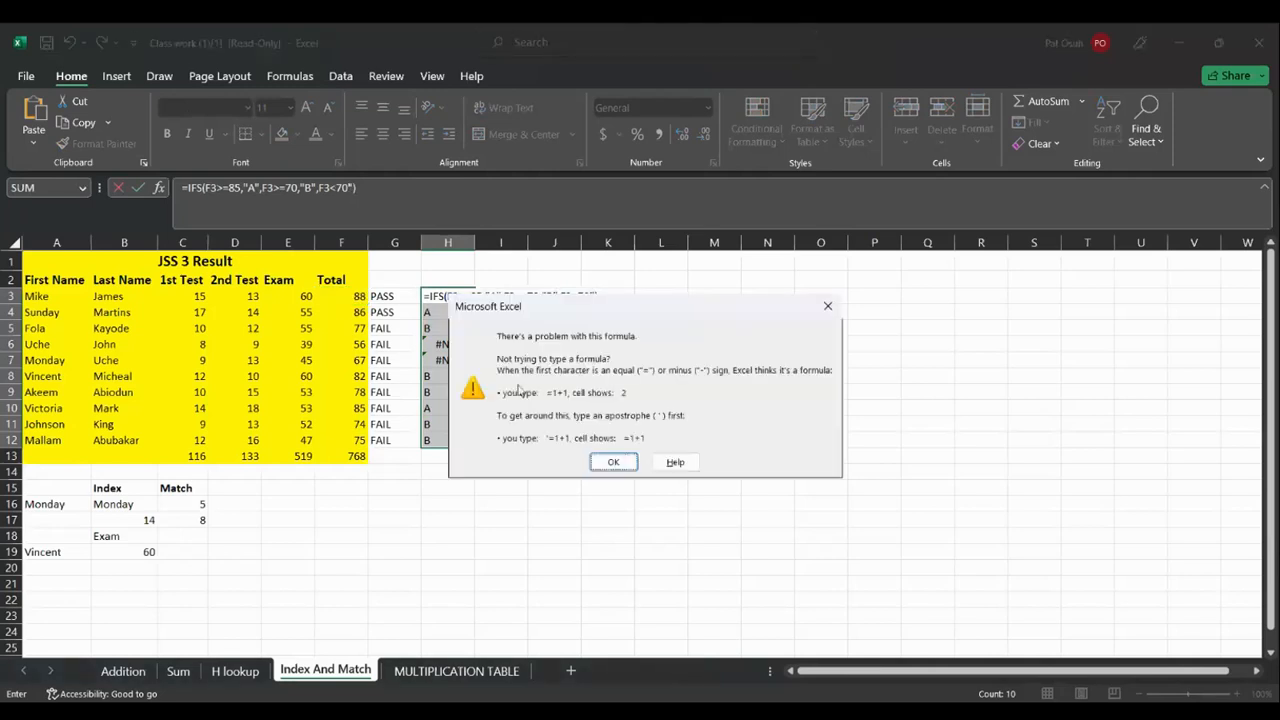
left_click(613, 462)
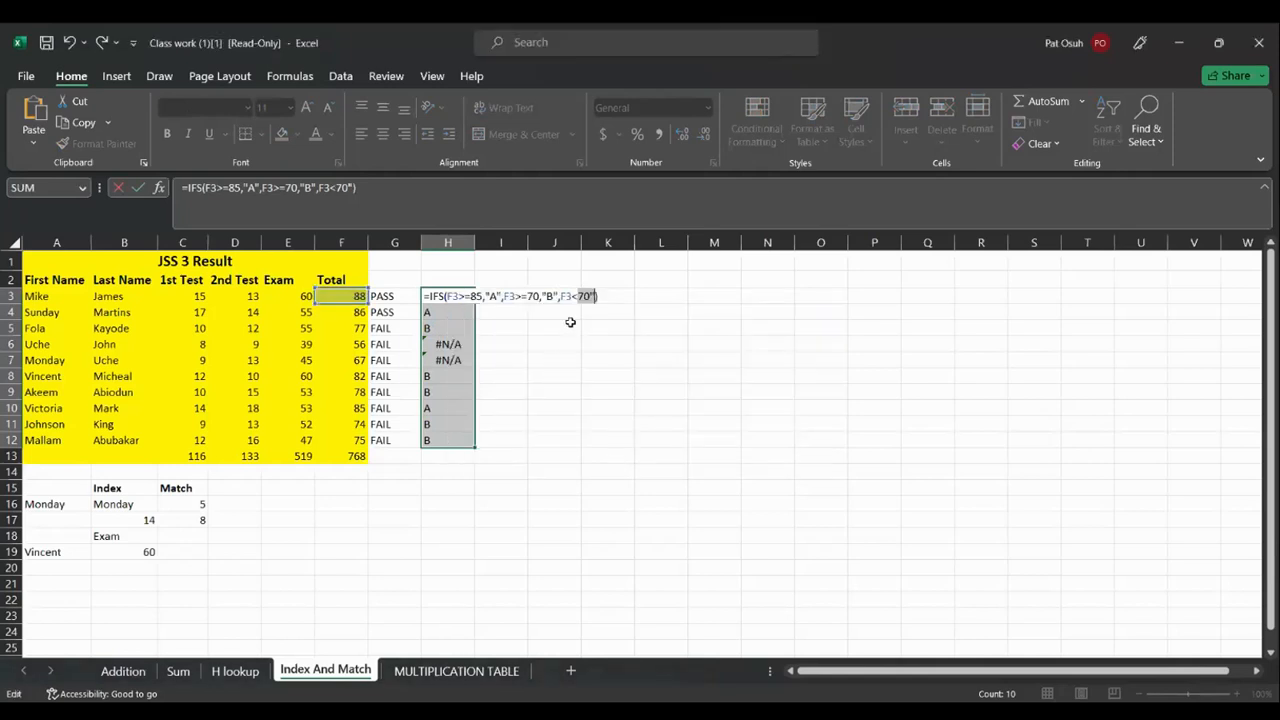
type(",")
key("BackSpace")
type(",\"C\"")
key("Escape")
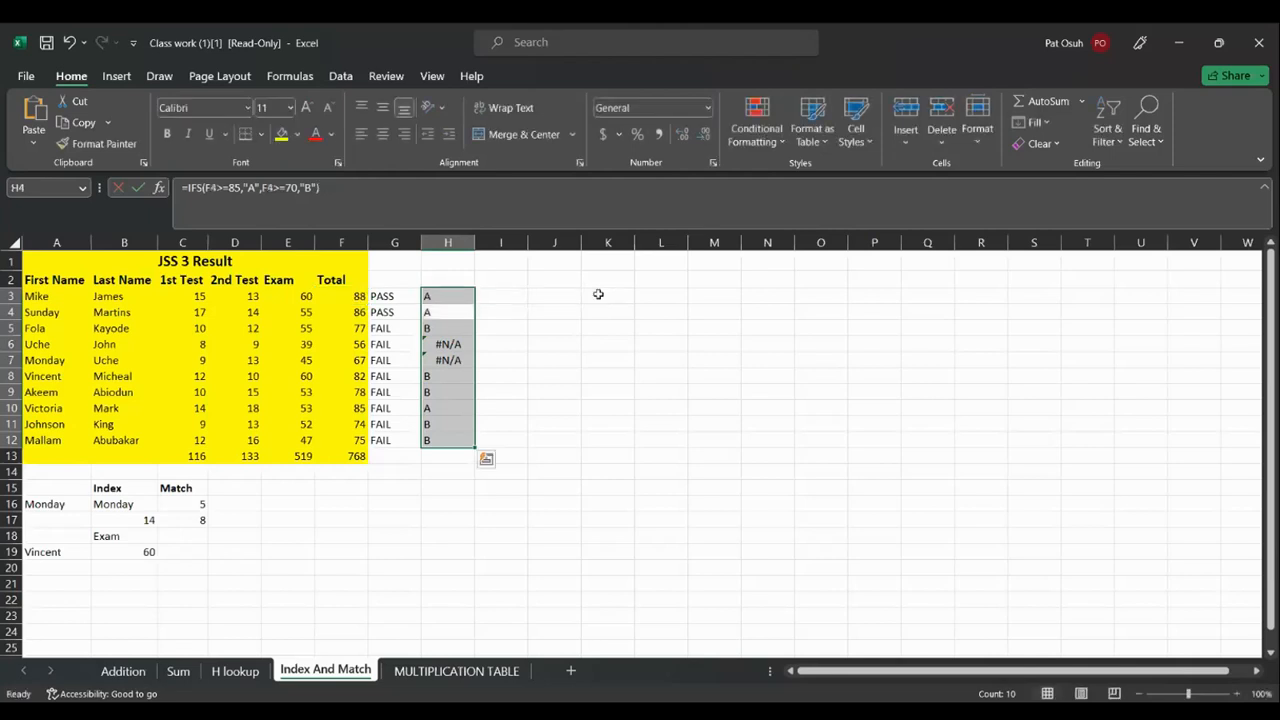
left_click(452, 298)
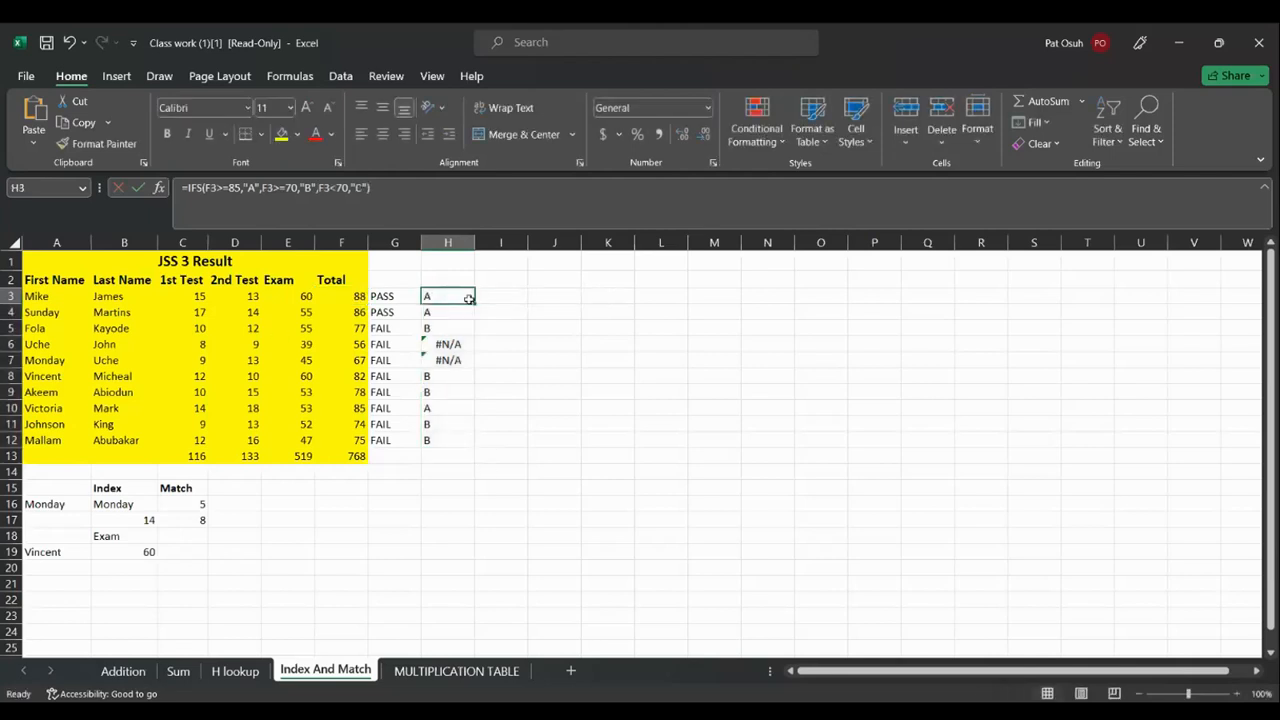
double_click(471, 298)
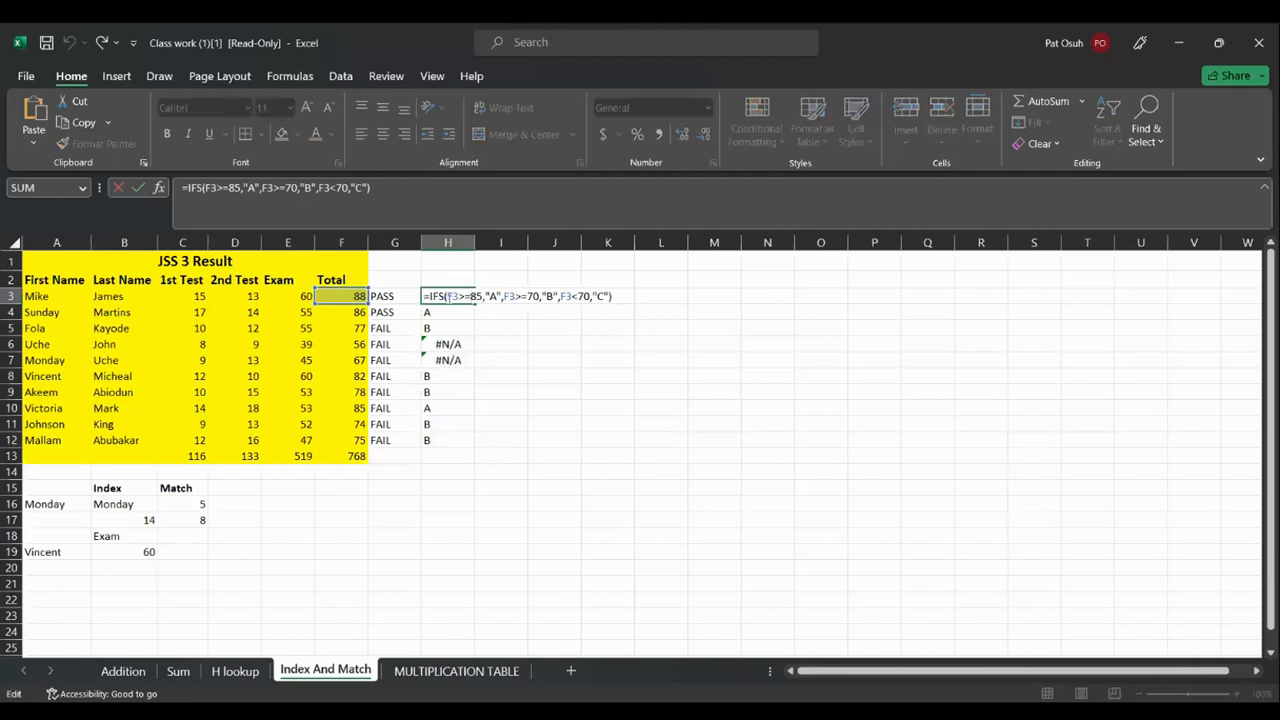
key("Return")
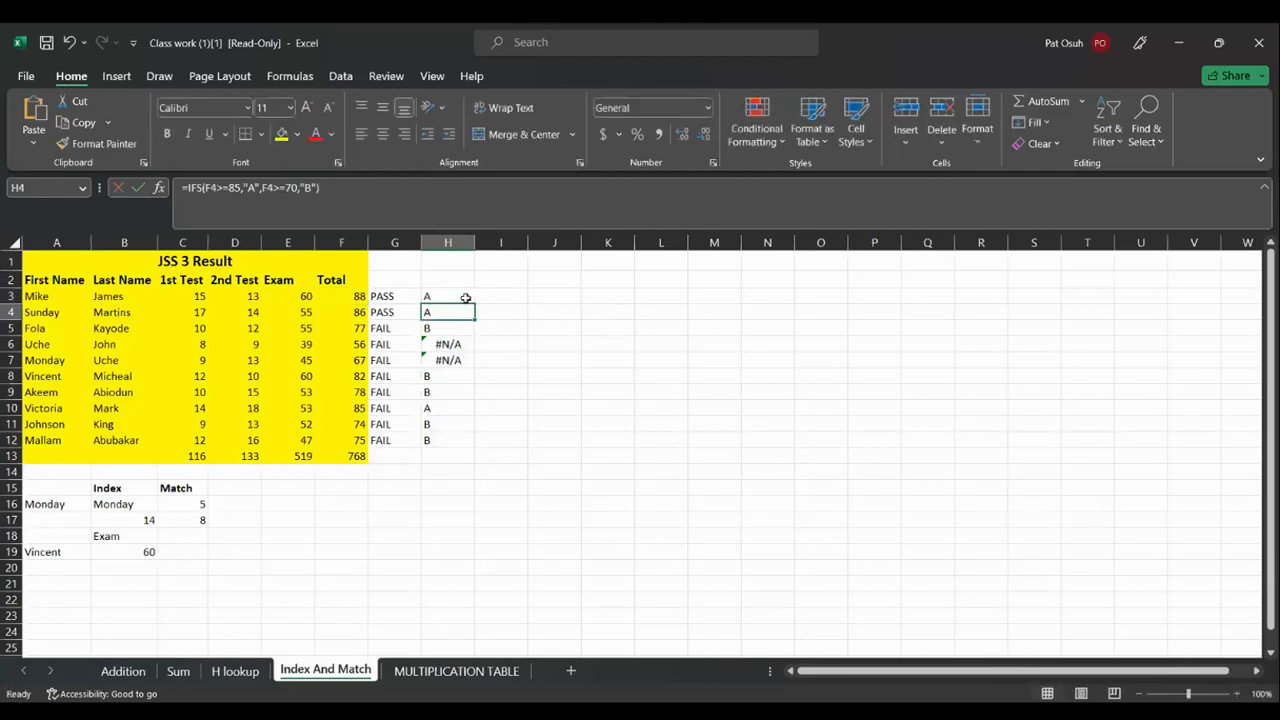
left_click(466, 298)
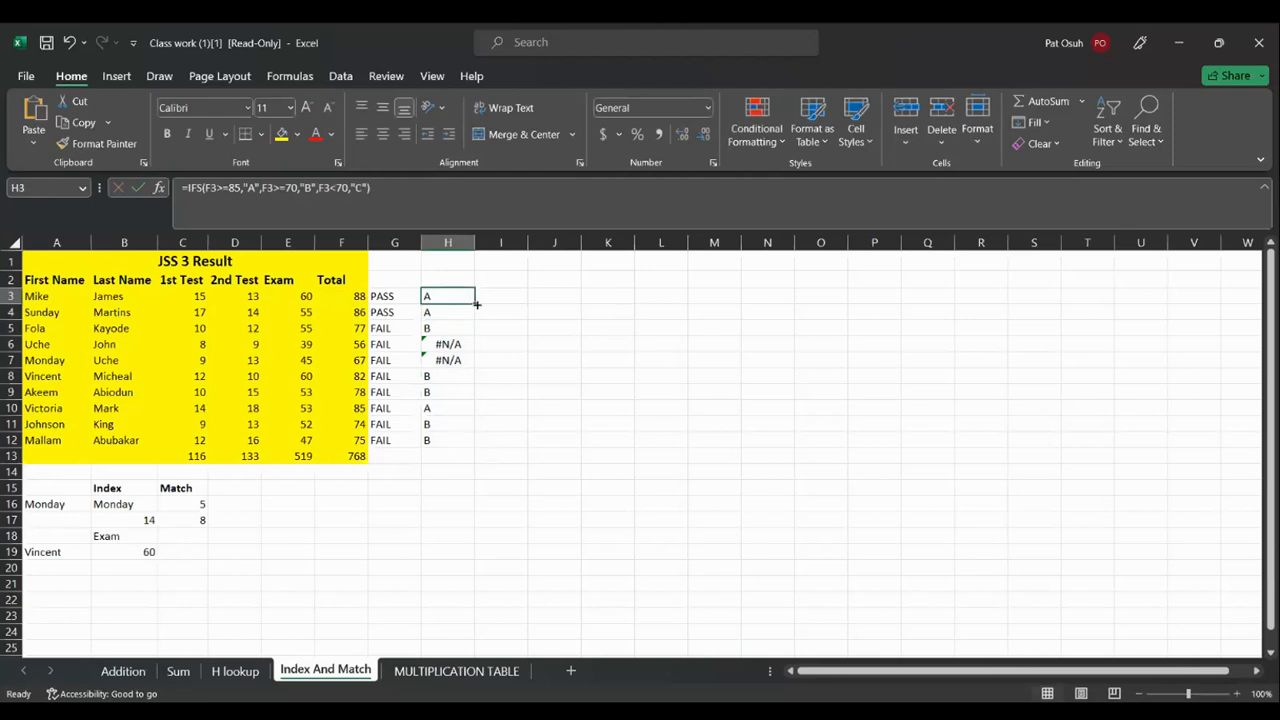
Fill the A/B/C grade formula down to H12, then switch to the Ada workbook
double_click(476, 303)
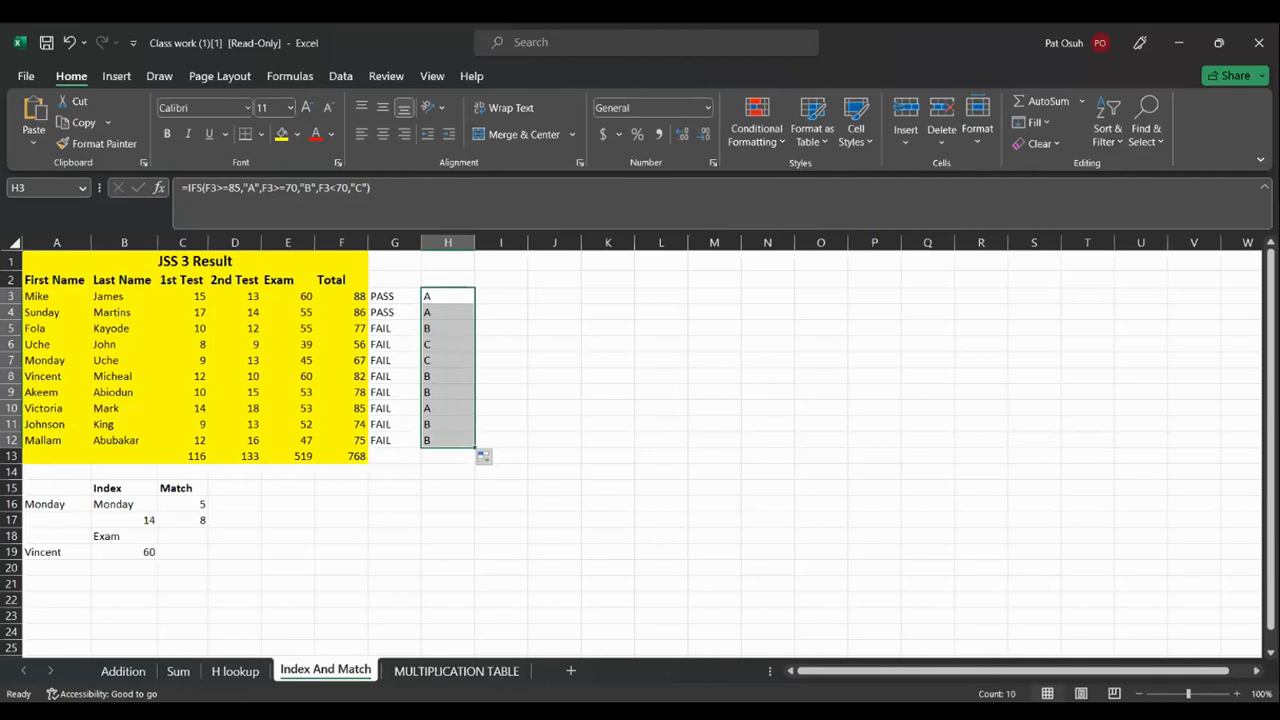
key("alt+Tab")
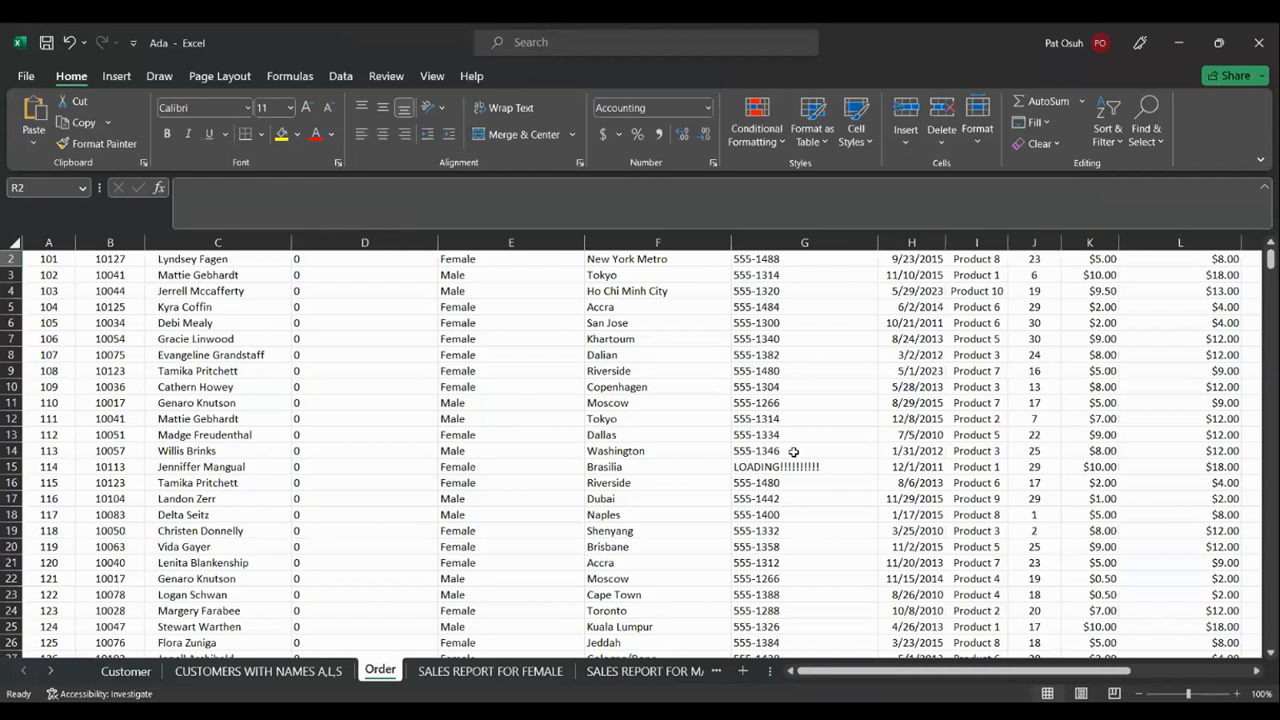
Scroll the Order sheet right so Profit Margin in column Q and empty column R show
left_click_drag(1259, 674, 1259, 674)
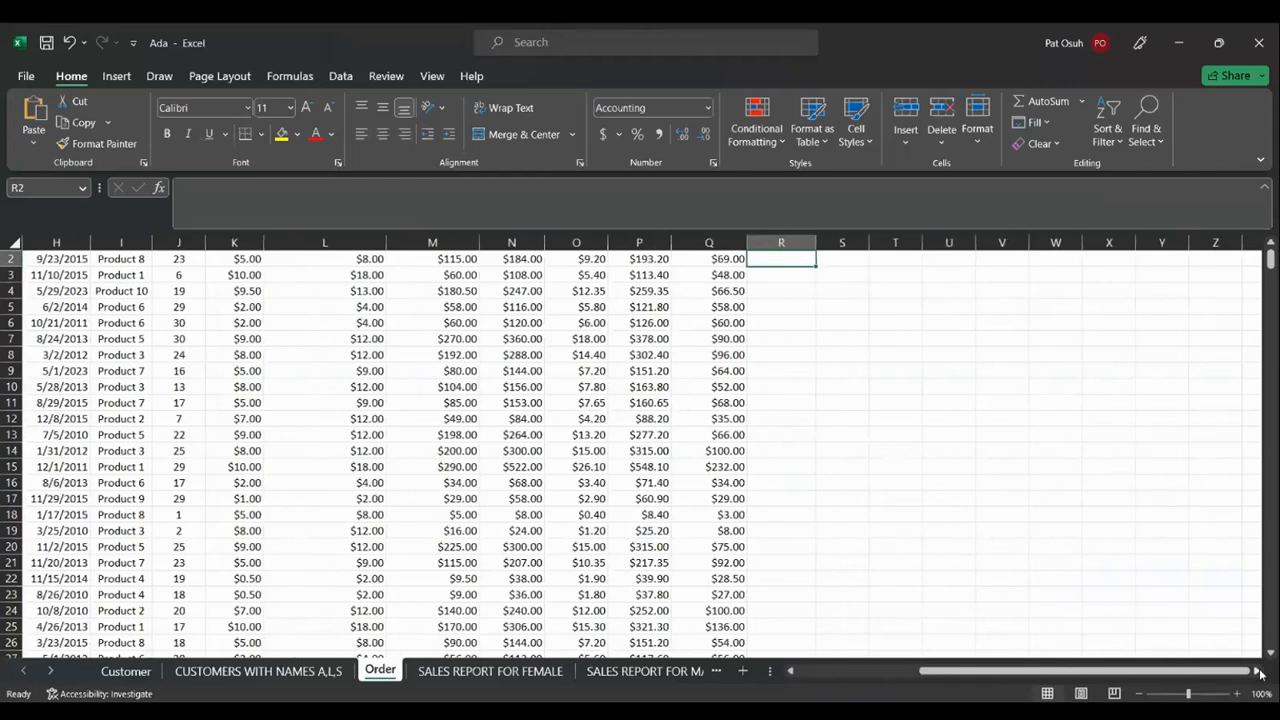
key("shift+Up")
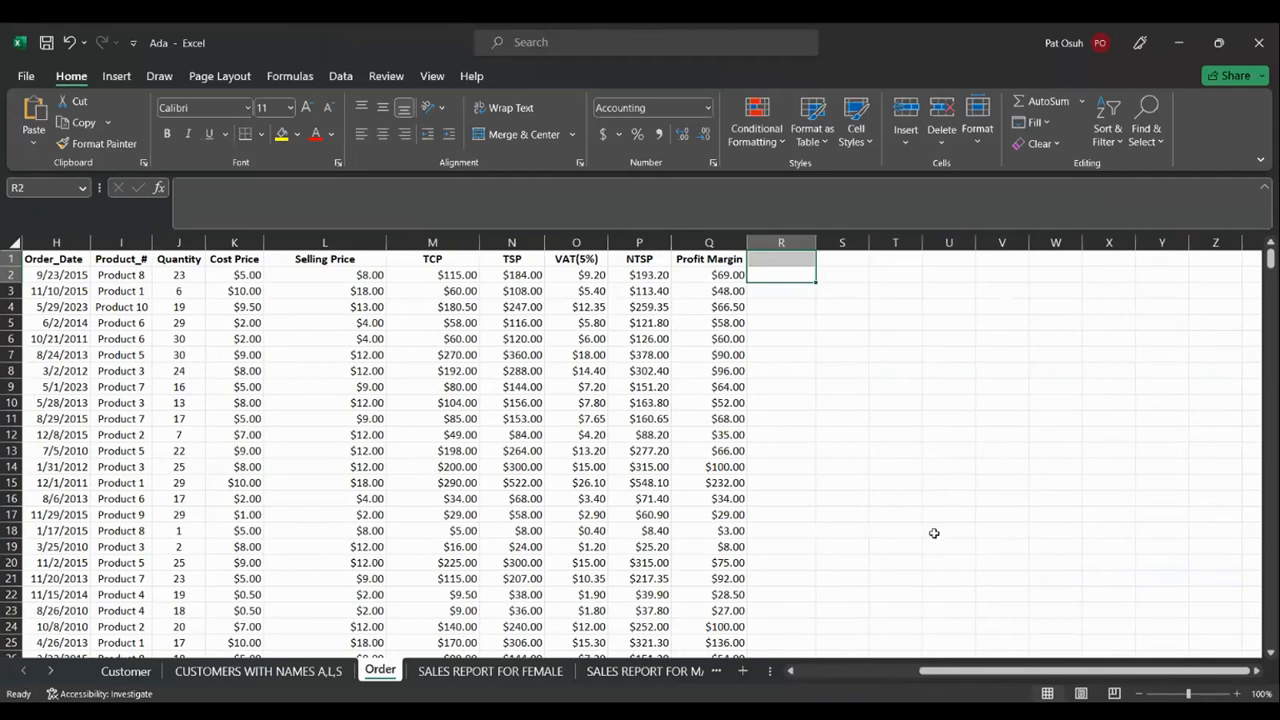
In R2, start the nested formula =IF(Q2>=100,J2+10,IF( using Q2 and J2 references
left_click(763, 273)
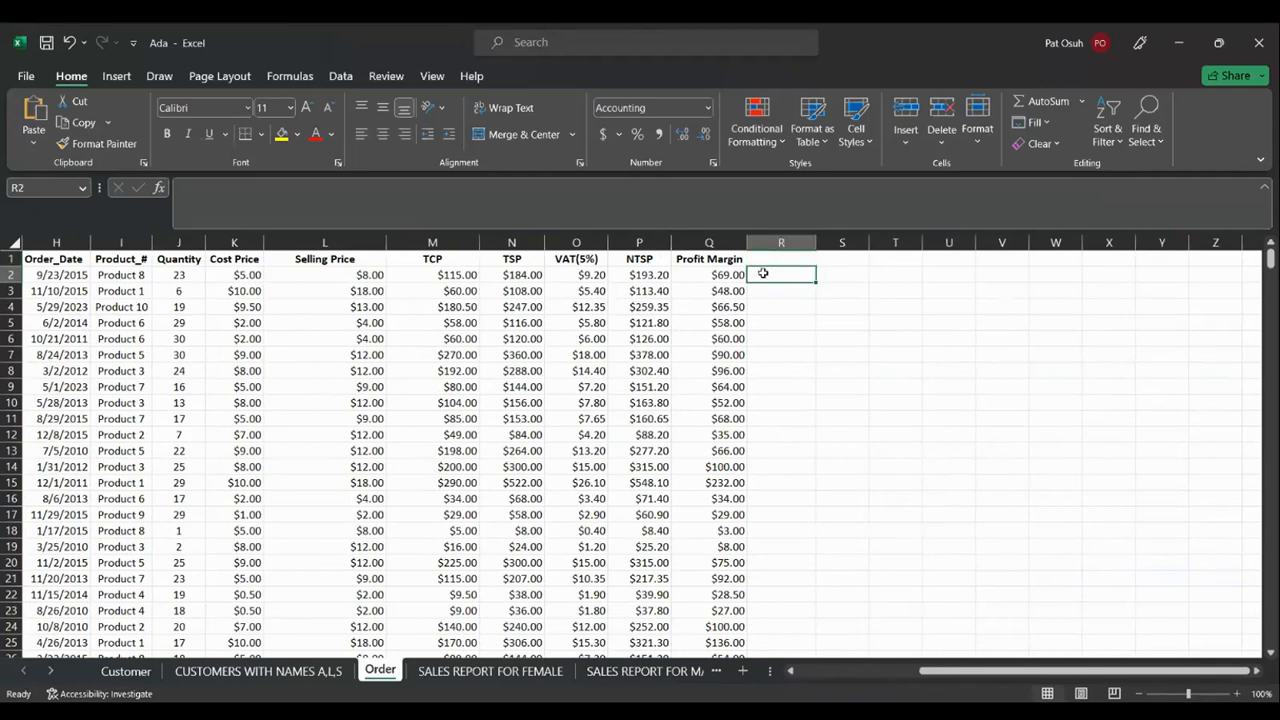
type("=")
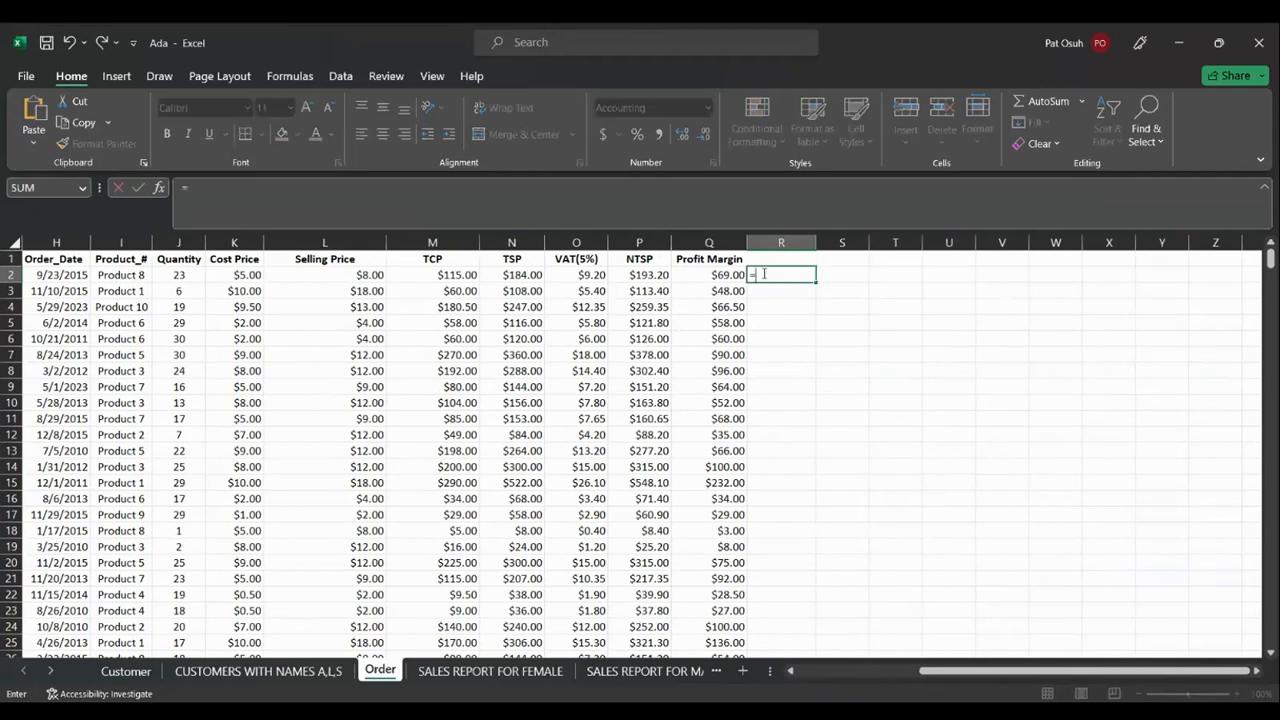
type("IFS")
key("BackSpace")
type("(")
left_click(722, 272)
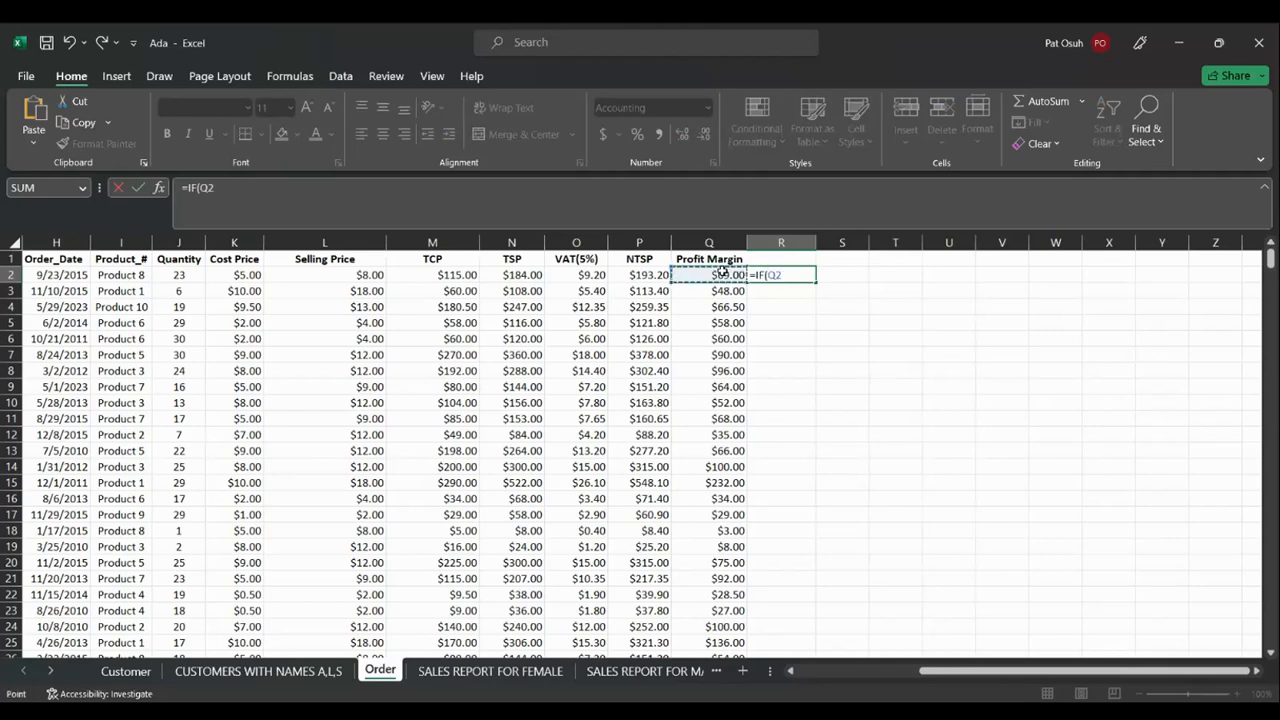
type(">")
type("=")
key("BackSpace")
type(">=100")
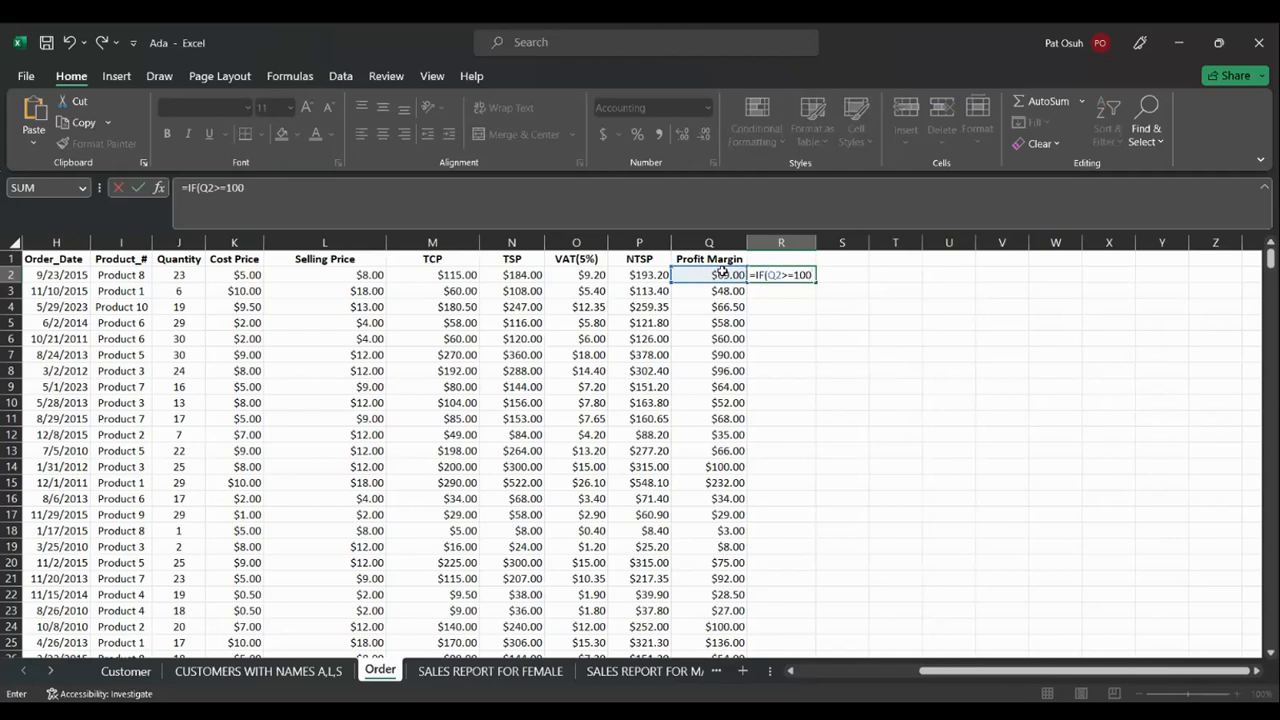
type(",")
left_click(186, 274)
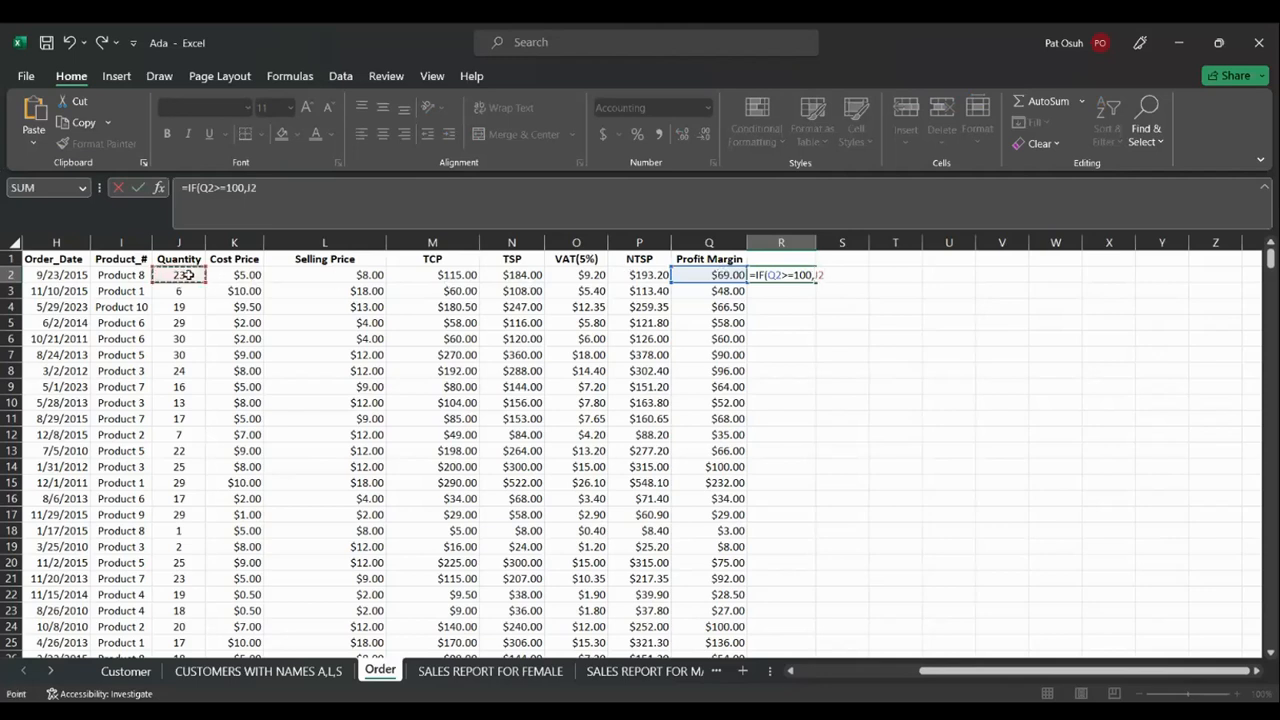
type("=")
type("0,")
type("IF(")
Add the second tier Q2>=70 returning J2+7 and open a third IF
left_click(691, 273)
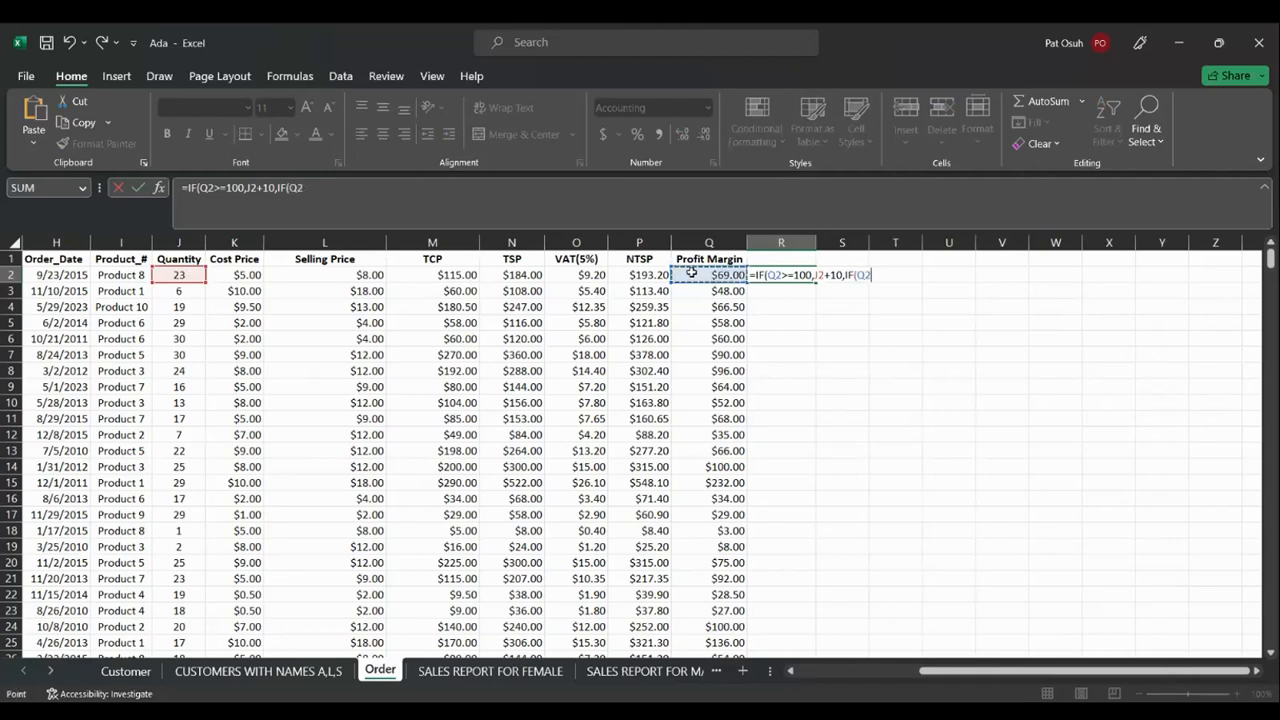
type(">=")
type("70,")
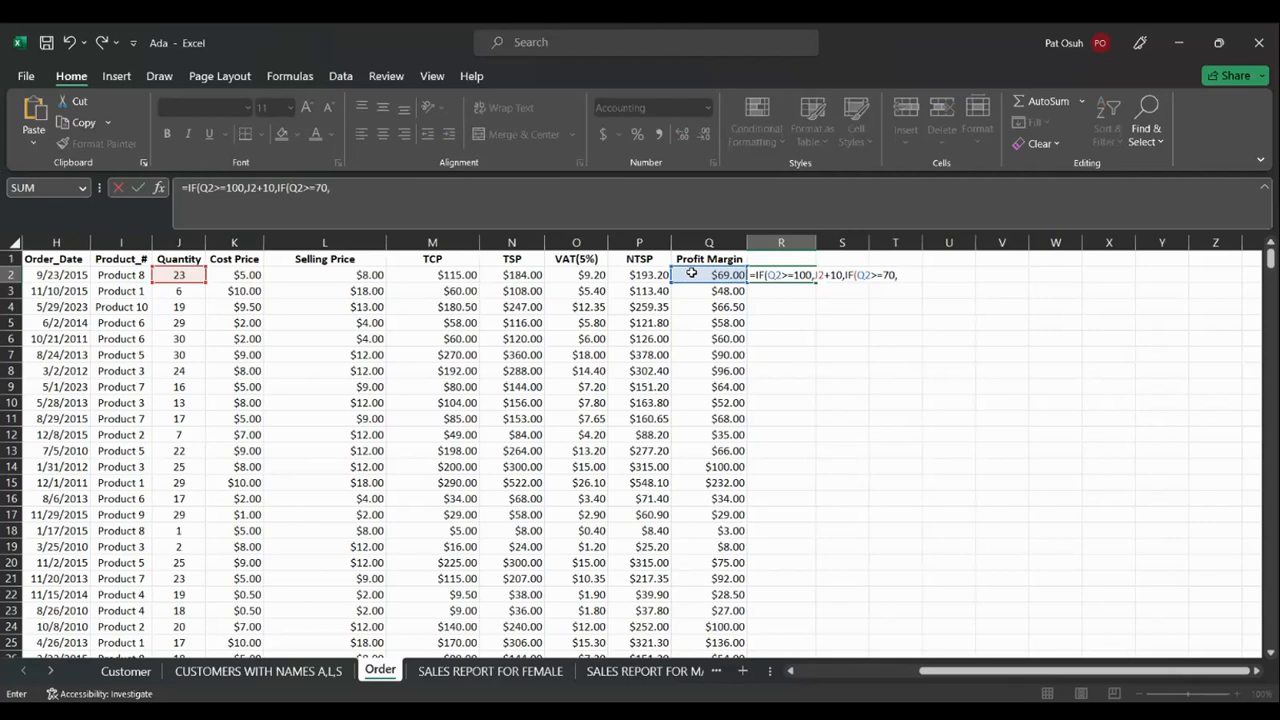
left_click(184, 275)
type("+")
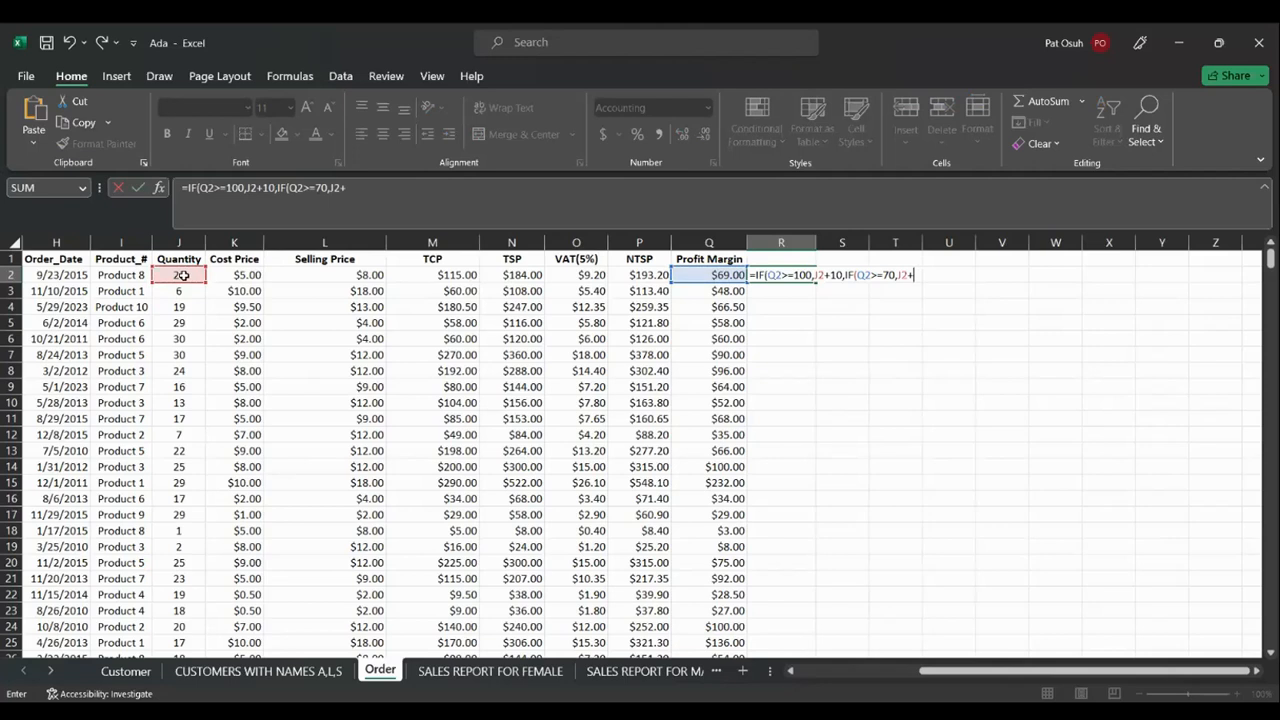
type("7")
type(",IF(")
Add the Q2>=50 tier returning J2+5 with fallback J2+2, close the brackets and commit, giving $28.00
left_click(694, 273)
type(">")
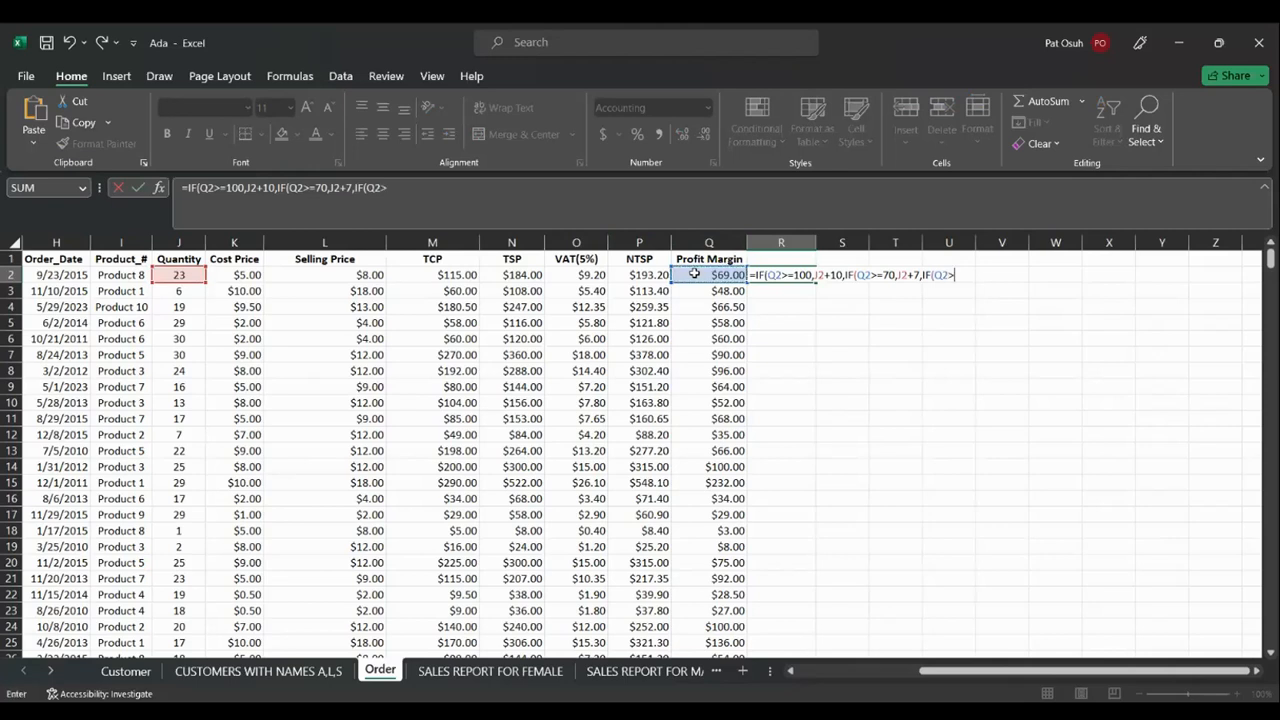
type("=50,")
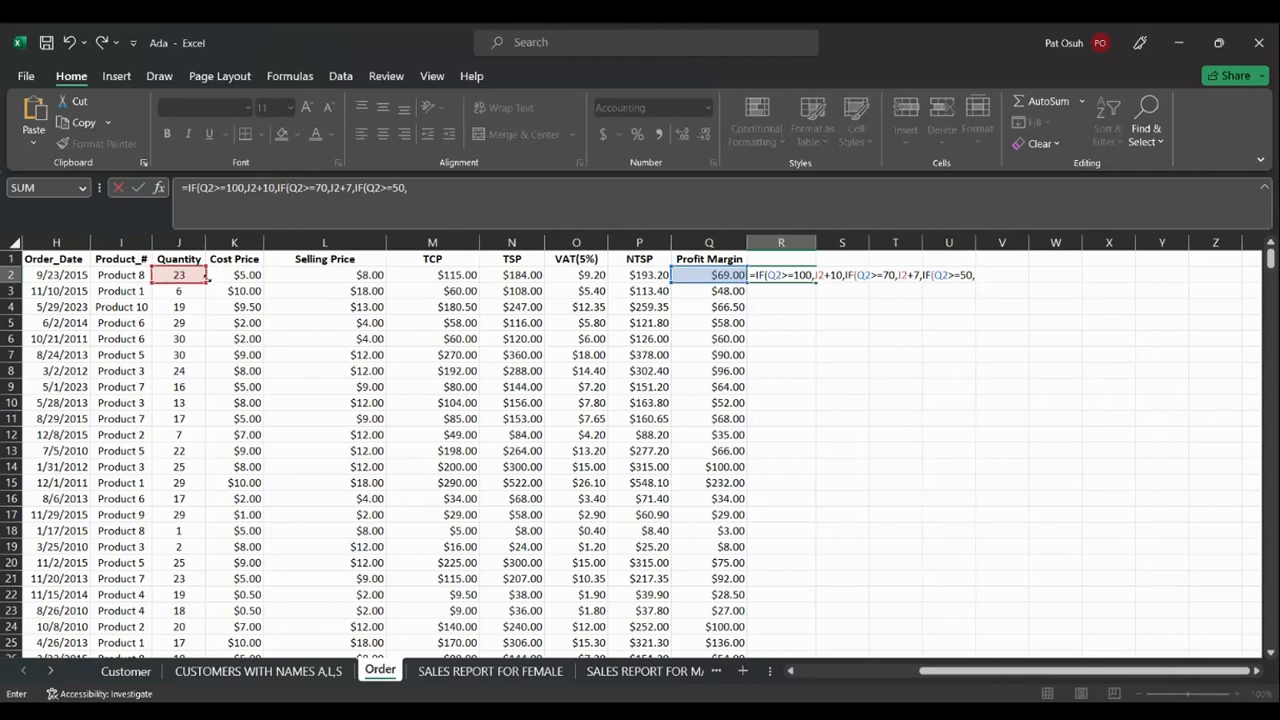
left_click(189, 277)
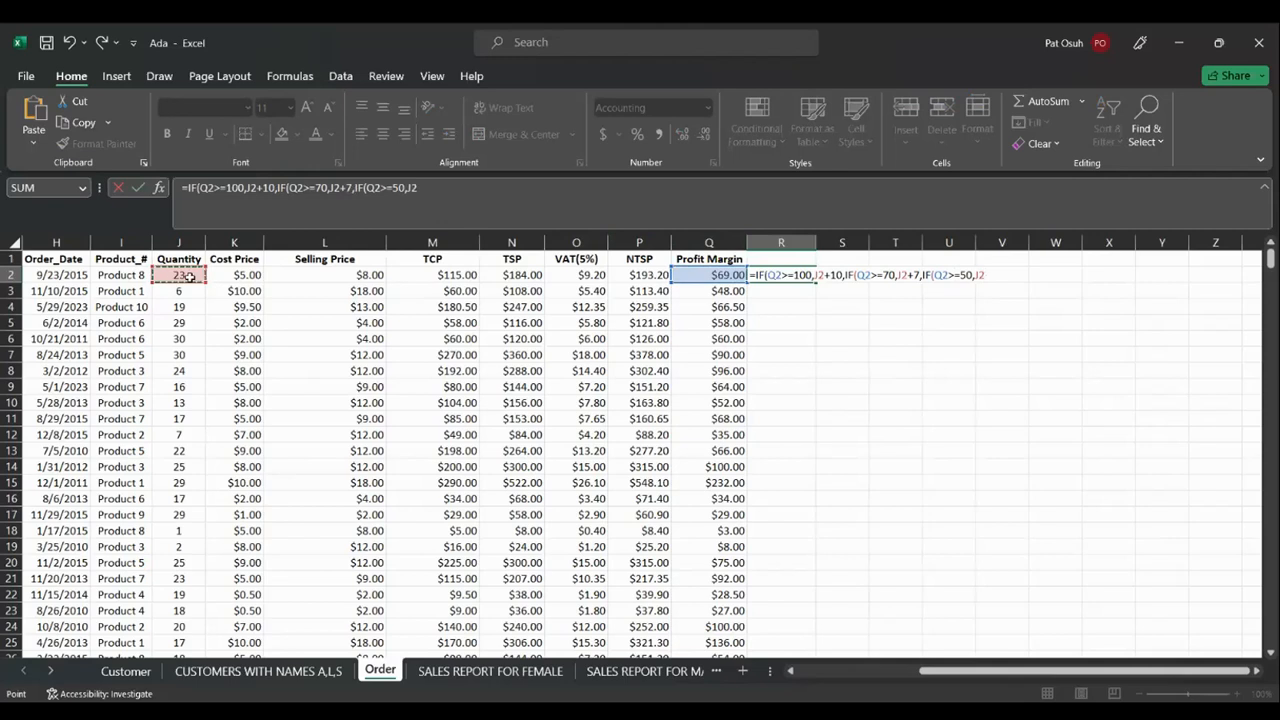
type("=")
key("BackSpace")
type("+5,")
left_click(181, 274)
type("+5,J2+")
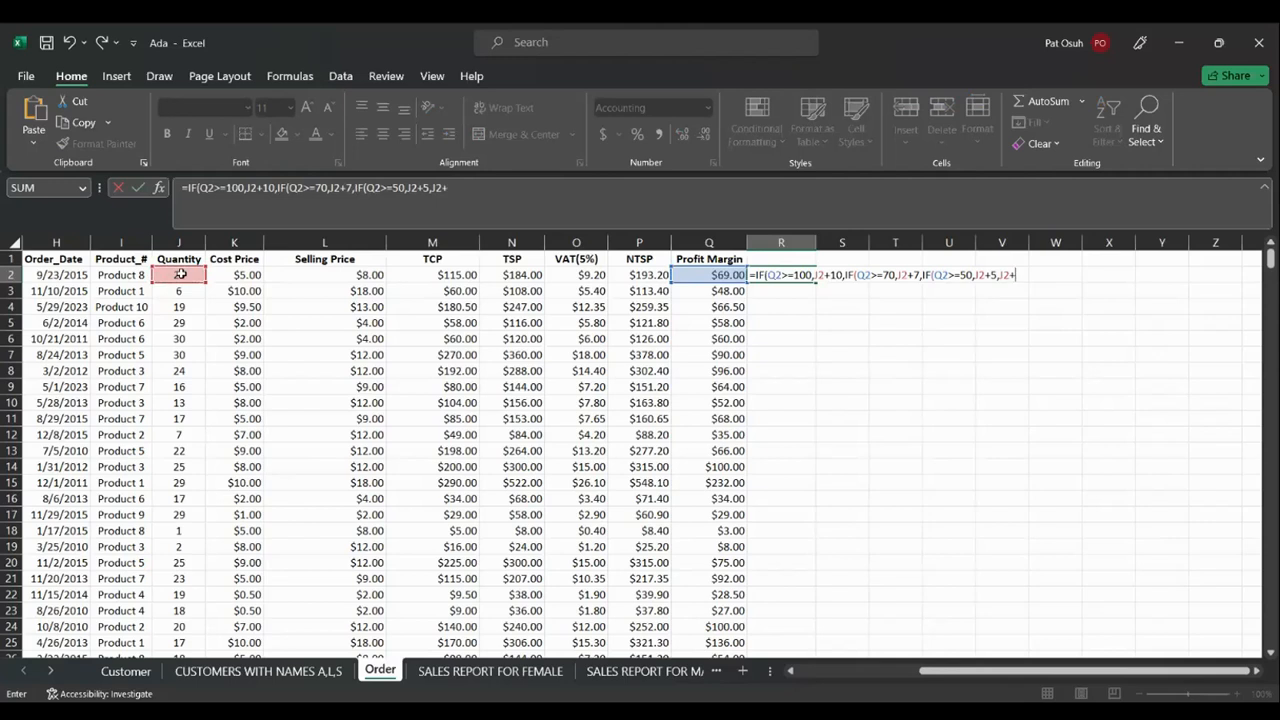
type("10")
key("BackSpace")
key("BackSpace")
type("2)))")
key("Return")
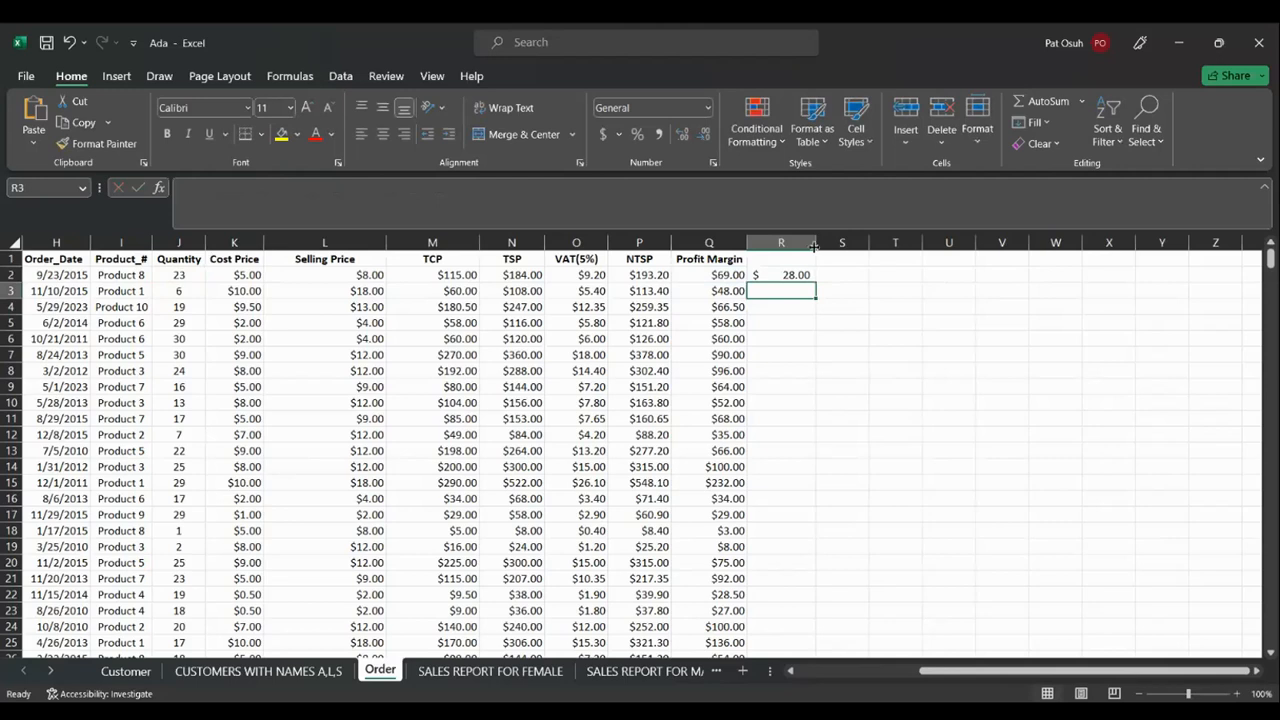
Format R2 as Number with no decimal places and fill the bonus formula down column R
left_click(800, 275)
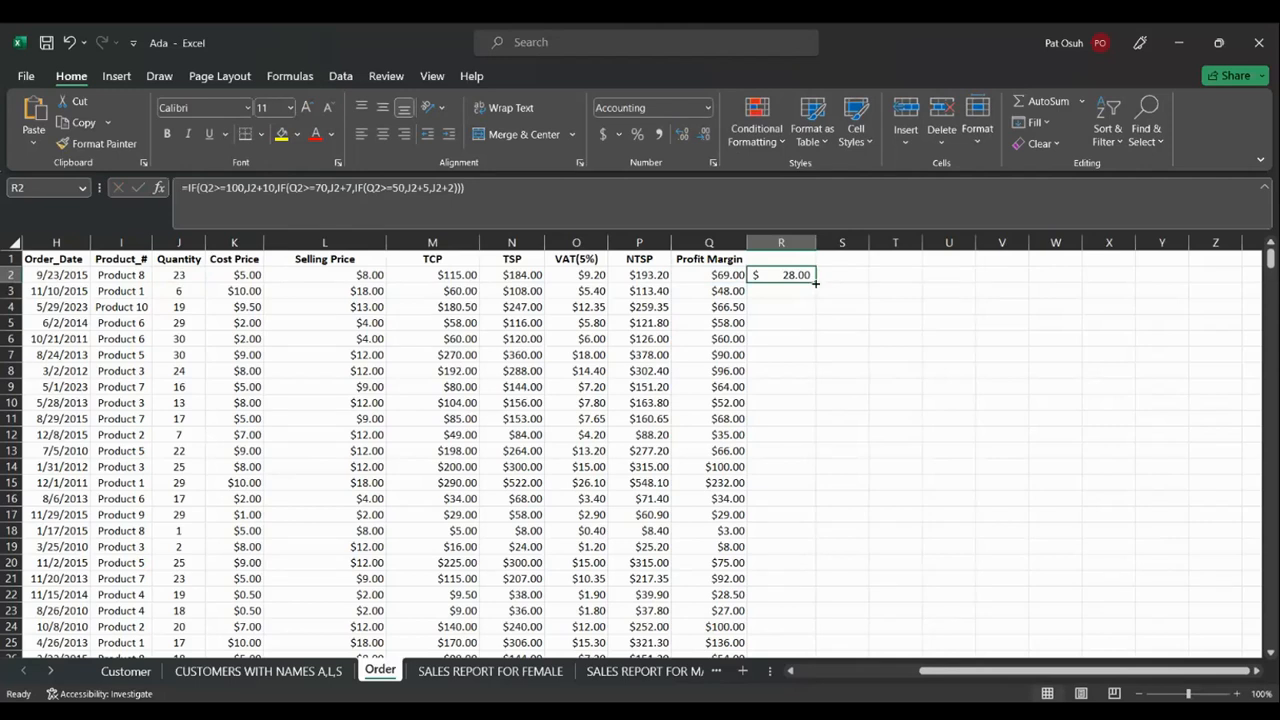
left_click(707, 108)
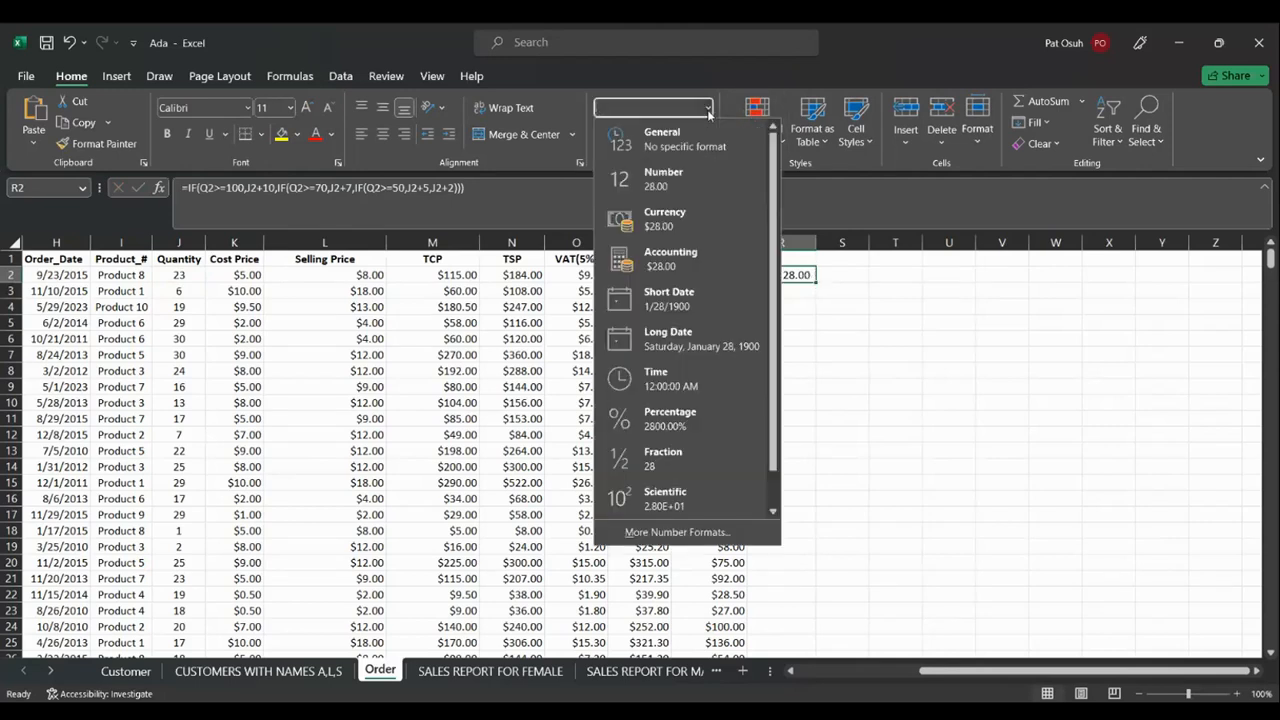
left_click(664, 180)
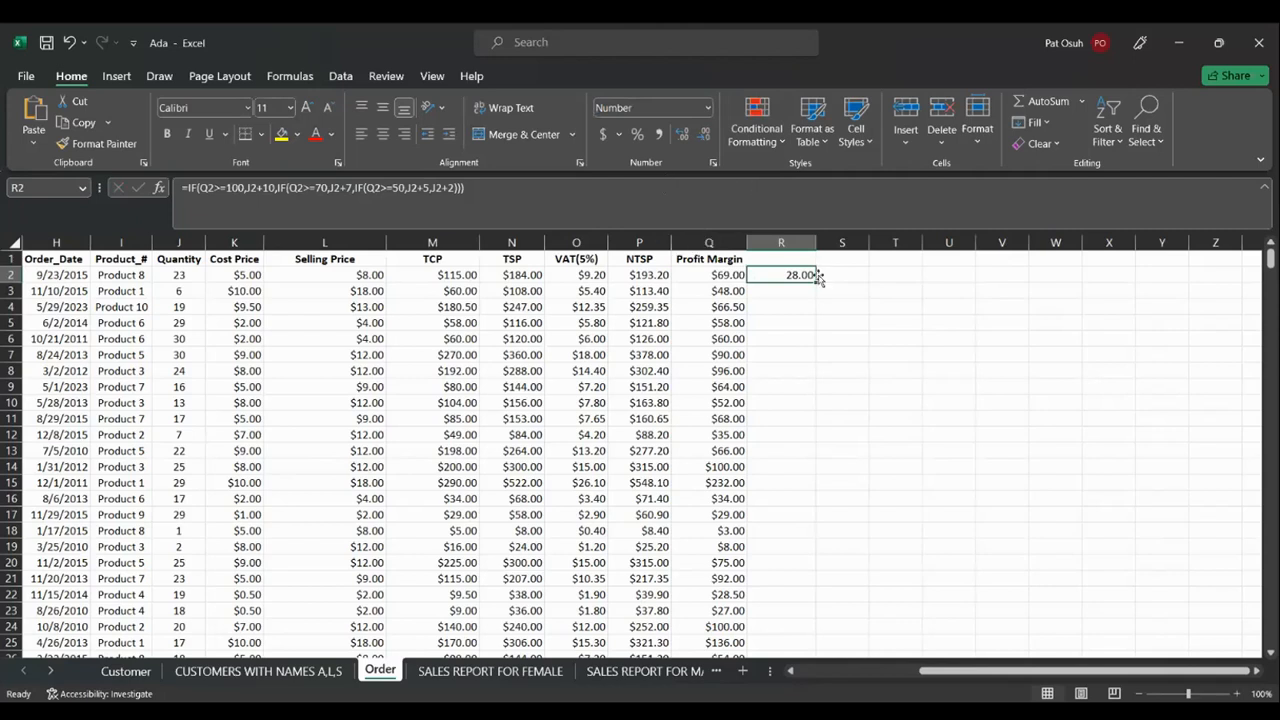
left_click(706, 135)
left_click(706, 135)
double_click(815, 282)
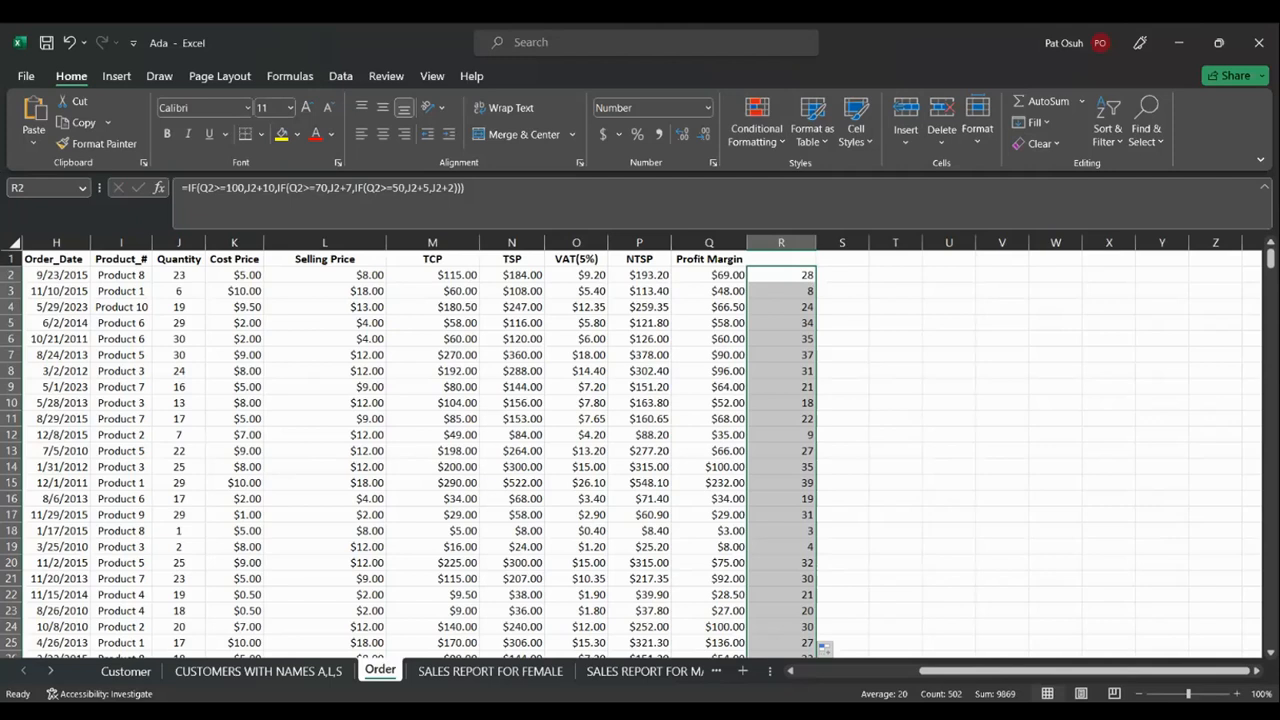
key("alt+Tab")
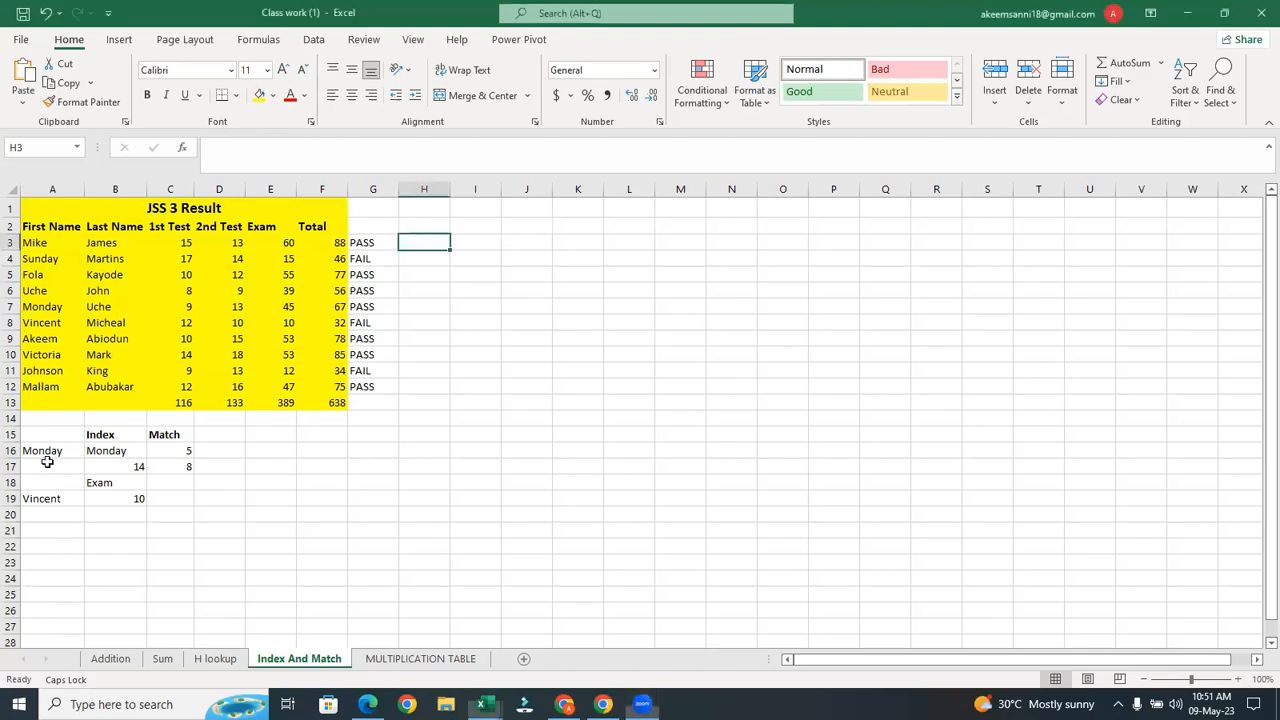
Open the Index And Match sheet and inspect A16 and the =INDEX(A3:A12,5) formula in B16
left_click(48, 464)
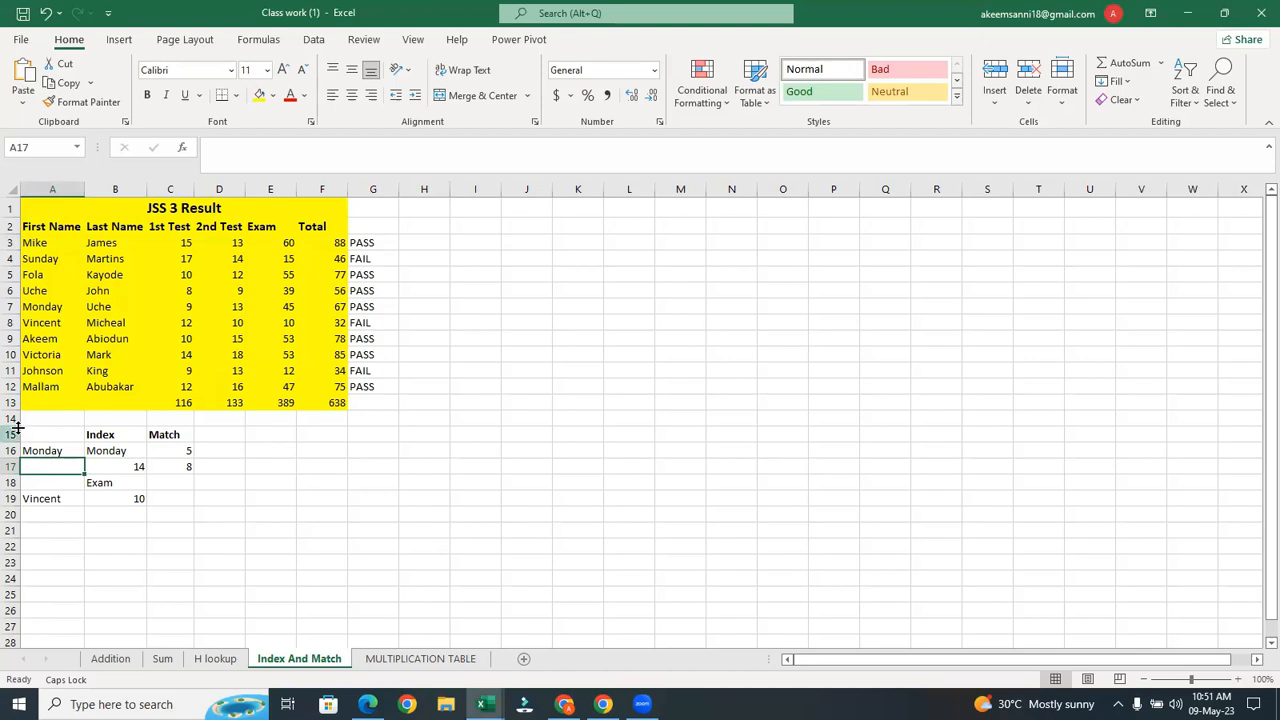
left_click(40, 450)
left_click(106, 450)
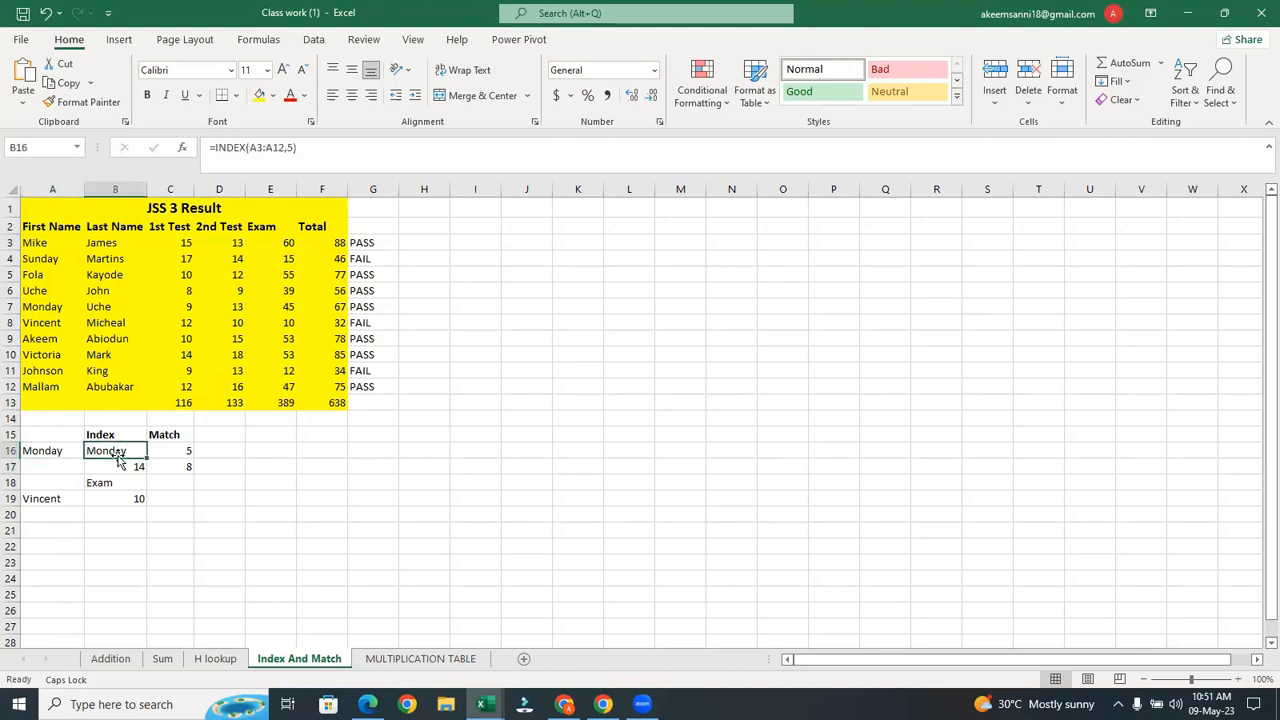
Pick Uche from A19's name dropdown so the Exam lookup shows 39, then select A3:A11
left_click(40, 497)
left_click(90, 498)
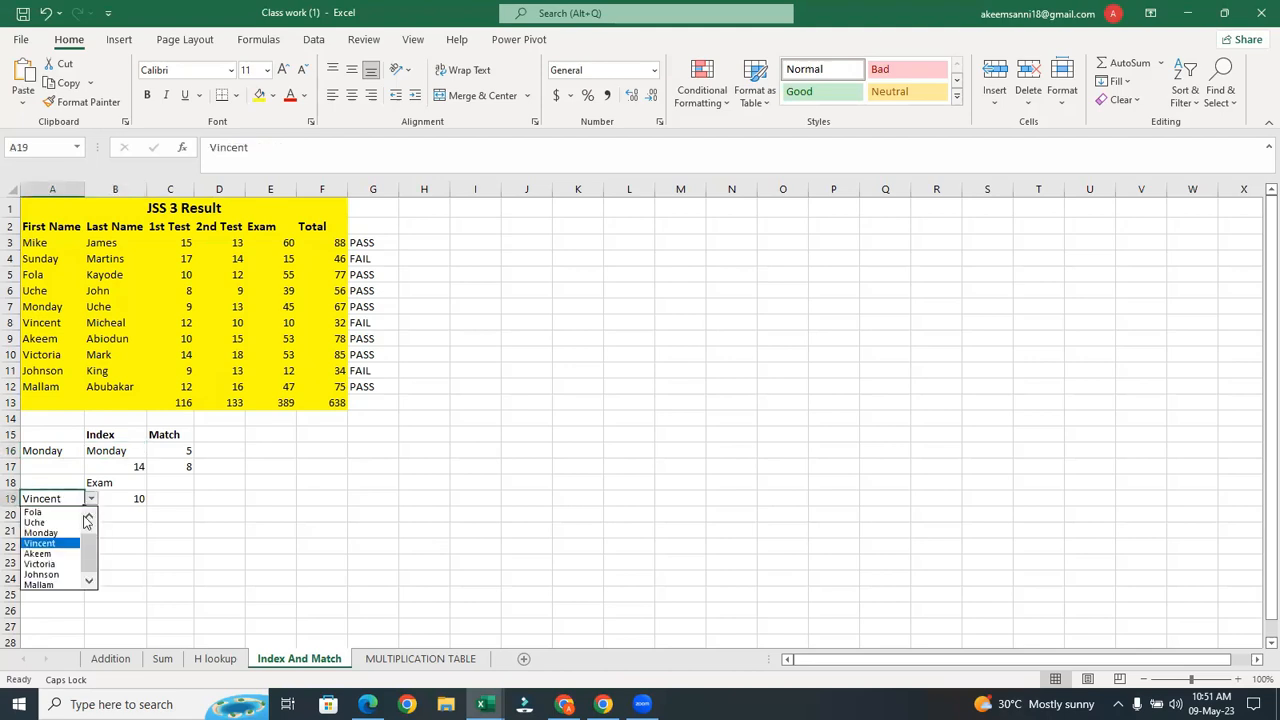
left_click(45, 543)
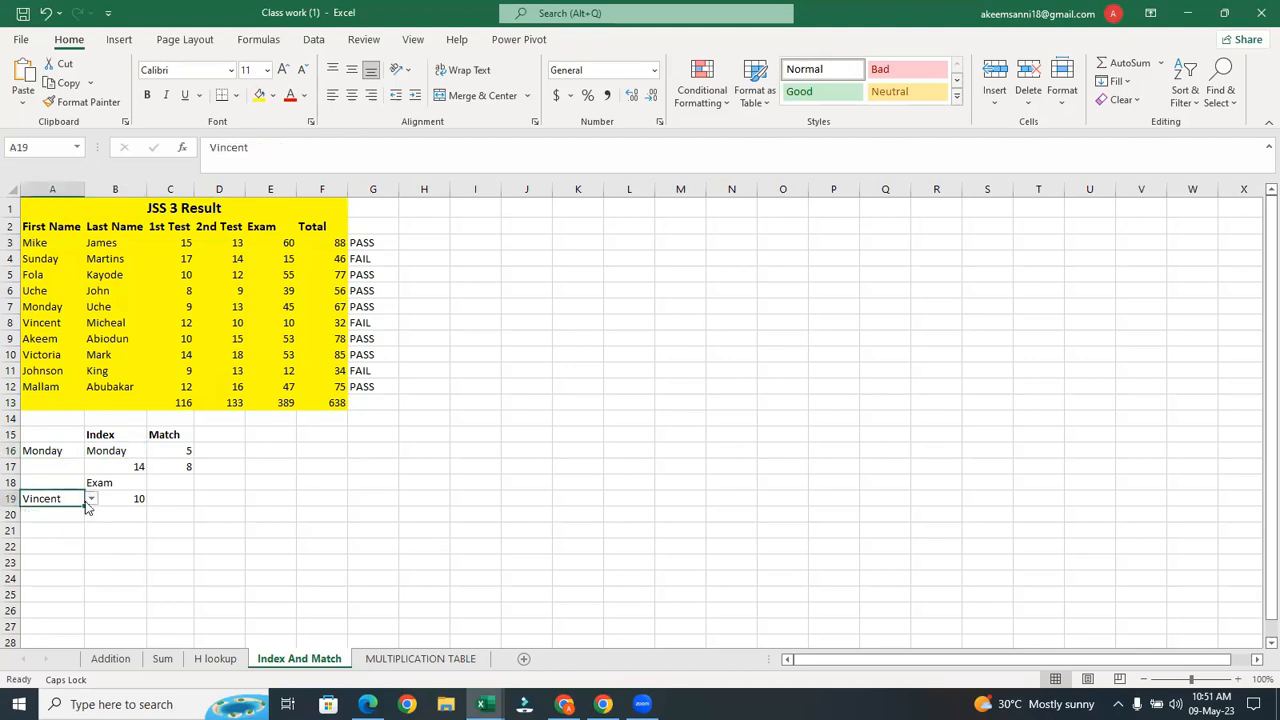
left_click(90, 498)
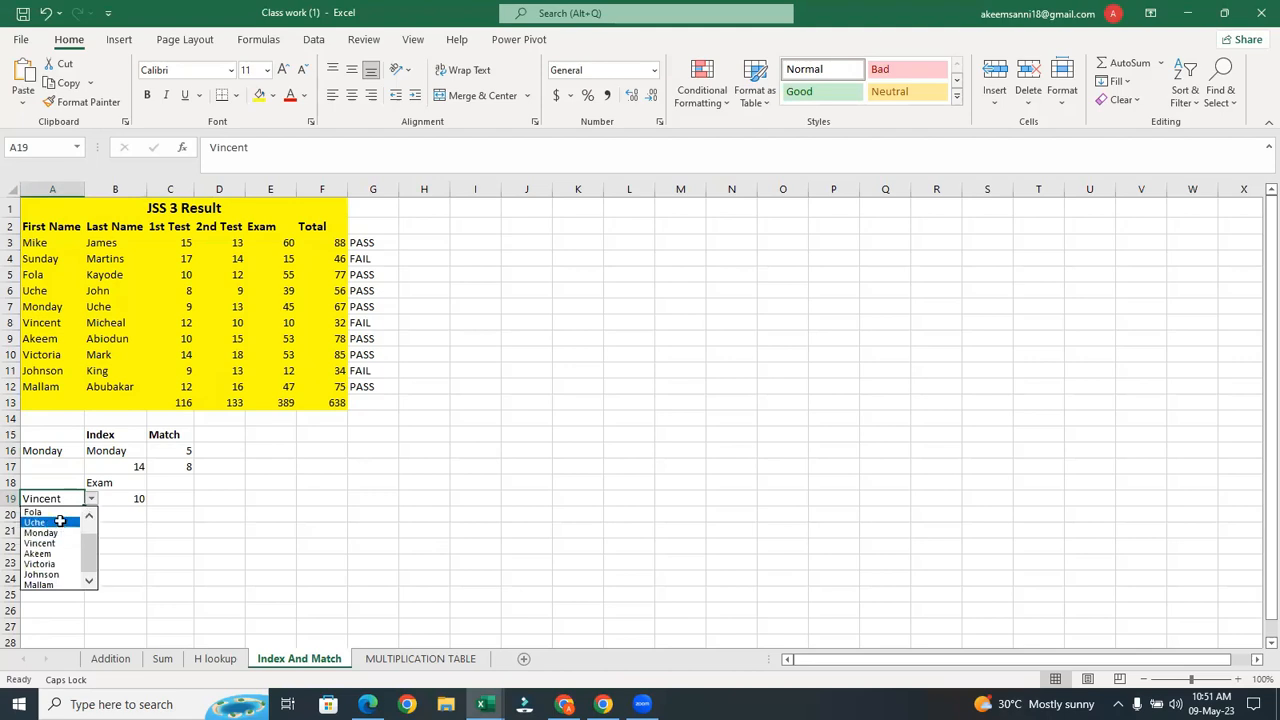
left_click(60, 521)
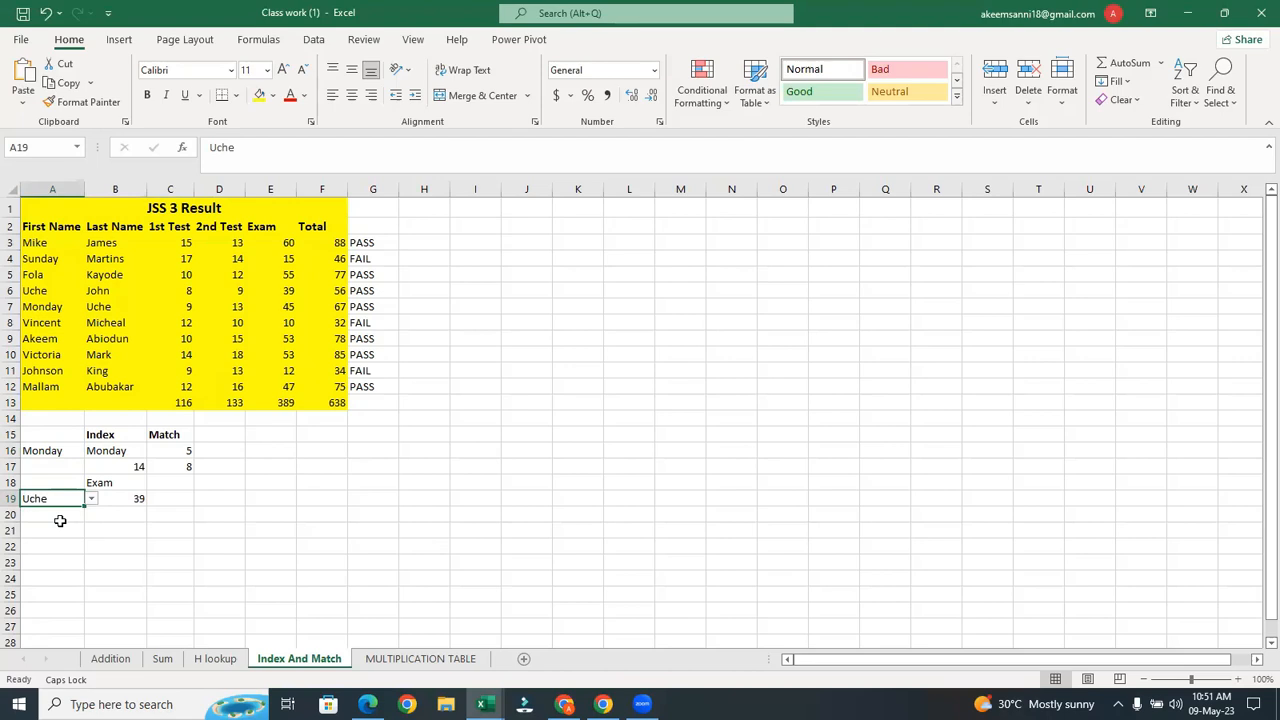
left_click(319, 478)
left_click_drag(45, 243, 48, 393)
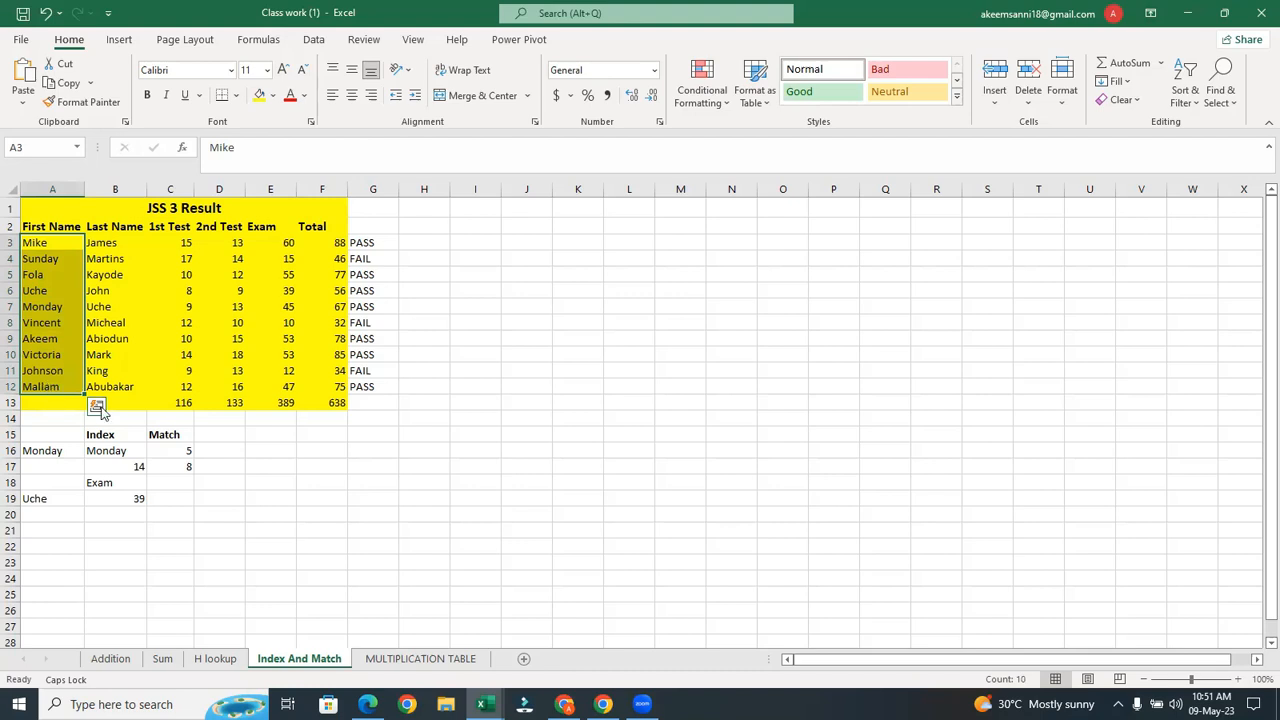
Select cell F16, cancelling an accidental entry, and open its Data Validation settings
left_click(335, 446)
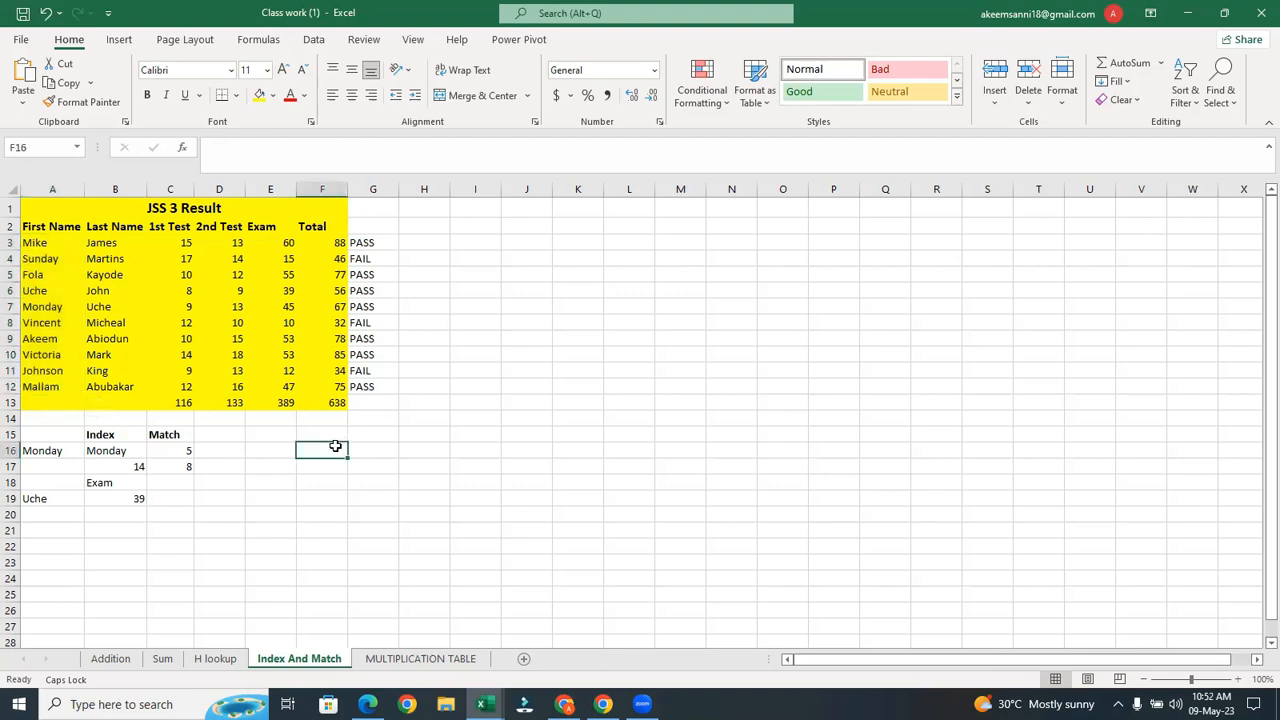
type("=")
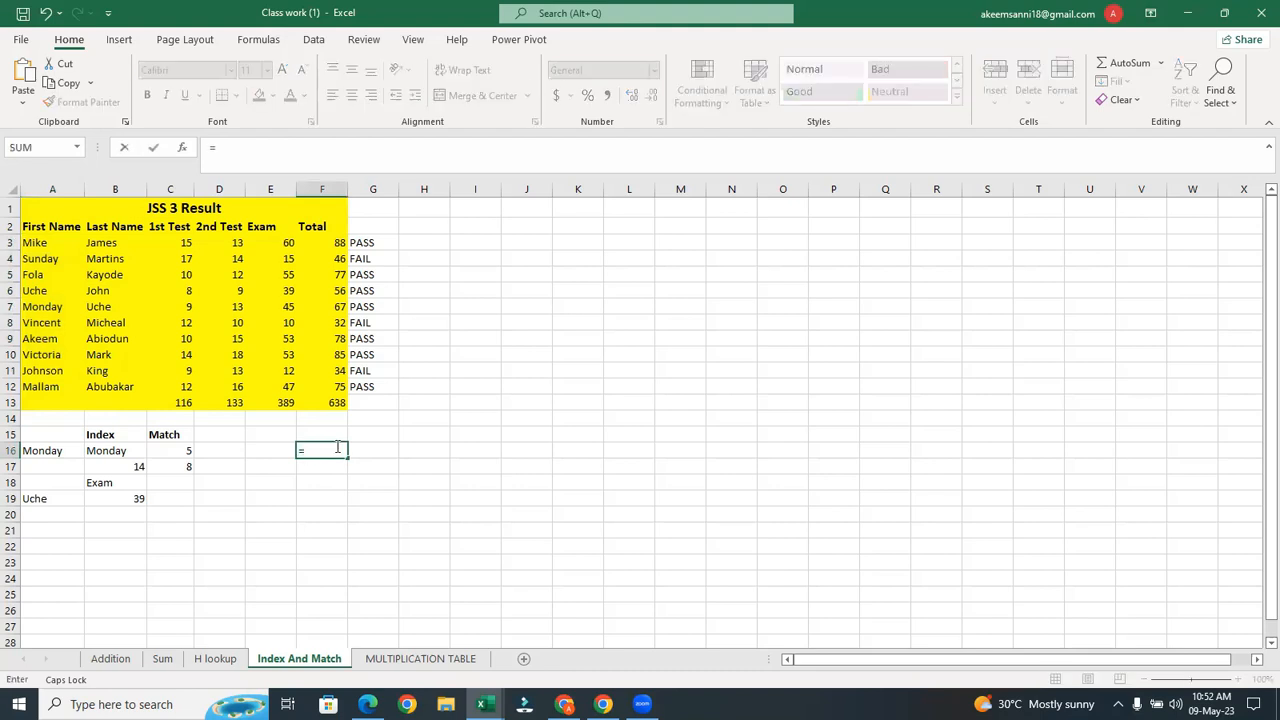
key("Escape")
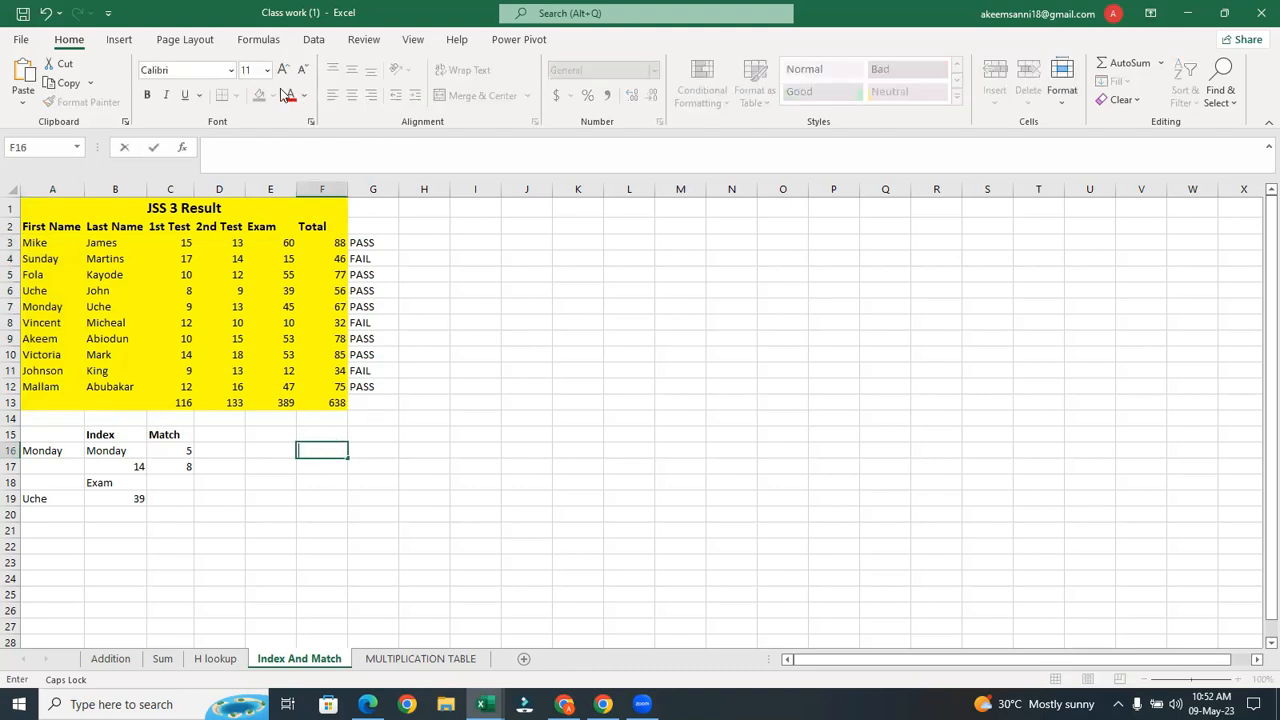
left_click(322, 45)
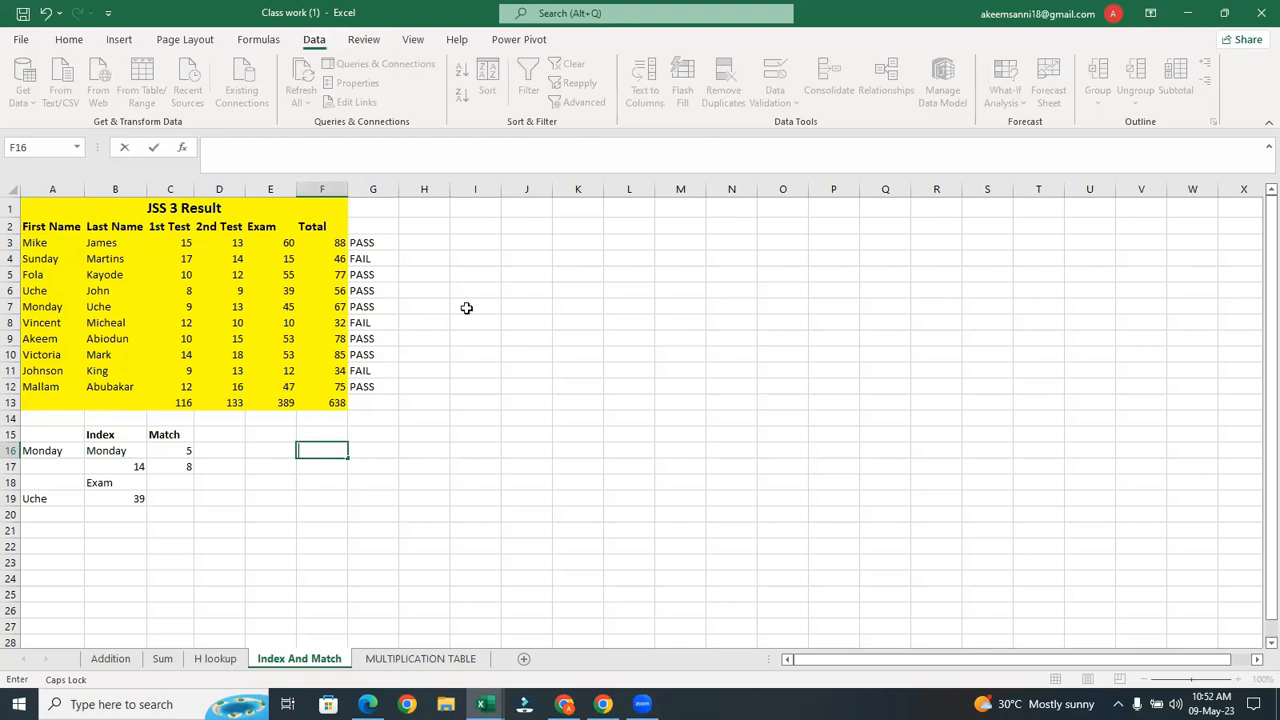
left_click(457, 341)
left_click(325, 451)
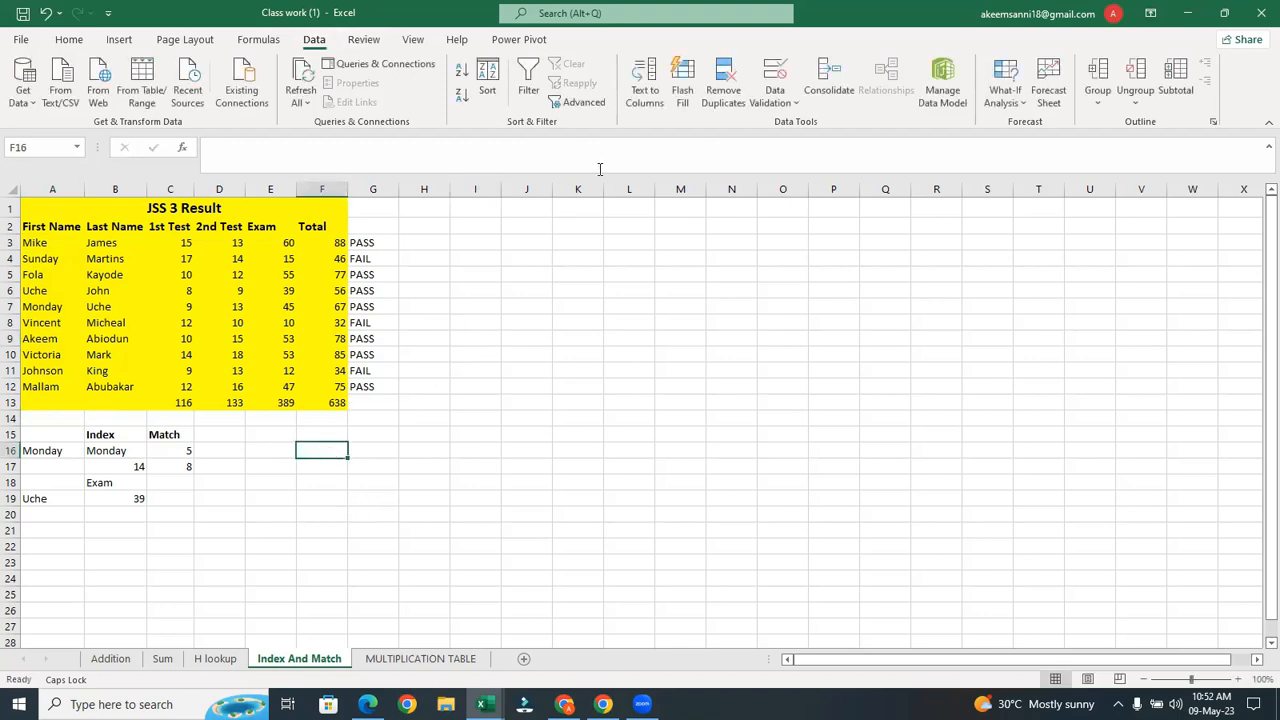
left_click(782, 93)
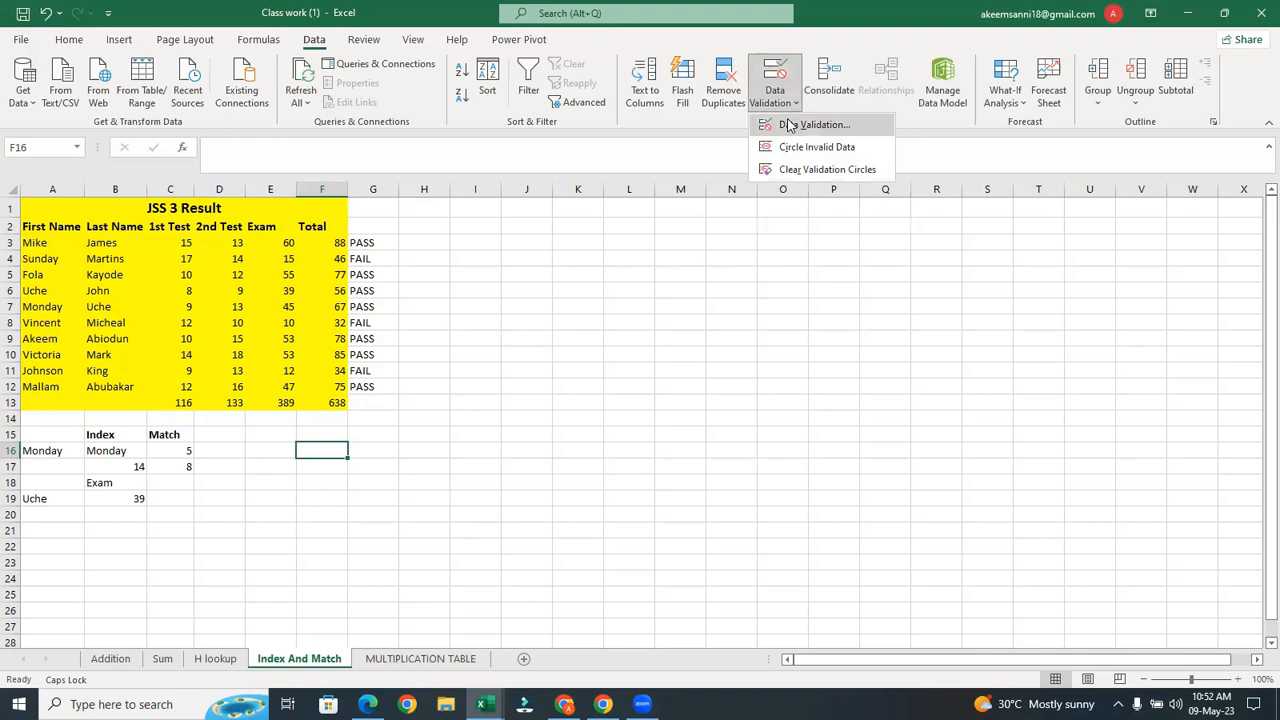
left_click(788, 125)
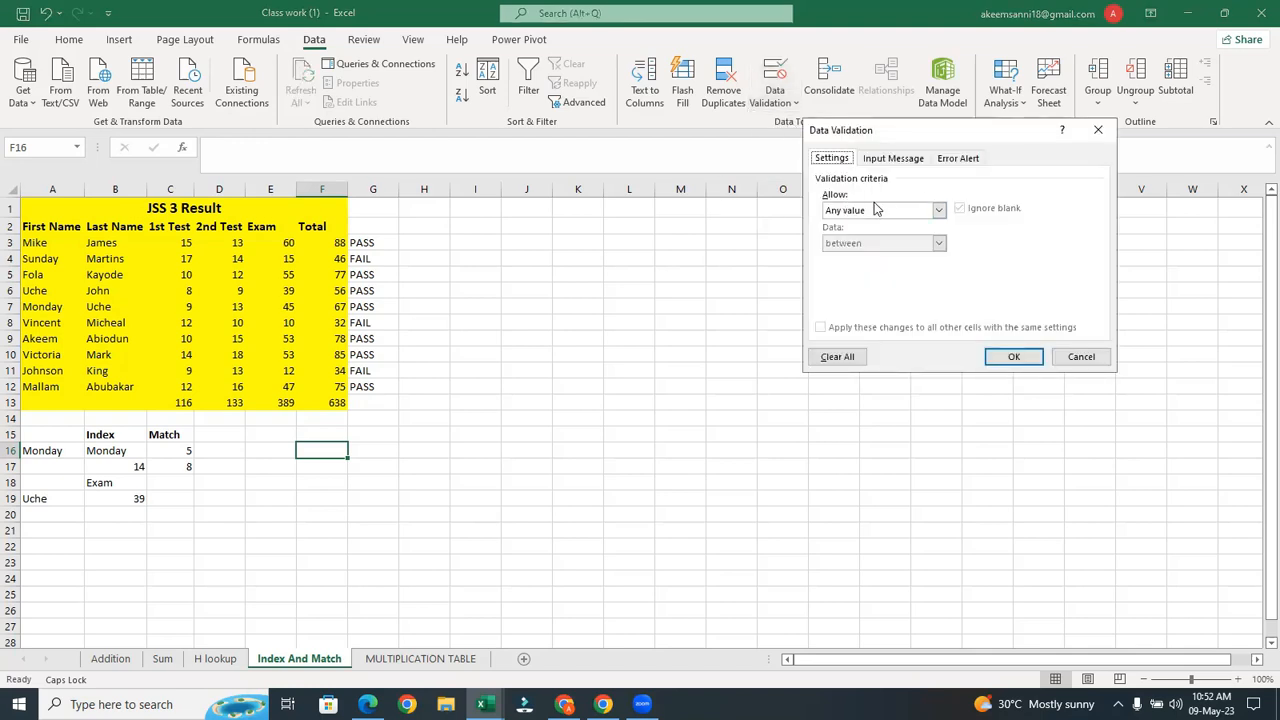
Set F16's validation to allow a List with source =$A$3:$A$12, the first names
left_click(929, 214)
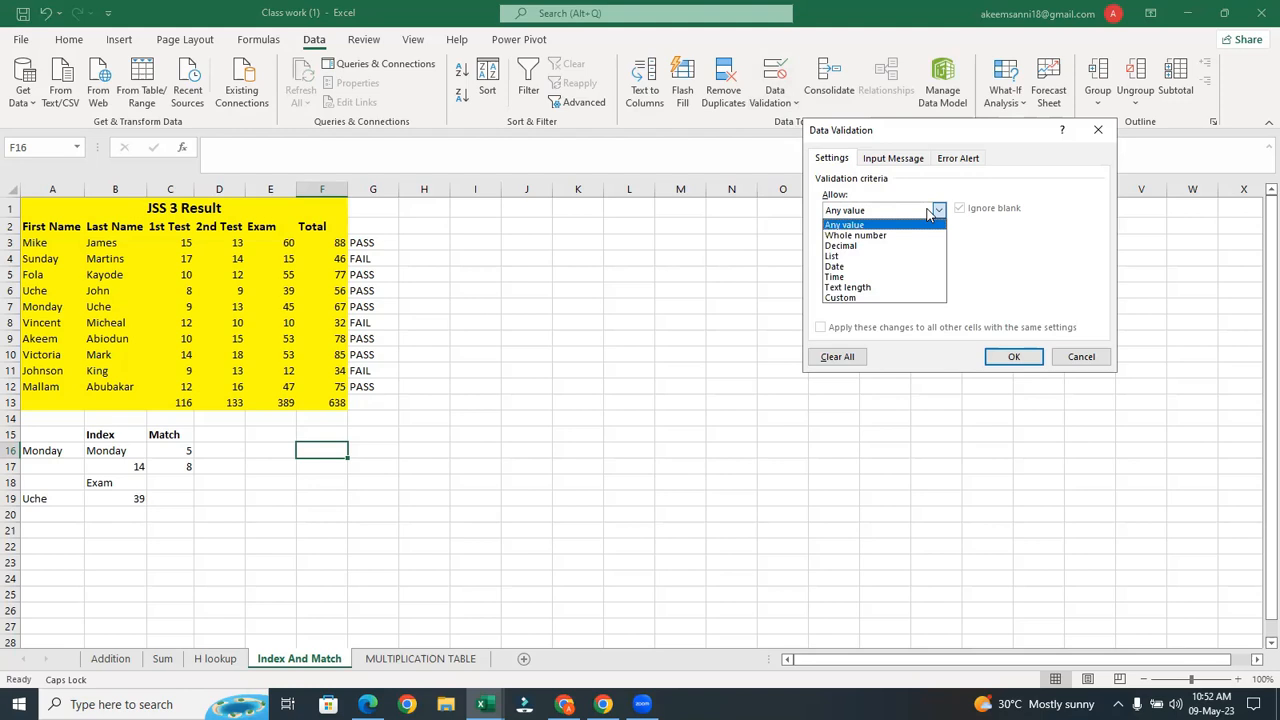
left_click(929, 214)
left_click(929, 214)
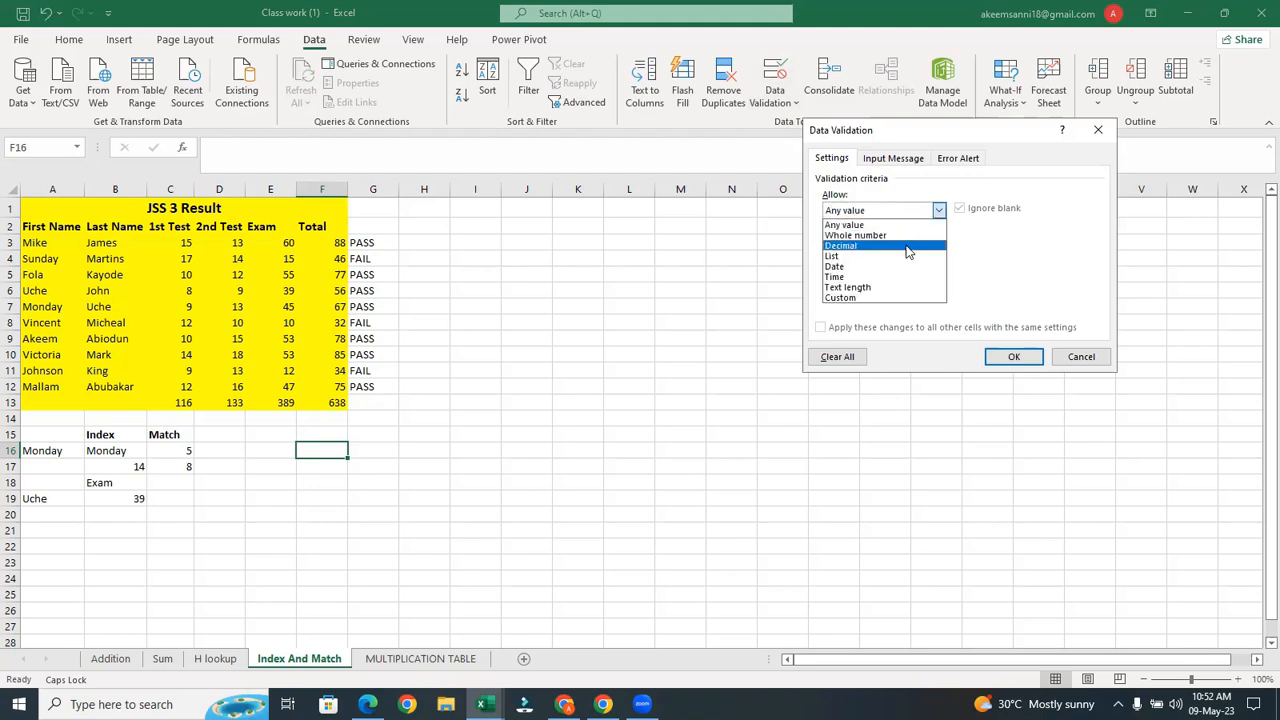
left_click(897, 258)
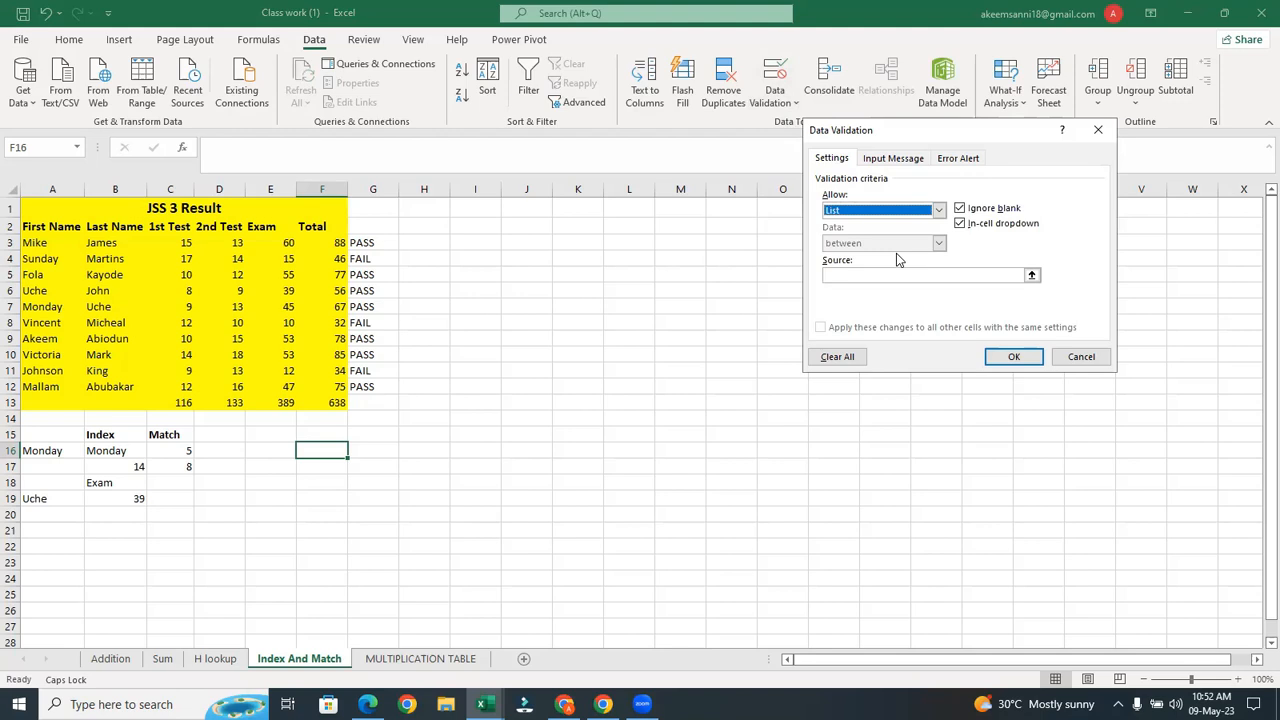
left_click(1031, 276)
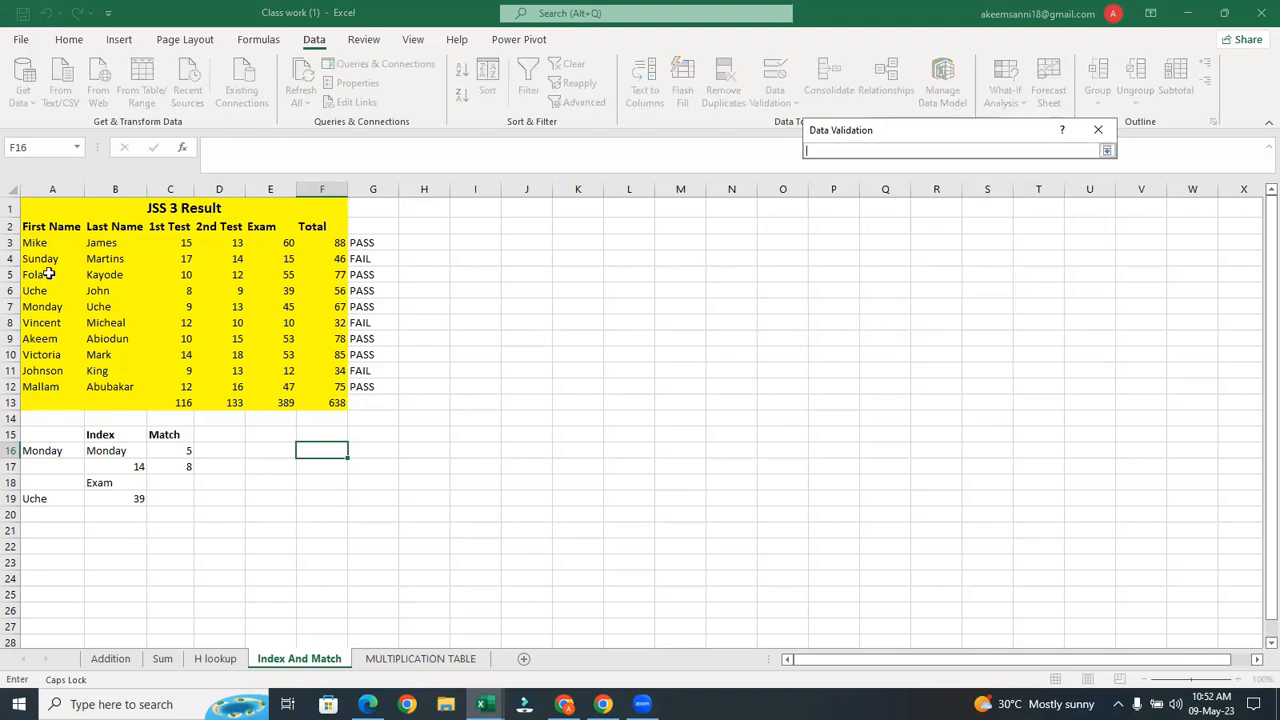
left_click_drag(45, 243, 40, 387)
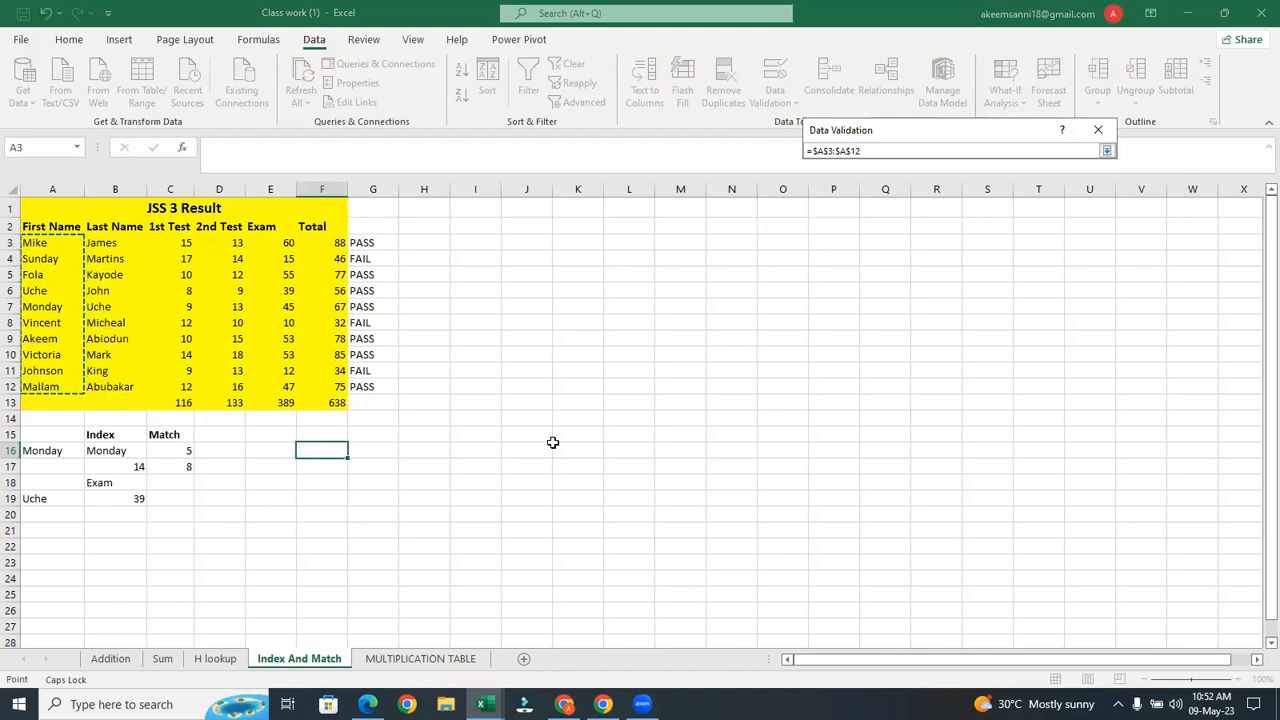
left_click(1106, 150)
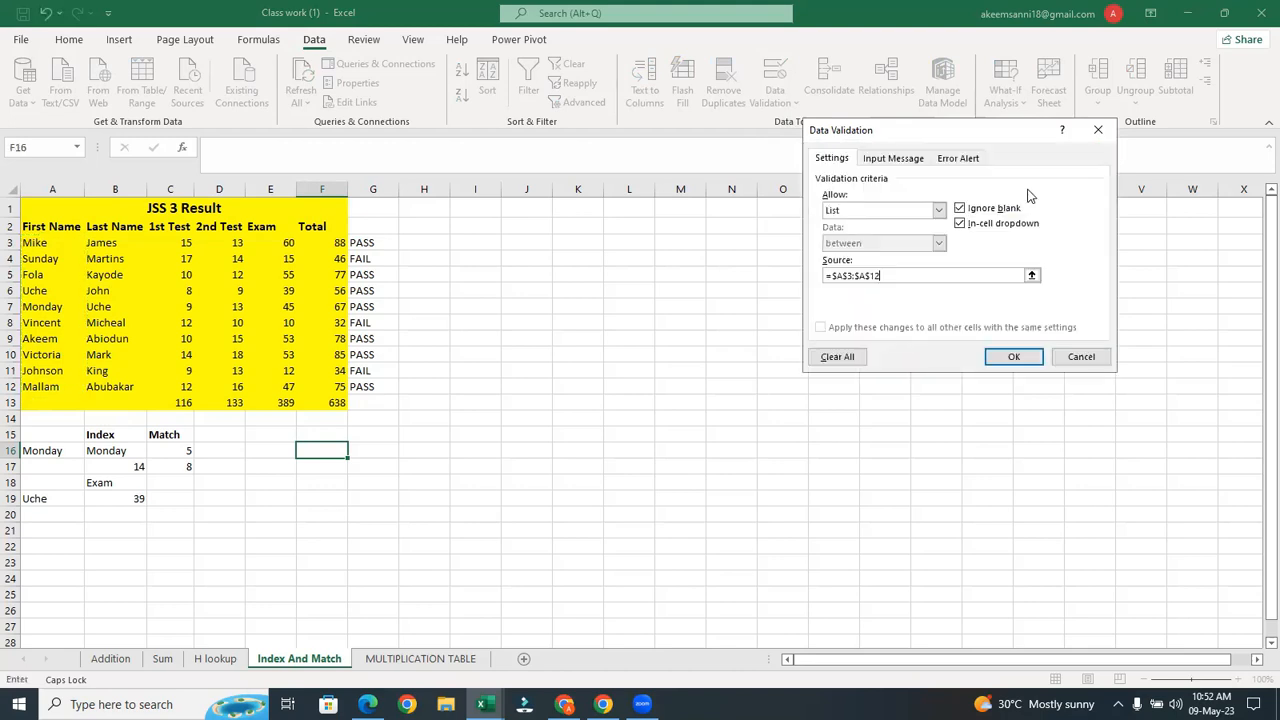
left_click(895, 164)
Enter the input message title 'FIRST NAME' and the text 'Check your first name here'
left_click(854, 232)
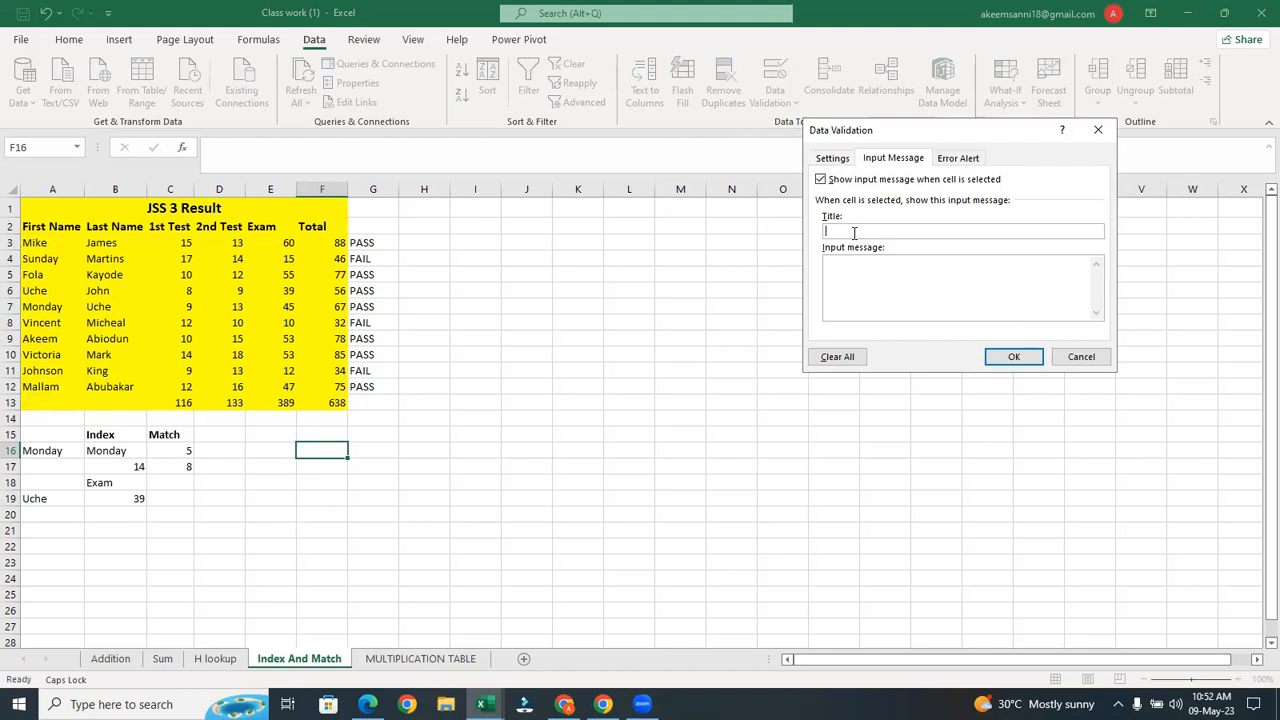
type("FIRST NAME")
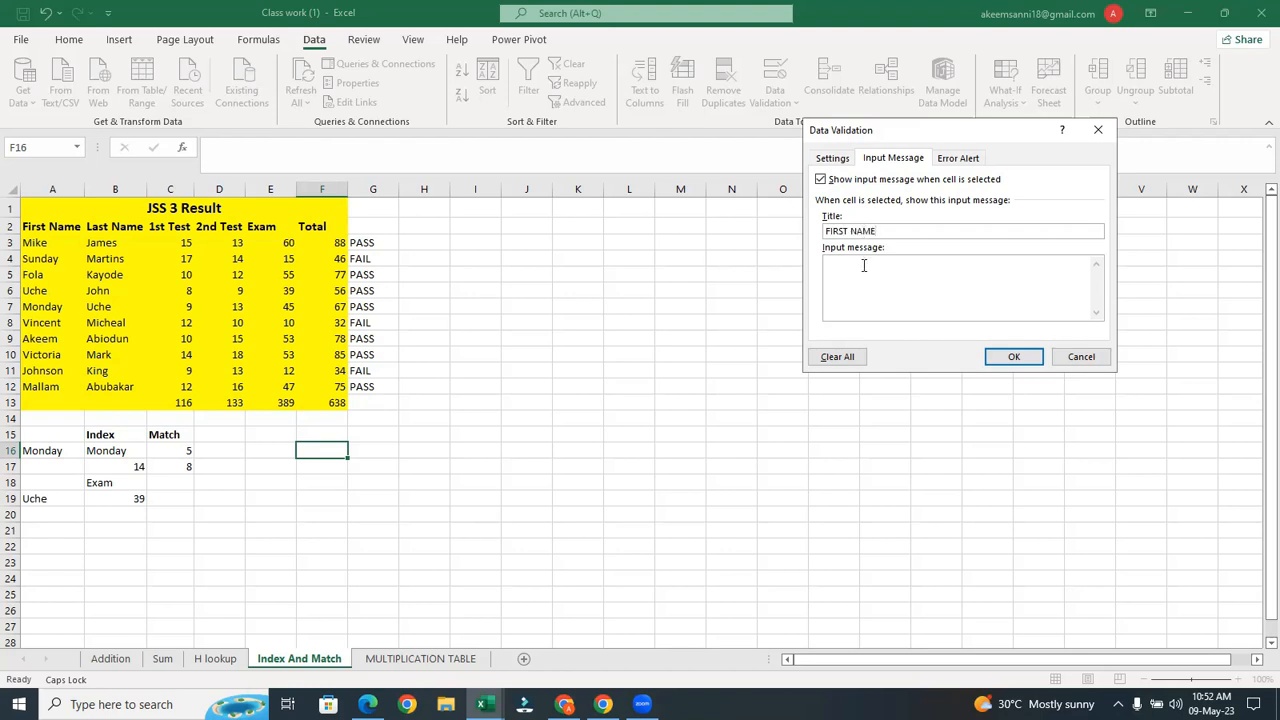
key("Caps_Lock")
left_click(863, 265)
type("Check")
type("your firn")
key("BackSpace")
type("st name here")
Set a Warning-style error alert titled 'Not Available' with message 'Kindly check back later for your first name'
left_click(969, 162)
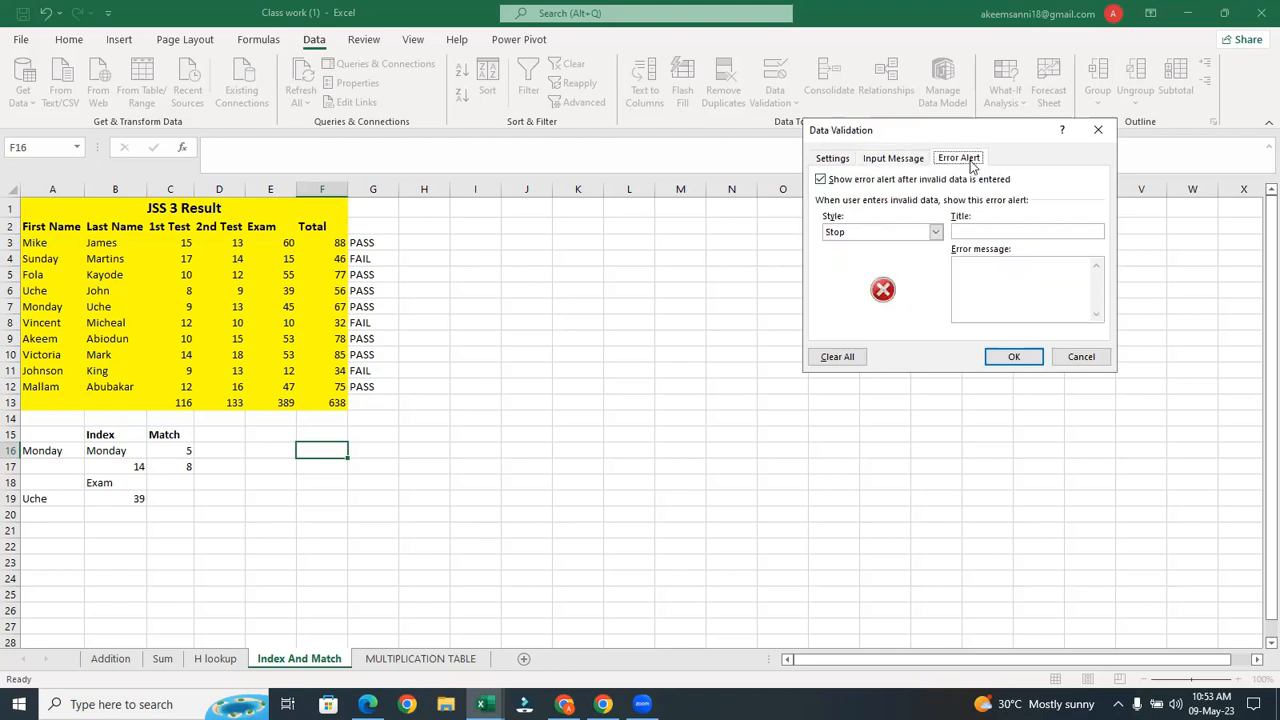
left_click(936, 232)
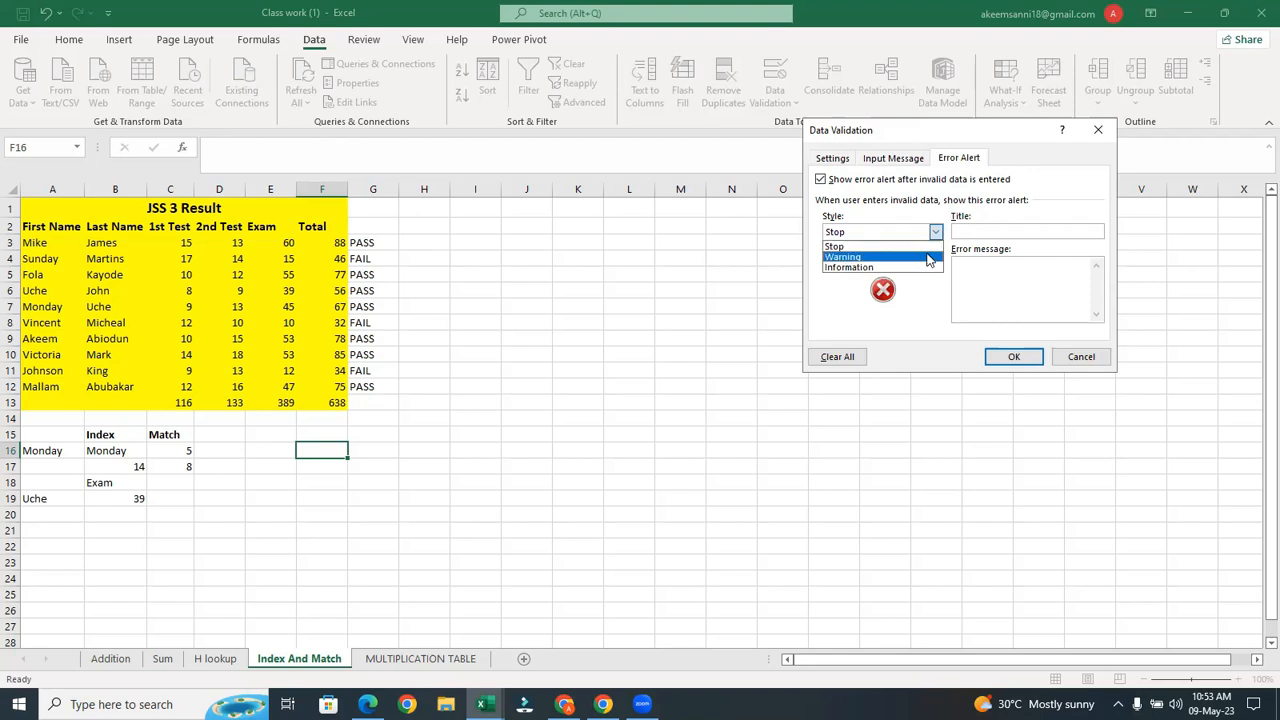
left_click(930, 263)
left_click(976, 230)
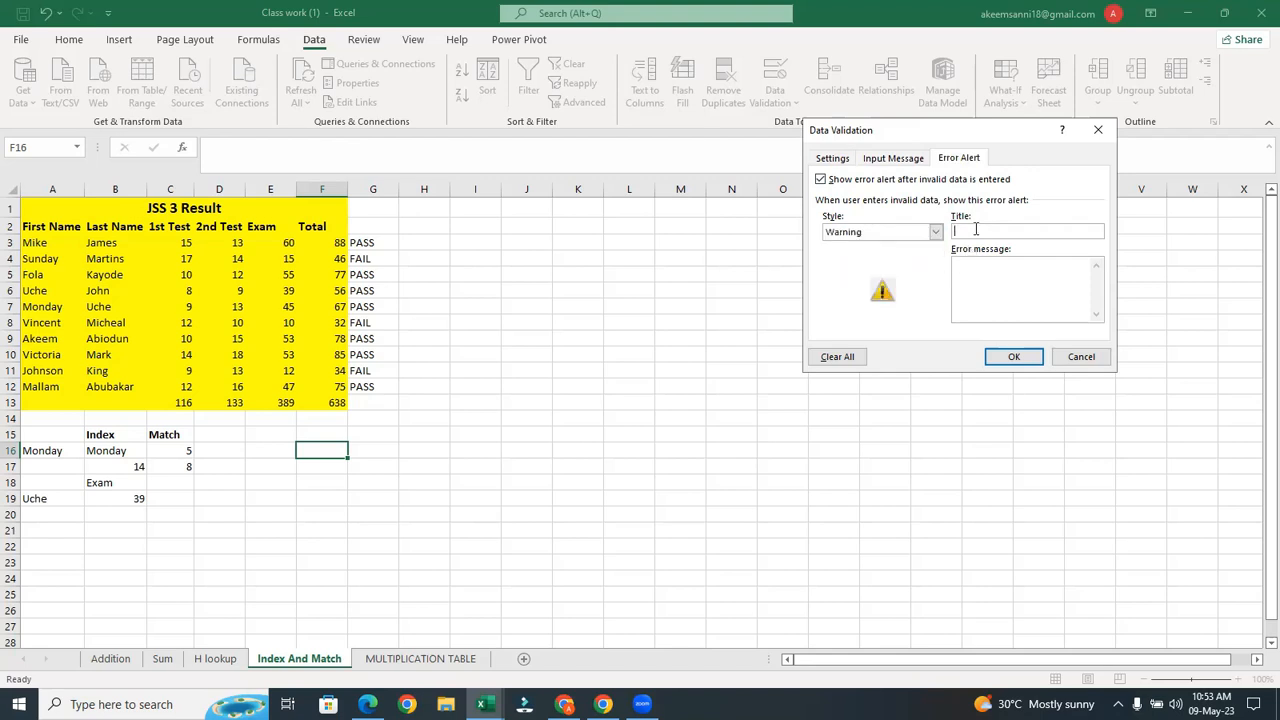
type("N")
type("ot ")
type("al")
type("ailab")
type("le")
left_click(975, 265)
type("Pleas")
key("BackSpace")
key("BackSpace")
key("BackSpace")
key("BackSpace")
key("BackSpace")
type("Kindly check back la")
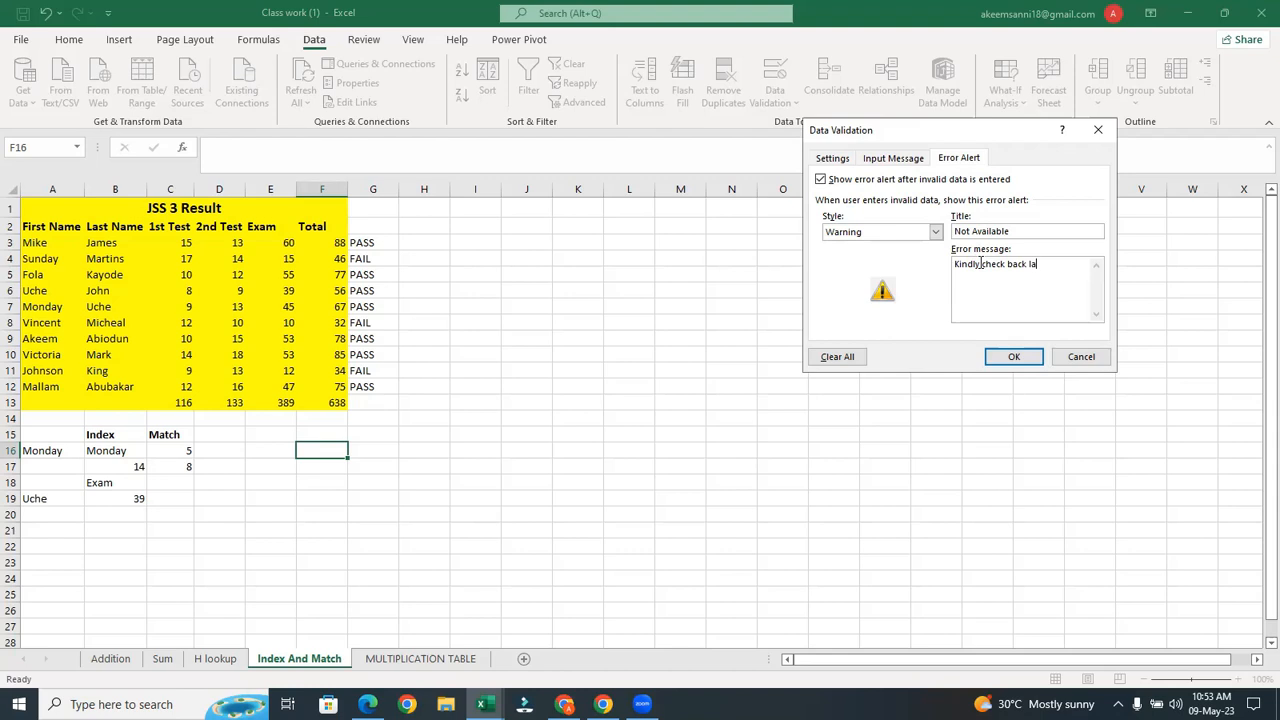
type("ter for your first name")
Apply the validation and try F16's dropdown, picking Mike, Fola, Vincent and then Johnson
left_click(1013, 357)
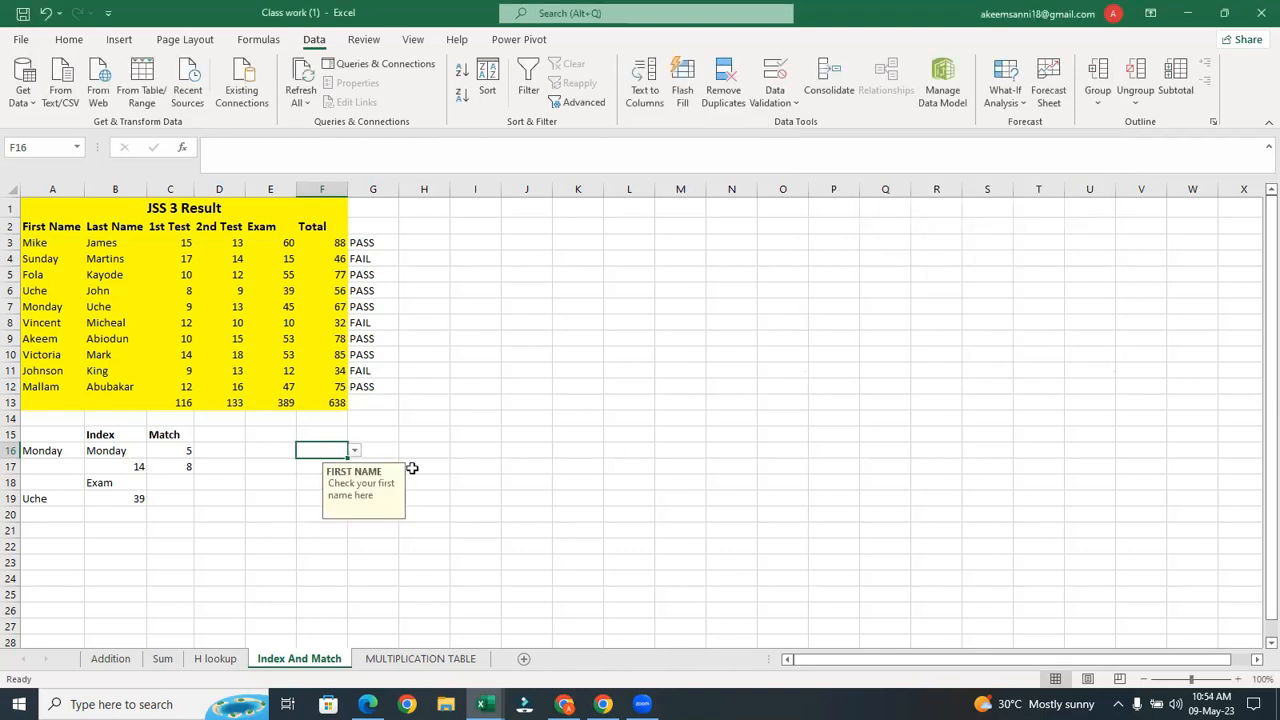
left_click(355, 452)
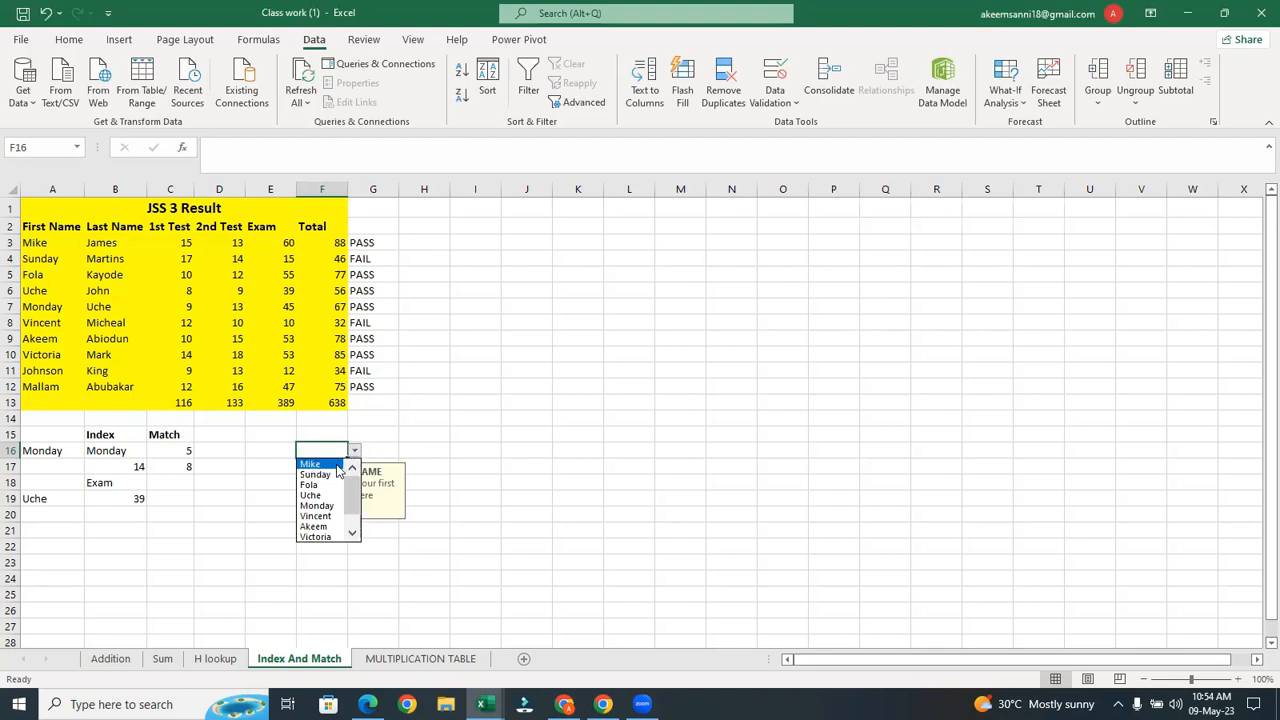
left_click(340, 465)
left_click(353, 452)
left_click(323, 490)
left_click(354, 452)
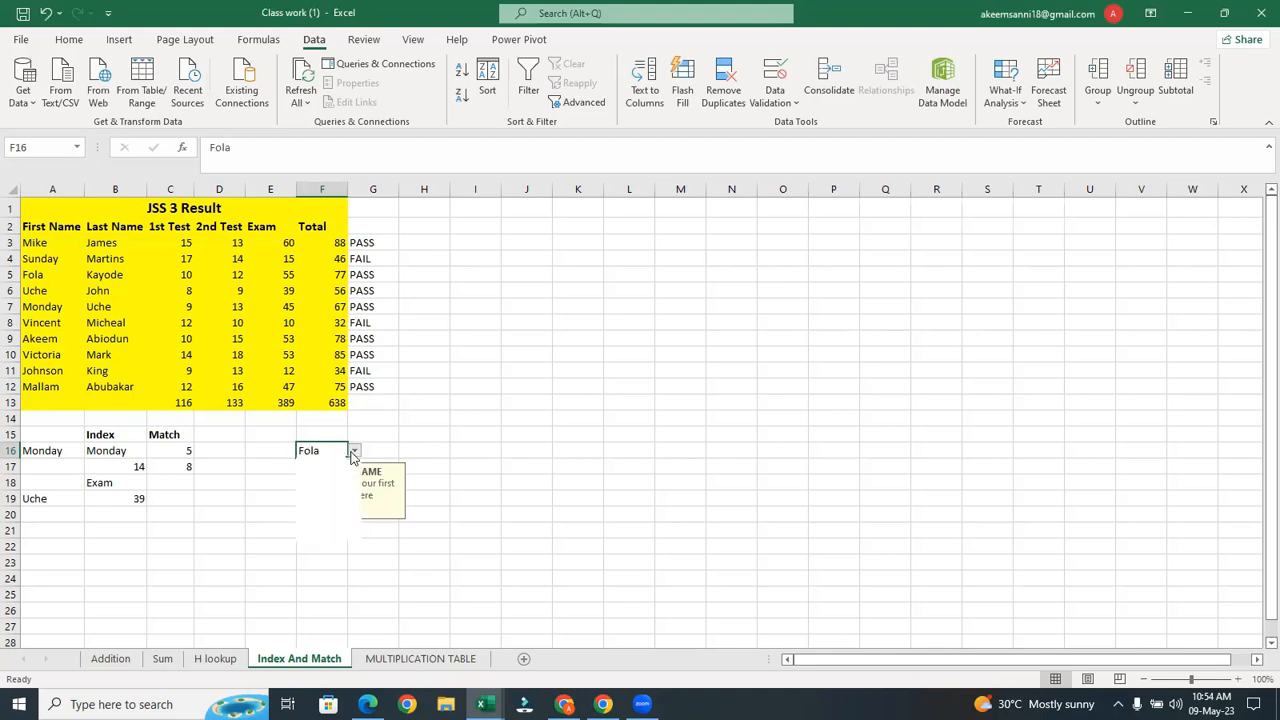
left_click(318, 496)
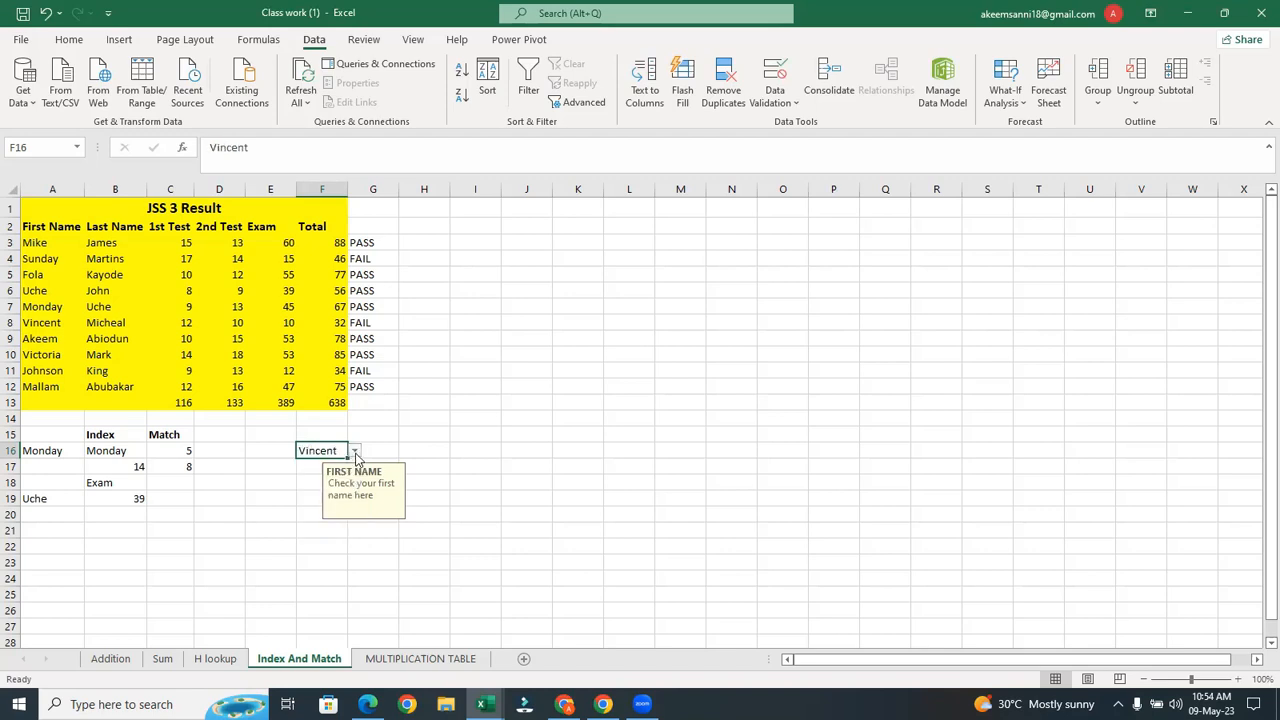
left_click(354, 452)
left_click(317, 526)
Replace Johnson in F16 with the unlisted name Kemi to trigger the warning
double_click(340, 451)
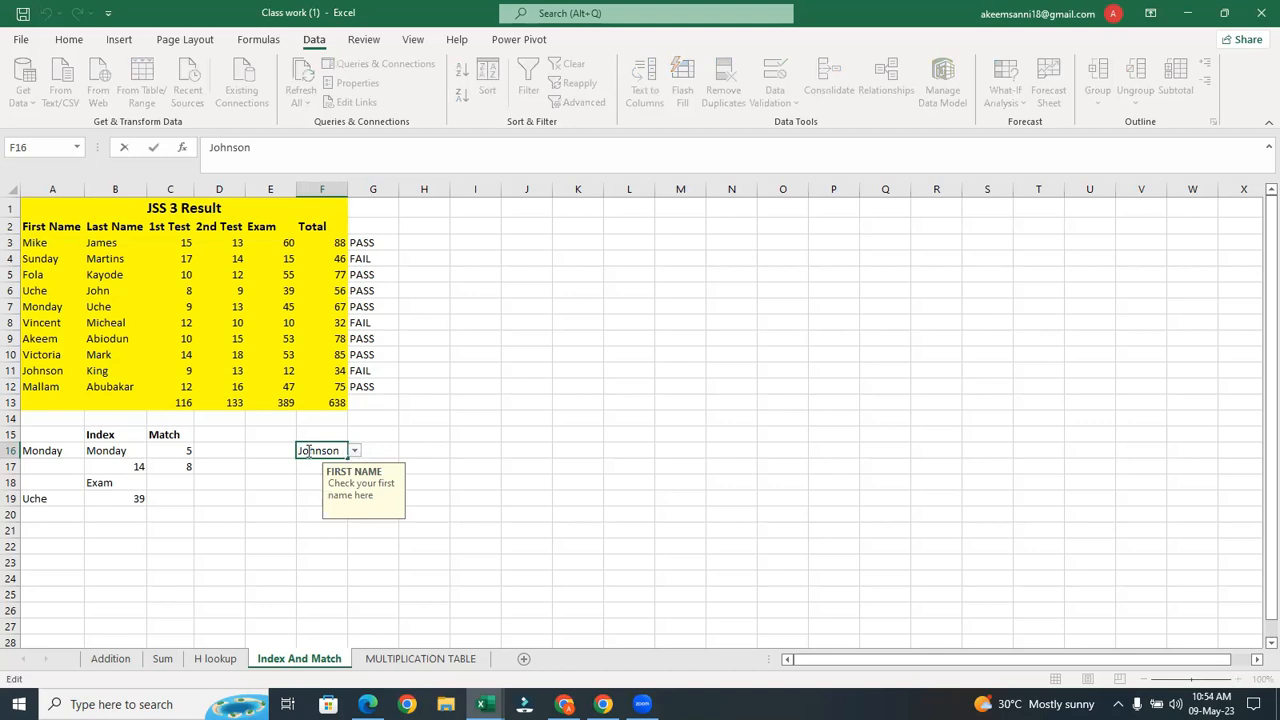
left_click_drag(340, 451, 254, 458)
key("BackSpace")
key("Caps_Lock")
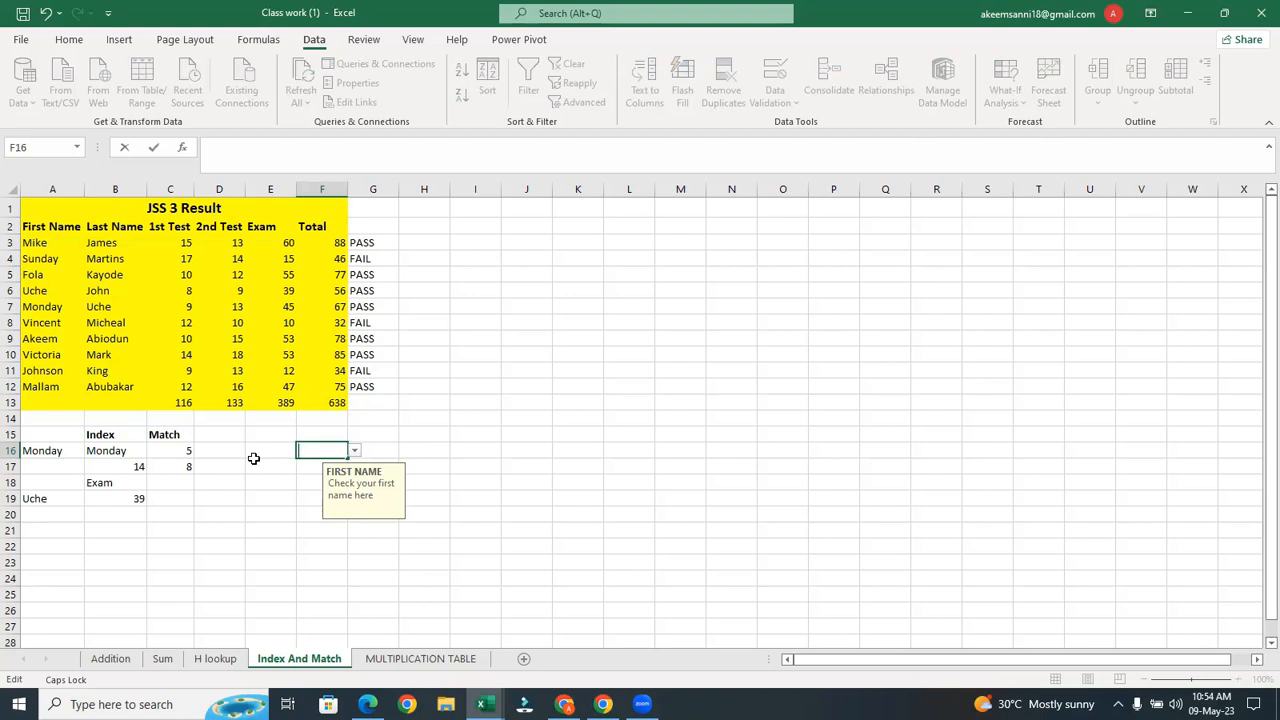
type("k")
key("BackSpace")
type("K")
key("Caps_Lock")
type("emi")
key("Return")
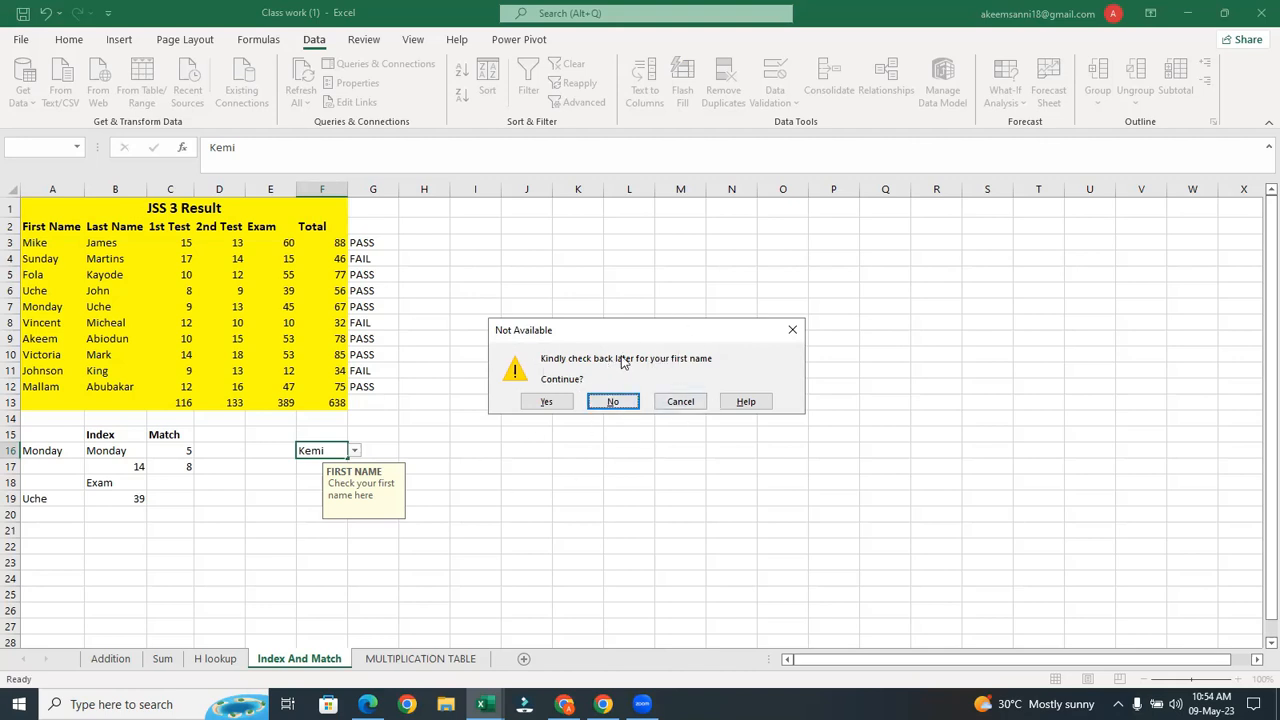
Cancel the invalid Kemi entry, keeping Johnson, and check F16's input message
left_click(680, 401)
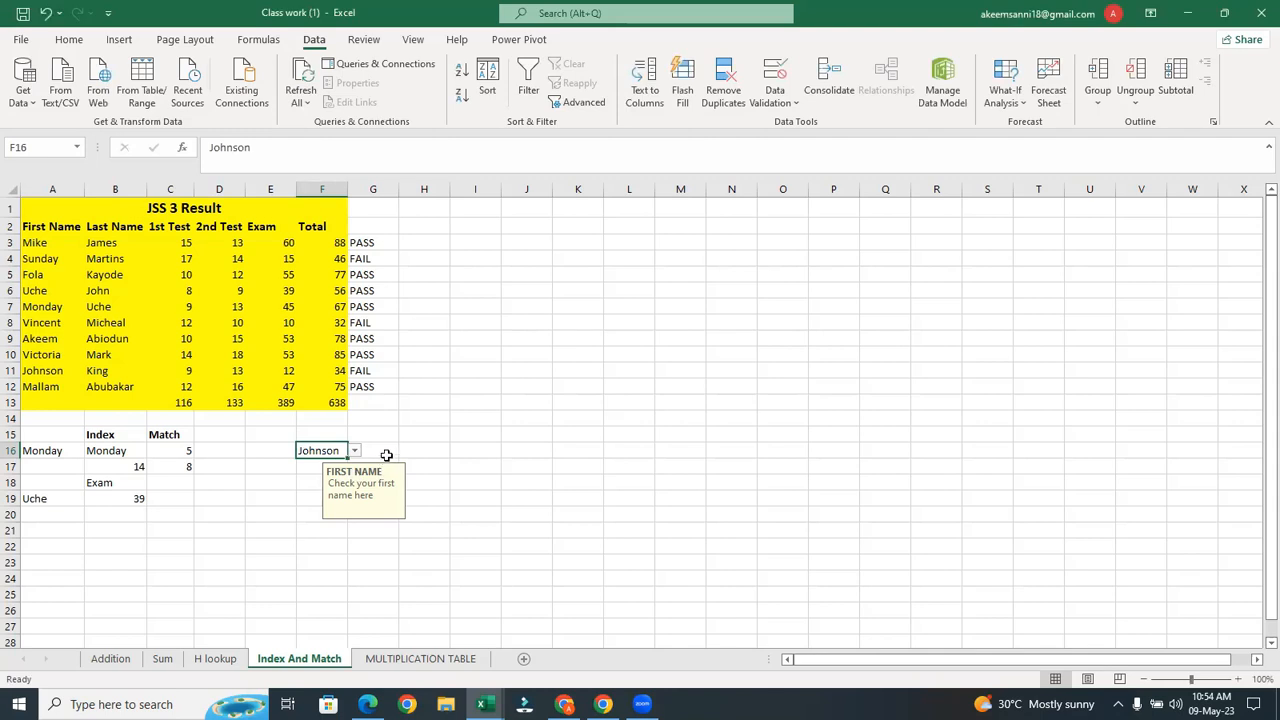
left_click(387, 456)
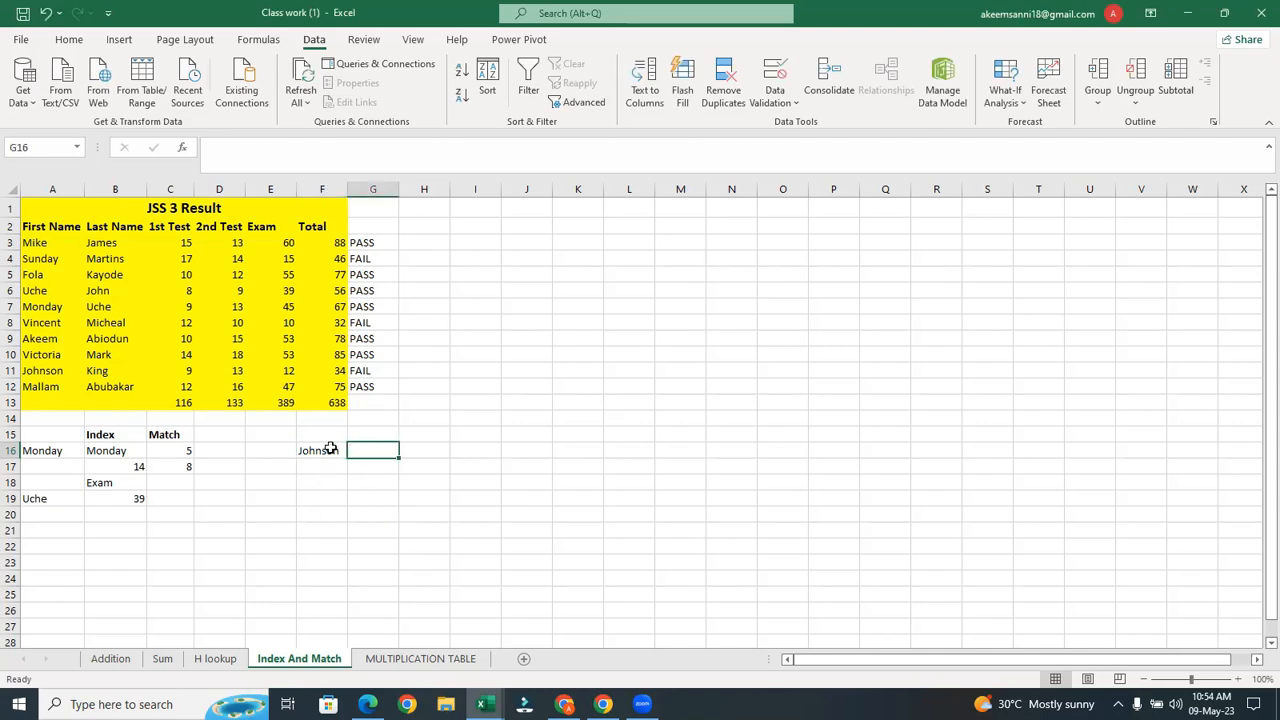
left_click(331, 447)
left_click(375, 448)
left_click(329, 451)
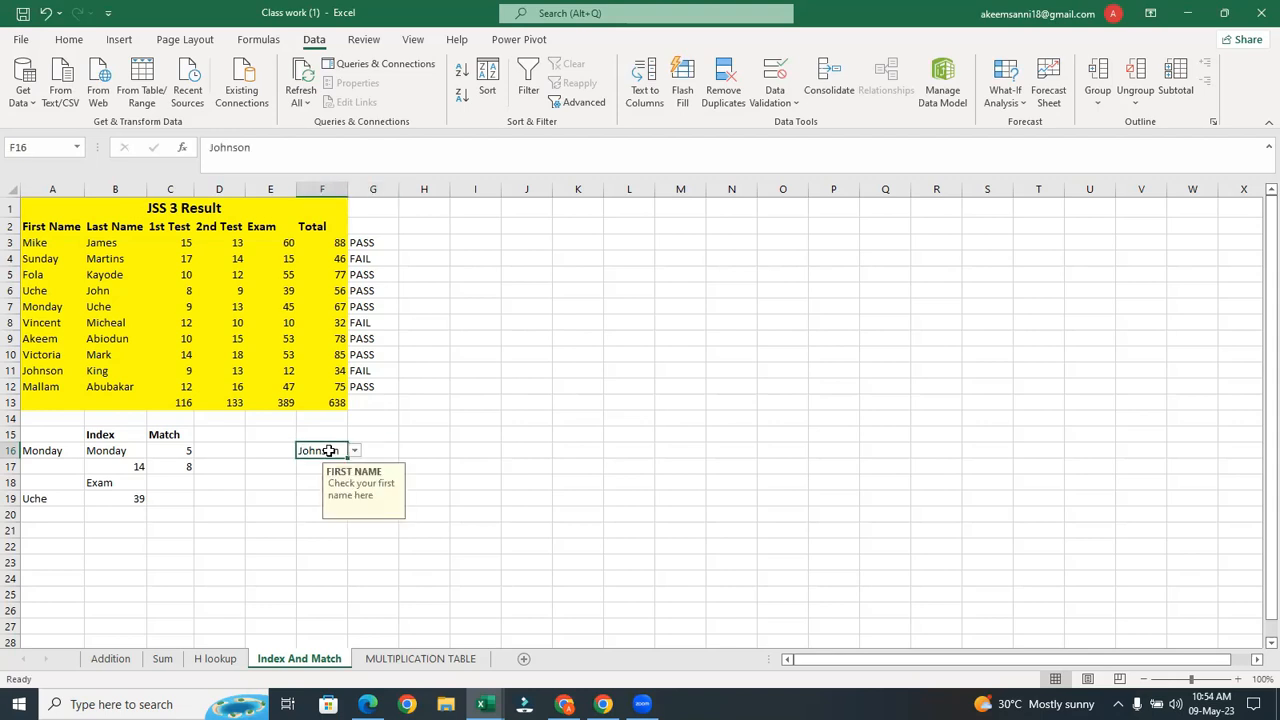
left_click(366, 452)
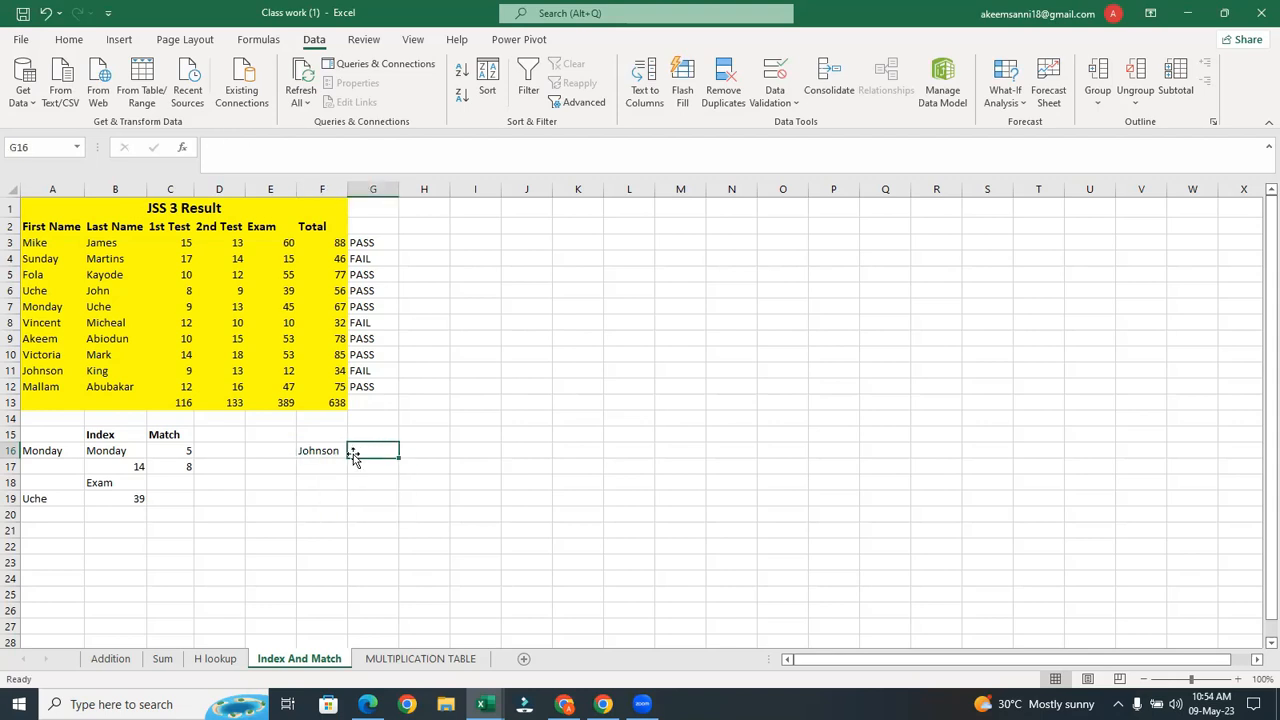
left_click(330, 450)
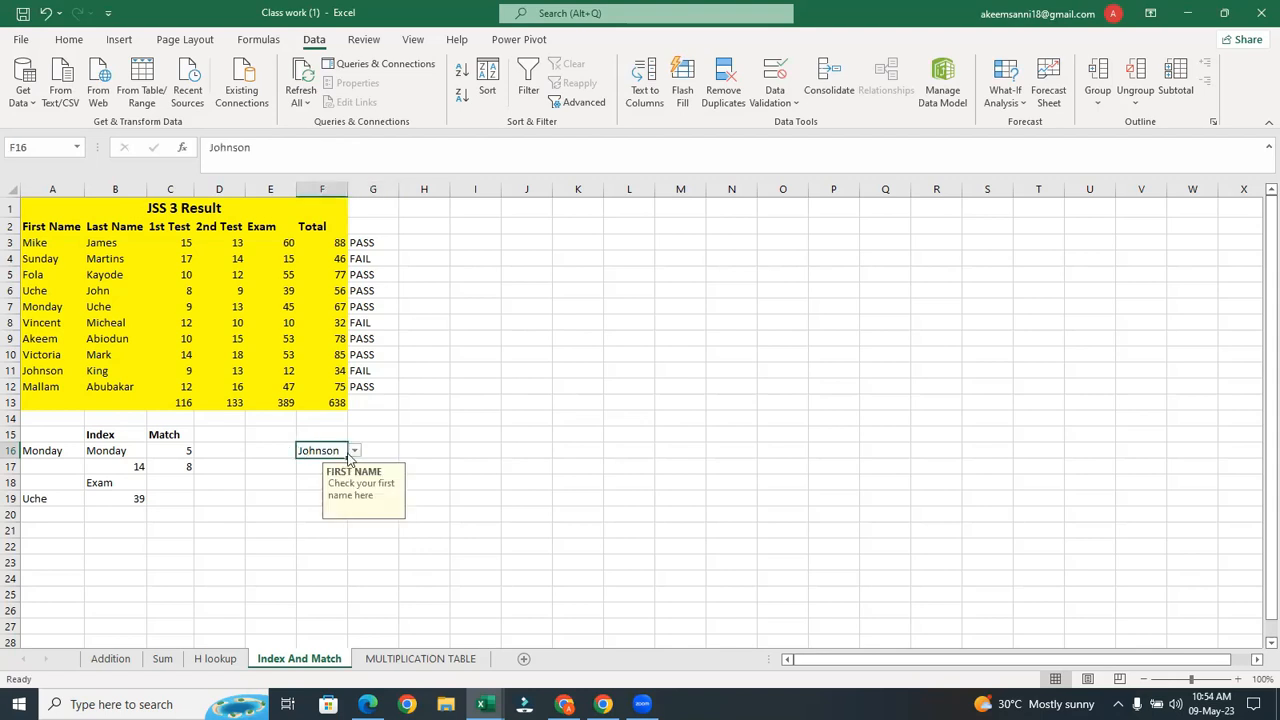
left_click(372, 450)
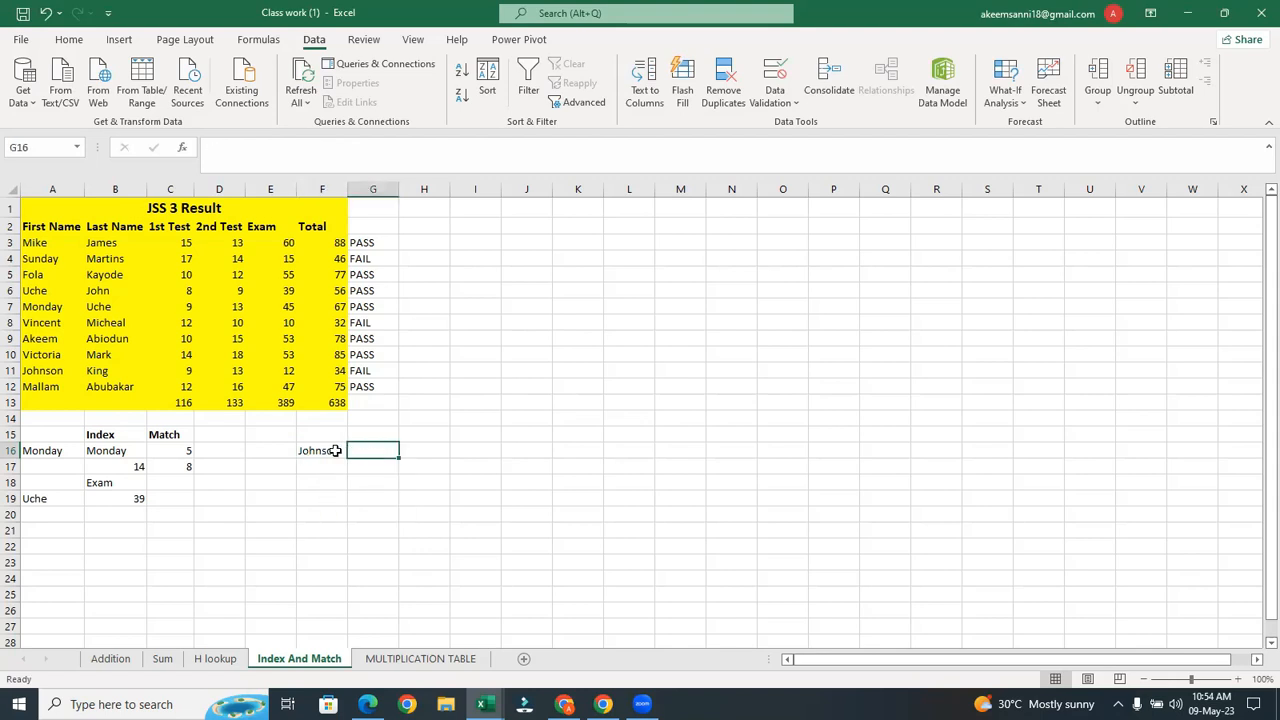
Change F16's name to Fola and then Mike using its dropdown
left_click(337, 450)
left_click(355, 452)
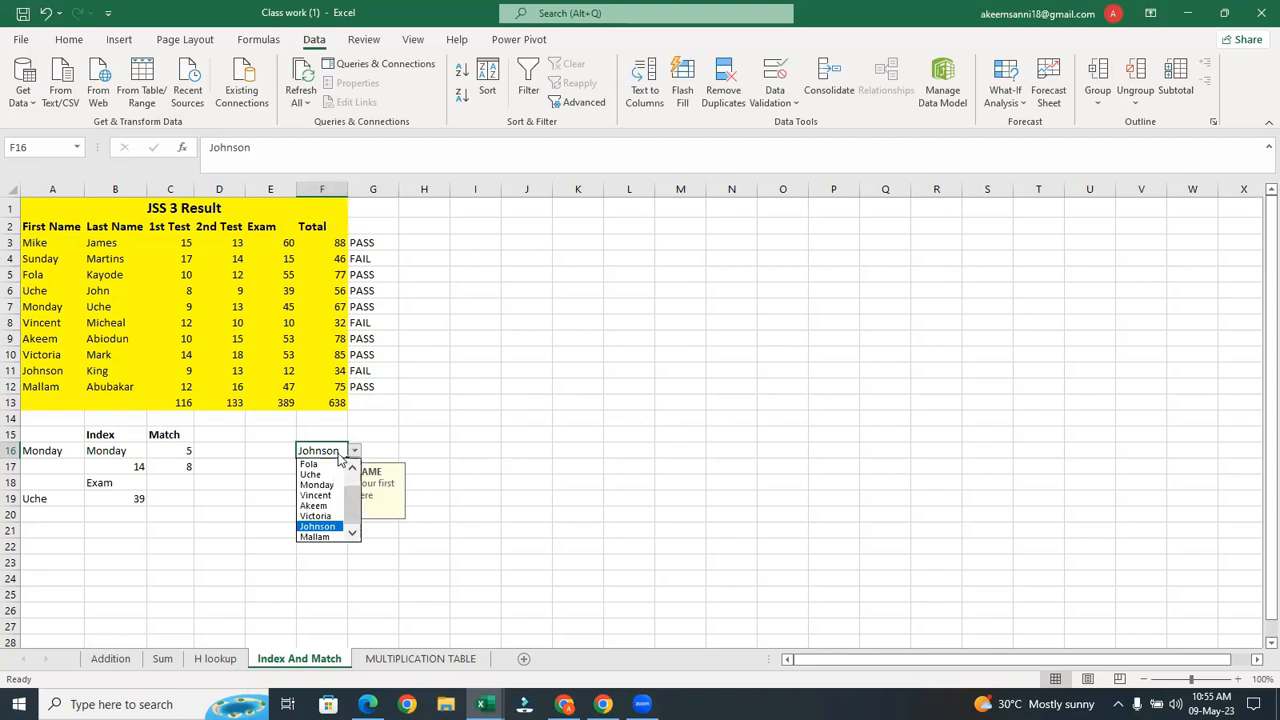
left_click(310, 464)
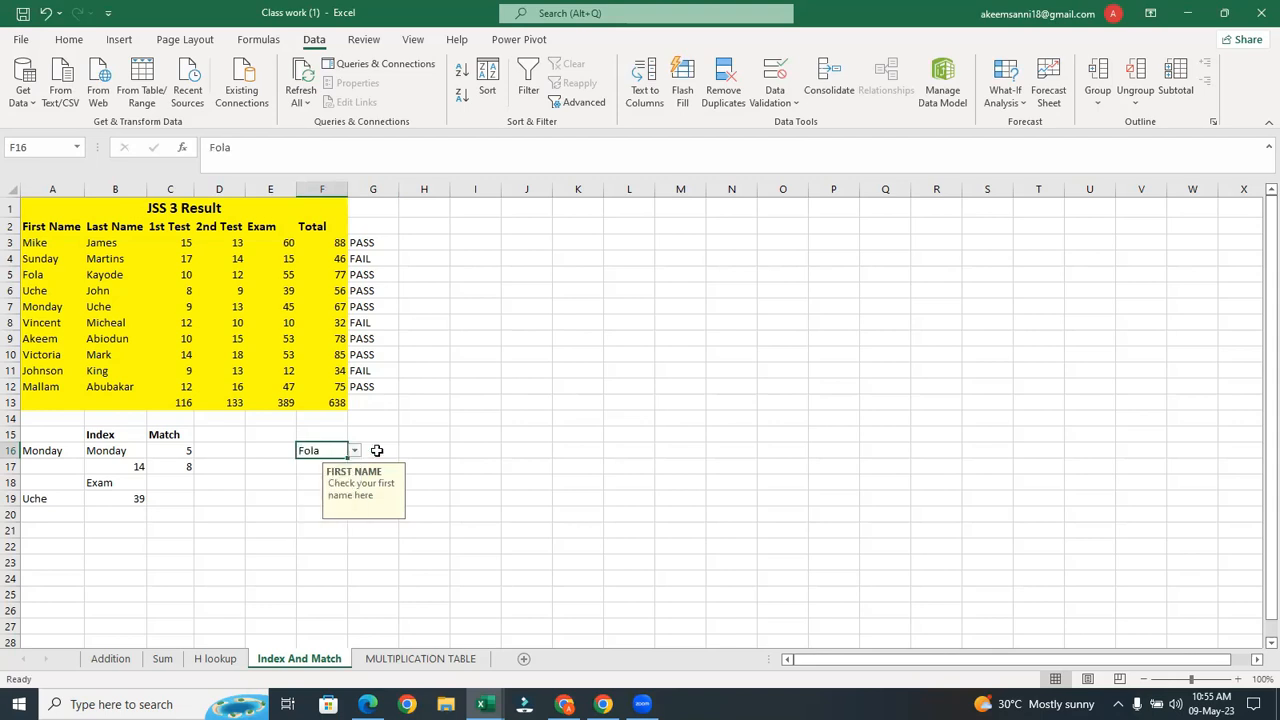
left_click(354, 452)
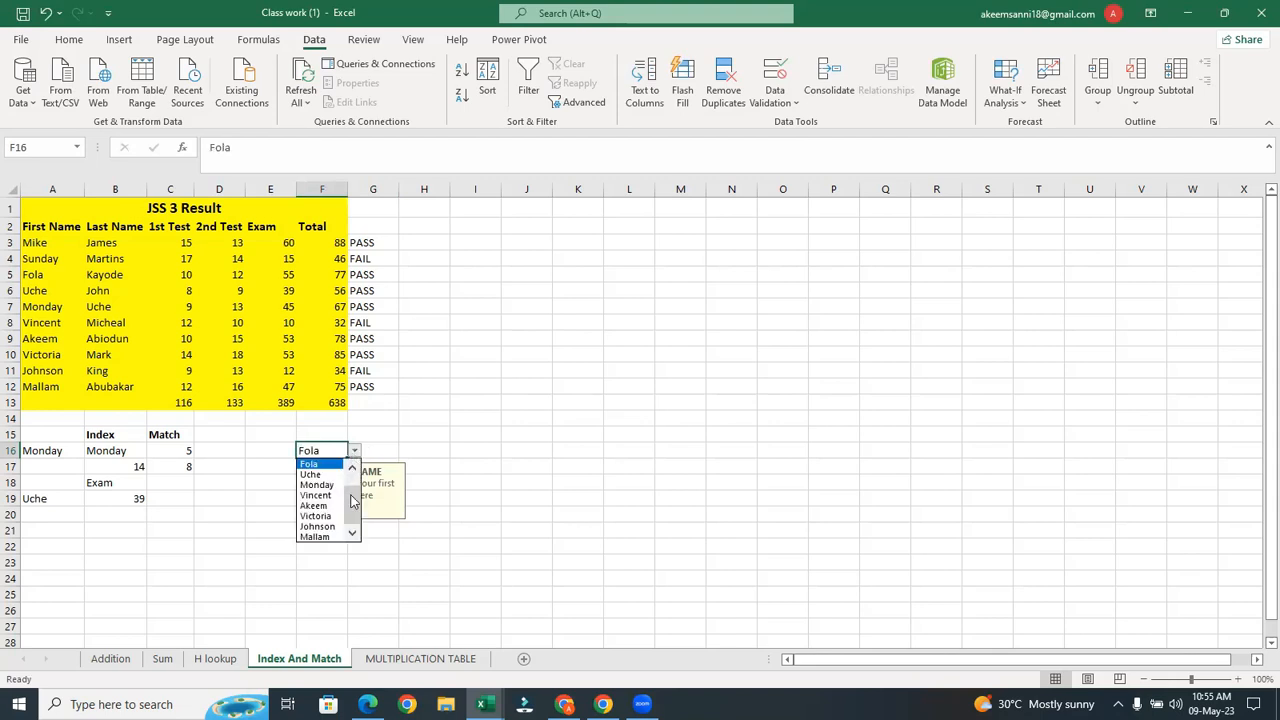
left_click(310, 464)
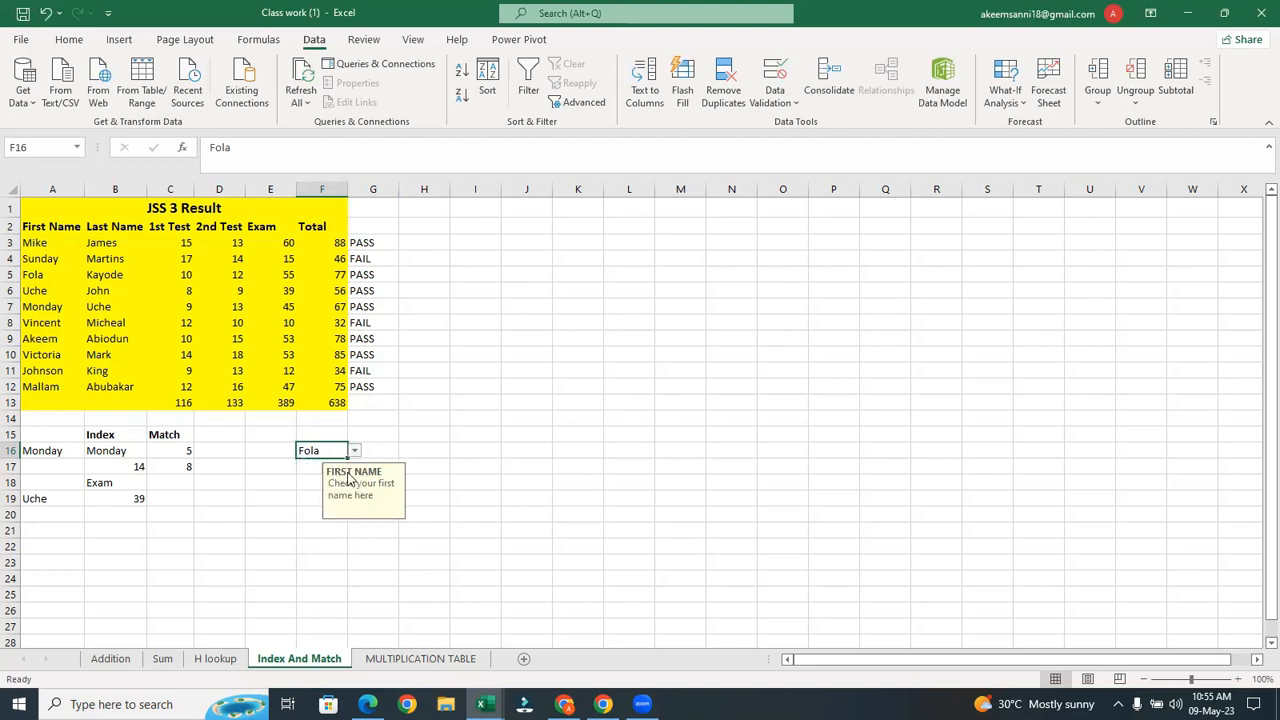
left_click(388, 453)
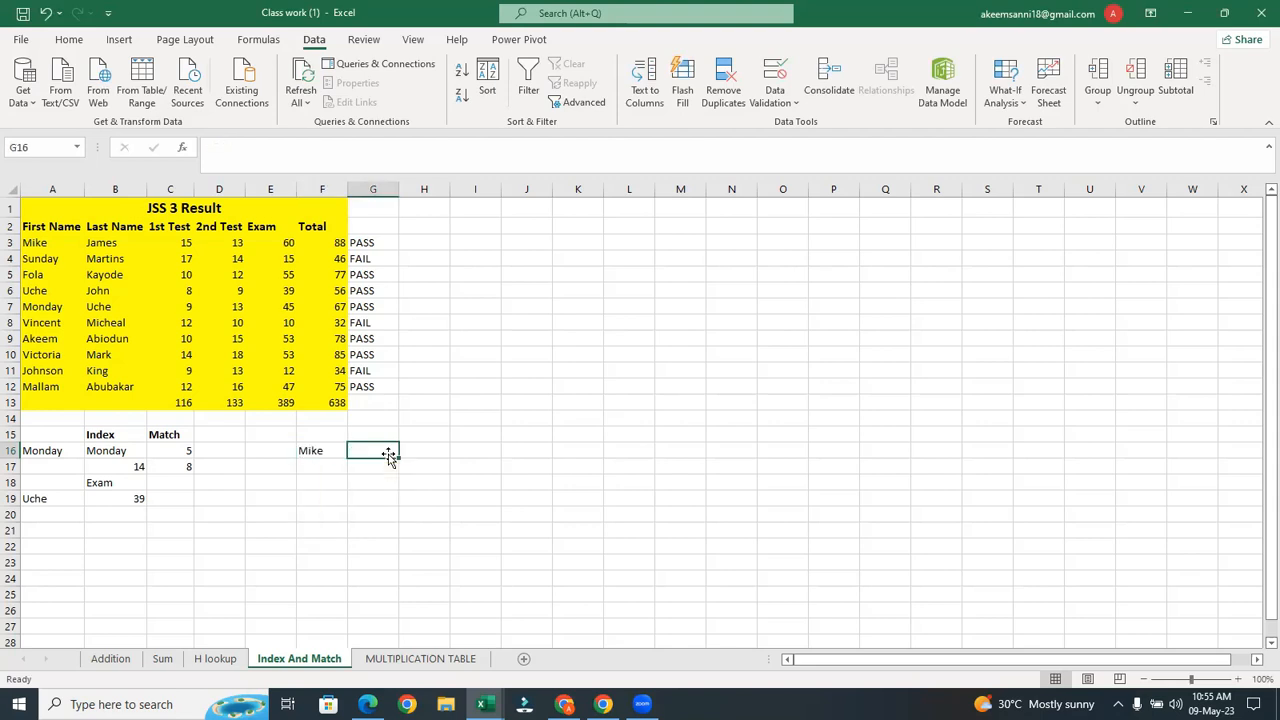
left_click(329, 437)
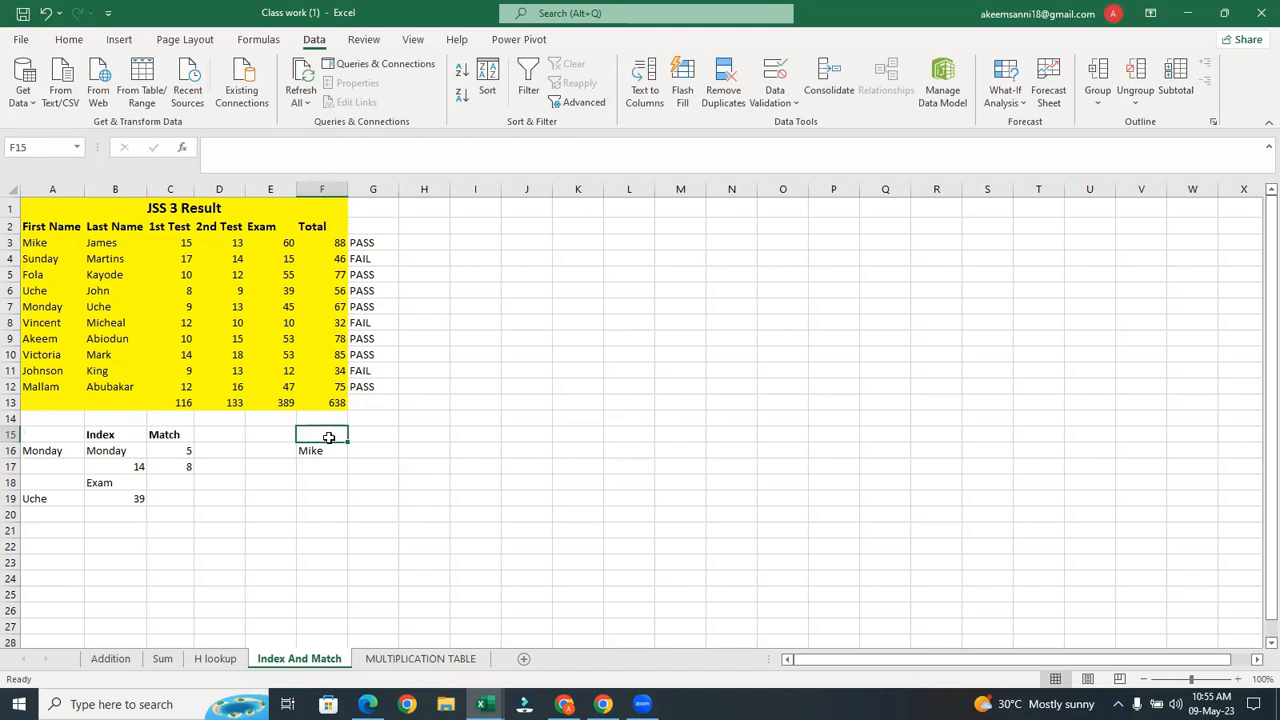
Type the heading 'First Name' into F15
type("Fis")
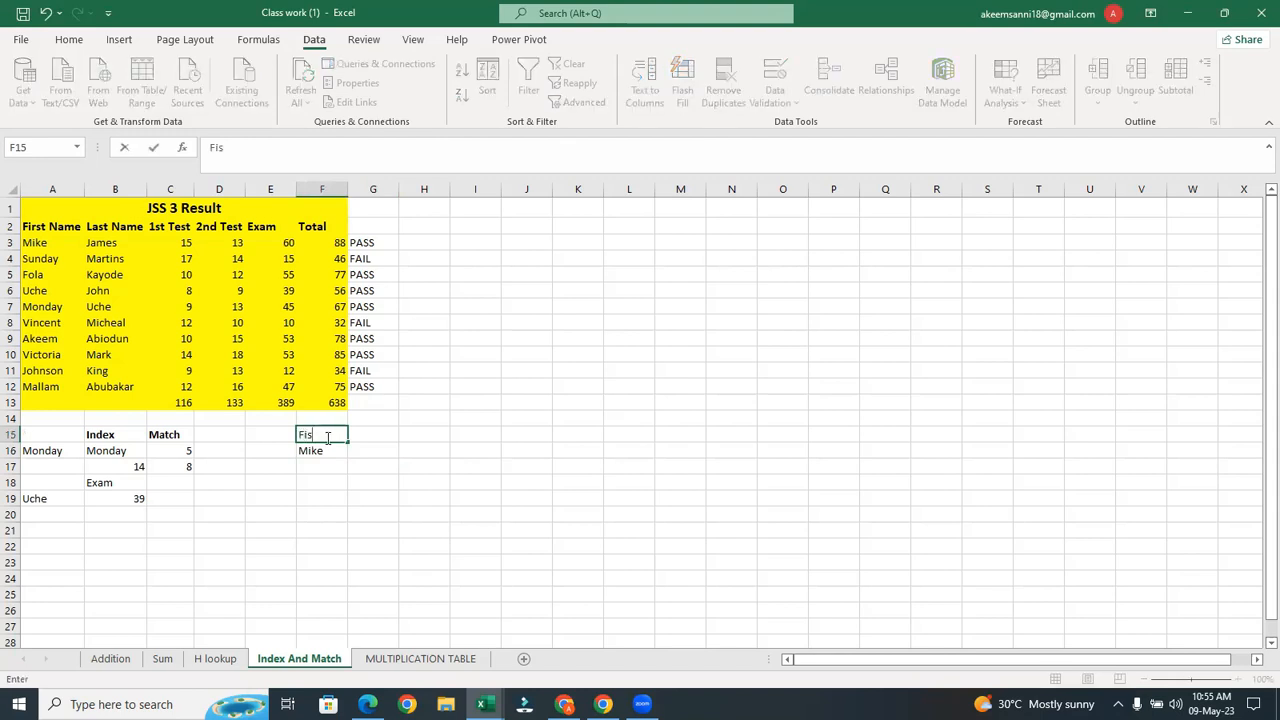
key("BackSpace")
key("BackSpace")
type("irst Name")
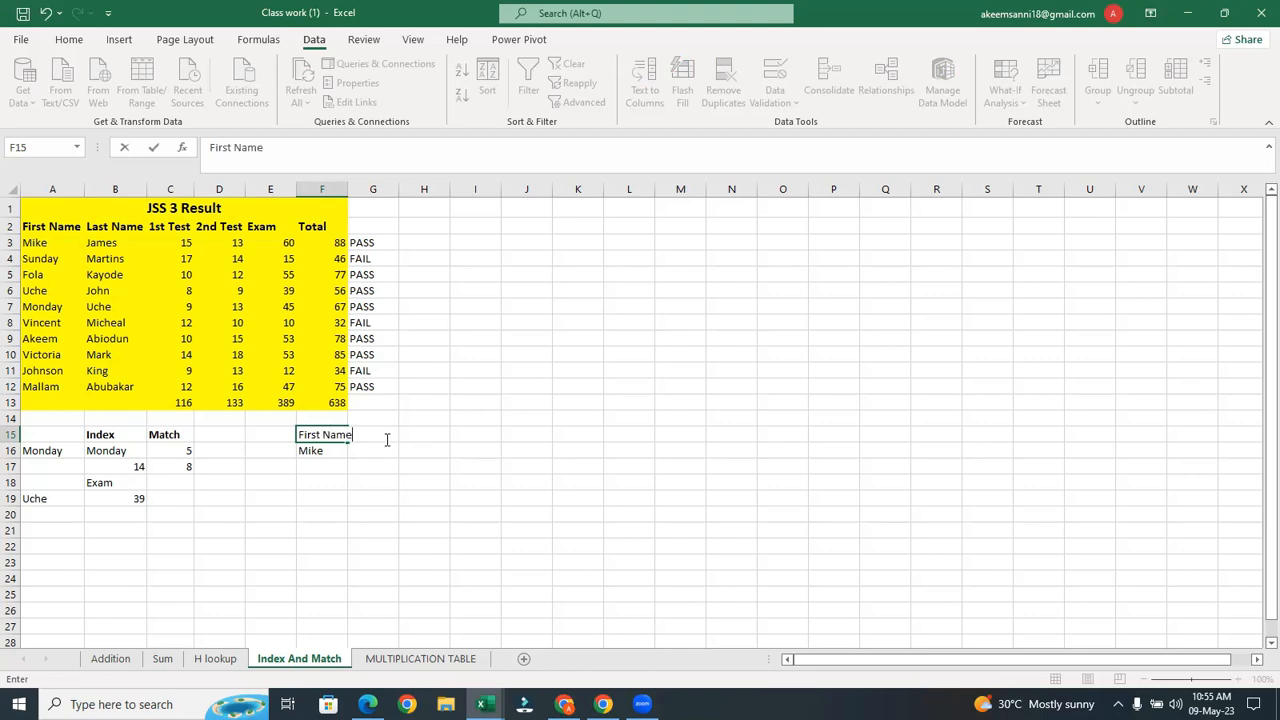
key("Return")
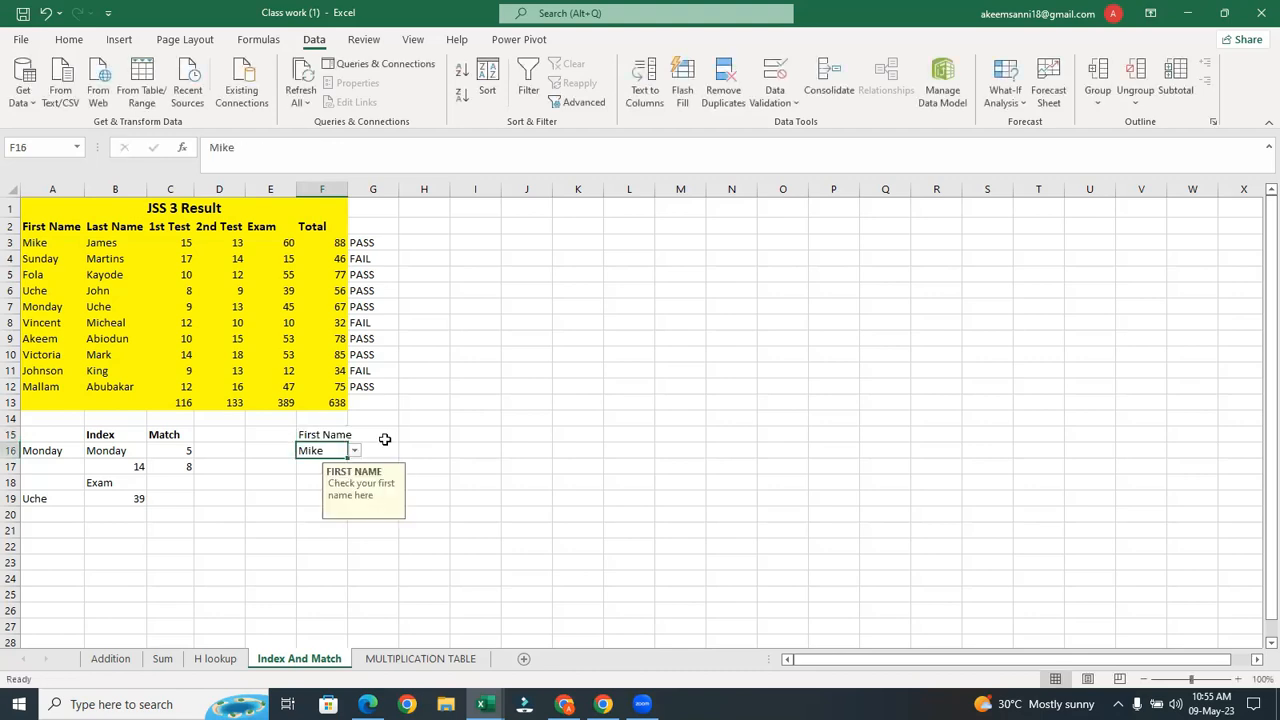
Enter the heading 'Last name' in G15, then select G16 for the lookup
left_click(385, 439)
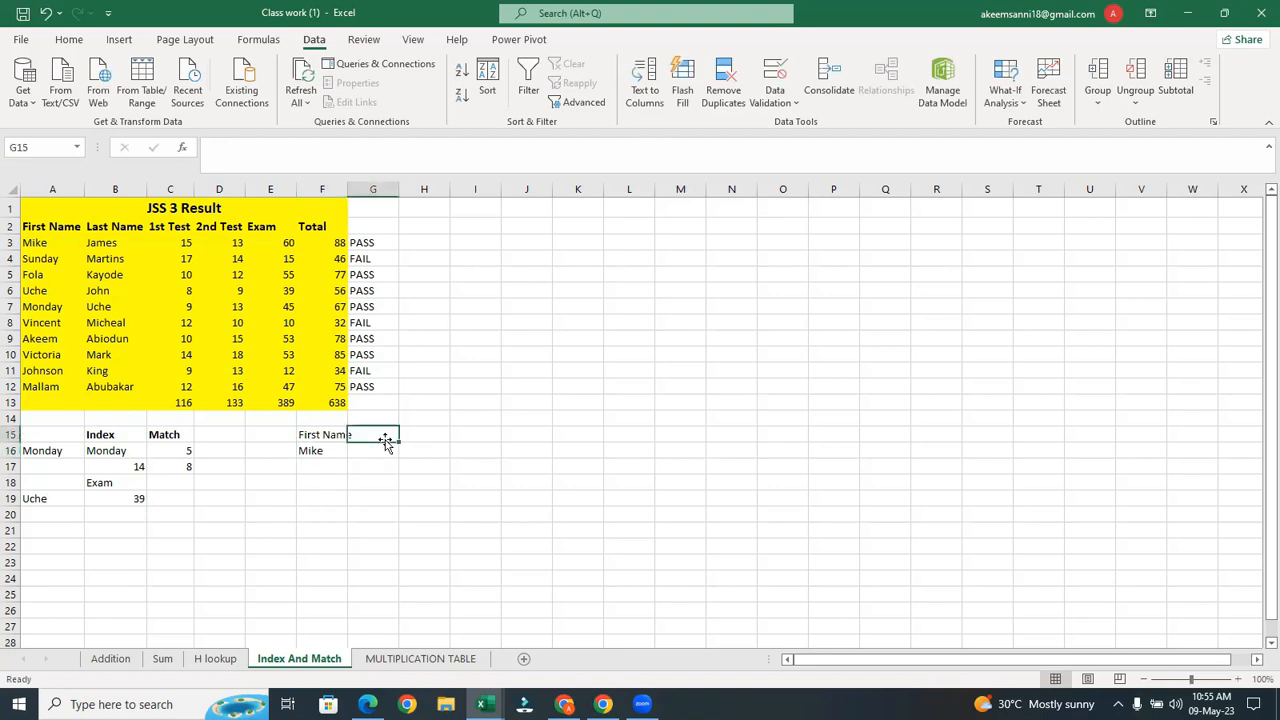
type("L")
type("as")
type("et")
key("BackSpace")
key("BackSpace")
type("t n")
type("ma")
key("BackSpace")
key("BackSpace")
key("BackSpace")
type("name")
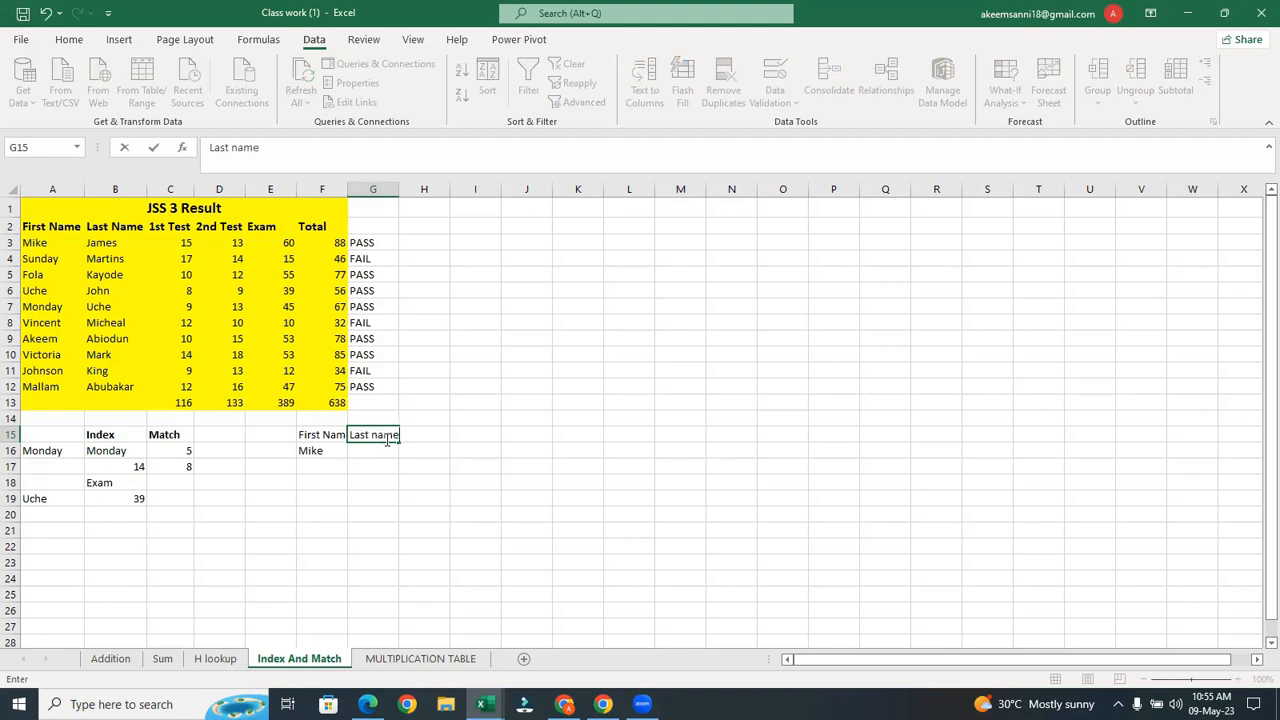
key("Return")
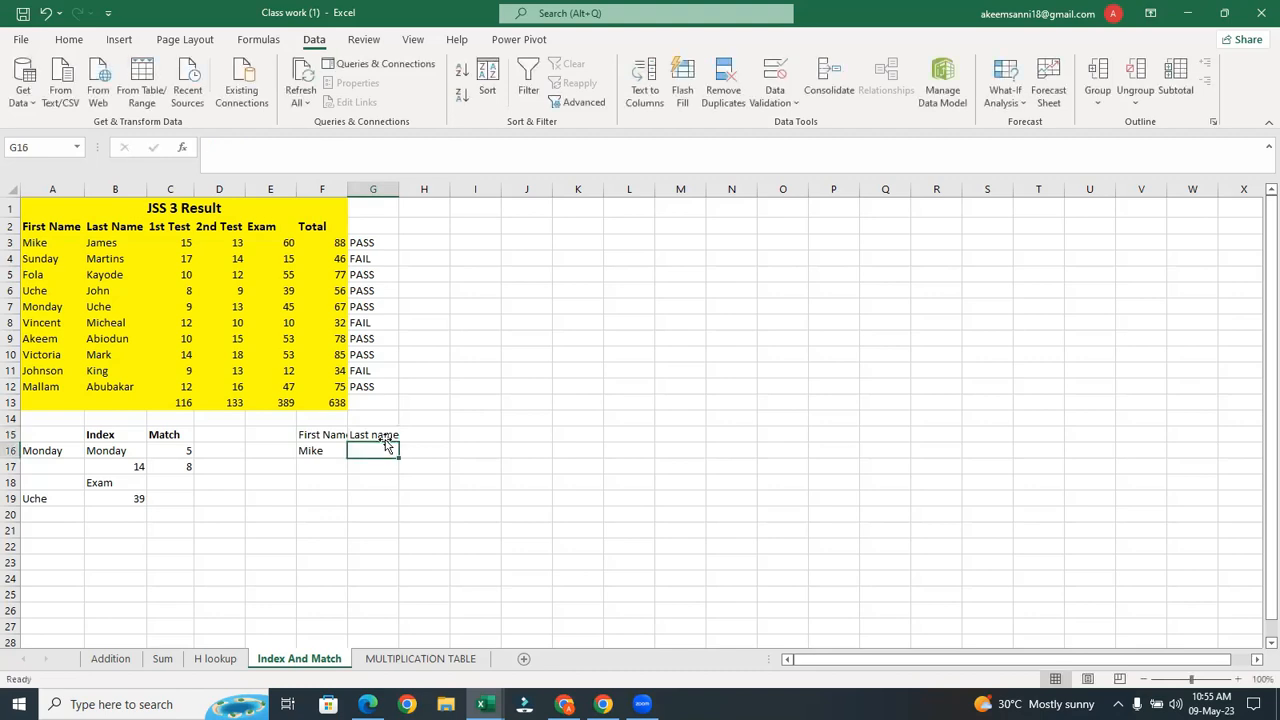
left_click(308, 449)
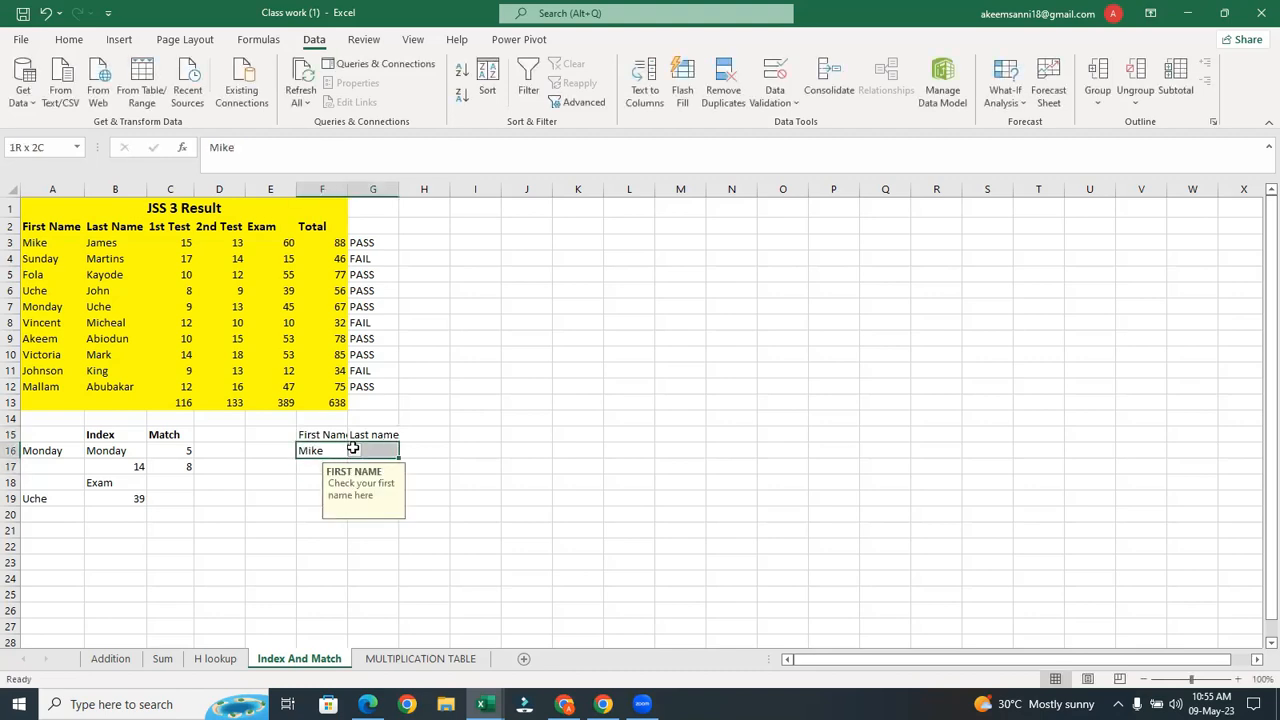
left_click(367, 449)
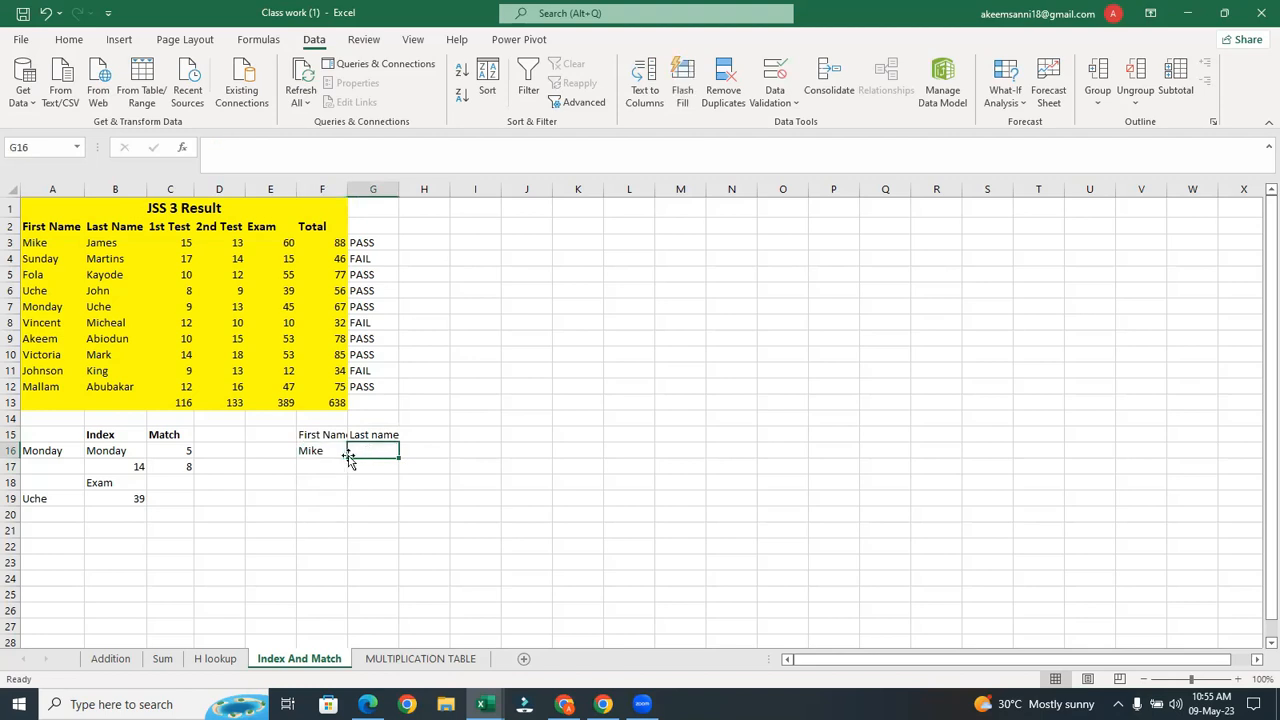
left_click(331, 449)
left_click(372, 450)
Begin =VLOOKUP(F16, in G16 and choose A2:F12 as the table range
type("=")
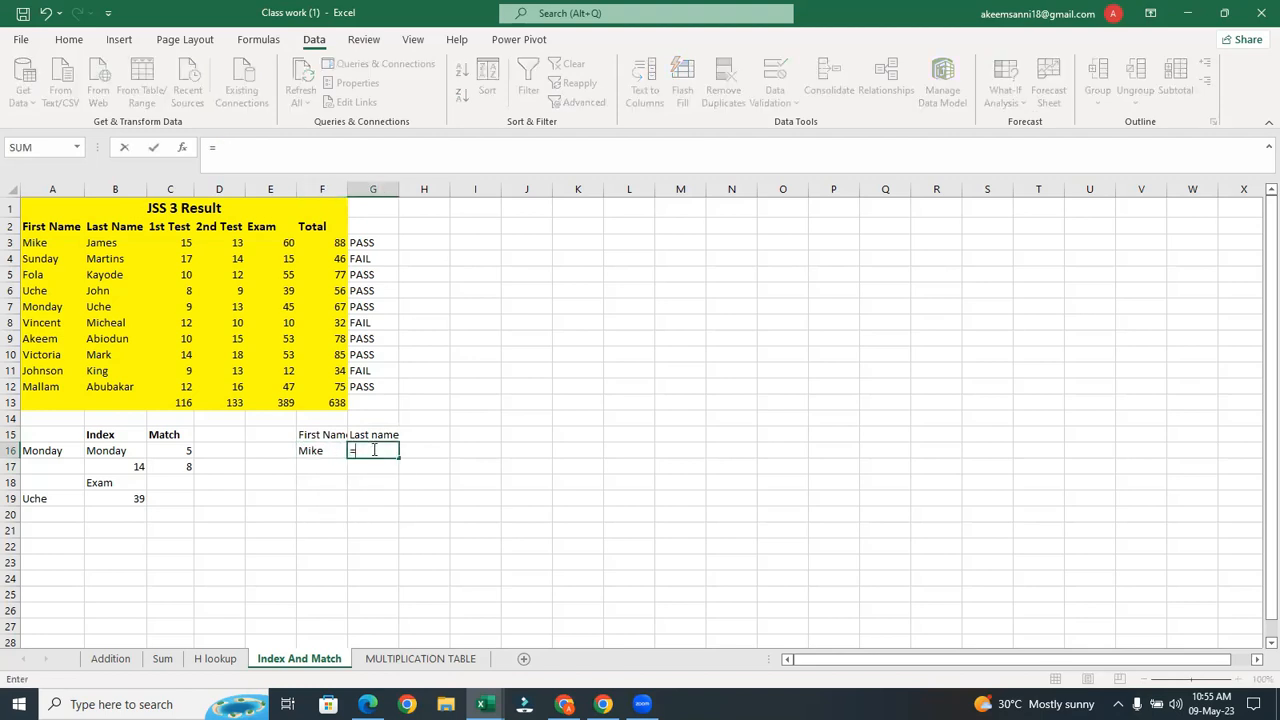
left_click(374, 450)
type("vl")
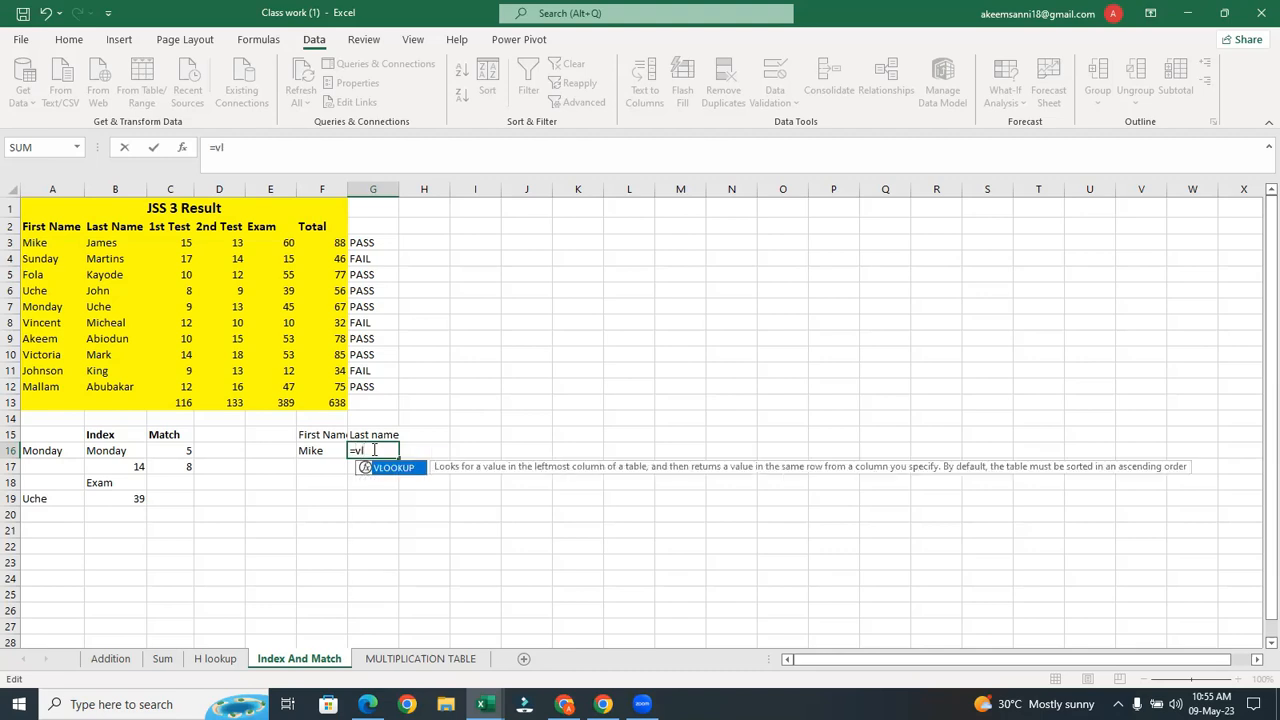
key("Tab")
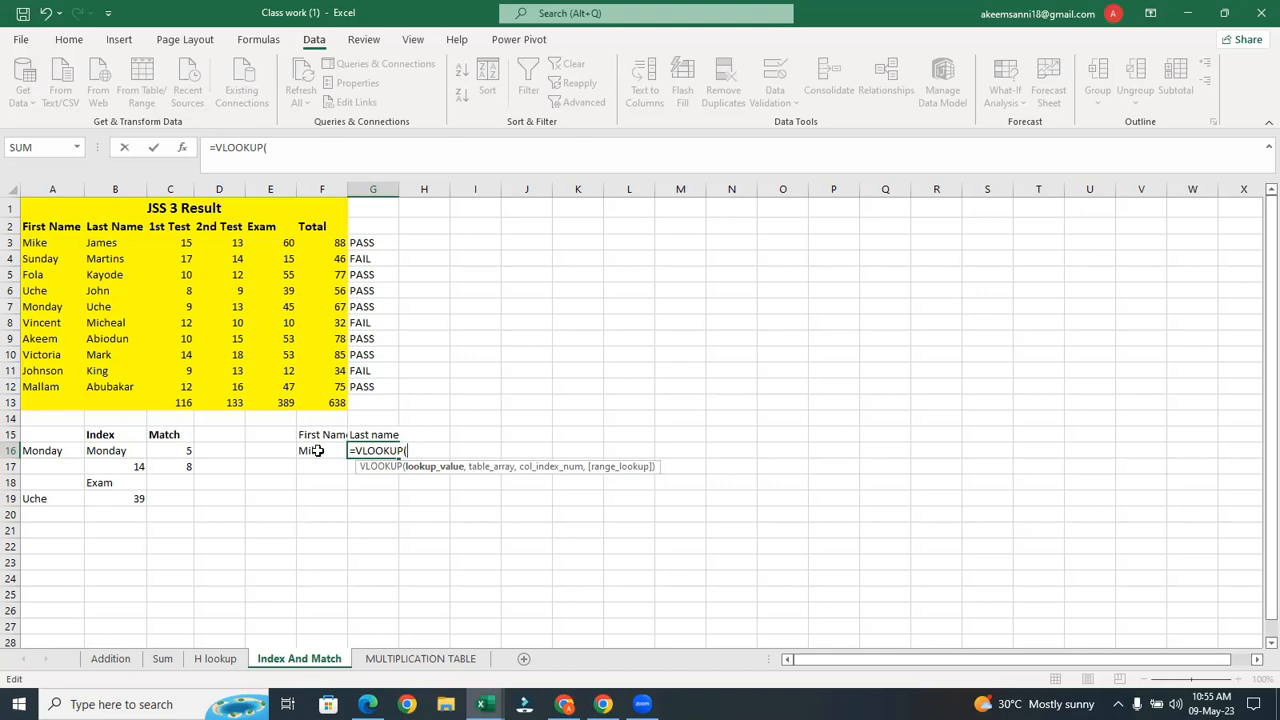
left_click(316, 451)
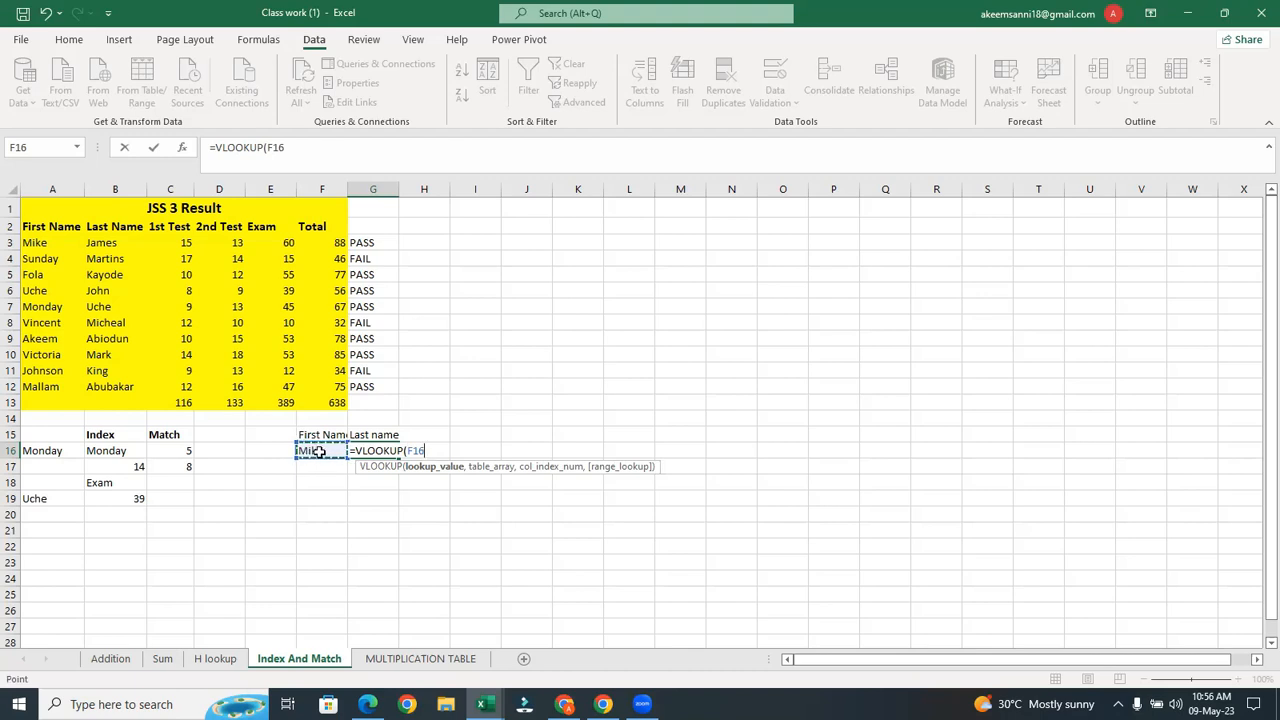
type(",")
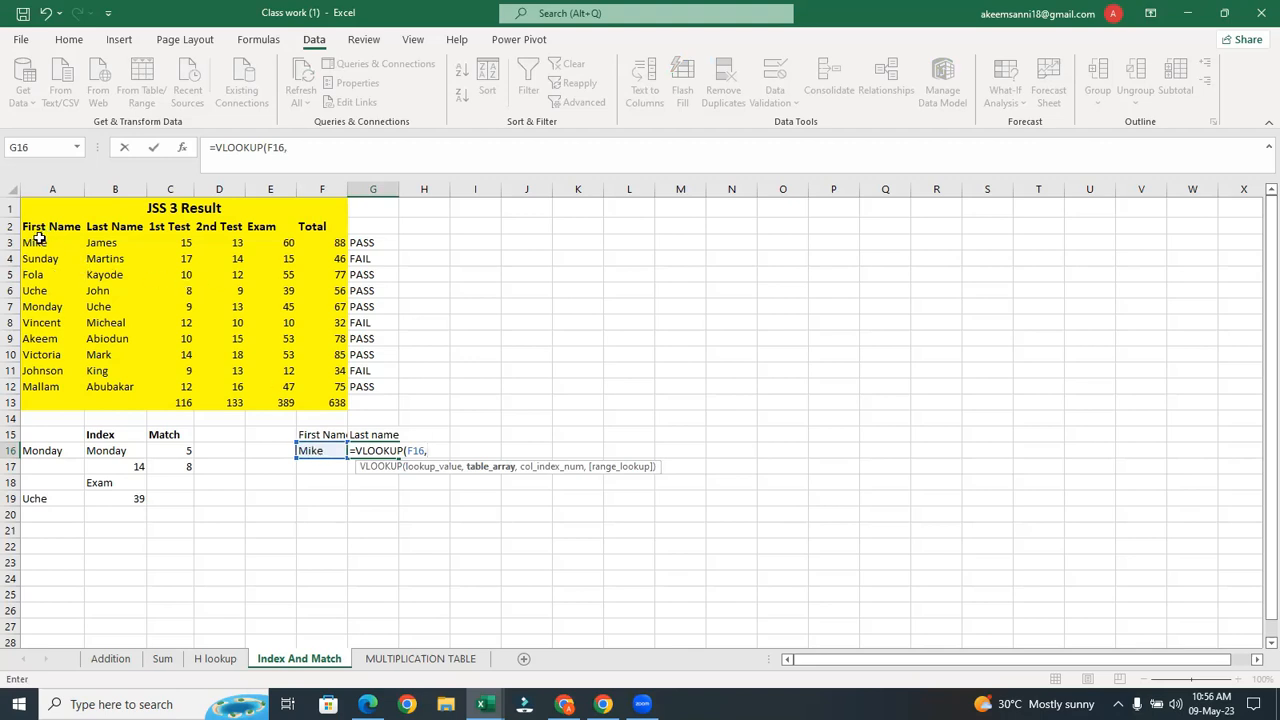
left_click_drag(38, 240, 308, 312)
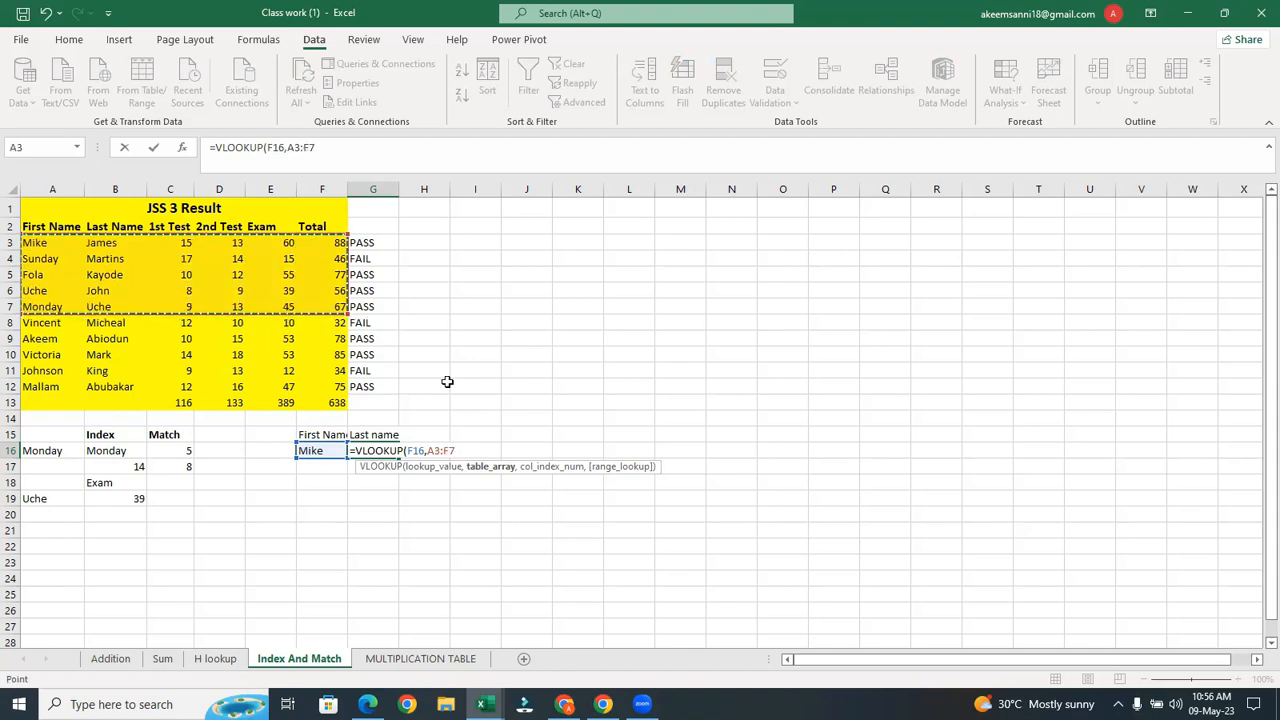
key("BackSpace")
key("BackSpace")
key("BackSpace")
key("BackSpace")
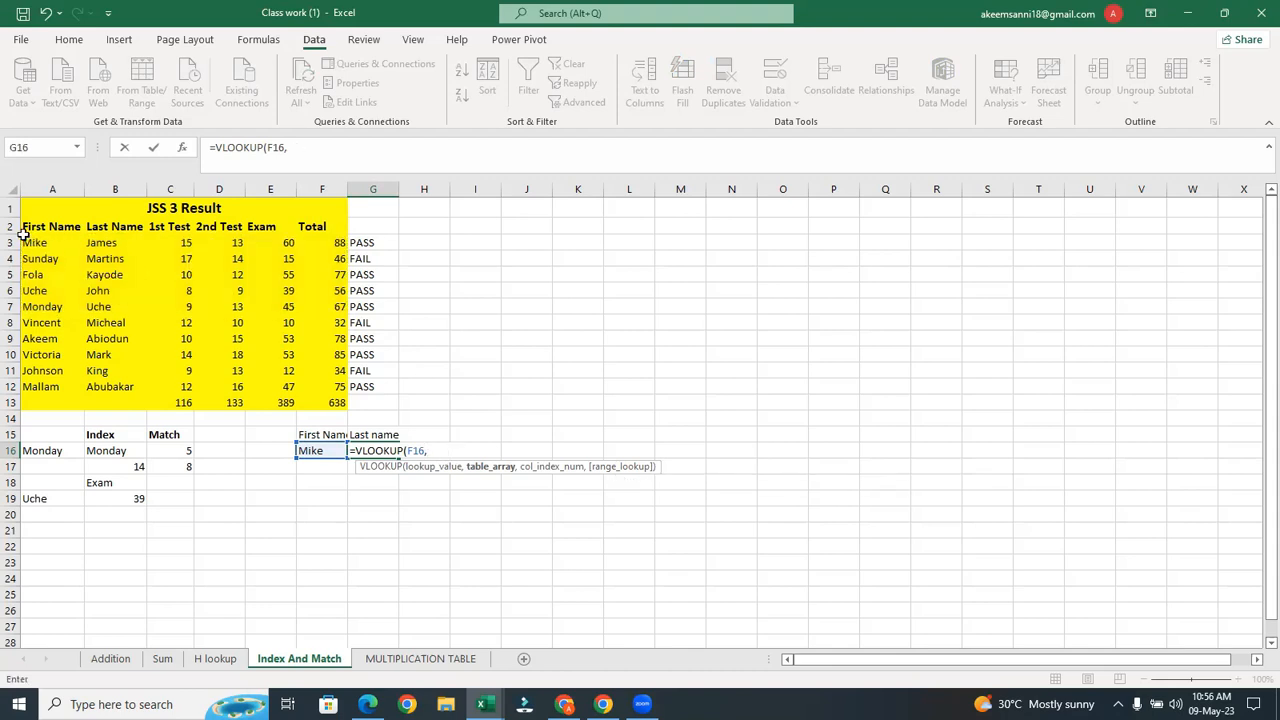
mouse_move(27, 228)
left_mouse_down()
mouse_move(322, 240)
mouse_move(302, 393)
left_mouse_up()
Add column index 2 and FALSE for exact match to the G16 VLOOKUP
type(",")
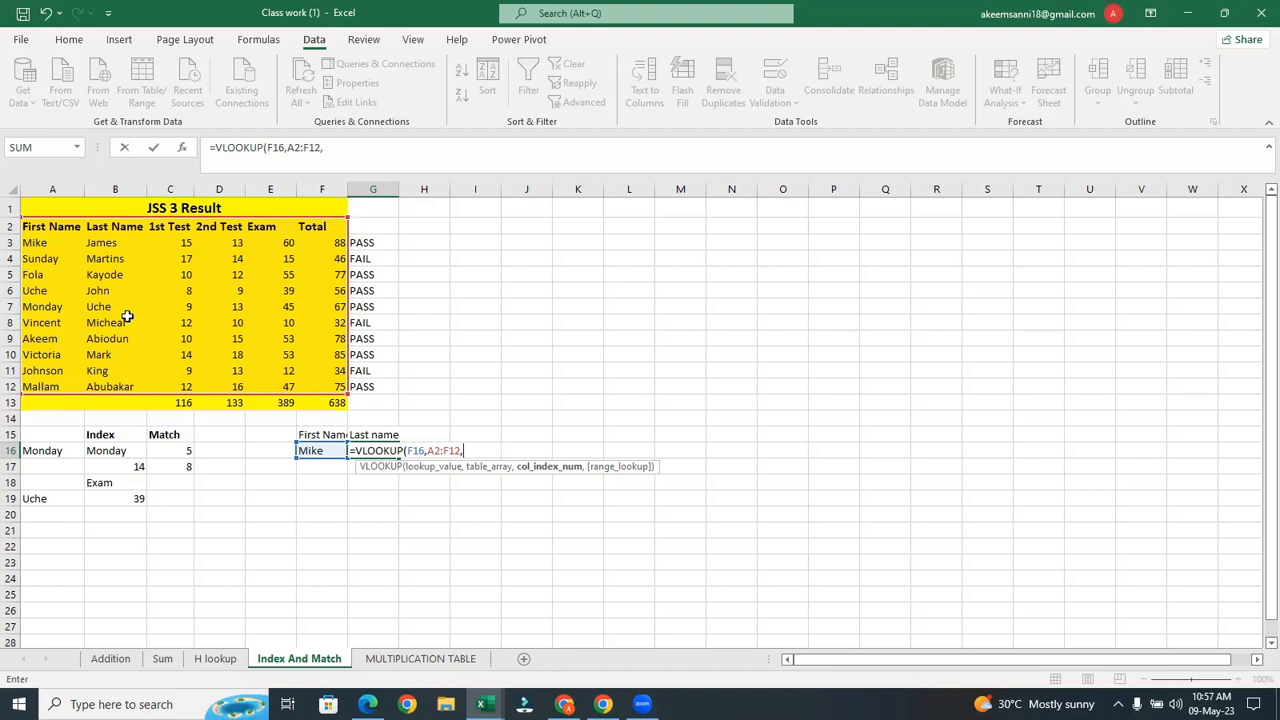
type(",")
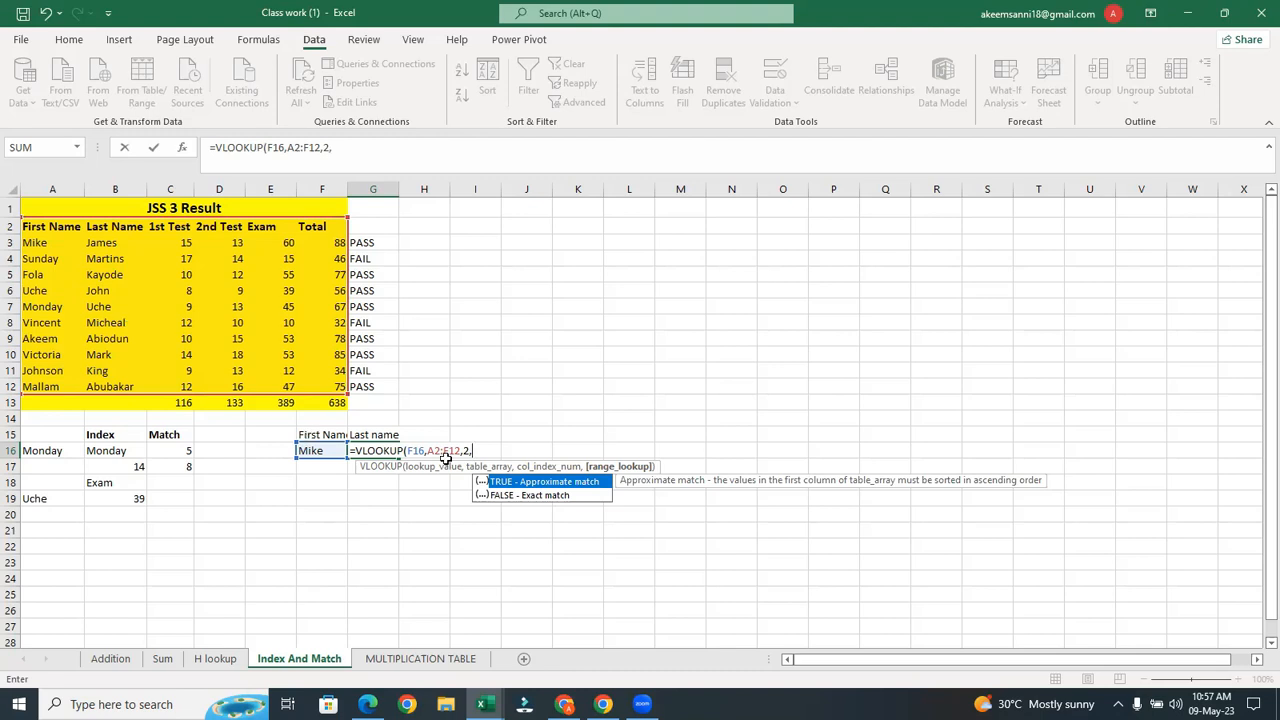
left_click(506, 496)
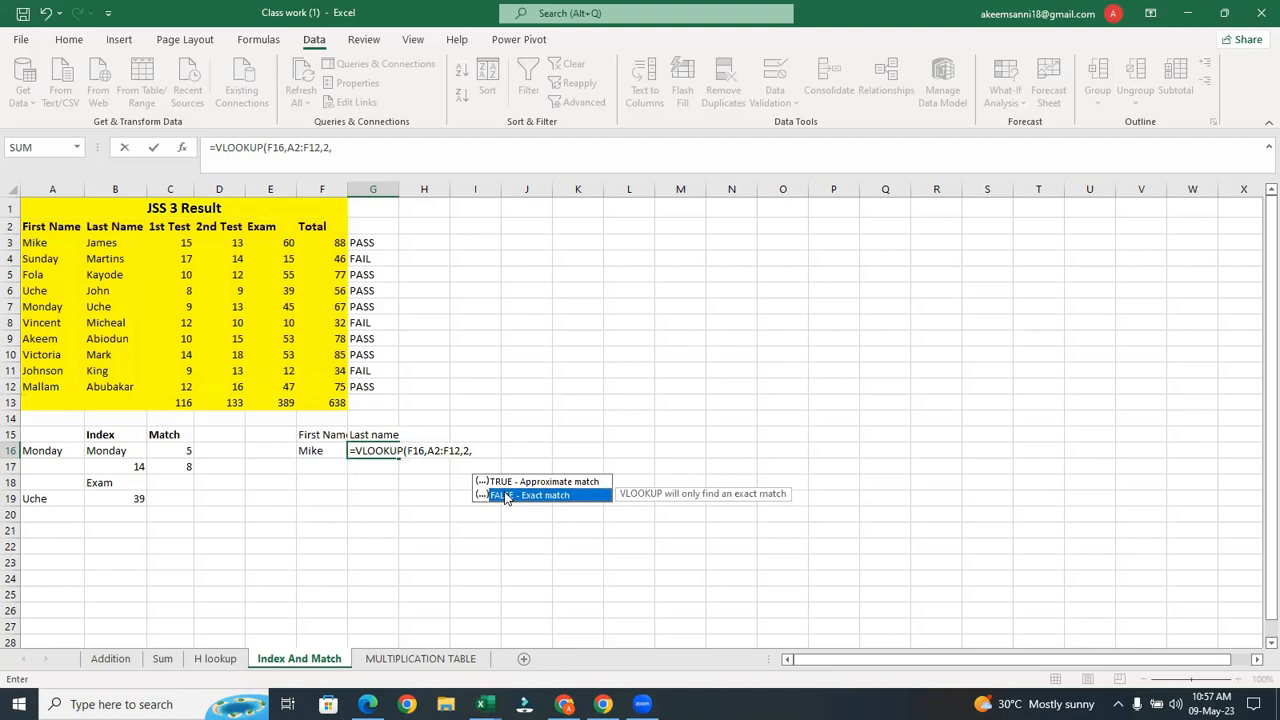
double_click(506, 496)
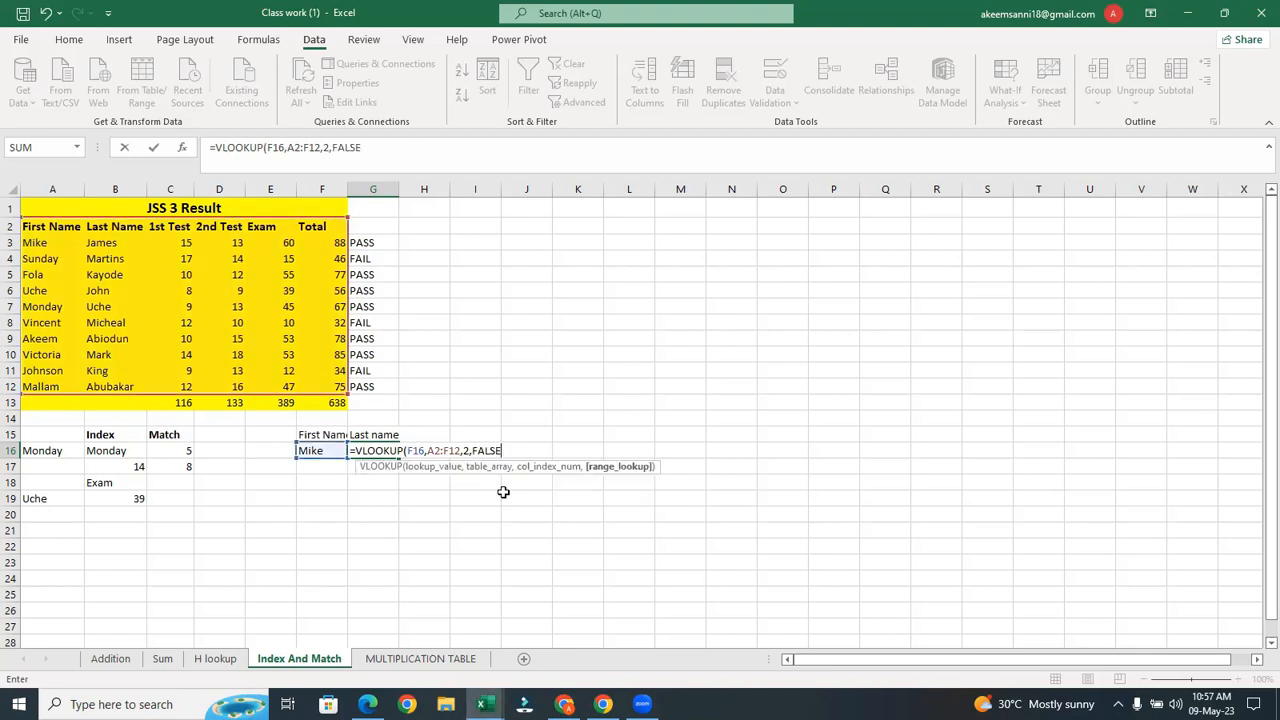
Close and commit the VLOOKUP, then pick Sunday in F16 to test it
type(")")
key("Return")
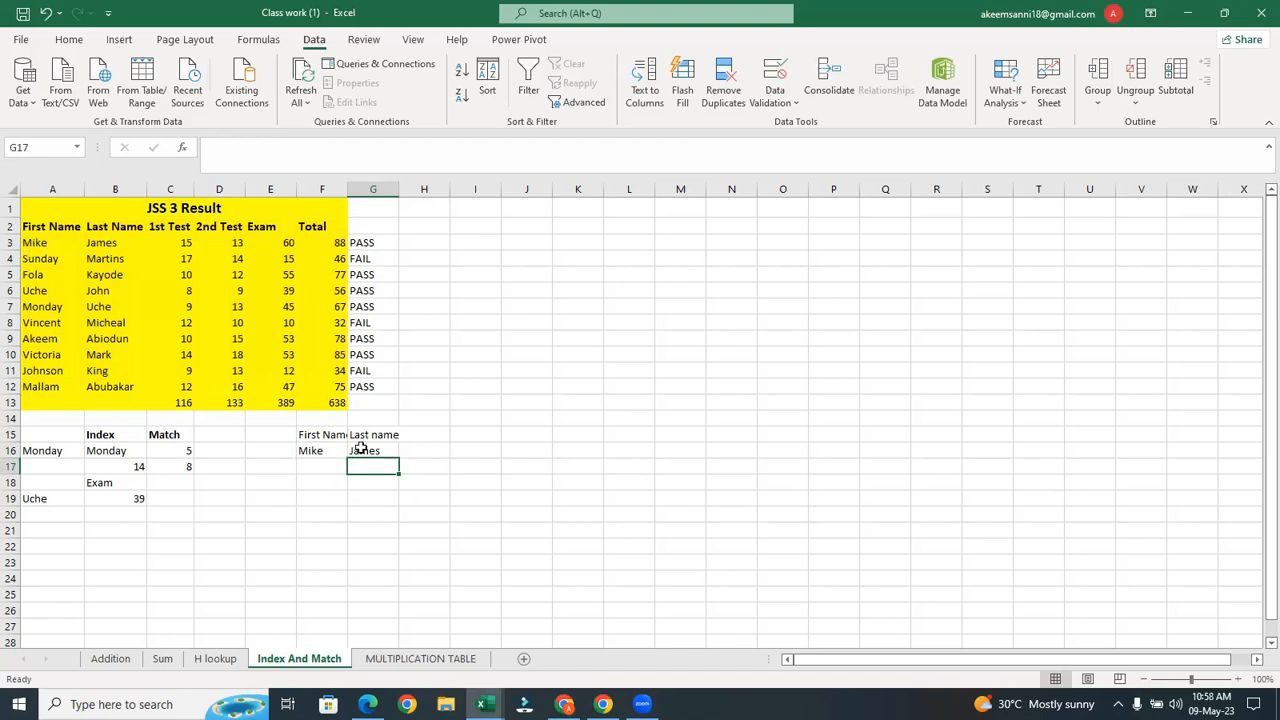
left_click(312, 451)
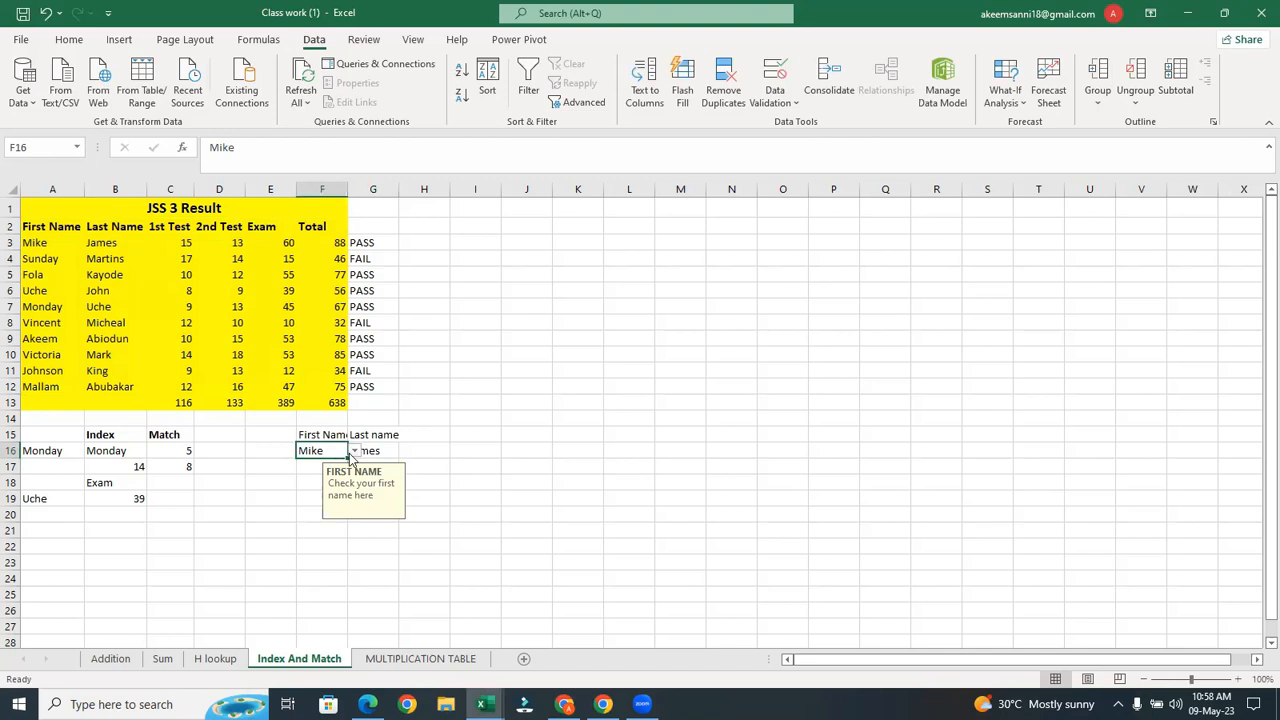
left_click(353, 451)
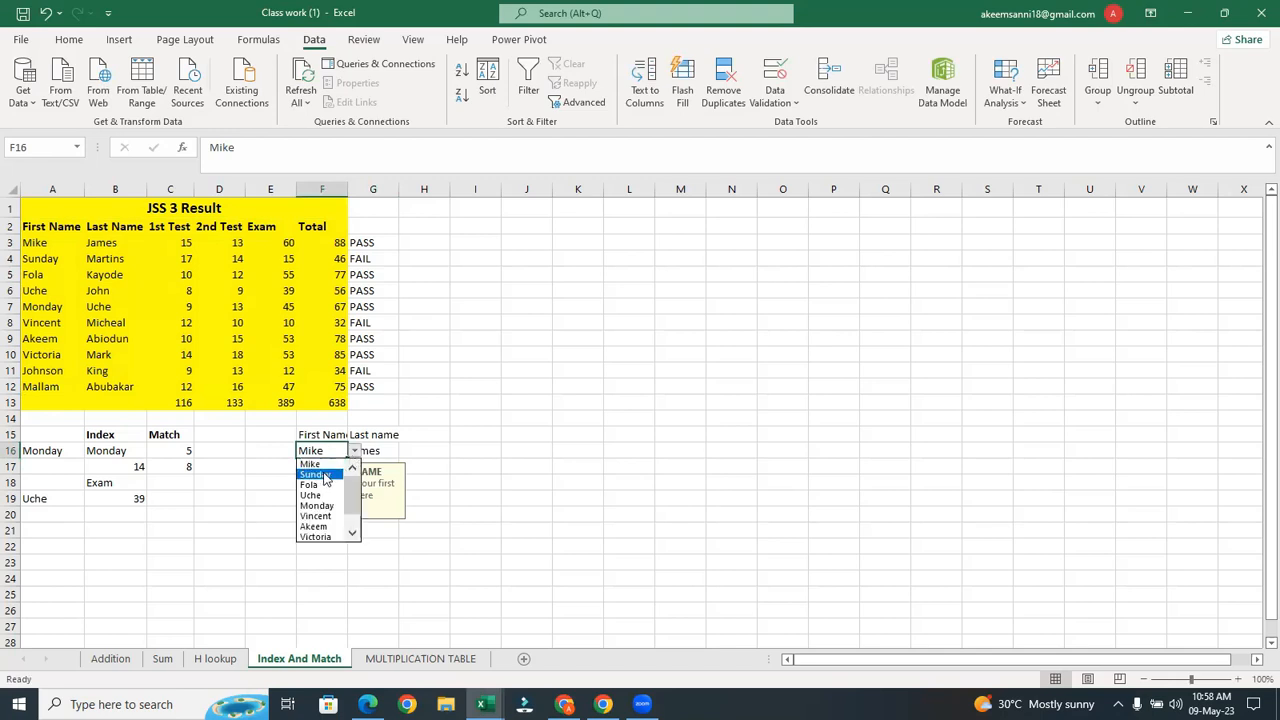
left_click(325, 480)
left_click(495, 494)
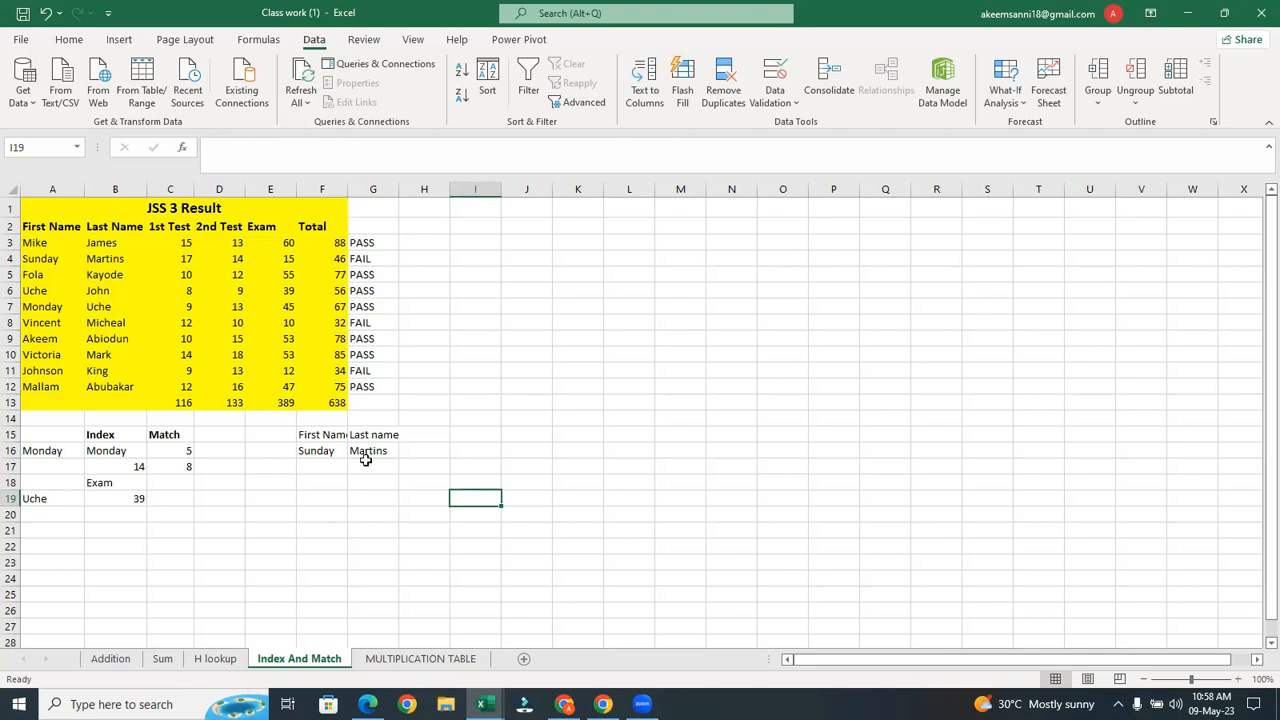
Review the G16 lookup formula and autofit column F to the First Name header
left_click(368, 452)
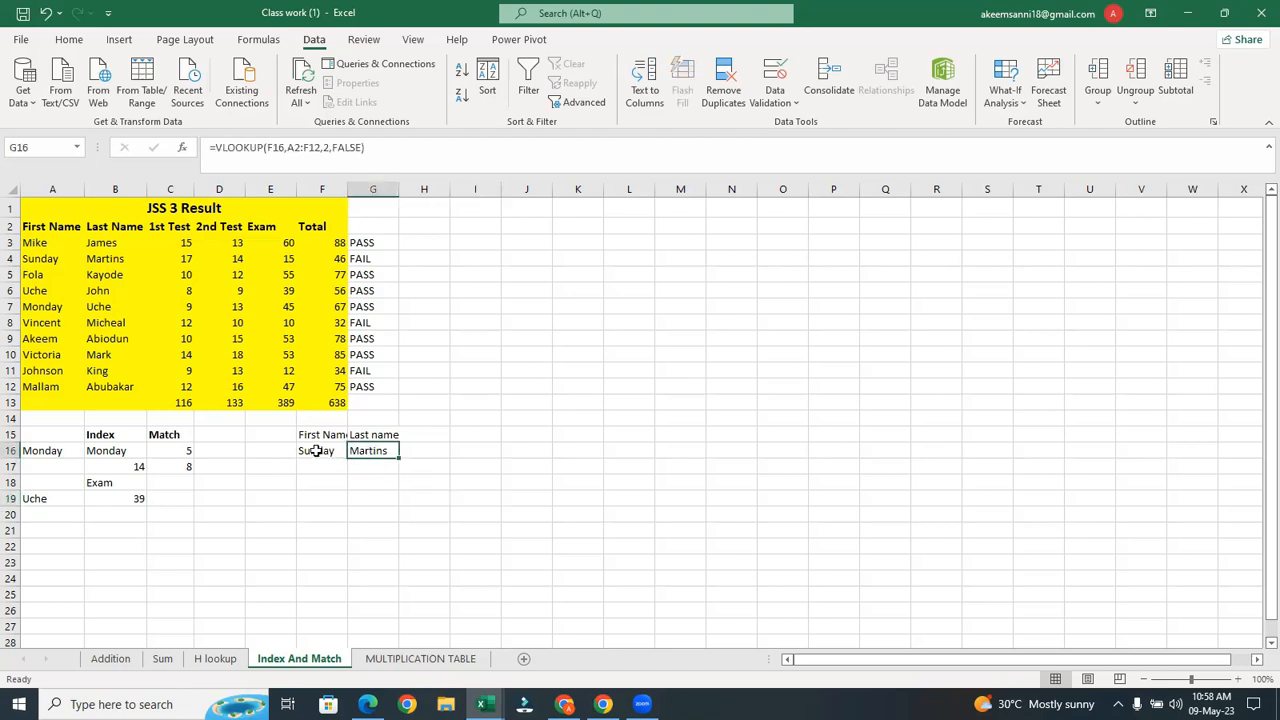
left_click(318, 452)
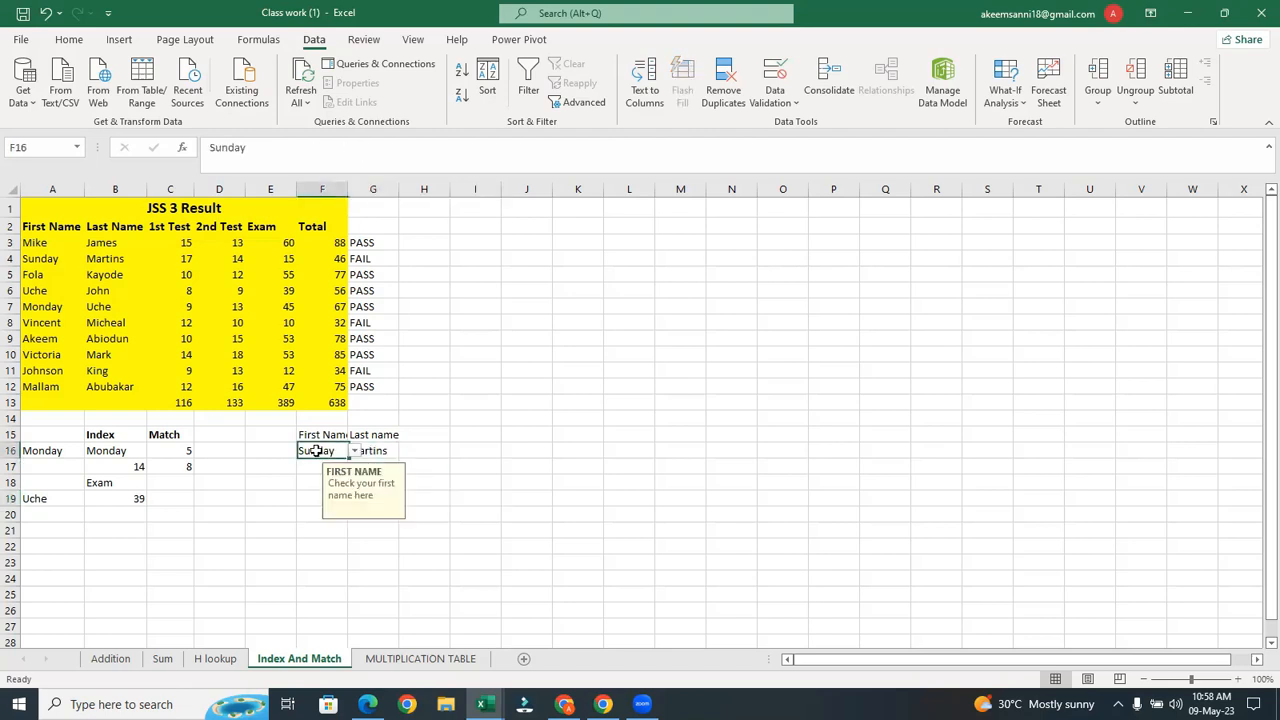
left_click(382, 452)
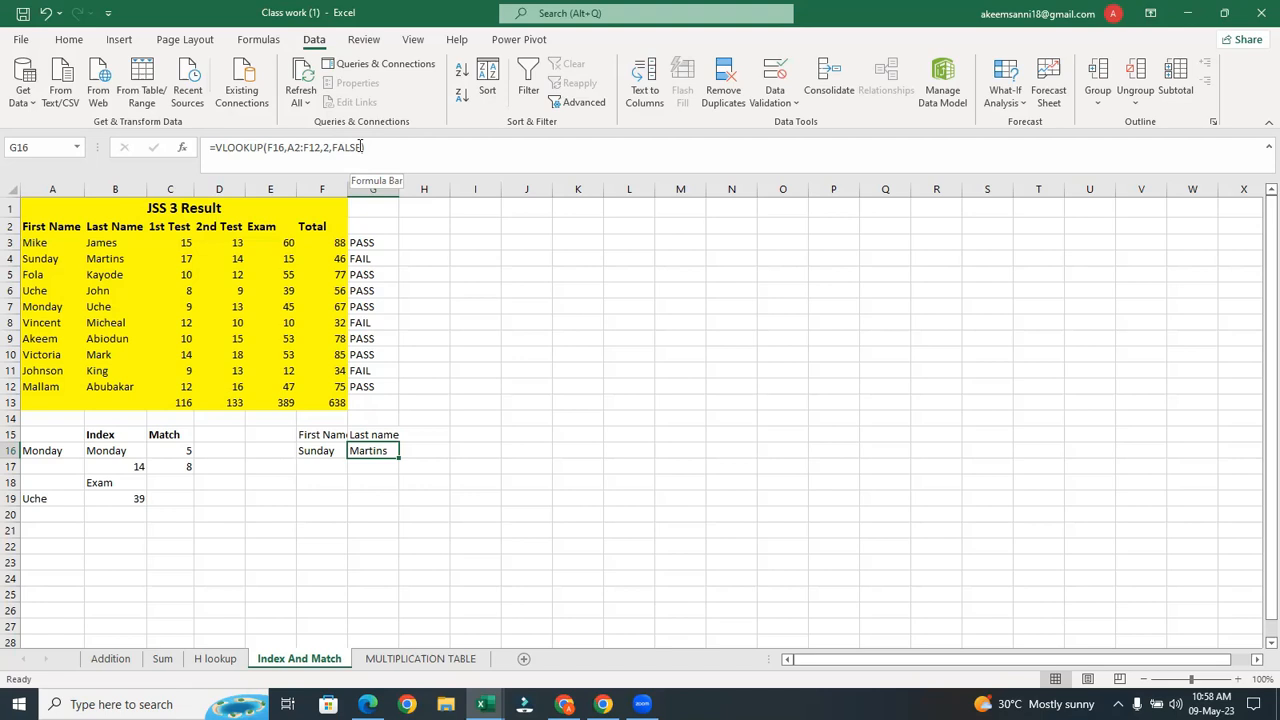
double_click(346, 196)
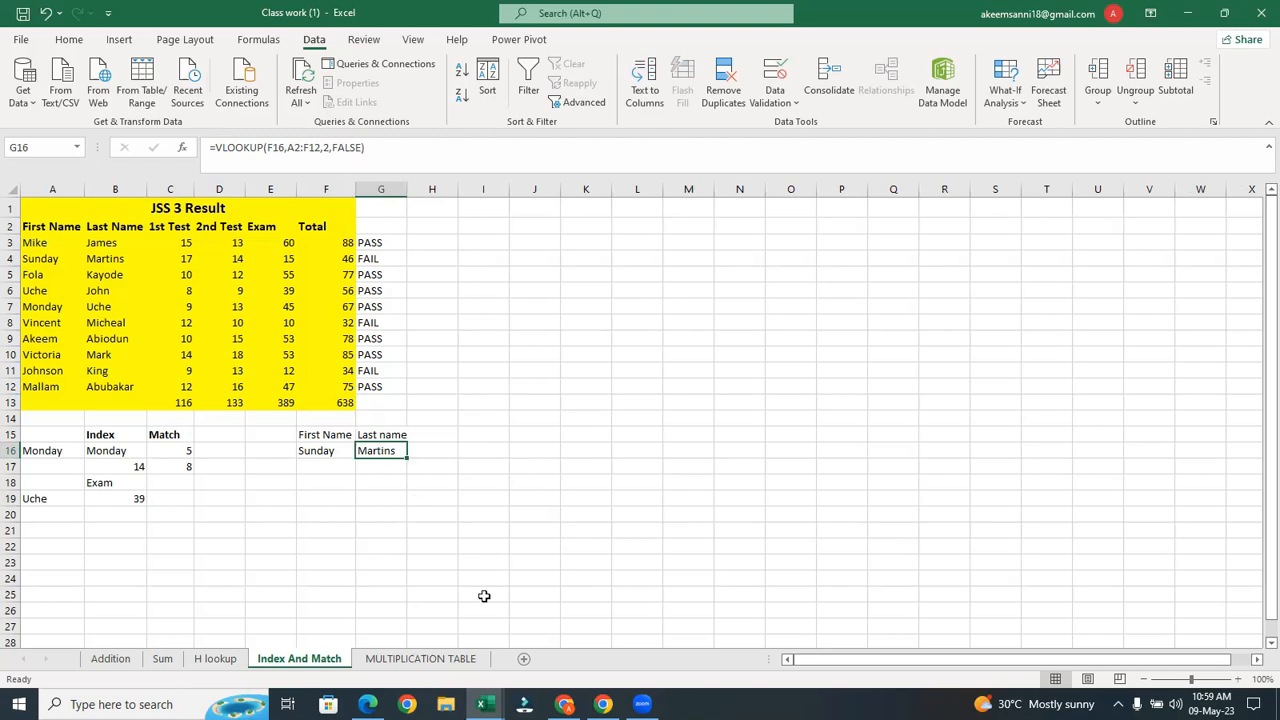
Bring up the Pivot workbook's Products sheet, review the D1:J11 figures, then go back to the Order sheet
mouse_move(485, 704)
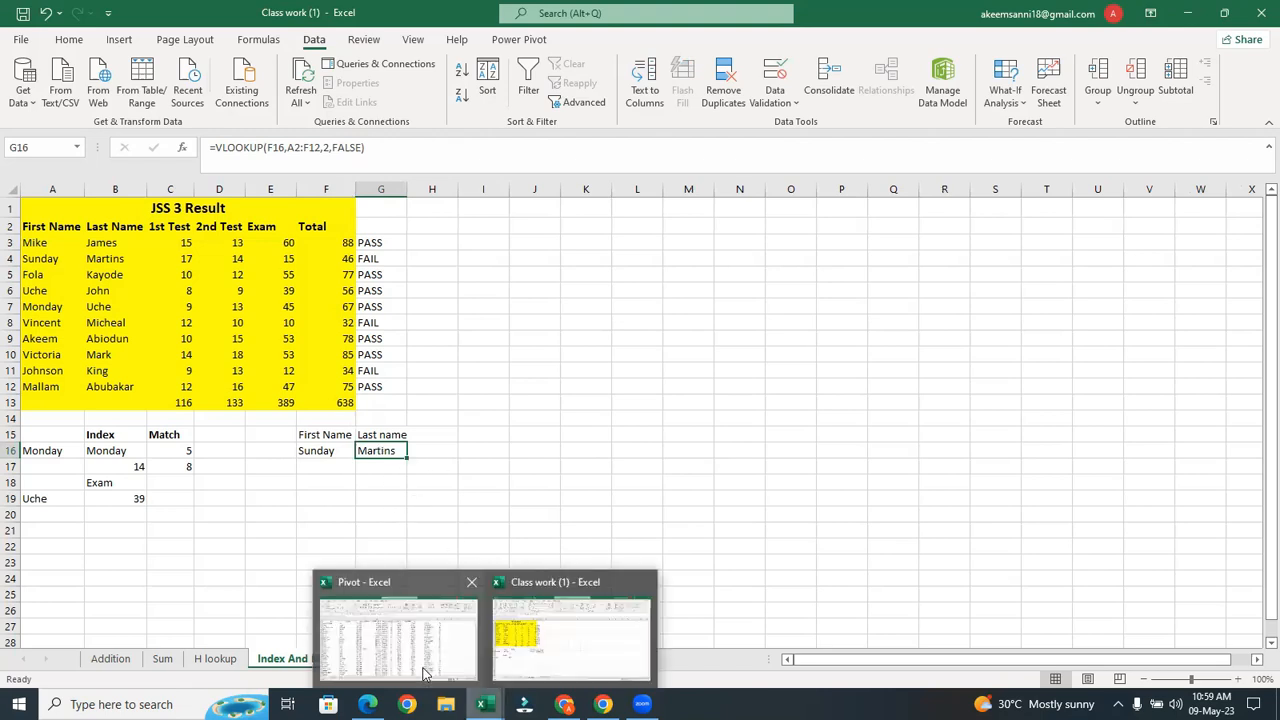
left_click(424, 674)
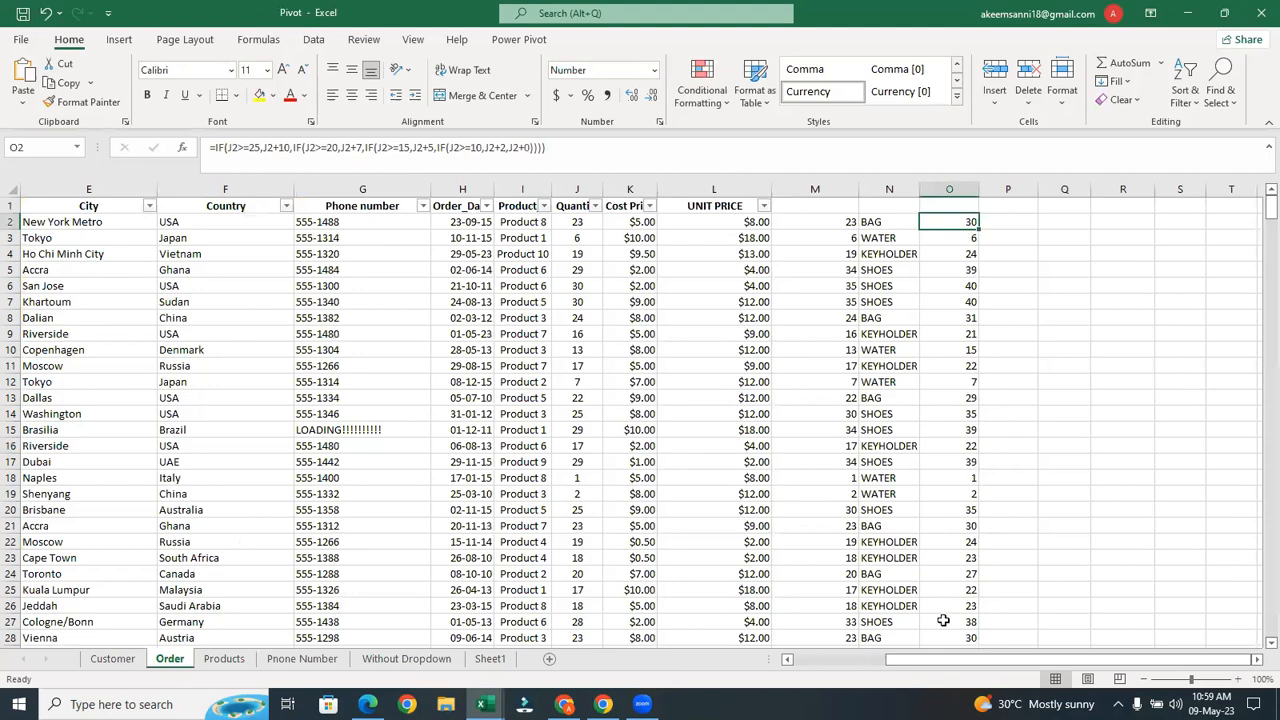
key("alt+Tab")
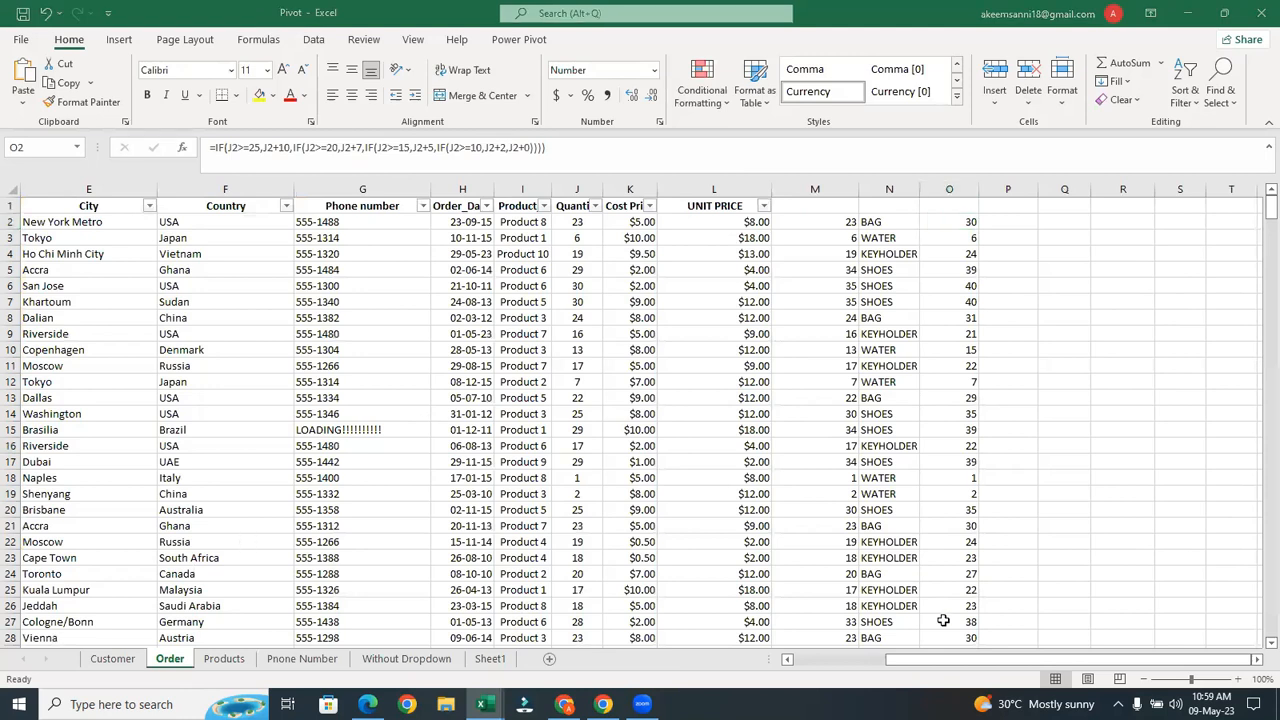
left_click(225, 667)
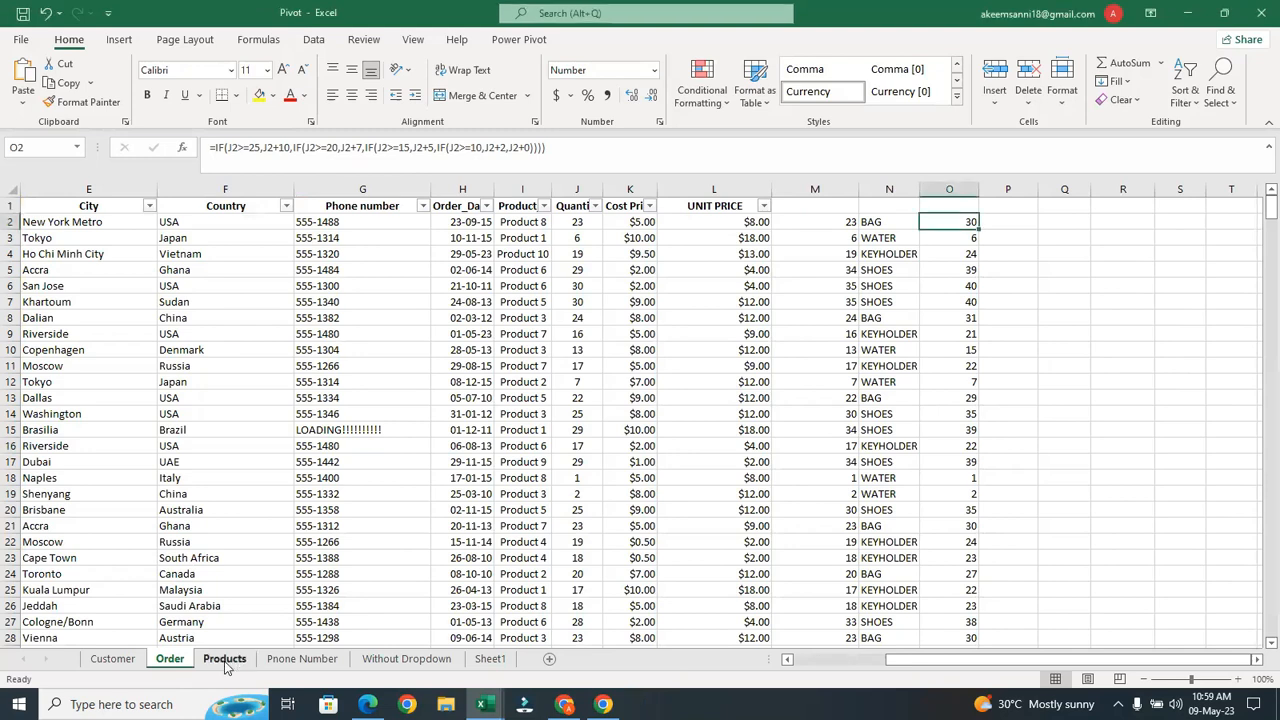
left_click(225, 667)
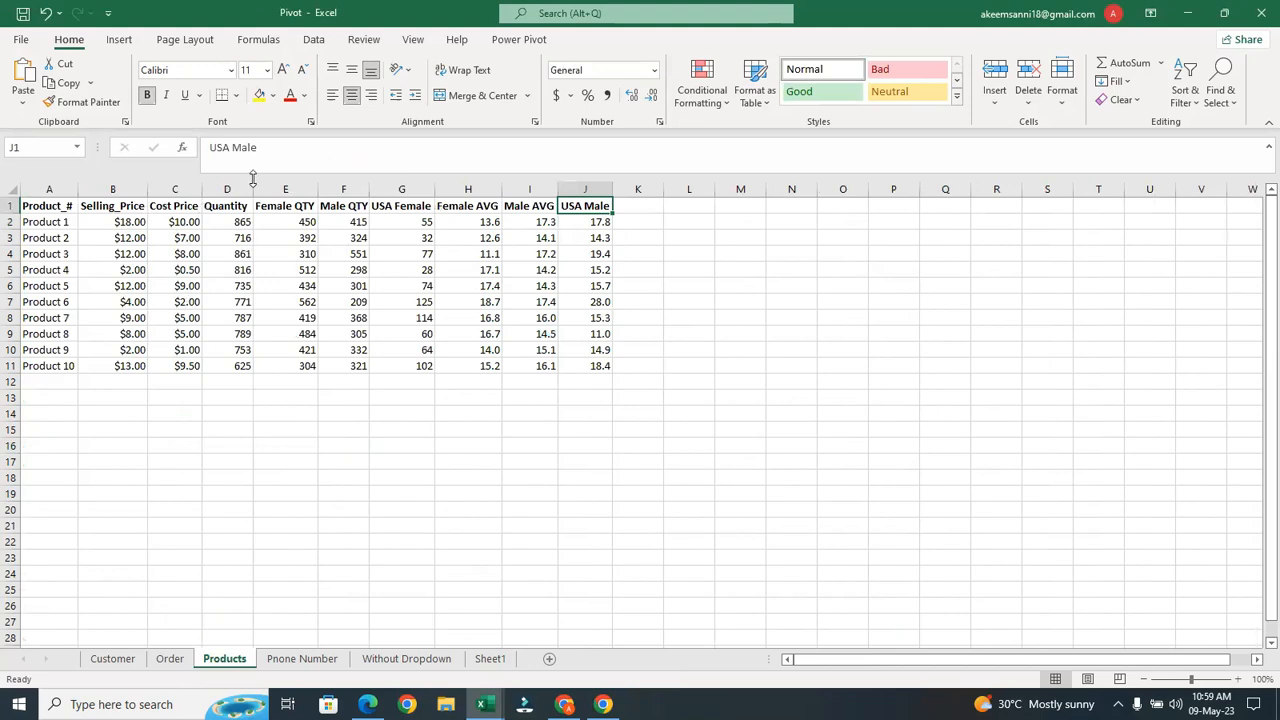
left_click_drag(229, 213, 607, 365)
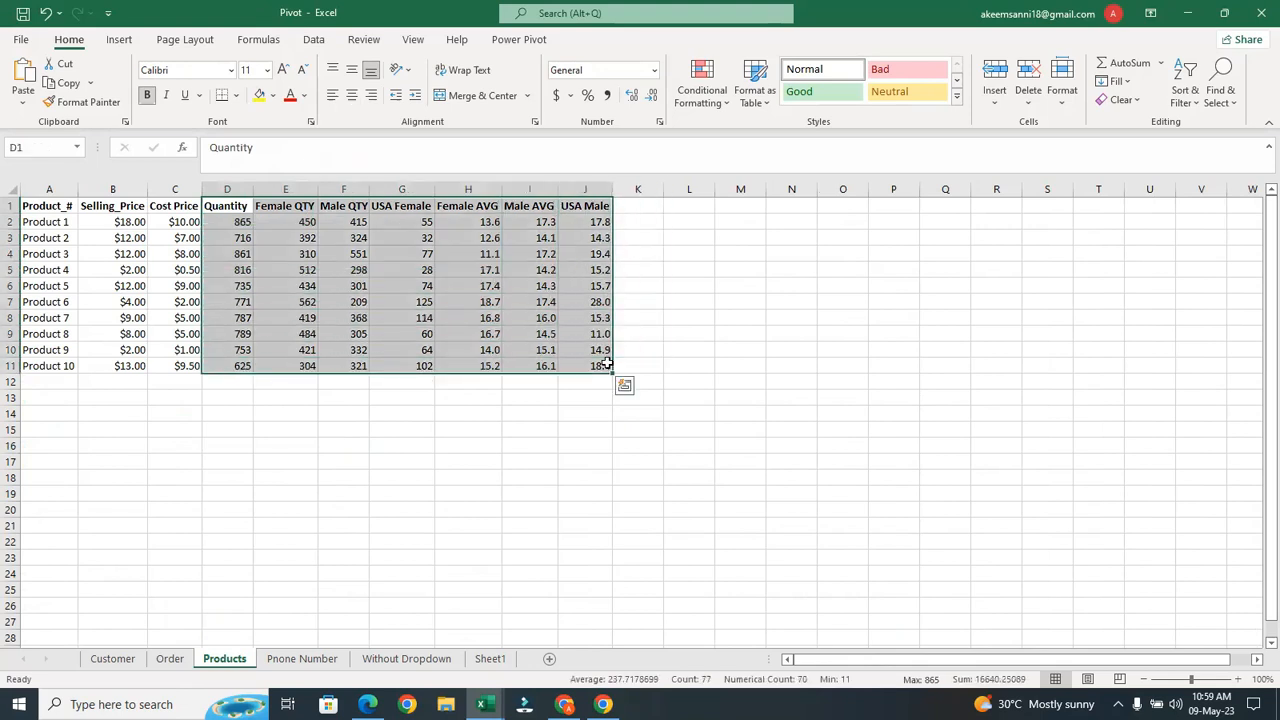
left_click(729, 351)
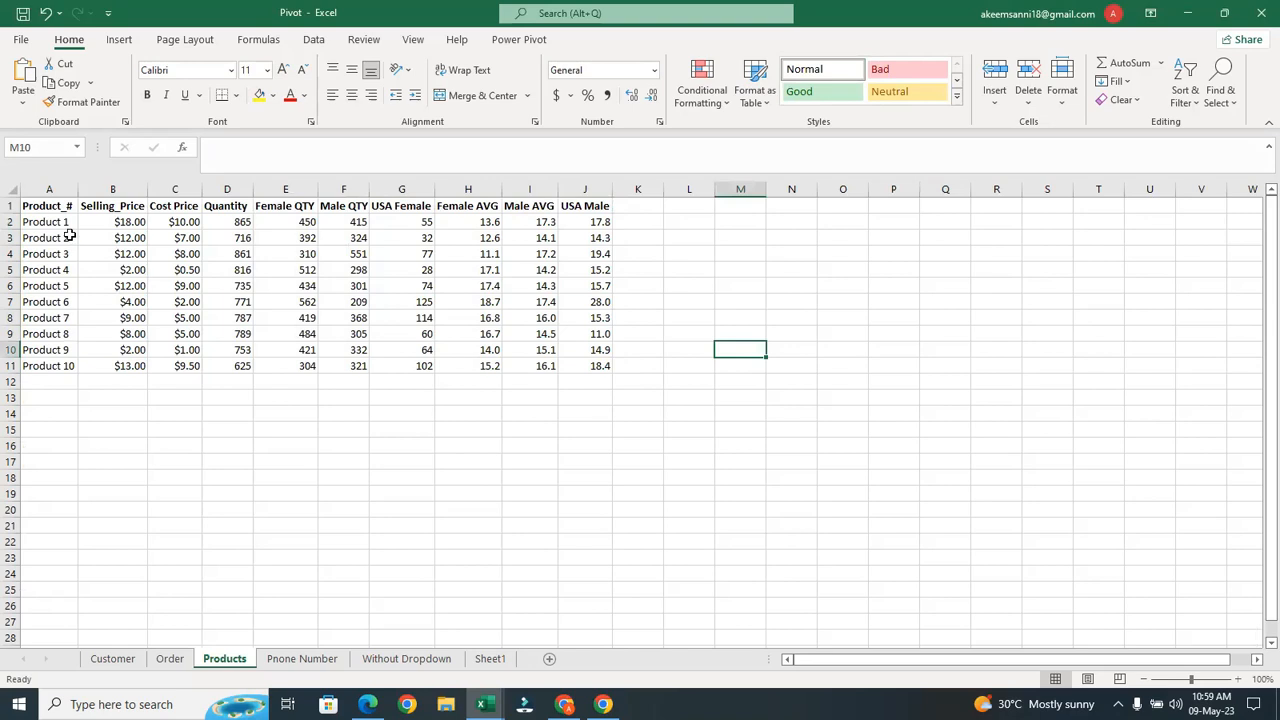
left_click(168, 660)
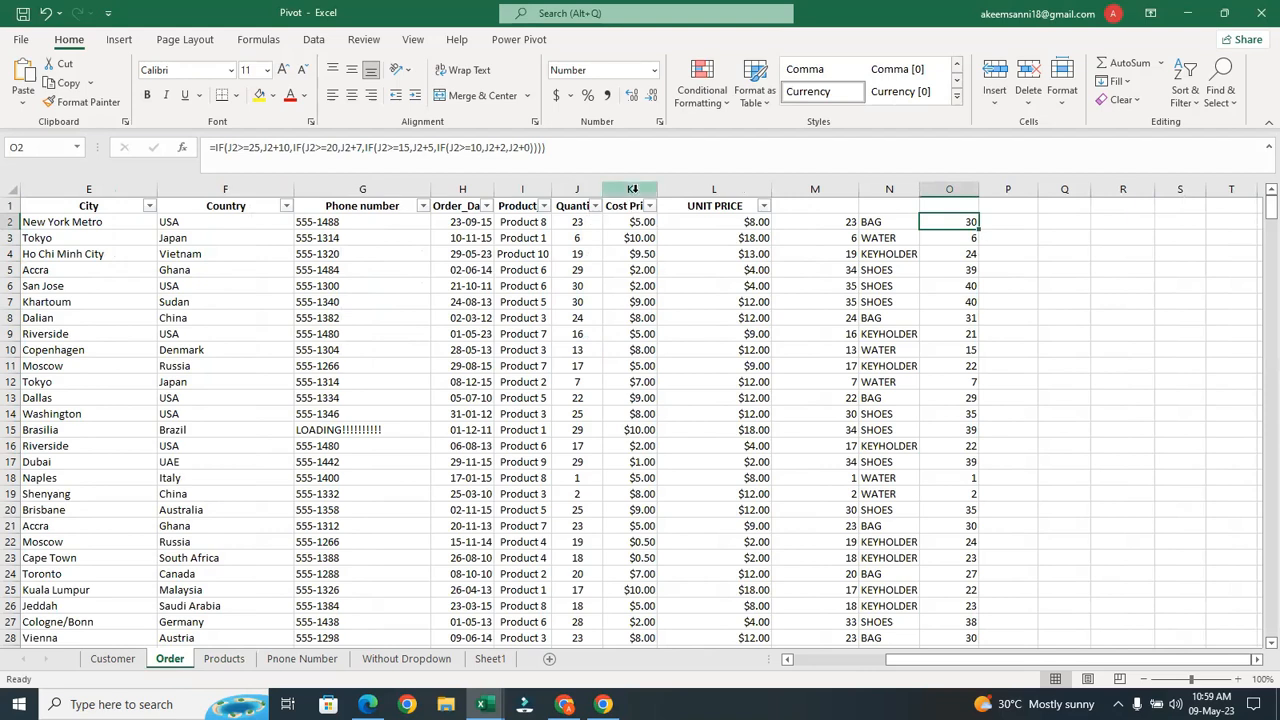
Clear the contents of columns K to O from row 2 down to the last order
left_click(631, 224)
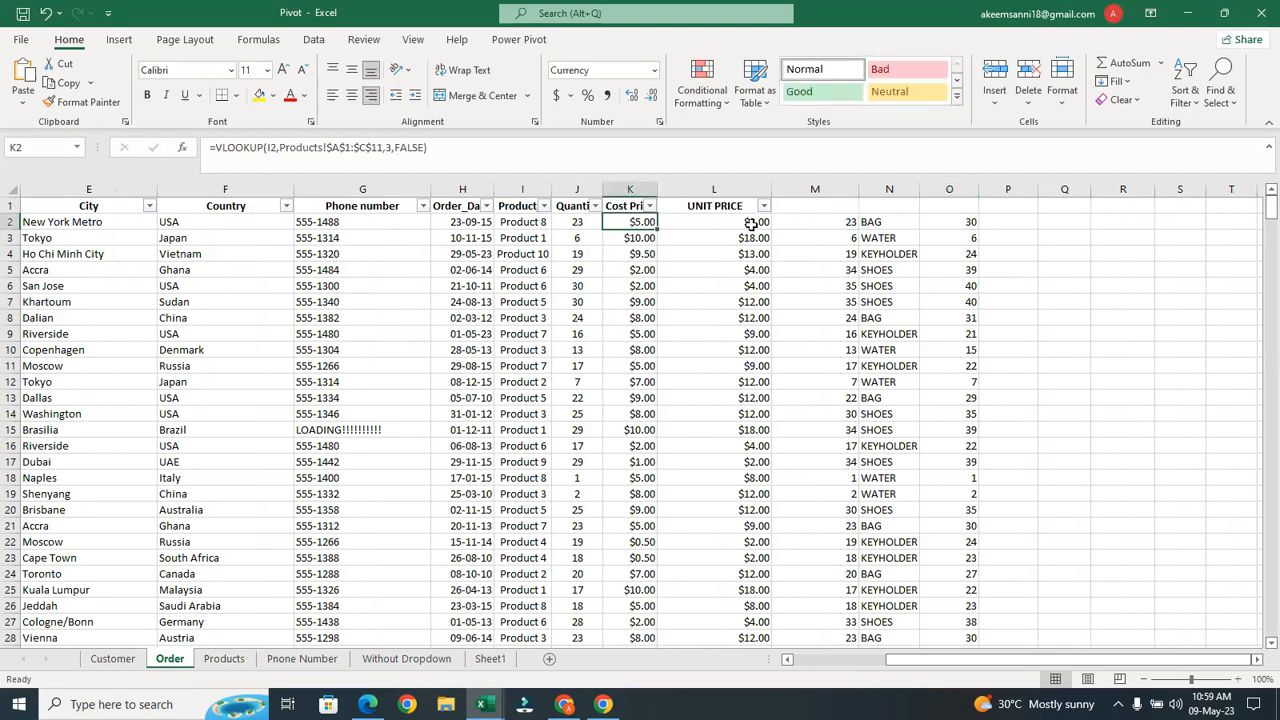
left_click(955, 219, "shift")
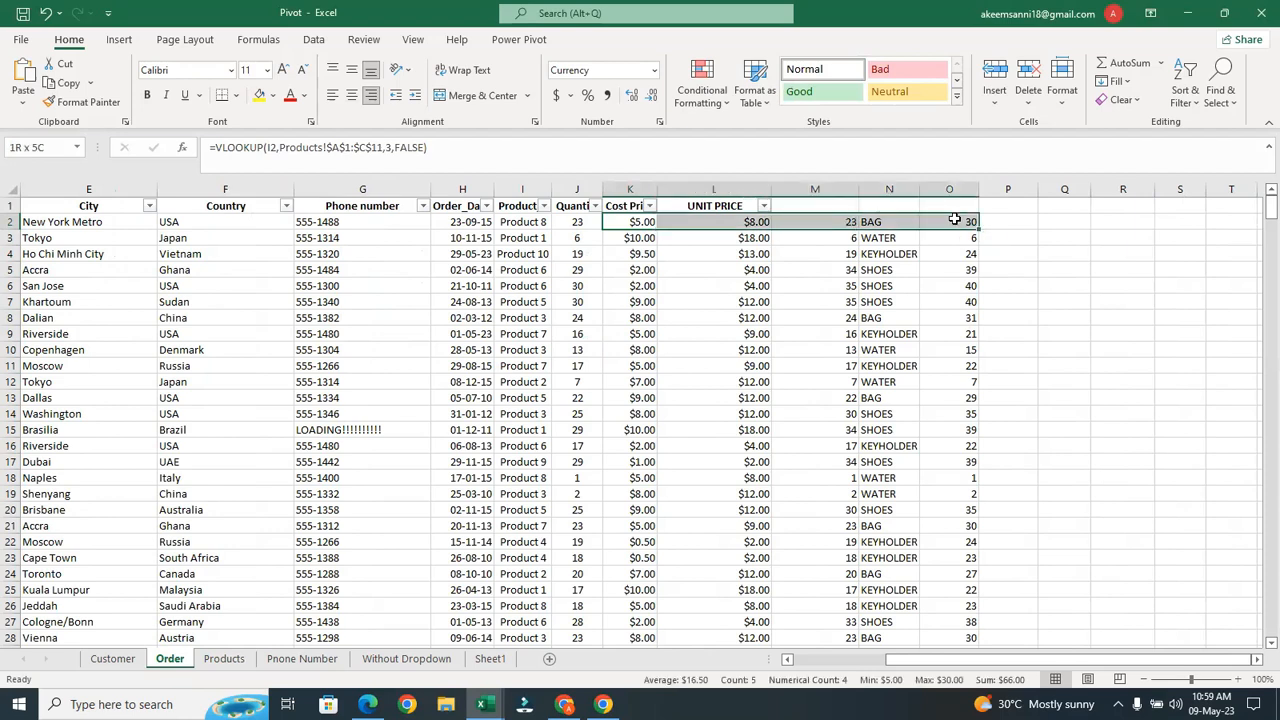
key("ctrl+shift+Down")
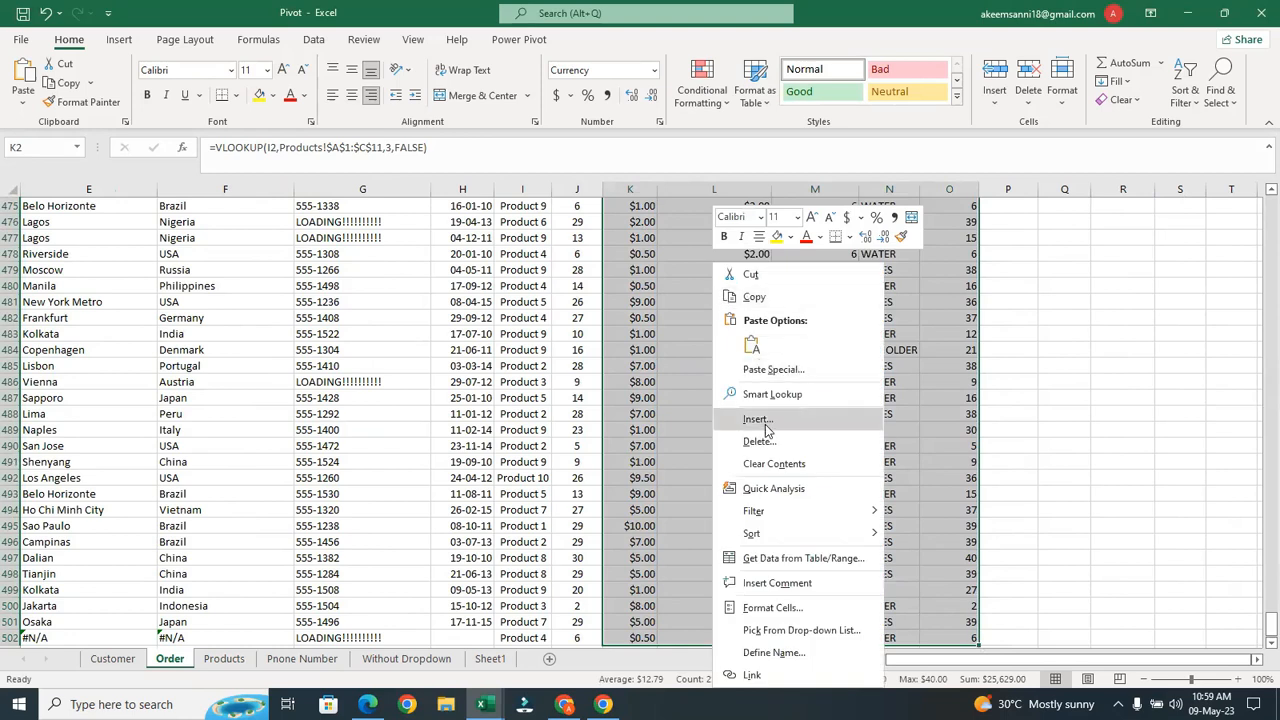
left_click(769, 458)
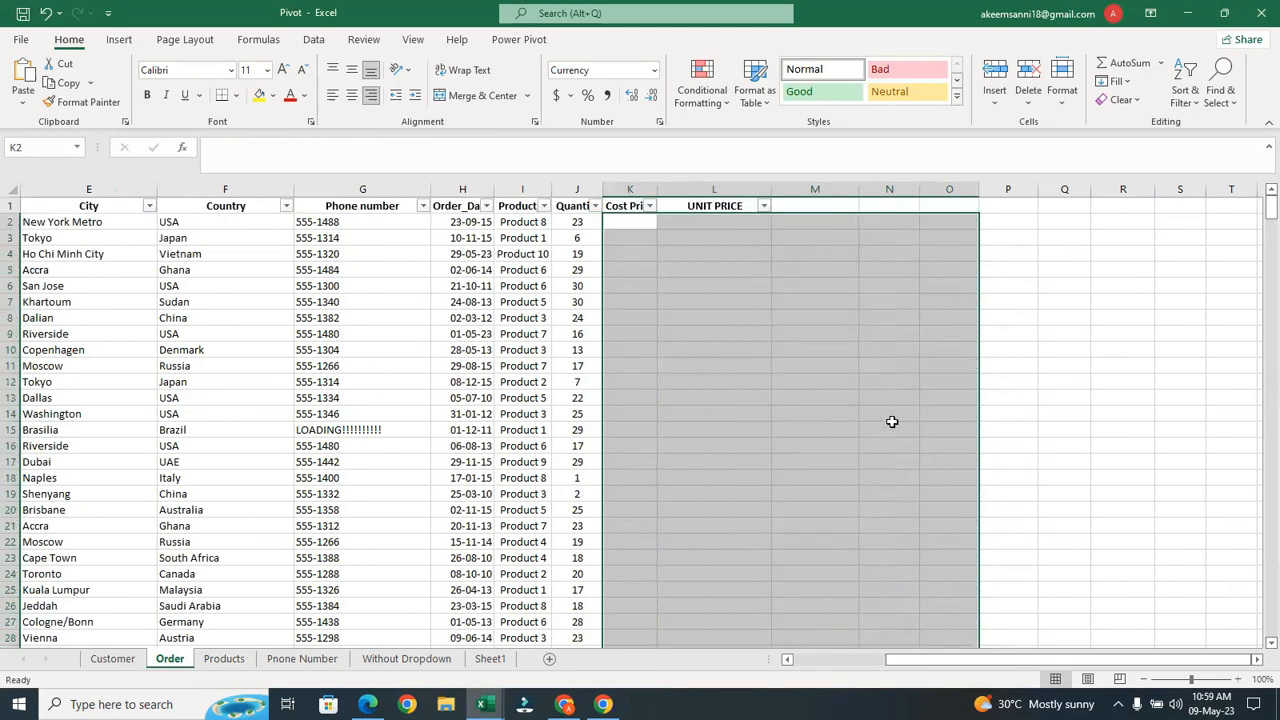
left_click(633, 220)
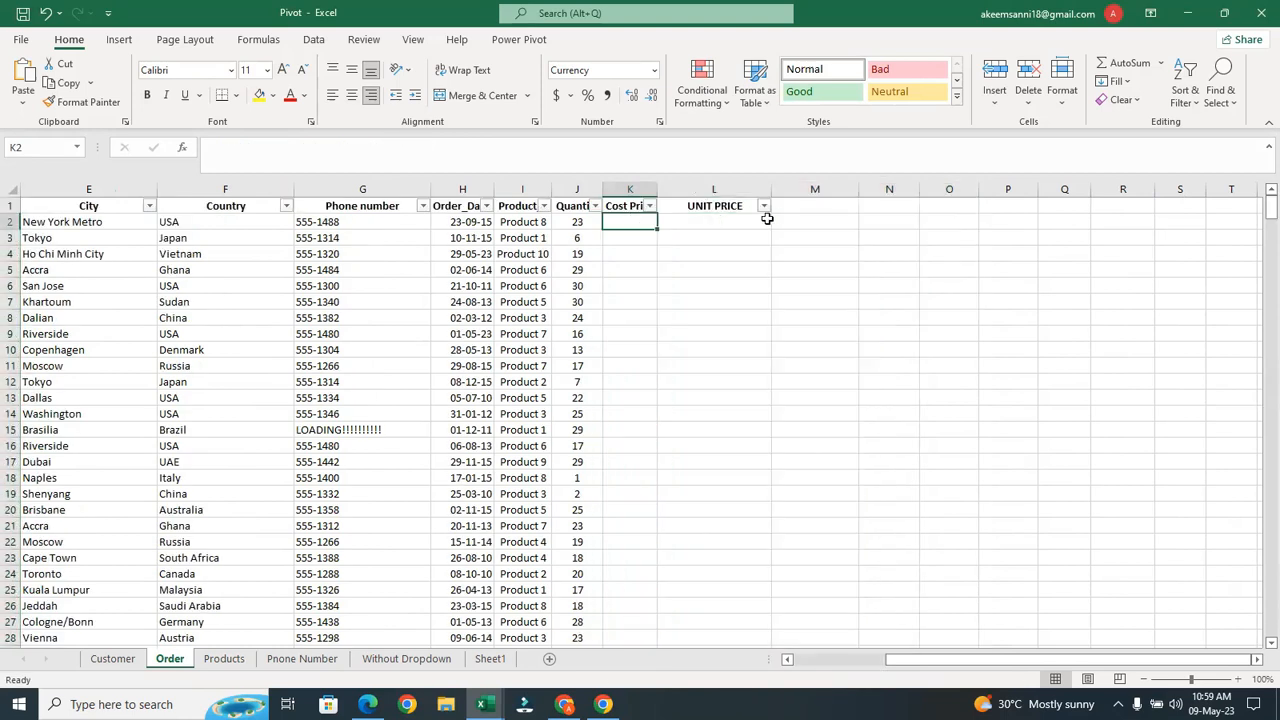
left_click(737, 220)
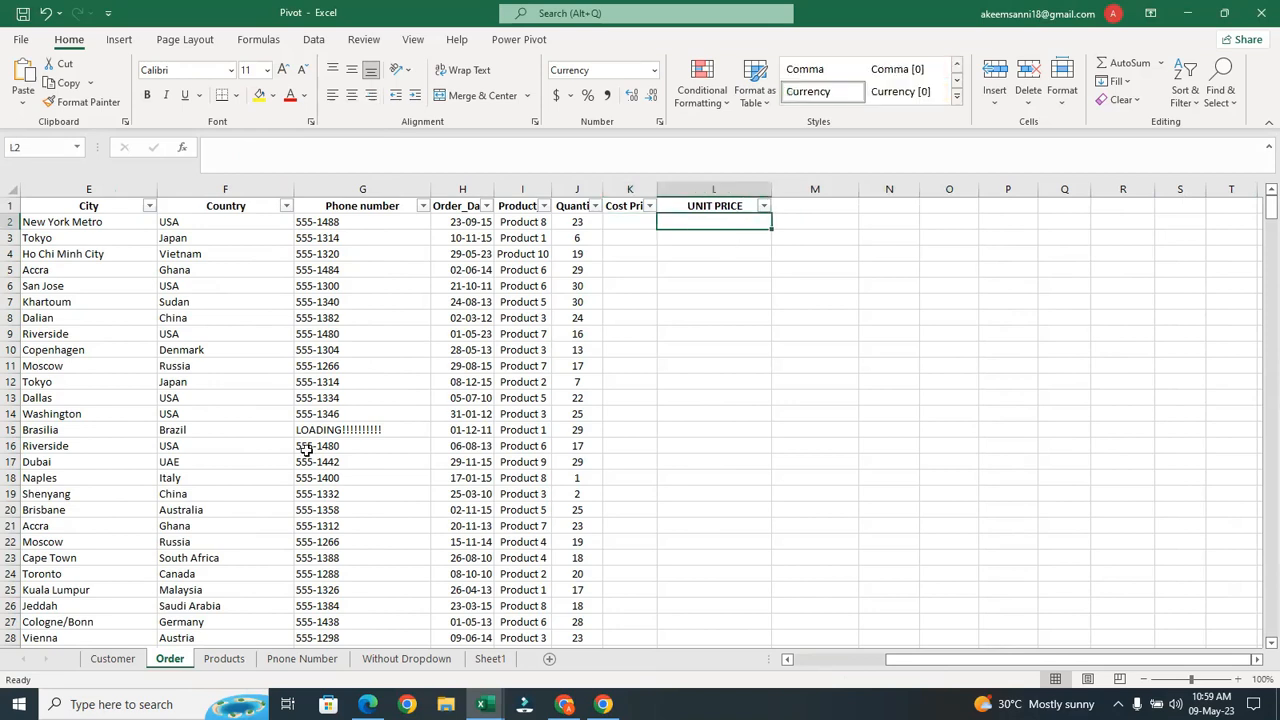
left_click(226, 659)
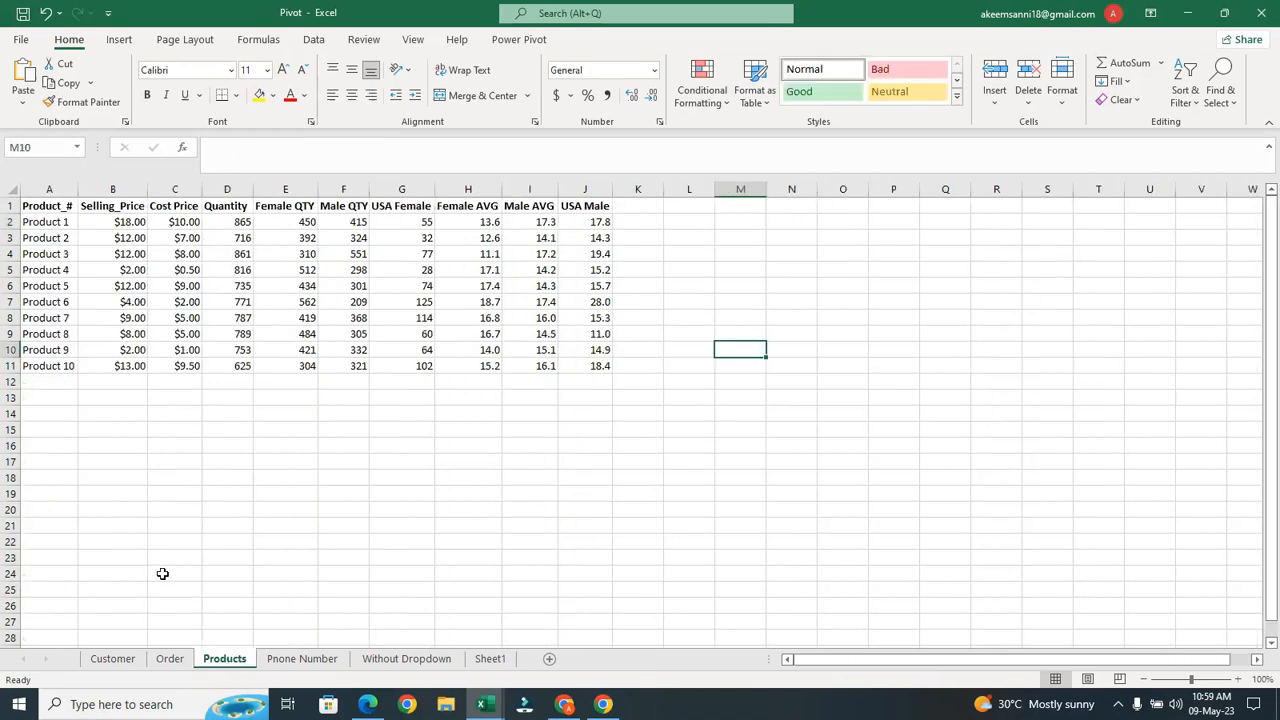
left_click(170, 658)
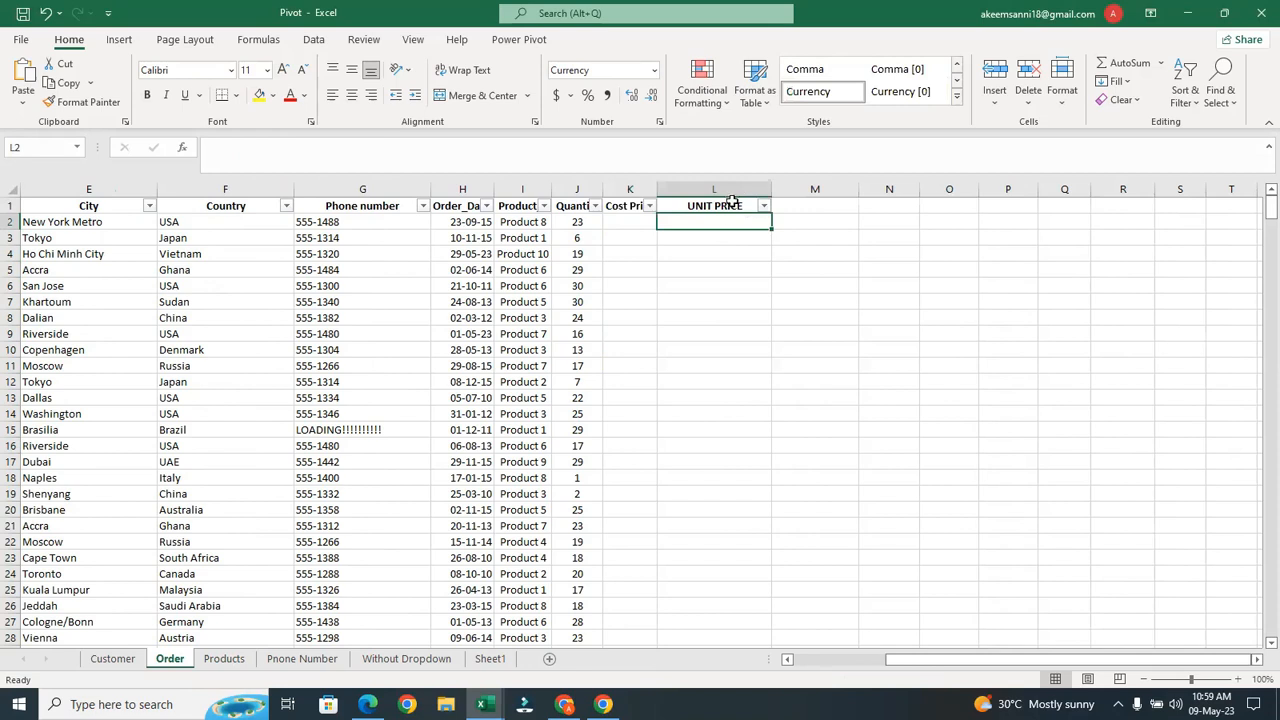
Rename the K1 header from 'Cost Price' to 'Selling Price'
double_click(631, 207)
double_click(630, 206)
left_click(630, 206)
double_click(628, 206)
key("BackSpace")
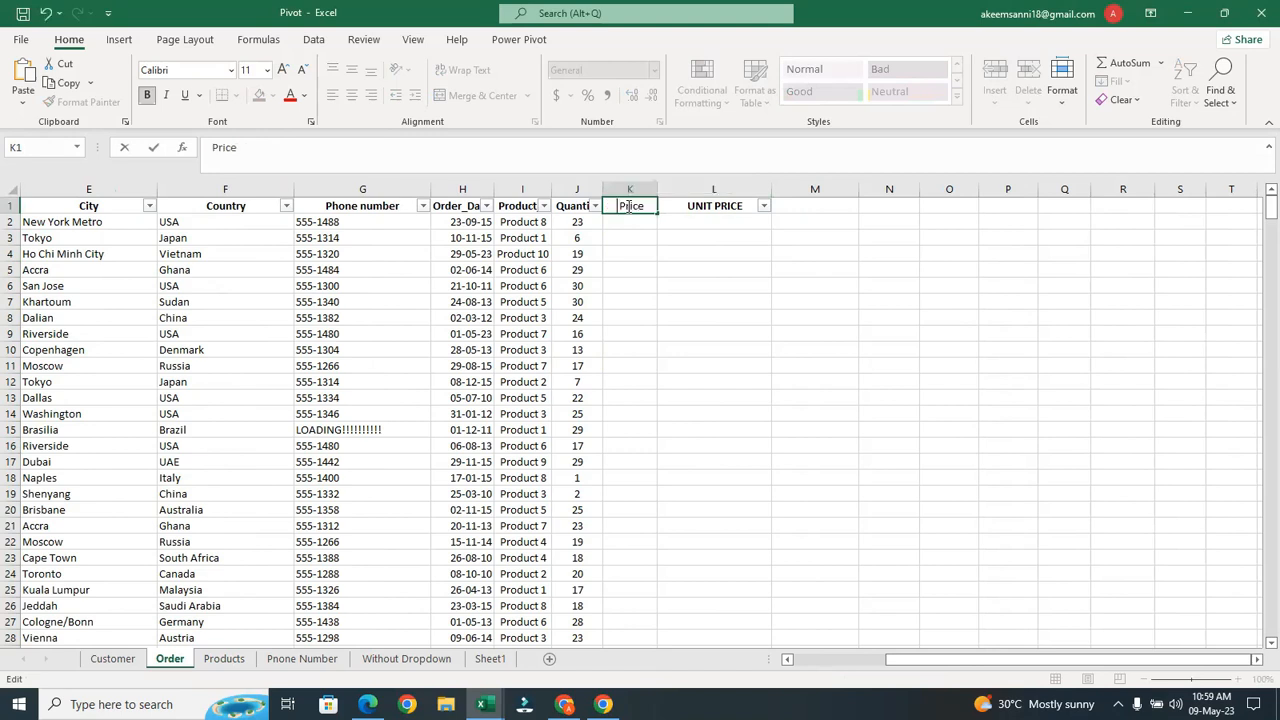
type("S elling")
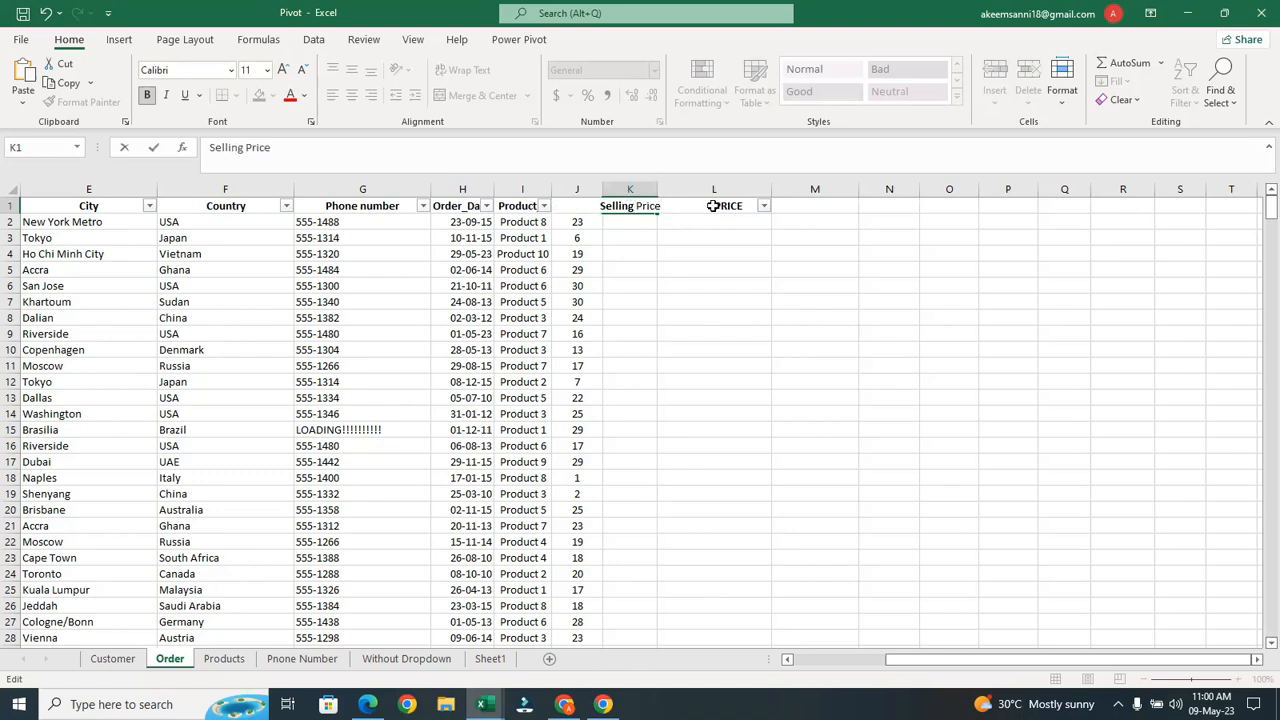
left_click(712, 206)
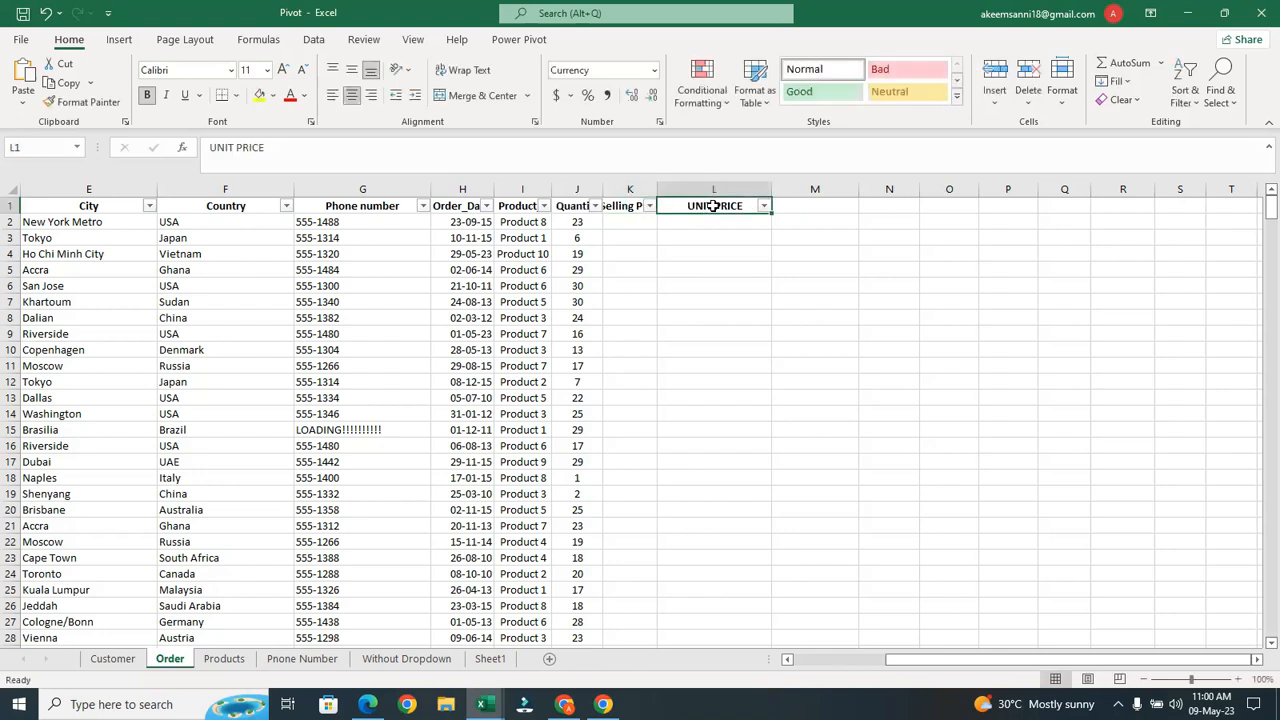
Change the L1 header from 'UNIT PRICE' to 'Cost PRICE'
double_click(712, 206)
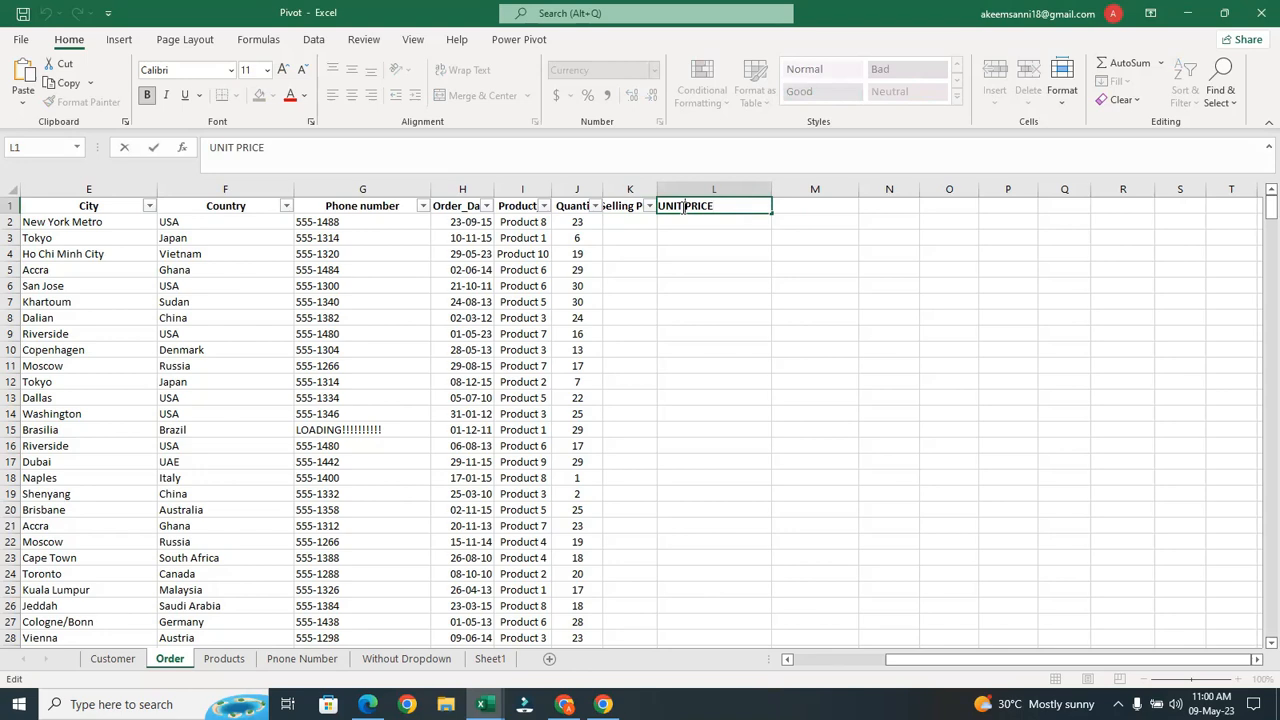
key("BackSpace")
key("BackSpace")
key("BackSpace")
key("BackSpace")
key("BackSpace")
type("Co st")
left_click(645, 220)
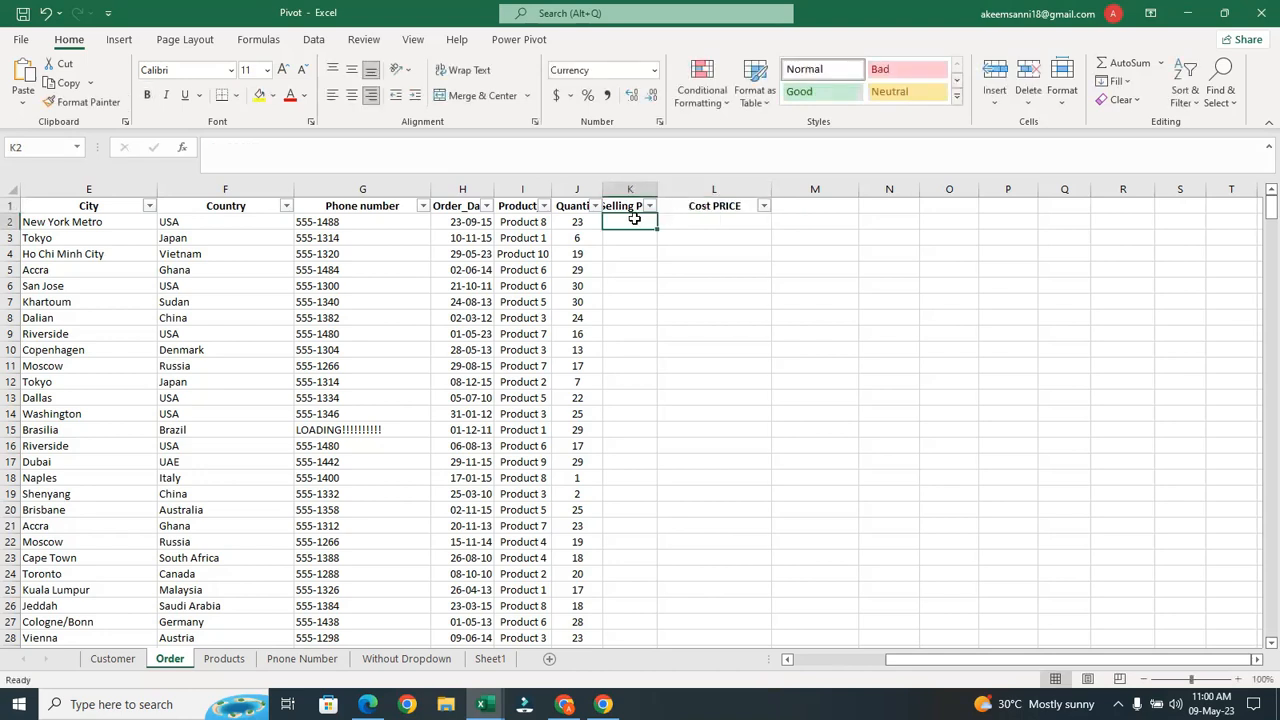
left_click(225, 659)
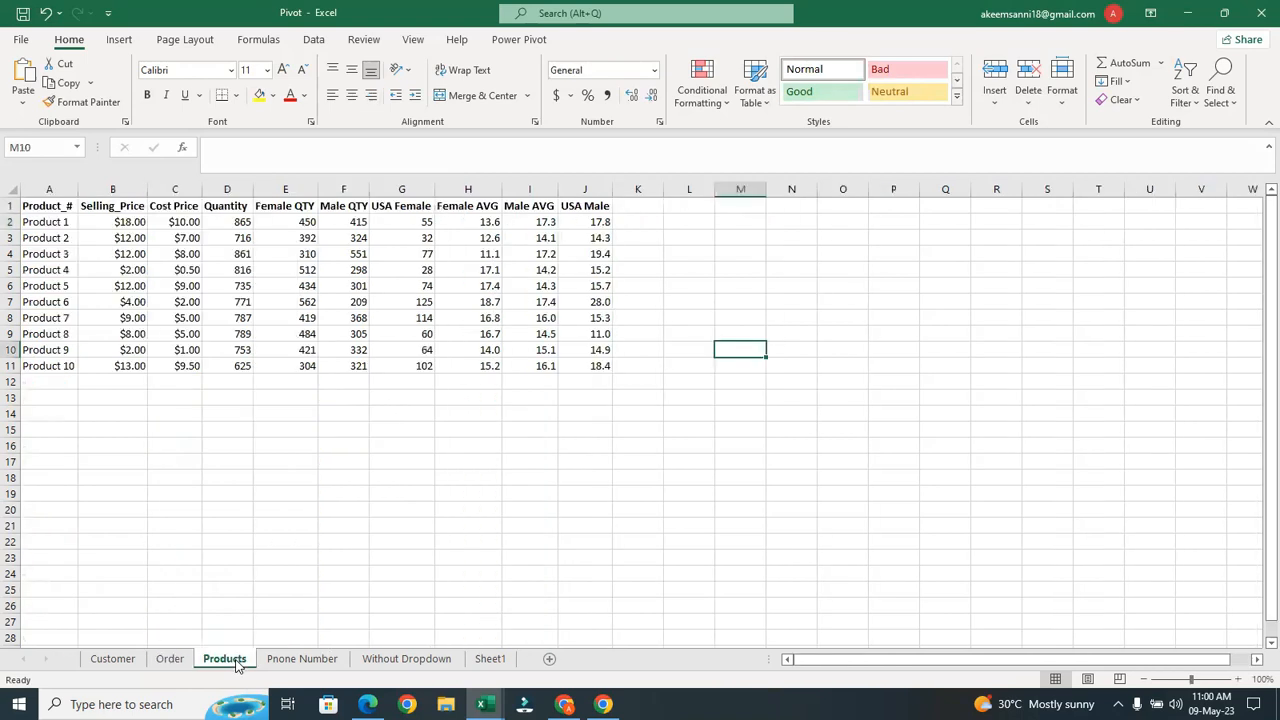
left_click(169, 659)
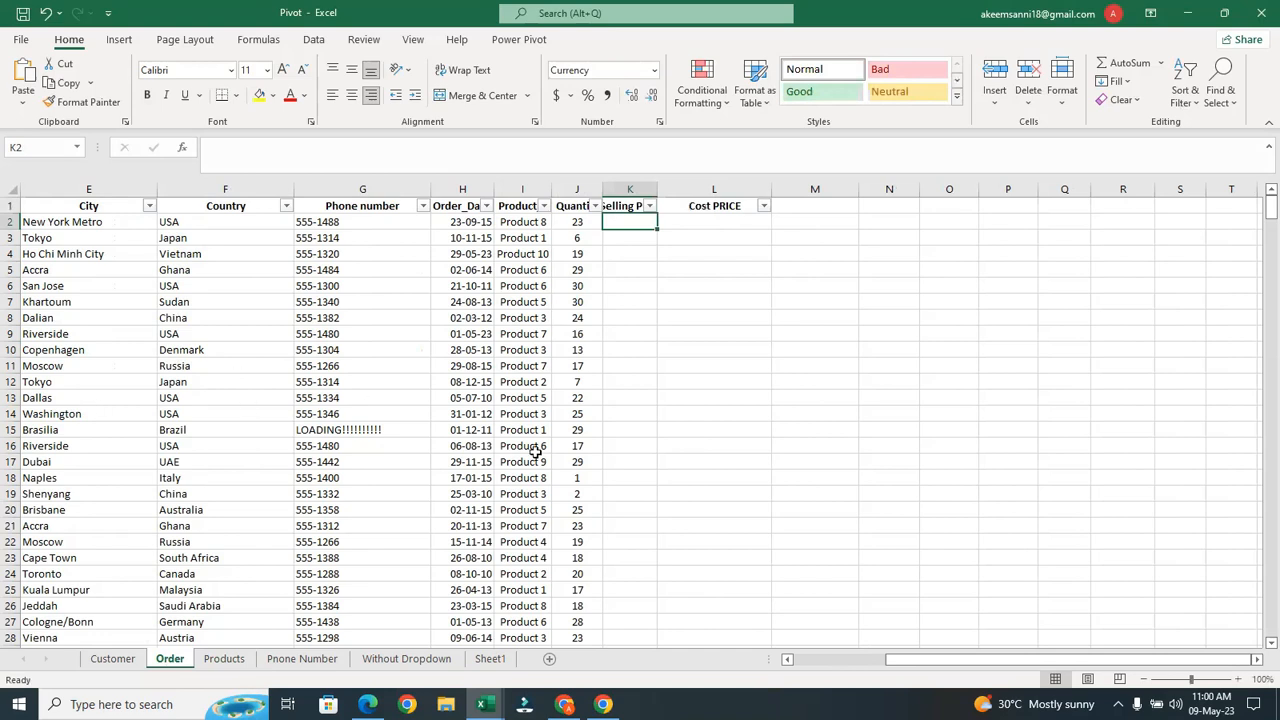
left_click_drag(912, 659, 824, 659)
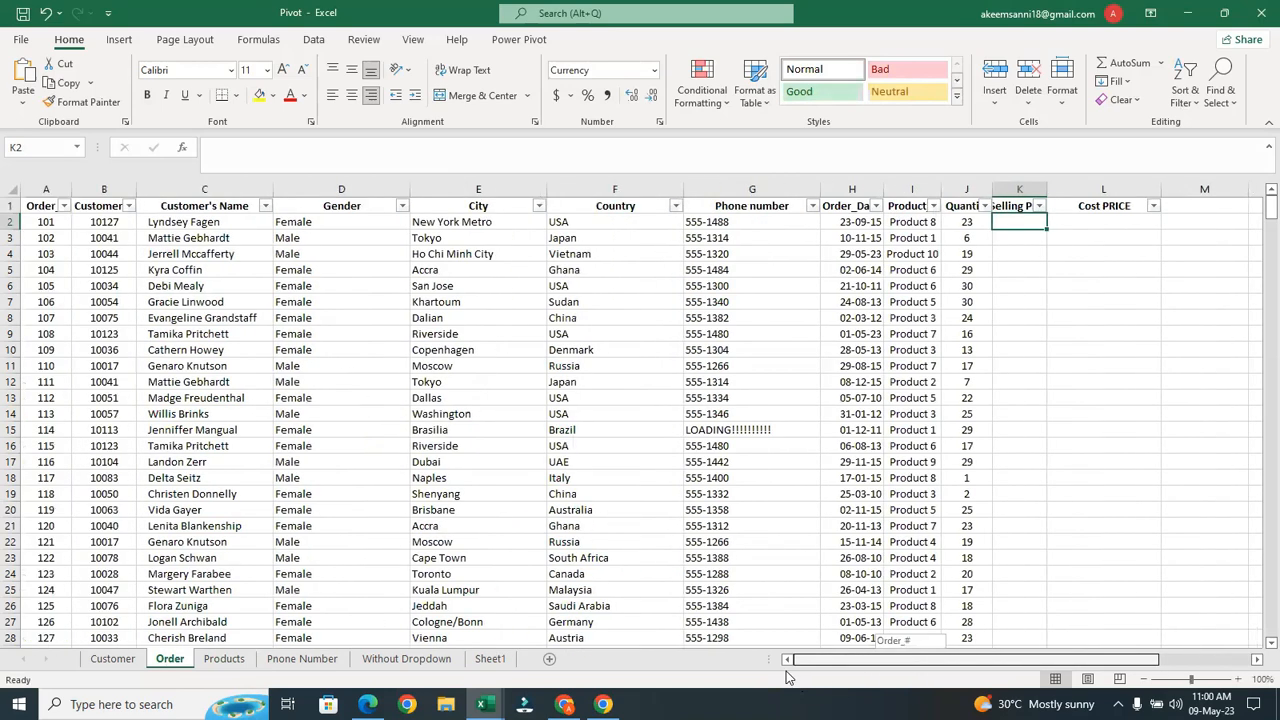
left_click(224, 224)
left_click(312, 220)
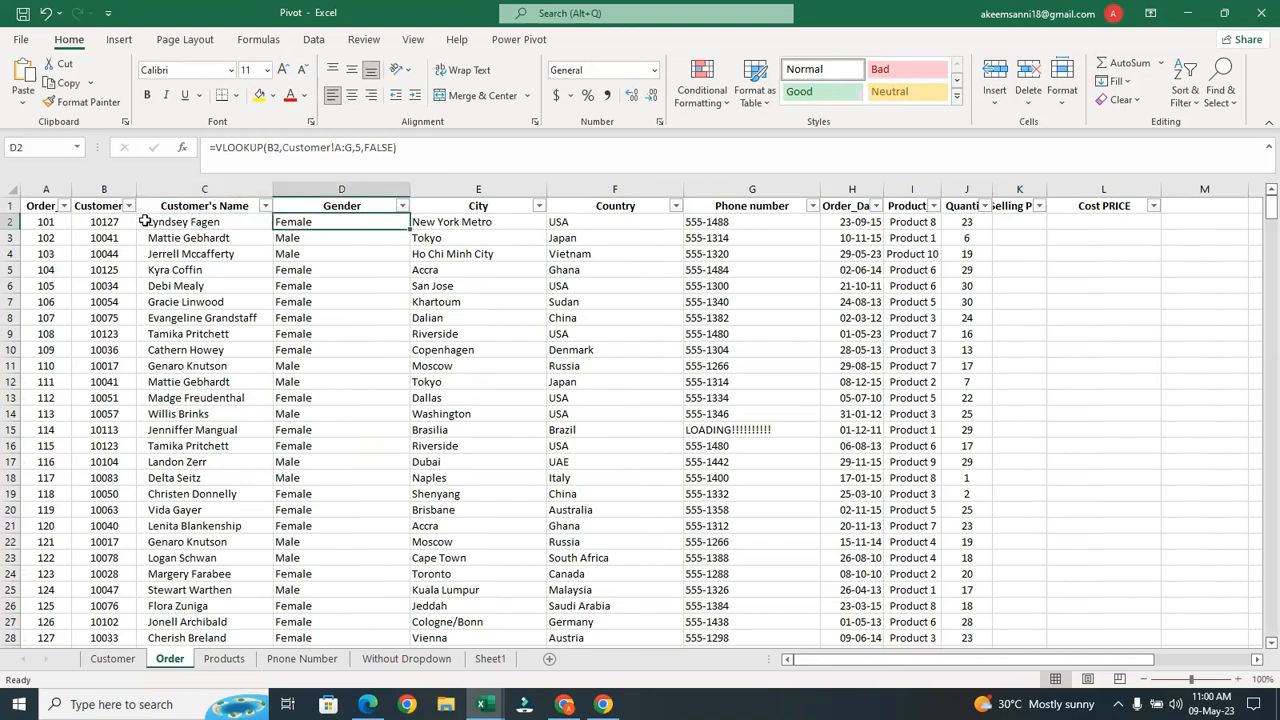
left_click(152, 221)
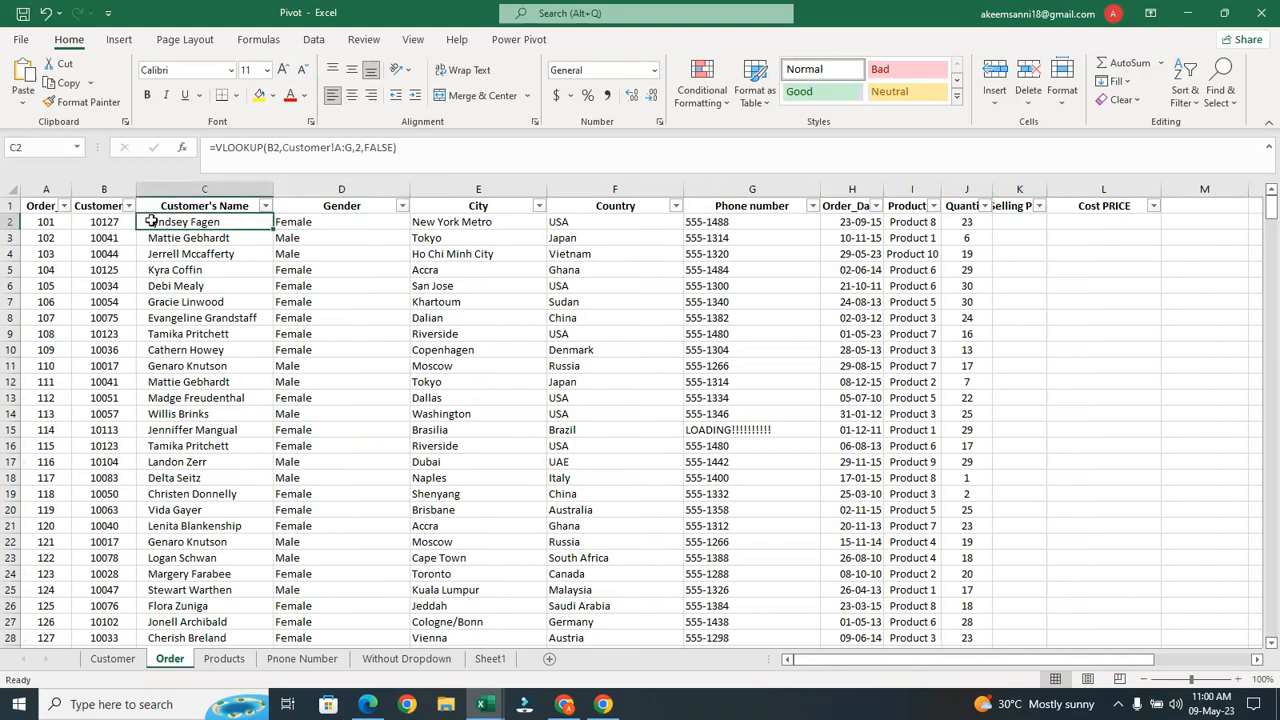
left_click(716, 224, "shift")
Clear the customer detail cells in C2:G502 with Clear Contents
key("ctrl+shift+Down")
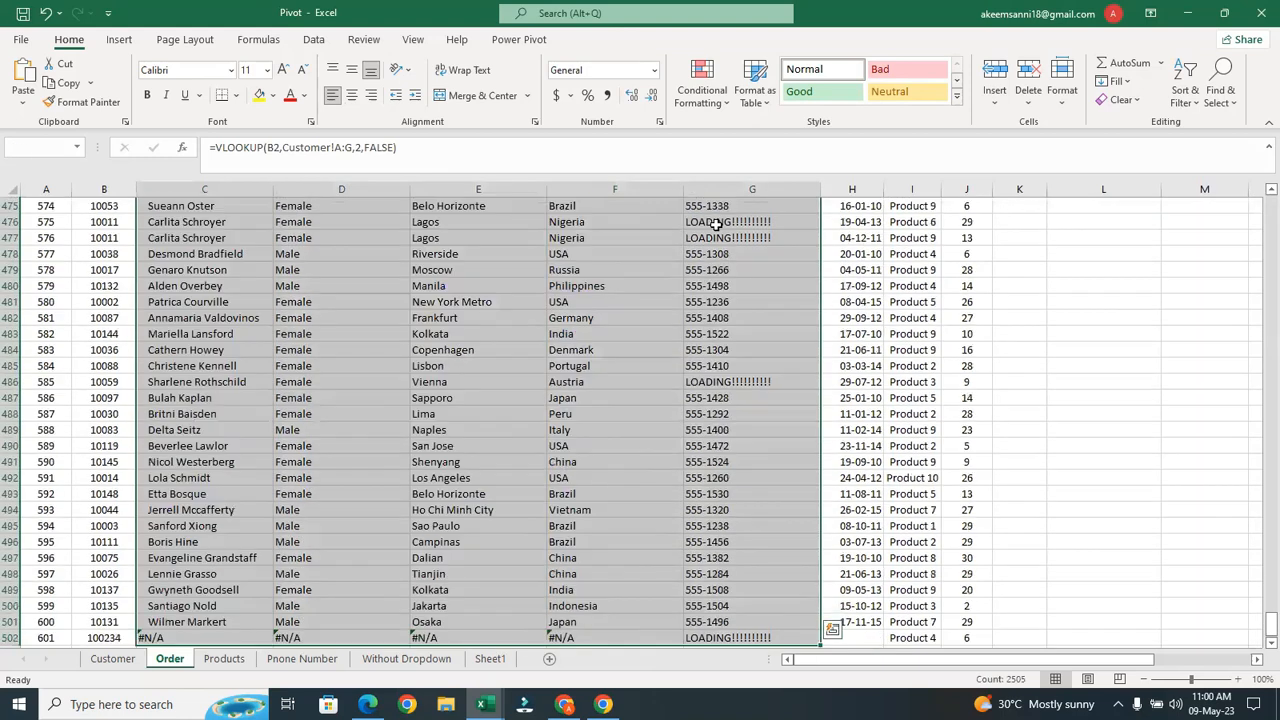
right_click(716, 224)
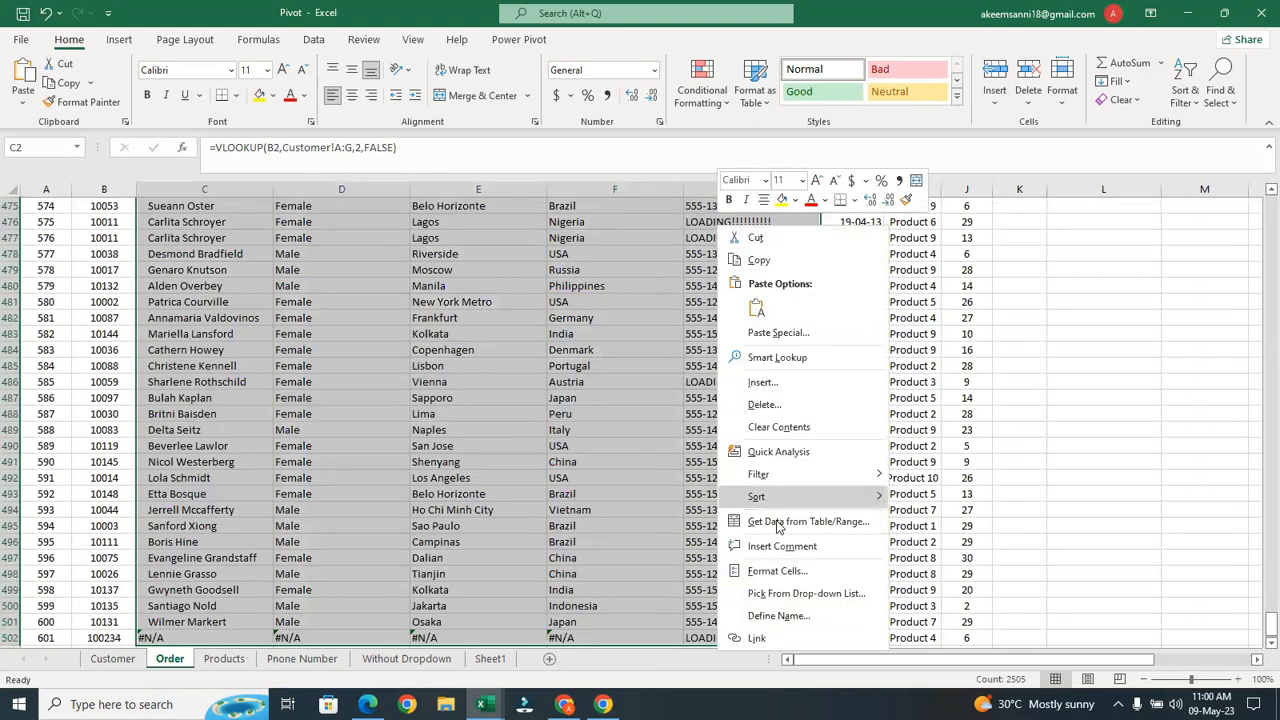
left_click(806, 427)
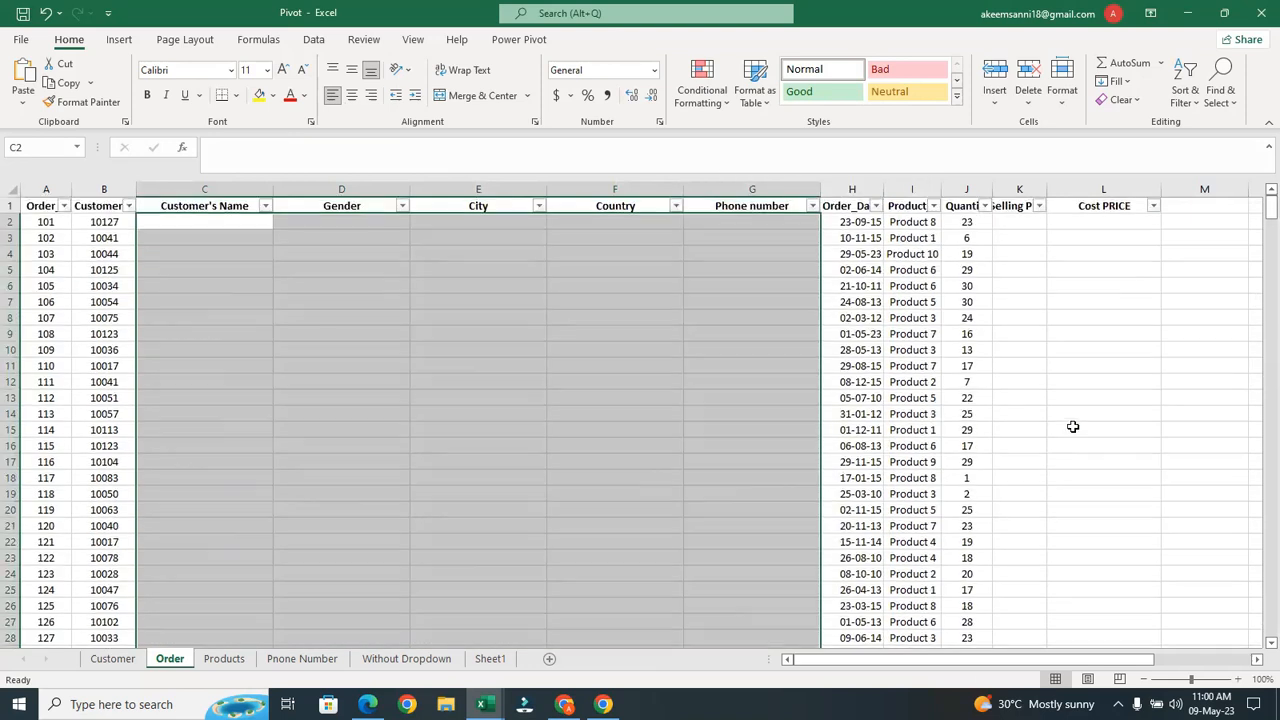
Delete columns C to G from the Order sheet
left_click(240, 182)
key("Caps_Lock")
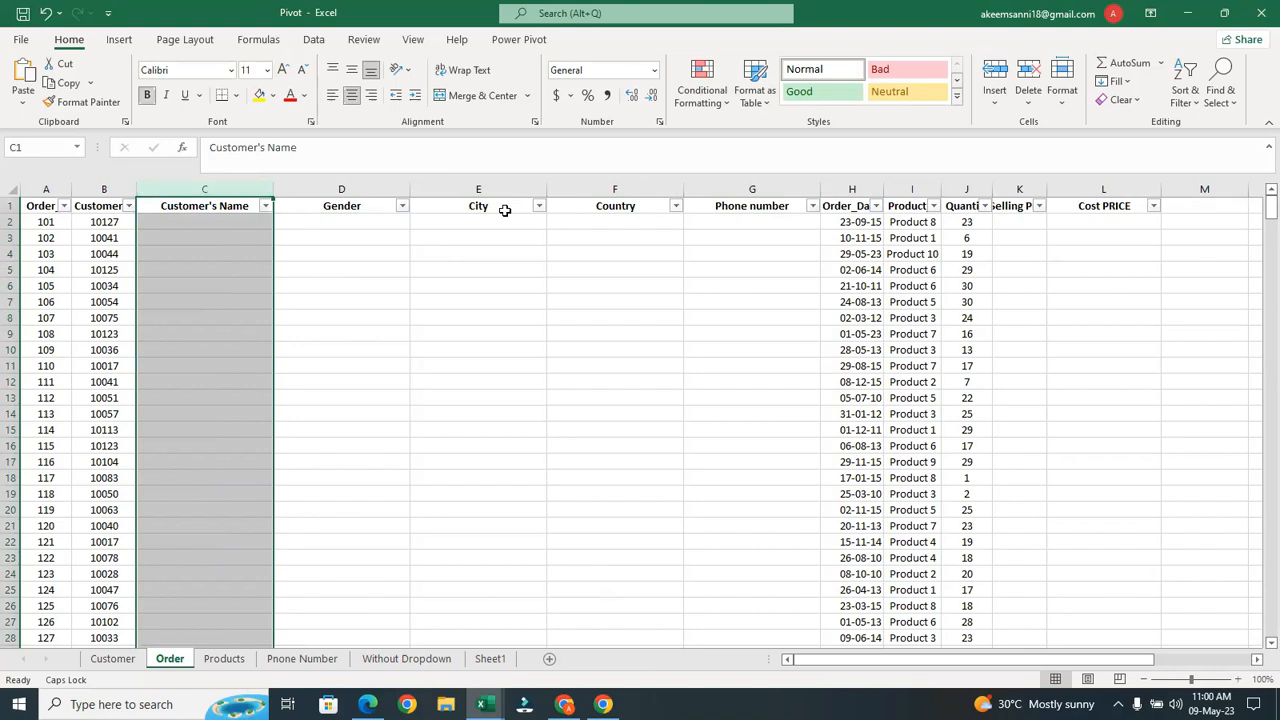
key("Caps_Lock")
key("Caps_Lock")
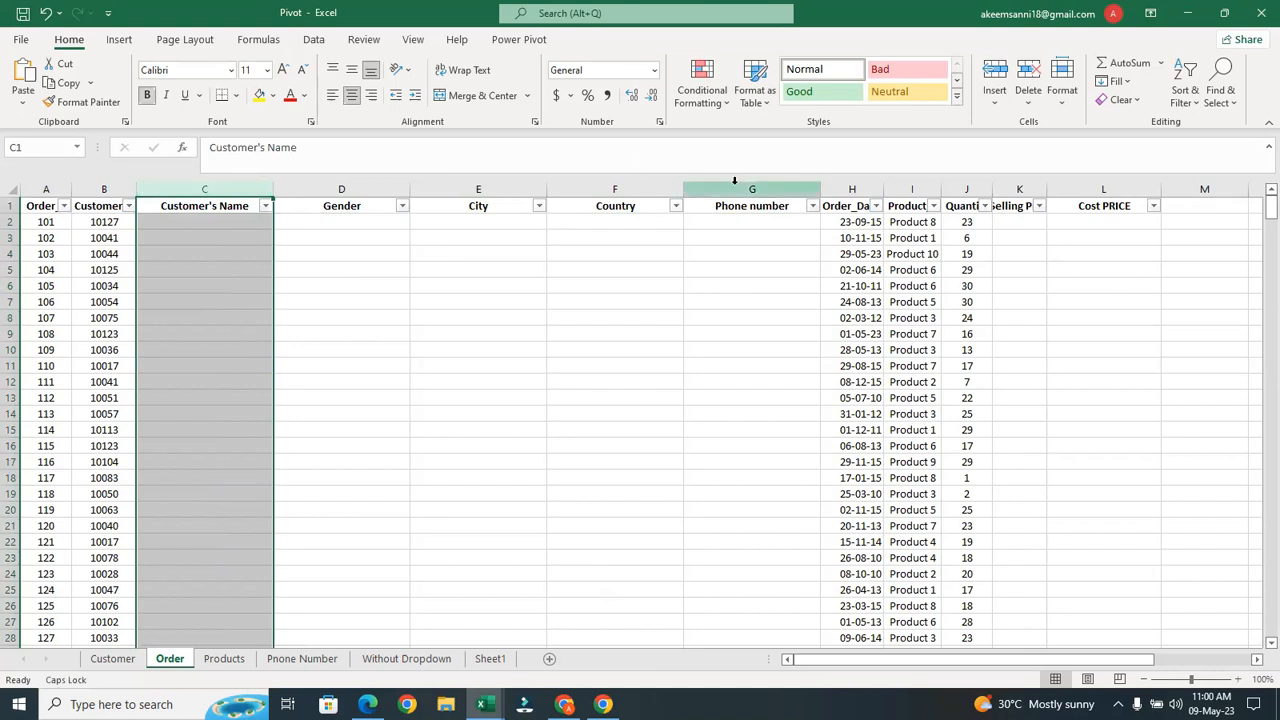
left_click(735, 184, "shift")
right_click(736, 185)
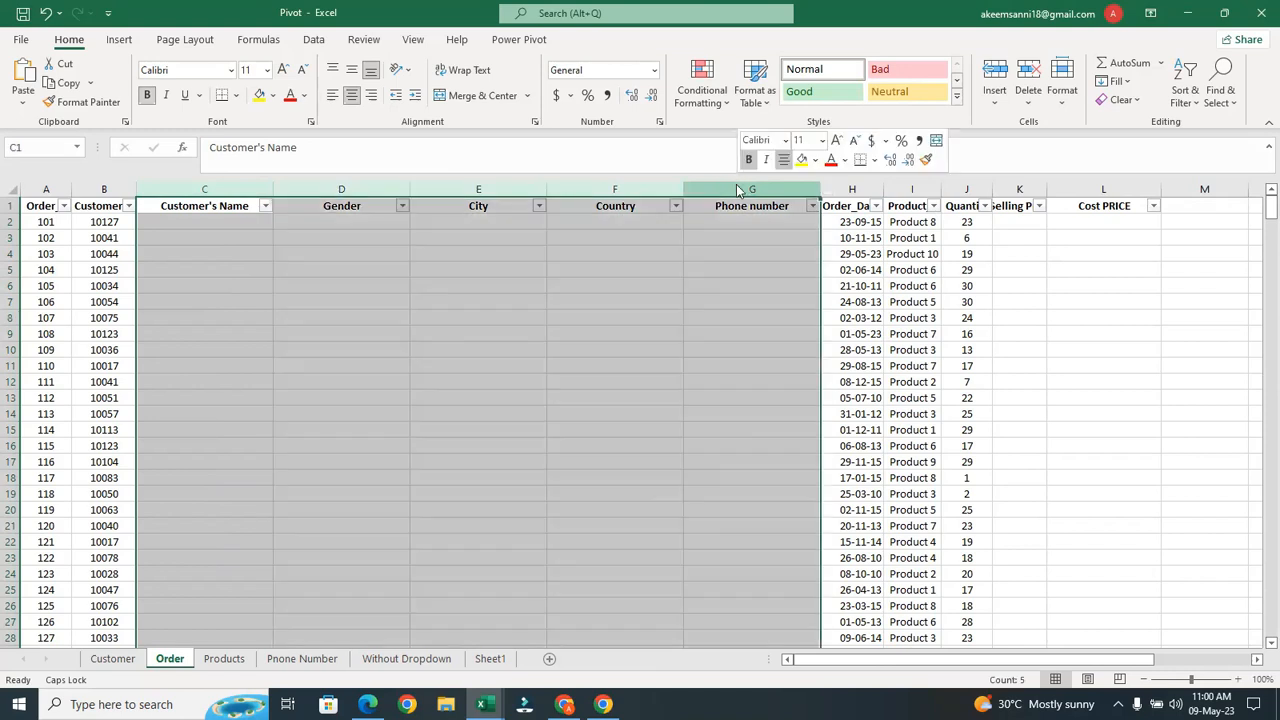
left_click(779, 339)
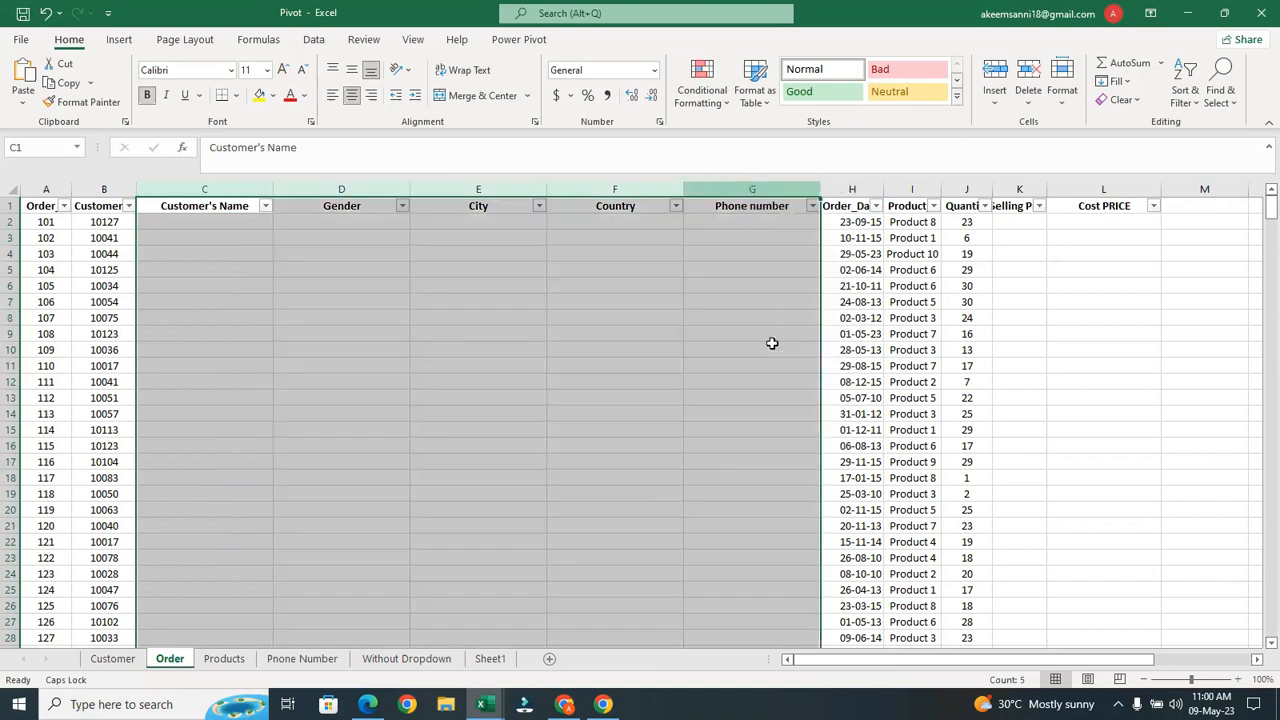
left_click(655, 286)
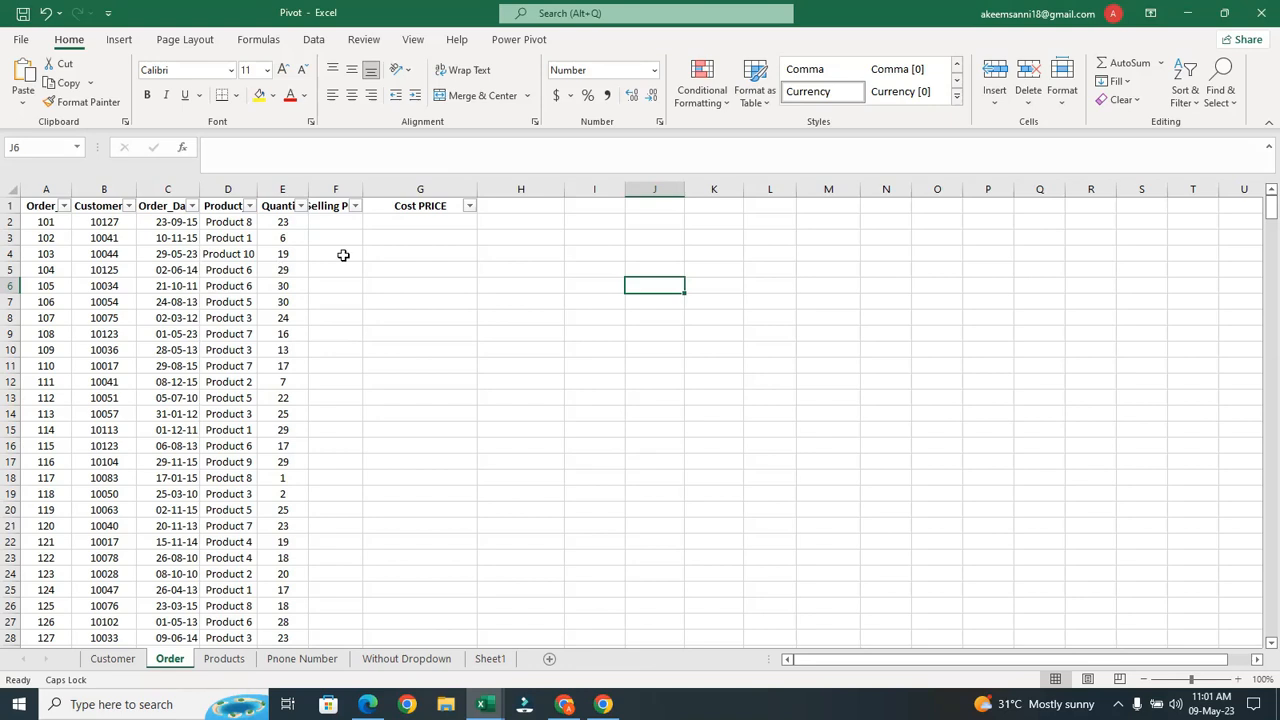
Retype the G1 header as 'Cost Price'
left_click(333, 226)
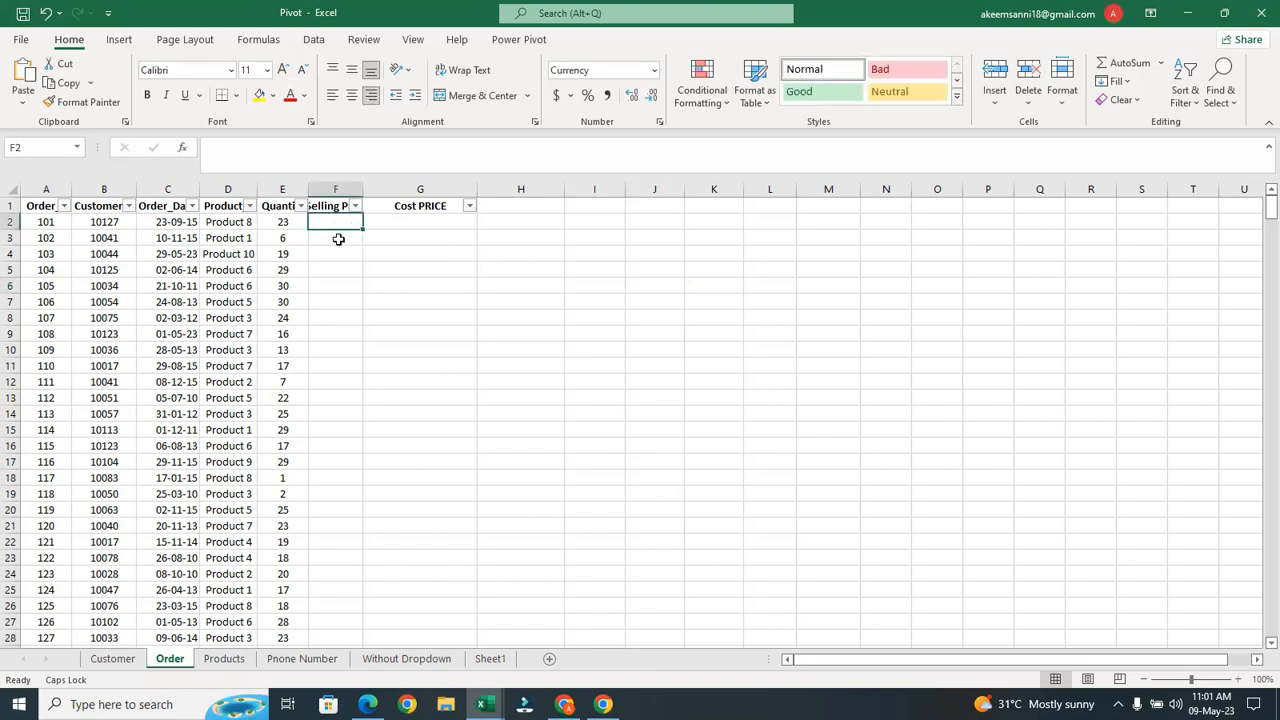
left_click(413, 223)
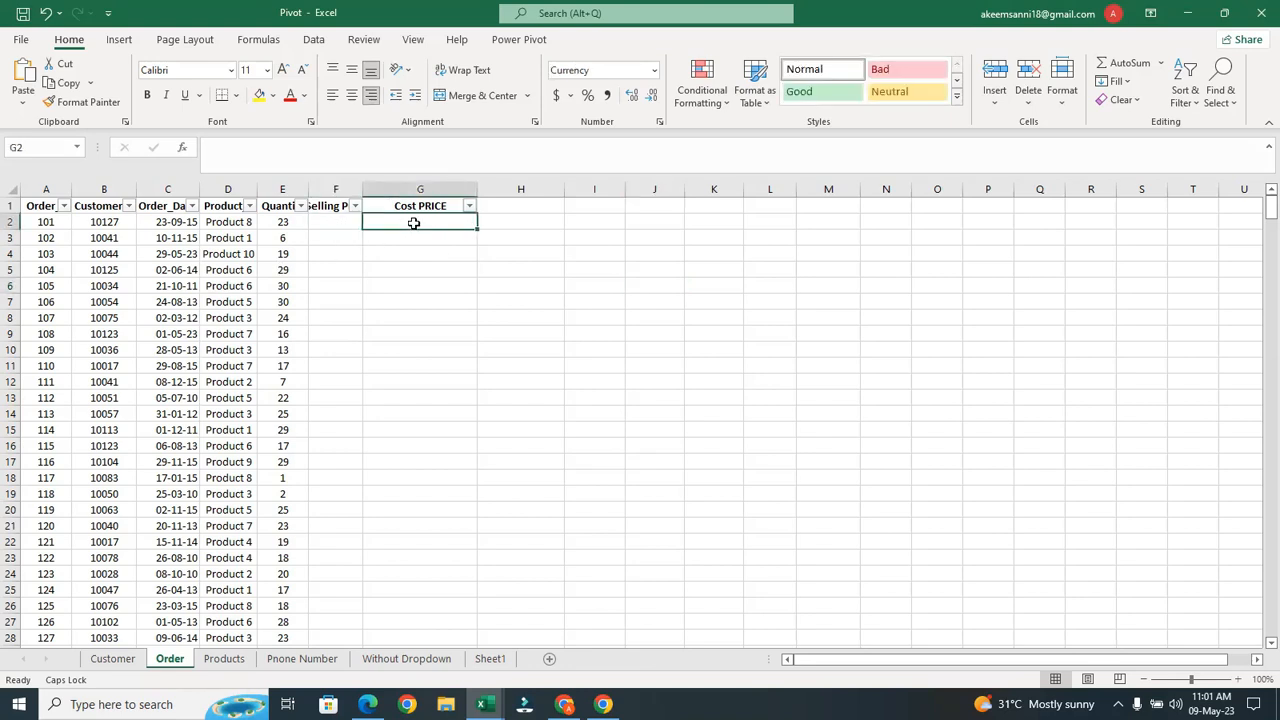
double_click(426, 205)
key("BackSpace")
key("BackSpace")
type("p")
key("BackSpace")
key("Caps_Lock")
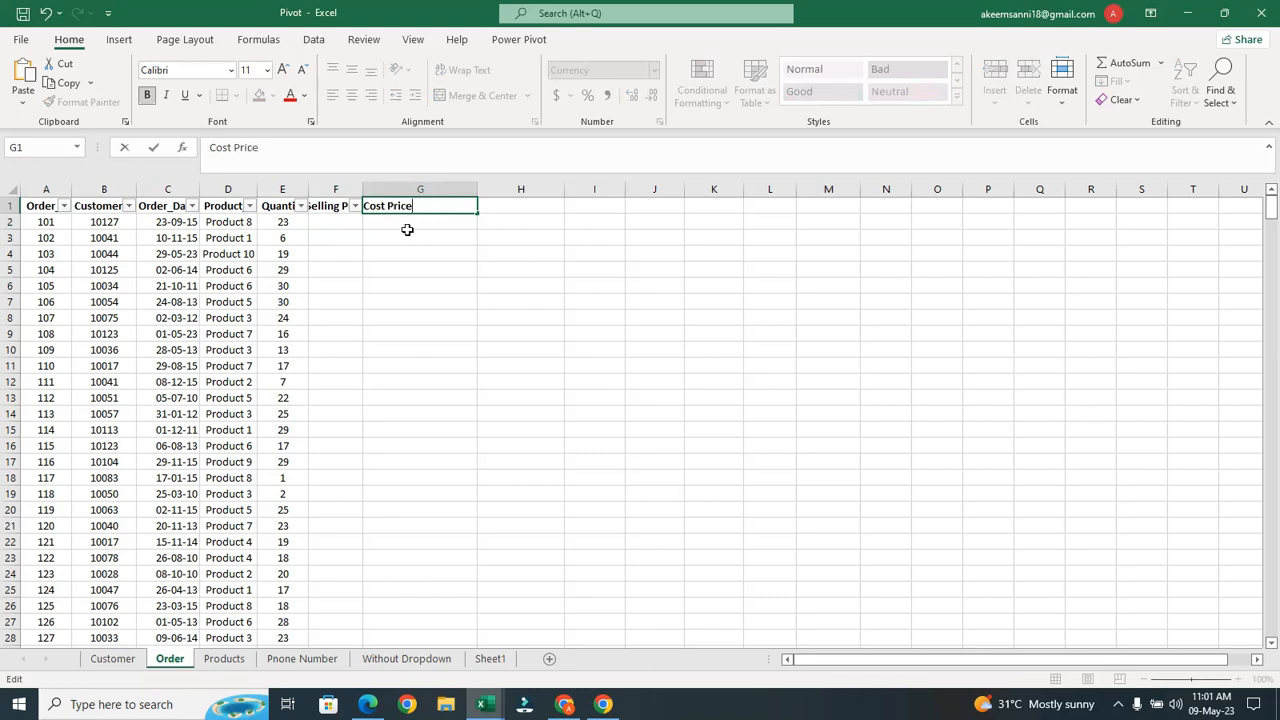
left_click(392, 236)
Widen column F so the Selling Price header shows in full
left_click(323, 220)
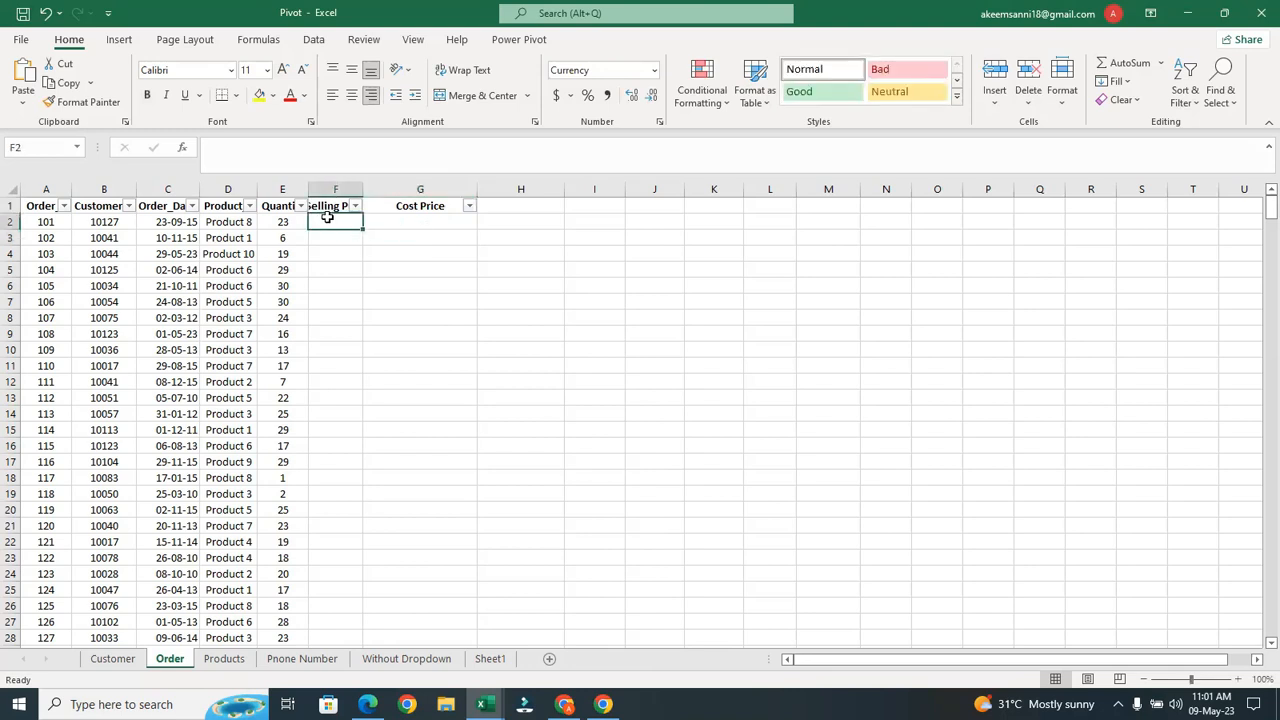
left_click_drag(357, 189, 392, 189)
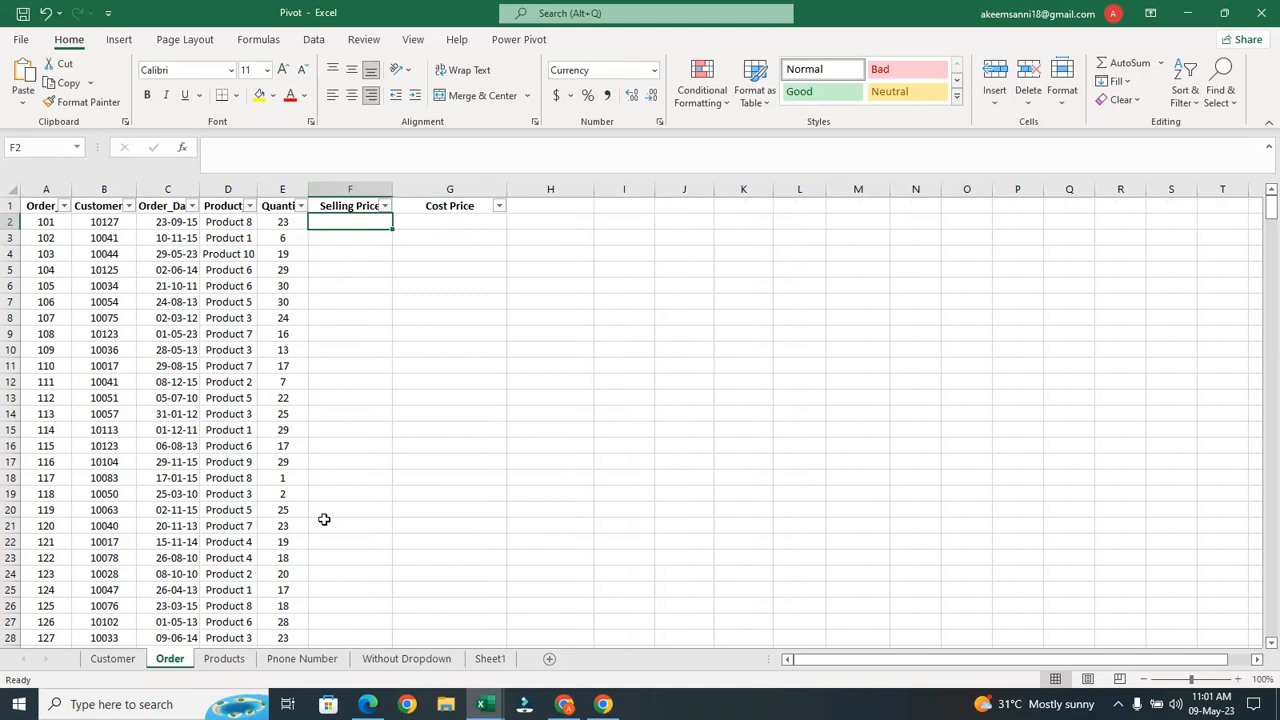
left_click(456, 221)
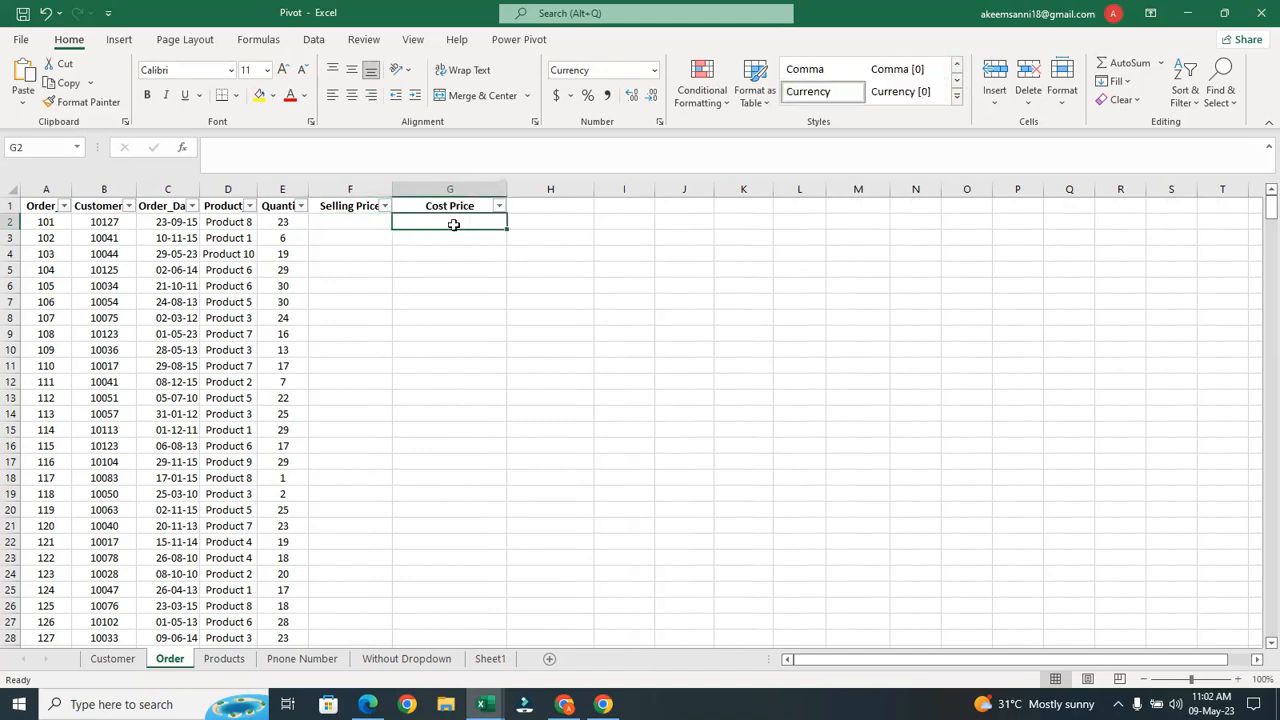
left_click(105, 228)
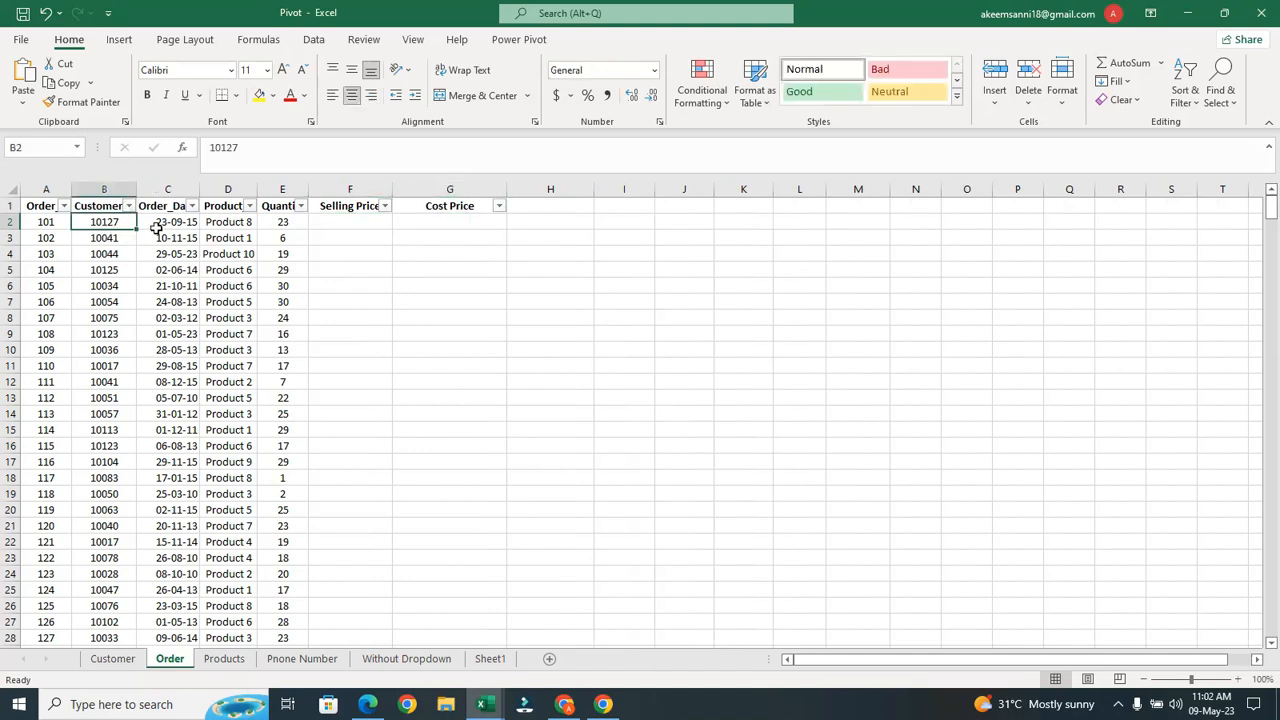
left_click(38, 222)
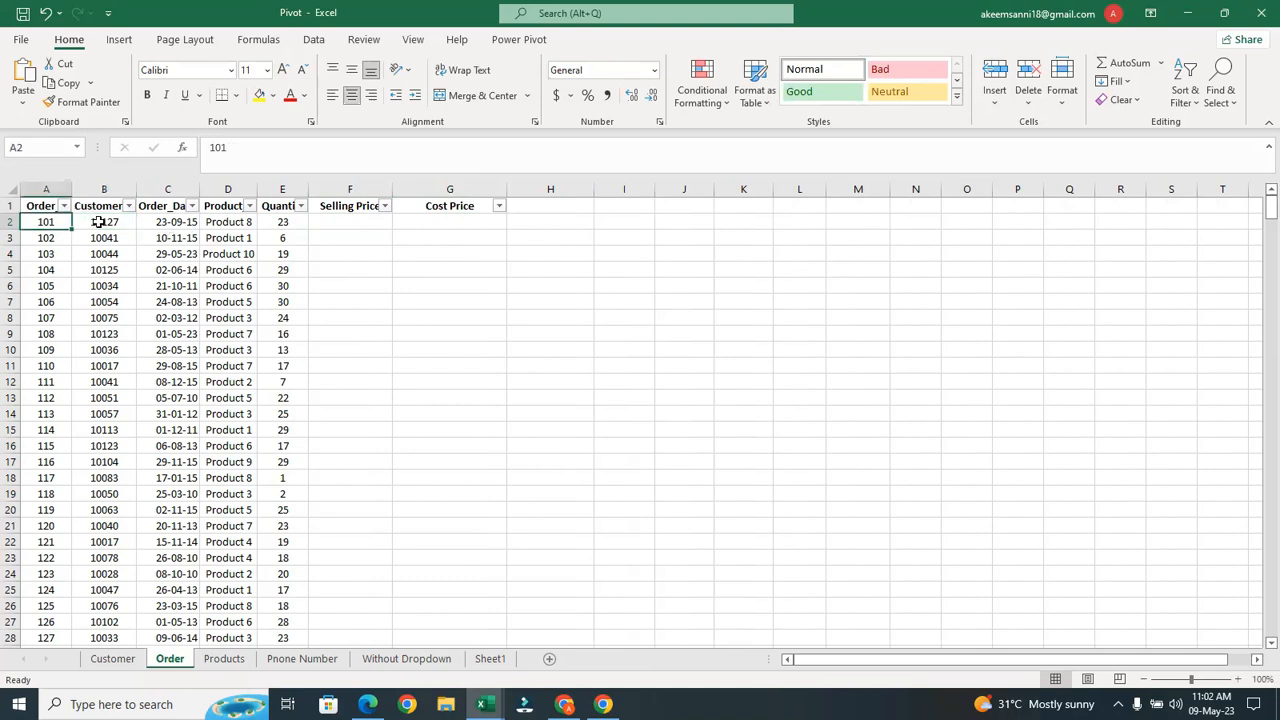
left_click(99, 222)
left_click(160, 222)
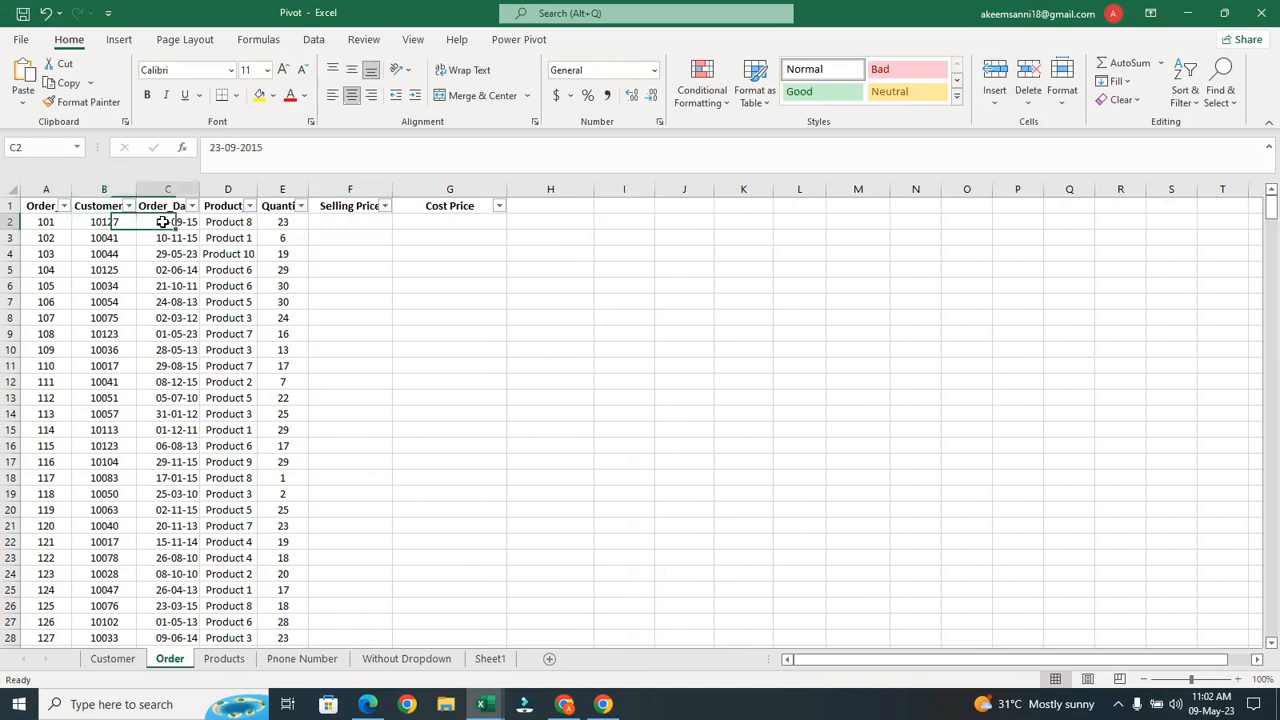
left_click(228, 218)
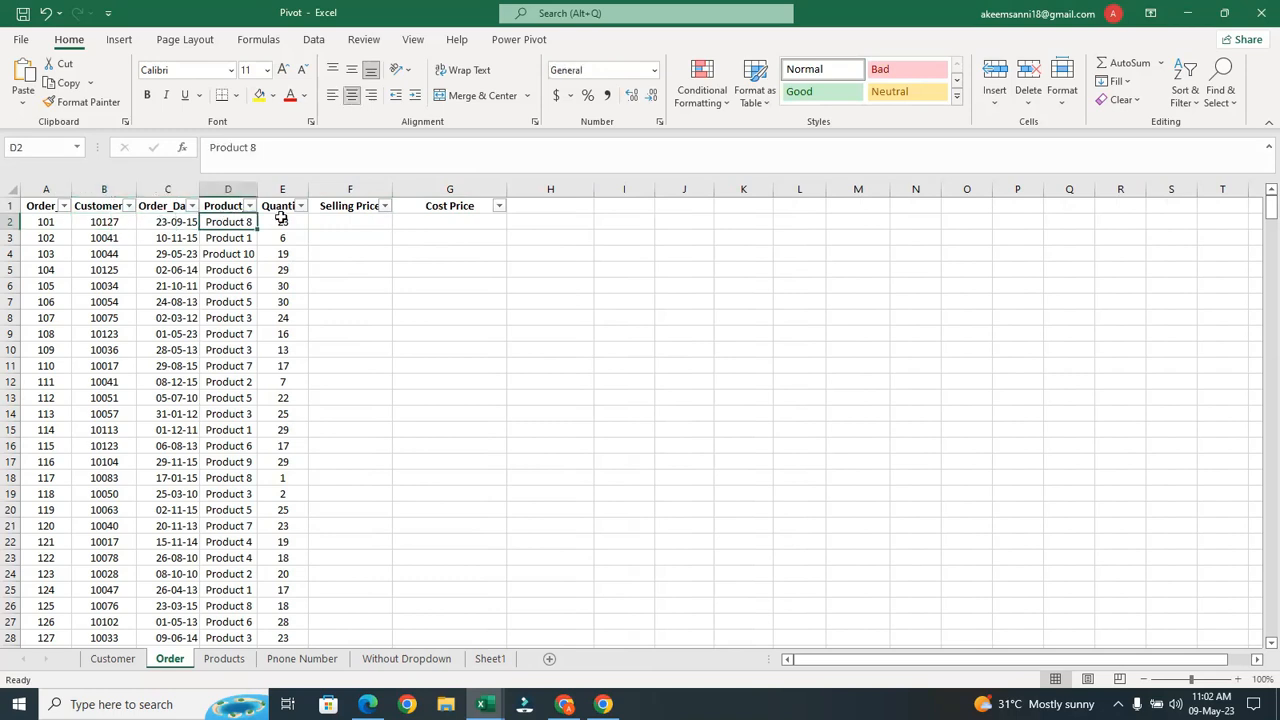
left_click(281, 220)
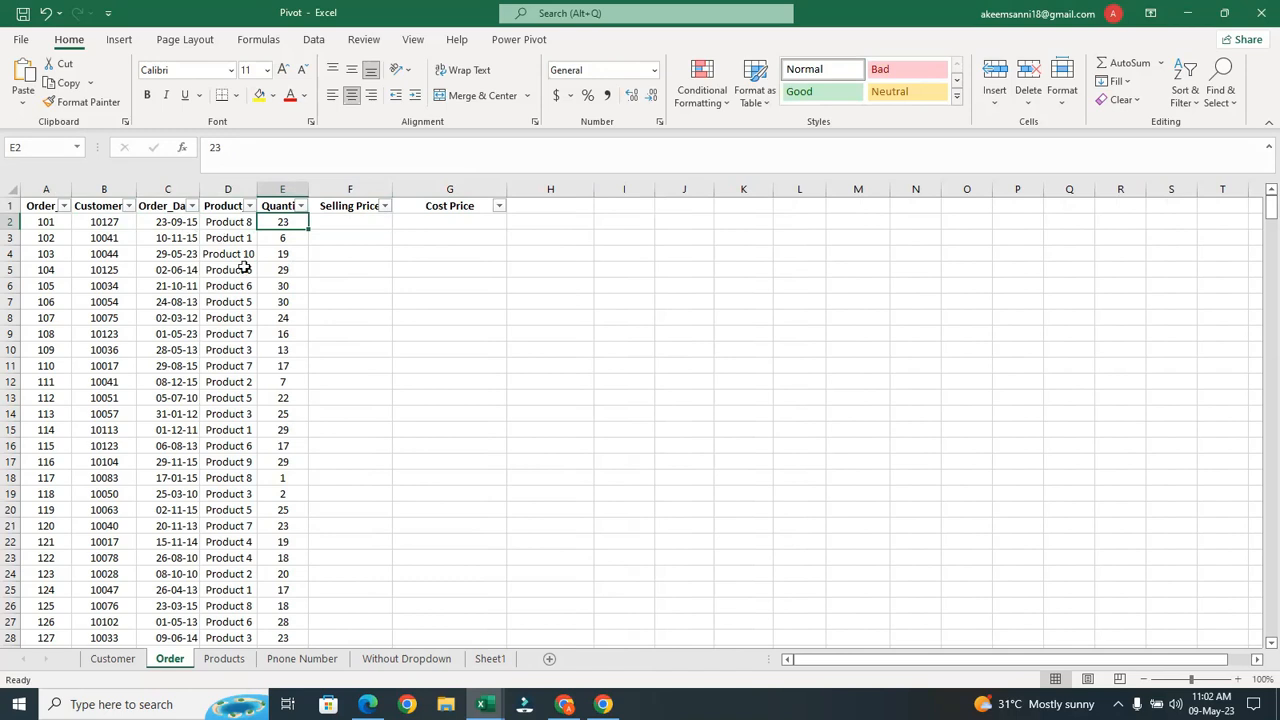
left_click(116, 659)
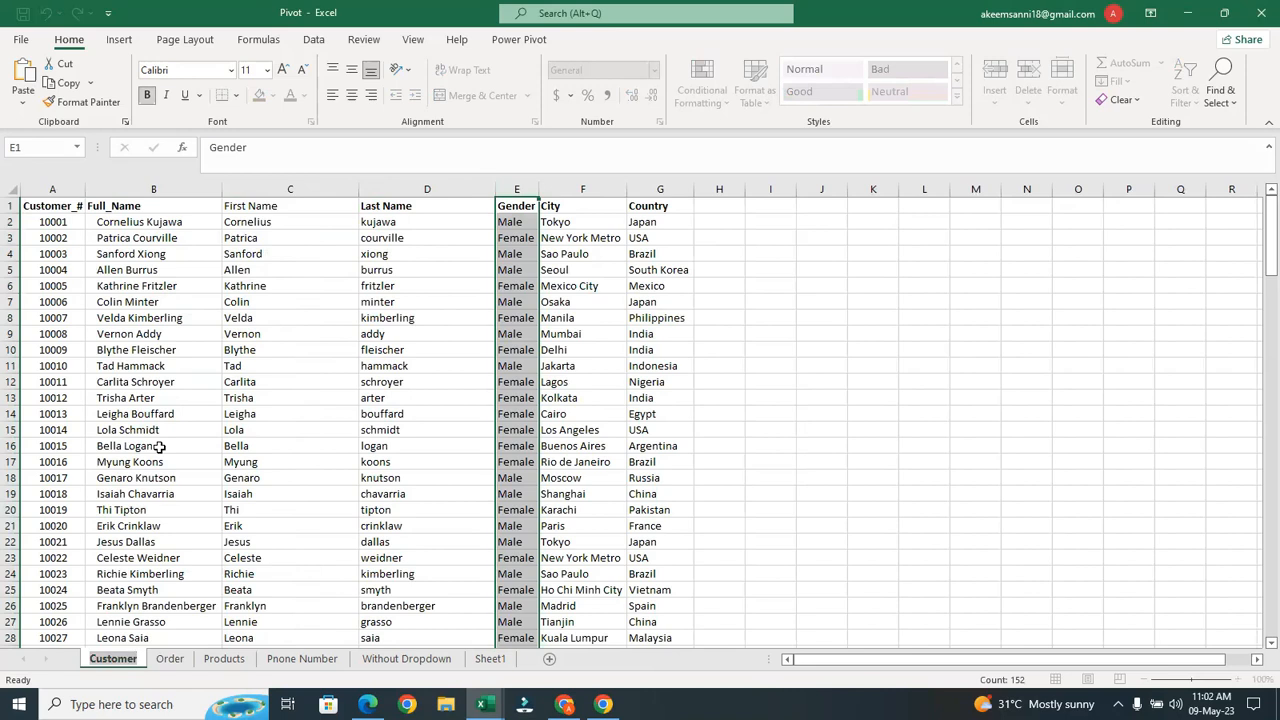
left_click(226, 659)
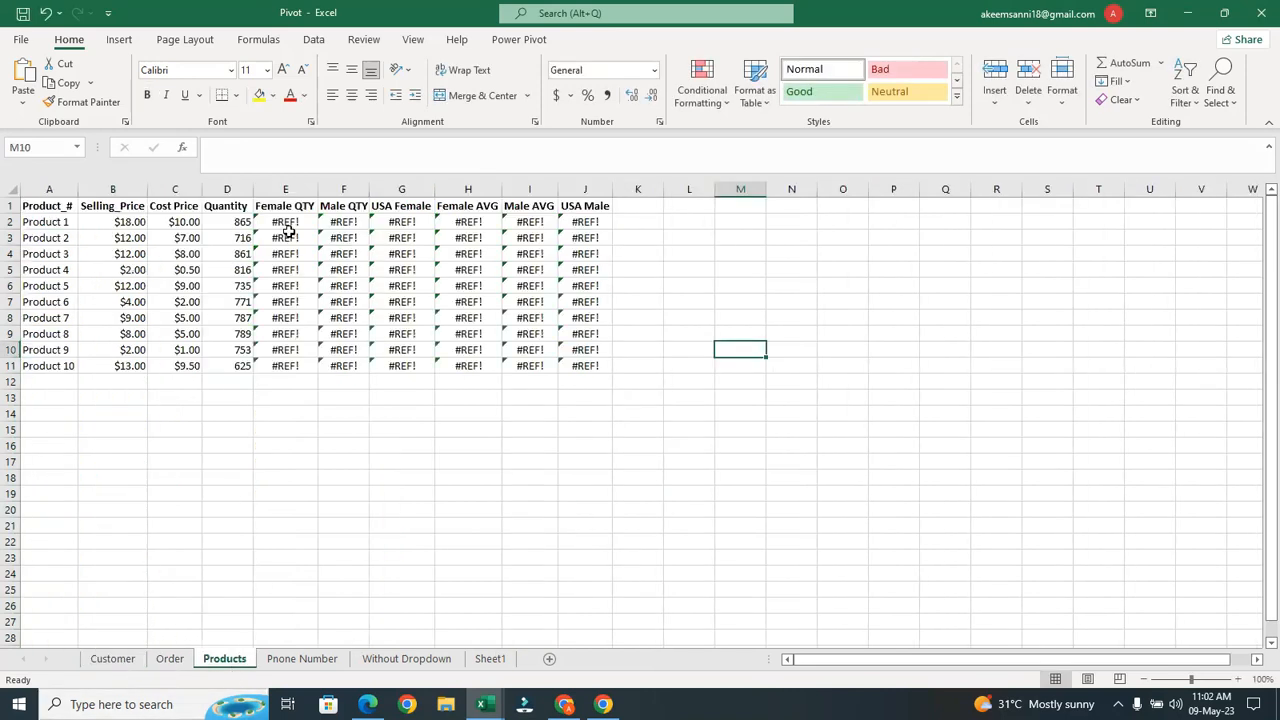
left_click(285, 221)
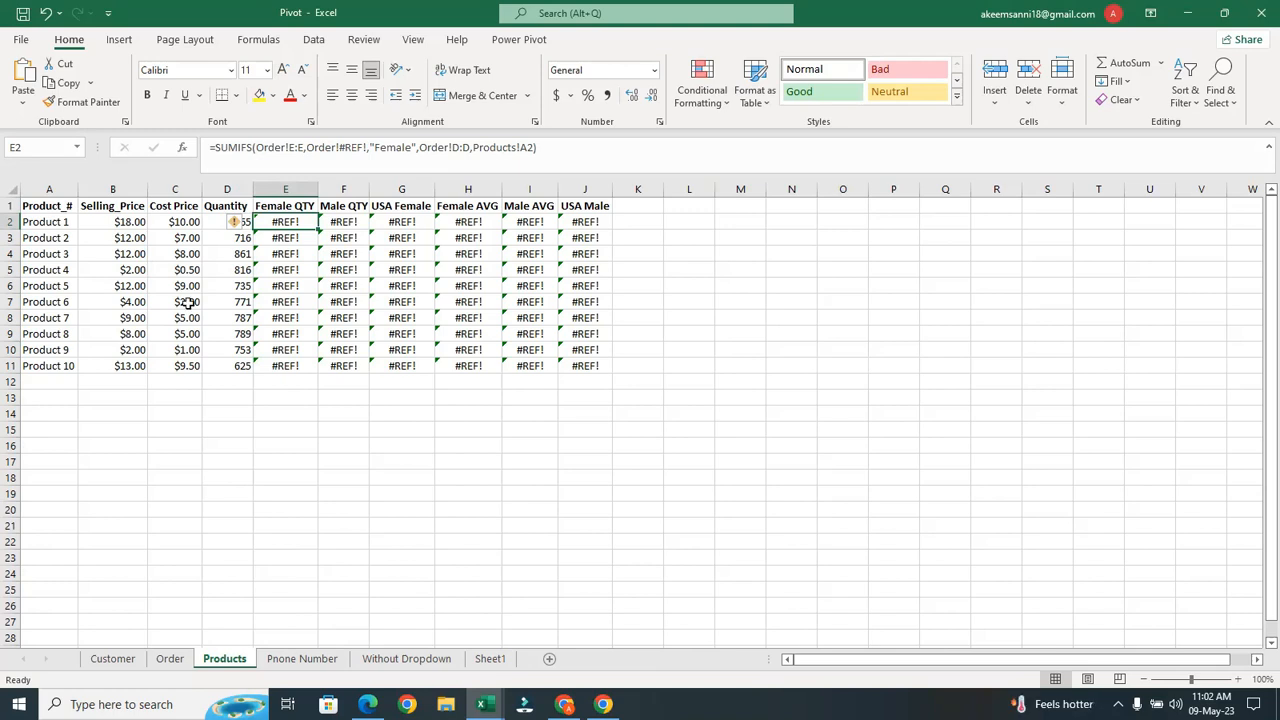
left_click(290, 659)
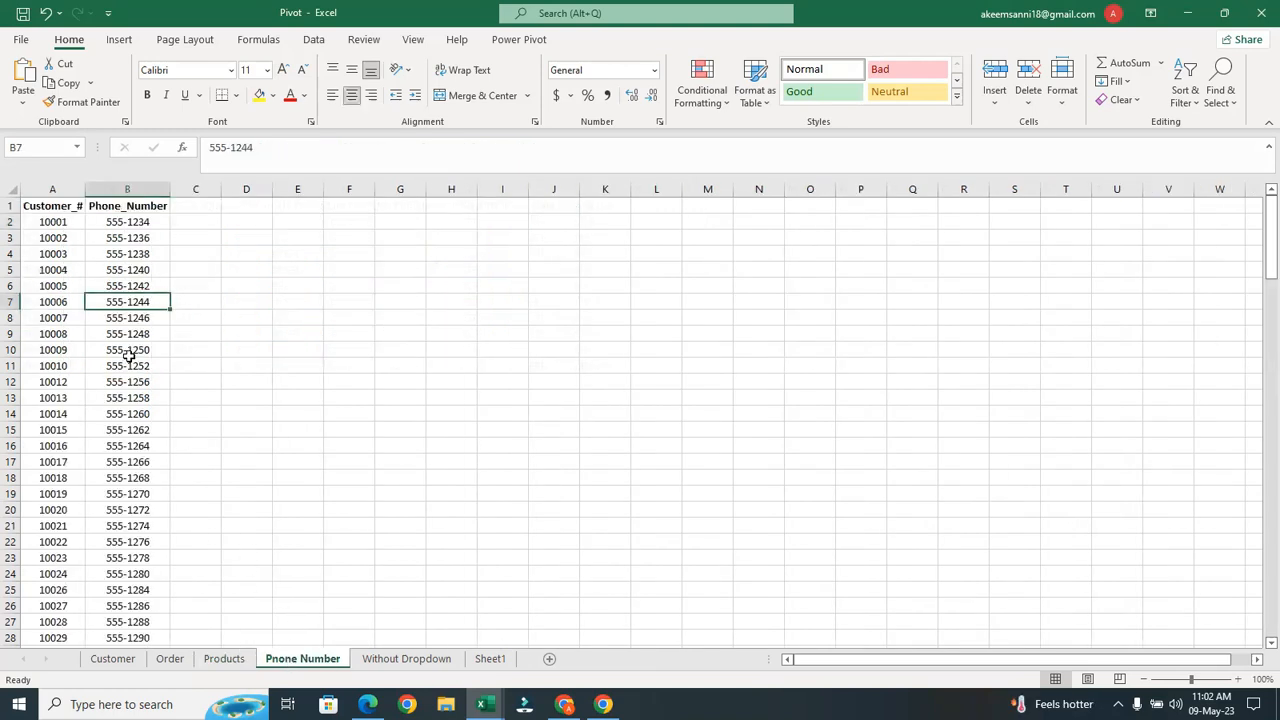
left_click(172, 660)
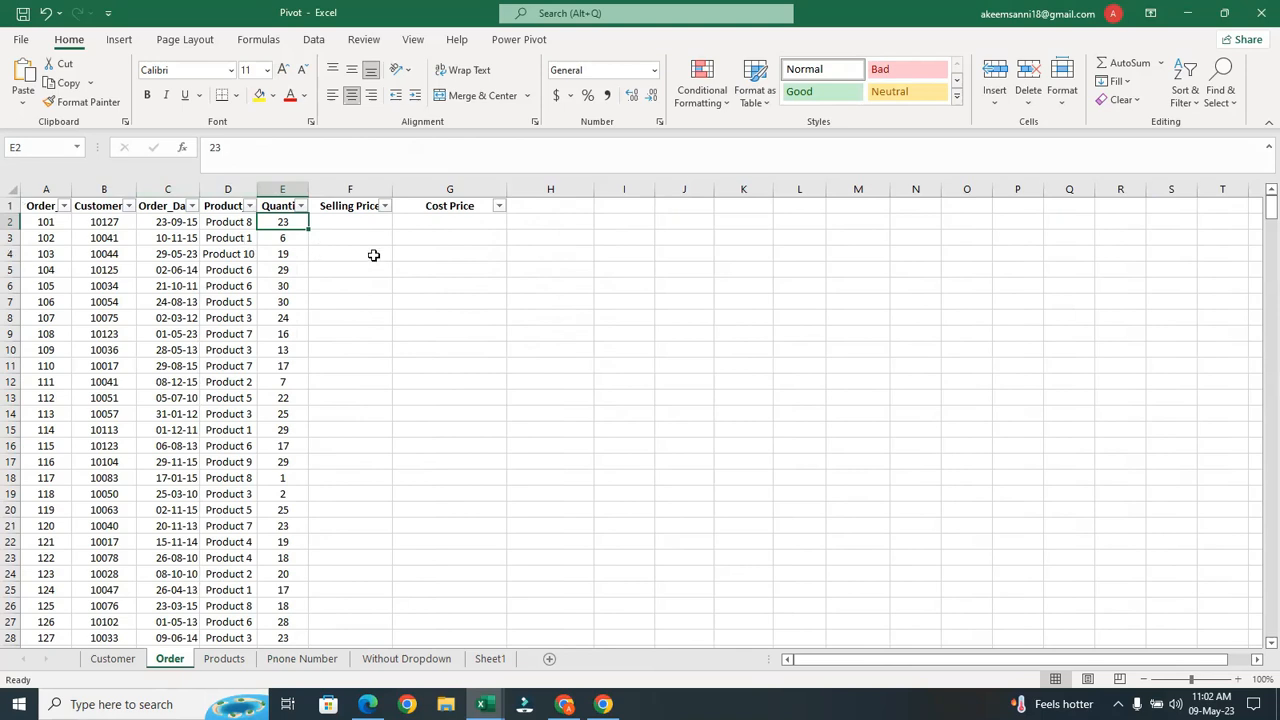
Check the first customer and product, then return to cell F2
left_click(115, 228)
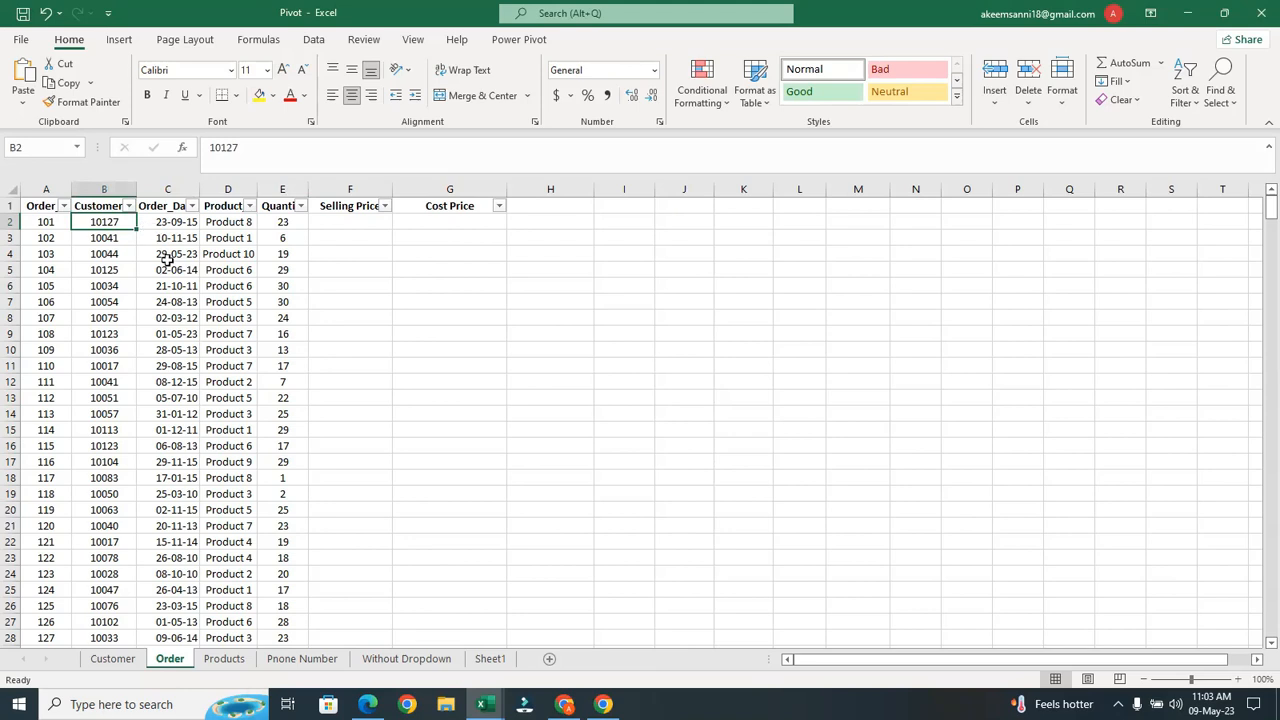
left_click(242, 224)
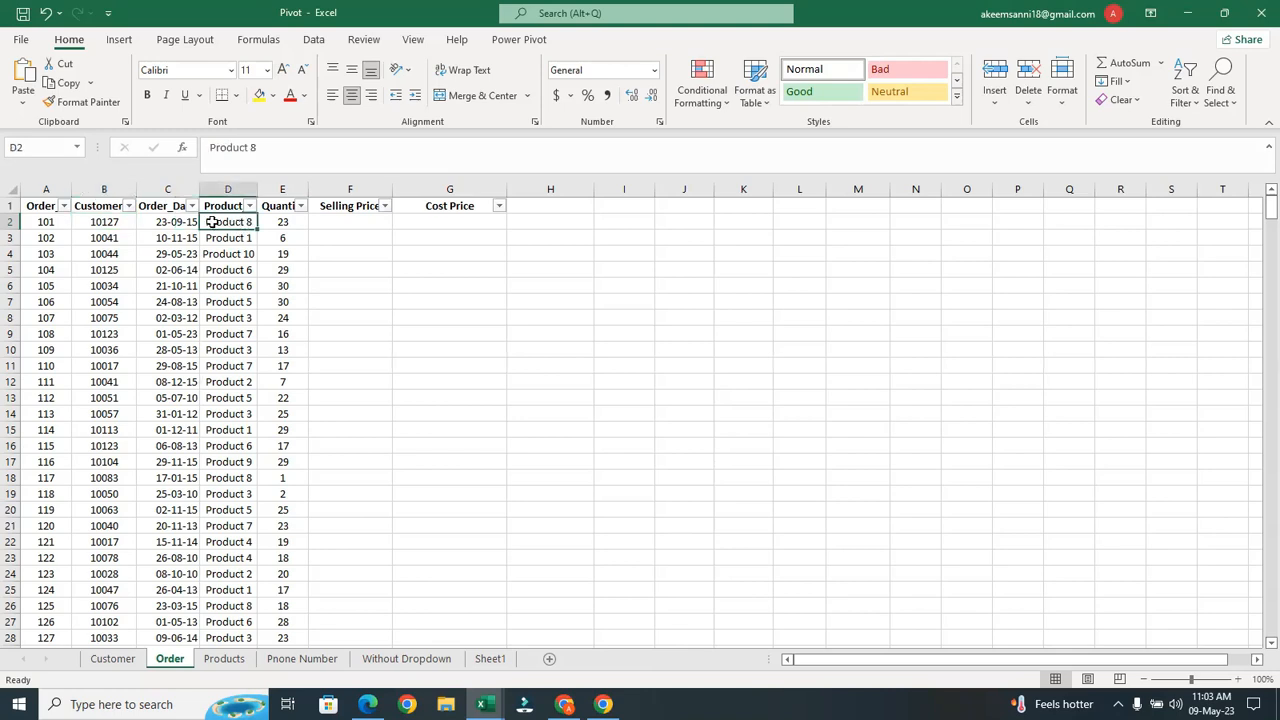
left_click(103, 223)
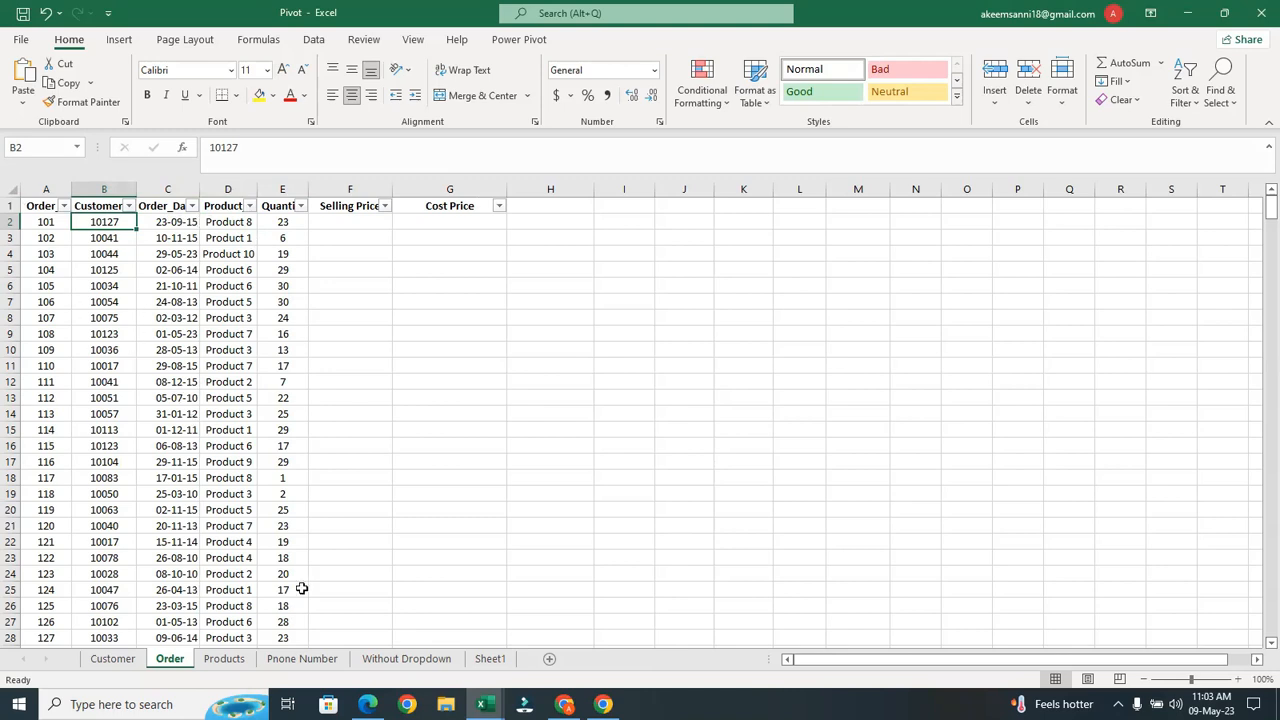
left_click(351, 218)
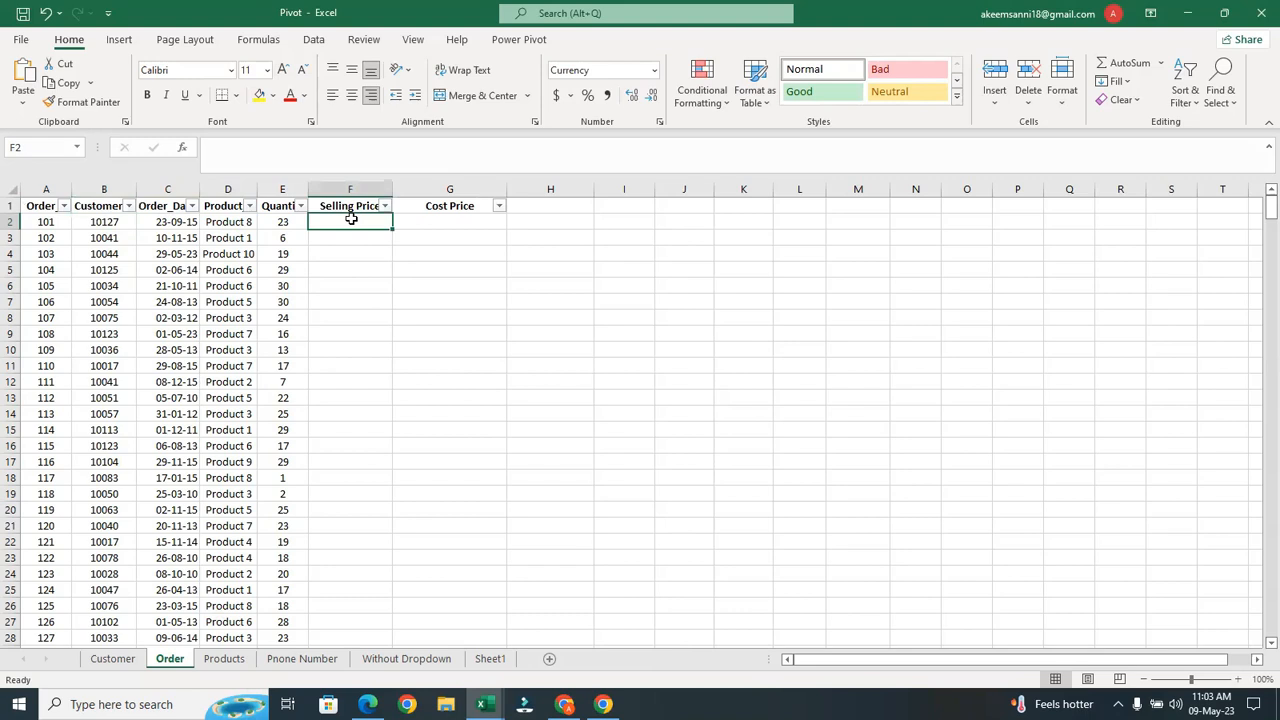
type("=")
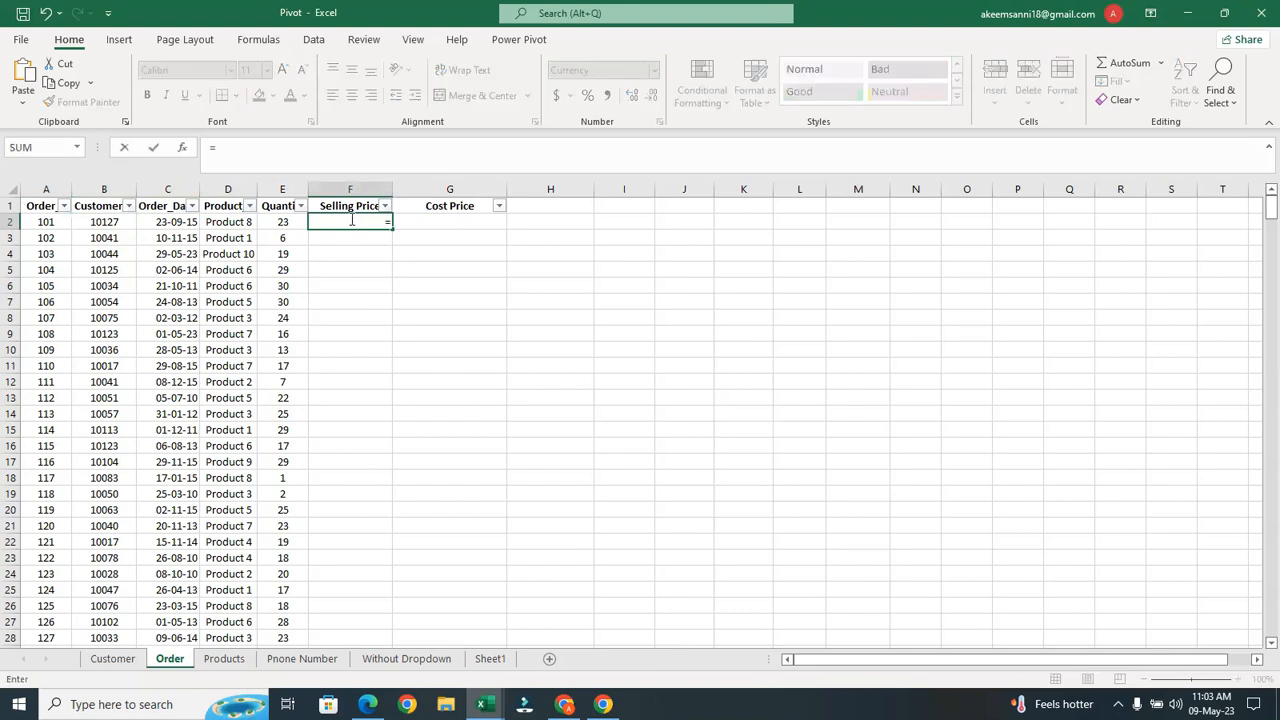
key("Escape")
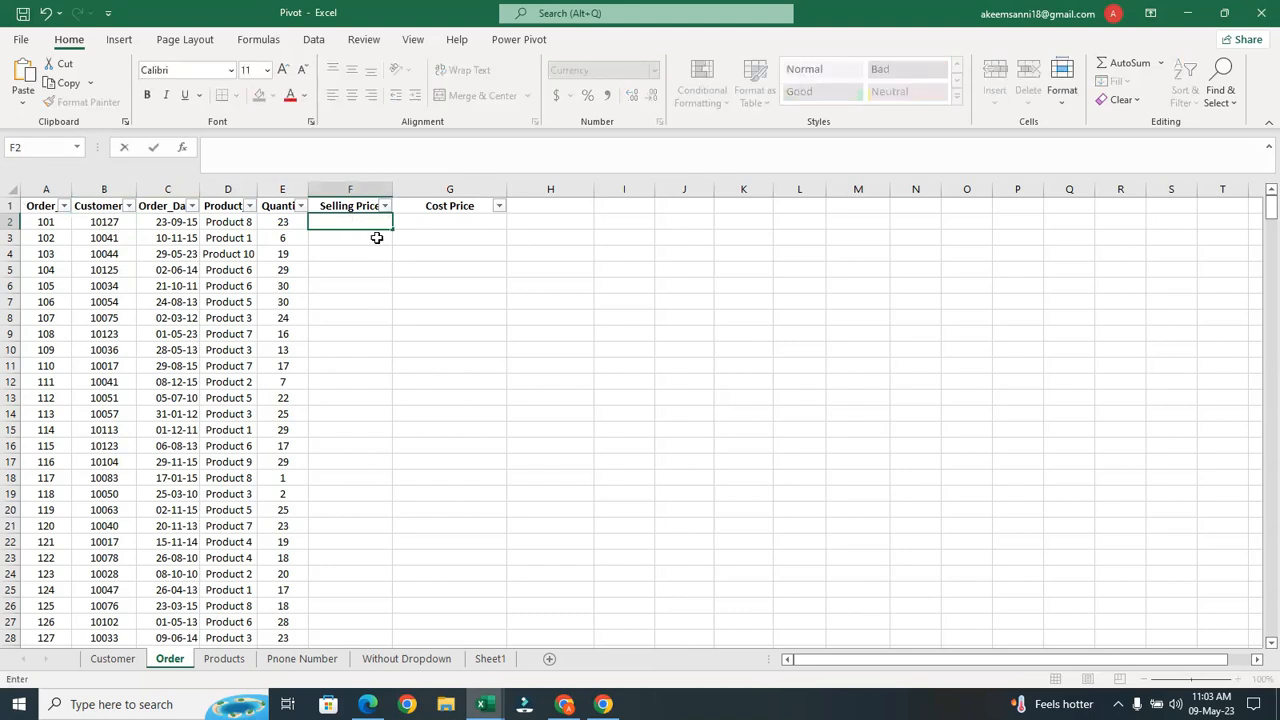
left_click(343, 301)
key("Up")
key("Up")
key("Up")
key("Up")
key("Up")
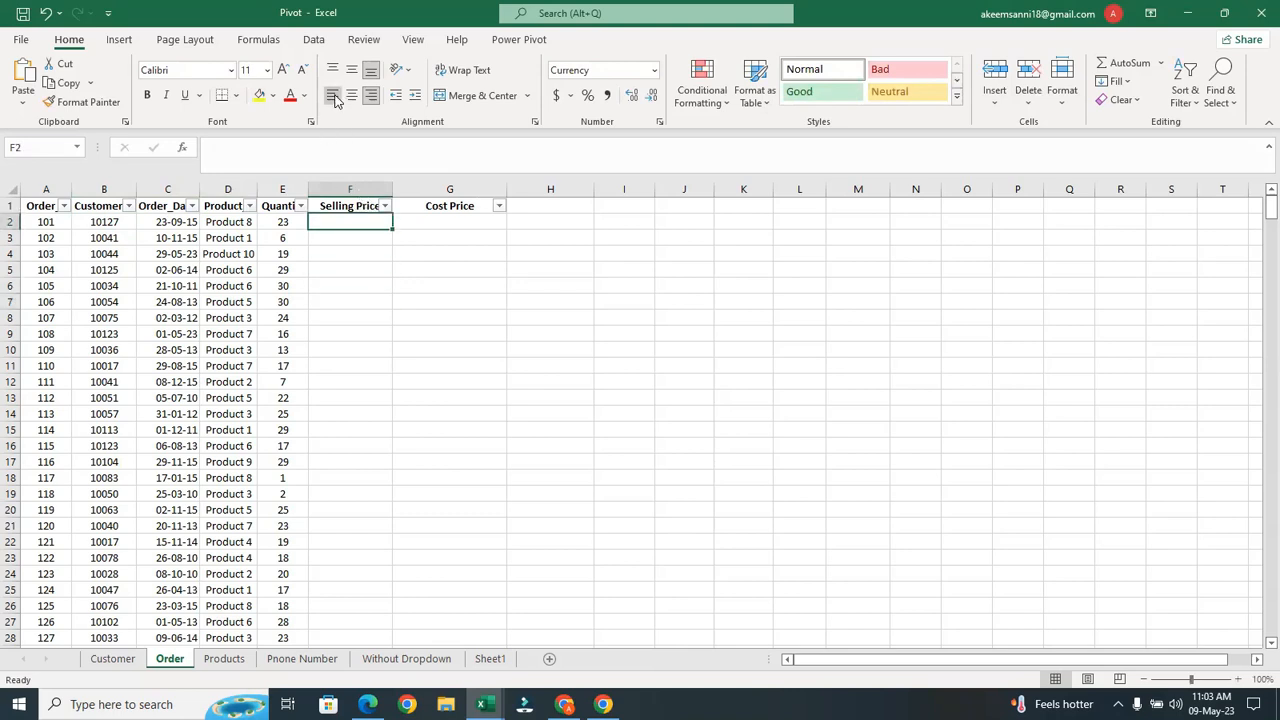
In F2 start =VLOOKUP(D2, with the Products sheet's A1:C11 table as the range
type("=")
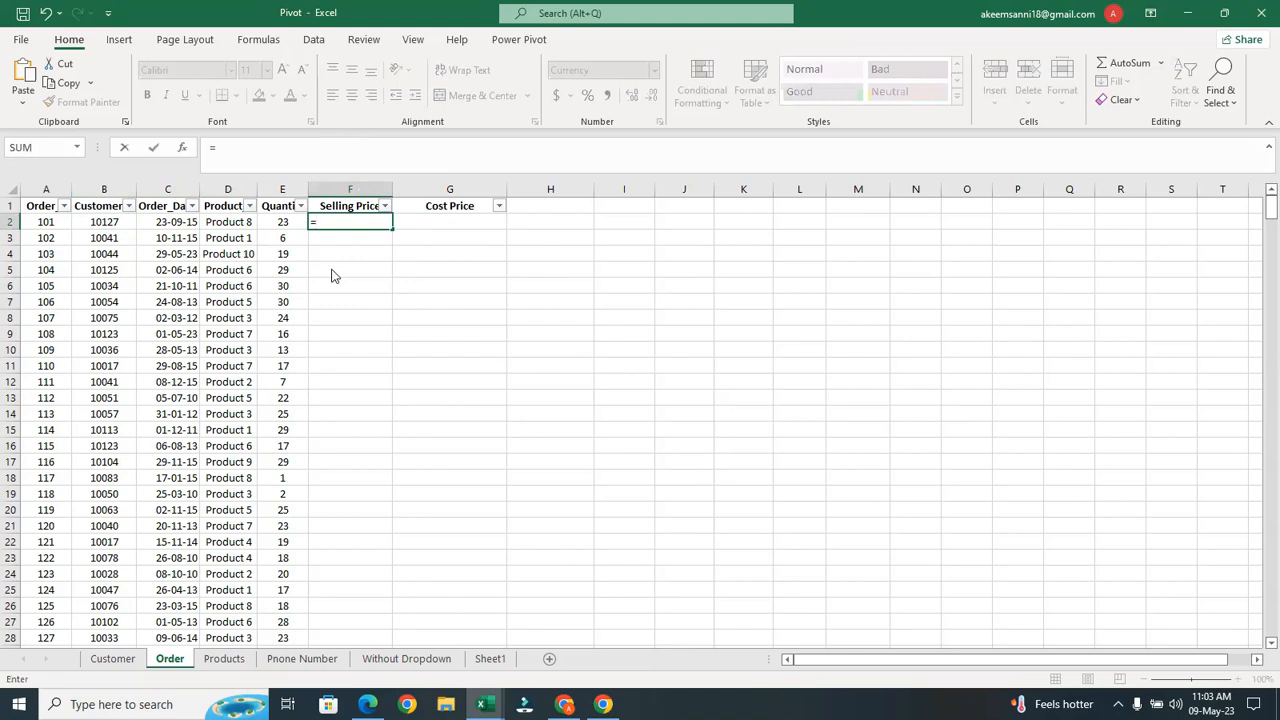
type("vloo")
key("Tab")
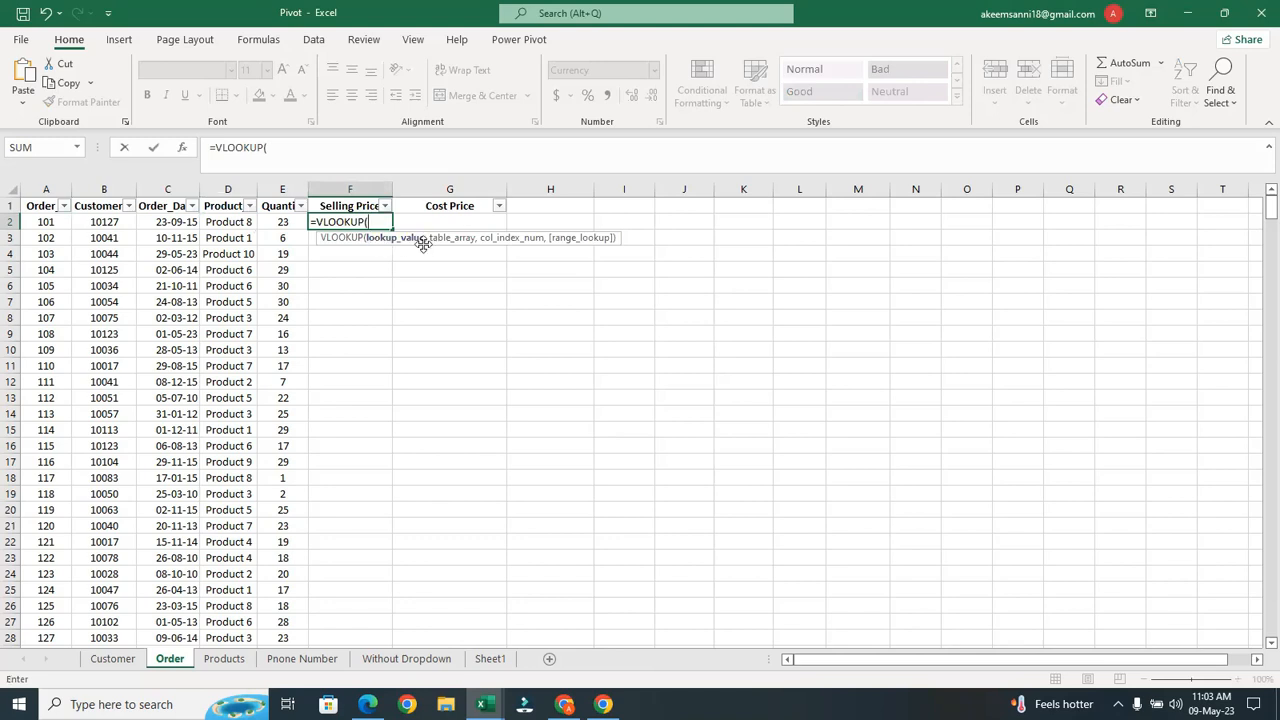
left_click(238, 222)
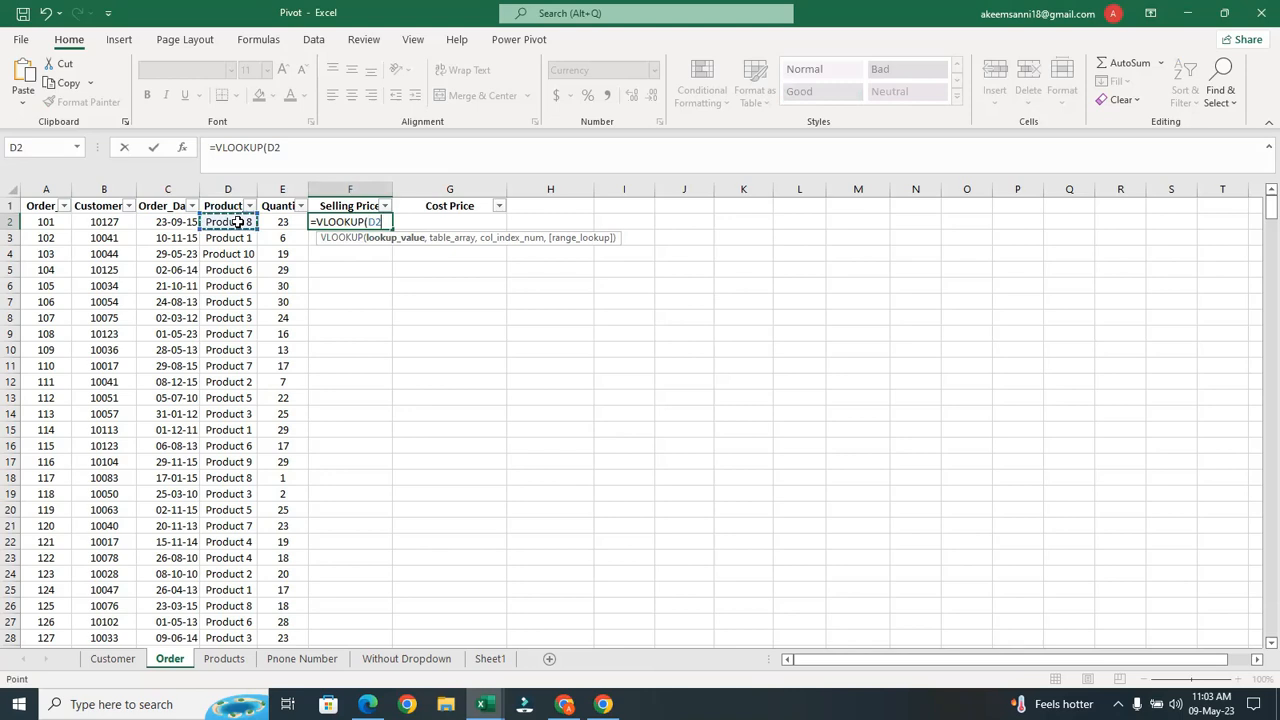
type(",")
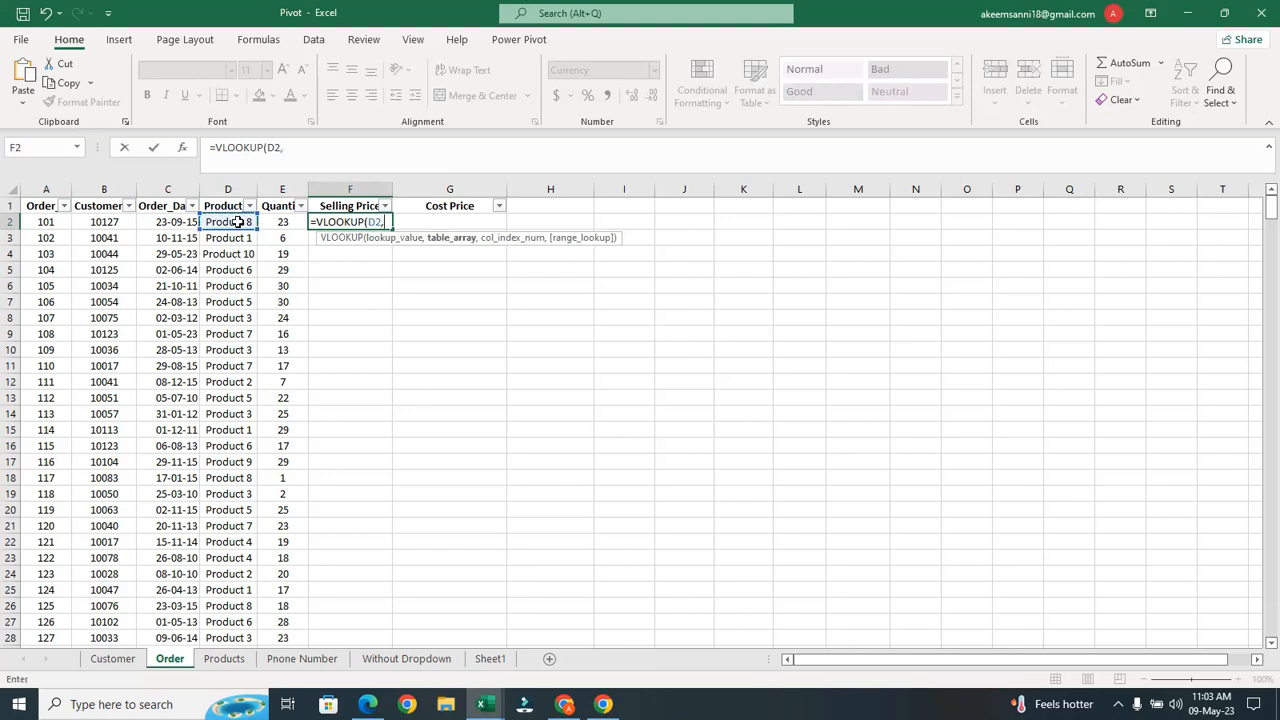
left_click(225, 658)
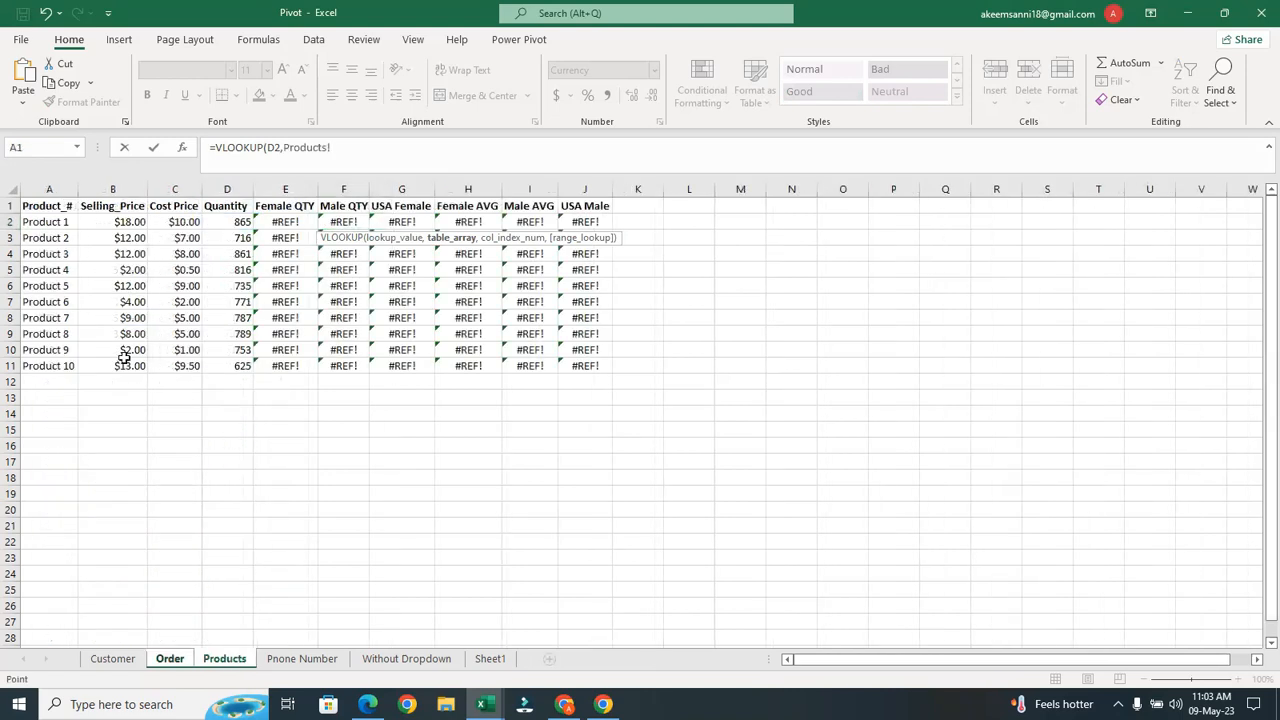
left_click_drag(37, 206, 165, 366)
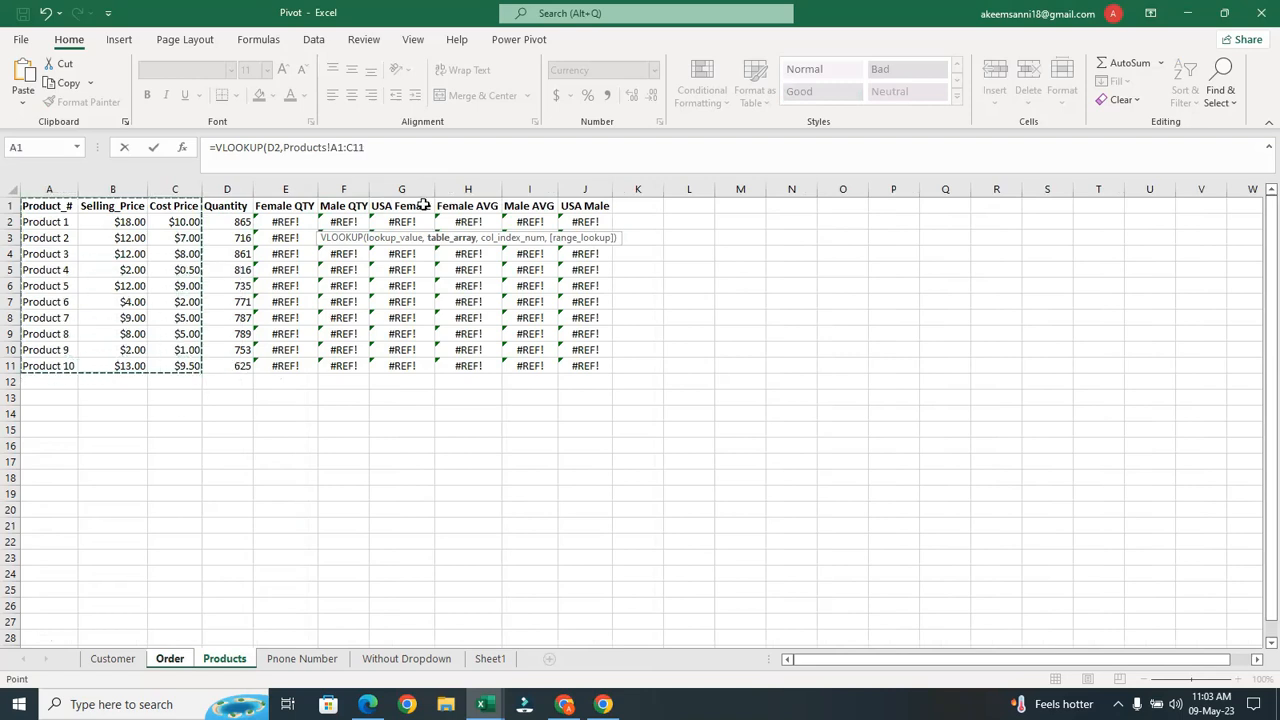
left_click(331, 147)
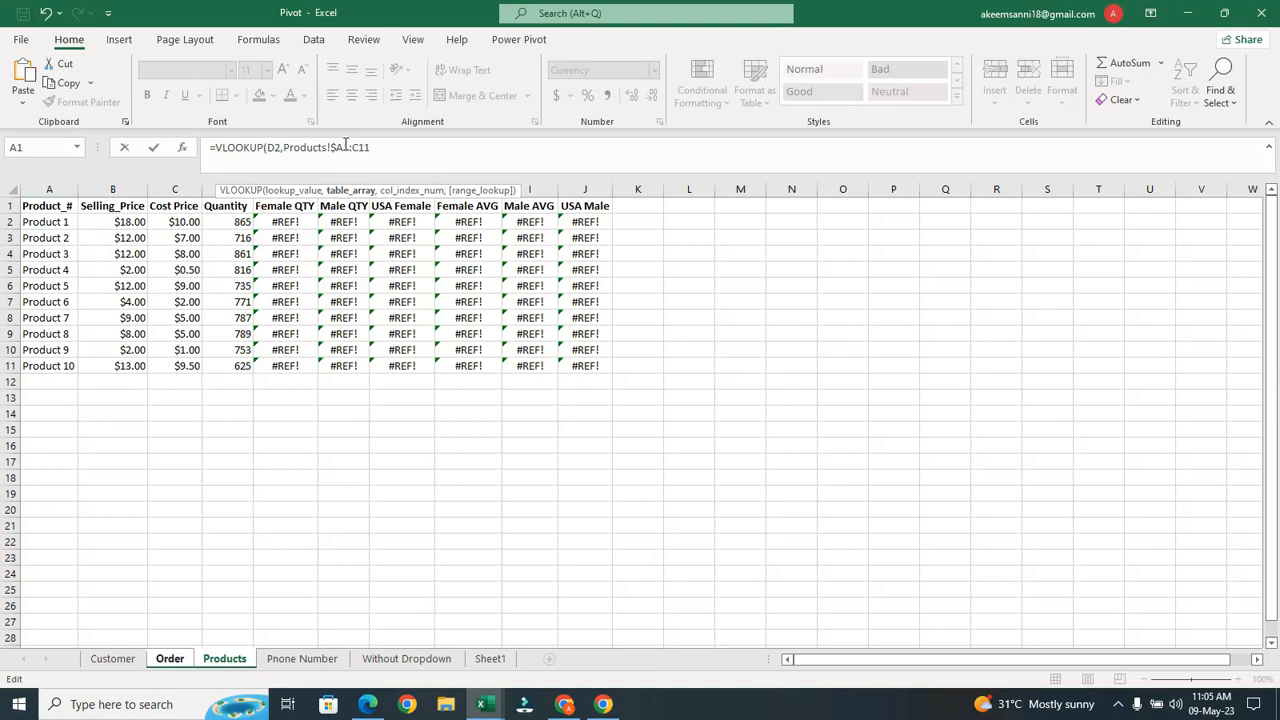
Complete F2 as =VLOOKUP(D2,Products!$A$1:$C$11,2,FALSE)
type("$")
type("$")
left_click(369, 147)
type("$11,")
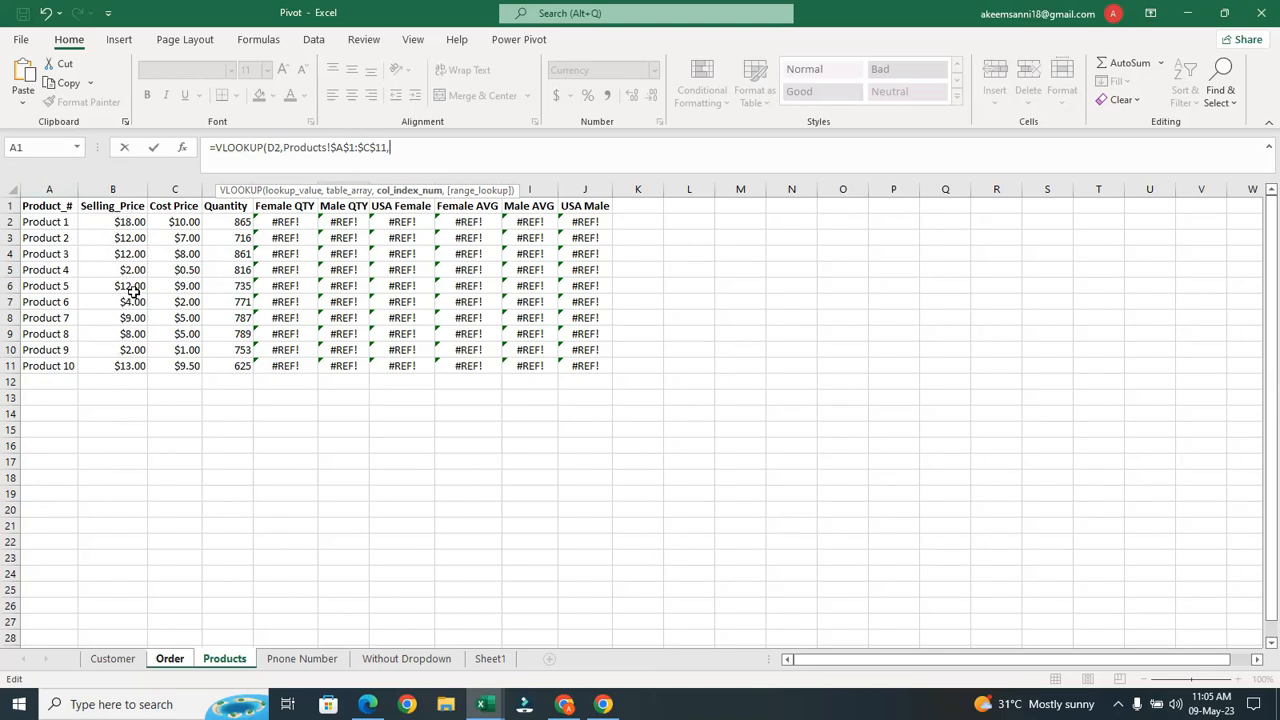
type("2,")
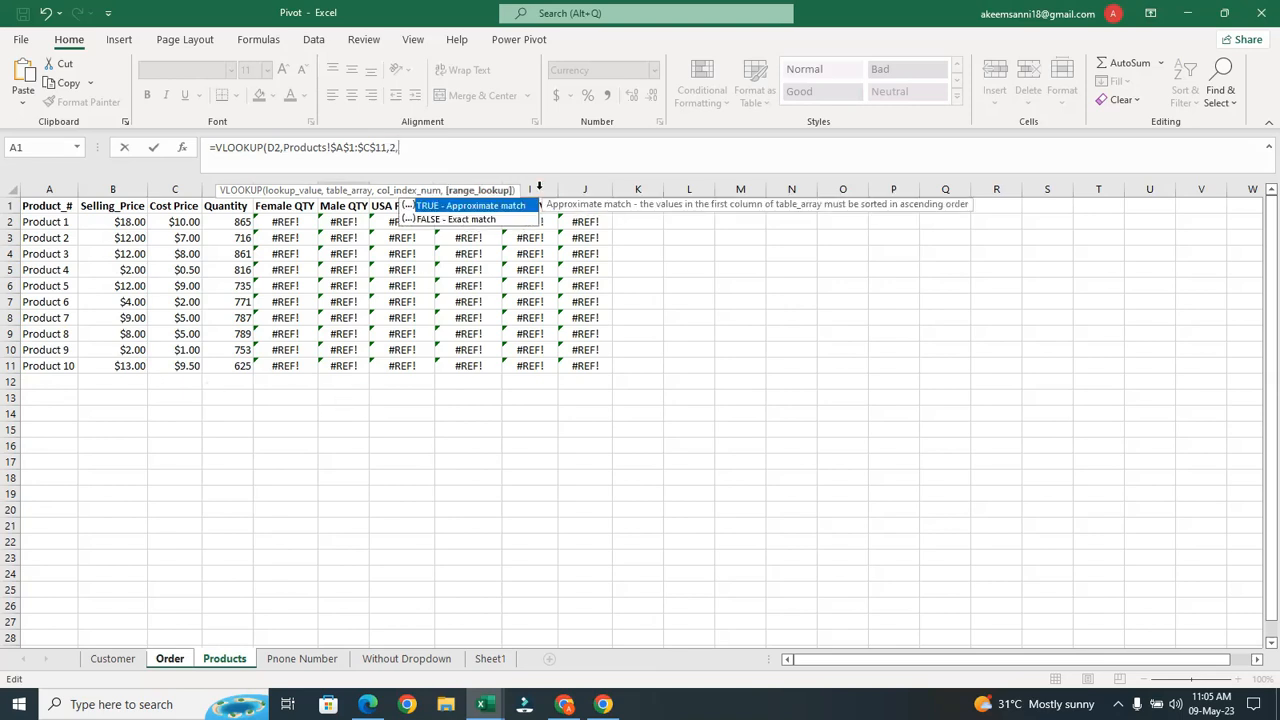
left_click(487, 220)
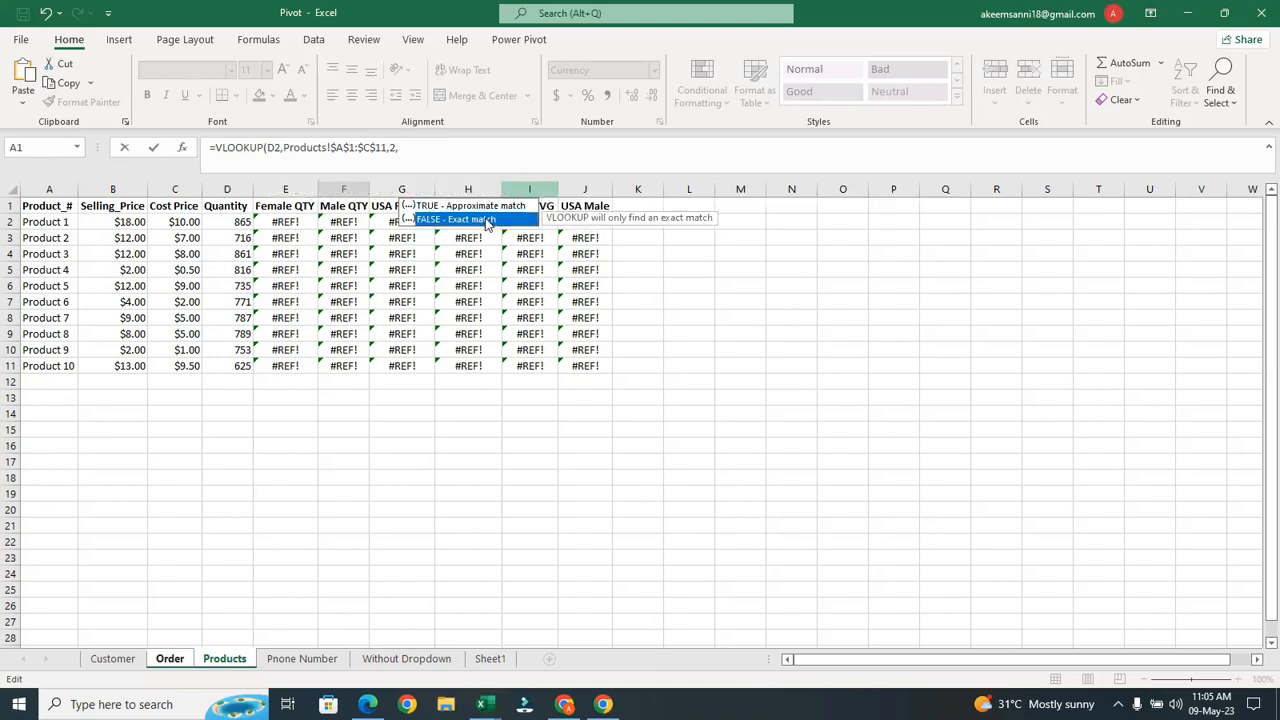
double_click(487, 220)
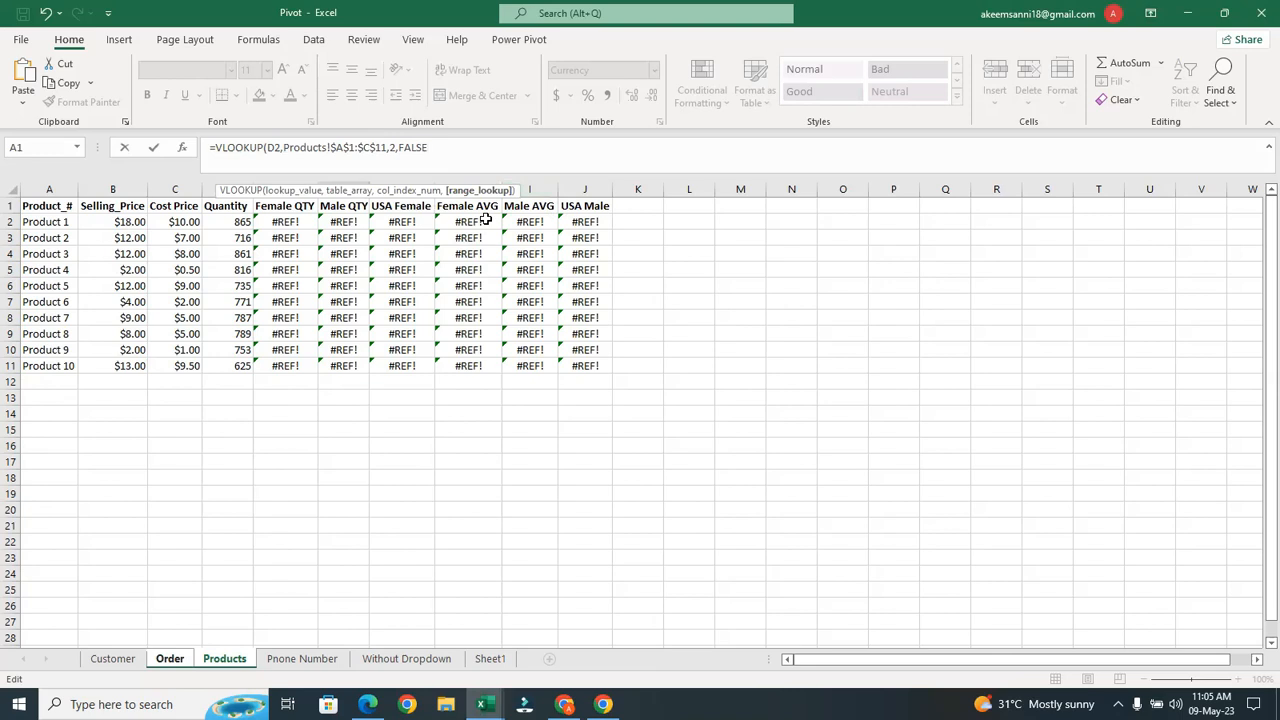
type(")")
key("Return")
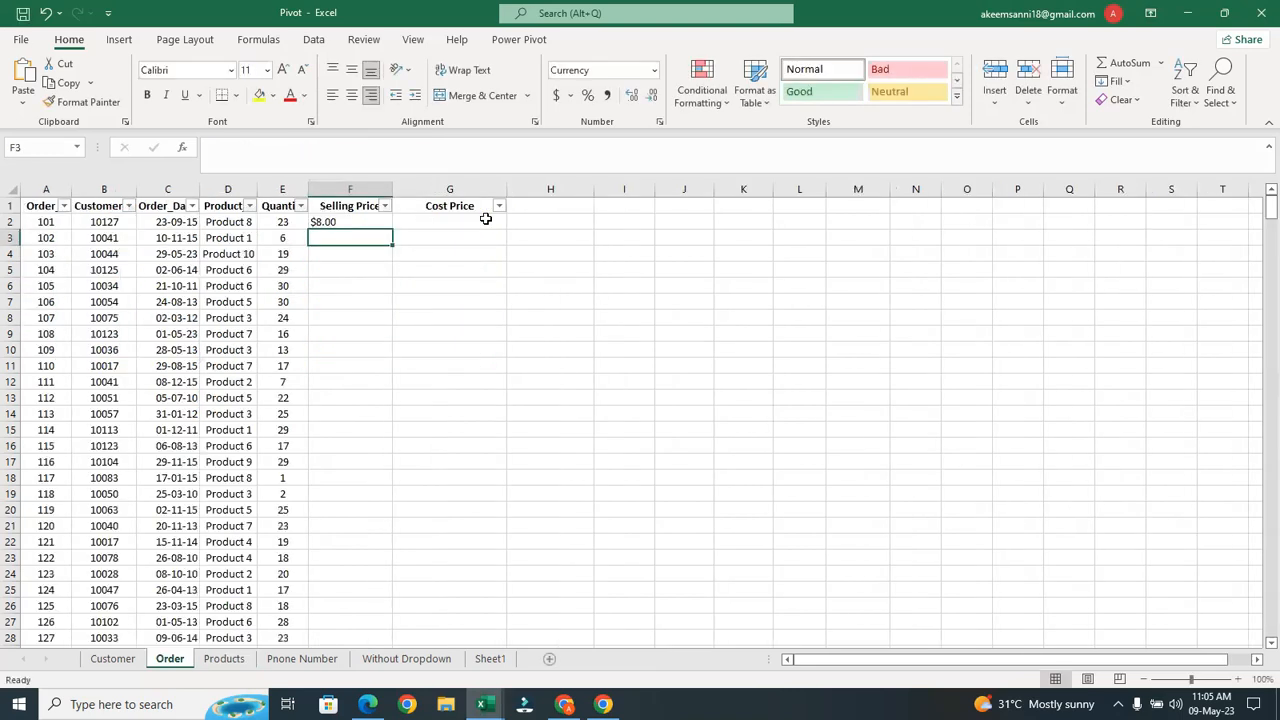
Fill the Selling Price formula down all order rows and check the copy in F3
left_click(370, 222)
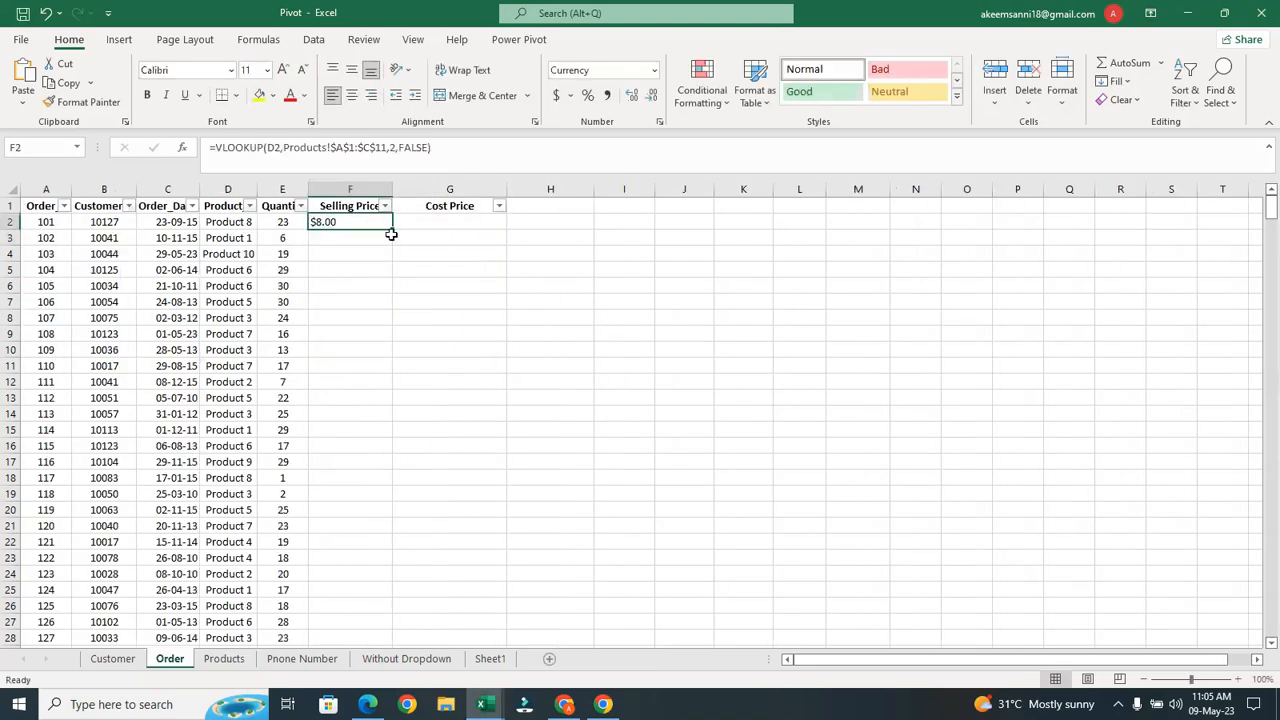
double_click(392, 230)
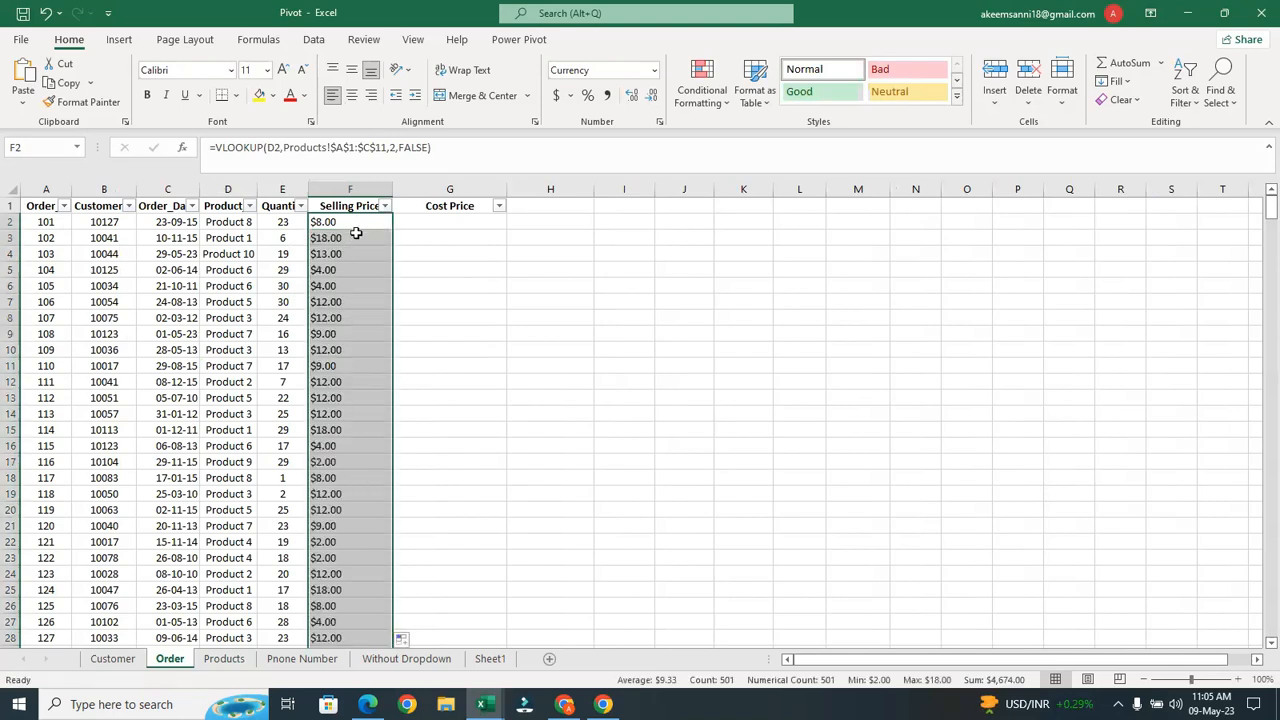
left_click(357, 214)
left_click_drag(357, 214, 345, 262)
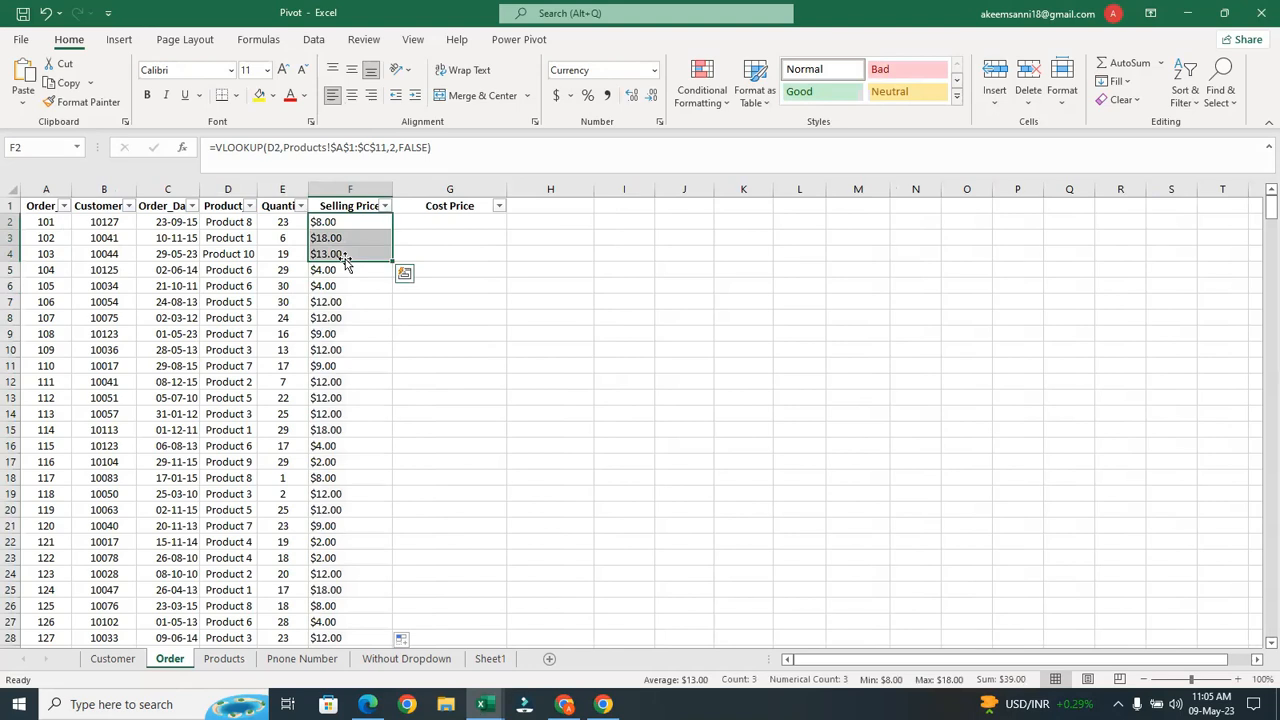
left_click(348, 231)
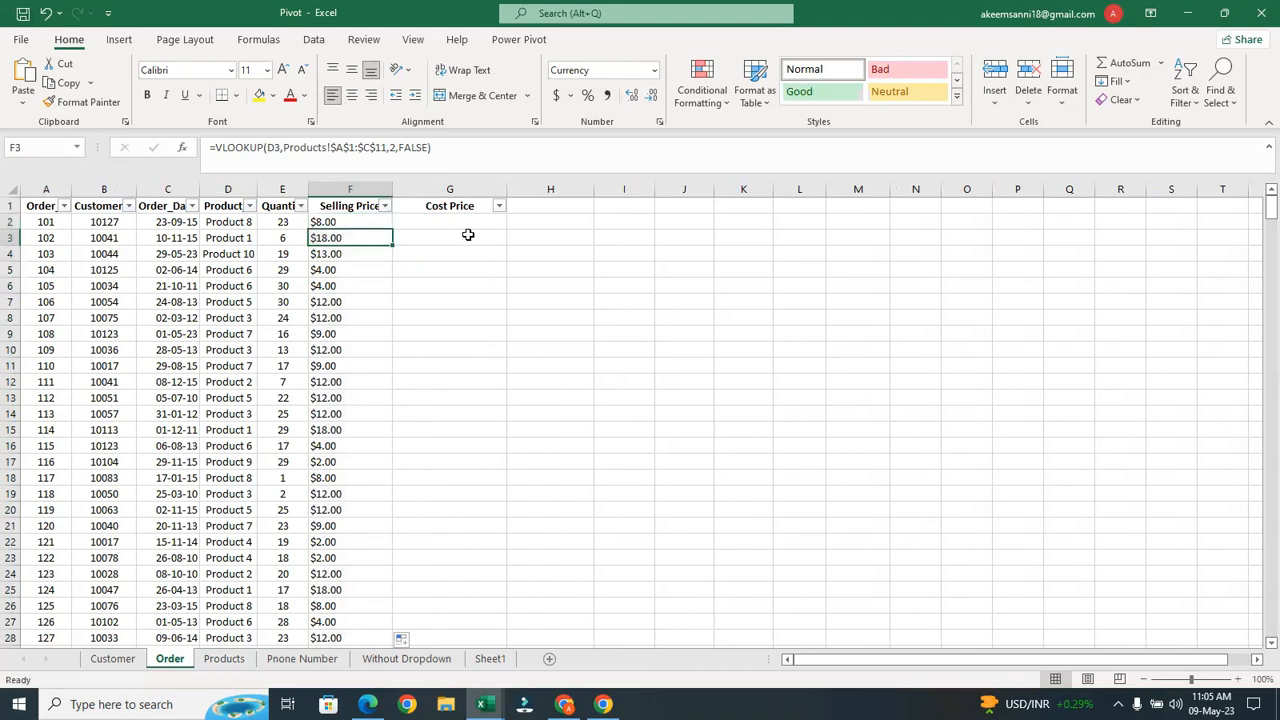
left_click(450, 224)
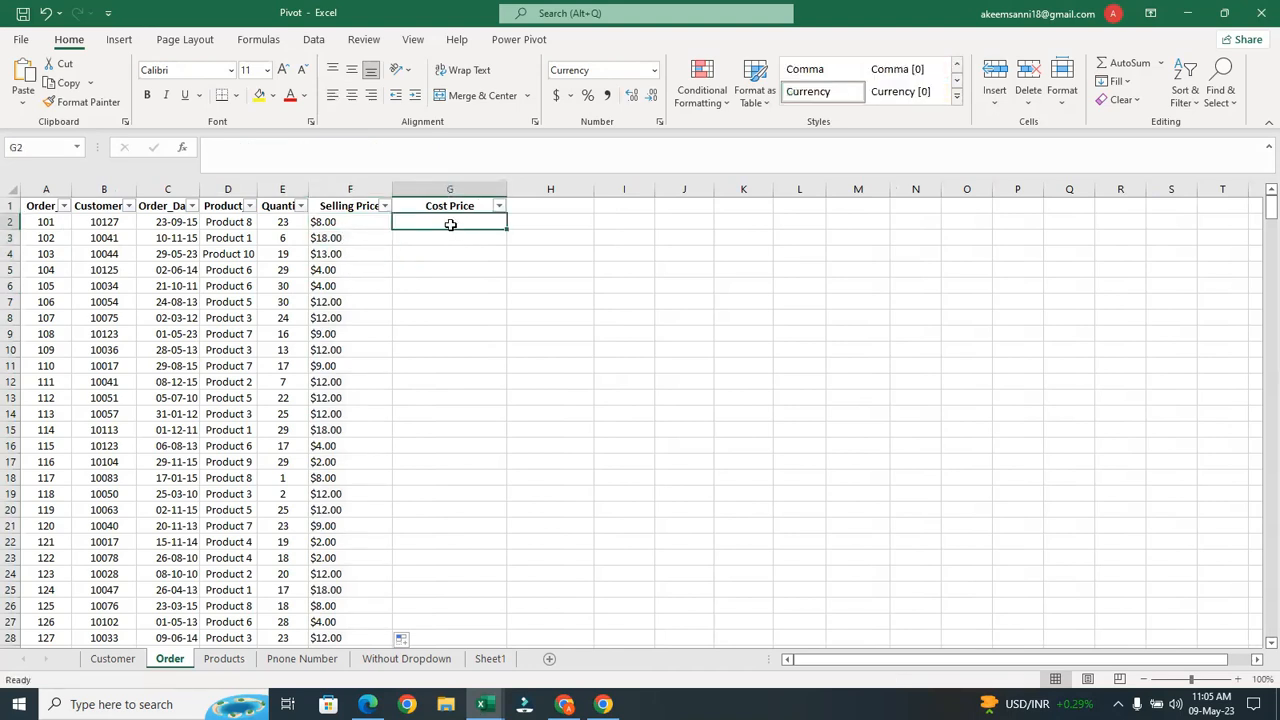
In G2 start =VLOOKUP(D2, with the Products sheet's A1:C11 table as the range
type("=")
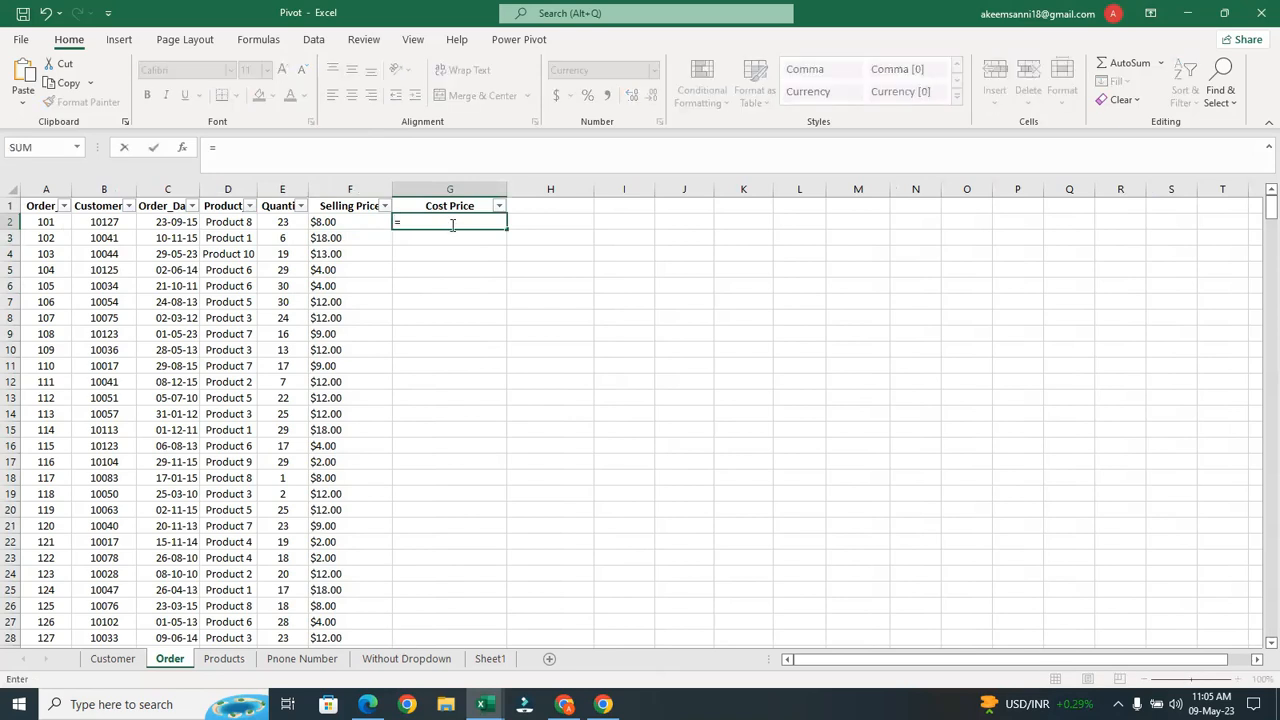
type("vl")
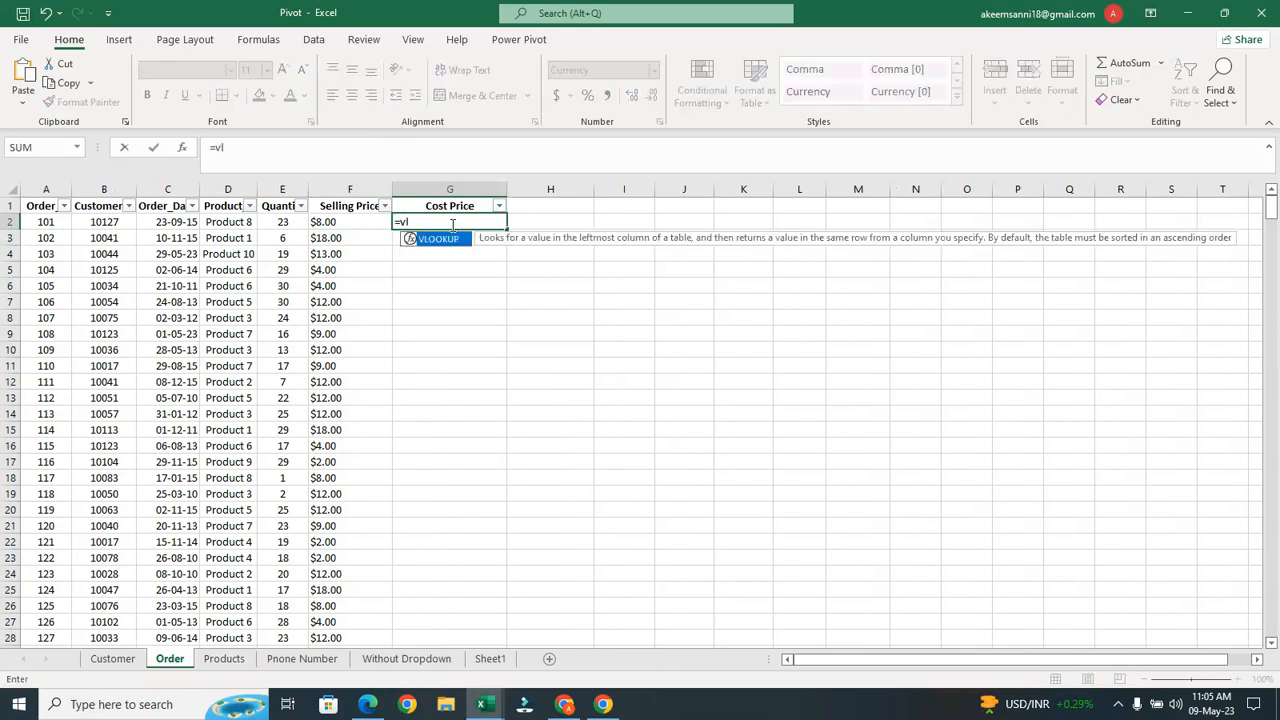
key("Tab")
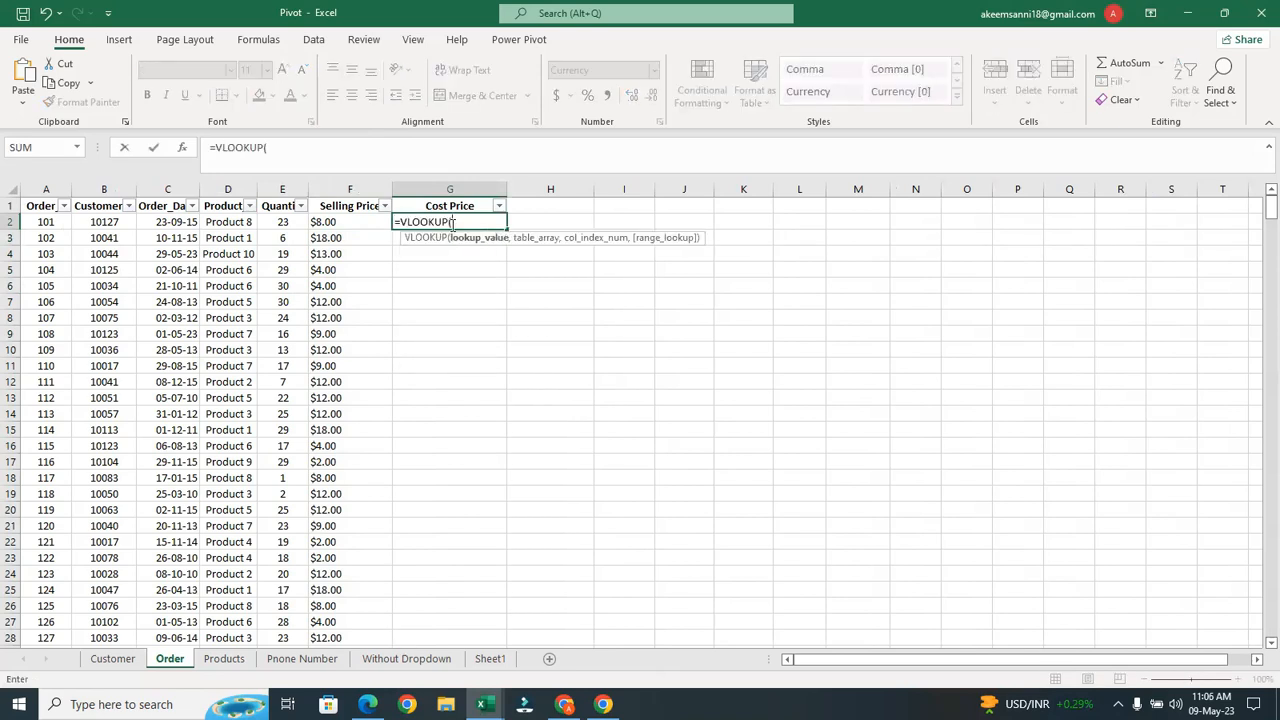
left_click(236, 222)
type(",")
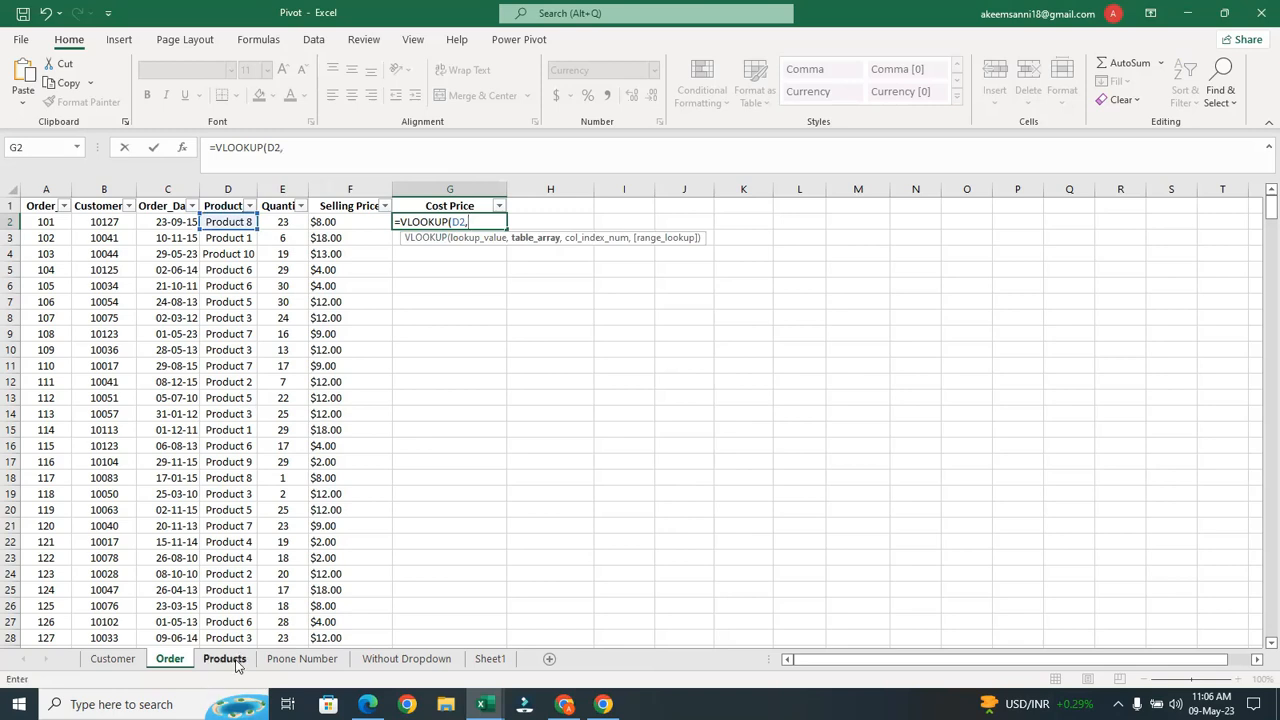
left_click(224, 658)
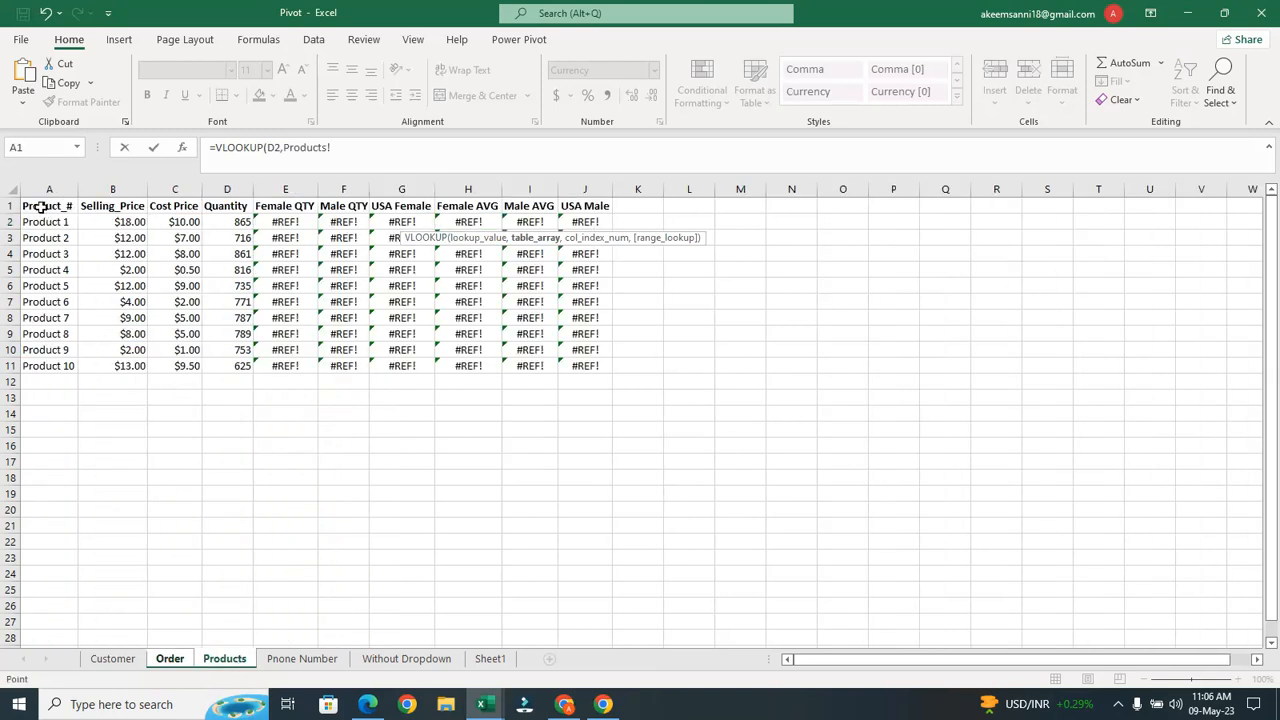
left_click_drag(40, 207, 190, 367)
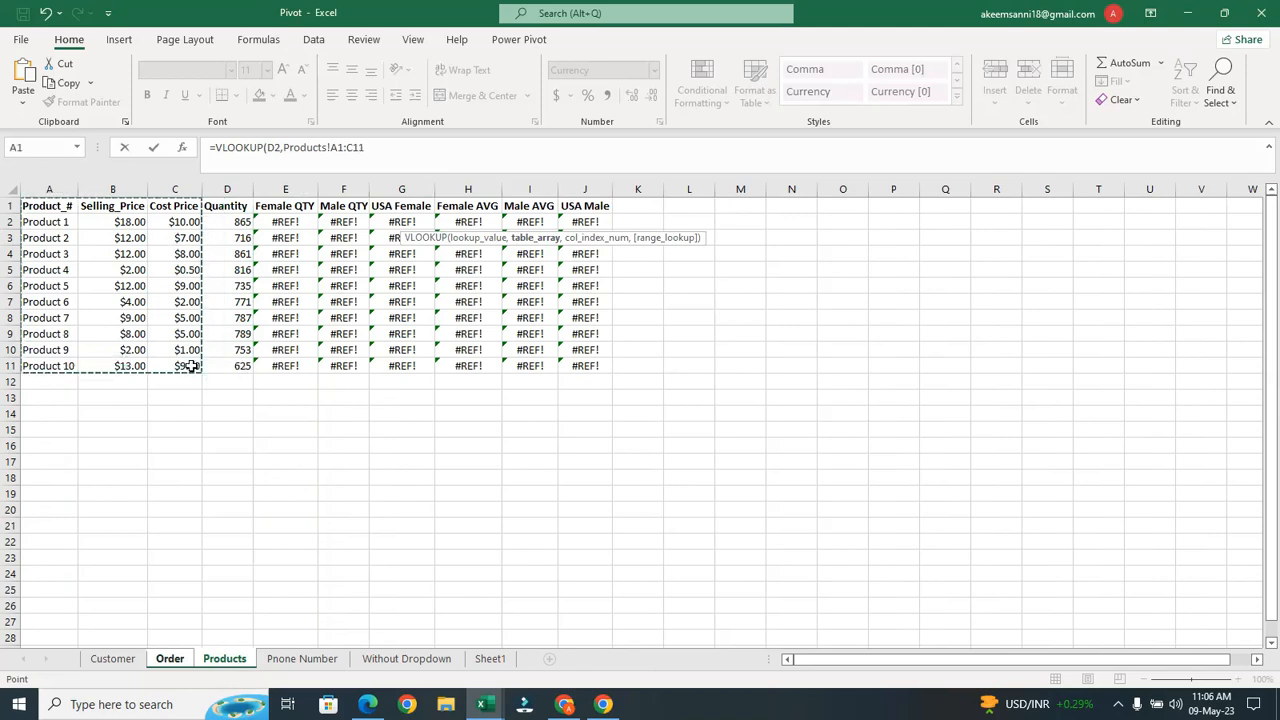
type(",")
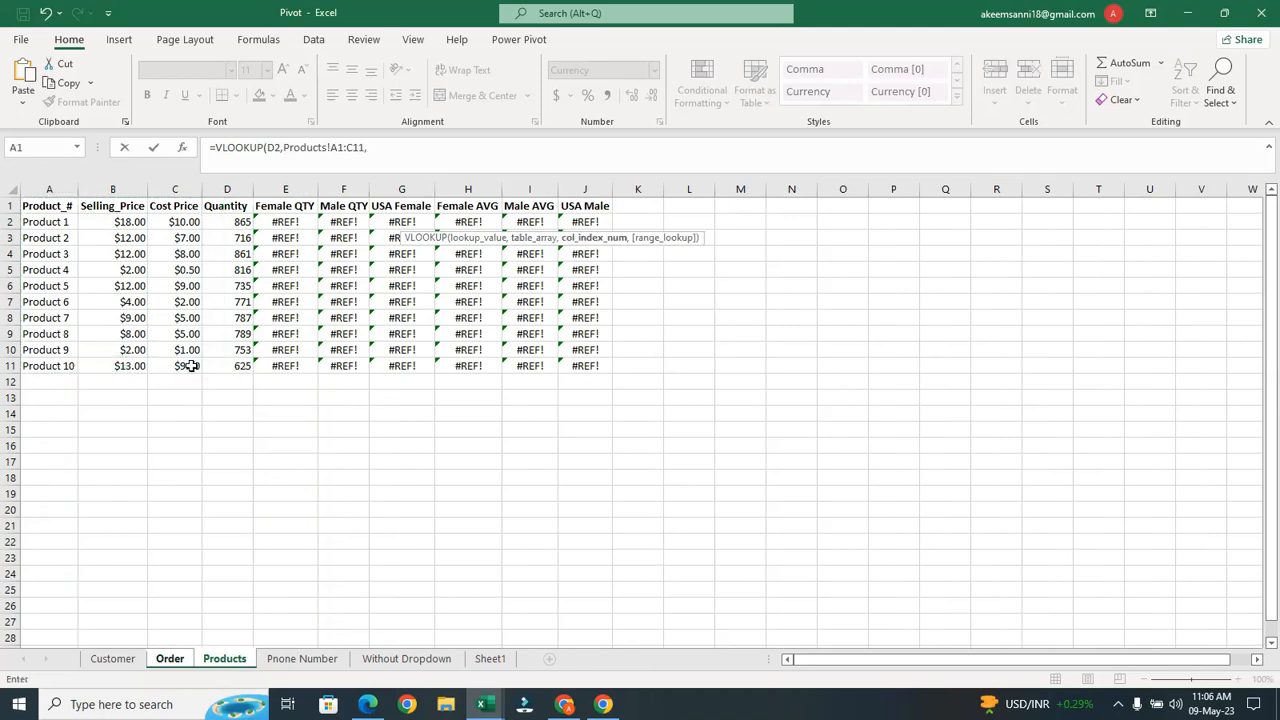
Lock the range to $A$1:$C$11 and finish with column 3 and FALSE
left_click(329, 150)
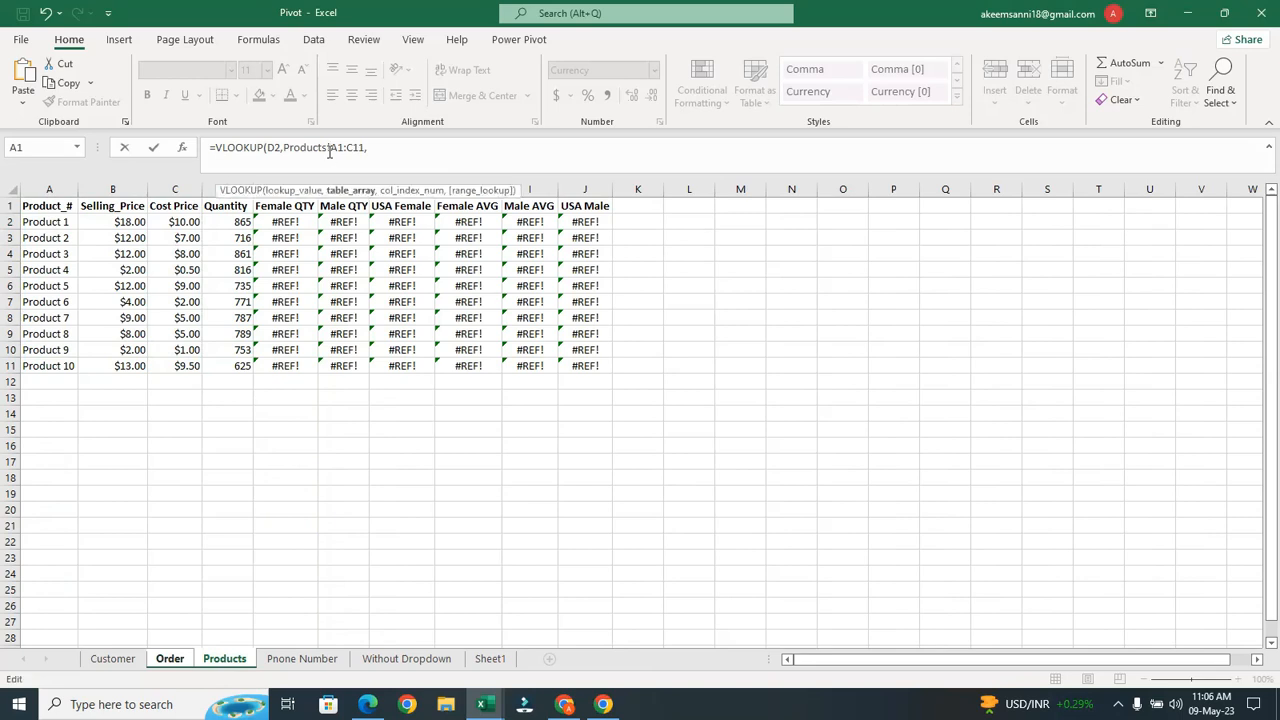
type("$A")
type("$")
left_click(359, 148)
type("$")
left_click(372, 147)
type("$")
left_click(395, 148)
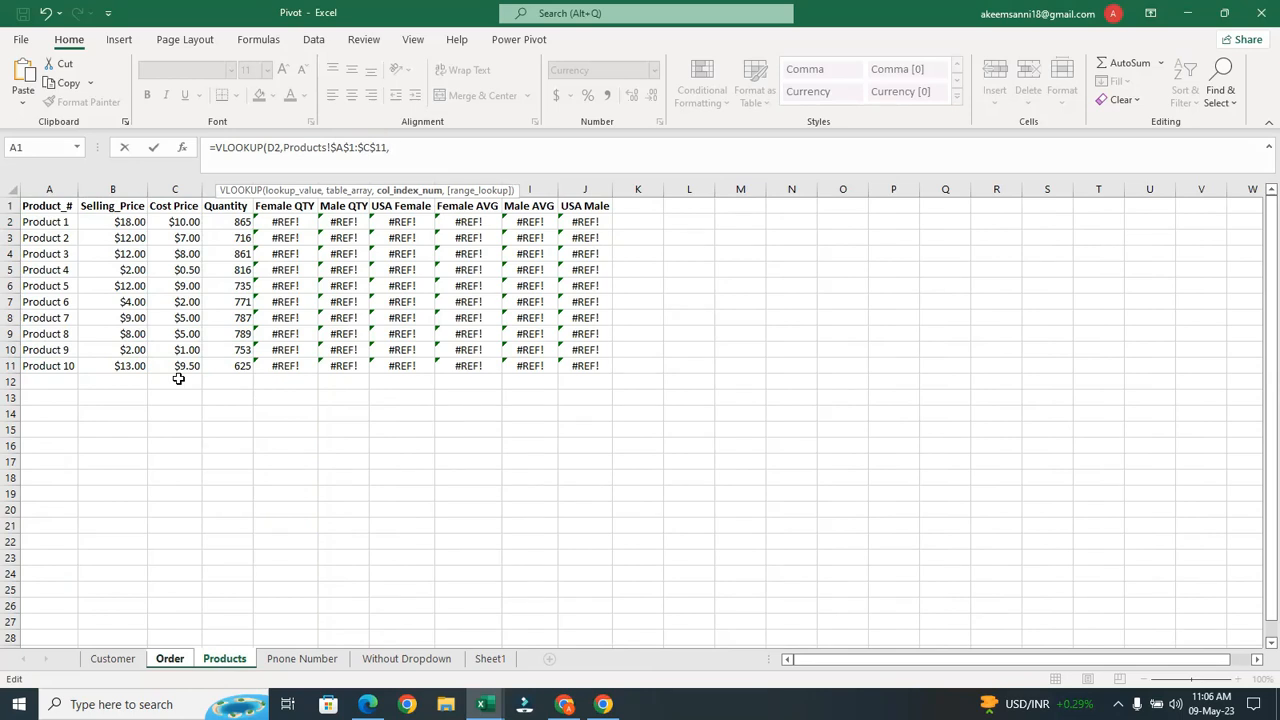
type("3,")
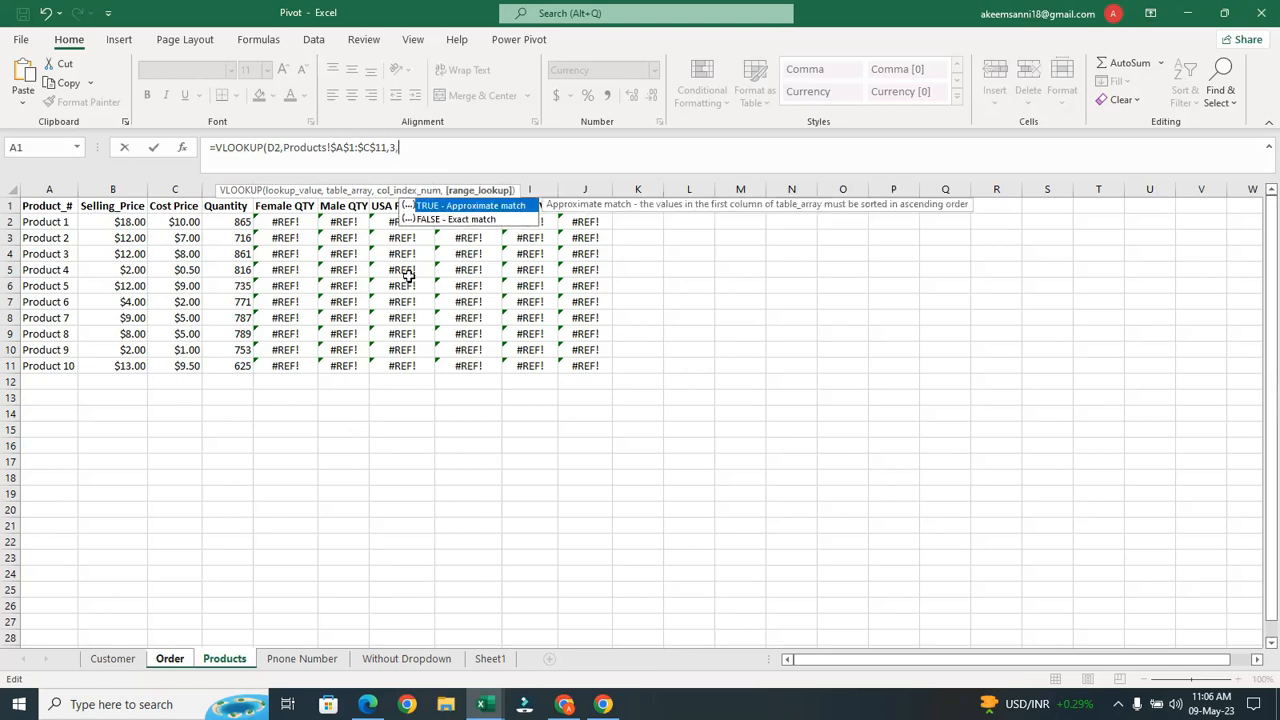
left_click(453, 219)
double_click(453, 219)
type(")")
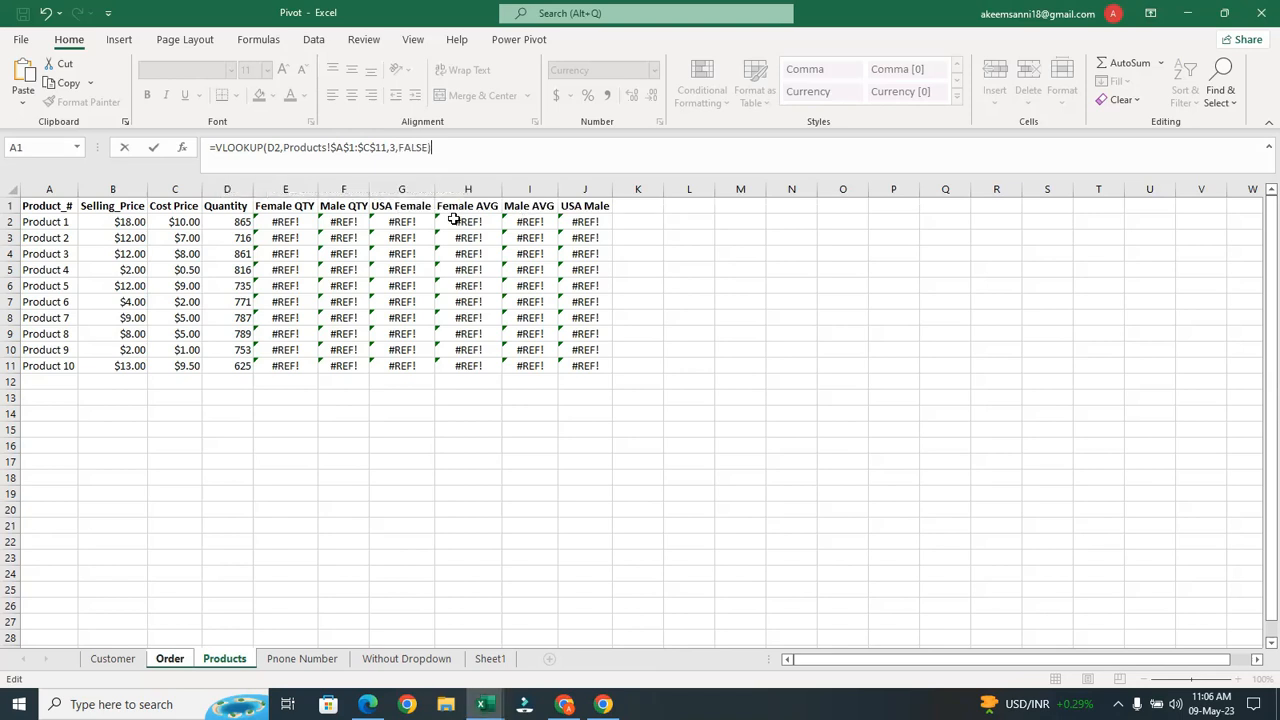
key("Return")
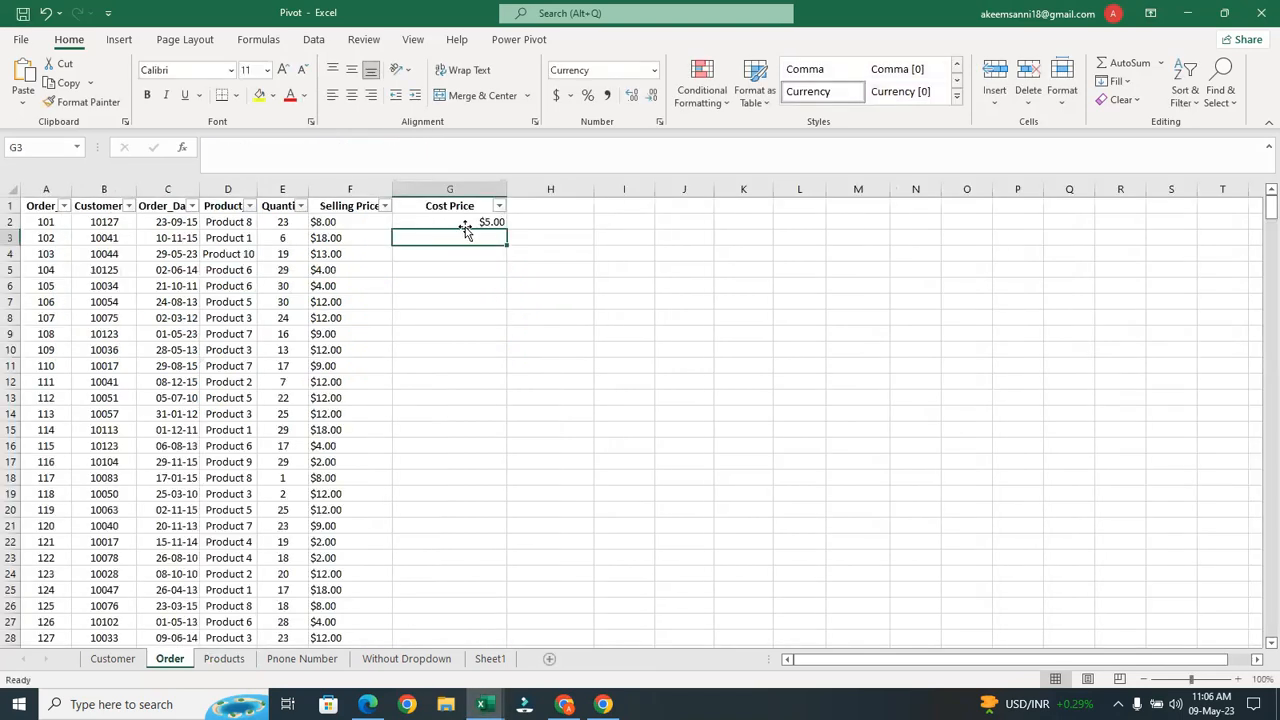
Fill the Cost Price formula down all order rows and check it
left_click(475, 218)
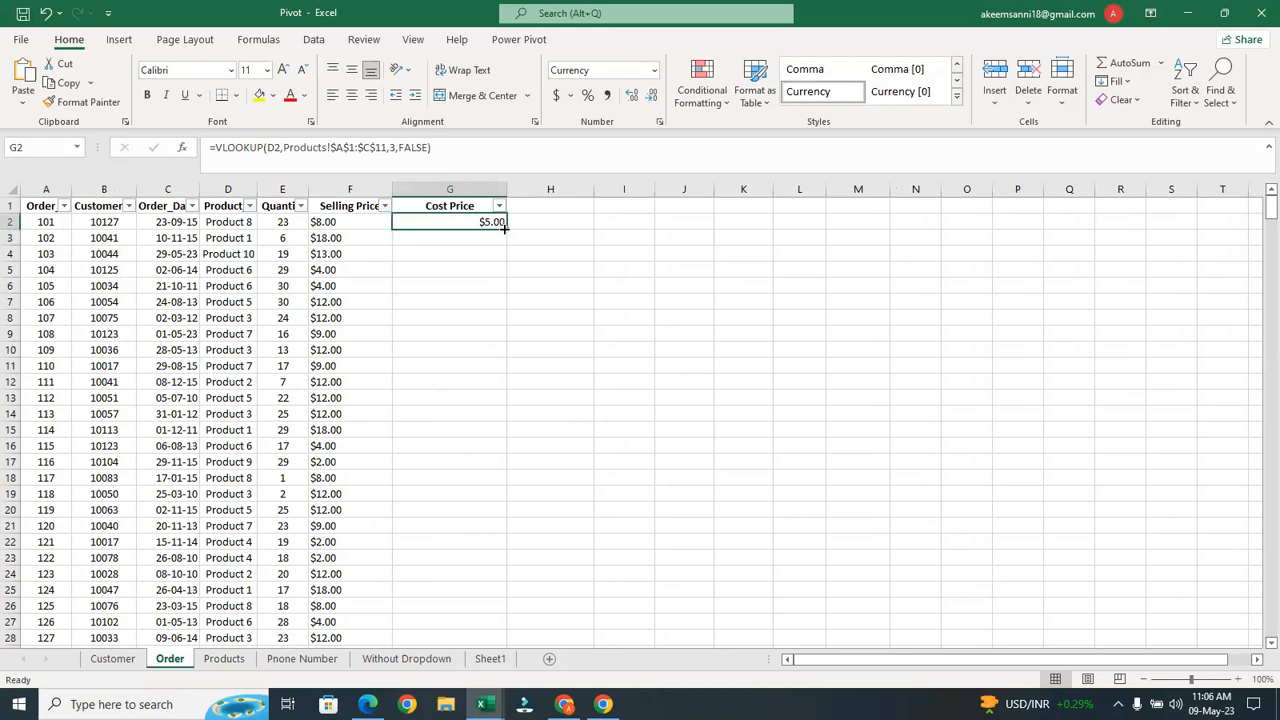
double_click(504, 228)
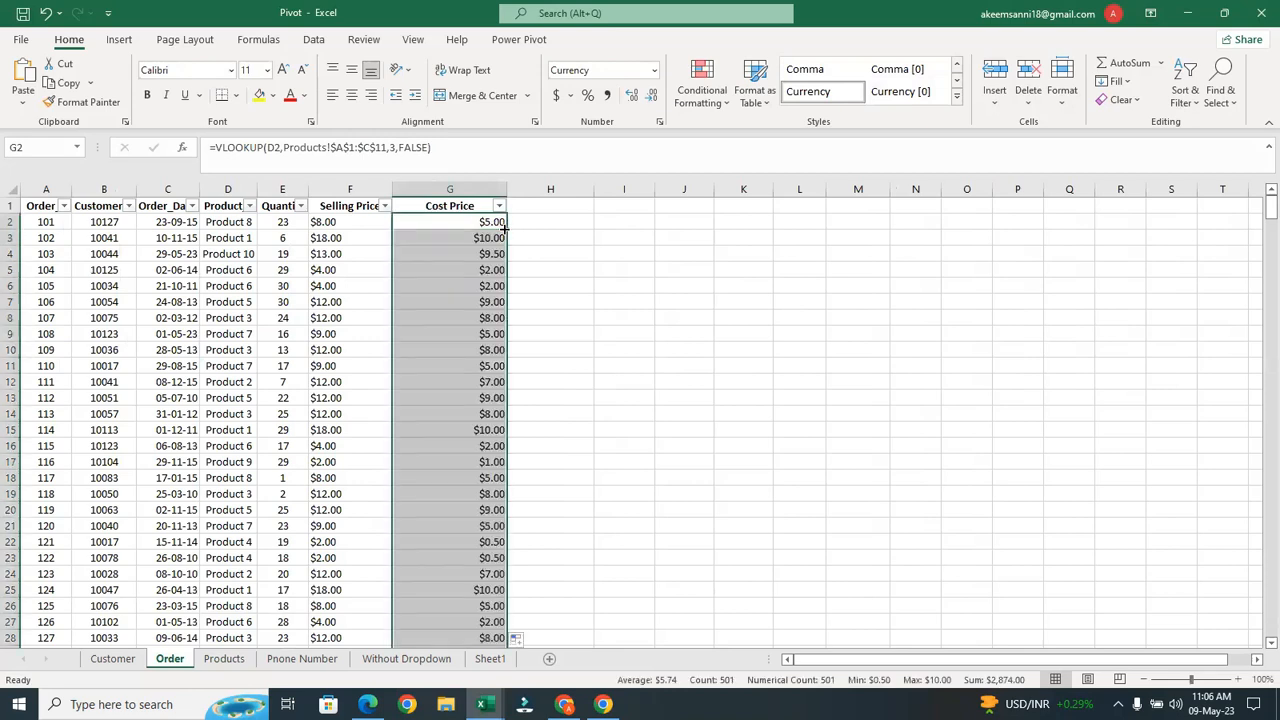
left_click(522, 267)
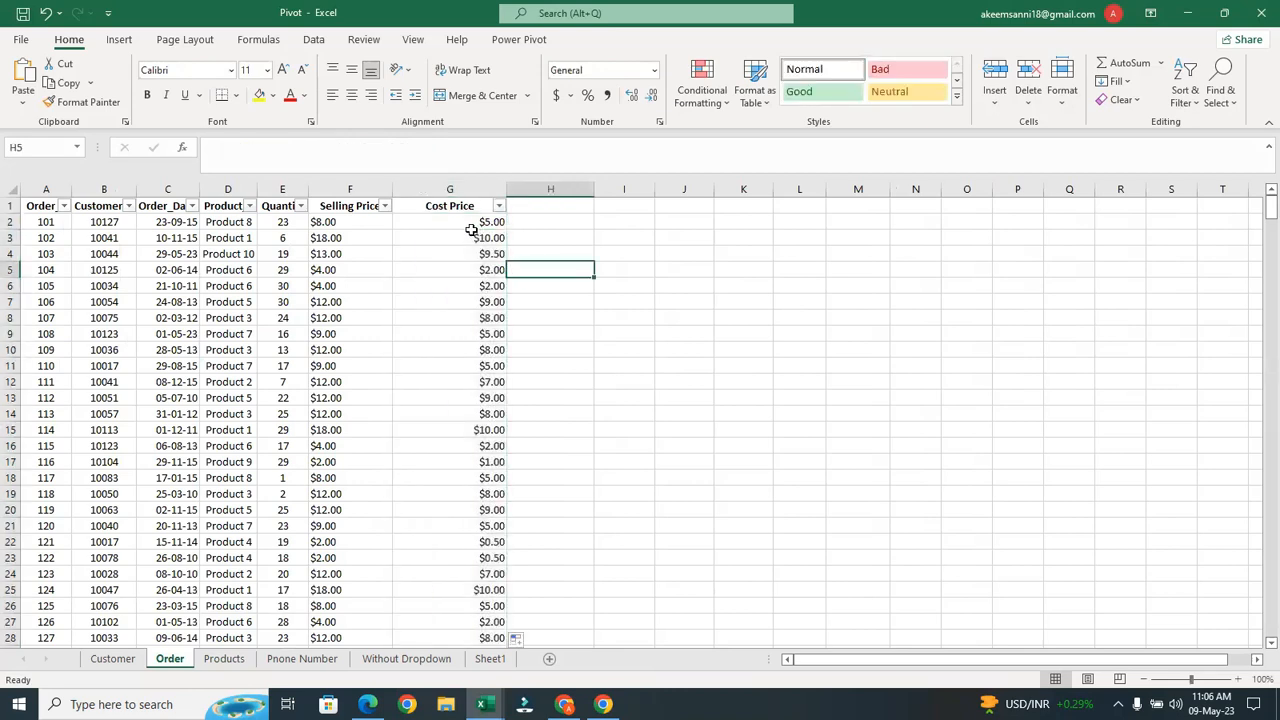
left_click(472, 234)
left_click(420, 208)
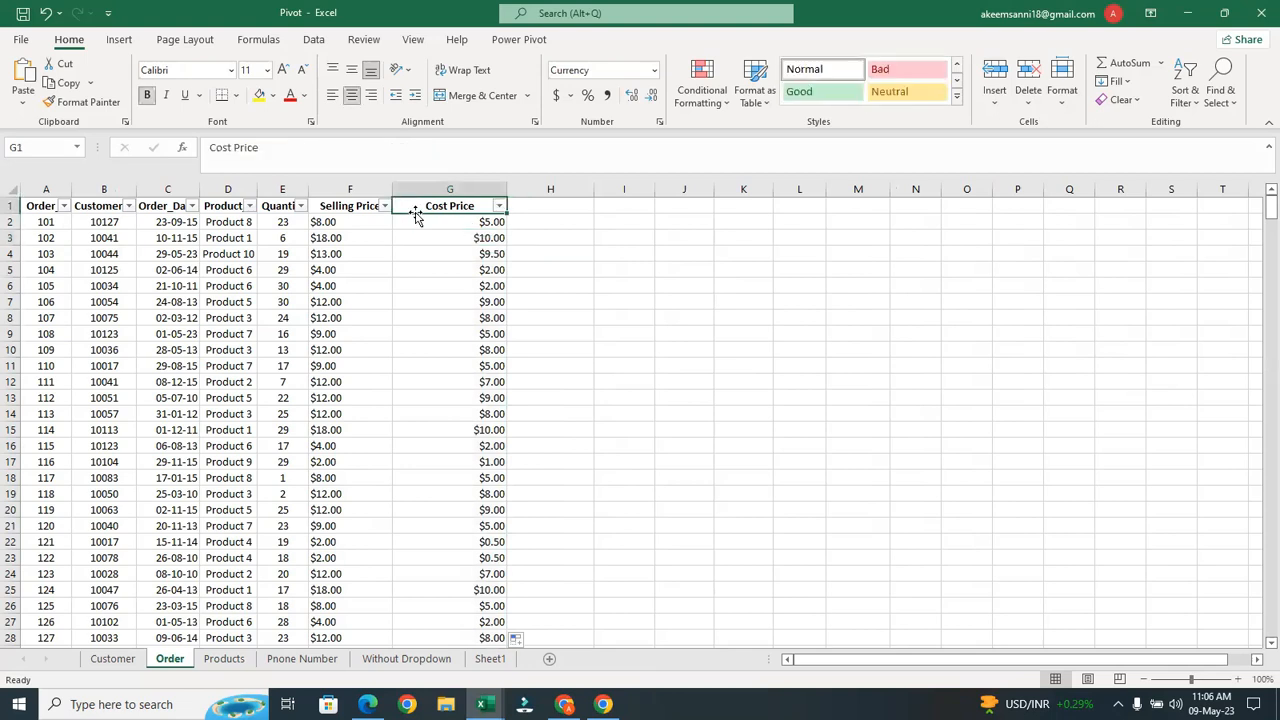
left_click(417, 222)
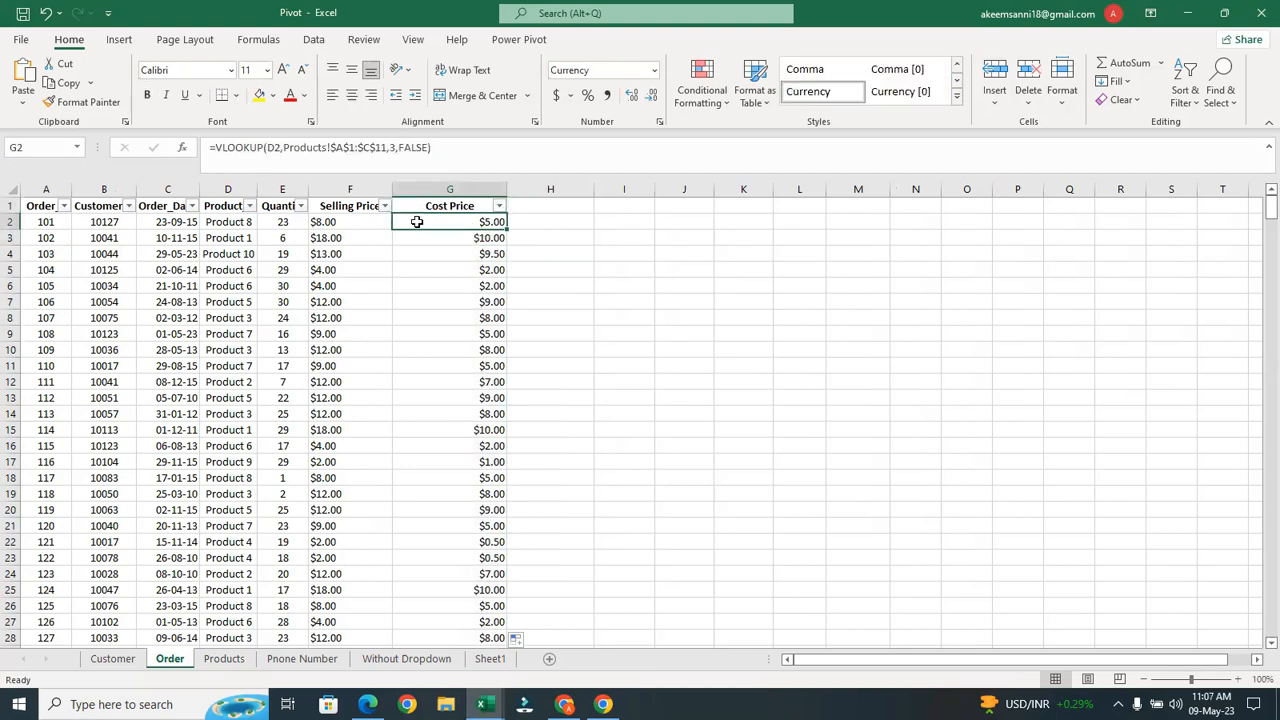
double_click(361, 222)
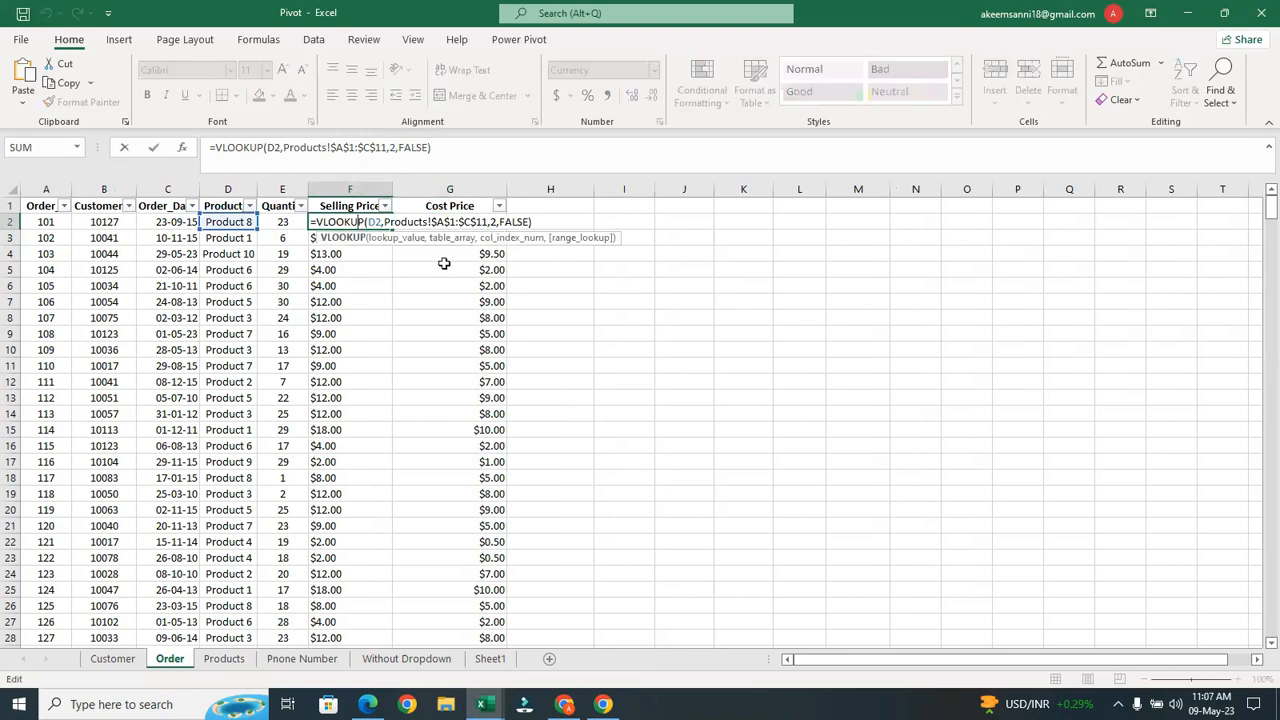
key("Return")
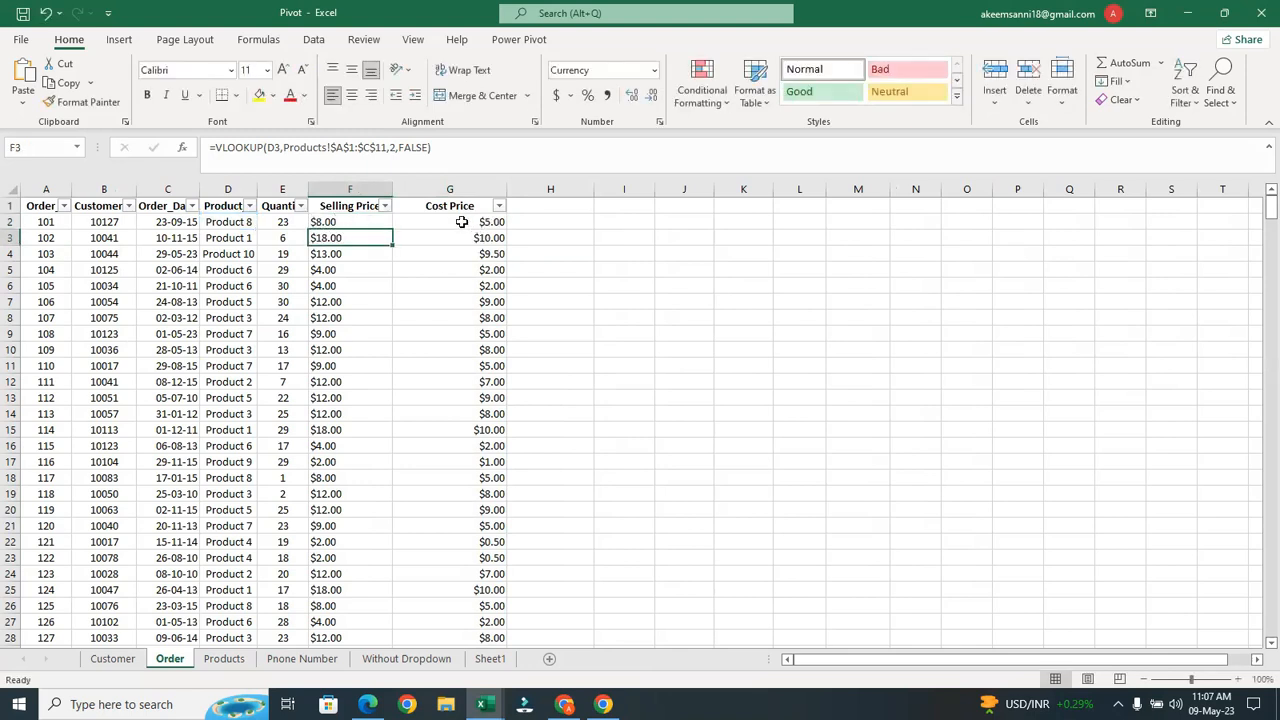
left_click(485, 222)
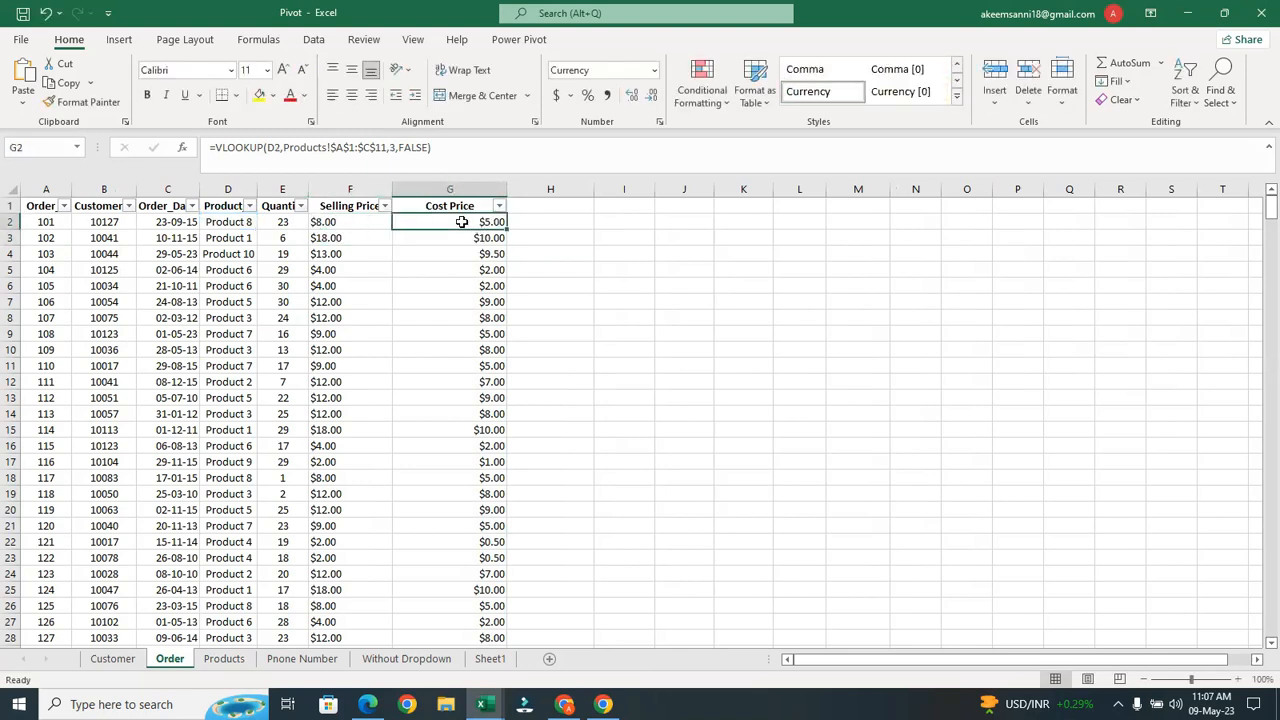
right_click(371, 224)
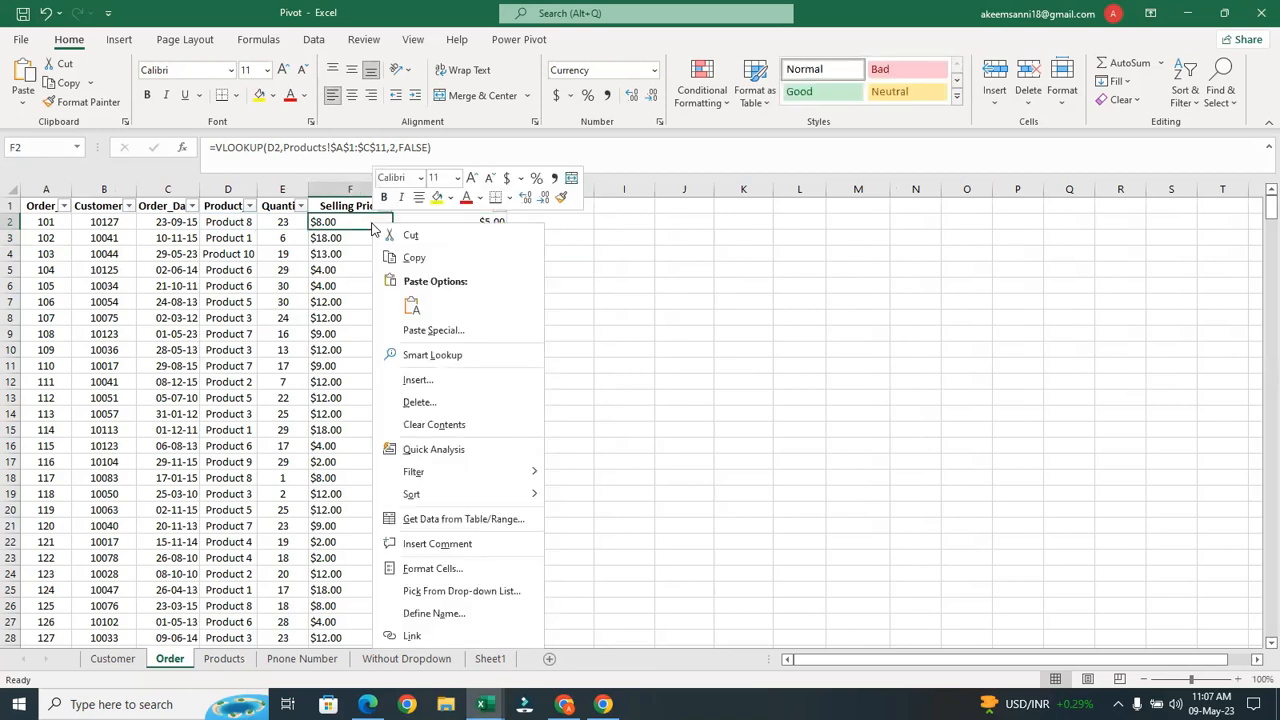
left_click(600, 242)
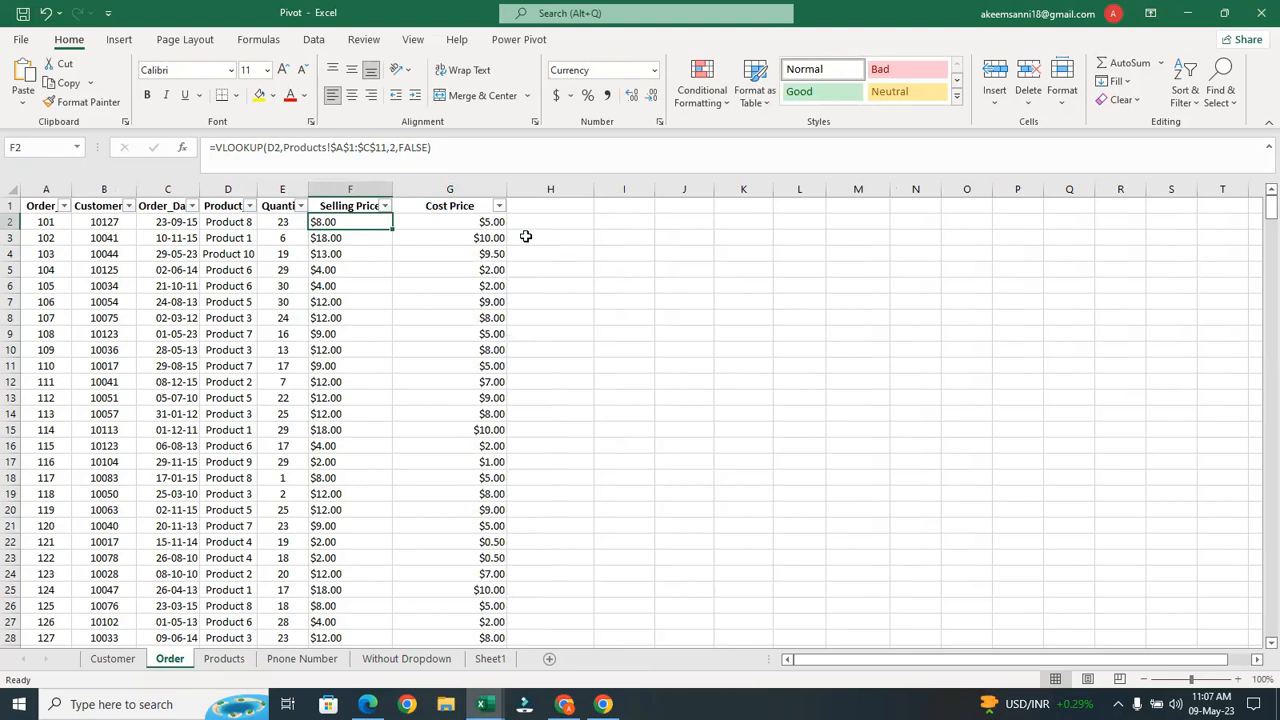
left_click(496, 223)
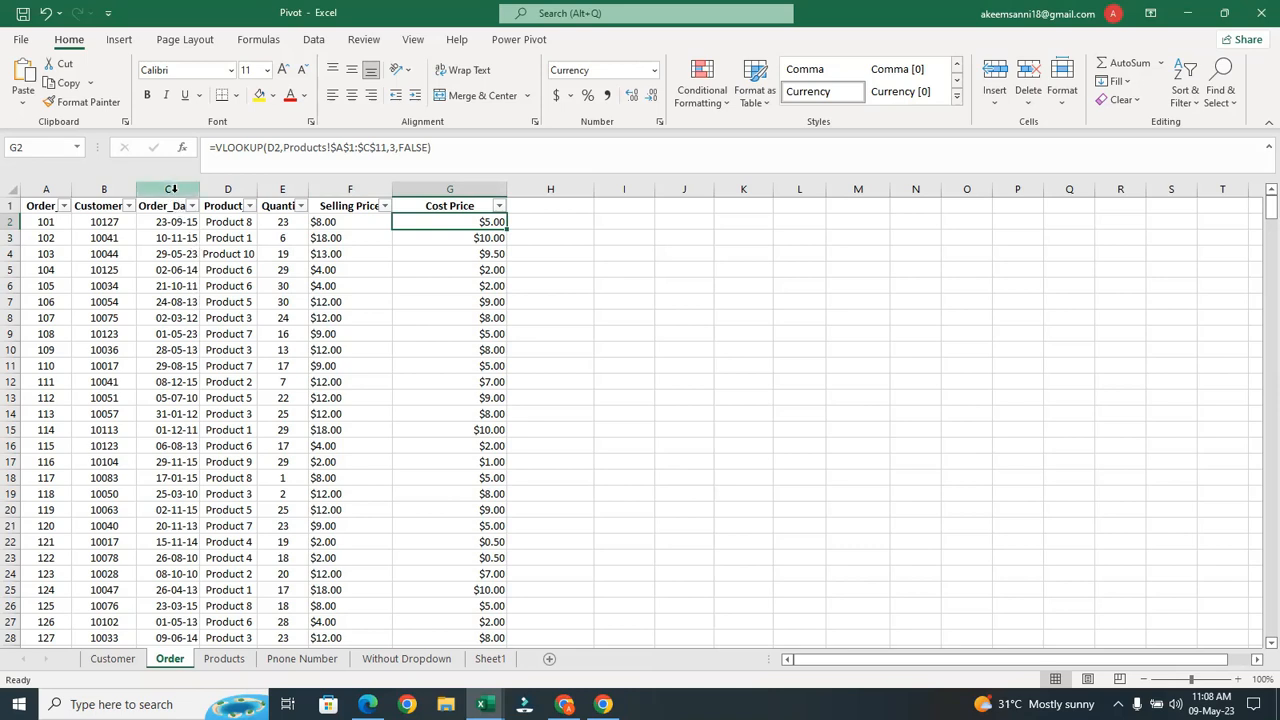
Turn off the header-row filters with Ctrl+Shift+L, then bring up Data Validation for I3
left_click(97, 208)
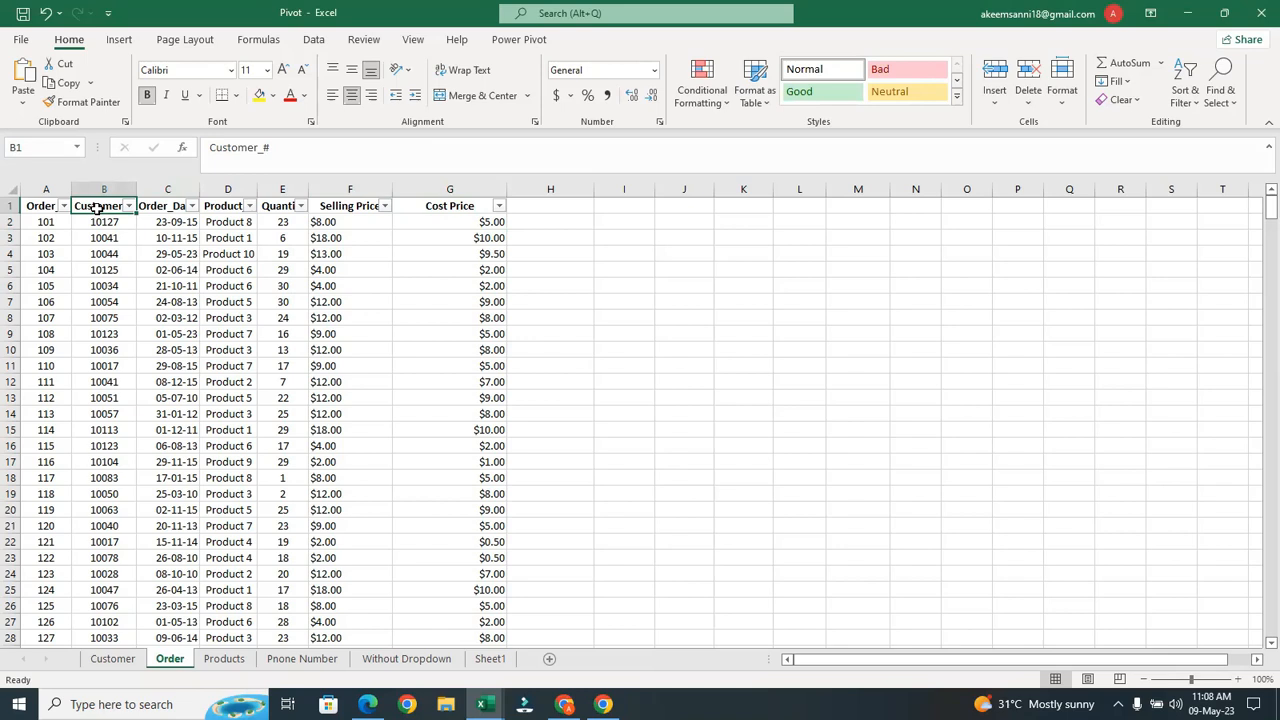
key("ctrl+shift+l")
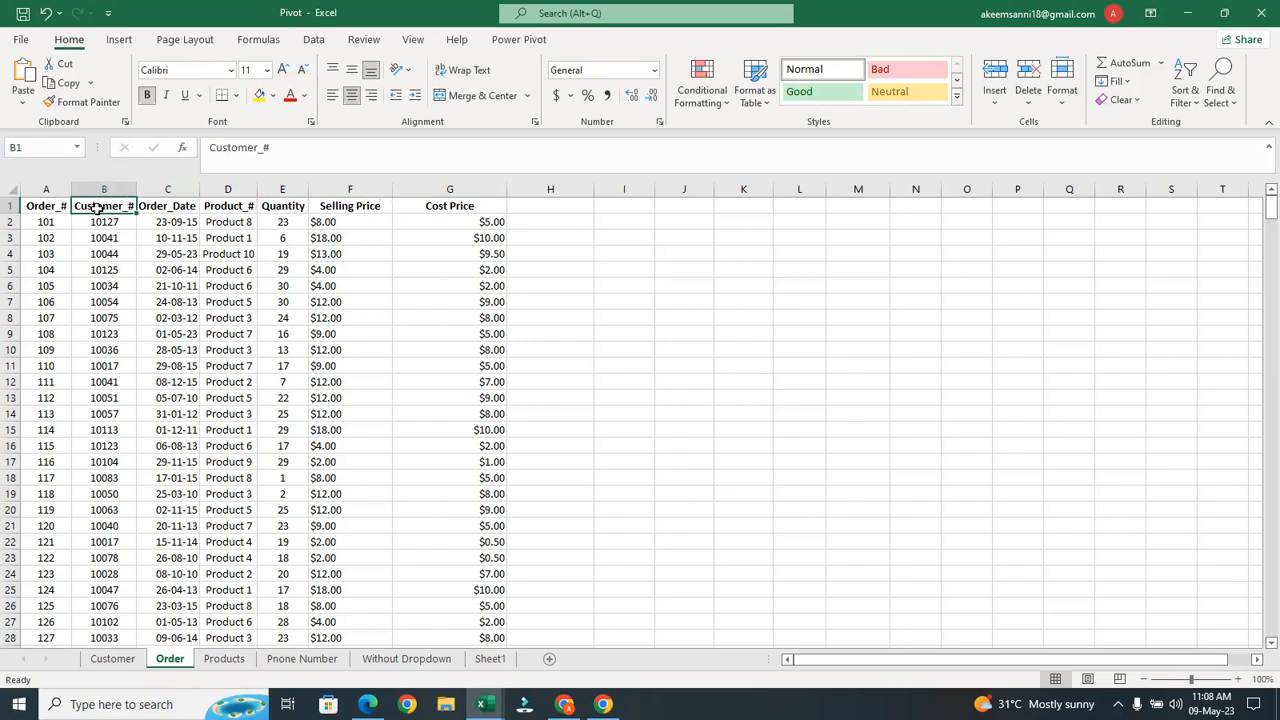
left_click(626, 240)
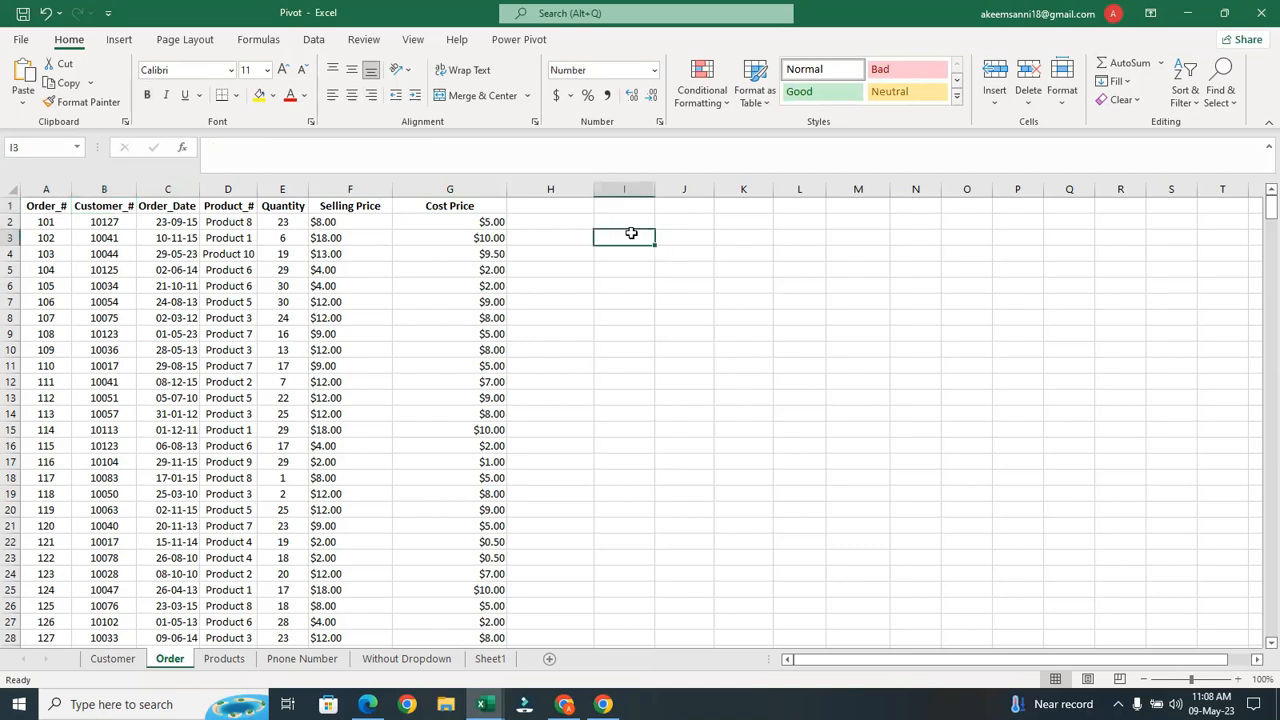
left_click(322, 41)
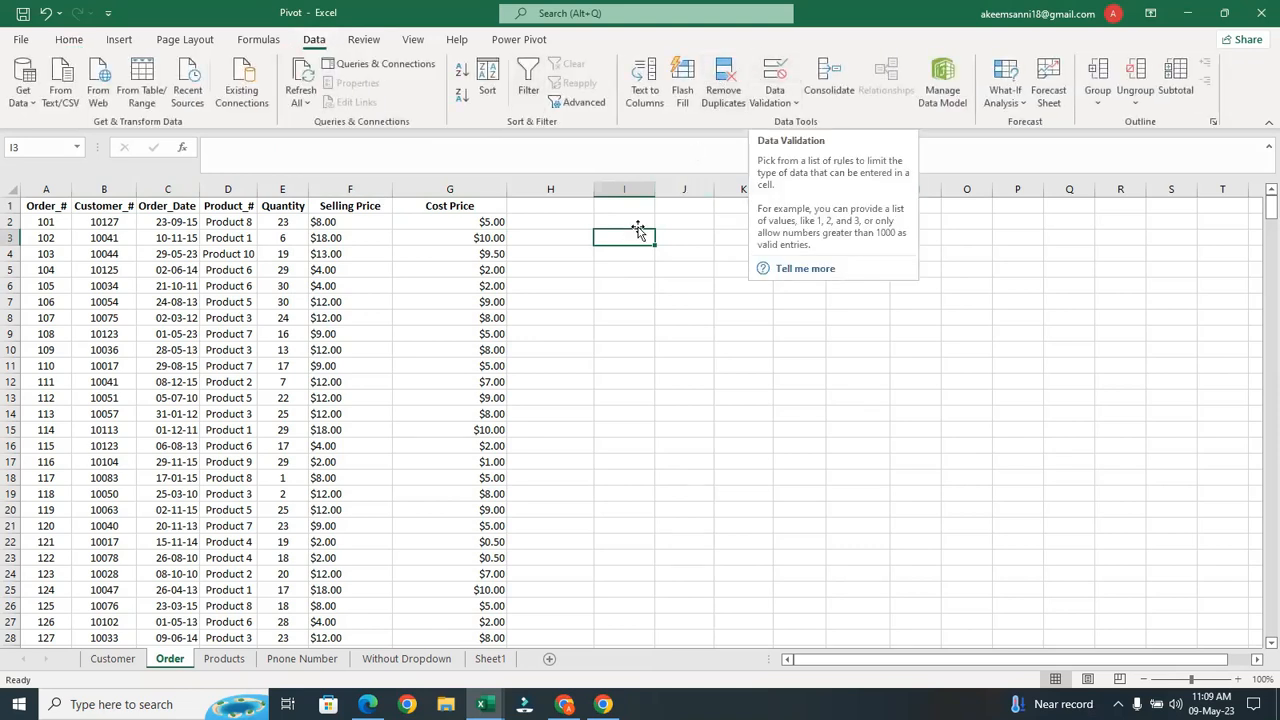
left_click(772, 90)
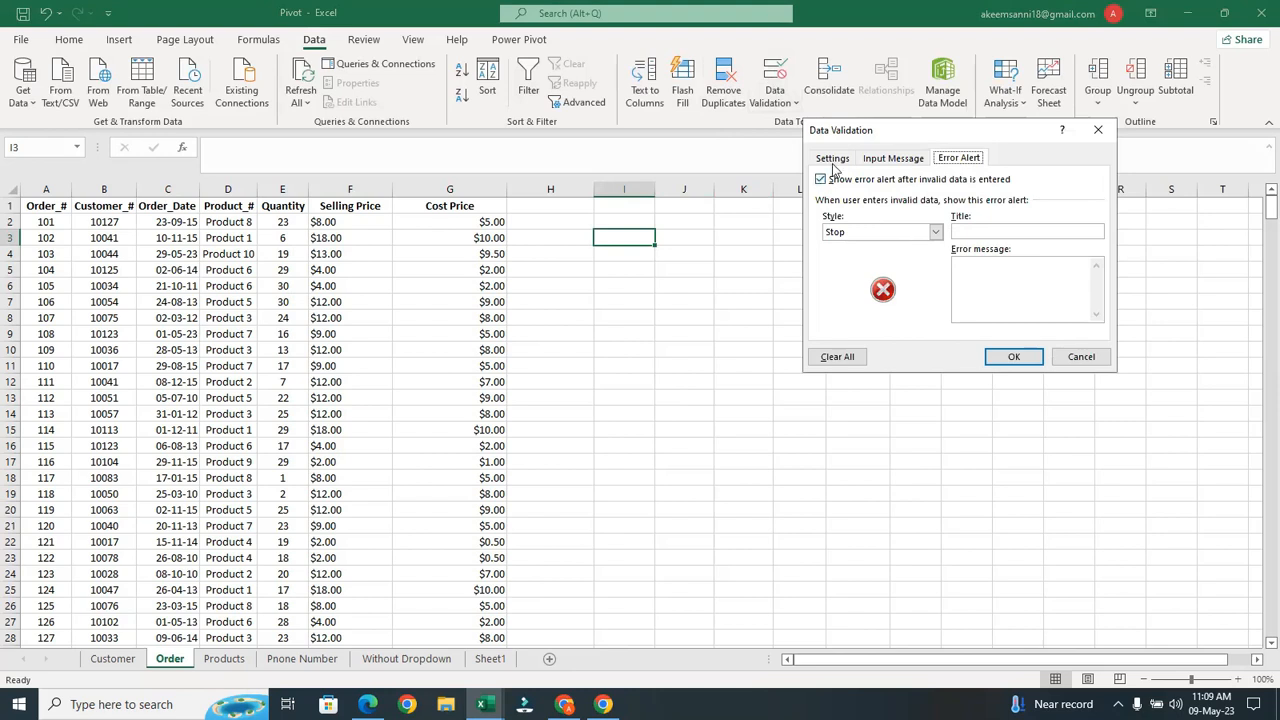
Try Allow: List with the Source range picker, then close Data Validation without applying
left_click(833, 160)
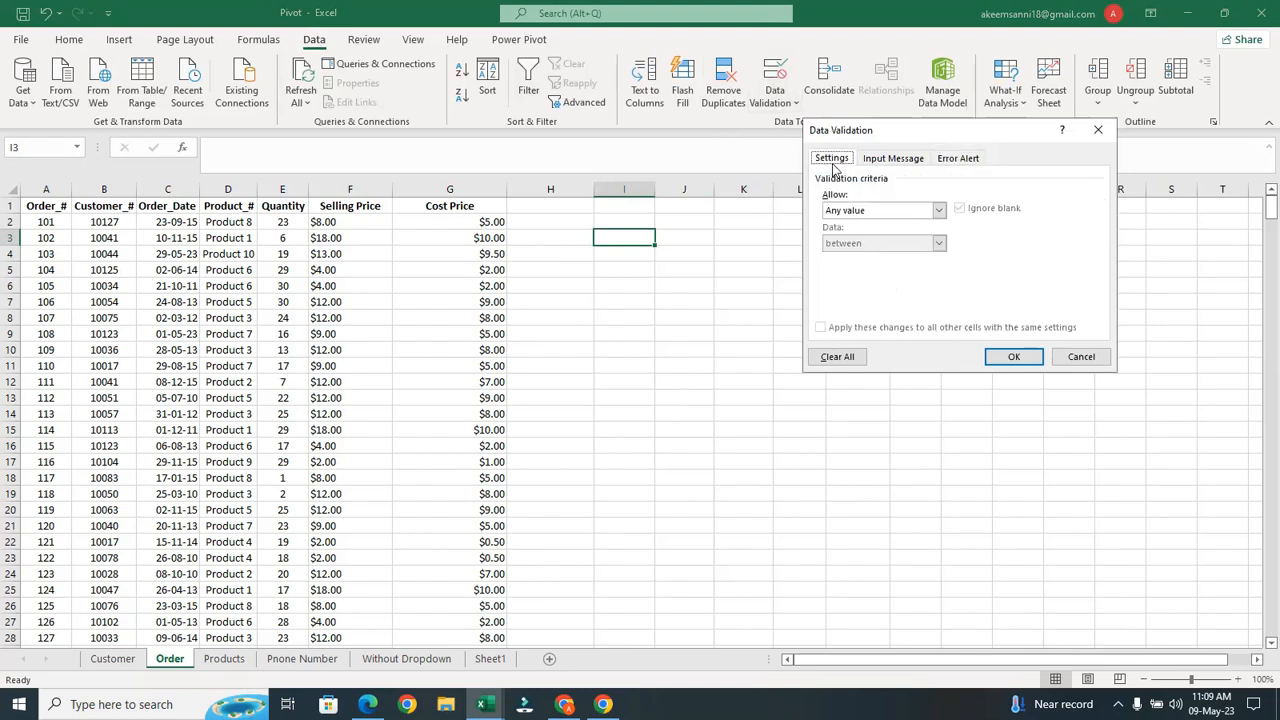
left_click(941, 212)
left_click(909, 251)
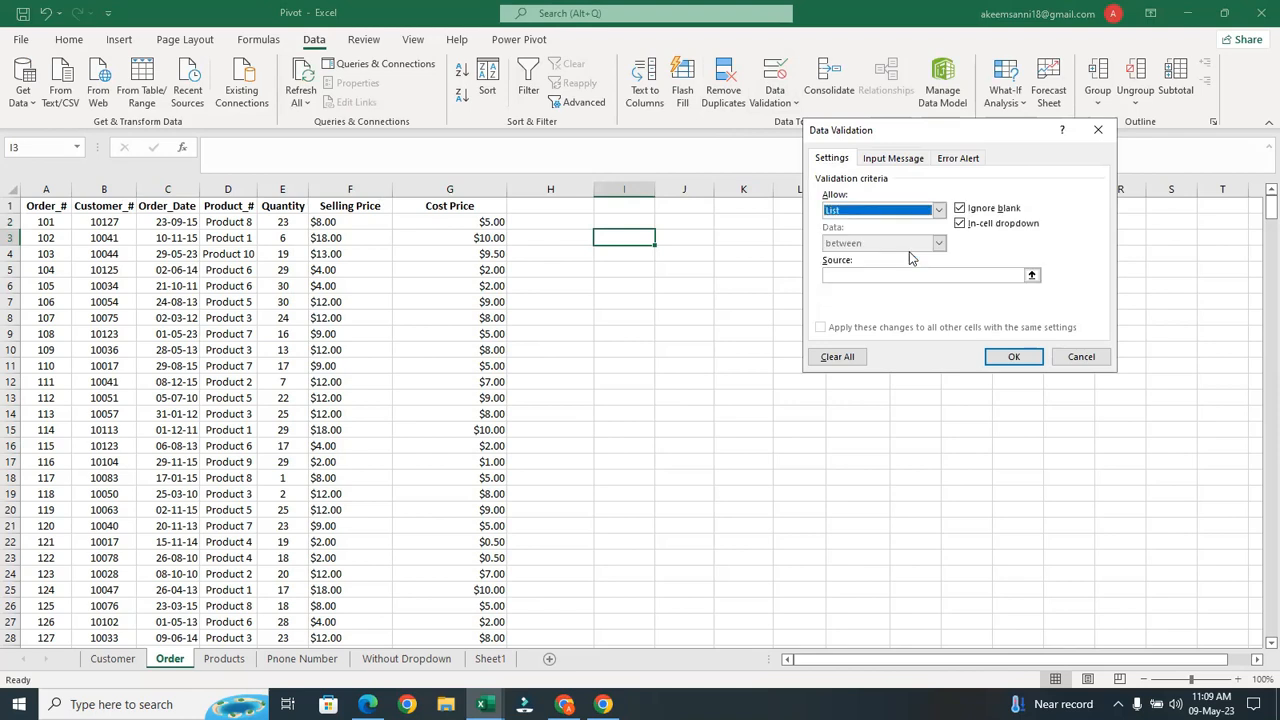
left_click(1032, 277)
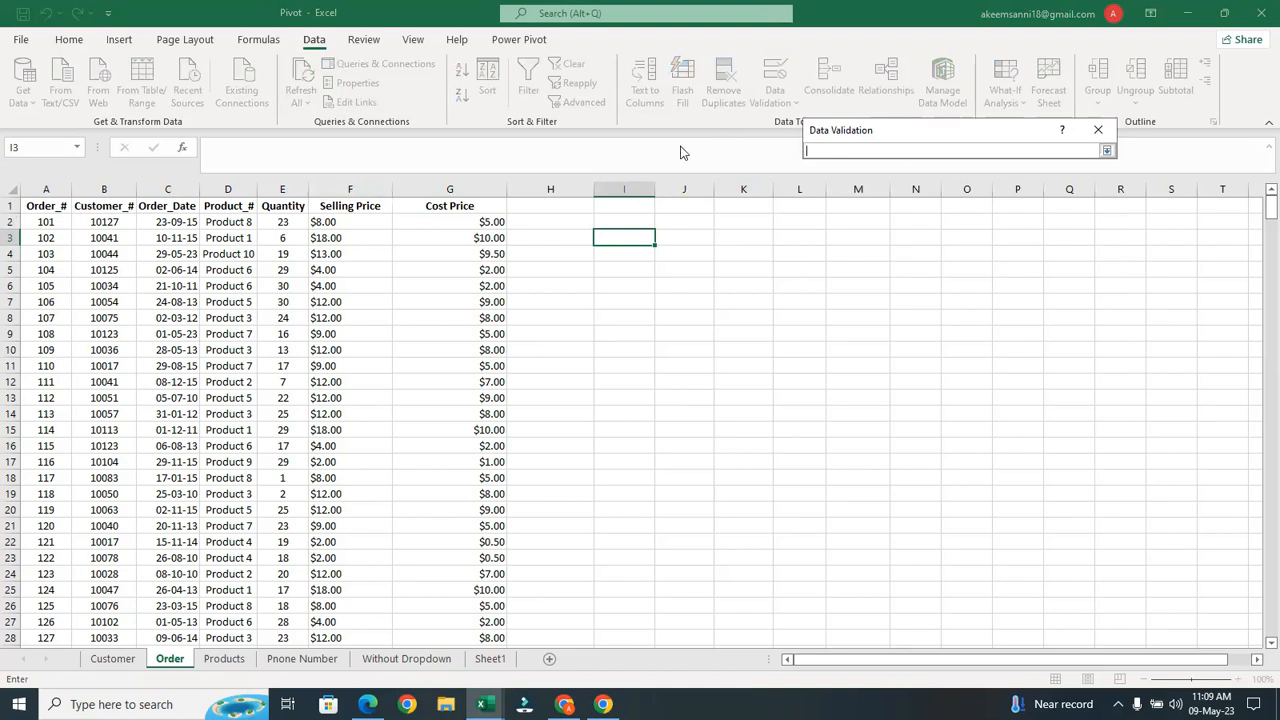
left_click(1099, 129)
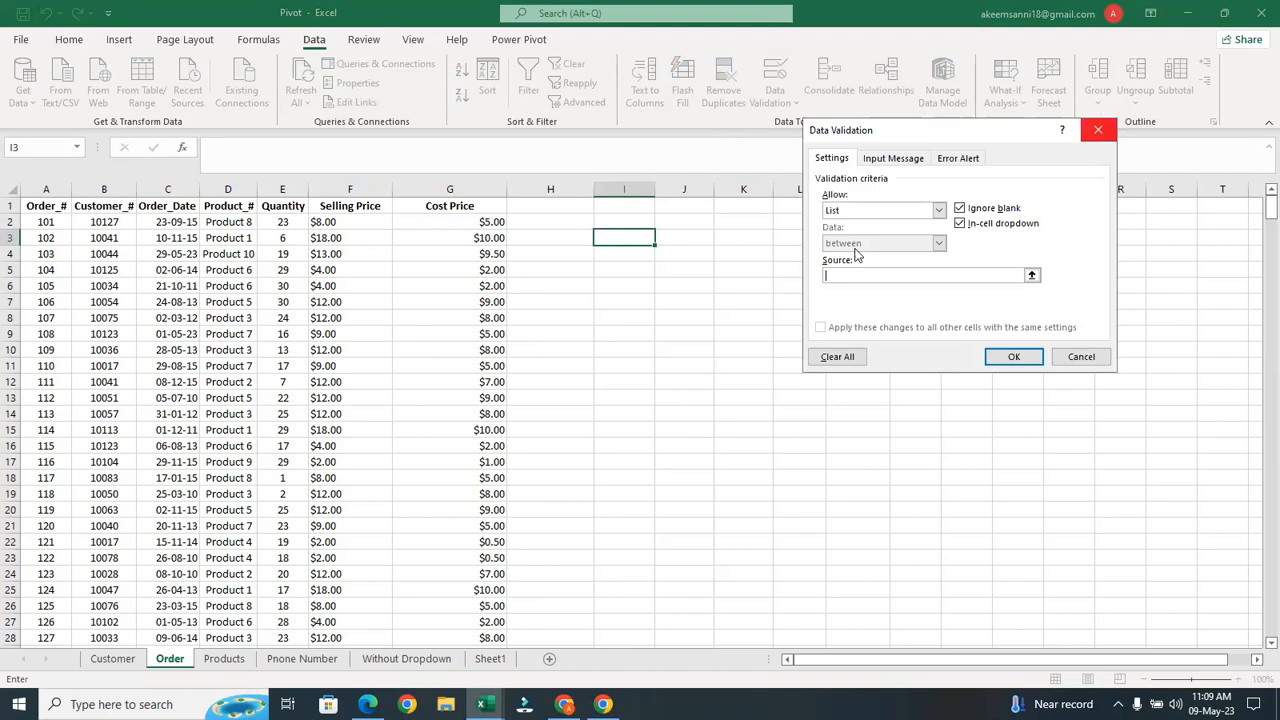
left_click(1096, 130)
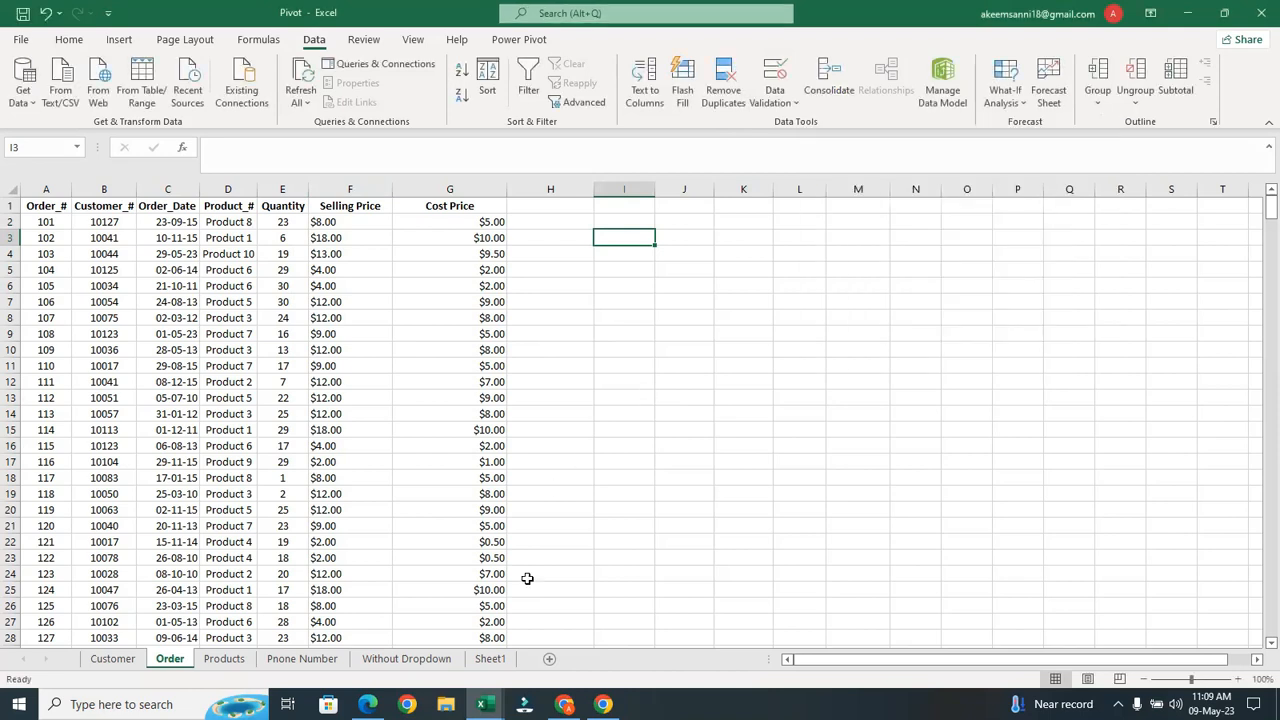
On Sheet1 pick order ID 486, then 490, from A2's dropdown, and return to Order
left_click(490, 660)
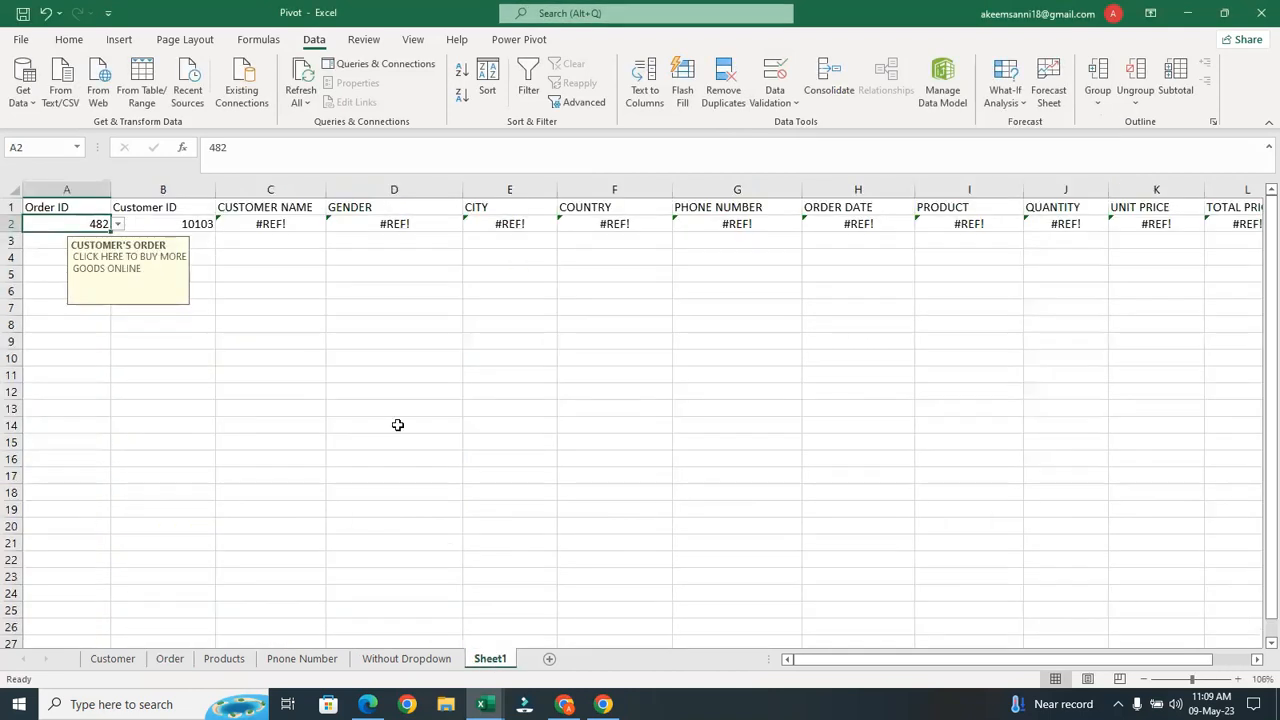
left_click(117, 224)
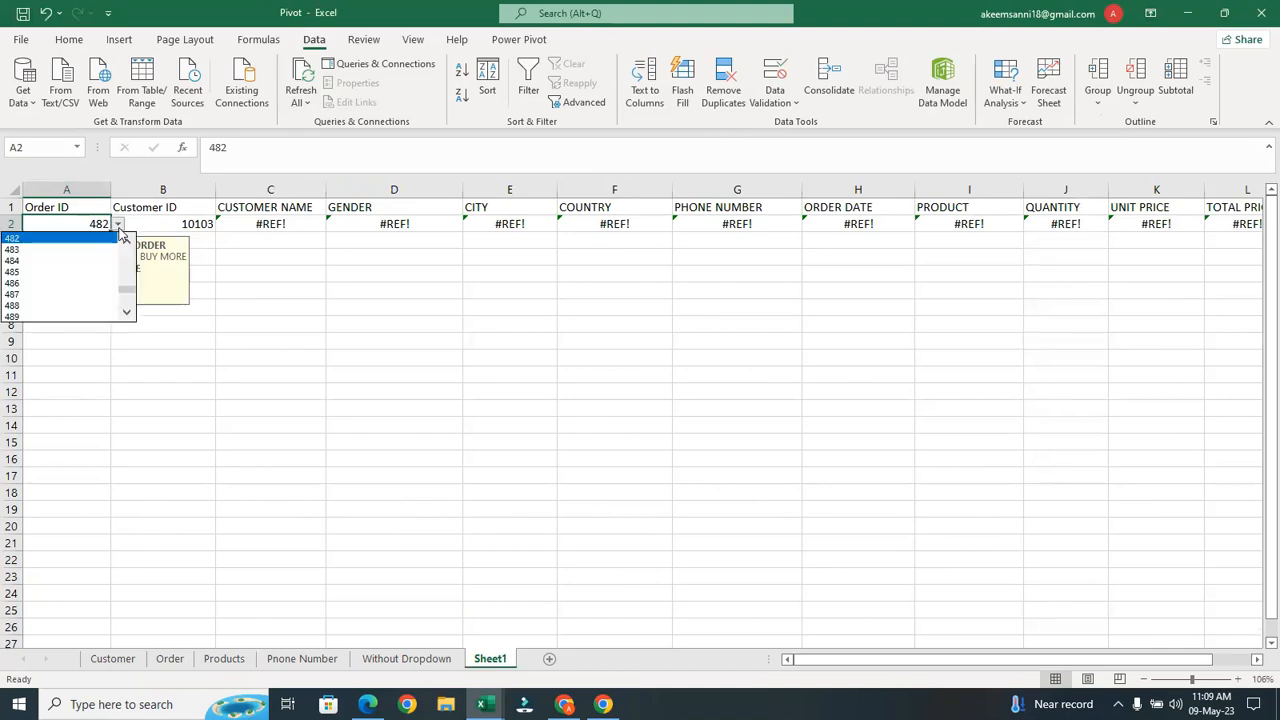
left_click(74, 287)
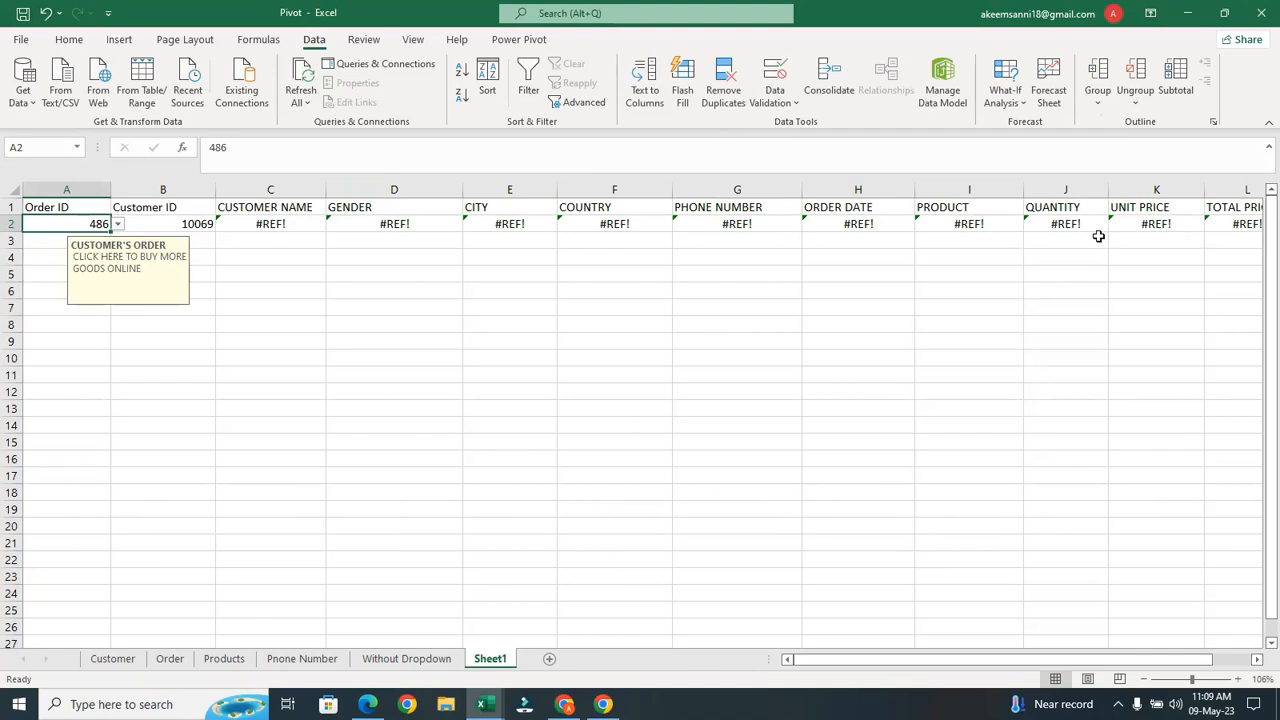
left_click(170, 658)
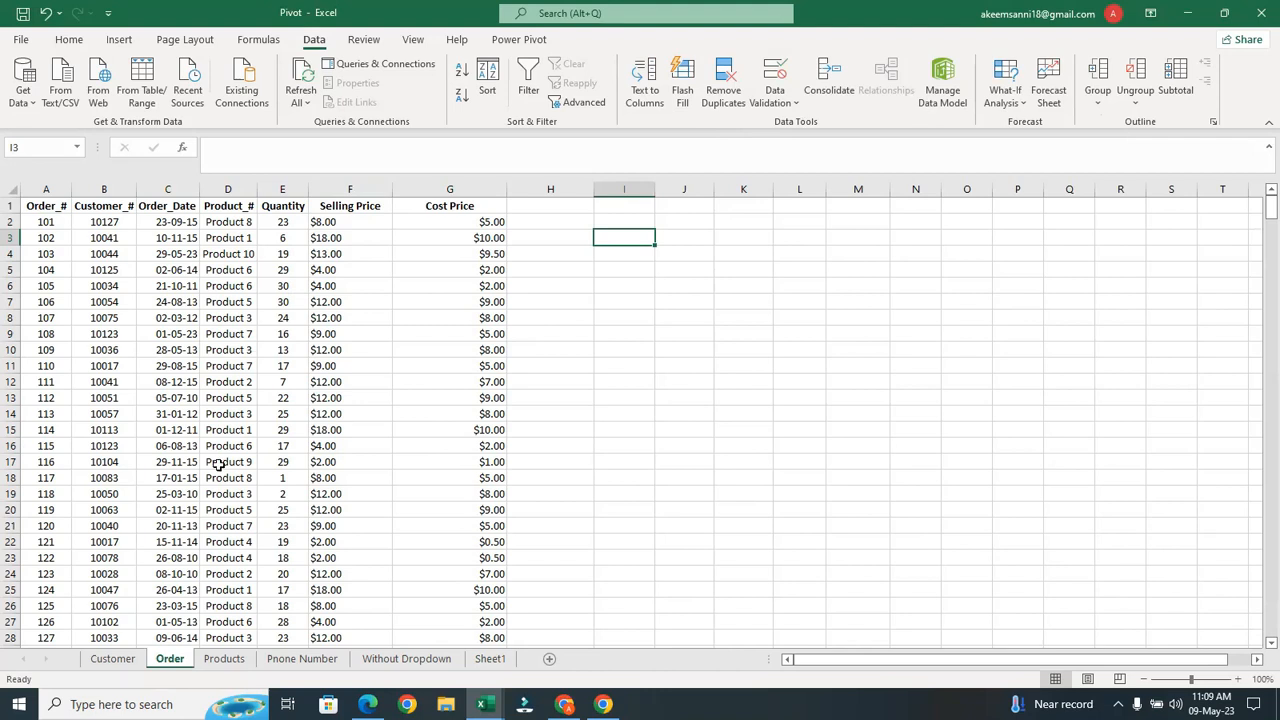
left_click(490, 658)
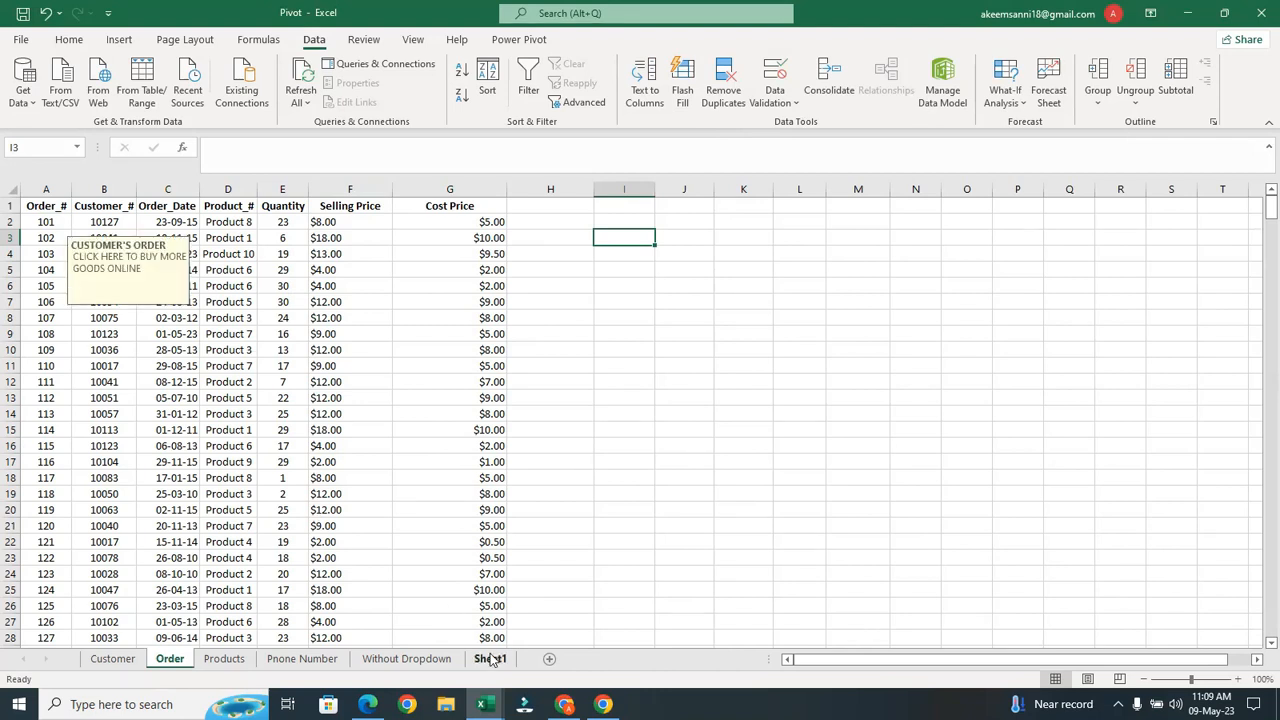
left_click(120, 226)
left_click(85, 286)
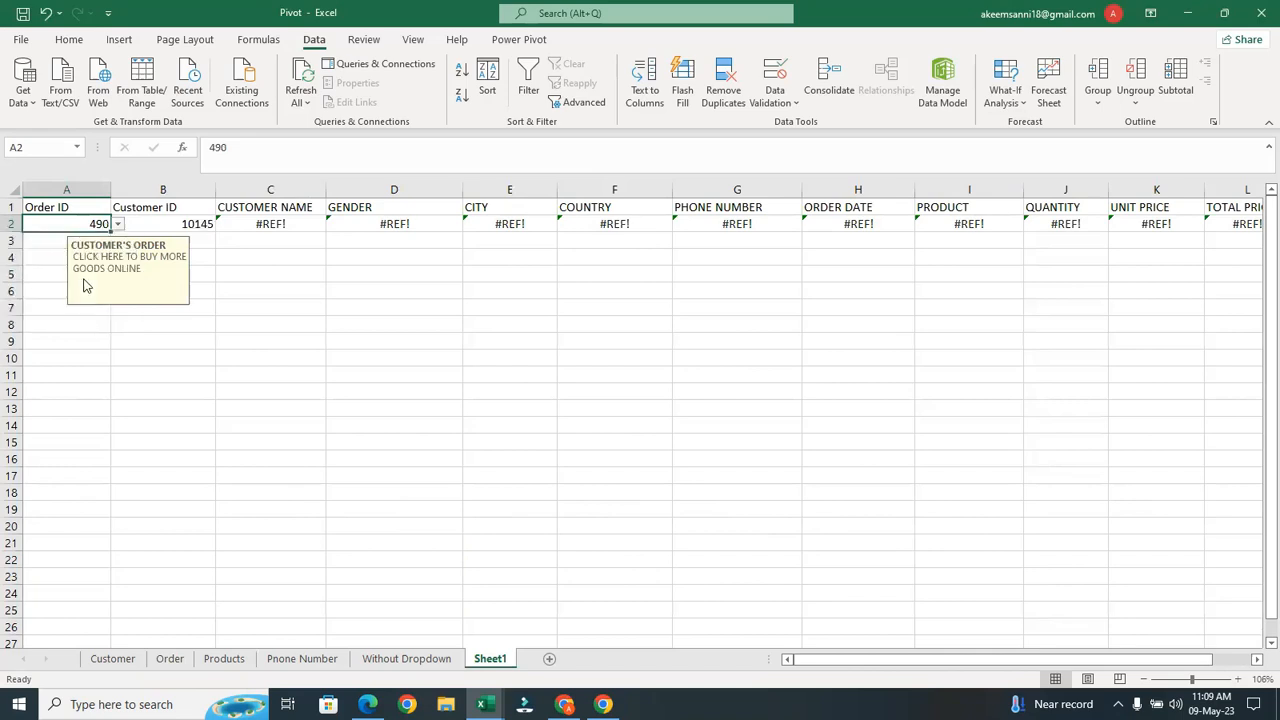
left_click(296, 390)
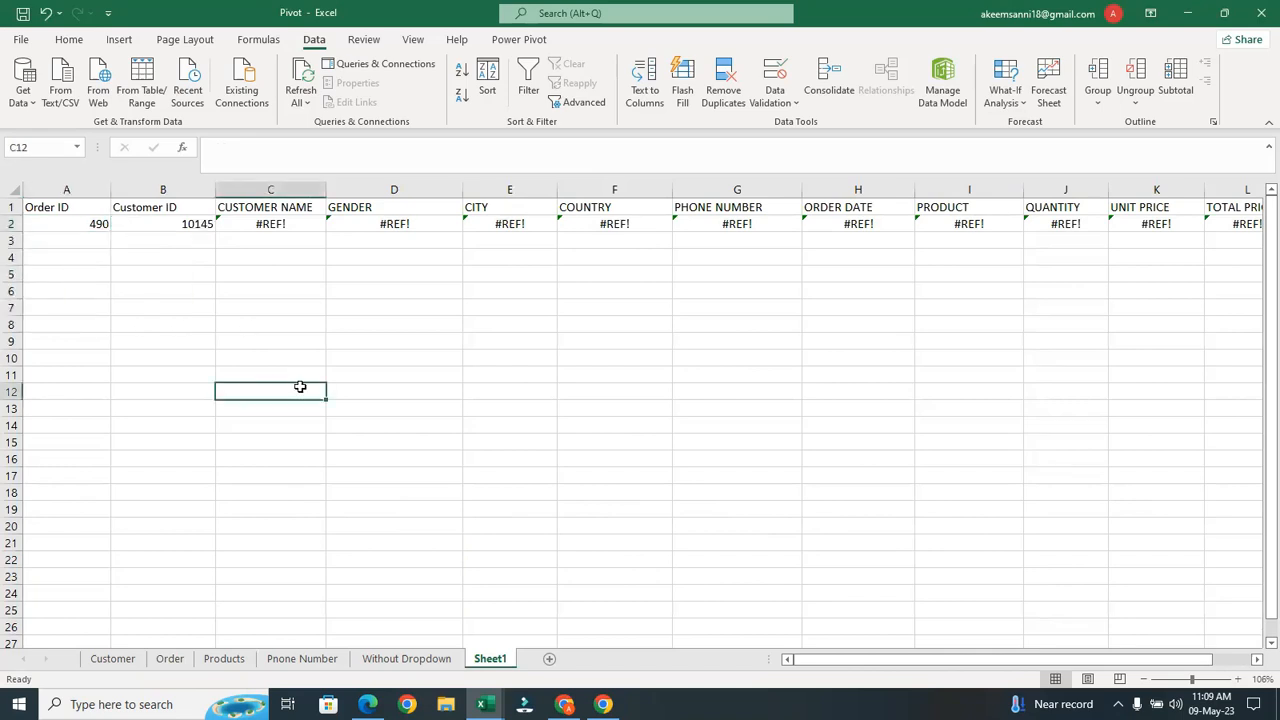
left_click(178, 664)
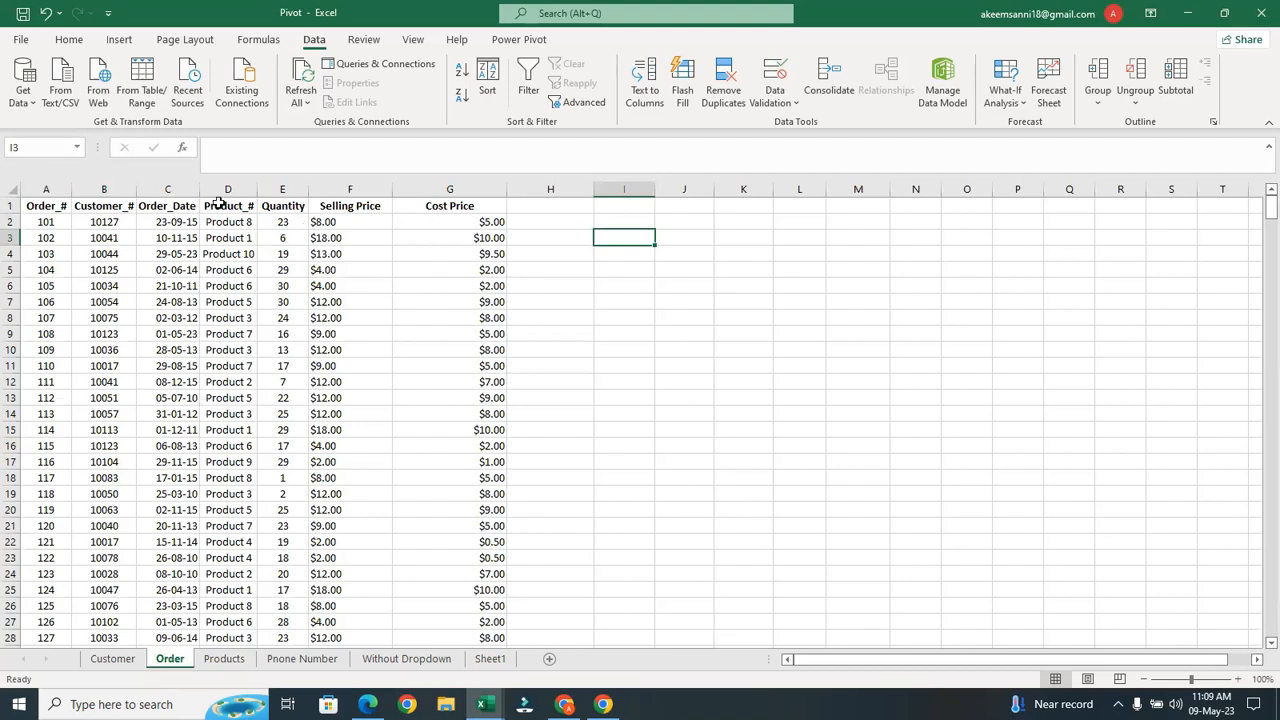
Insert a blank column before Order_Date on the Order sheet
left_click(171, 190)
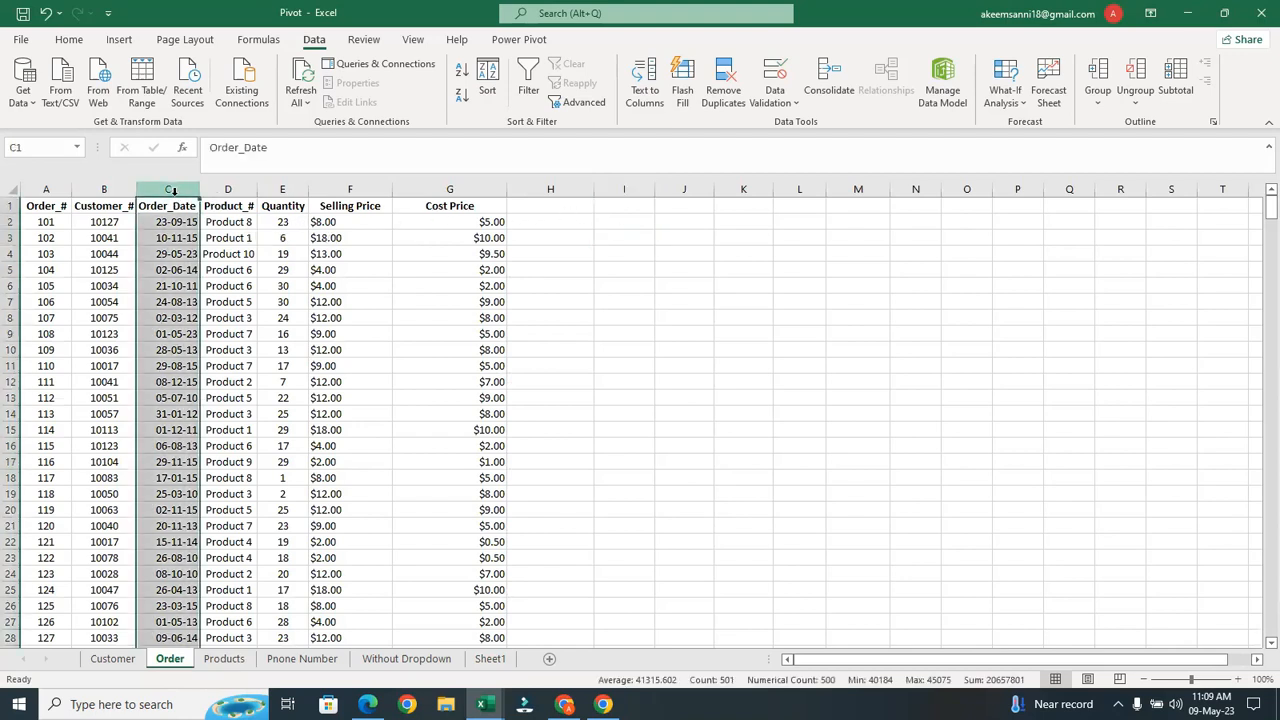
right_click(171, 191)
left_click(215, 333)
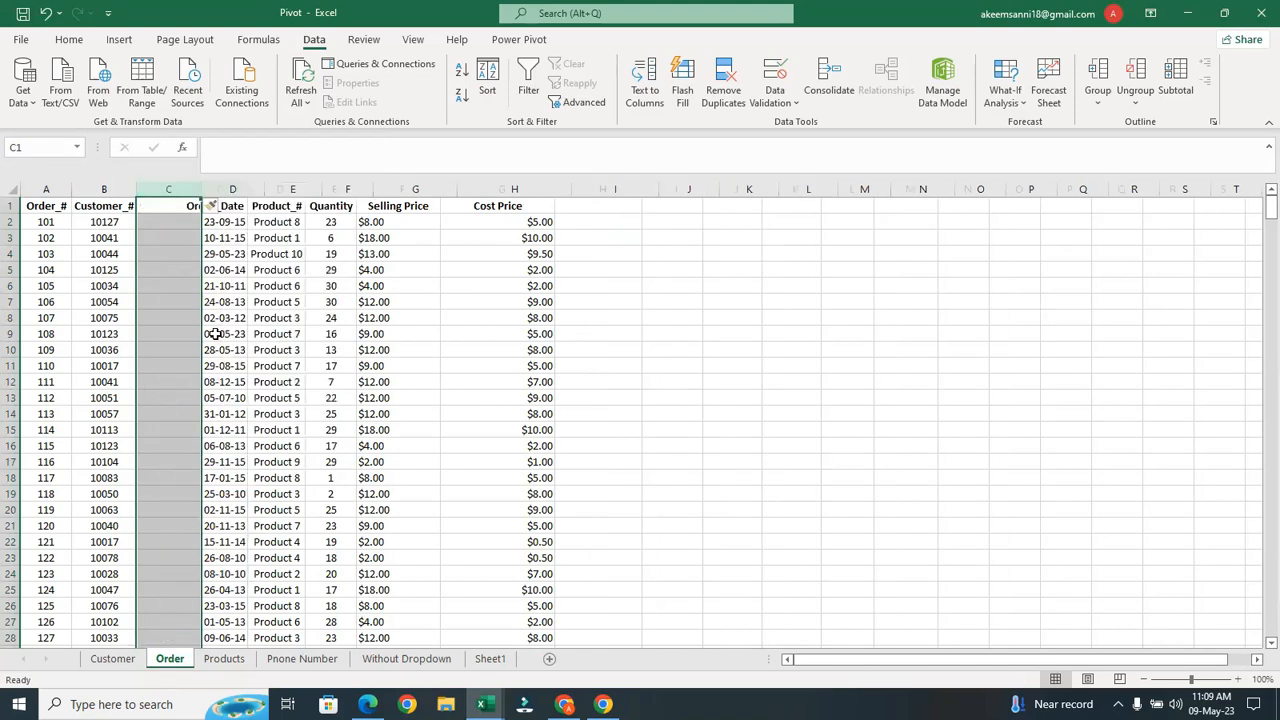
Head the new column C 'Phone Number' and autofit its width to the heading
left_click(172, 212)
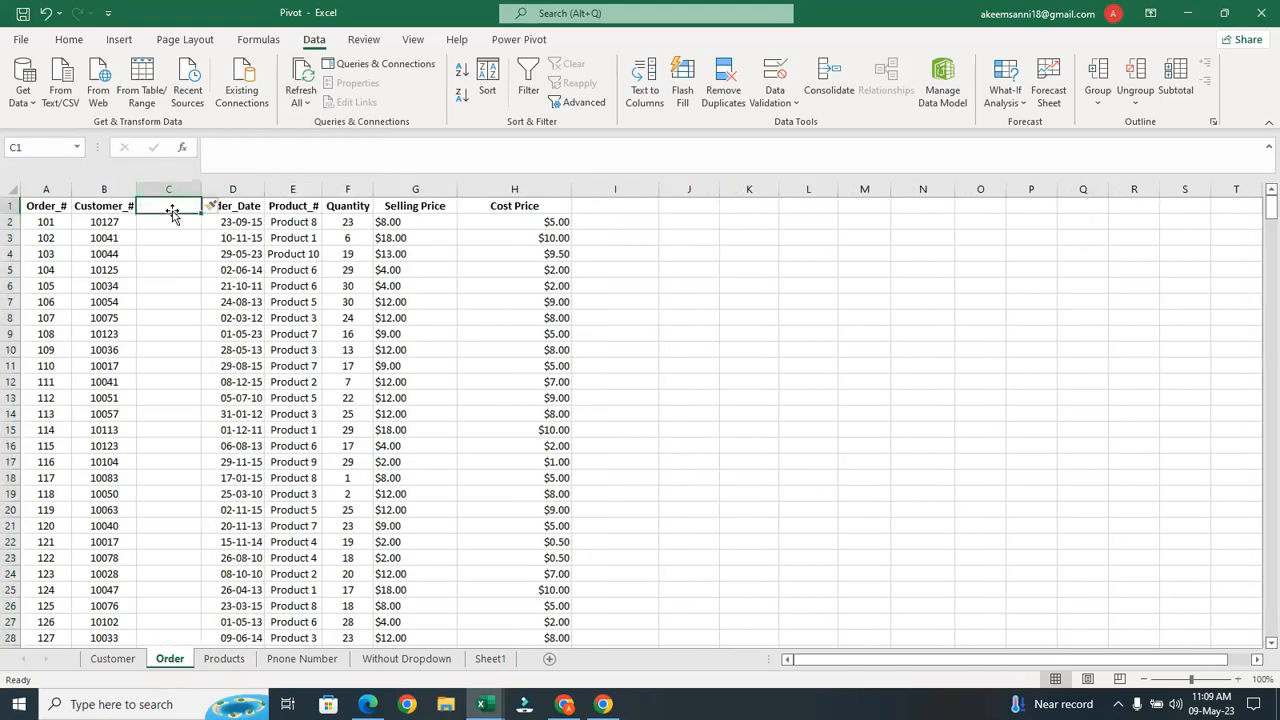
type("Phone")
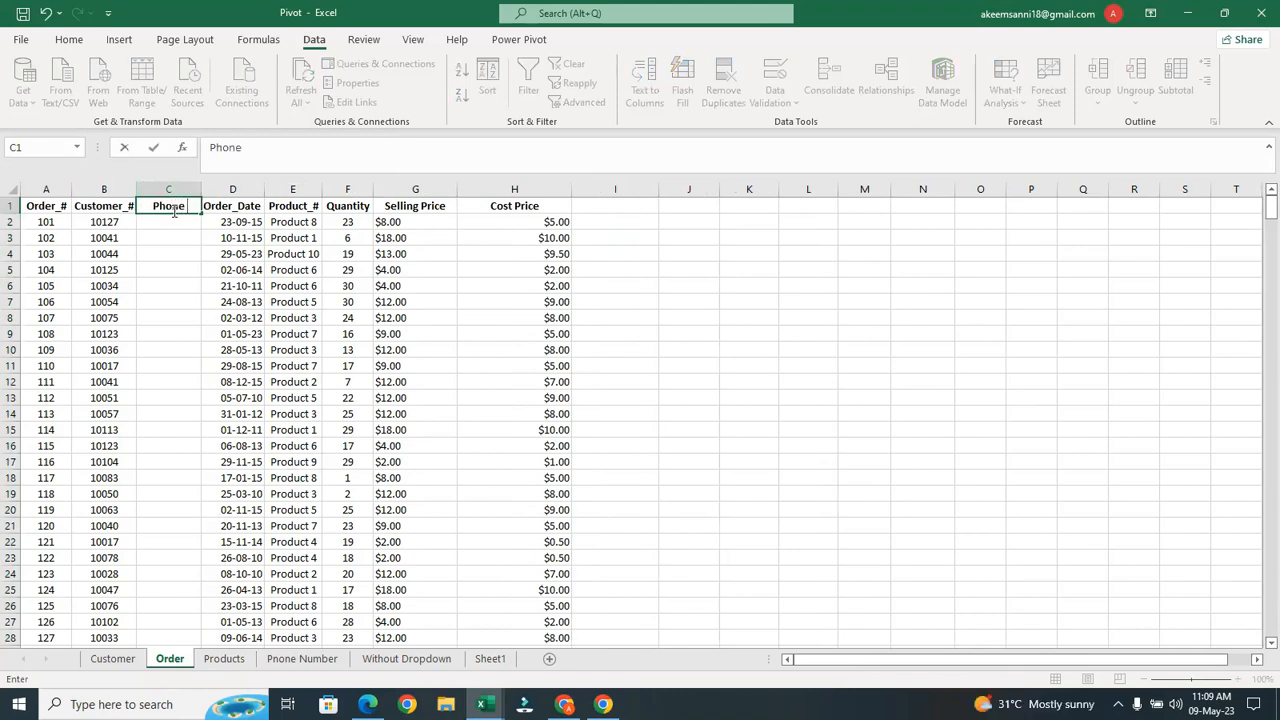
type(" Number")
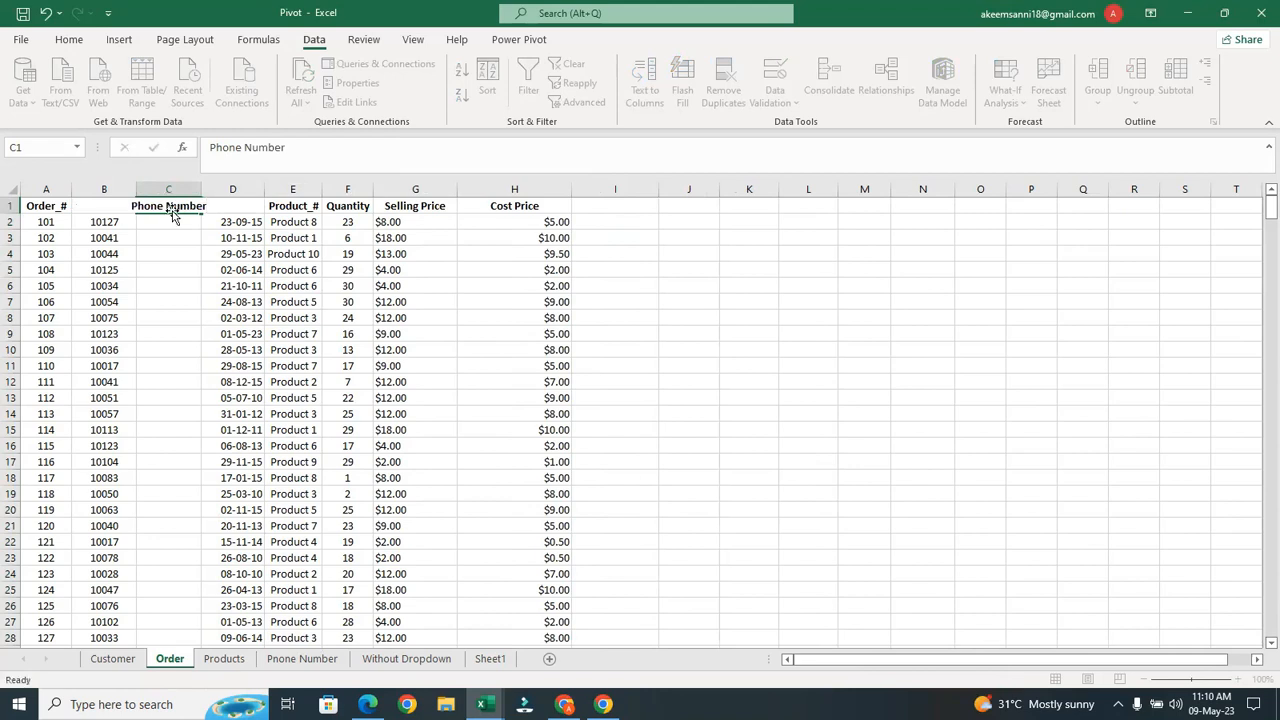
key("Return")
double_click(202, 193)
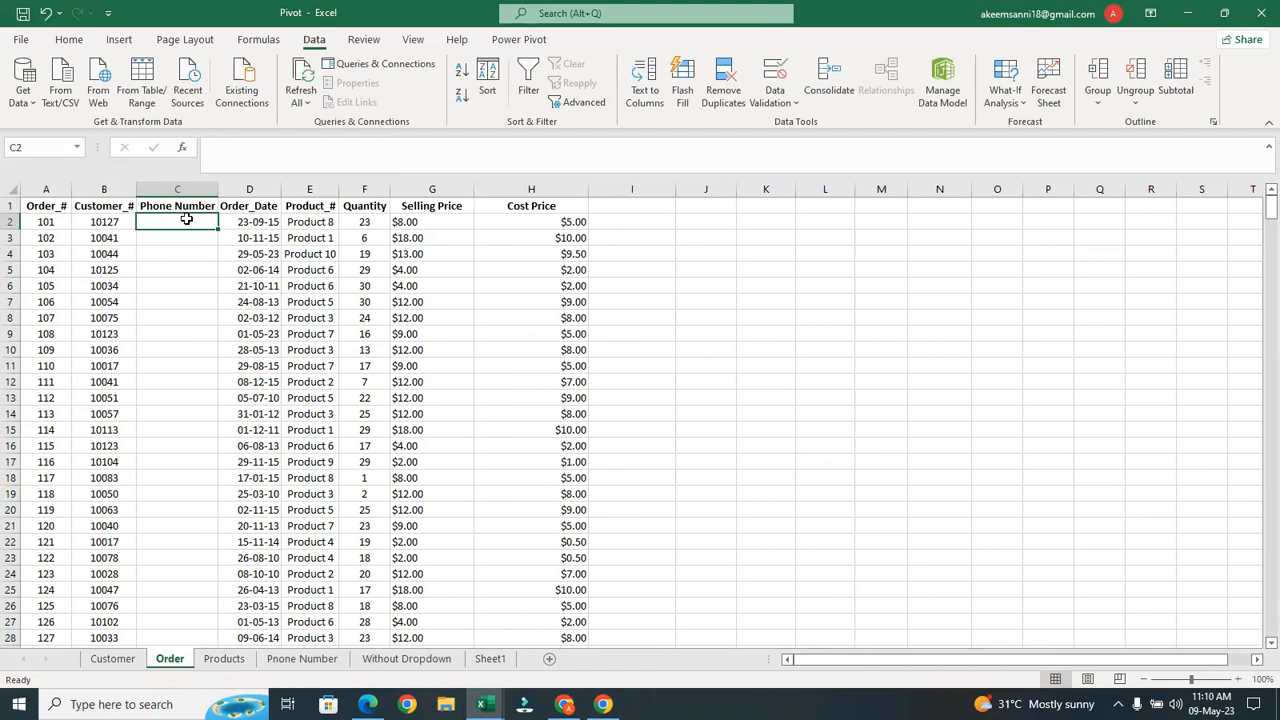
type("=vll")
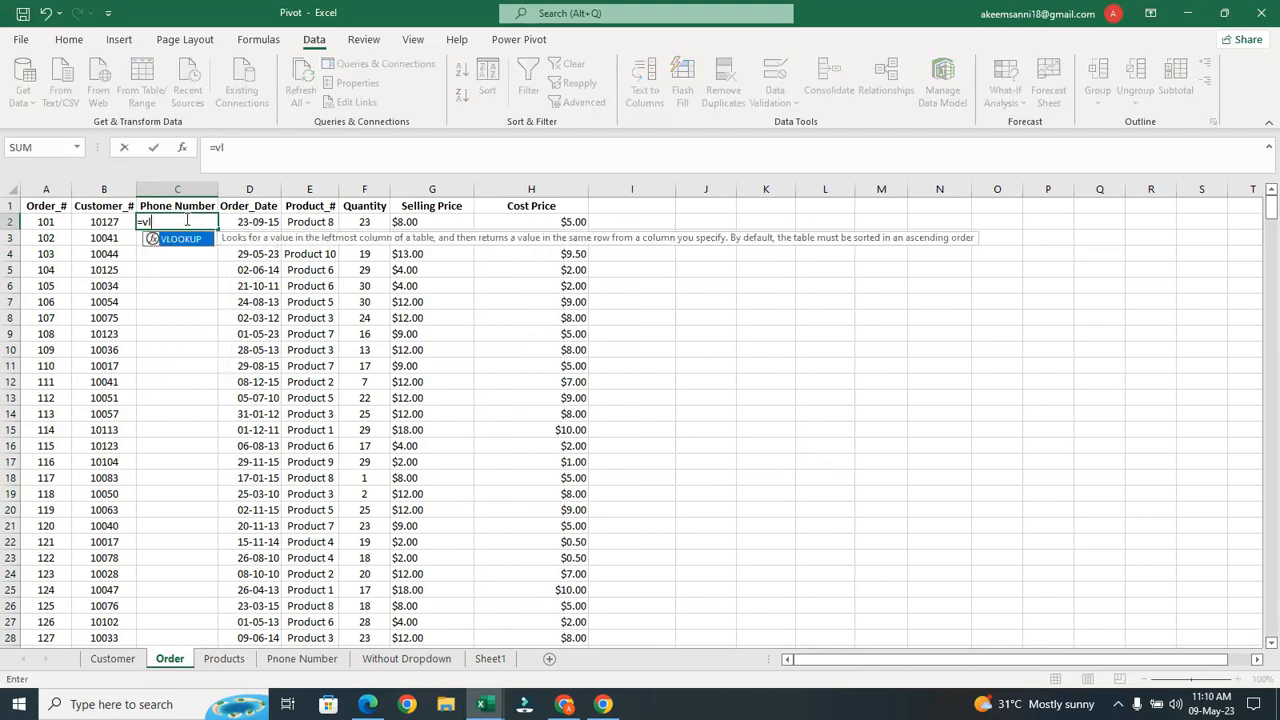
key("BackSpace")
key("BackSpace")
key("BackSpace")
key("BackSpace")
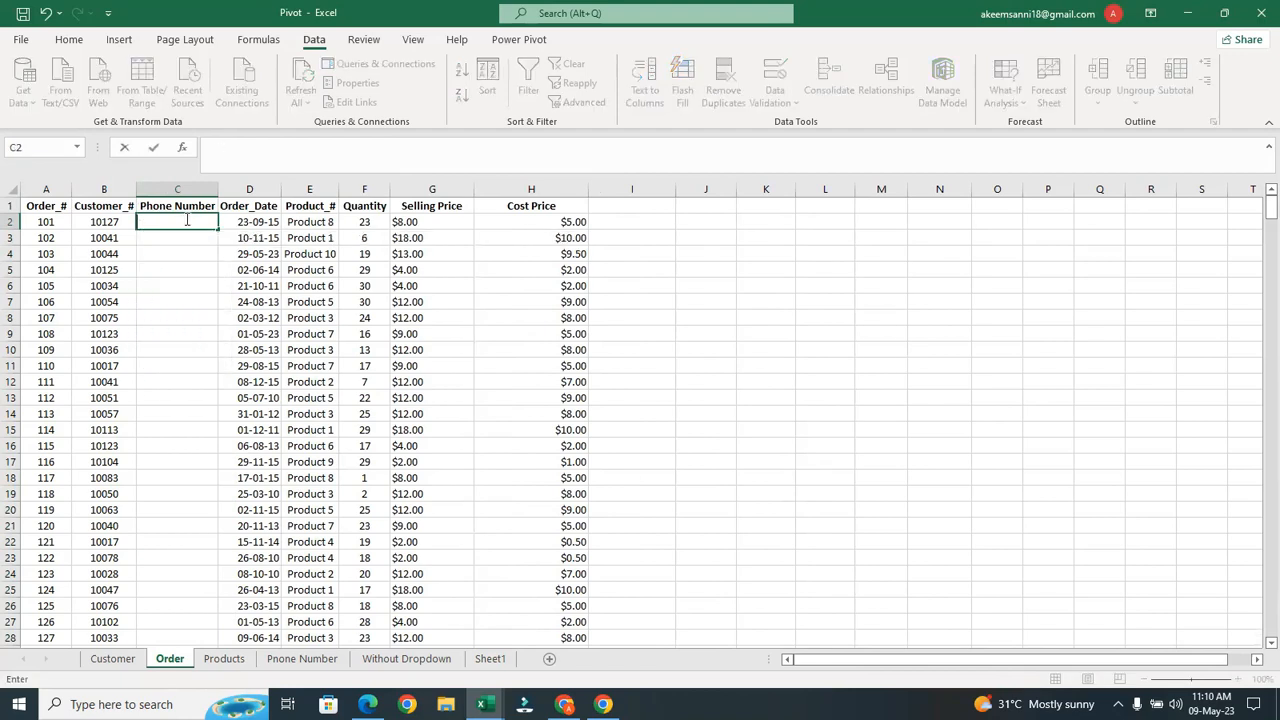
left_click(196, 461)
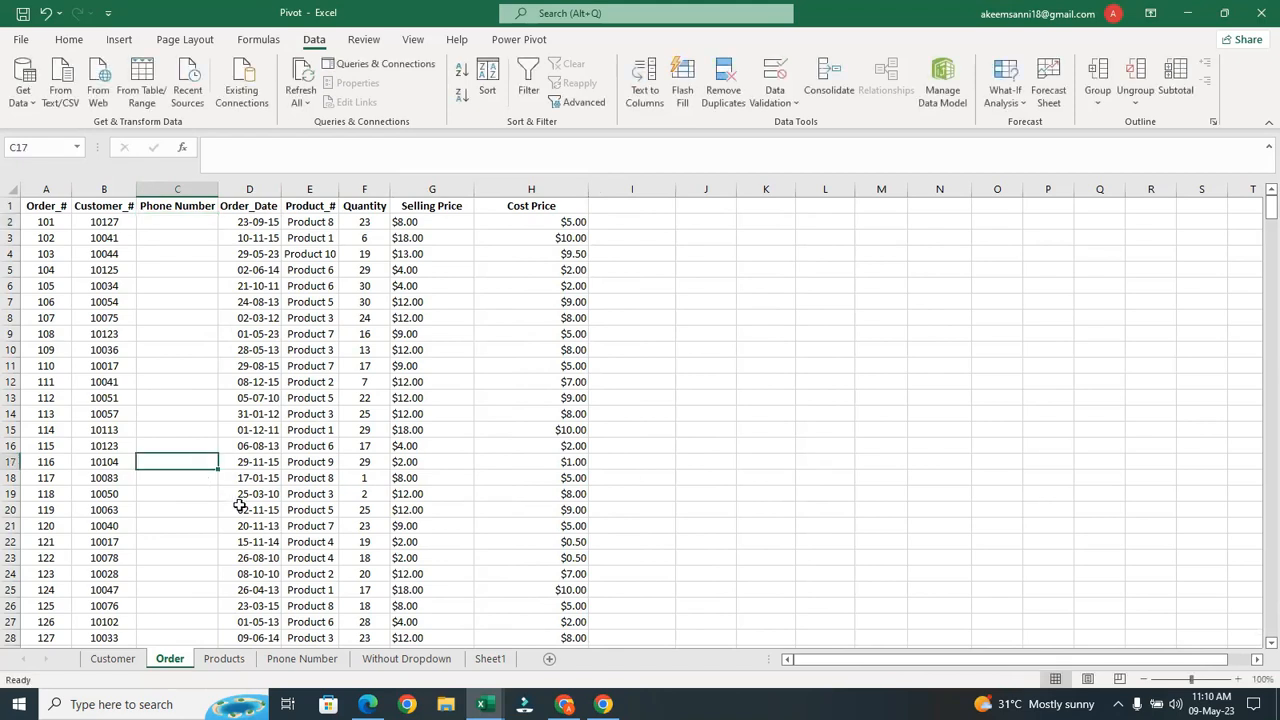
left_click(302, 658)
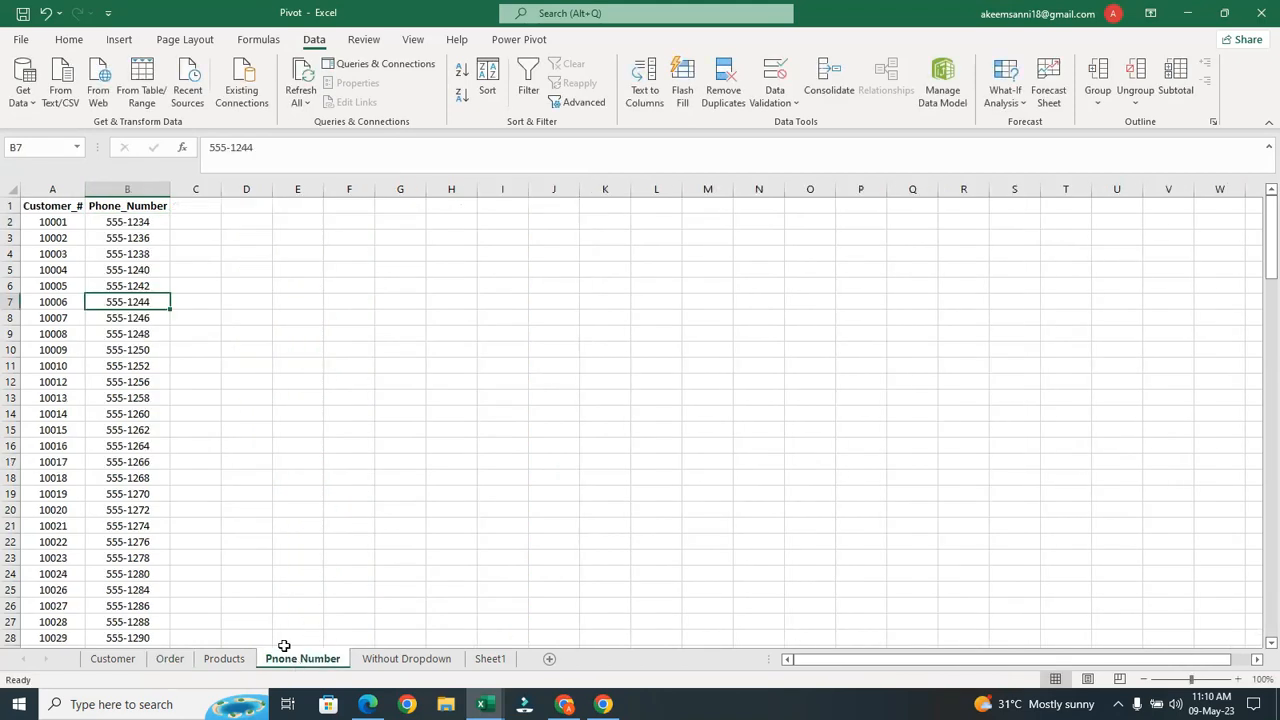
left_click(54, 223)
left_click(126, 224)
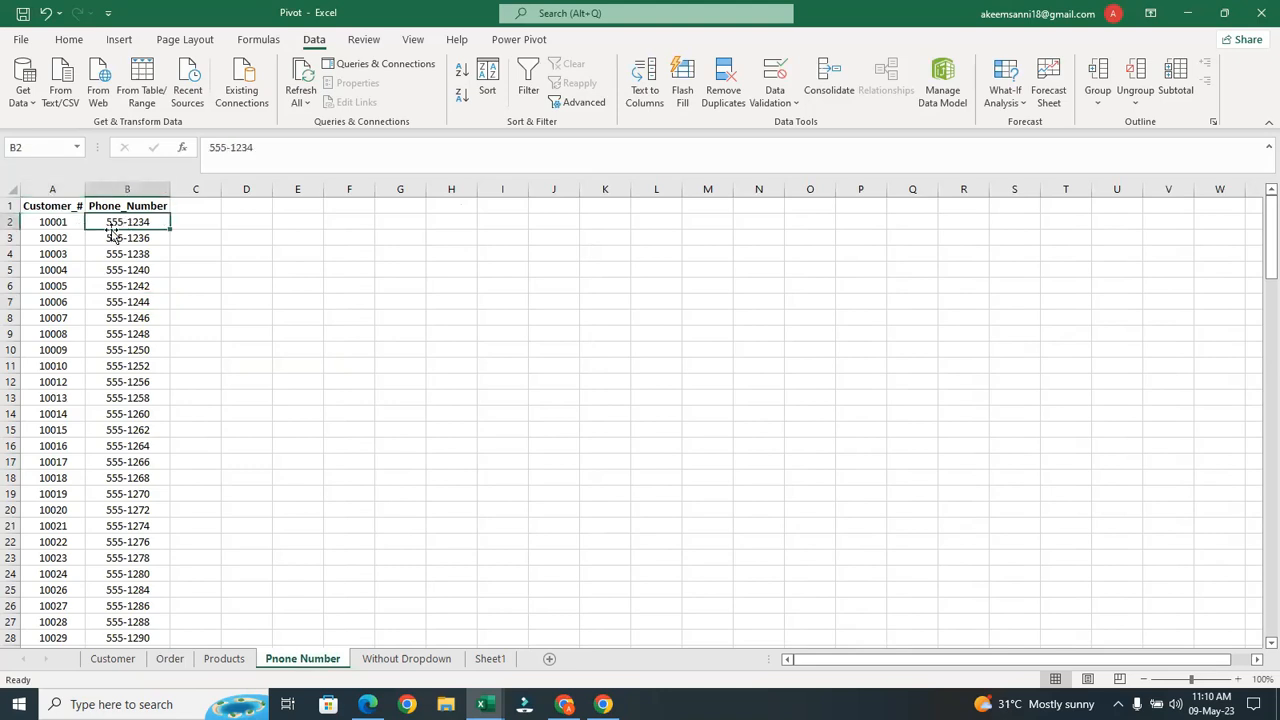
left_click(38, 222)
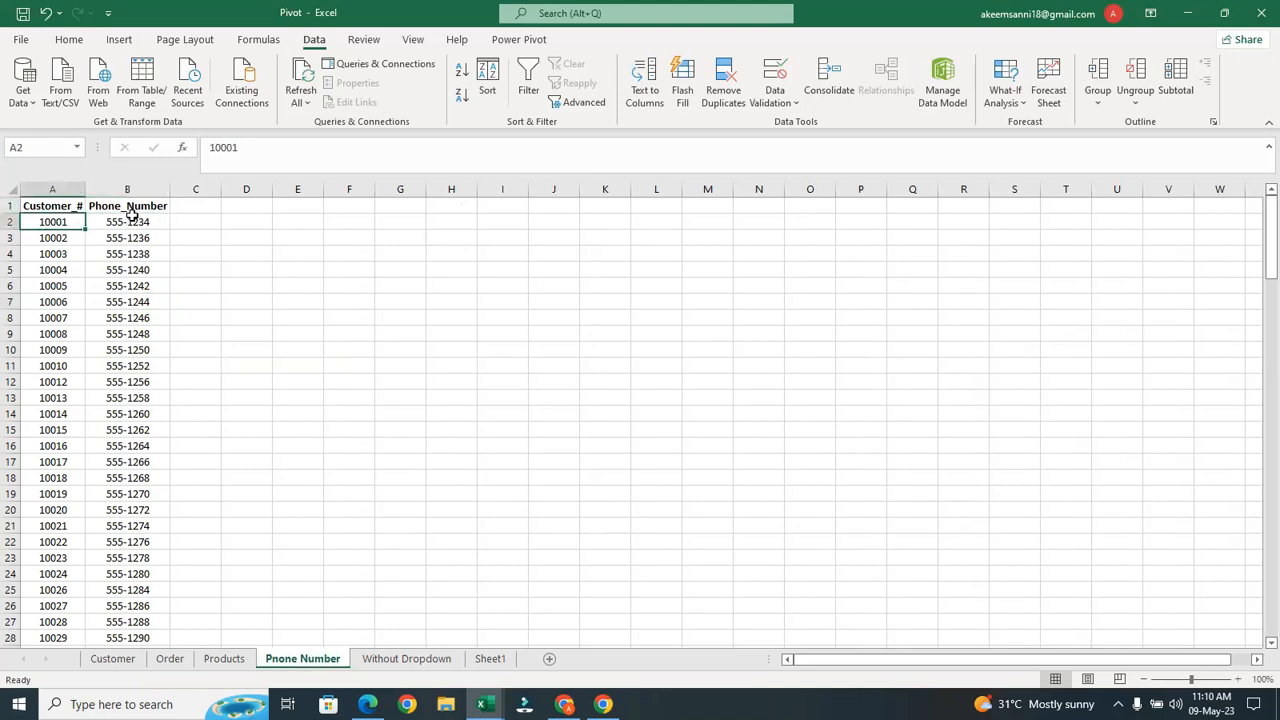
left_click(131, 220)
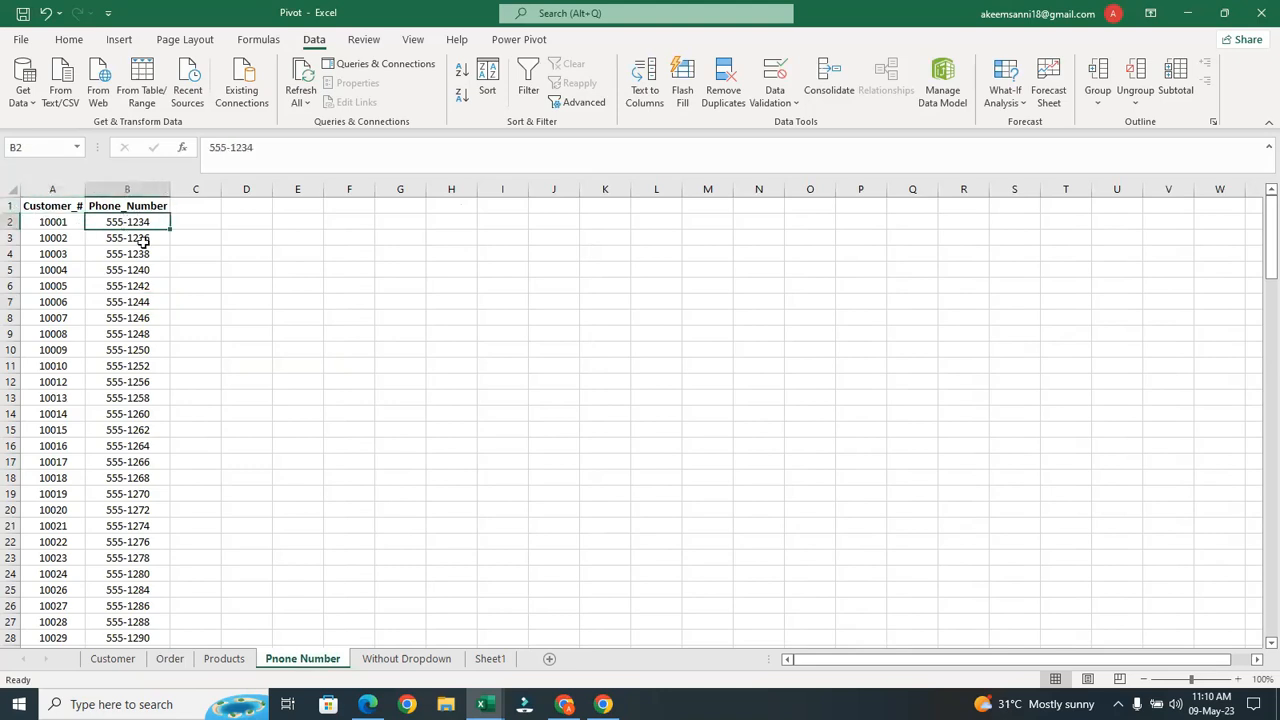
left_click(170, 659)
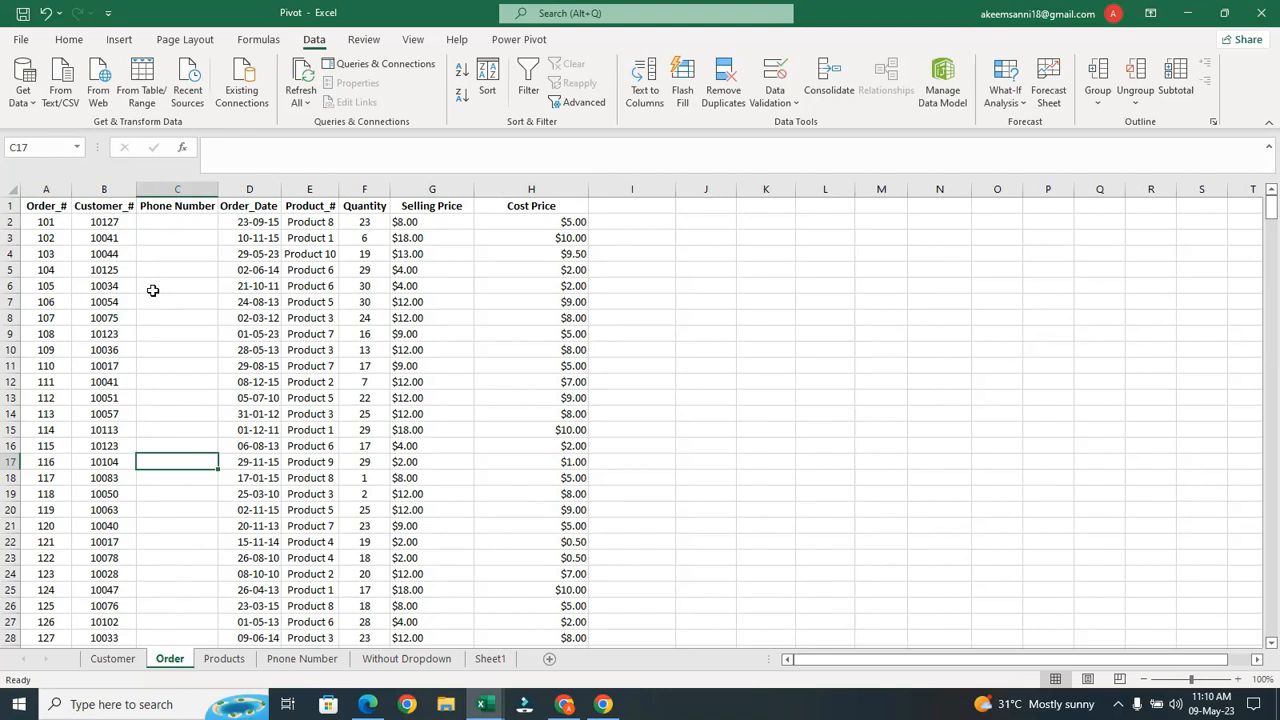
left_click(285, 608)
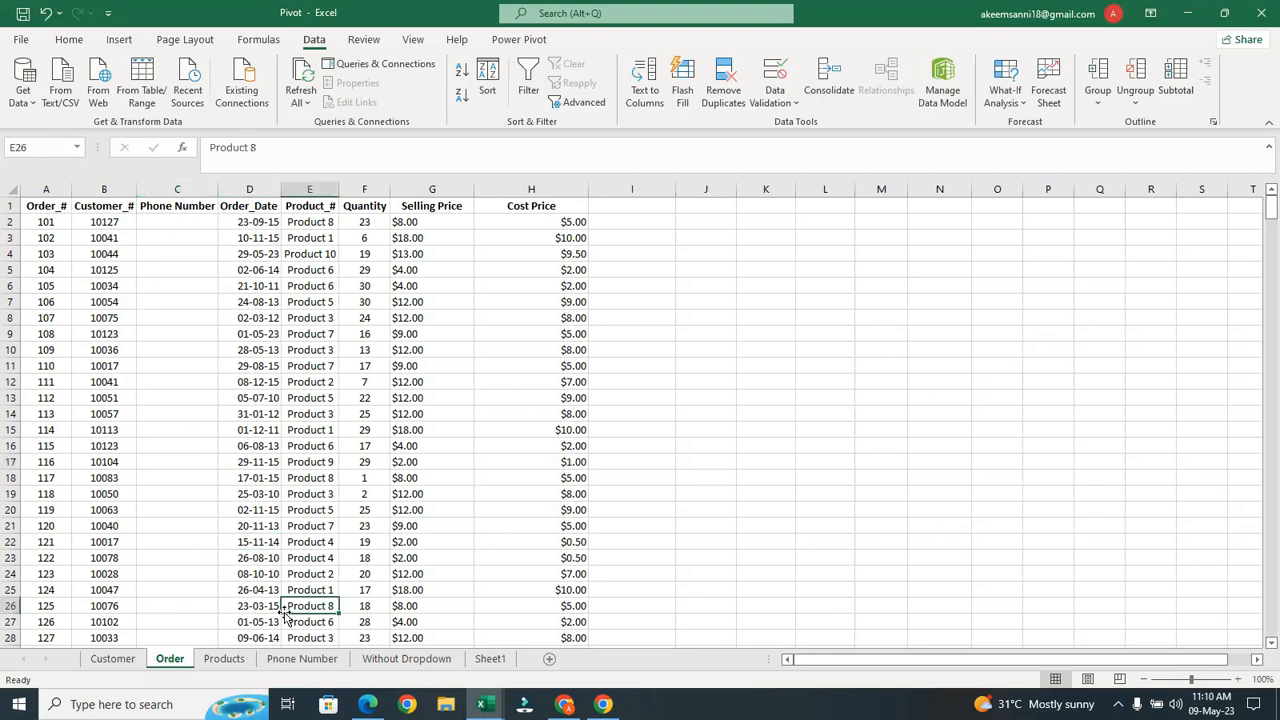
left_click(303, 659)
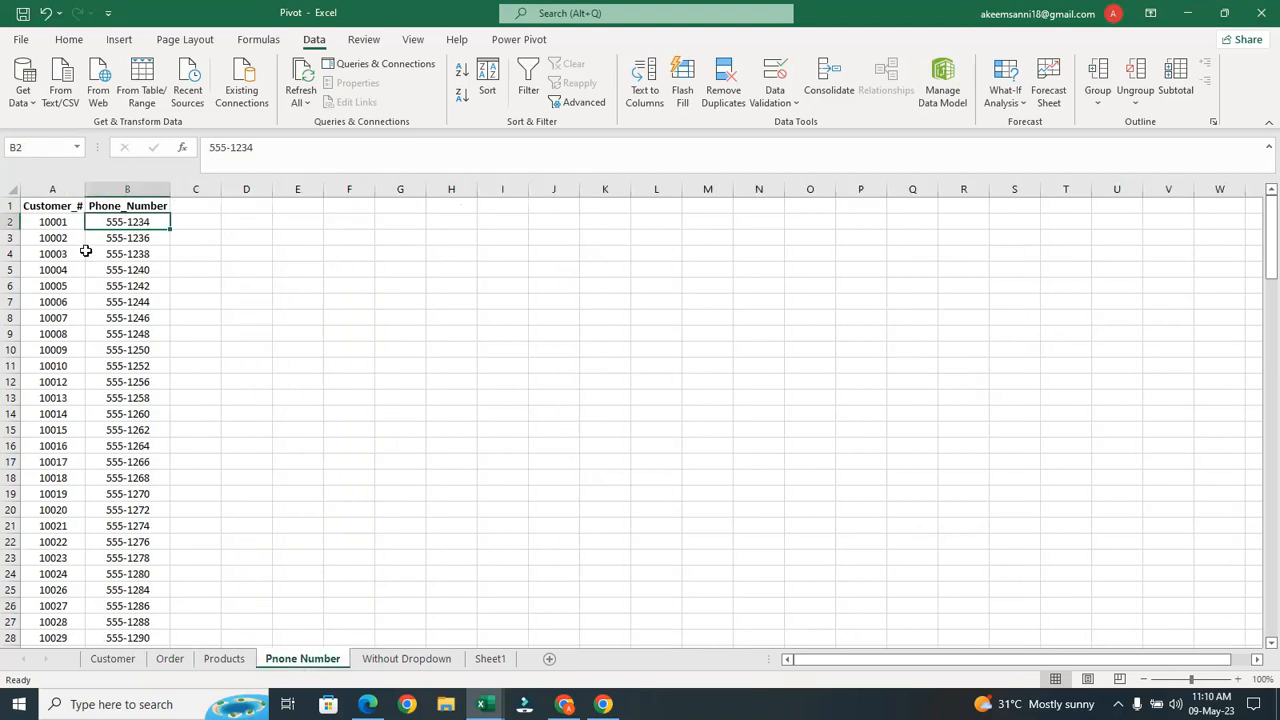
left_click(65, 228)
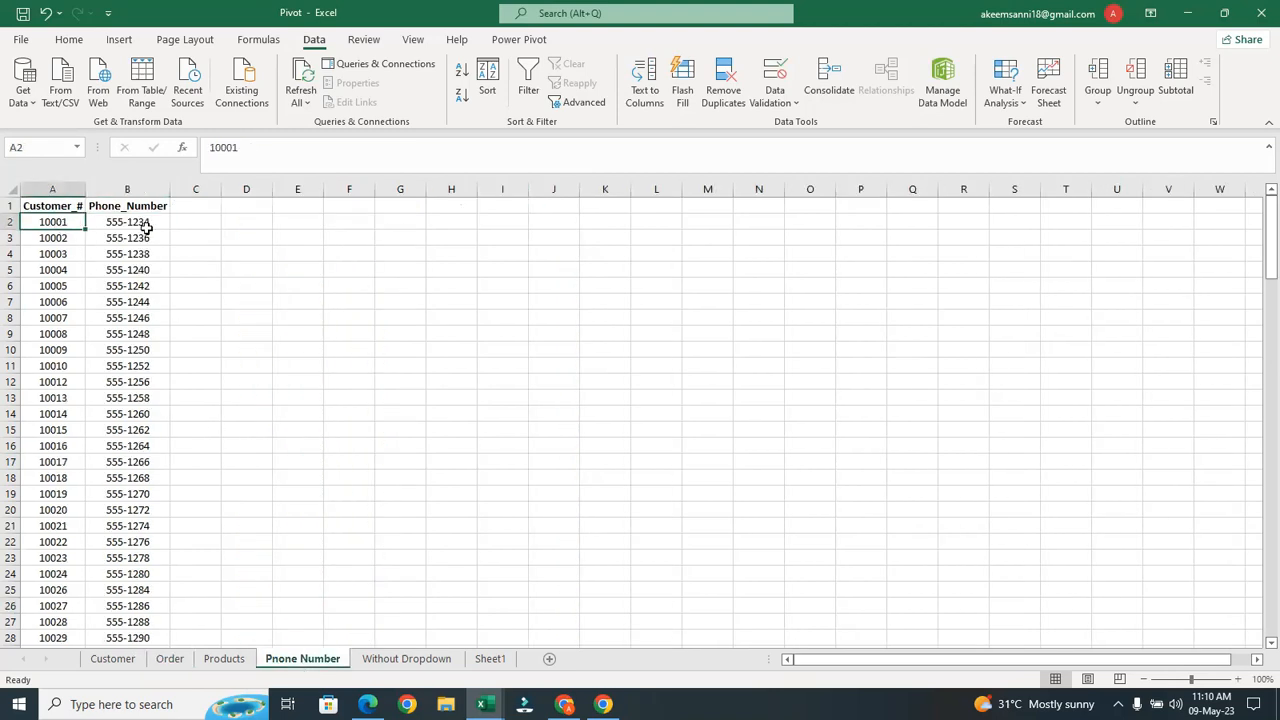
left_click(146, 229)
left_click(215, 478)
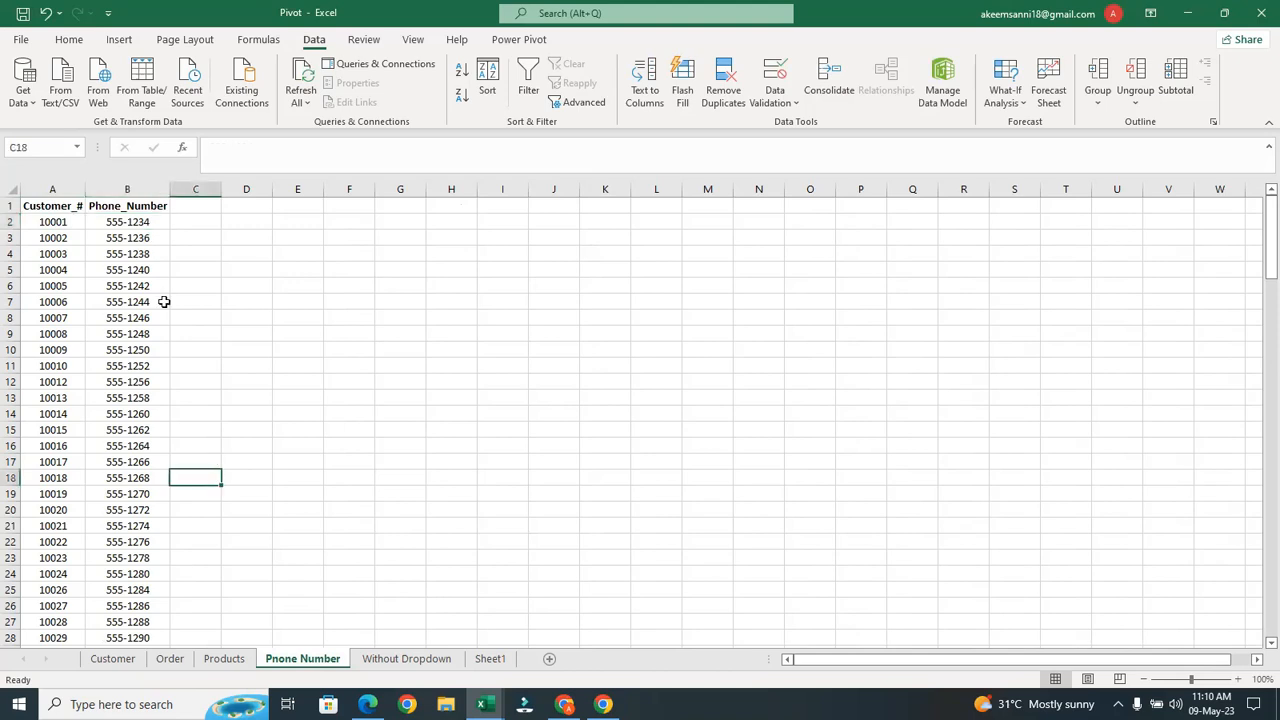
left_click(143, 236)
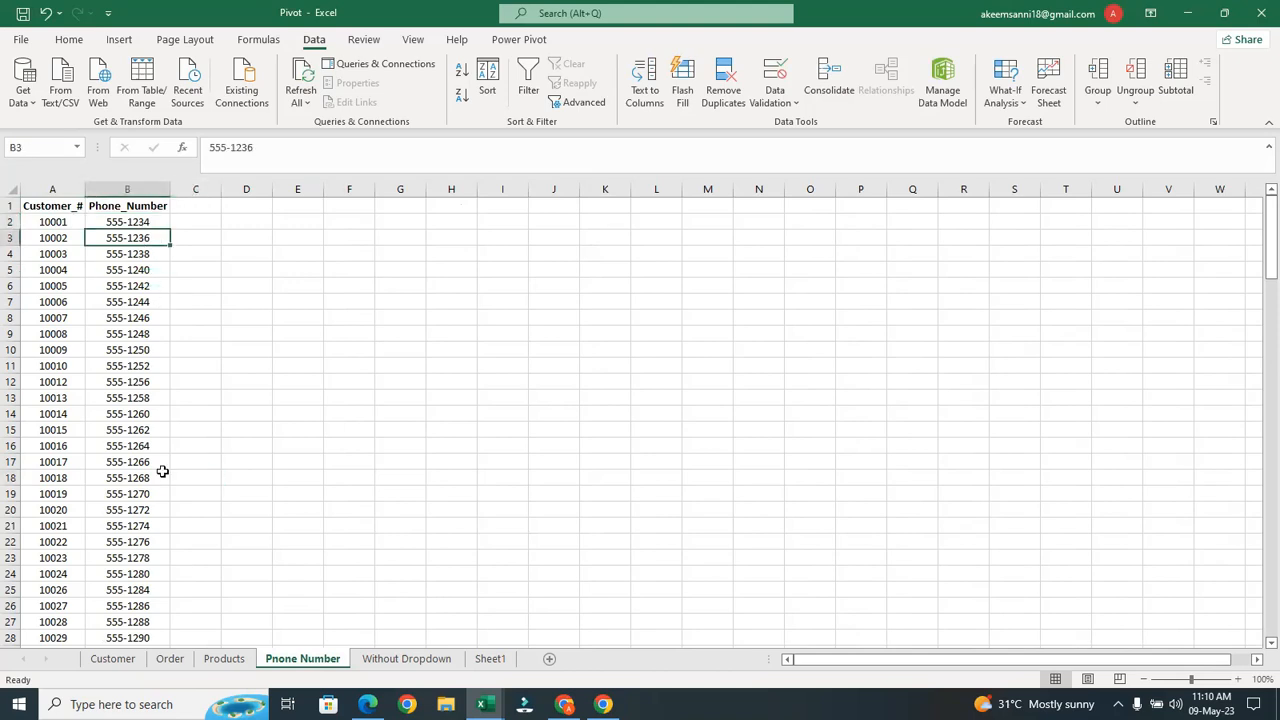
left_click(170, 658)
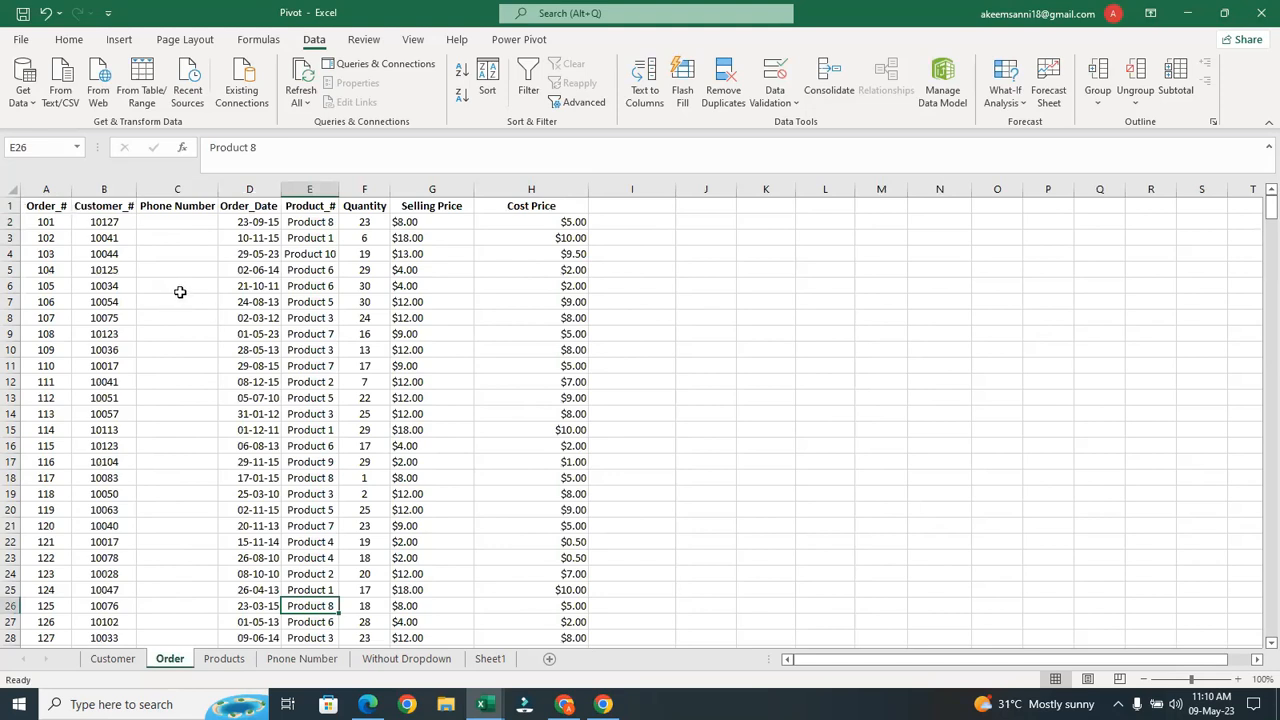
left_click(118, 228)
Enter an exact-match VLOOKUP in C2 on B2 against the phone list's columns A:B, returning 555-1488
left_click(185, 222)
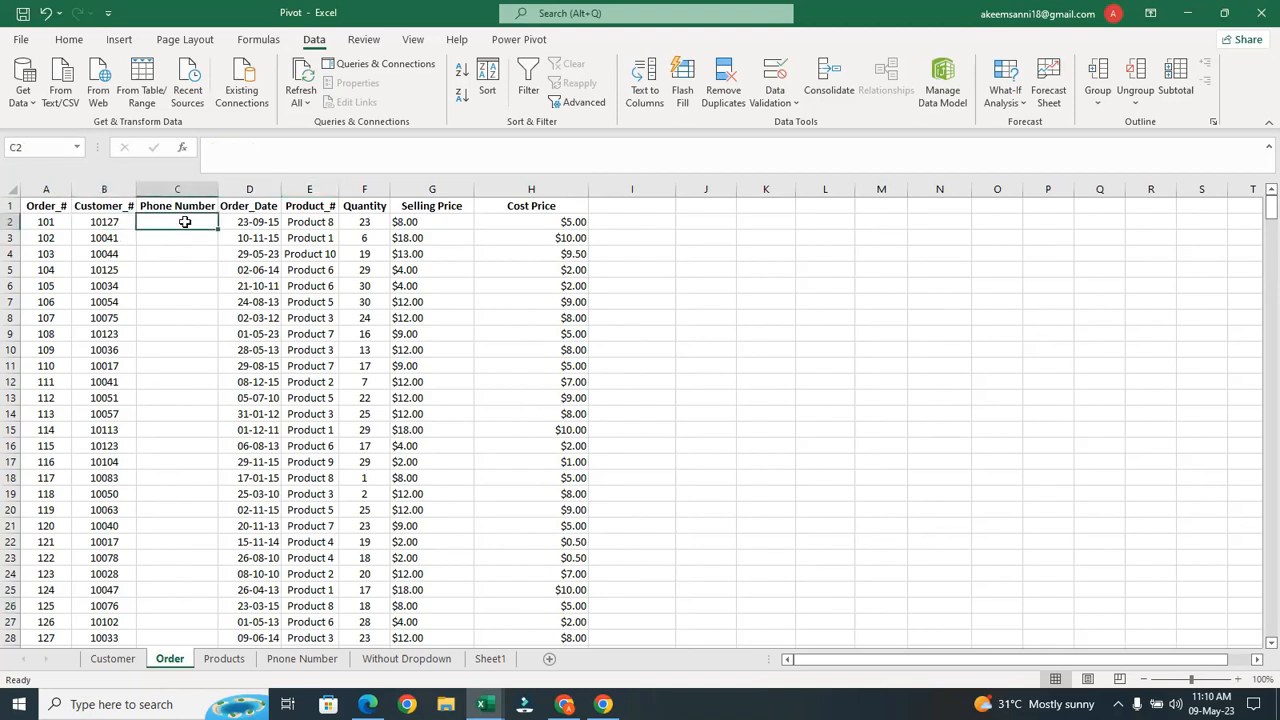
type("=")
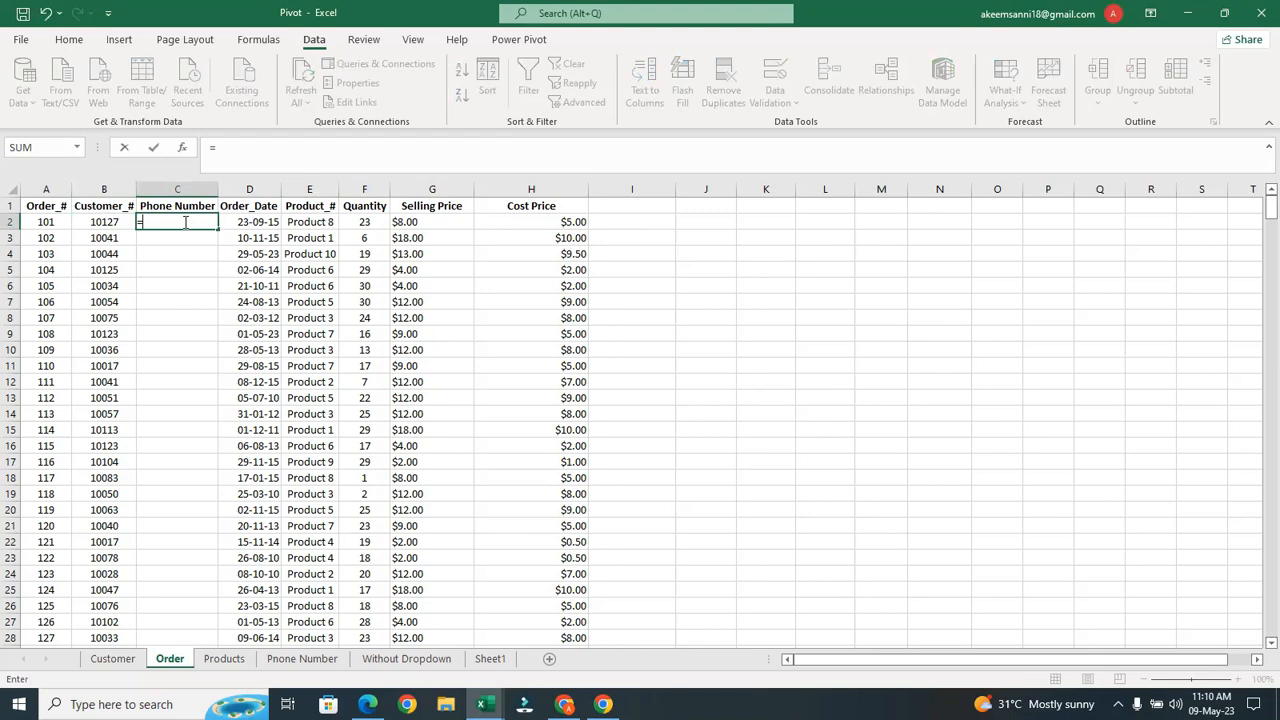
type("vlo")
key("Tab")
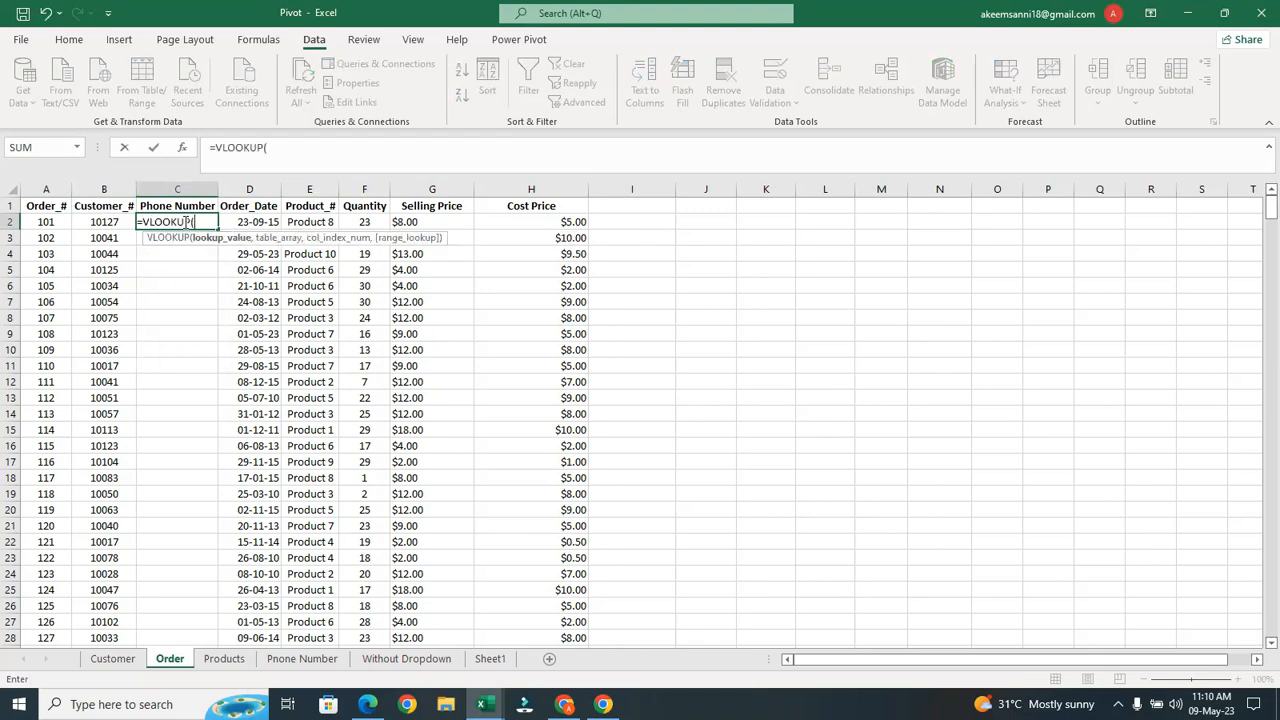
left_click(113, 223)
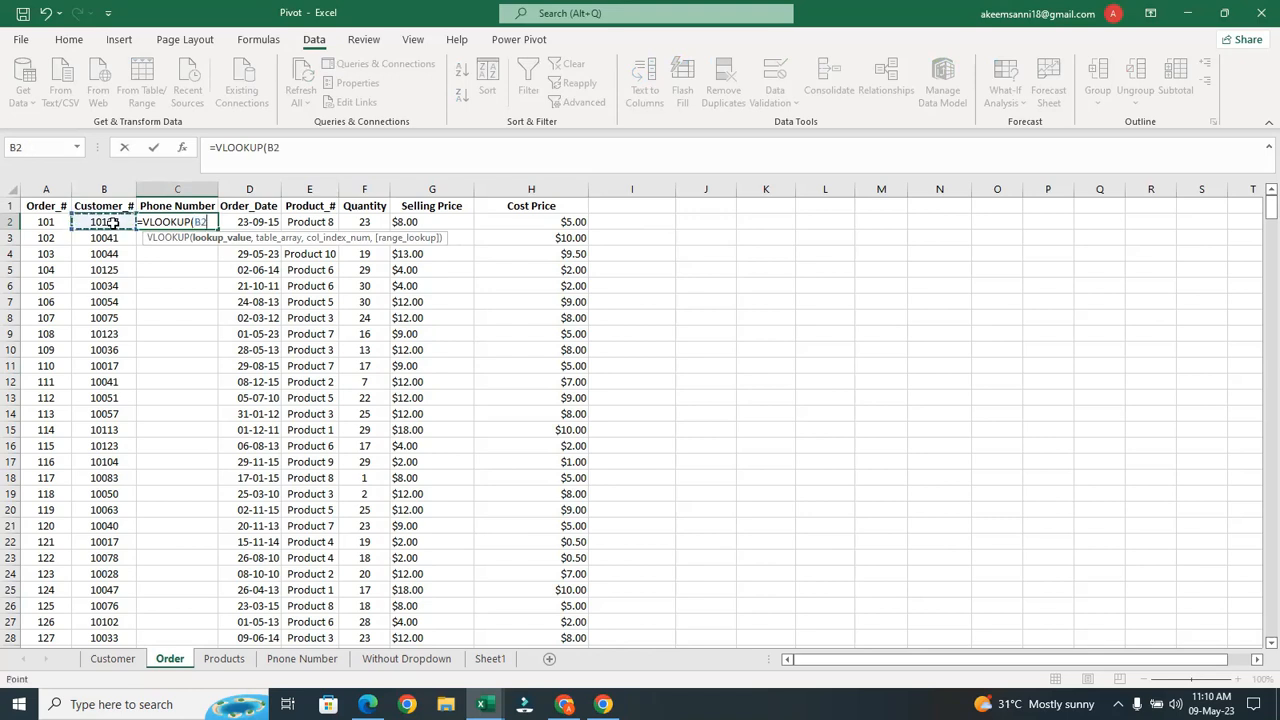
type(",")
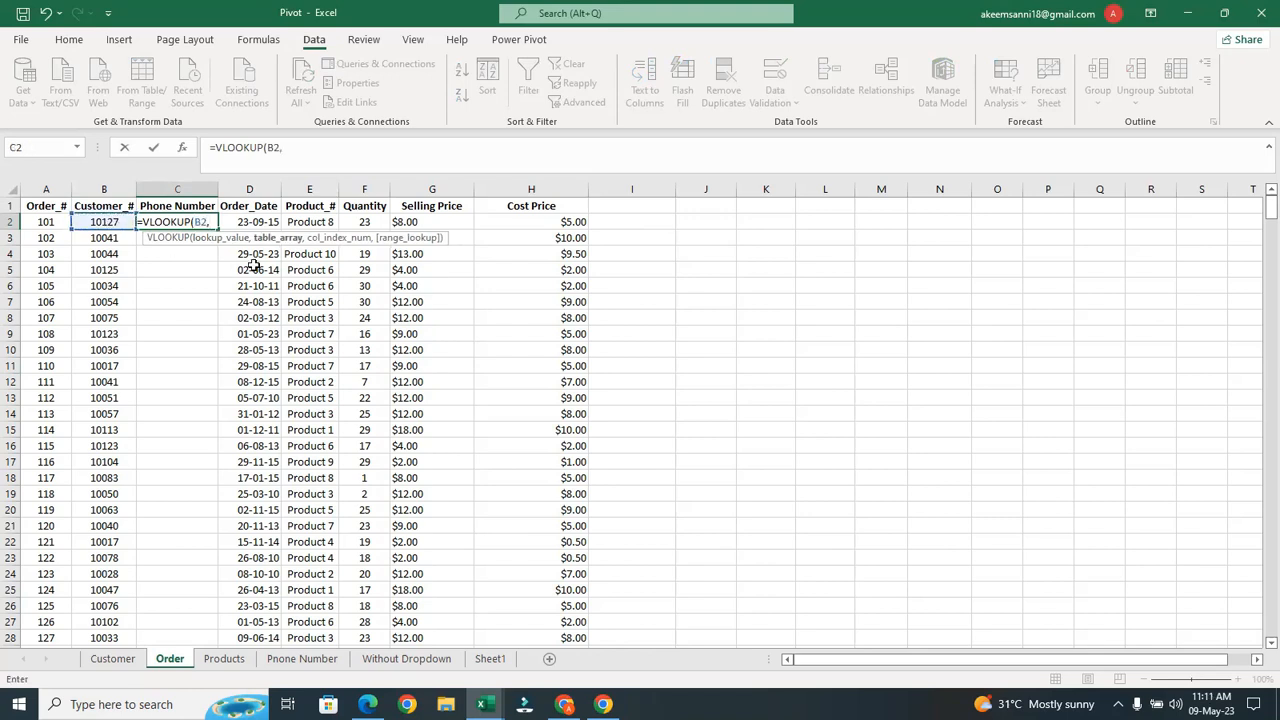
left_click(297, 659)
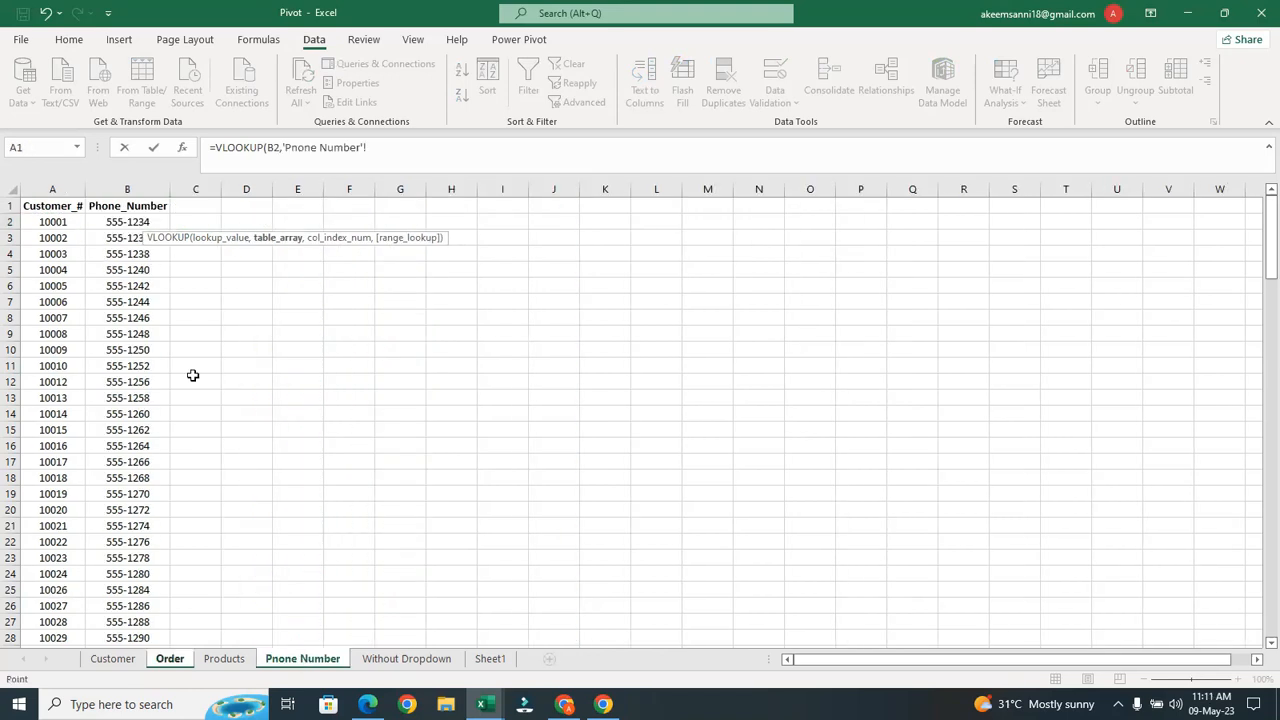
left_click(53, 189)
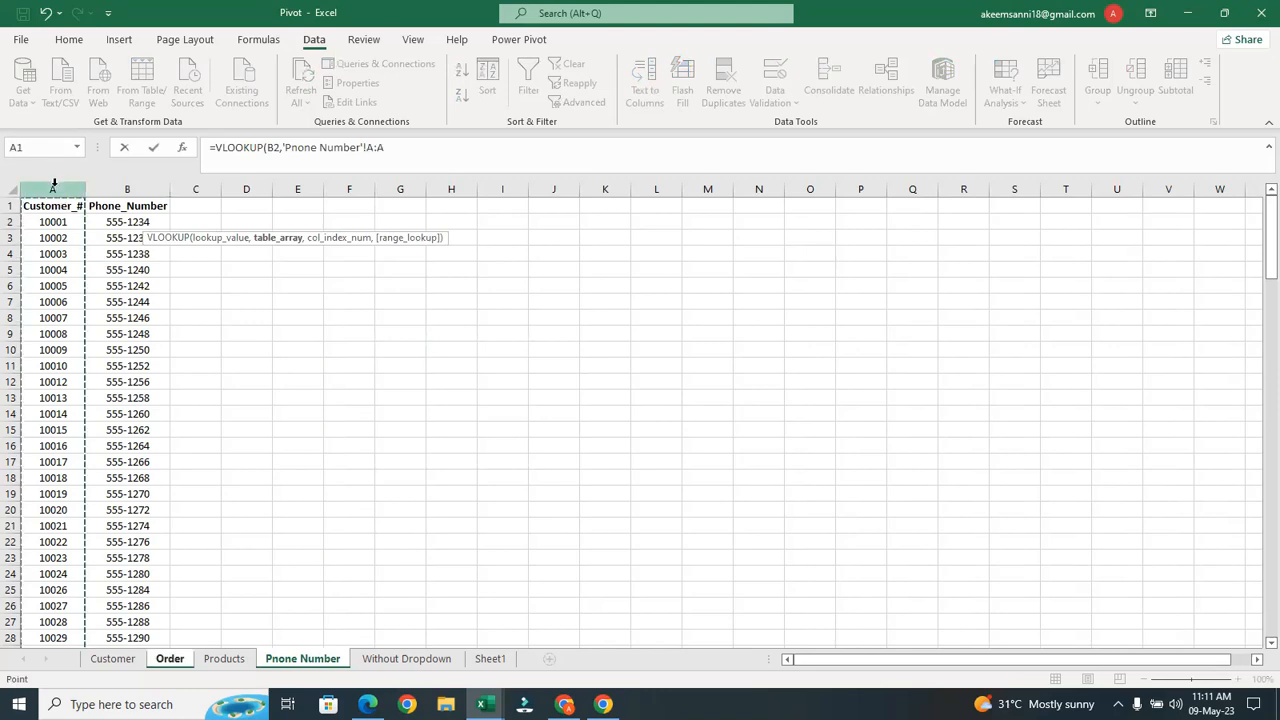
left_click(127, 189, "shift")
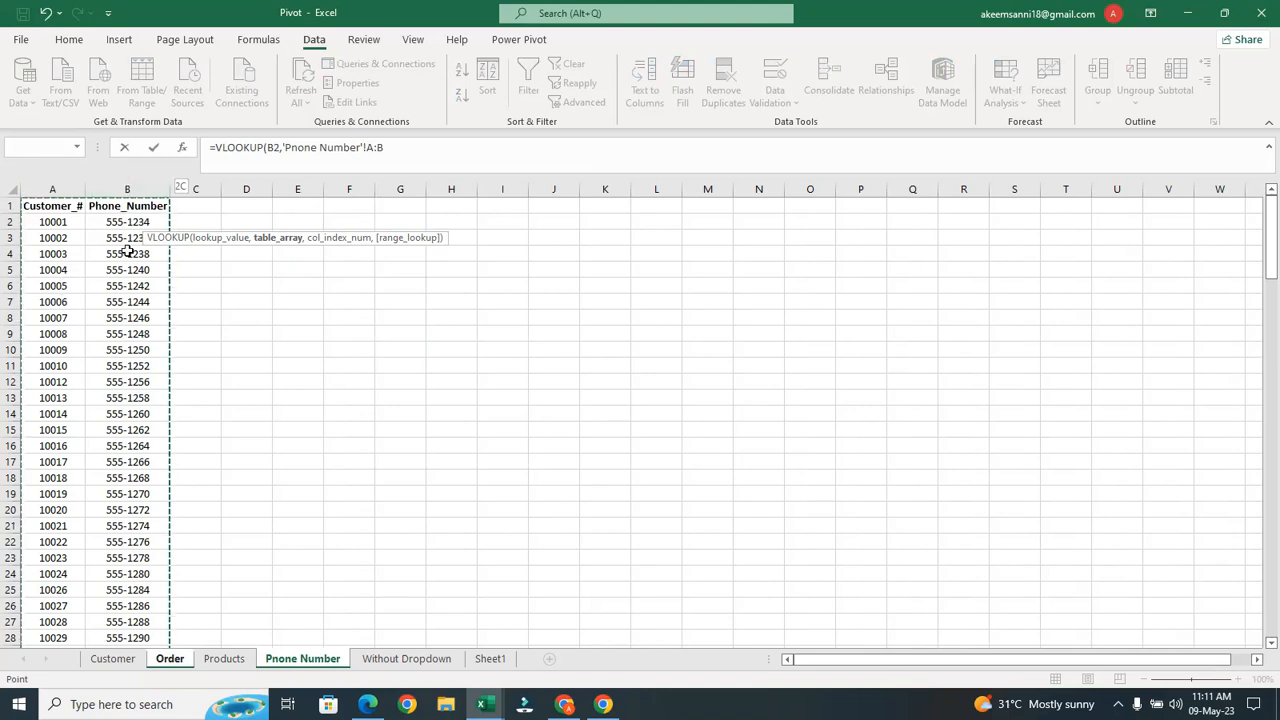
type(",")
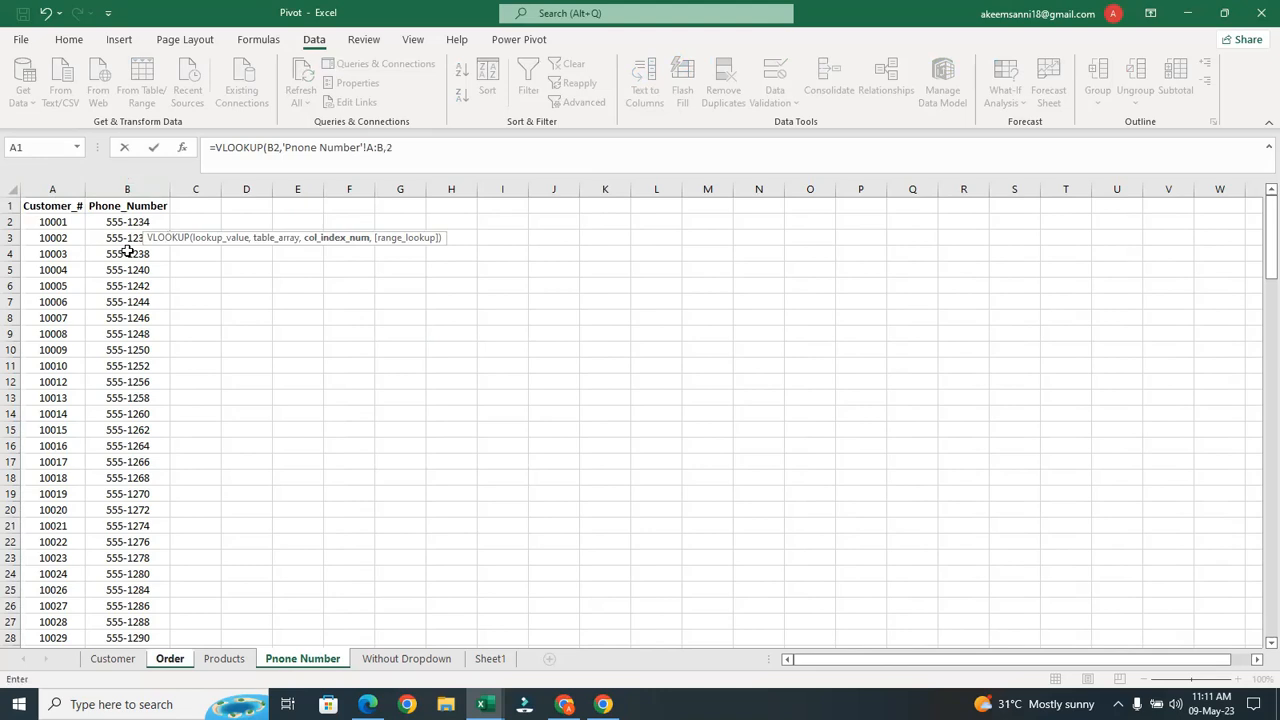
type("2,f")
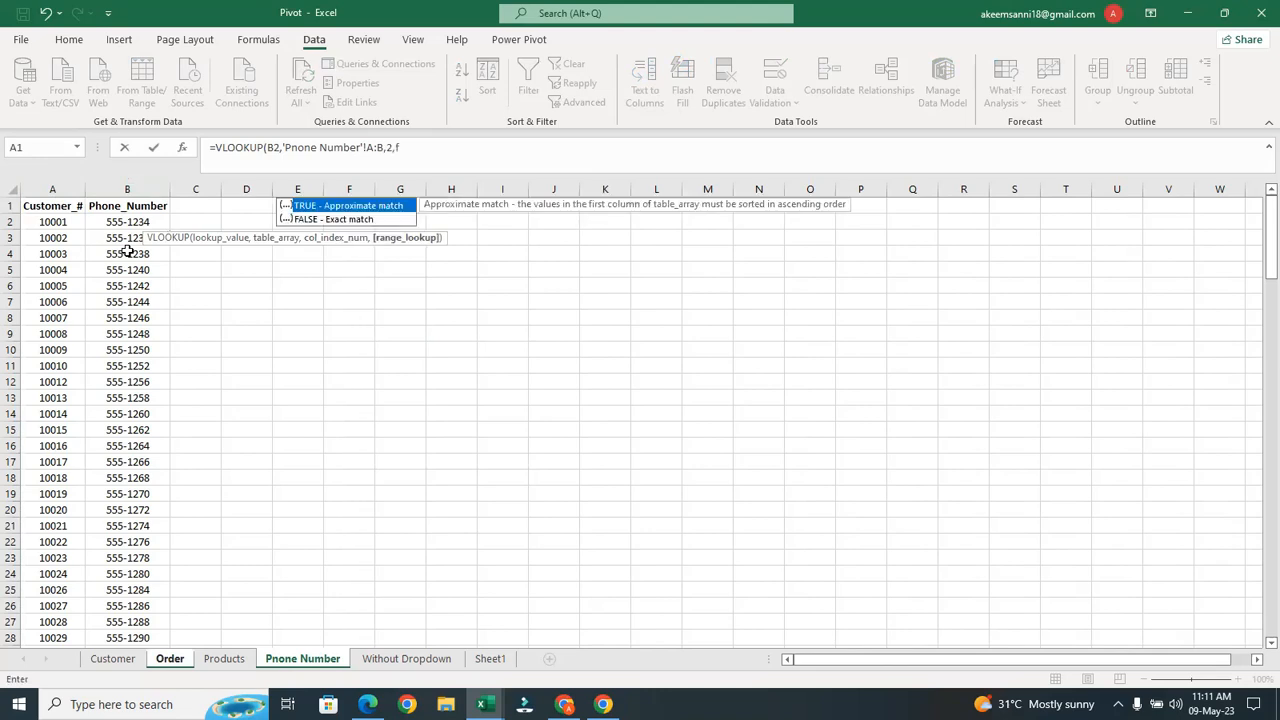
type("alse")
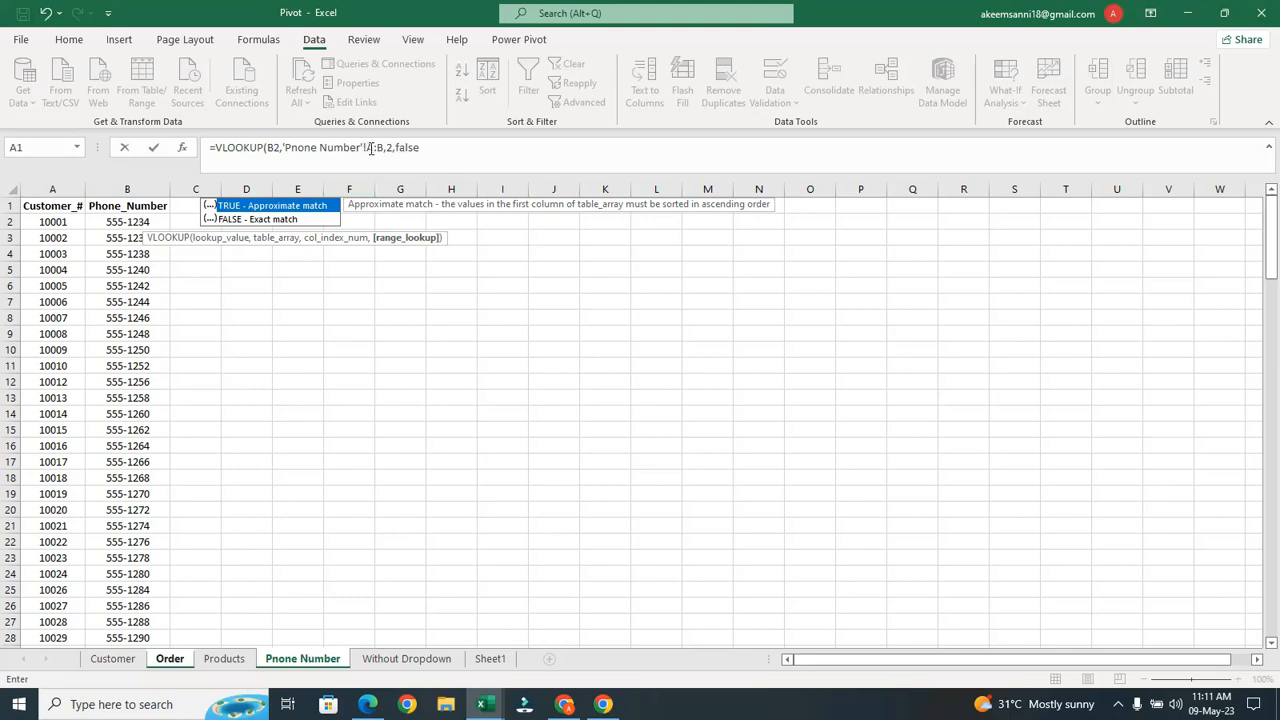
double_click(311, 220)
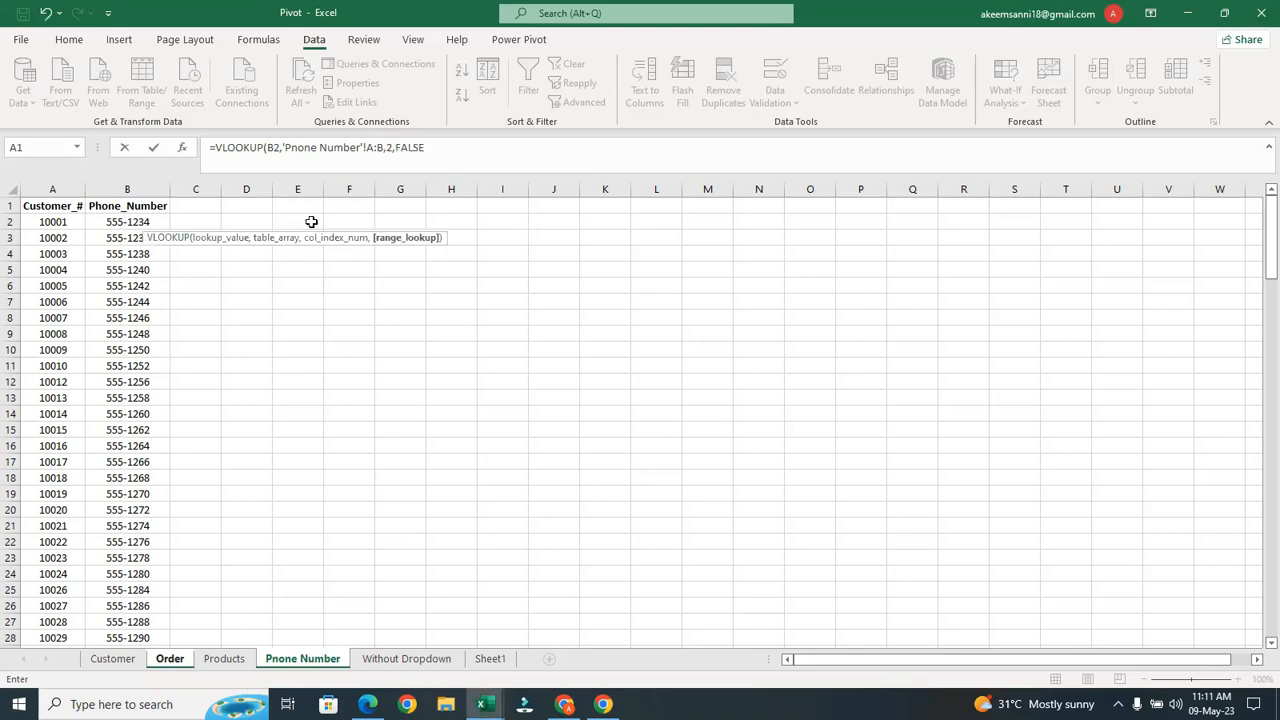
type(")")
key("Return")
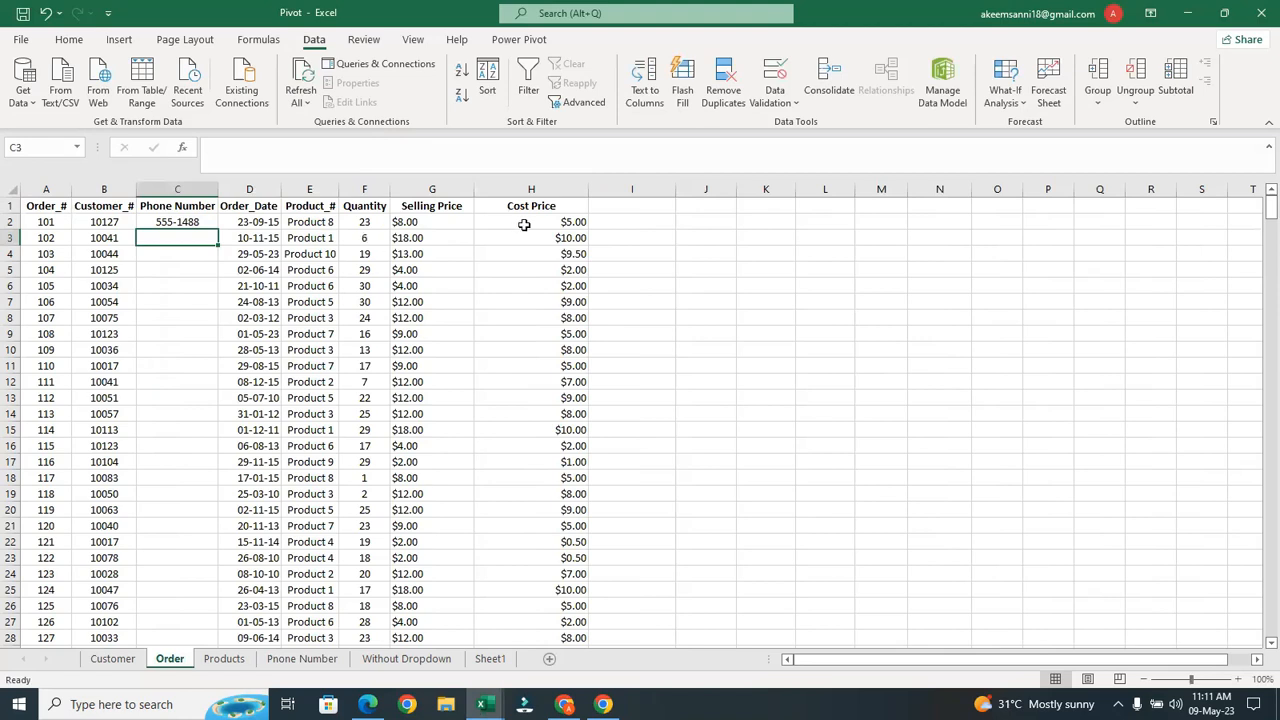
Inspect the Selling Price lookup in G2 and the product entries on the Products sheet
left_click(407, 222)
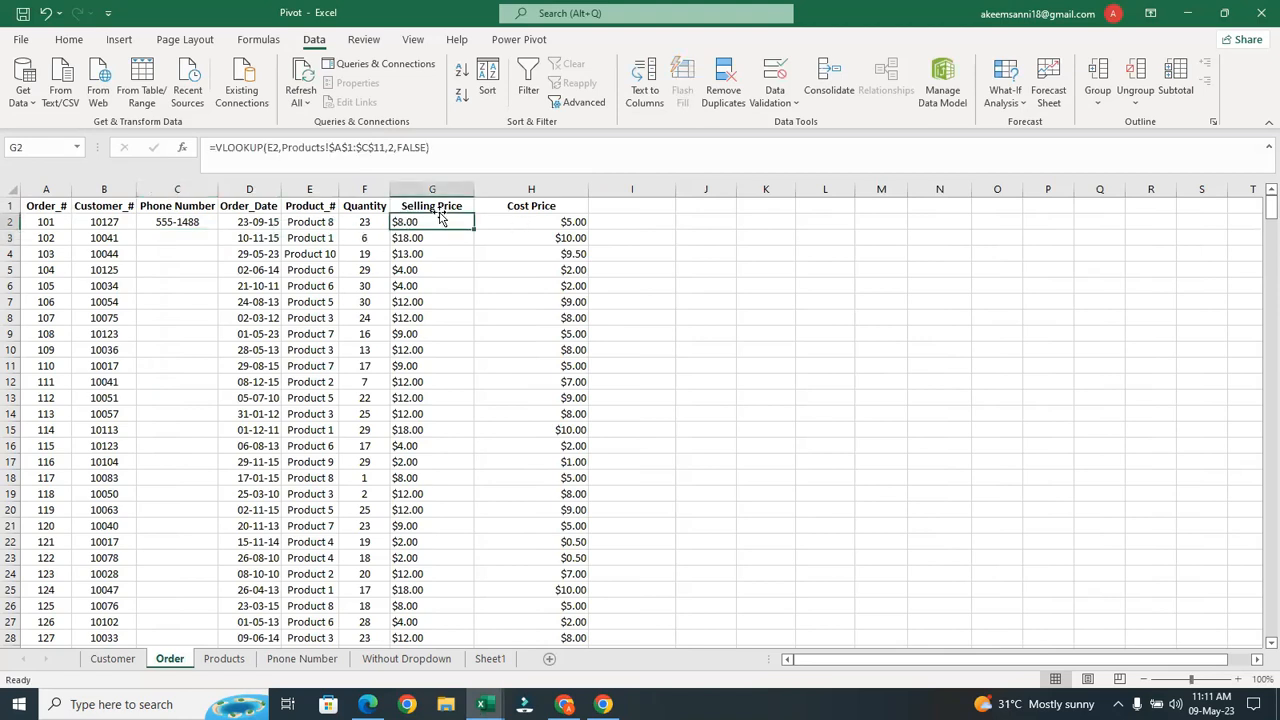
left_click(224, 659)
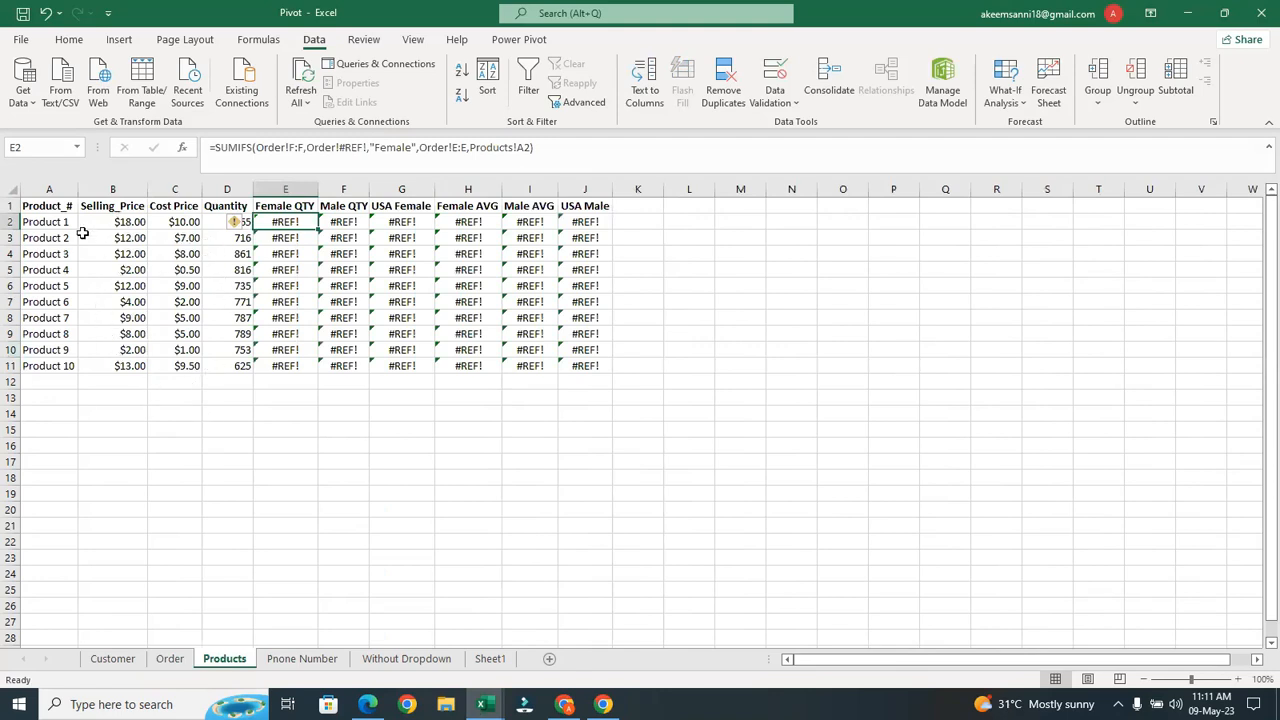
left_click(60, 382)
left_click_drag(60, 401, 59, 421)
left_click(55, 433)
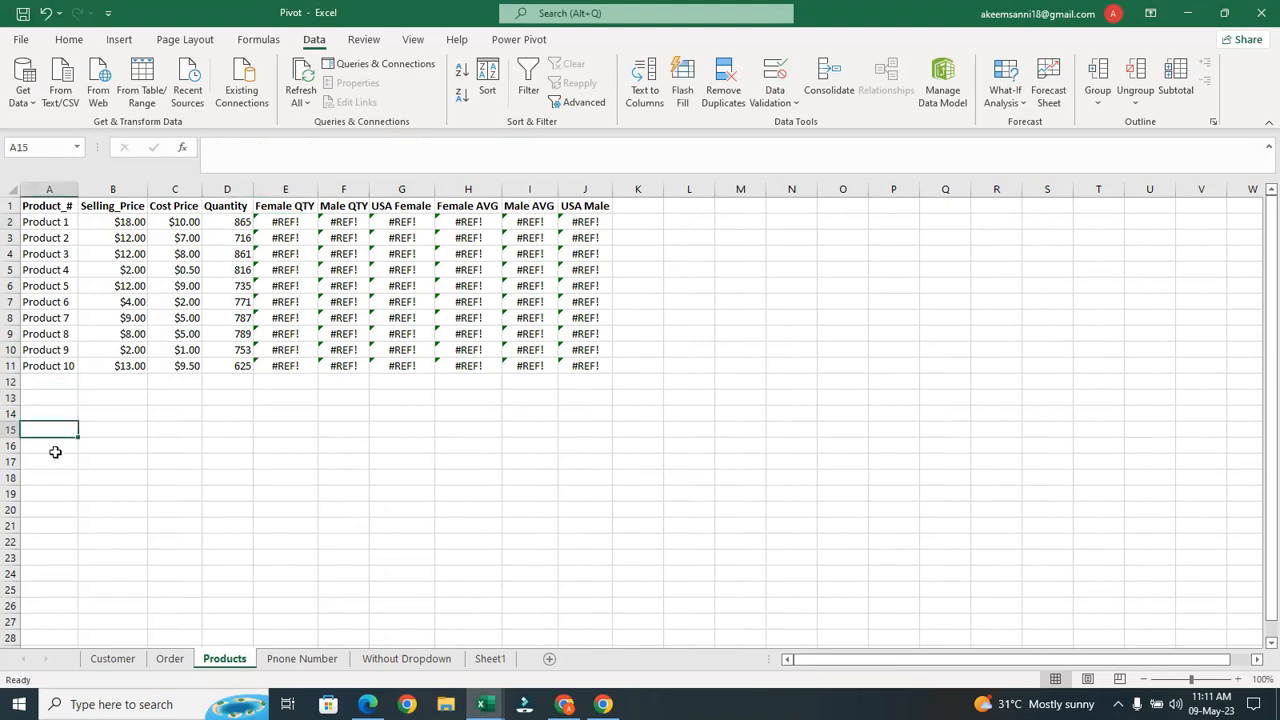
left_click(58, 263)
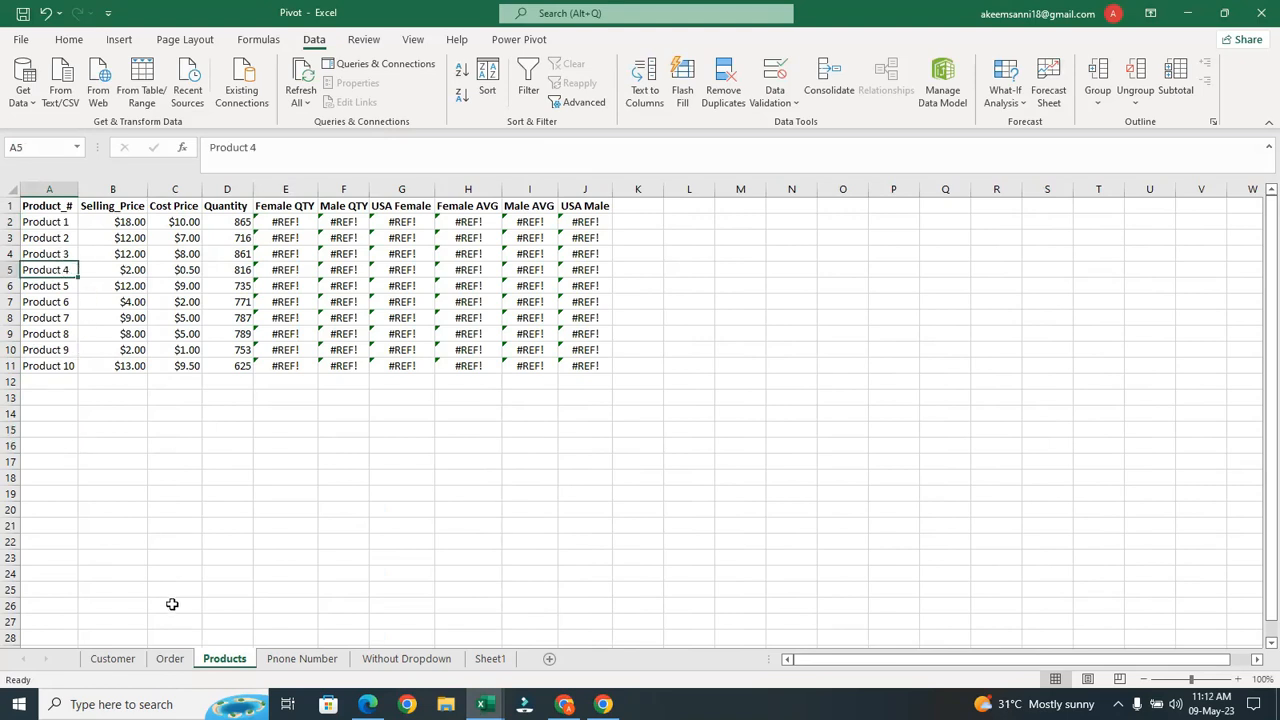
Return to the Order sheet and select C2's phone lookup
left_click(170, 659)
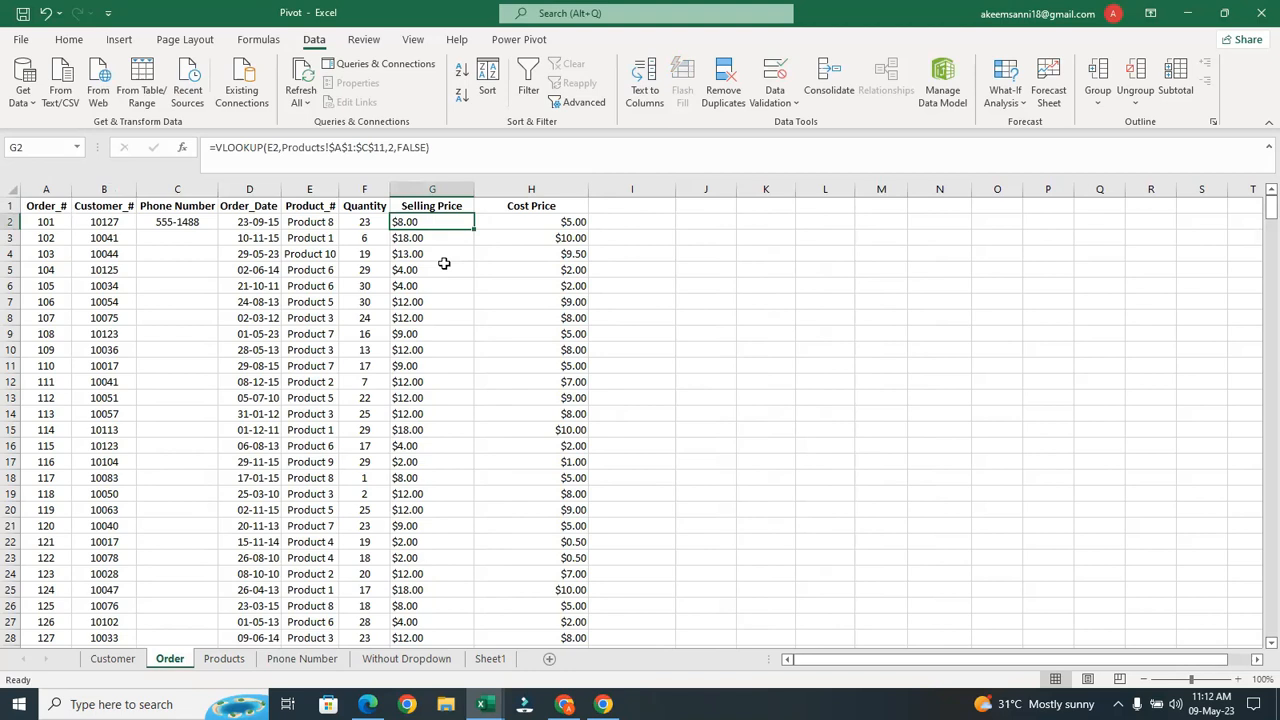
left_click(225, 659)
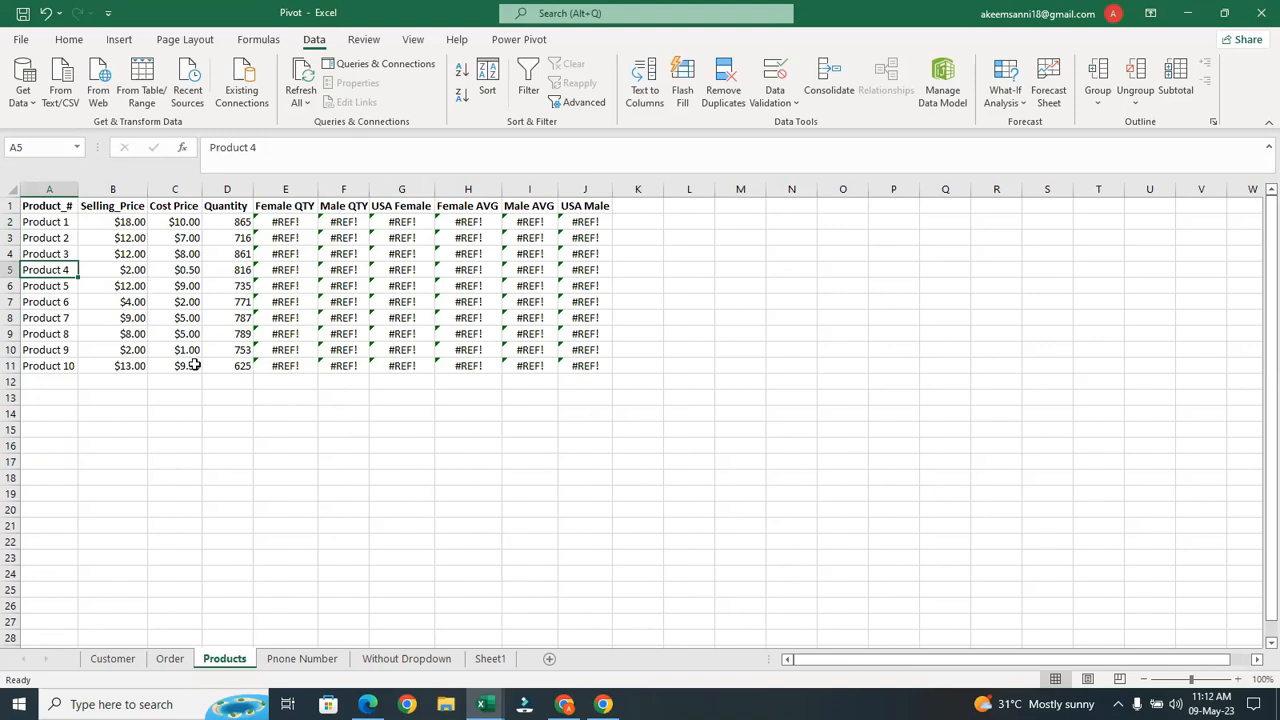
left_click(180, 665)
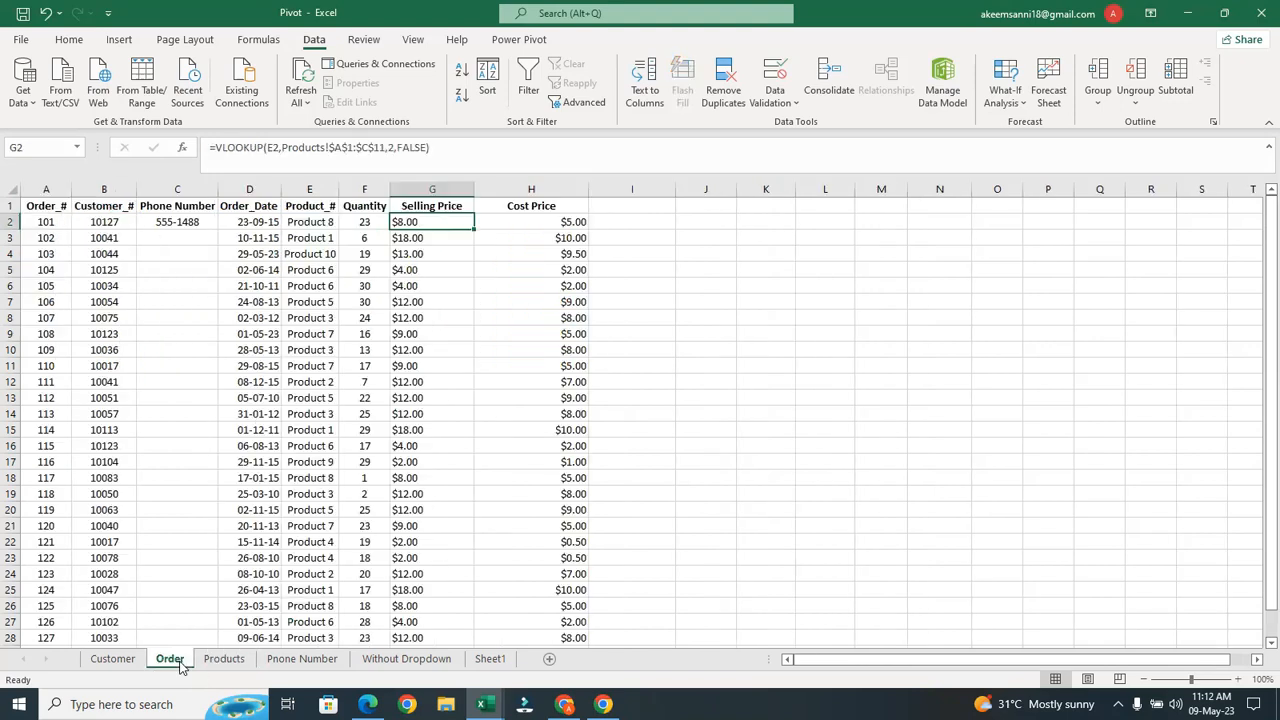
left_click(196, 228)
Fill the phone lookup down column C and trace C15's #N/A to its customer
double_click(214, 229)
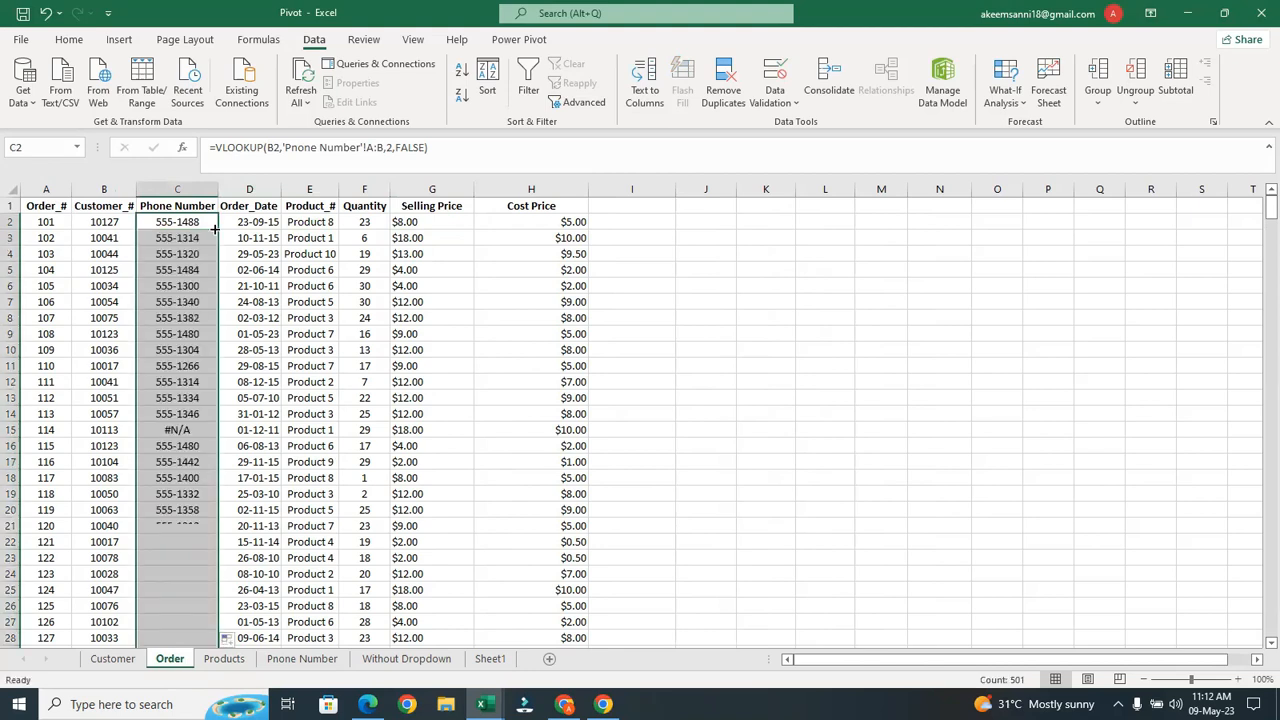
left_click(183, 430)
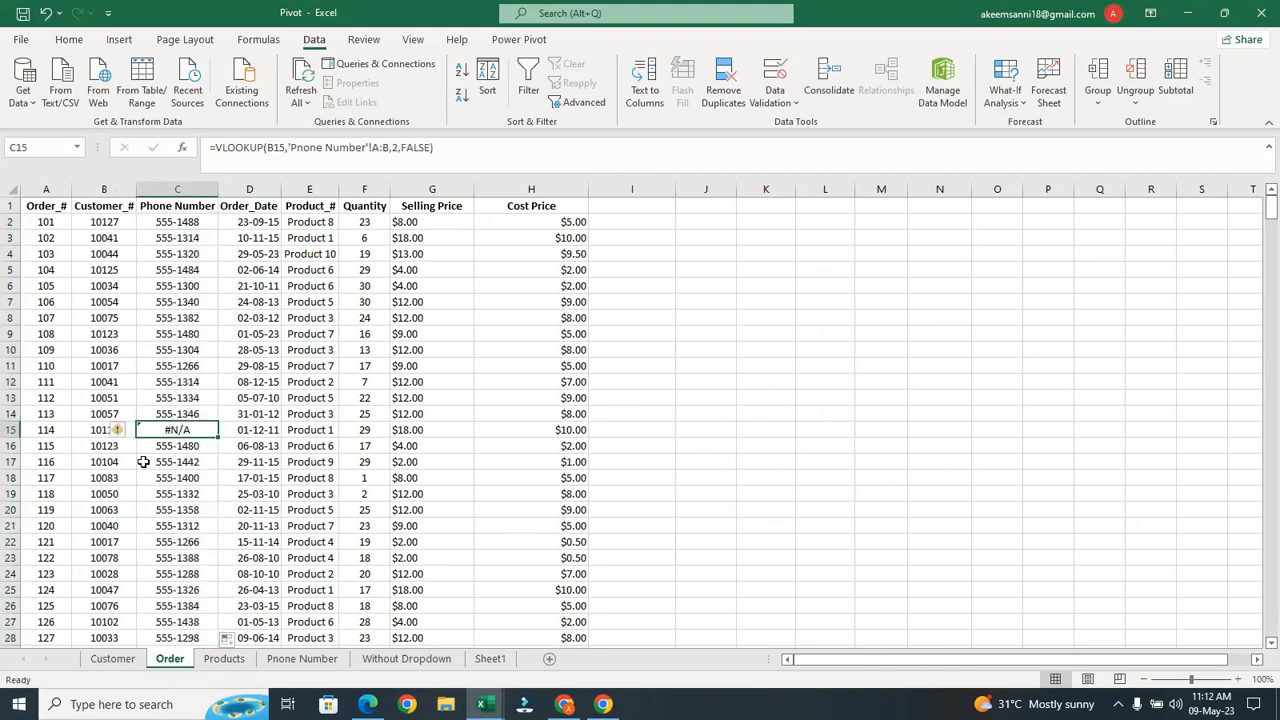
left_click(110, 429)
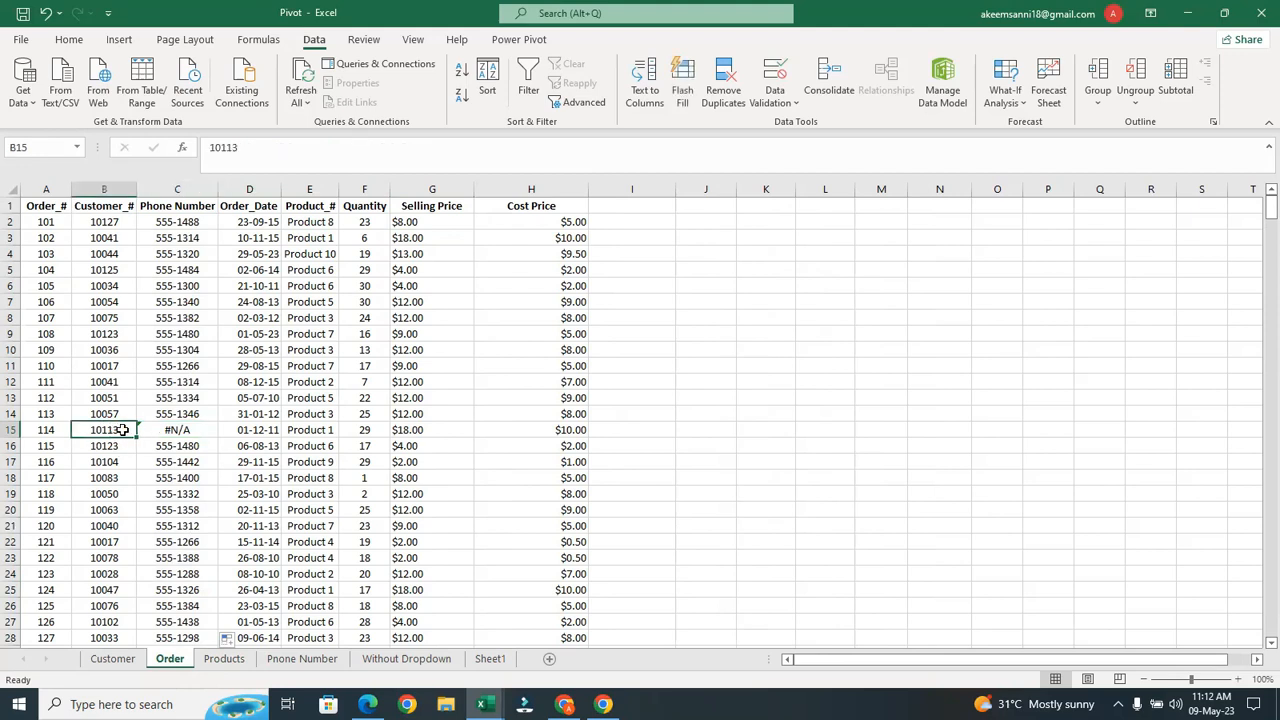
Copy customer number 10113 from B15 and go to the Phone Number sheet
double_click(111, 429)
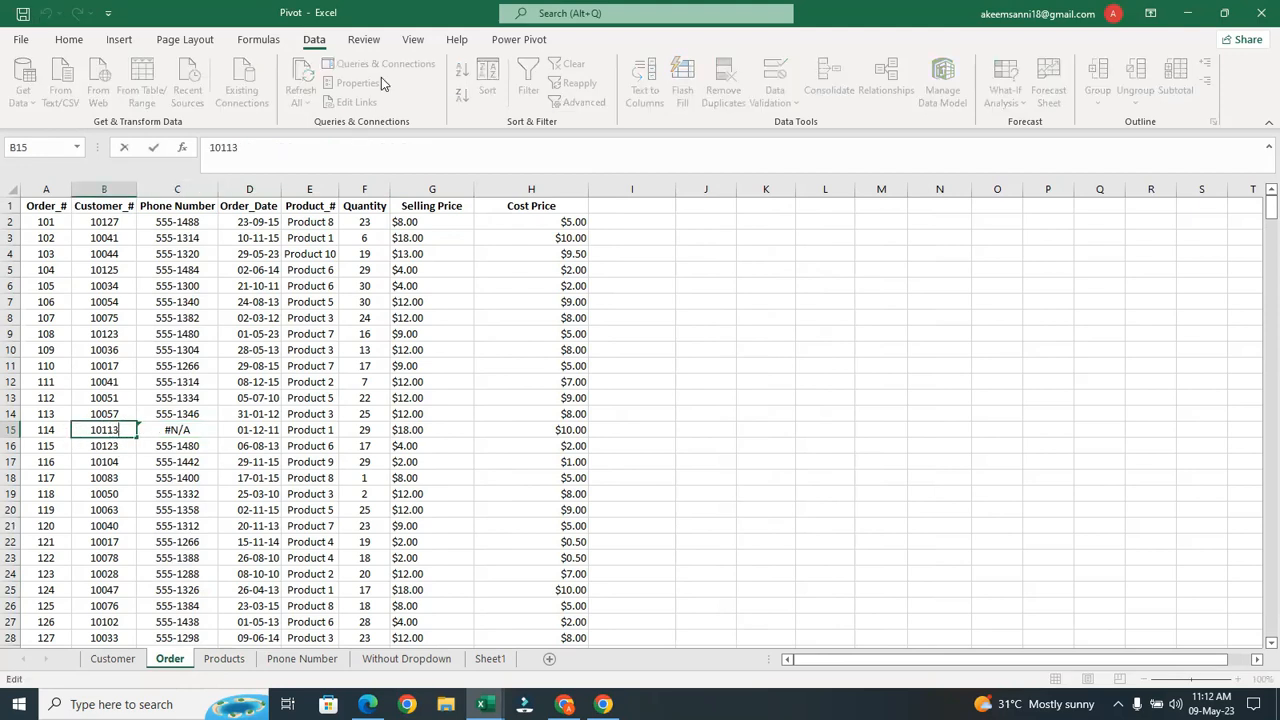
double_click(287, 148)
left_click(293, 668)
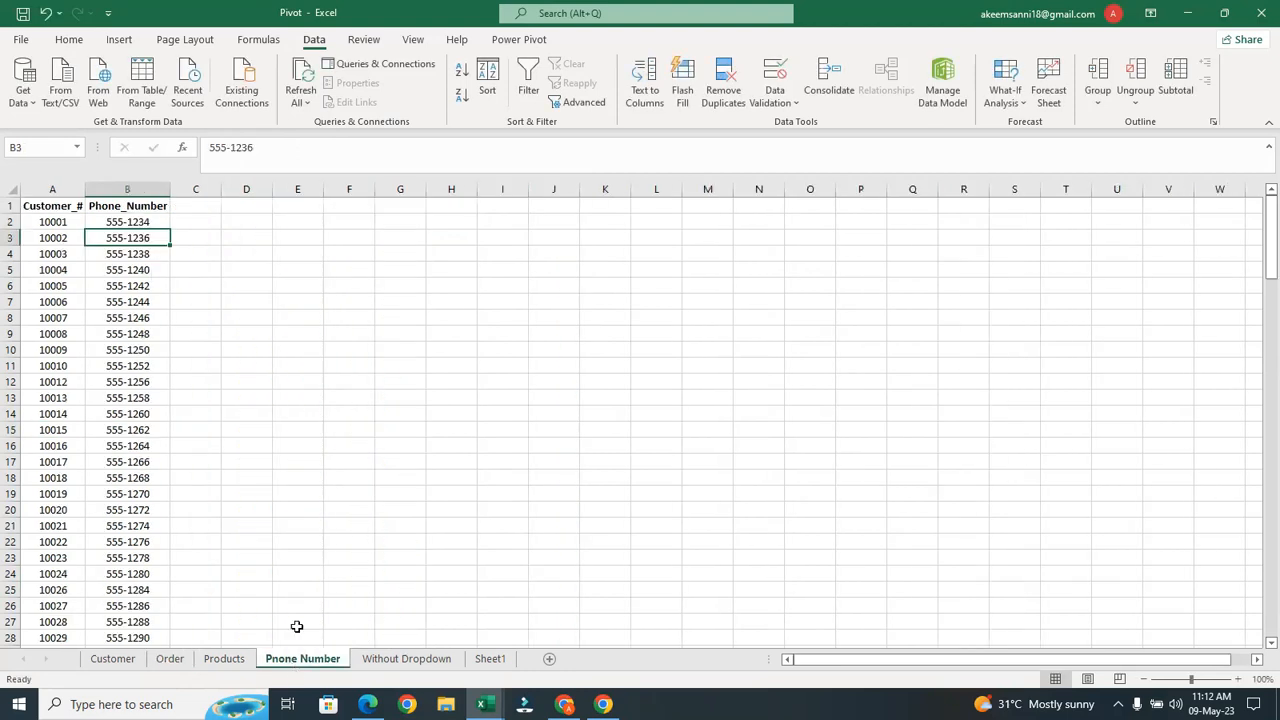
Search the Customer_# column for 10113, find no match, and go back to the Order sheet
left_click(65, 188)
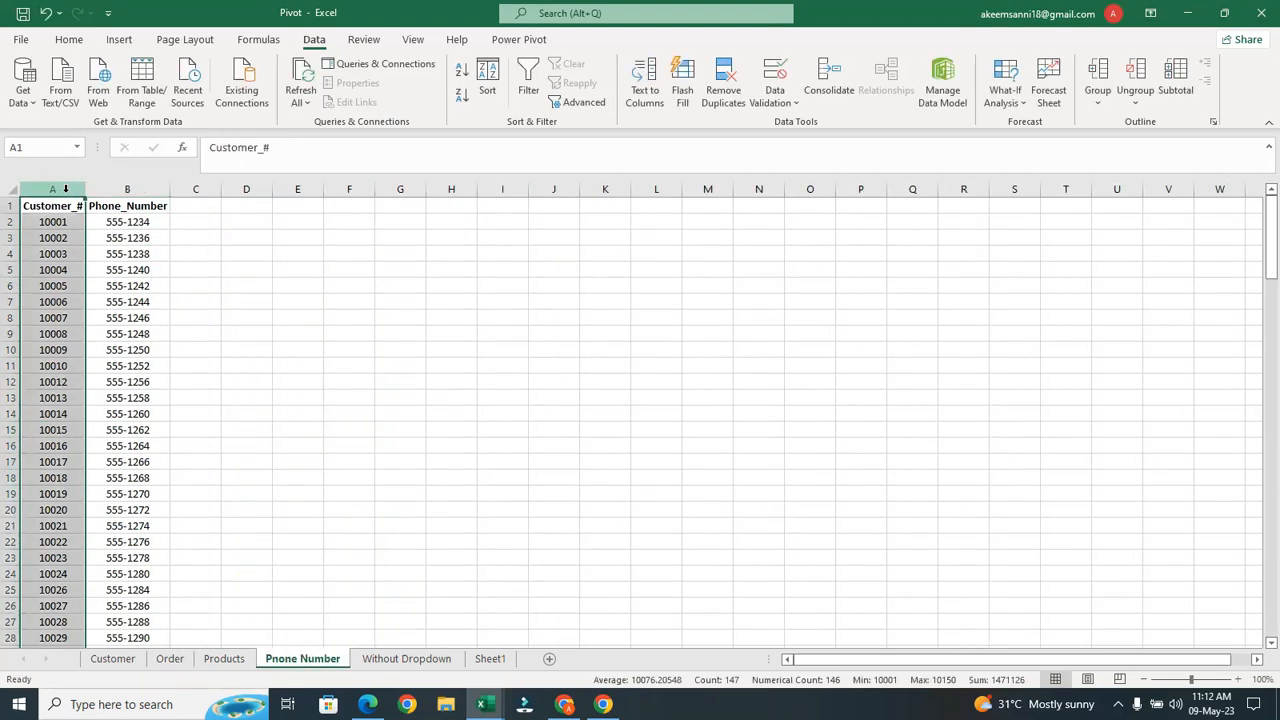
key("ctrl+f")
type("10113")
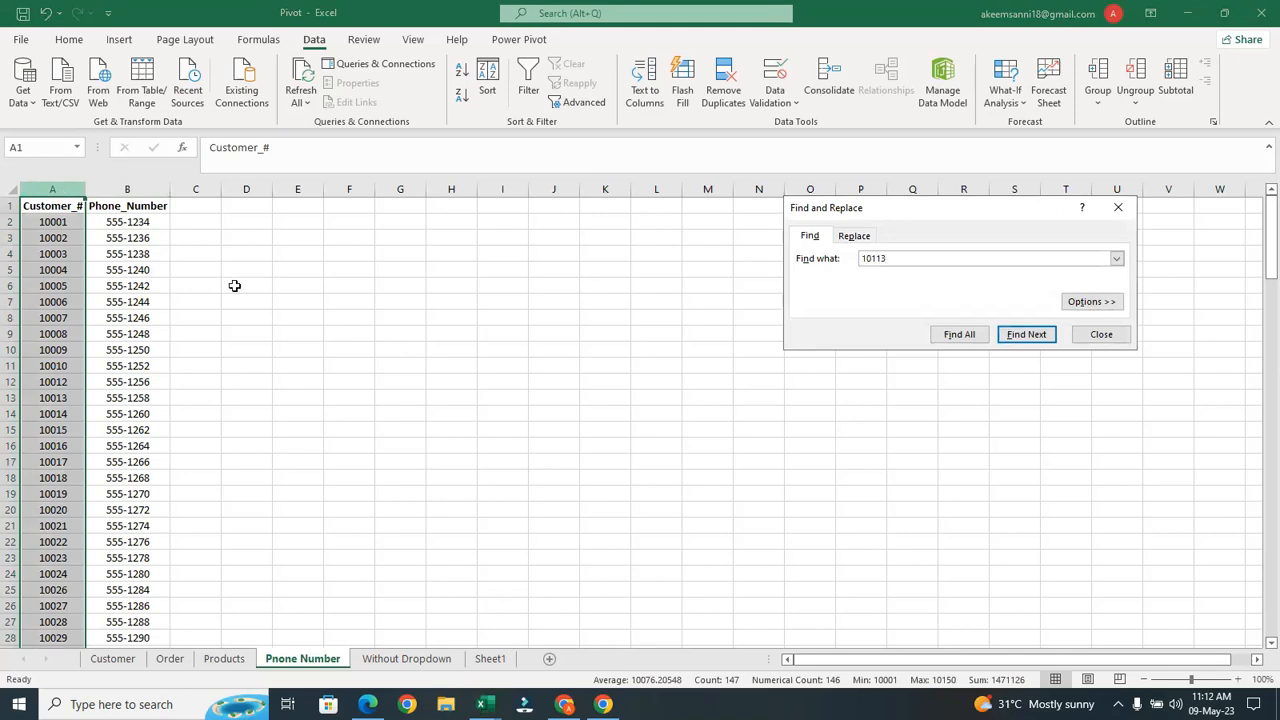
left_click(1010, 336)
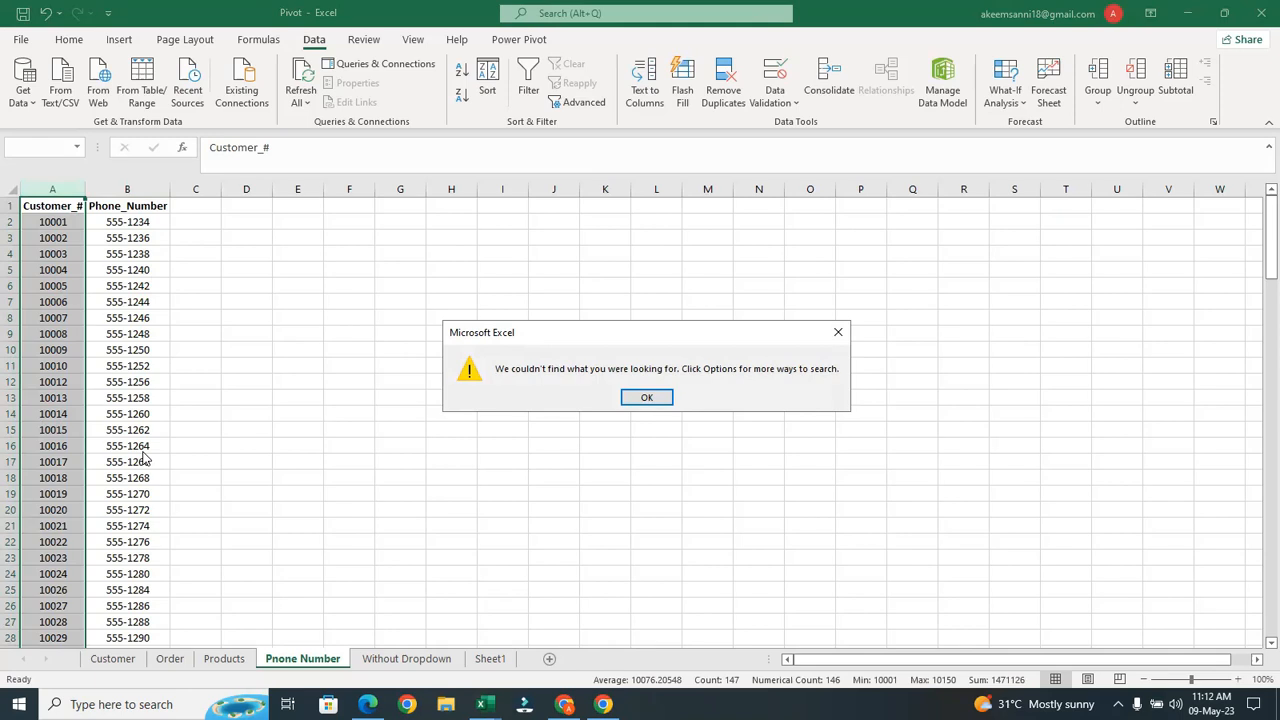
left_click(652, 398)
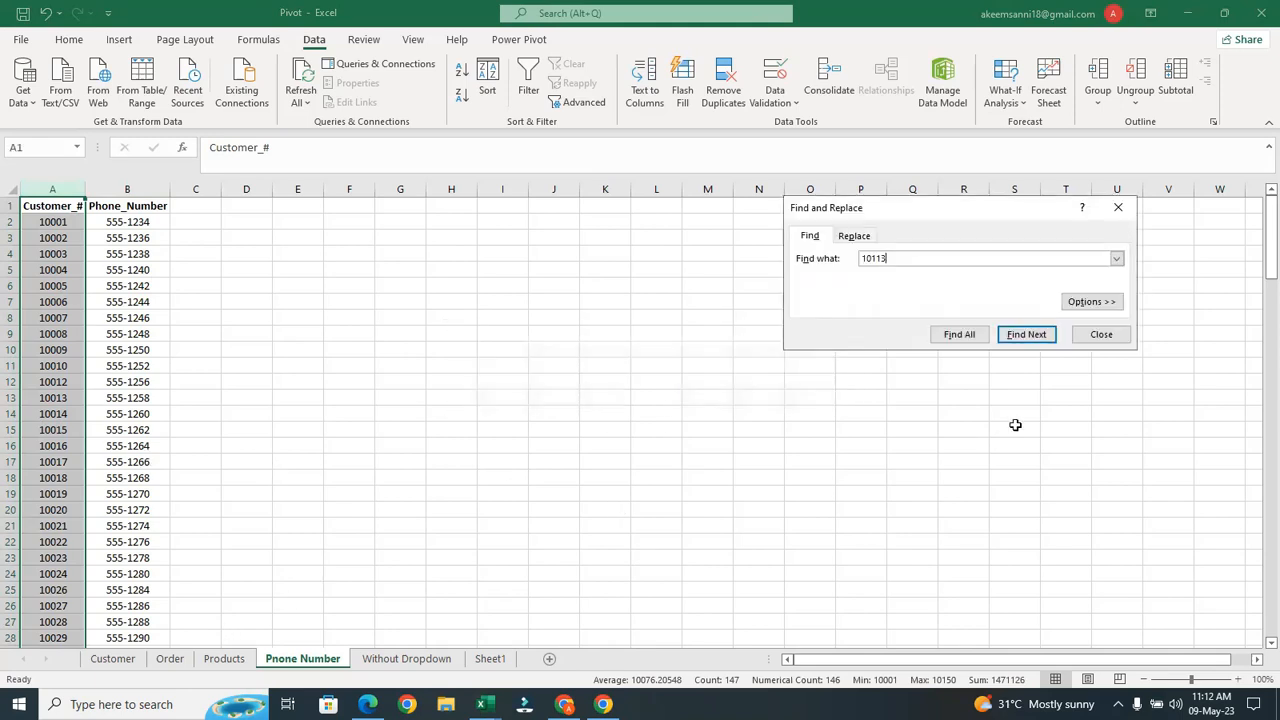
left_click(1101, 336)
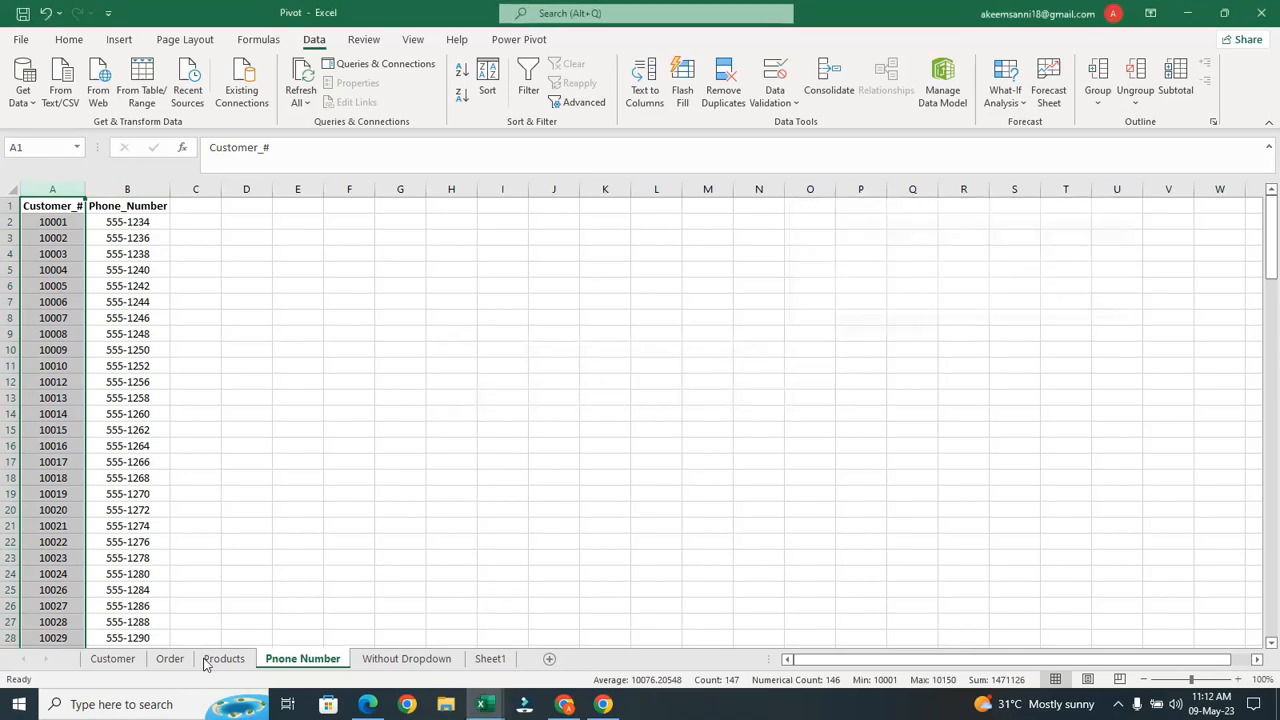
left_click(168, 661)
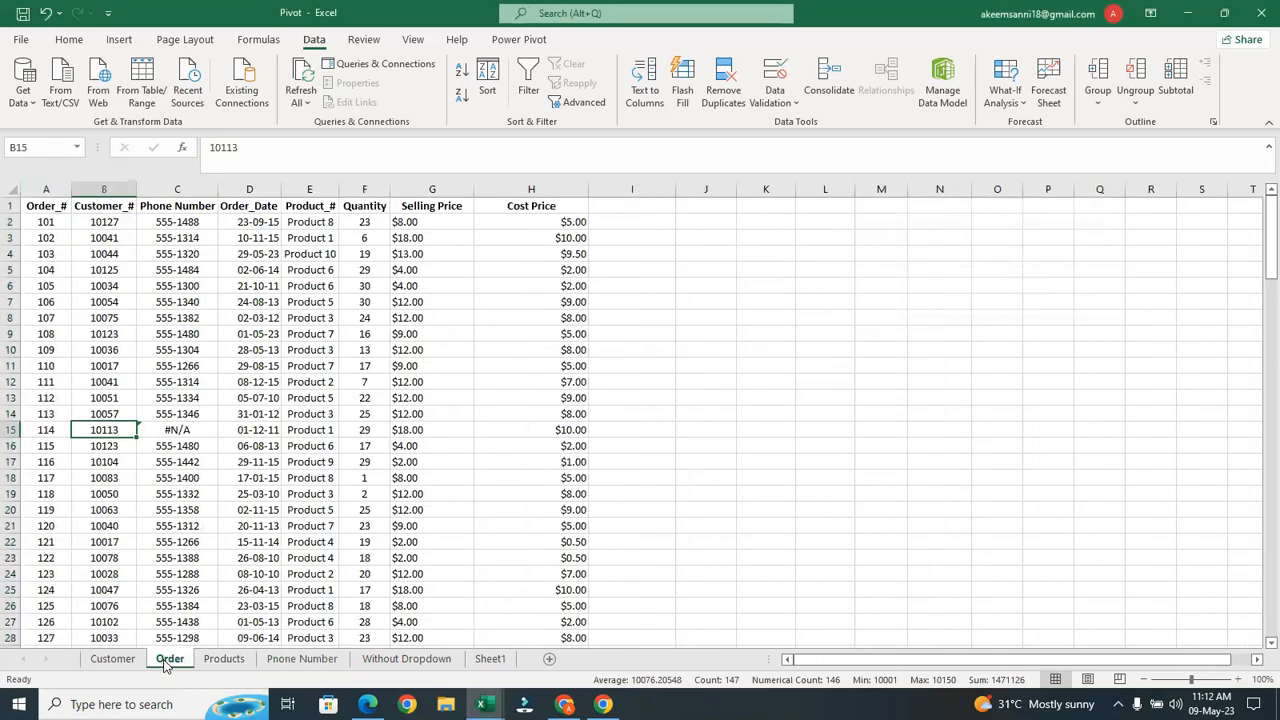
Undo the fill-down twice so C15's #N/A disappears, then edit C2's formula in the formula bar
left_click(184, 432)
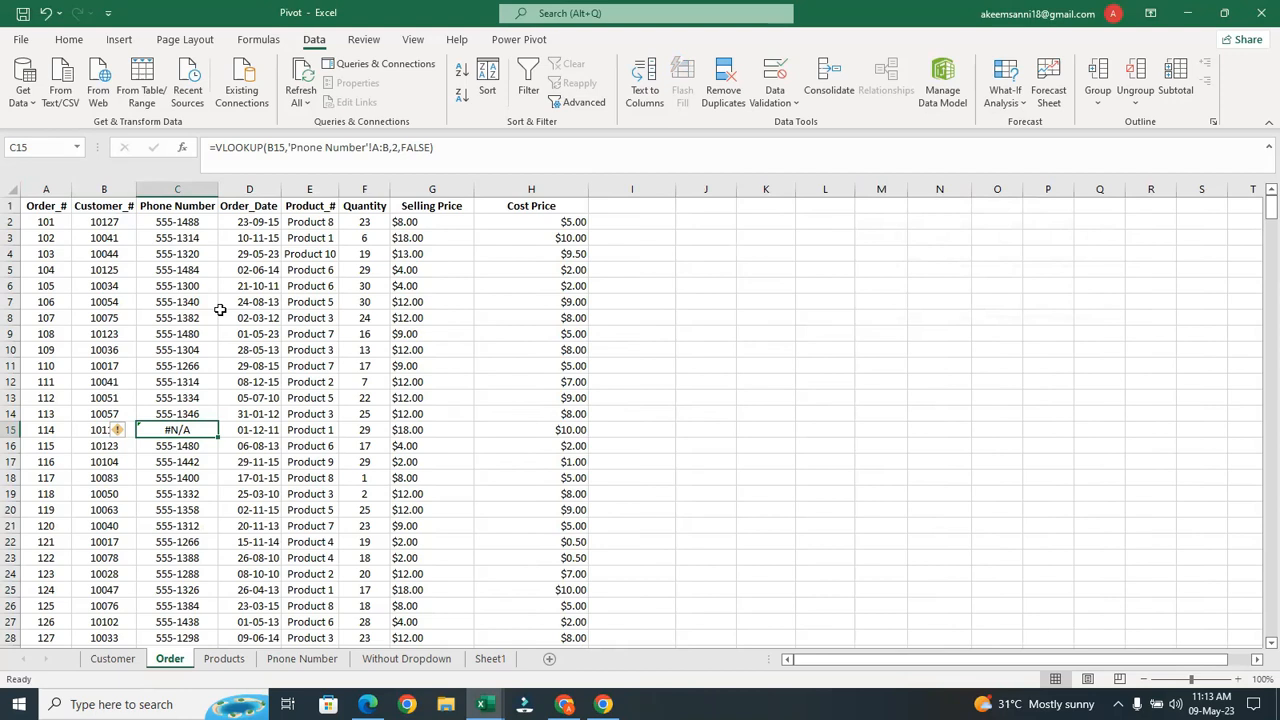
key("ctrl+z")
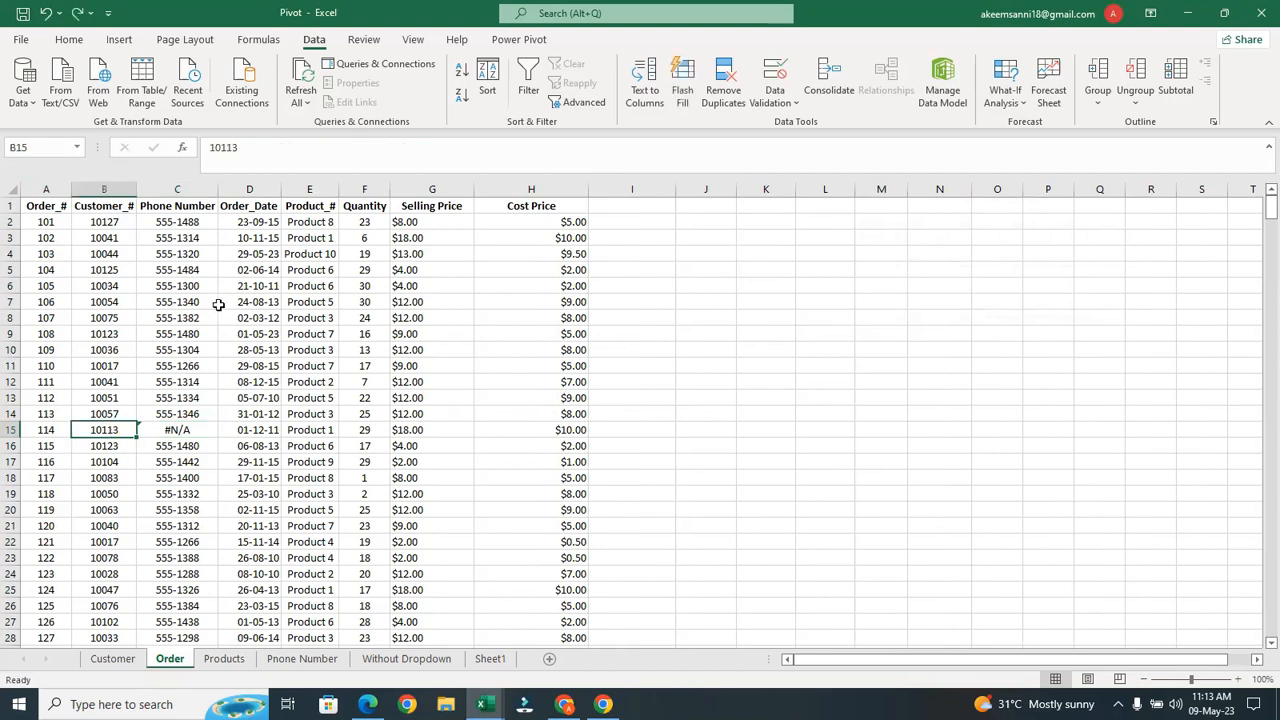
key("ctrl+z")
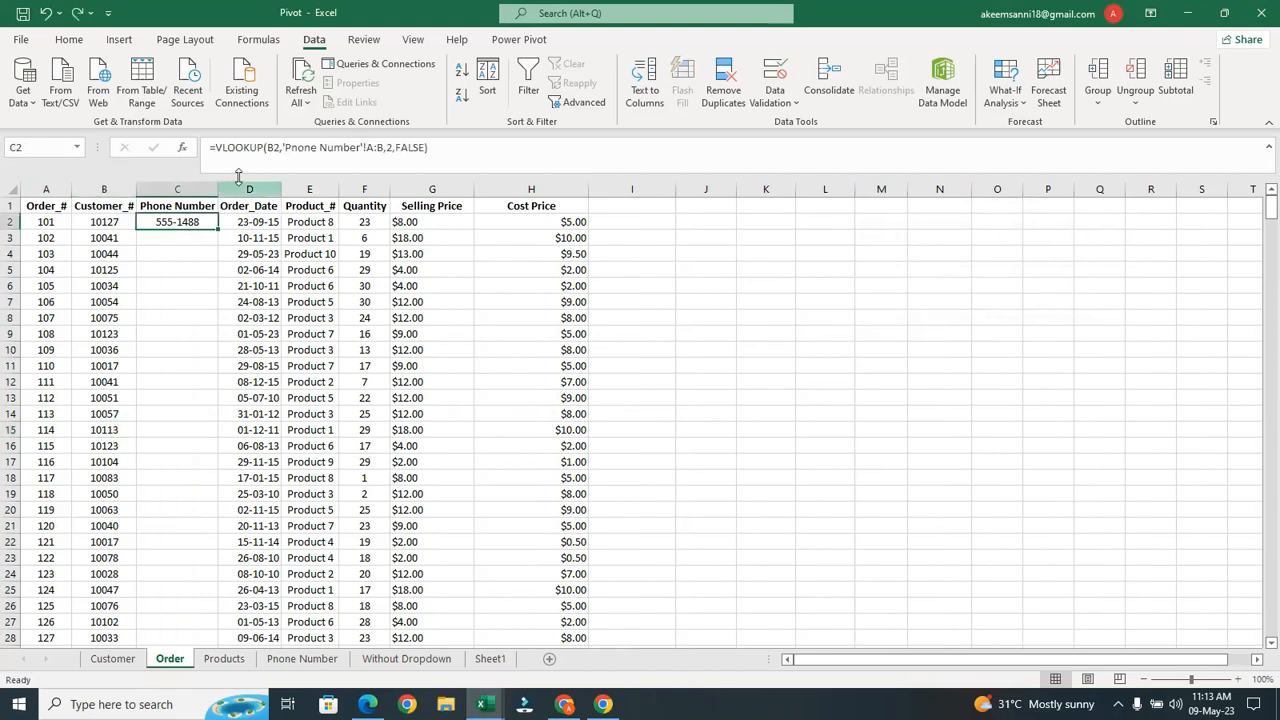
left_click(216, 147)
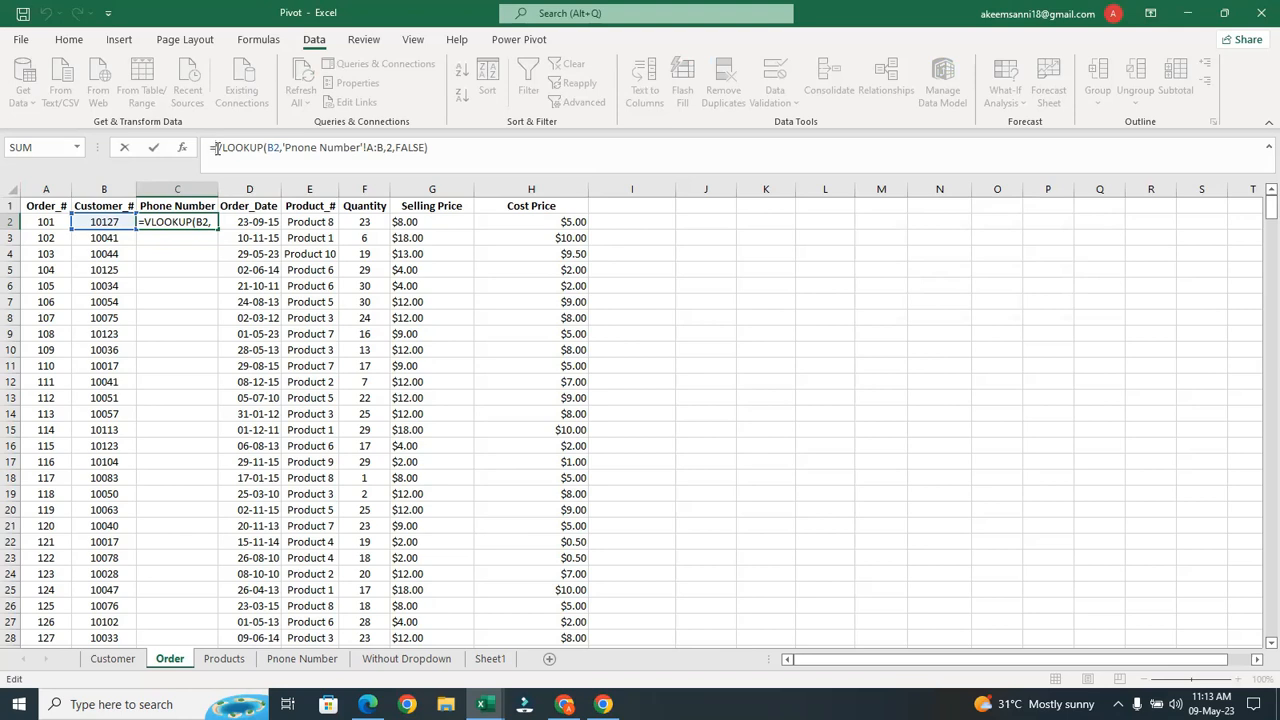
Rewrite C2 as =IFERROR(VLOOKUP(...),"Not Available") so missing customers show Not Available
type("if")
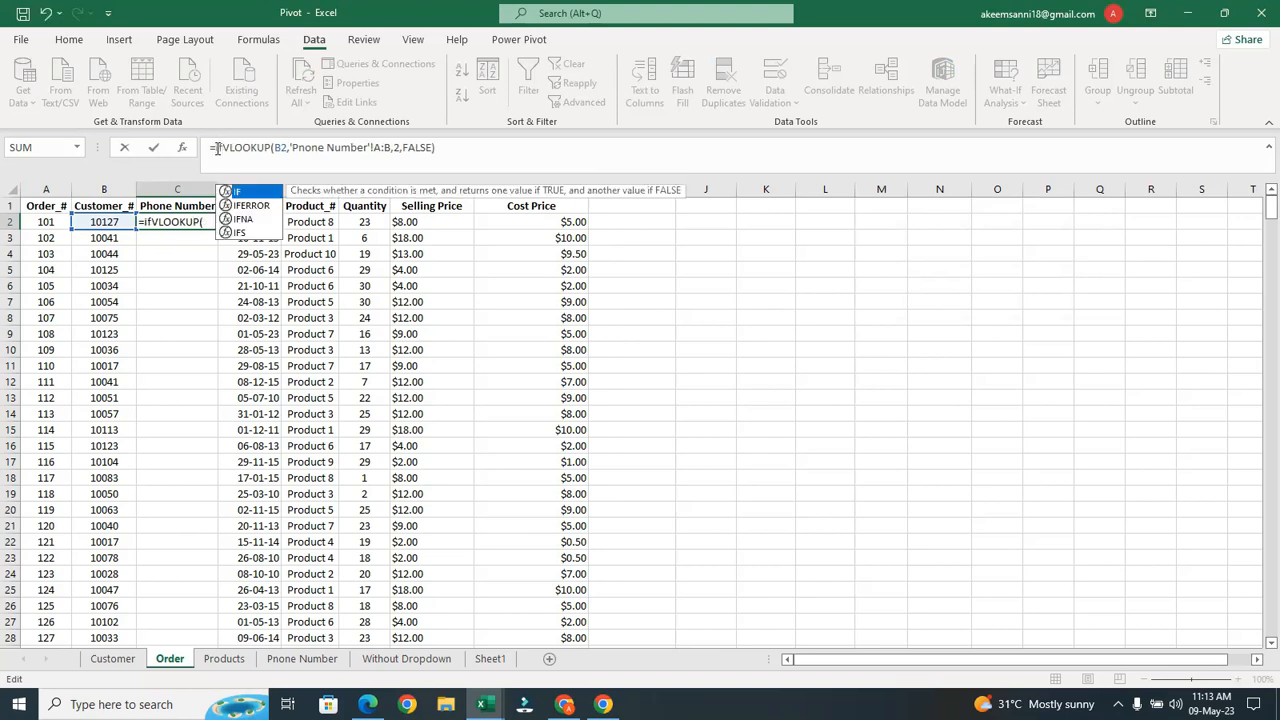
left_click(265, 209)
left_click(260, 222)
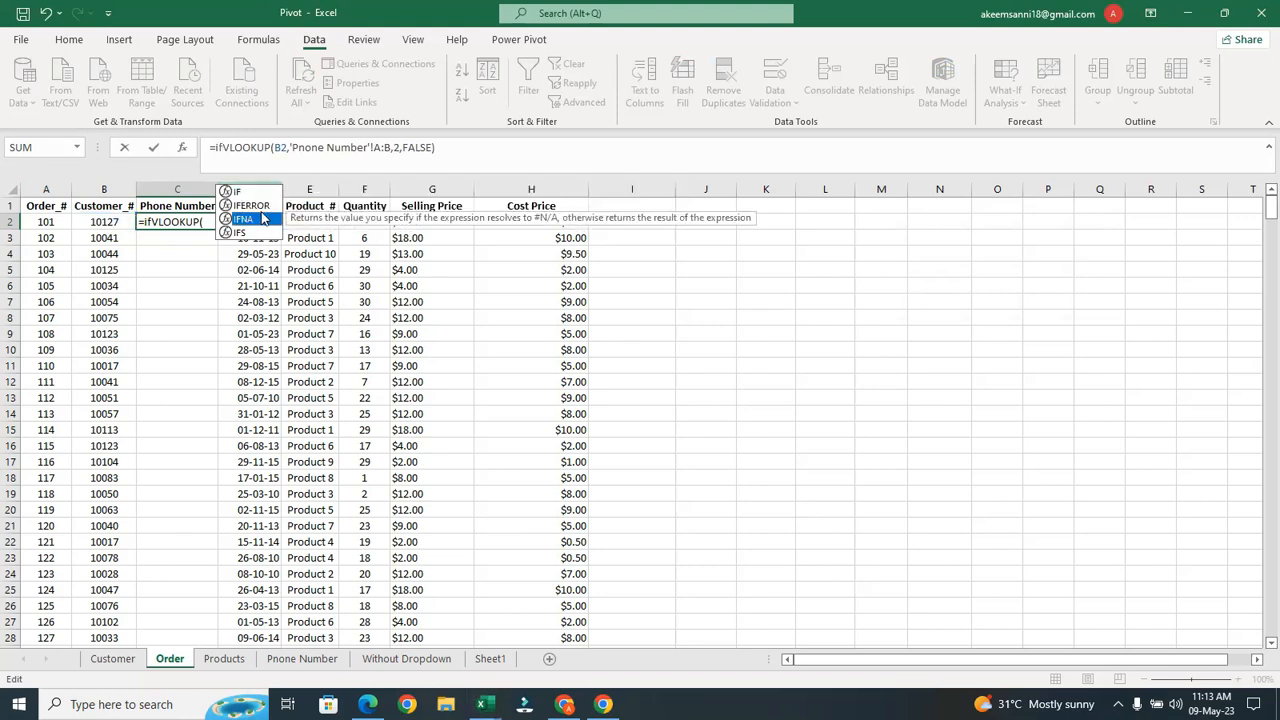
left_click(262, 205)
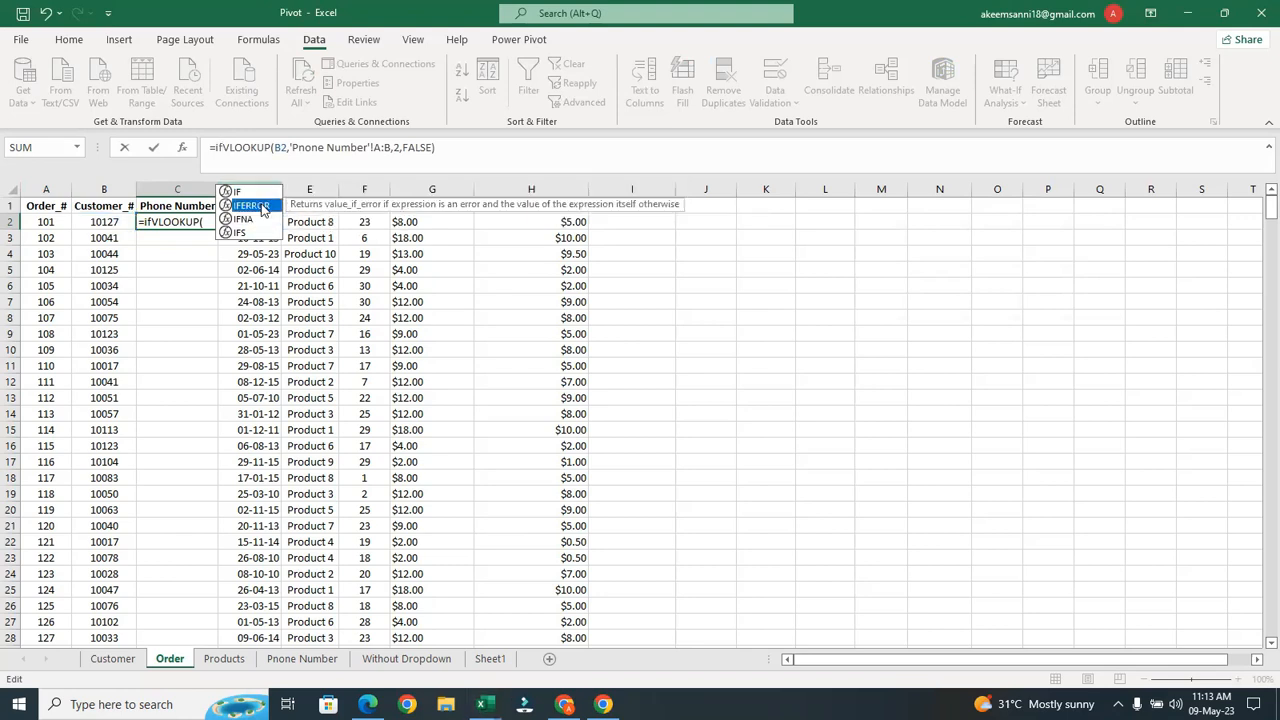
double_click(262, 206)
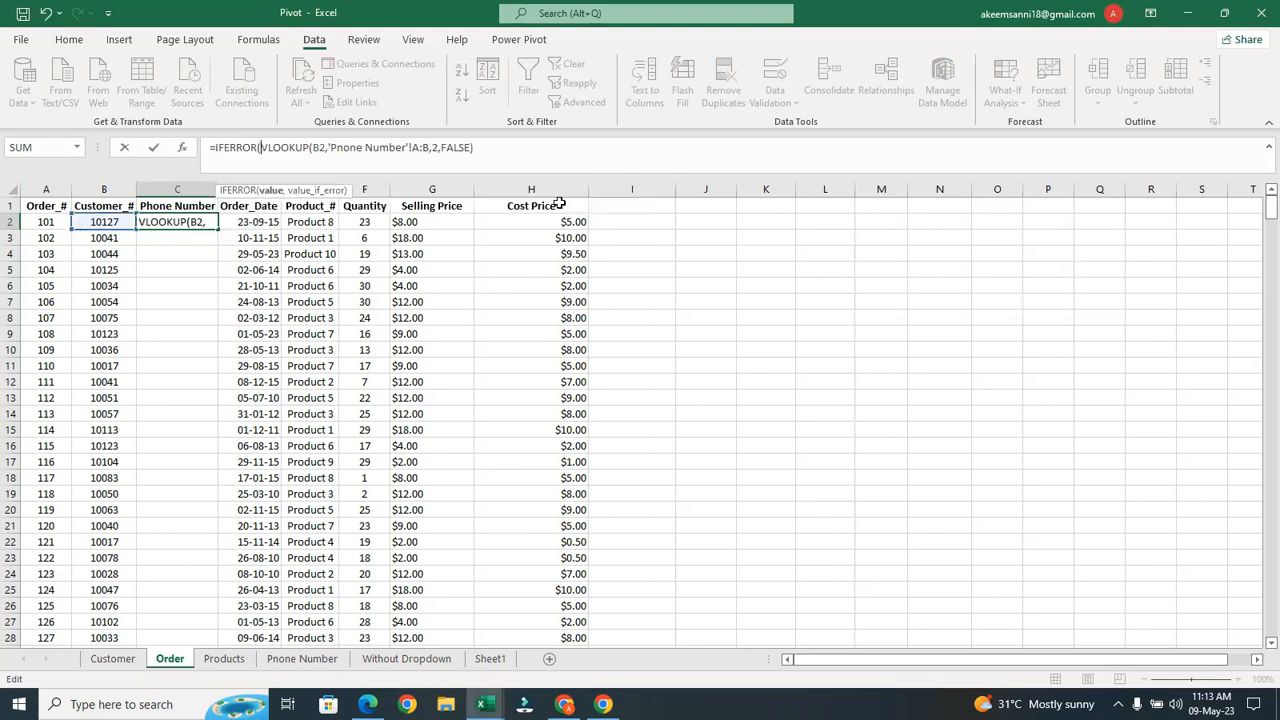
left_click(486, 149)
type(",")
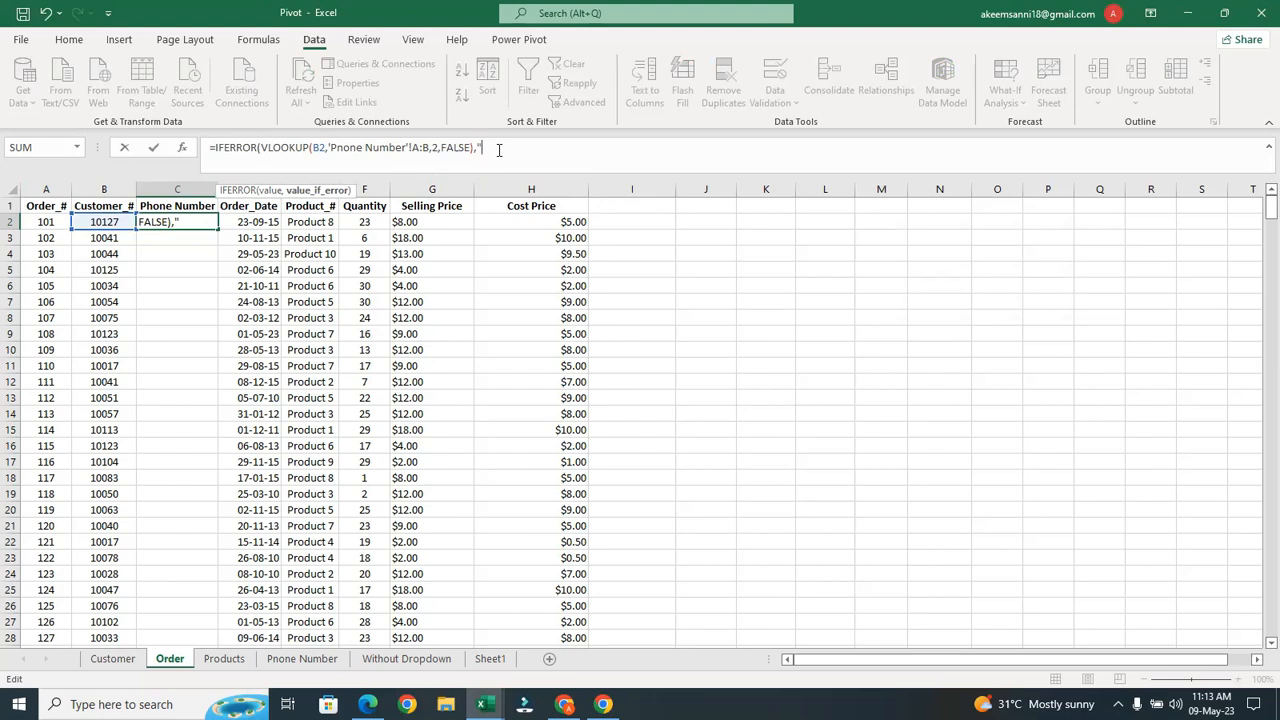
type("\"Not Available")
type("\")")
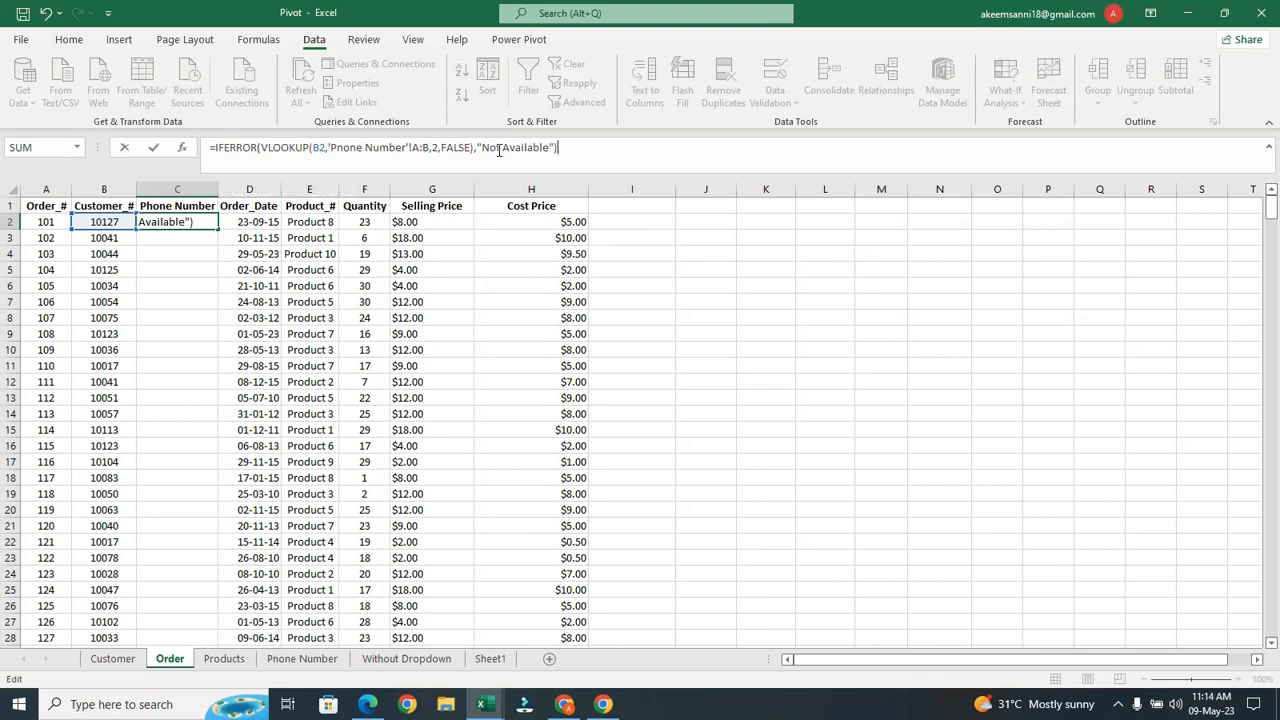
key("Return")
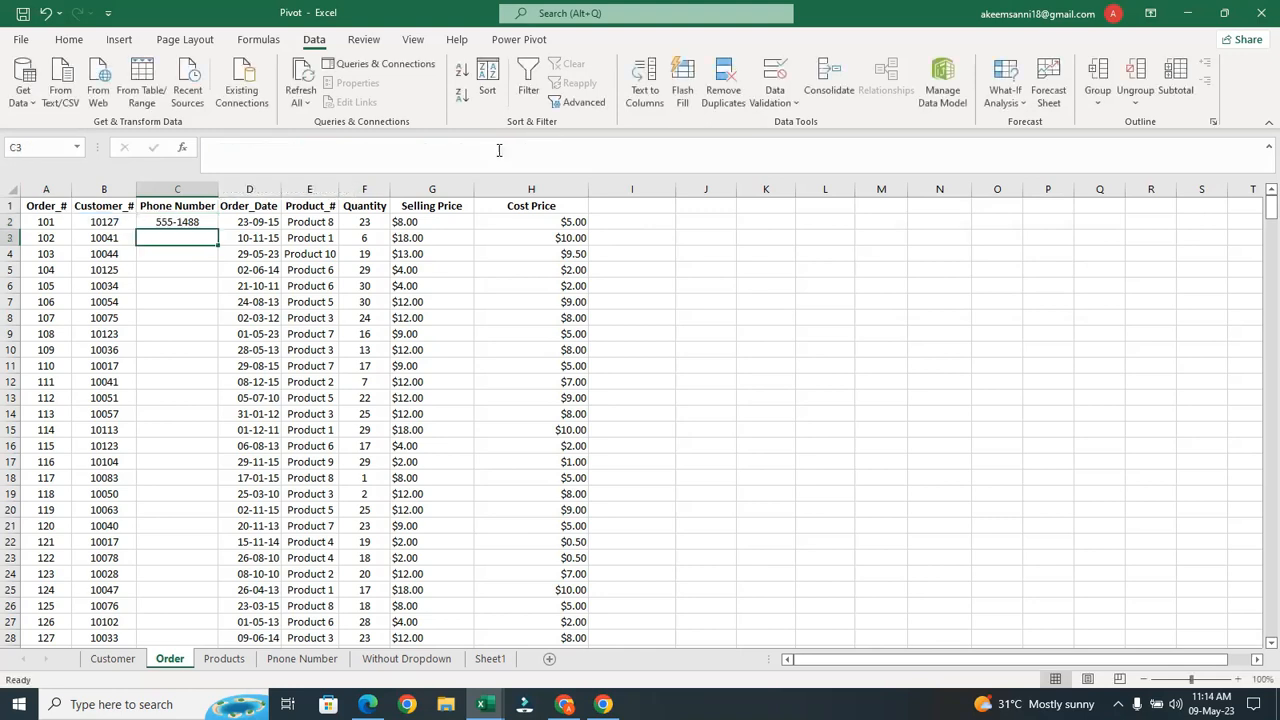
left_click(175, 222)
Copy C2's IFERROR lookup down column C and confirm C15 now shows Not Available
double_click(226, 226)
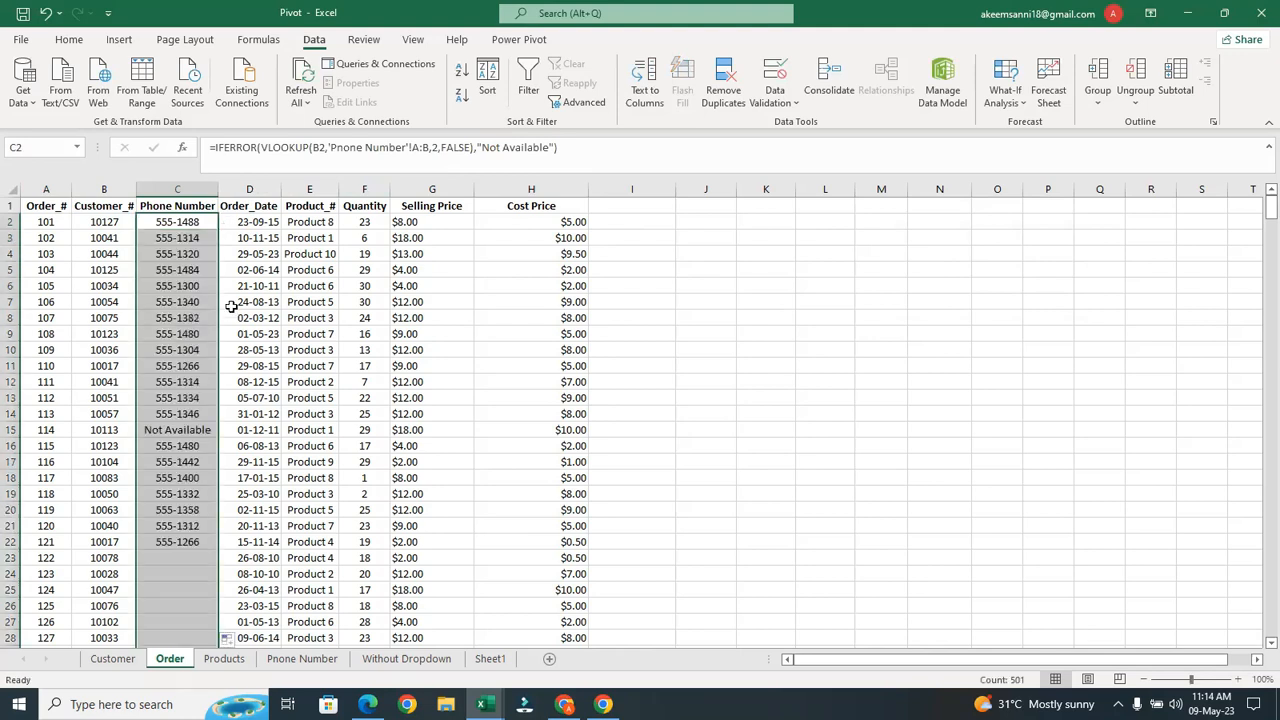
left_click(174, 432)
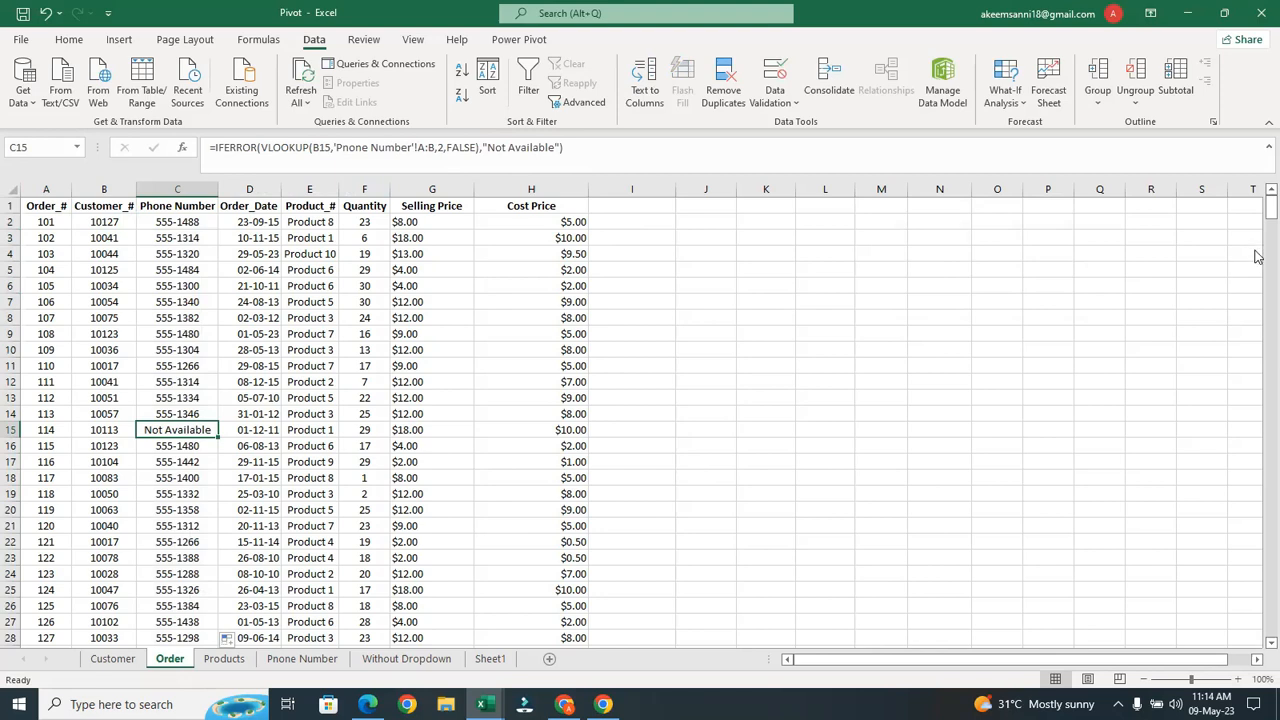
mouse_move(1268, 212)
left_mouse_down()
mouse_move(1258, 418)
mouse_move(1260, 196)
left_mouse_up()
mouse_move(484, 704)
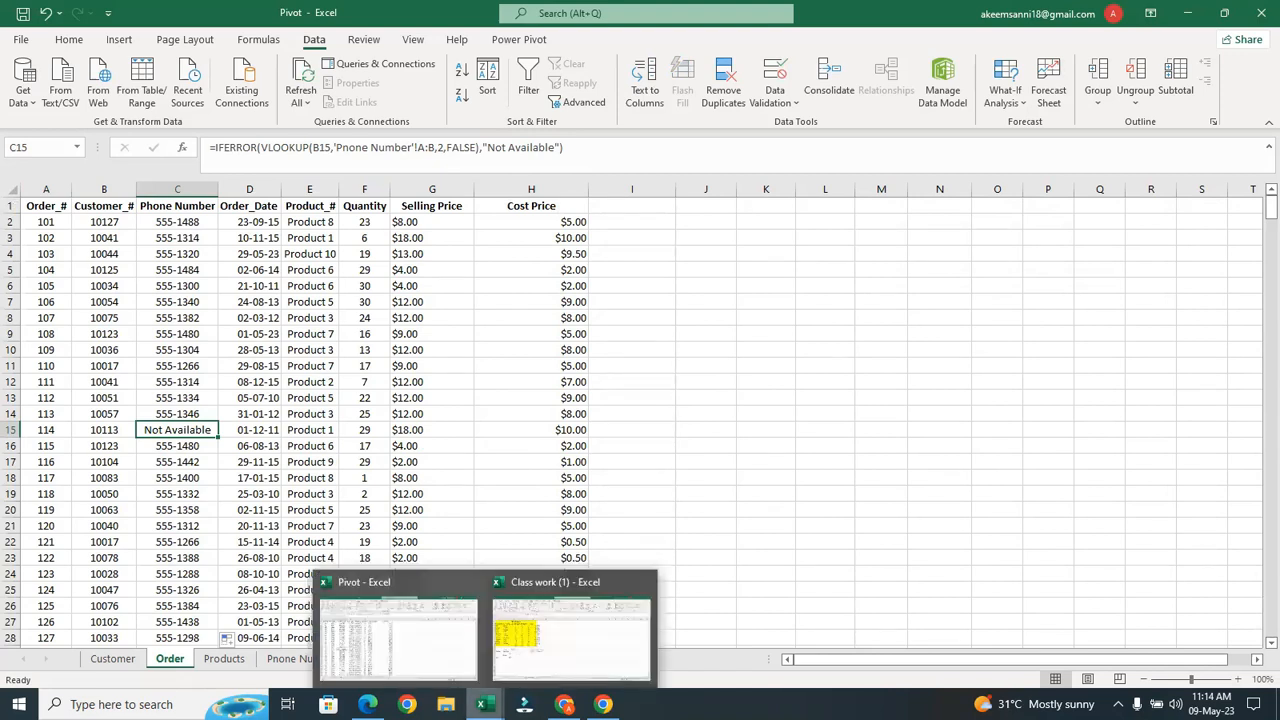
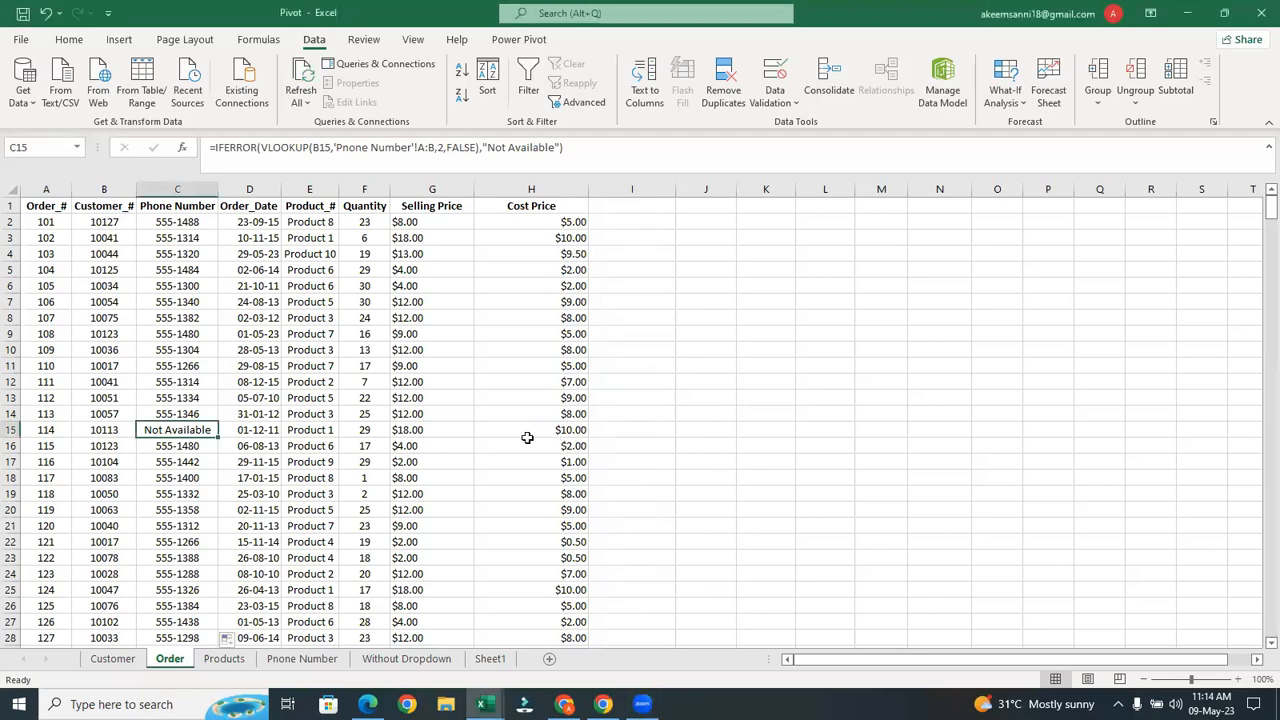
Open Statistical Formula from the Recent workbooks list under File > Open
left_click(20, 39)
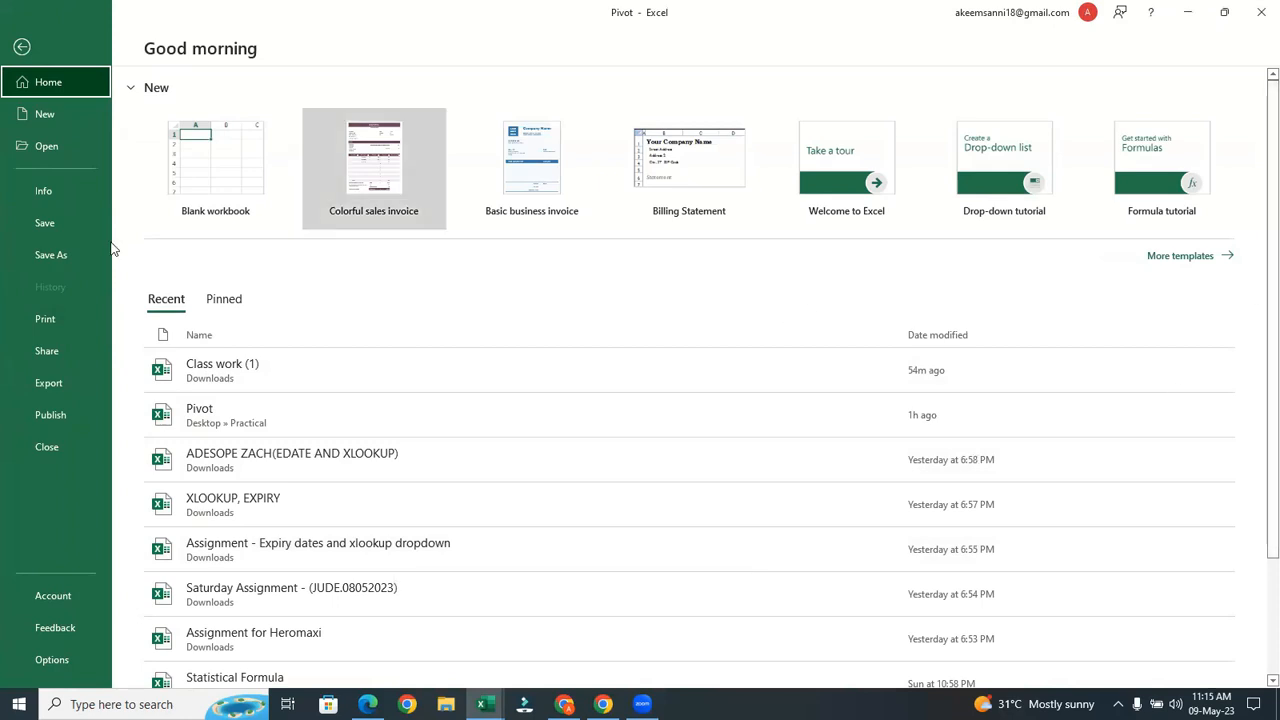
left_click(54, 148)
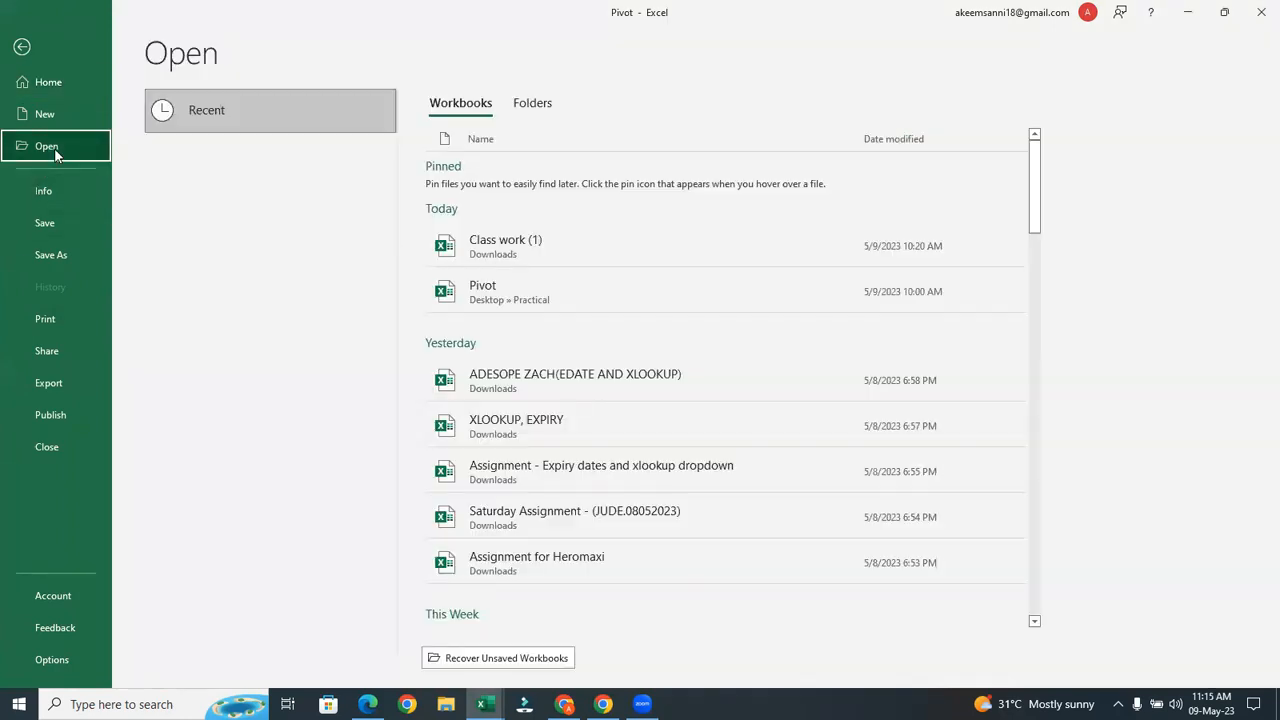
left_click_drag(1029, 208, 1021, 288)
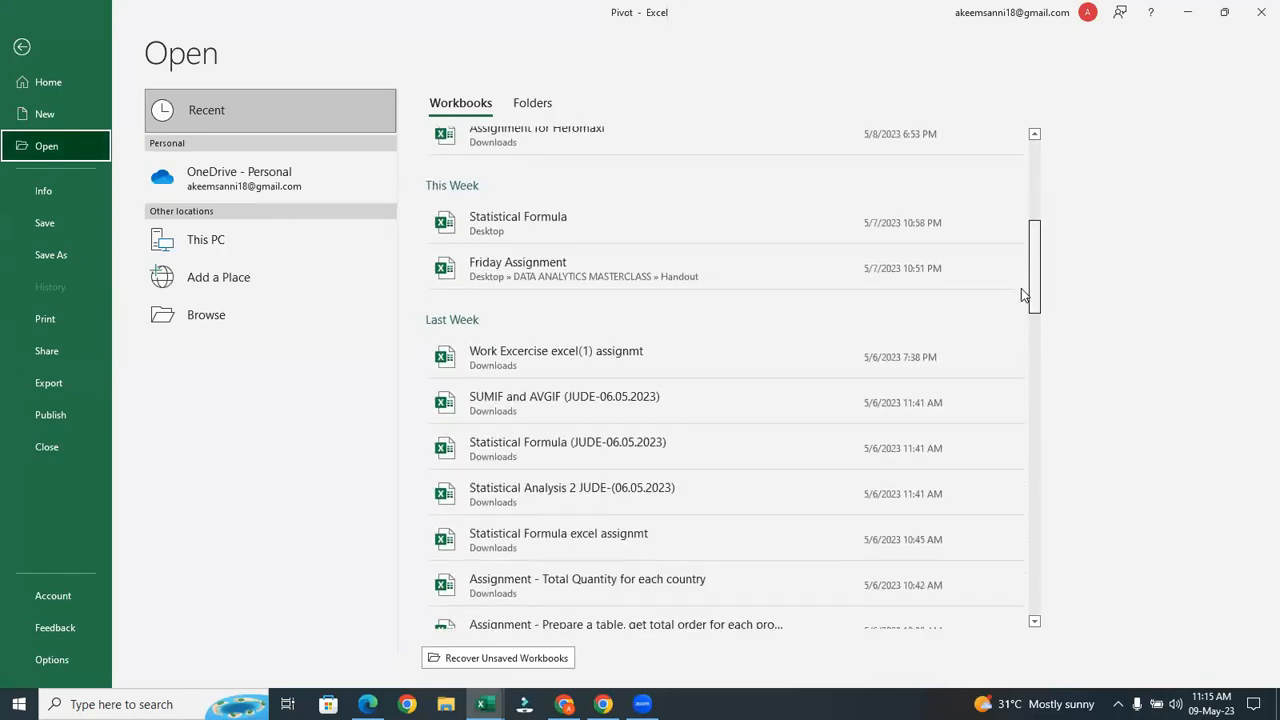
left_click(702, 234)
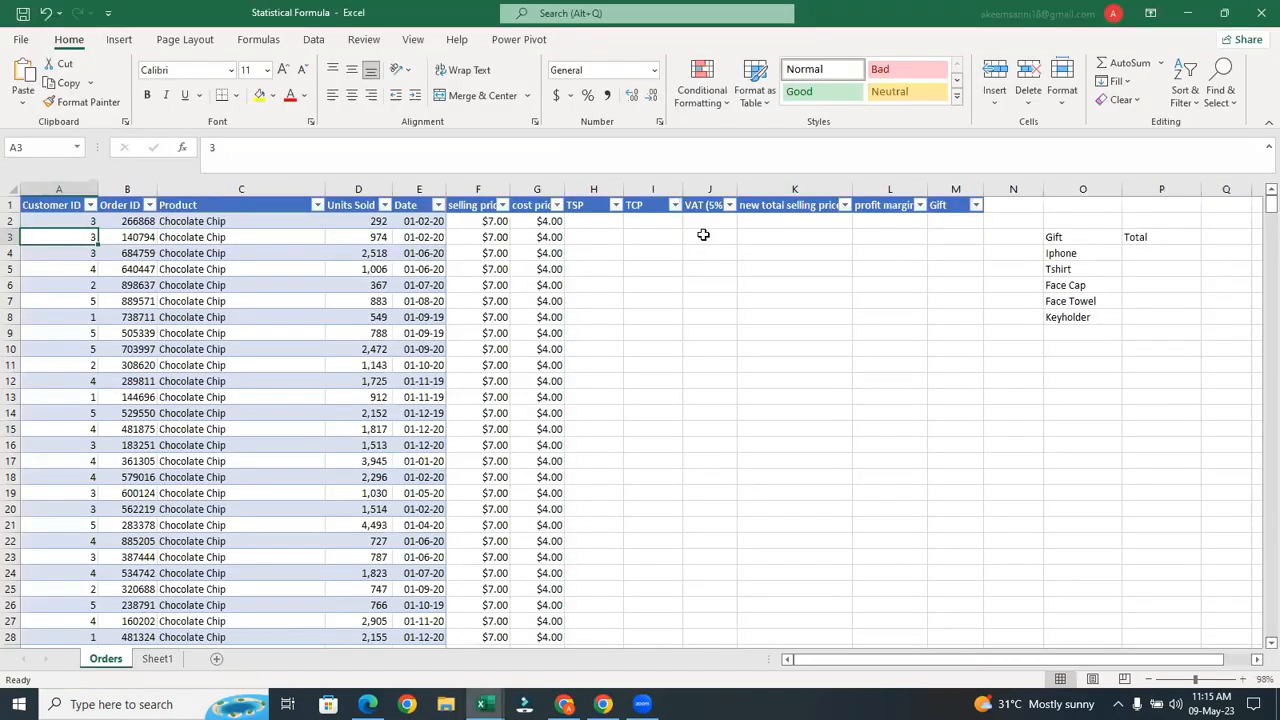
Clear the selling and cost price values in F2:G down to the last row
left_click(488, 226)
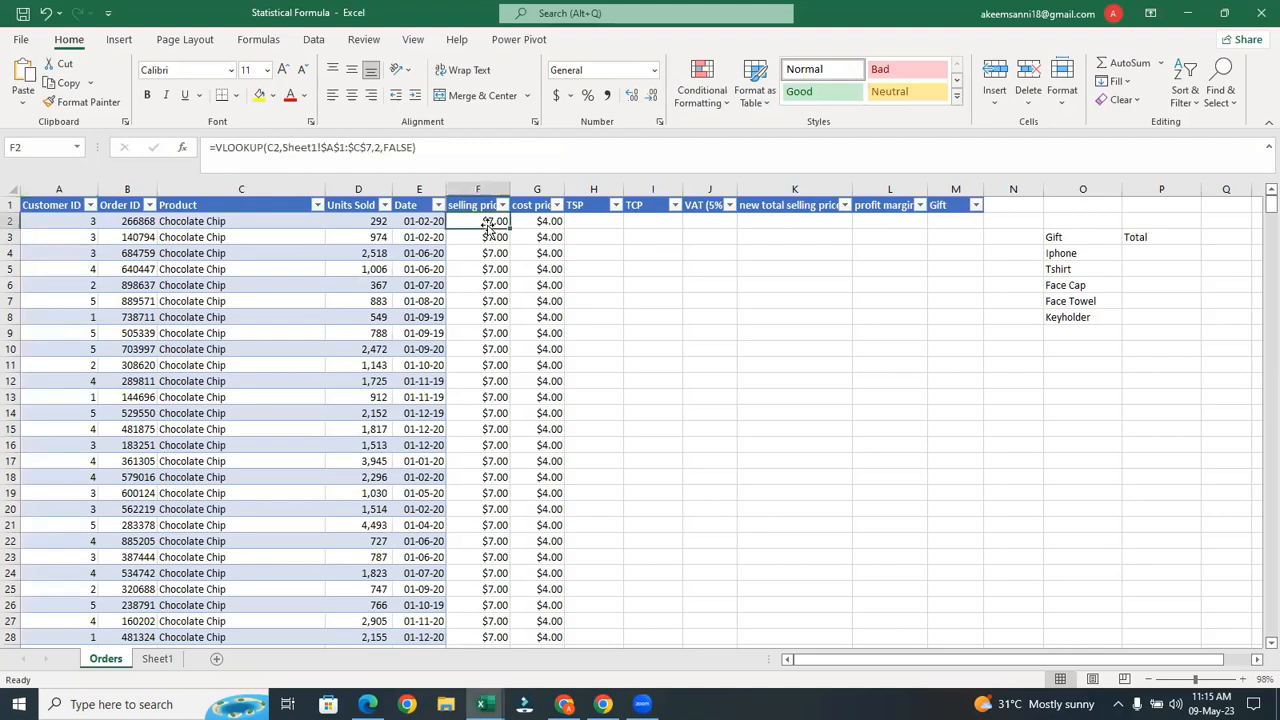
left_click(551, 221, "shift")
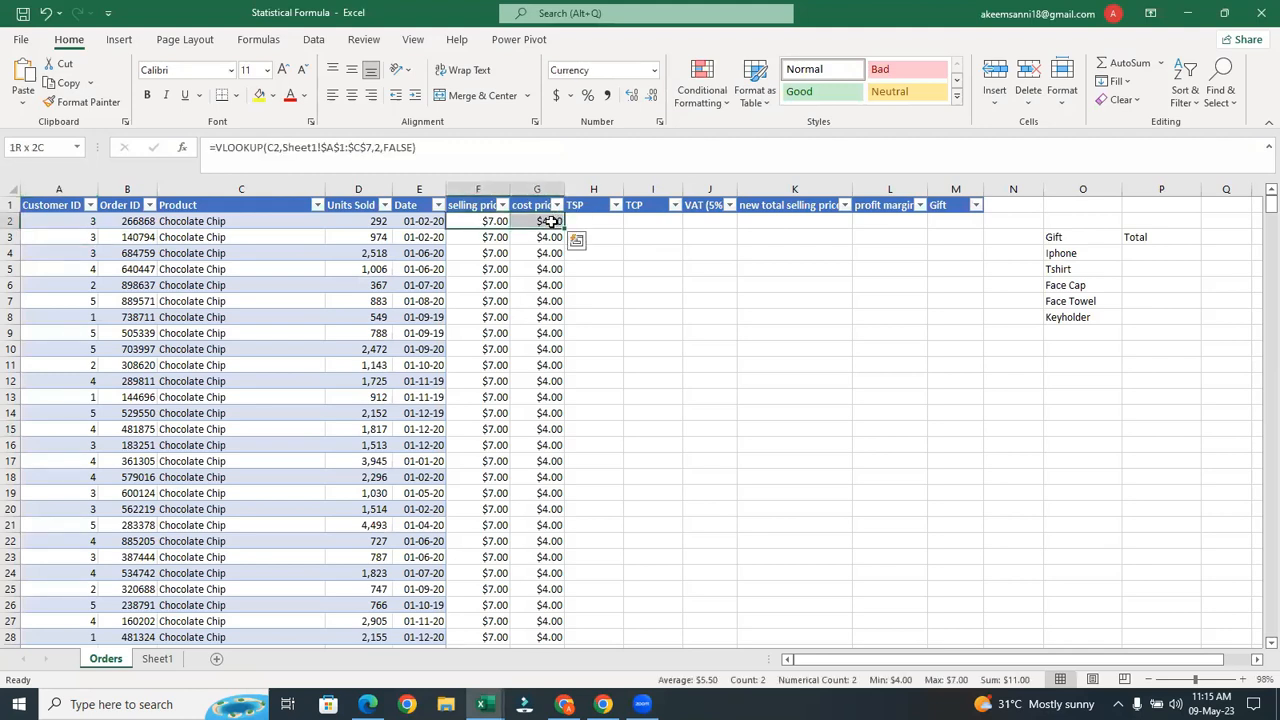
key("ctrl+shift+Down")
right_click(552, 220)
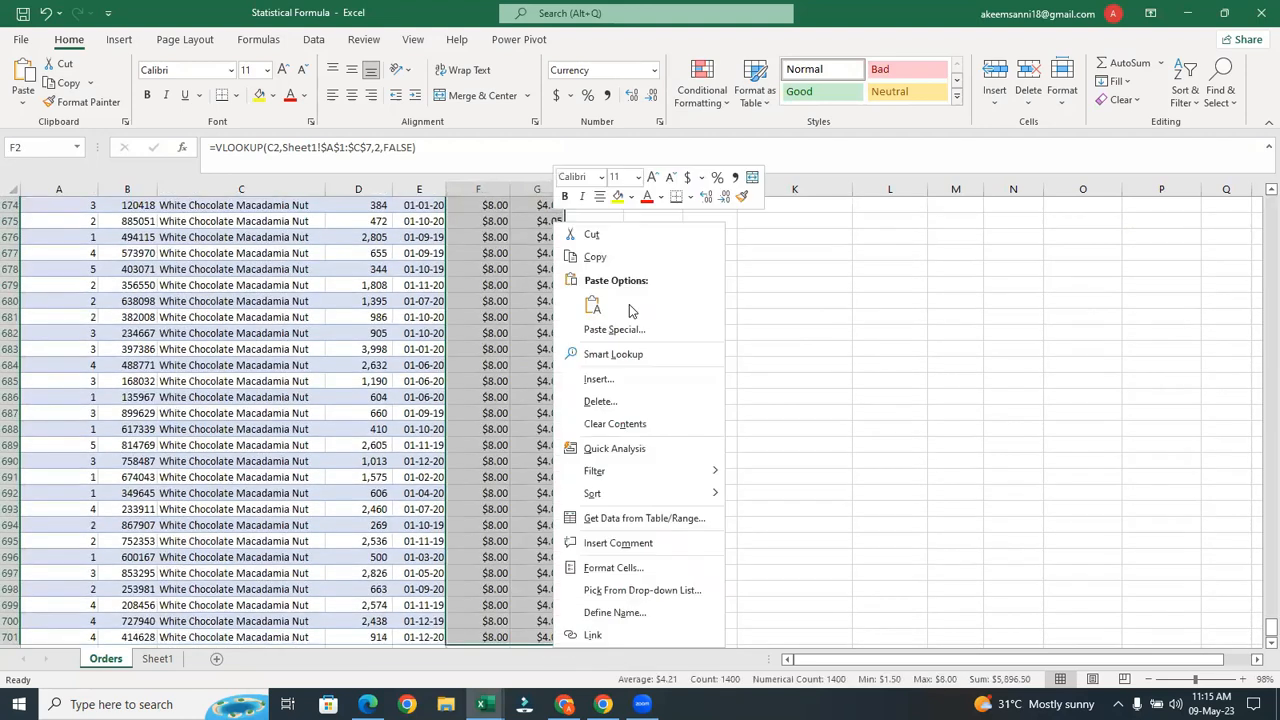
left_click(627, 426)
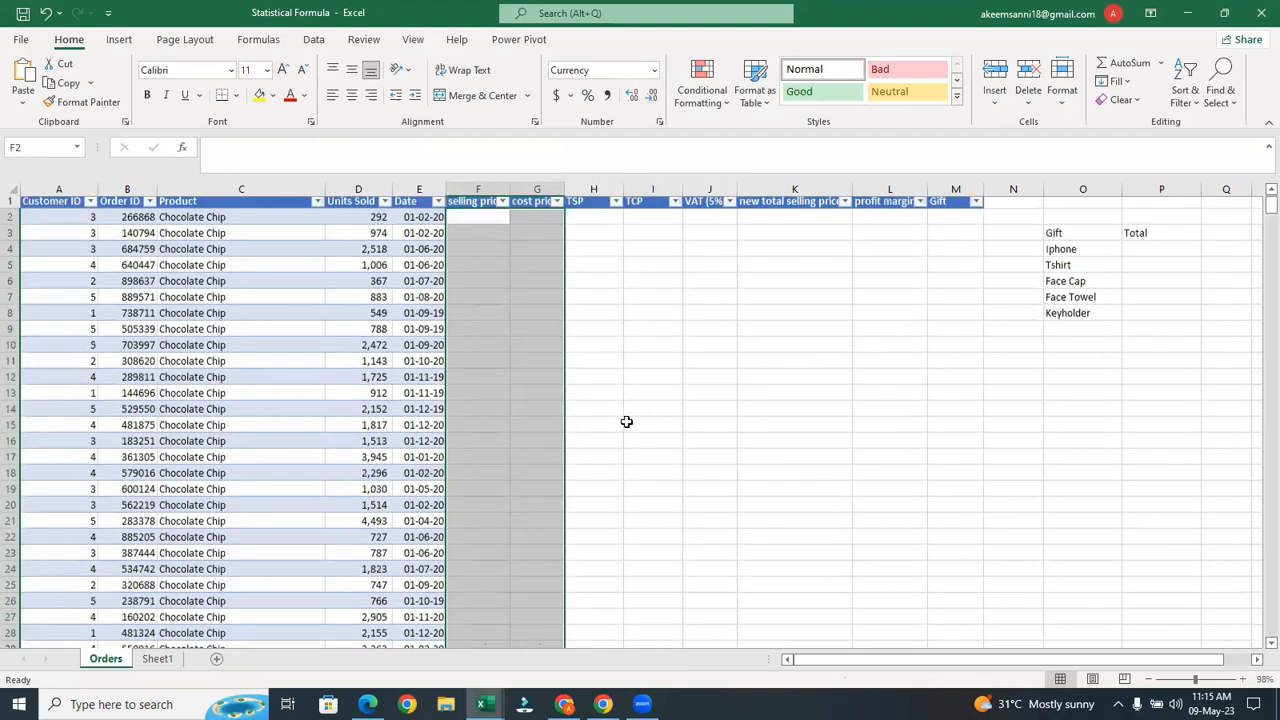
left_click(492, 220)
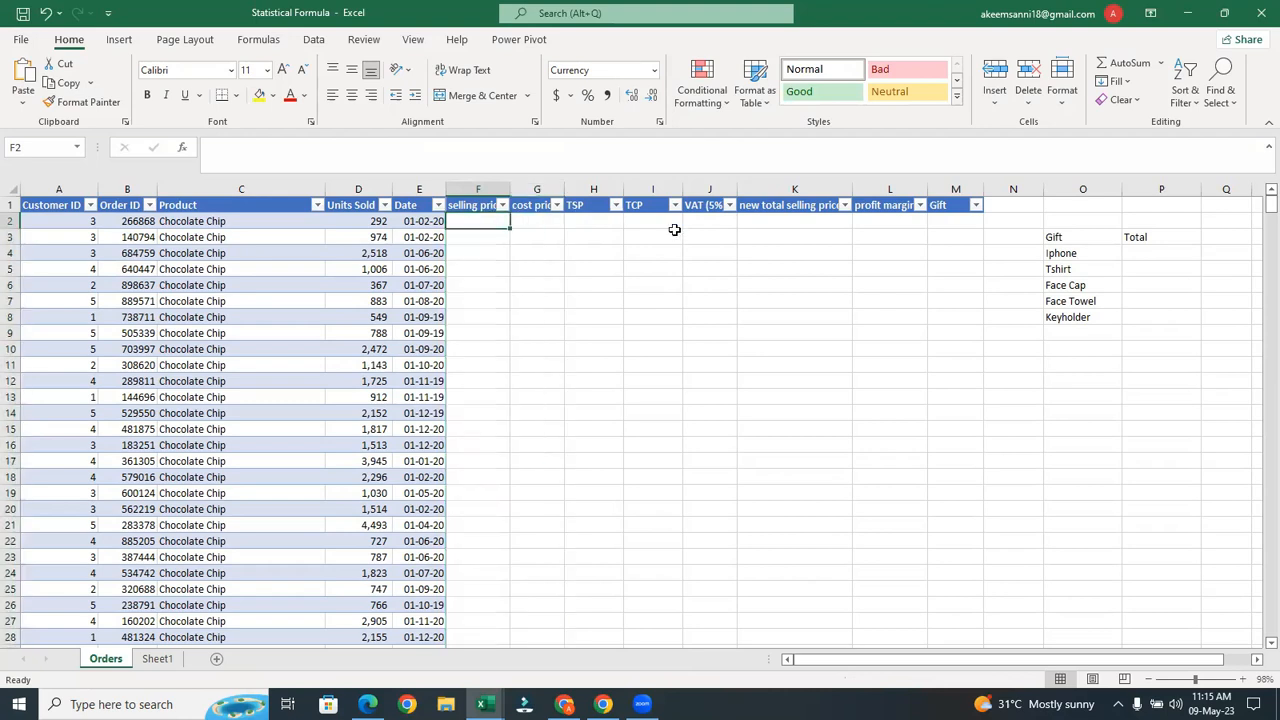
Change the J1 header to VAT (7.5%), then select the gift names in column O
left_click(714, 205)
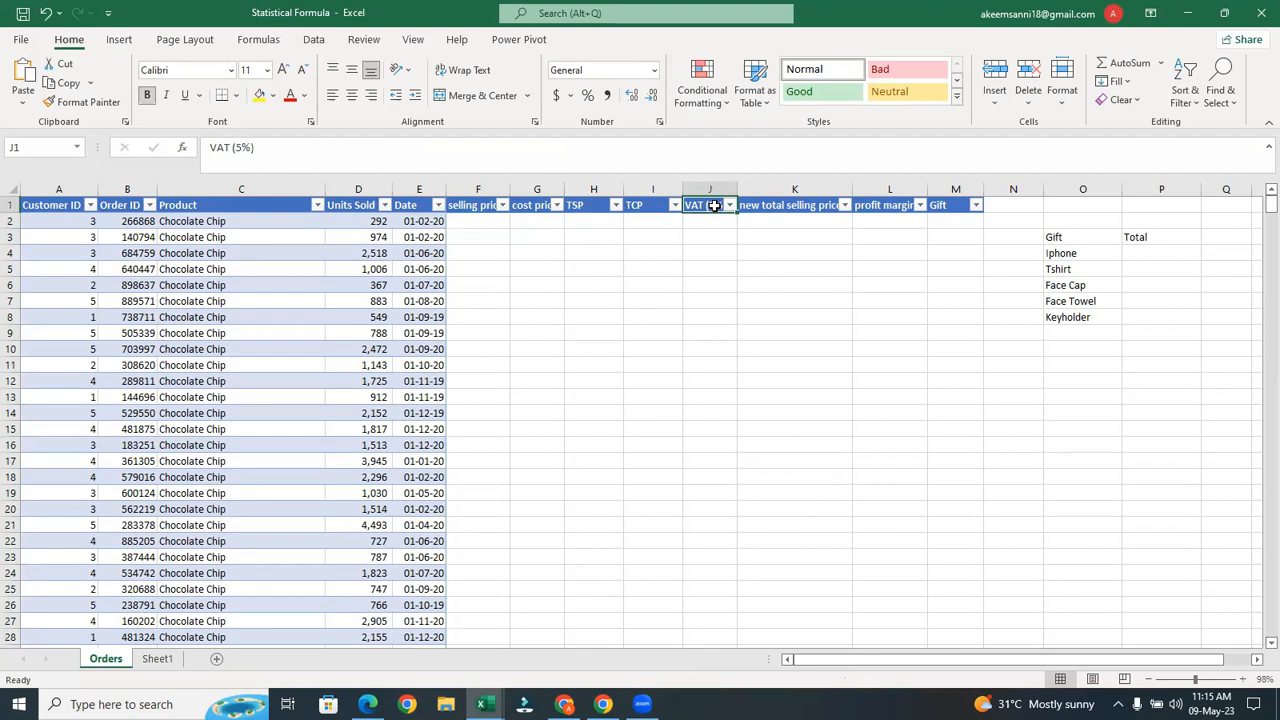
double_click(714, 205)
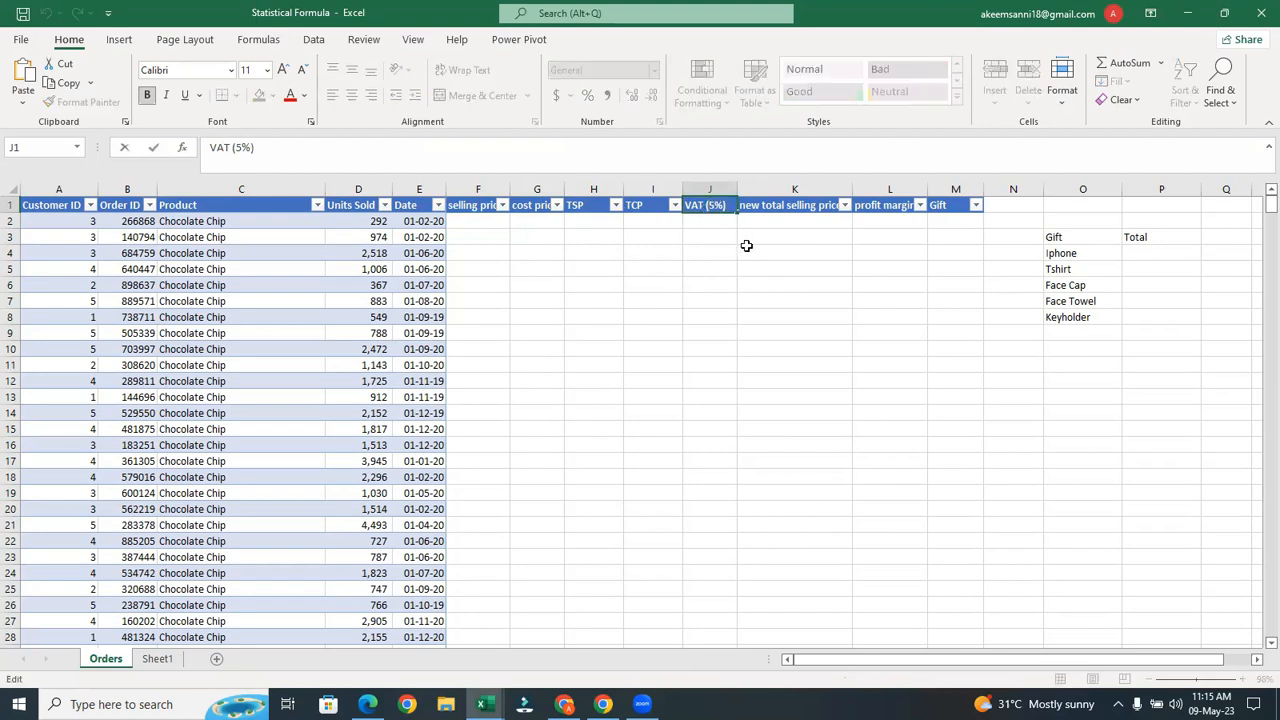
type("7.")
key("Return")
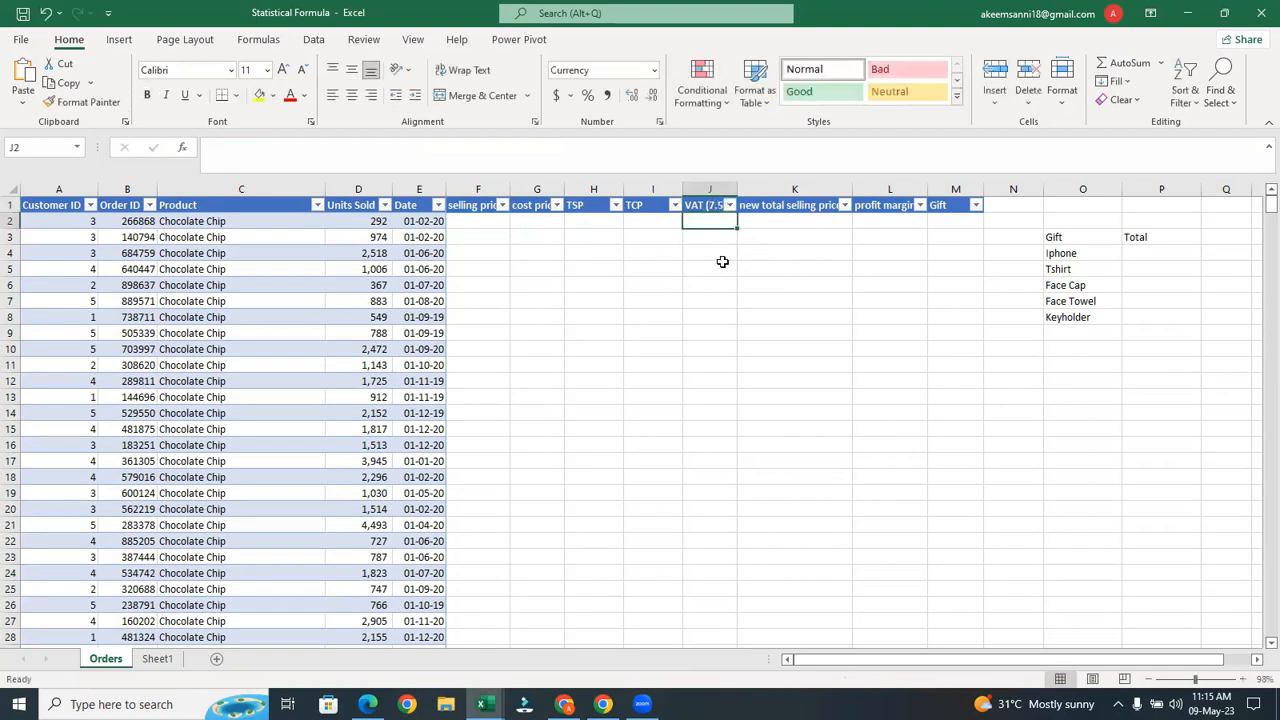
left_click(708, 212)
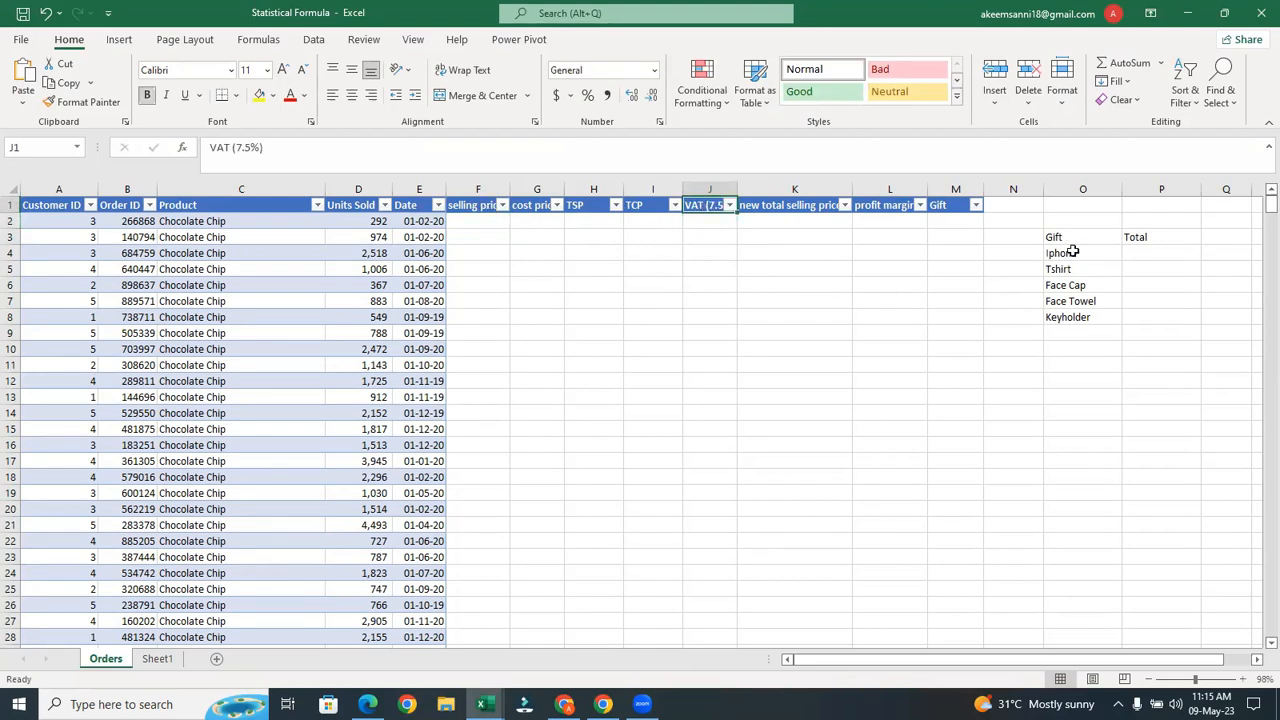
left_click_drag(1072, 253, 1108, 268)
left_click(1108, 300)
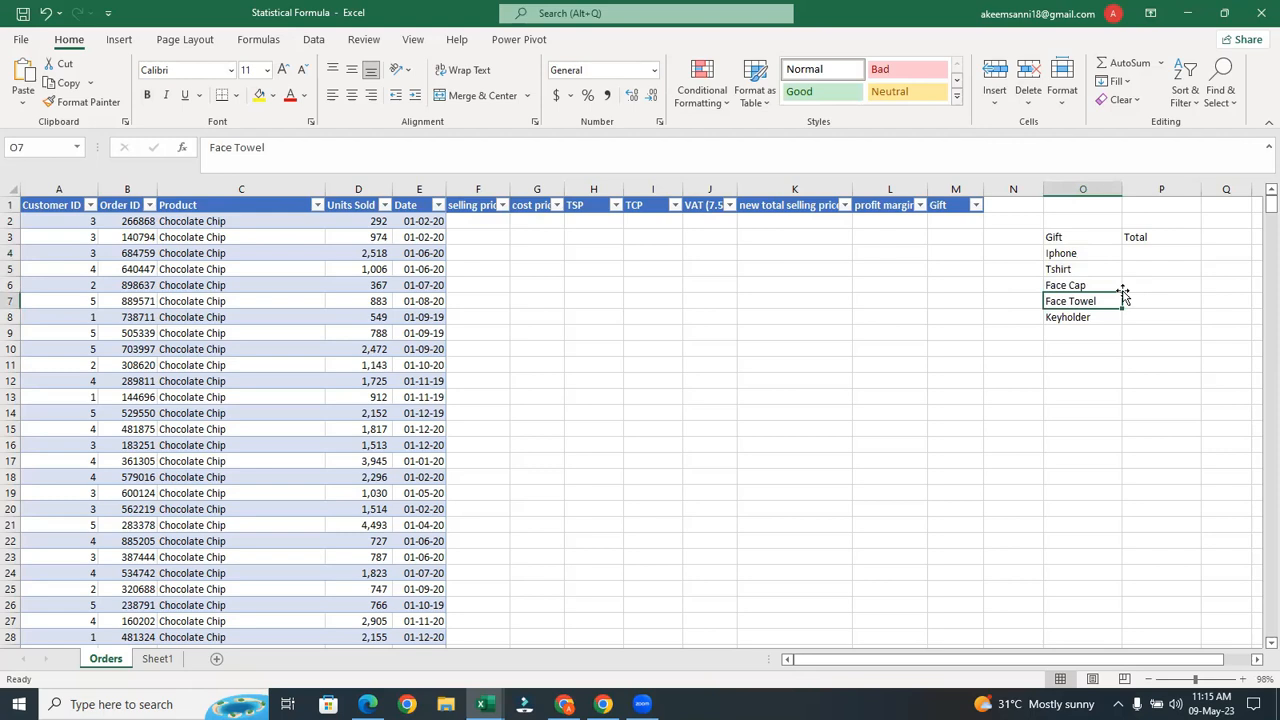
left_click(1141, 254)
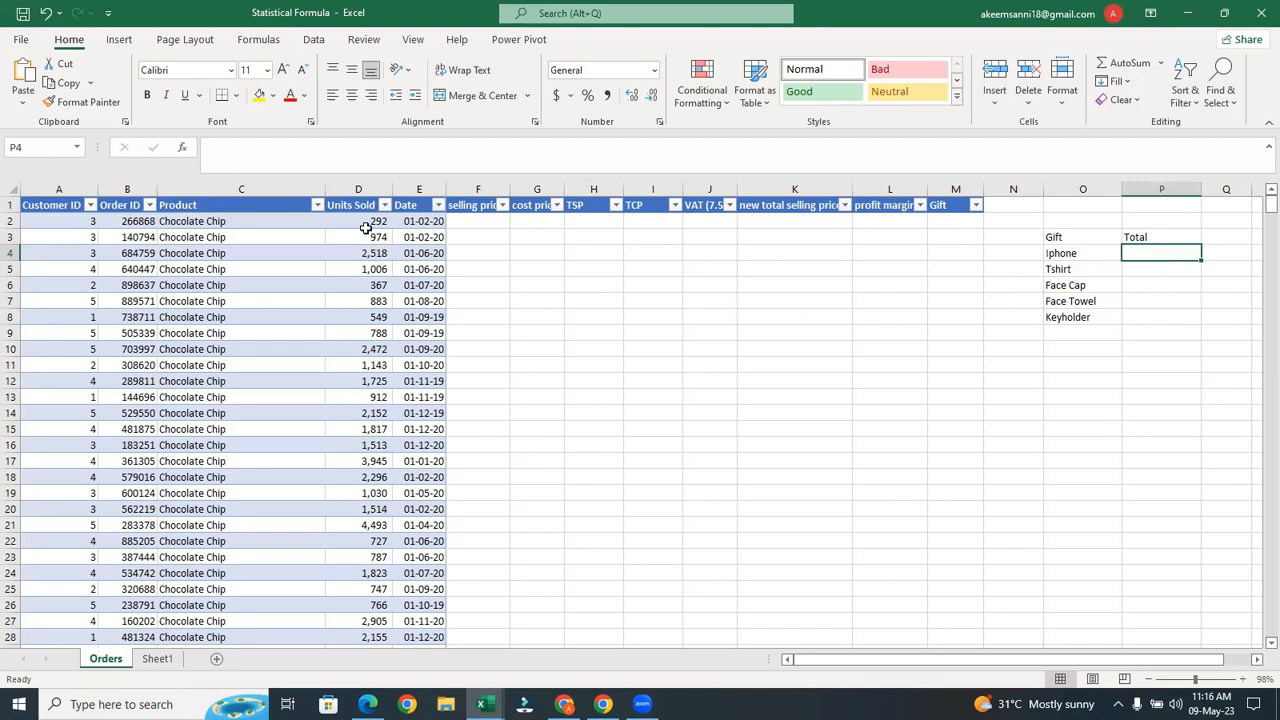
left_click(363, 222)
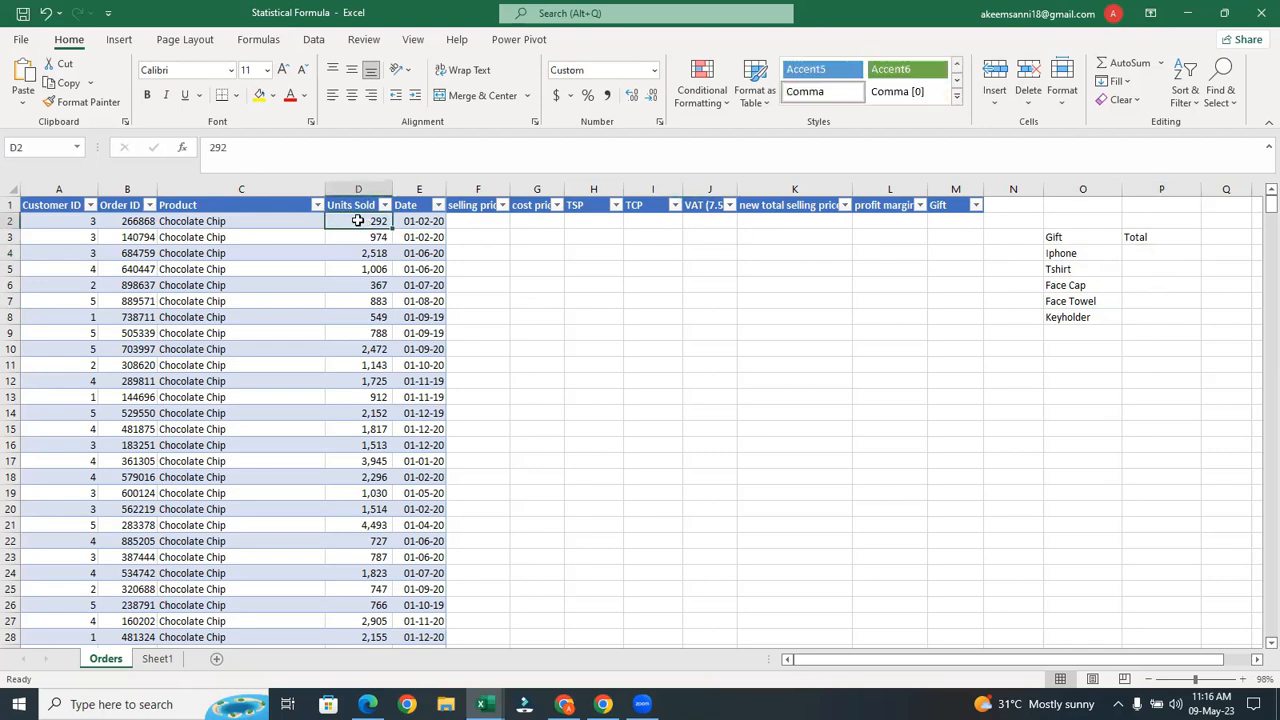
left_click(490, 220)
left_click(157, 658)
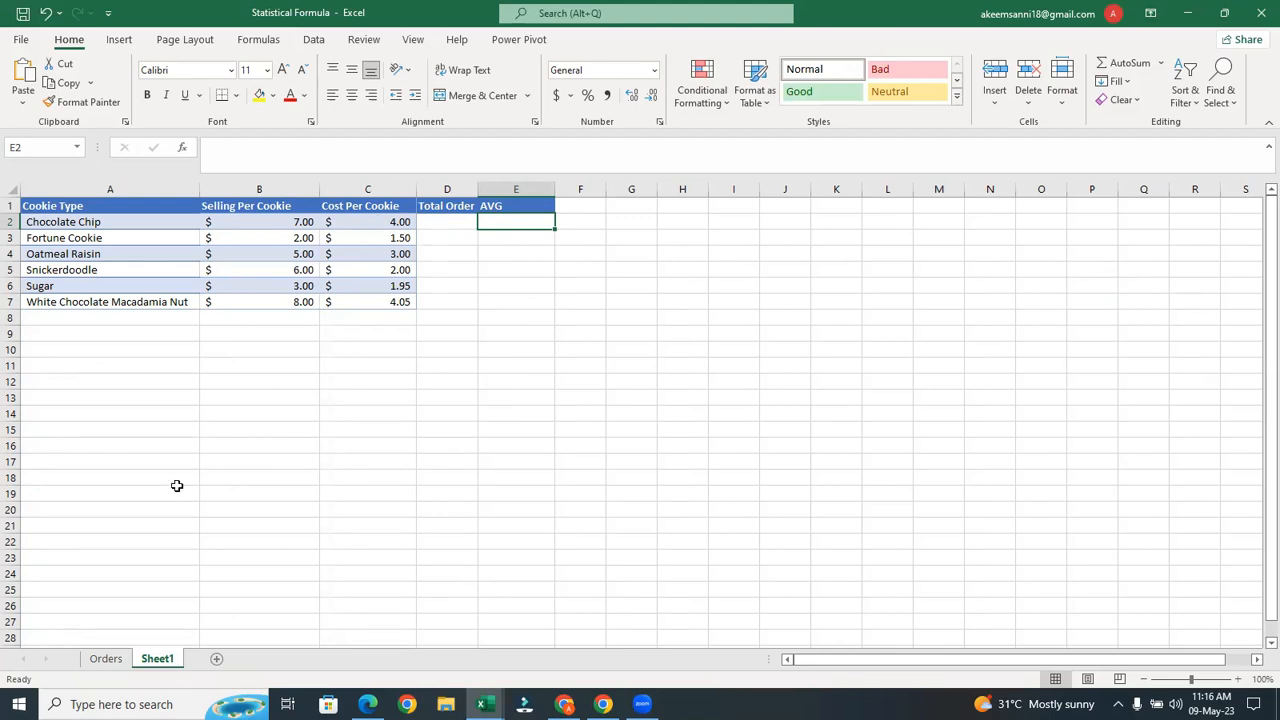
left_click(106, 659)
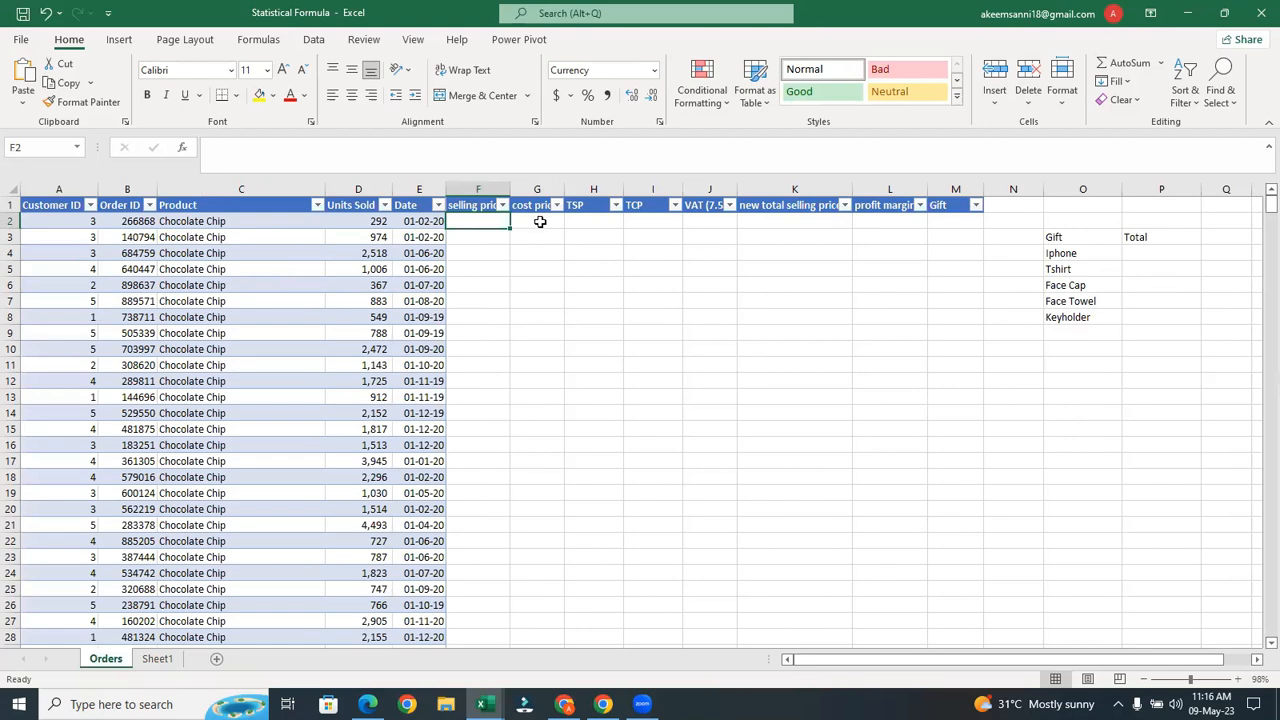
left_click(540, 221)
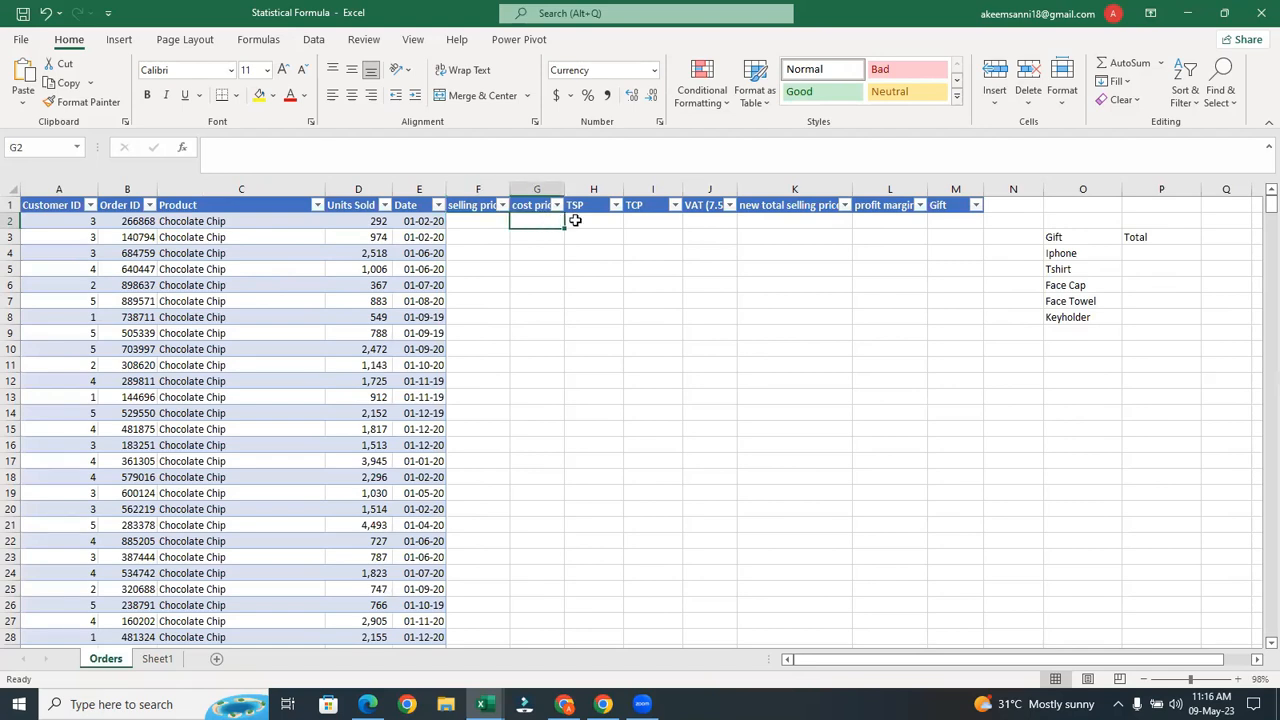
left_click(576, 221)
left_click(646, 223)
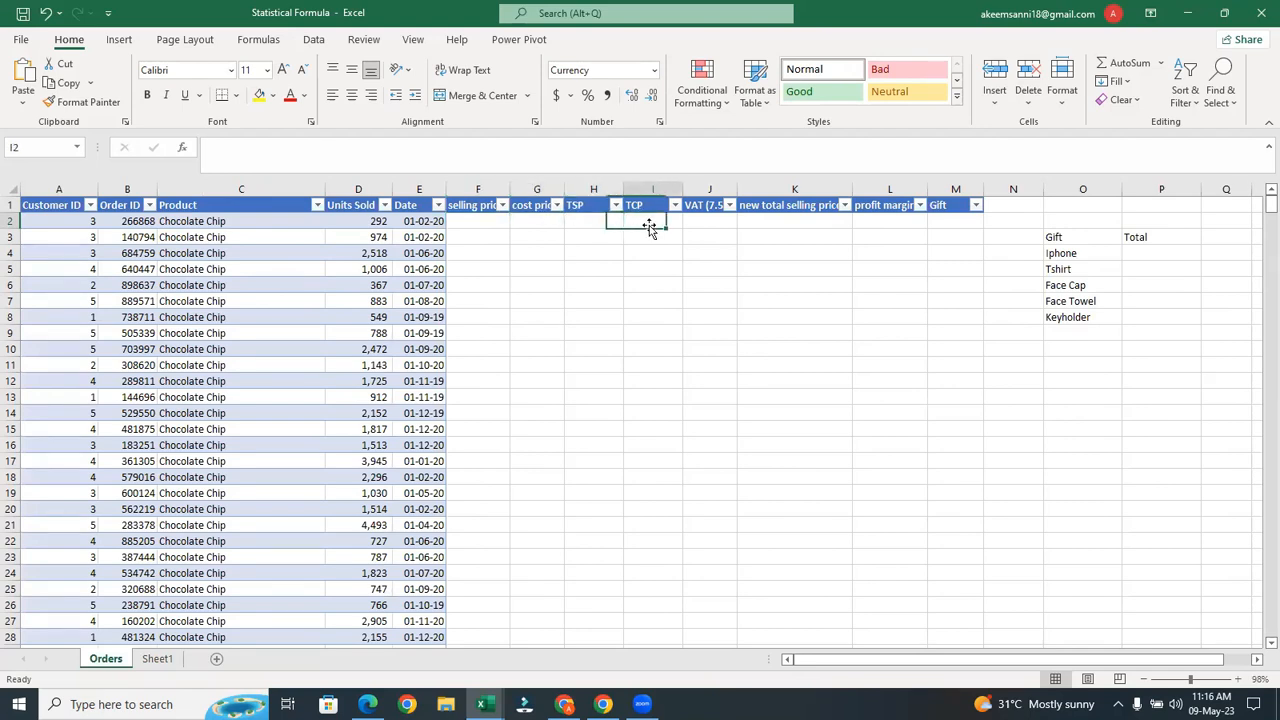
left_click(705, 222)
left_click(786, 222)
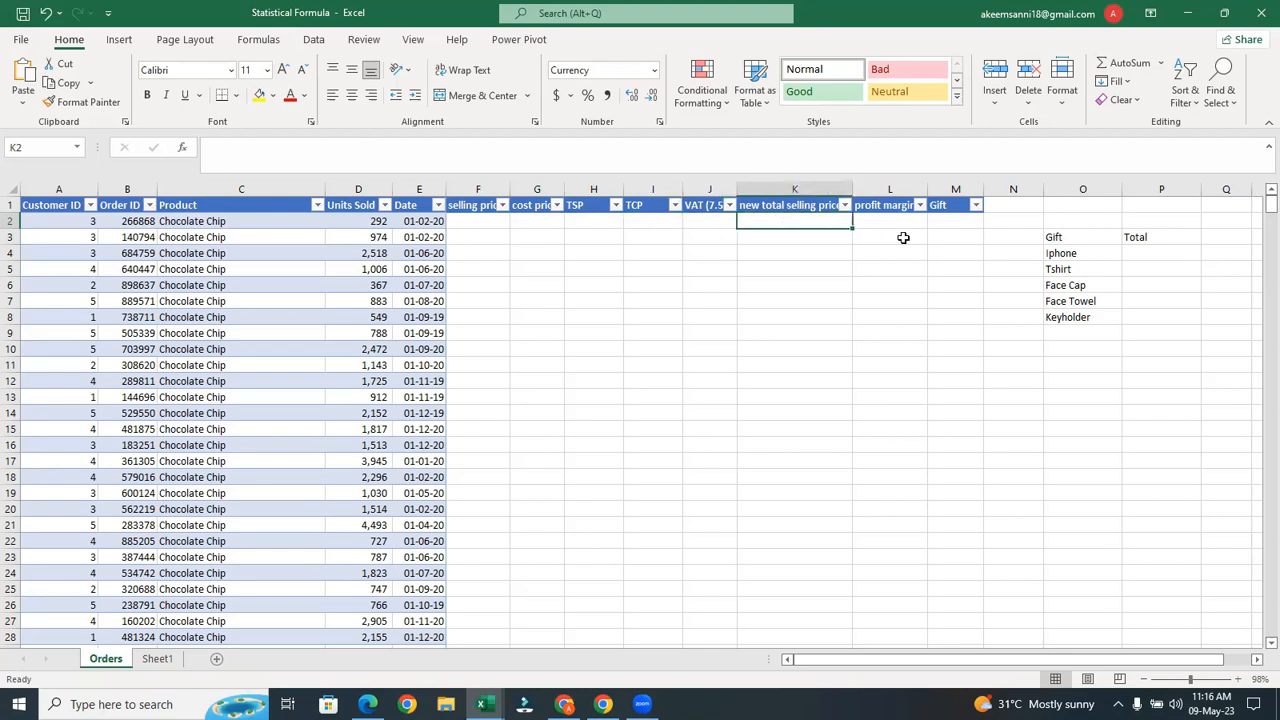
left_click(890, 223)
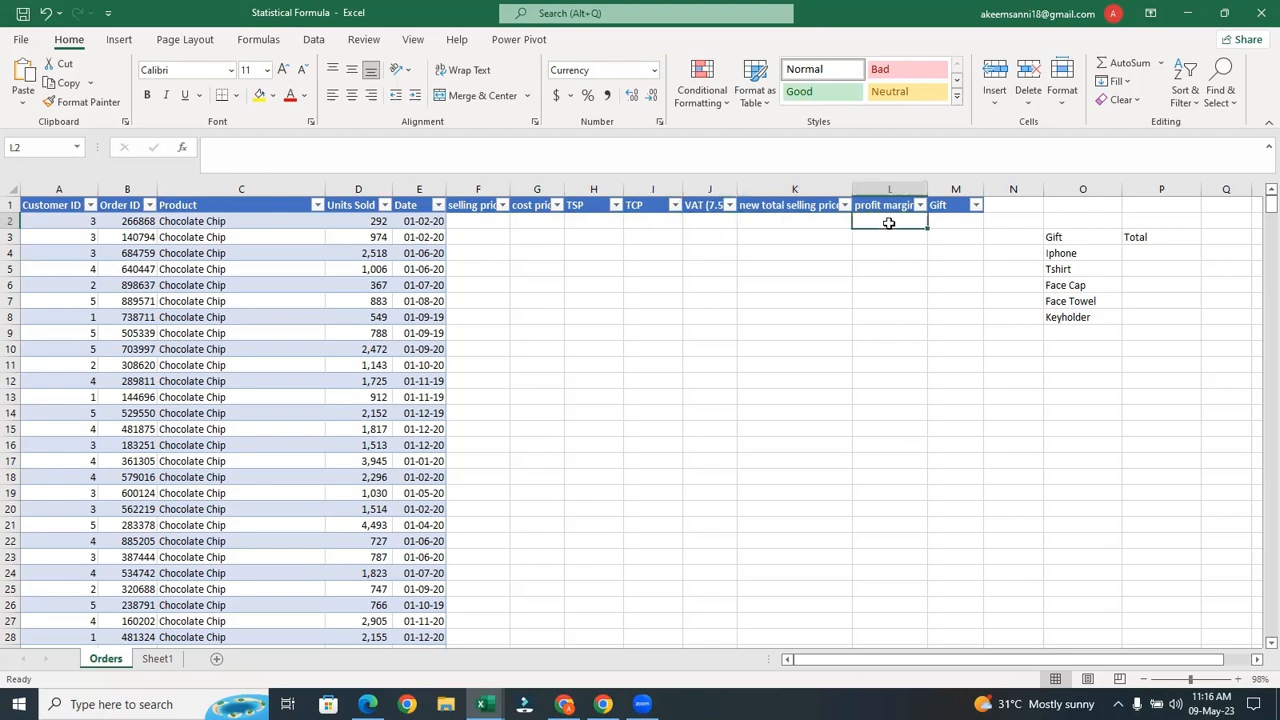
left_click(954, 229)
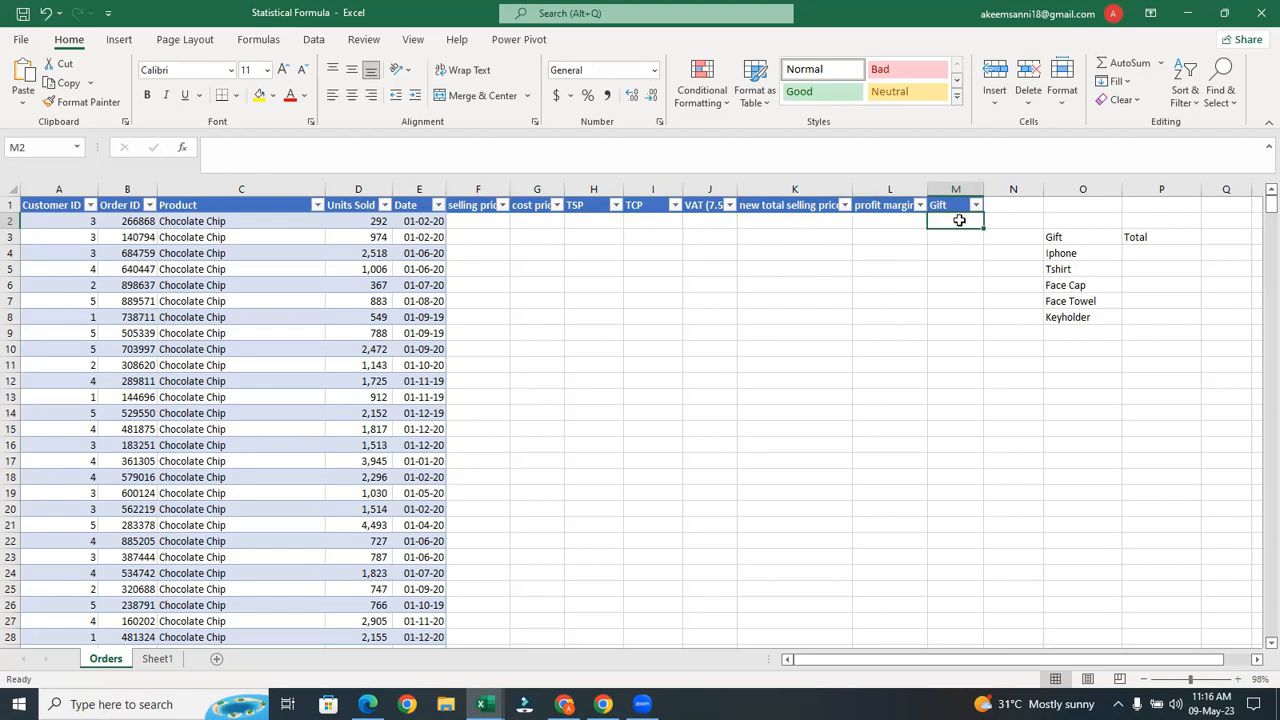
left_click(1084, 253)
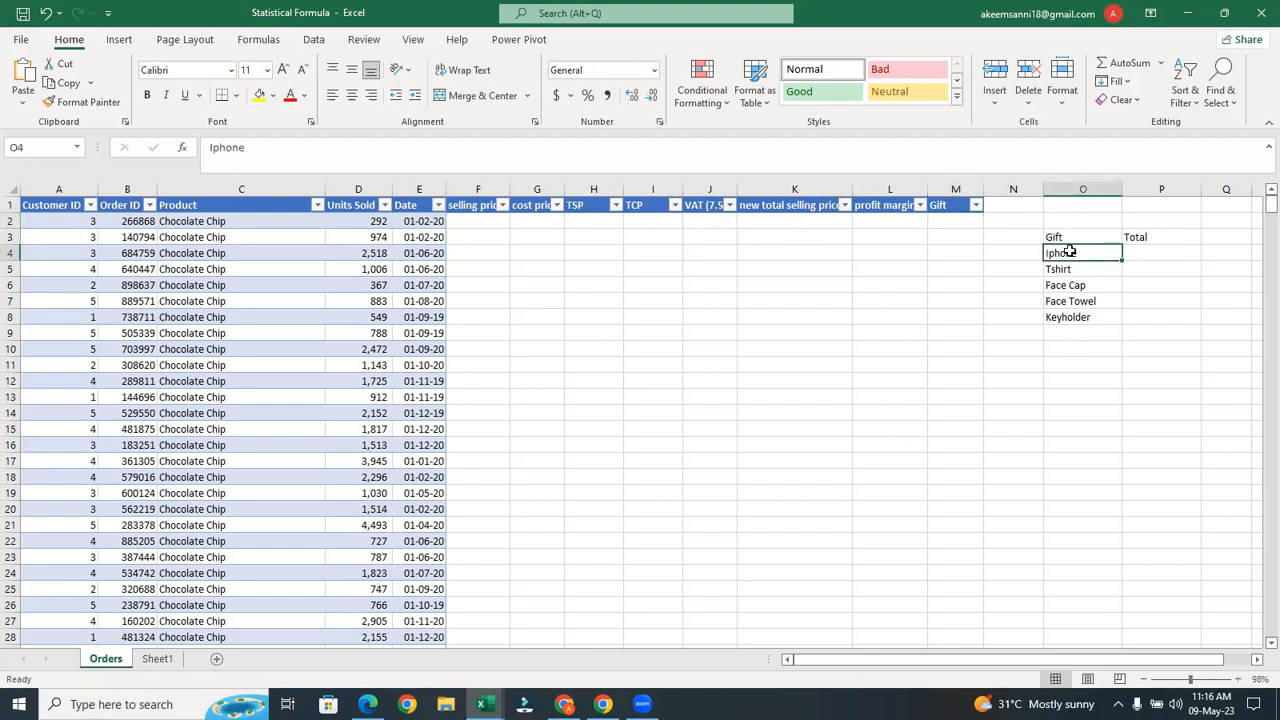
left_click(955, 220)
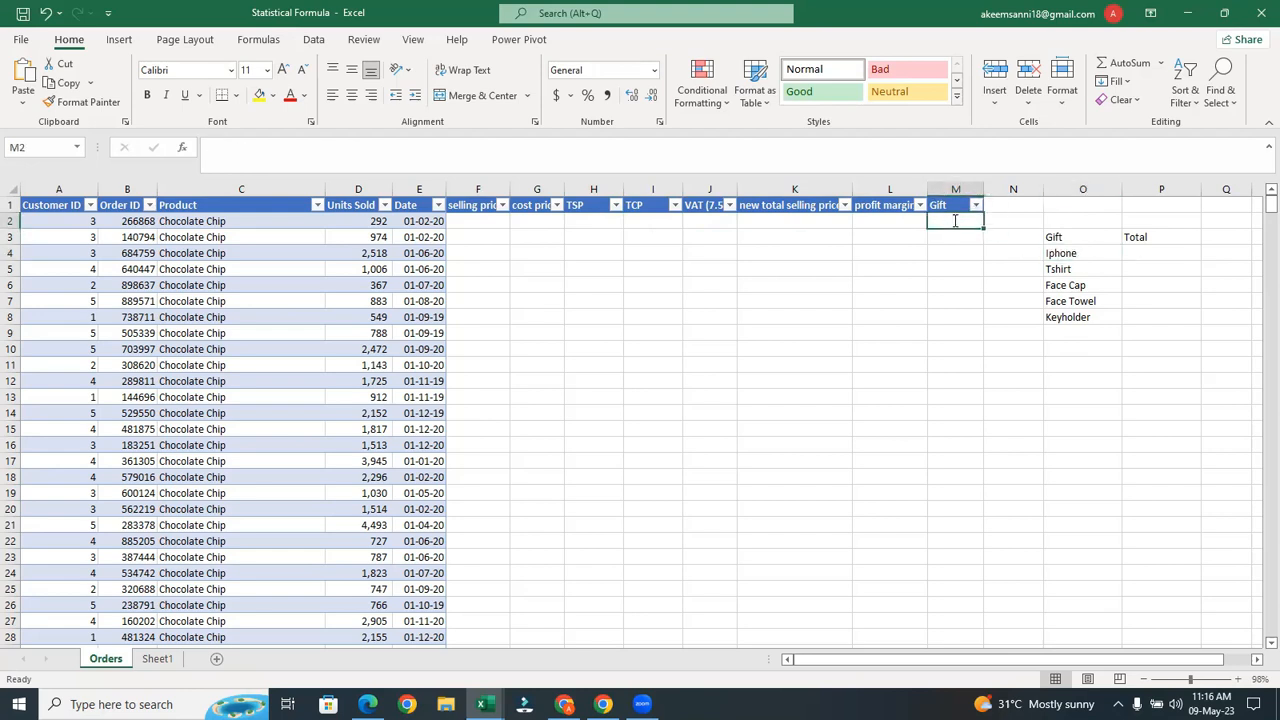
Start an =IF(D2>=3000,O4, gift formula in M2, then cancel it with Esc
type("=if")
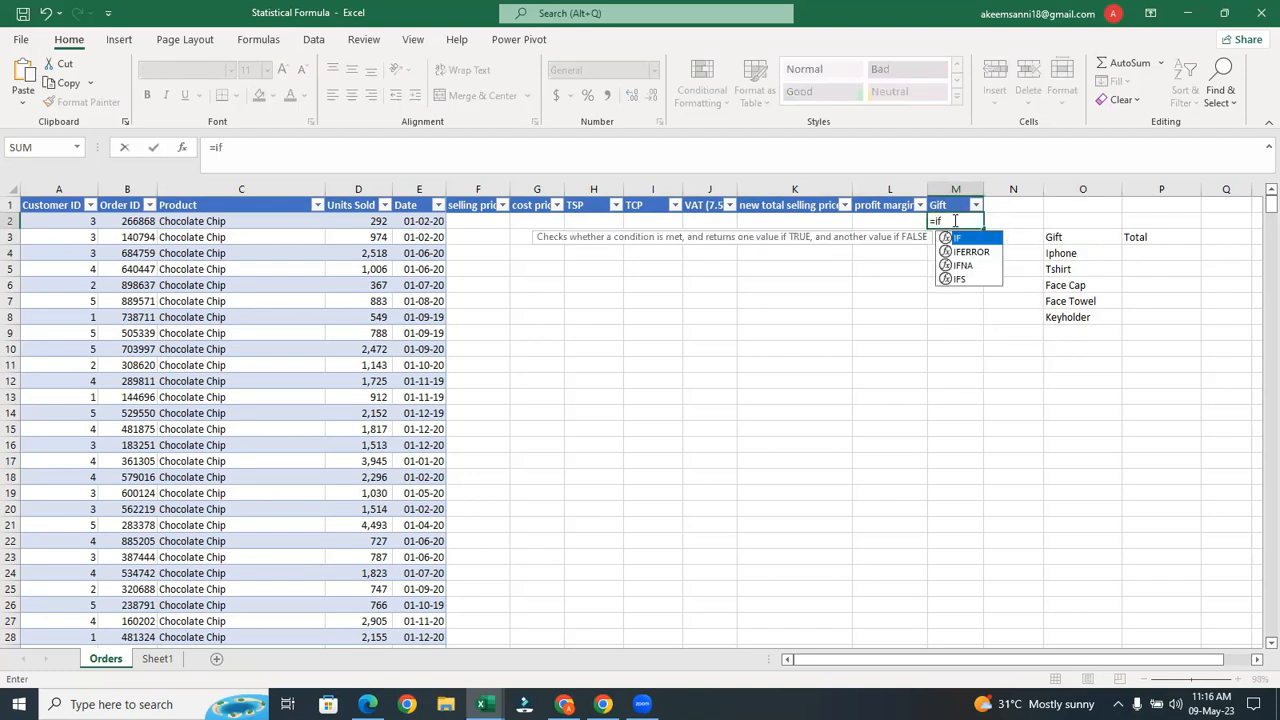
key("Tab")
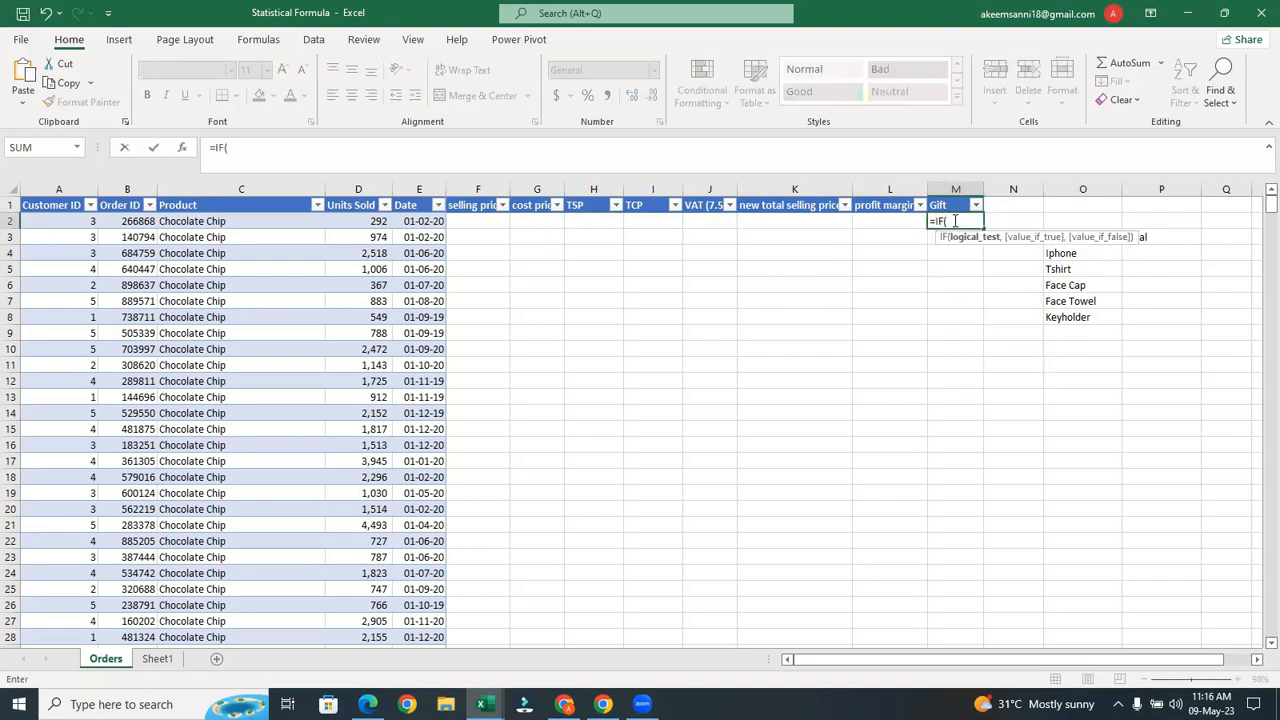
left_click(365, 226)
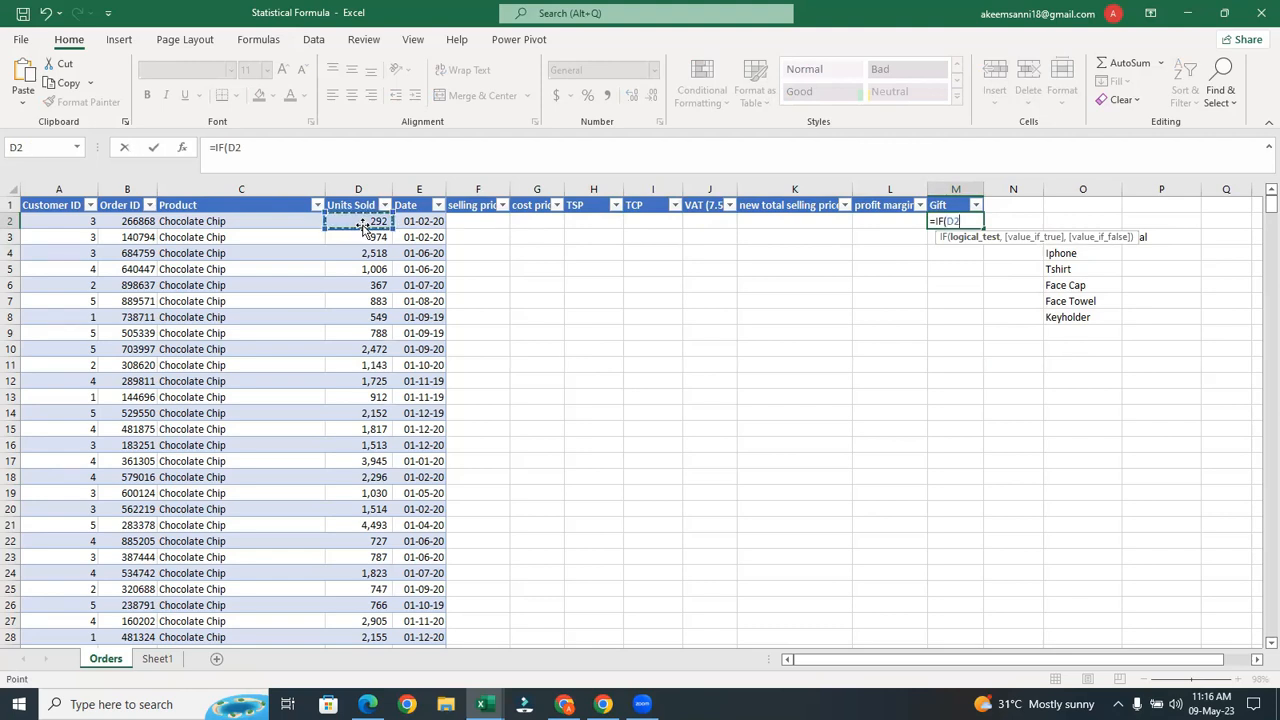
type(">=4000")
key("BackSpace")
key("BackSpace")
key("BackSpace")
type("3000,")
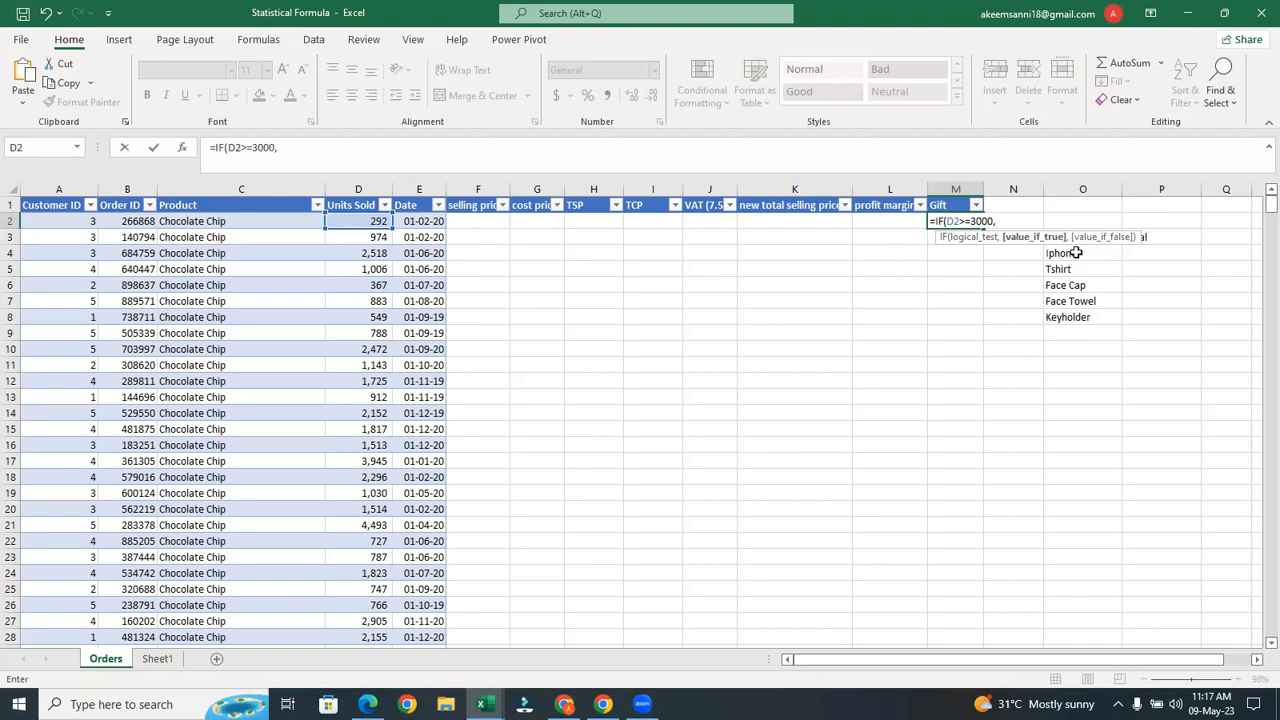
left_click(1076, 253)
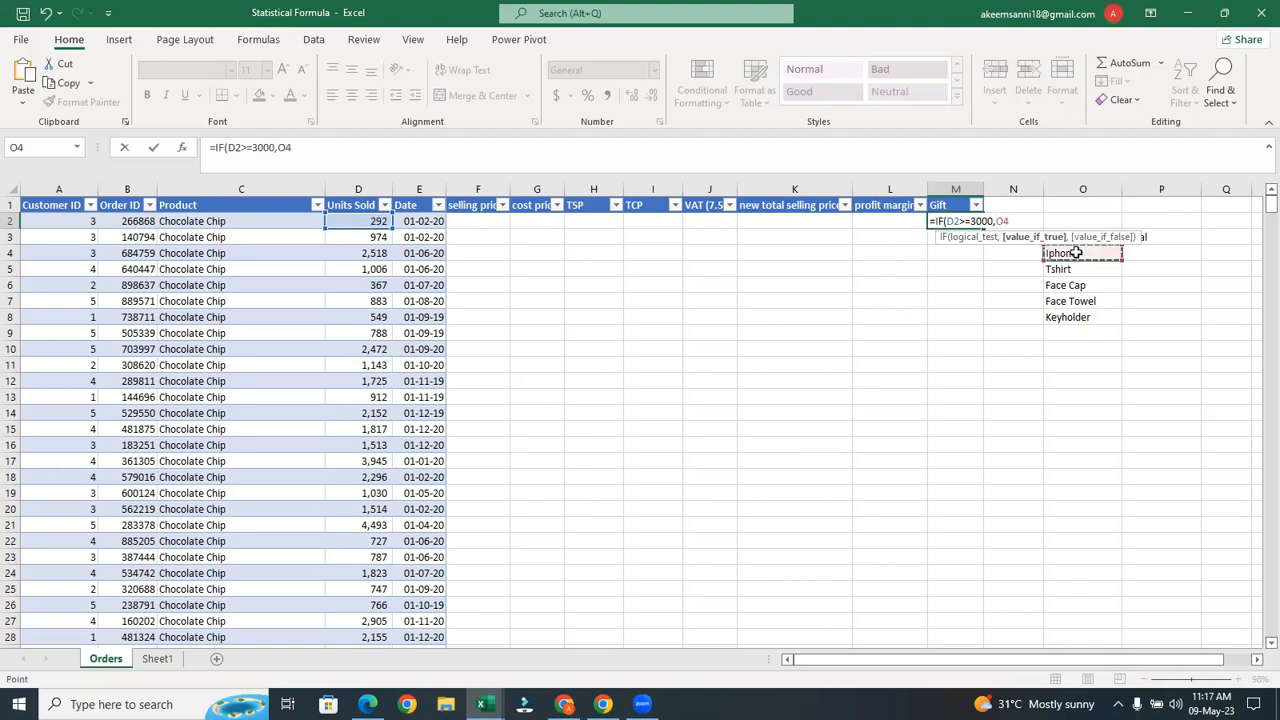
type(",")
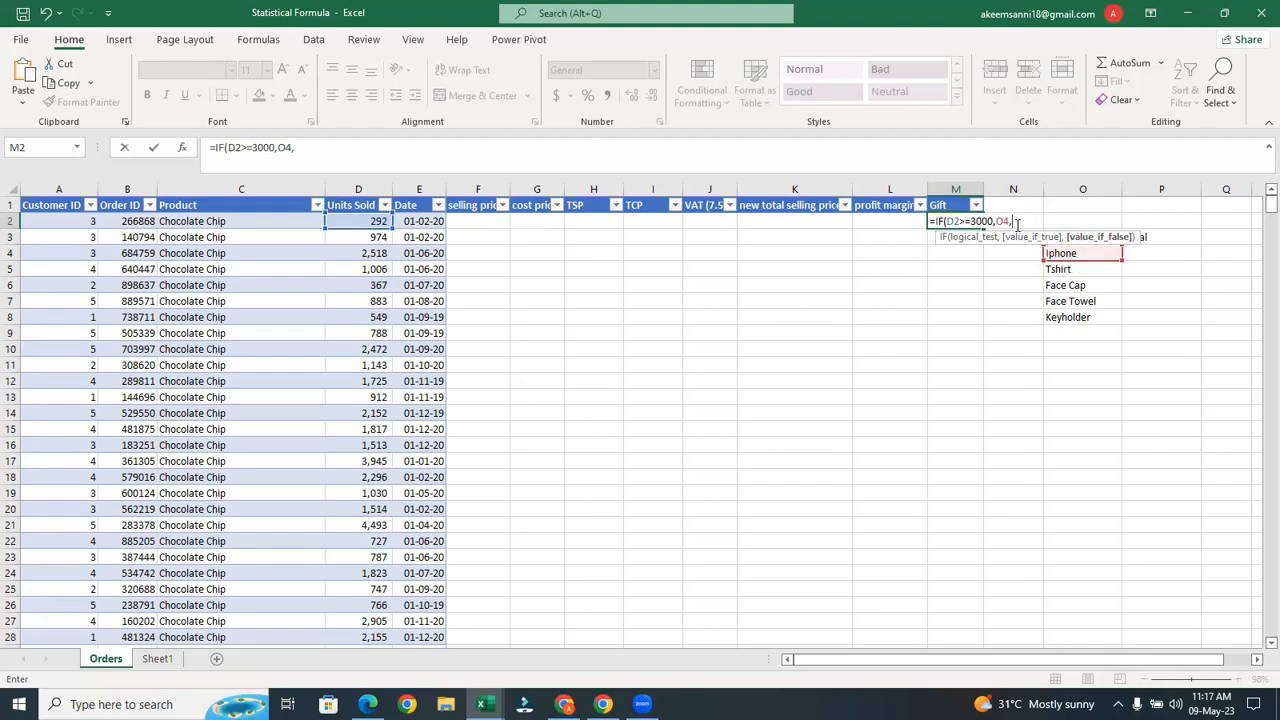
left_click_drag(1013, 222, 916, 220)
key("Escape")
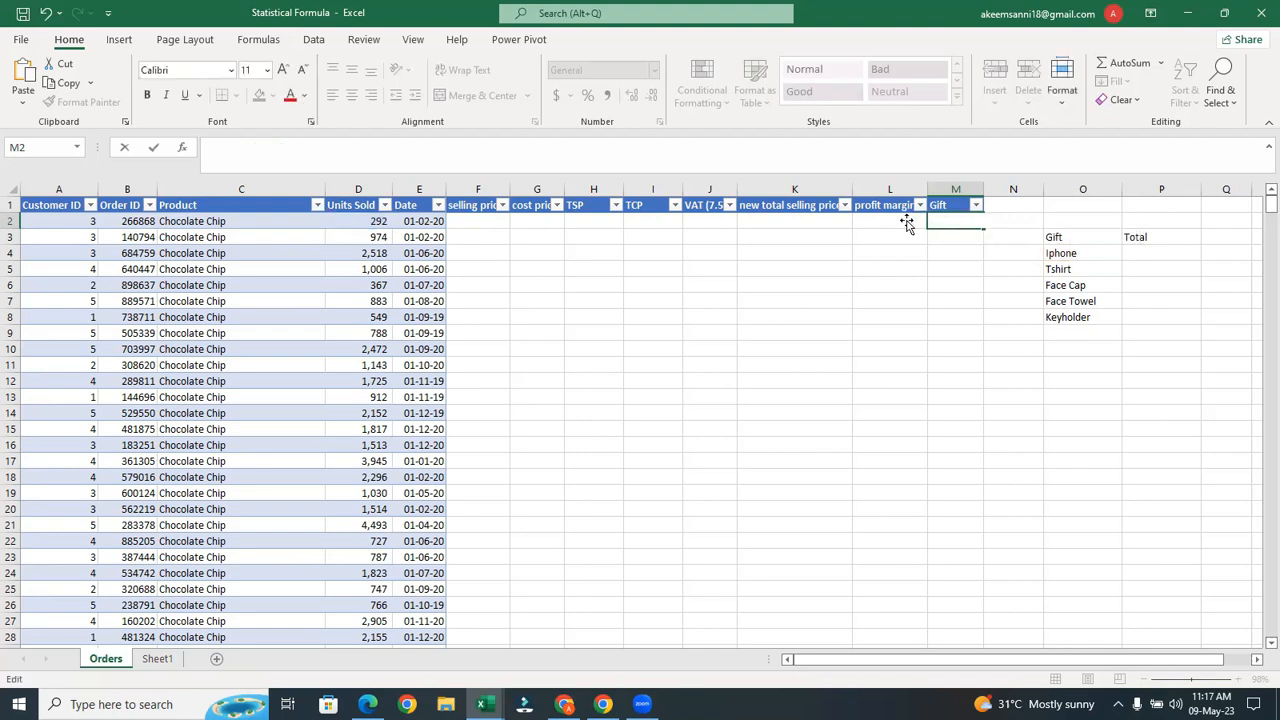
left_click(940, 296)
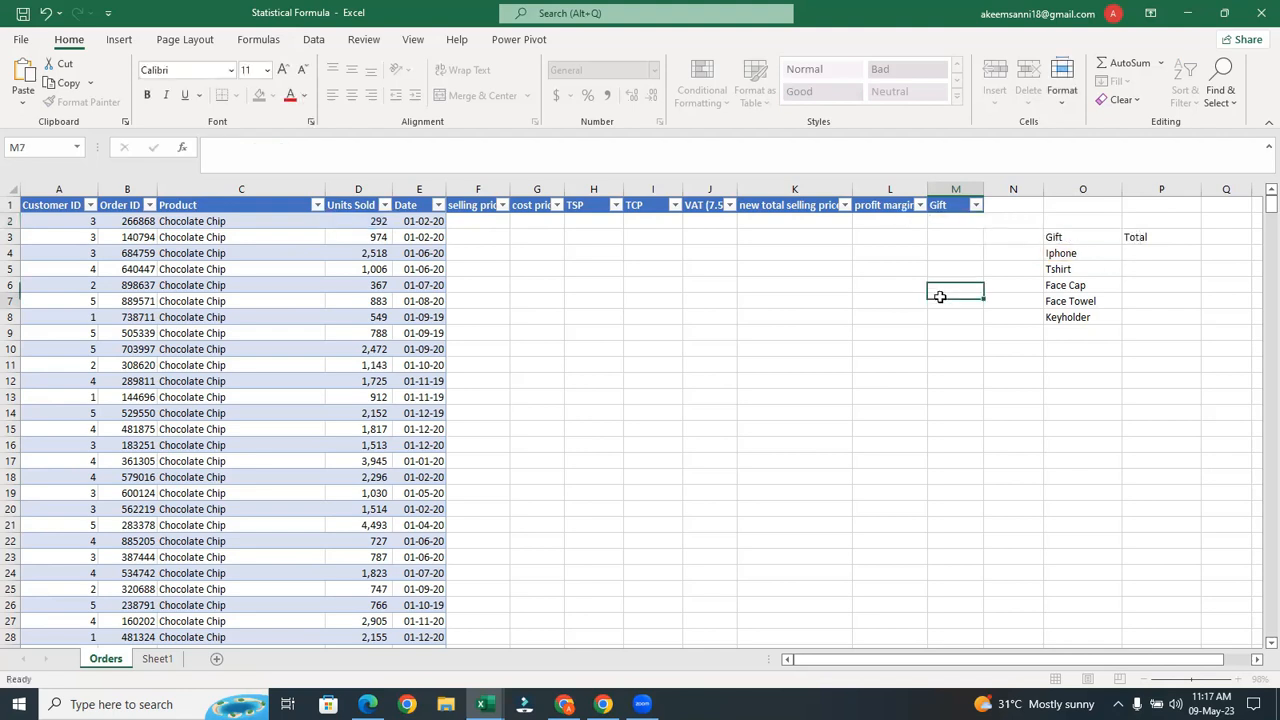
left_click(966, 221)
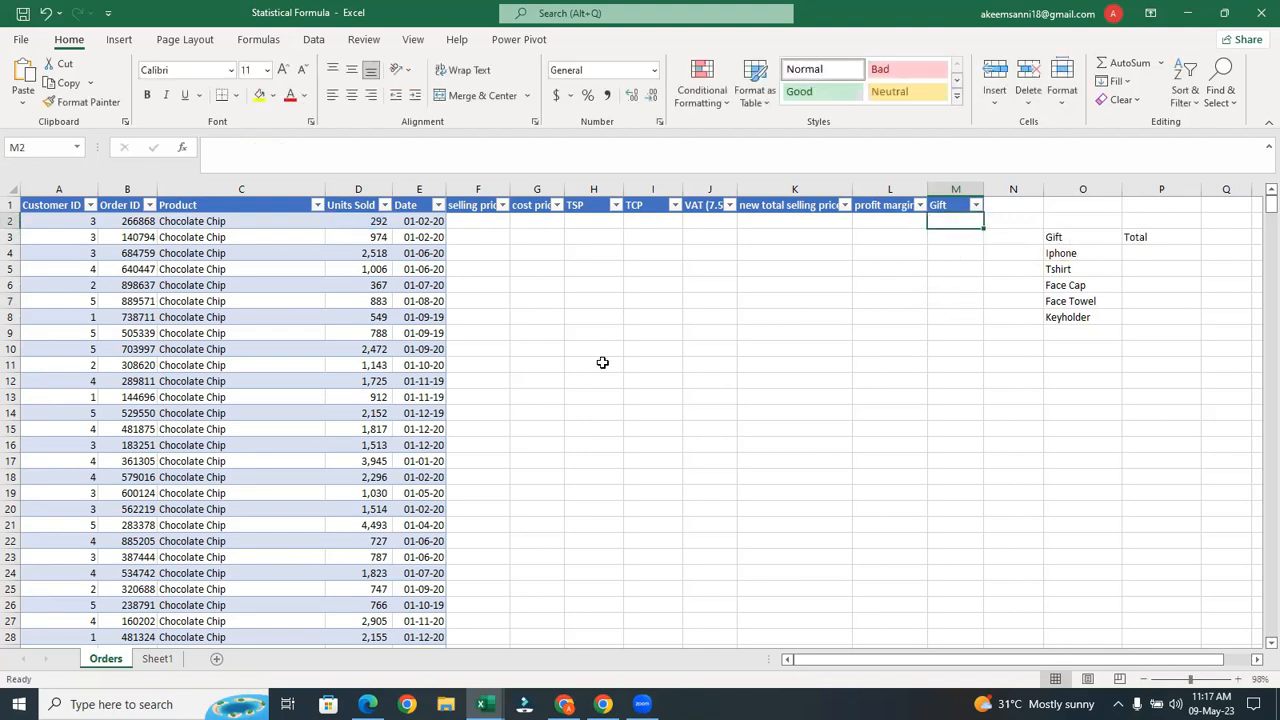
left_click(366, 210)
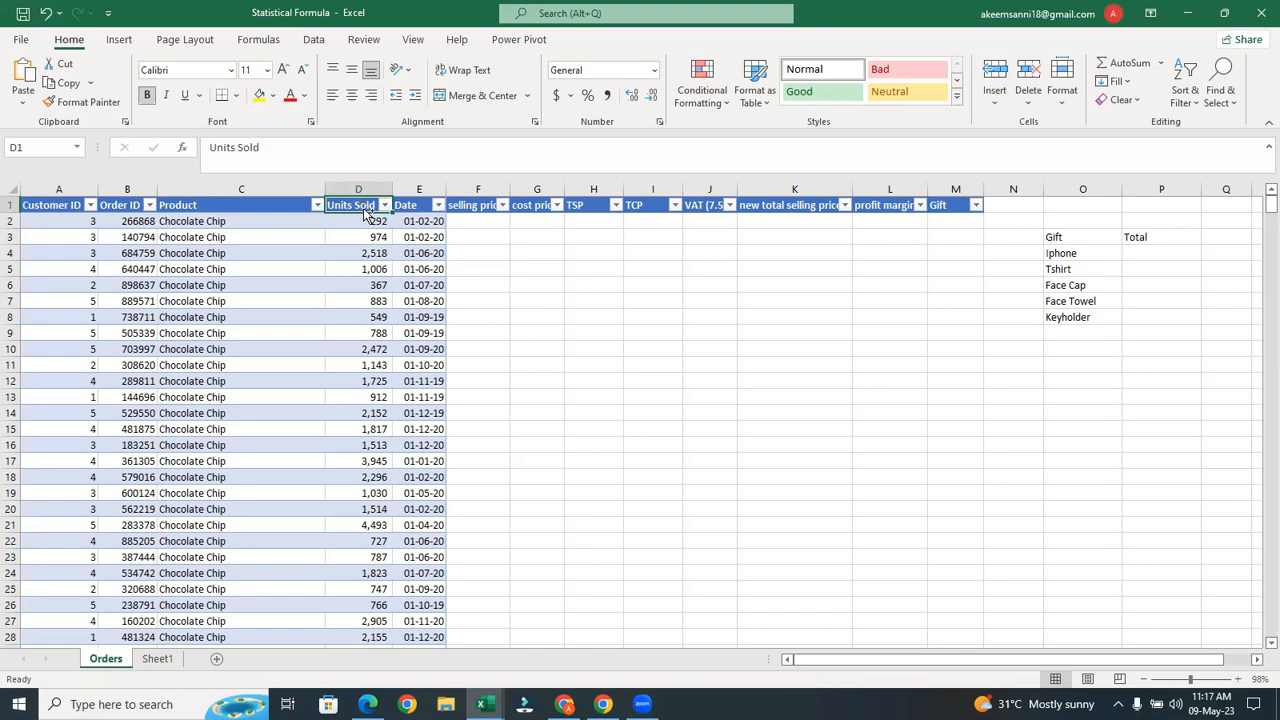
left_click(385, 205)
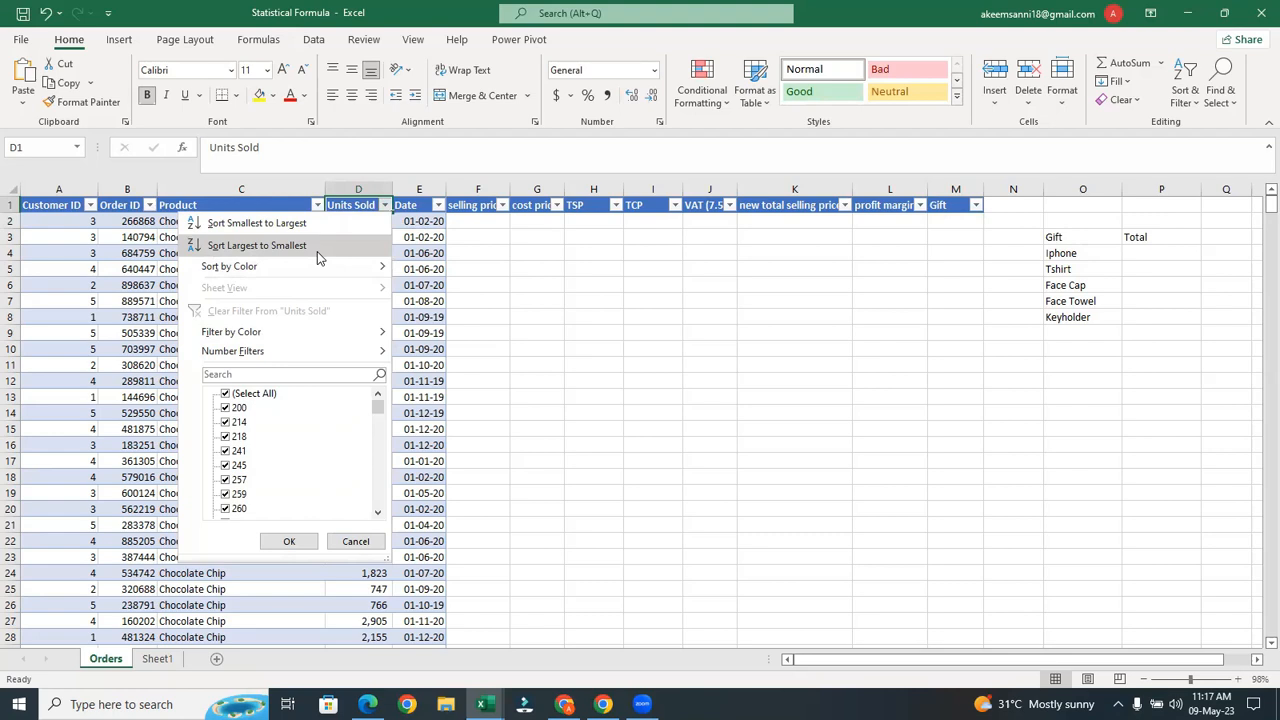
left_click(530, 278)
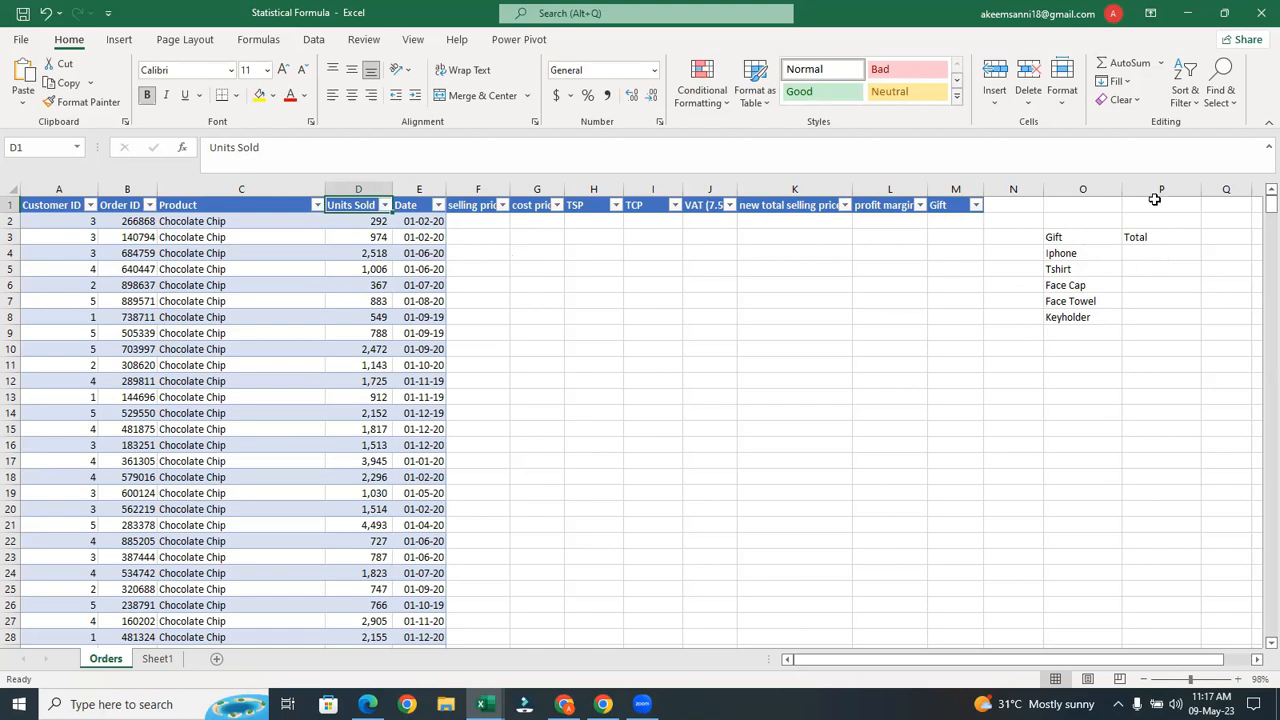
left_click(1130, 237)
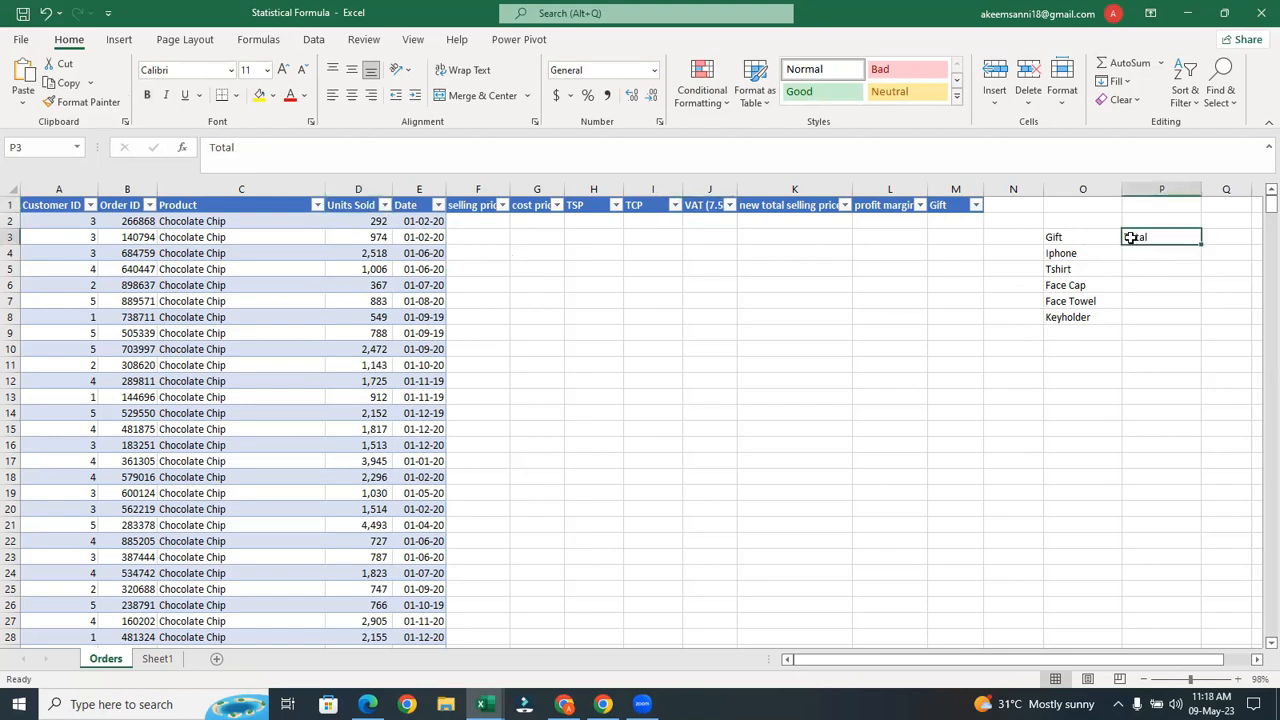
Enter thresholds 3000, 2000, 1000, 500 and <500 in N4:N8, right-aligning N8
left_click(1036, 252)
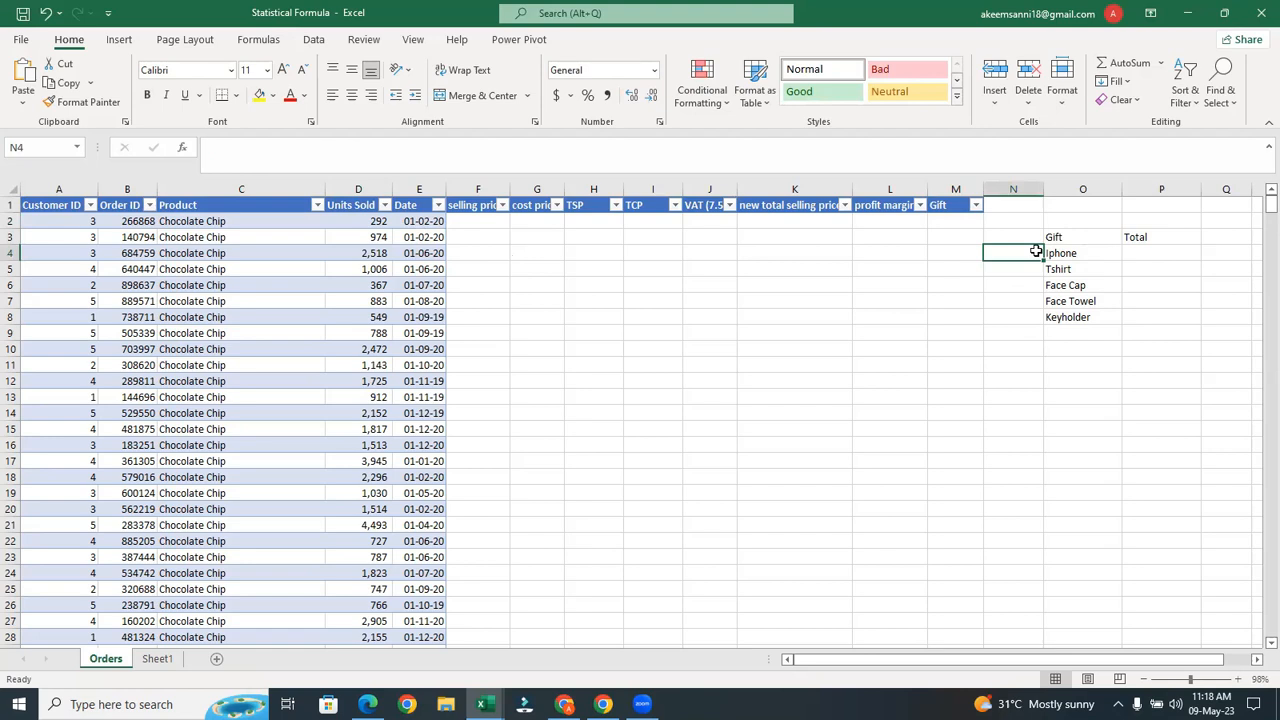
type("3000")
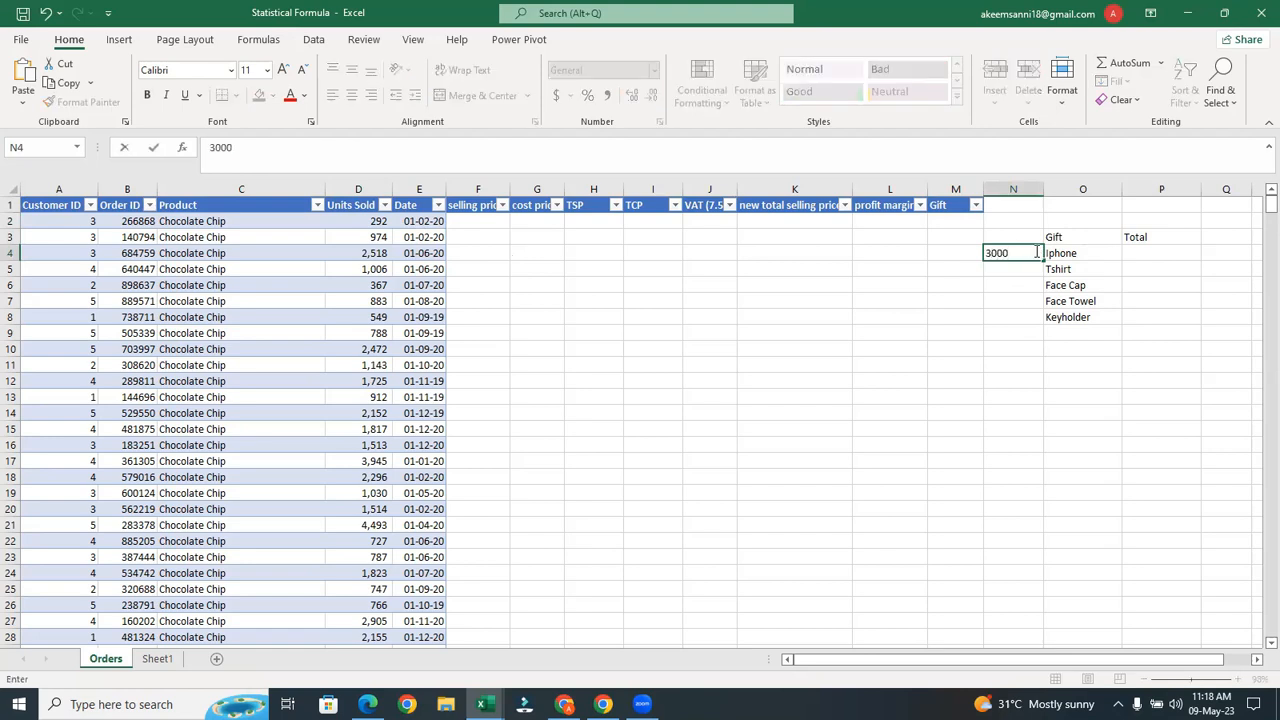
left_click(1015, 271)
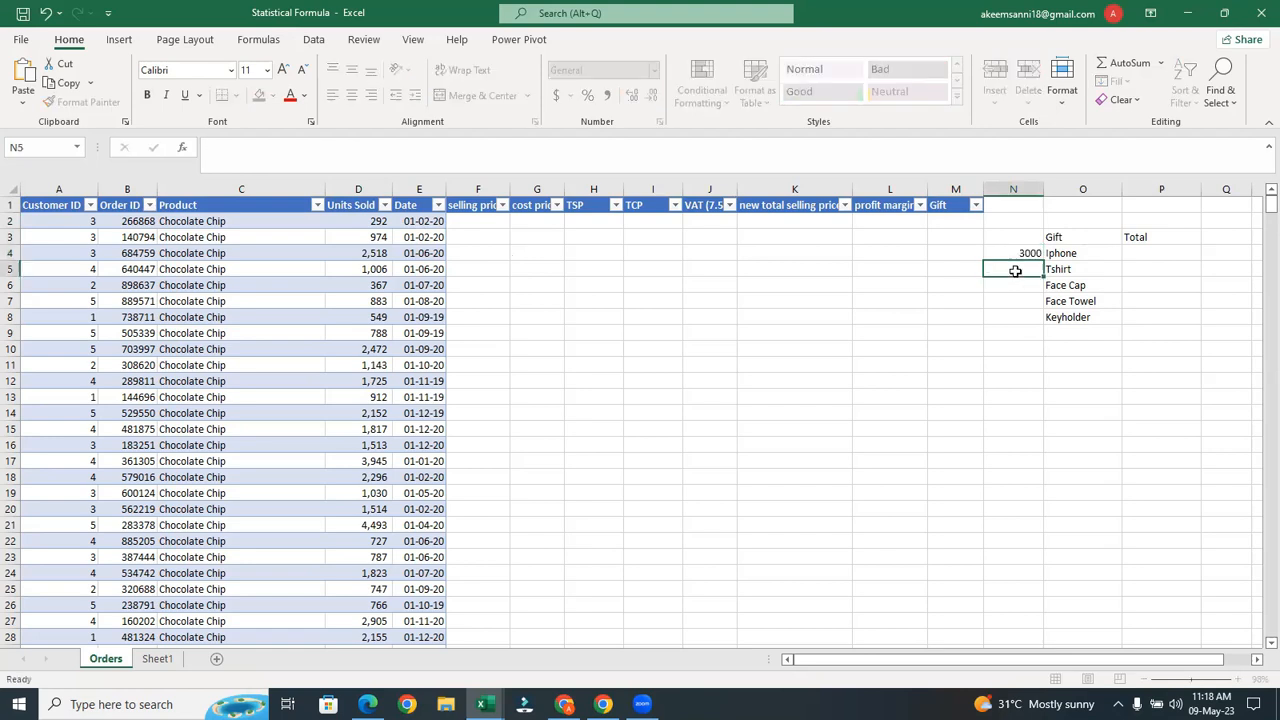
type("2000")
left_click(1015, 285)
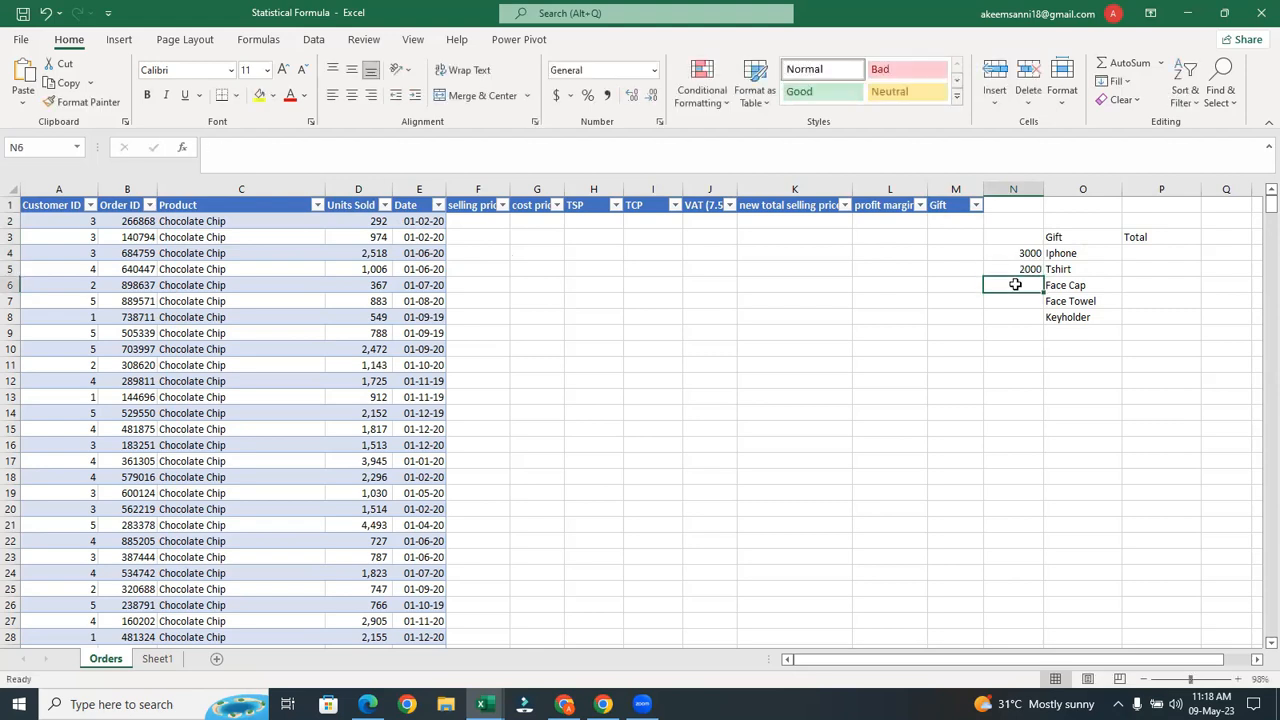
type("1000")
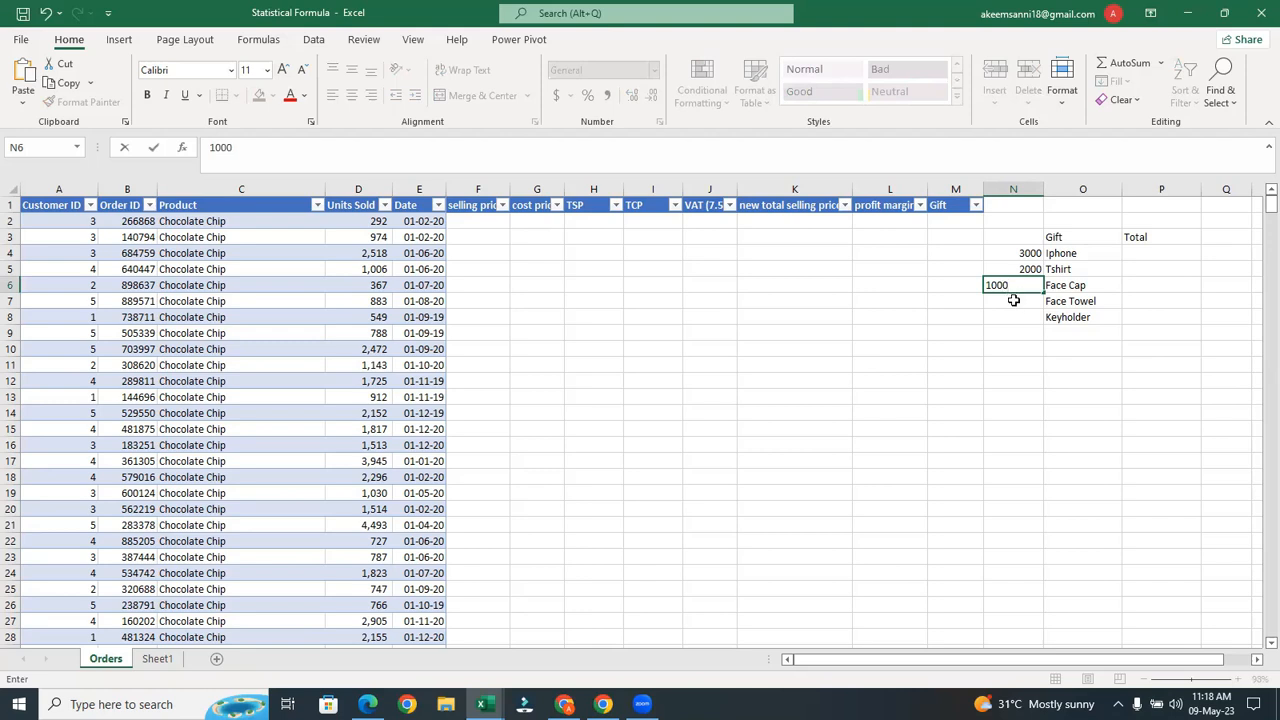
key("Return")
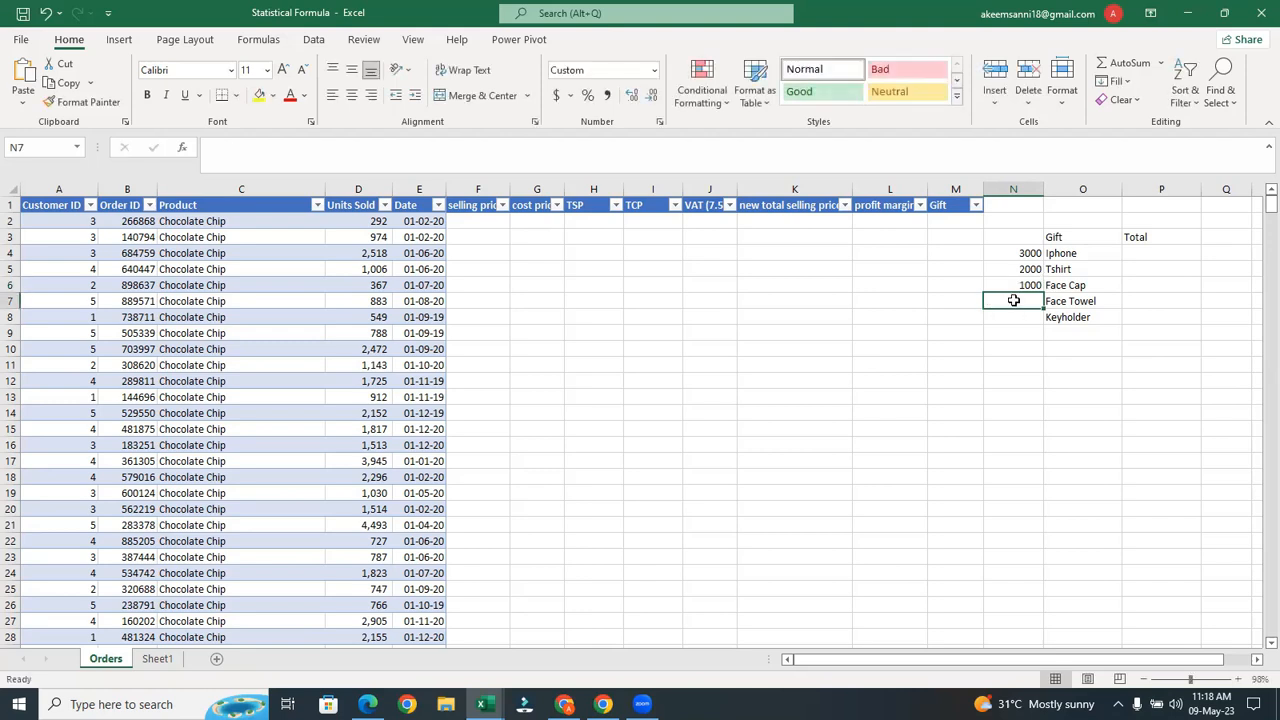
type("500")
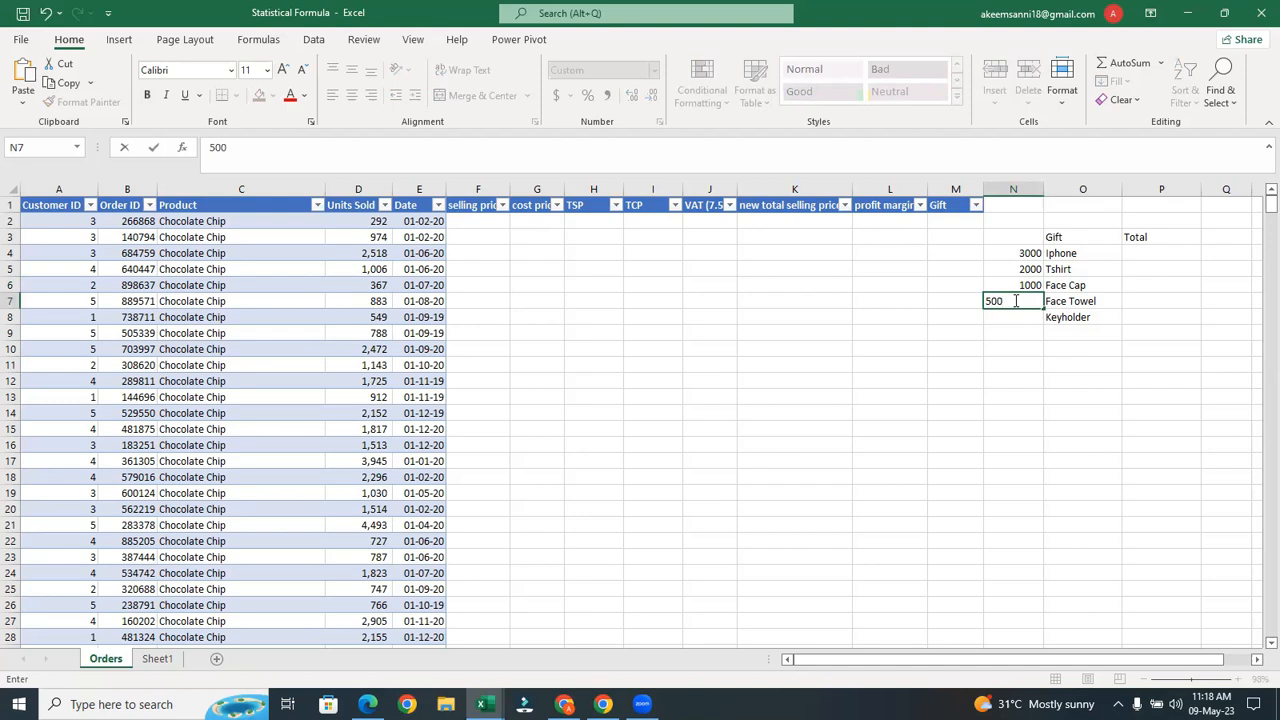
left_click(1006, 318)
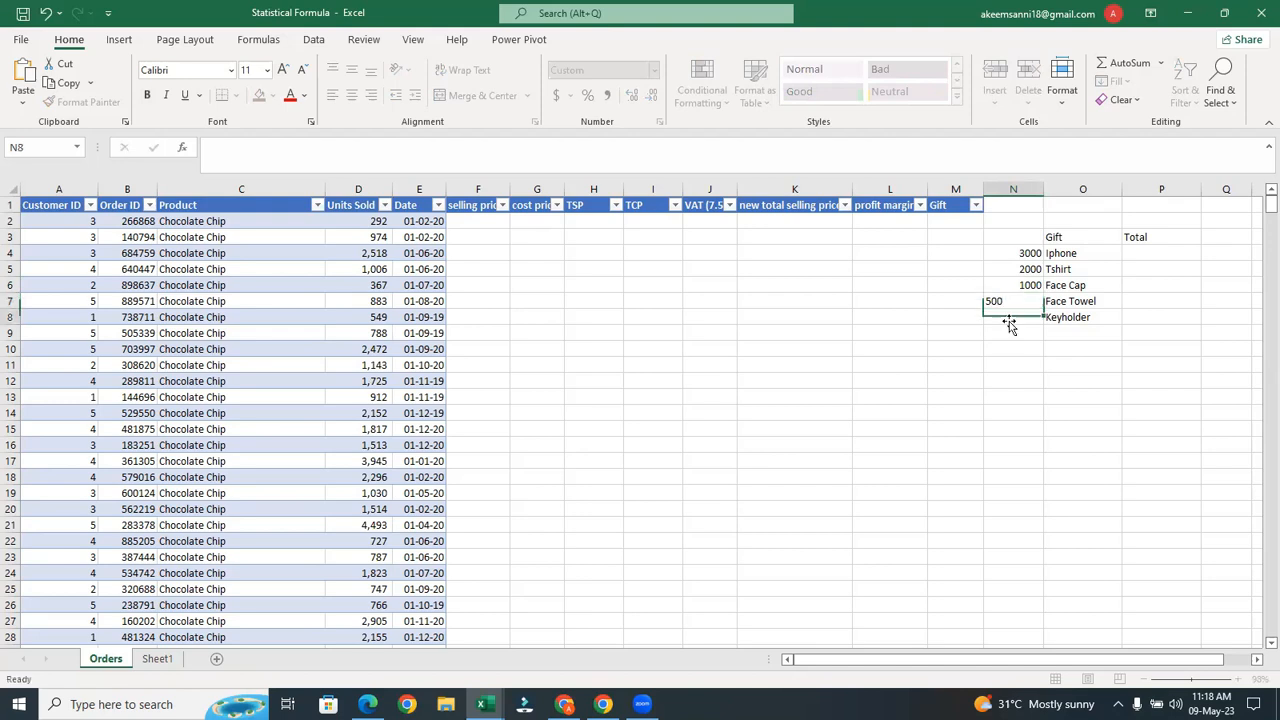
type(",")
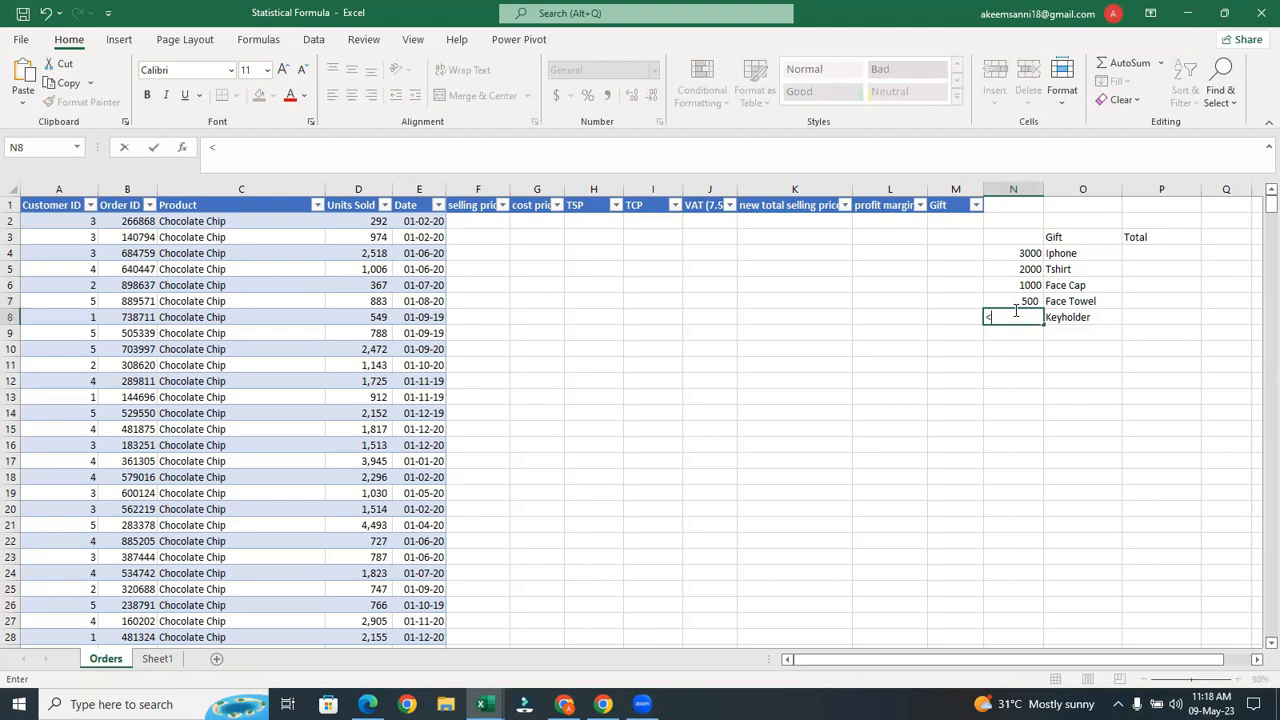
type("500")
left_click(1024, 366)
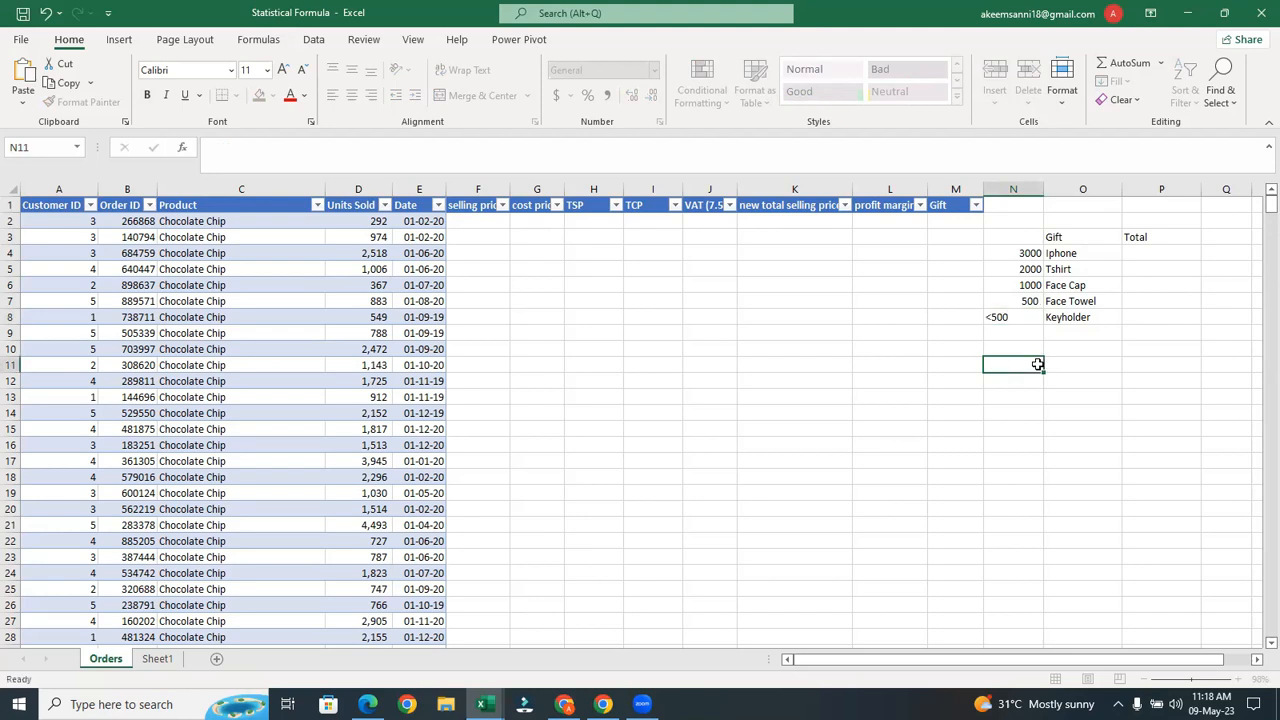
left_click(1030, 317)
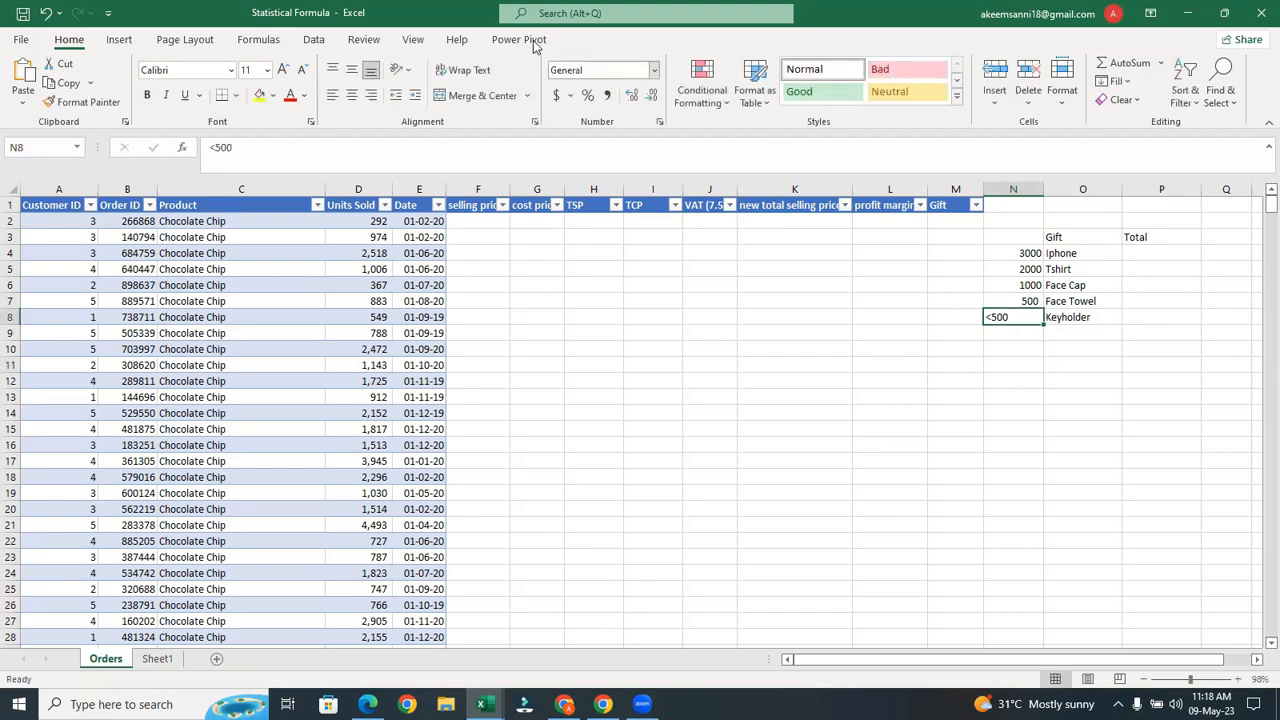
left_click(371, 95)
left_click(666, 270)
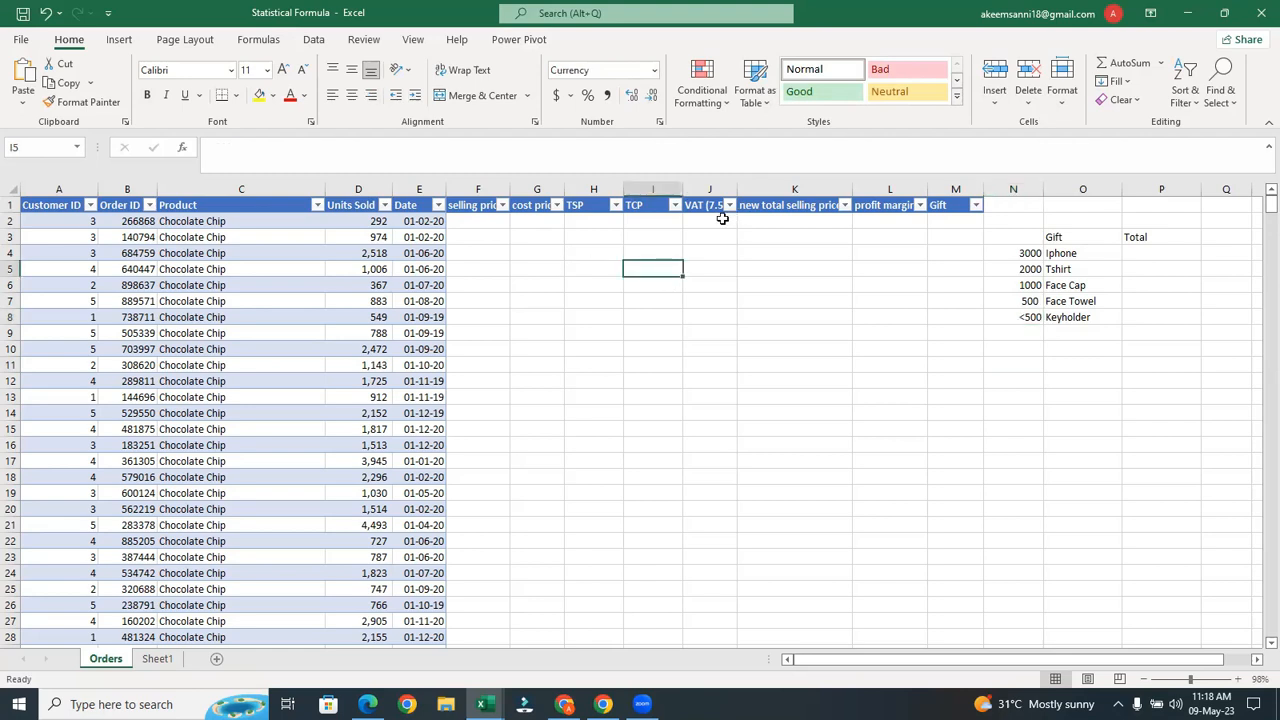
left_click_drag(475, 221, 956, 243)
left_click(809, 300)
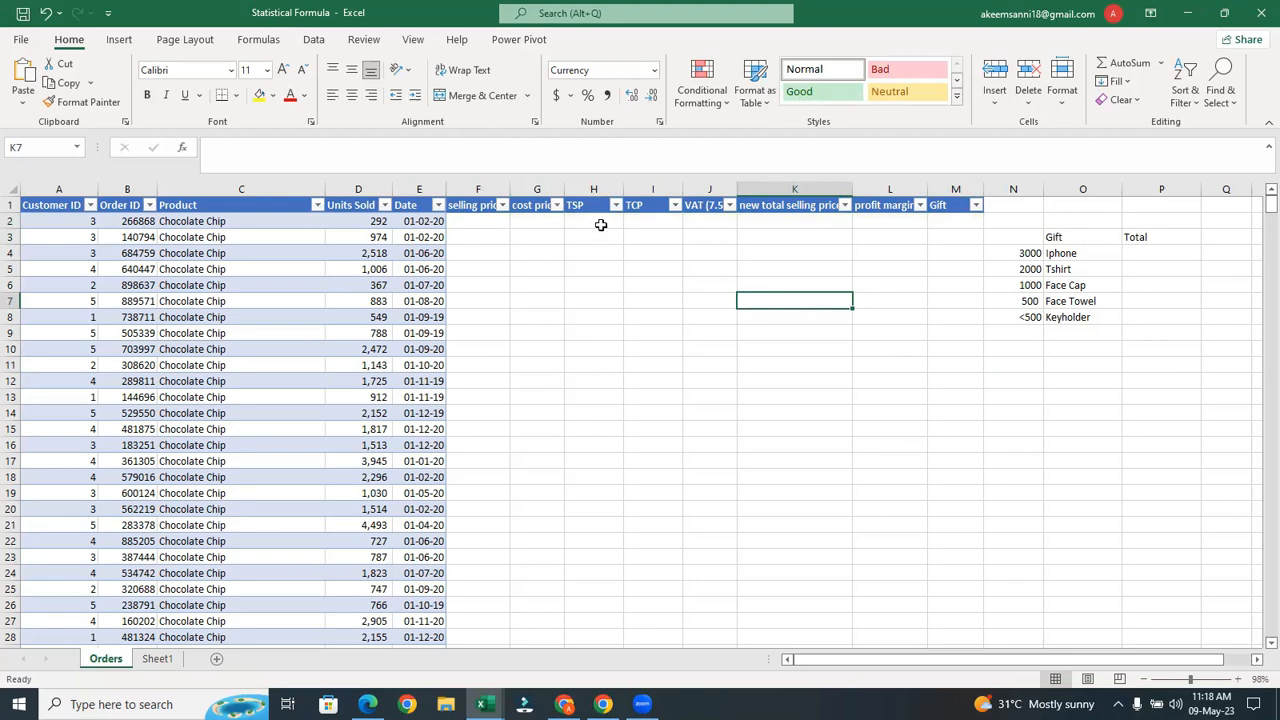
left_click(491, 226)
left_click(539, 227)
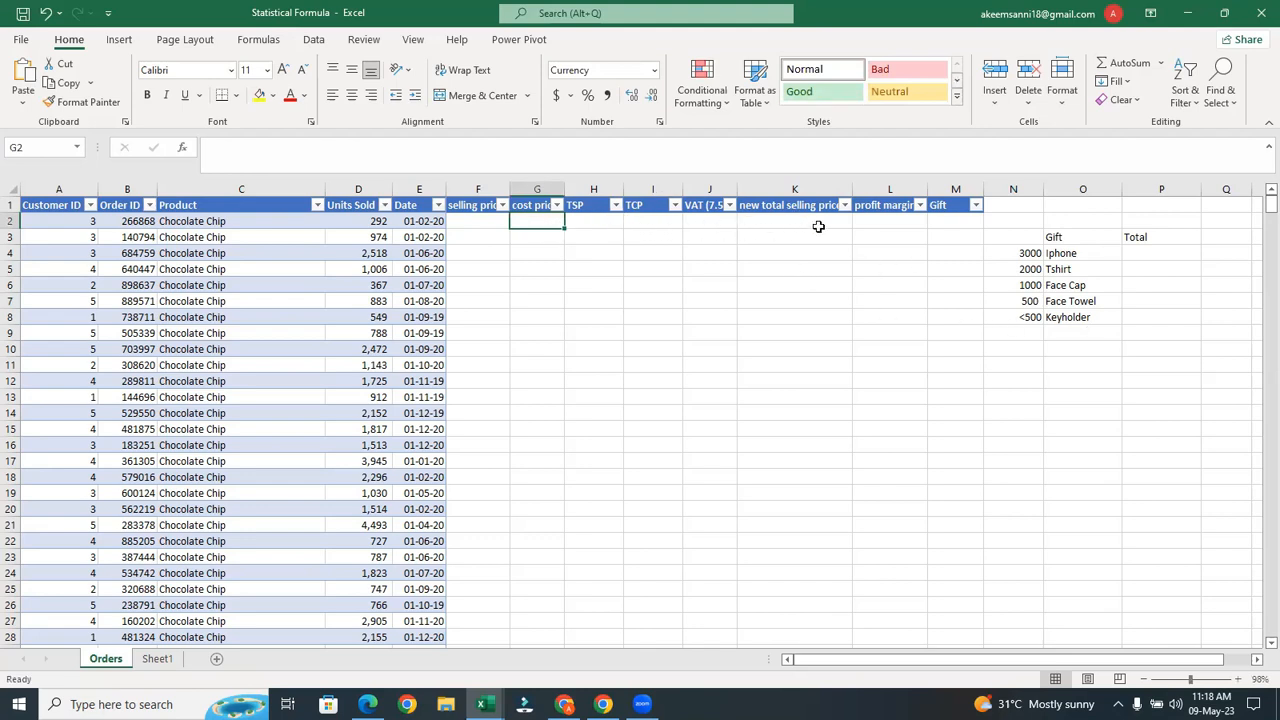
left_click(962, 228)
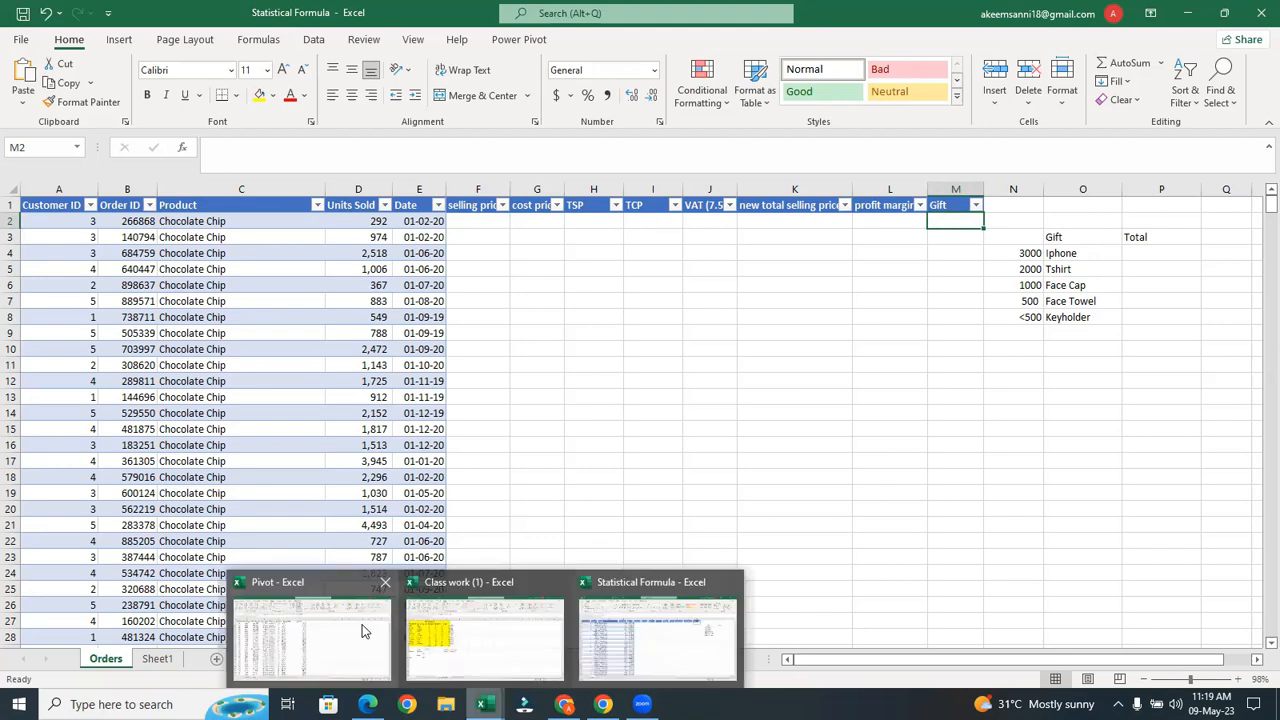
left_click(362, 624)
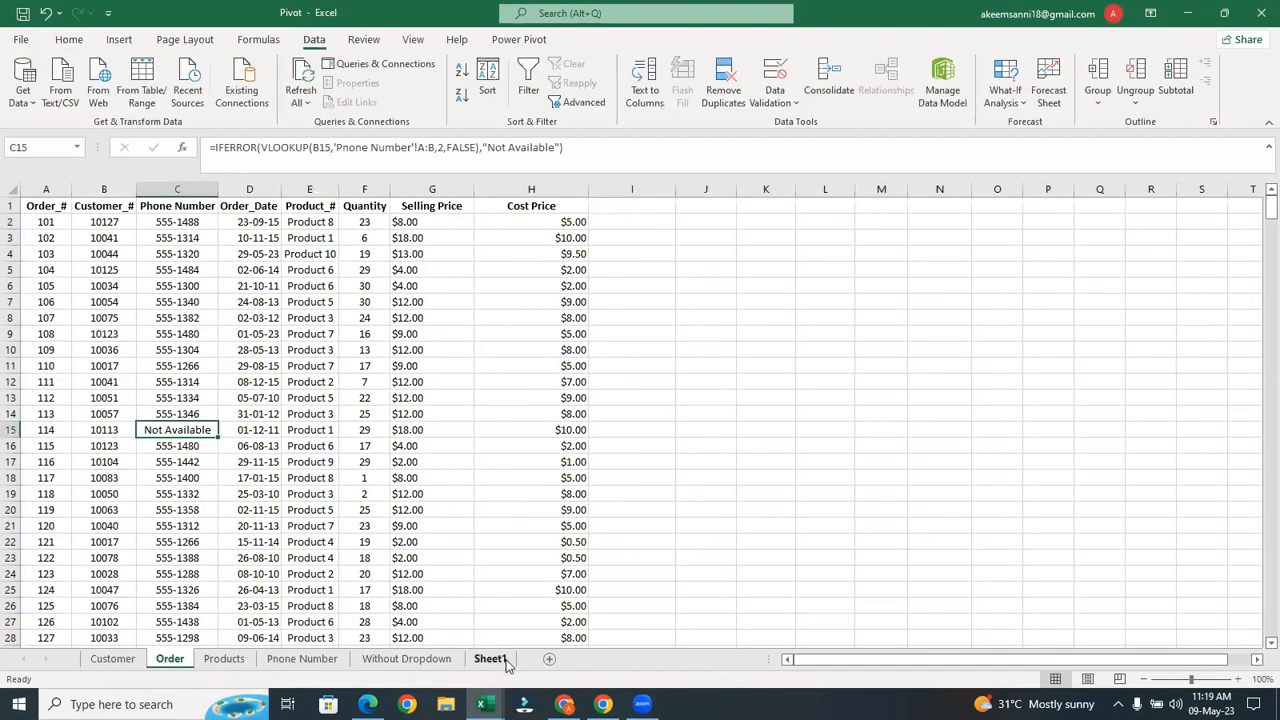
left_click(505, 662)
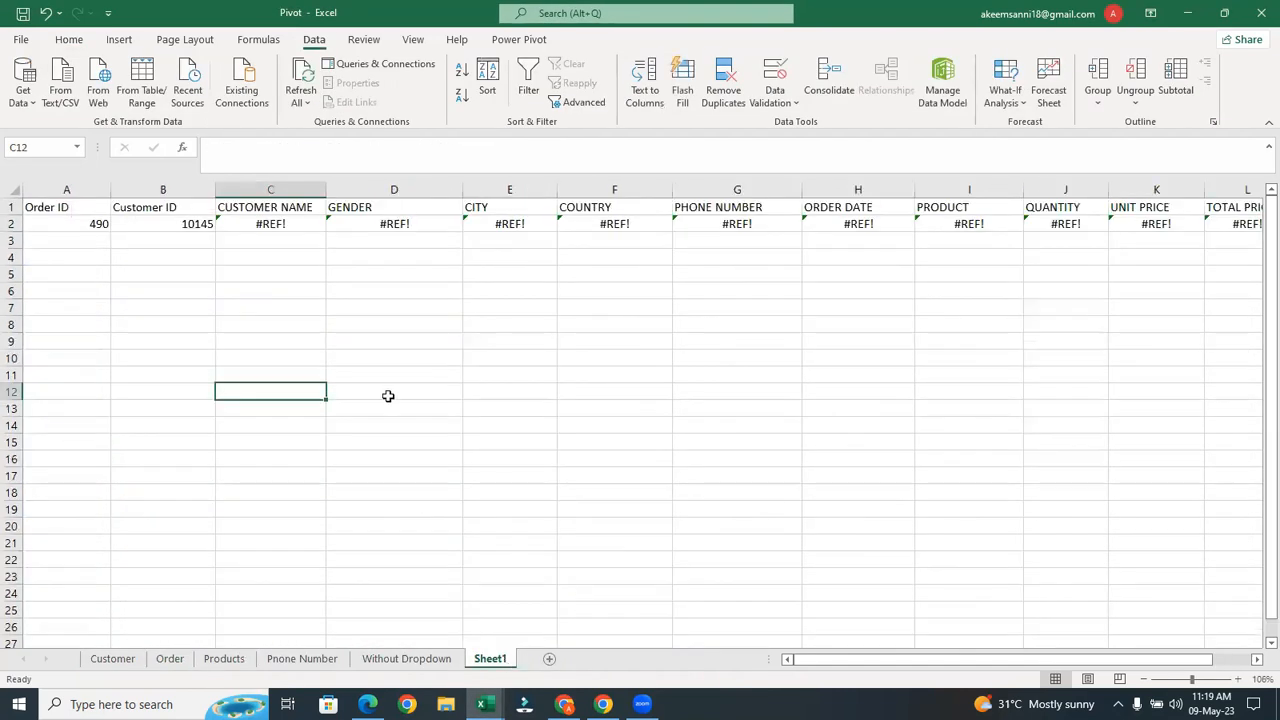
left_click(71, 224)
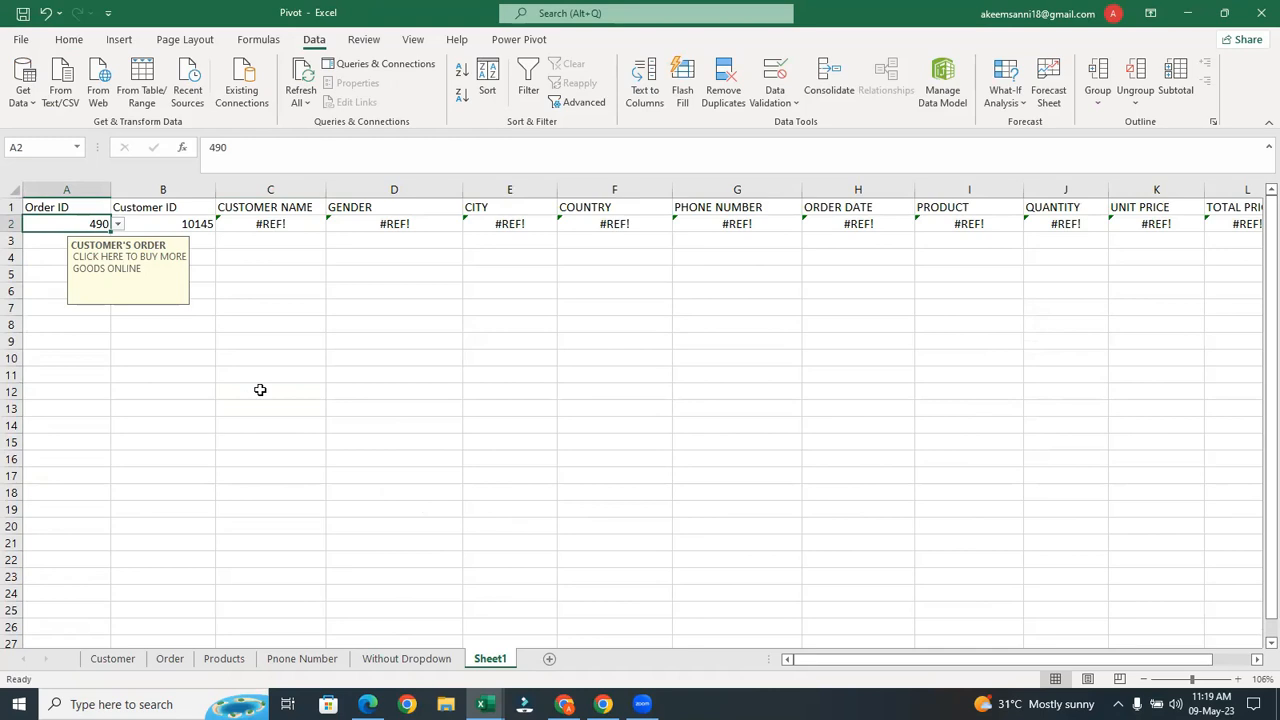
left_click_drag(280, 334, 214, 469)
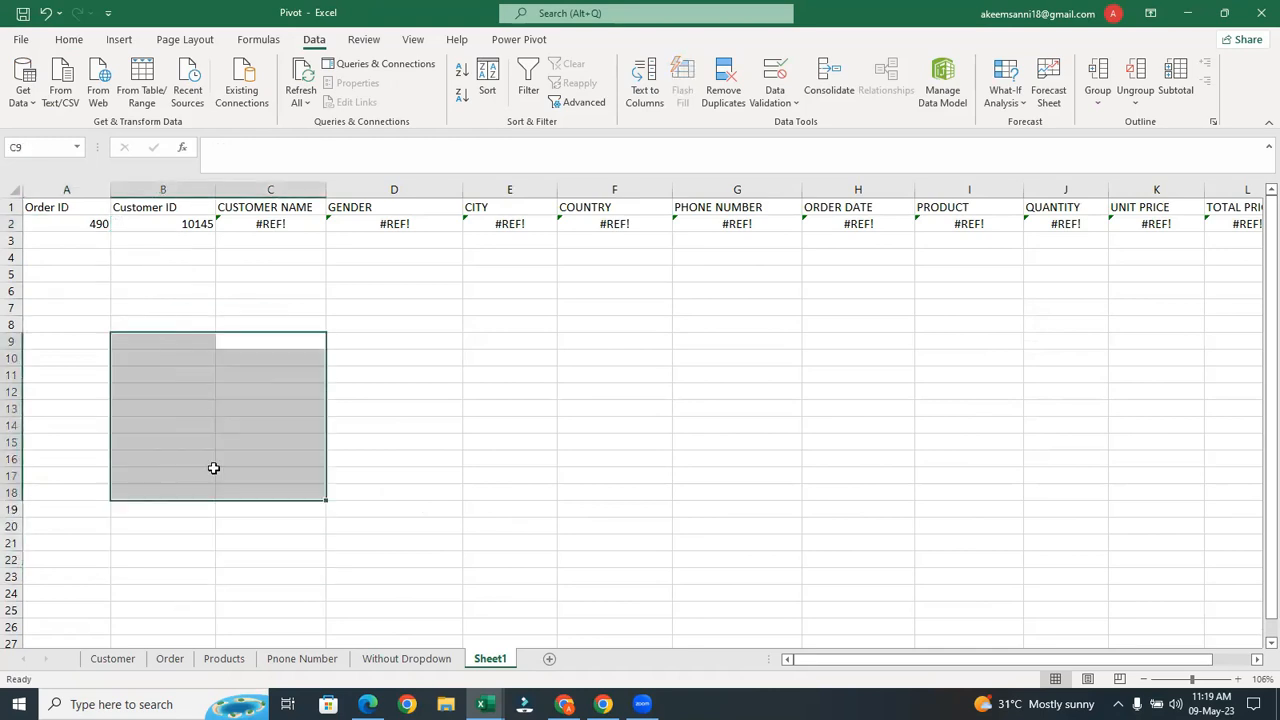
left_click(212, 474)
left_click(170, 658)
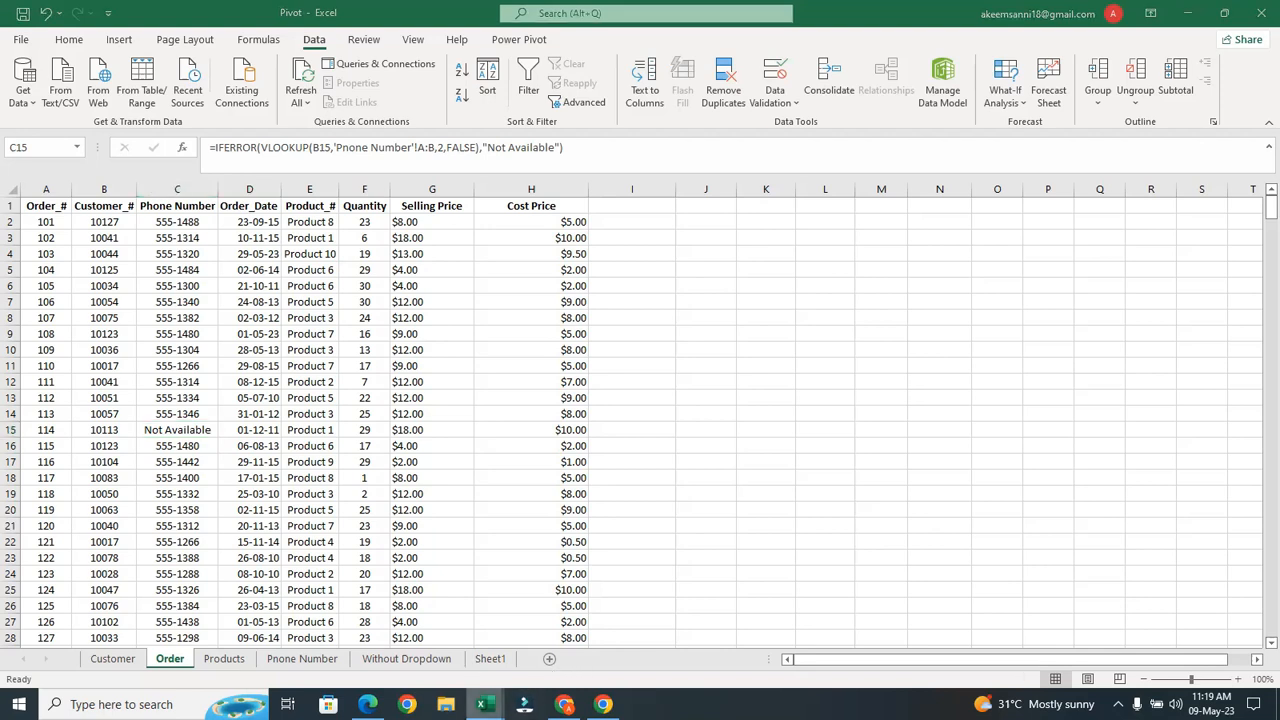
mouse_move(485, 704)
left_click(596, 654)
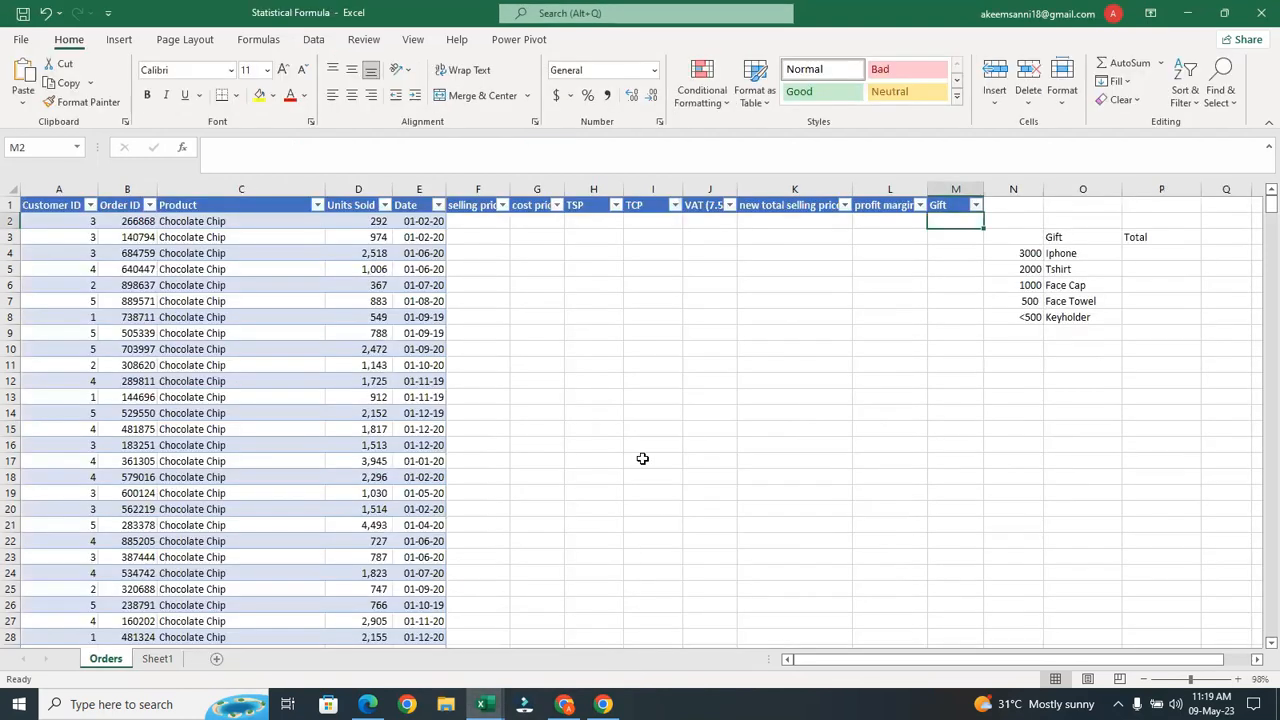
Save a copy of the workbook on the Desktop as Teusday Assignment
left_click(21, 46)
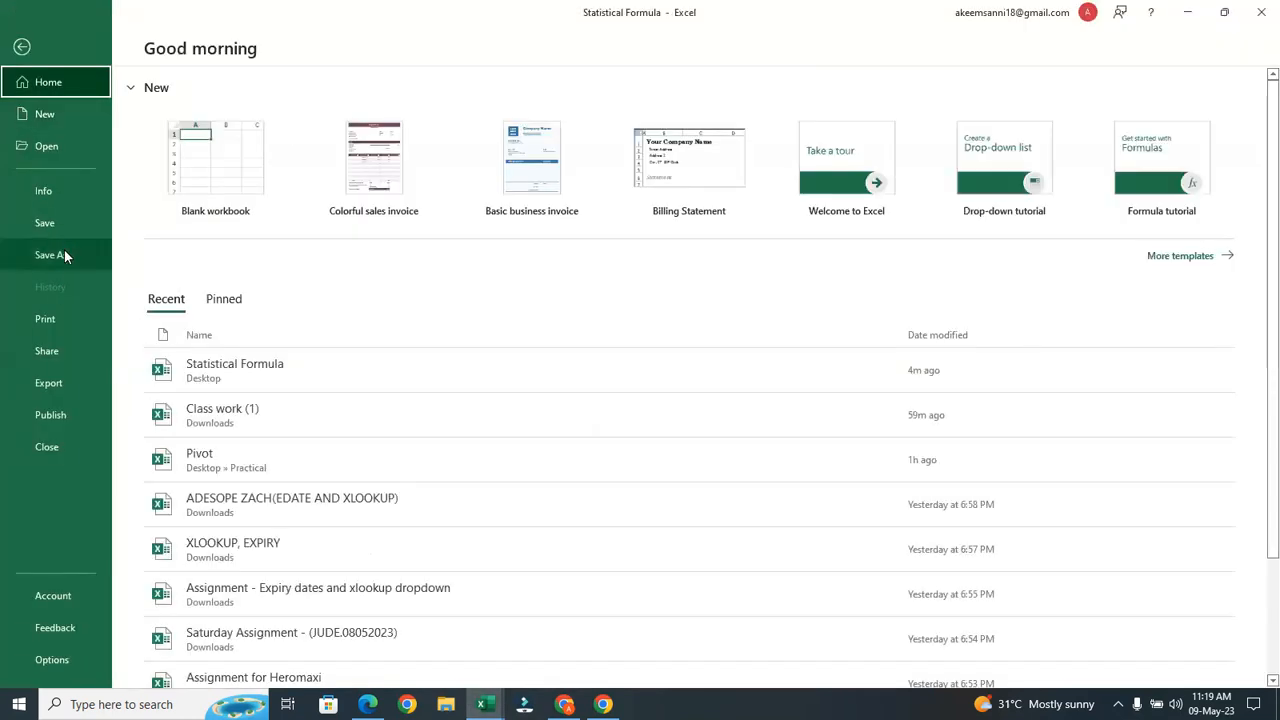
left_click(64, 250)
left_click(525, 167)
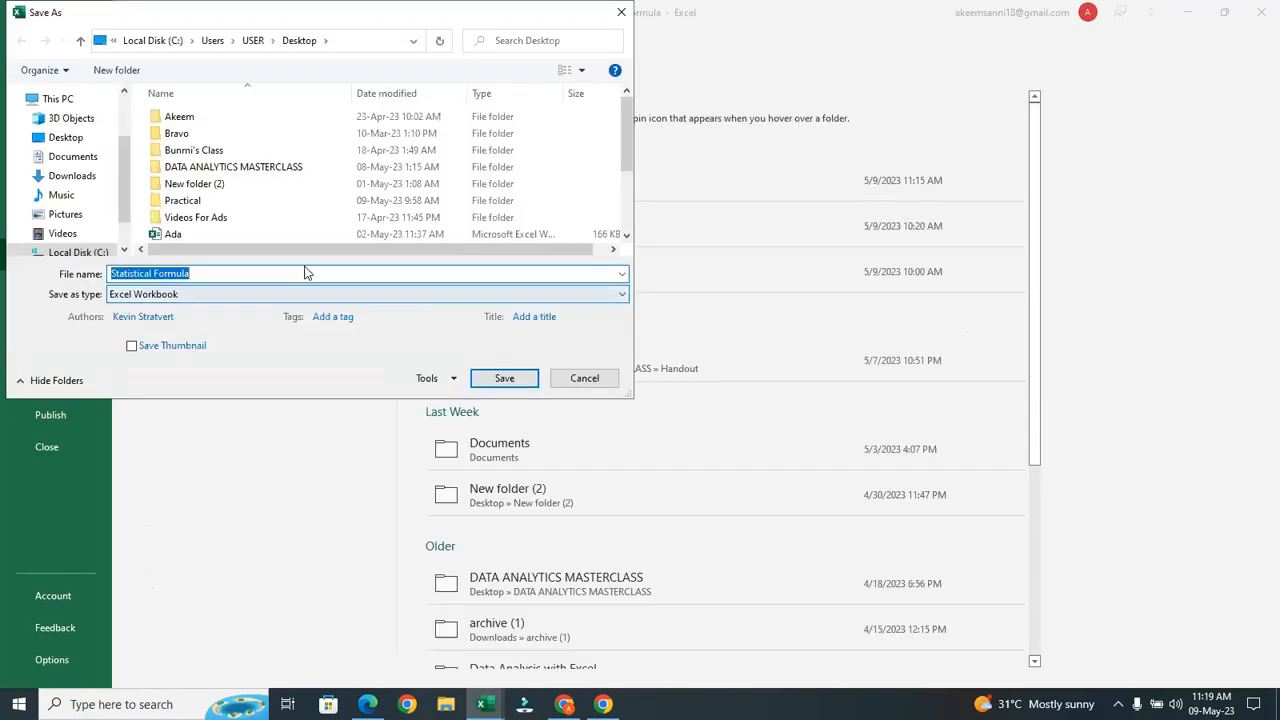
type("Mo")
key("BackSpace")
key("BackSpace")
key("BackSpace")
key("BackSpace")
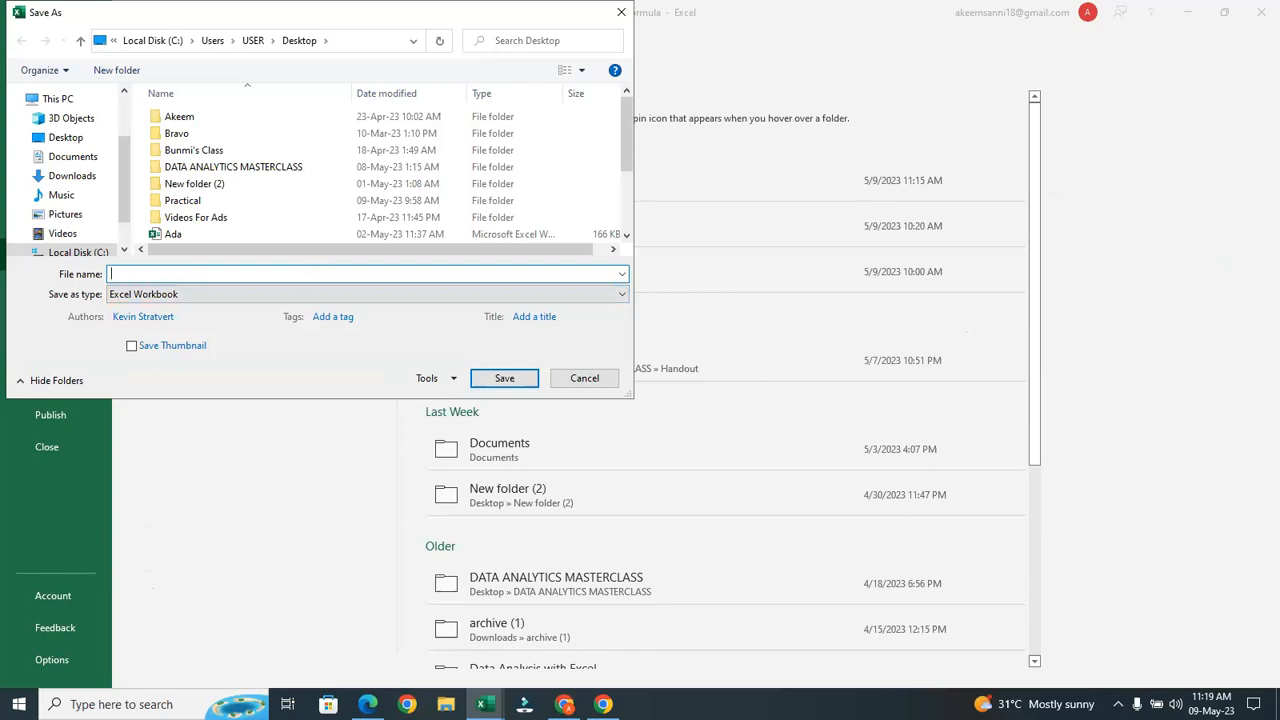
type("Teusday Assignment")
key("Return")
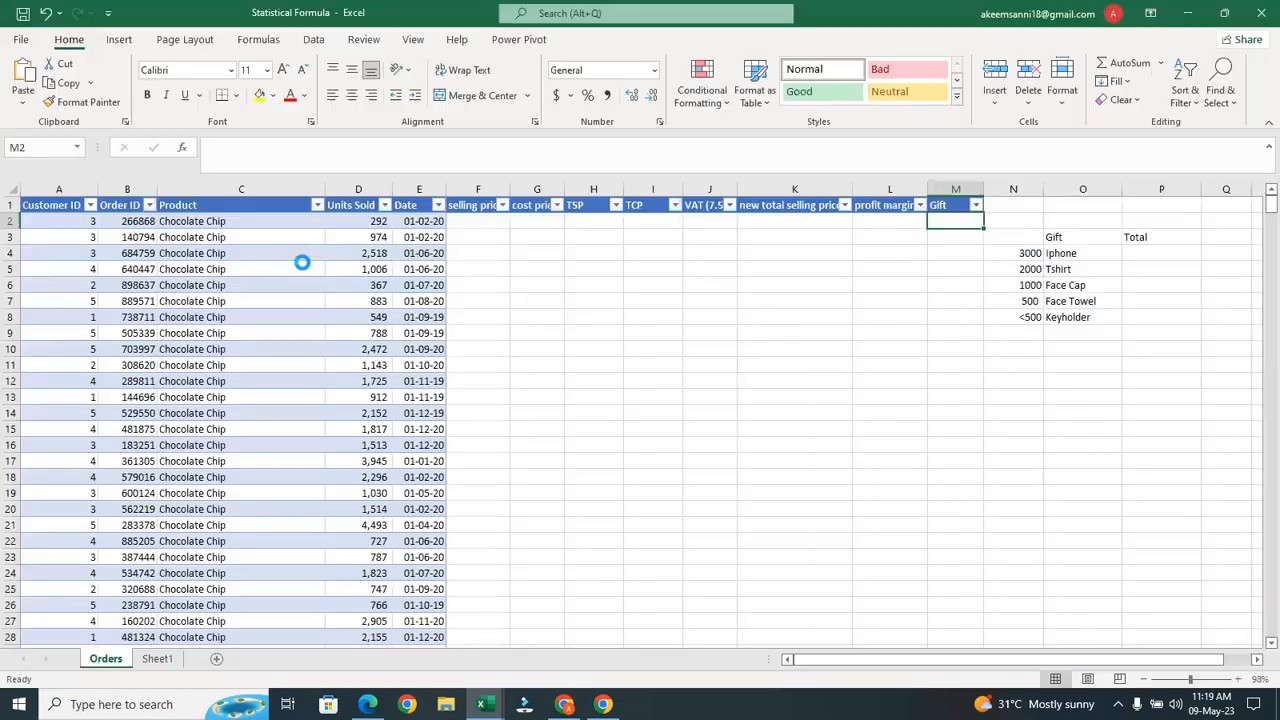
Attach Teusday Assignment.xlsx from the Desktop as a document in the WhatsApp chat and send it
mouse_move(565, 702)
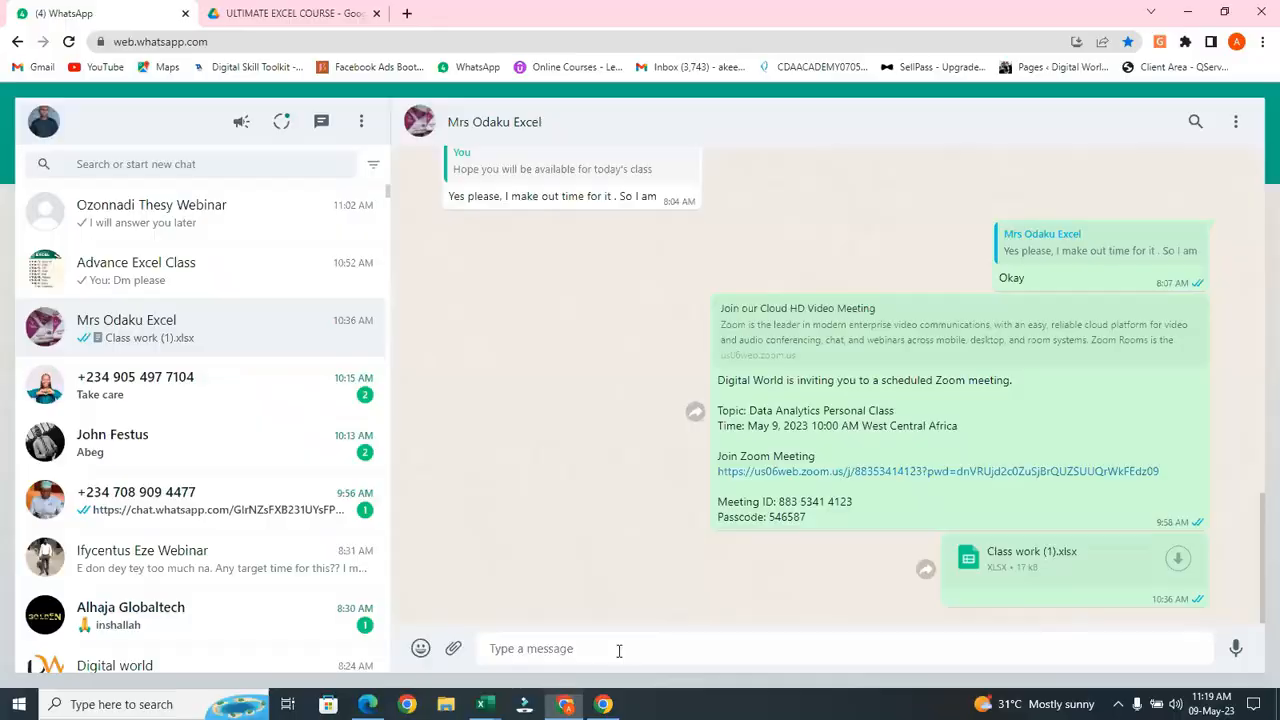
left_click(620, 655)
left_click(452, 651)
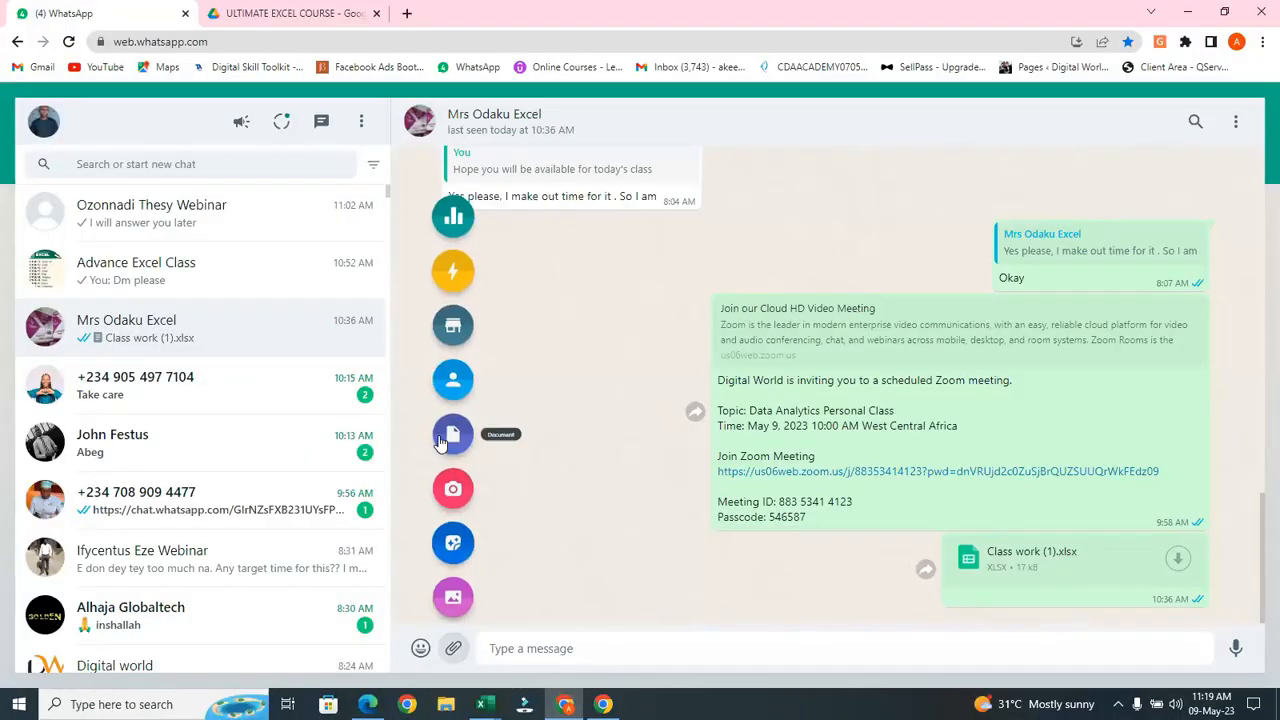
left_click(445, 447)
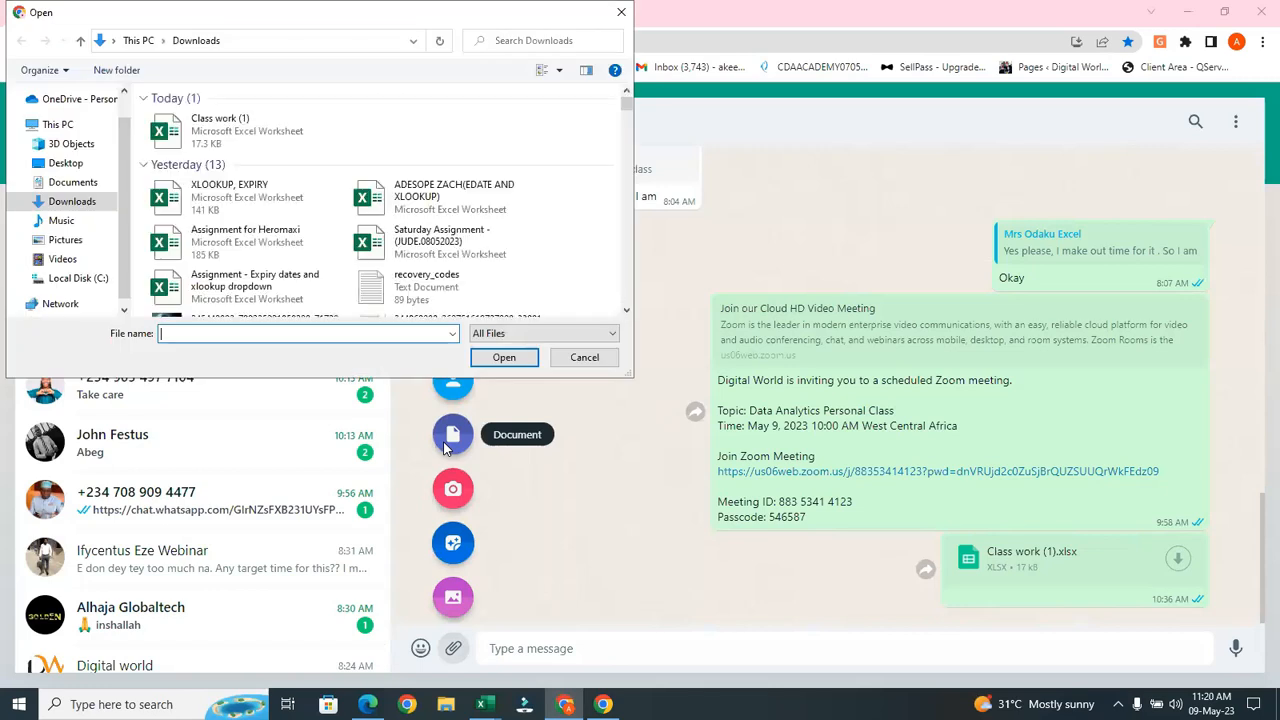
left_click(70, 163)
left_click_drag(626, 108, 622, 234)
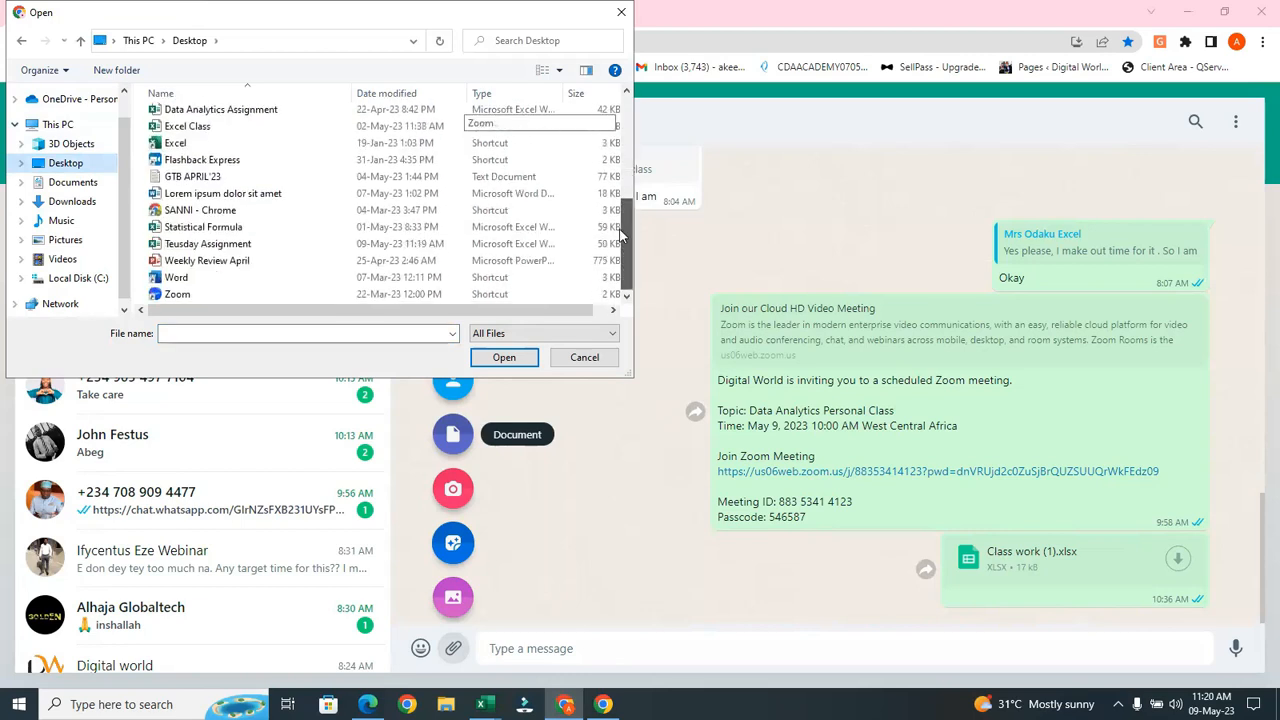
left_click(453, 243)
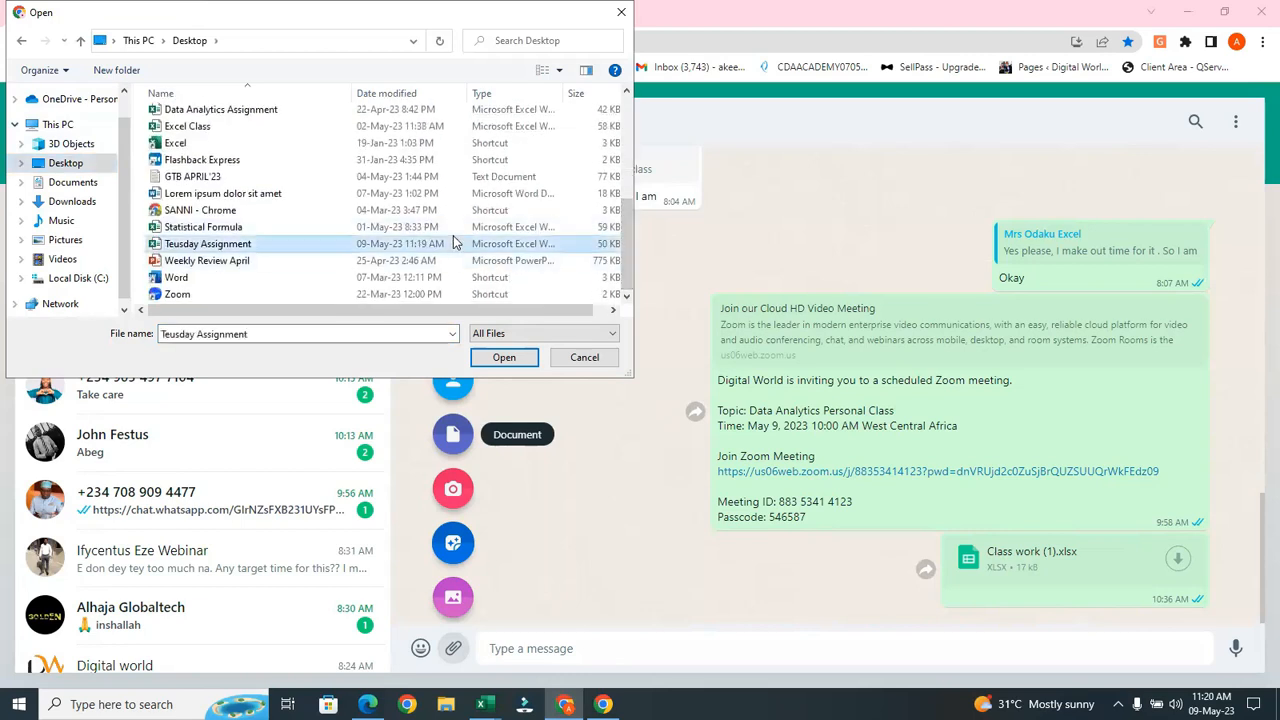
left_click(522, 354)
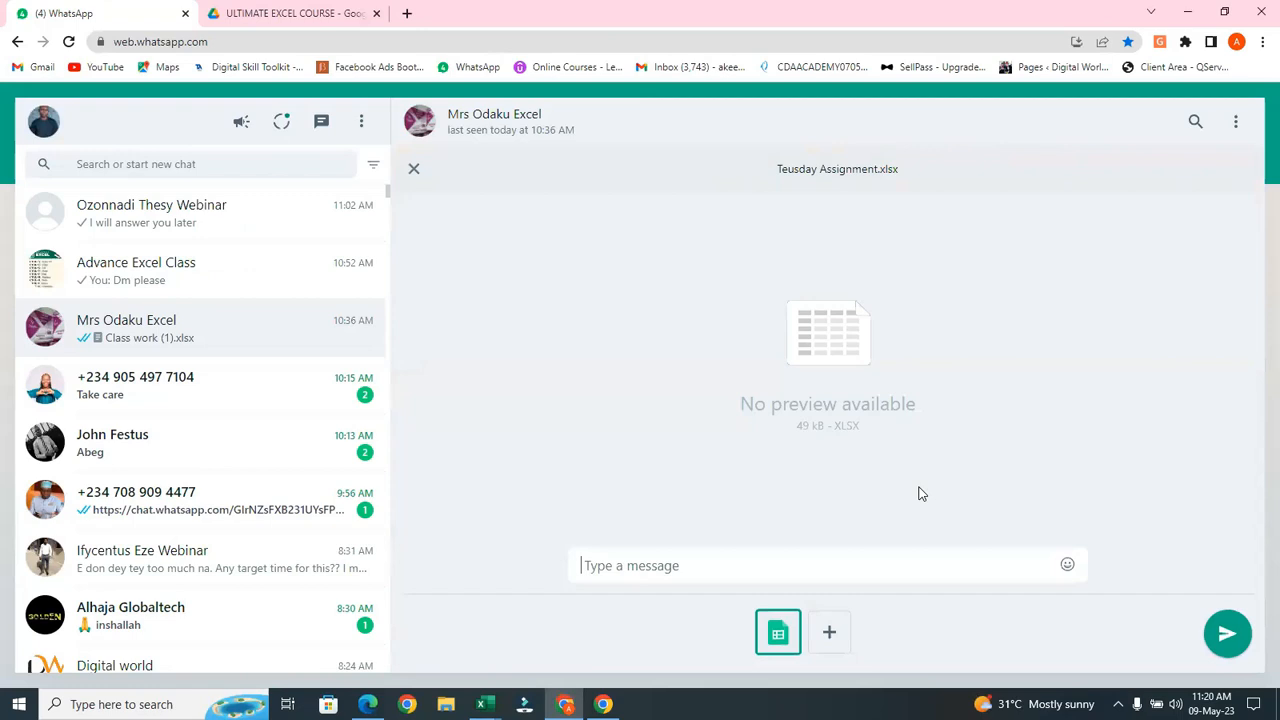
left_click(1228, 634)
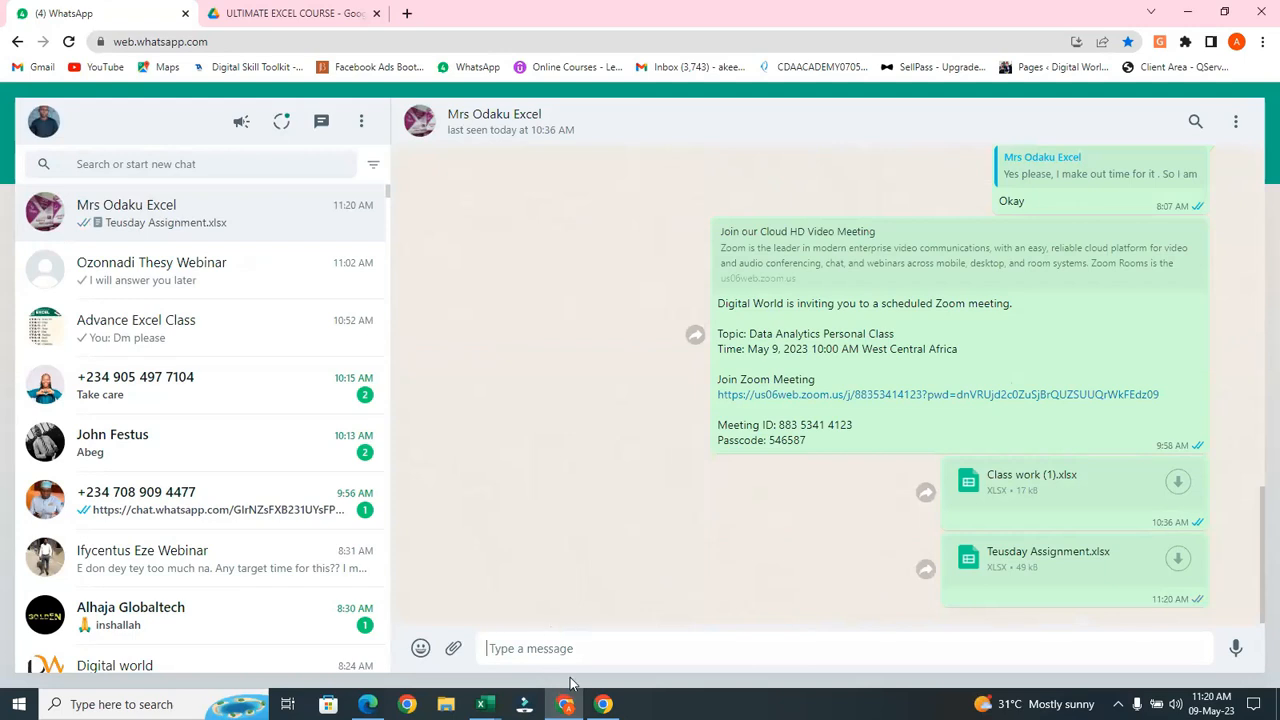
Switch to the Pivot workbook, check the Customer sheet, then select column C on Order
mouse_move(481, 704)
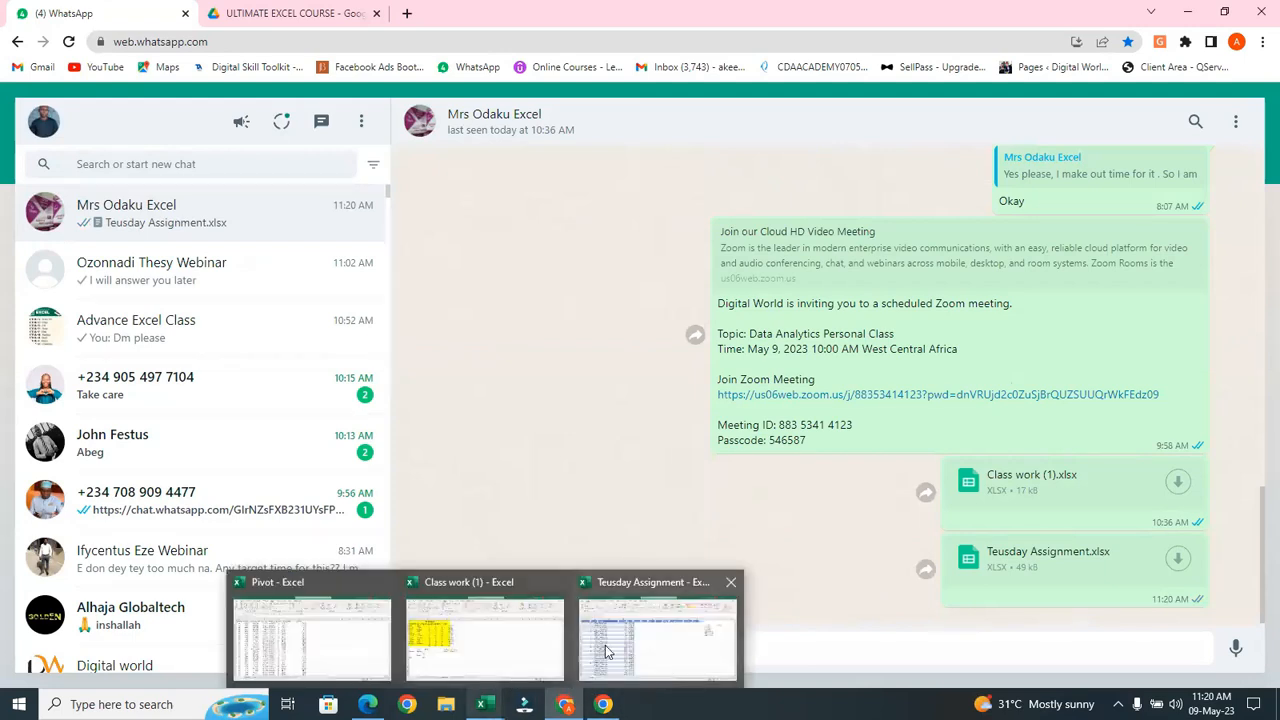
left_click(511, 656)
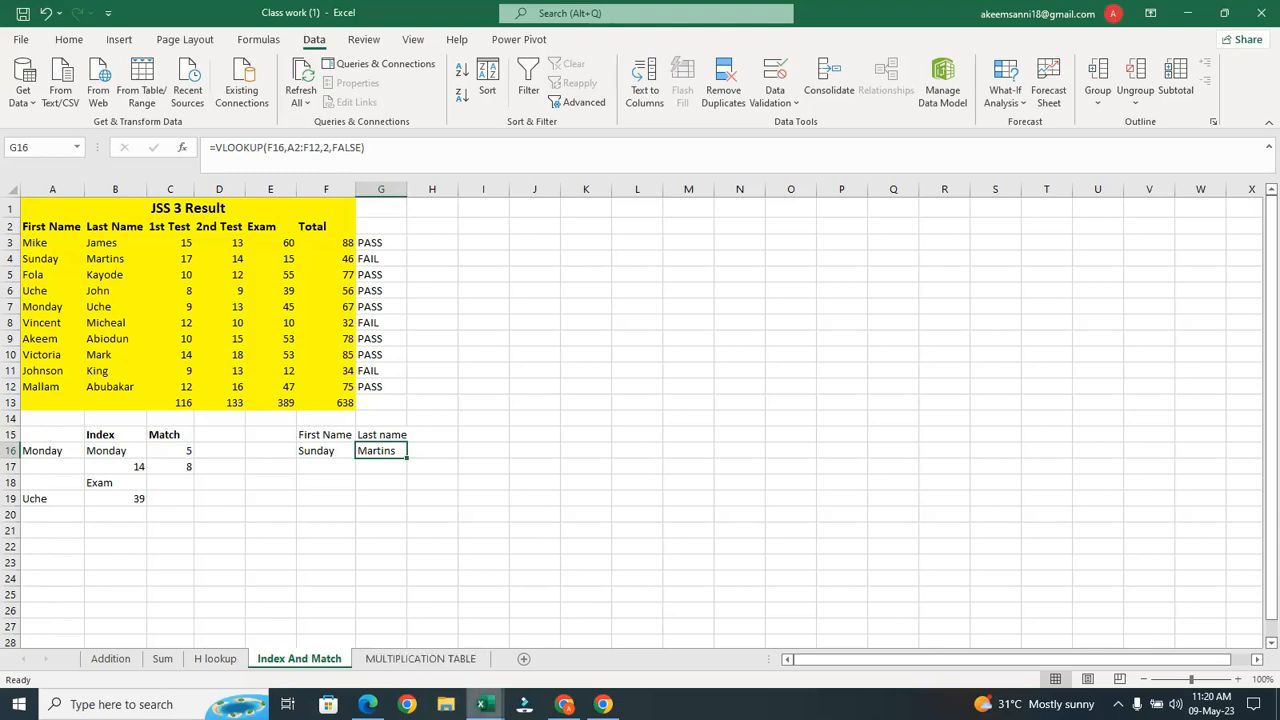
mouse_move(481, 704)
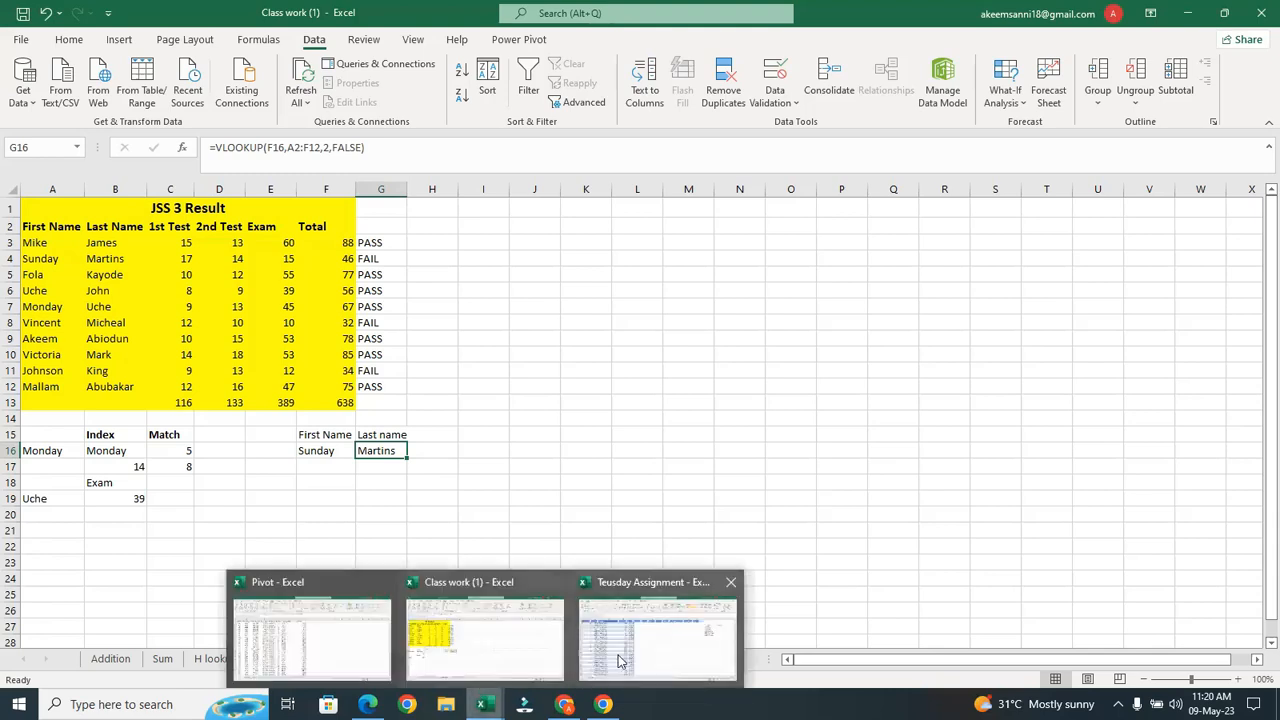
left_click(341, 653)
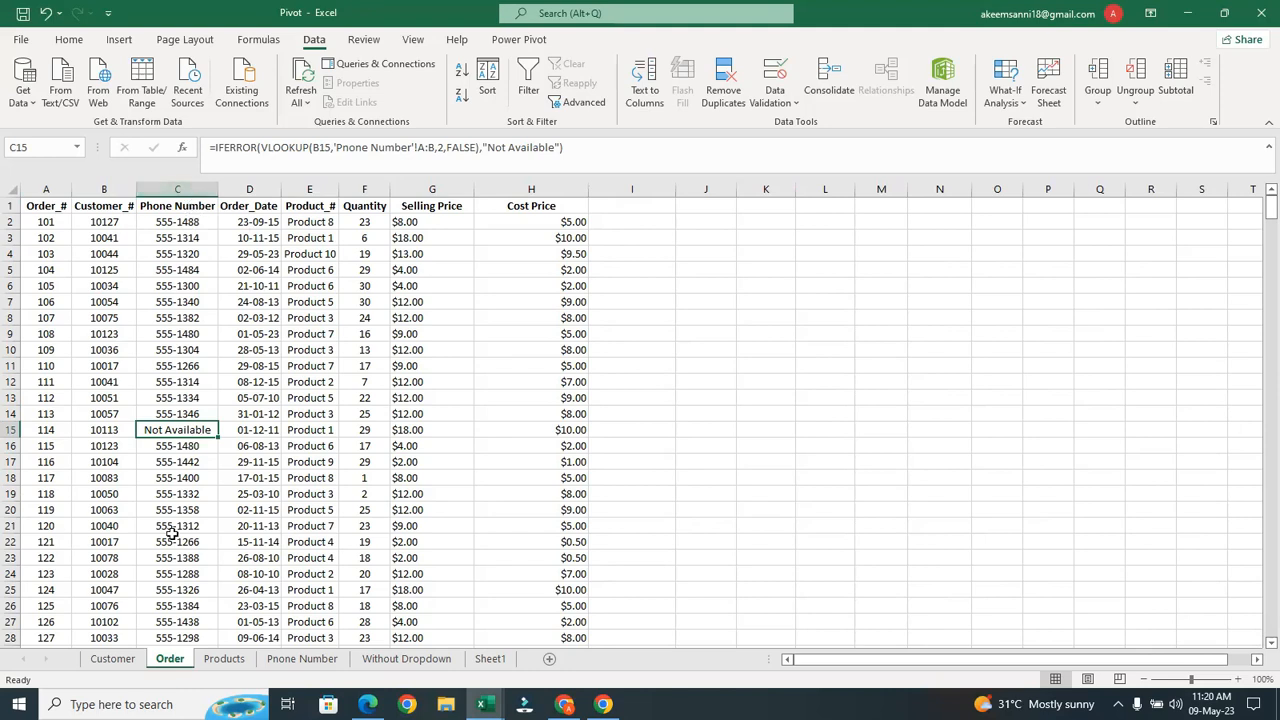
left_click(113, 657)
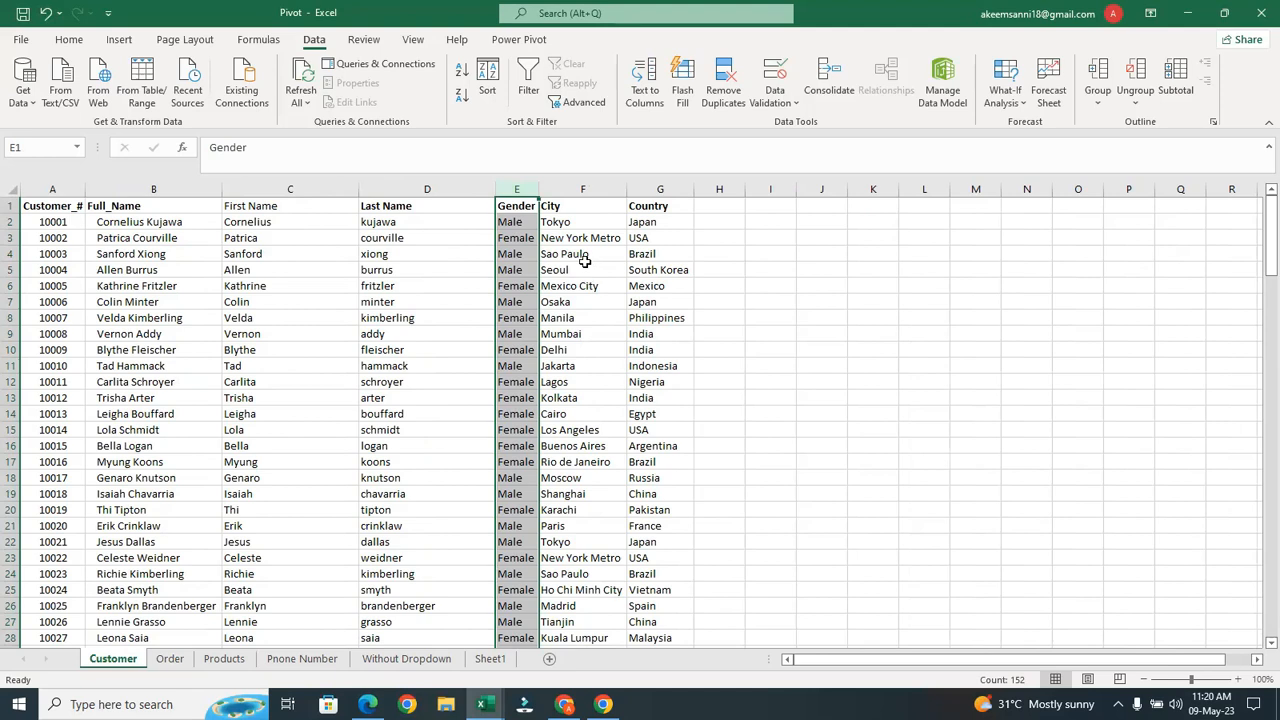
left_click(170, 658)
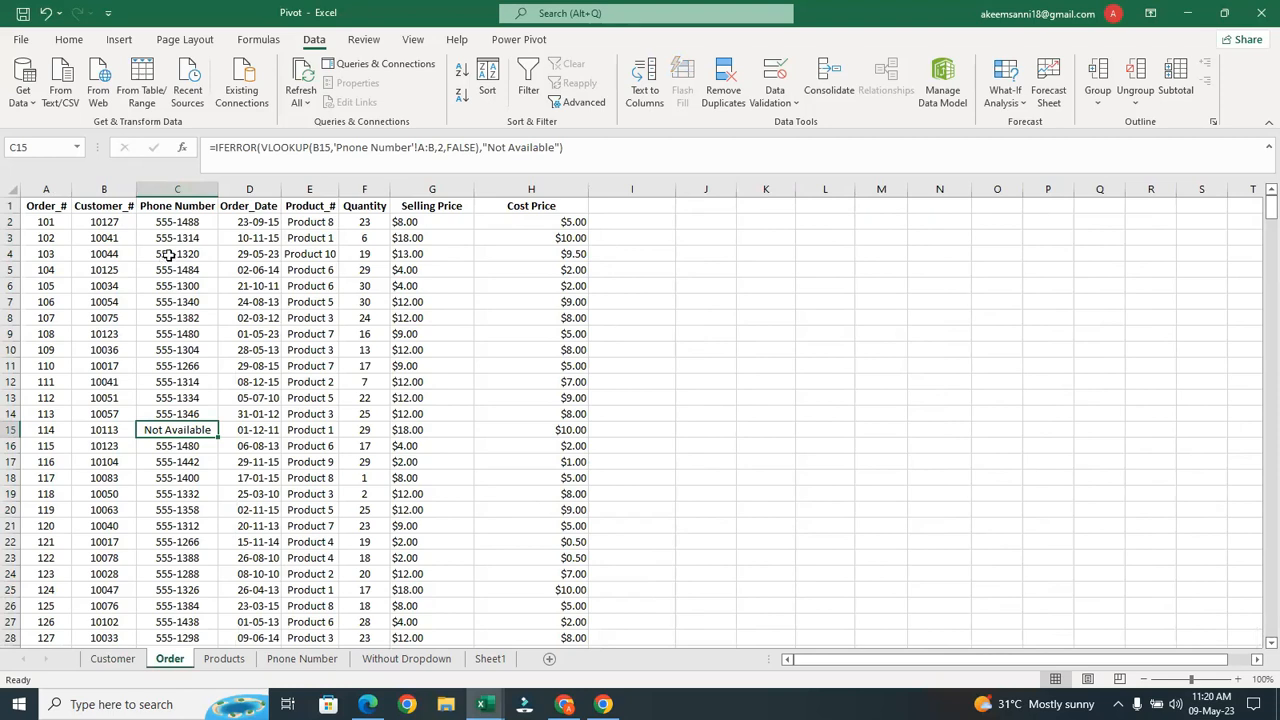
left_click(208, 182)
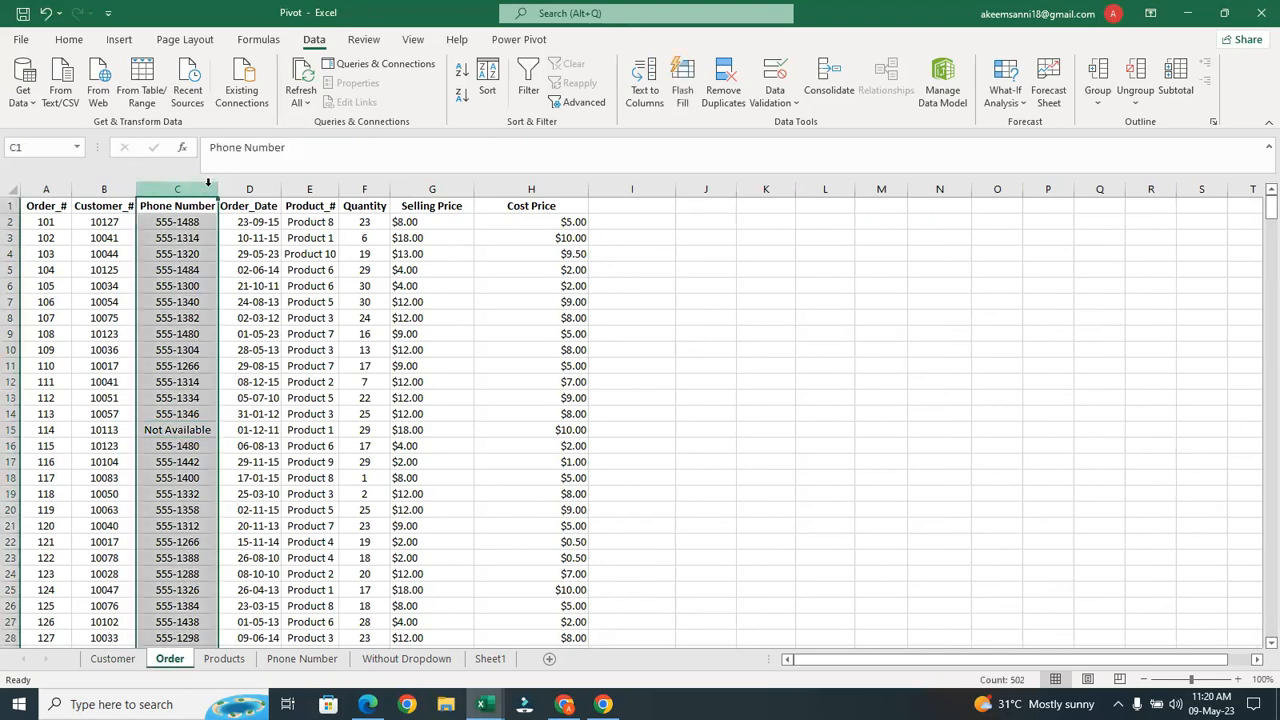
Insert a blank column C before Phone Number on the Order sheet and select C1
right_click(208, 182)
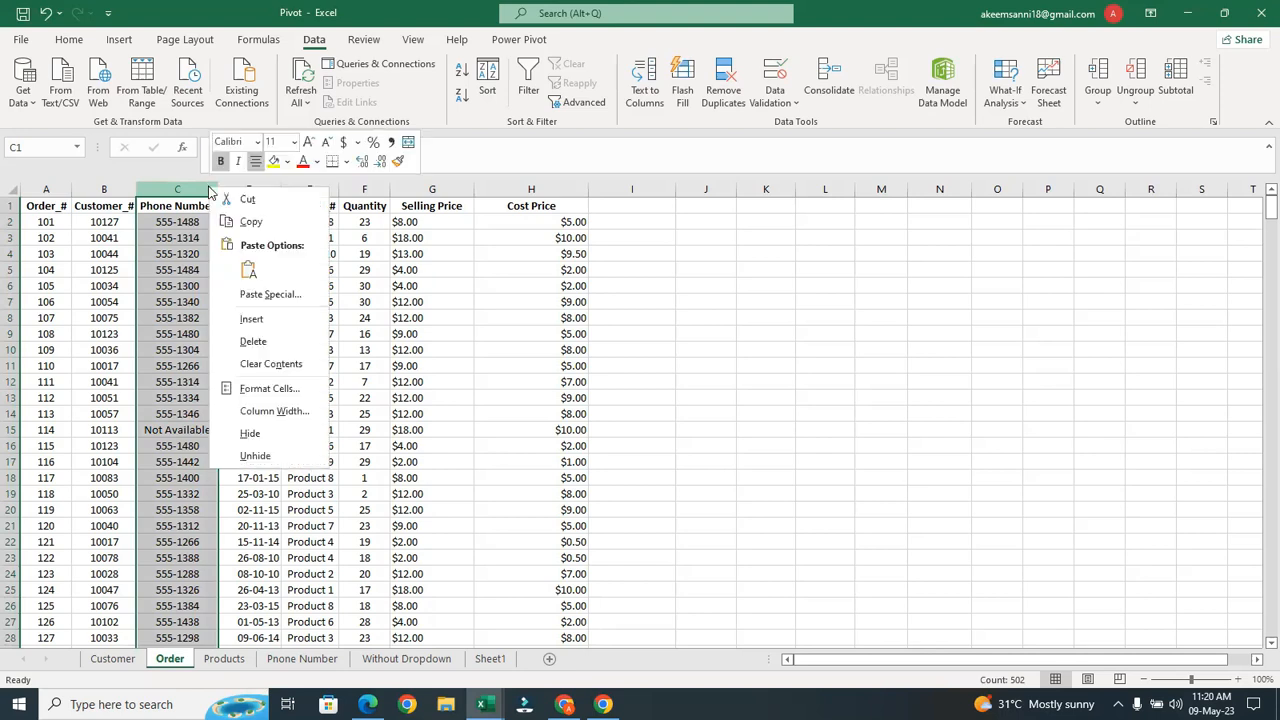
left_click(275, 320)
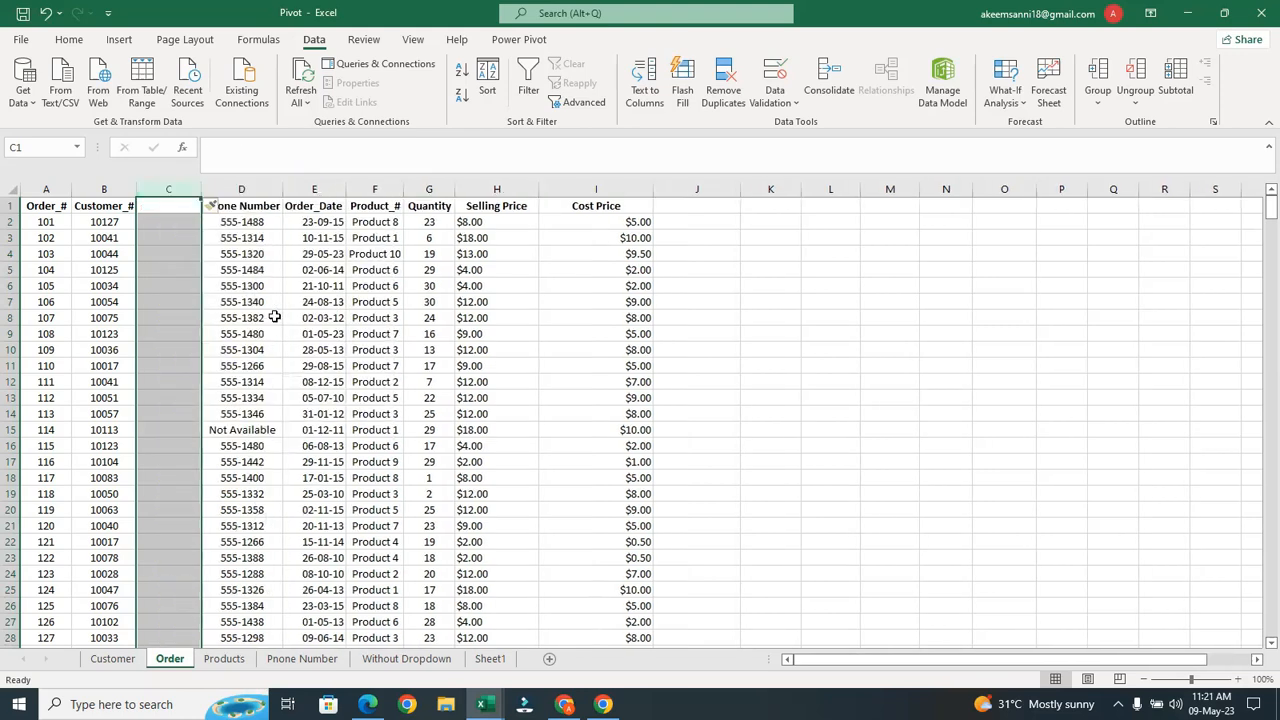
left_click(169, 204)
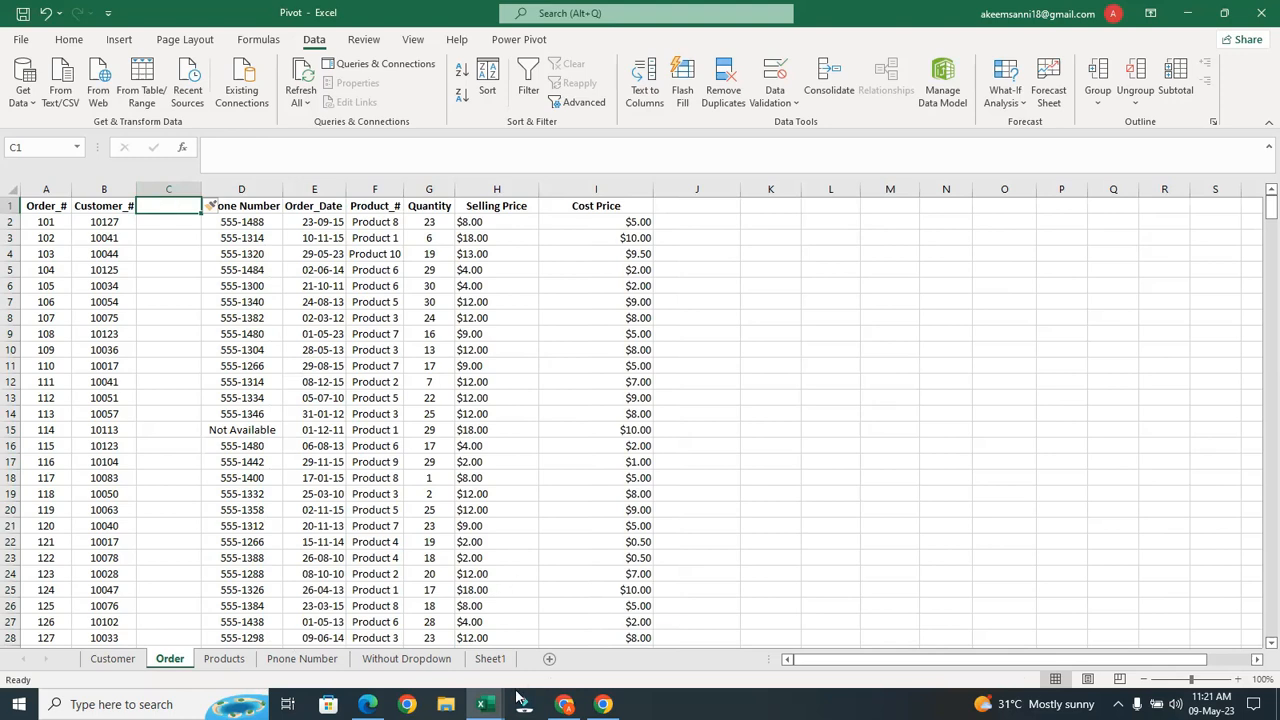
left_click(661, 512)
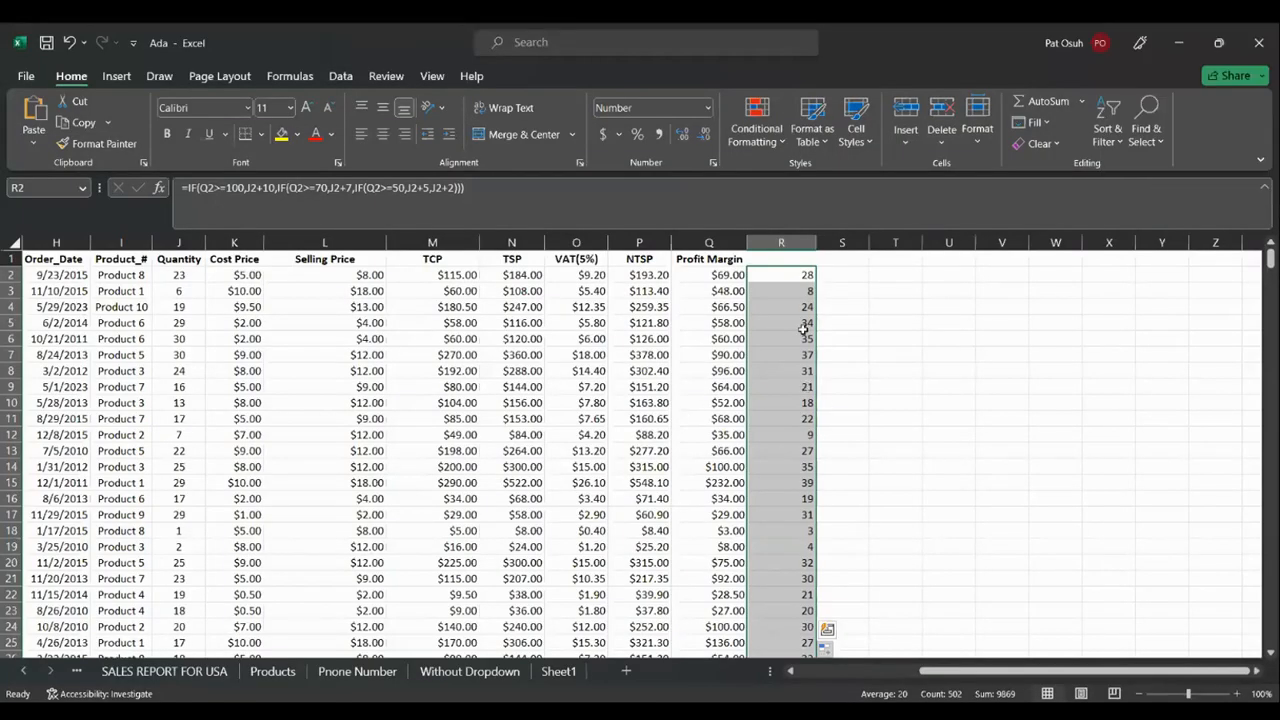
Undo the column R fill in the Ada workbook and jump to the top with Ctrl+Home
key("ctrl+z")
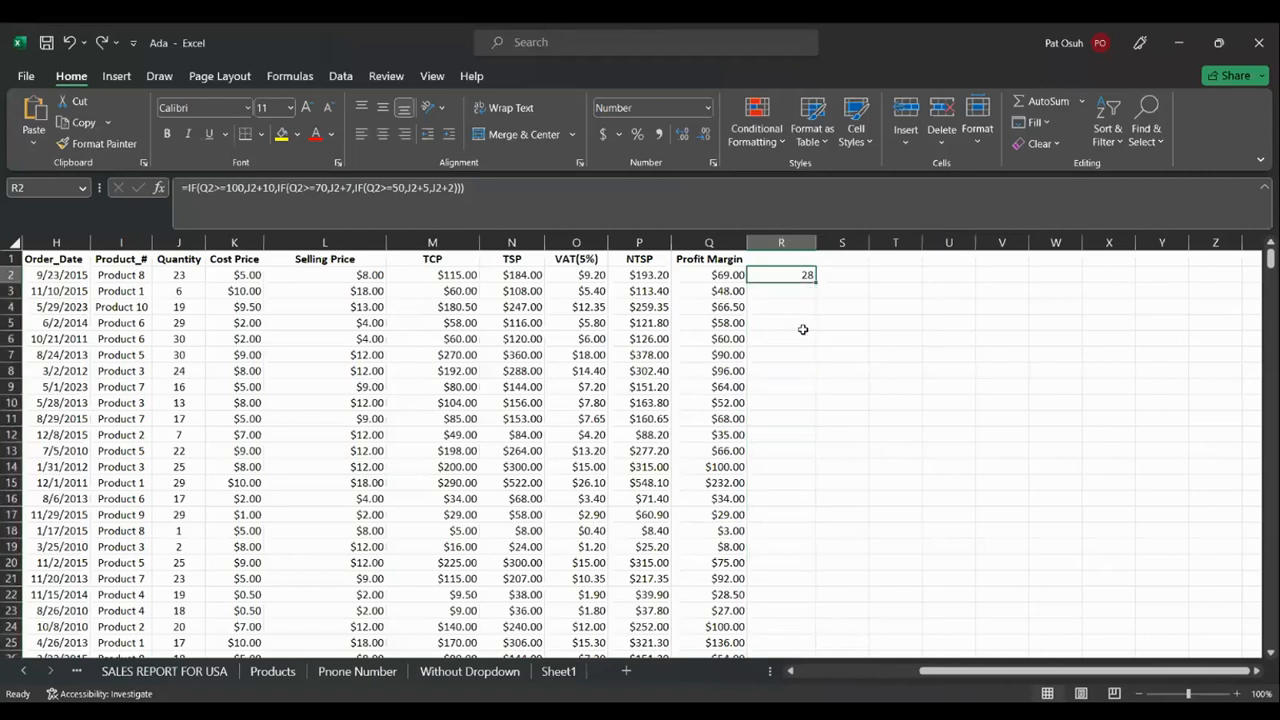
key("ctrl+Home")
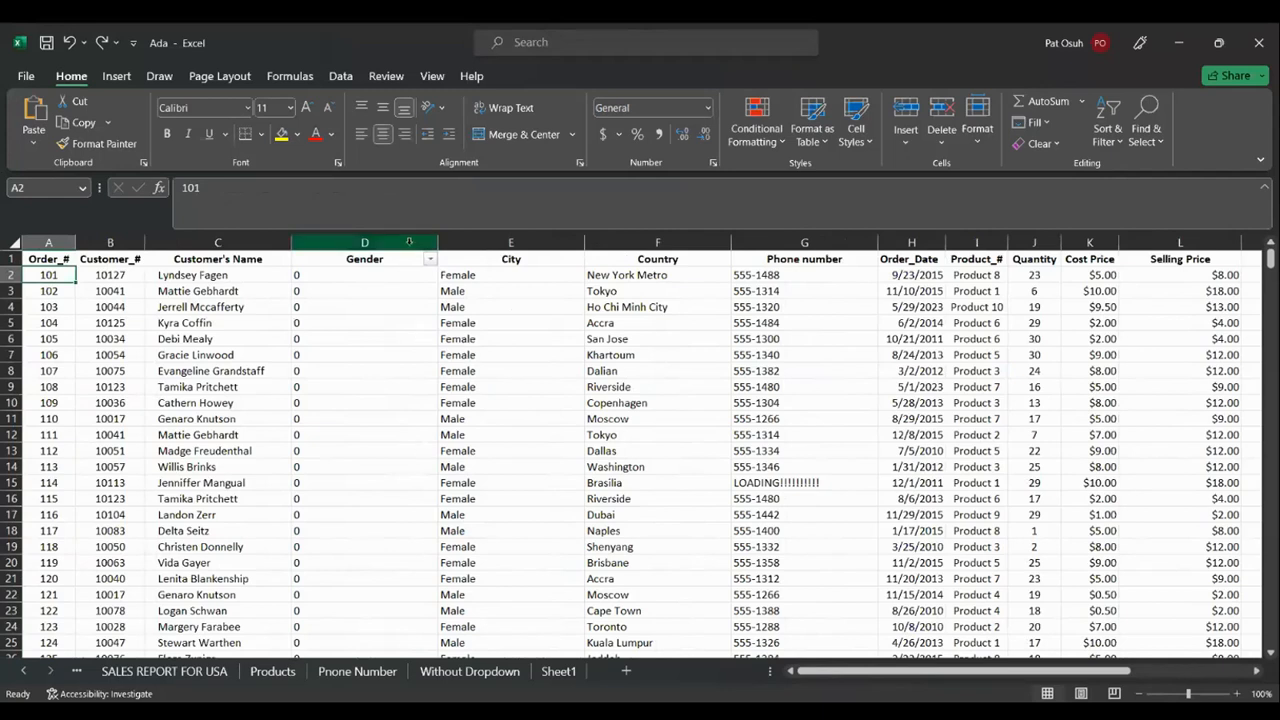
left_click(406, 243)
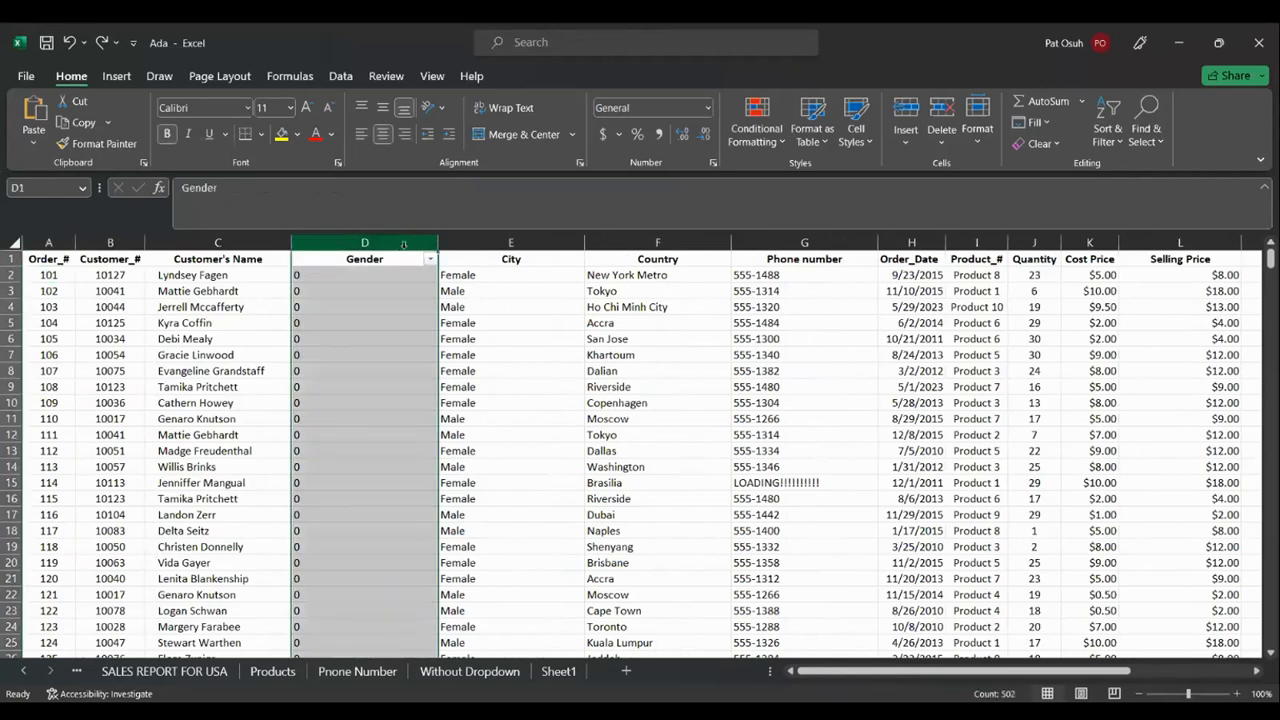
right_click(404, 243)
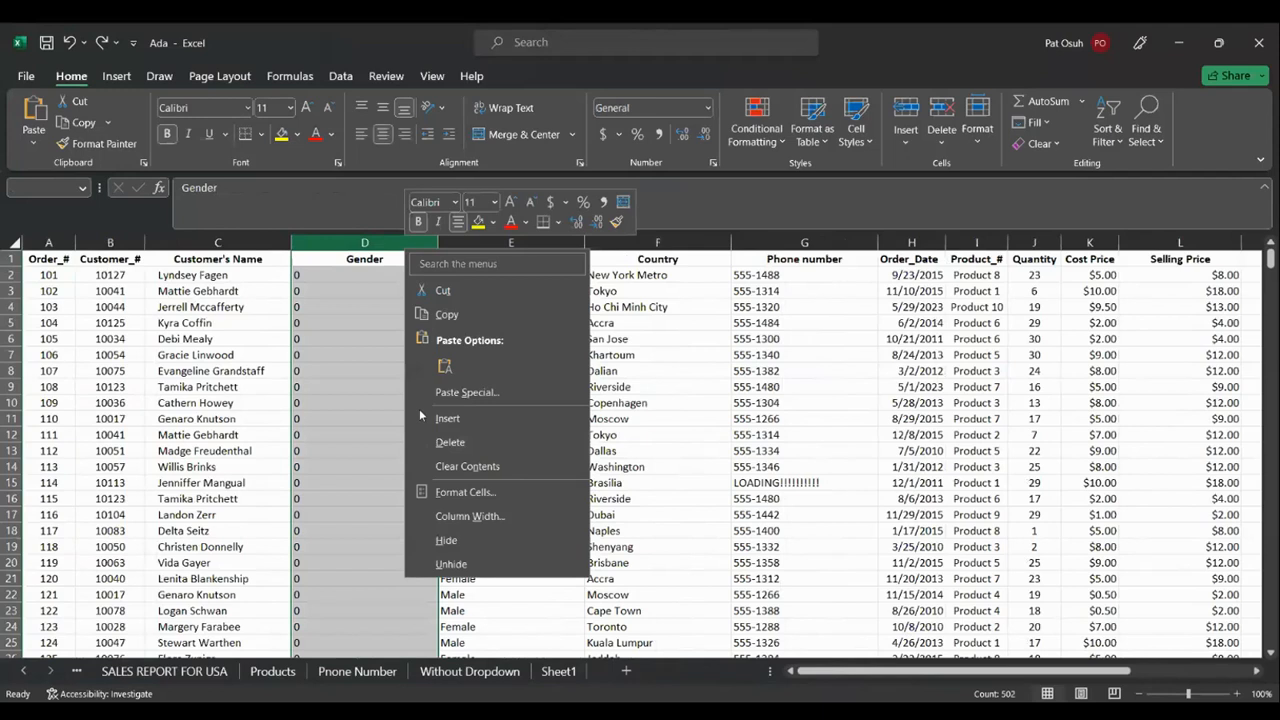
left_click(663, 199)
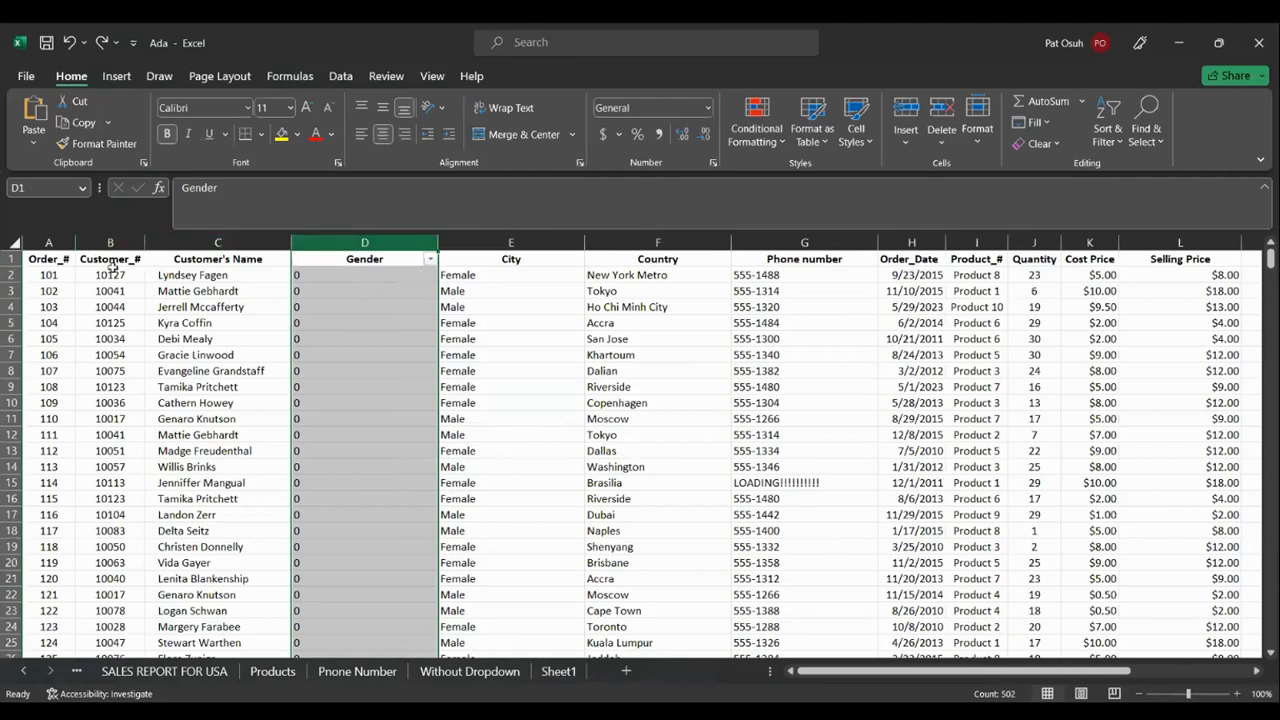
left_click(185, 284)
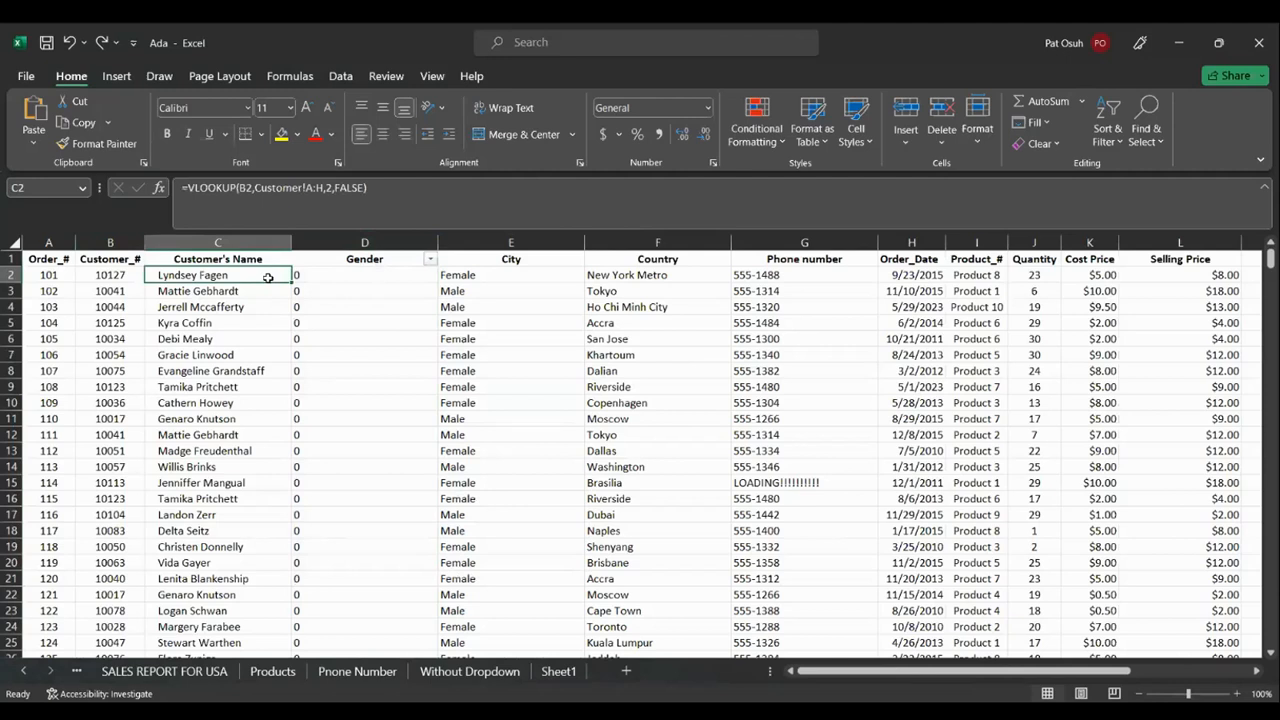
Back in the Ada workbook, select C2:G2 and extend it down to row 502
key("alt+Tab")
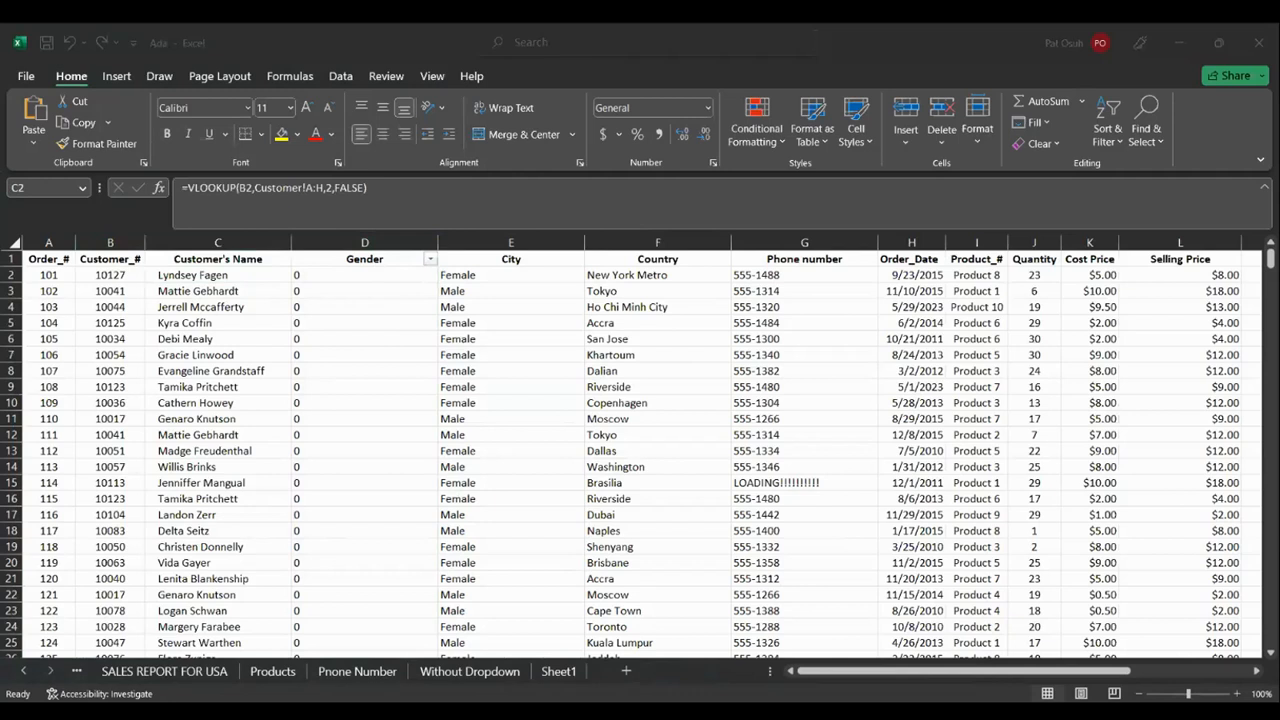
key("alt+Tab")
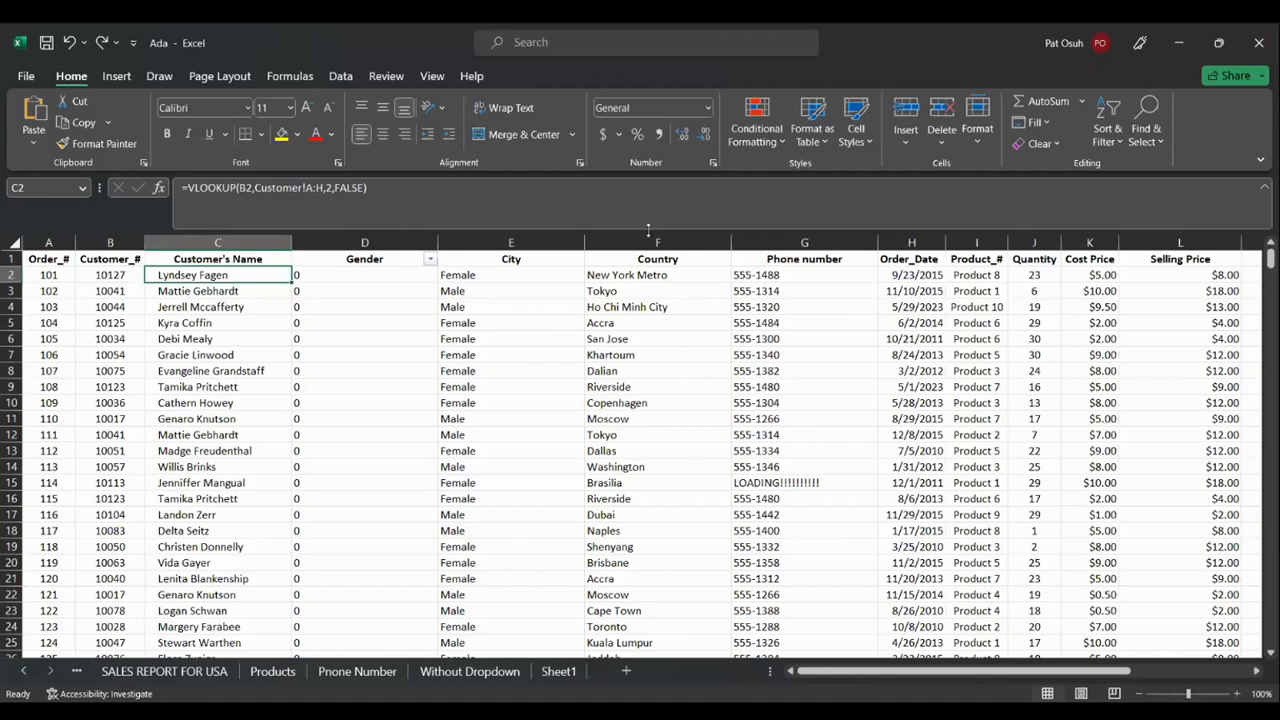
left_click(826, 277, "shift")
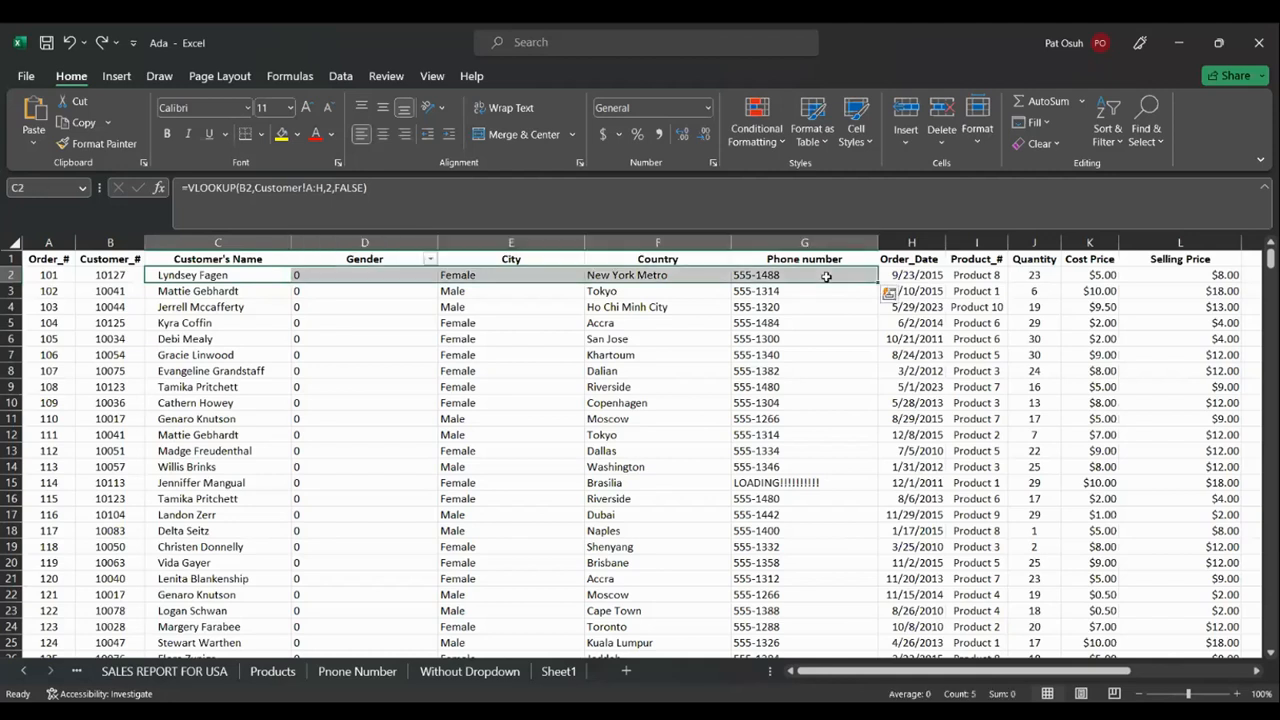
key("ctrl+shift+Down")
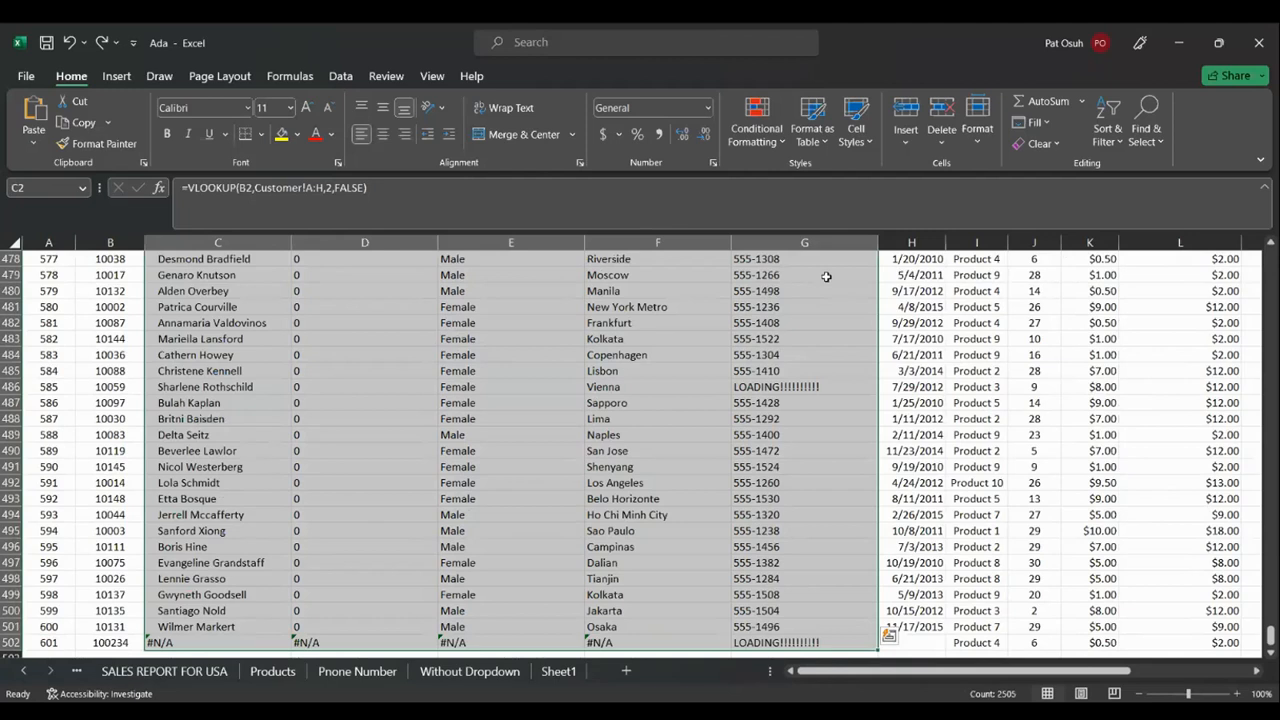
Clear the contents of the Customer's Name to Phone number columns (C:G) and save the Ada workbook
right_click(826, 276)
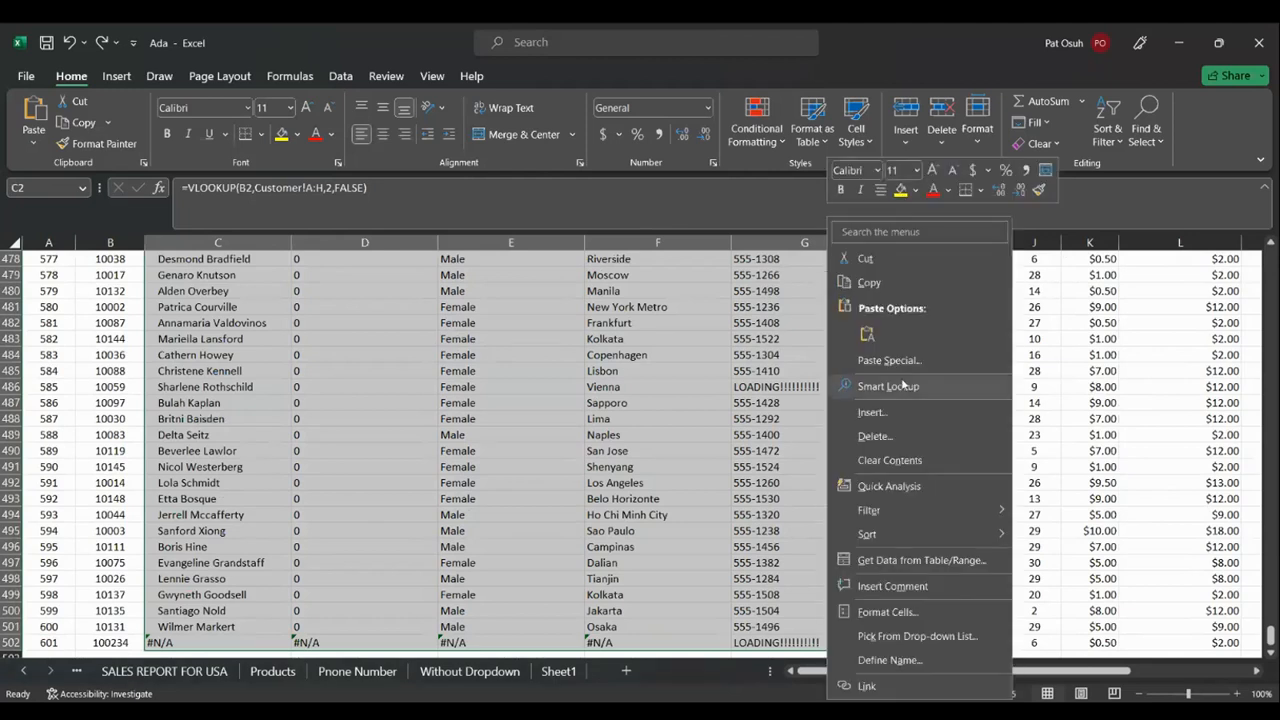
left_click(889, 460)
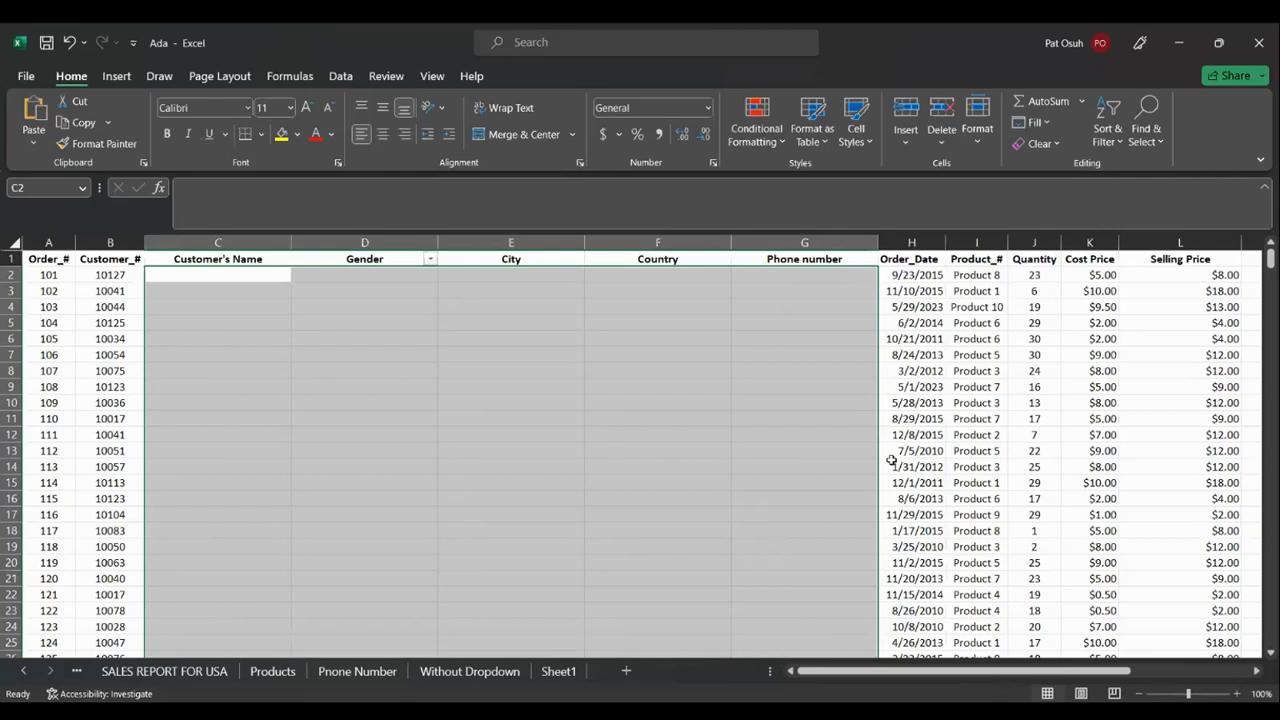
key("ctrl+s")
key("alt+Tab")
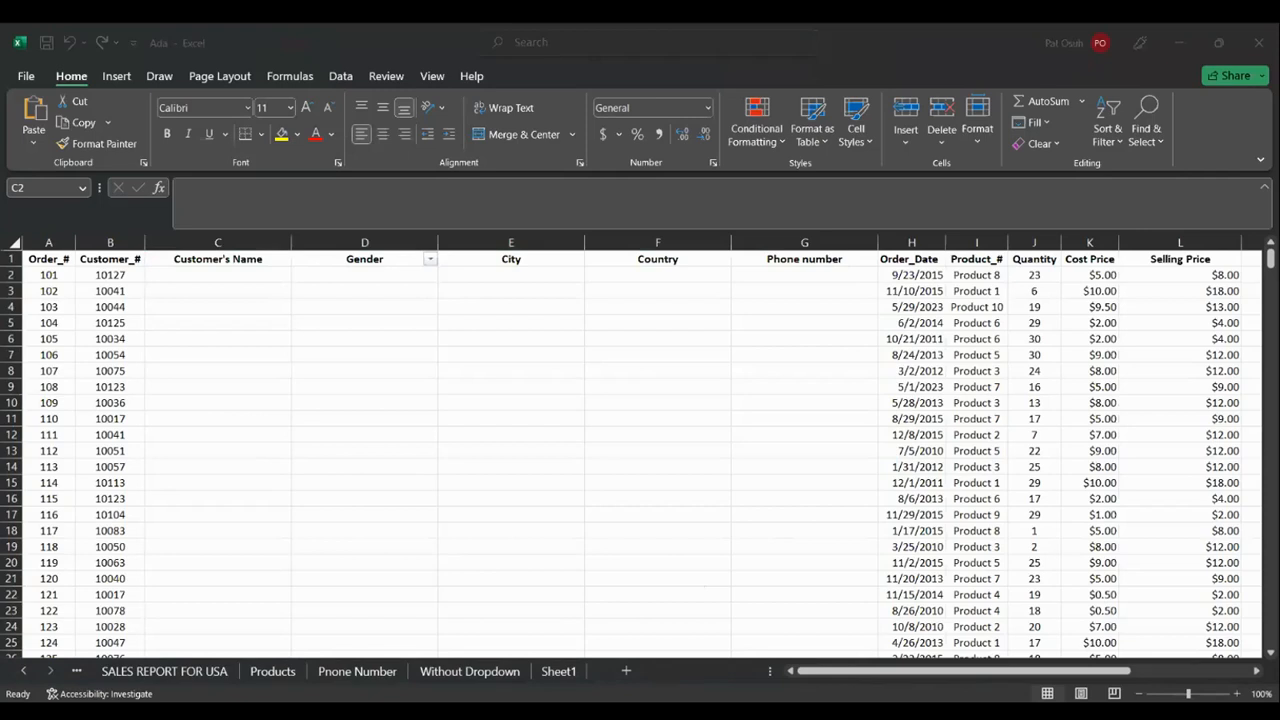
Deselect the emptied columns in the Ada workbook
left_click(18, 673)
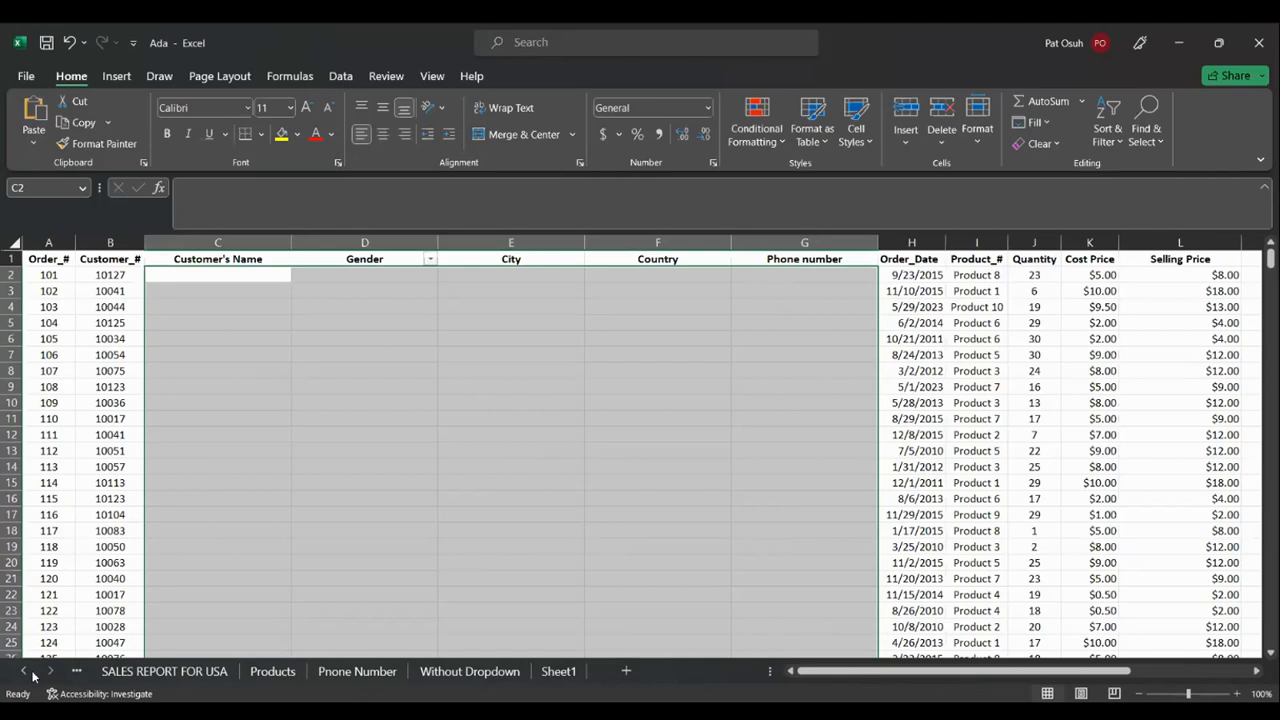
left_click(888, 546)
key("alt+Tab")
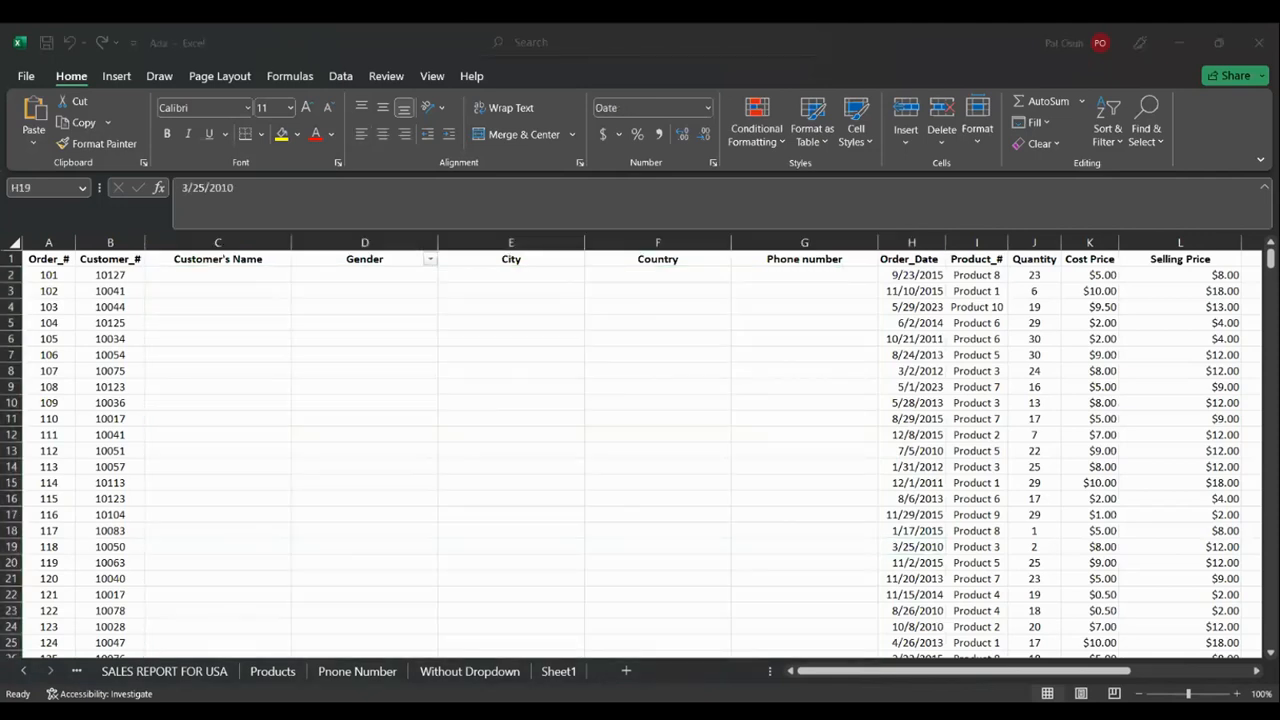
Scroll back to the Customer sheet tab, then open Sheet1 and check the Order ID in A2
left_click(25, 671)
left_click(25, 671)
left_click(25, 671)
left_click(25, 671)
left_click(25, 671)
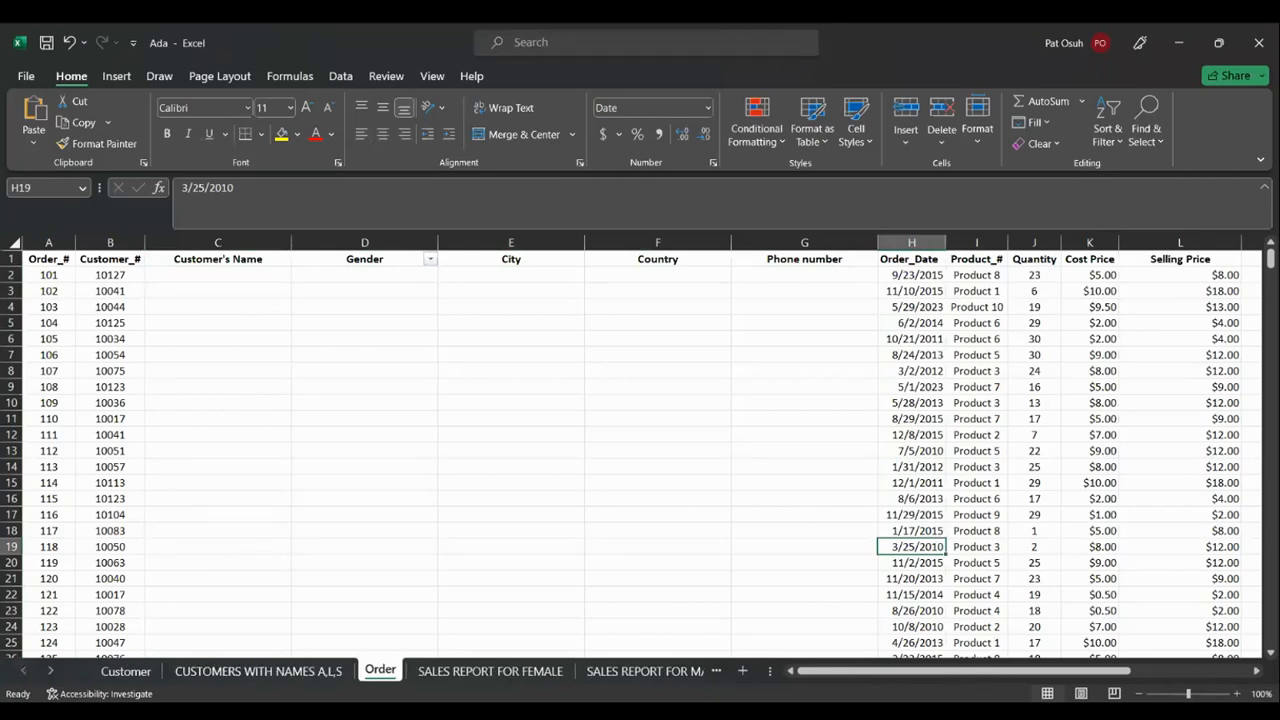
left_click(51, 671)
left_click(51, 671)
left_click(51, 671)
left_click(51, 671)
left_click(51, 671)
left_click(51, 671)
left_click(51, 671)
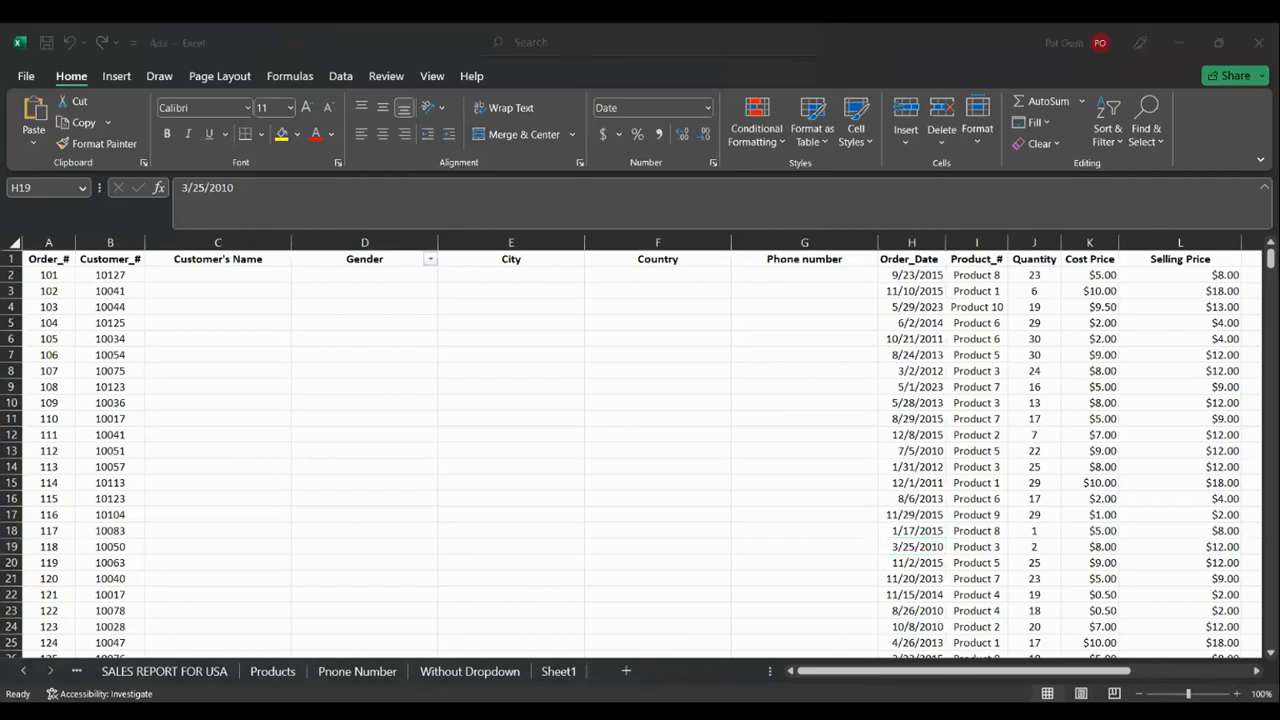
left_click(552, 672)
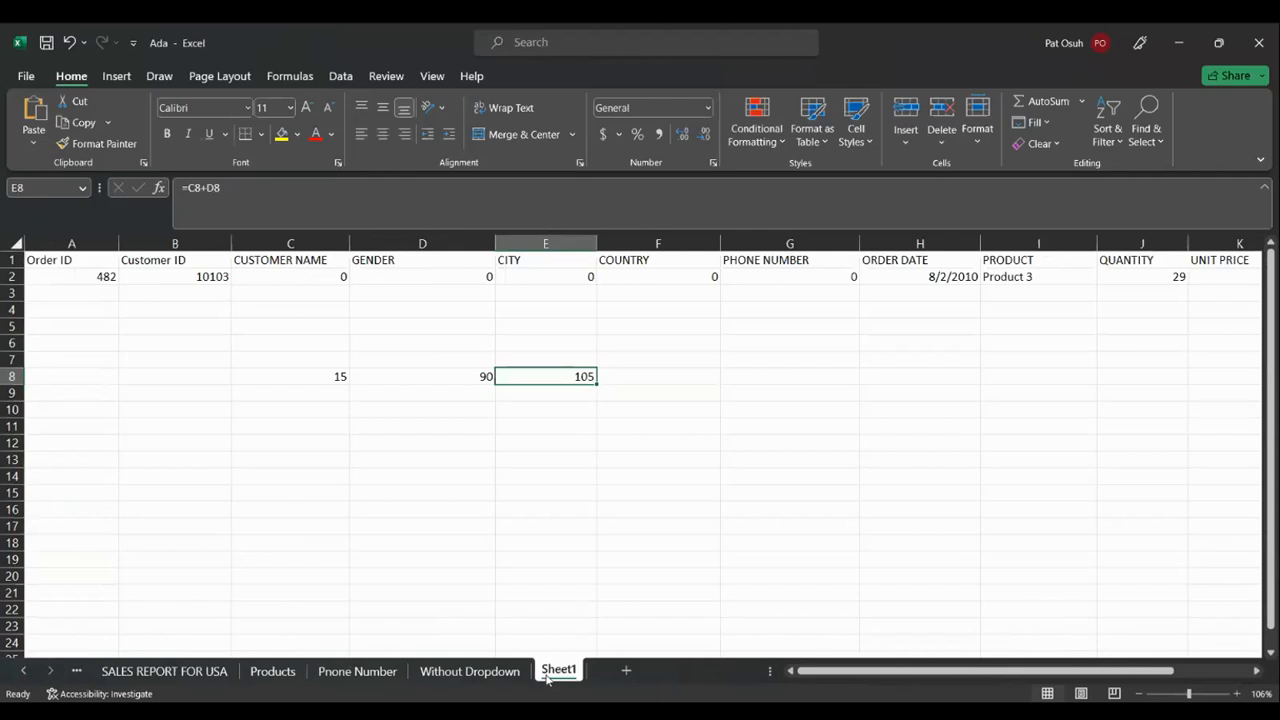
left_click(106, 277)
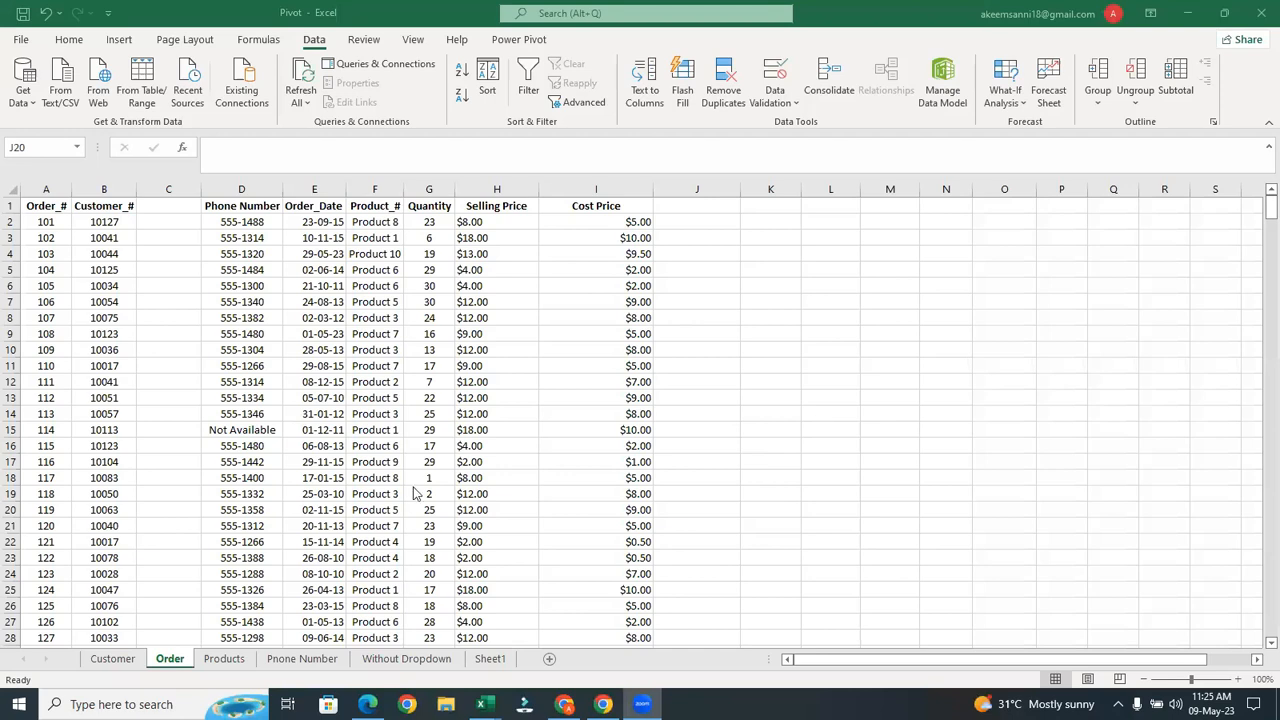
Create blank Sheet2 after the Order tab in the Pivot workbook with the New Sheet button
left_click(175, 659)
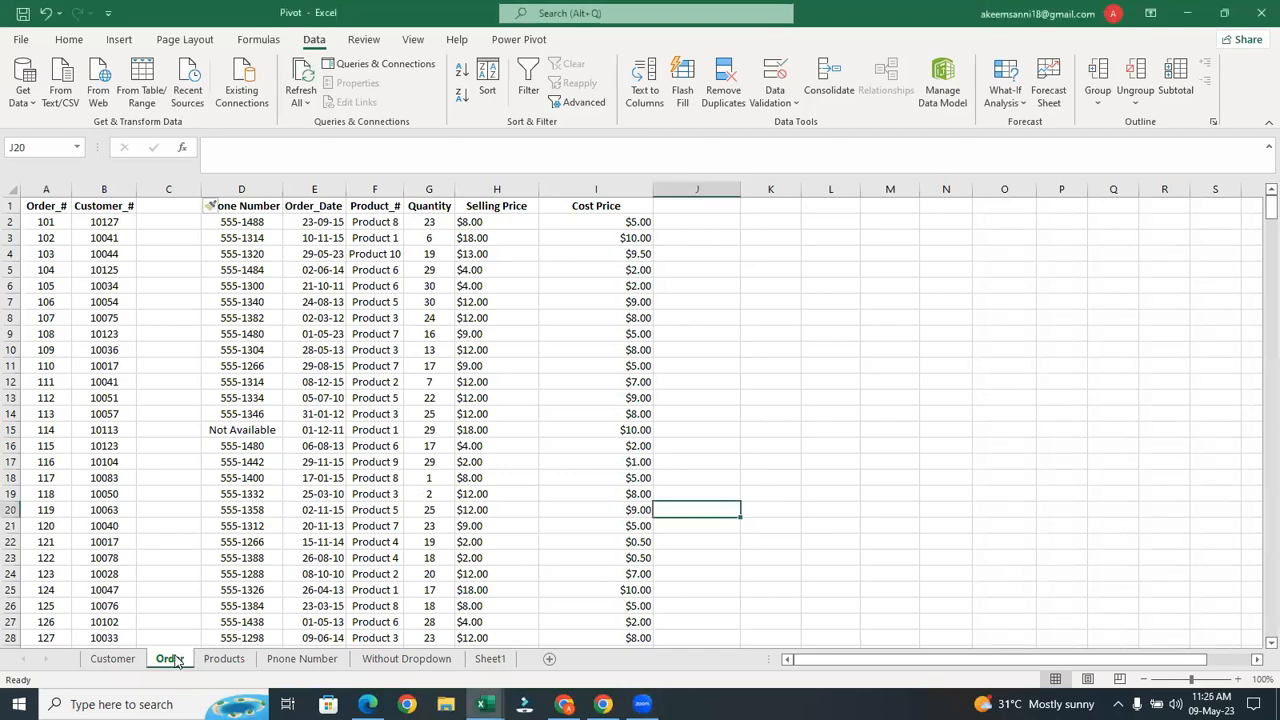
right_click(175, 659)
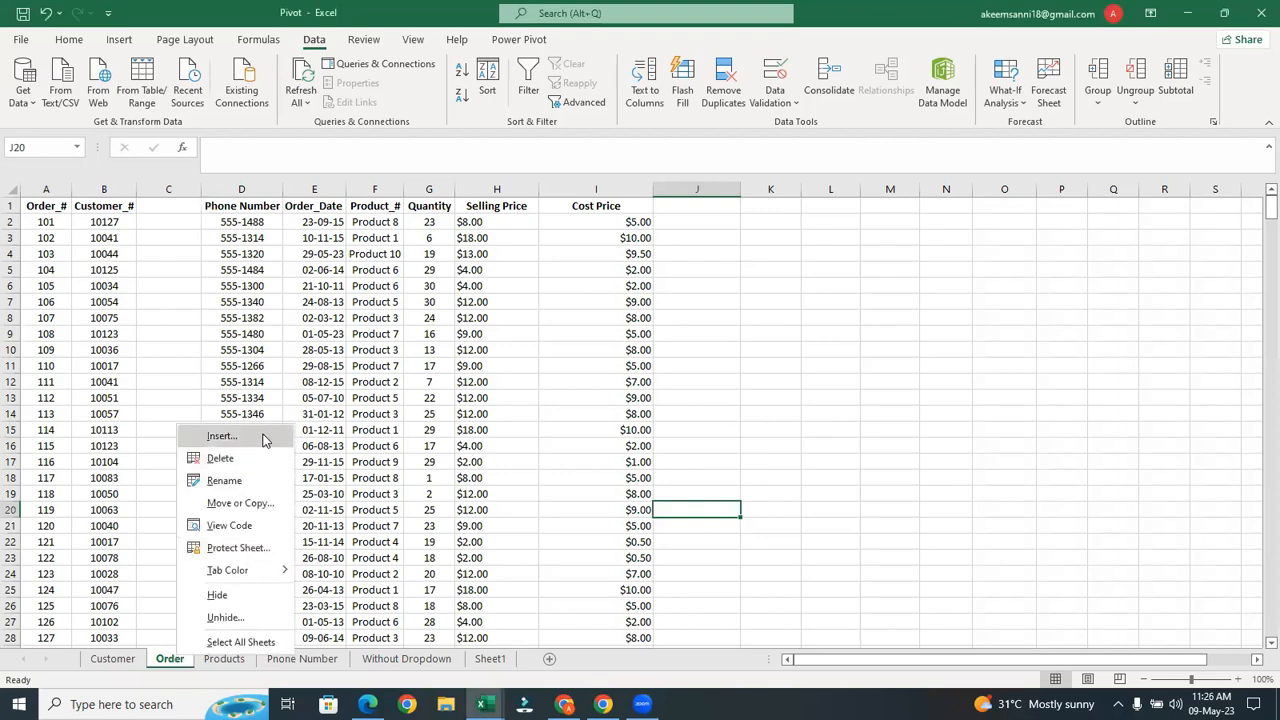
left_click(265, 440)
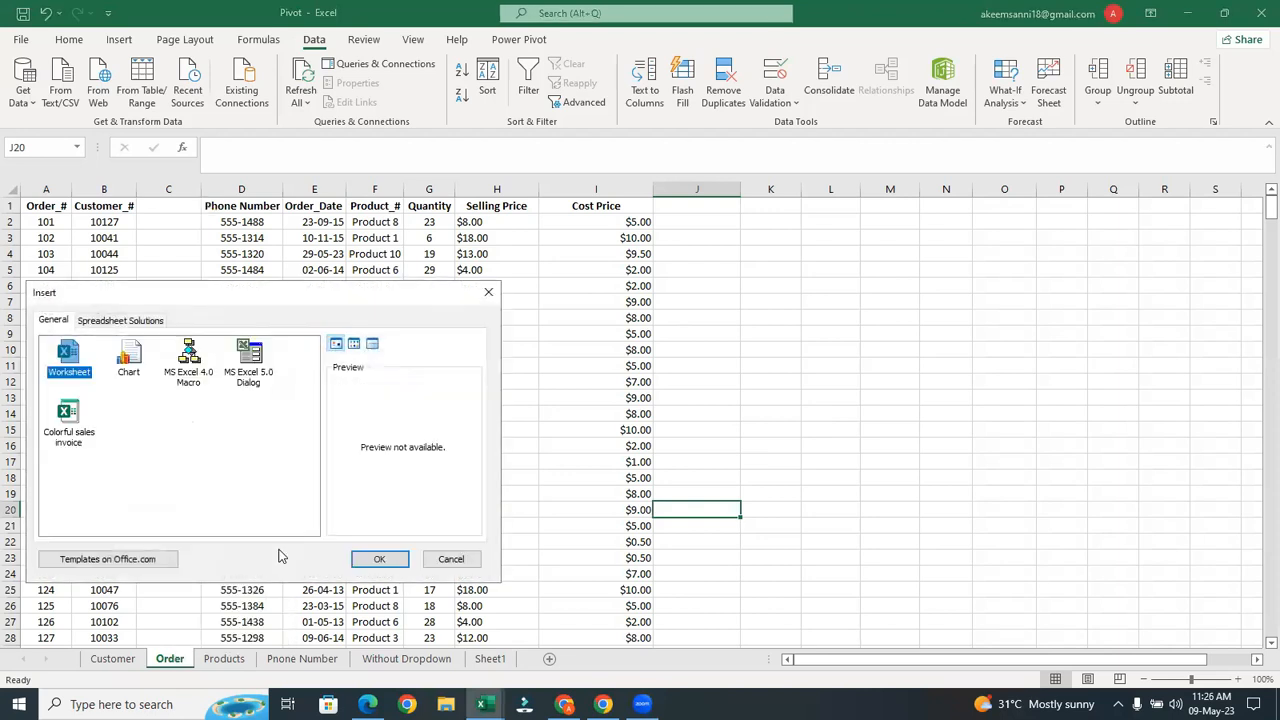
left_click(489, 292)
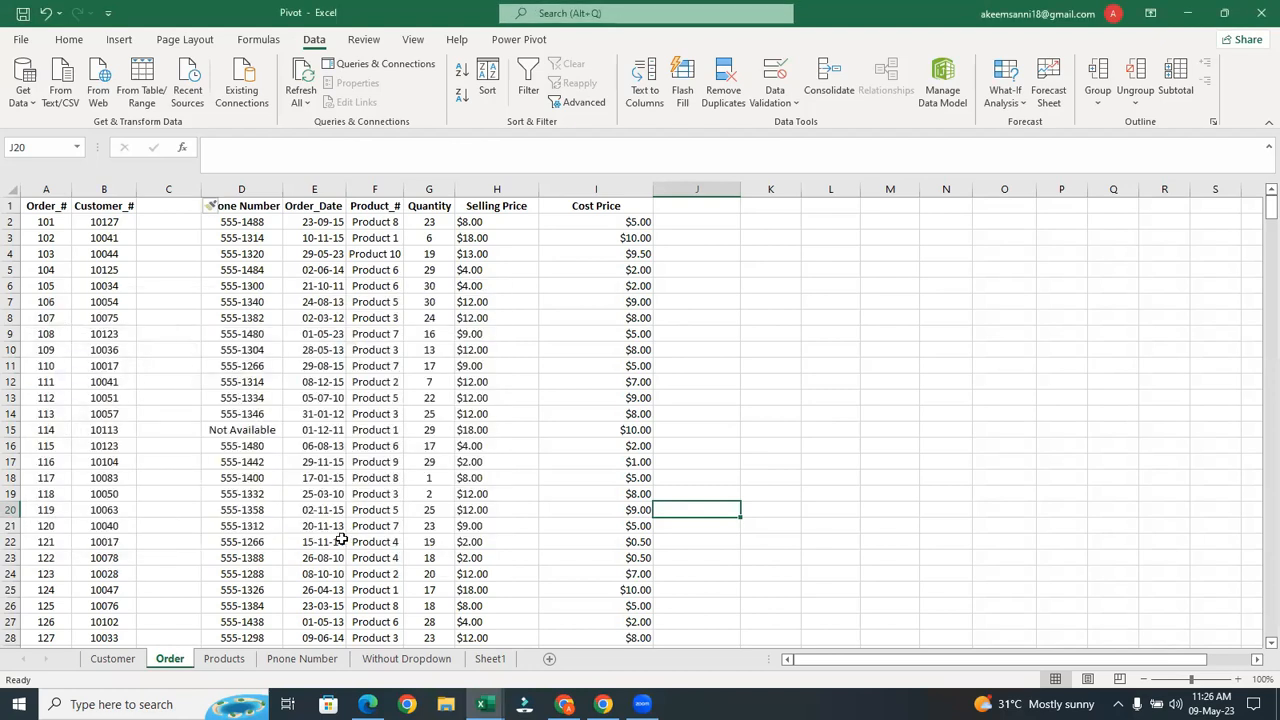
left_click(340, 541)
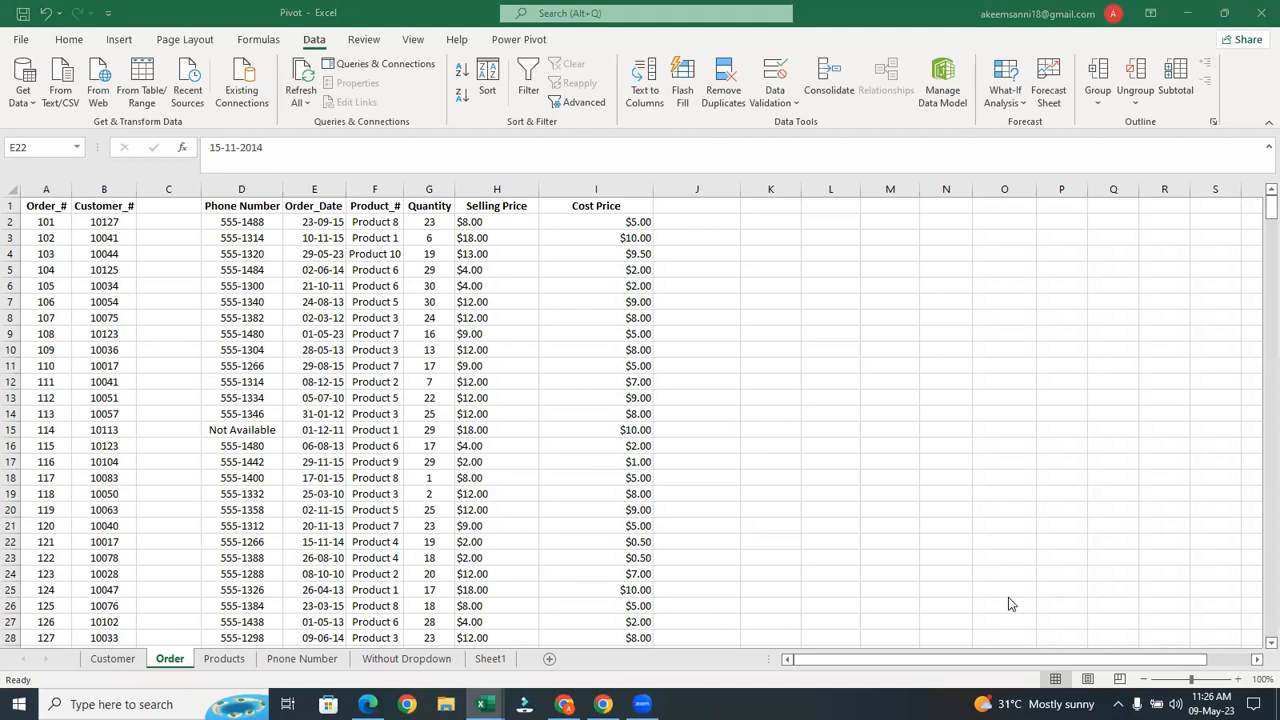
left_click(553, 662)
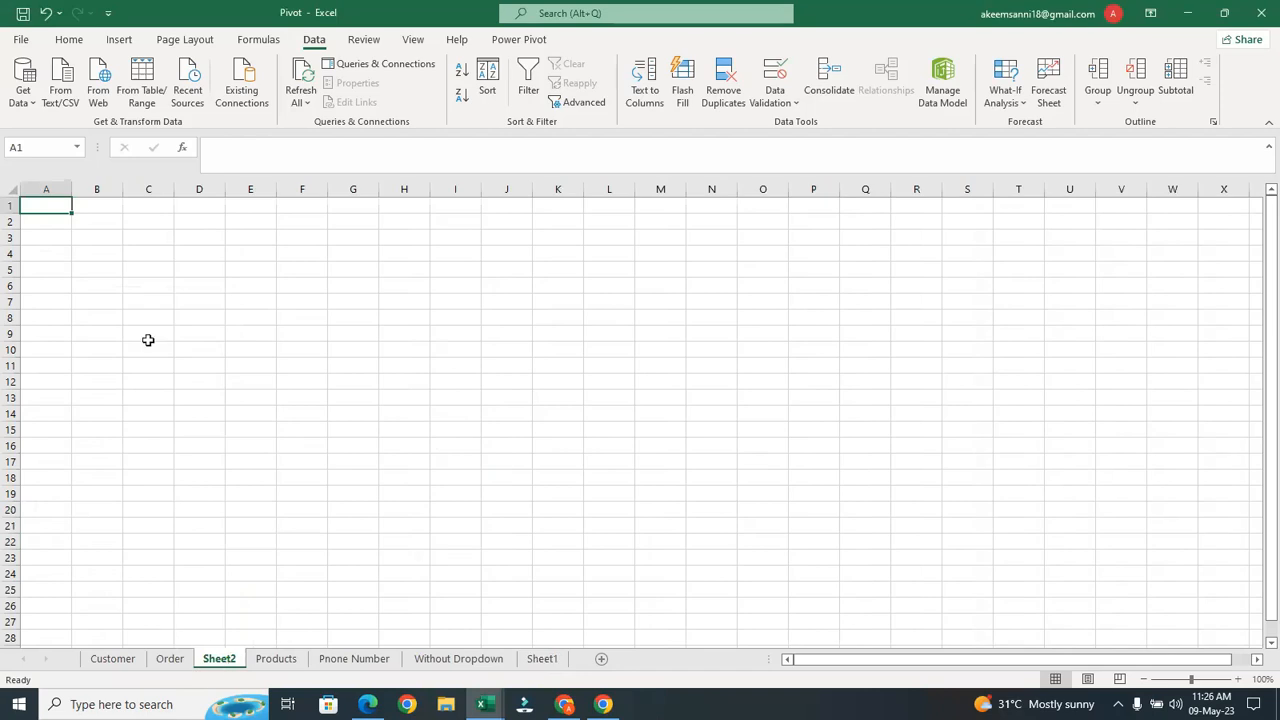
On Sheet2, enter the heading 'Order ID' in A1, correcting the first entry 'OrderID'
left_click(170, 658)
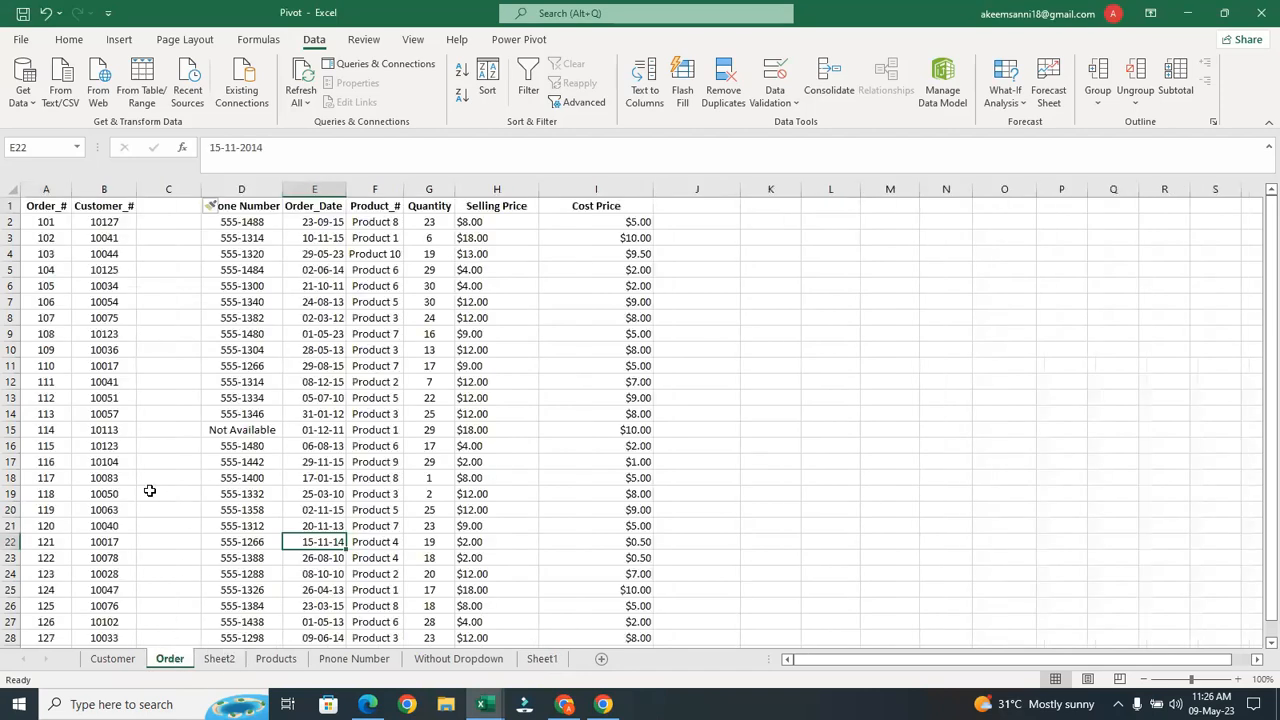
left_click(220, 658)
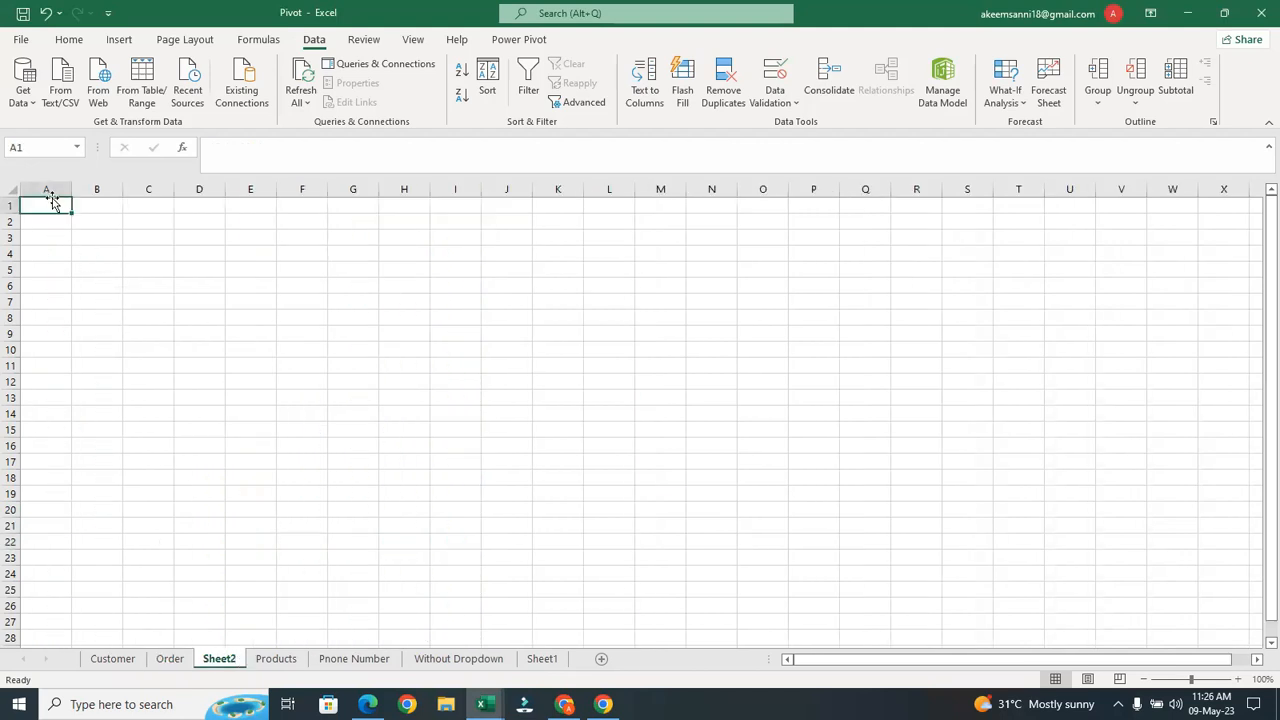
double_click(52, 205)
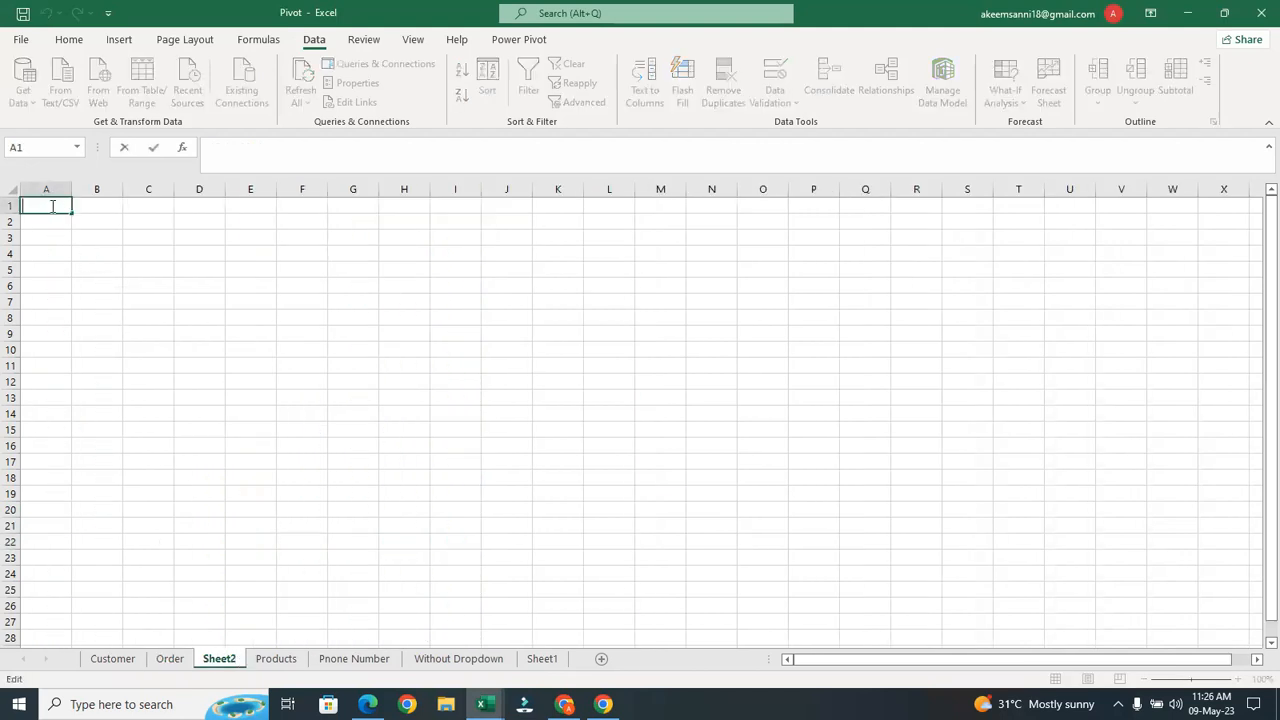
type("OrderID")
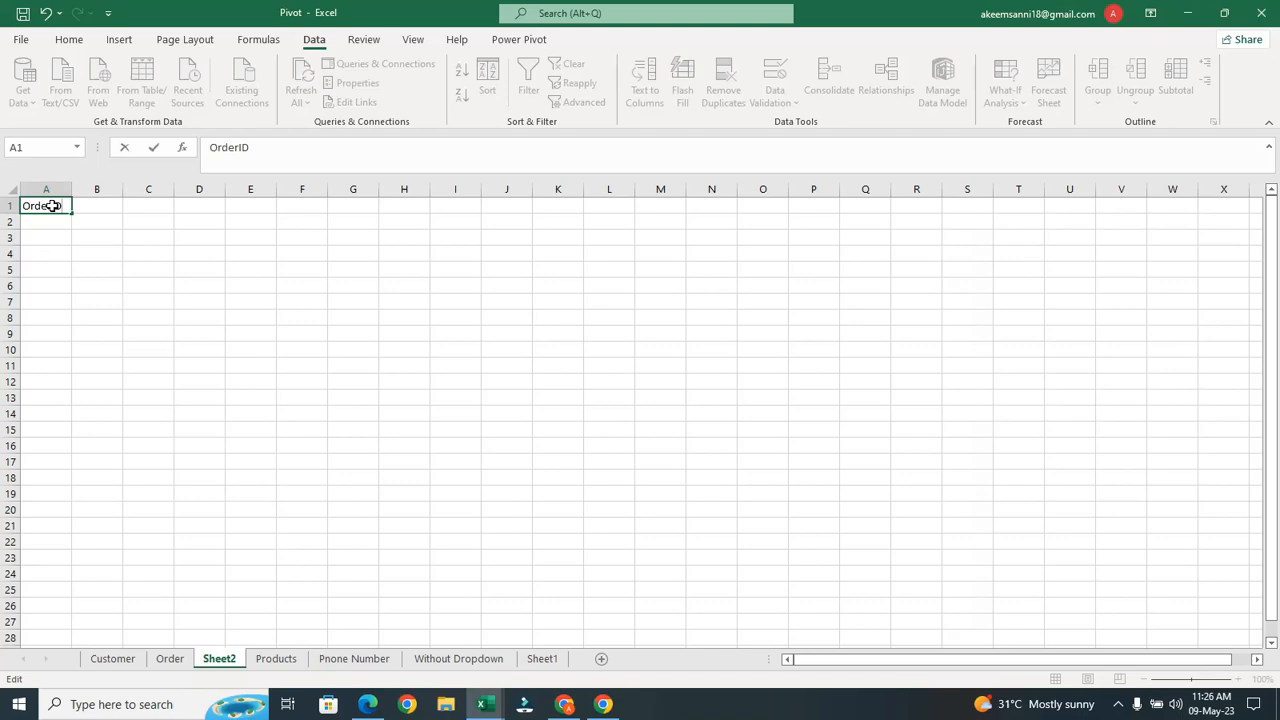
key("Return")
double_click(54, 206)
key("Return")
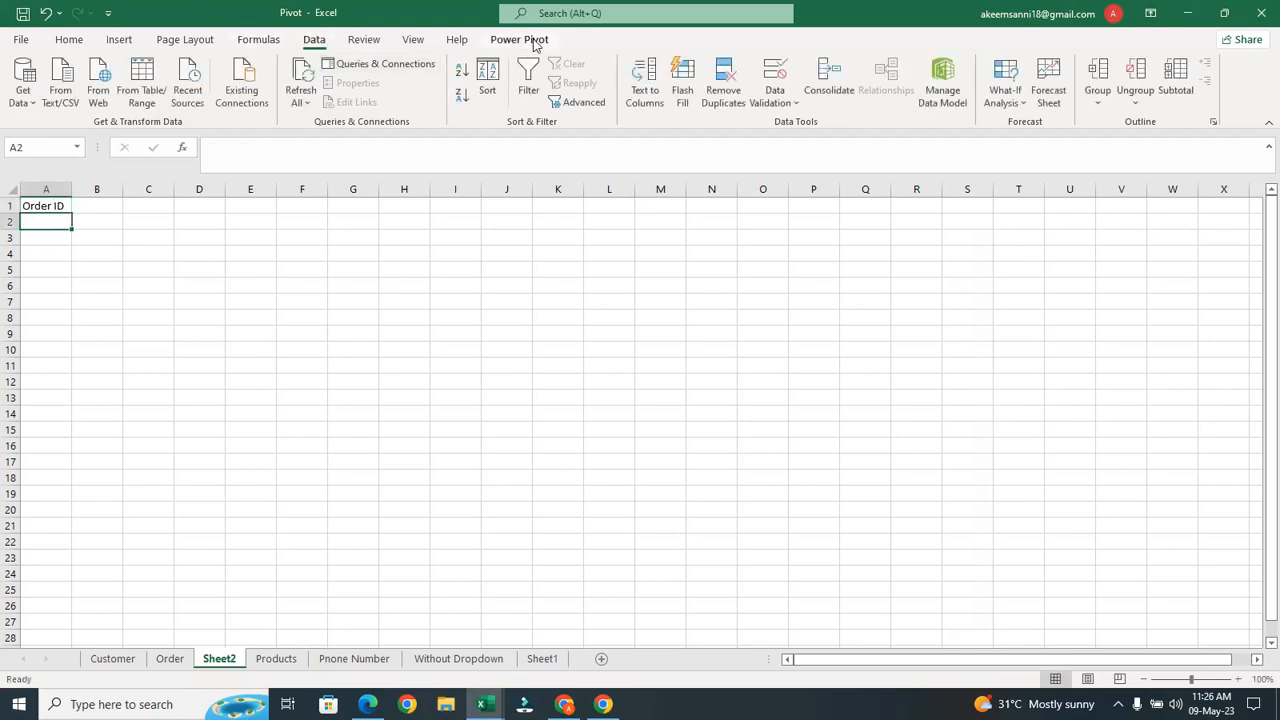
Give Sheet2's A2 List data validation with source =Order!$A$2:$A$502
left_click(780, 76)
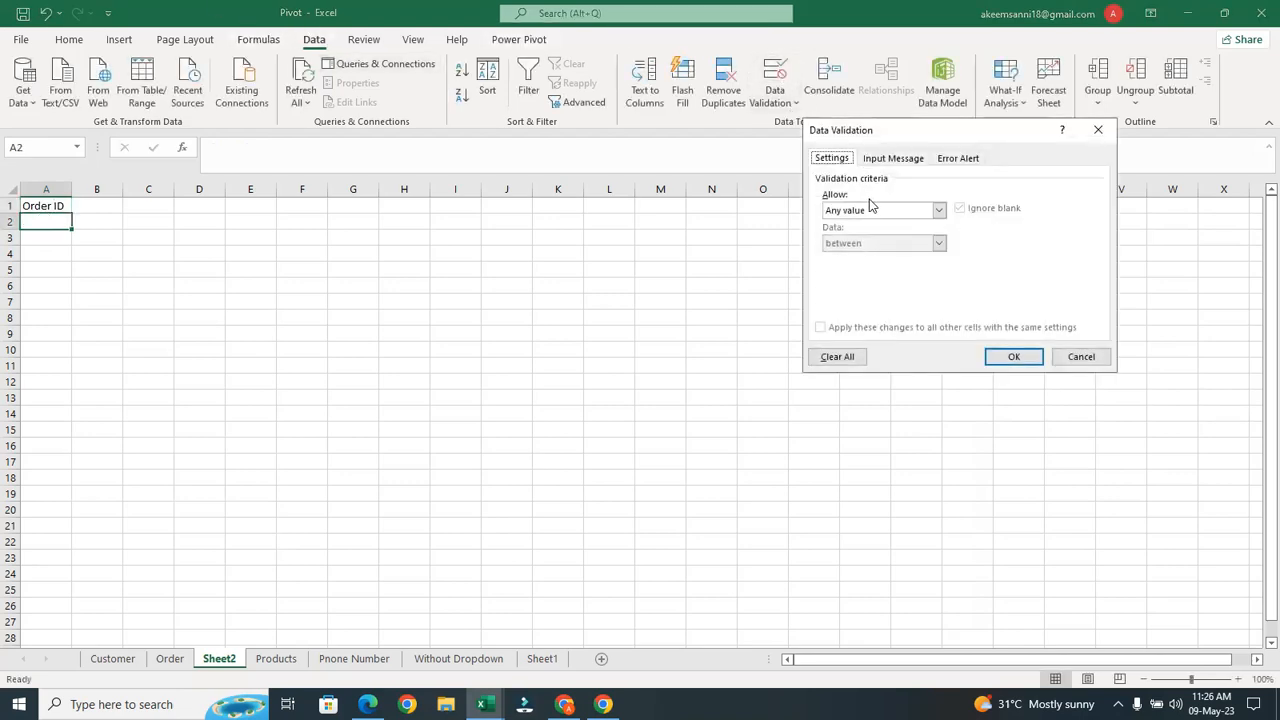
left_click(940, 212)
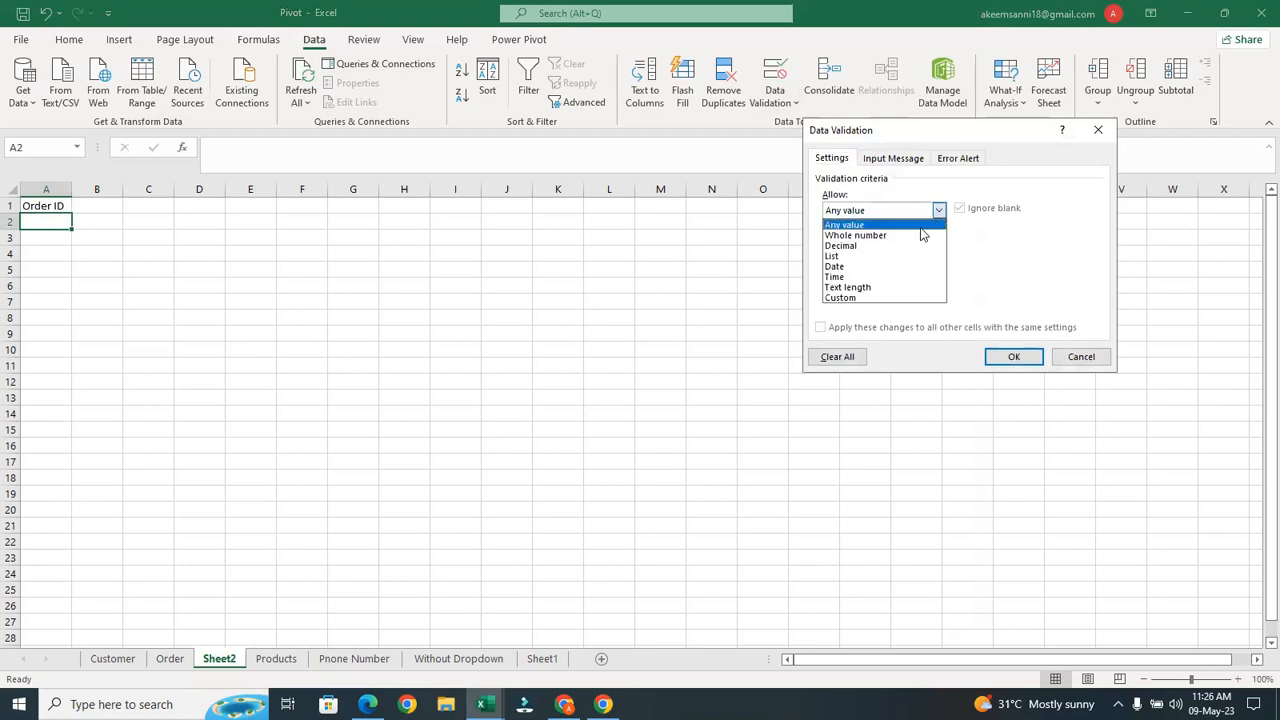
left_click(897, 263)
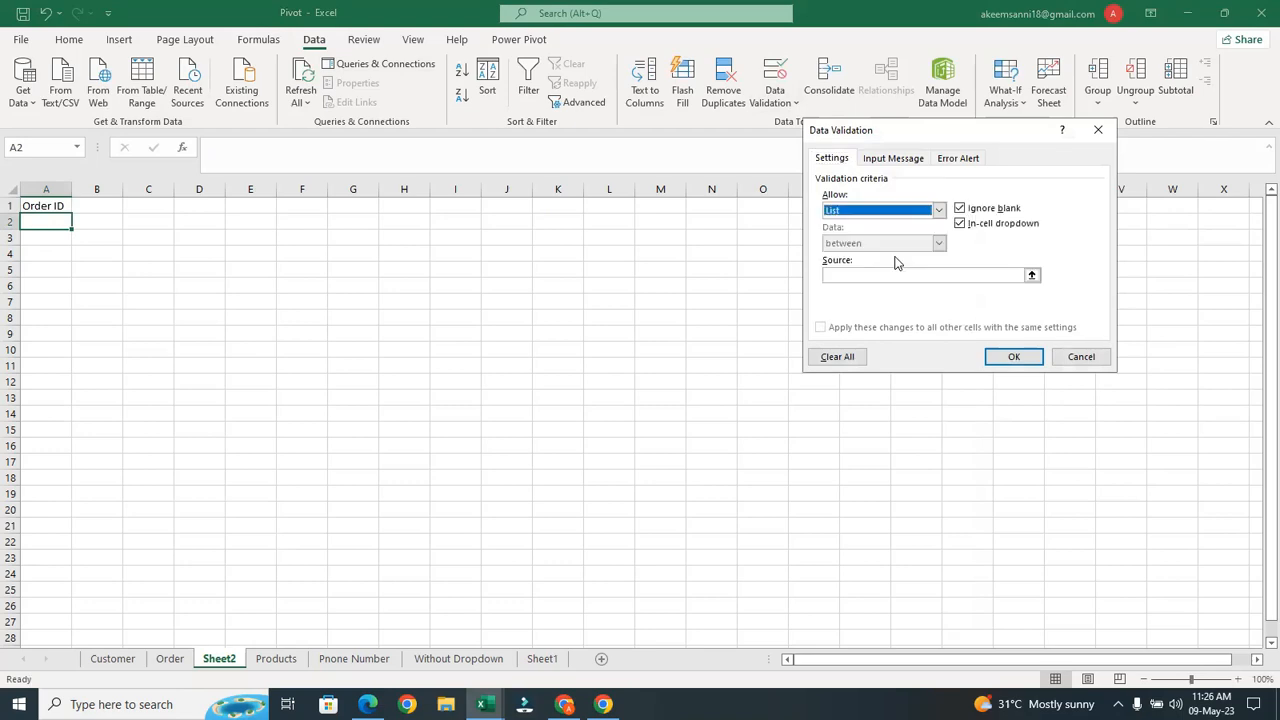
left_click(1041, 289)
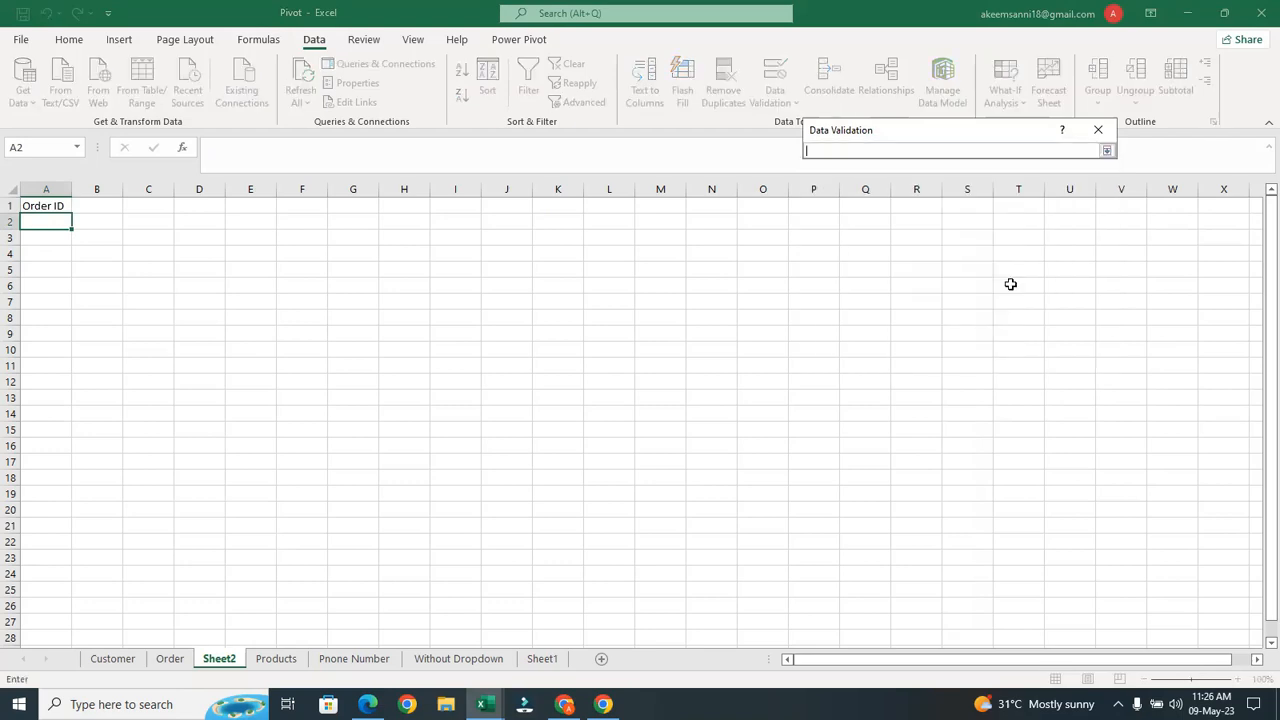
left_click(172, 660)
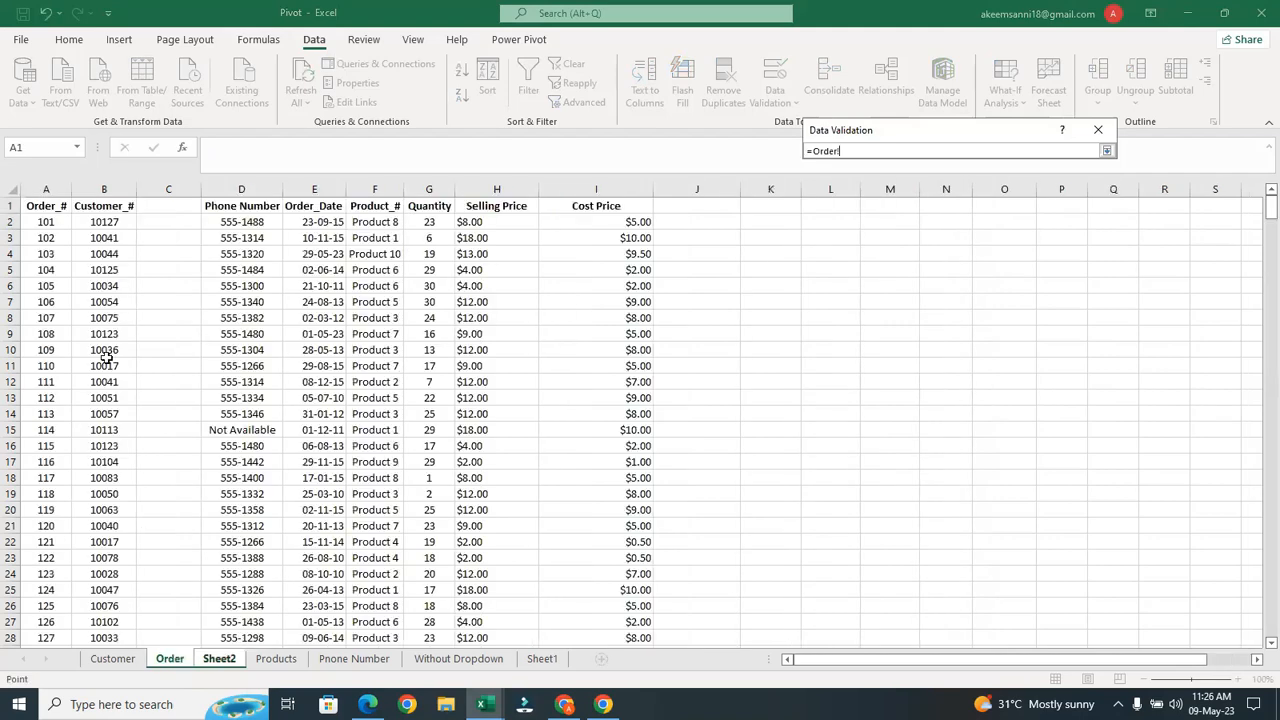
left_click(46, 221)
key("ctrl+shift+Down")
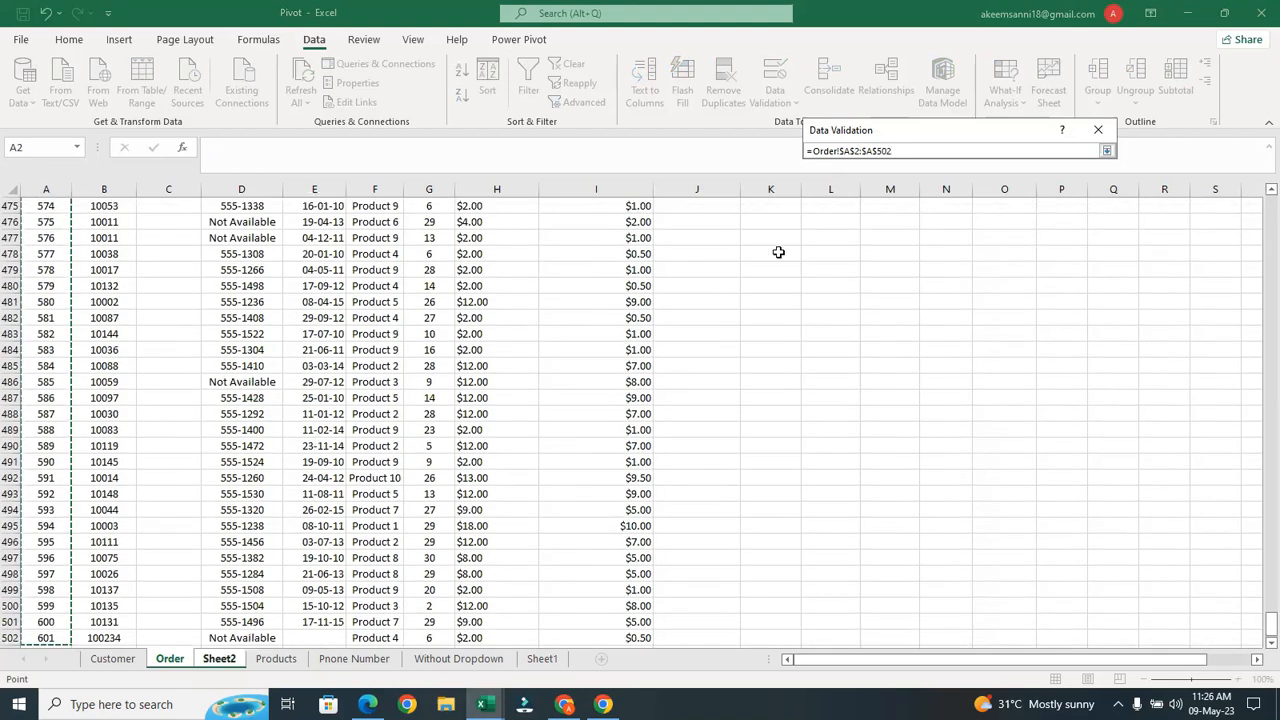
left_click(1106, 151)
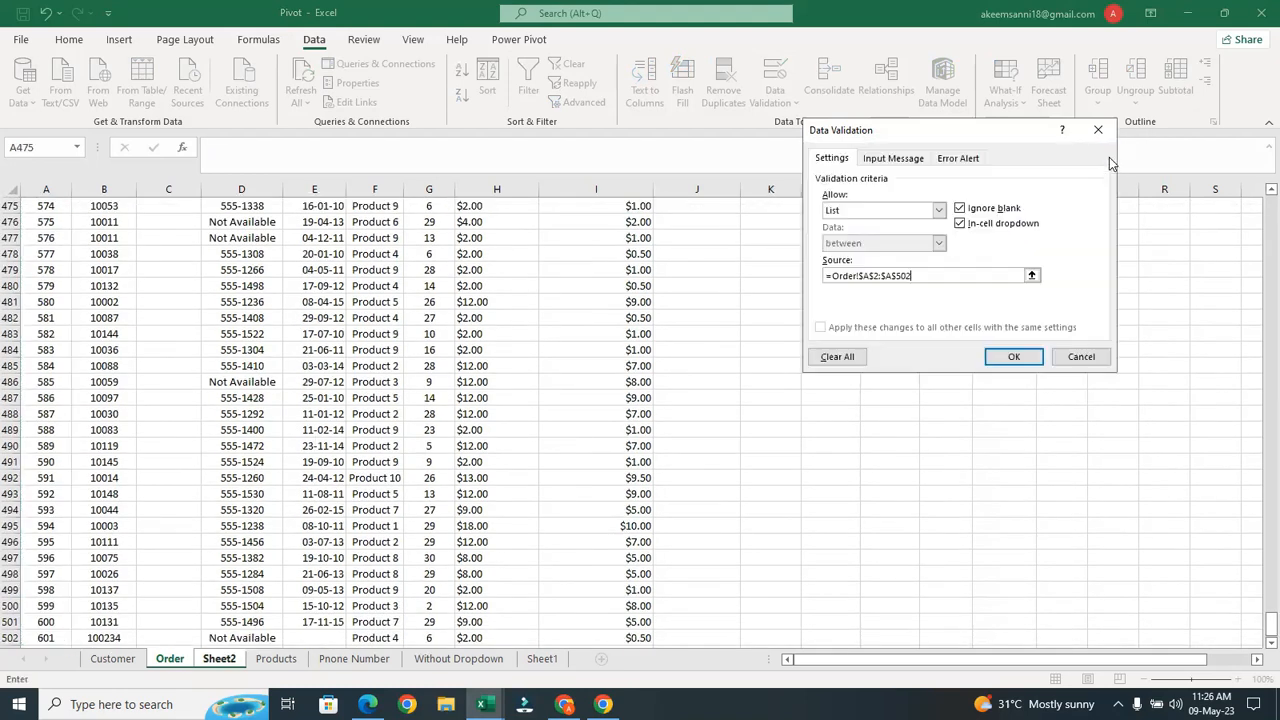
left_click(1013, 356)
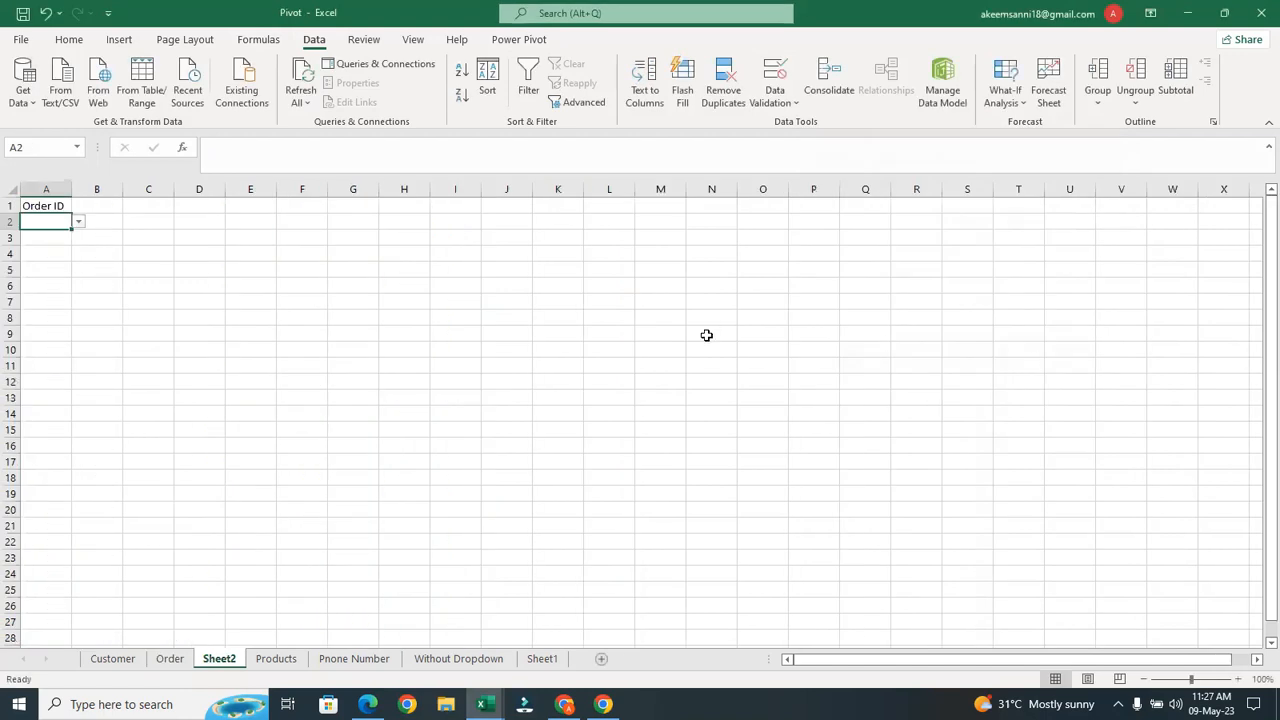
Pick order 101 in A2, type the heading 'Custemer ID' in B1 and autofit column B
left_click(78, 222)
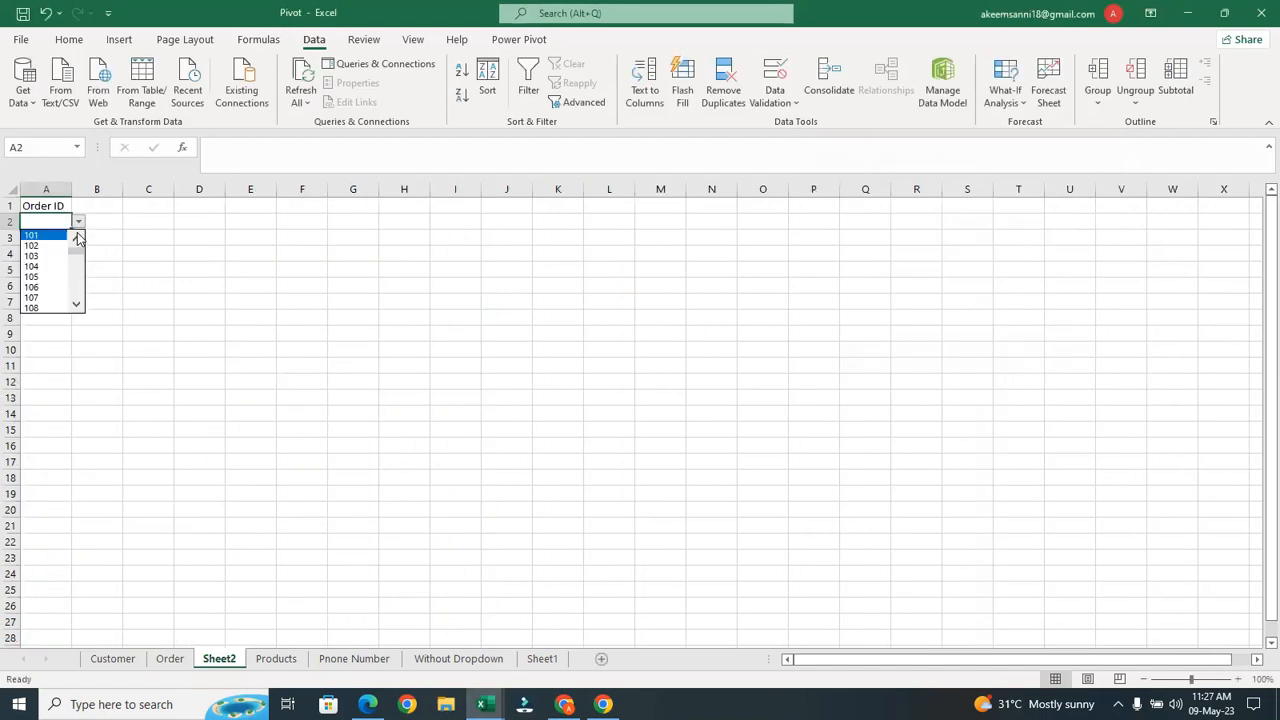
left_click(64, 235)
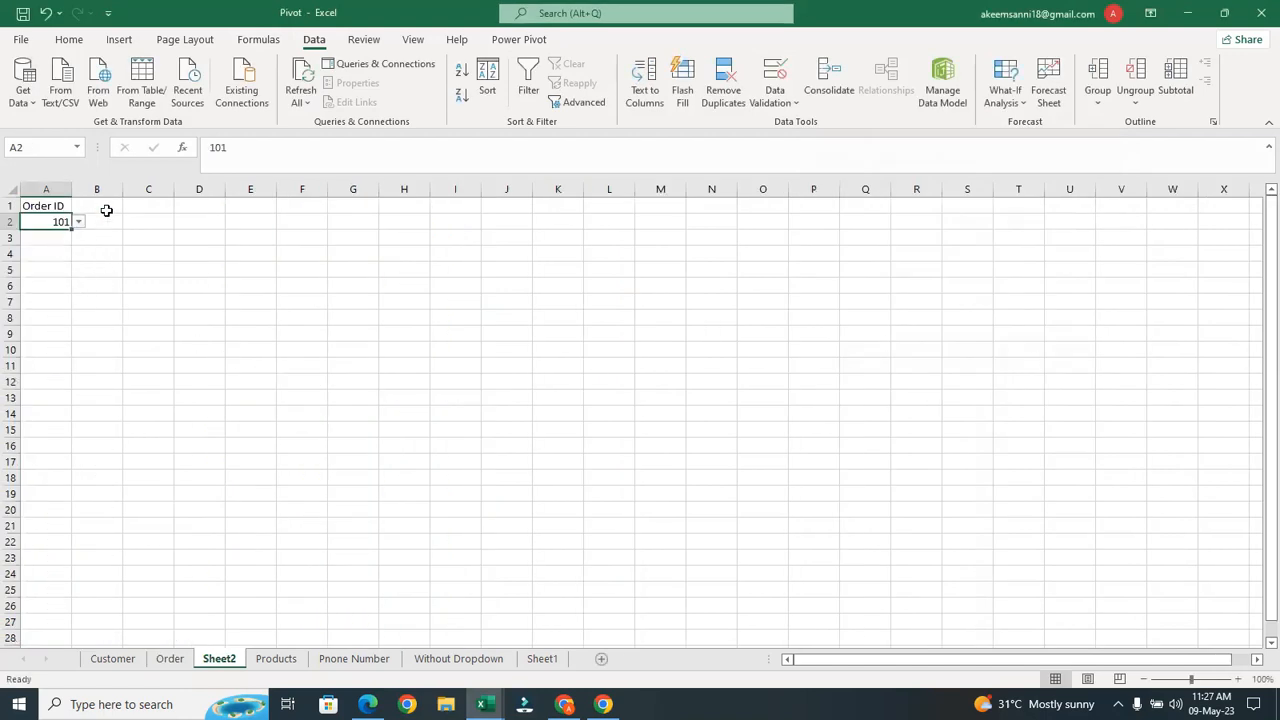
left_click(106, 210)
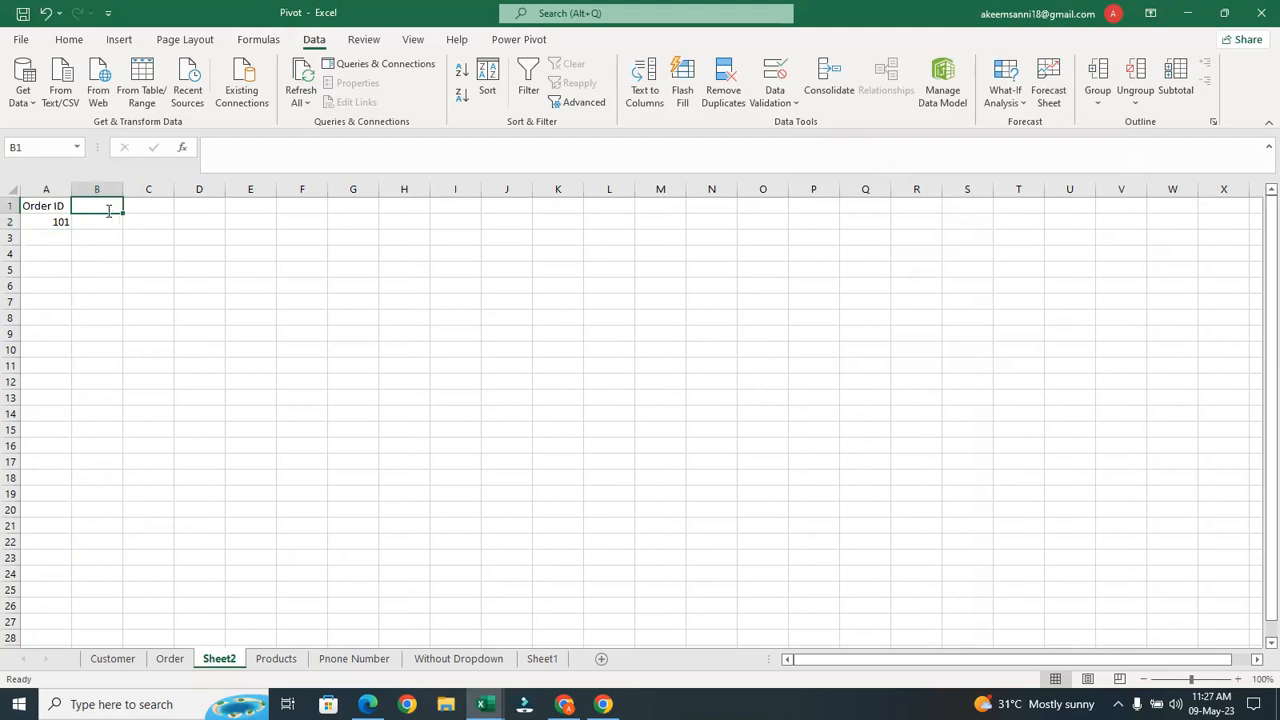
type("Cust")
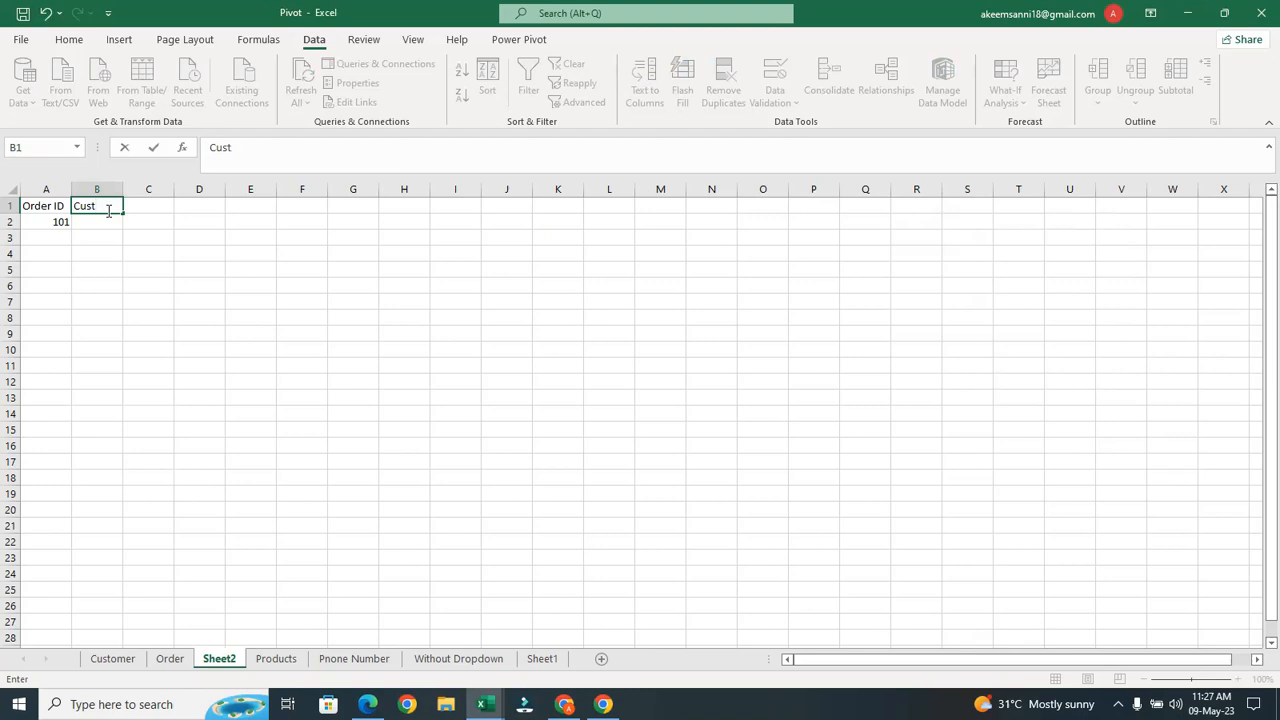
type("emer ID")
key("Return")
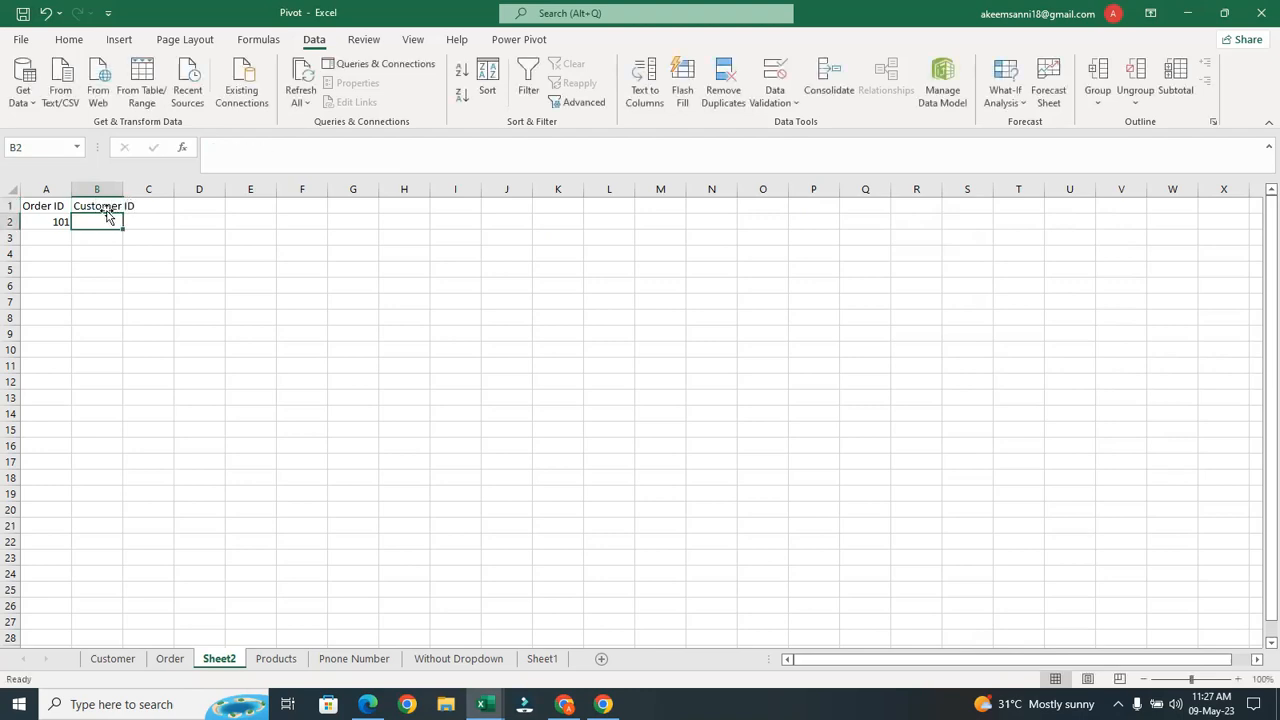
double_click(123, 191)
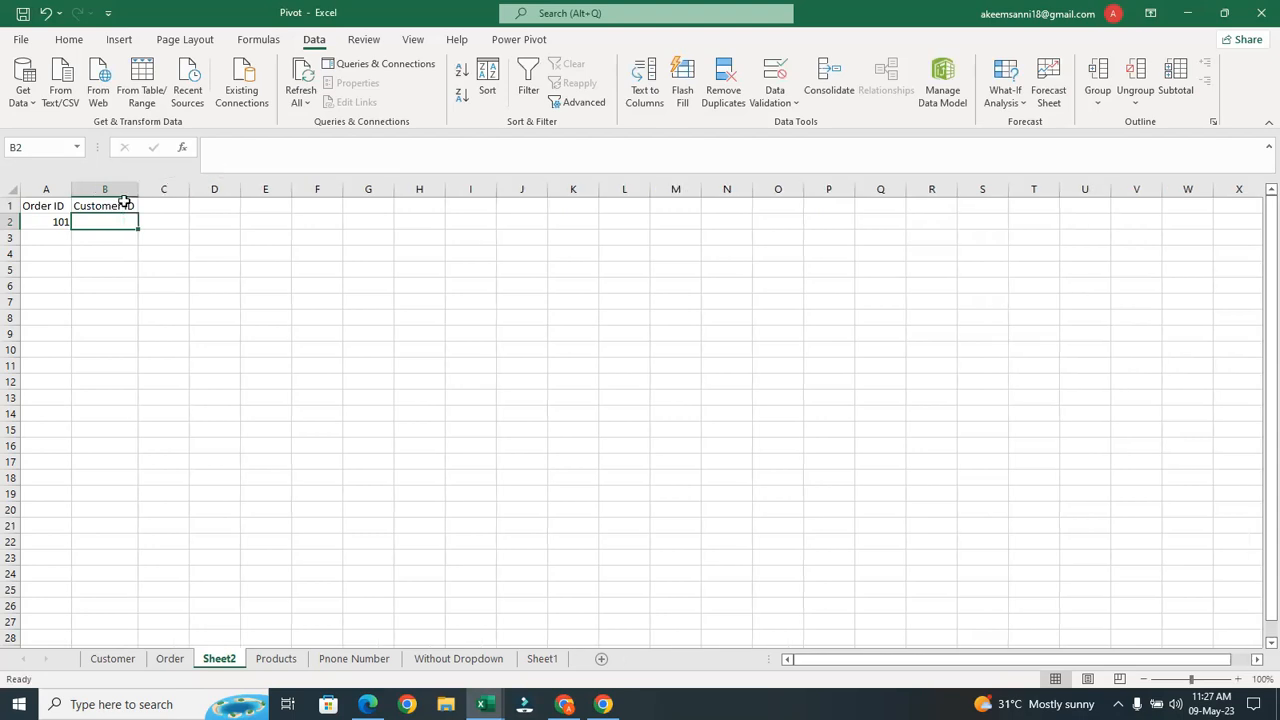
Enter =VLOOKUP(A2,Order!A:B,2,FALSE) in B2 to fetch the order's Customer ID
type("=vl")
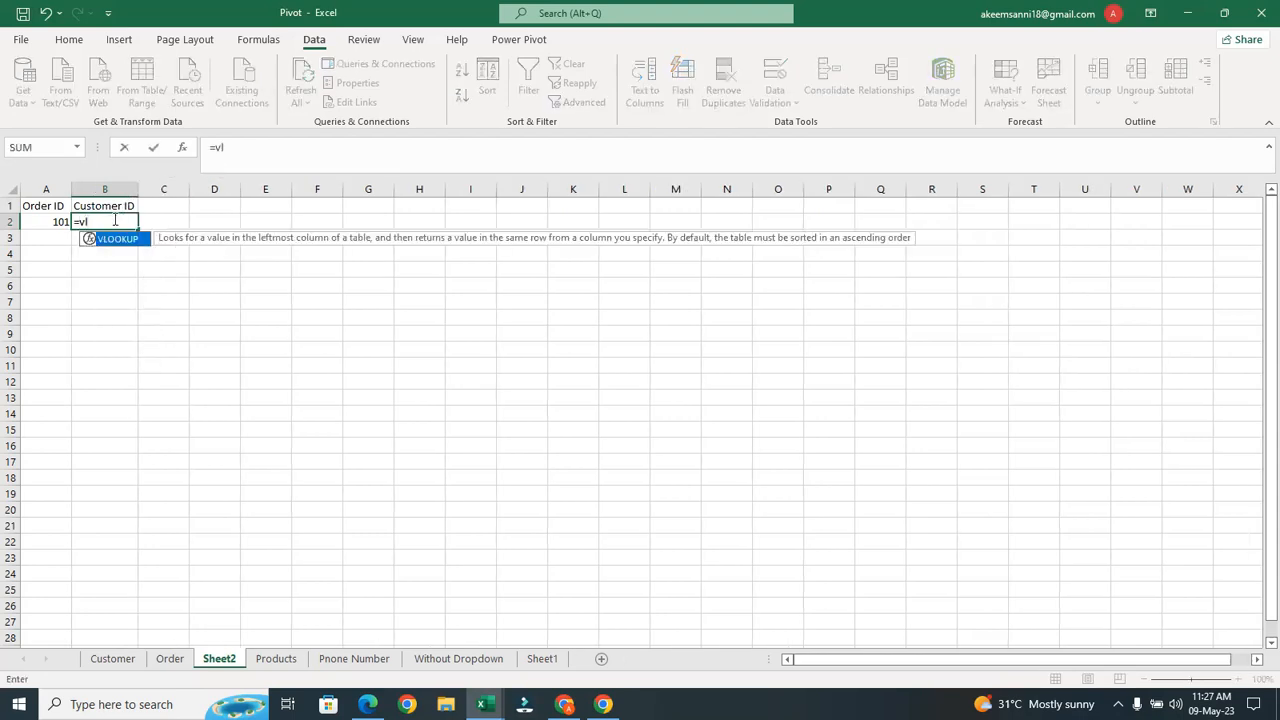
key("Tab")
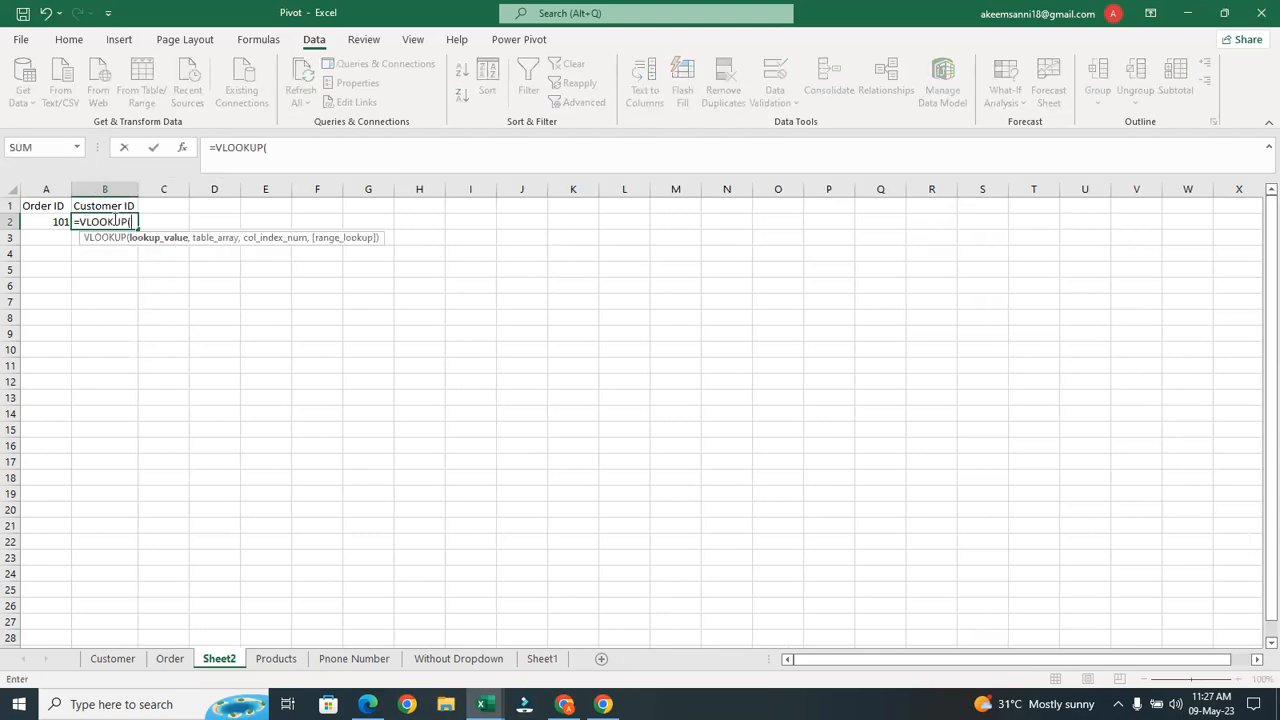
left_click(50, 223)
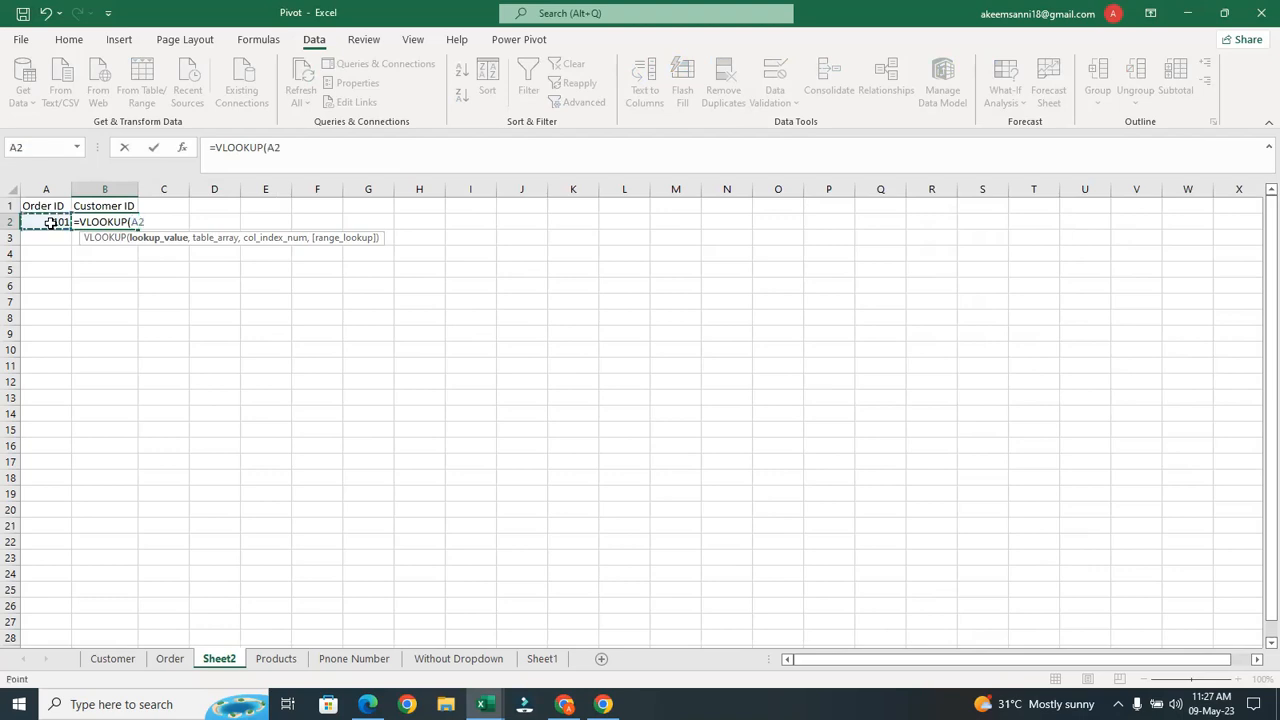
type(",")
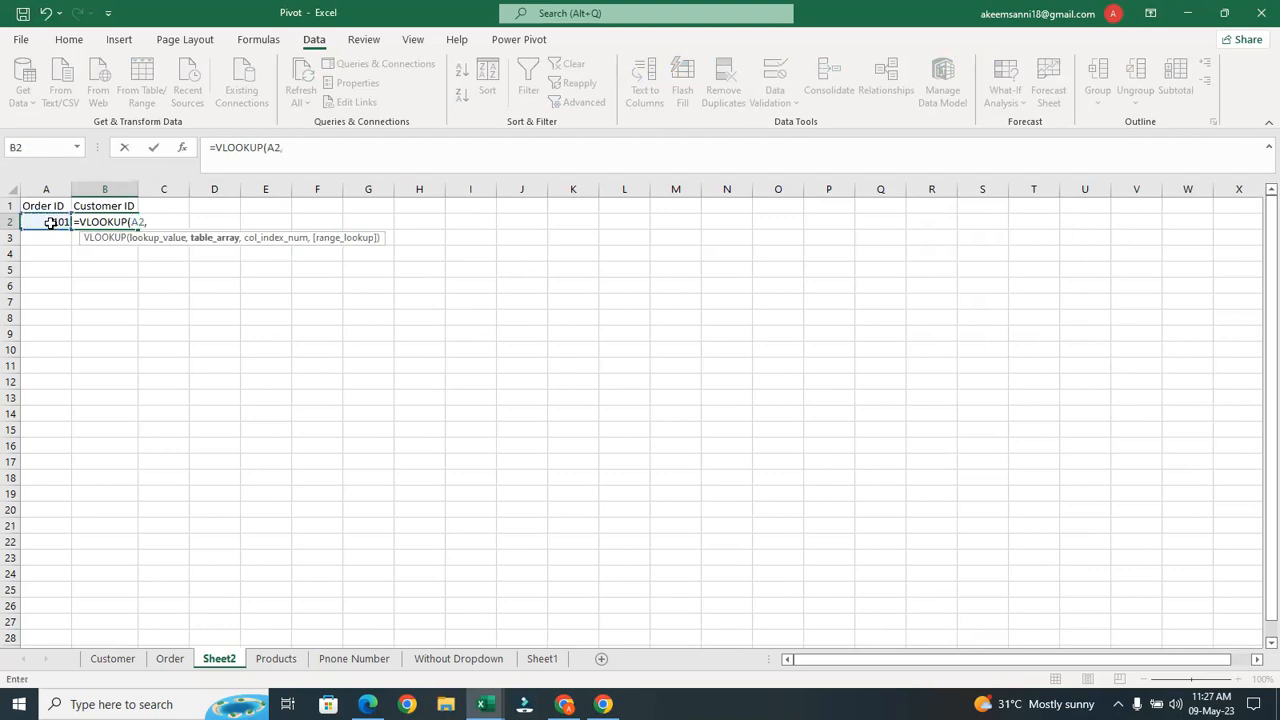
left_click(168, 659)
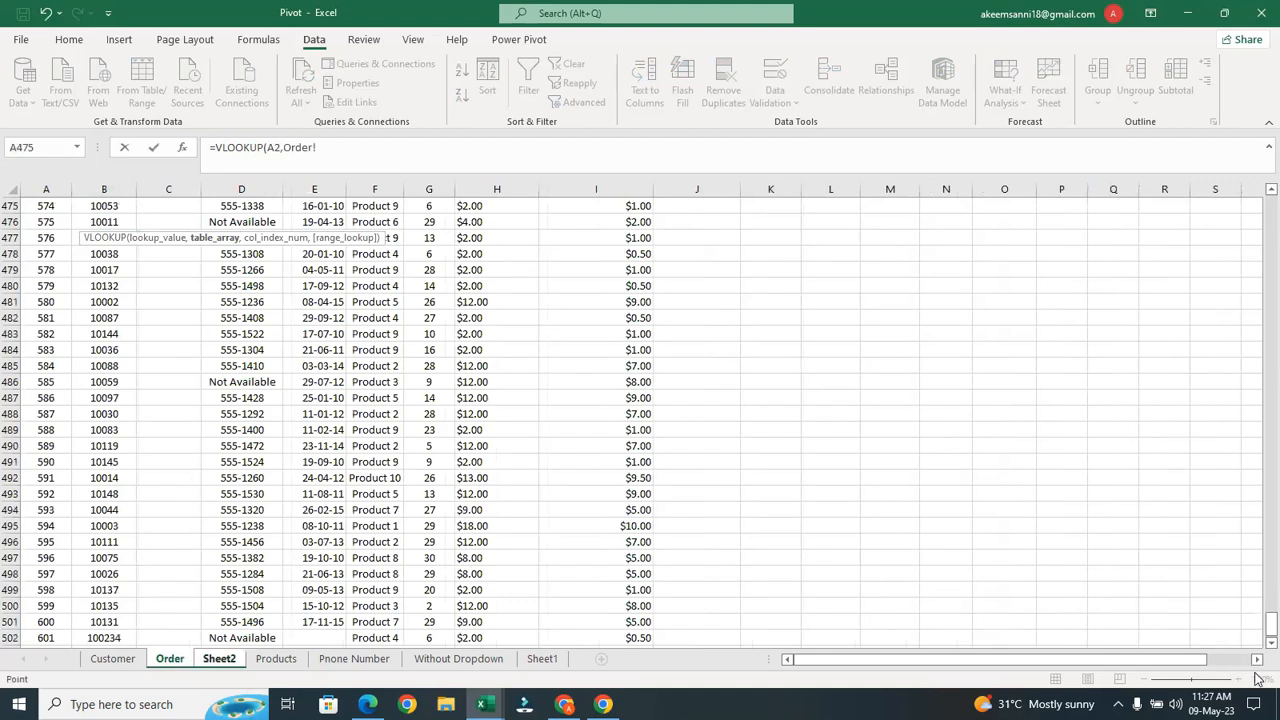
left_click_drag(1258, 630, 1258, 177)
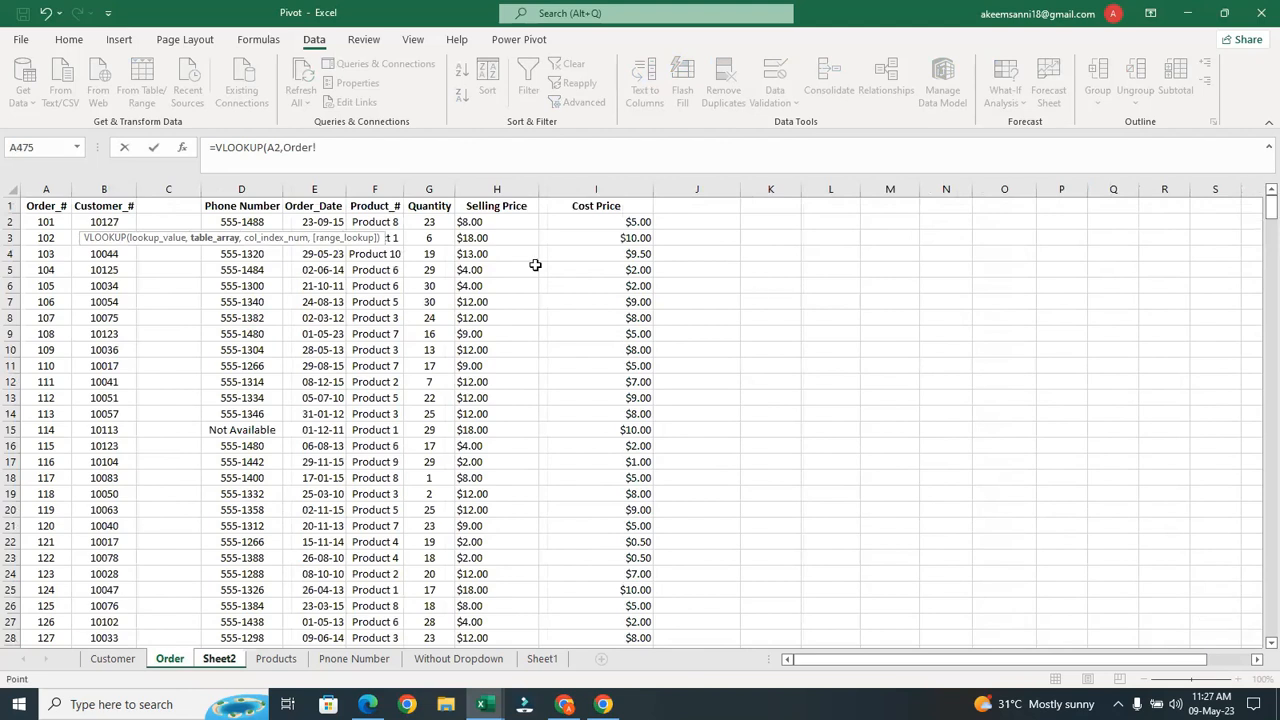
left_click_drag(48, 189, 113, 188)
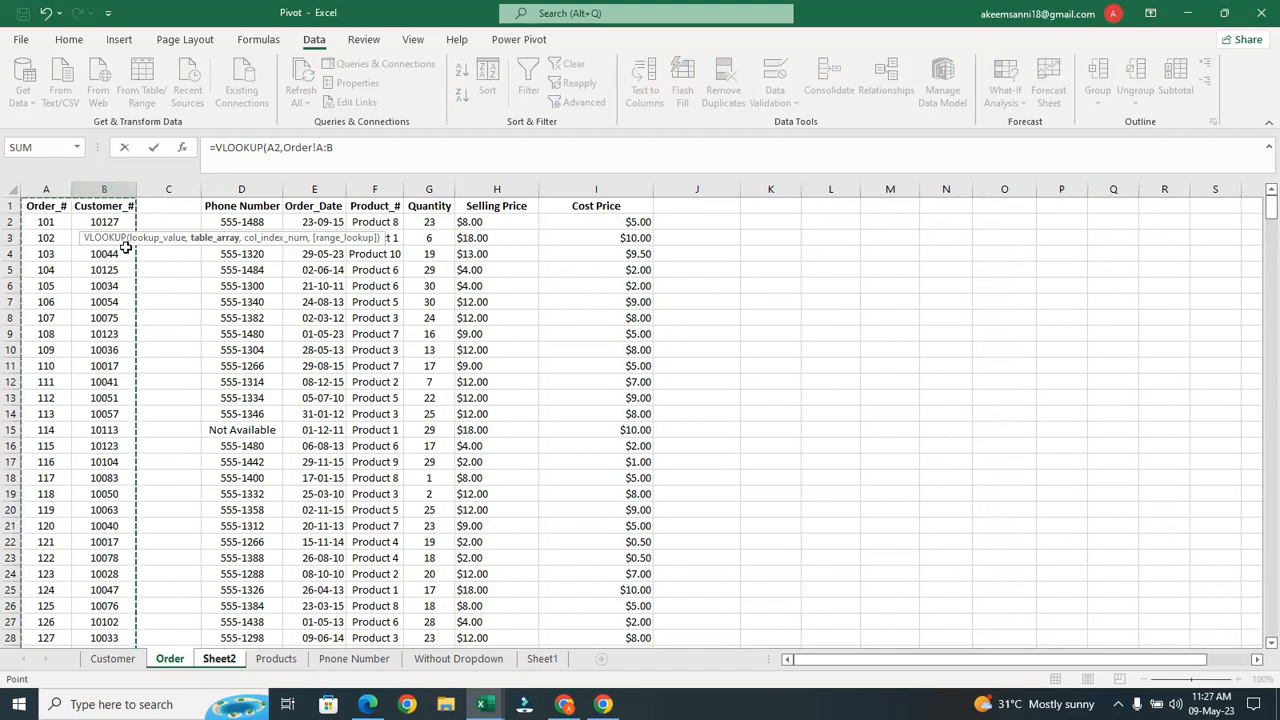
type(",")
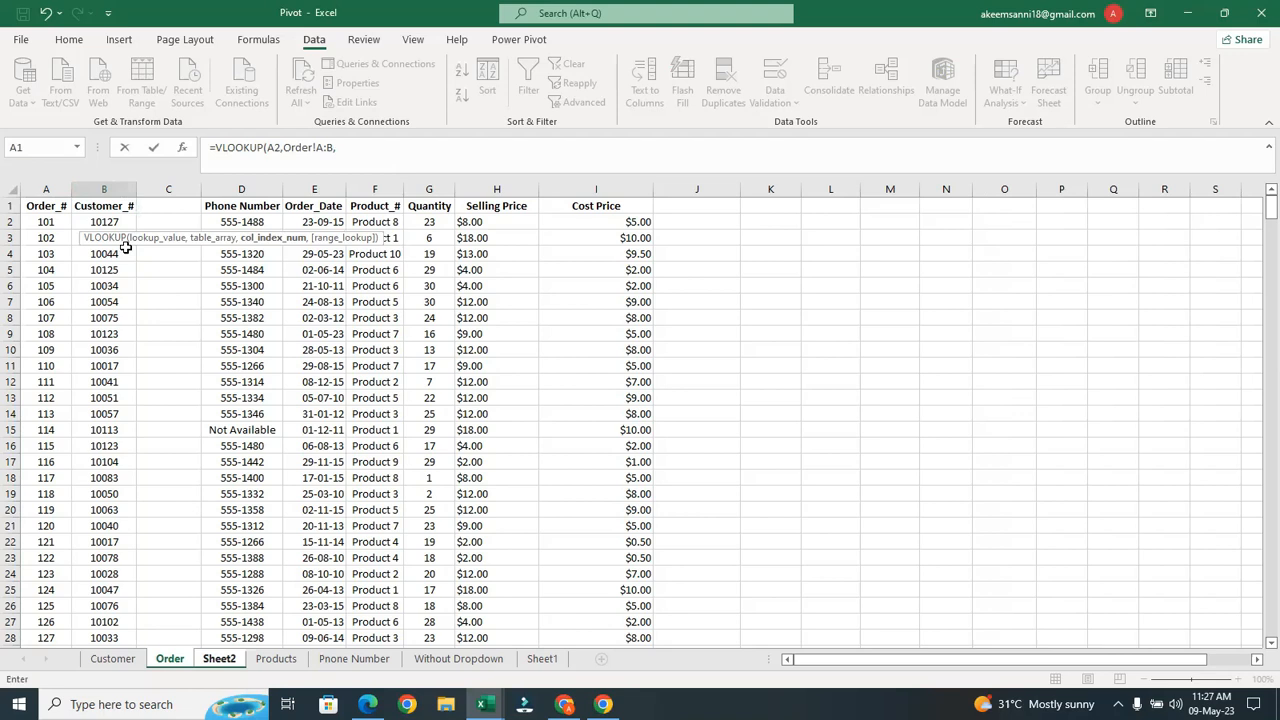
type("2,")
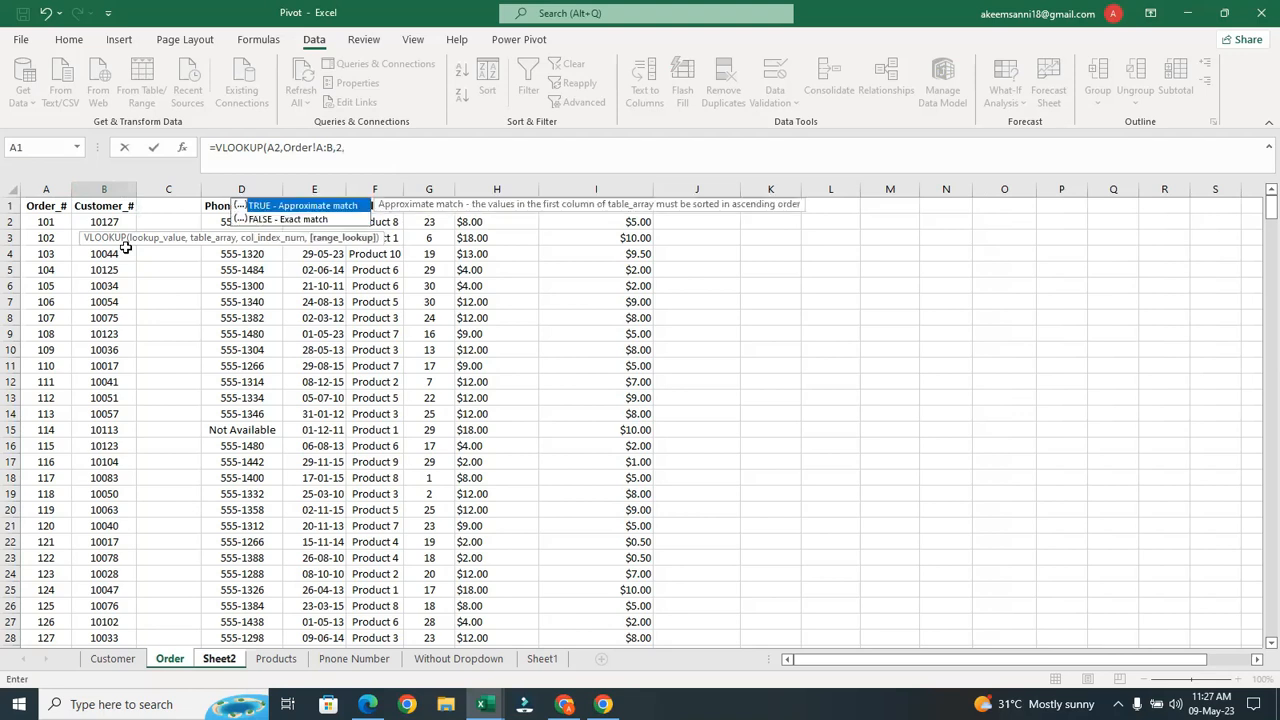
double_click(290, 219)
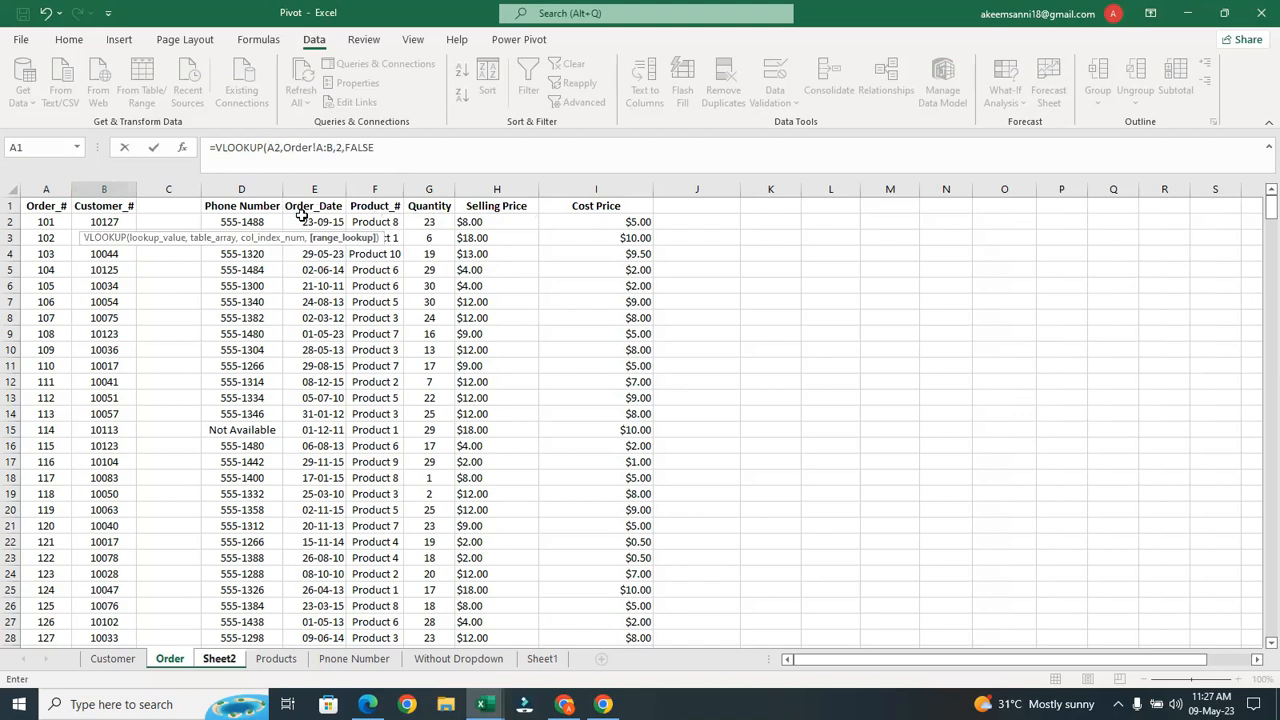
type(")")
key("Return")
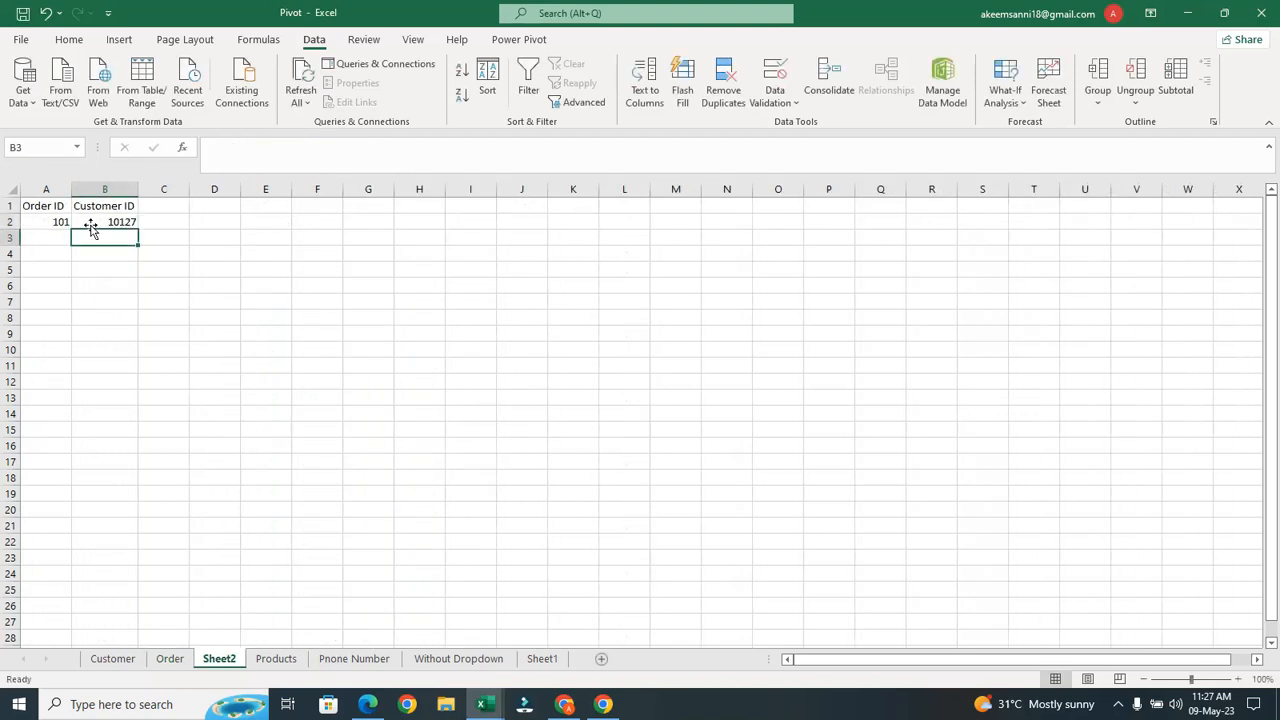
Choose order 102 from A2's dropdown so B2 returns Customer ID 10041
left_click(55, 222)
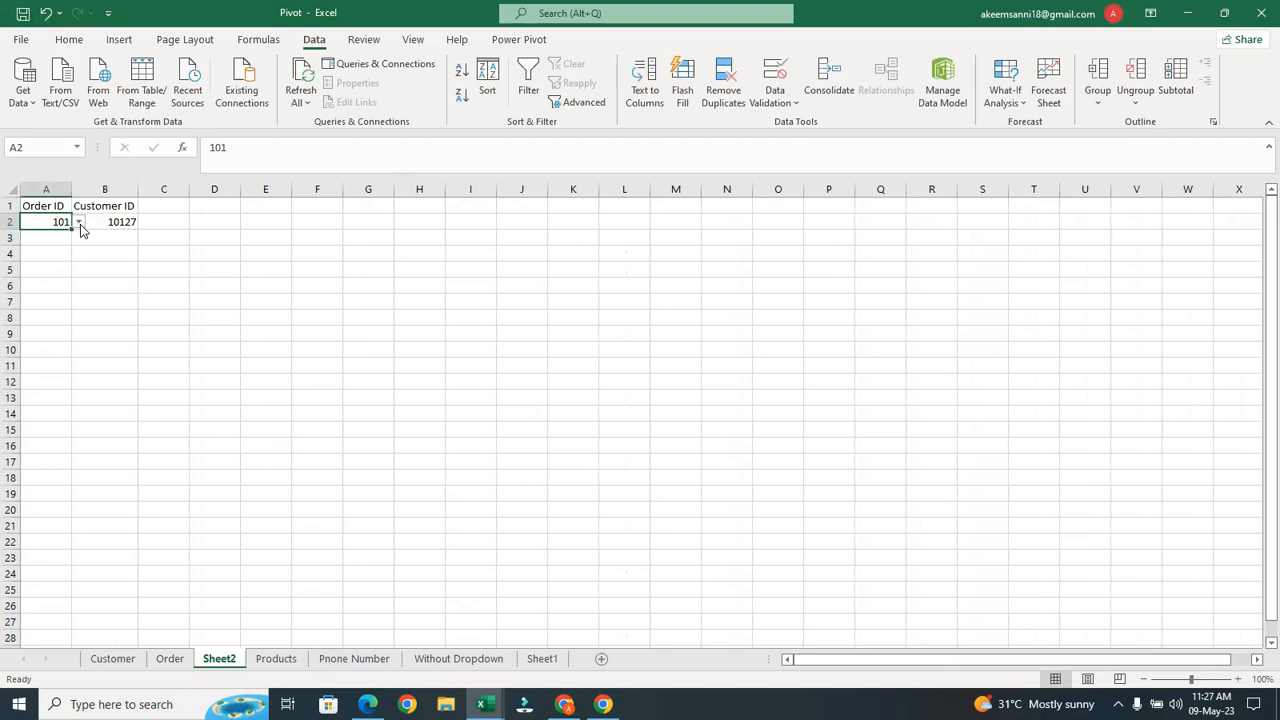
left_click(79, 222)
left_click(45, 245)
left_click(160, 205)
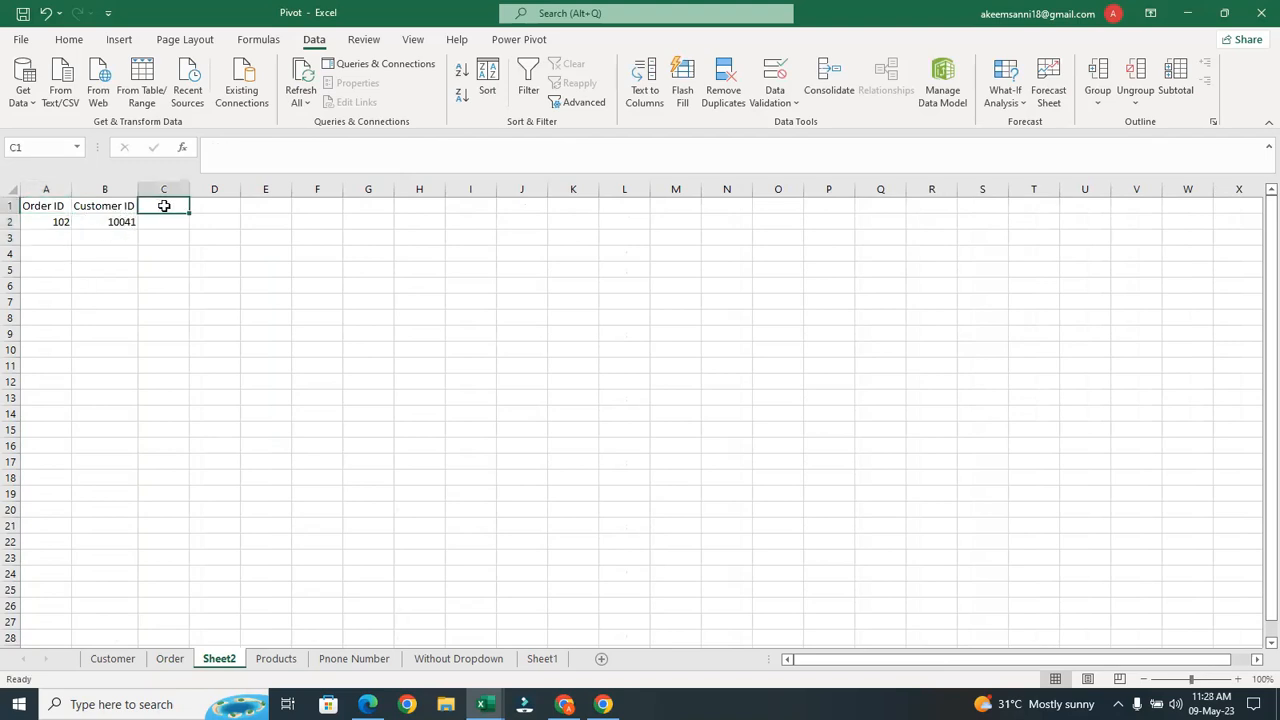
In the Order sheet's C2, enter an exact-match VLOOKUP of B2 against Customer columns A:B, returning column 2
left_click(168, 658)
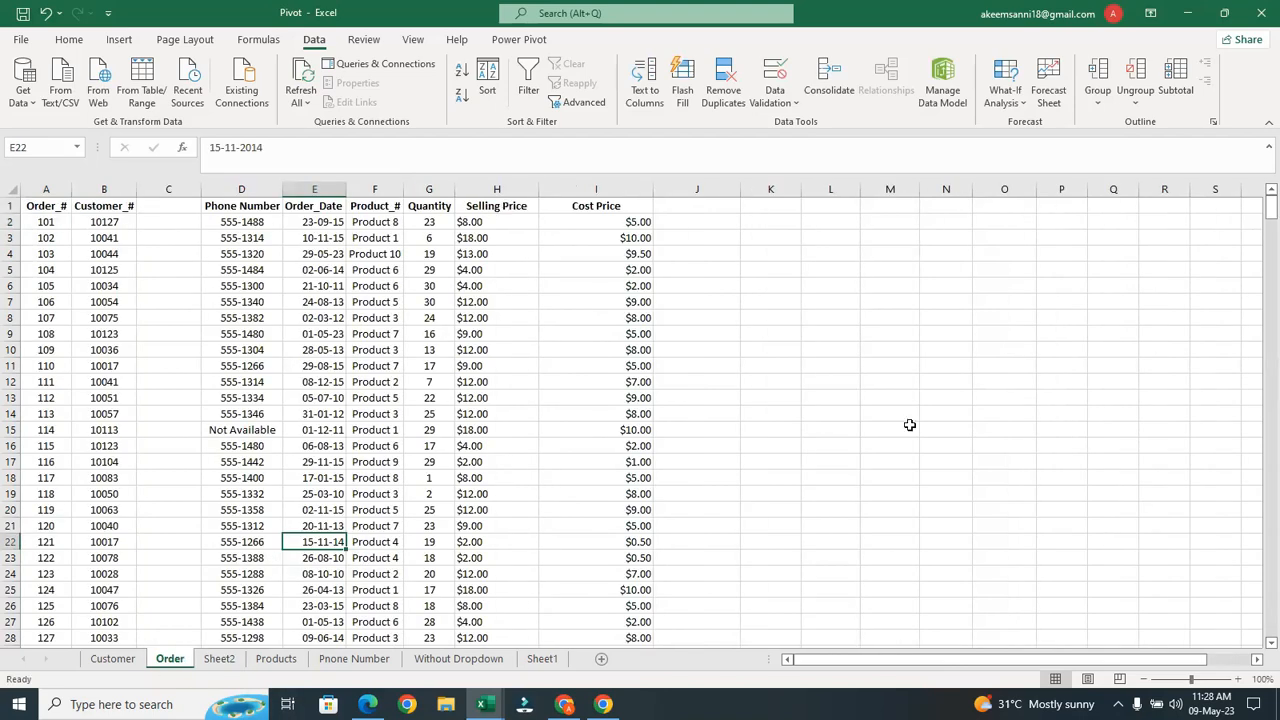
left_click(148, 222)
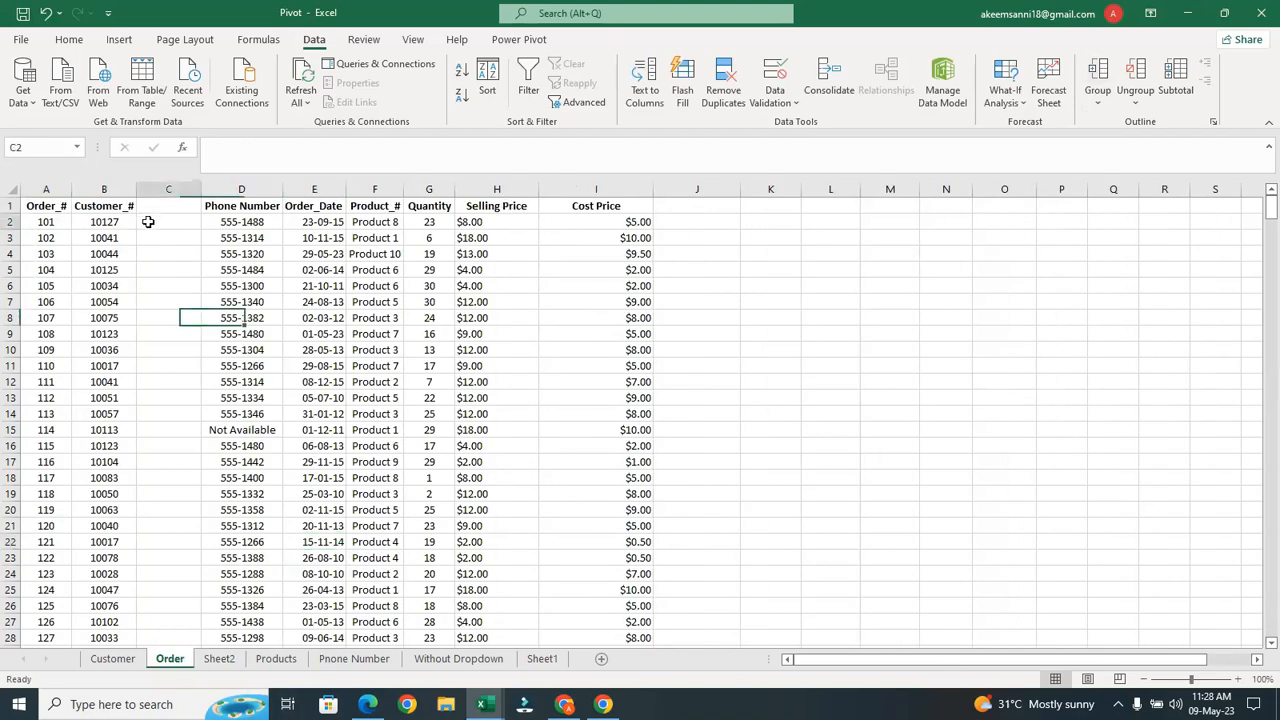
type("=vl")
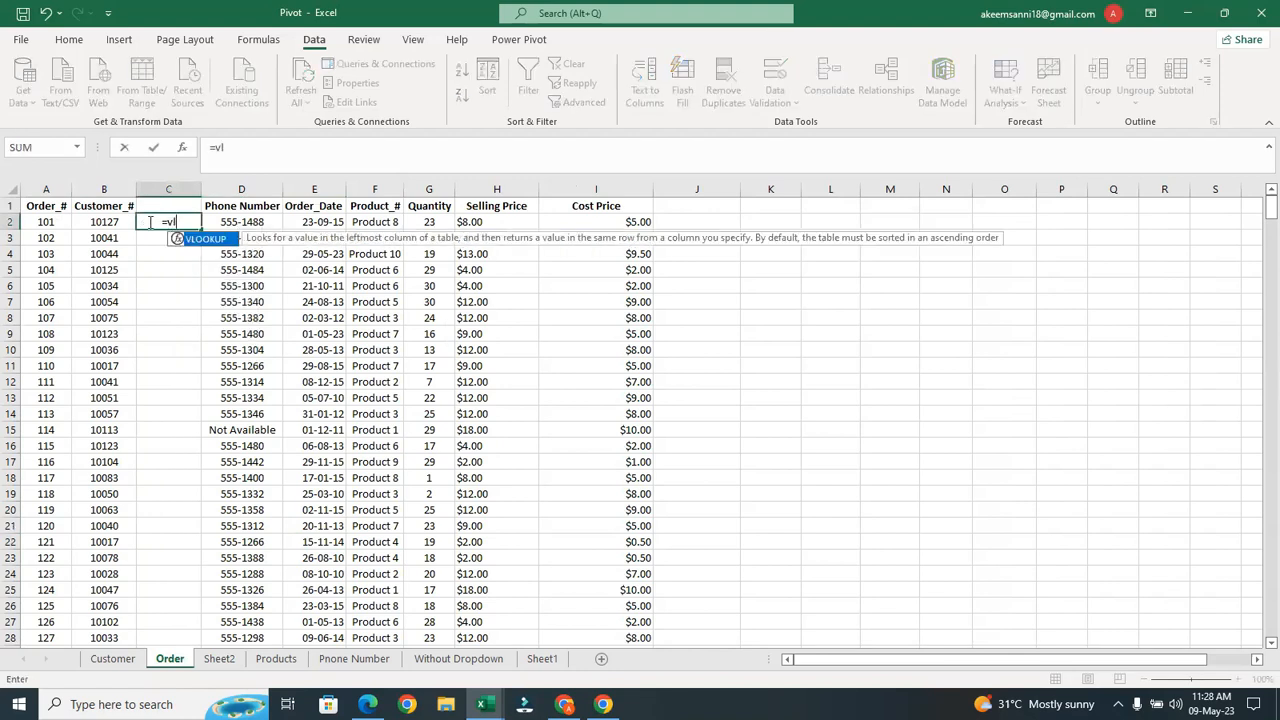
key("Tab")
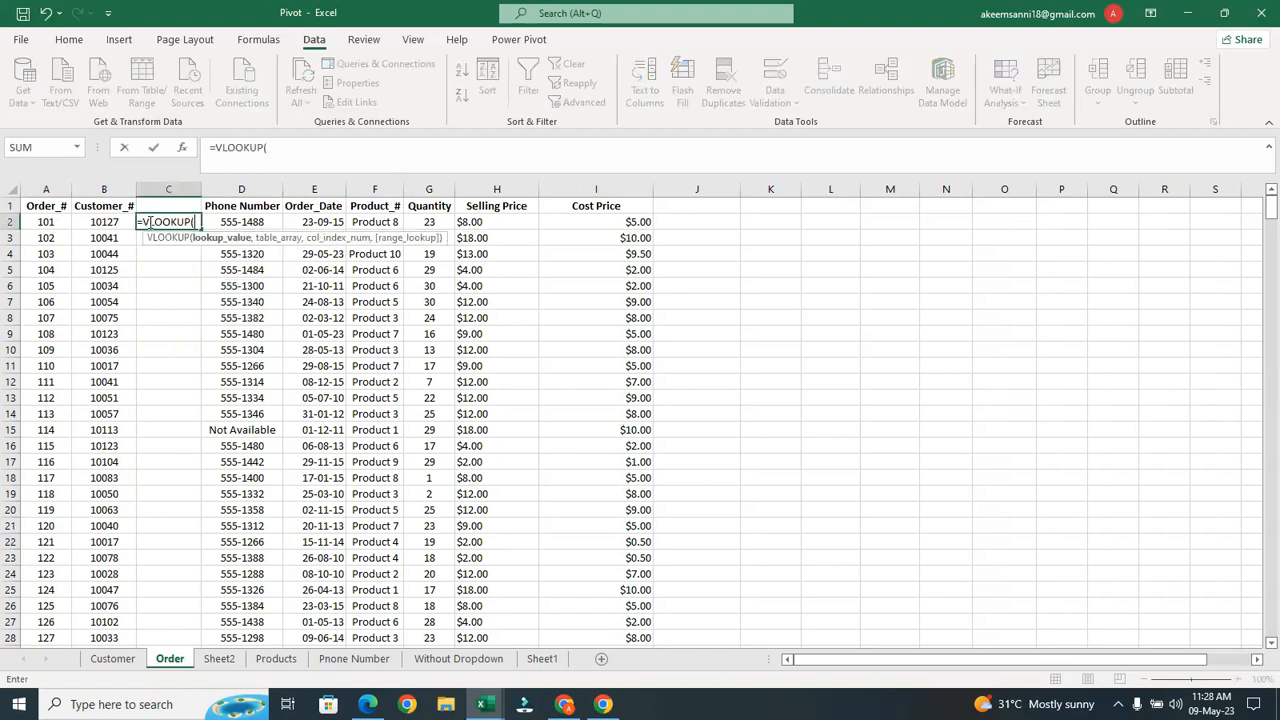
left_click(102, 217)
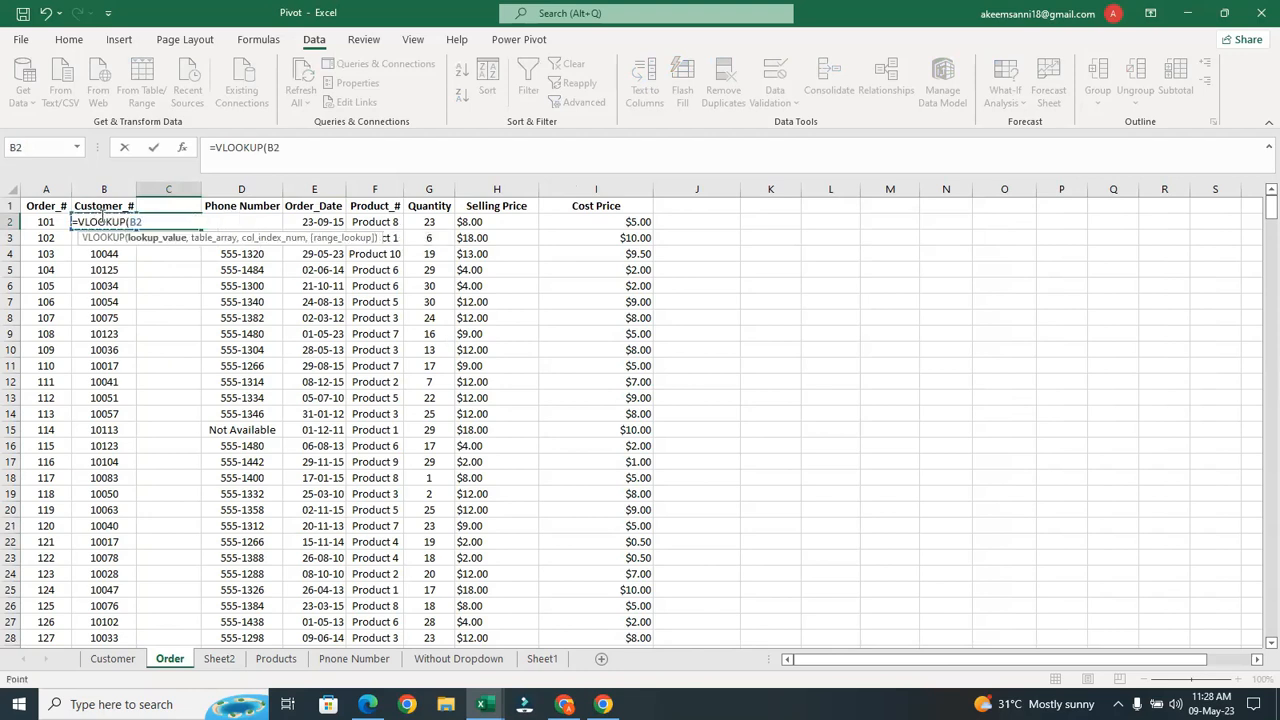
type(",")
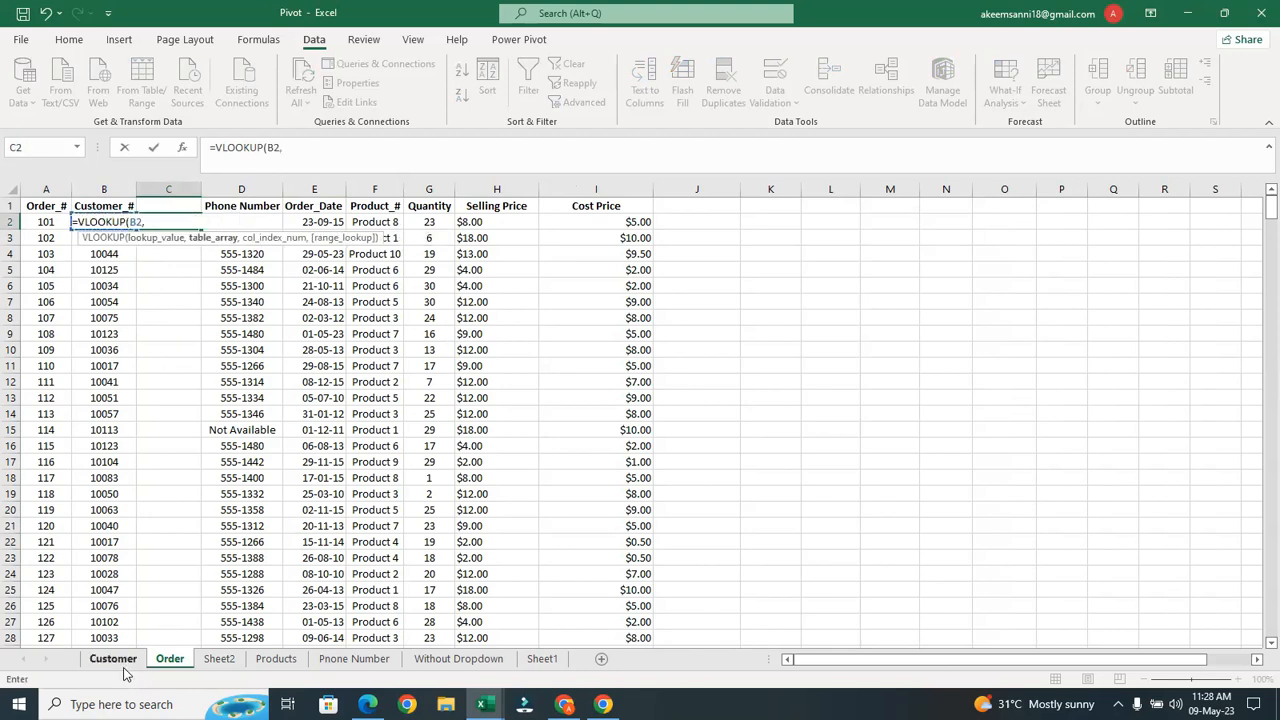
left_click(113, 659)
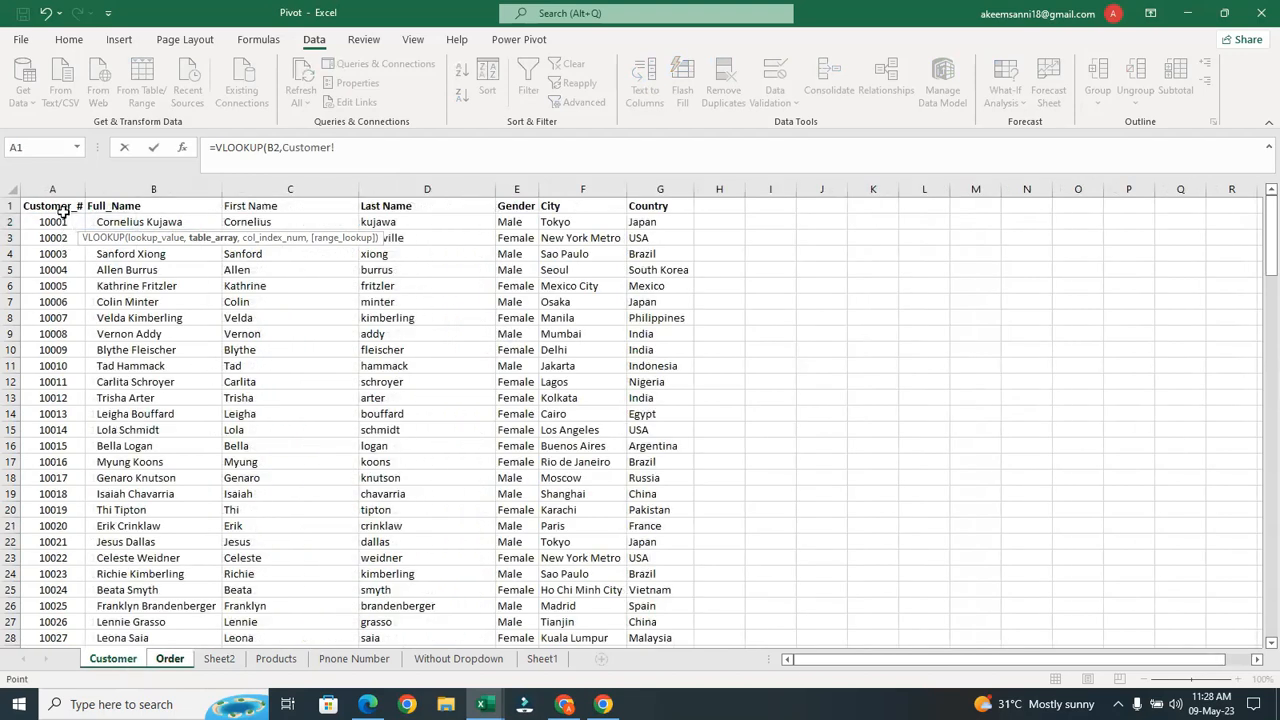
left_click(53, 181)
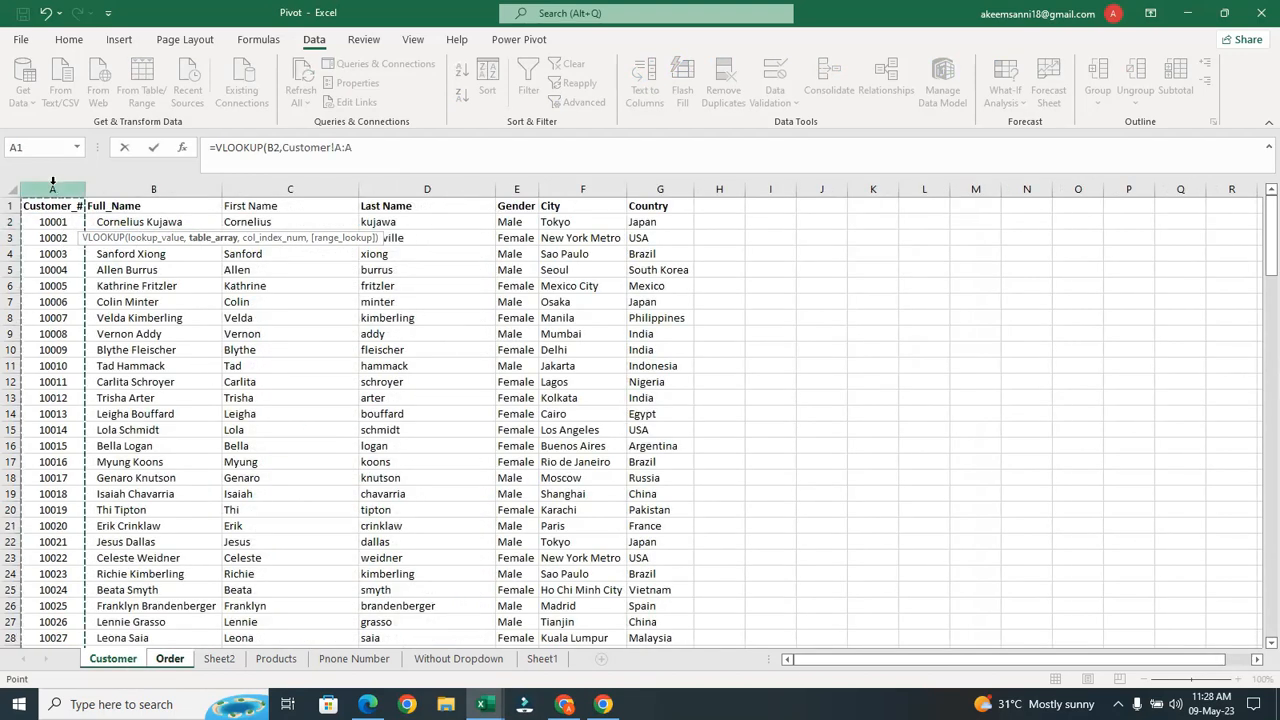
left_click_drag(139, 181, 139, 181)
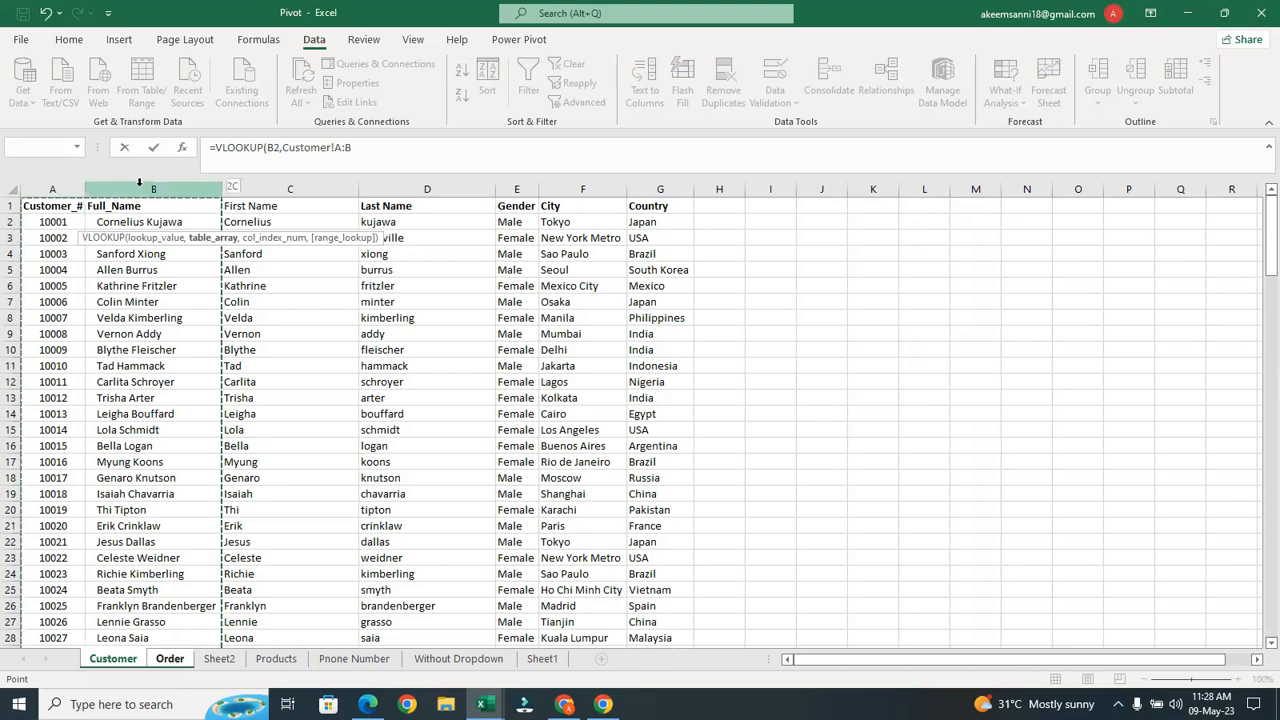
type(",")
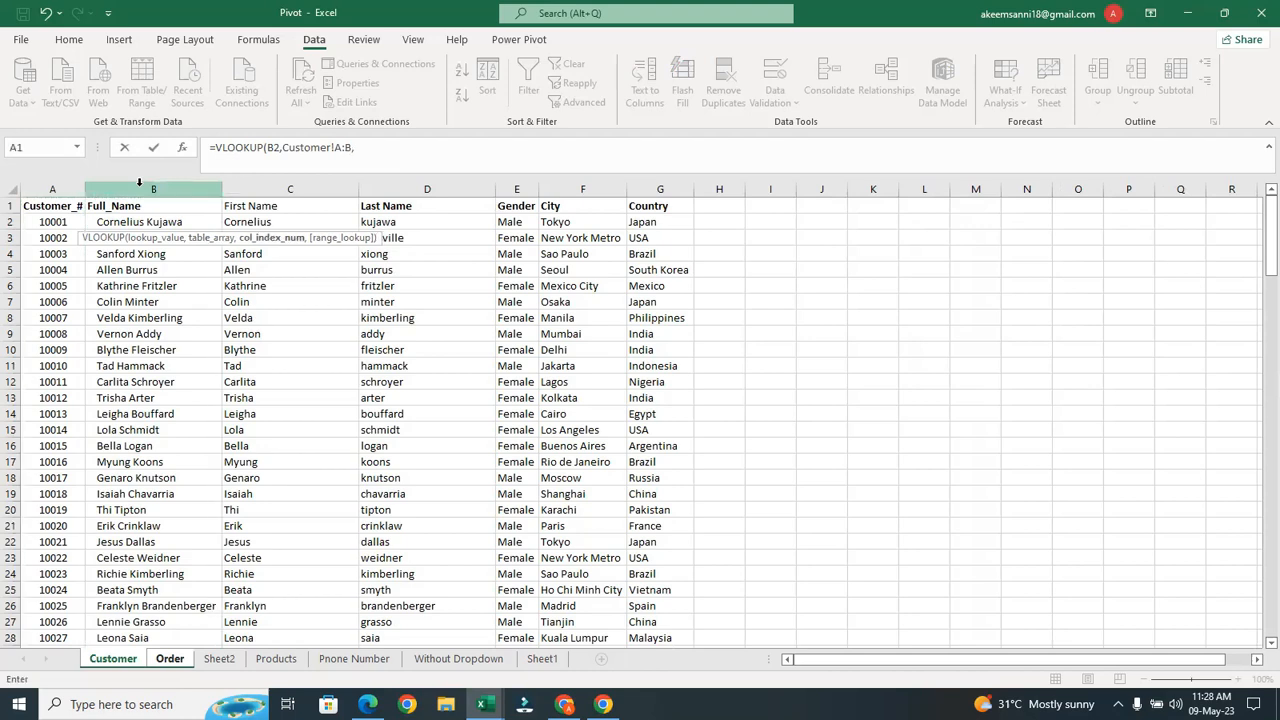
type("2,")
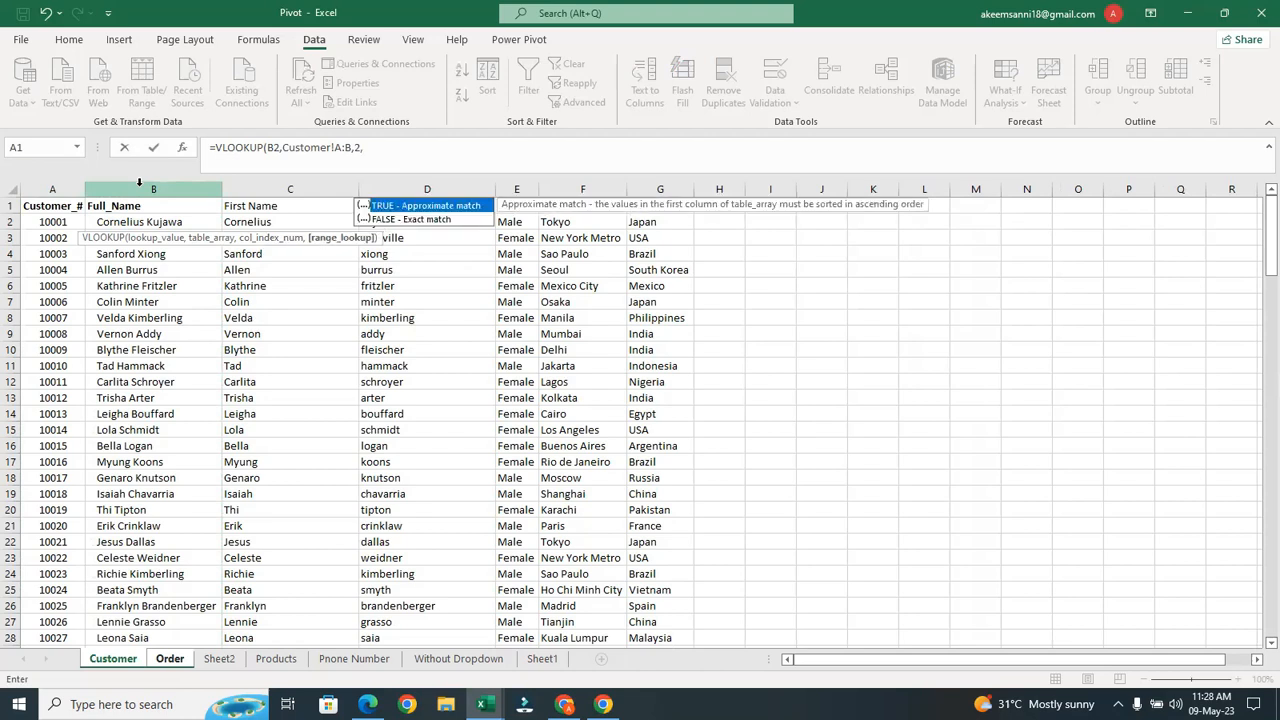
left_click(437, 219)
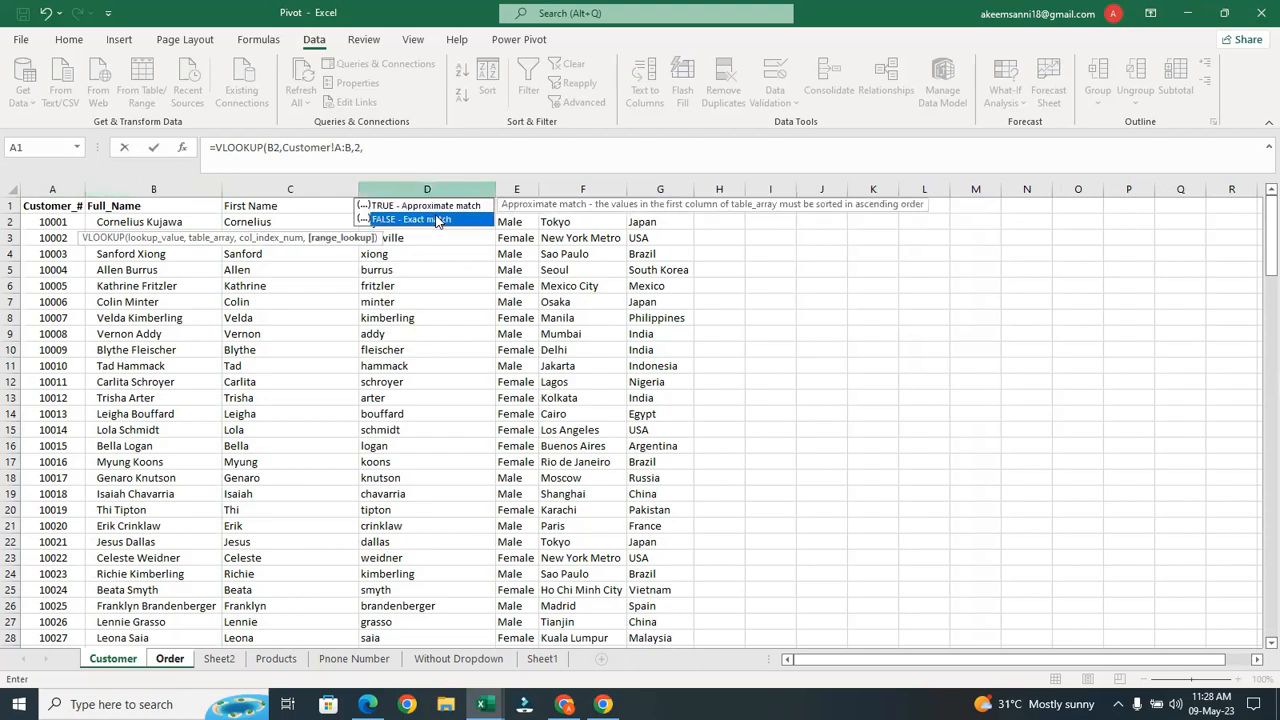
double_click(436, 218)
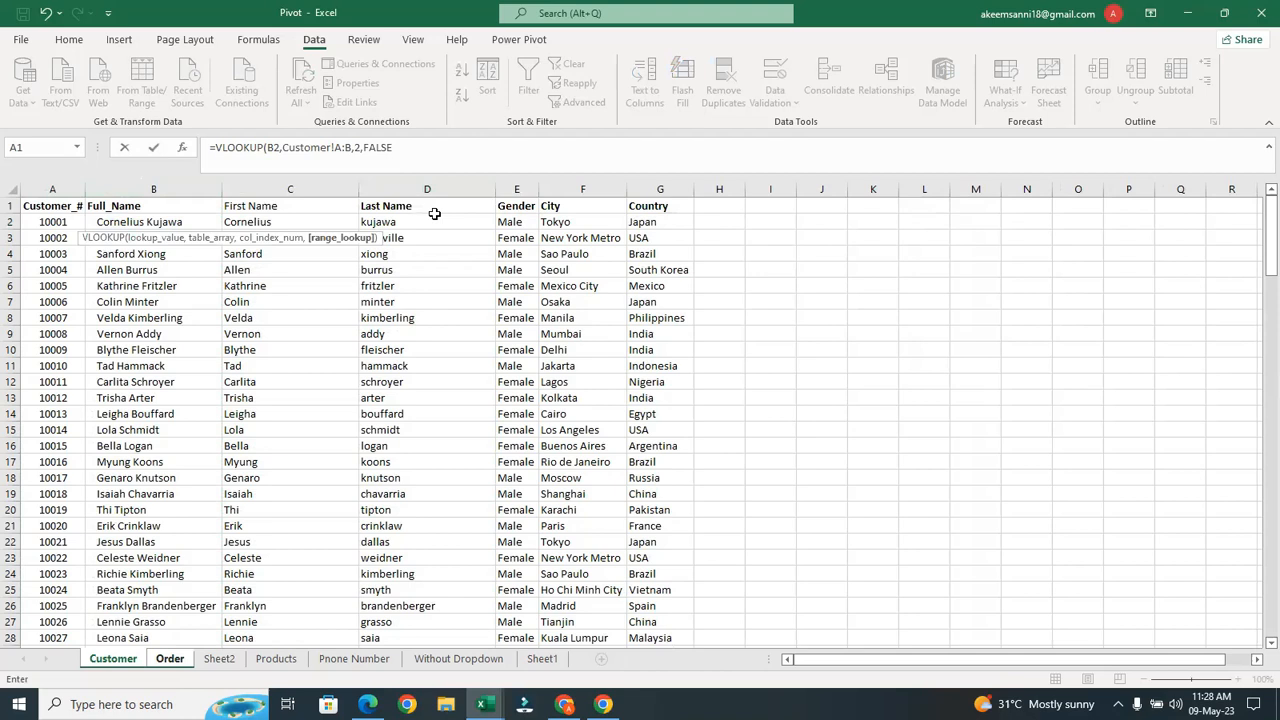
type(")")
key("Return")
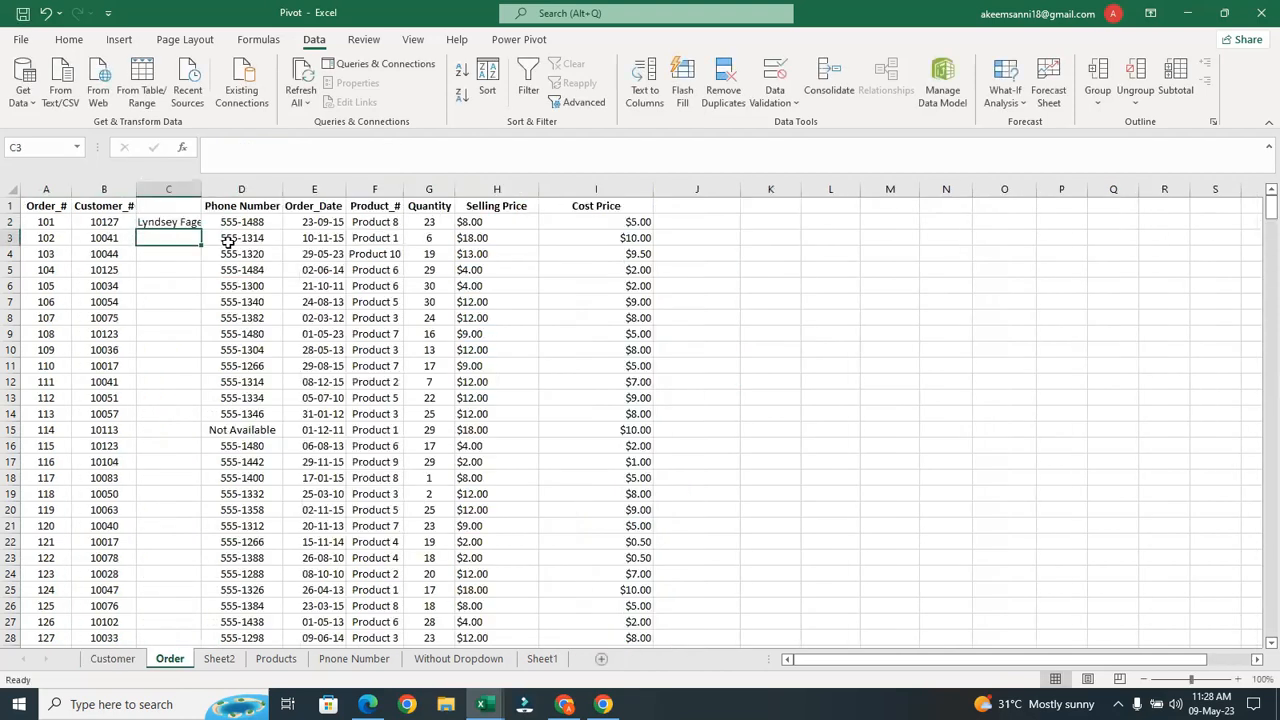
Head column C 'Name', fill the lookup down the column and autofit it
double_click(198, 190)
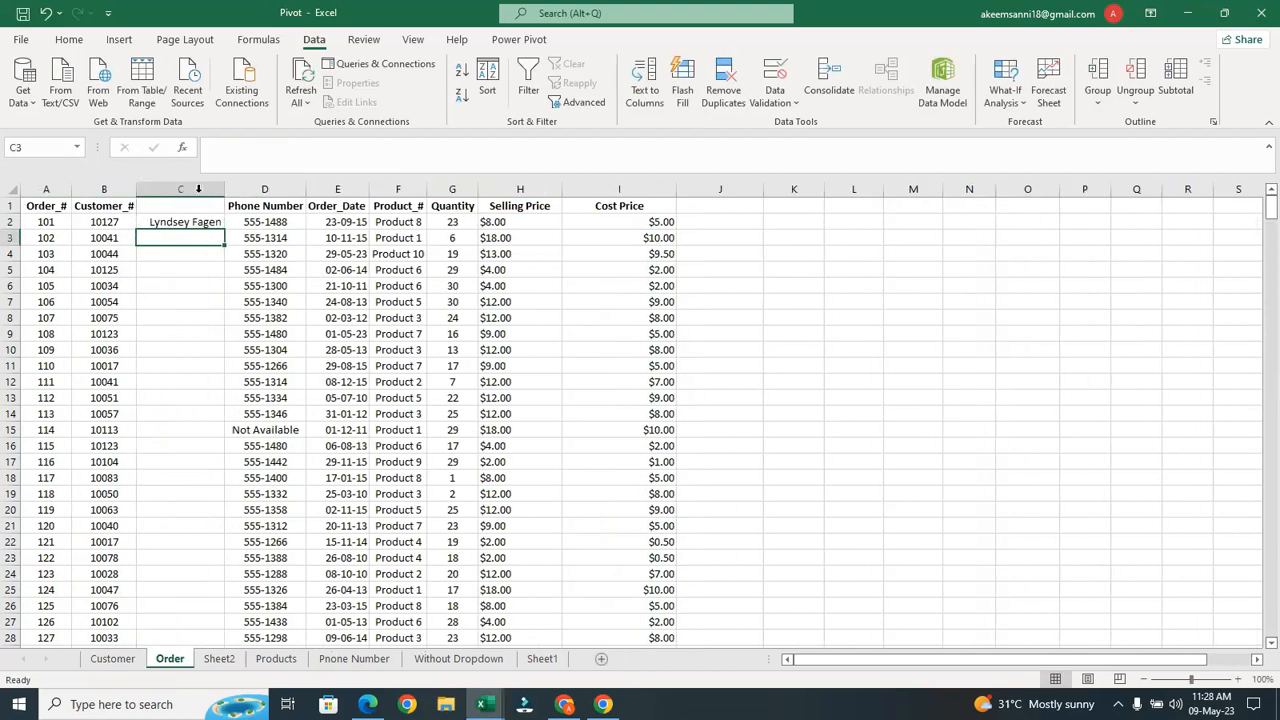
left_click(205, 210)
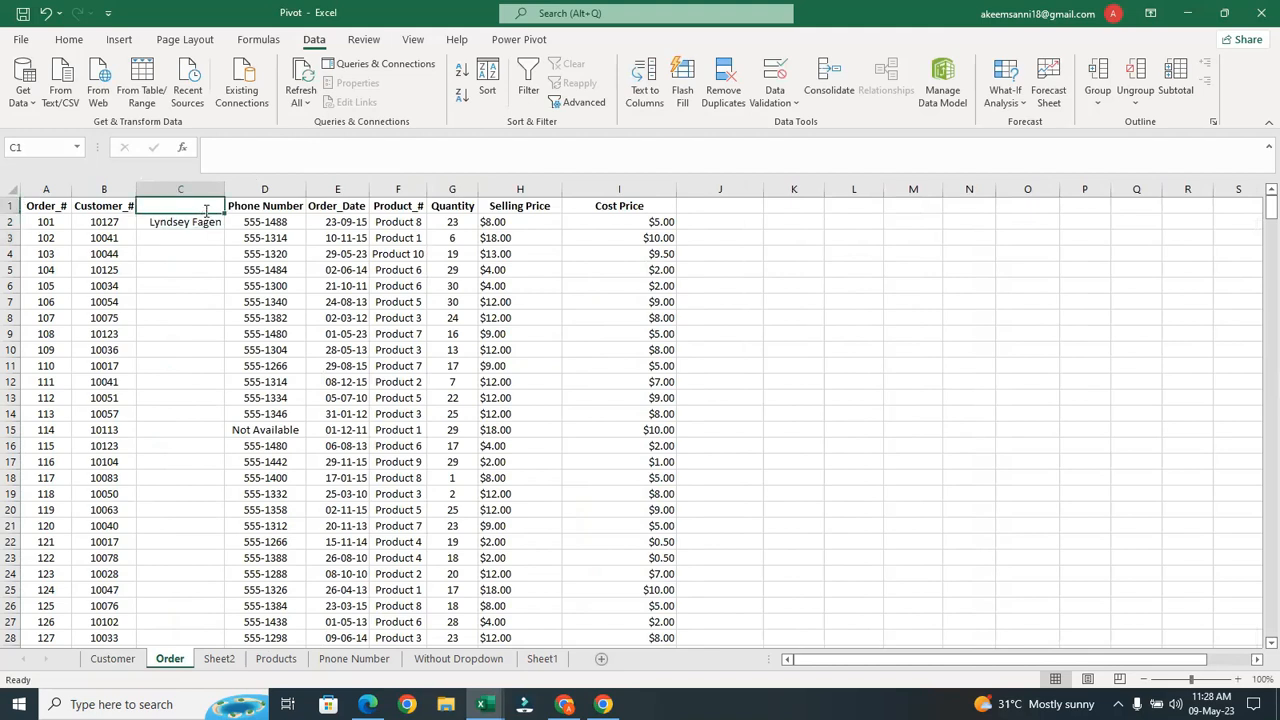
type("Name")
left_click(205, 222)
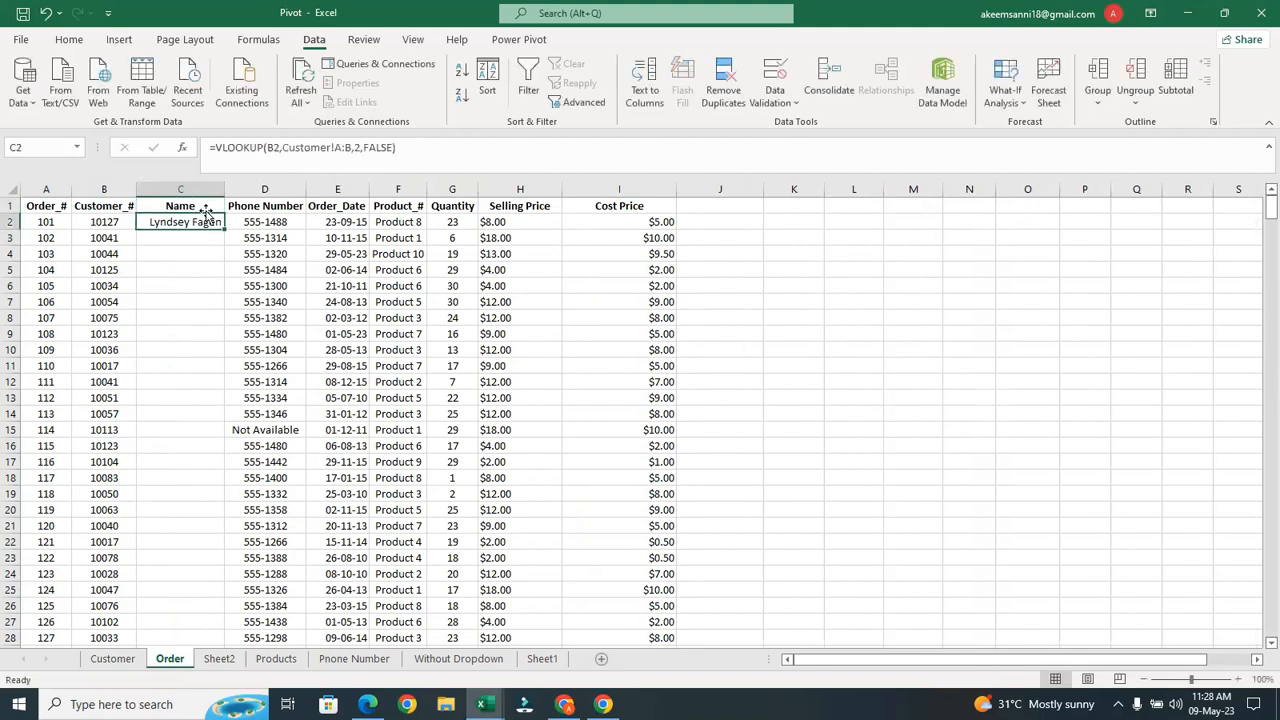
double_click(224, 229)
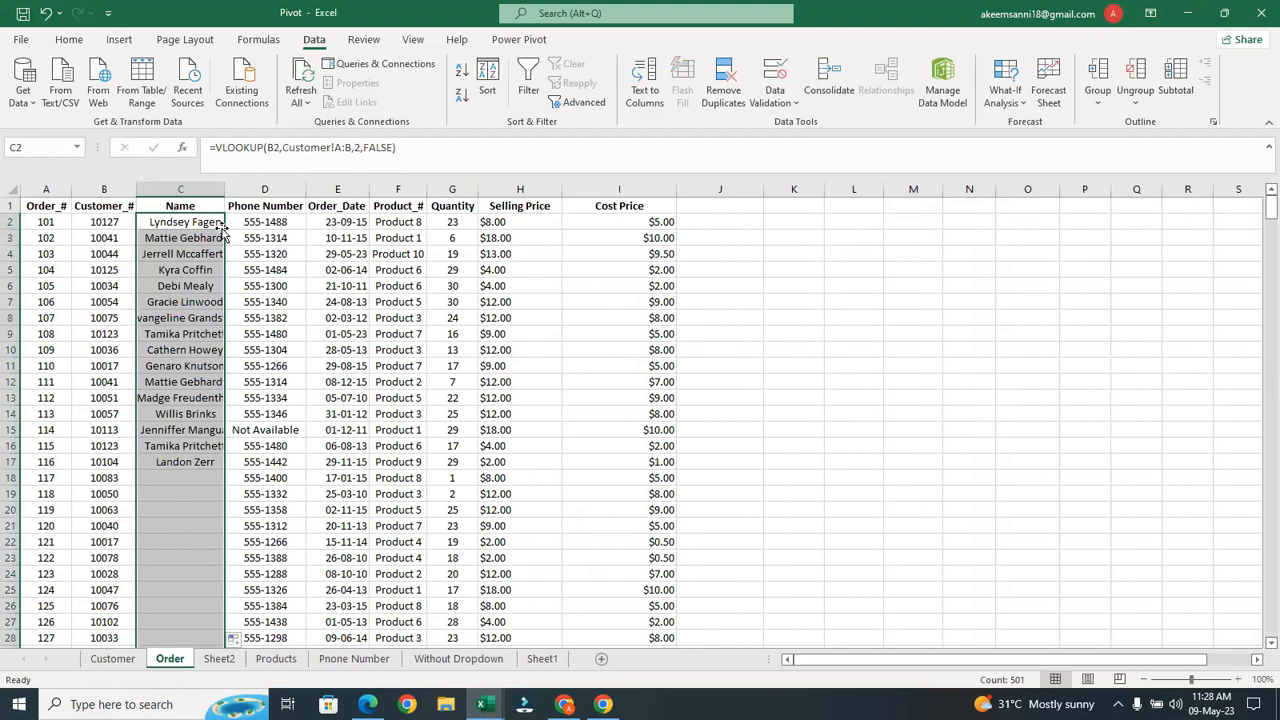
double_click(225, 190)
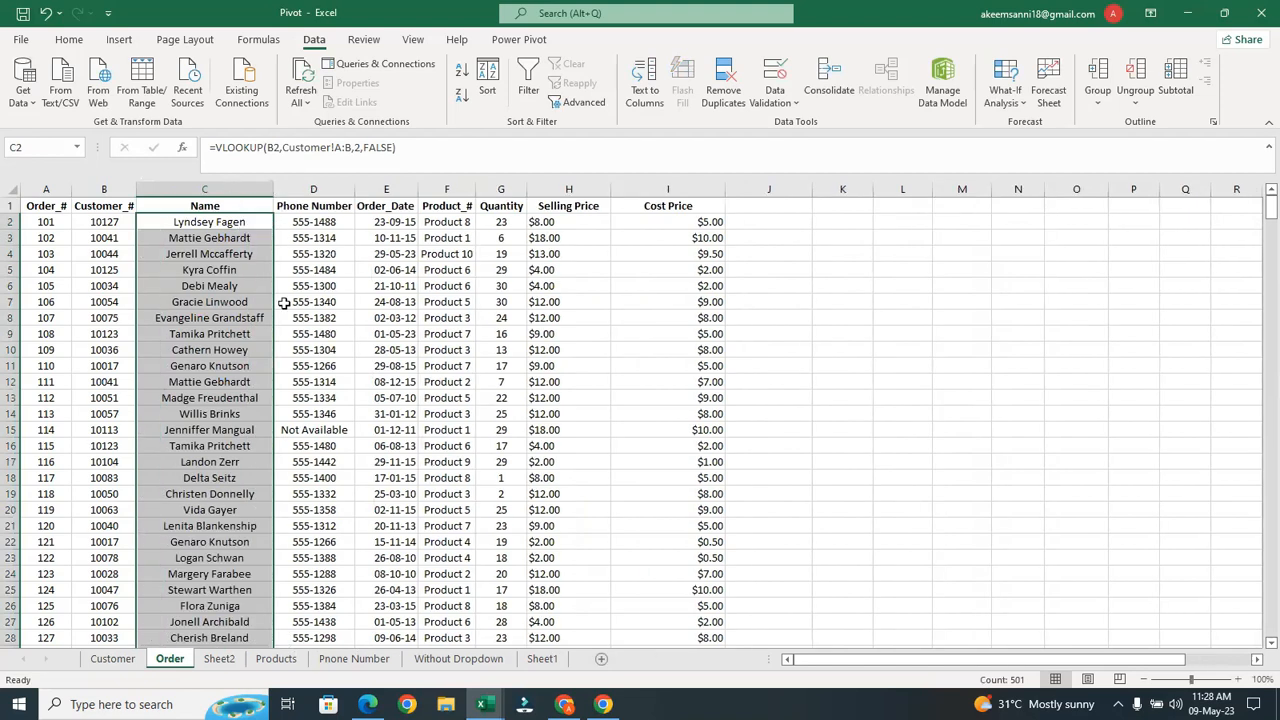
Rename Sheet2 to SheeName2 and enter 'Name' as the C1 heading
left_click(222, 660)
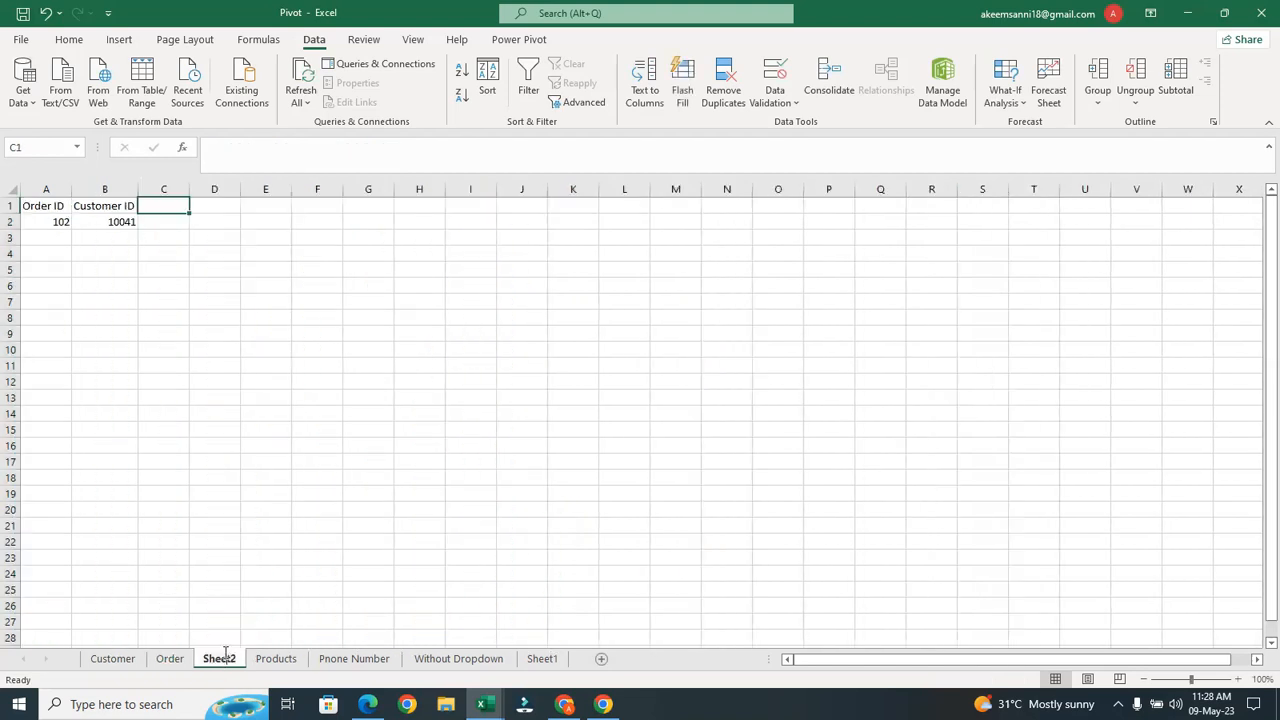
type("Name")
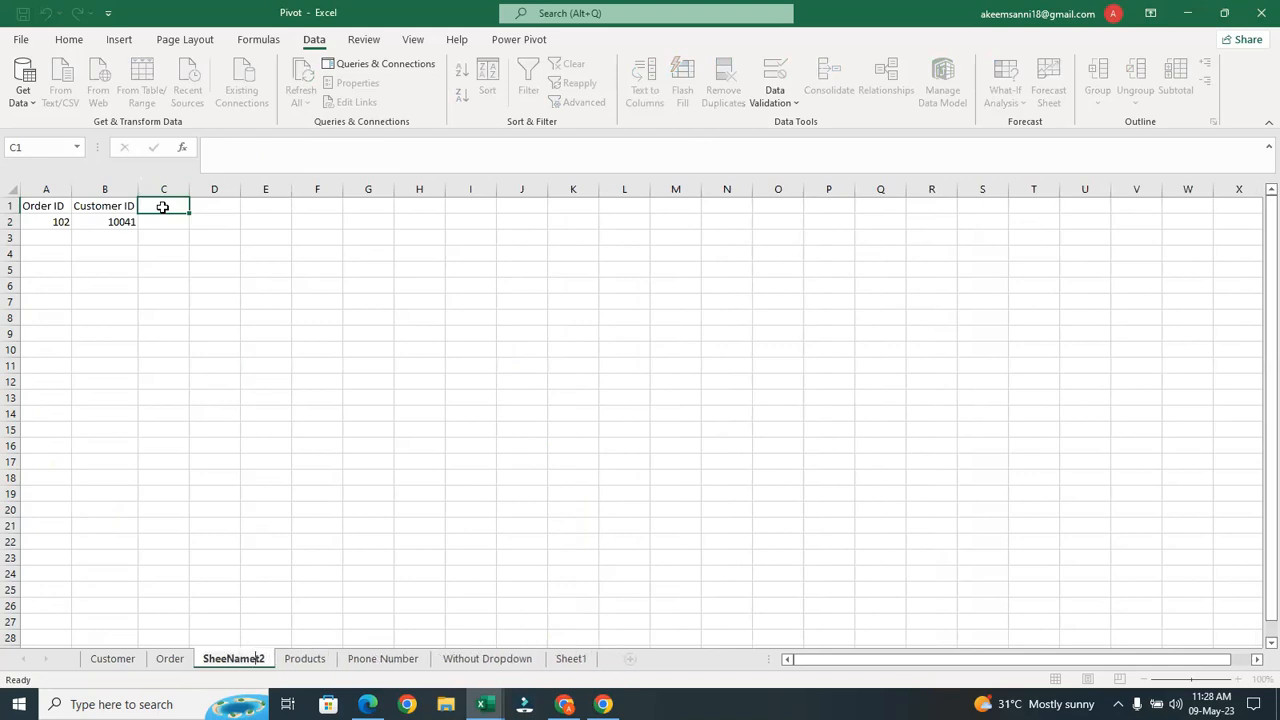
left_click(162, 206)
double_click(162, 206)
type("Name")
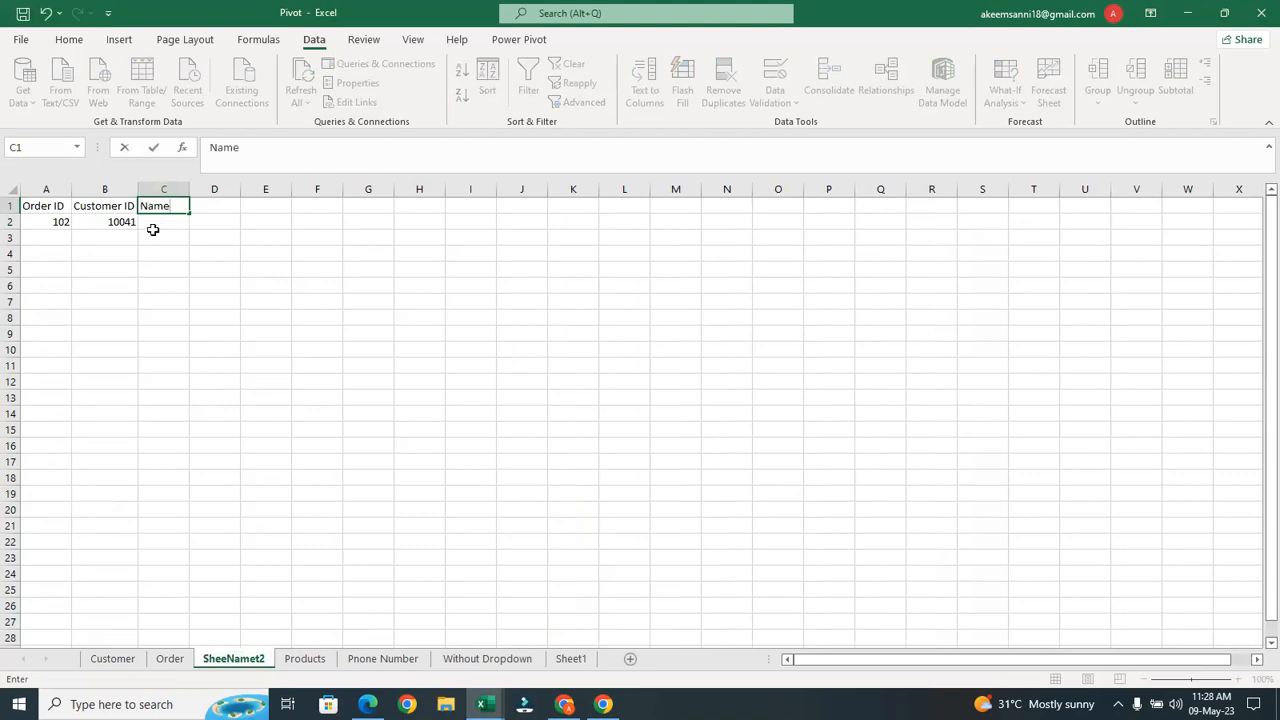
left_click(157, 223)
Enter =VLOOKUP(B2,Order!B:C,2,FALSE) in C2 to return customer 10041's name
double_click(159, 222)
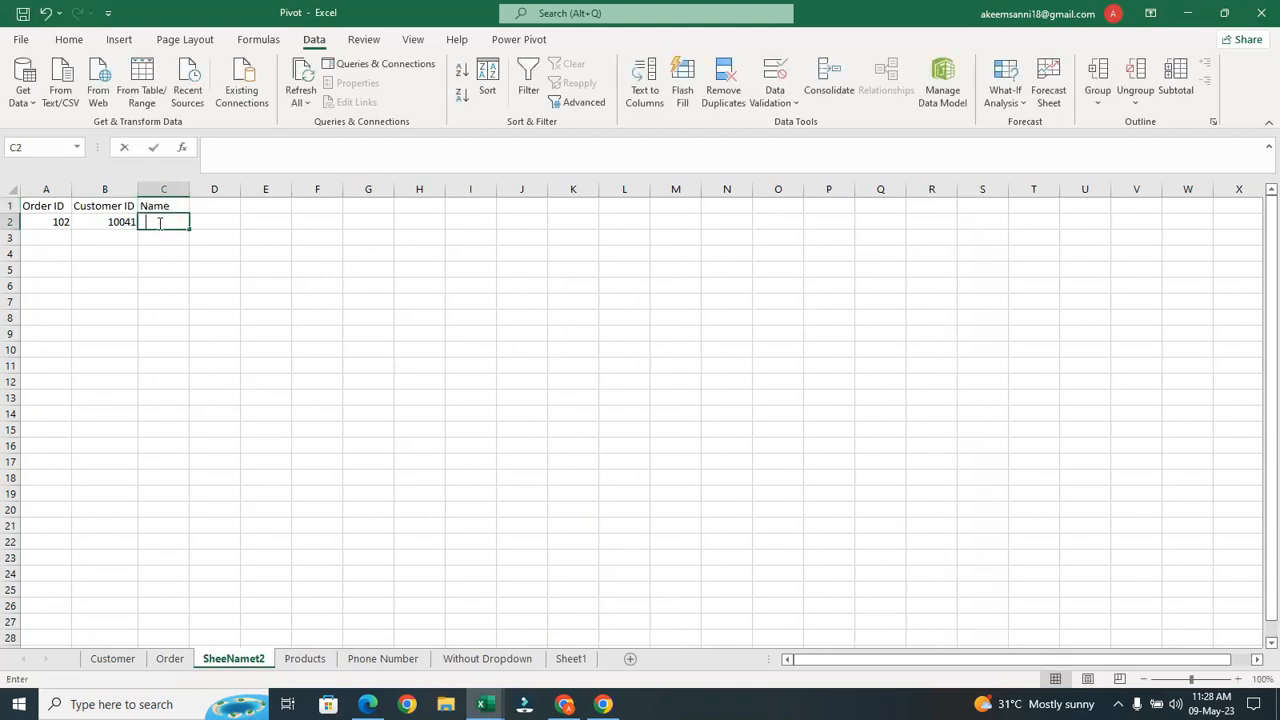
type("=vl")
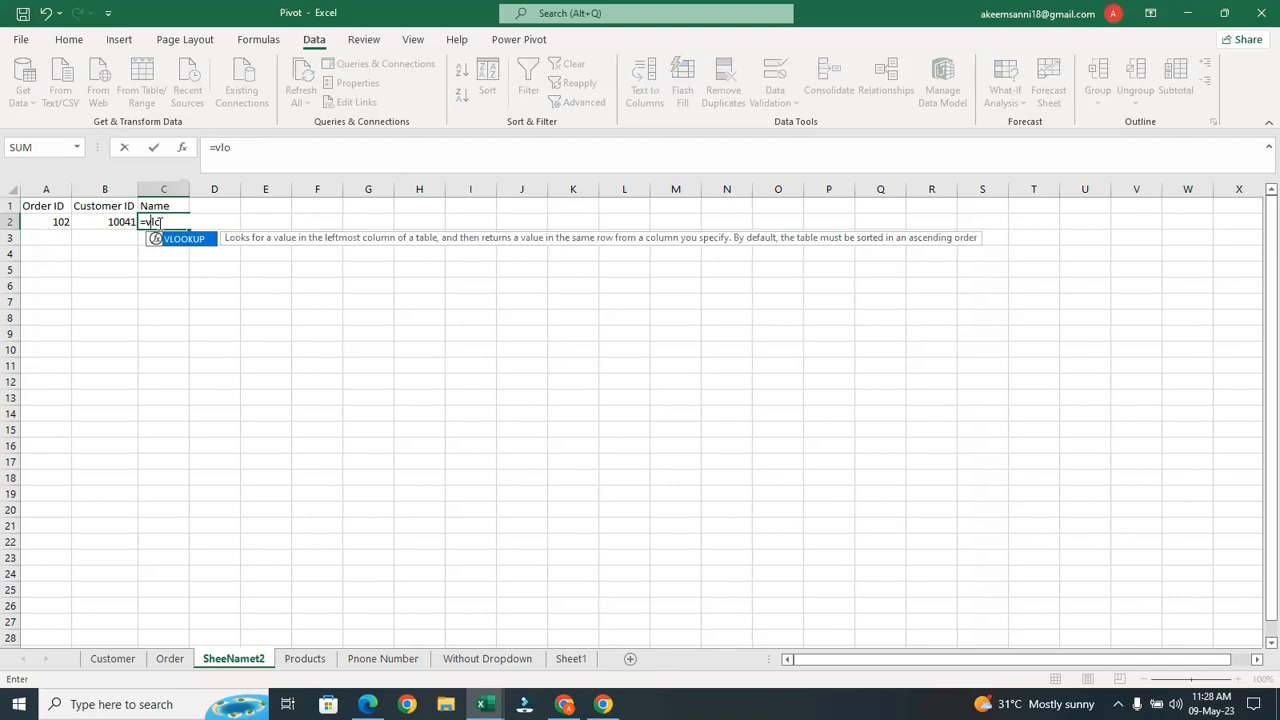
type("o")
key("Tab")
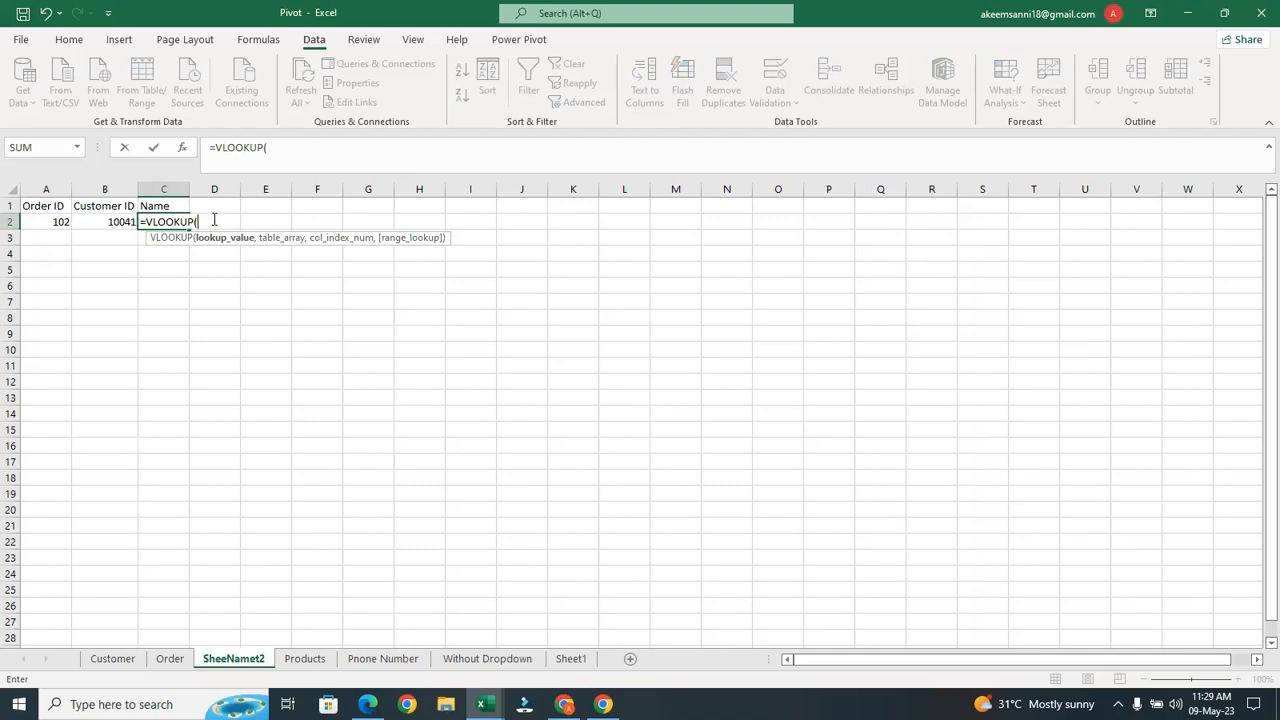
left_click(108, 221)
type(",")
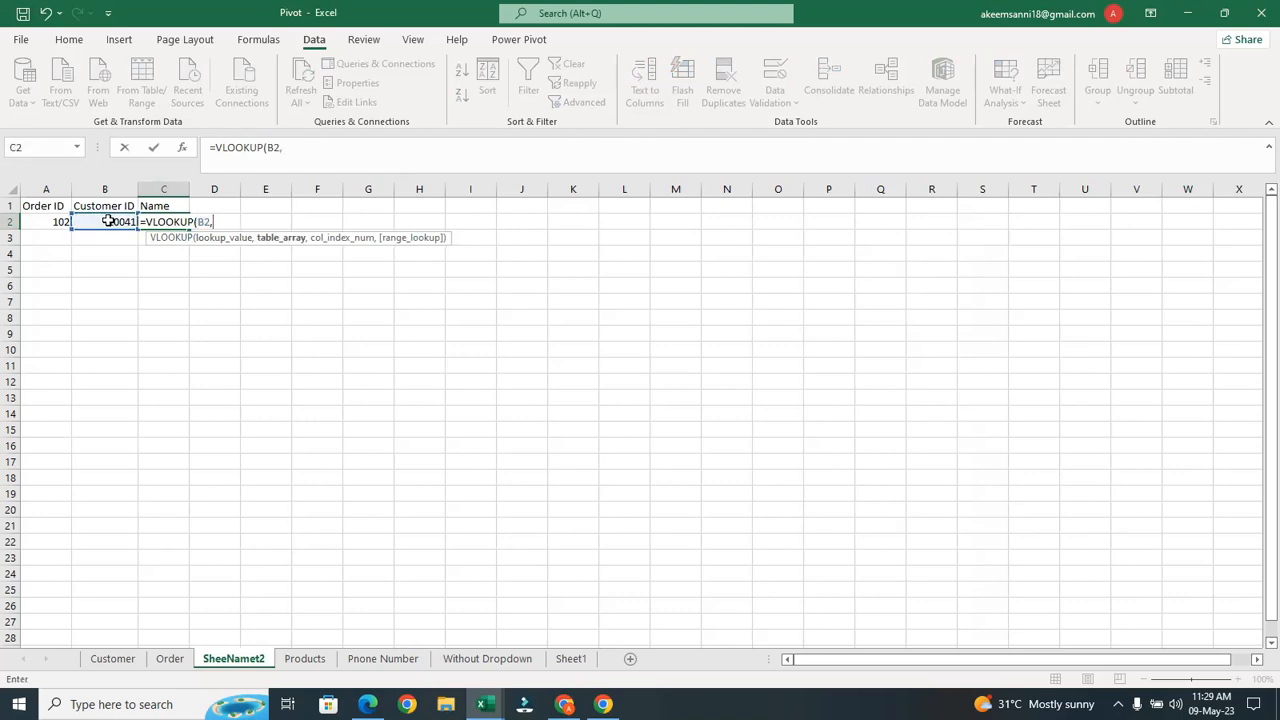
left_click(168, 662)
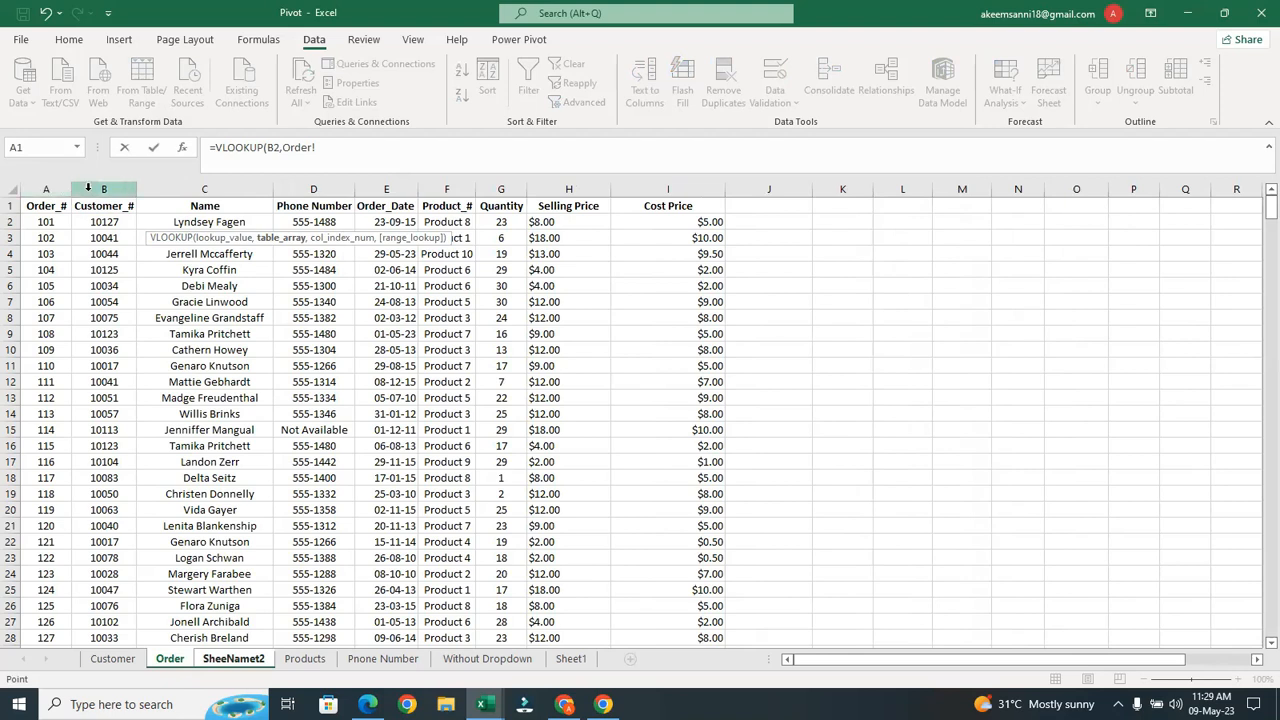
left_click(88, 188)
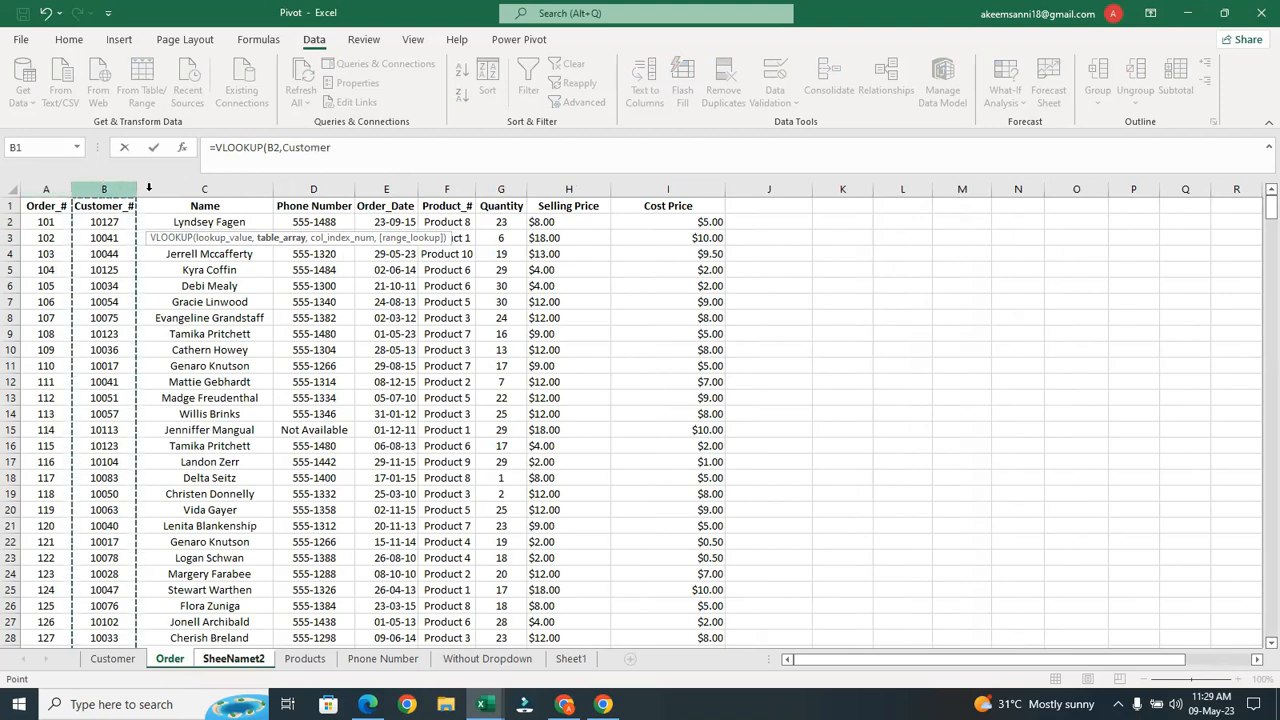
left_click_drag(190, 184, 190, 184)
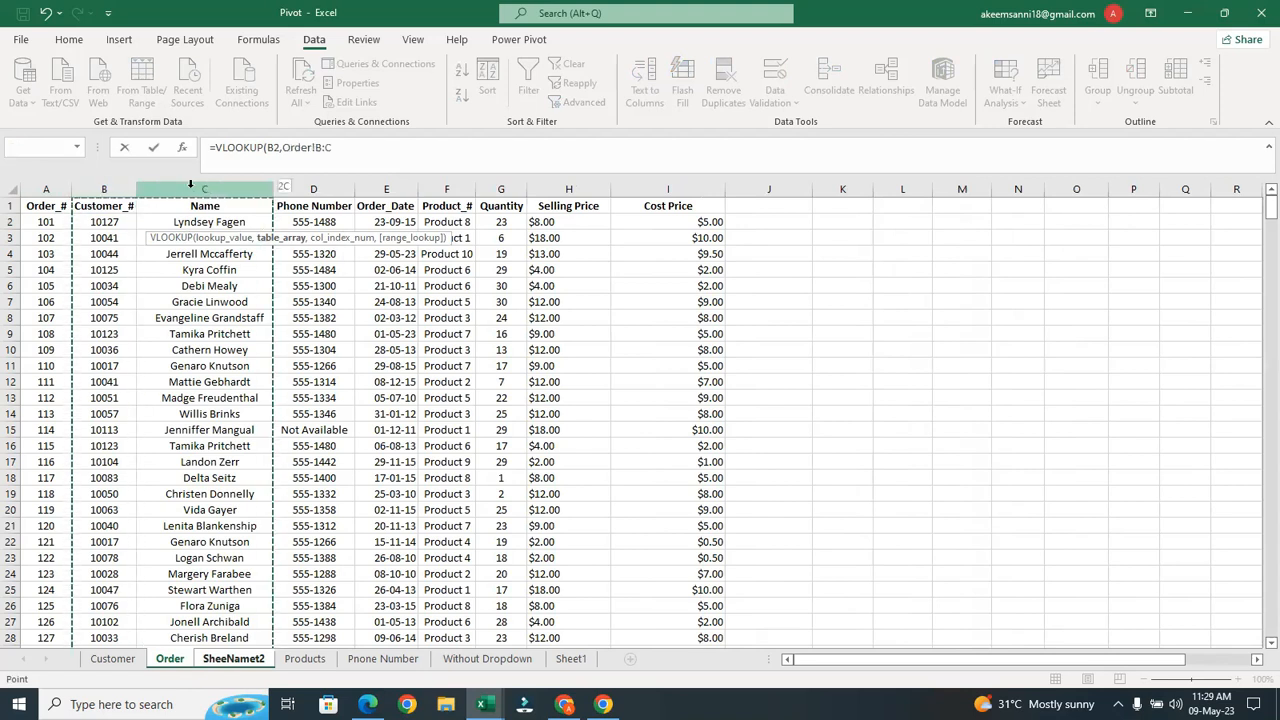
type(",")
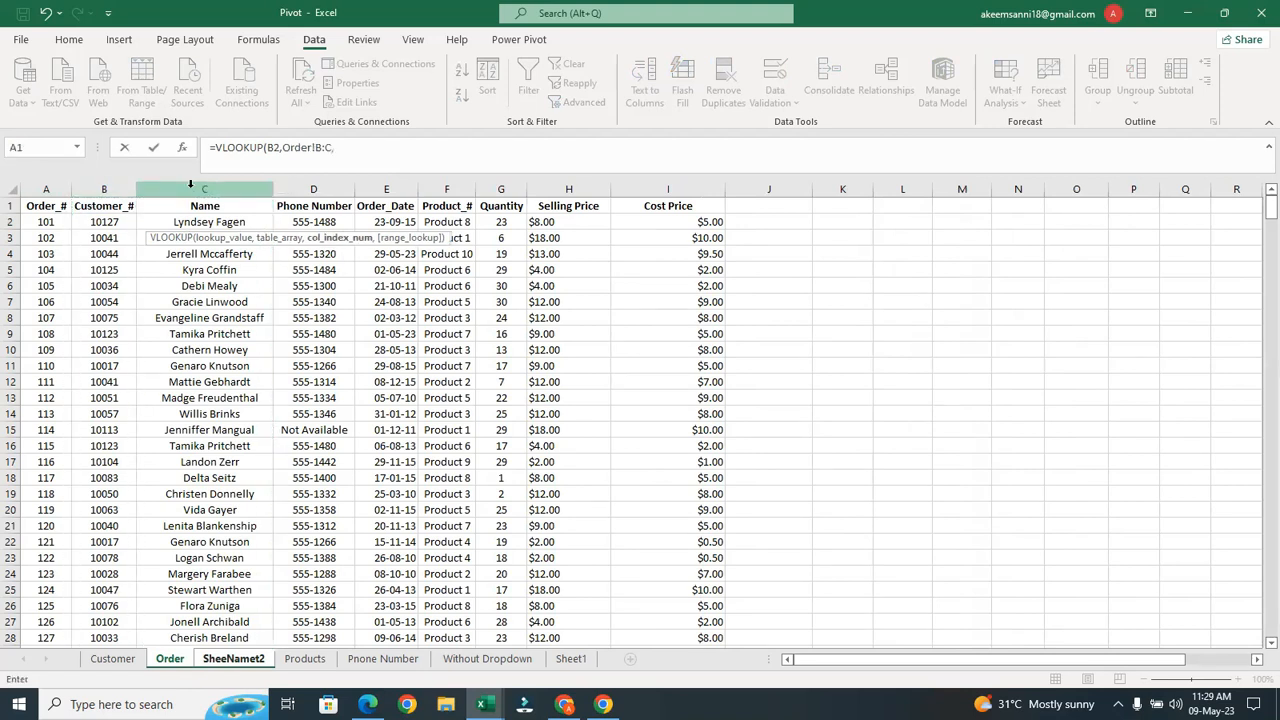
type("2,")
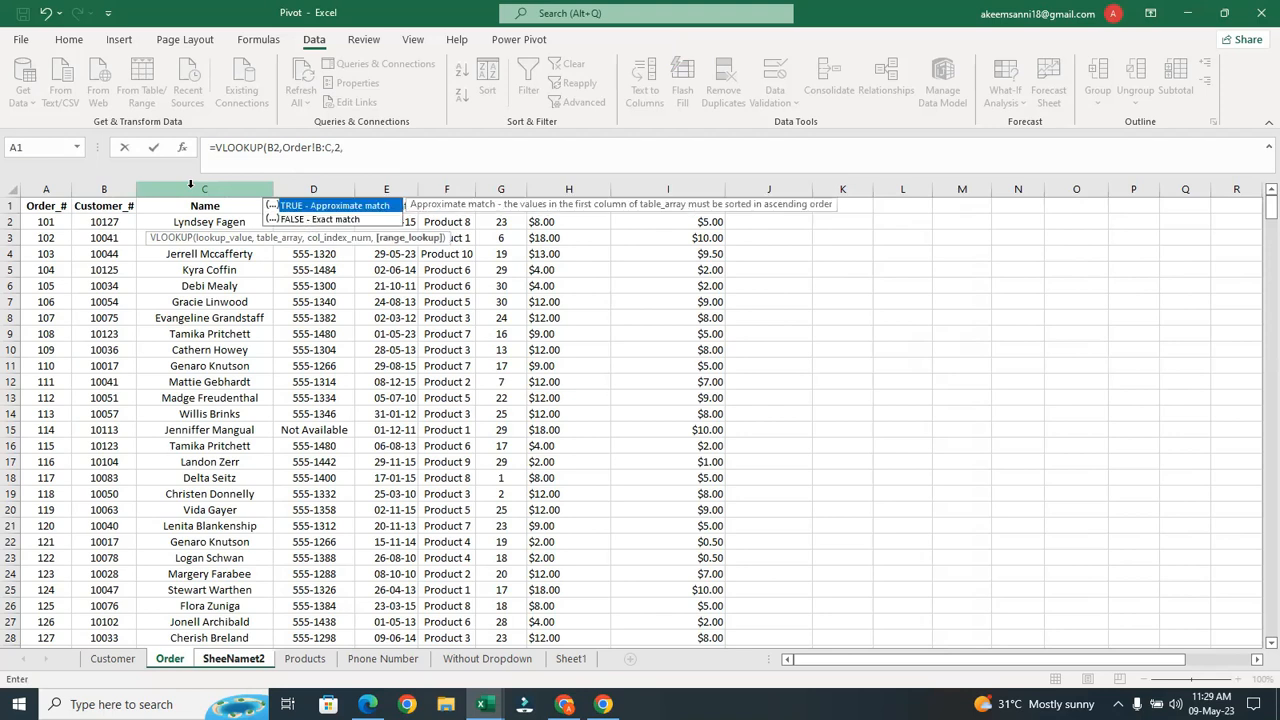
double_click(372, 222)
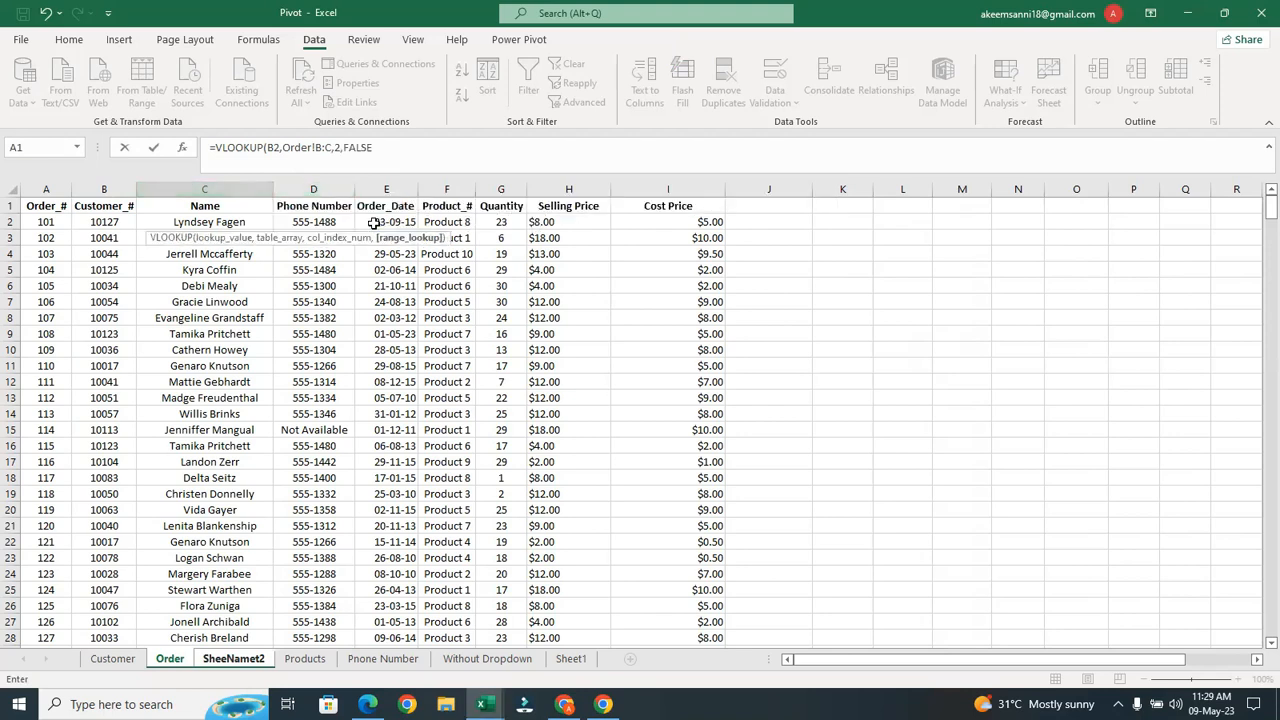
type(")")
key("Return")
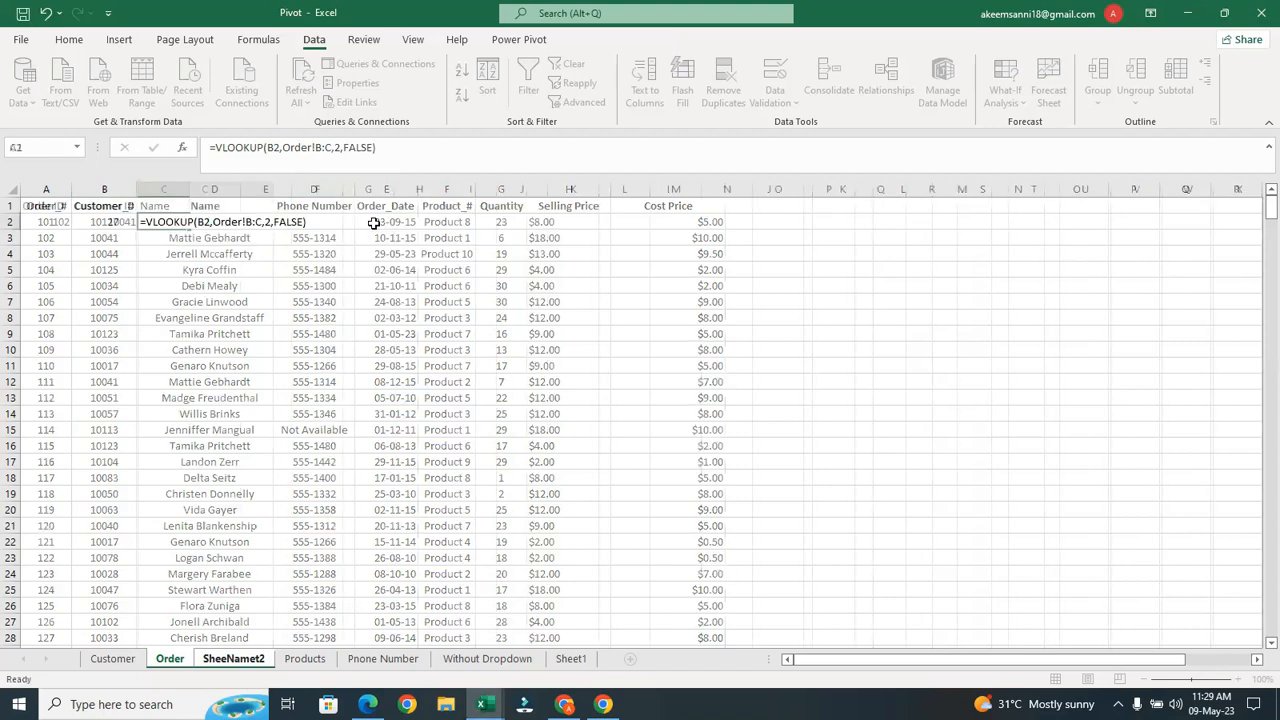
Autofit column C and test the Order ID dropdown with orders 104 and 111
double_click(189, 190)
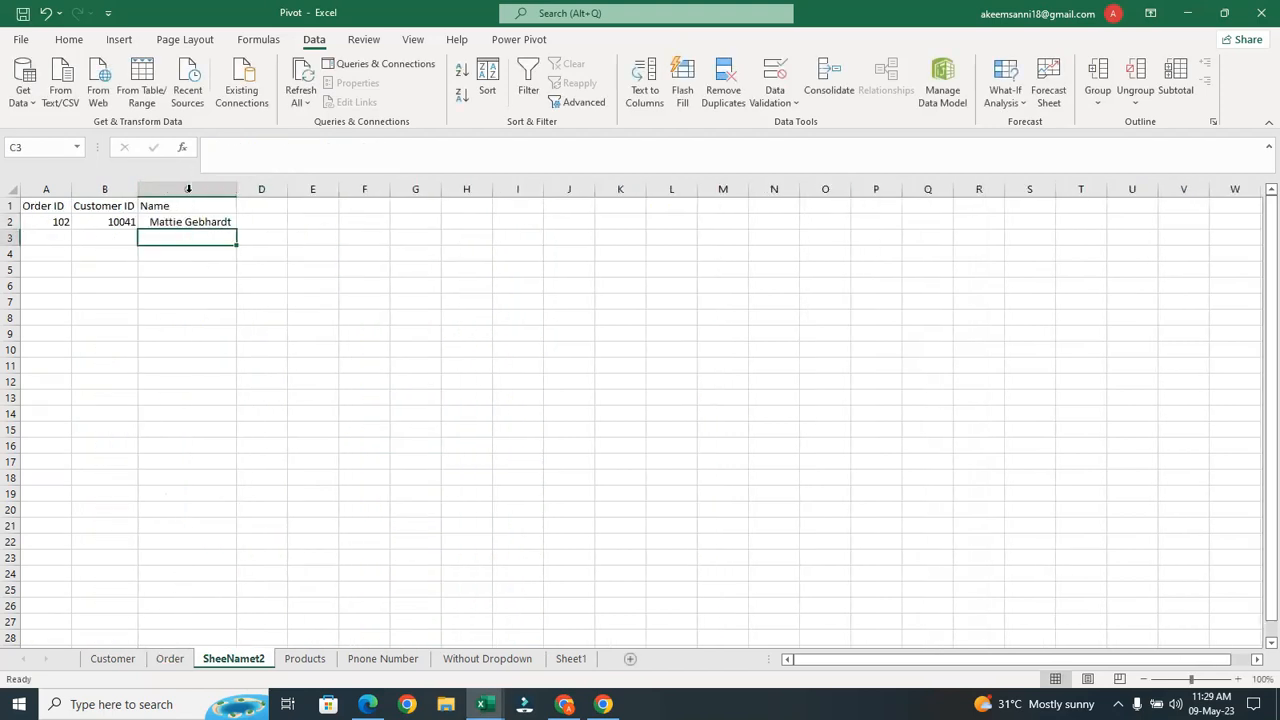
left_click(207, 220)
left_click(63, 222)
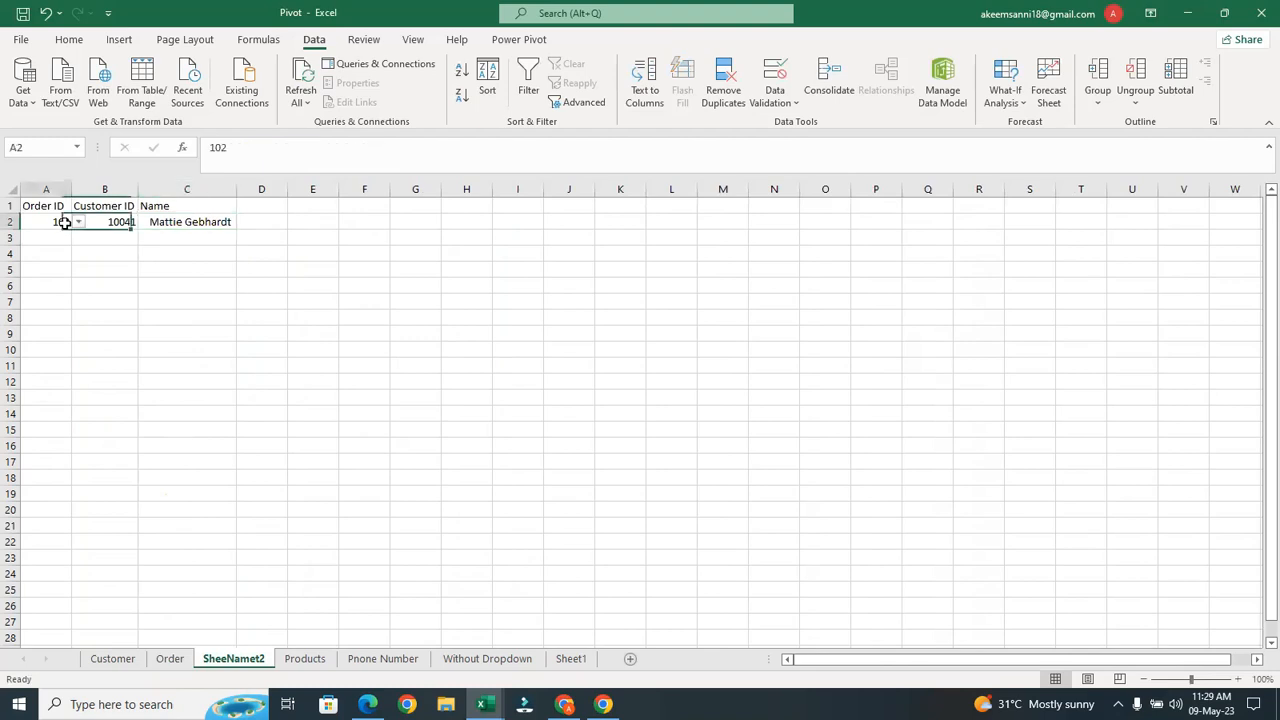
left_click(79, 222)
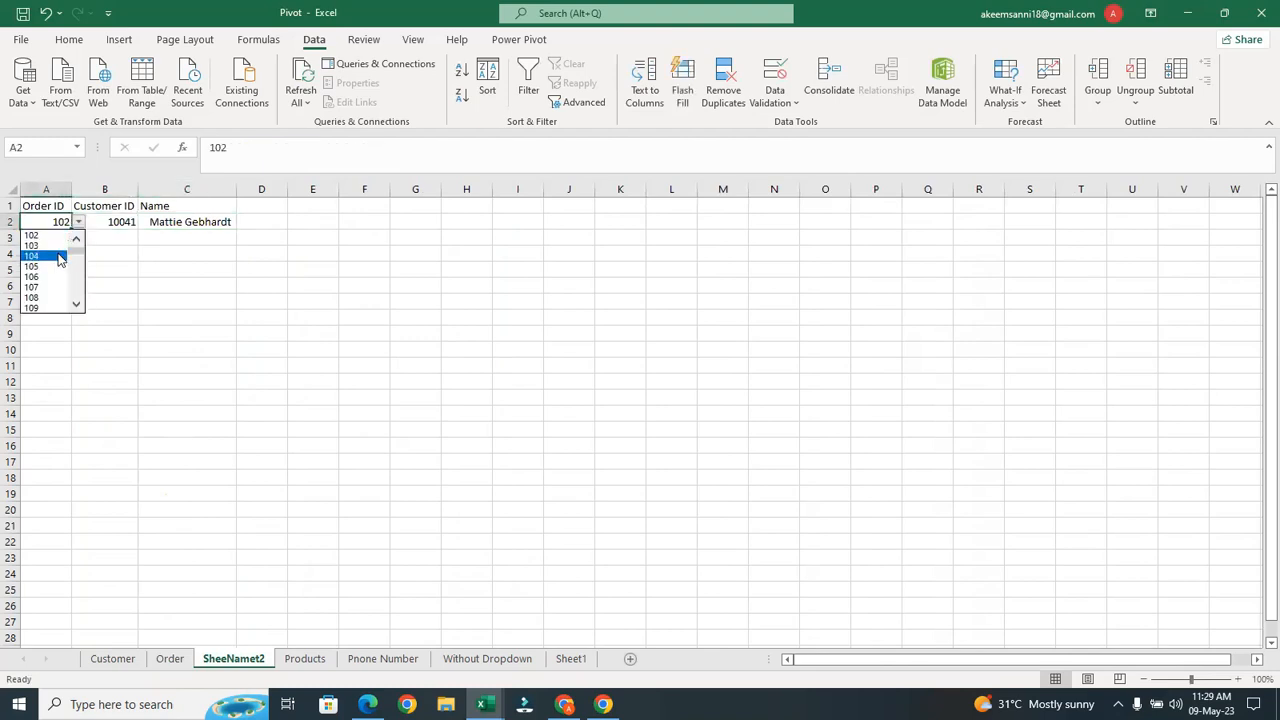
left_click(58, 256)
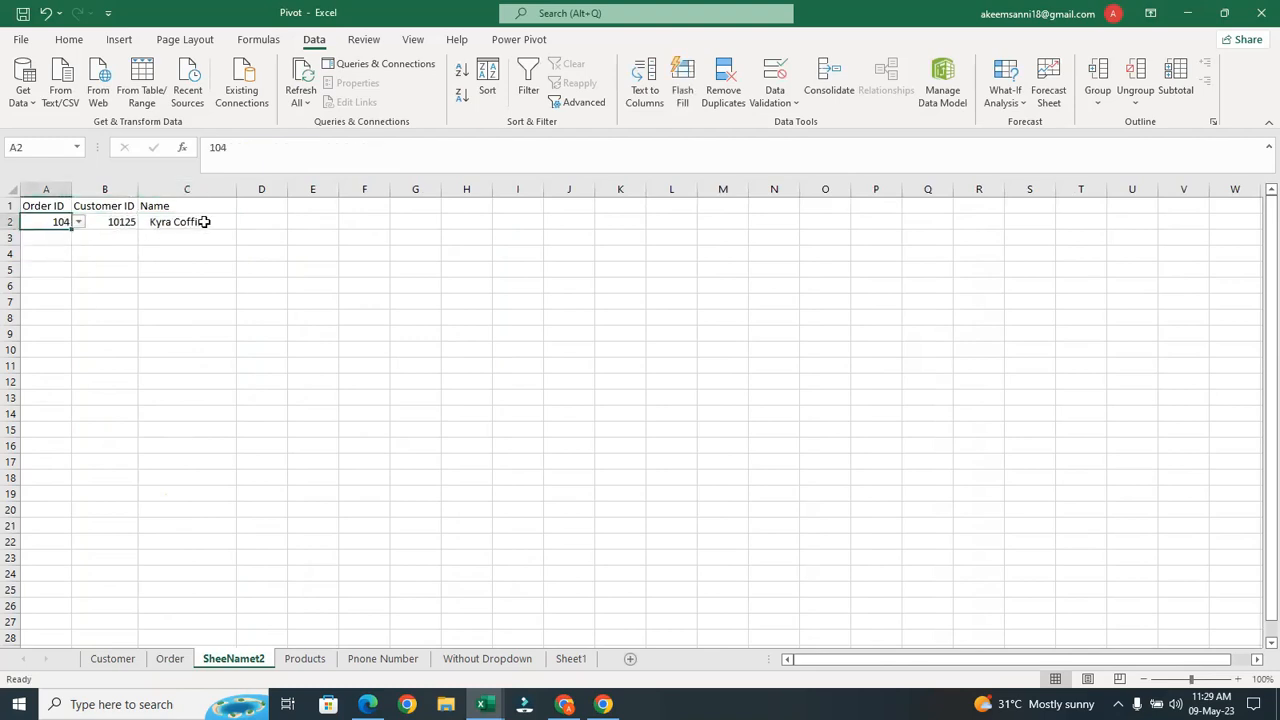
left_click(79, 222)
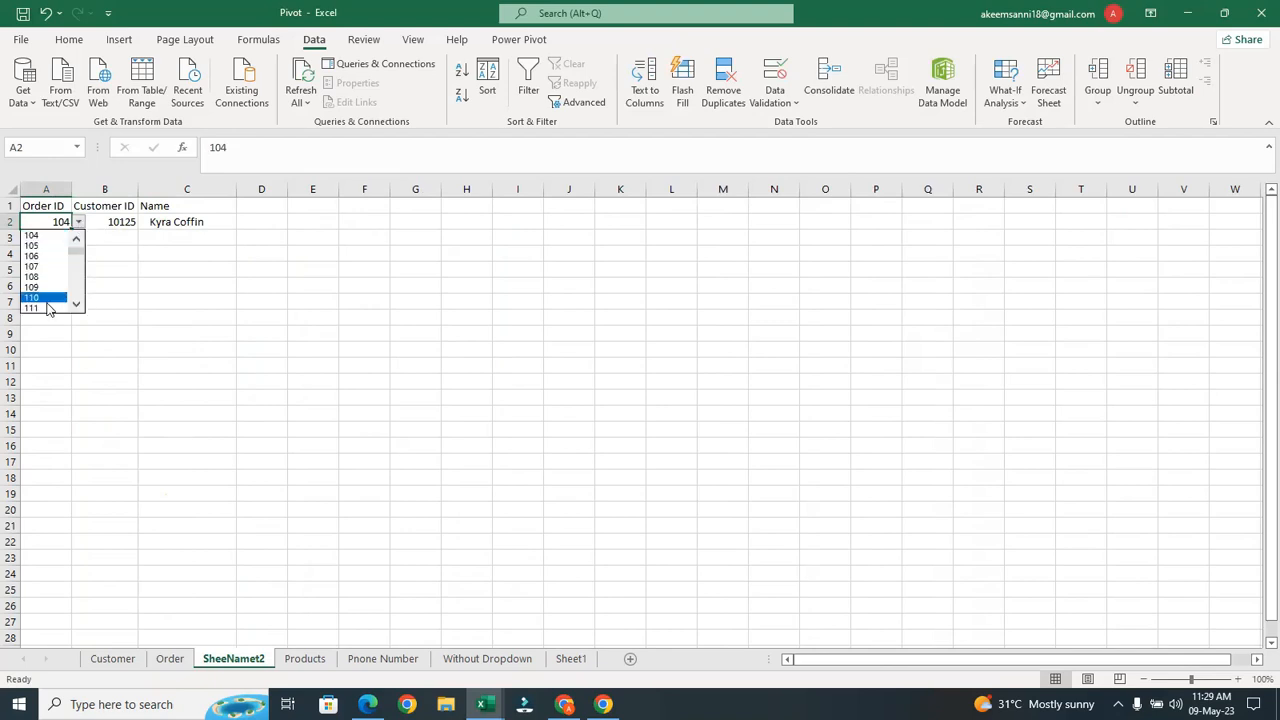
left_click(46, 308)
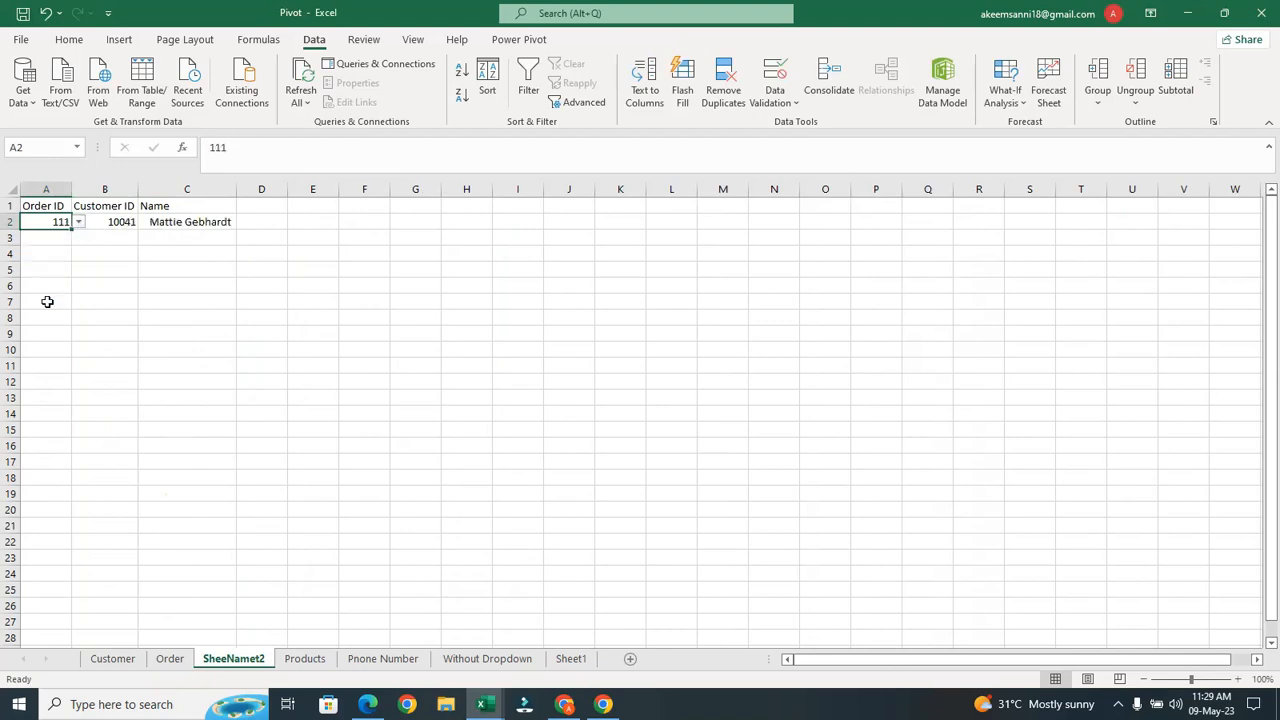
Try orders 117 and 122, then inspect the Customer ID and Name lookup formulas
left_click(311, 222)
left_click(398, 222)
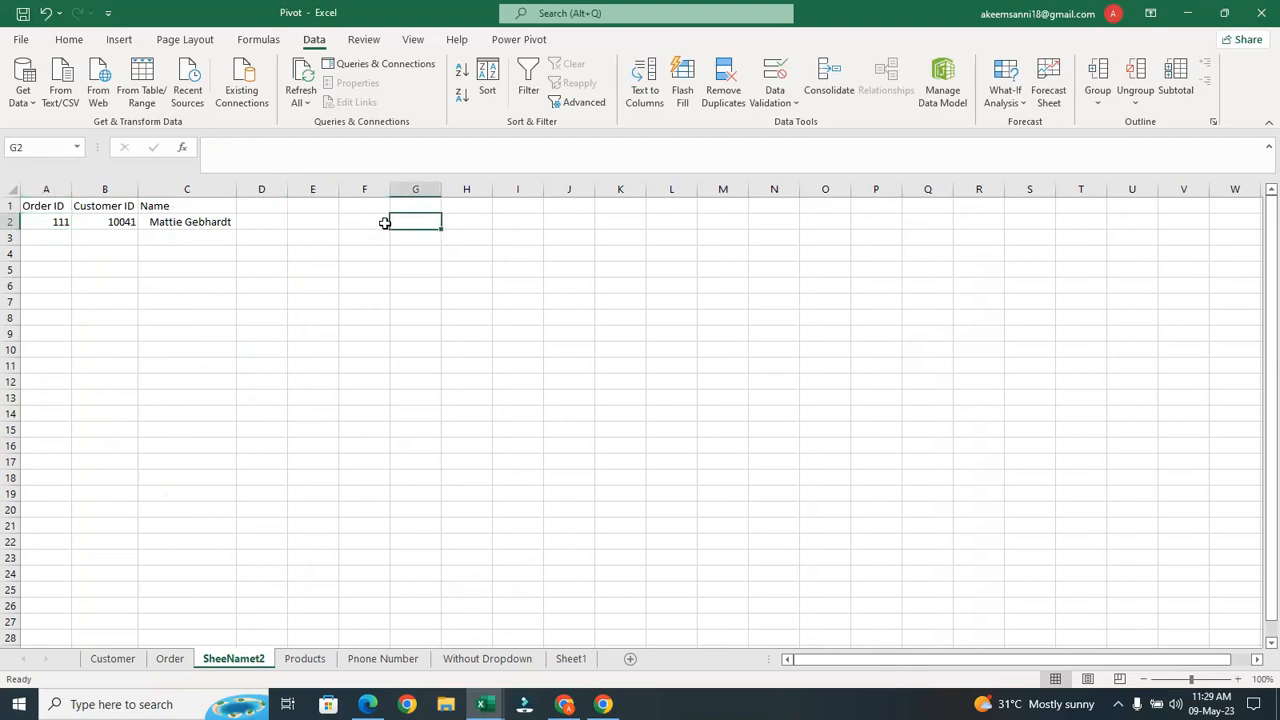
left_click(57, 222)
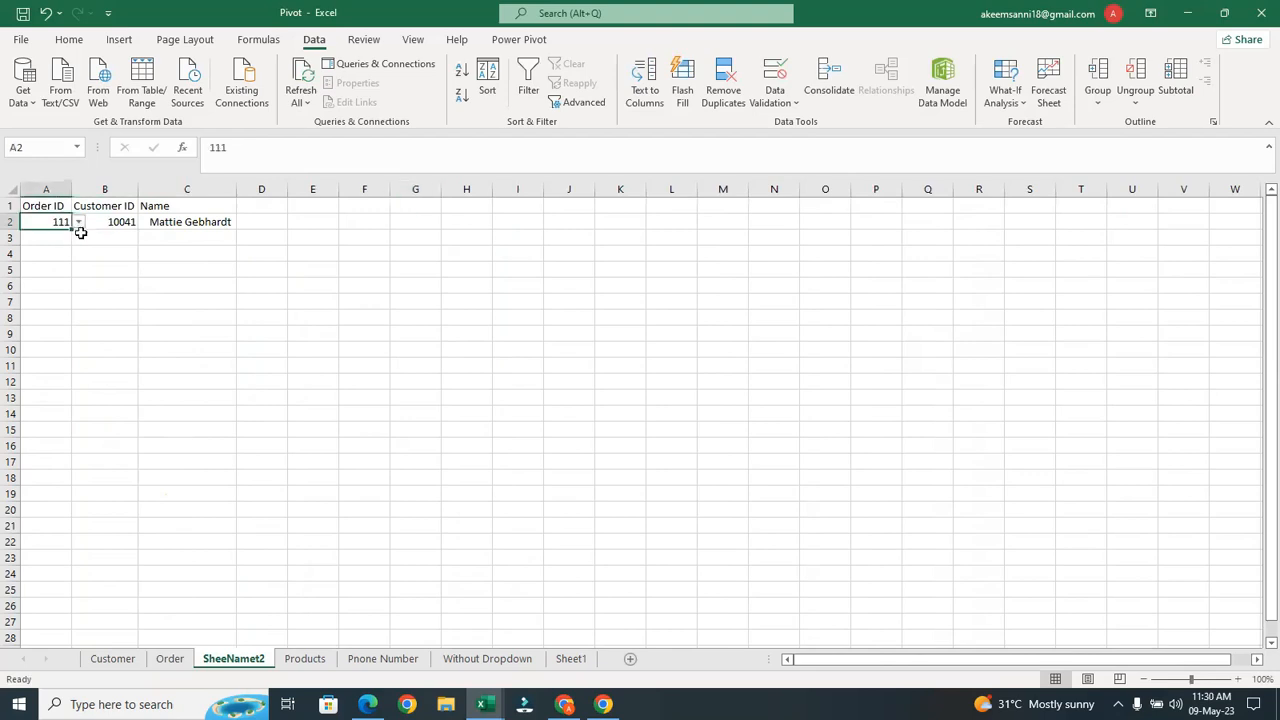
left_click(79, 224)
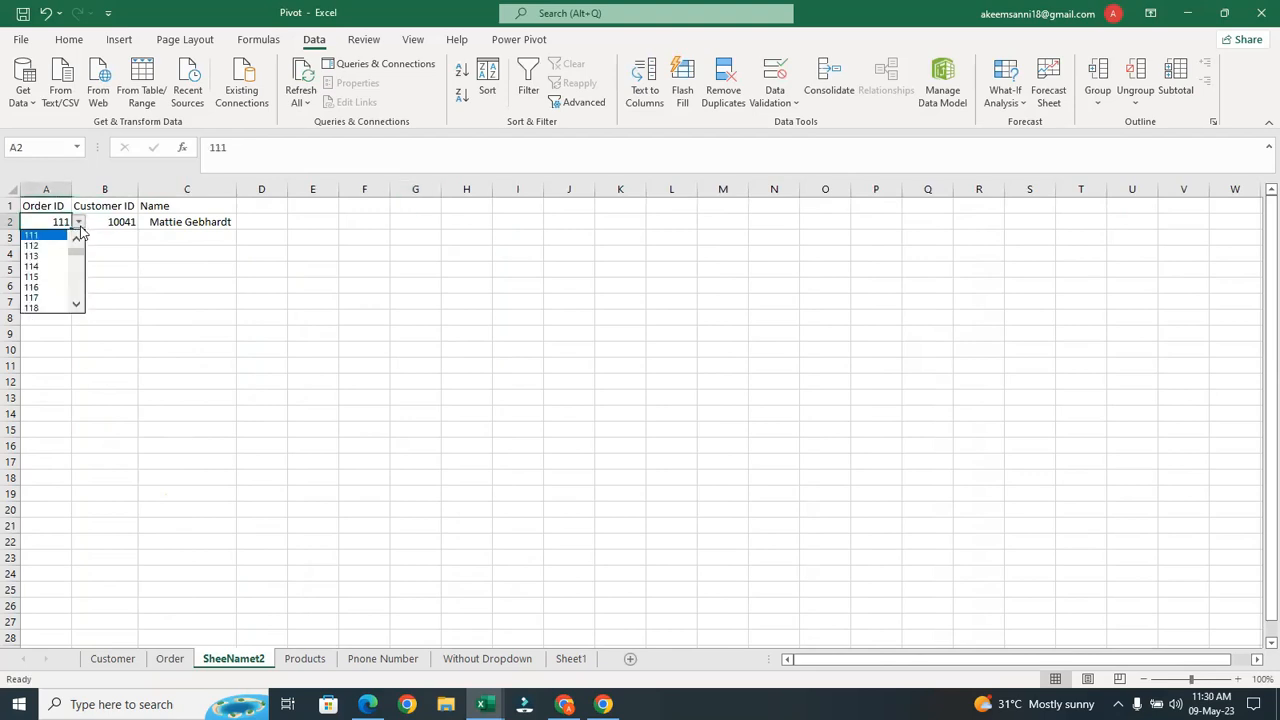
left_click(33, 298)
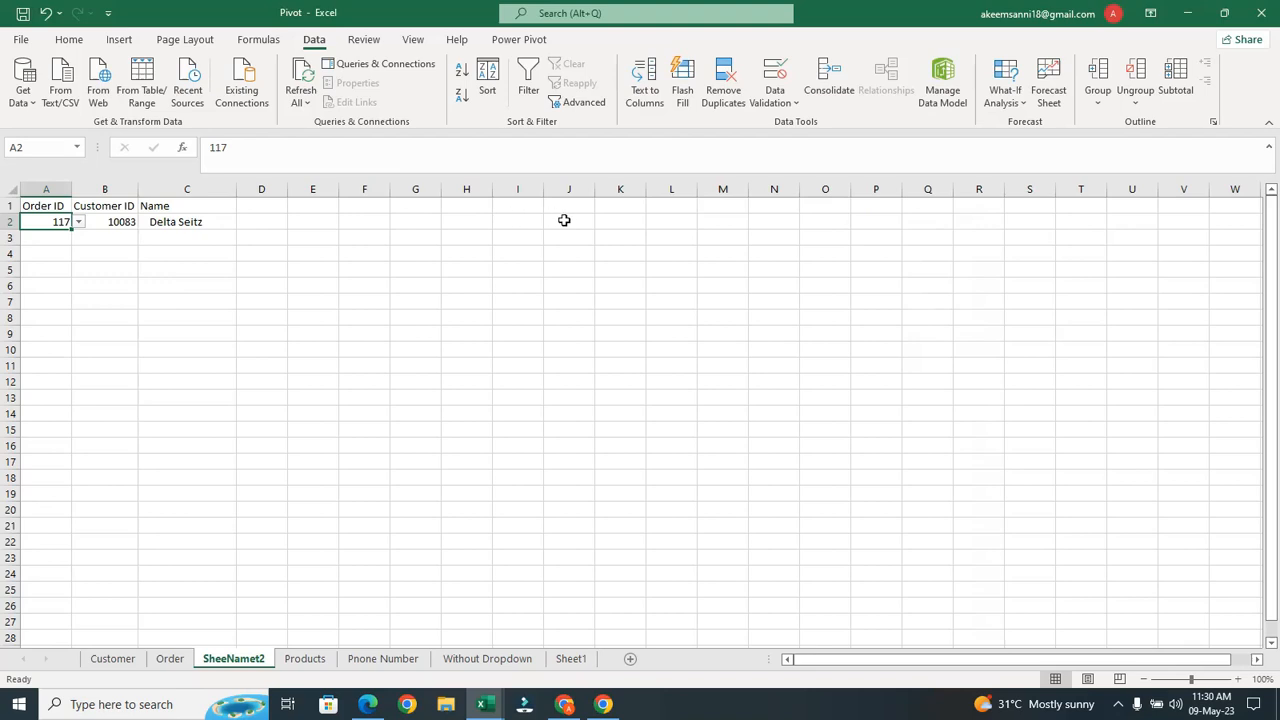
left_click(629, 219)
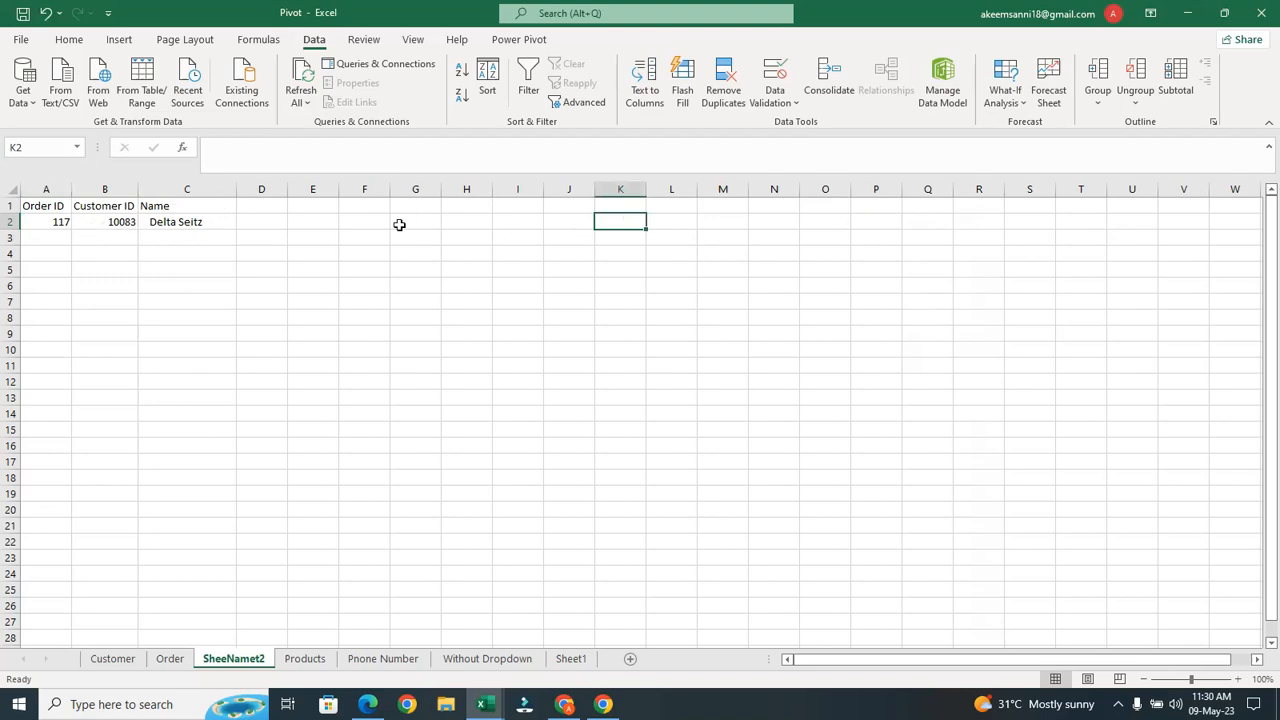
left_click(56, 226)
left_click(78, 222)
left_click(52, 288)
left_click(50, 284)
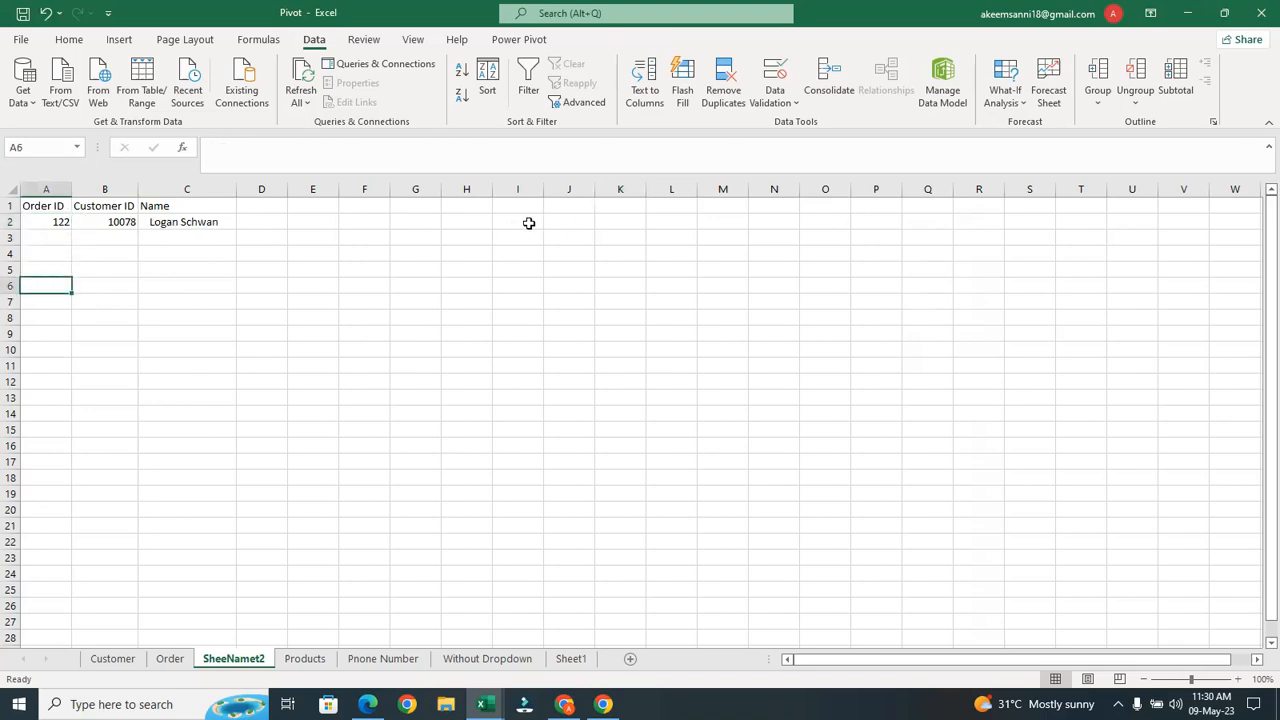
left_click(189, 222)
left_click(124, 224)
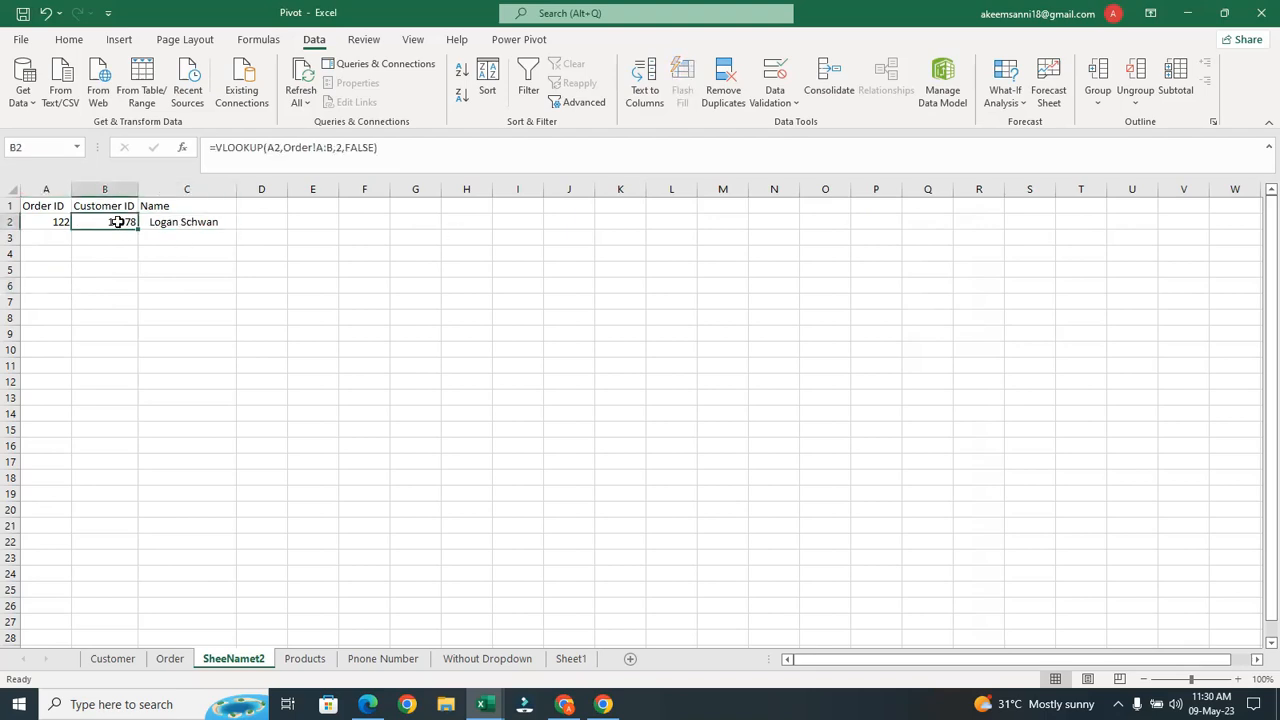
left_click(61, 223)
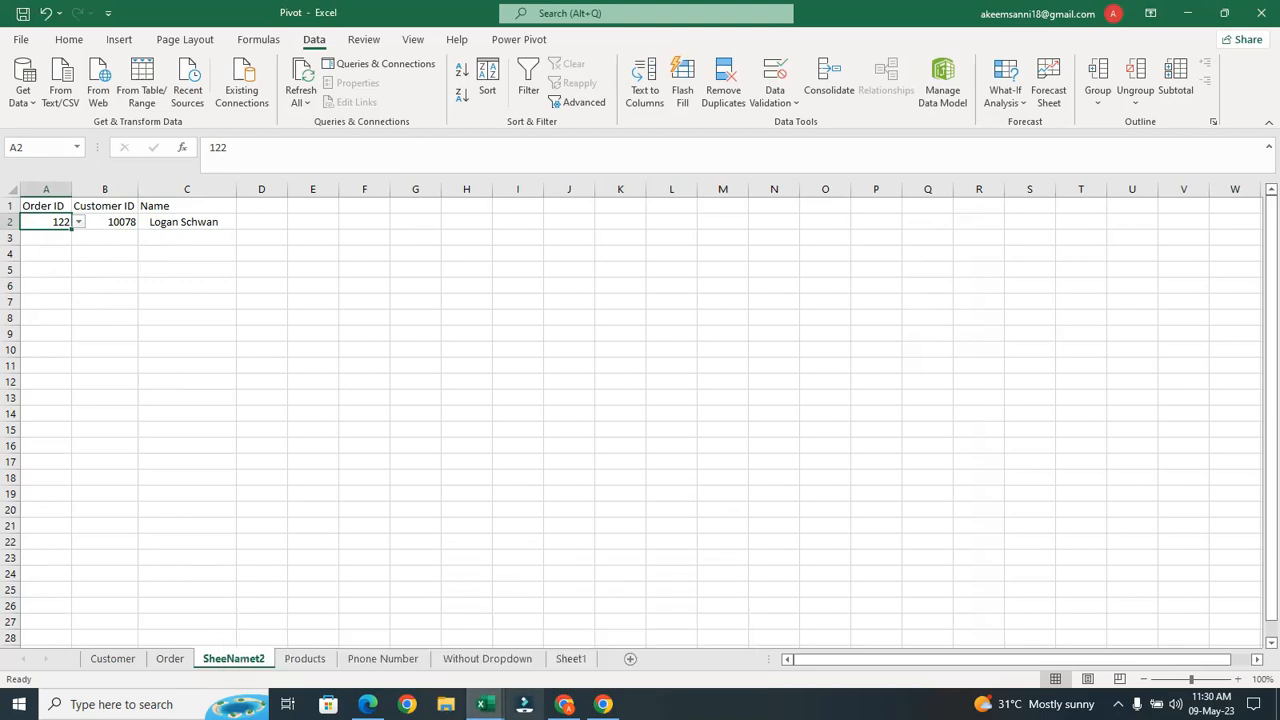
mouse_move(483, 704)
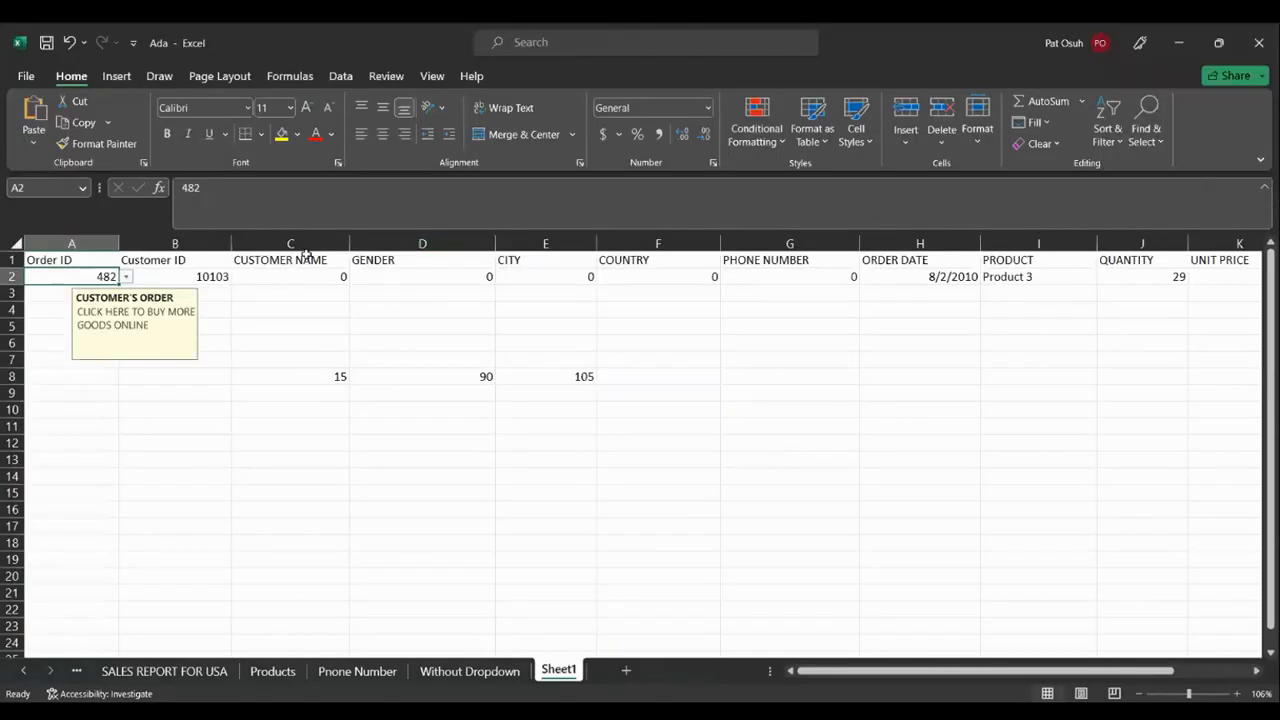
Empty the Ada order form's C2 and start typing a =VLOOLUP formula
left_click(295, 276)
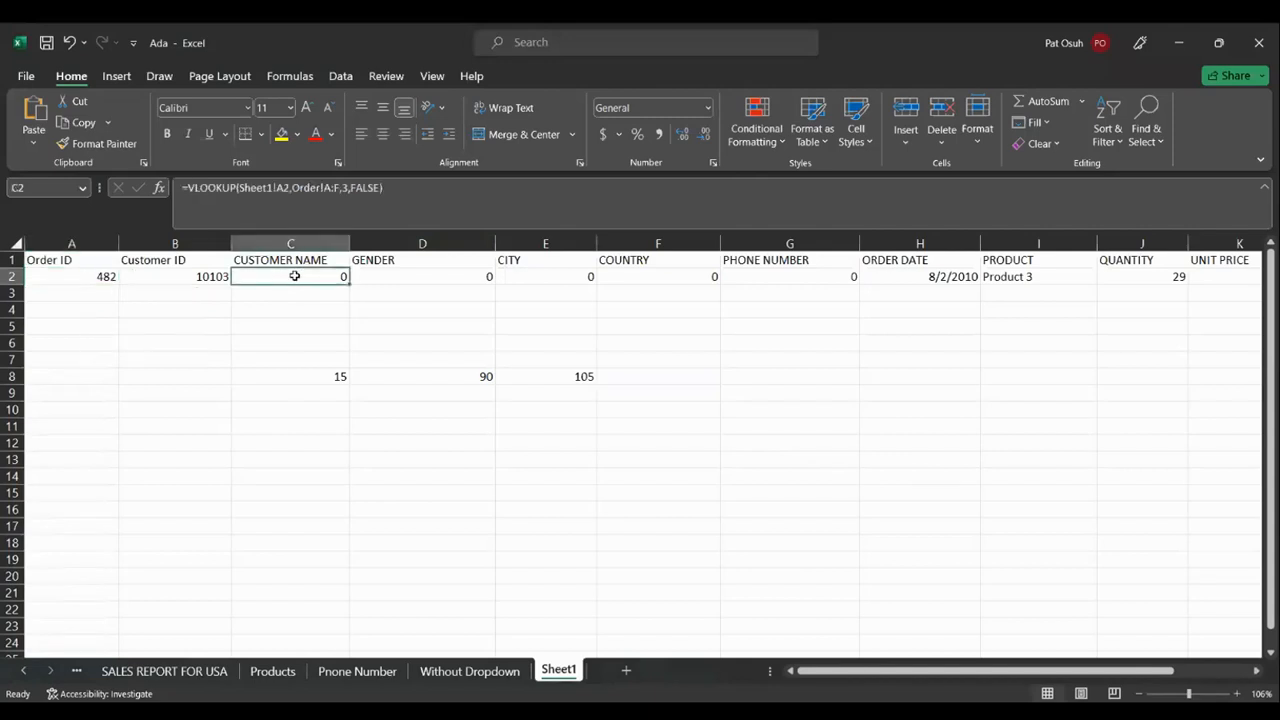
type("=")
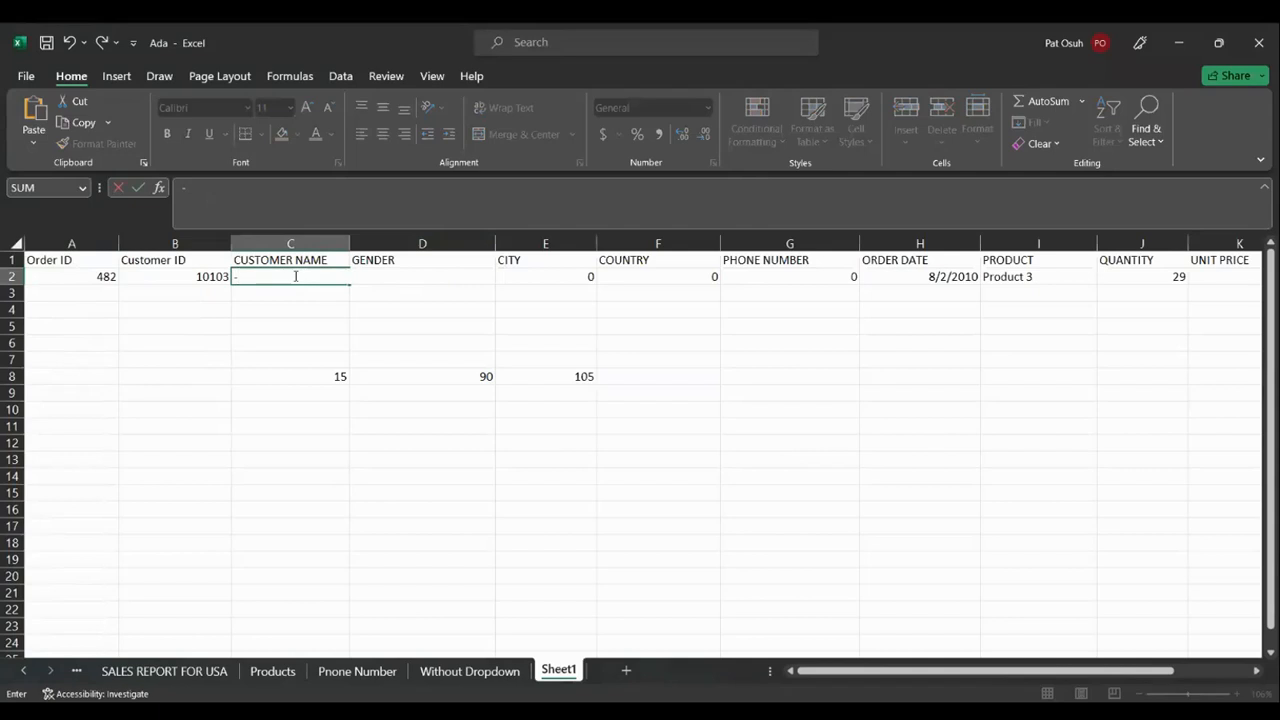
key("F2")
key("BackSpace")
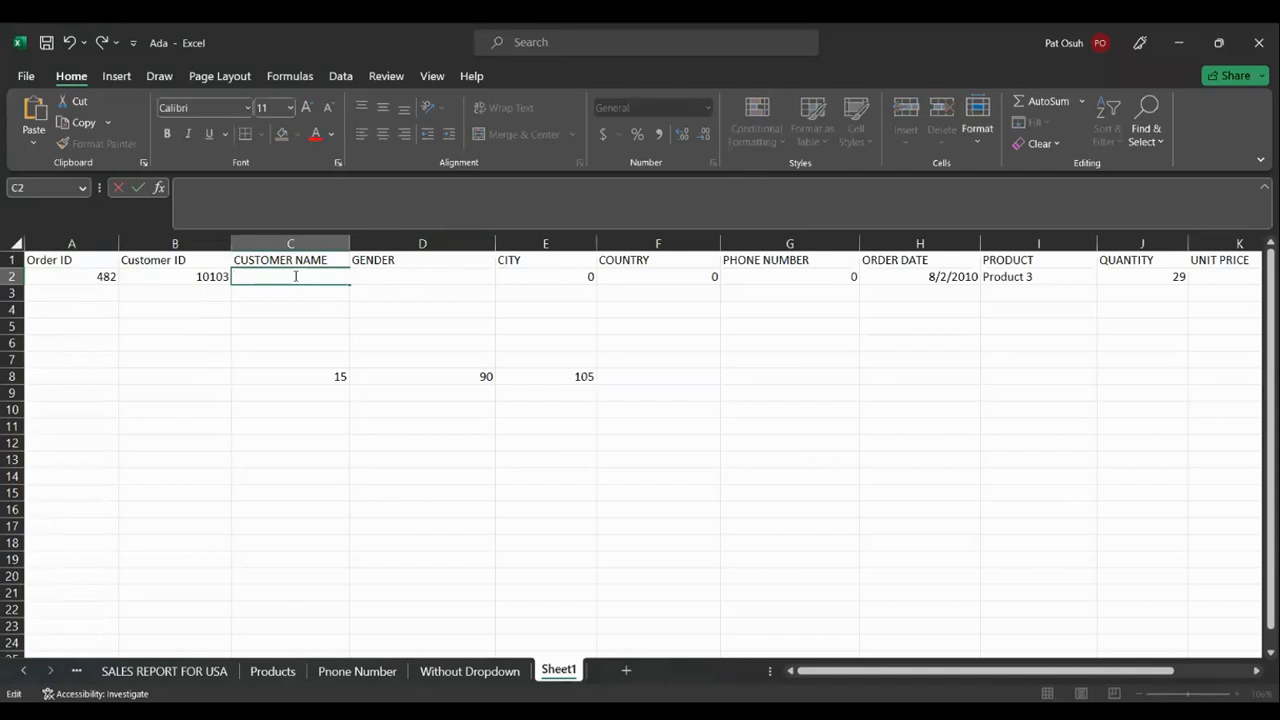
type("=")
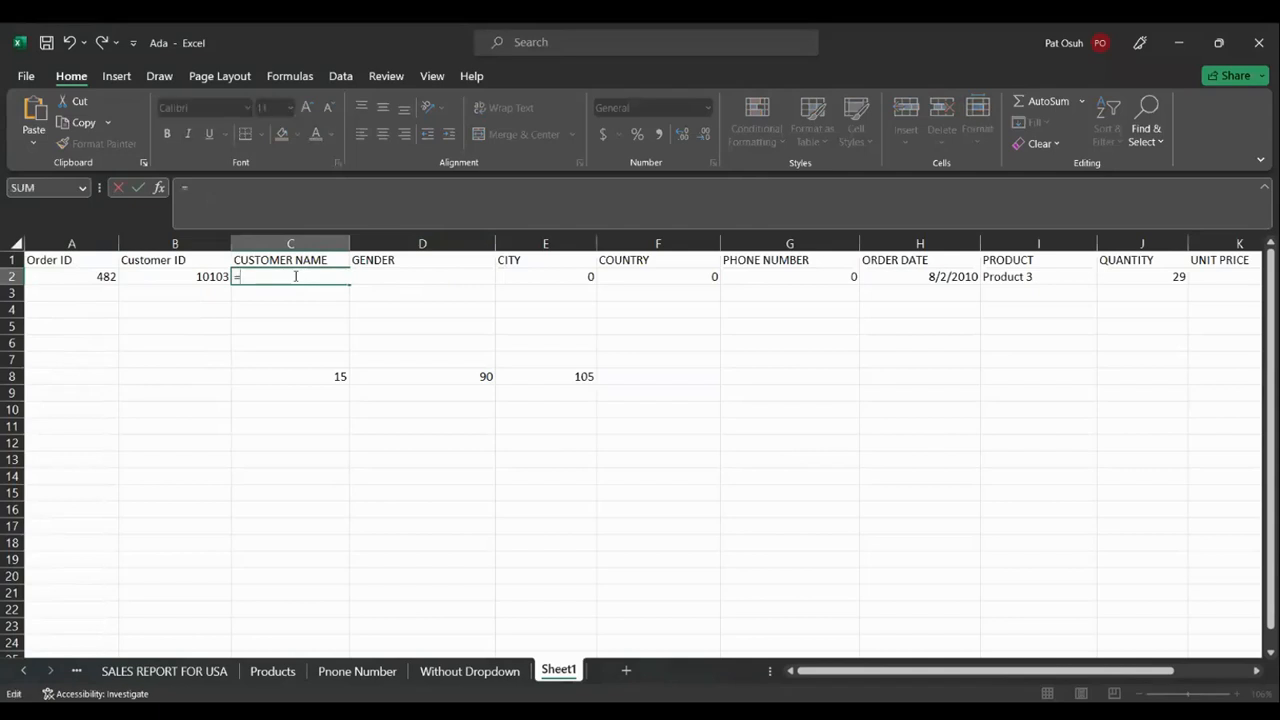
type("VLOOLUP(")
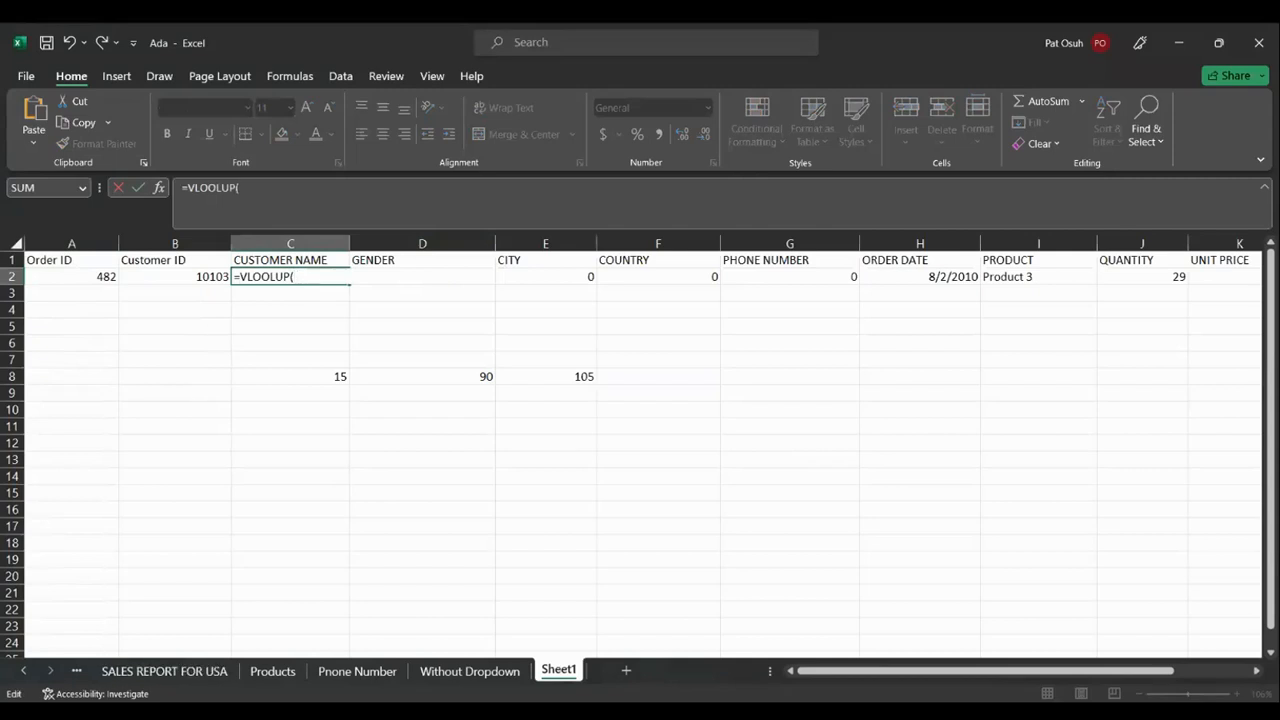
Add B2 as the lookup value, edit the formula text and commit it, leaving #NAME? in C2
left_click(26, 671)
left_click(26, 671)
left_click(26, 671)
left_click(27, 671)
left_click(27, 671)
left_click(27, 671)
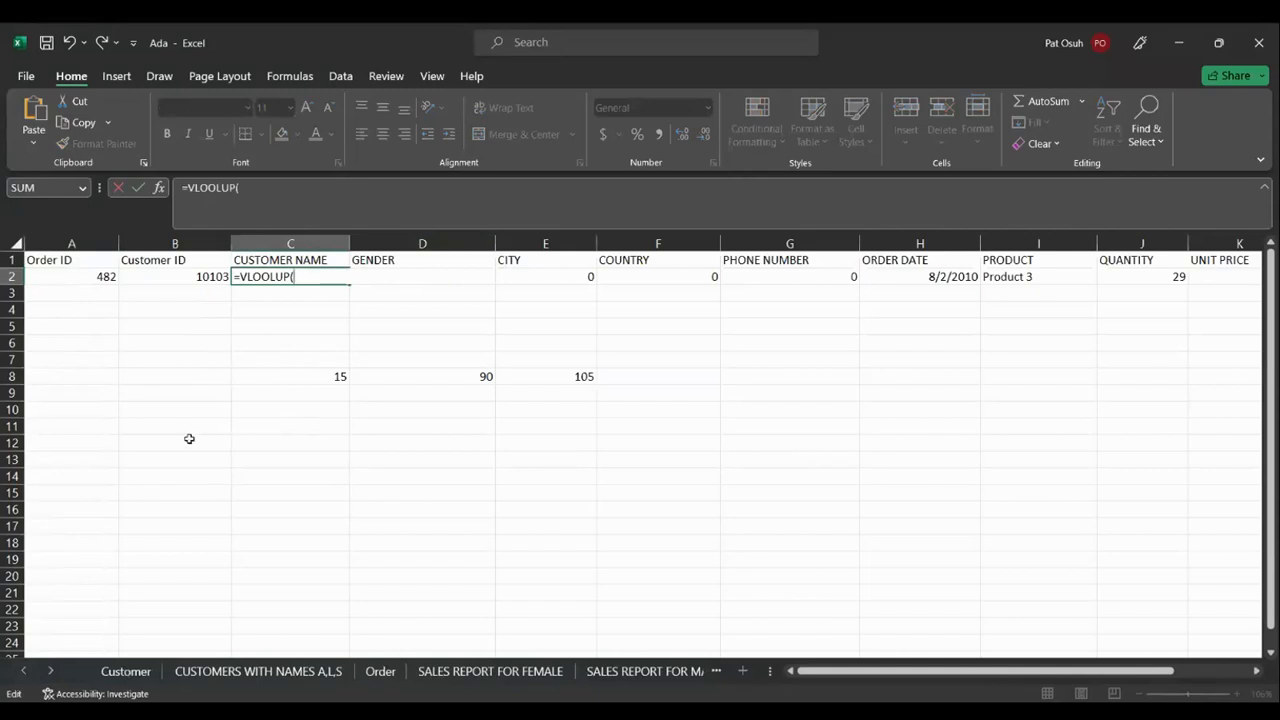
left_click(199, 276)
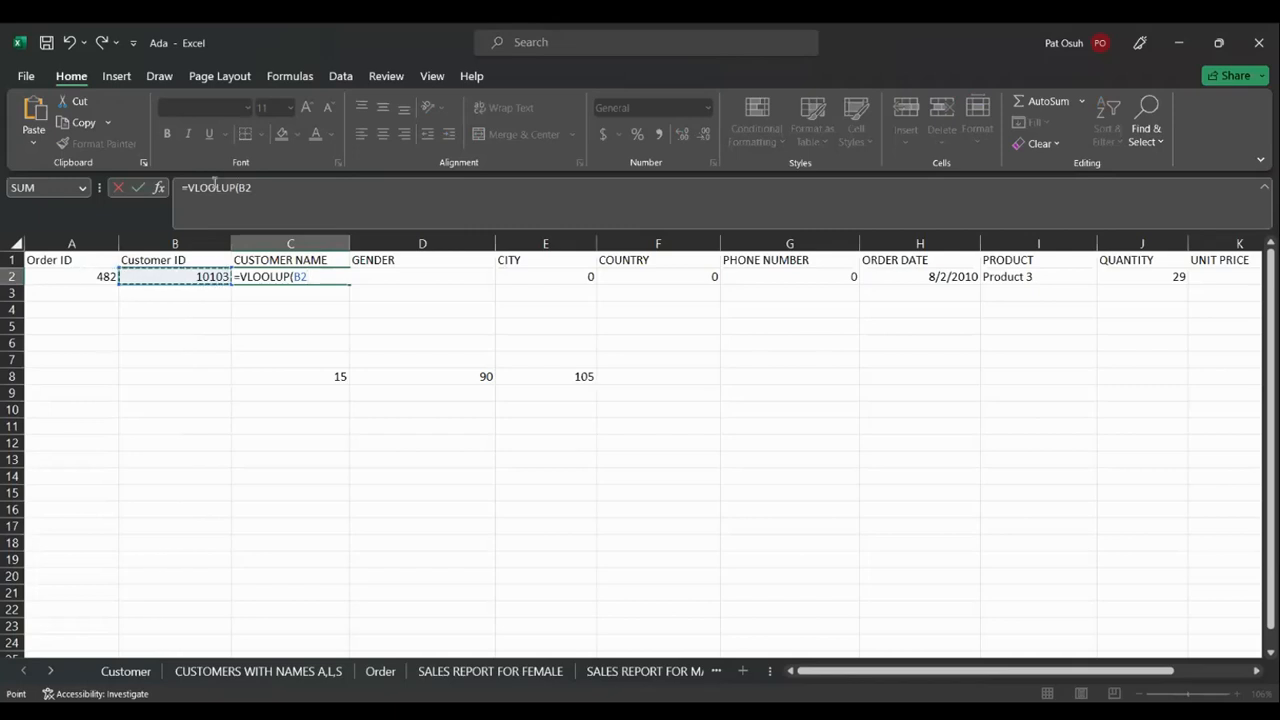
left_click(217, 187)
type("K")
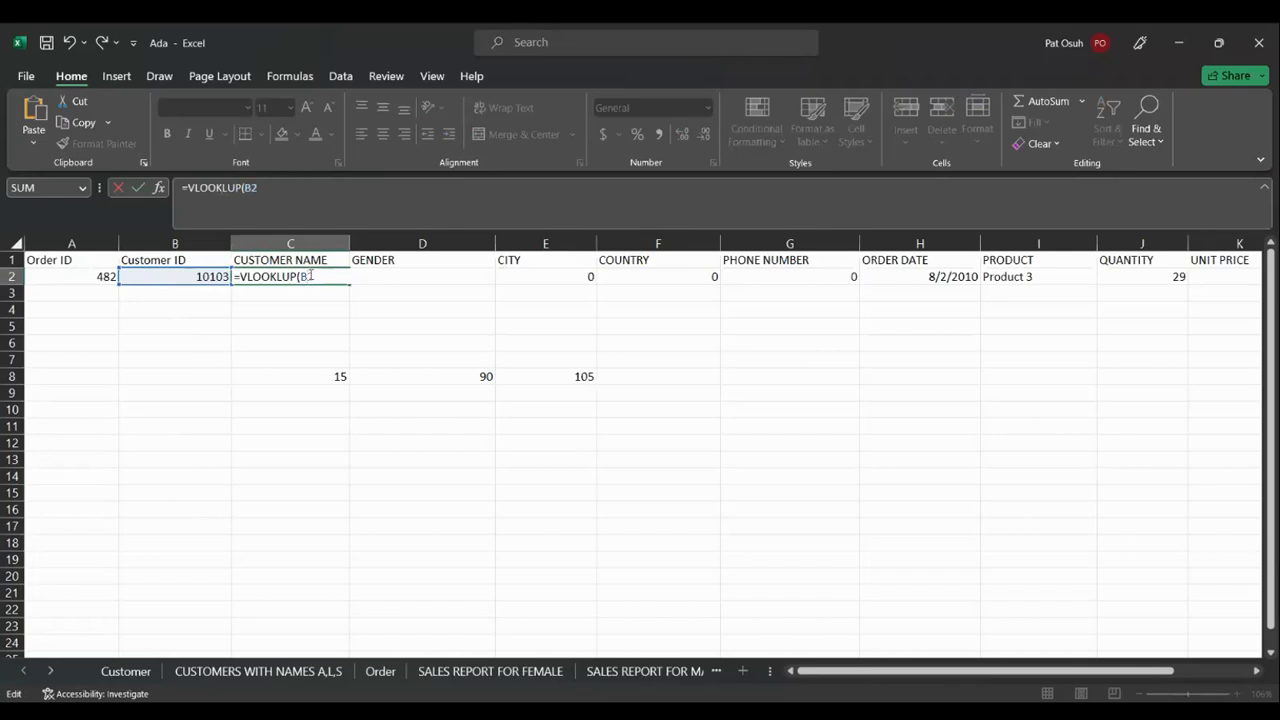
key("BackSpace")
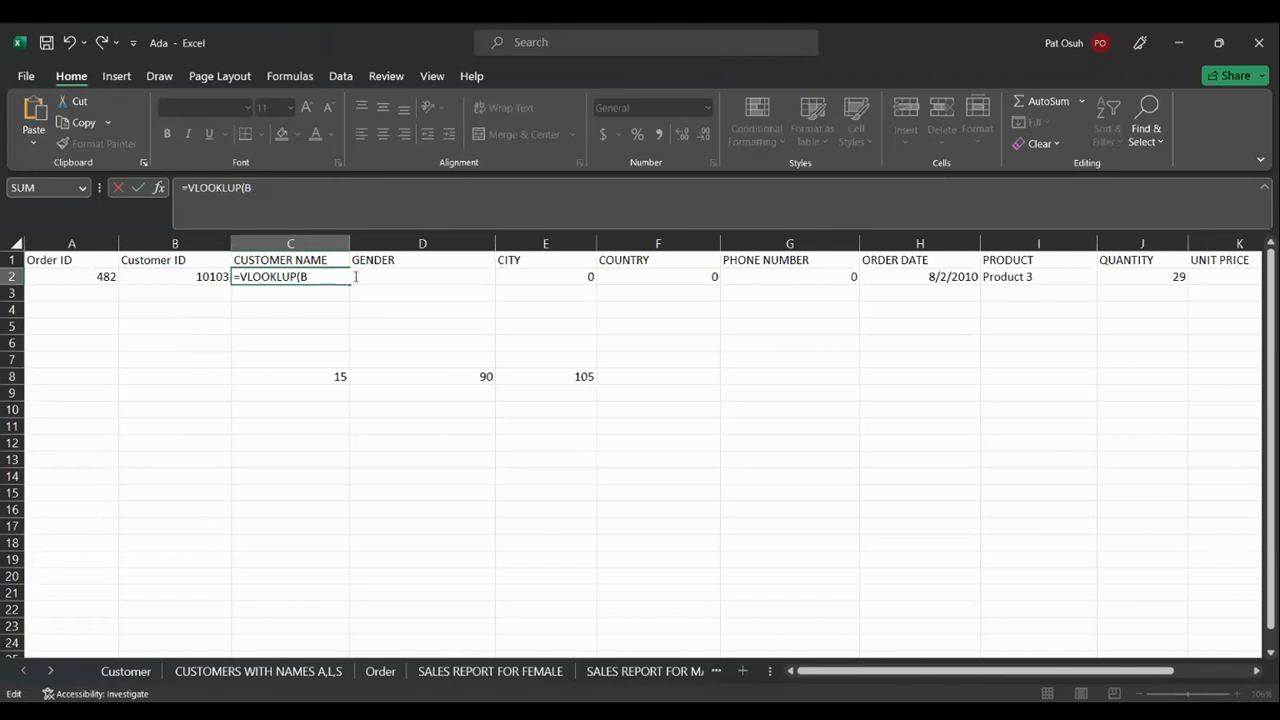
left_click(343, 307)
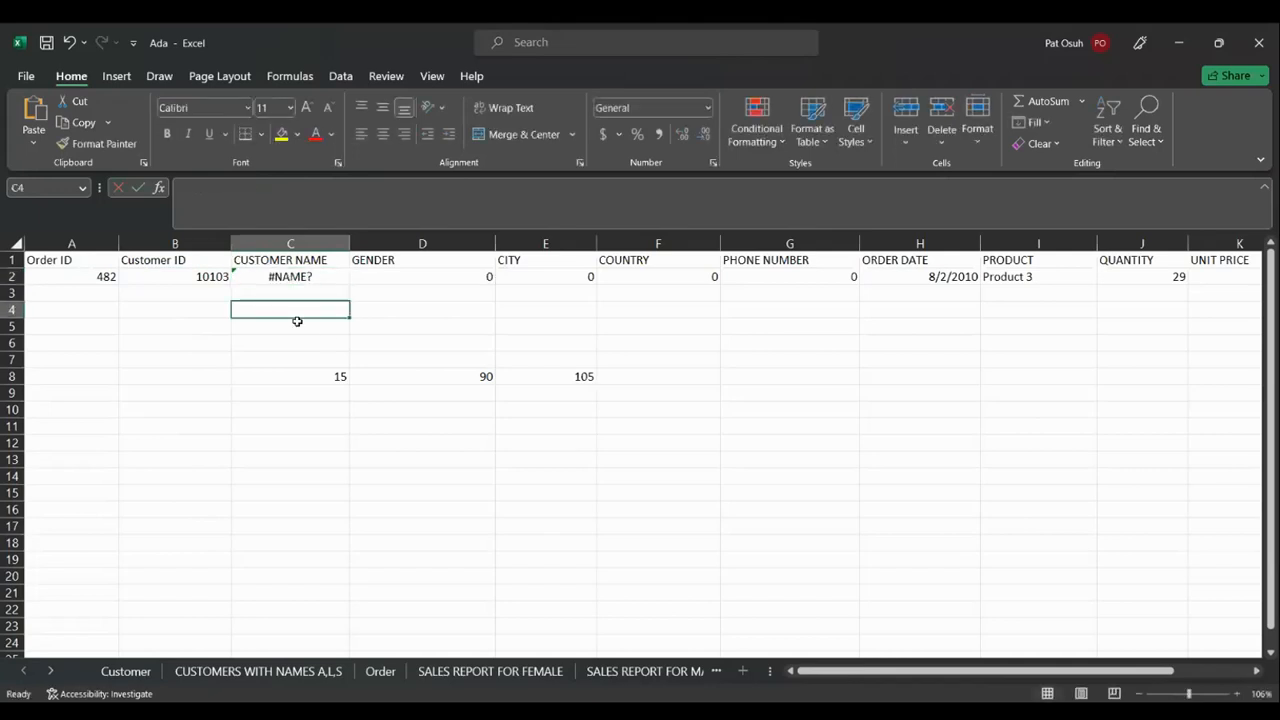
left_click(101, 277)
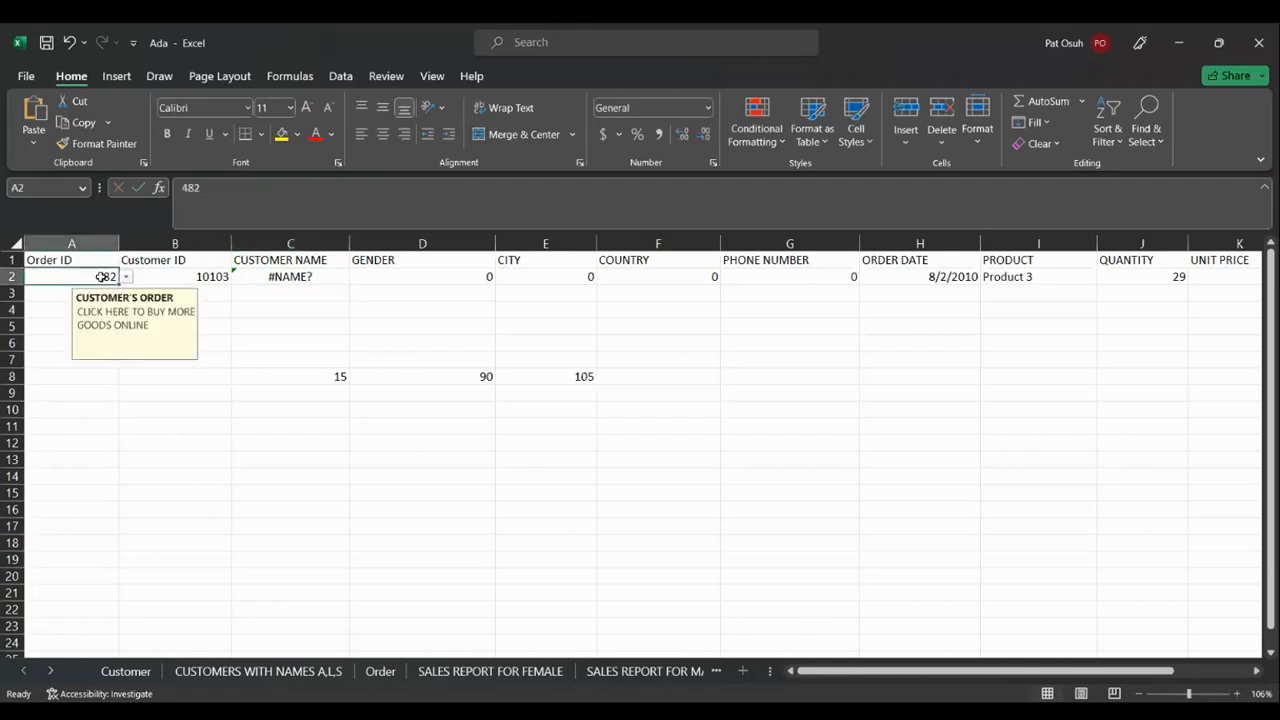
Clear Order ID 482 from A2 and the row 2 lookup formulas in B2:K3
key("Delete")
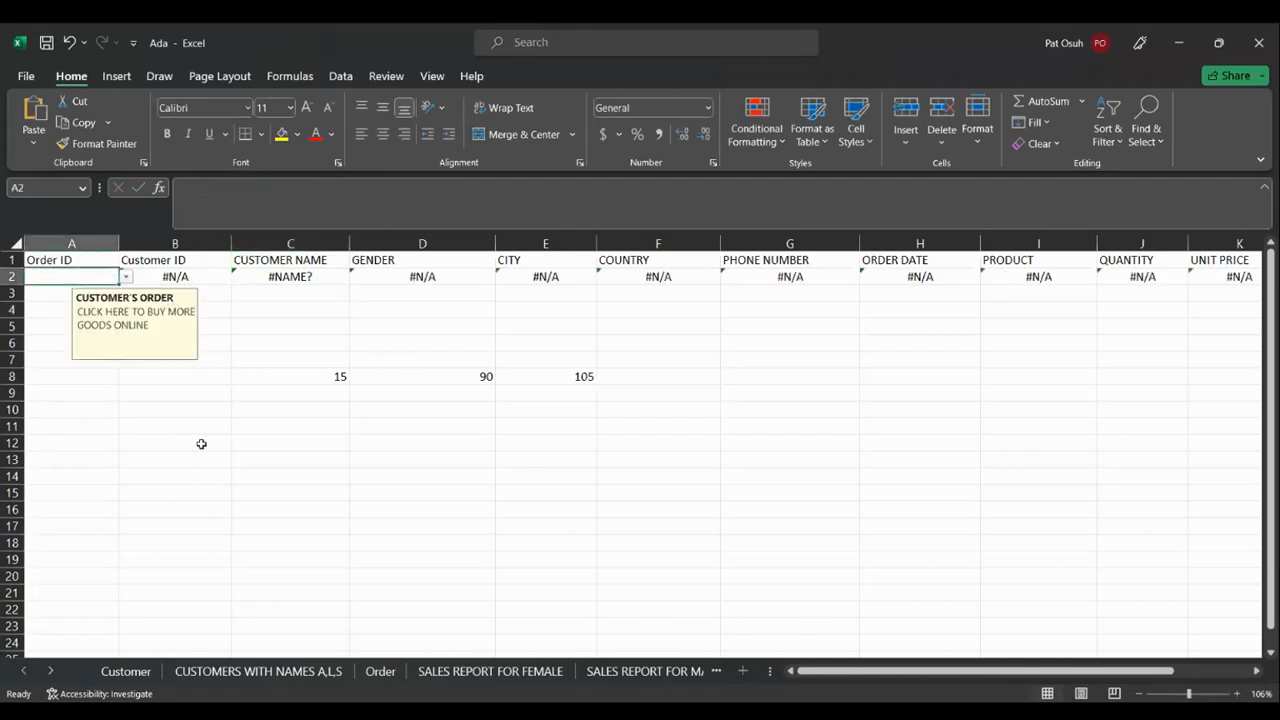
left_click(188, 275)
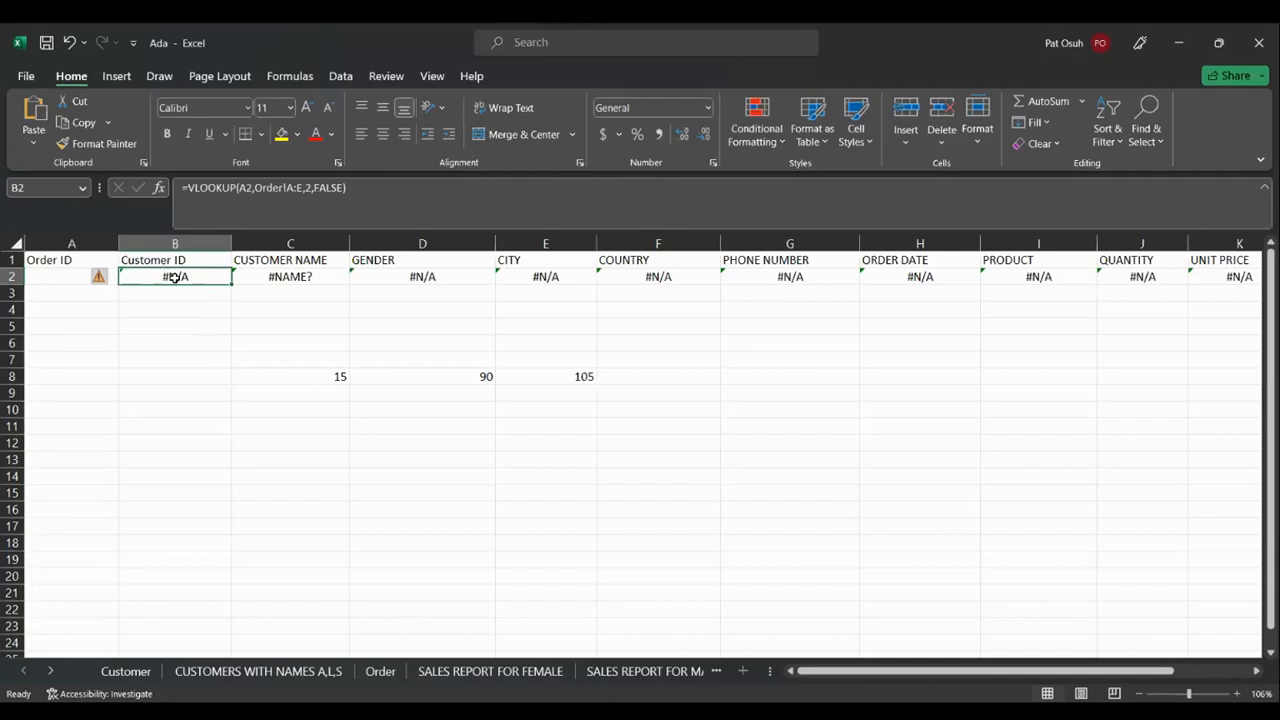
left_click_drag(175, 278, 1208, 294)
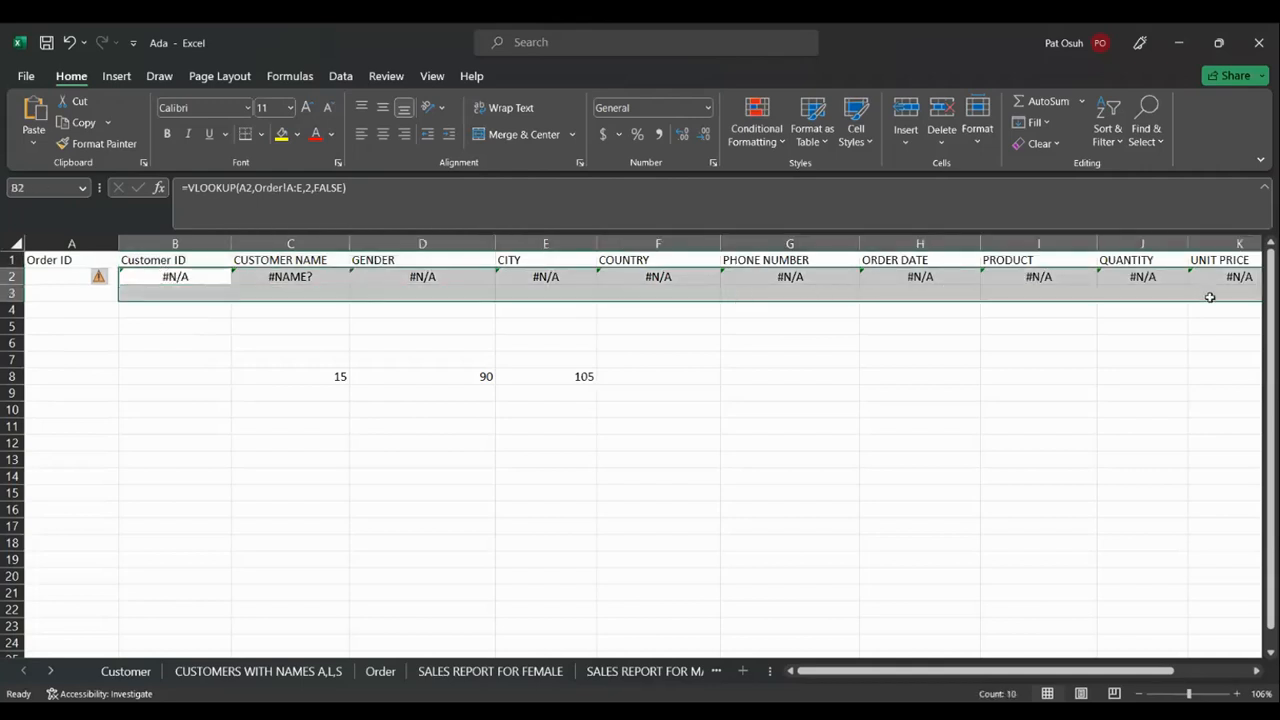
key("Delete")
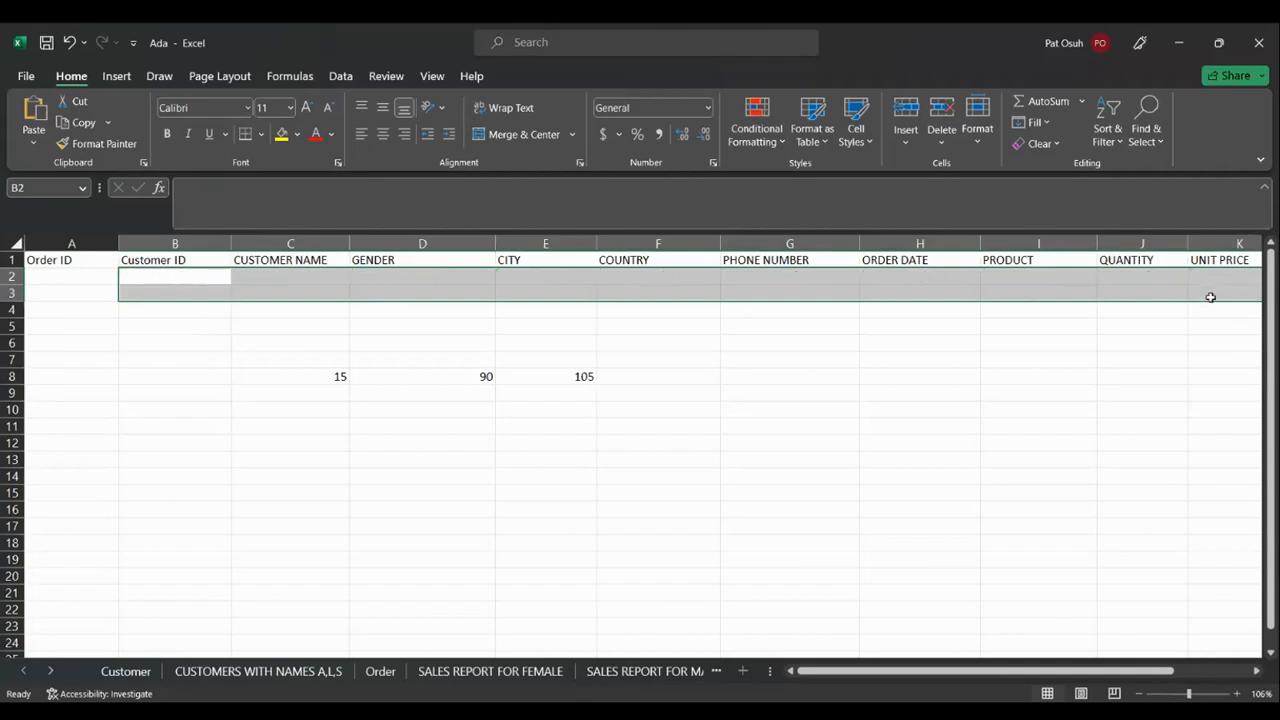
Delete the 105, 90 and 15 values from E8, D8 and C8
left_click(585, 376)
key("Delete")
key("Left")
key("Delete")
key("Left")
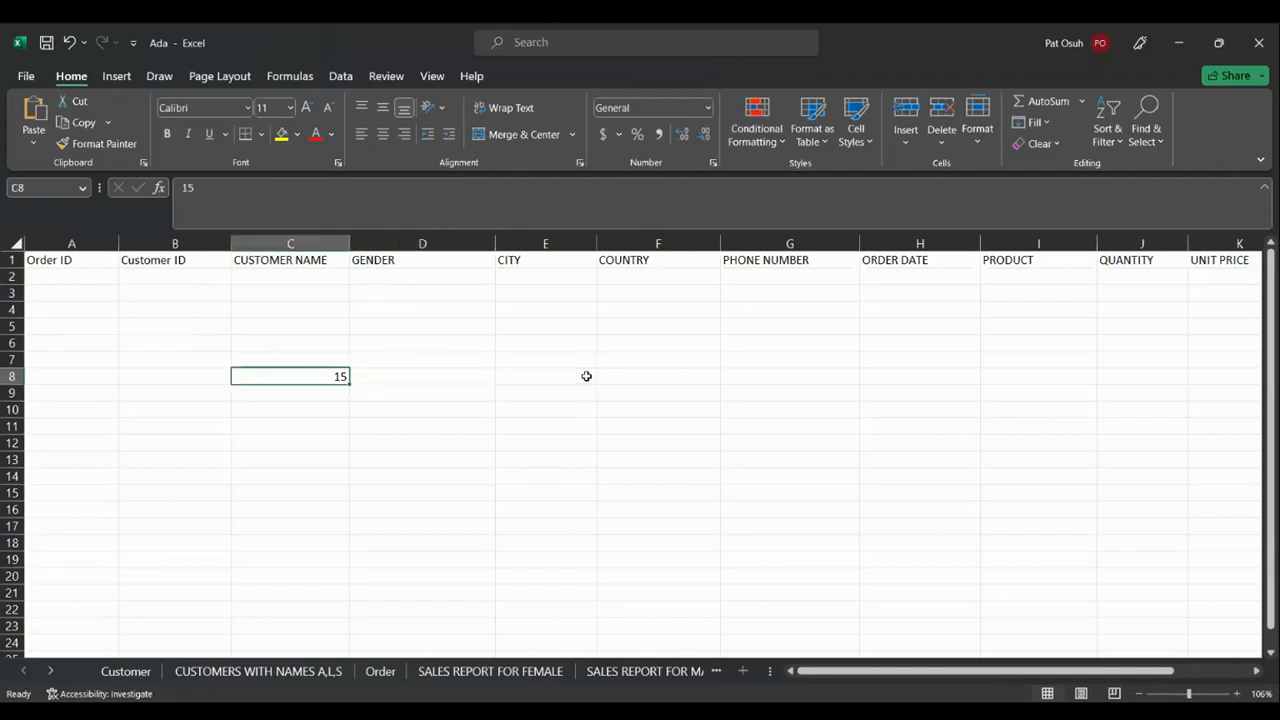
key("BackSpace")
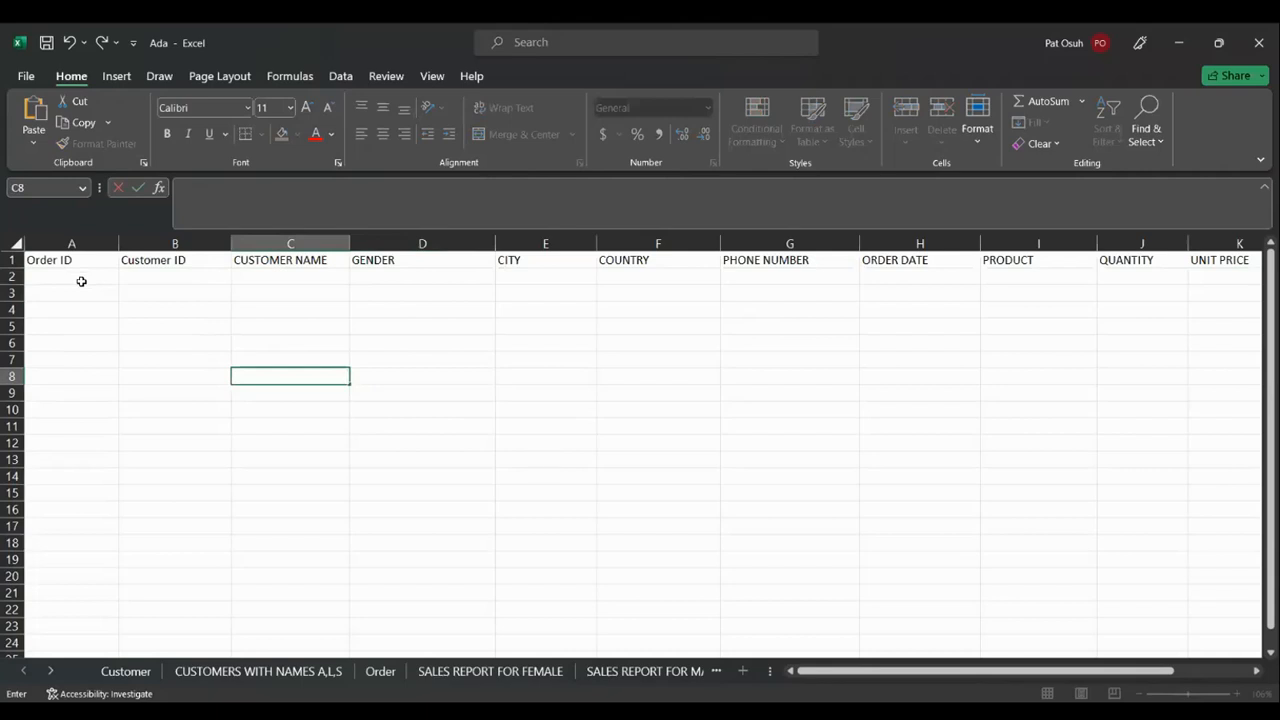
left_click(81, 281)
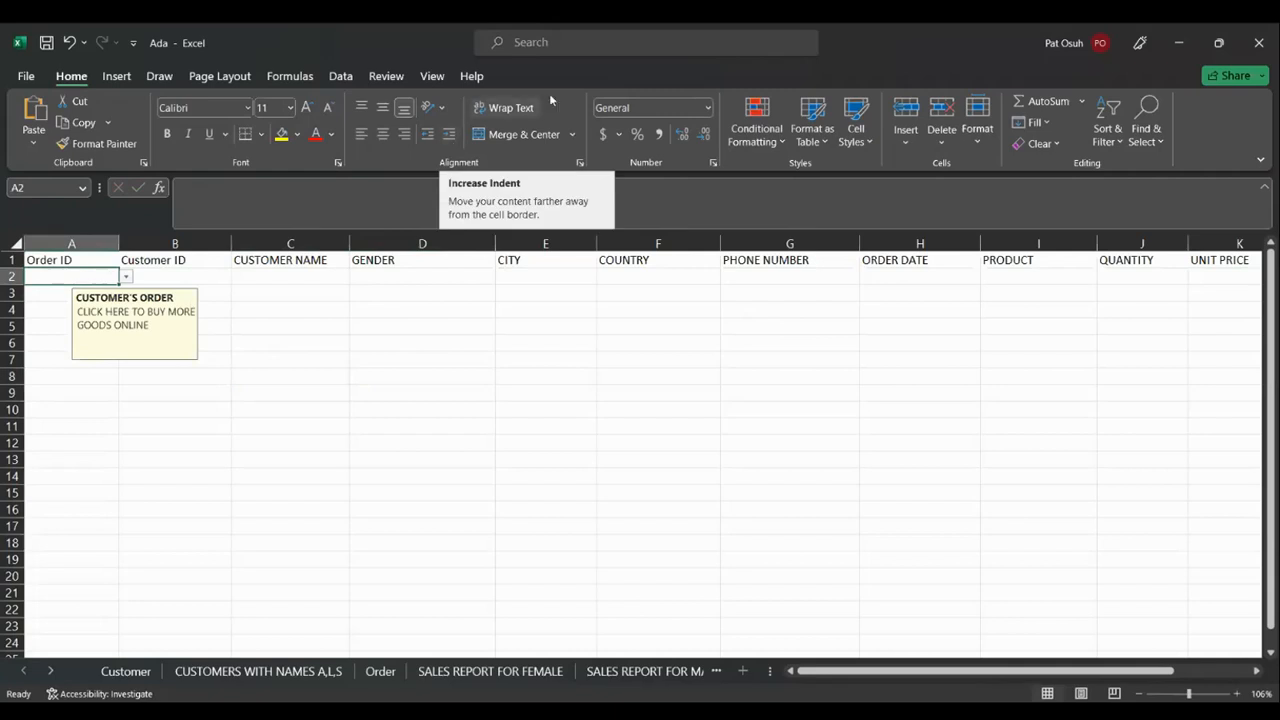
Check A2's Order ID dropdown (101–108), then delete cell A2
left_click(342, 76)
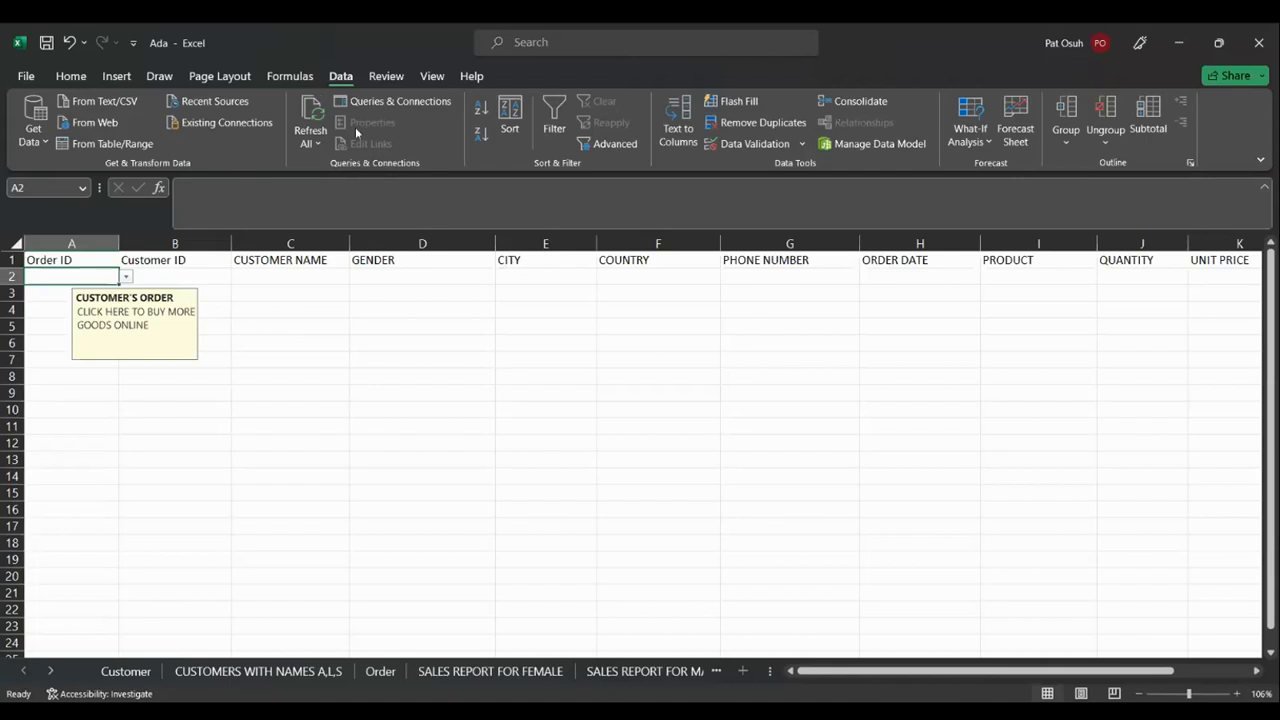
left_click(127, 277)
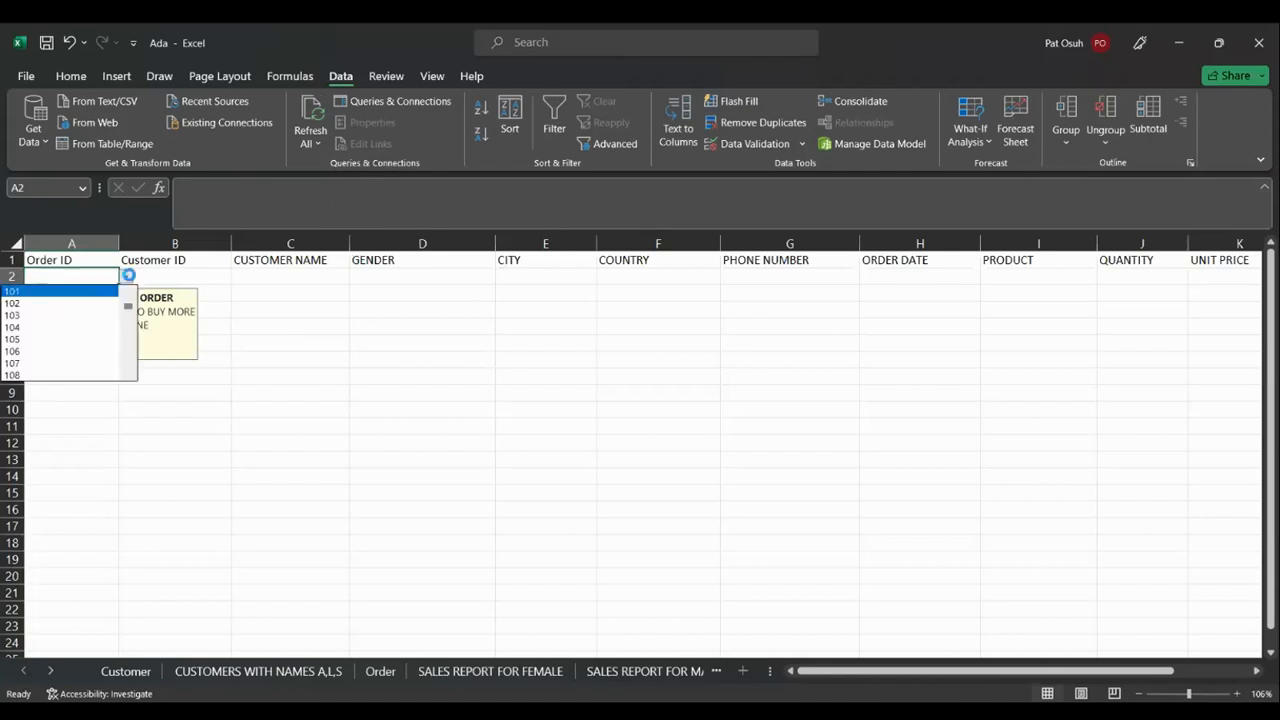
key("Escape")
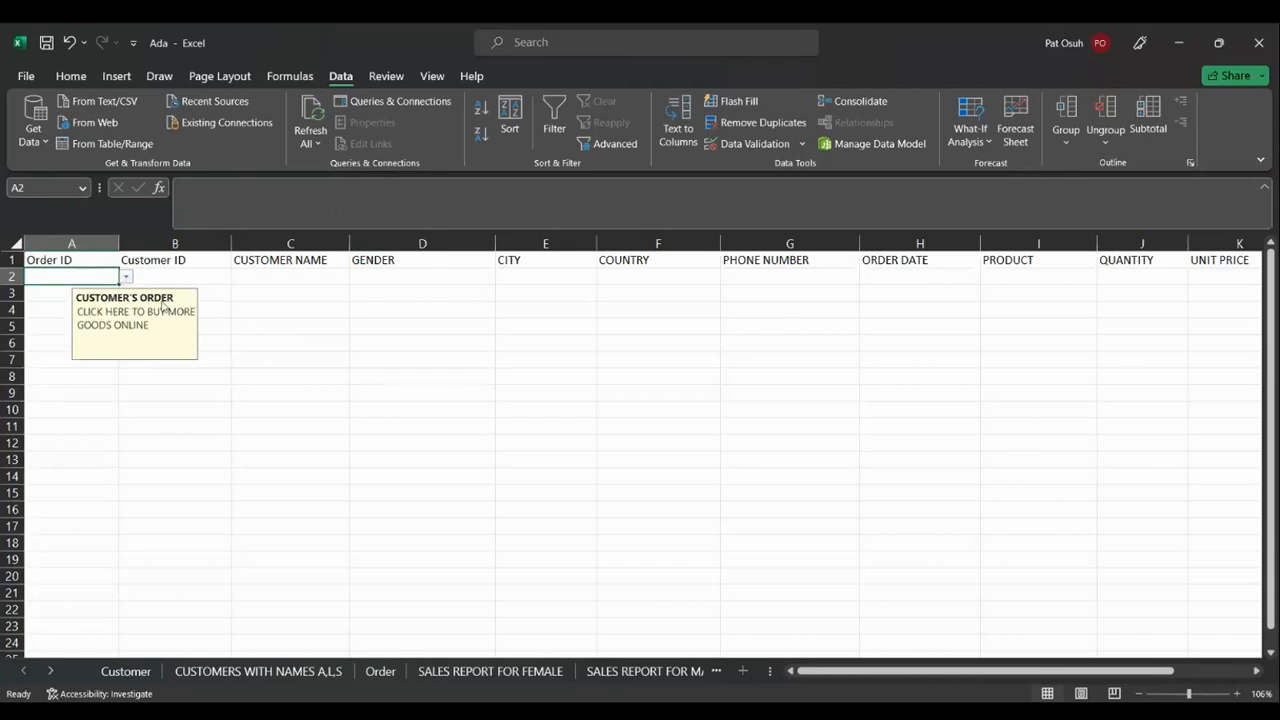
left_click(235, 313)
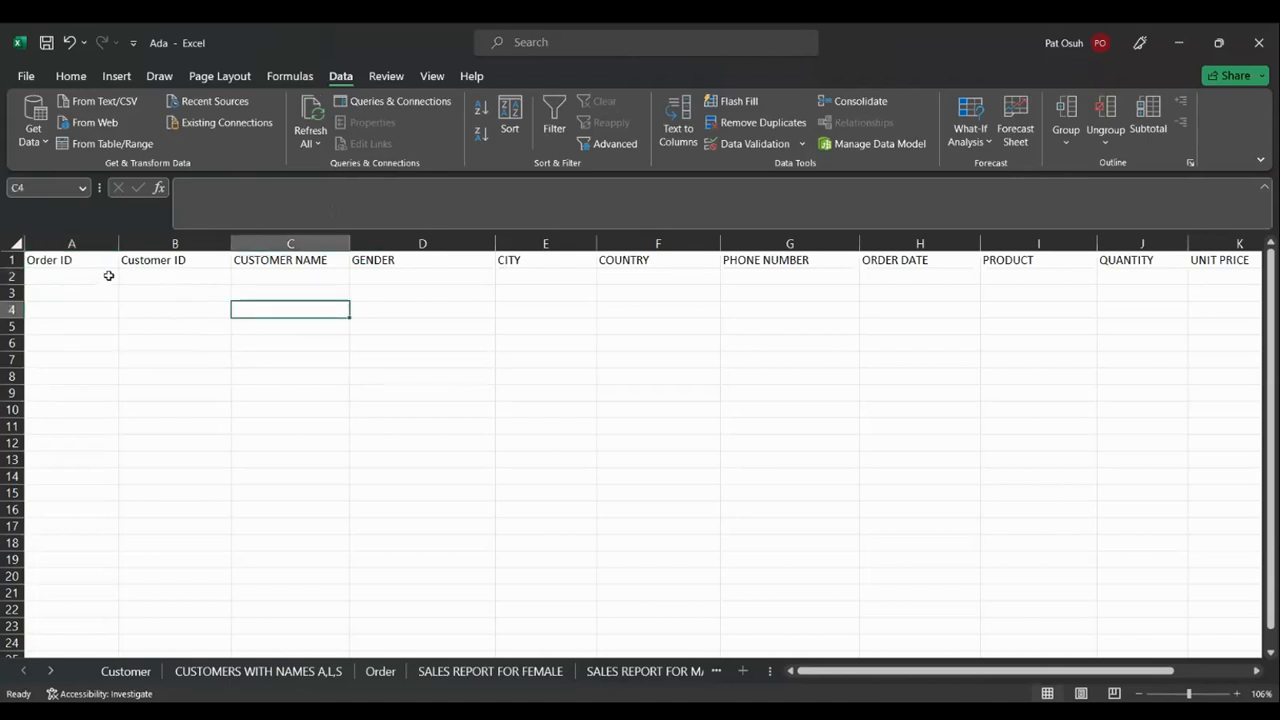
right_click(108, 275)
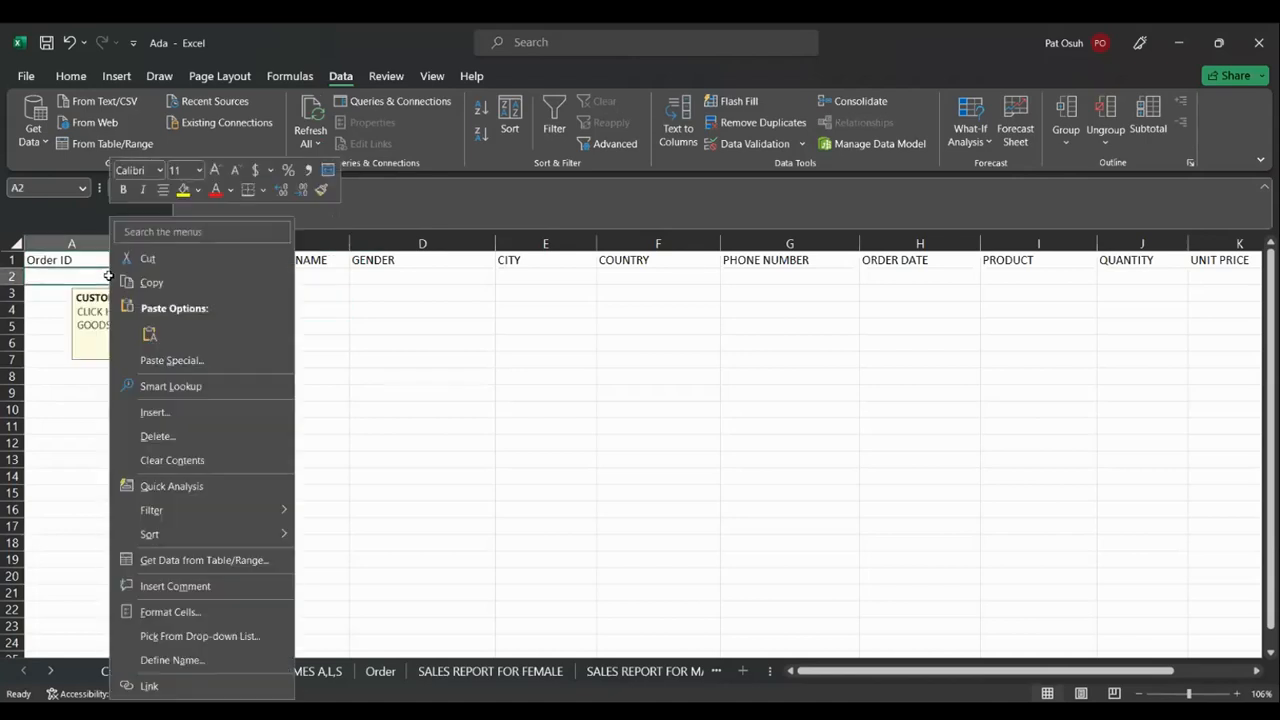
left_click(160, 436)
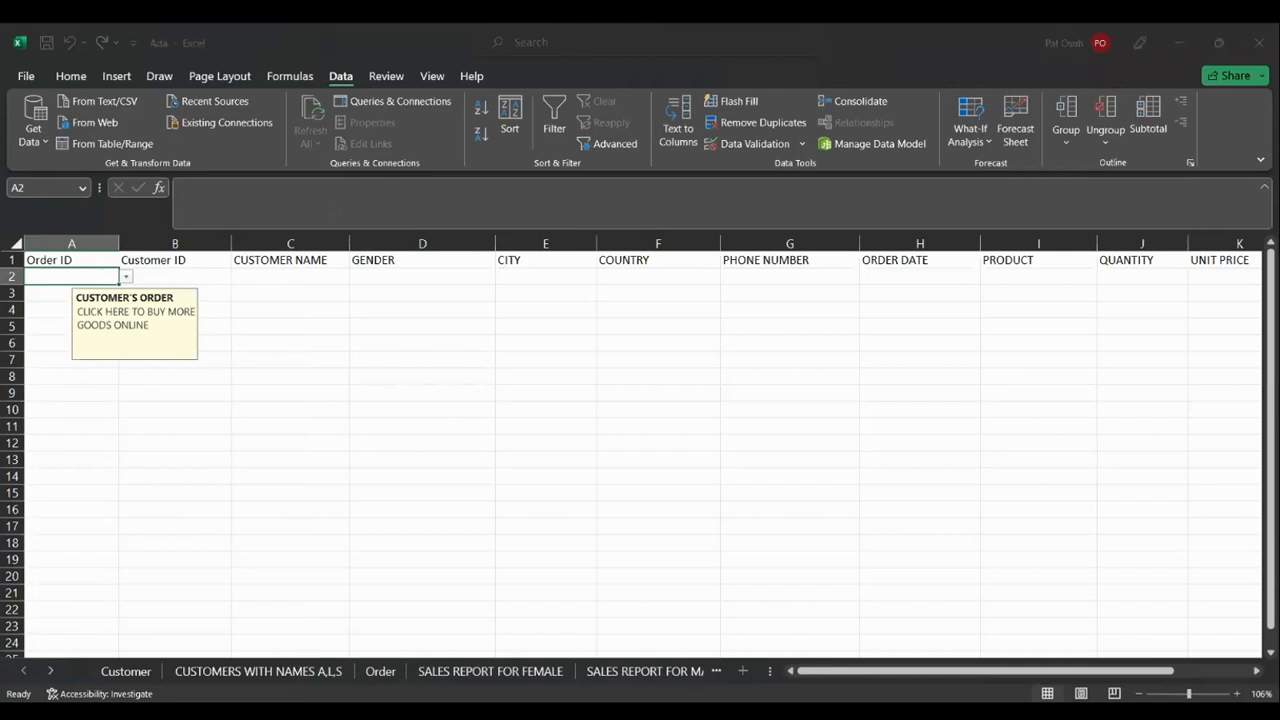
left_click(153, 519)
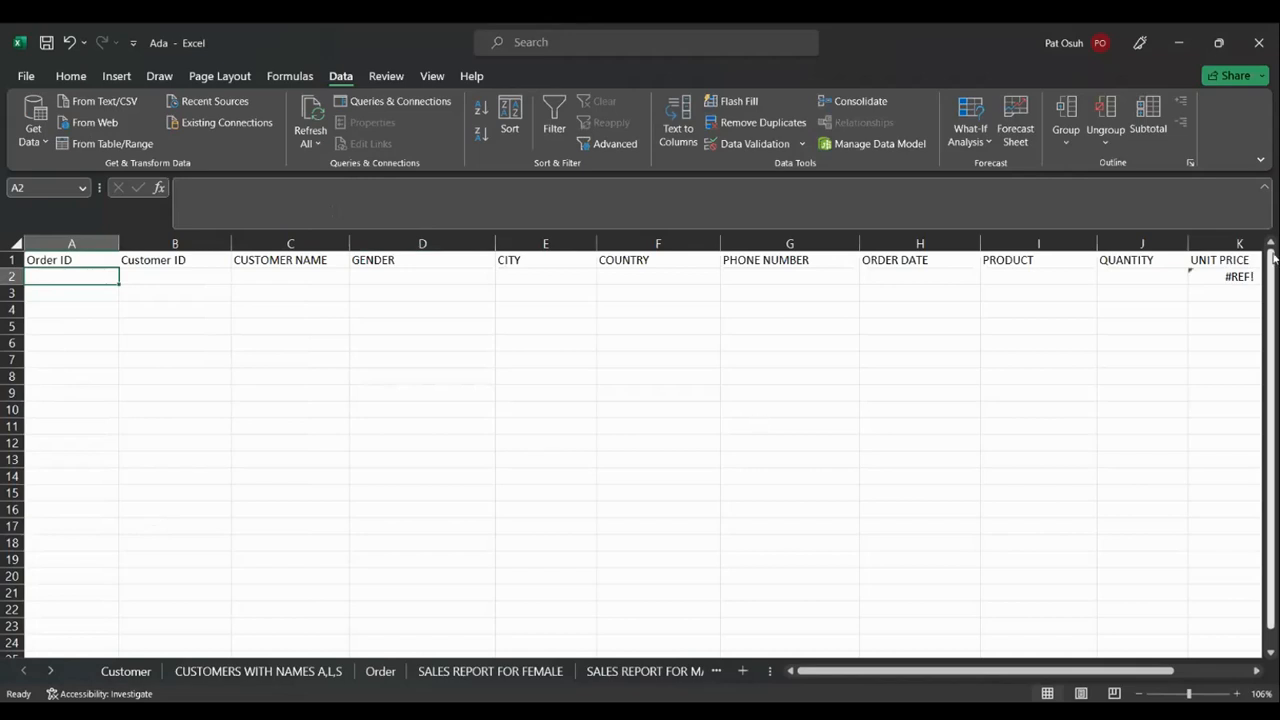
Clear the broken #REF! Unit Price formula from K2
left_click(1243, 276)
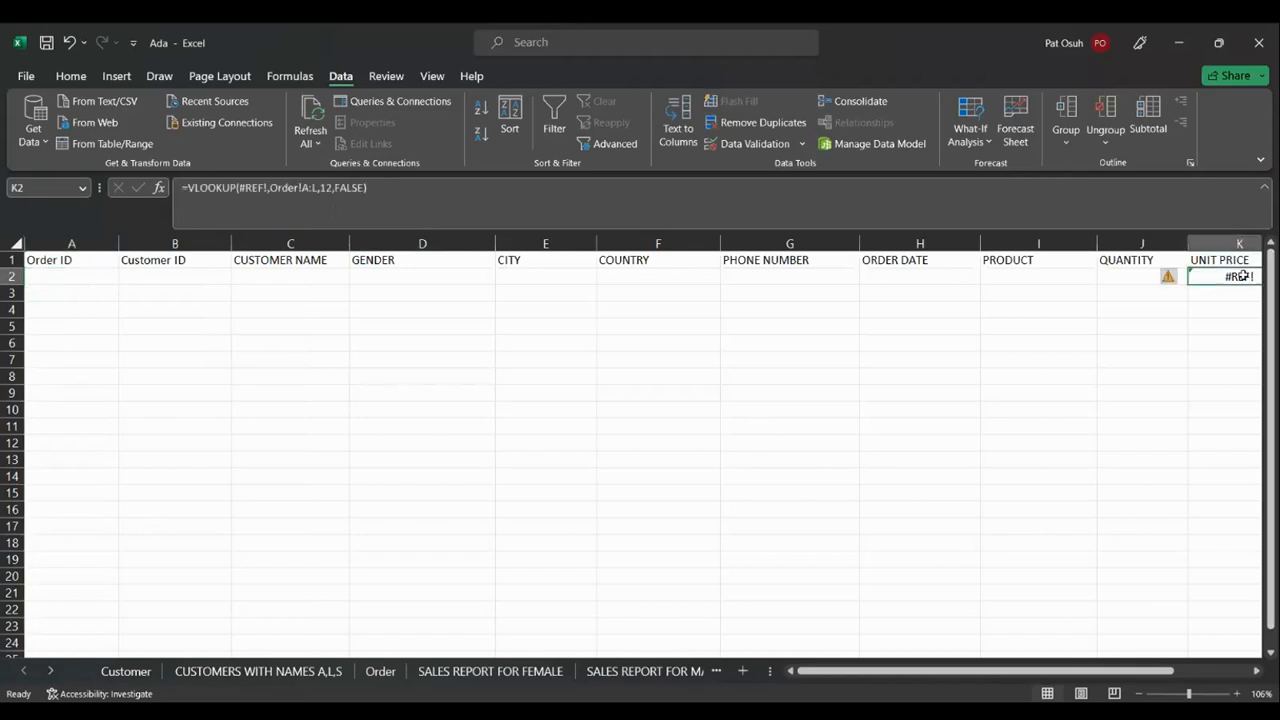
key("Delete")
scroll(1243, 276, "right", 3)
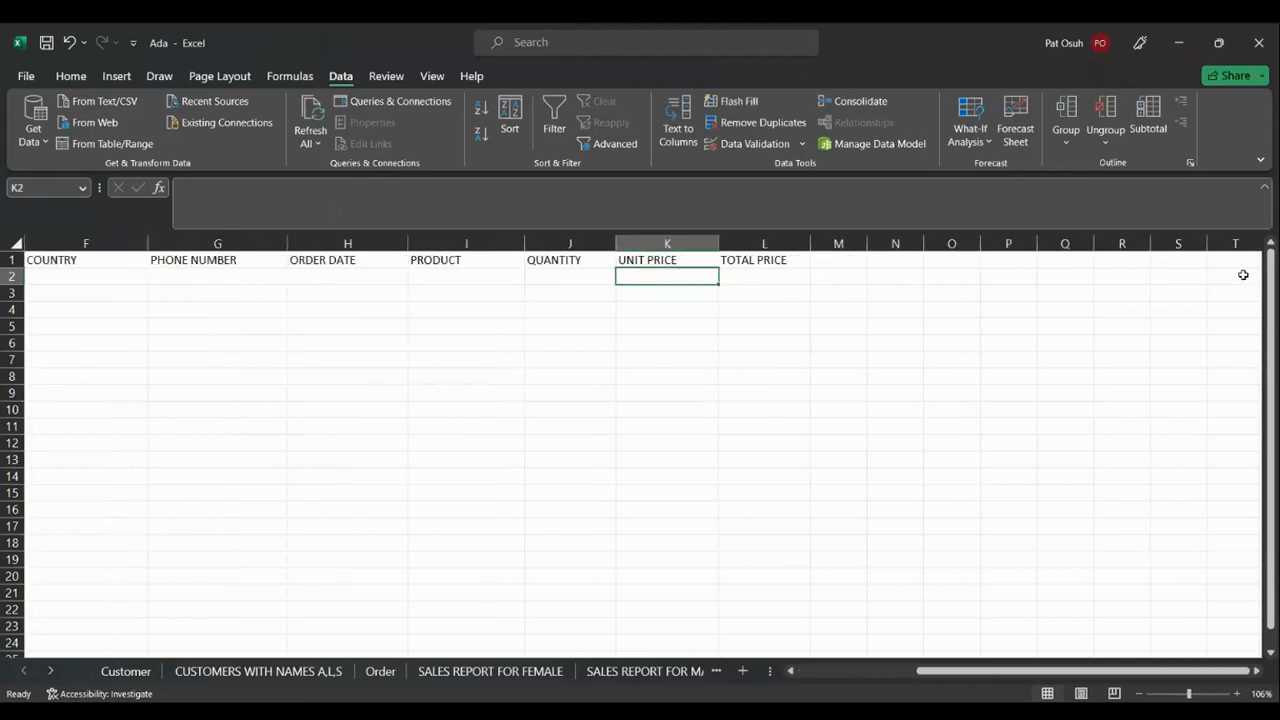
key("Left")
key("Left")
key("Left")
key("Left")
key("Left")
key("Left")
key("Left")
key("Left")
key("Left")
key("Left")
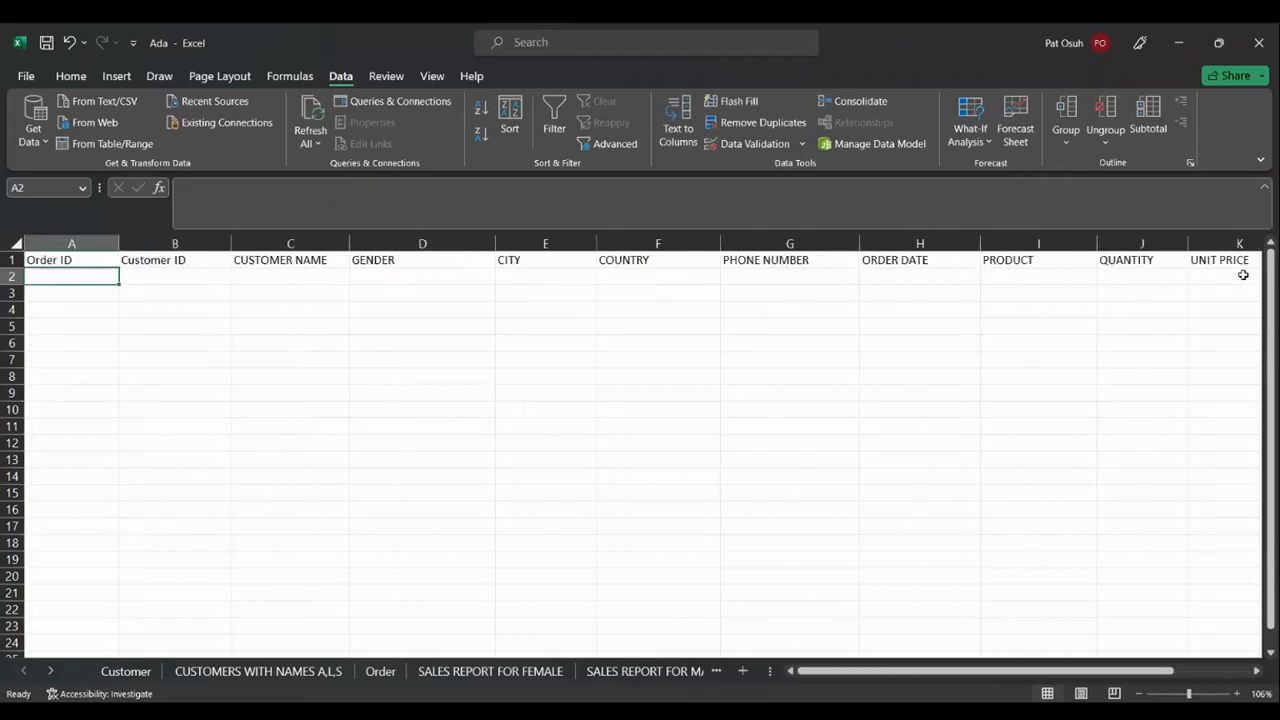
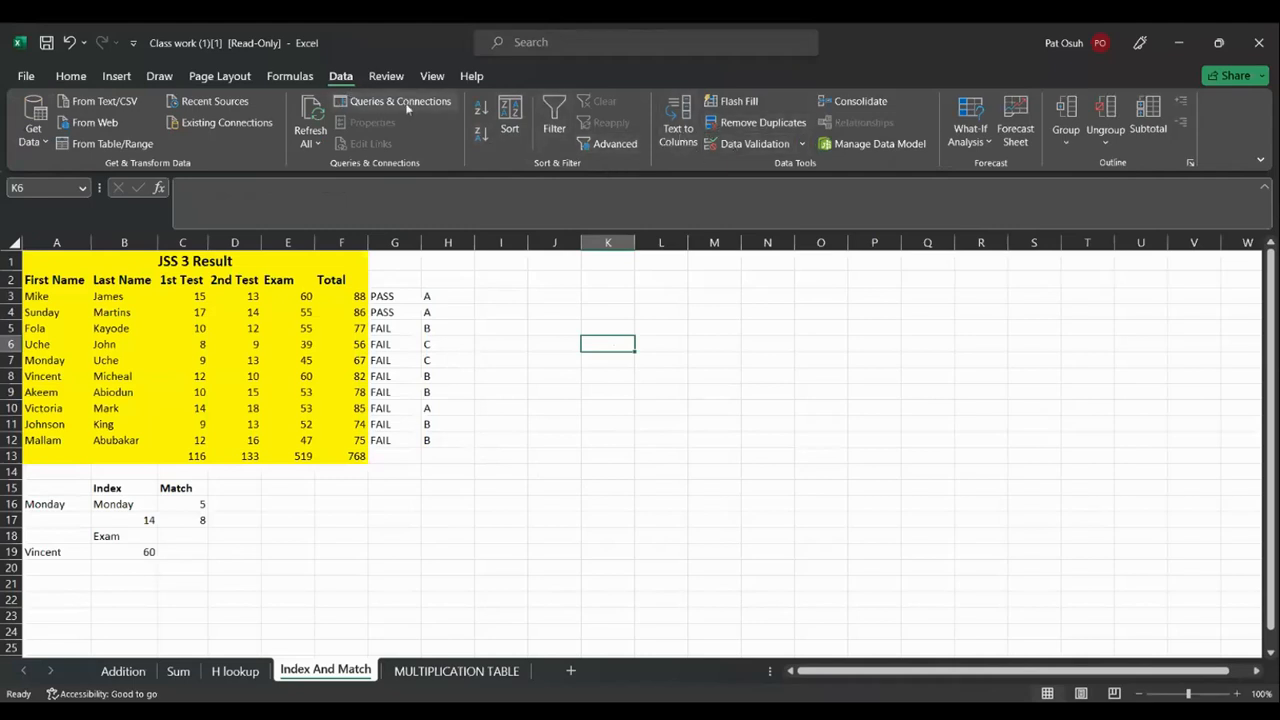
Open the Data Validation drop-down menu on the Data tab for cell K6
left_click(802, 145)
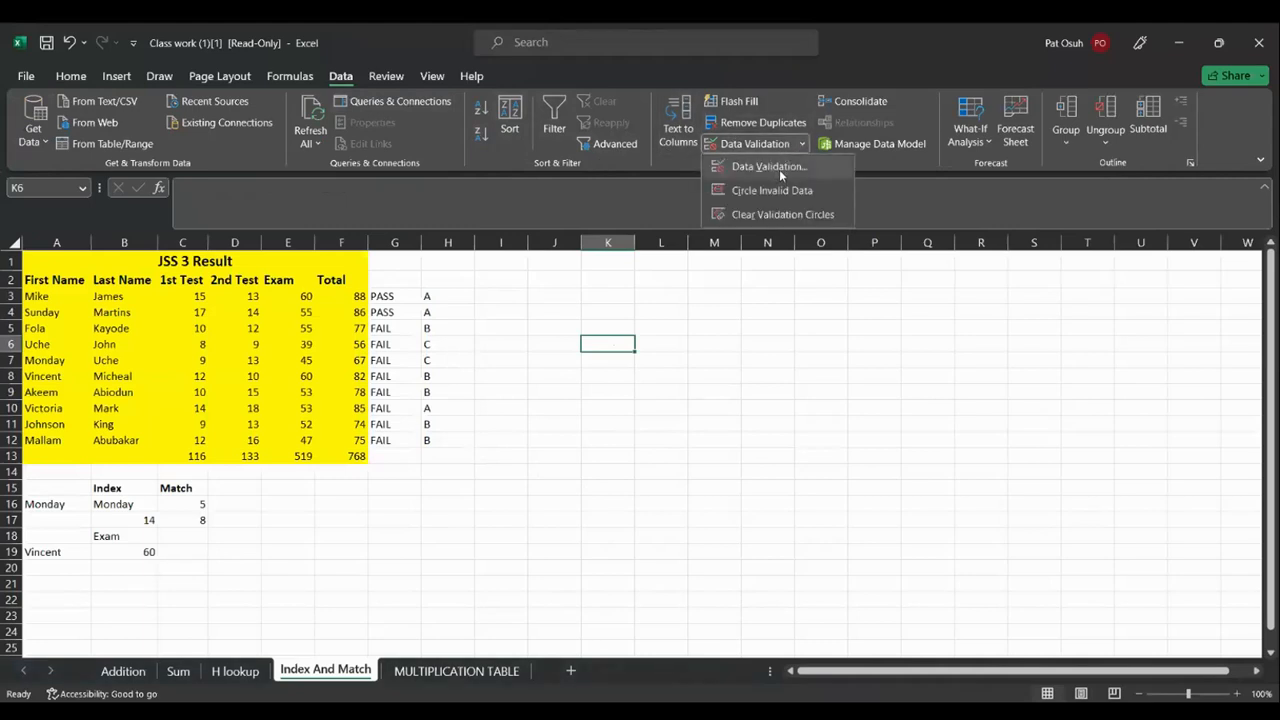
Set K6's validation to a List sourced from the first names in A2:A12
left_click(780, 172)
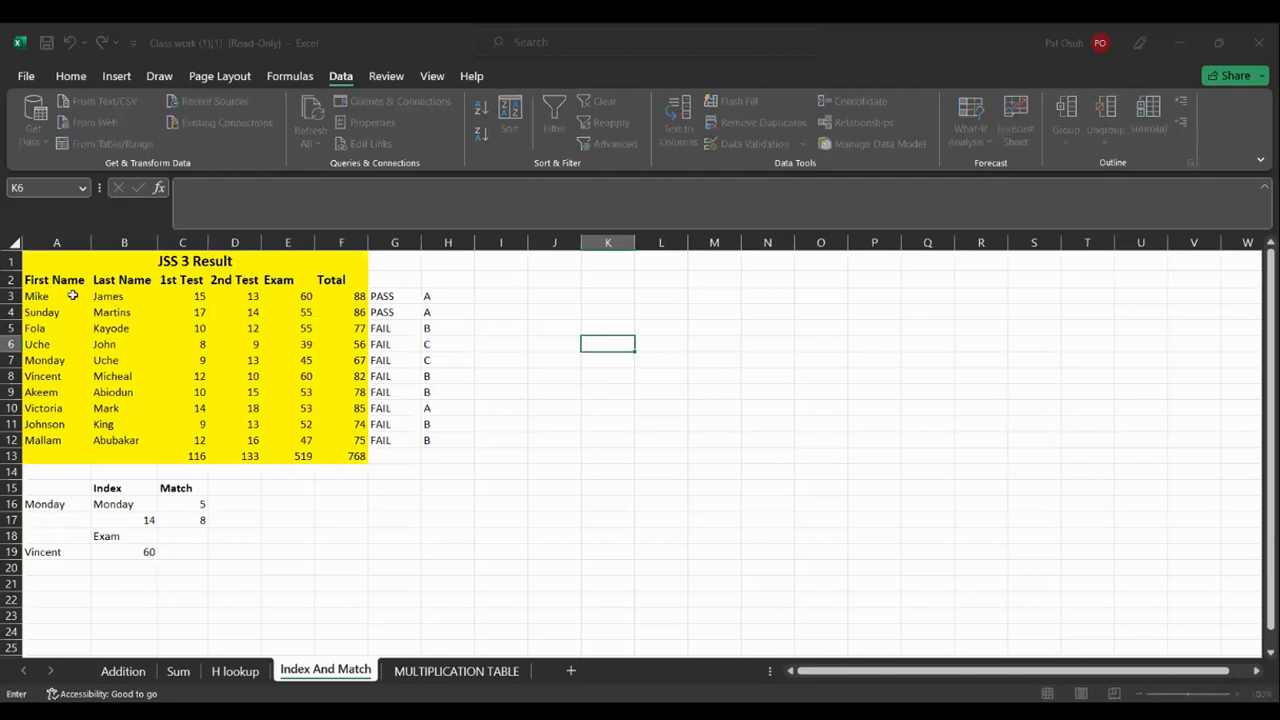
left_click_drag(36, 282, 66, 441)
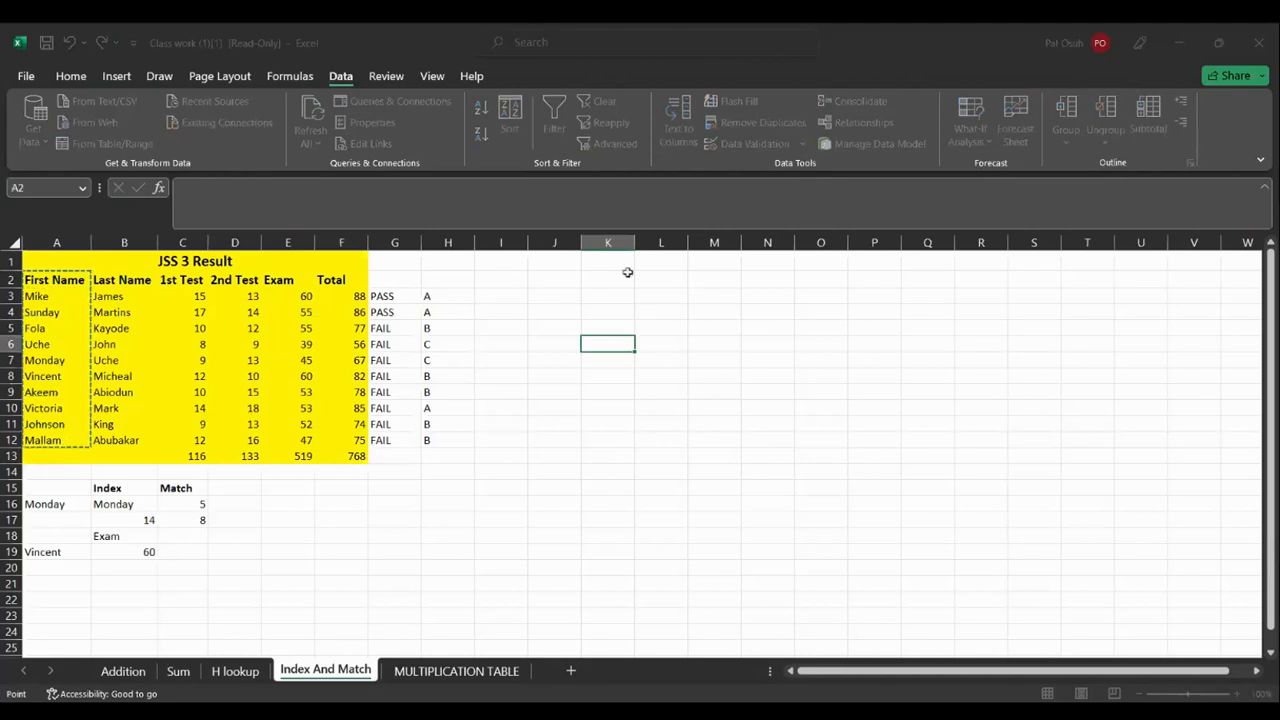
key("Return")
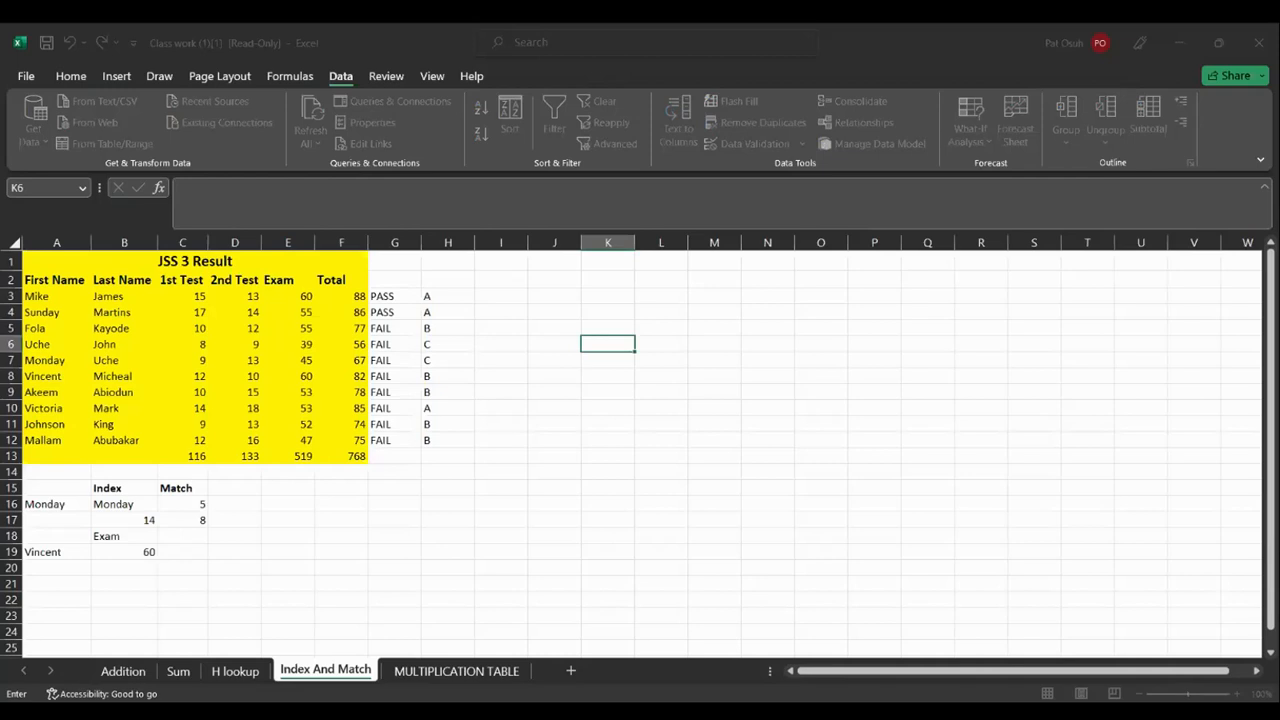
Cancel the unfinished K6 entry so its dropdown and FIRST NAME prompt show
key("Escape")
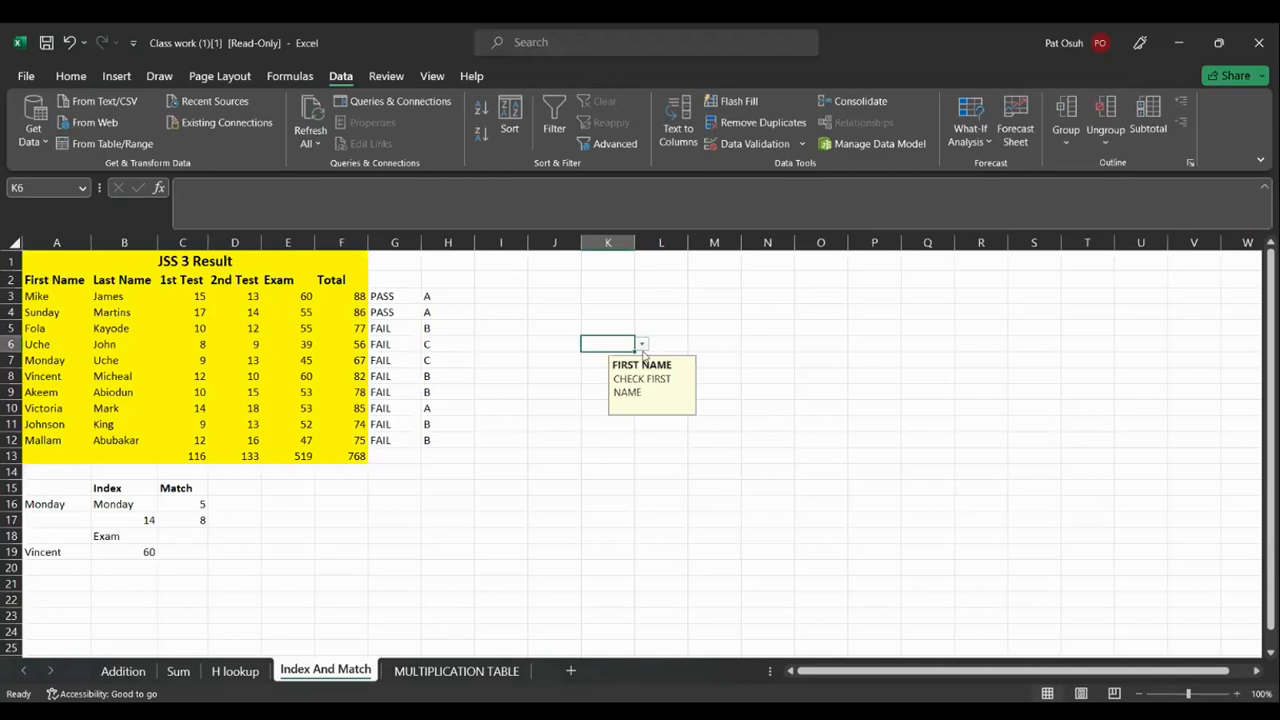
Try K6's dropdown and a typed test entry, then pick Vincent from the list
left_click(642, 347)
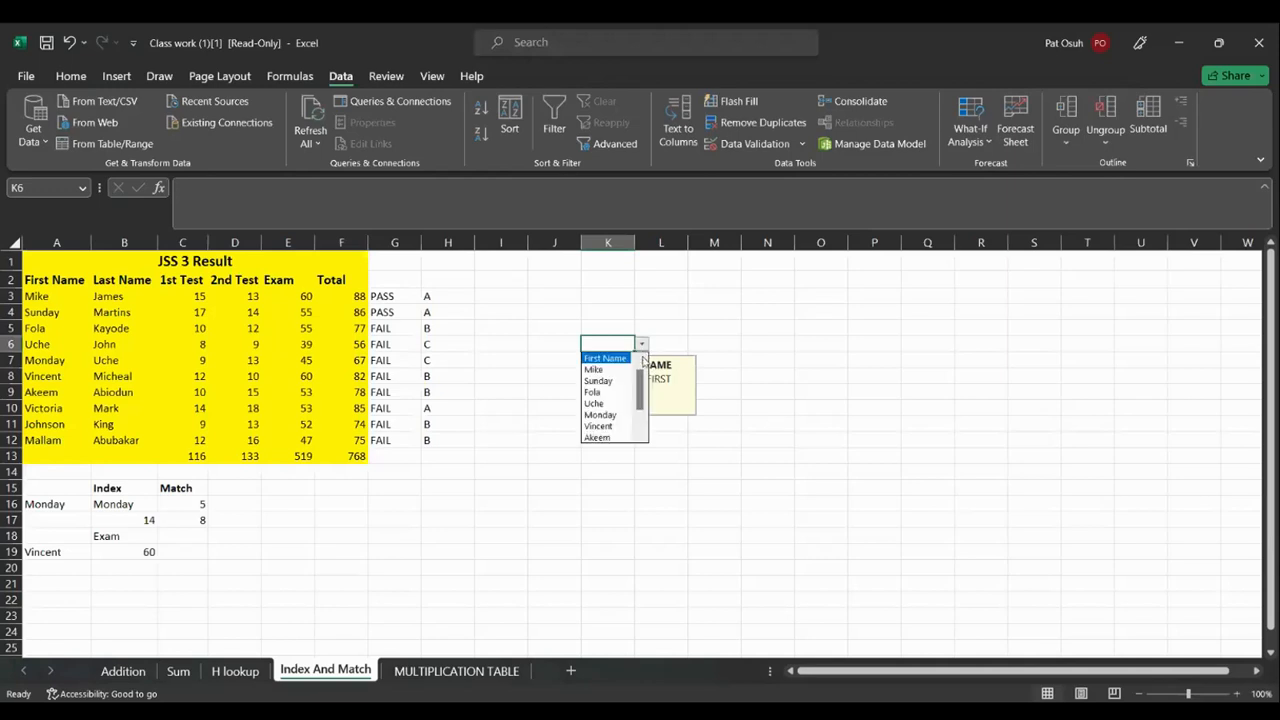
left_click(734, 367)
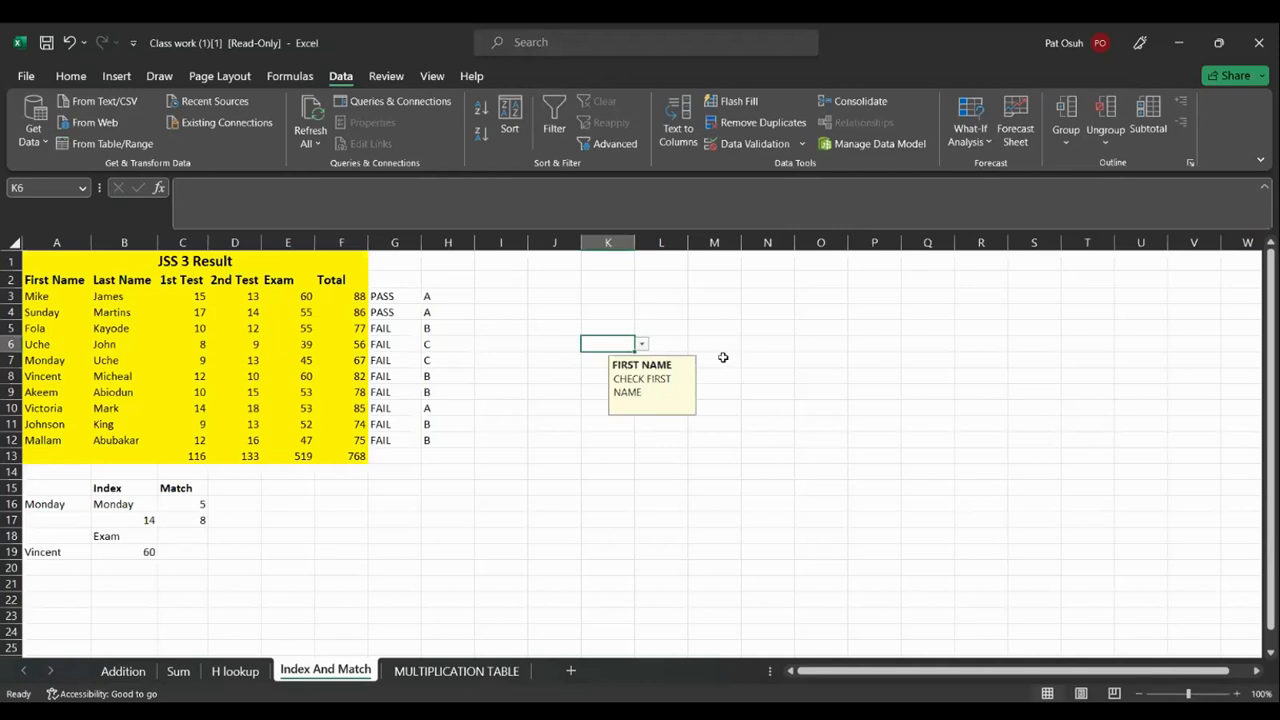
double_click(603, 346)
type("VINCEM")
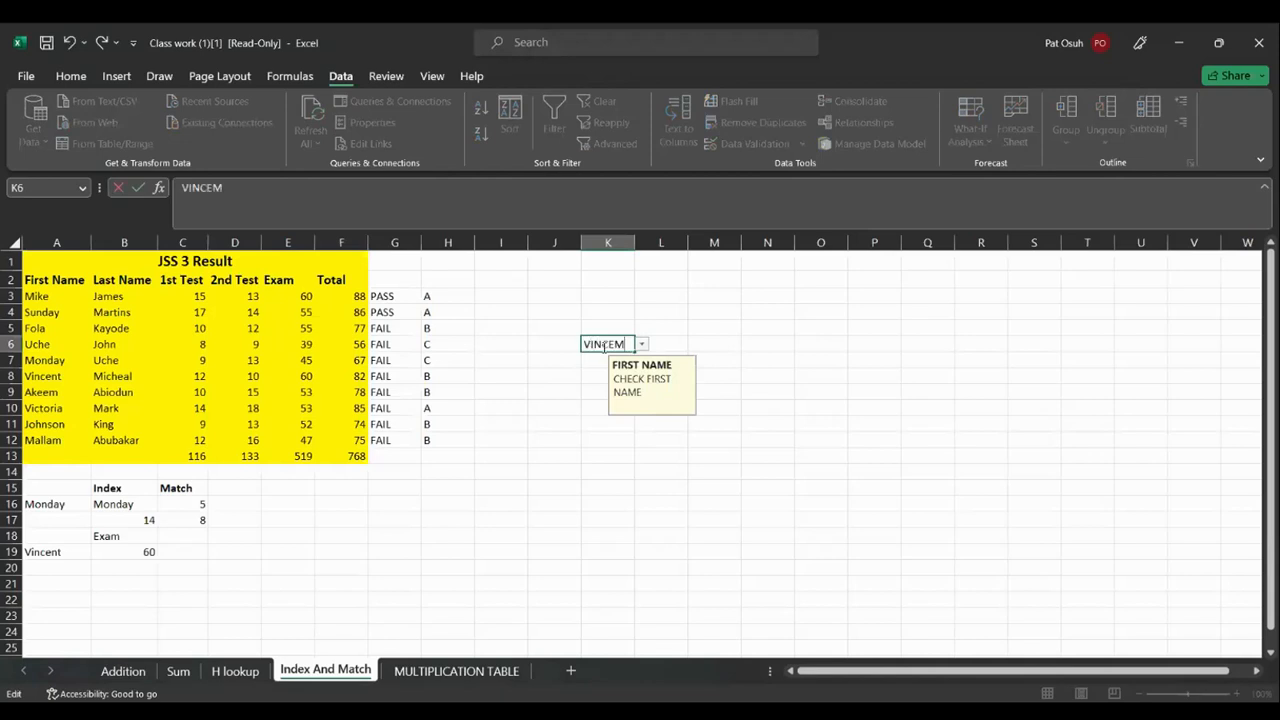
key("BackSpace")
key("BackSpace")
key("BackSpace")
key("BackSpace")
key("BackSpace")
key("BackSpace")
left_click(642, 345)
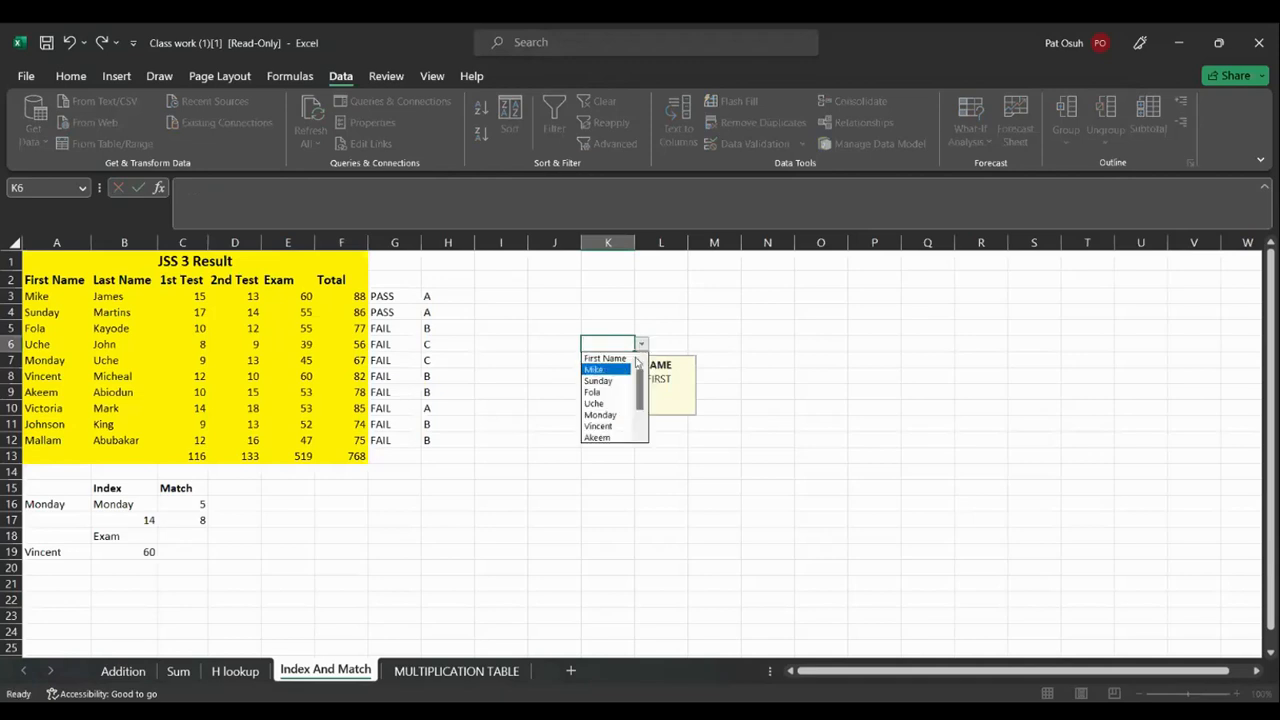
left_click(611, 430)
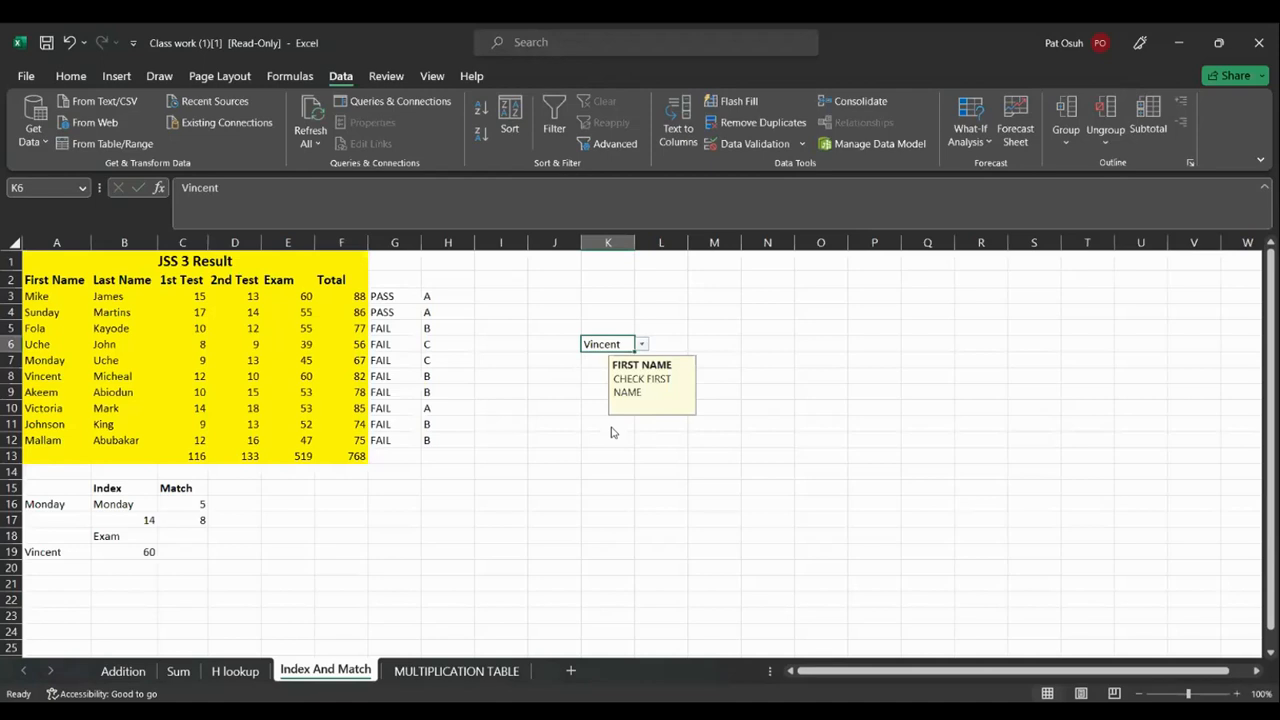
left_click(673, 343)
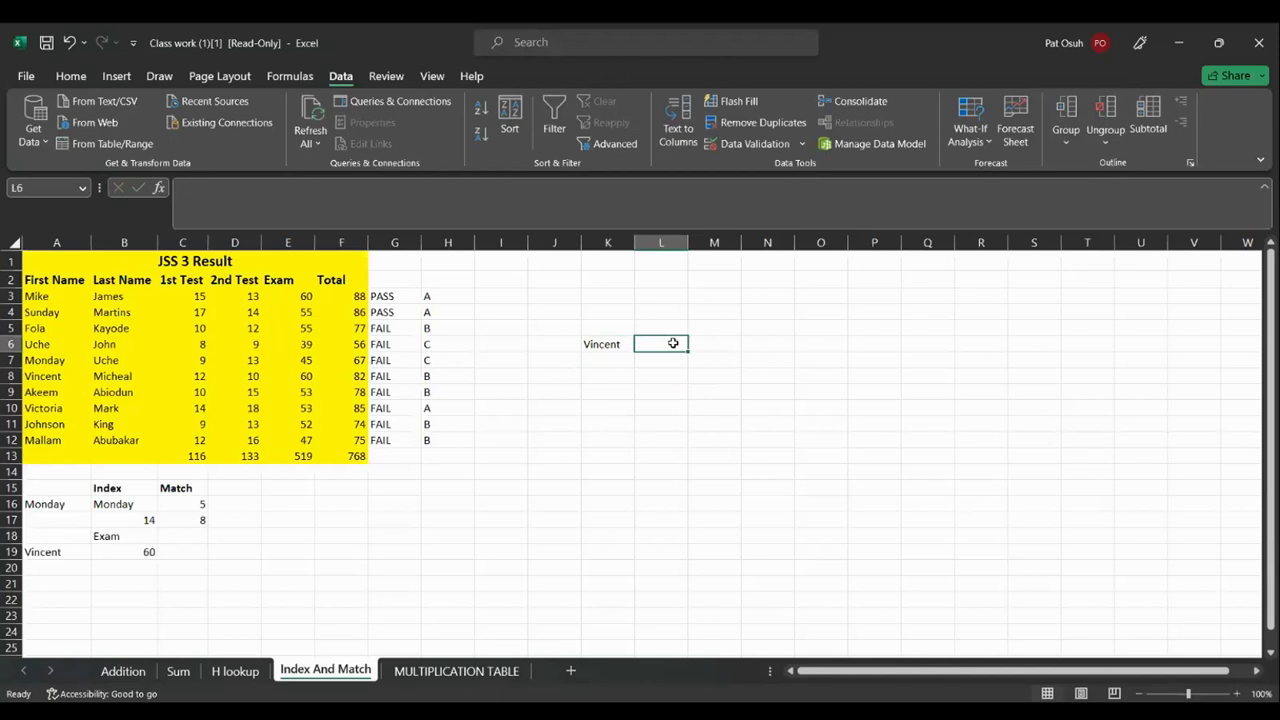
type("=")
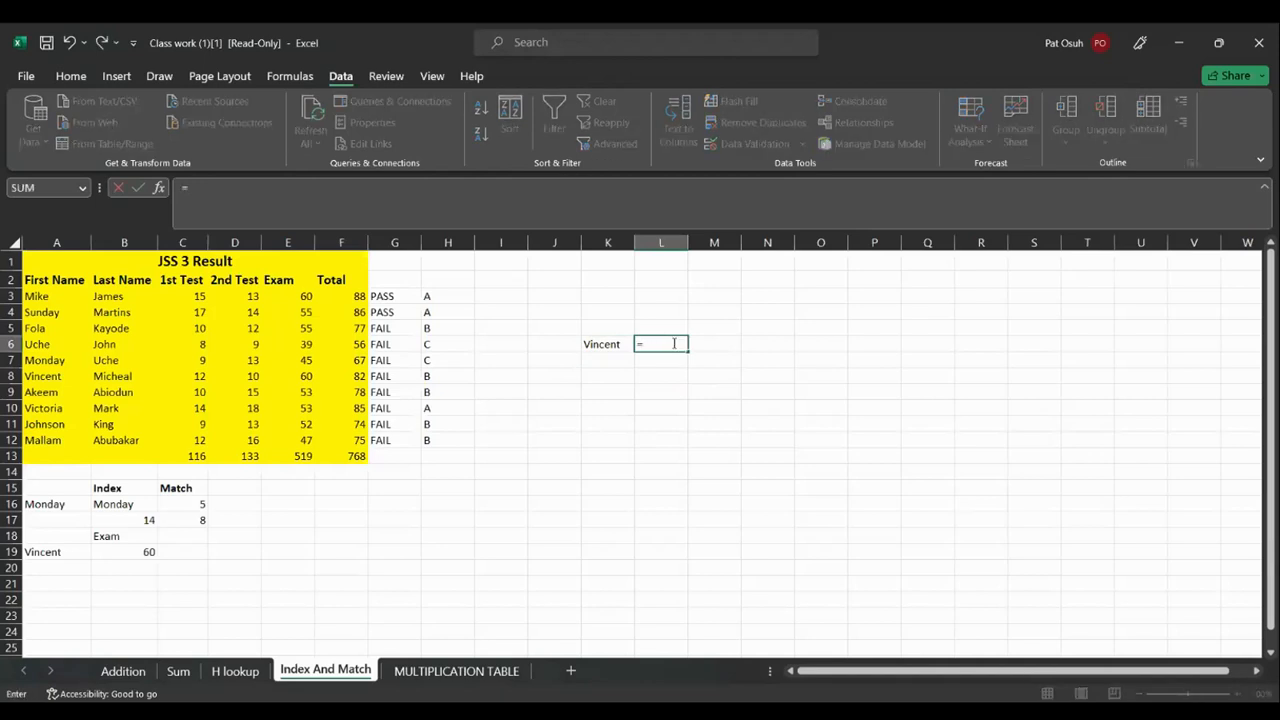
type("VLOOKUP(")
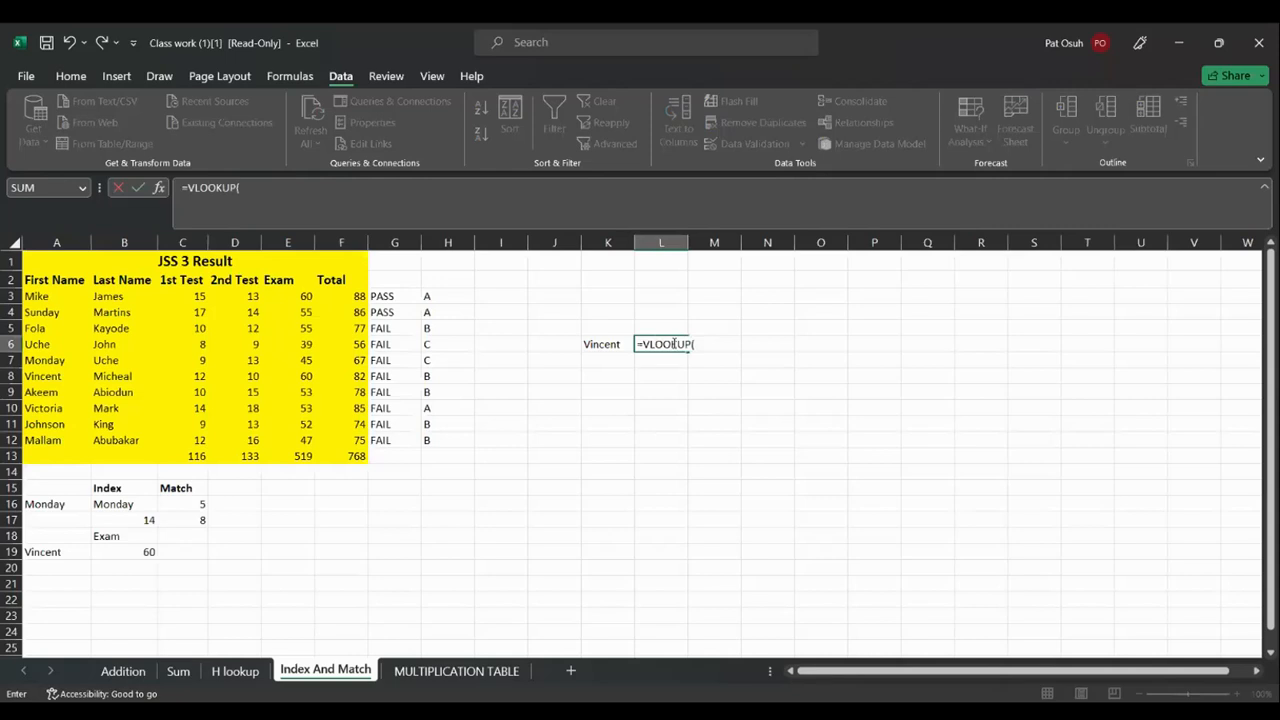
left_click(600, 345)
type(",")
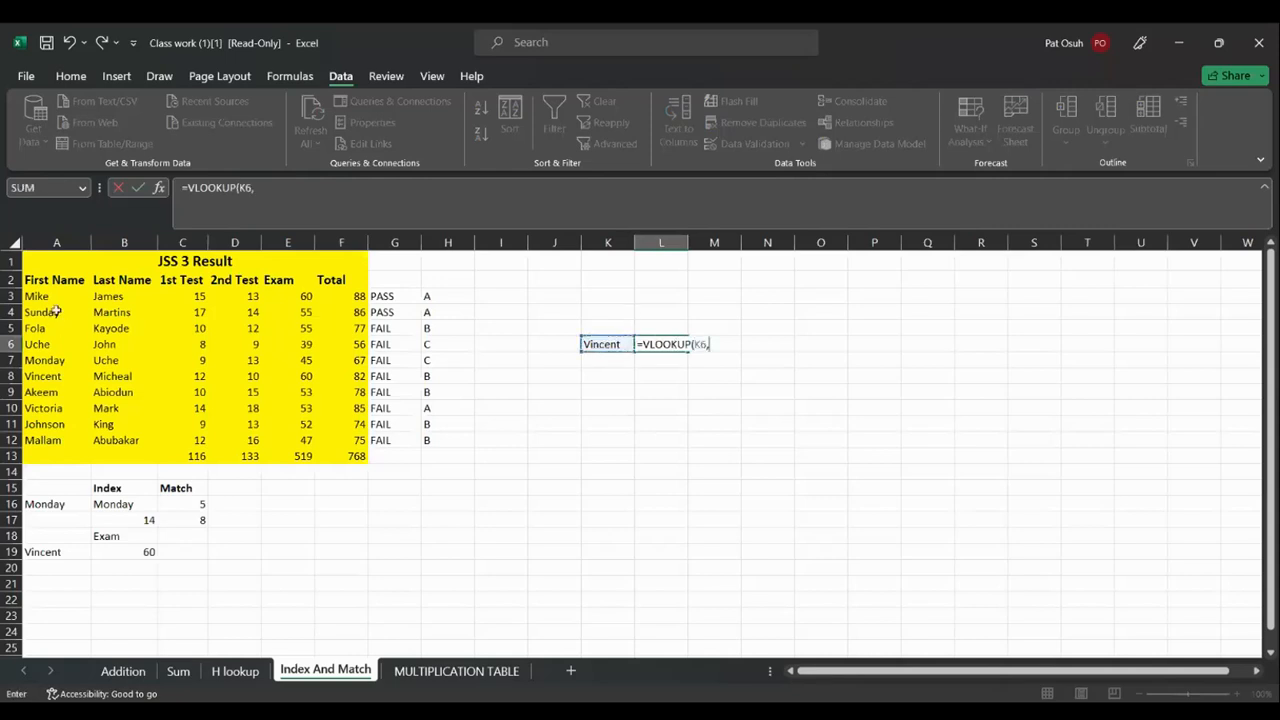
left_click_drag(32, 280, 135, 452)
type(",")
type("2:B12,2")
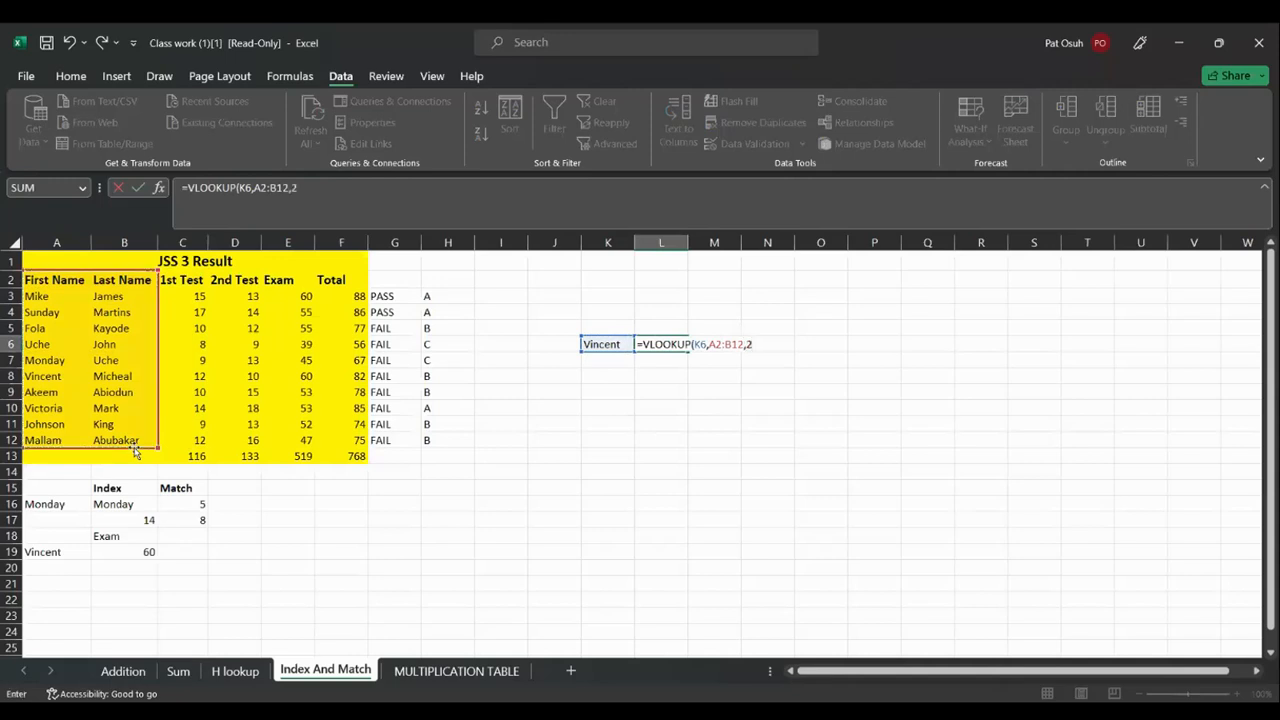
type(",\"FAL")
key("BackSpace")
key("BackSpace")
key("BackSpace")
key("BackSpace")
type("FALSE)")
key("Return")
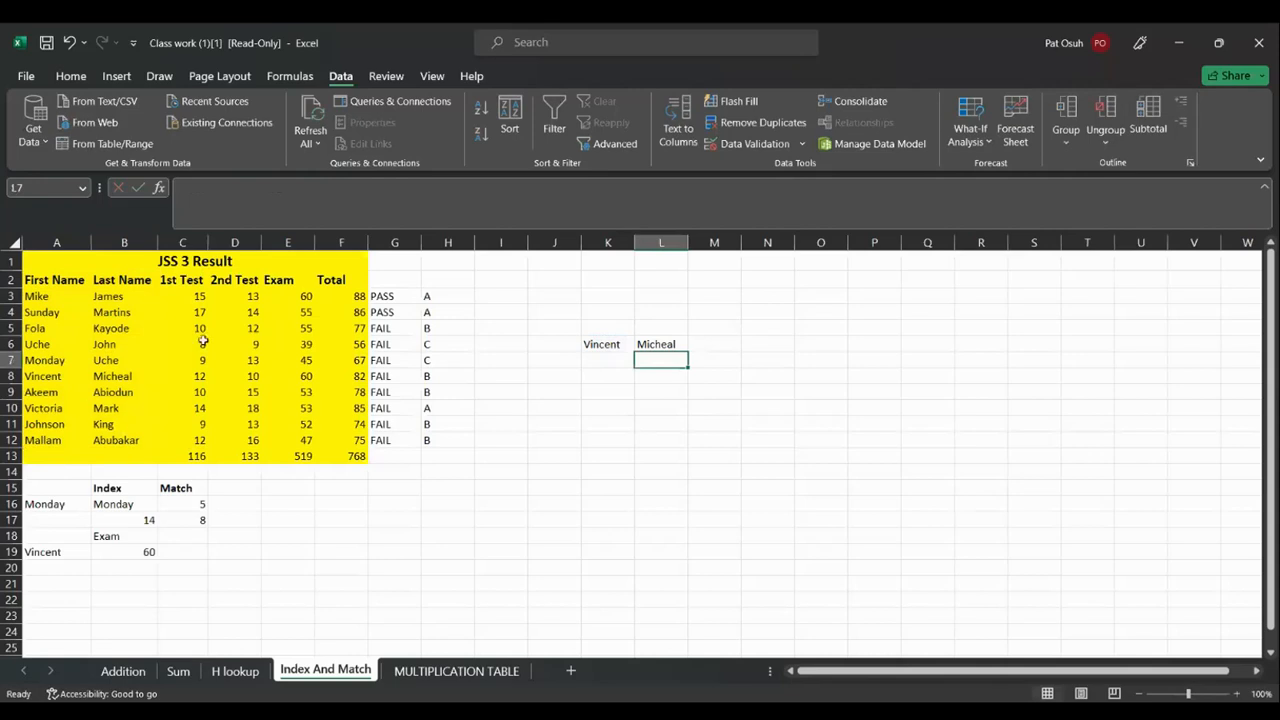
Test the lookup by entering FOLA in K6, and widen column L
left_click(601, 343)
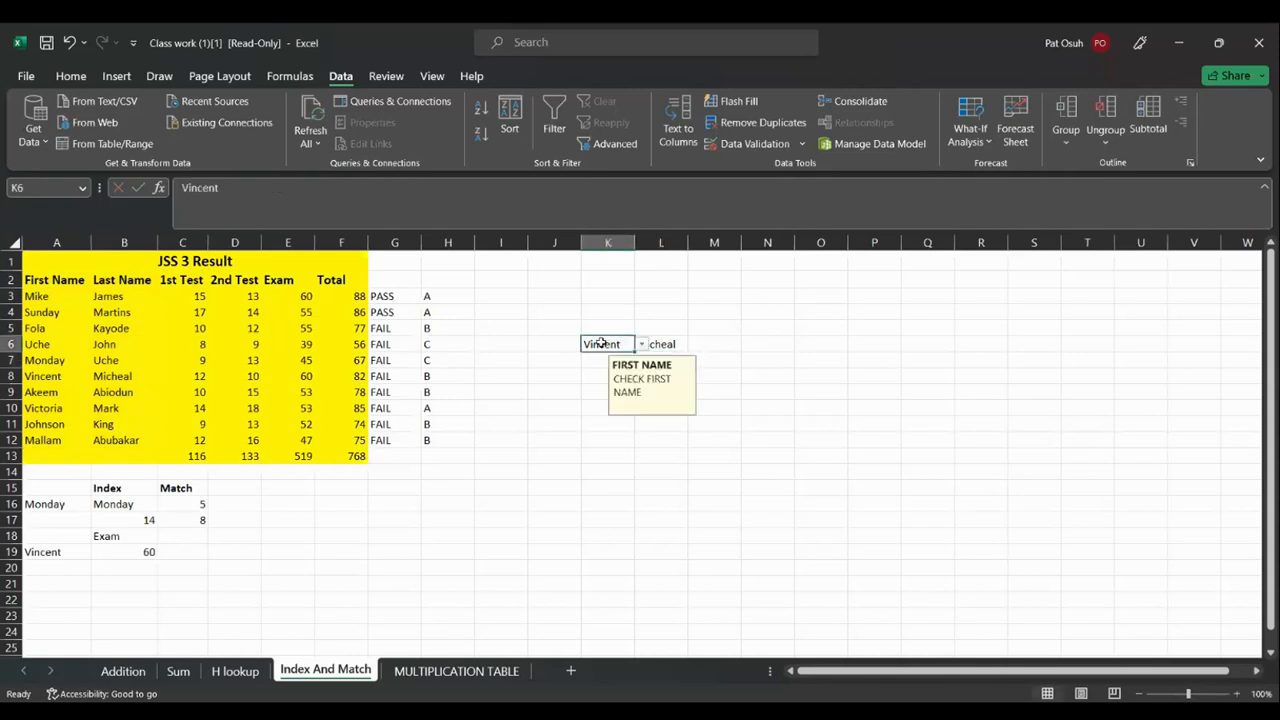
type("FOLA")
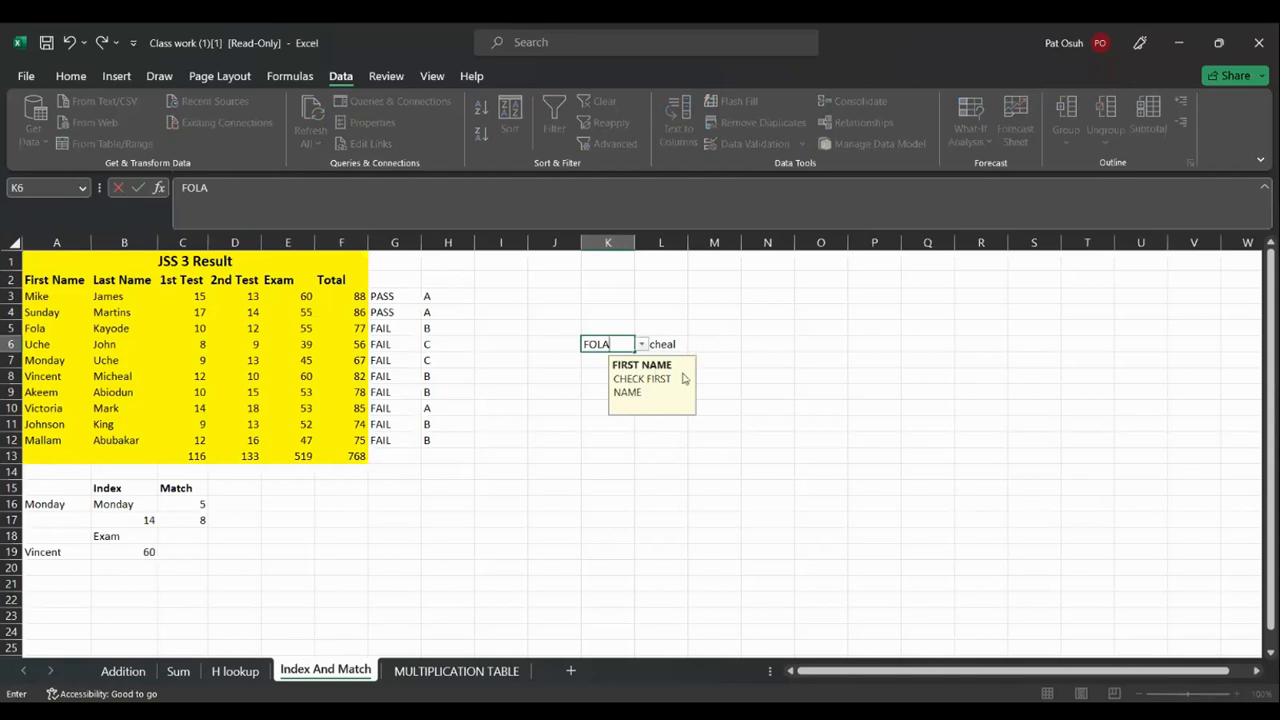
left_click(720, 382)
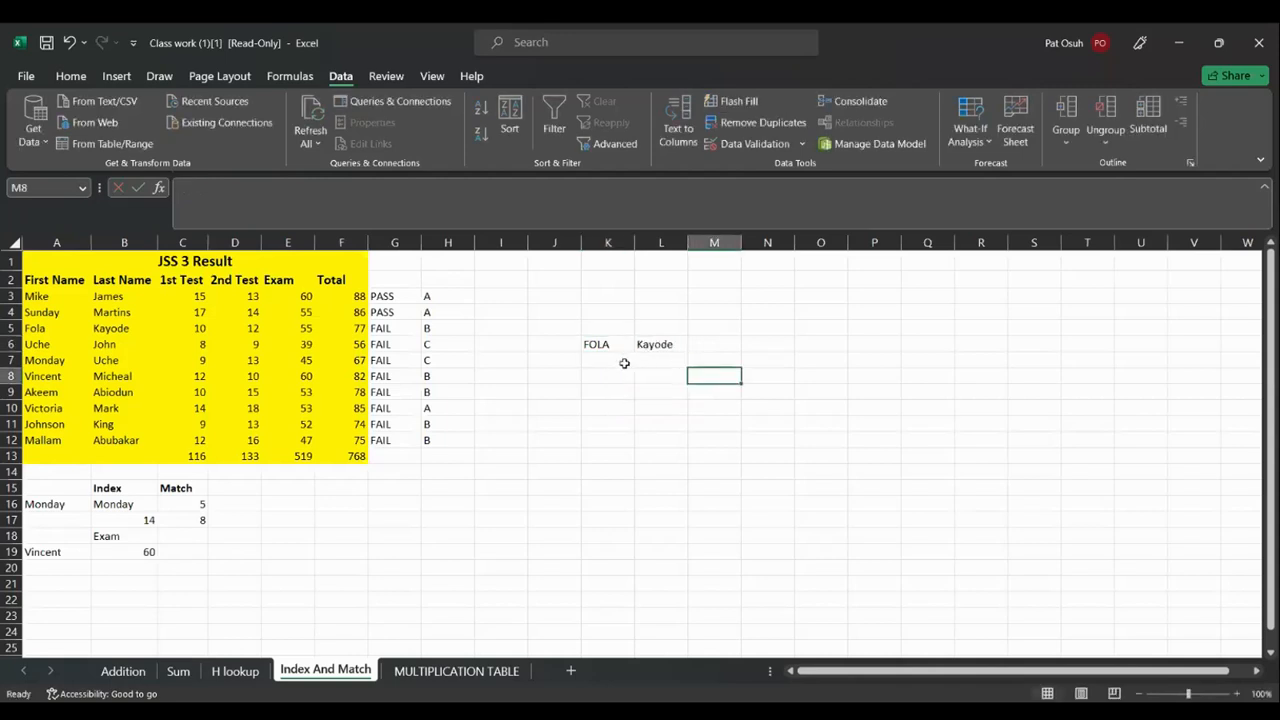
left_click_drag(688, 243, 647, 242)
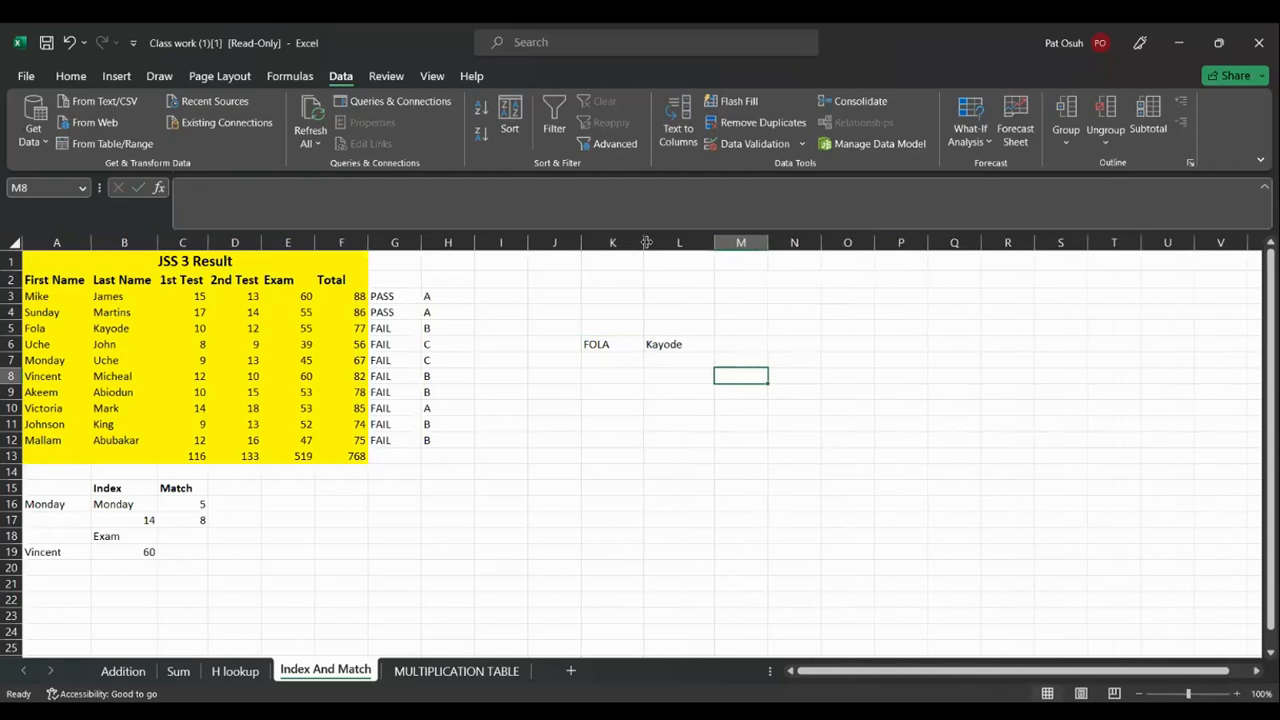
Pick Uche from K6's dropdown, check L6's formula, and switch to the Ada workbook
left_click(626, 340)
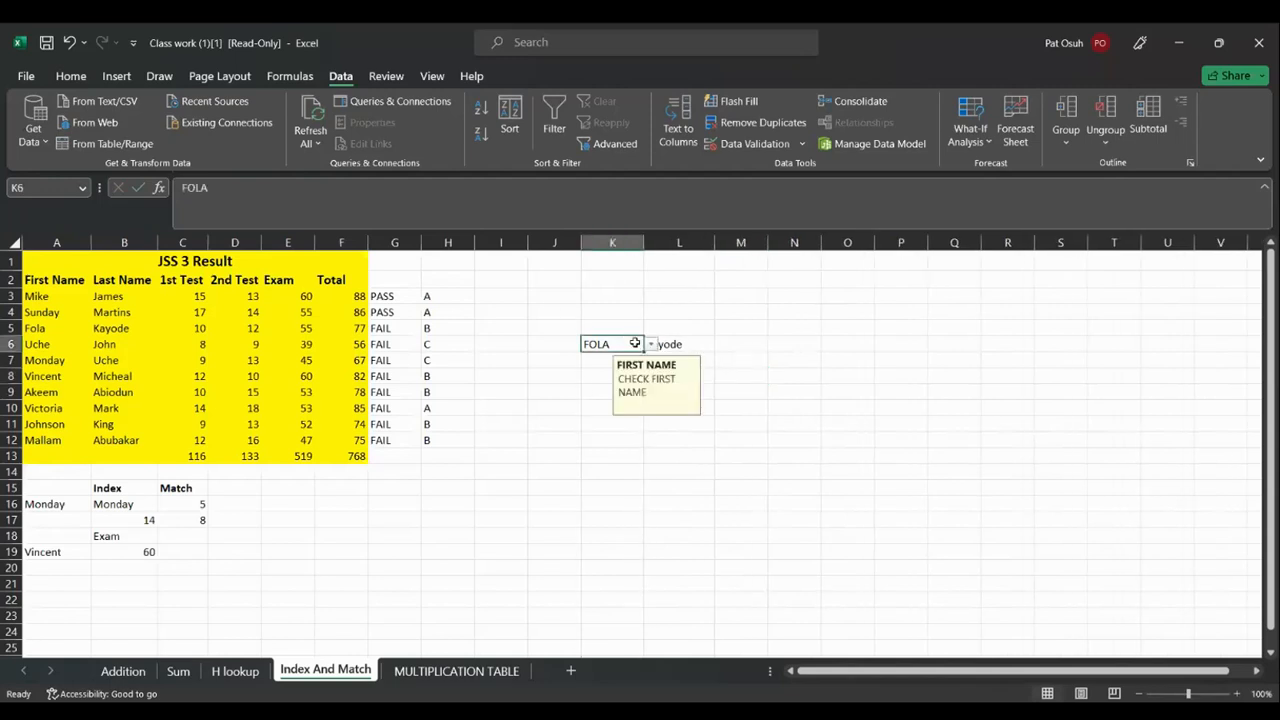
left_click(651, 345)
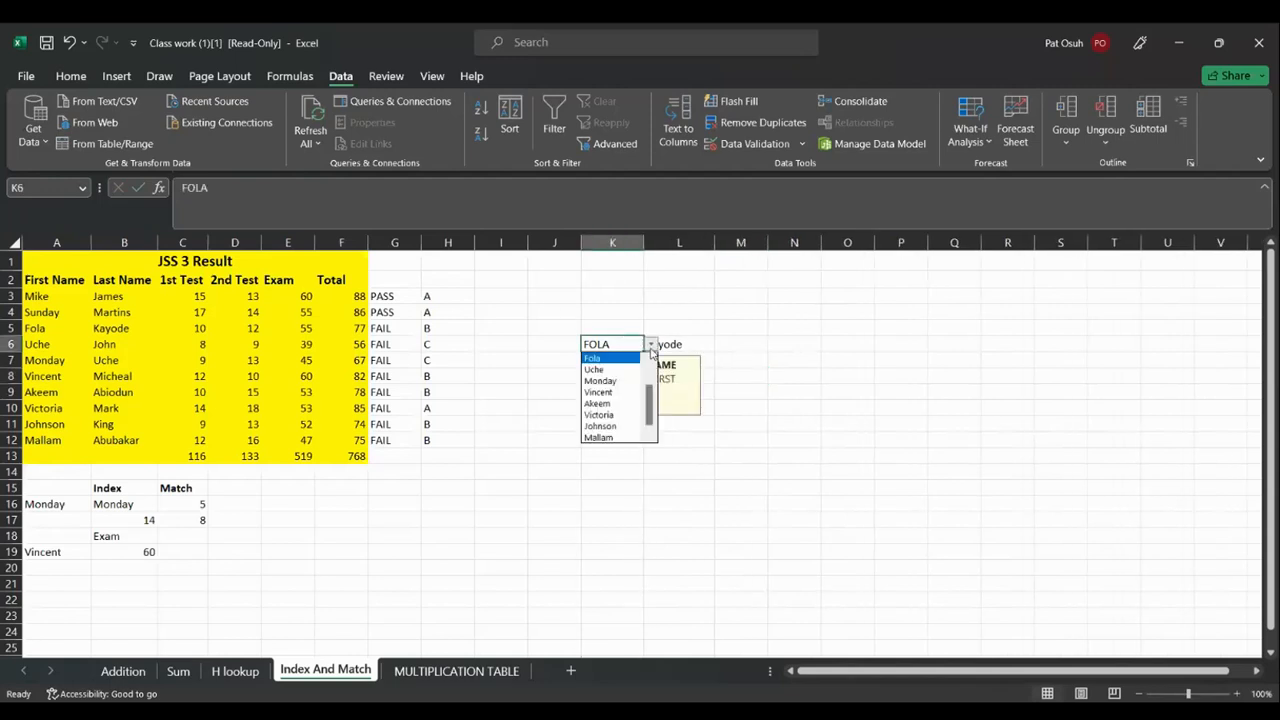
left_click(631, 370)
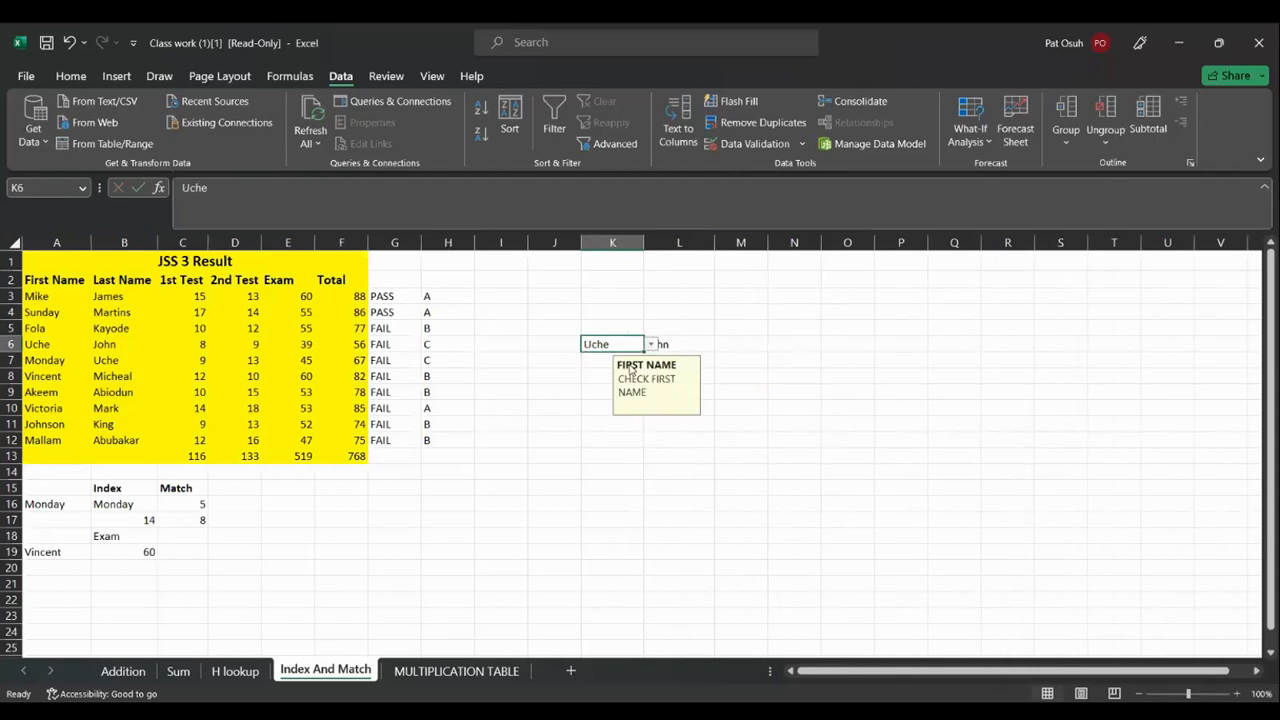
left_click(699, 351)
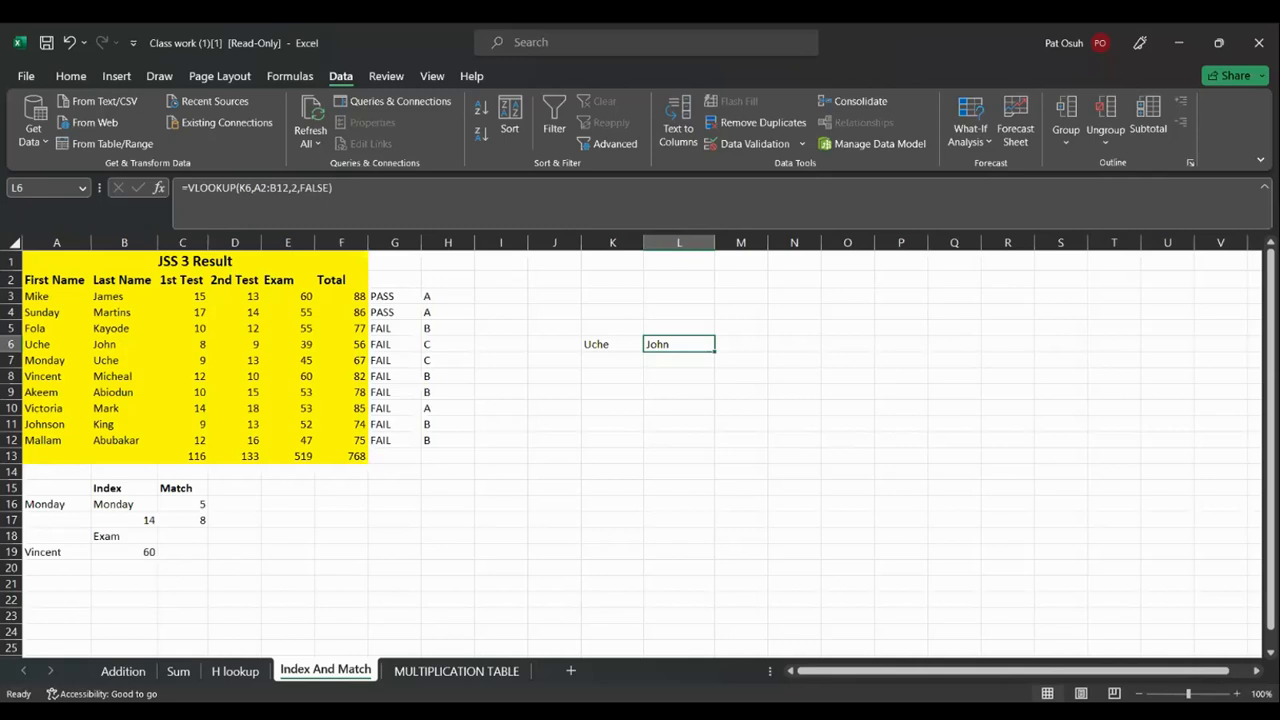
key("alt+Tab")
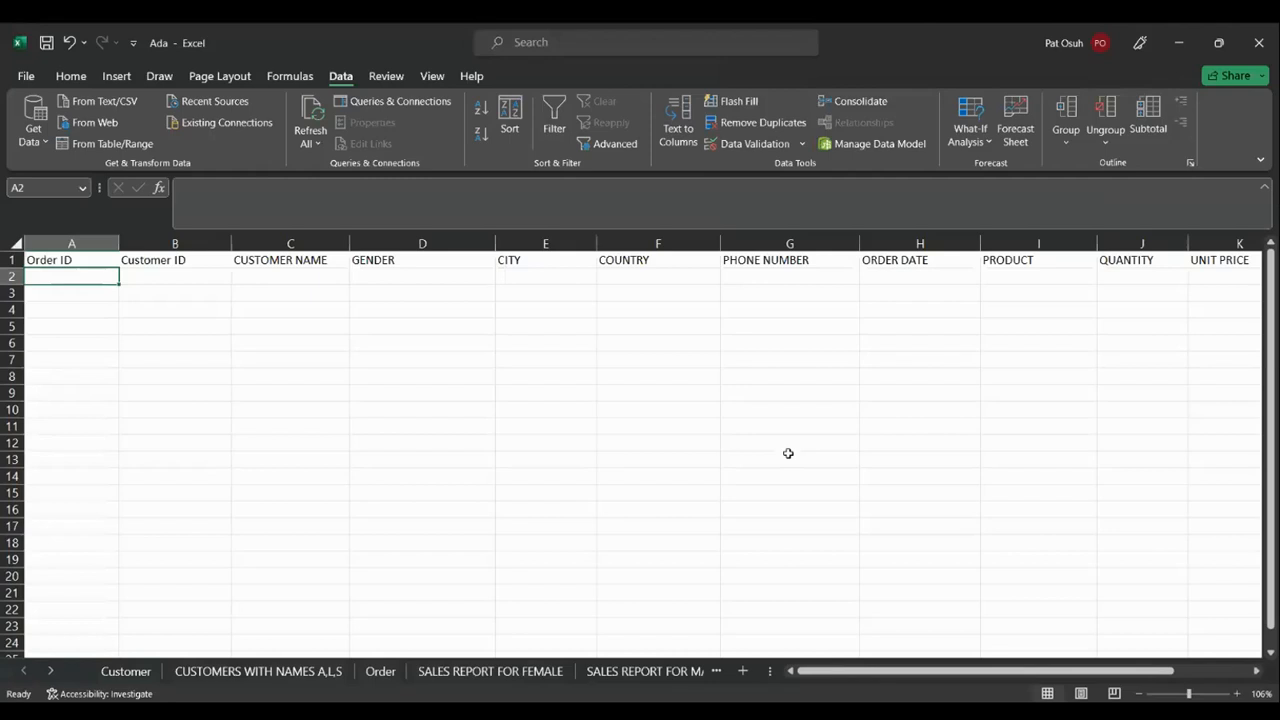
Look over the Order, Customer and phone number sheets, selecting the first phone number B2
key("Right")
key("Right")
key("Right")
key("Right")
key("Right")
key("Right")
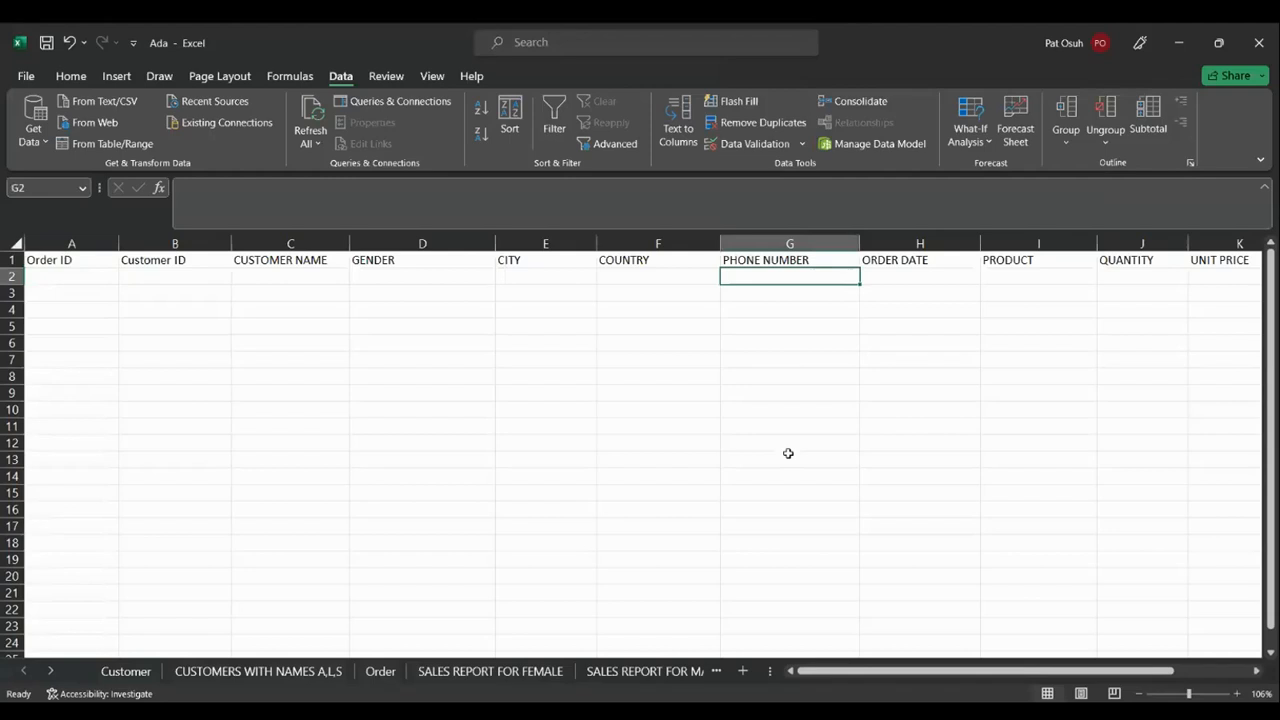
left_click(380, 671)
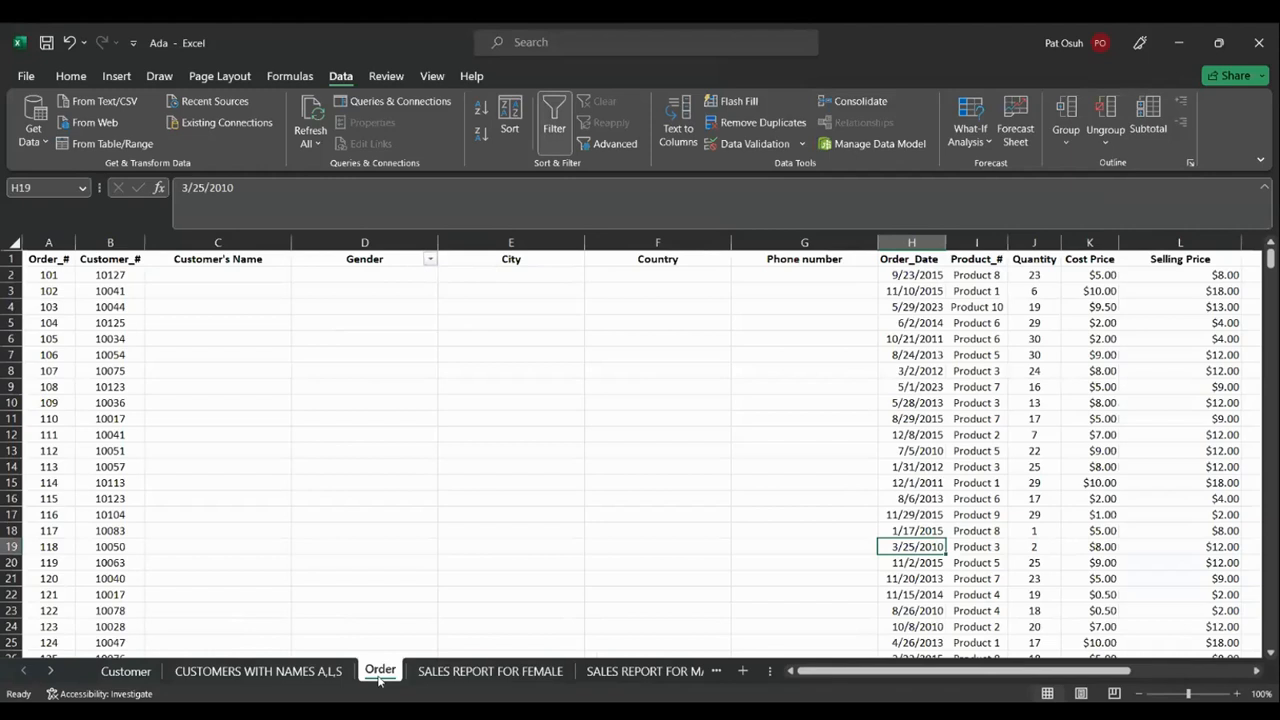
left_click(152, 680)
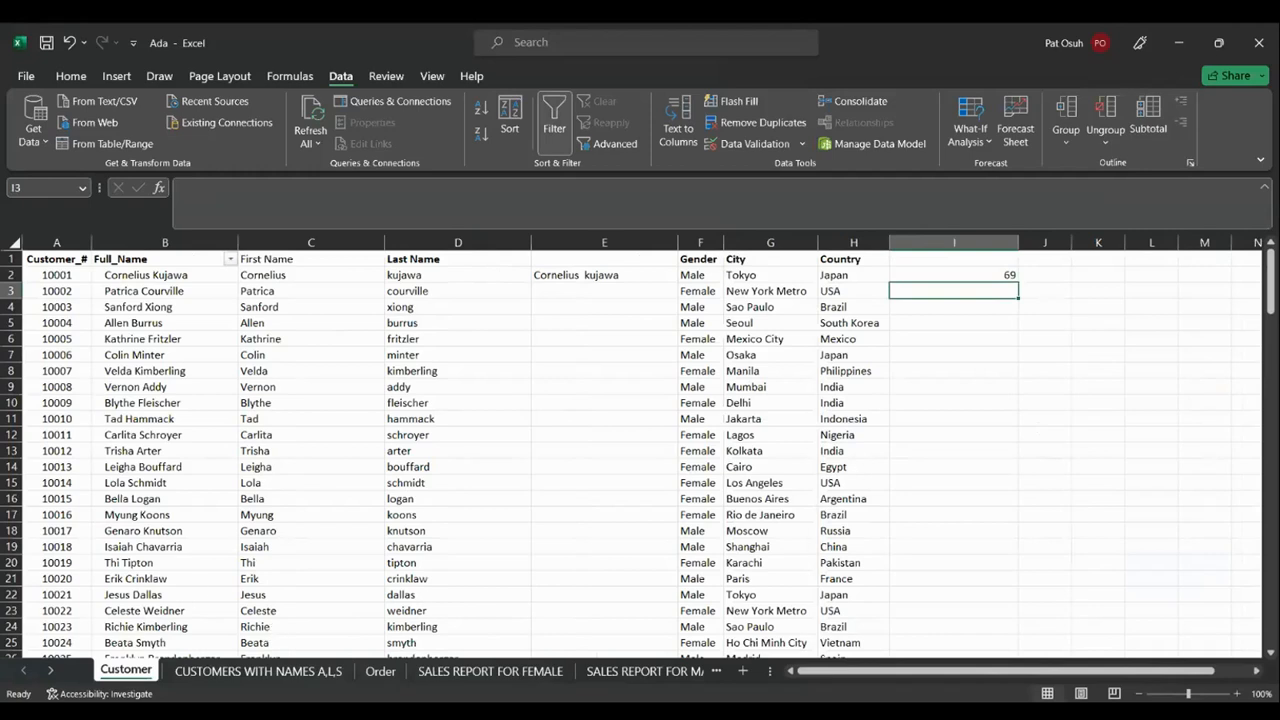
left_click(52, 675)
double_click(52, 675)
left_click(52, 675)
left_click(52, 675)
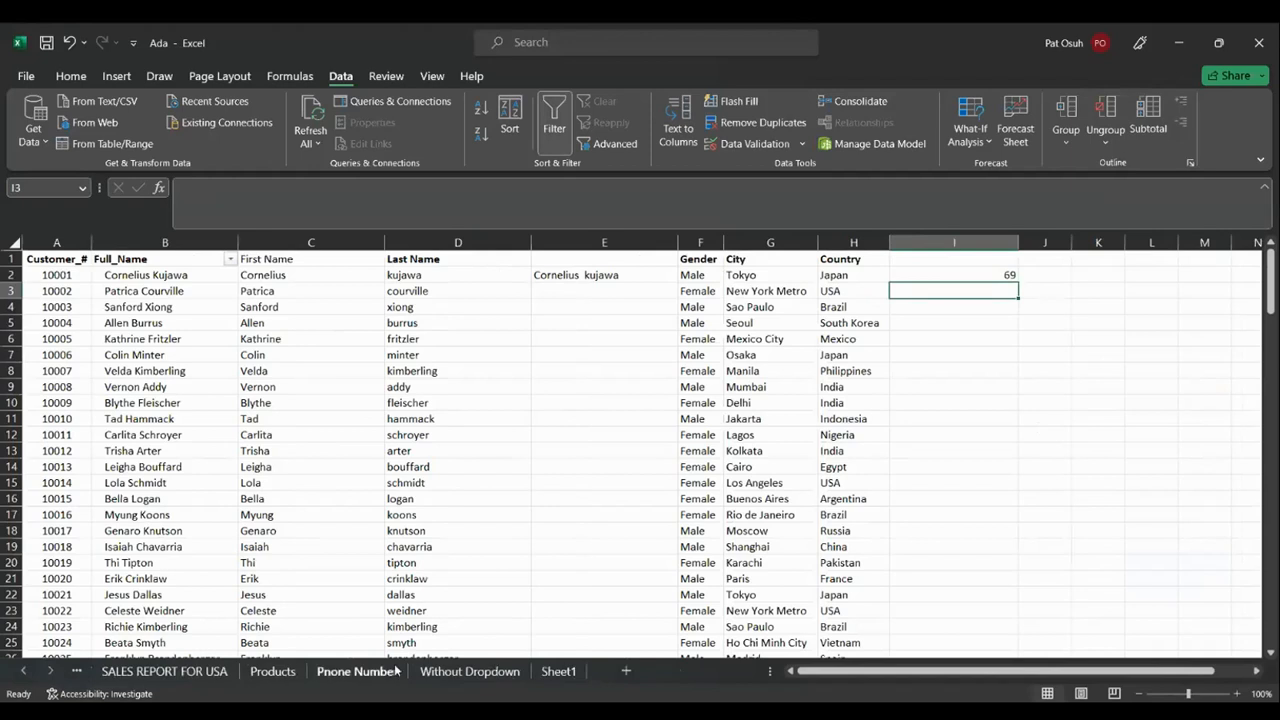
left_click(341, 676)
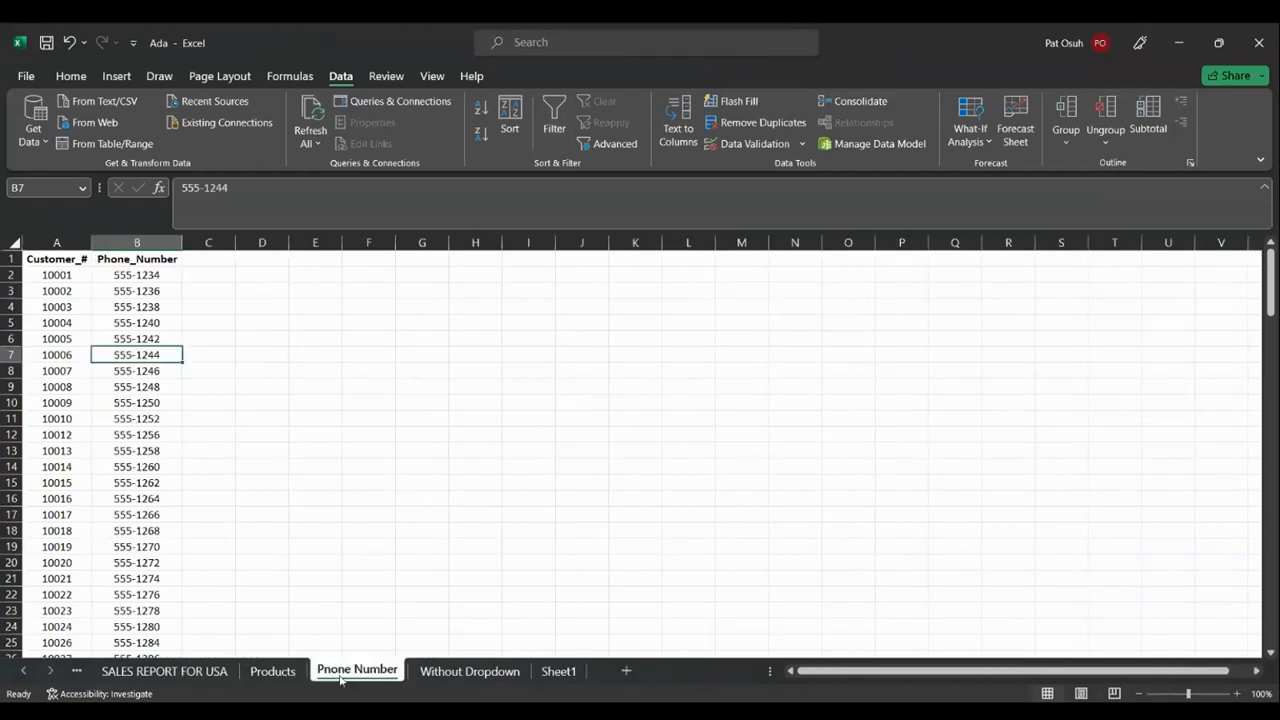
left_click(109, 274)
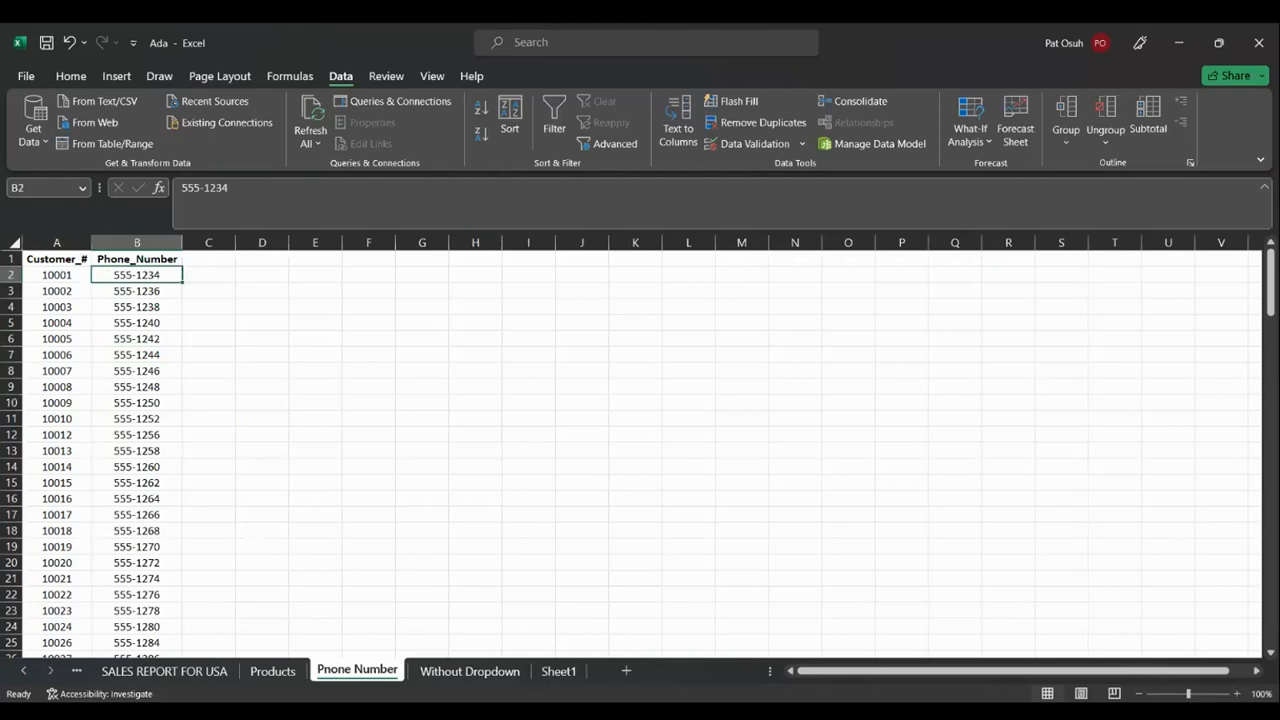
key("alt+Tab")
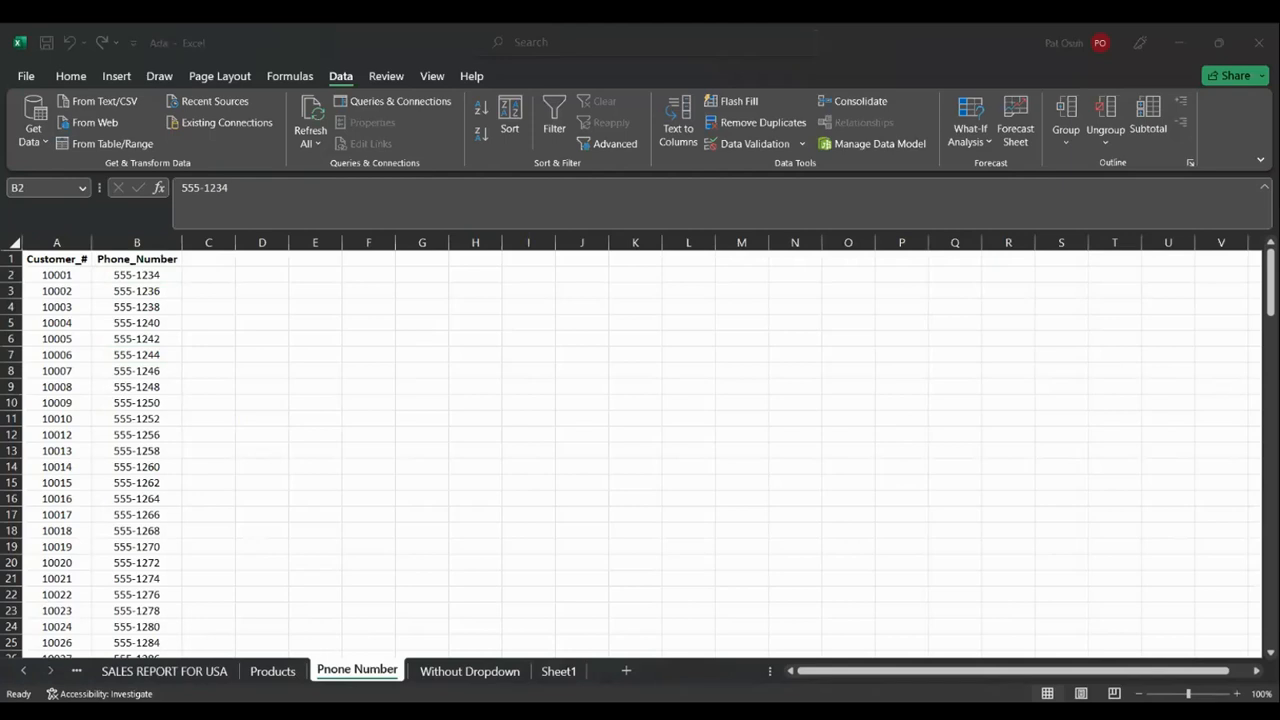
key("alt+Tab")
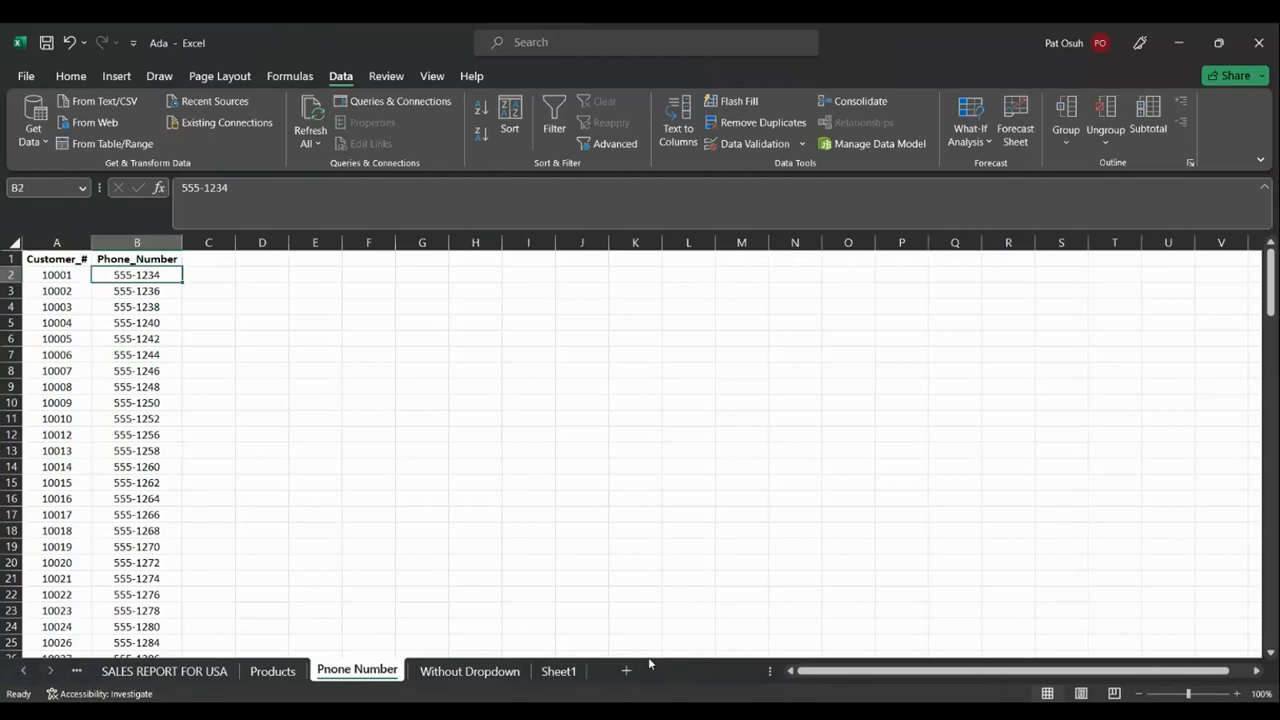
Drag the phone number sheet tab to sit before SALES REPORT FOR USA
right_click(575, 671)
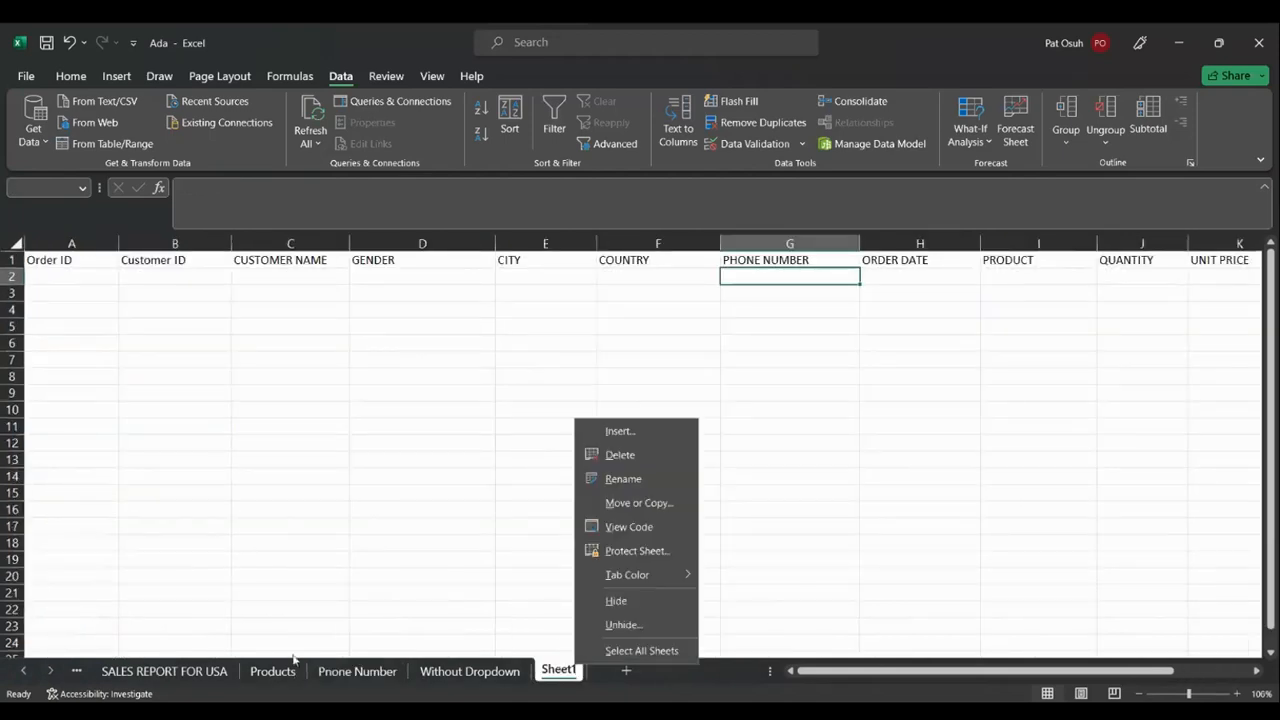
right_click(351, 673)
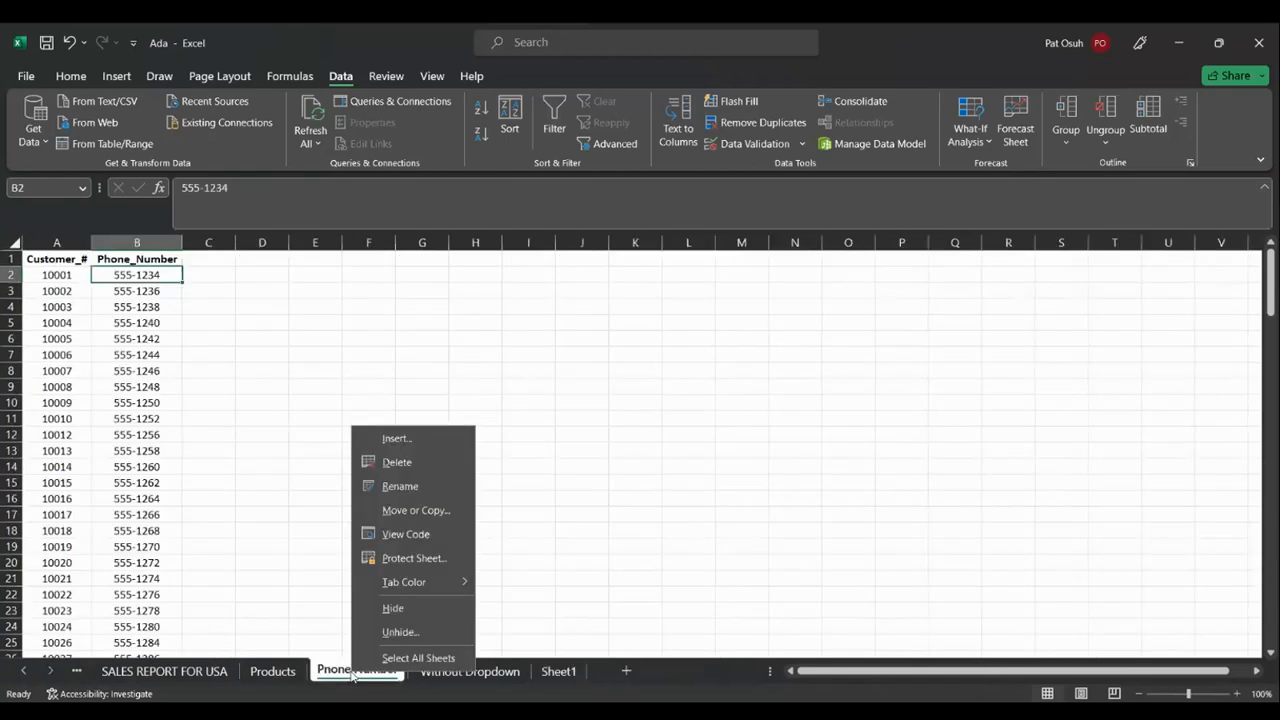
left_click(352, 676)
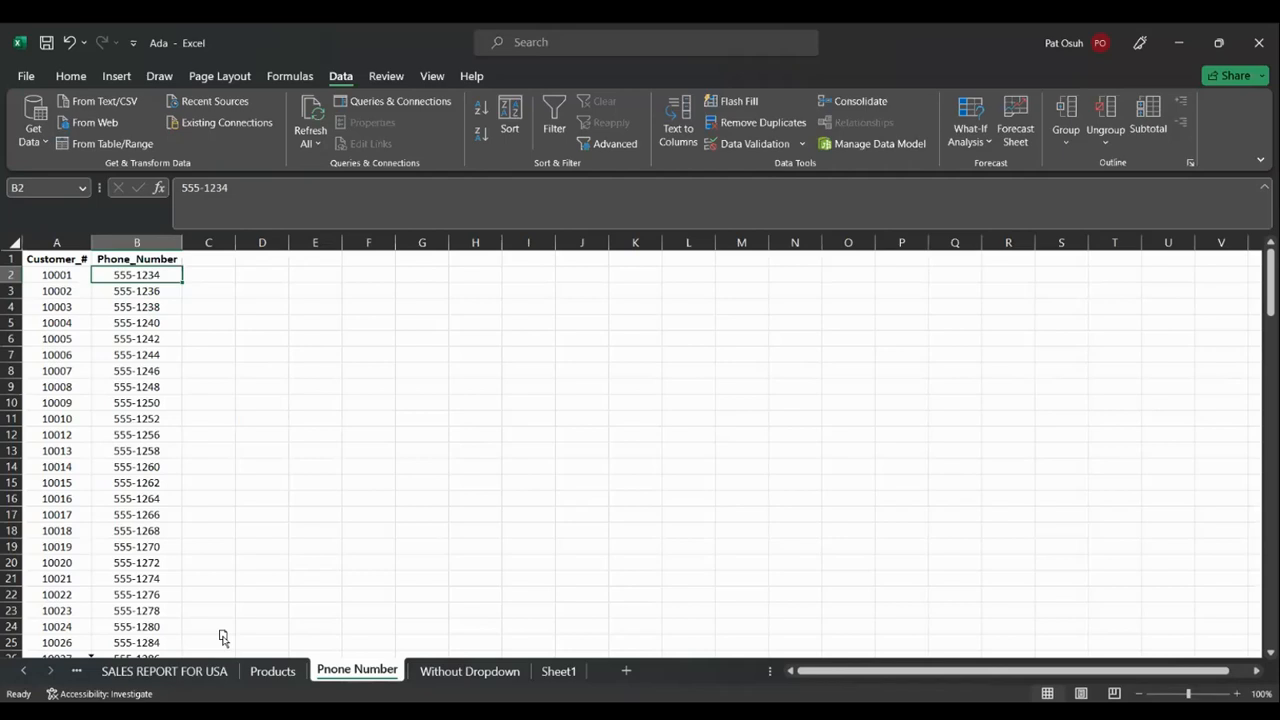
left_click_drag(221, 635, 223, 637)
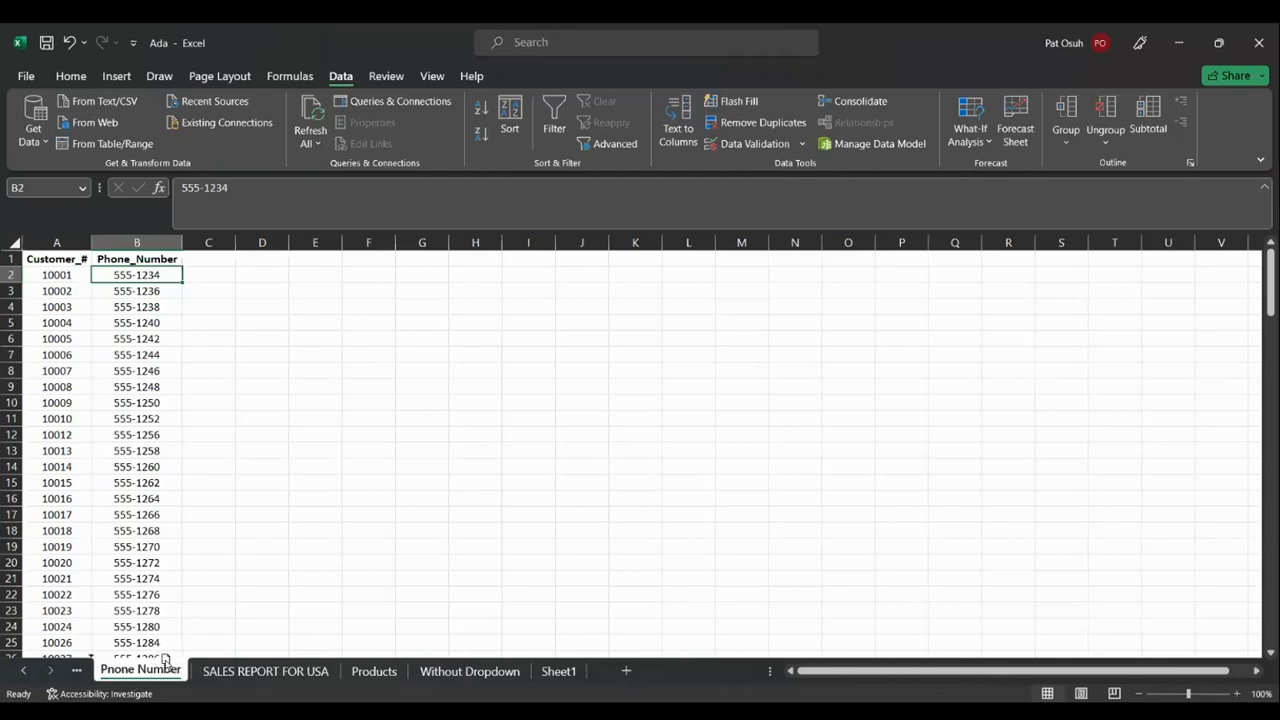
left_click(78, 671)
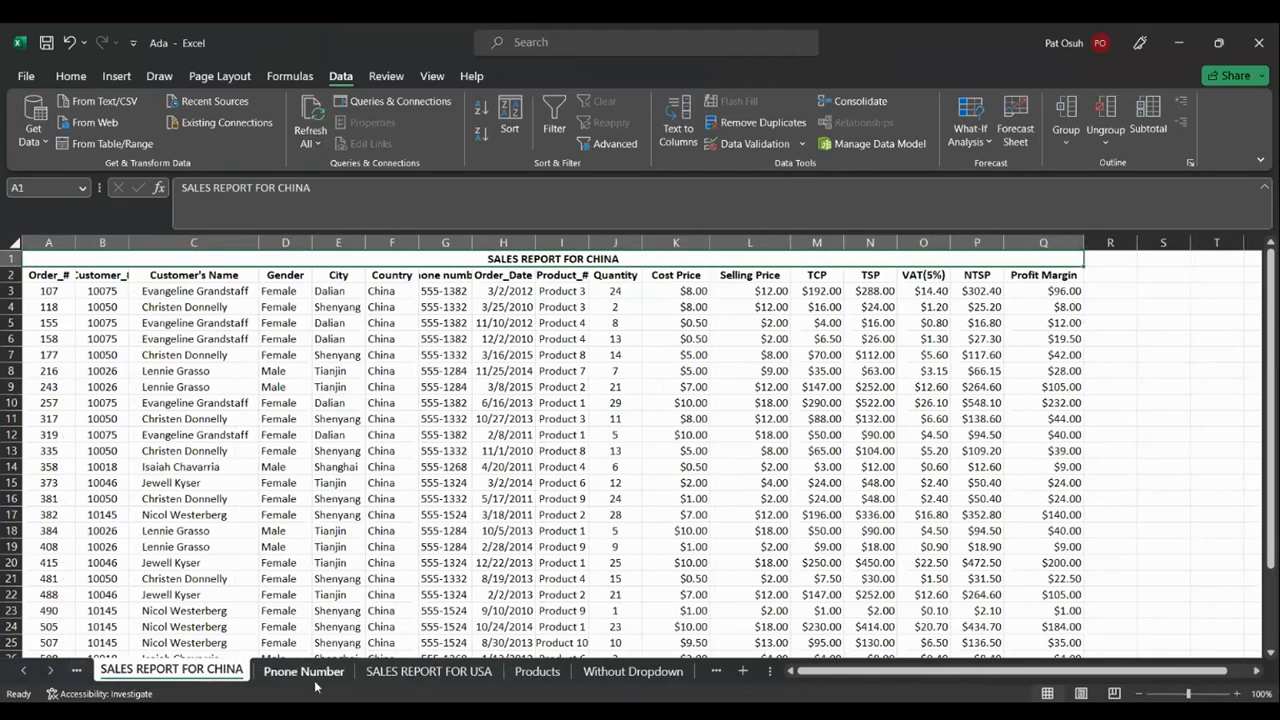
Scroll the sheet tabs back and forth to locate the Order sheet
left_click(90, 674)
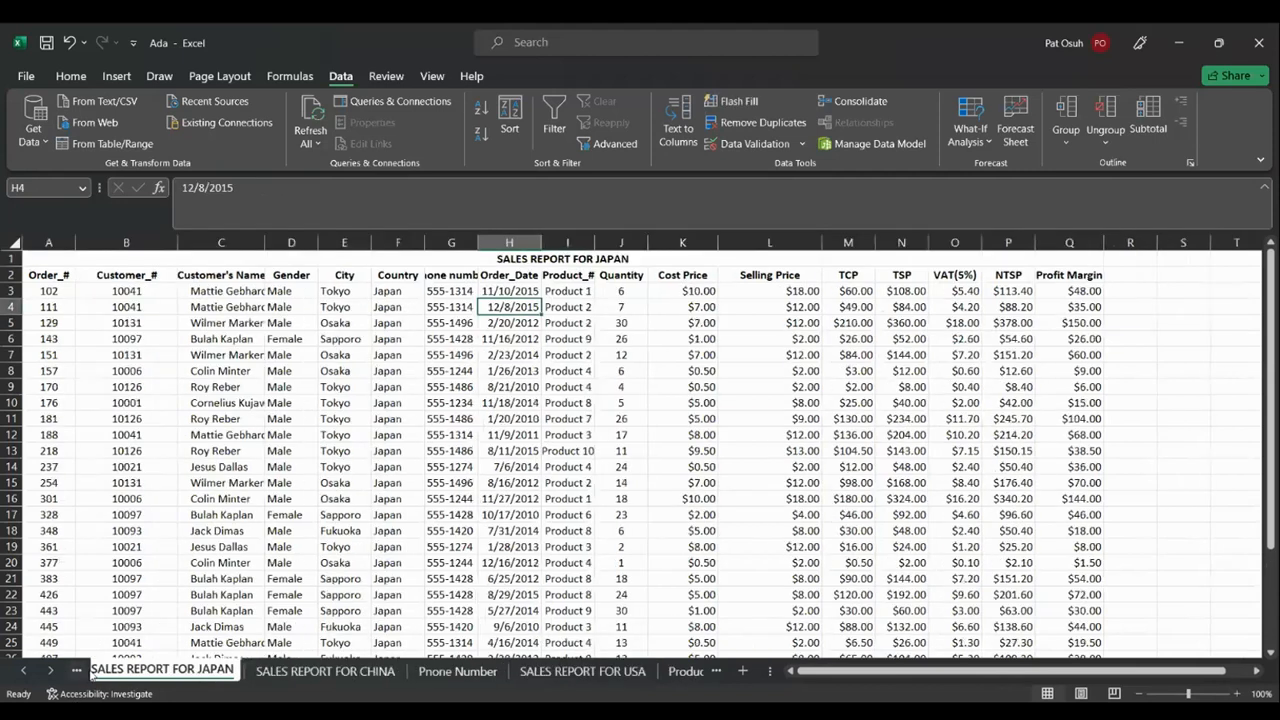
left_click(90, 674)
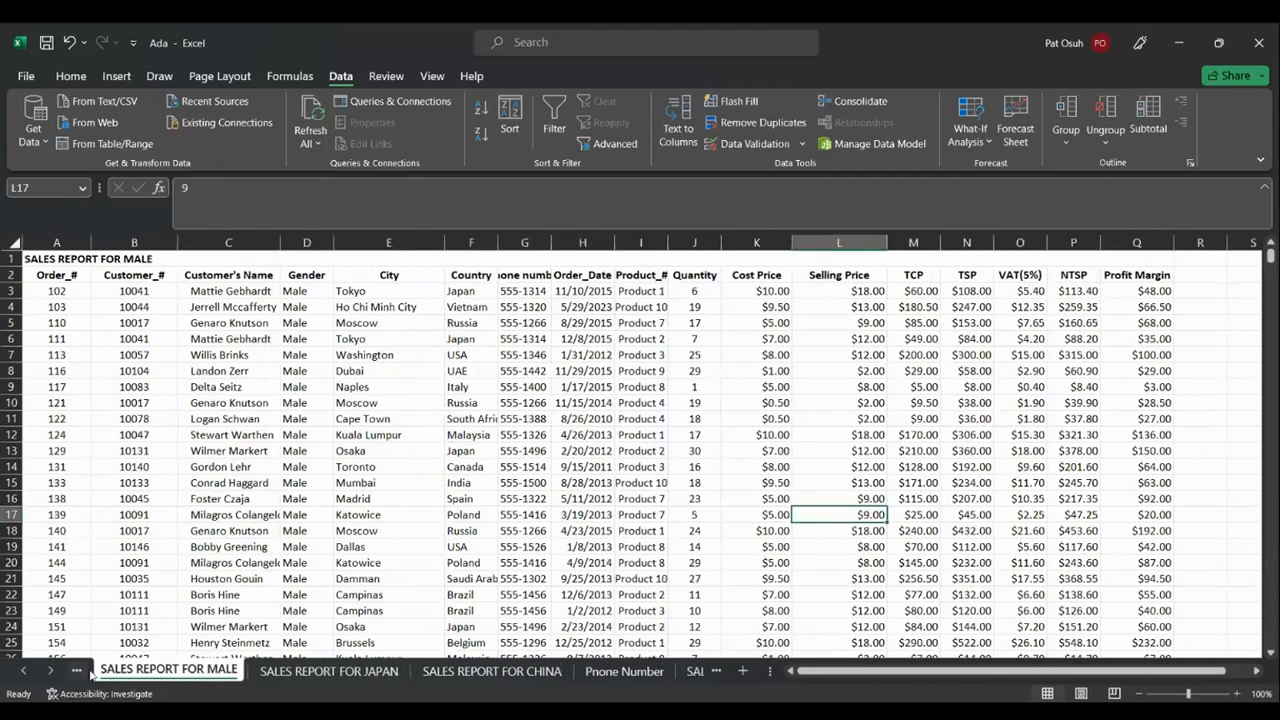
left_click(90, 674)
left_click(90, 674)
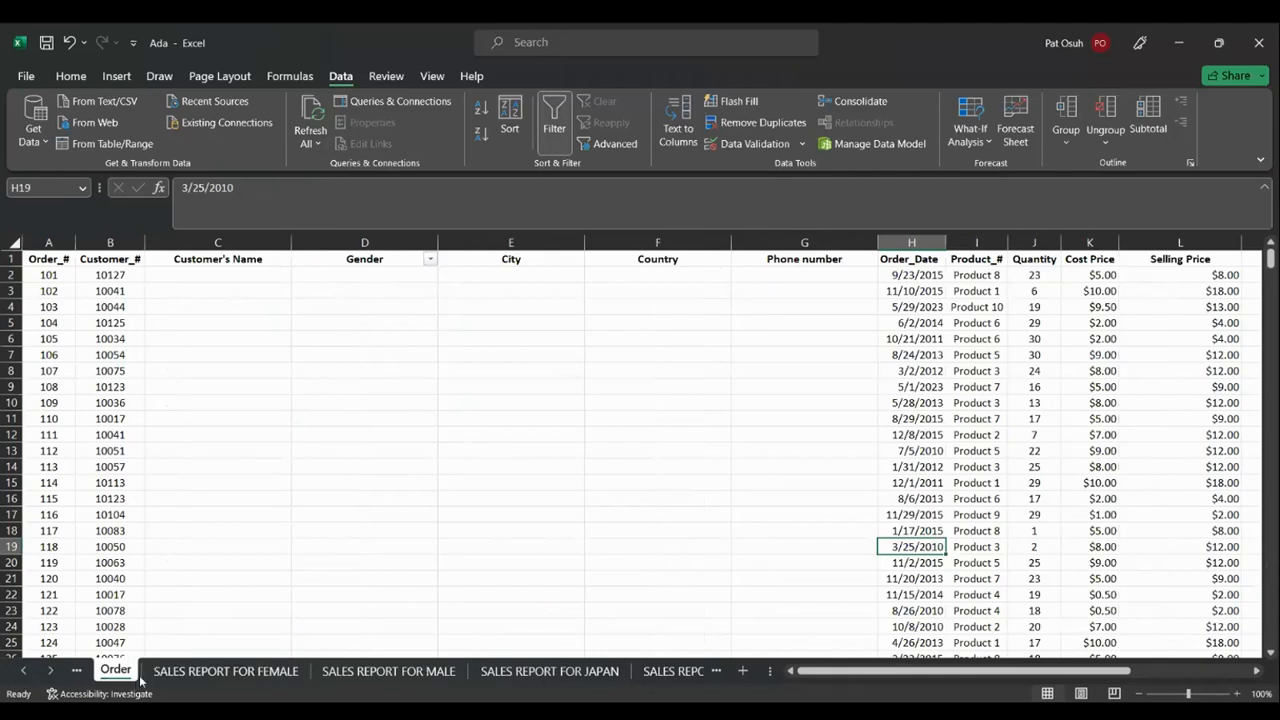
left_click(23, 672)
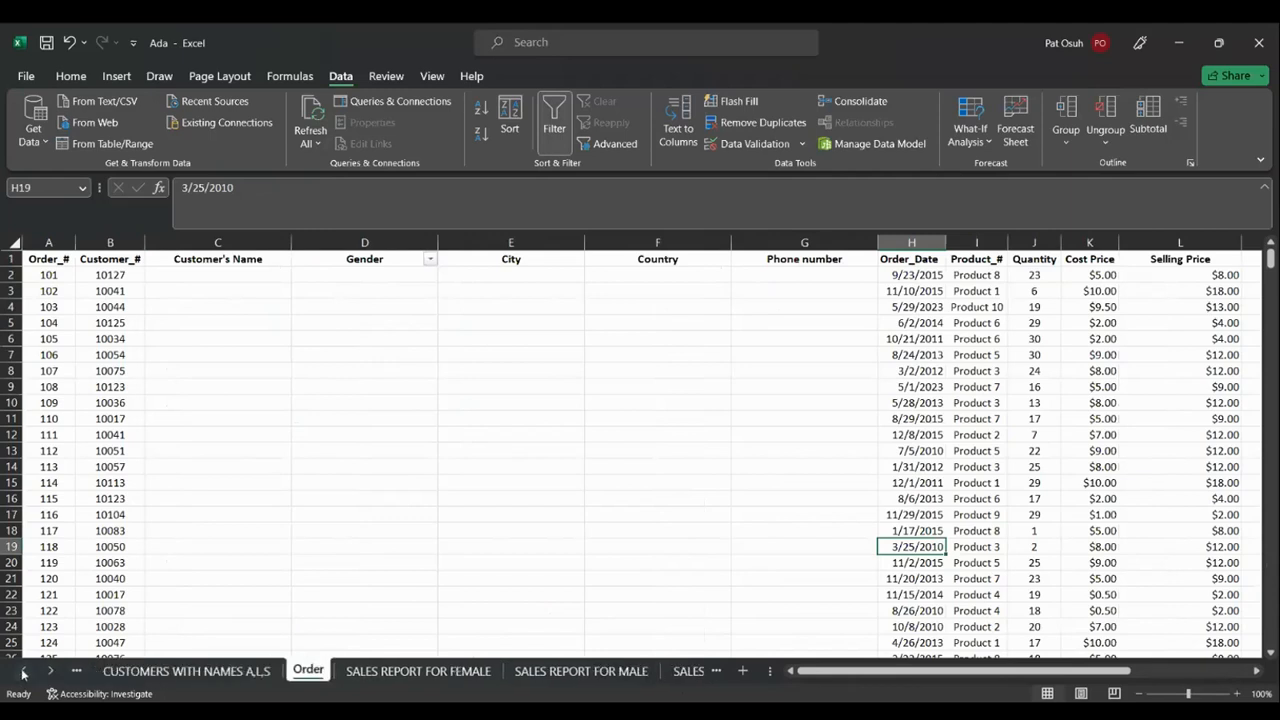
left_click(23, 672)
left_click(51, 671)
left_click(51, 671)
left_click(51, 671)
left_click(51, 671)
left_click(51, 671)
left_click(51, 671)
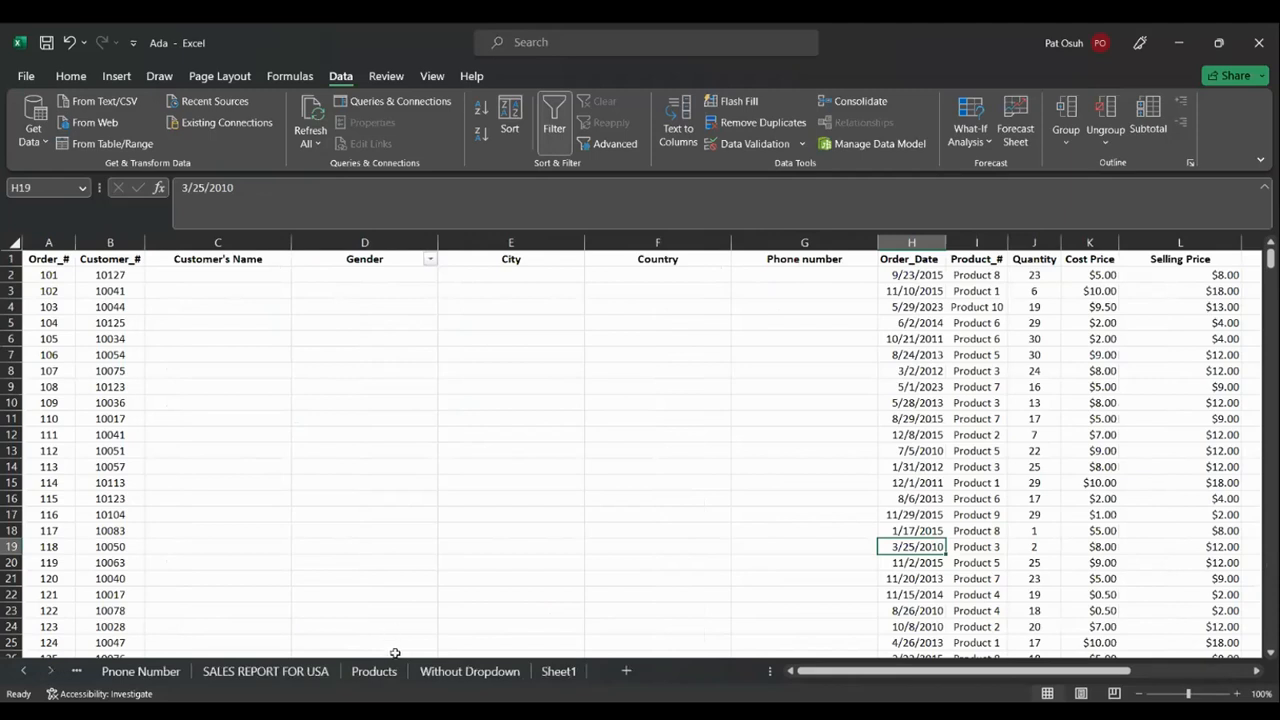
Move the phone number sheet between CUSTOMERS WITH NAMES A,L,S and Order, then view Order
left_click(175, 671)
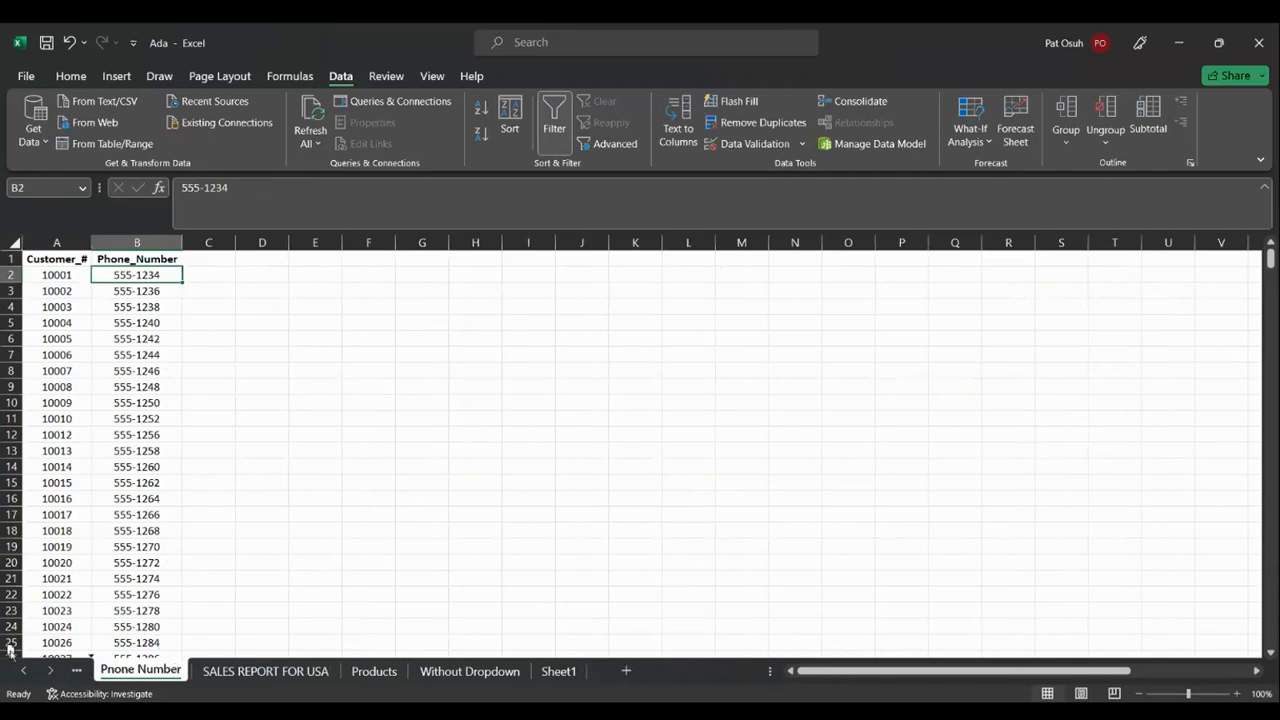
scroll(100, 670, "up", 10)
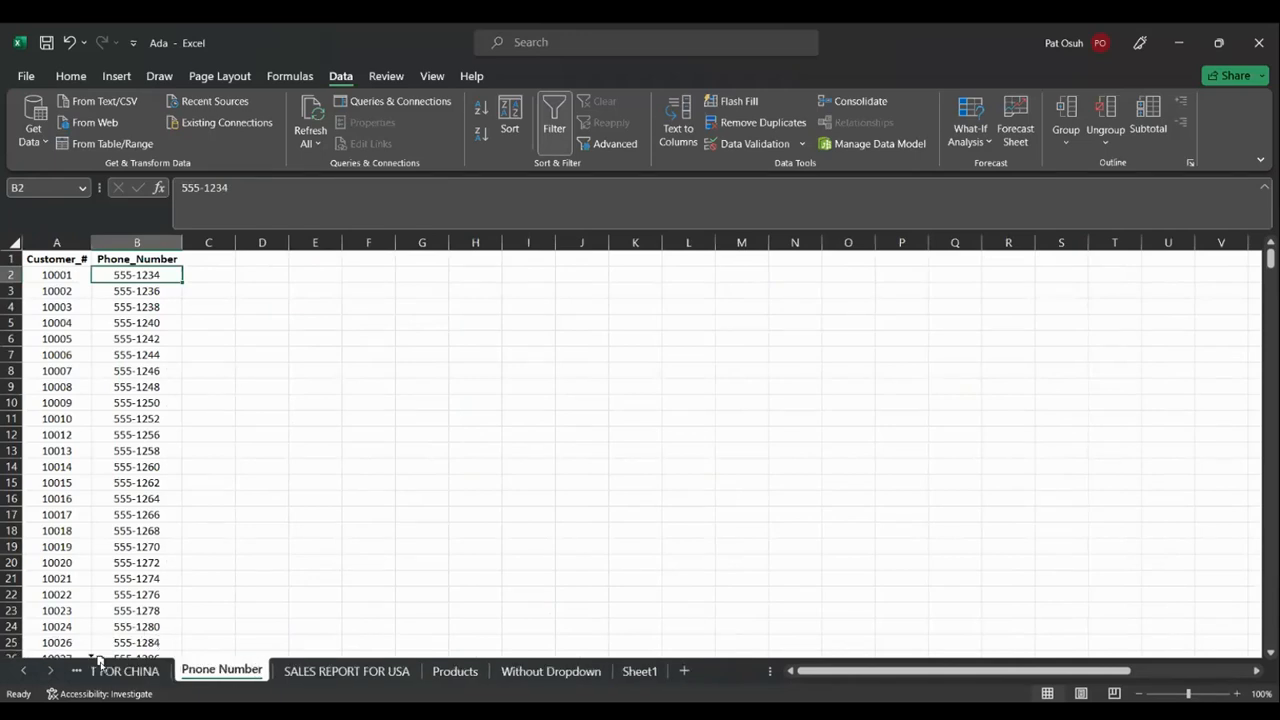
left_click_drag(140, 668, 400, 678)
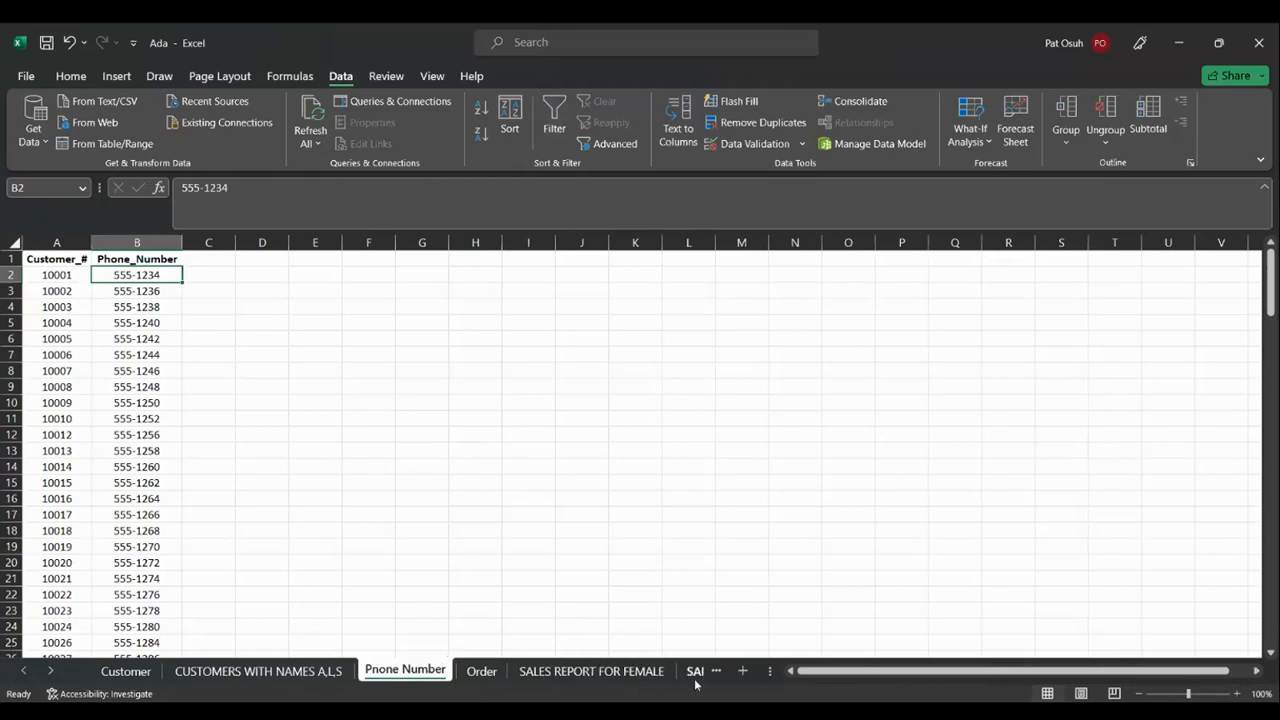
left_click(480, 671)
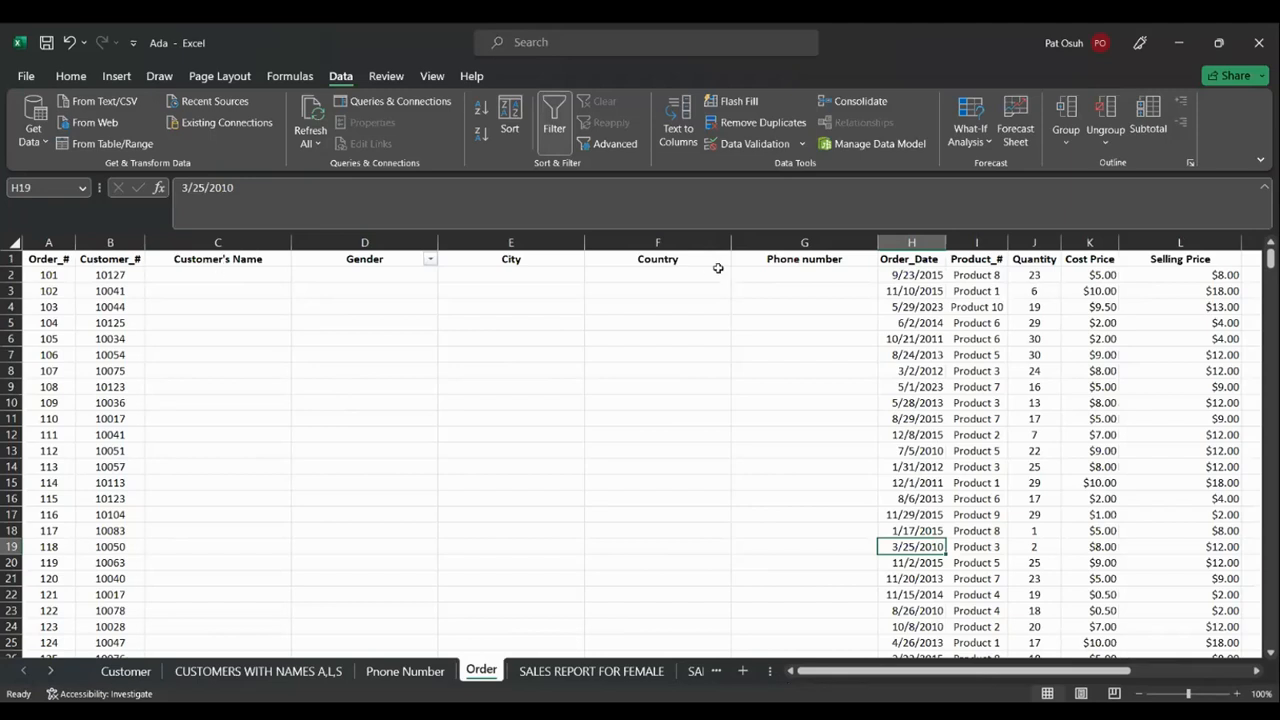
In G2, start a VLOOKUP using the customer number in B2 as lookup value
left_click(771, 281)
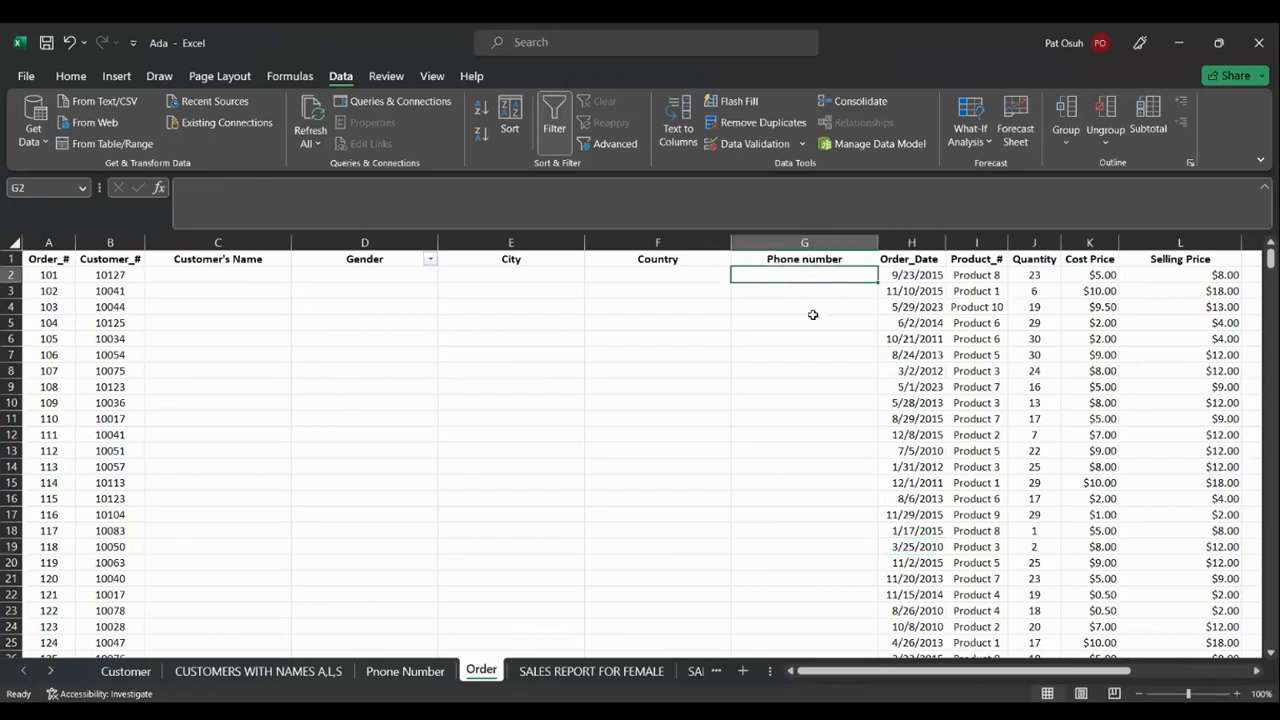
type("=V")
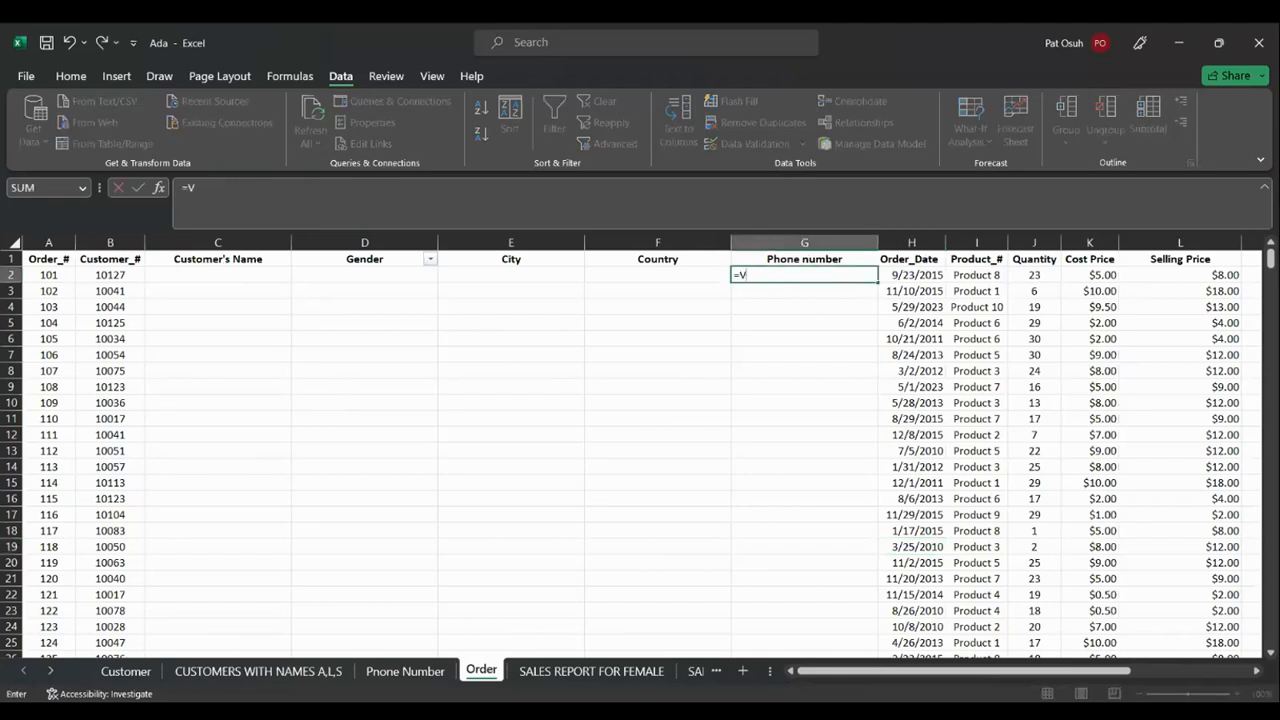
type("LOOKUP(")
left_click(125, 274)
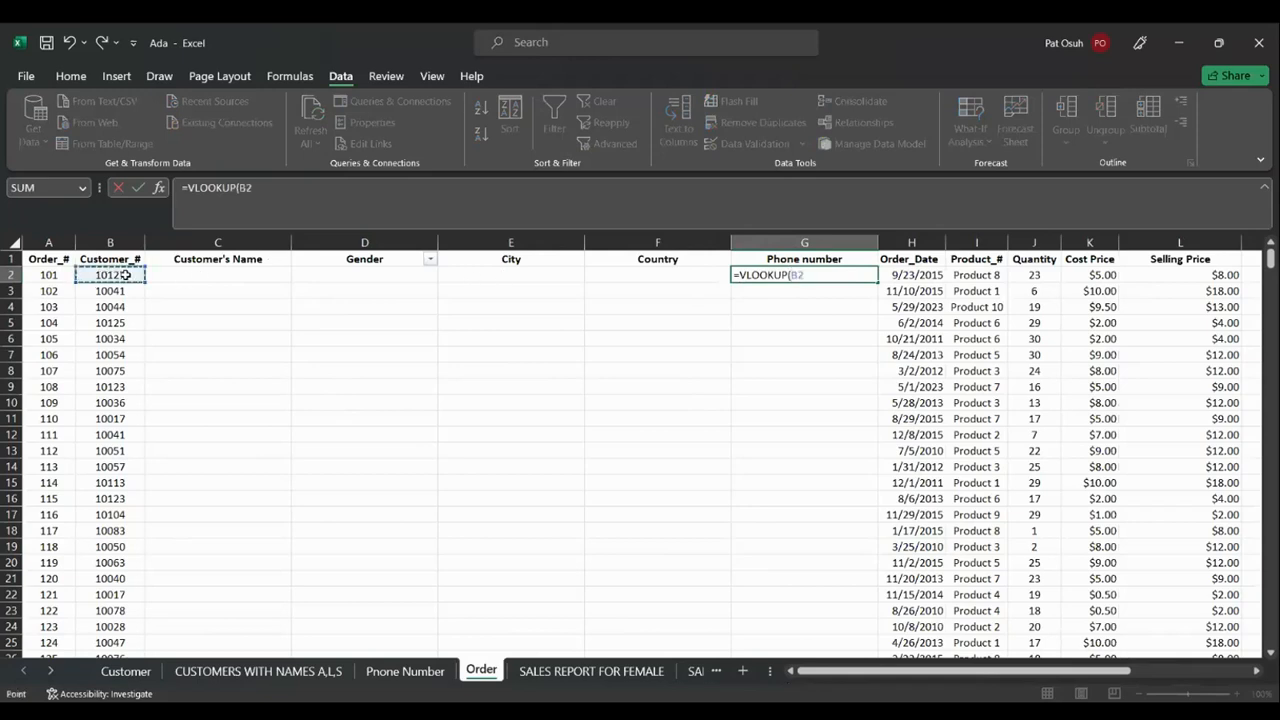
type(",")
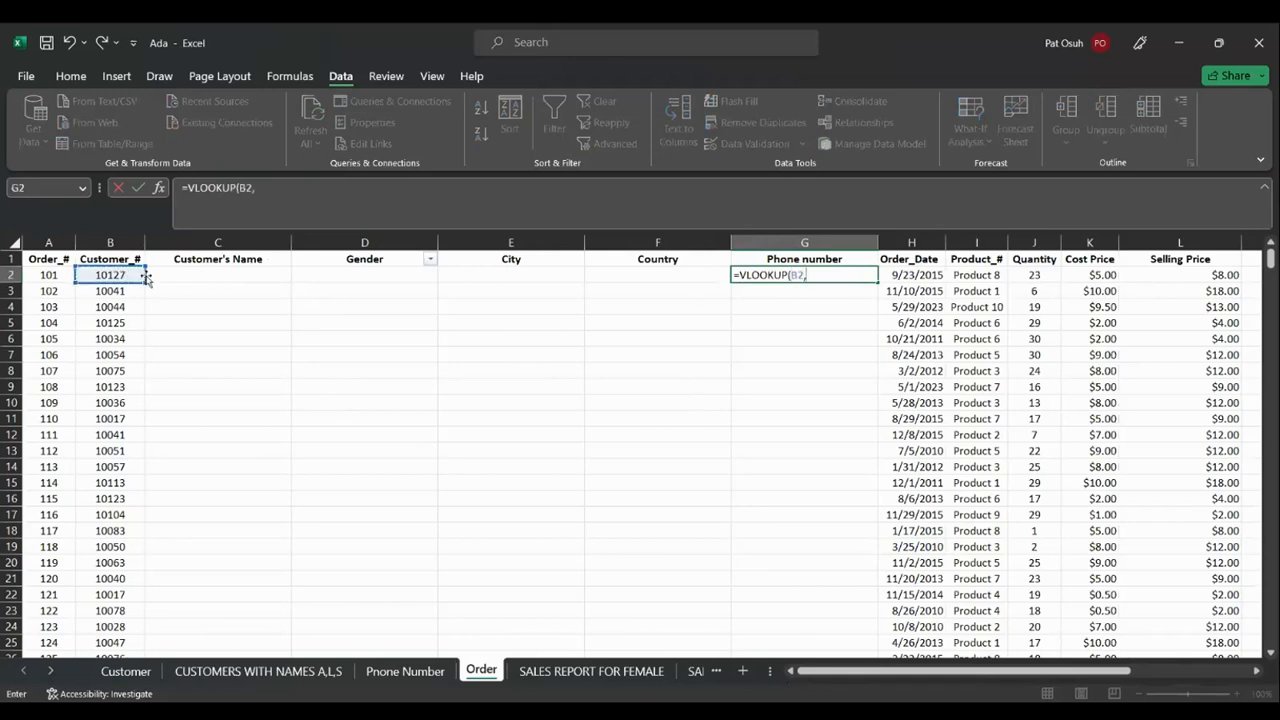
Select the customer and phone table from A2 across columns A:B on Pnone Number
left_click(405, 671)
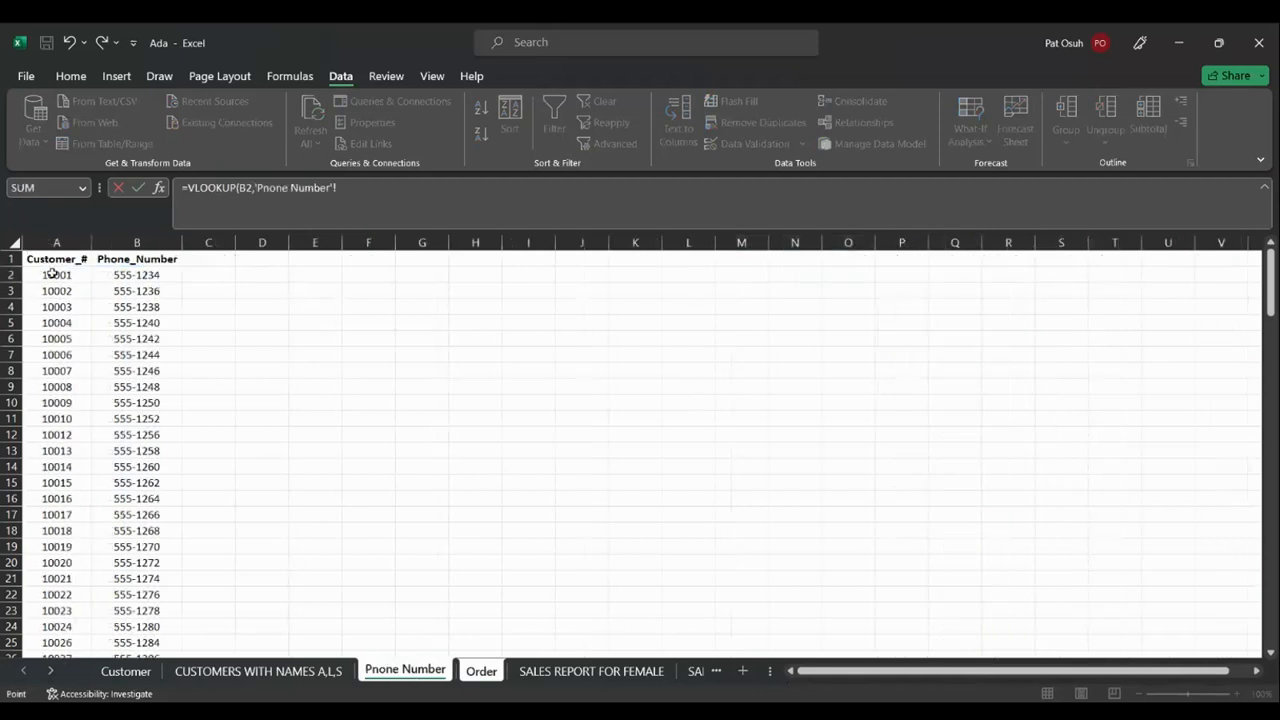
left_click(53, 272)
left_click_drag(53, 272, 123, 284)
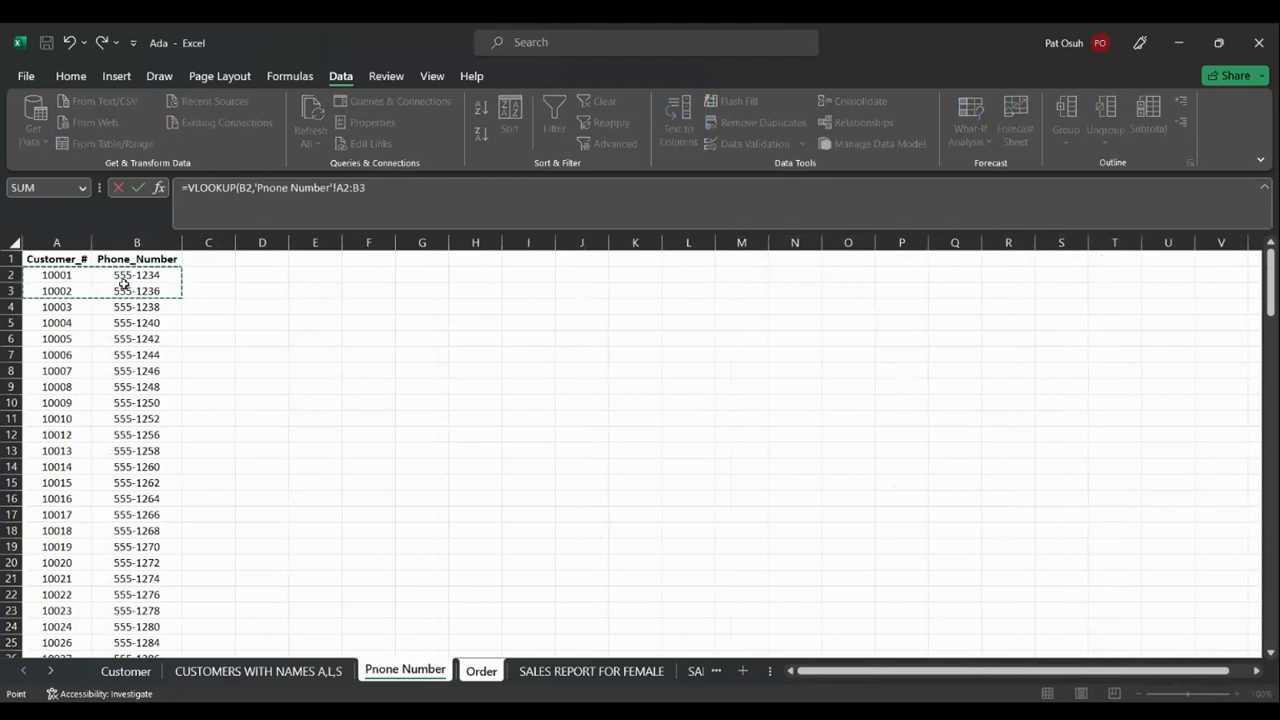
left_click(262, 301)
left_click(57, 276)
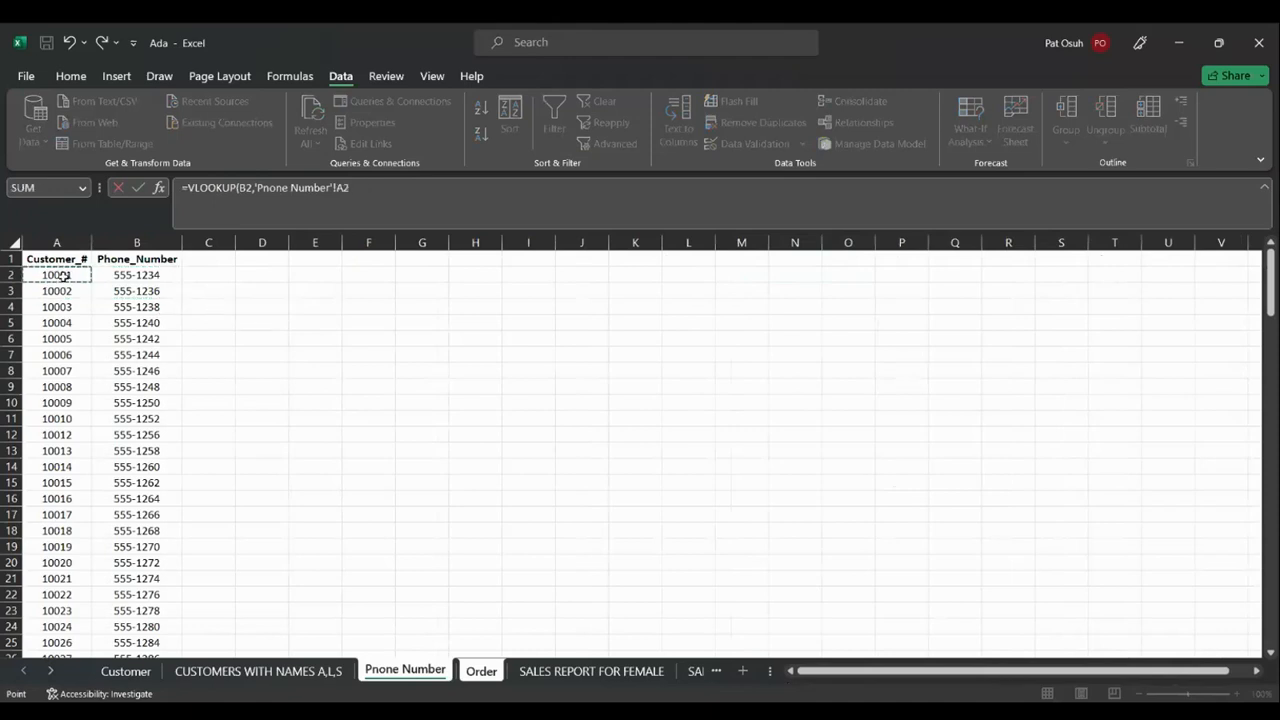
key("ctrl+shift+Down")
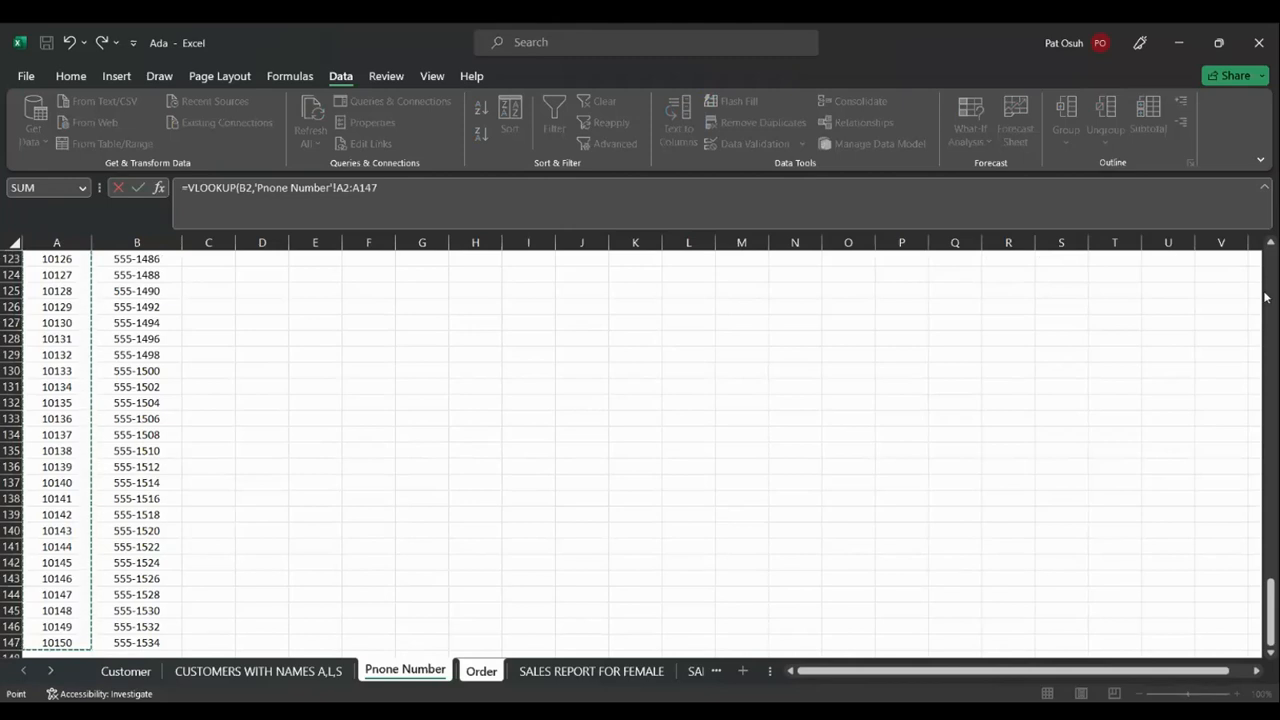
key("ctrl+shift+Down")
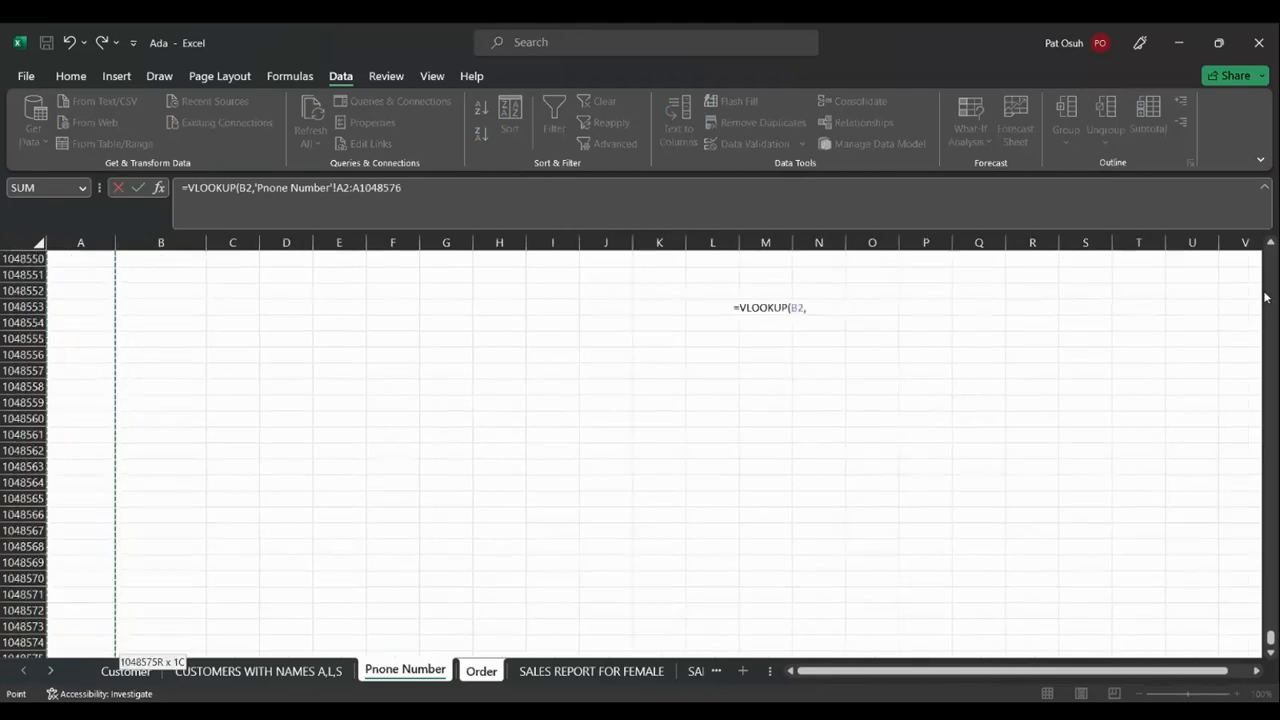
key("ctrl+shift+Up")
key("ctrl+shift+Up")
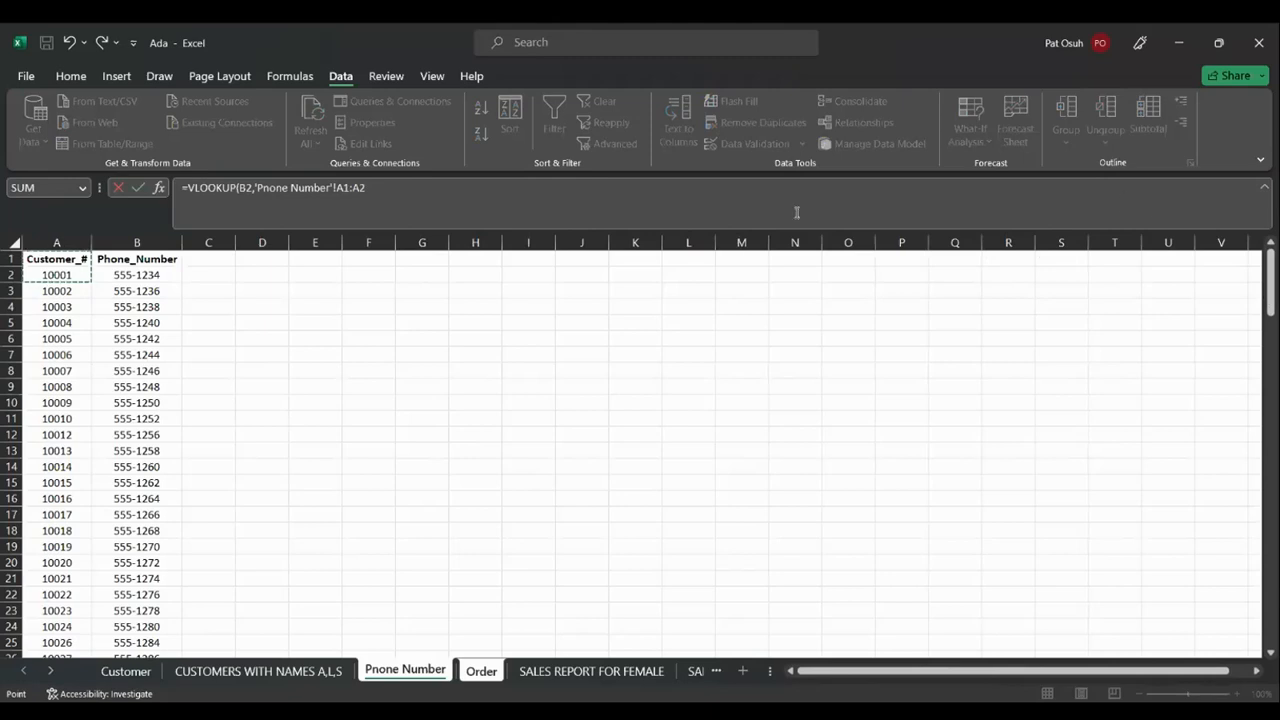
left_click(69, 272)
left_click_drag(79, 271, 121, 273)
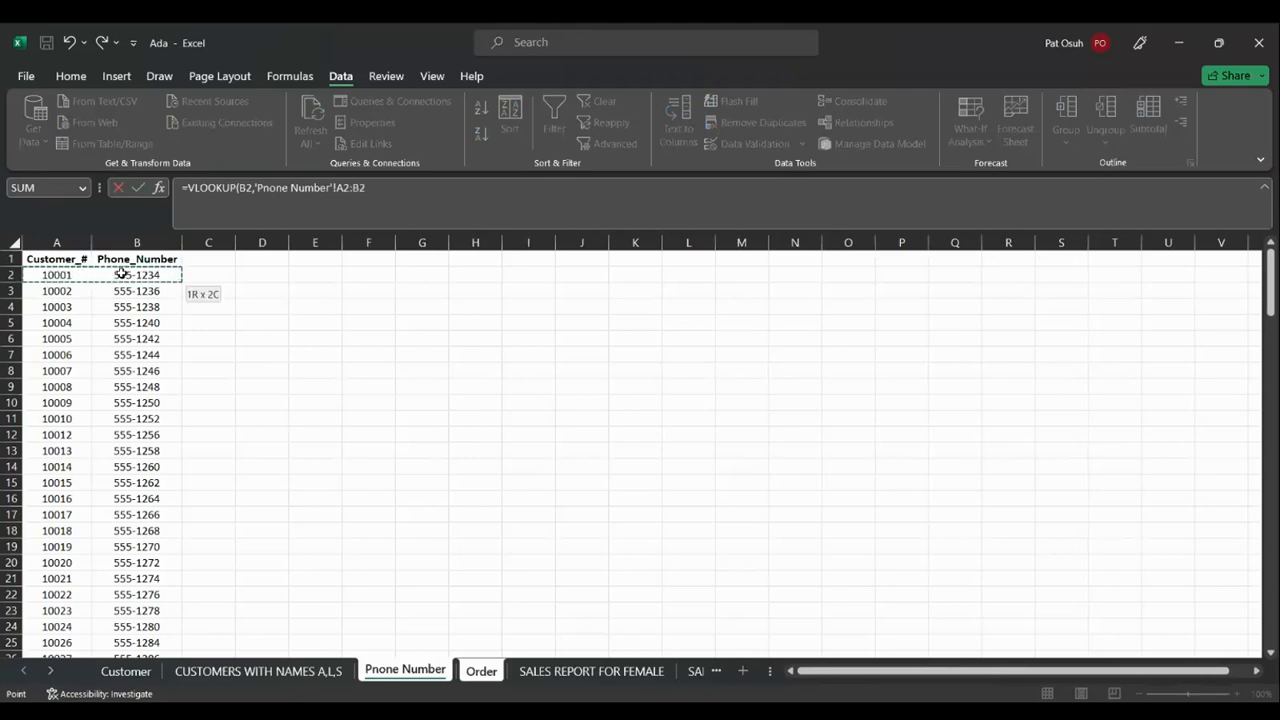
left_click_drag(119, 279, 128, 404)
Try extending the lookup range down columns A:B of Pnone Number to row 147
left_click(235, 361)
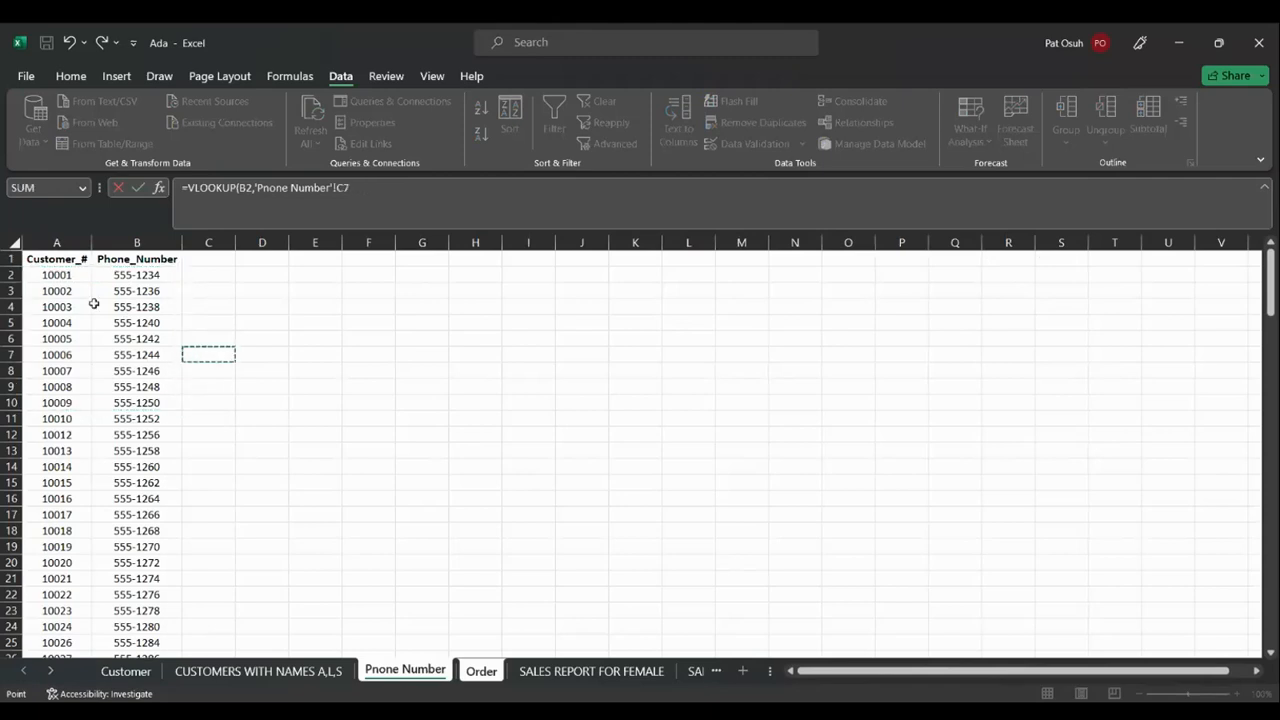
left_click(57, 274)
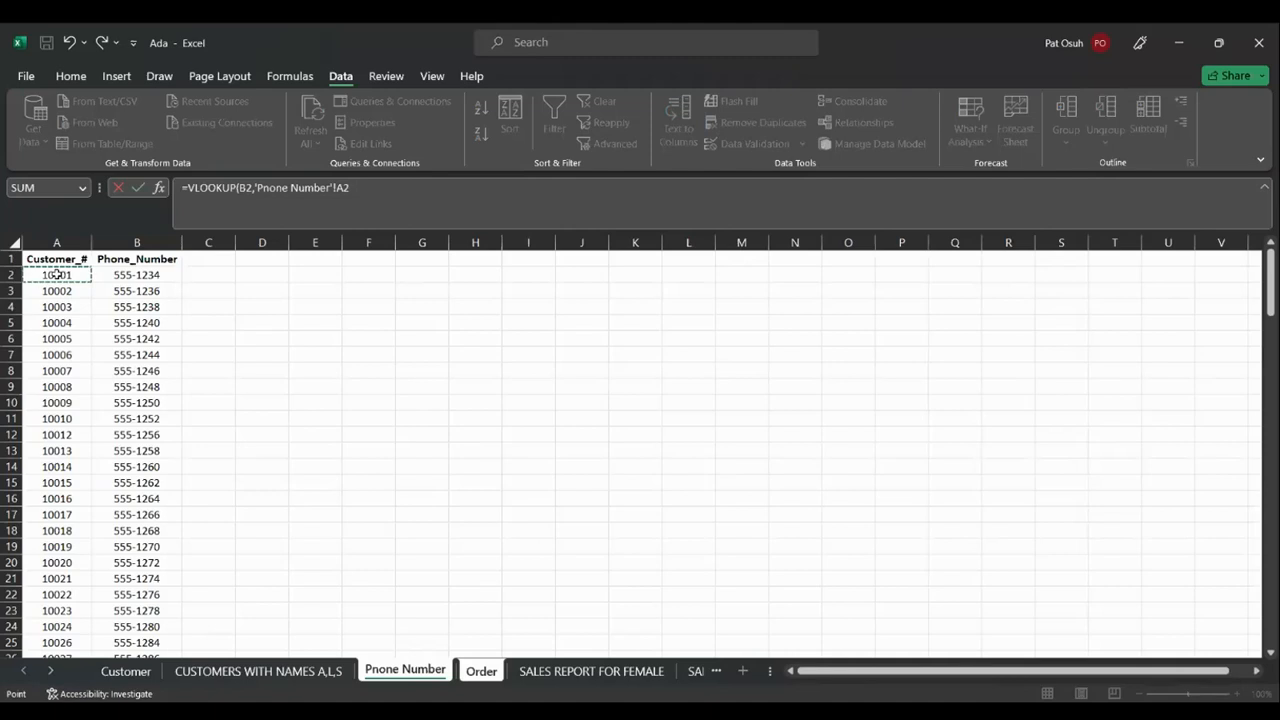
key("ctrl+shift+Down")
key("ctrl+shift+Down")
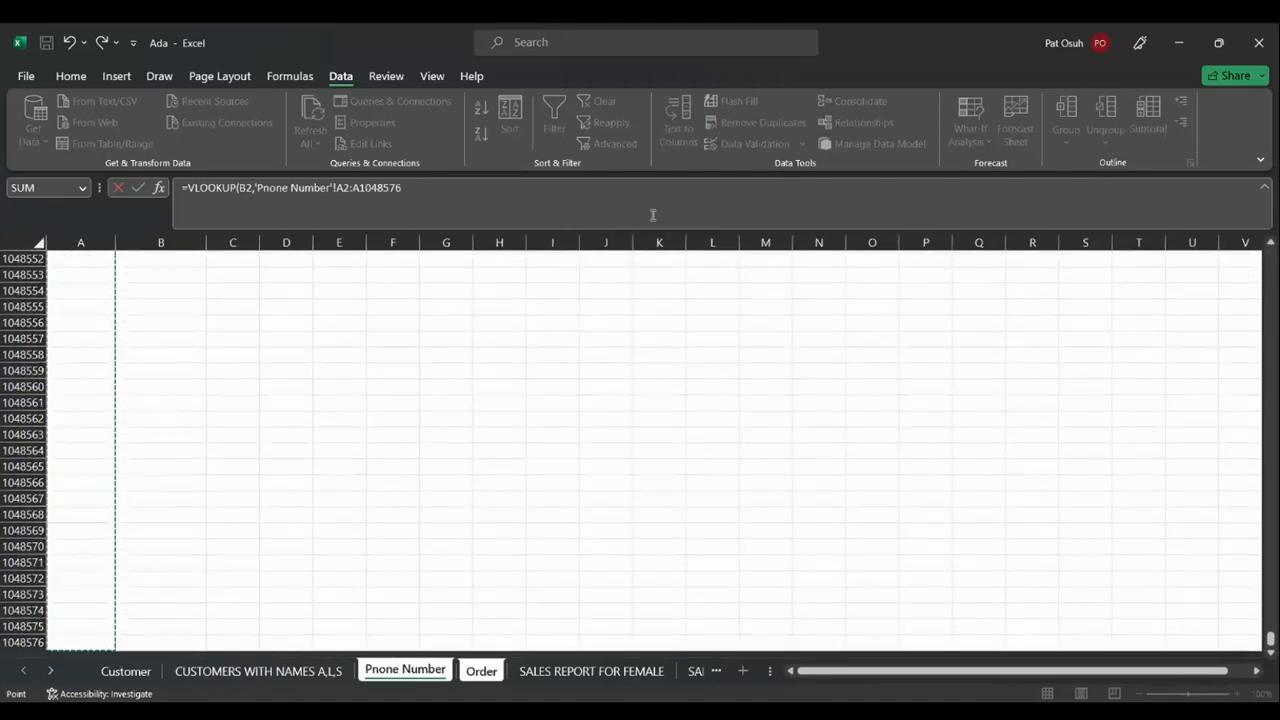
left_click(1272, 246)
scroll(1277, 250, "up", 6)
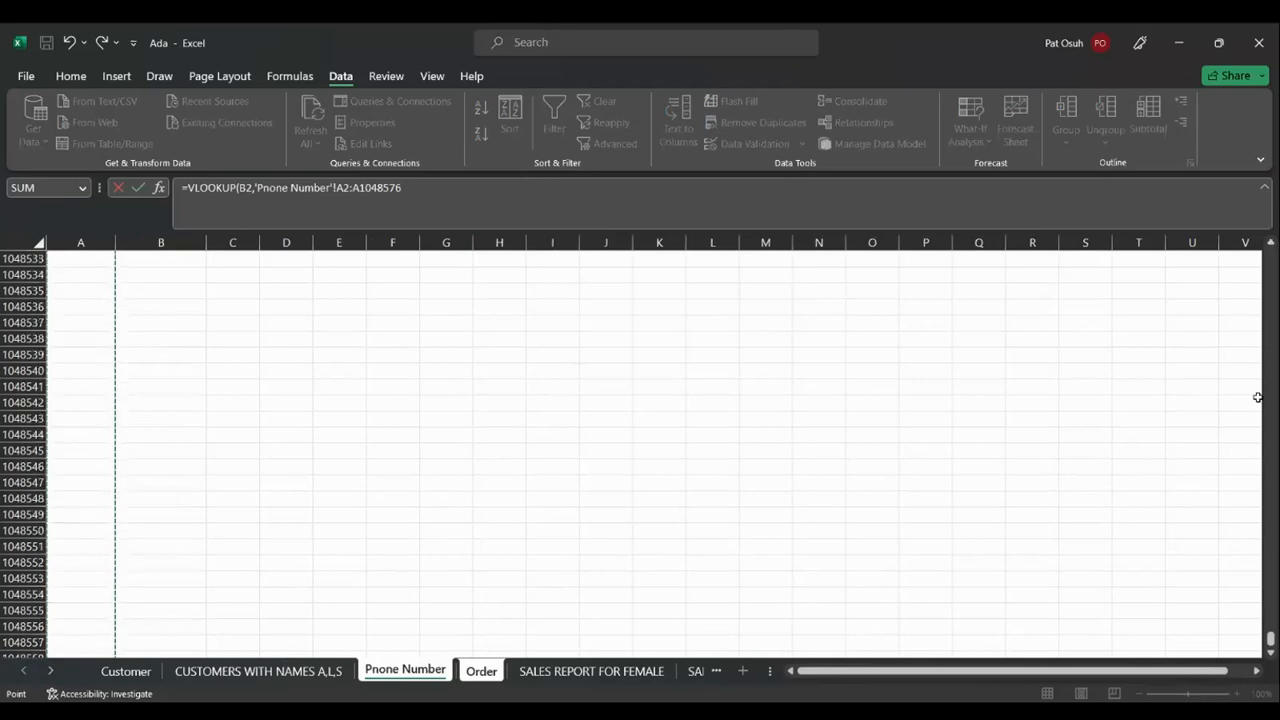
key("ctrl+shift+Up")
key("ctrl+shift+Up")
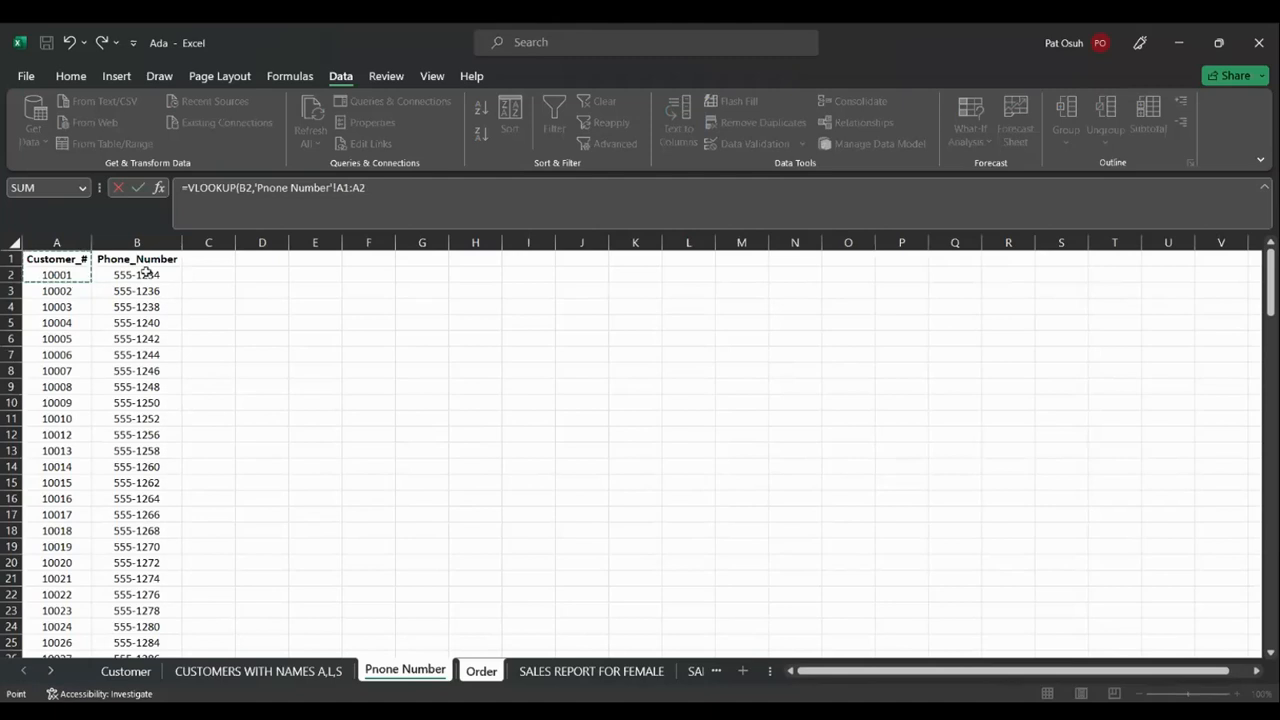
left_click_drag(57, 274, 146, 271)
key("shift+Down")
key("shift+Down")
key("shift+Down")
key("shift+Down")
key("shift+Down")
key("shift+Down")
key("shift+Down")
key("shift+Down")
key("shift+Down")
key("shift+Down")
key("shift+Down")
key("shift+Down")
key("shift+Down")
key("shift+Down")
key("shift+Down")
key("shift+Down")
key("shift+Down")
key("shift+Down")
key("shift+Down")
key("shift+Down")
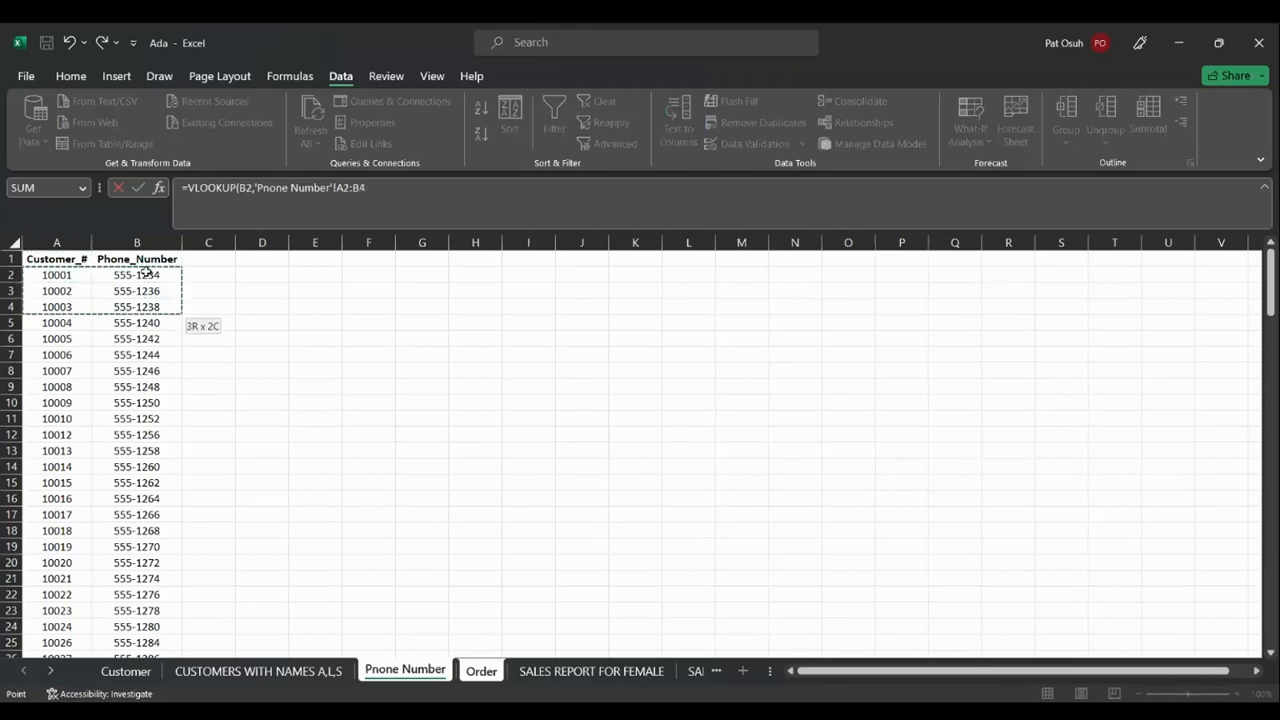
key("shift+Down")
key("shift+Down")
key("shift+Down")
key("shift+Down")
key("shift+Down")
key("shift+Down")
key("shift+Down")
key("shift+Down")
key("shift+Down")
key("shift+Down")
key("shift+Down")
key("shift+Down")
key("shift+Down")
key("shift+Down")
key("shift+Down")
key("shift+Down")
key("shift+Down")
key("shift+Down")
key("shift+Down")
key("shift+Down")
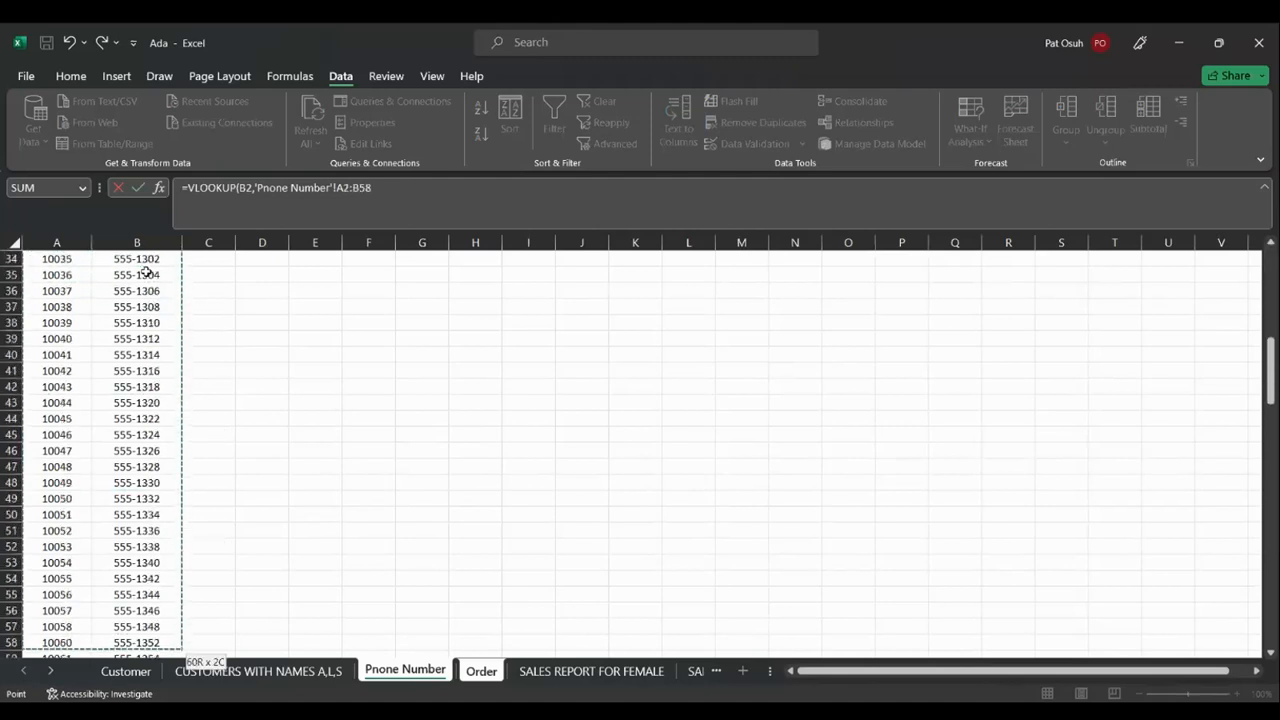
key("shift+Down")
key("shift+Down")
key("shift+Down")
key("shift+Down")
key("shift+Down")
key("shift+Down")
key("shift+Down")
key("shift+Down")
key("shift+Down")
key("shift+Down")
key("shift+Down")
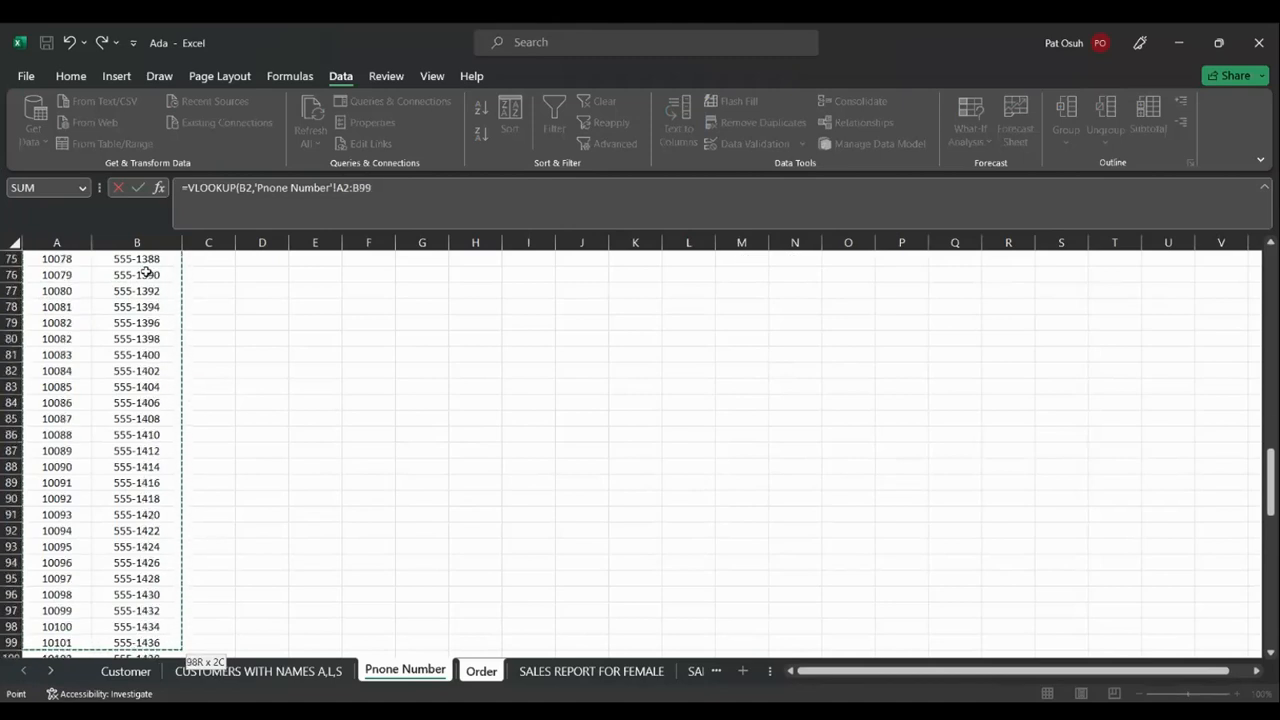
key("shift+Down")
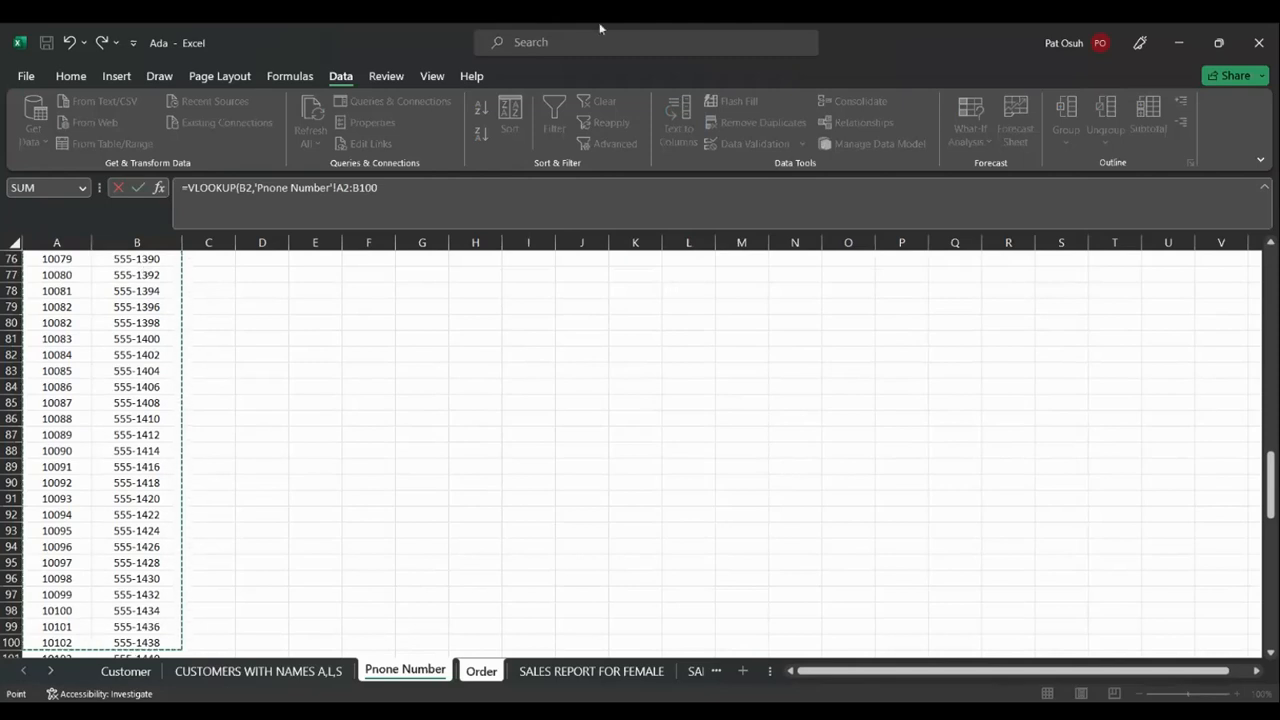
left_click(1269, 246)
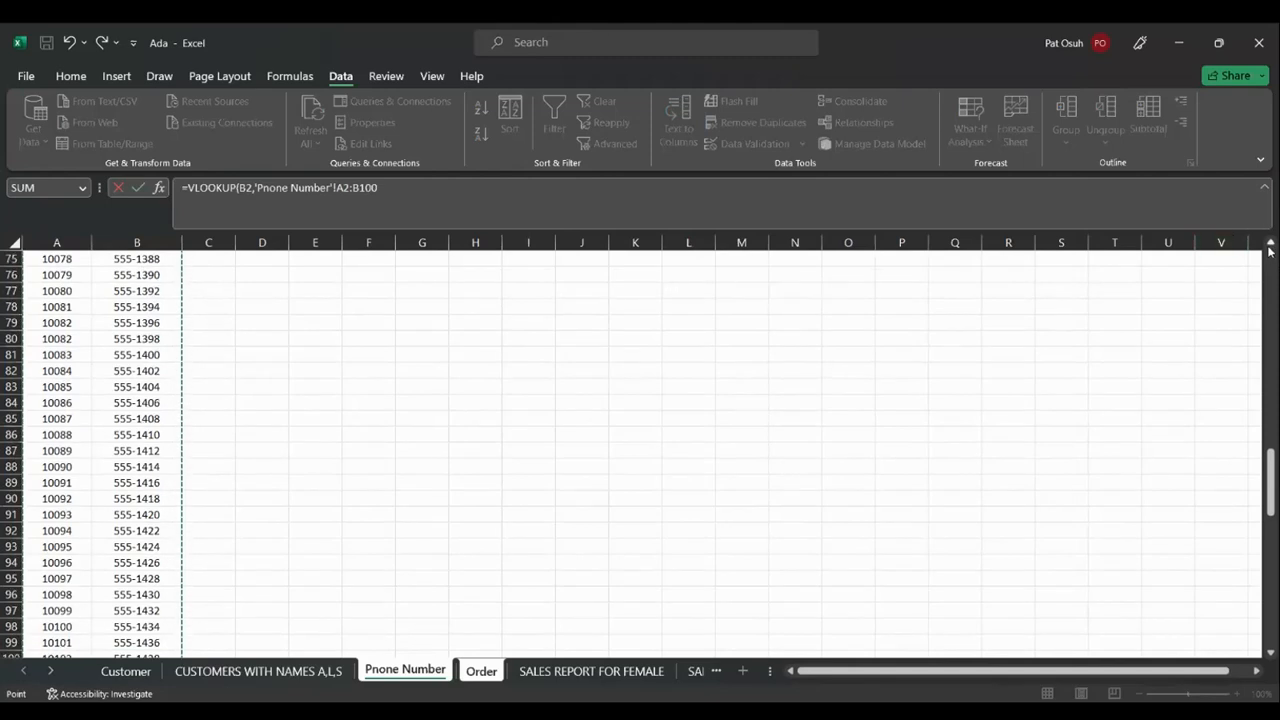
left_click_drag(1269, 430, 1269, 285)
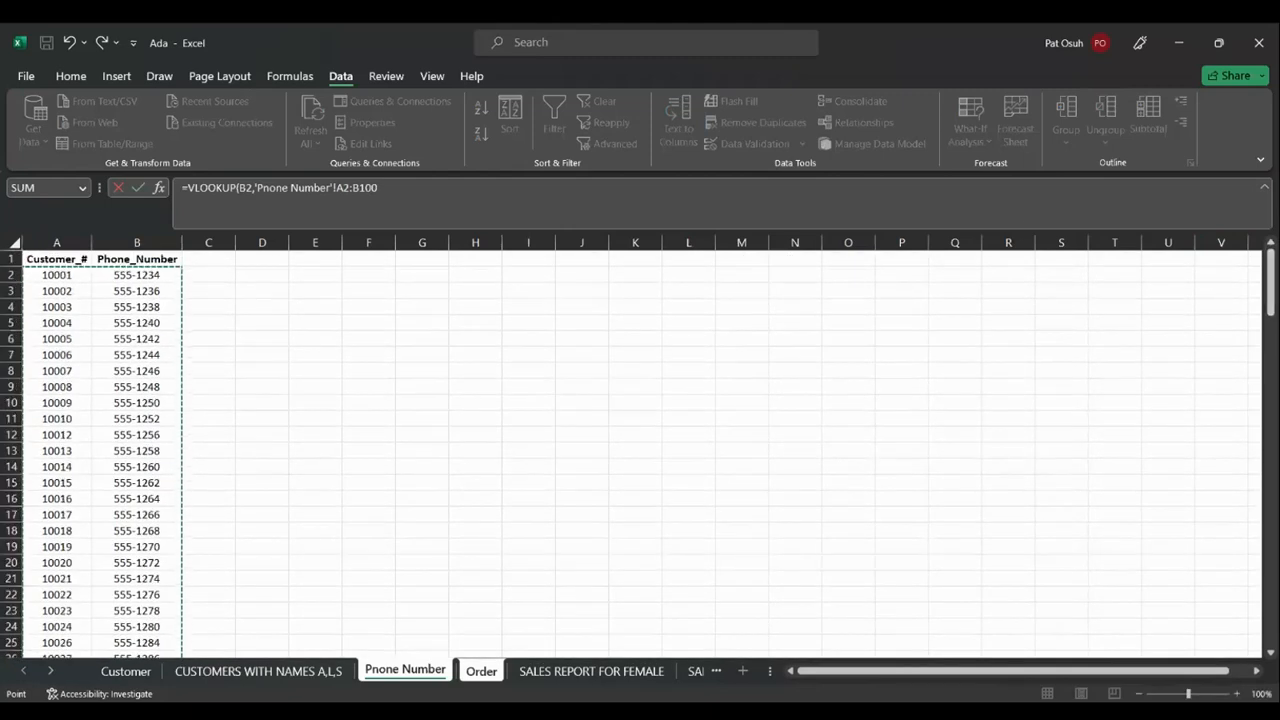
Reselect 'Pnone Number'!A2:B147 and finish with ,2,FALSE) so G2 shows 555-1488
left_click(340, 343)
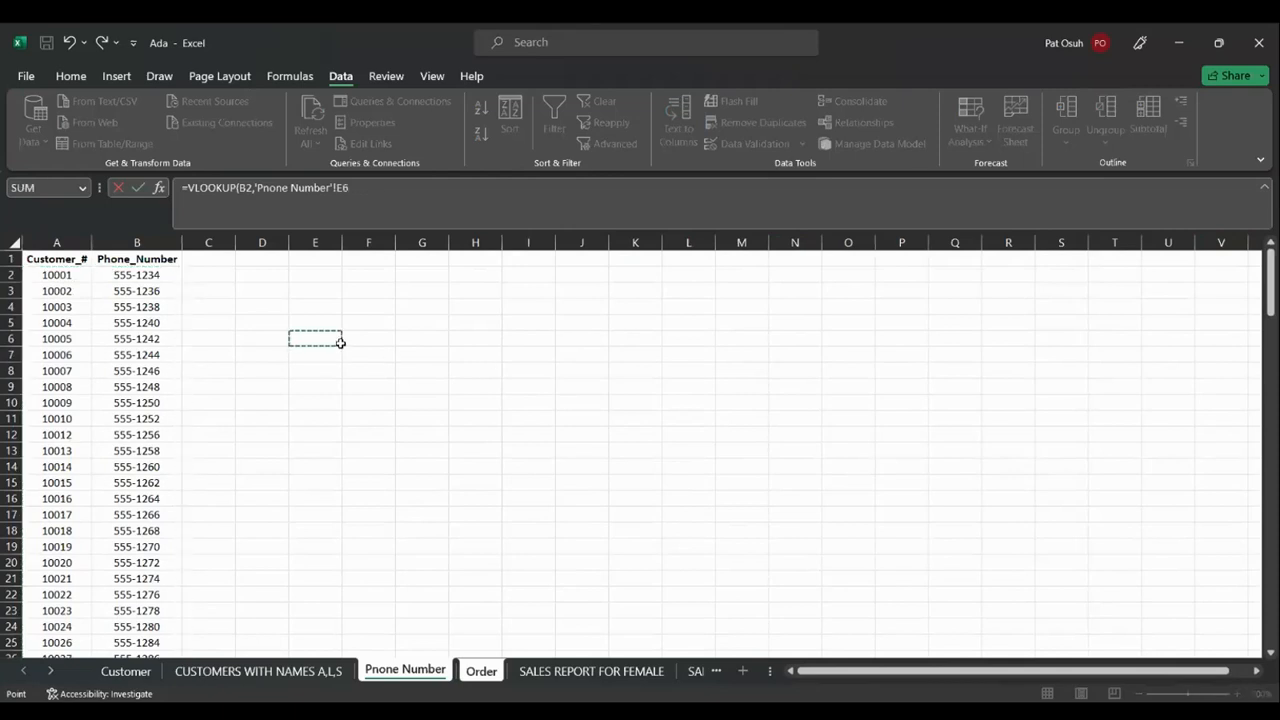
left_click(69, 278)
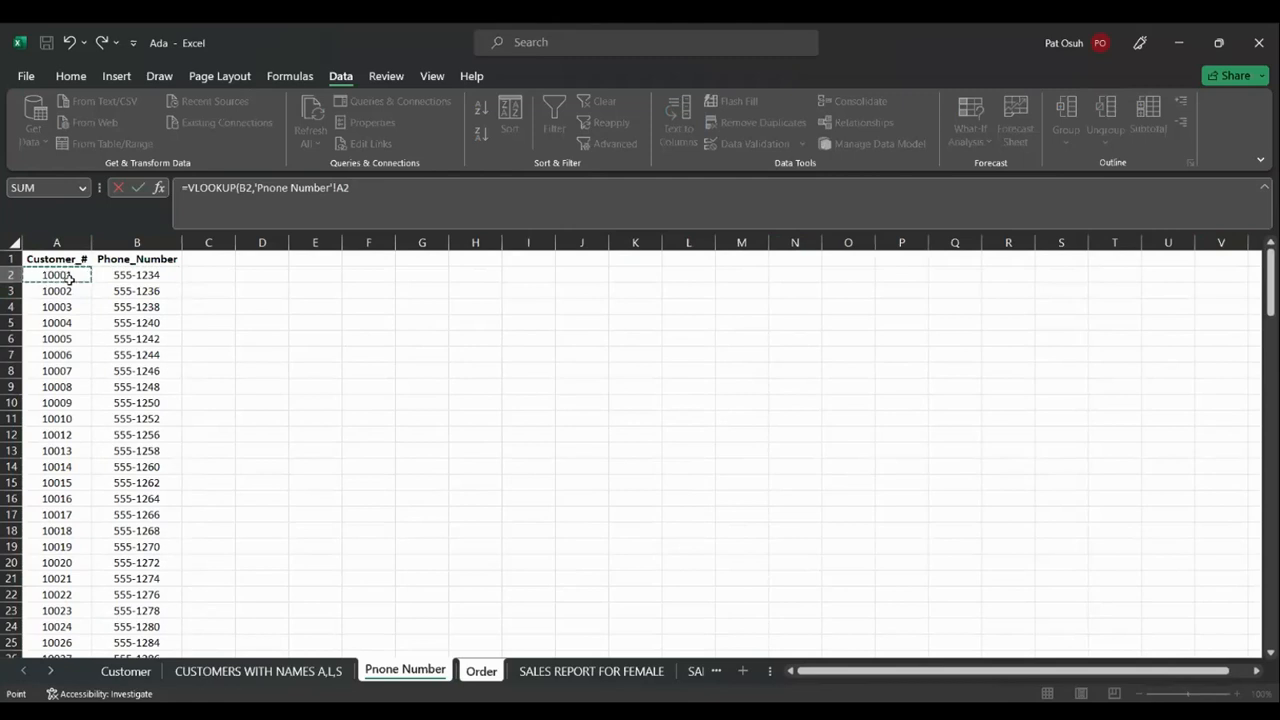
left_click_drag(120, 276, 122, 278)
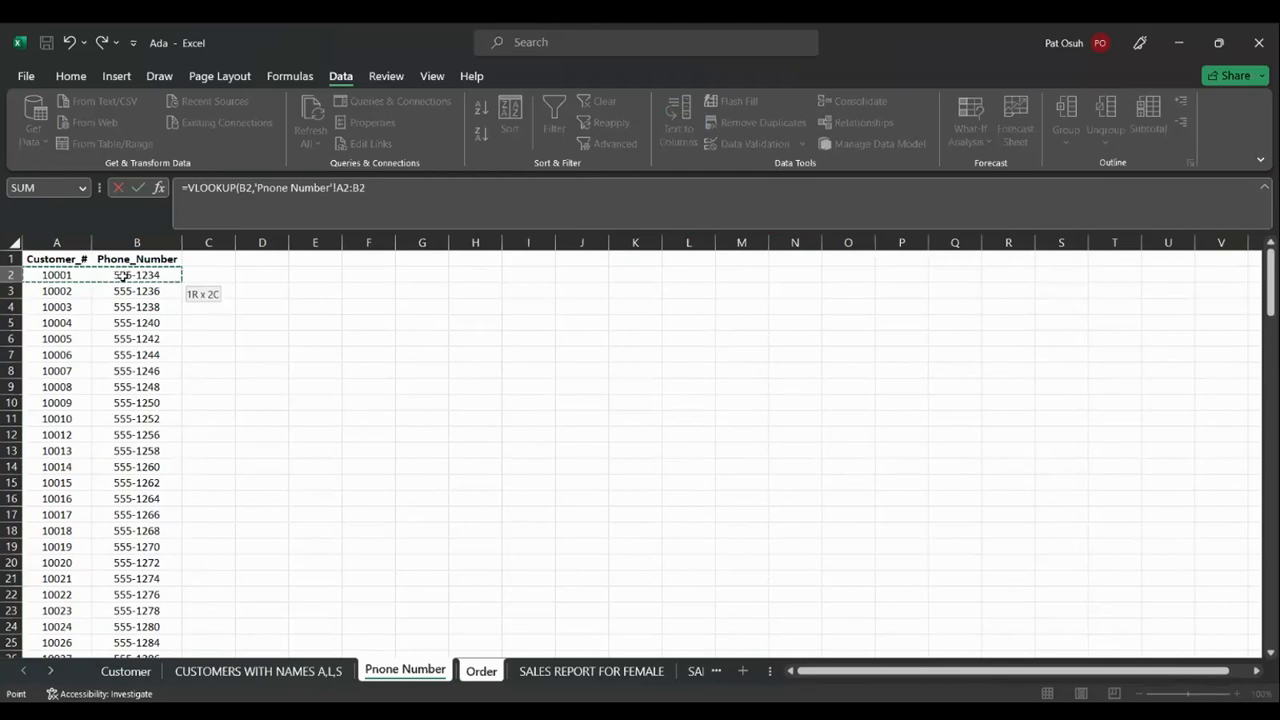
key("ctrl+shift+Down")
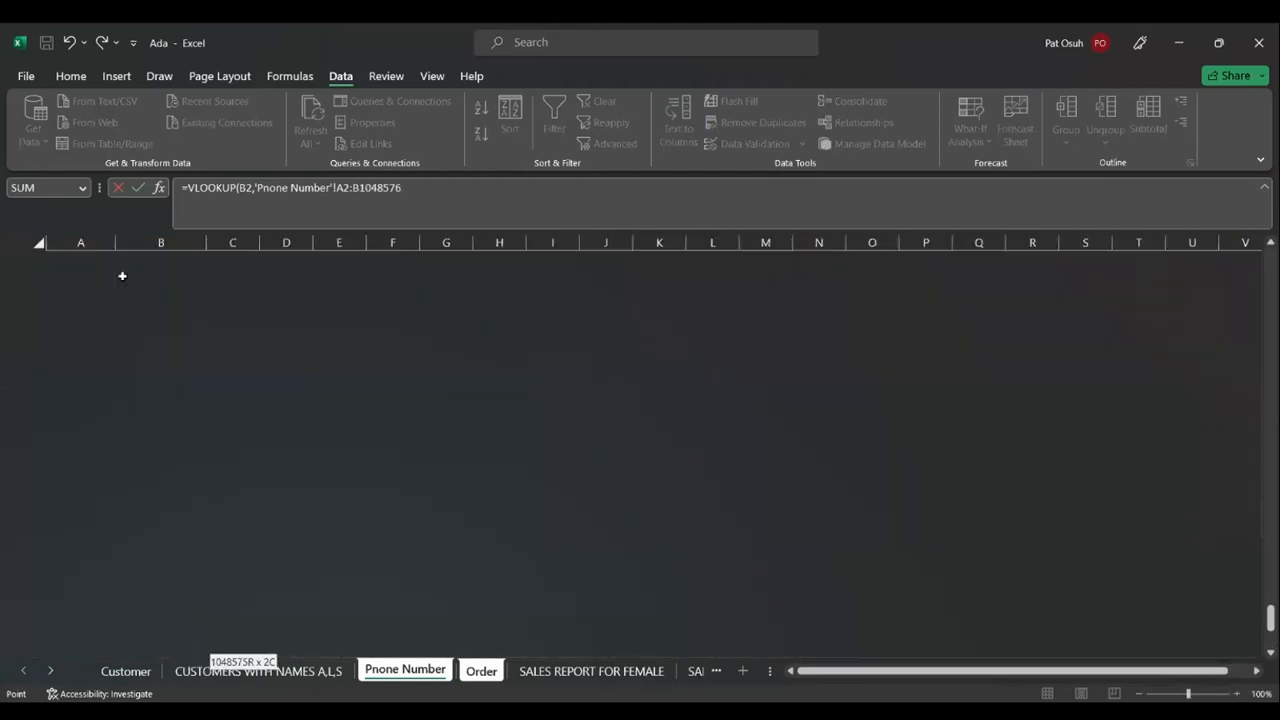
key("ctrl+shift+Up")
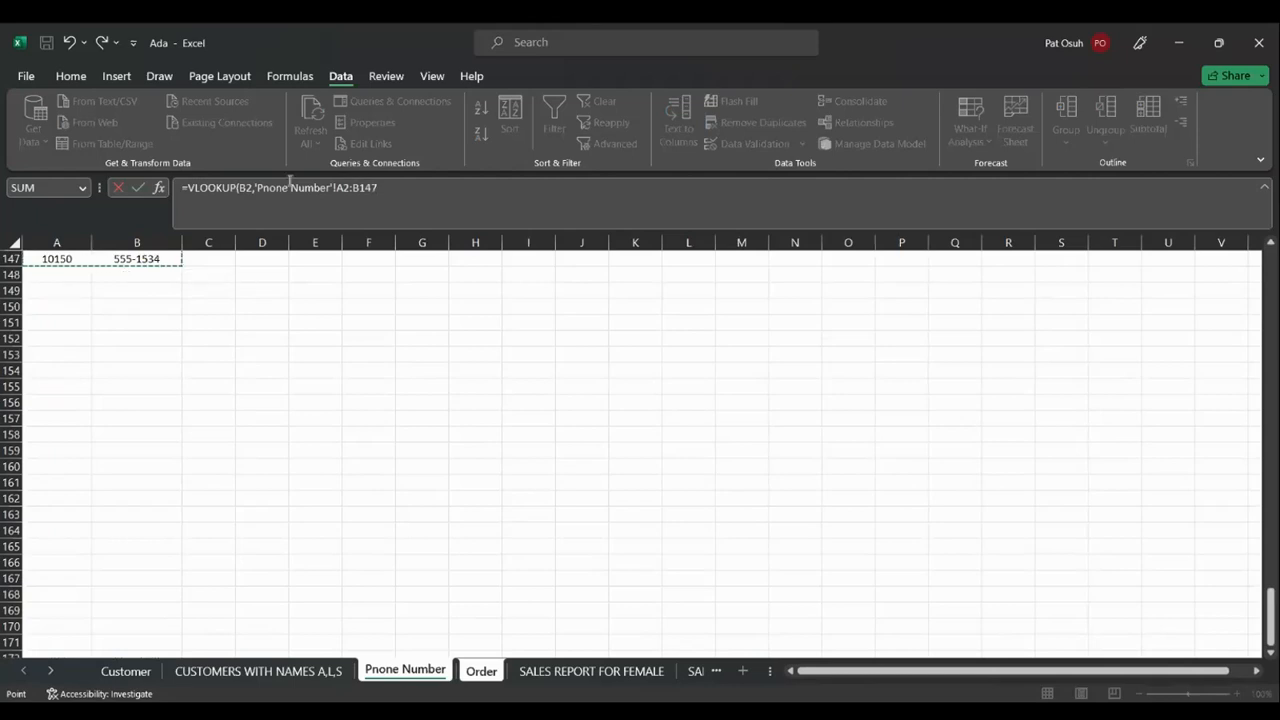
left_click(379, 188)
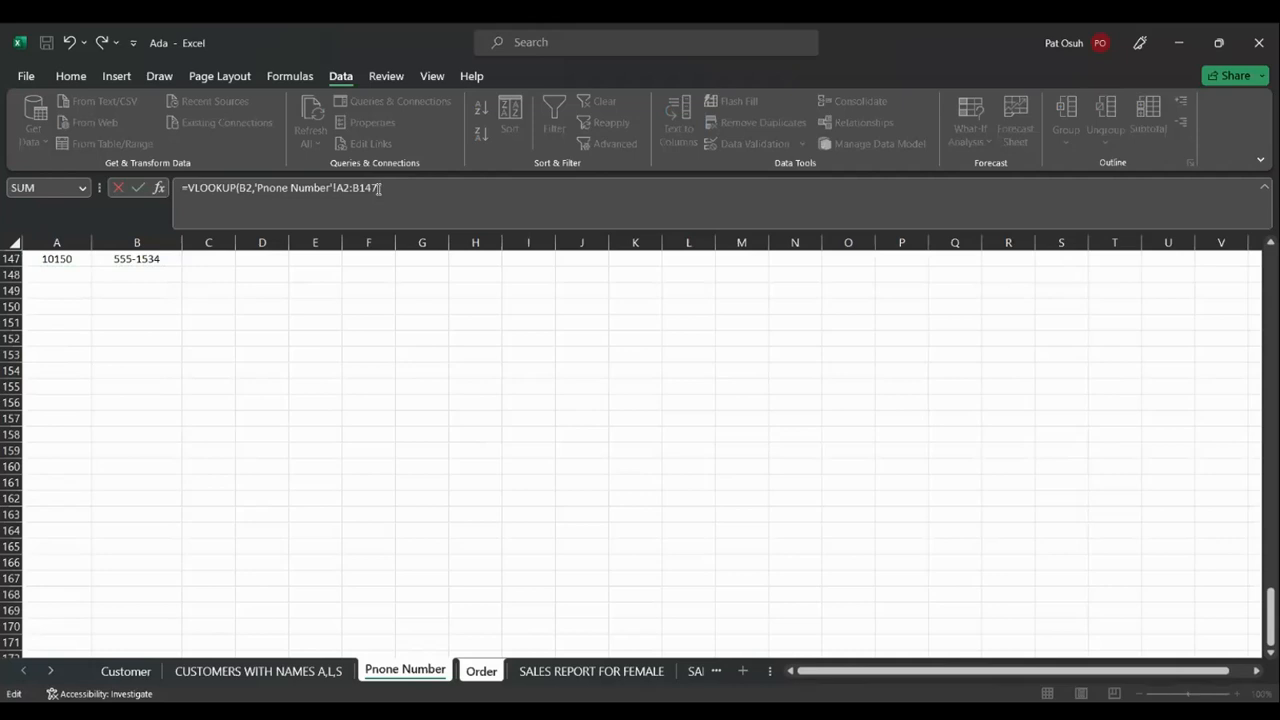
type(",2,FALSE)")
key("Return")
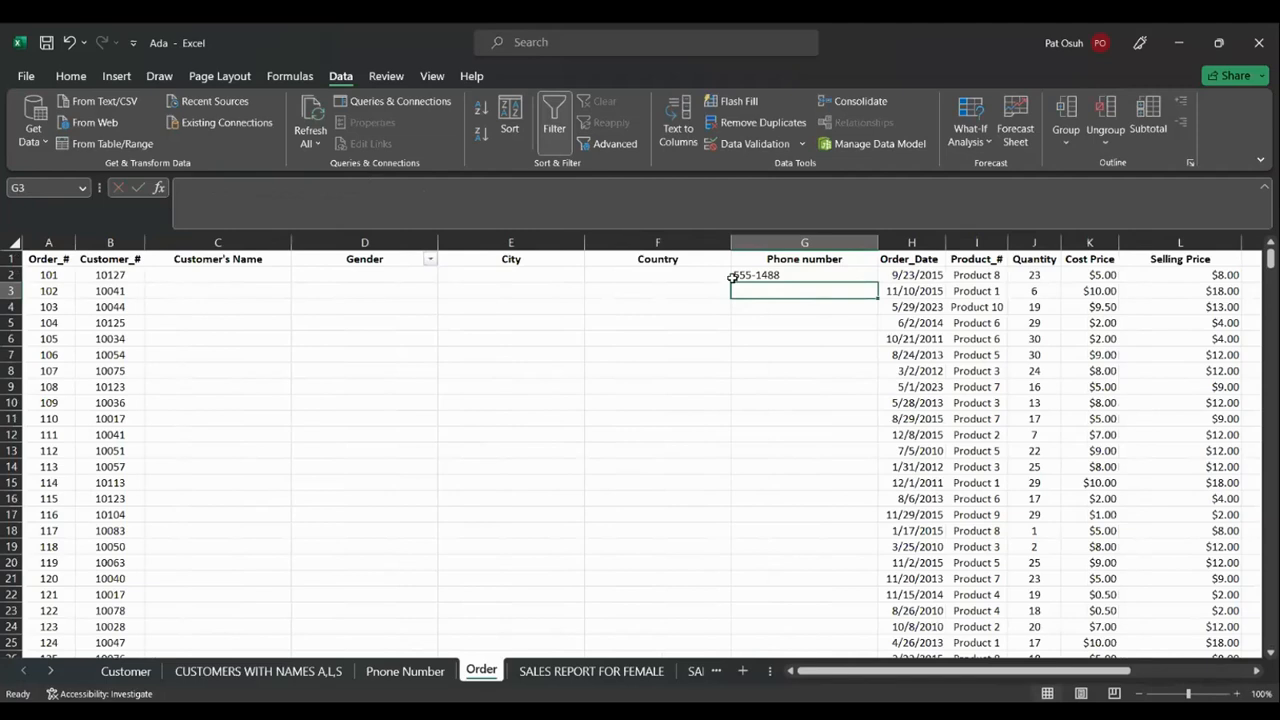
left_click(804, 274)
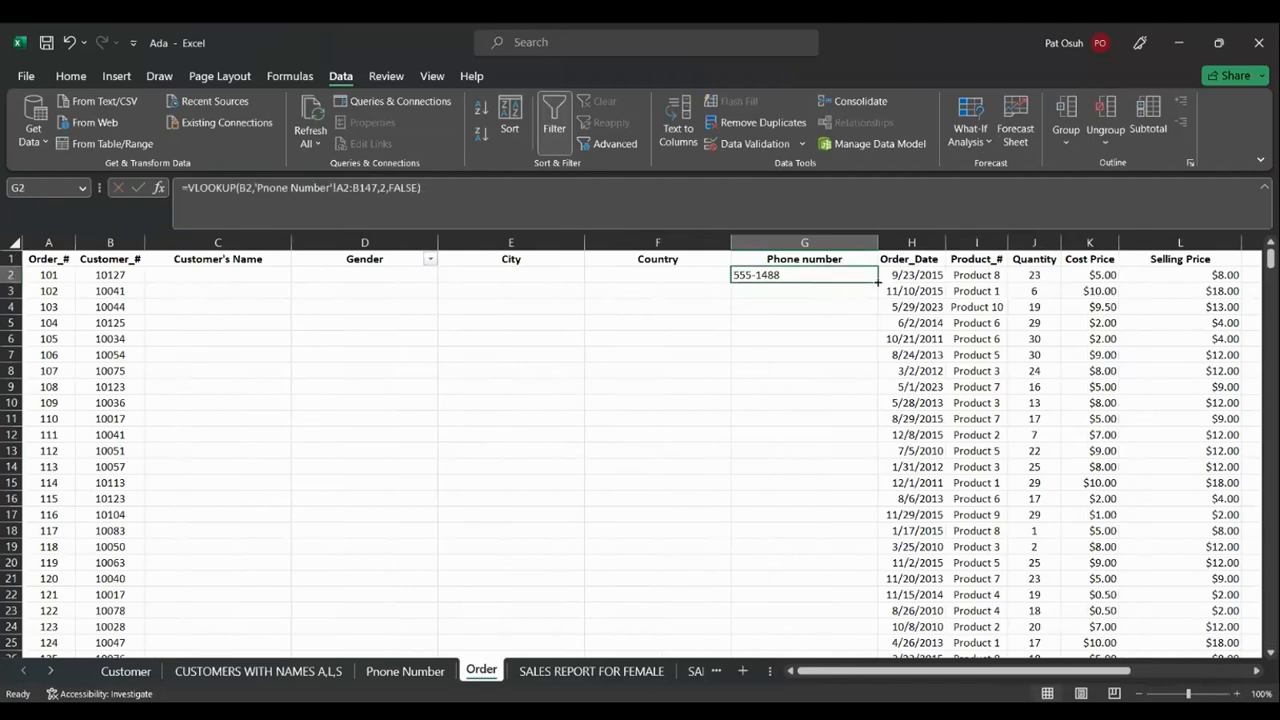
double_click(878, 282)
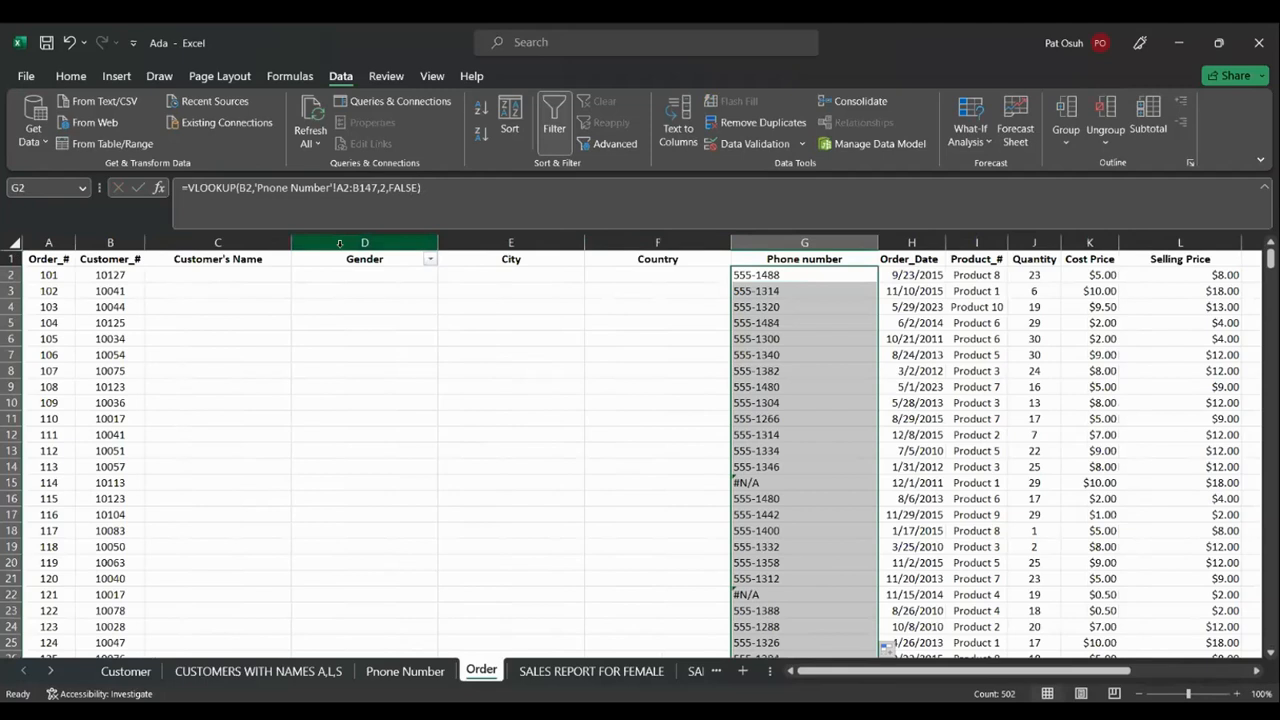
key("ctrl+z")
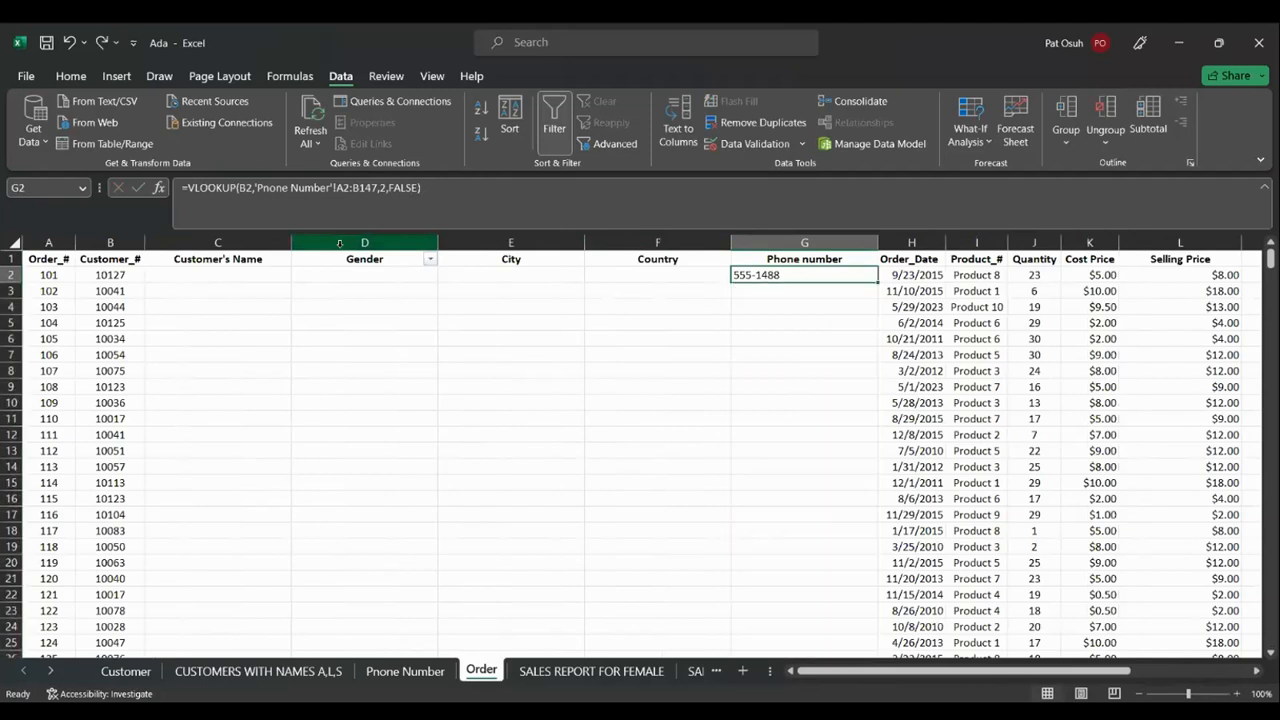
Wrap G2's phone VLOOKUP in IFNA so unmatched customers show "NOT AVAILABLE"
left_click(189, 187)
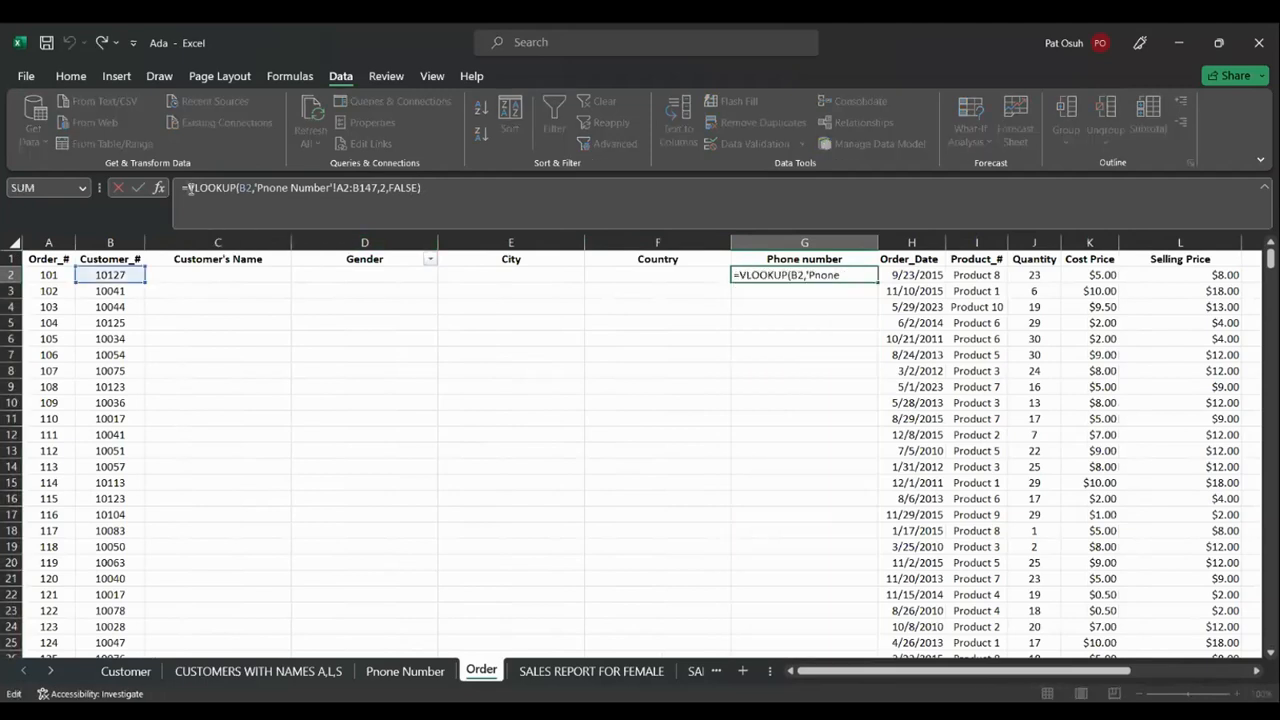
type("IFER")
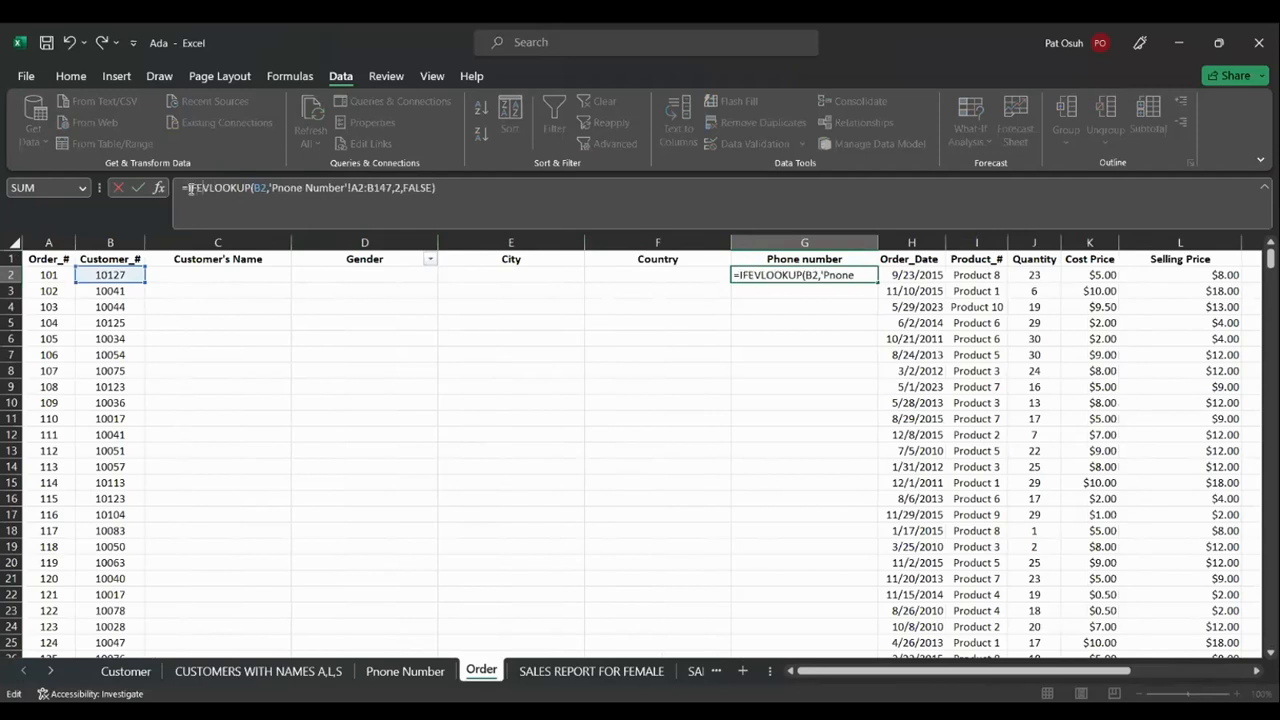
type("OR")
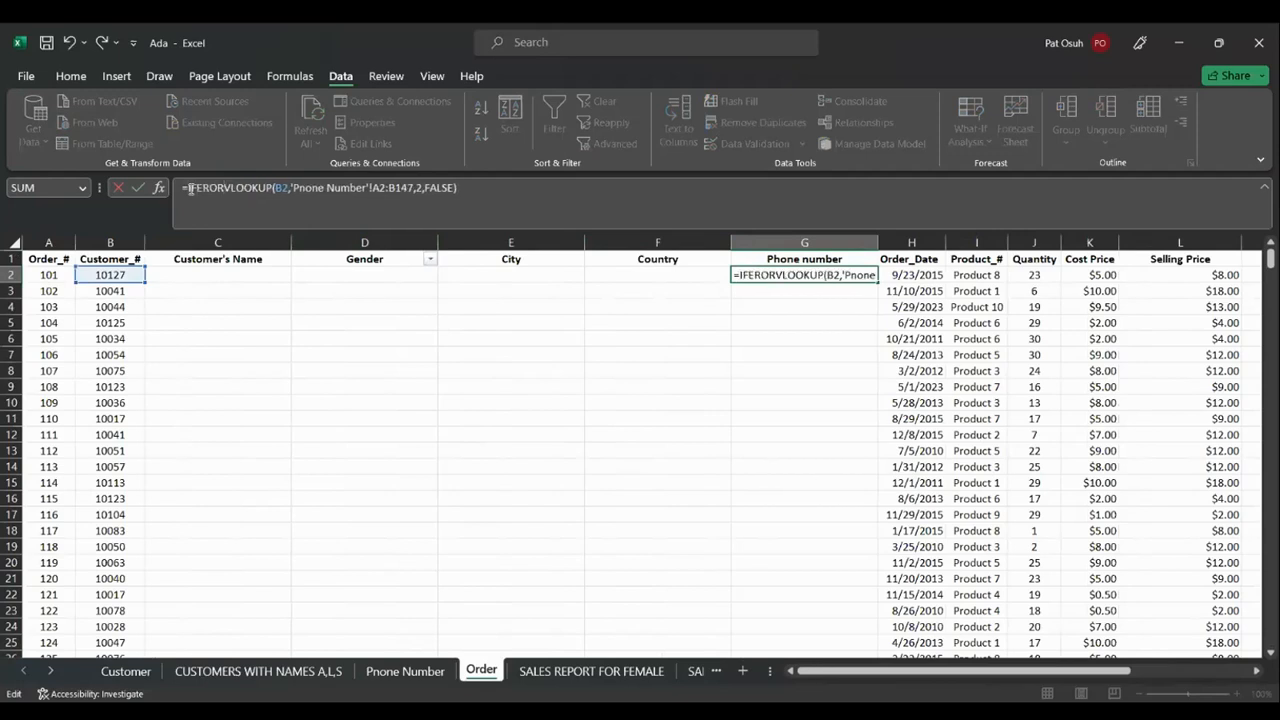
key("BackSpace")
key("BackSpace")
key("BackSpace")
key("BackSpace")
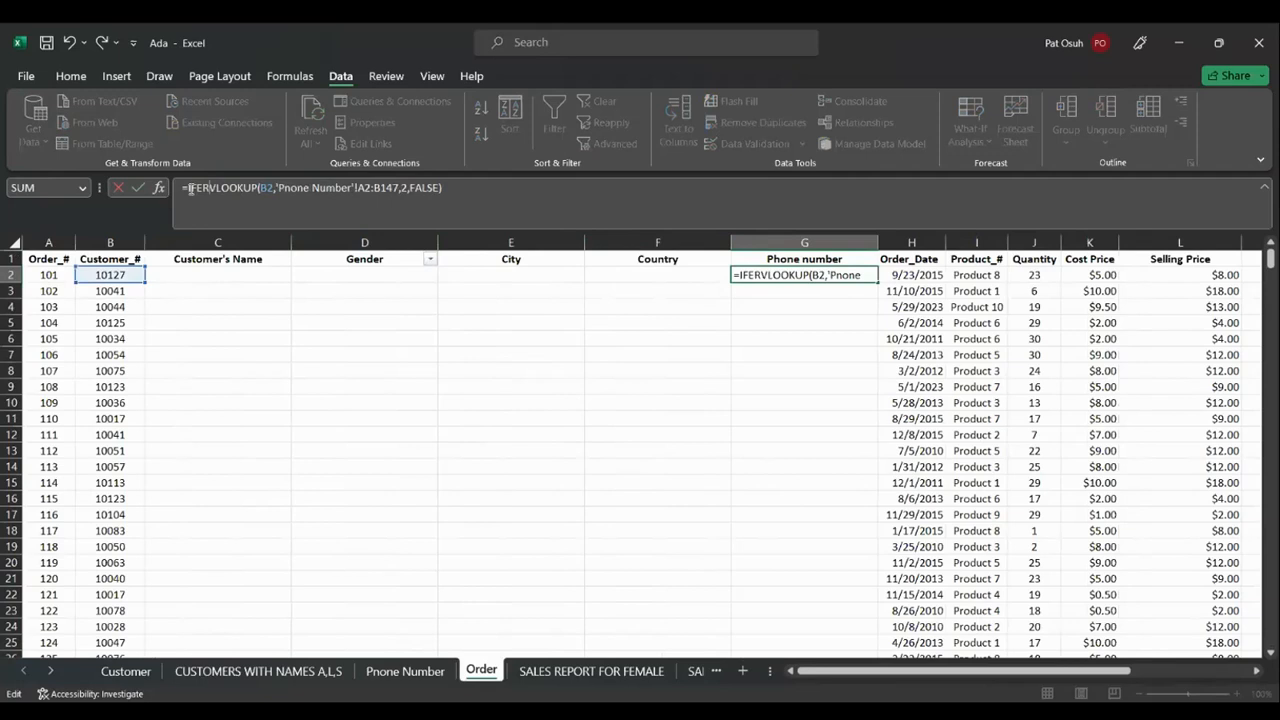
type("N")
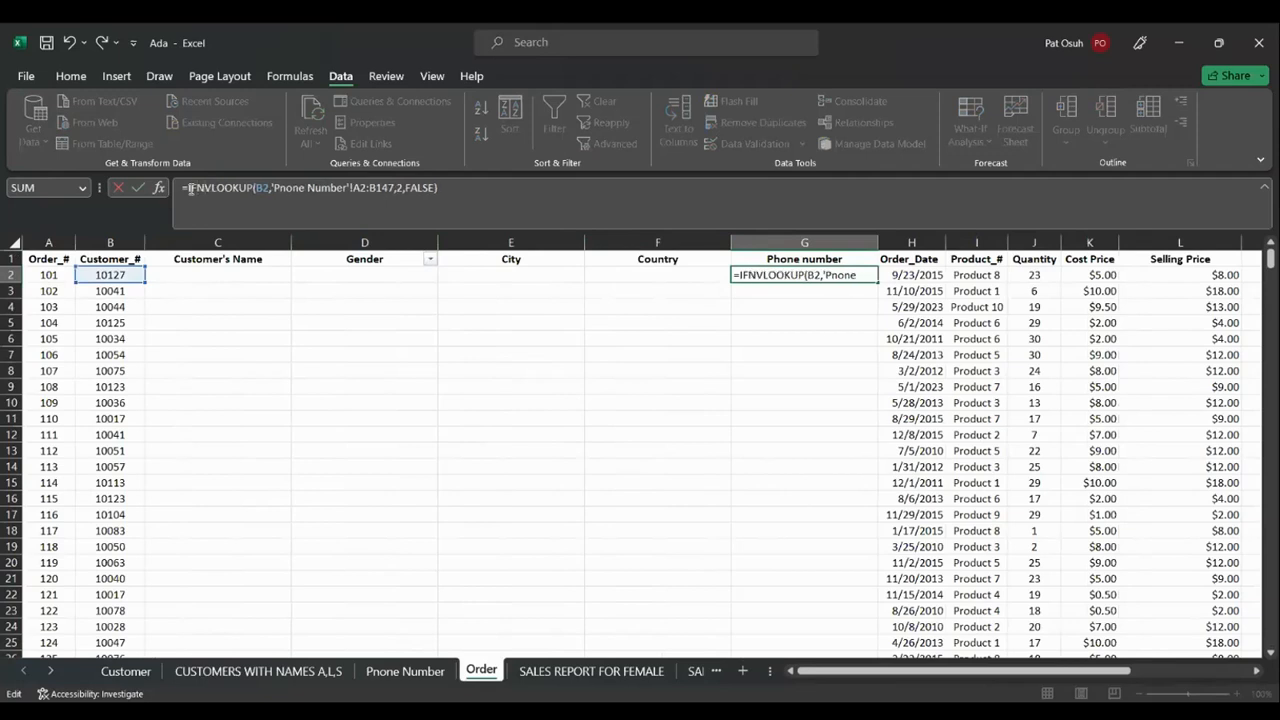
type("A")
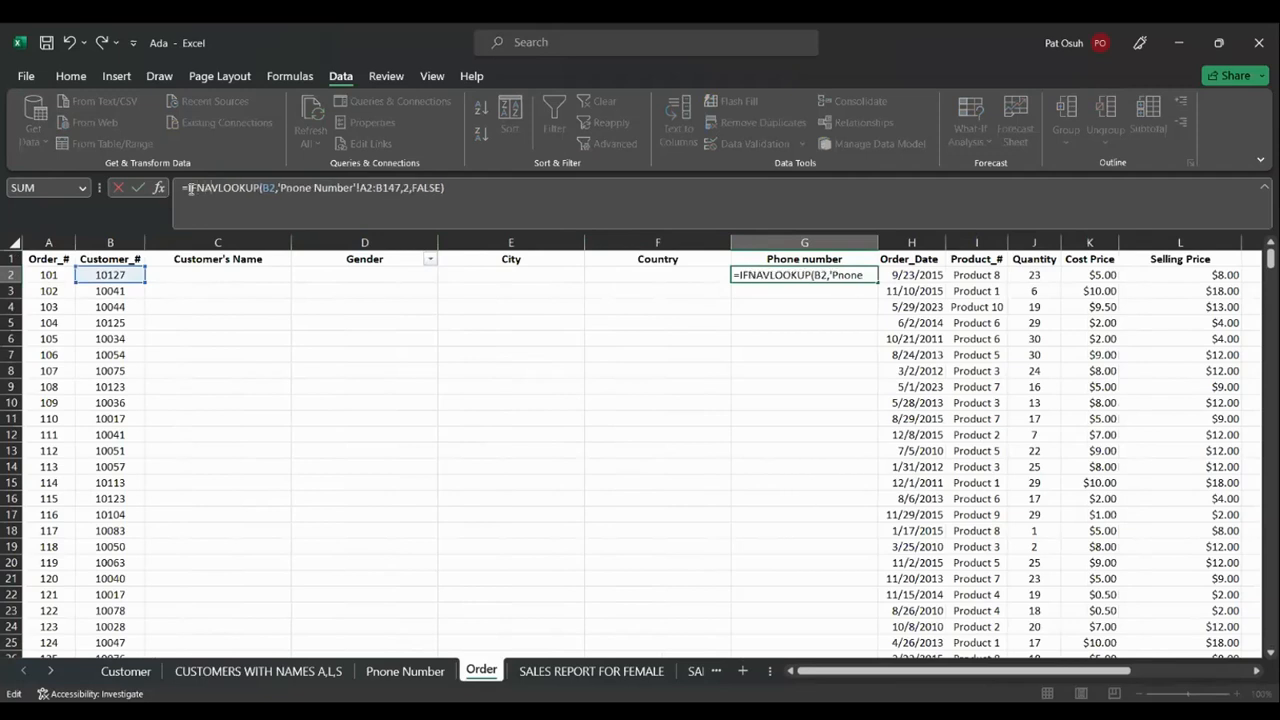
type("(")
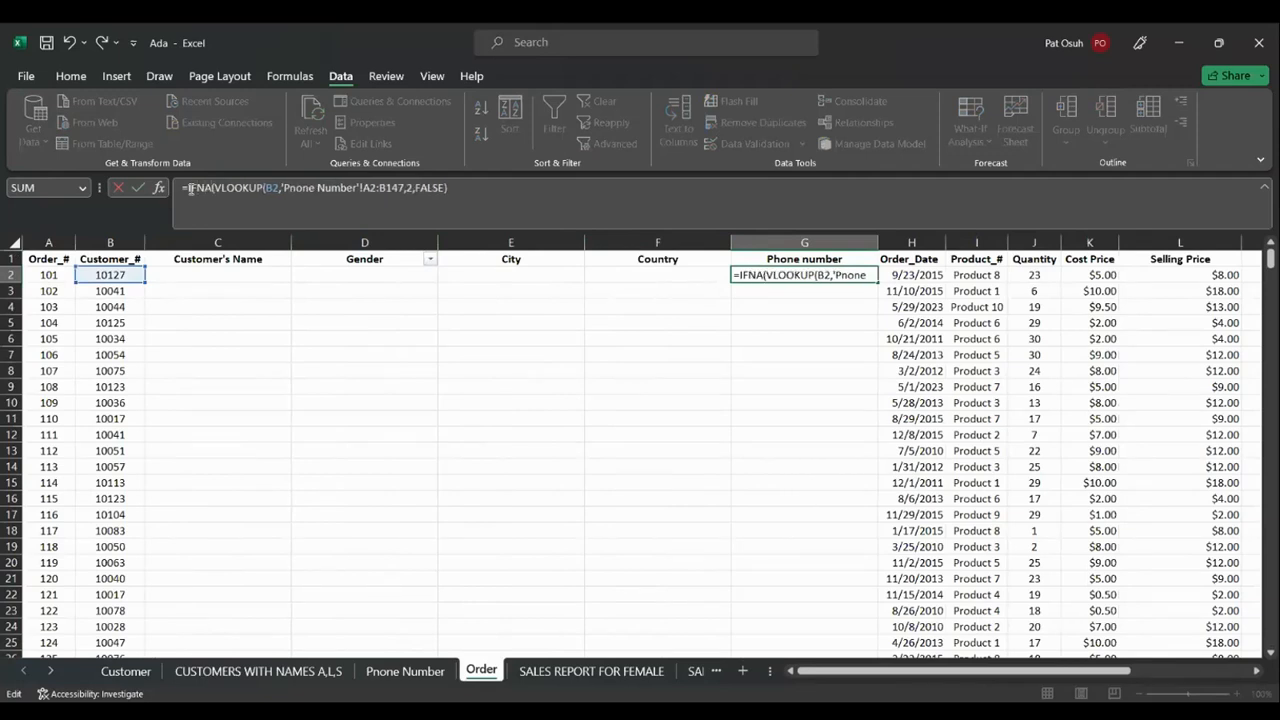
left_click(453, 190)
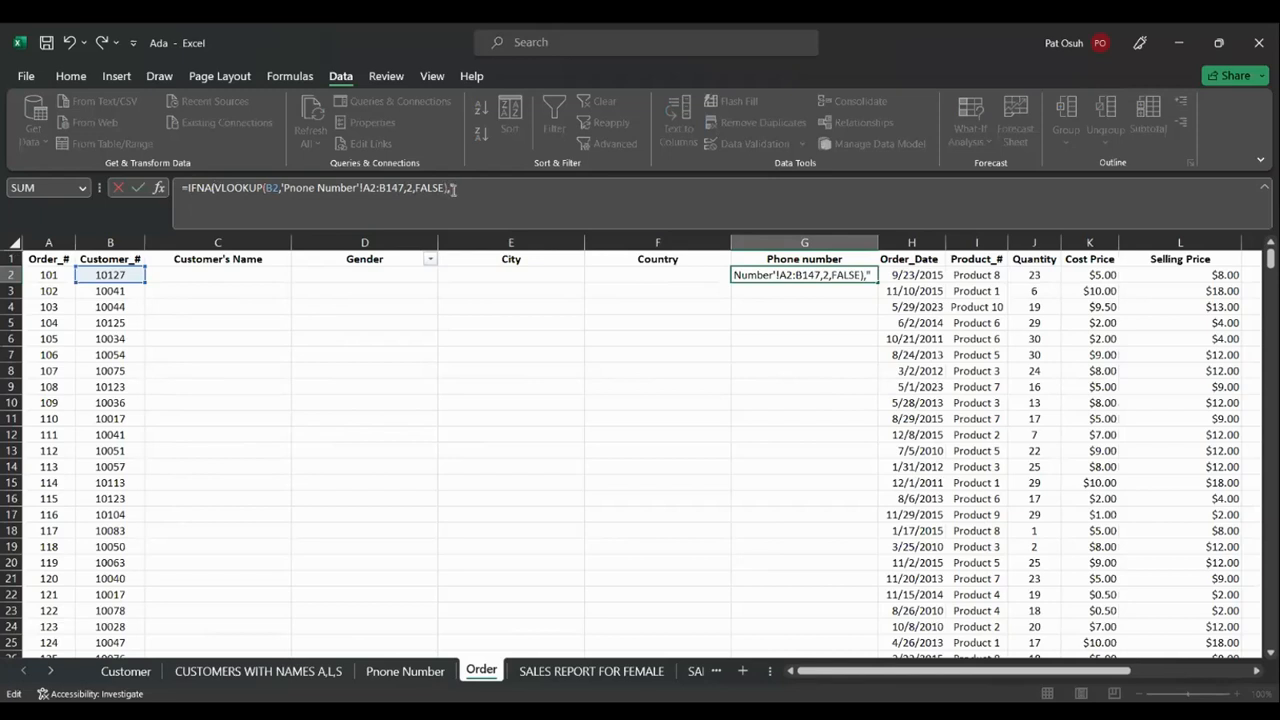
type("NOT AVAI")
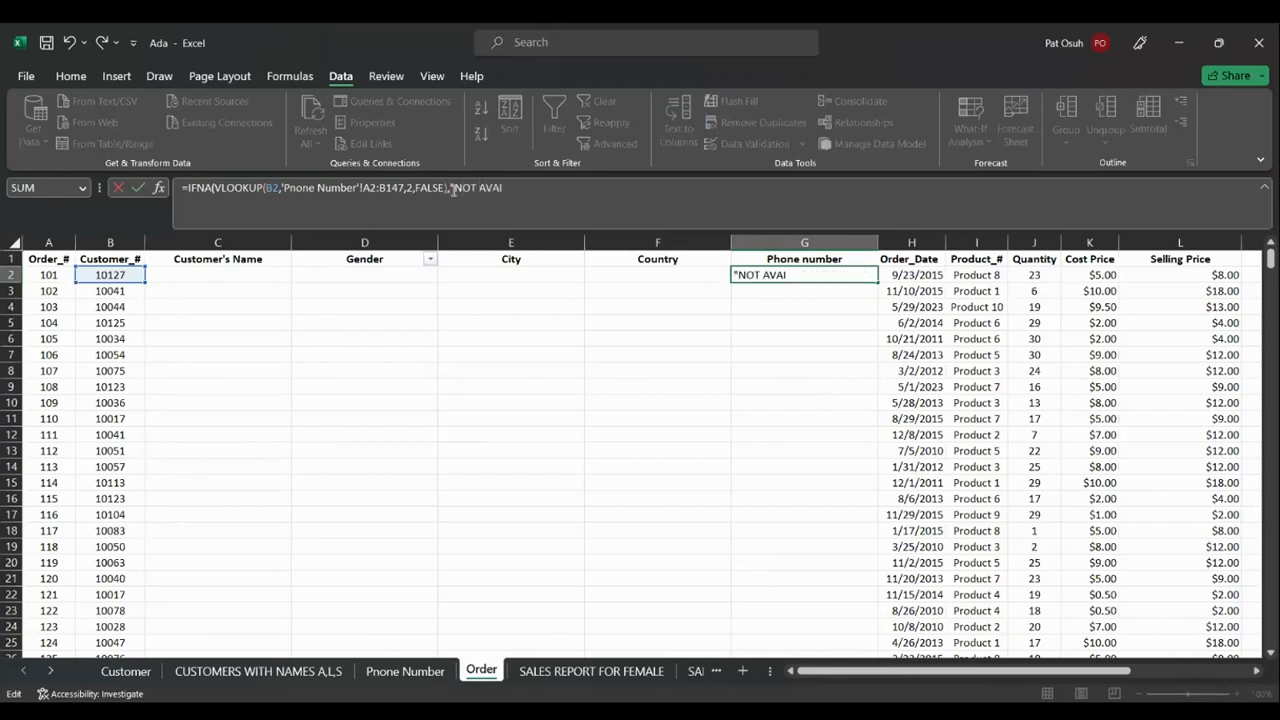
type("LABLE")
key("Return")
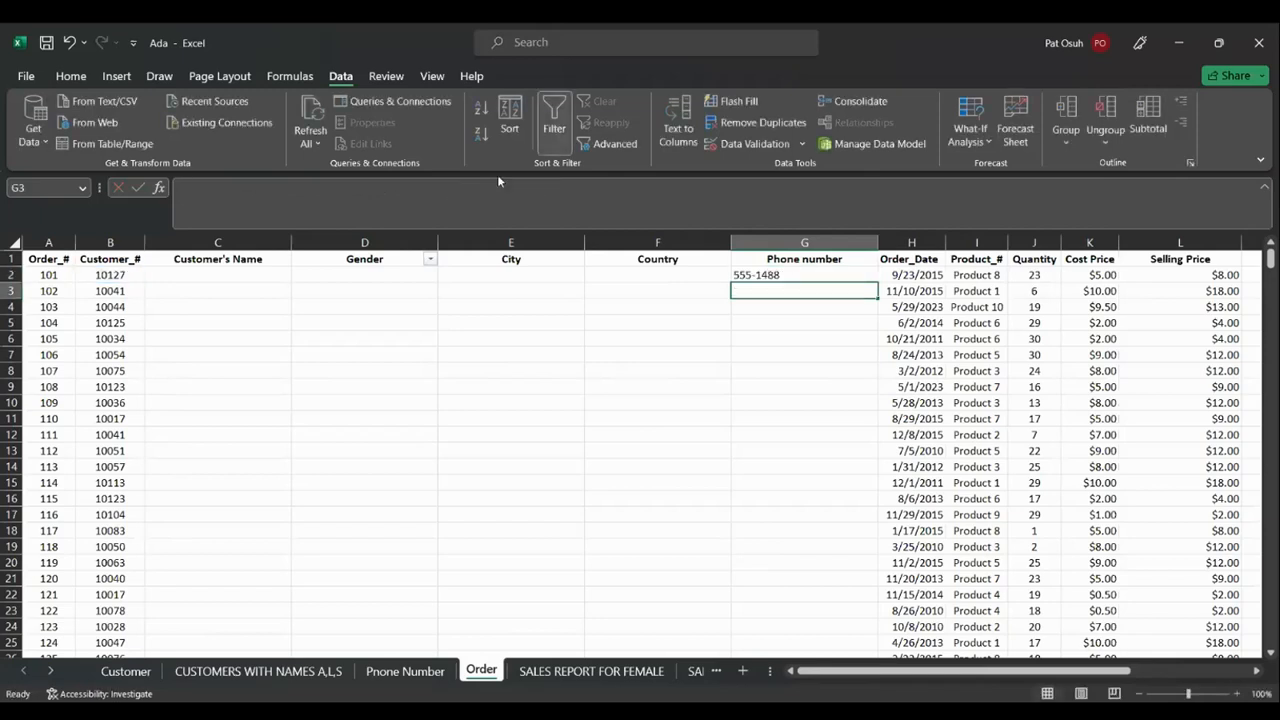
left_click(814, 276)
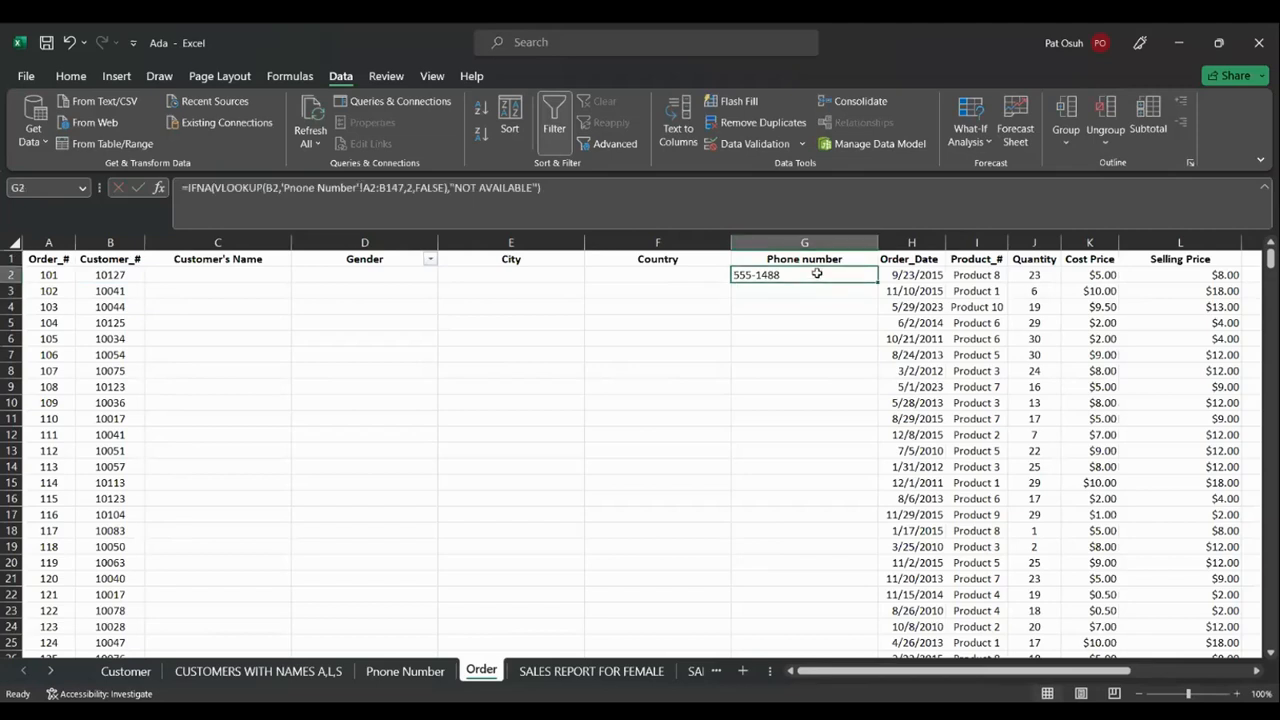
Copy the G2 IFNA phone lookup down the whole Phone number column G
double_click(878, 284)
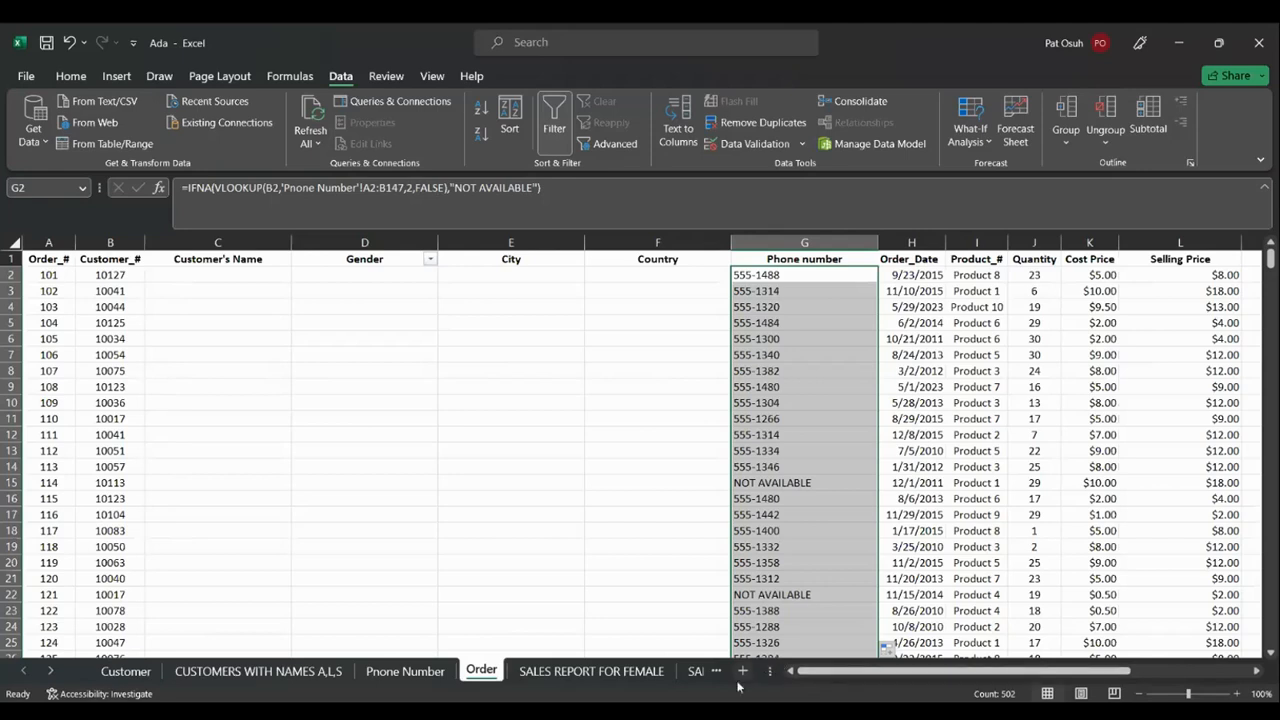
left_click(49, 680)
left_click(49, 680)
left_click(49, 680)
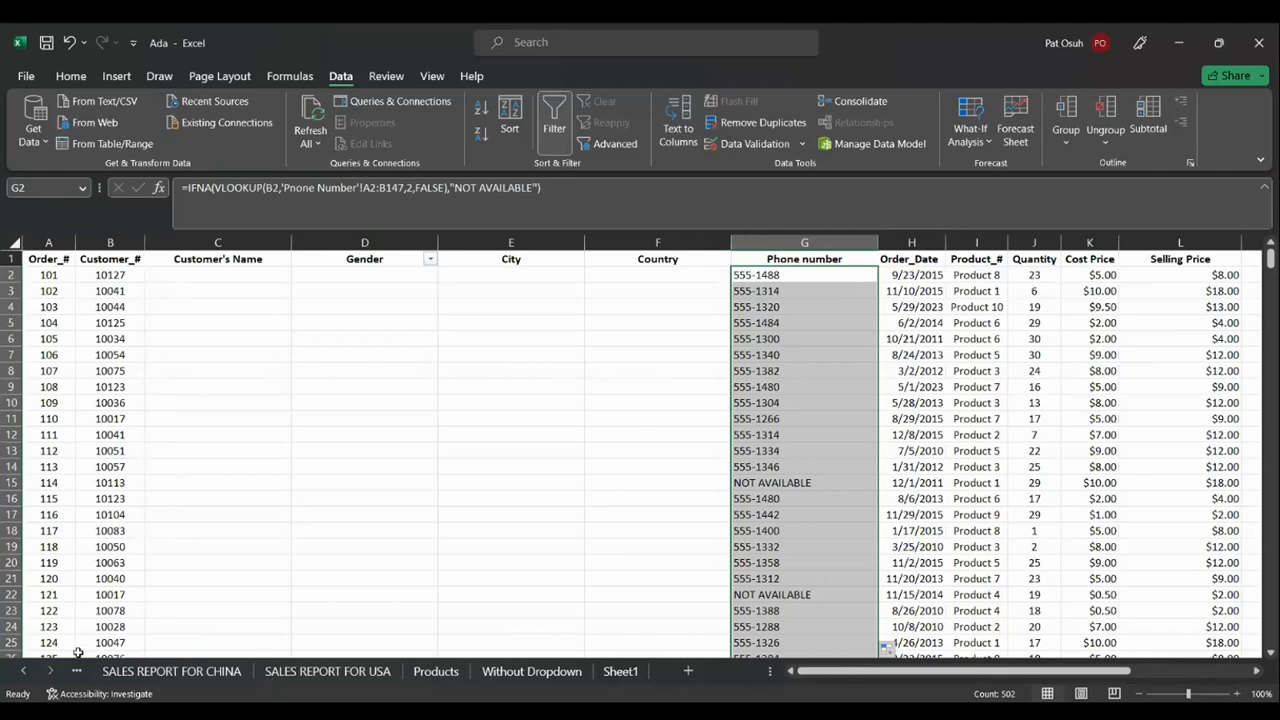
Scroll the sheet tabs, passing Without Dropdown and Products, and display Sheet1
left_click(24, 671)
left_click(24, 671)
left_click(24, 671)
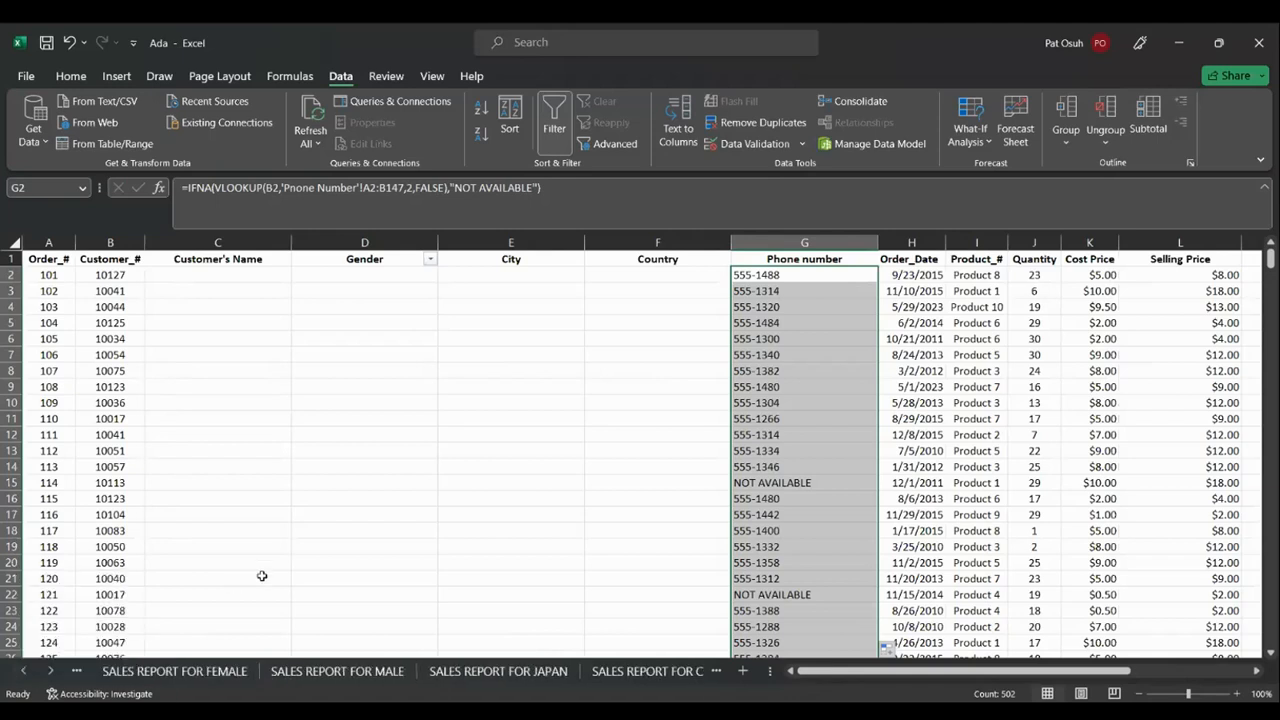
left_click(27, 675)
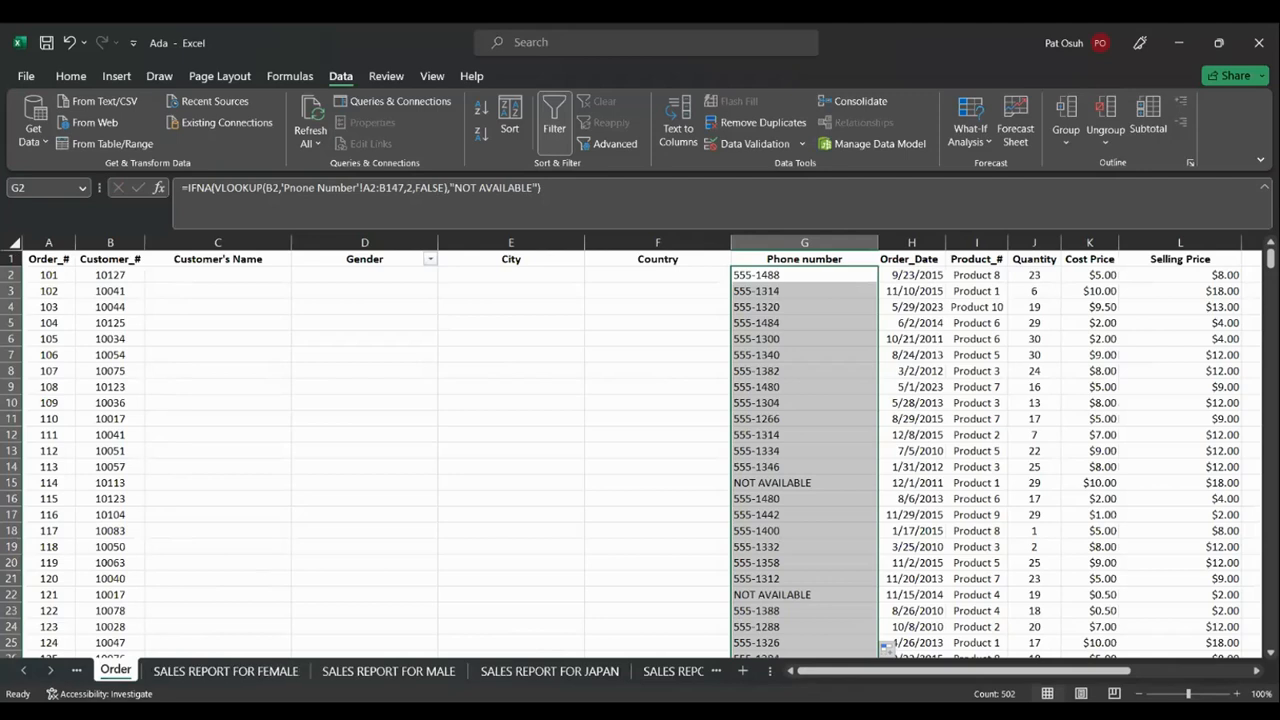
left_click(50, 671)
left_click(50, 671)
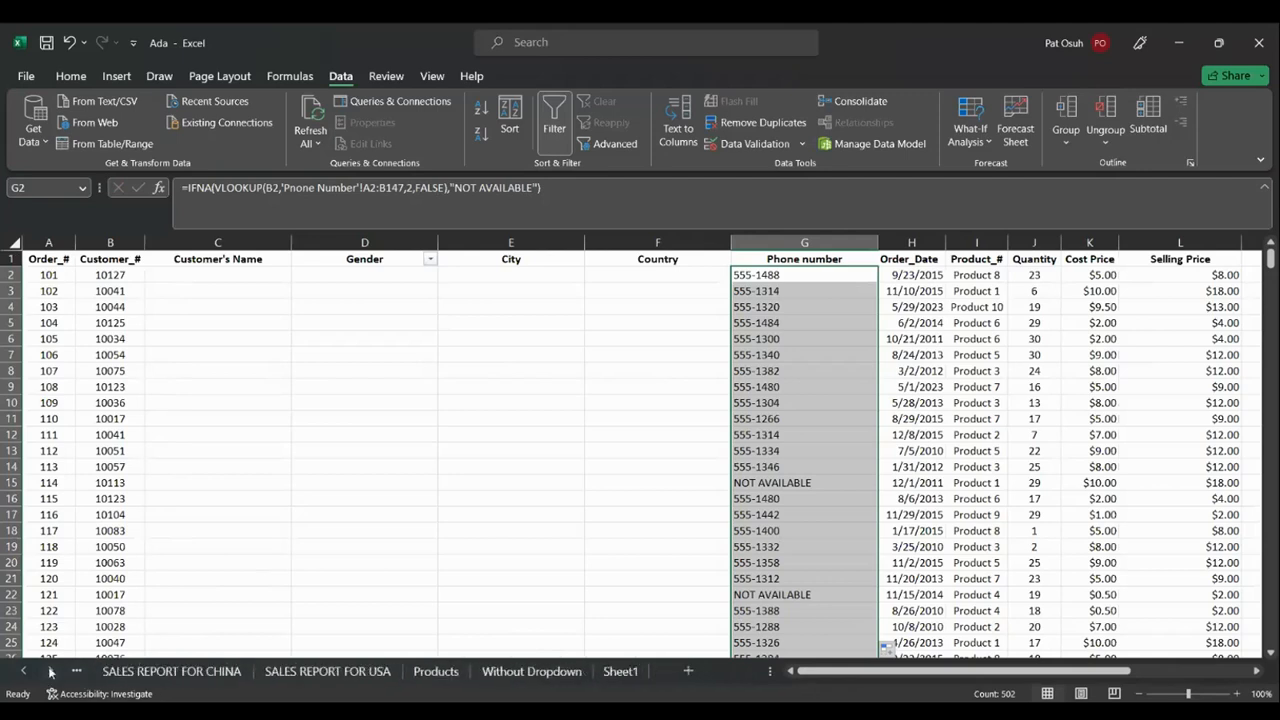
left_click(529, 680)
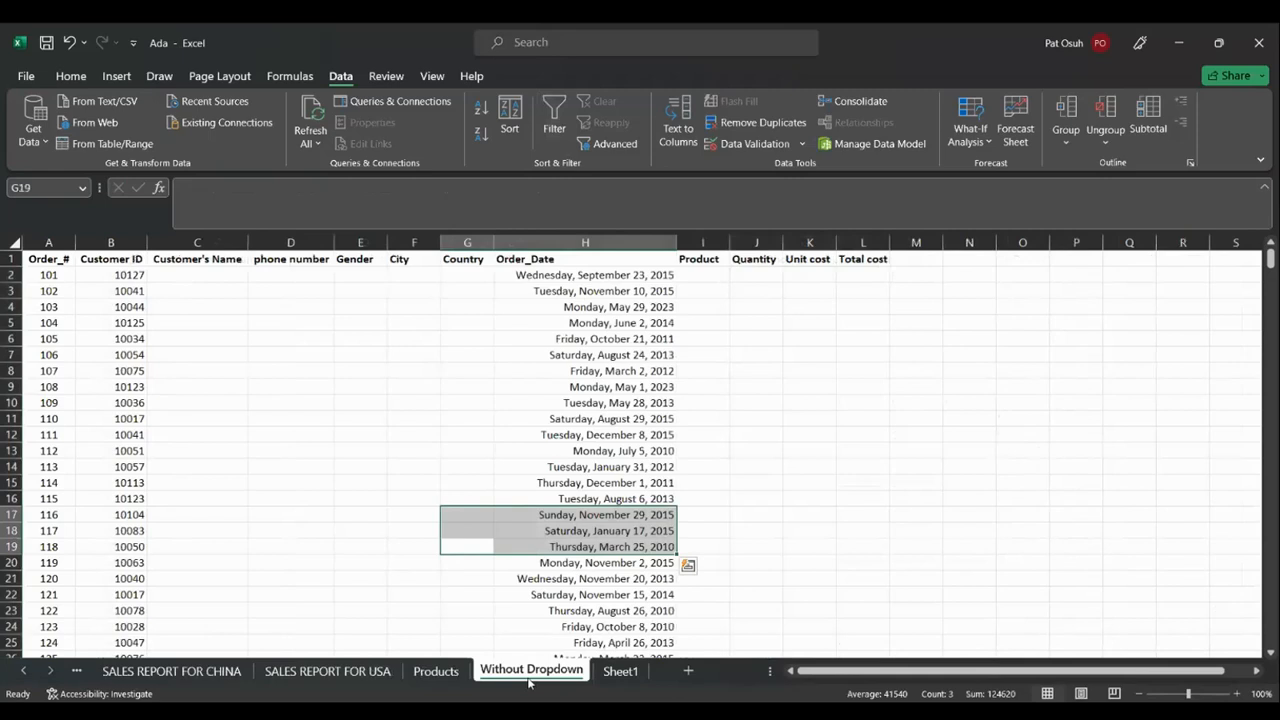
left_click(449, 678)
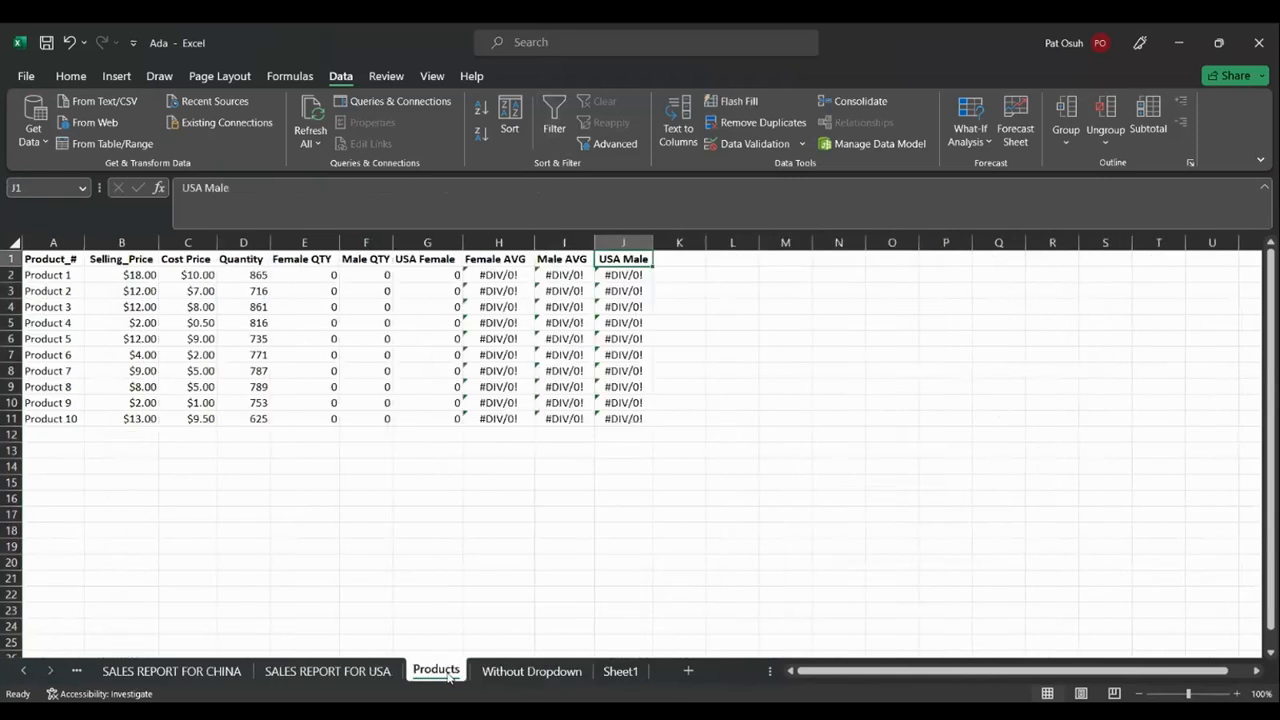
left_click(632, 676)
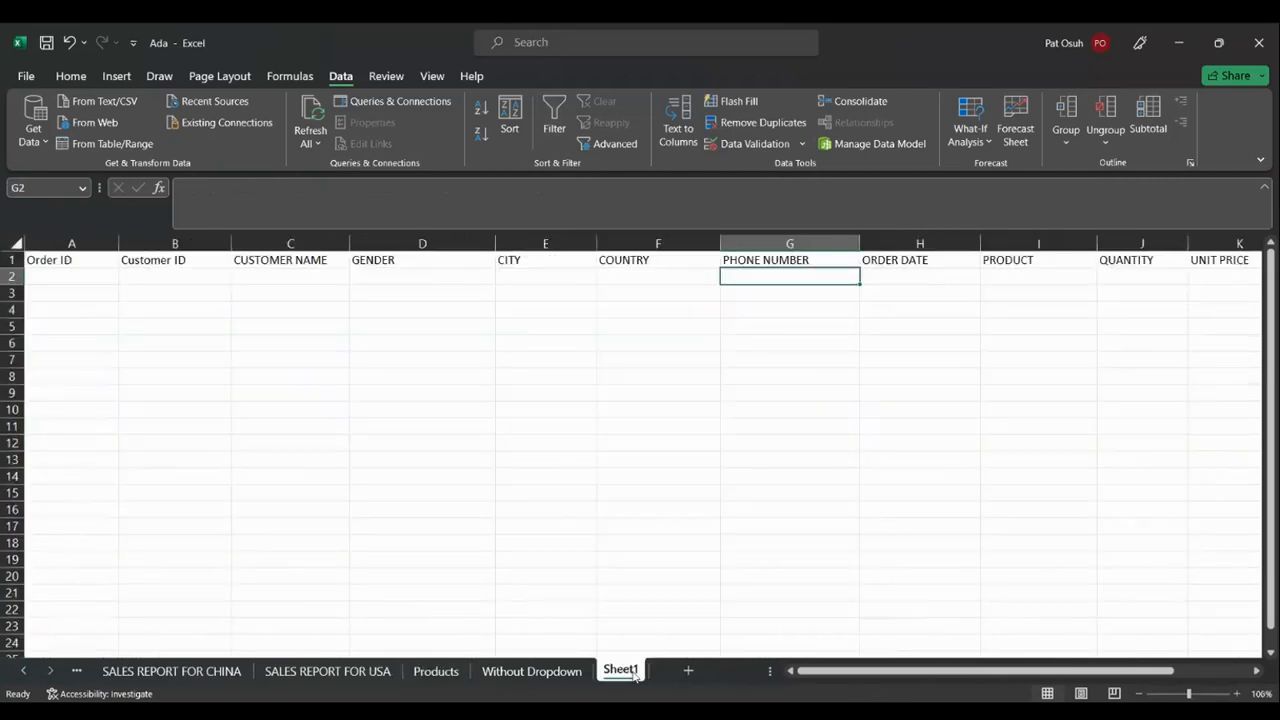
Drag Sheet1 left along the tab bar to before SALES REPORT FOR JAPAN
right_click(635, 677)
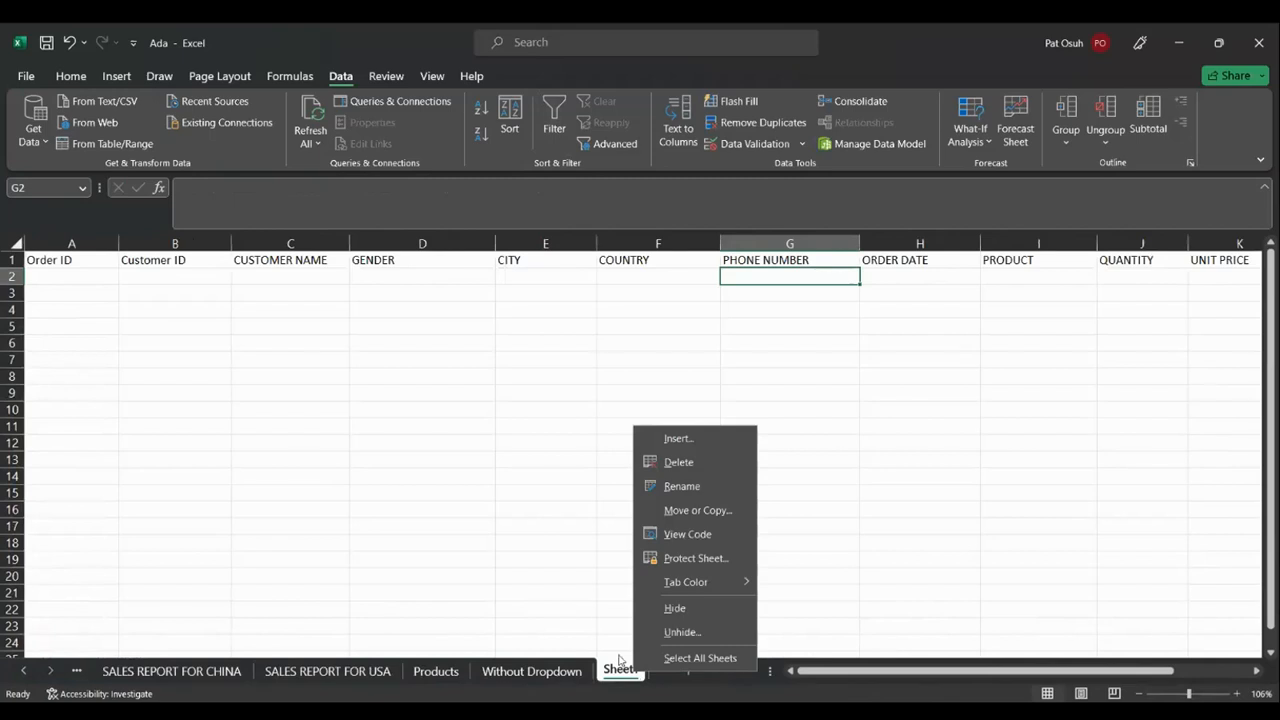
key("Escape")
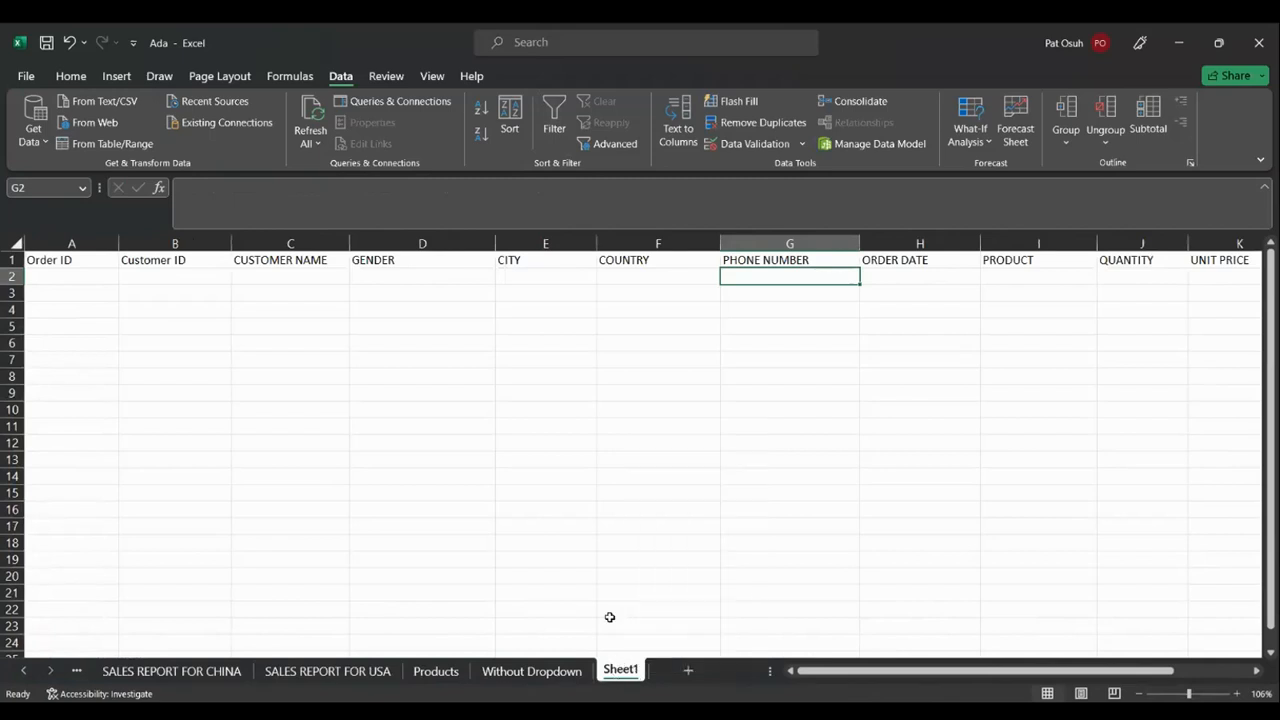
left_click_drag(617, 665, 2, 653)
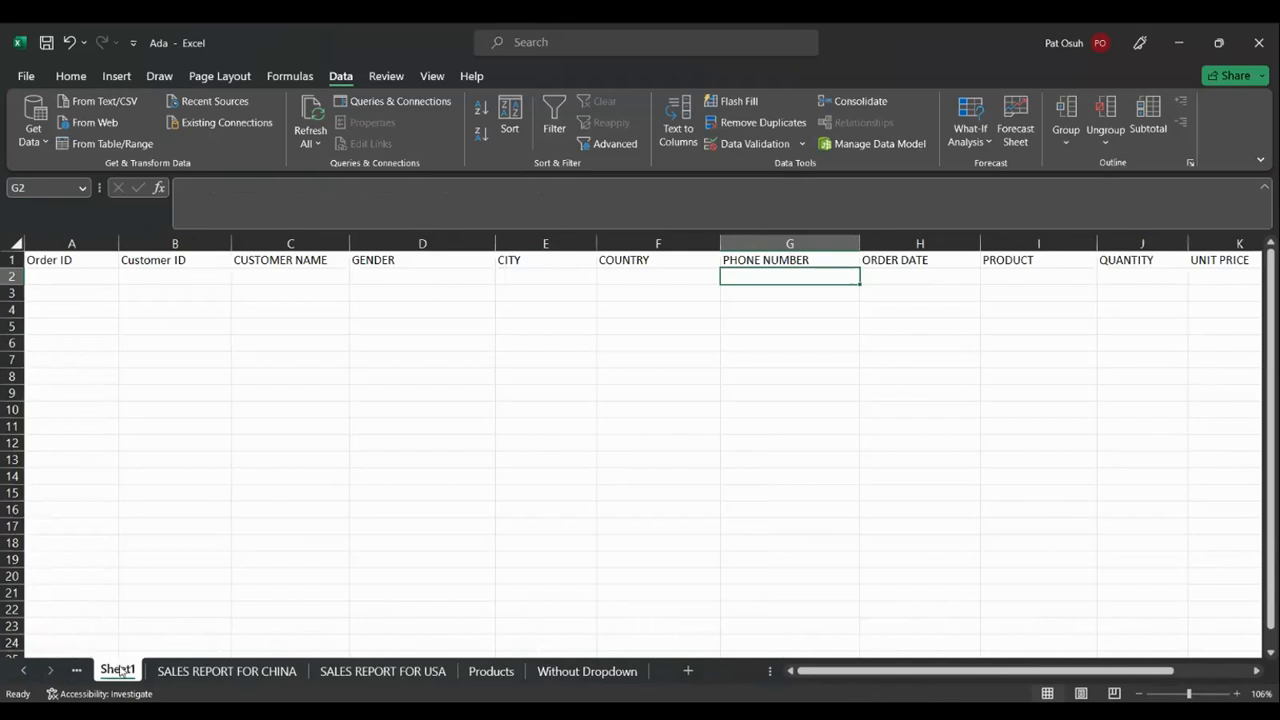
left_click_drag(120, 670, 47, 647)
left_click(24, 671)
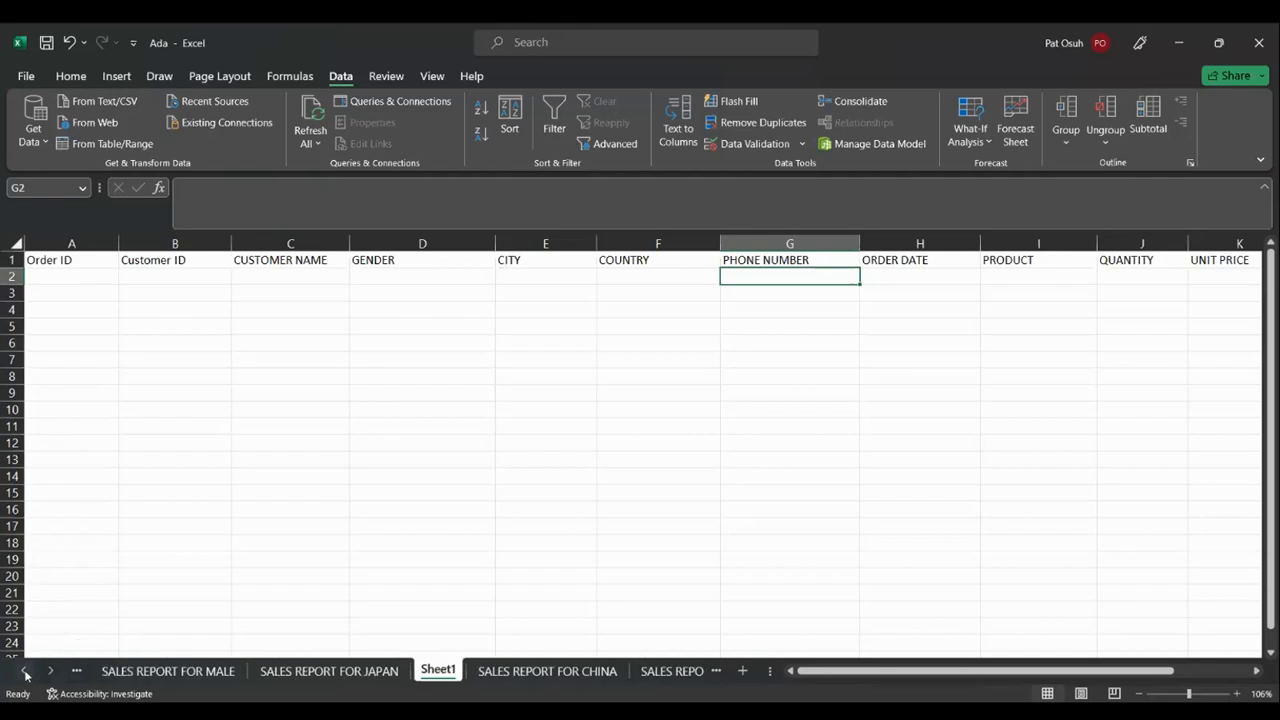
left_click(24, 671)
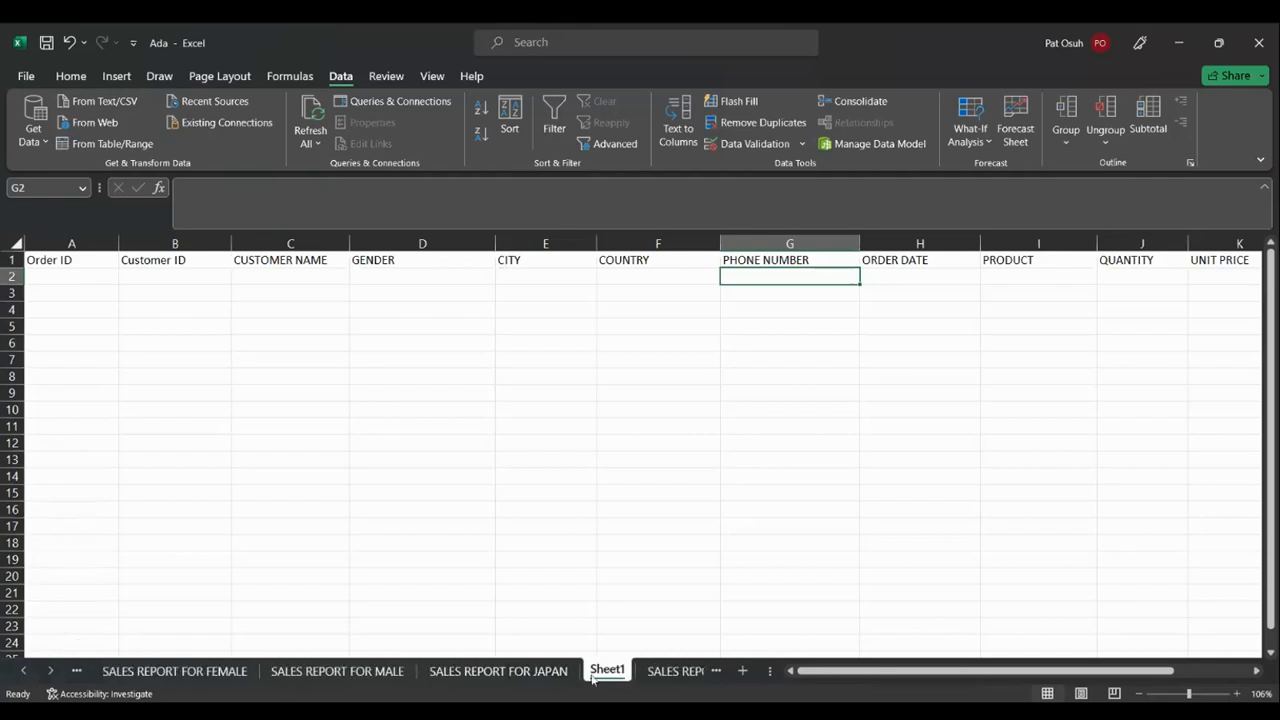
left_click_drag(603, 664, 443, 669)
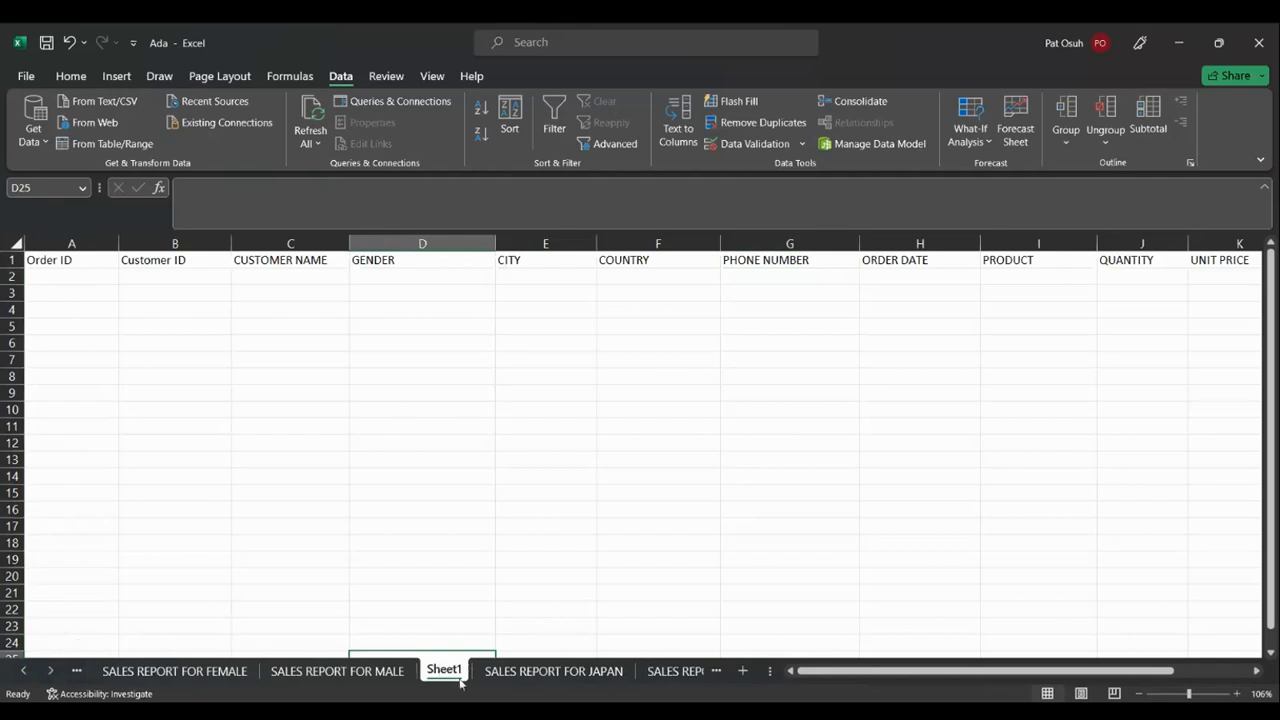
Move Sheet1 further left, past SALES REPORT FOR MALE to before SALES REPORT FOR FEMALE
left_click(530, 608)
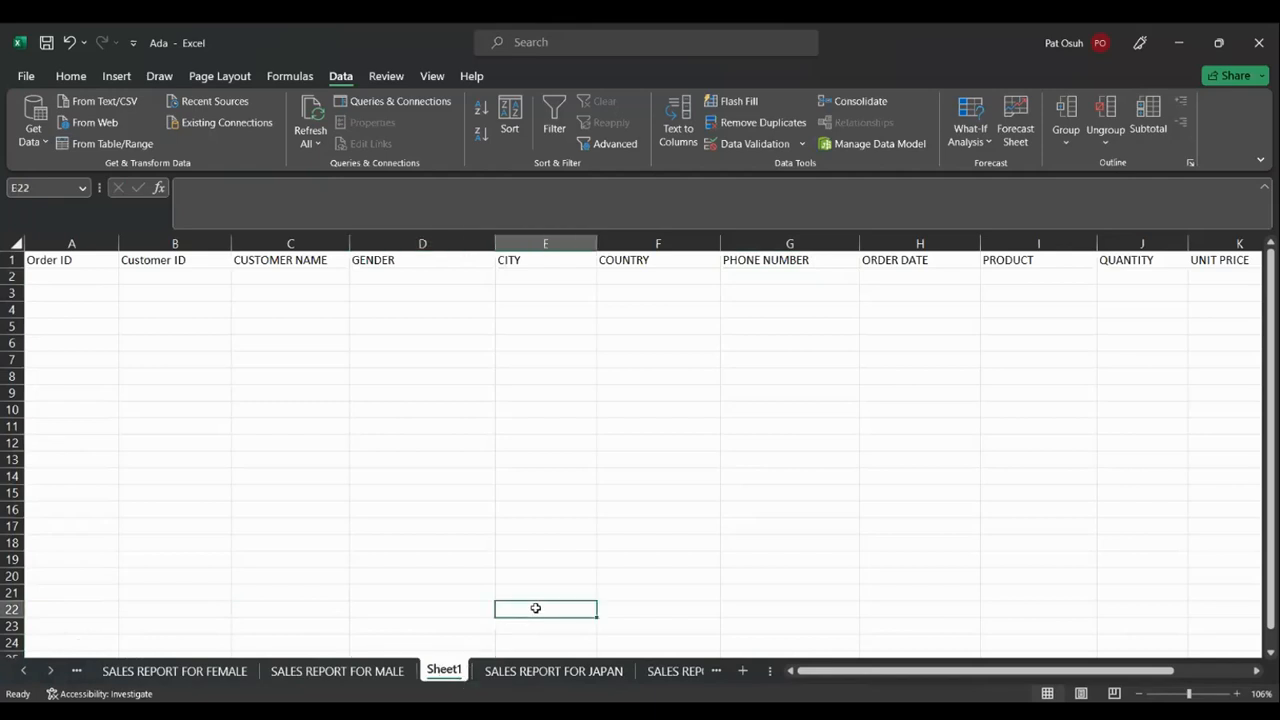
left_click_drag(459, 676, 356, 585)
left_click(321, 597)
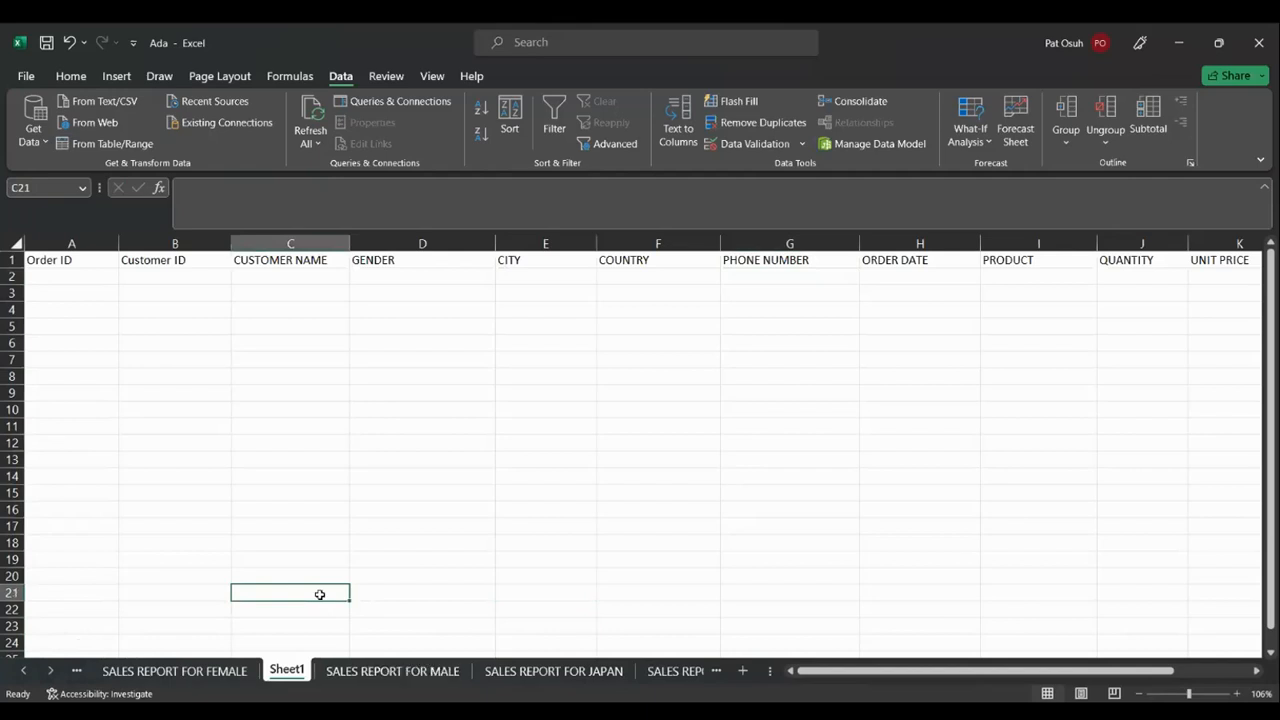
left_click(268, 638)
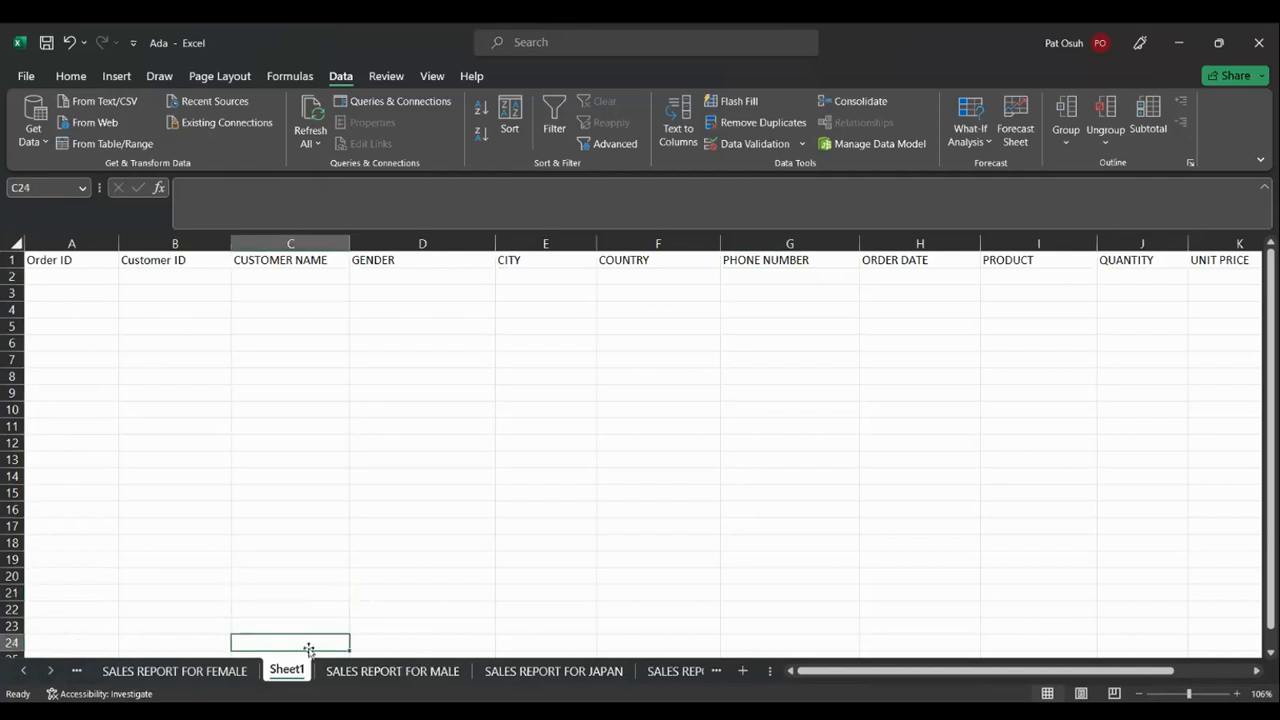
right_click(303, 665)
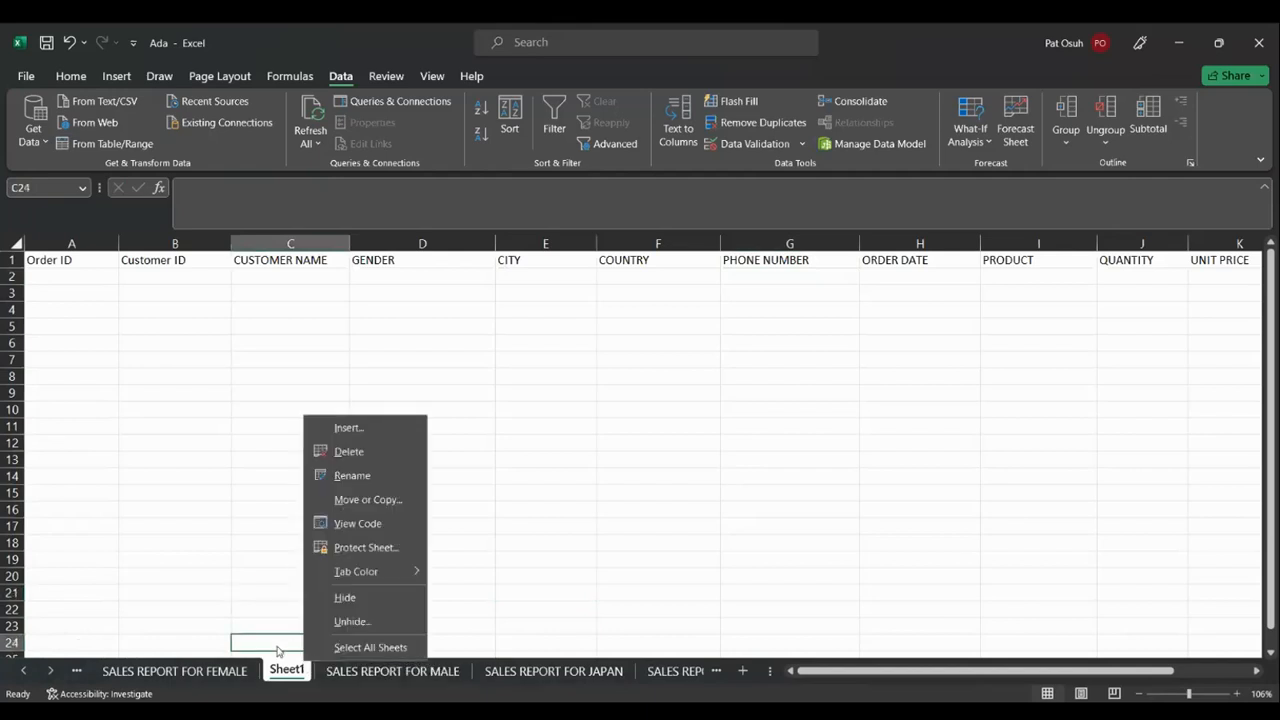
left_click(278, 648)
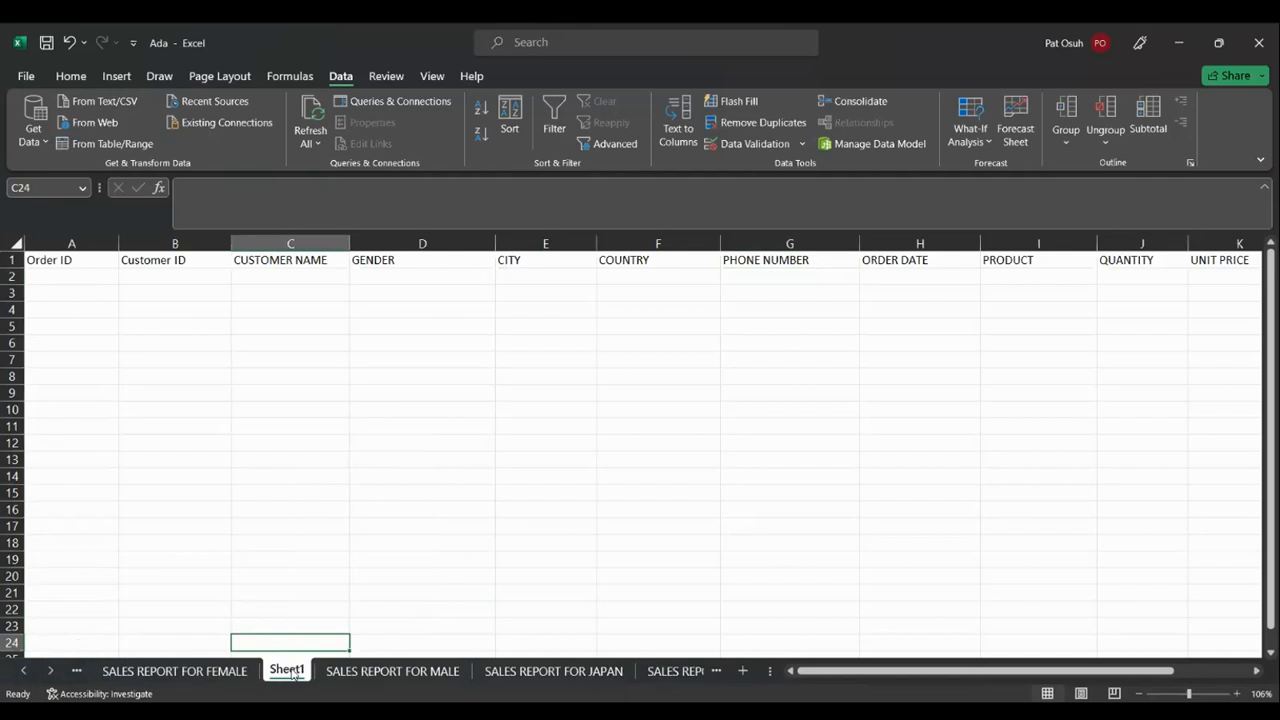
left_click_drag(293, 675, 113, 633)
Scroll back to the first tabs and show the CUSTOMERS WITH NAMES A,L,S sheet
left_click(25, 670)
left_click(25, 670)
left_click(25, 670)
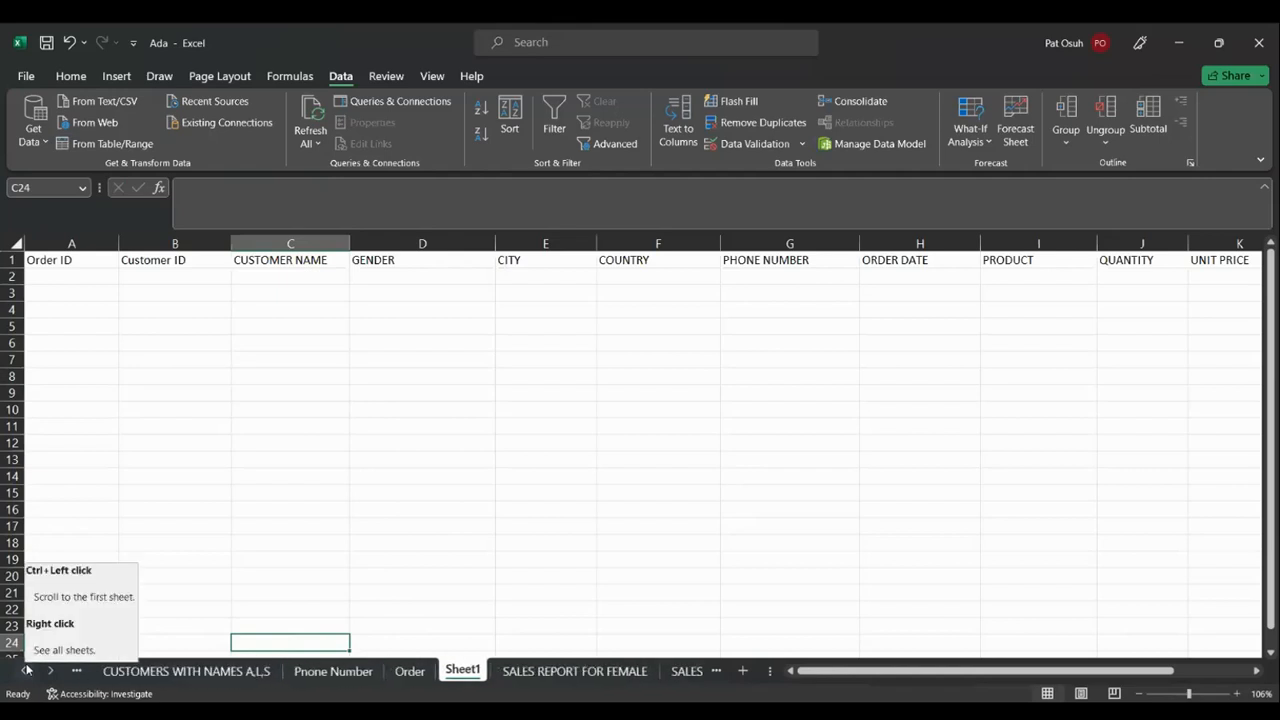
left_click(25, 674)
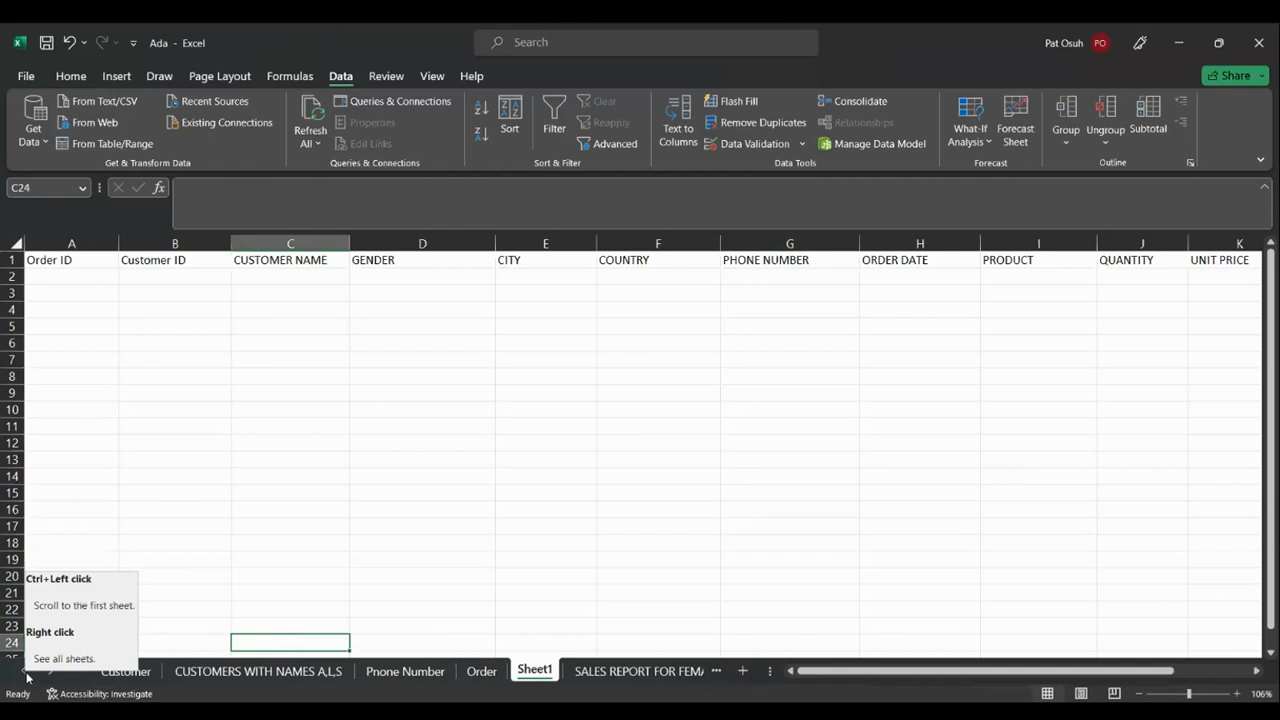
left_click(263, 672)
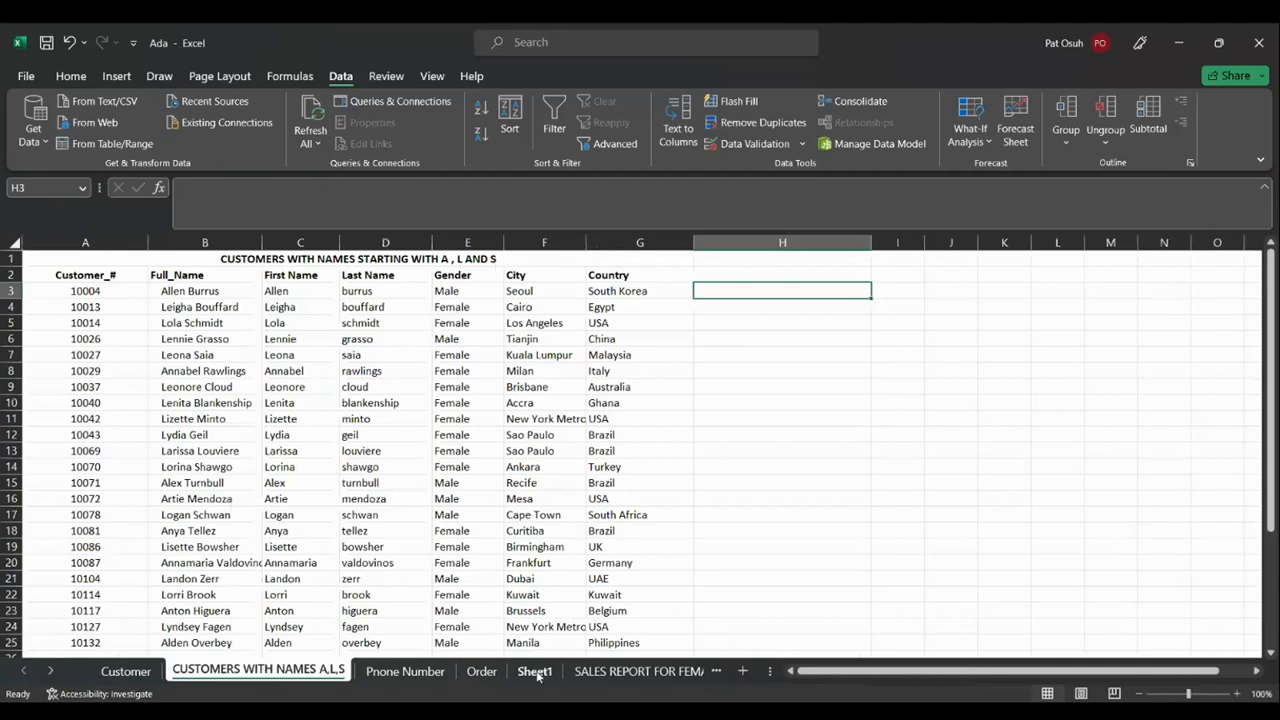
right_click(538, 674)
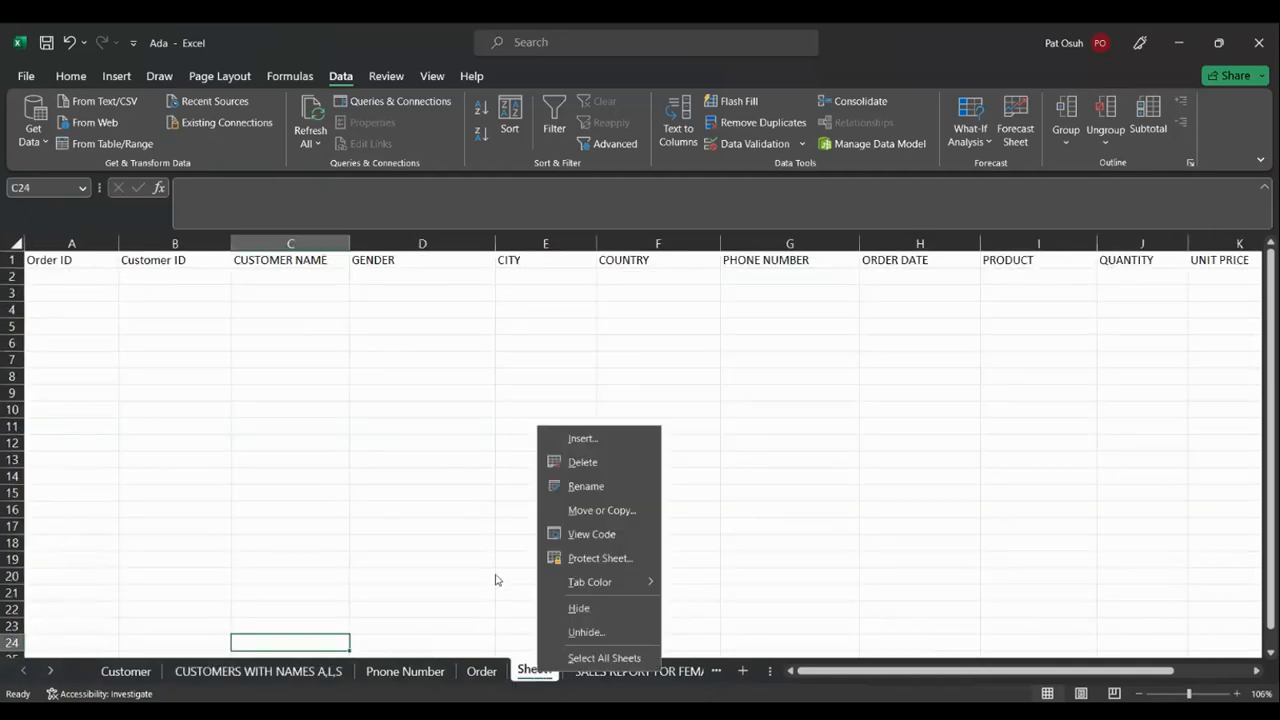
Rename the Sheet1 tab to V_DROPDOWN
left_click(600, 487)
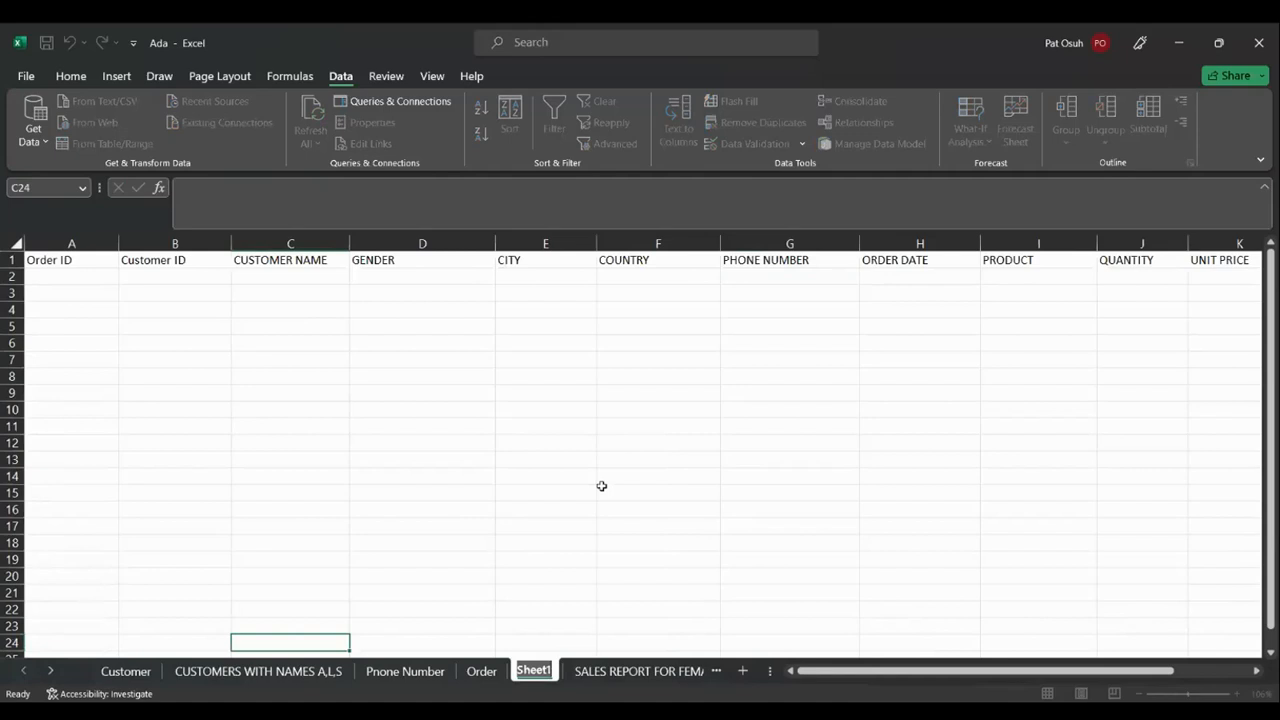
type("V")
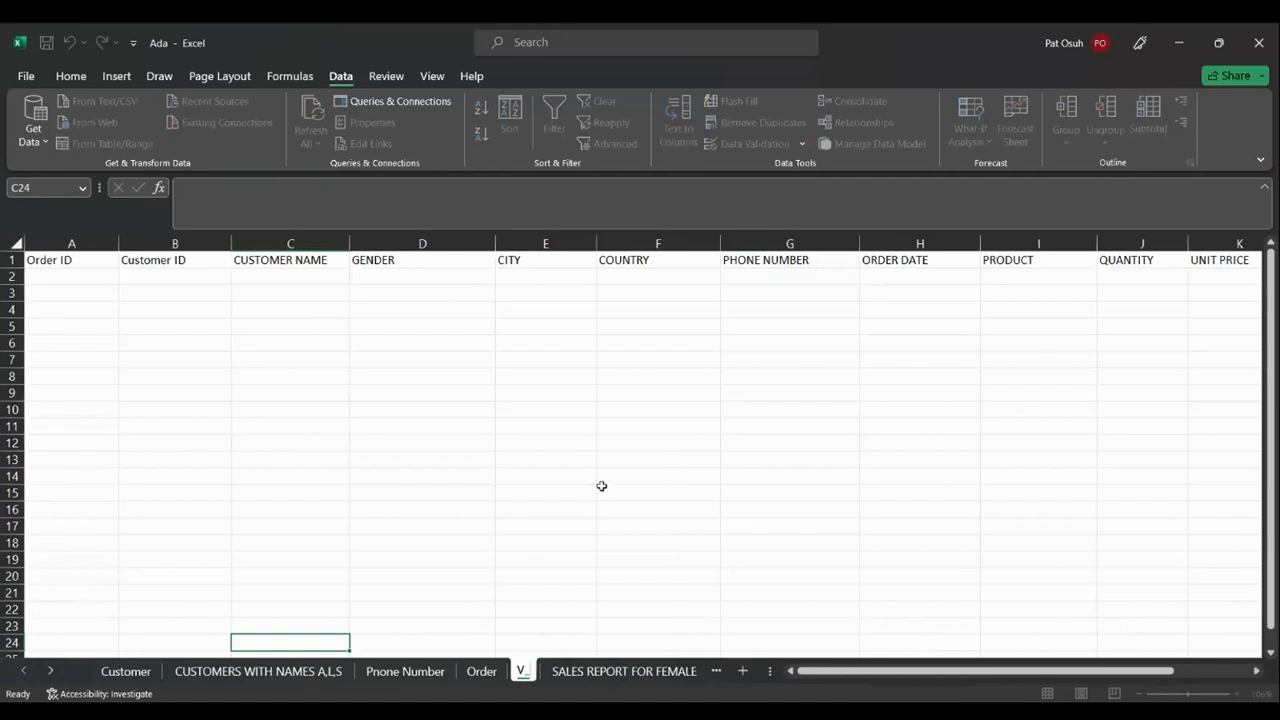
type("_DROPDOWN")
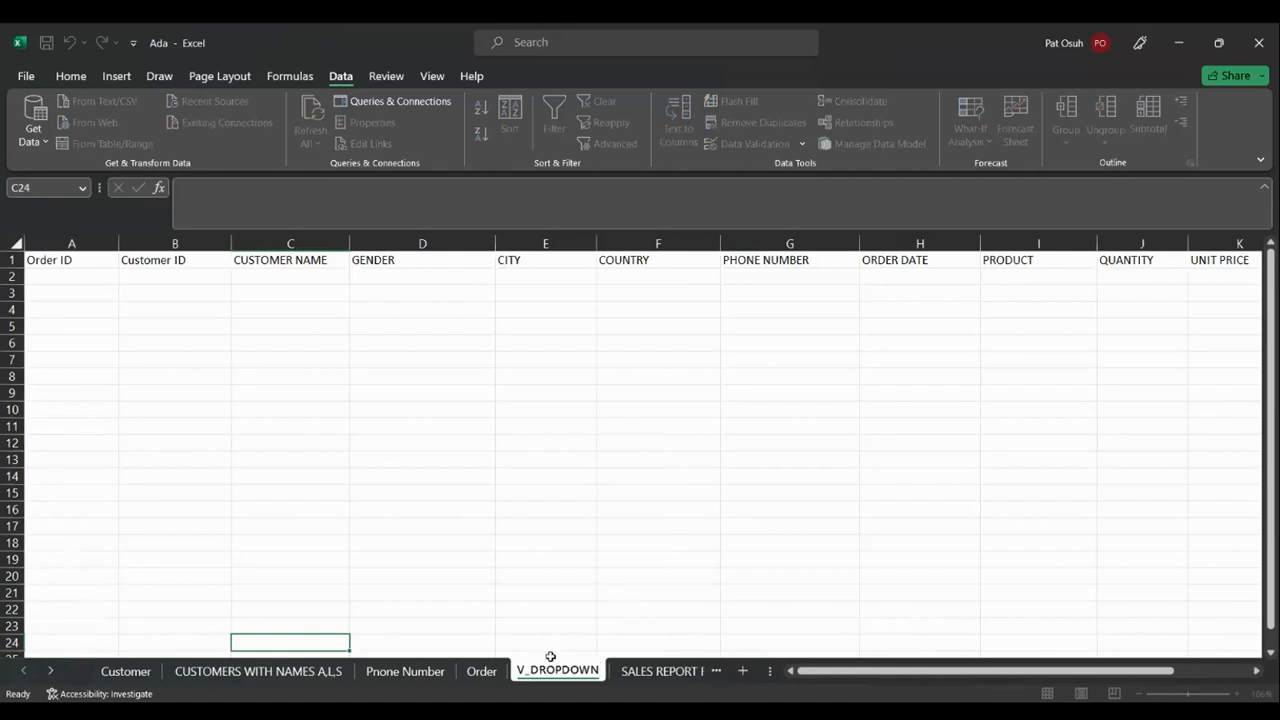
Confirm the V_DROPDOWN name and place CUSTOMERS WITH NAMES A,L,S right after it
left_click(288, 668)
left_click(288, 668)
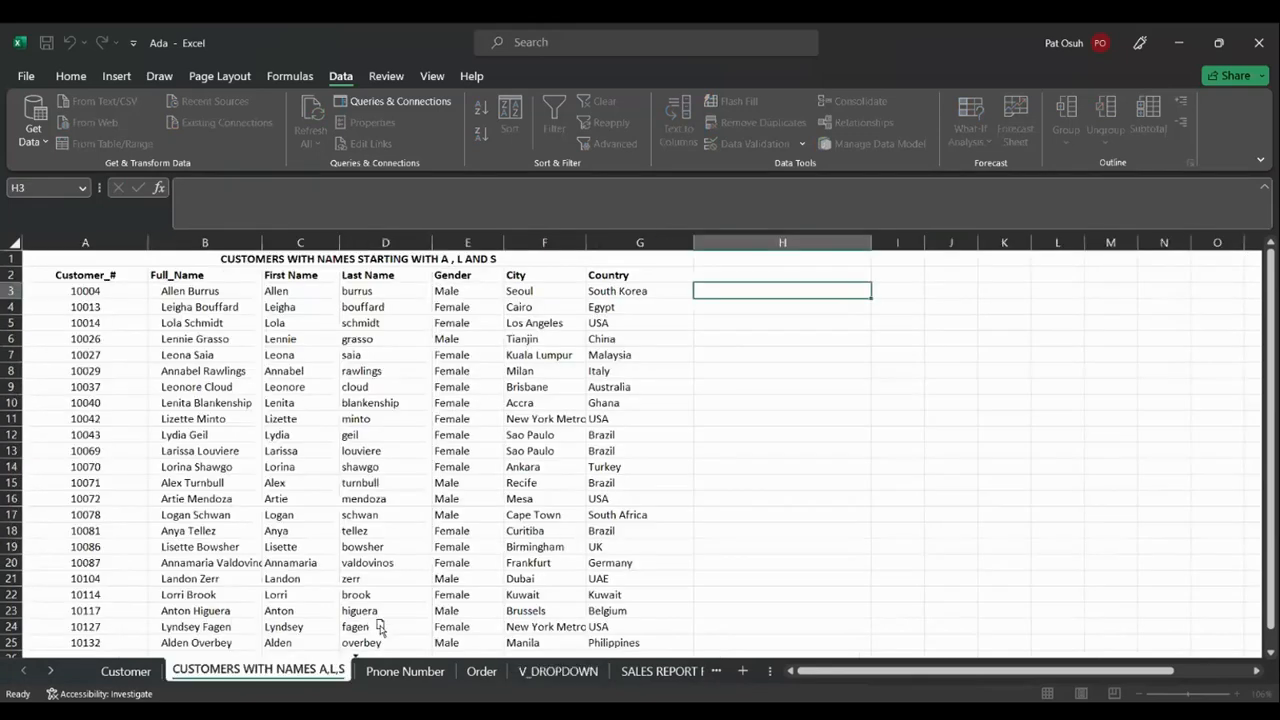
left_click_drag(598, 630, 608, 655)
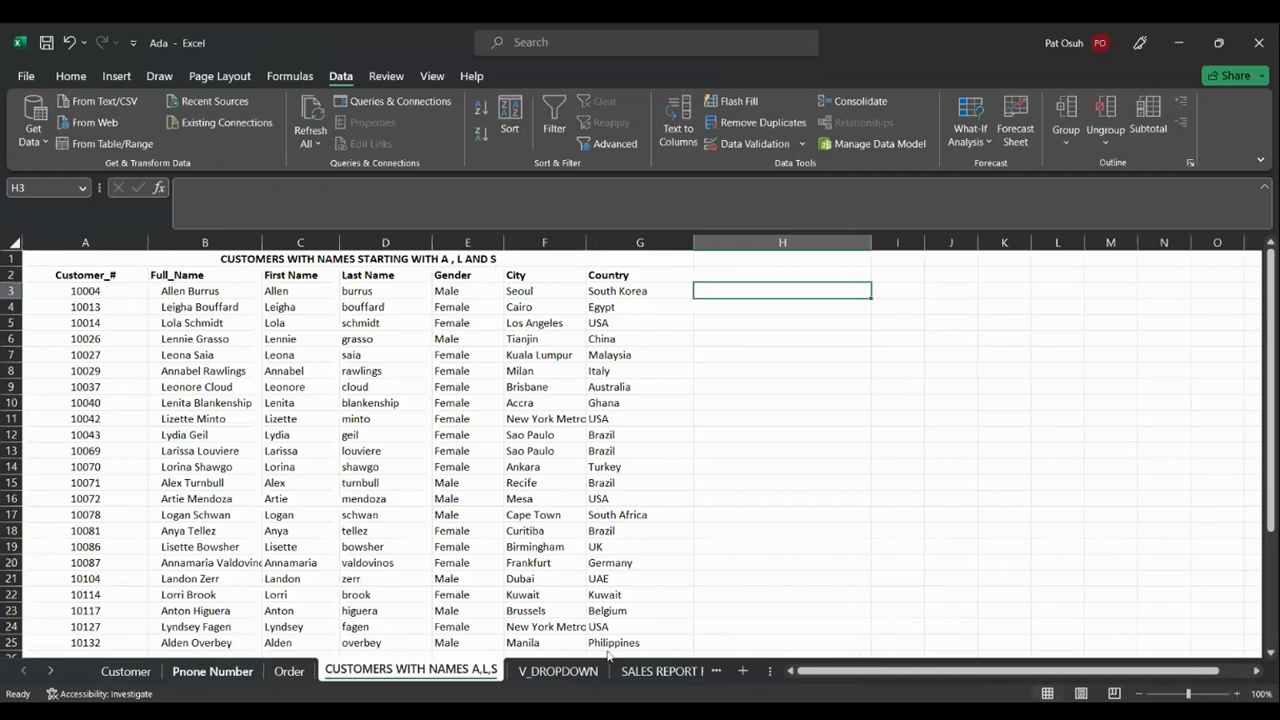
left_click(488, 655)
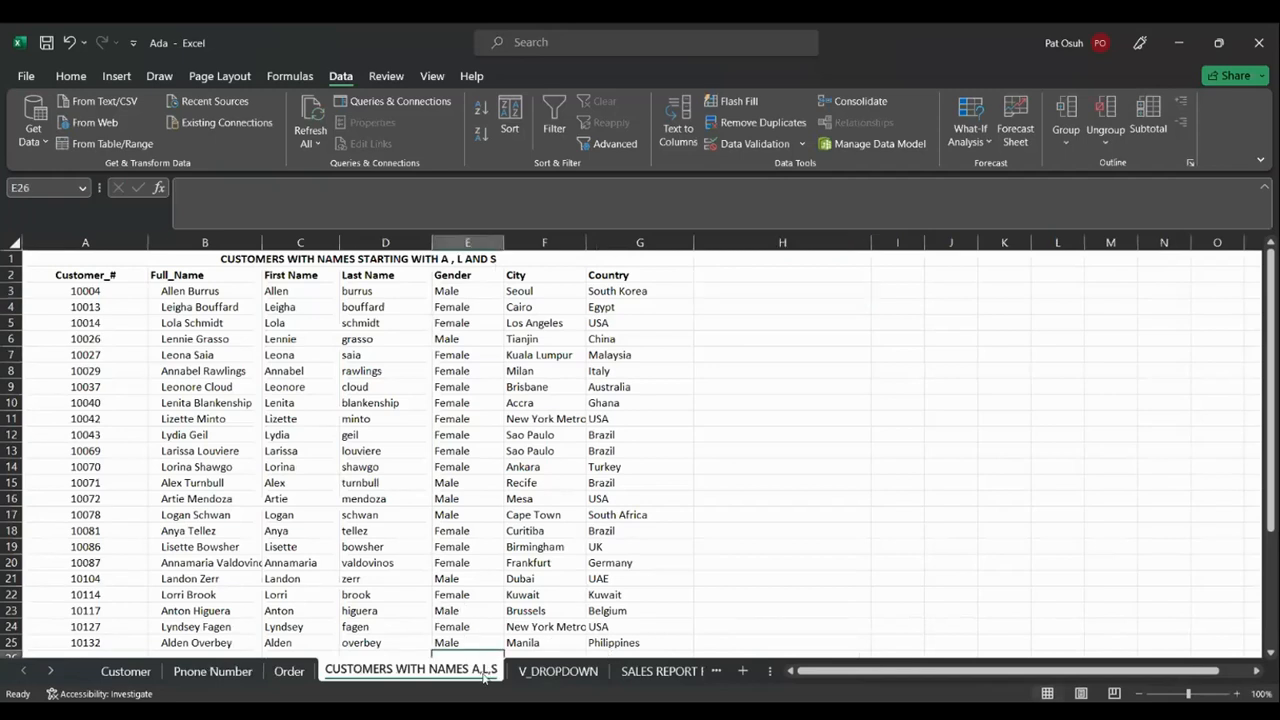
left_click_drag(484, 678, 691, 663)
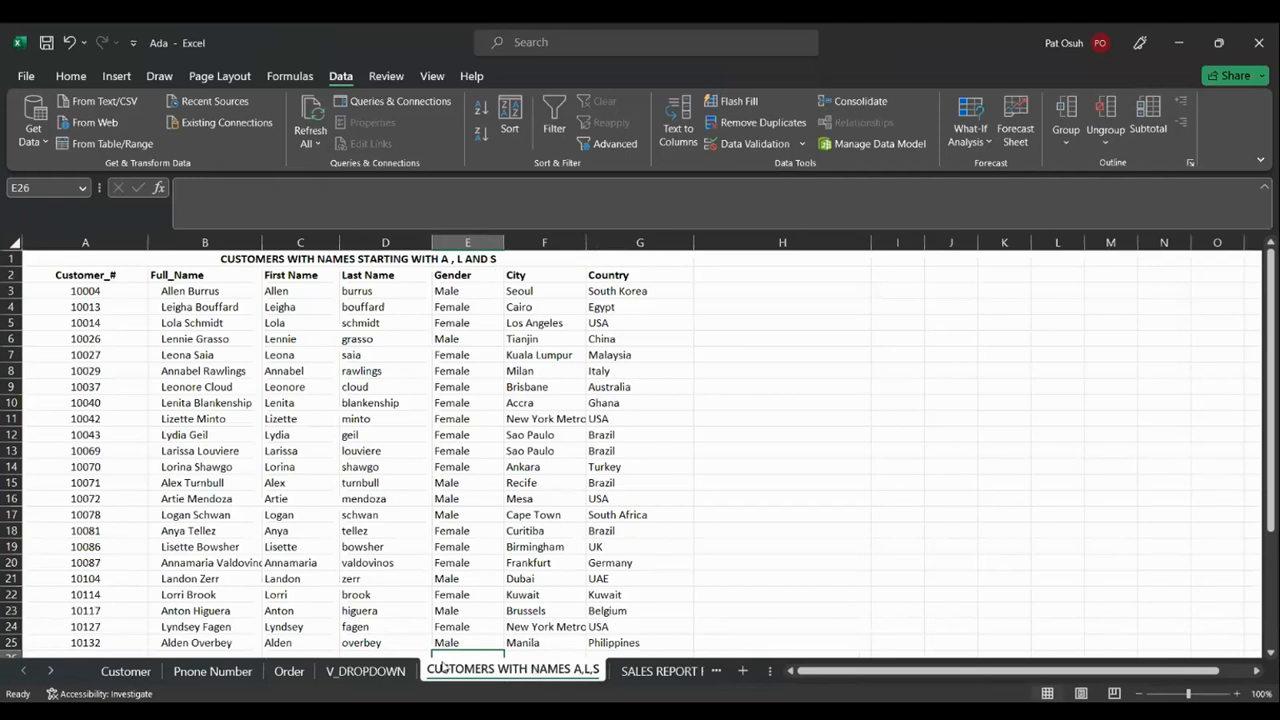
left_click(355, 671)
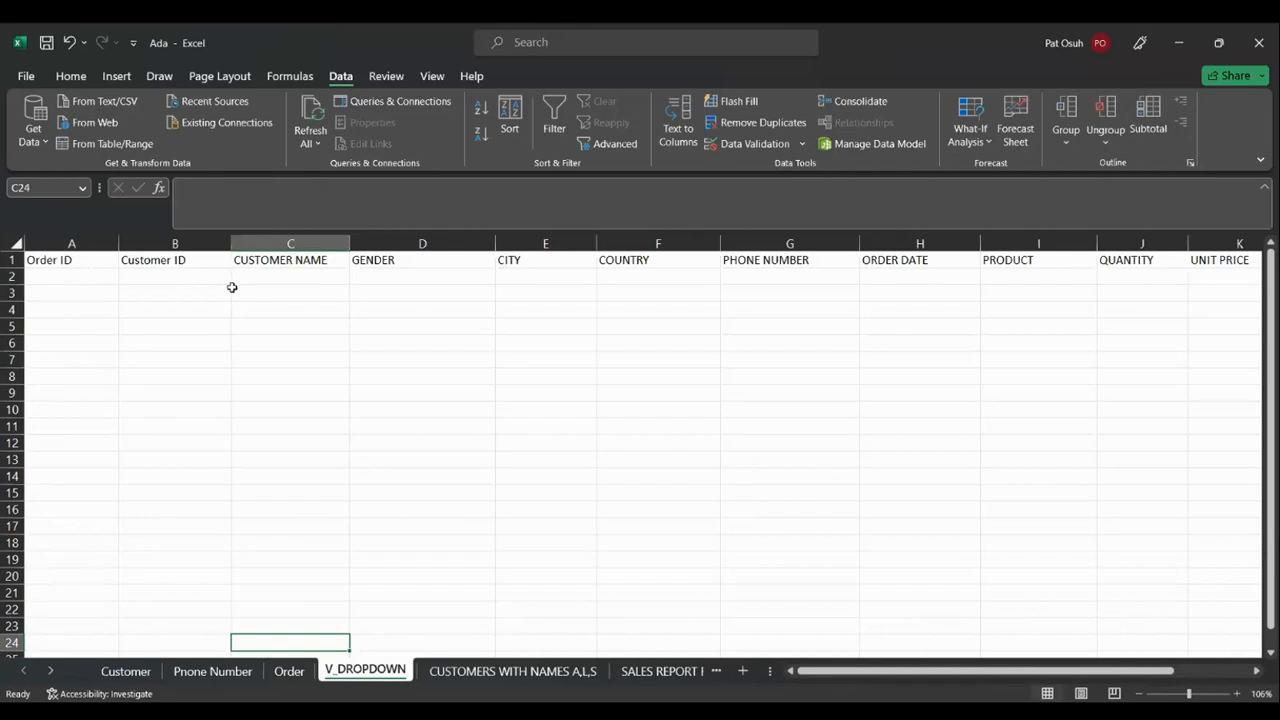
On the Customer sheet, clear E2's full-name formula, undoing an accidental cell delete
left_click(289, 671)
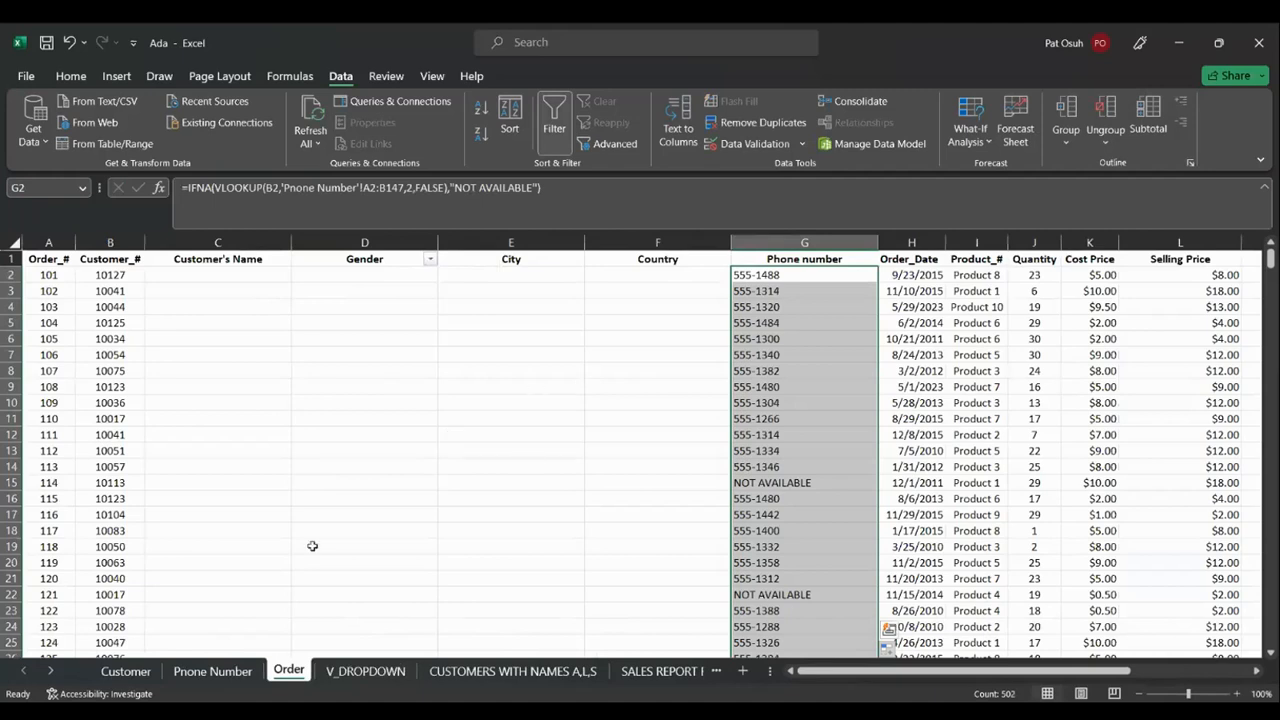
left_click(133, 677)
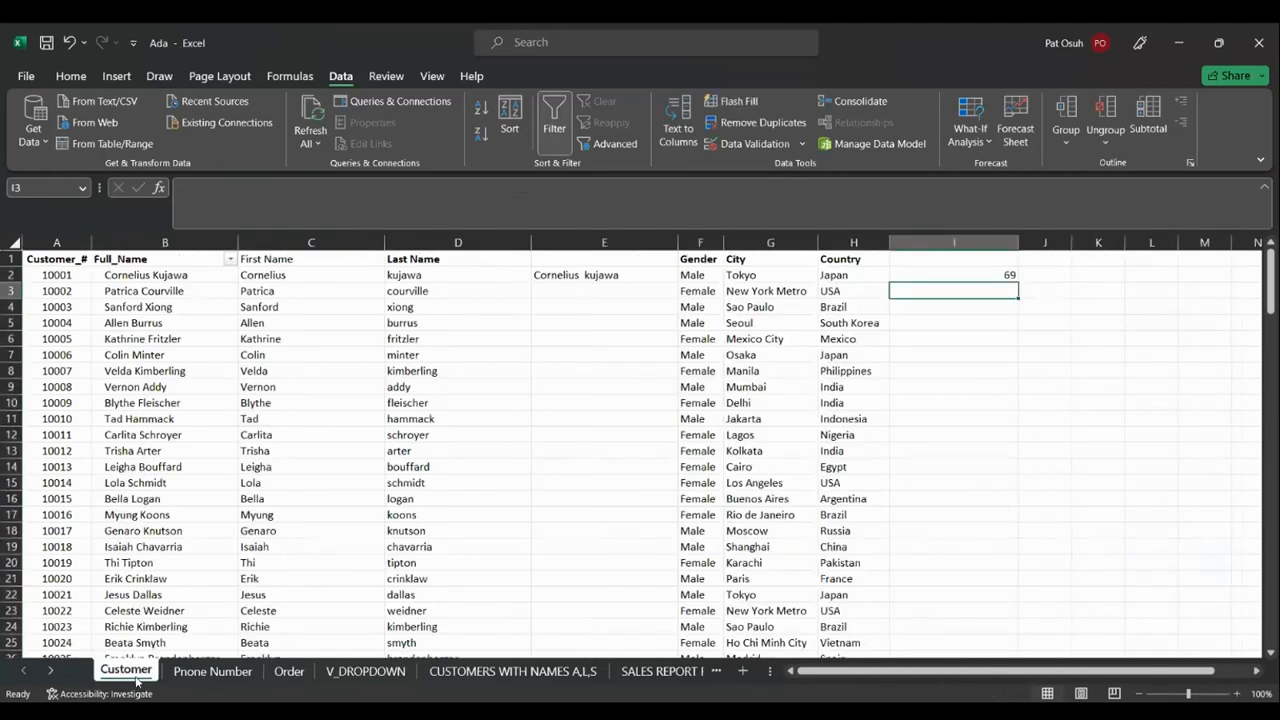
left_click(593, 274)
key("Delete")
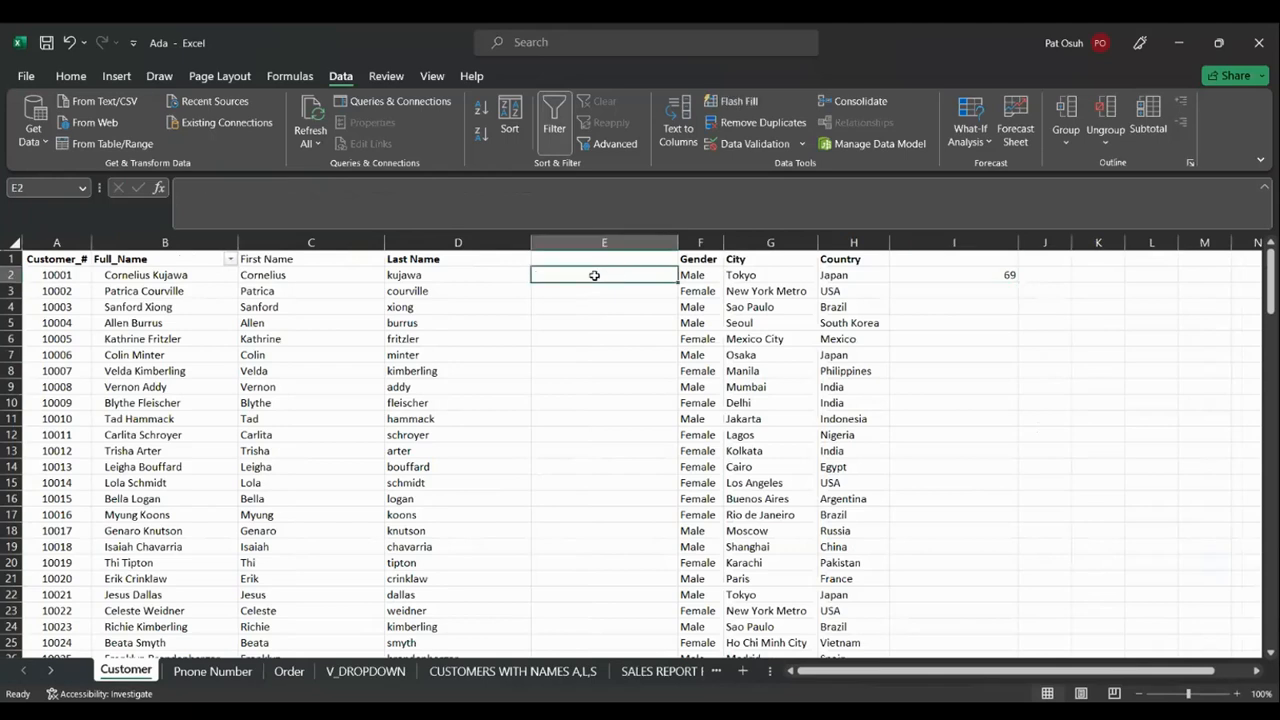
right_click(594, 275)
left_click(656, 437)
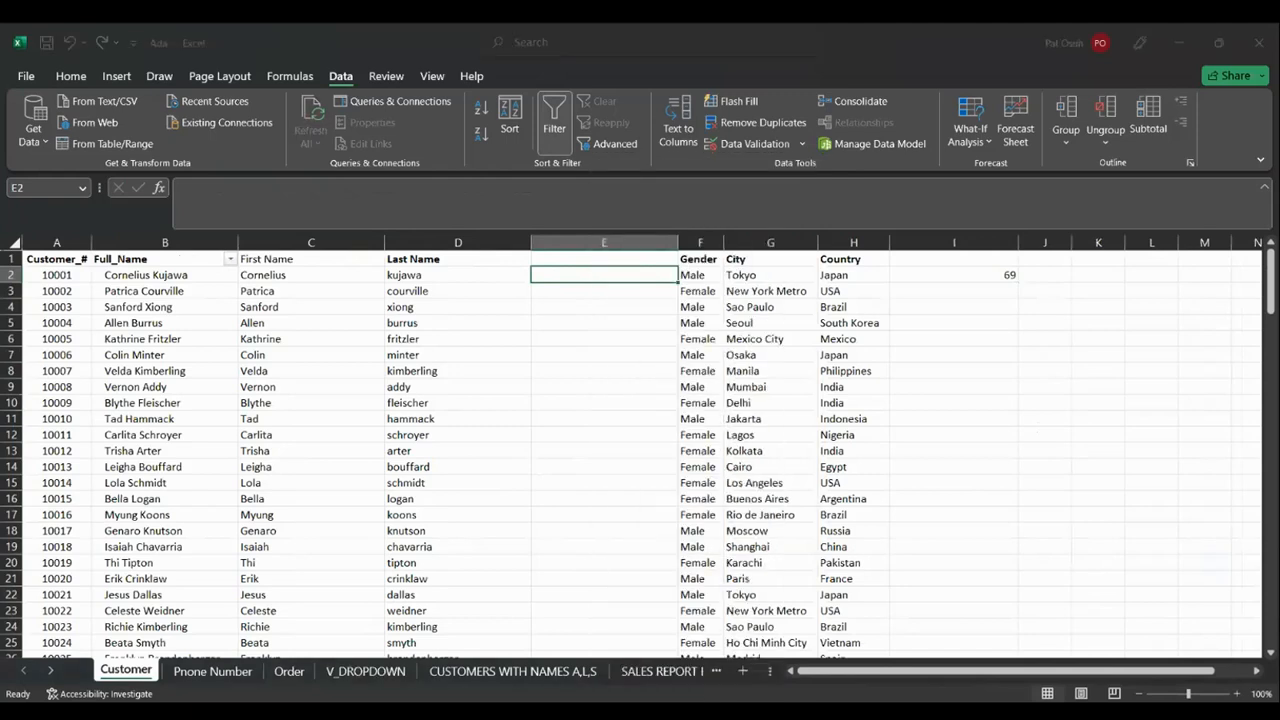
left_click(619, 517)
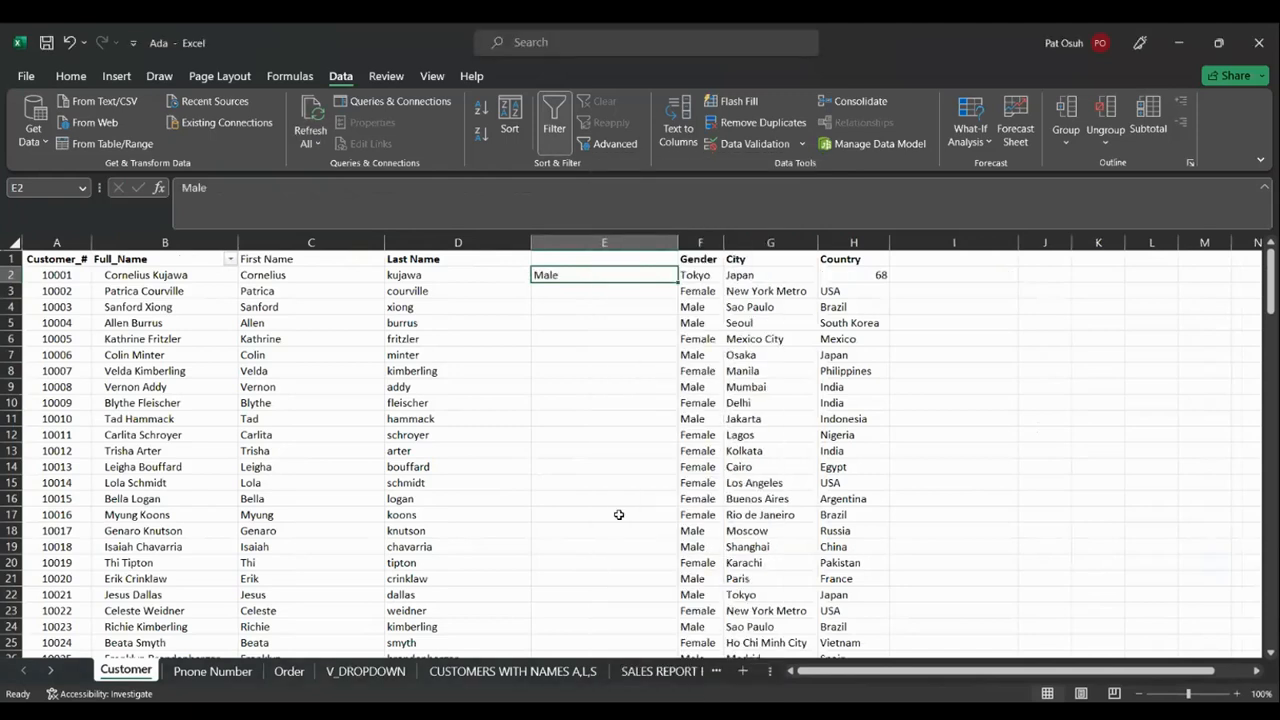
key("ctrl+z")
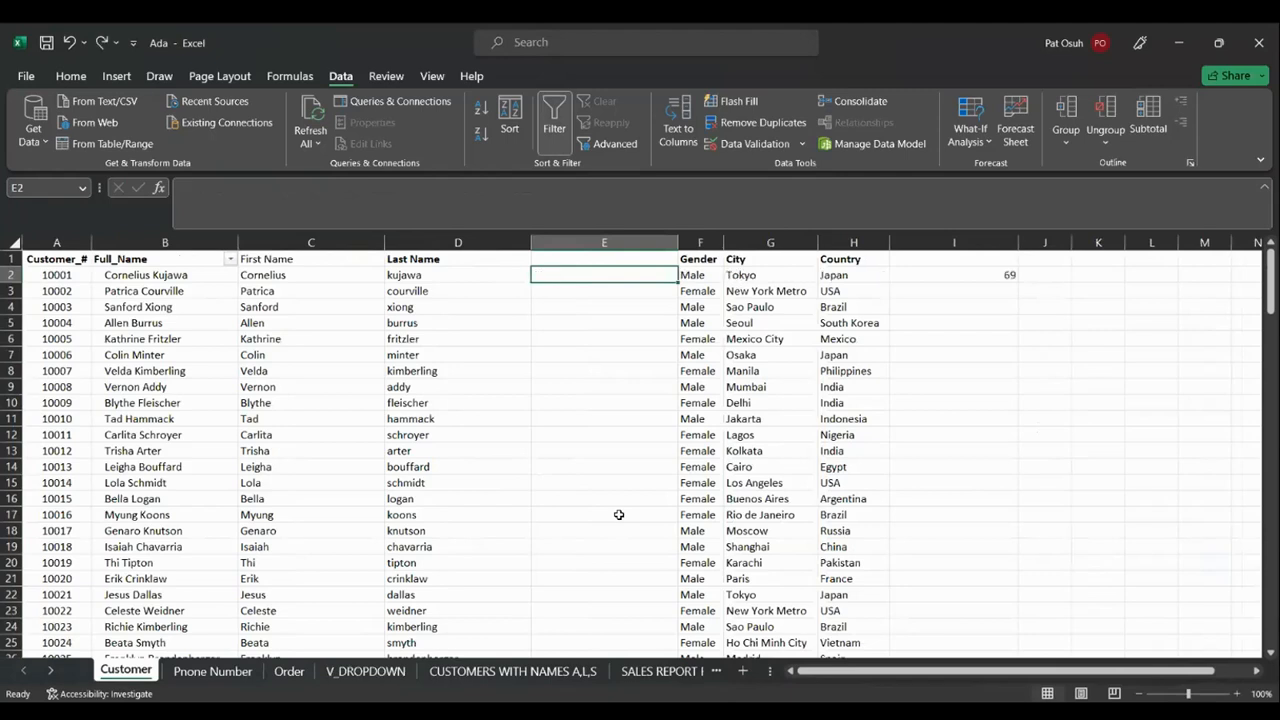
Delete the now-blank column E between Last Name and Gender
left_click(609, 259)
right_click(609, 259)
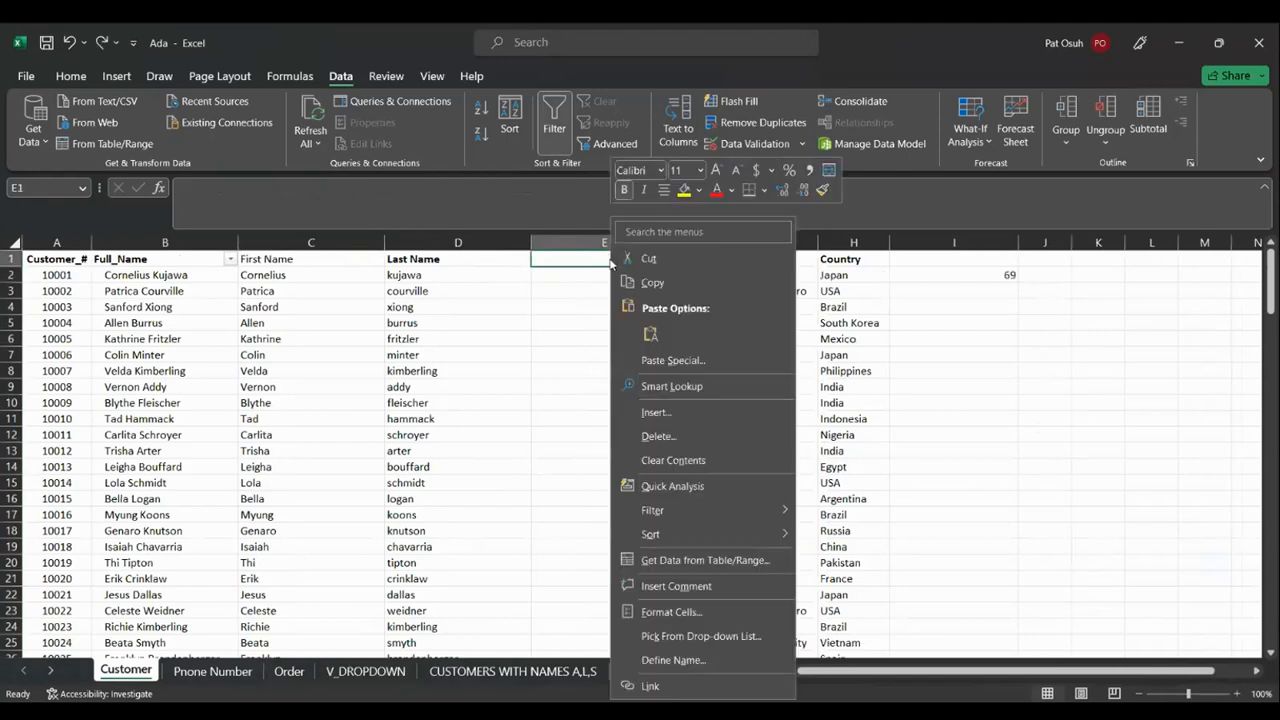
left_click(678, 436)
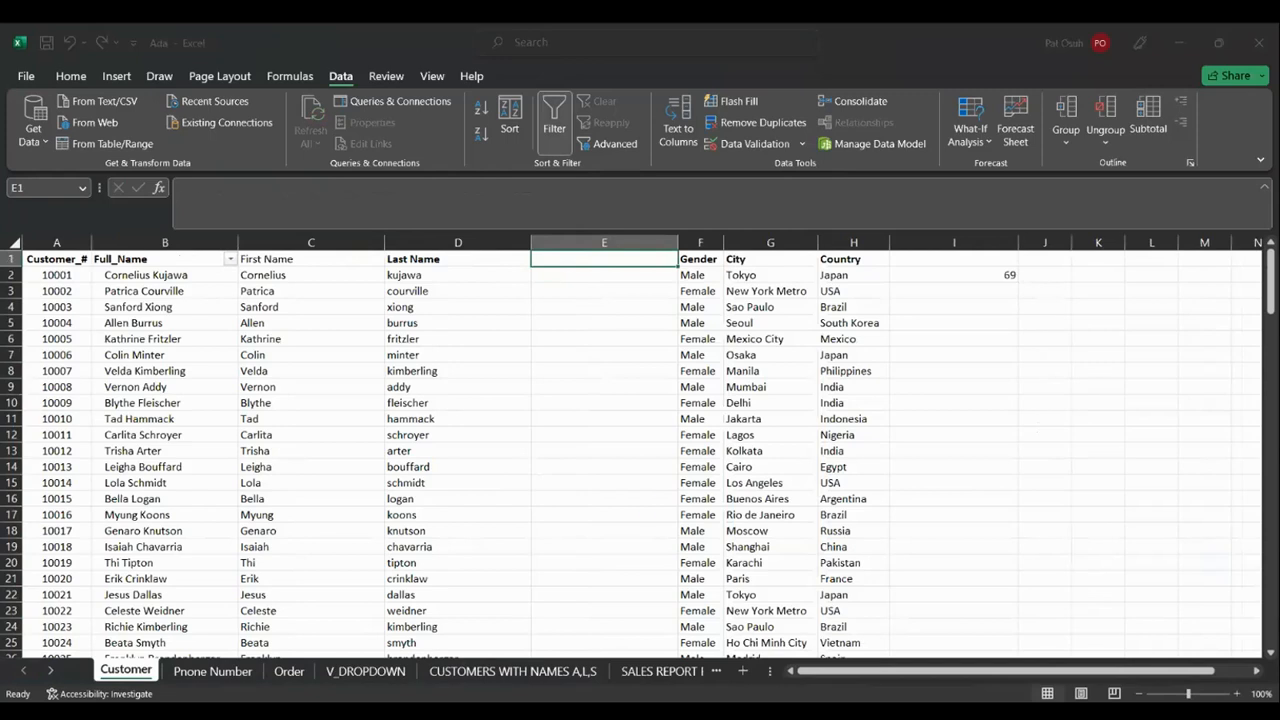
left_click(646, 507)
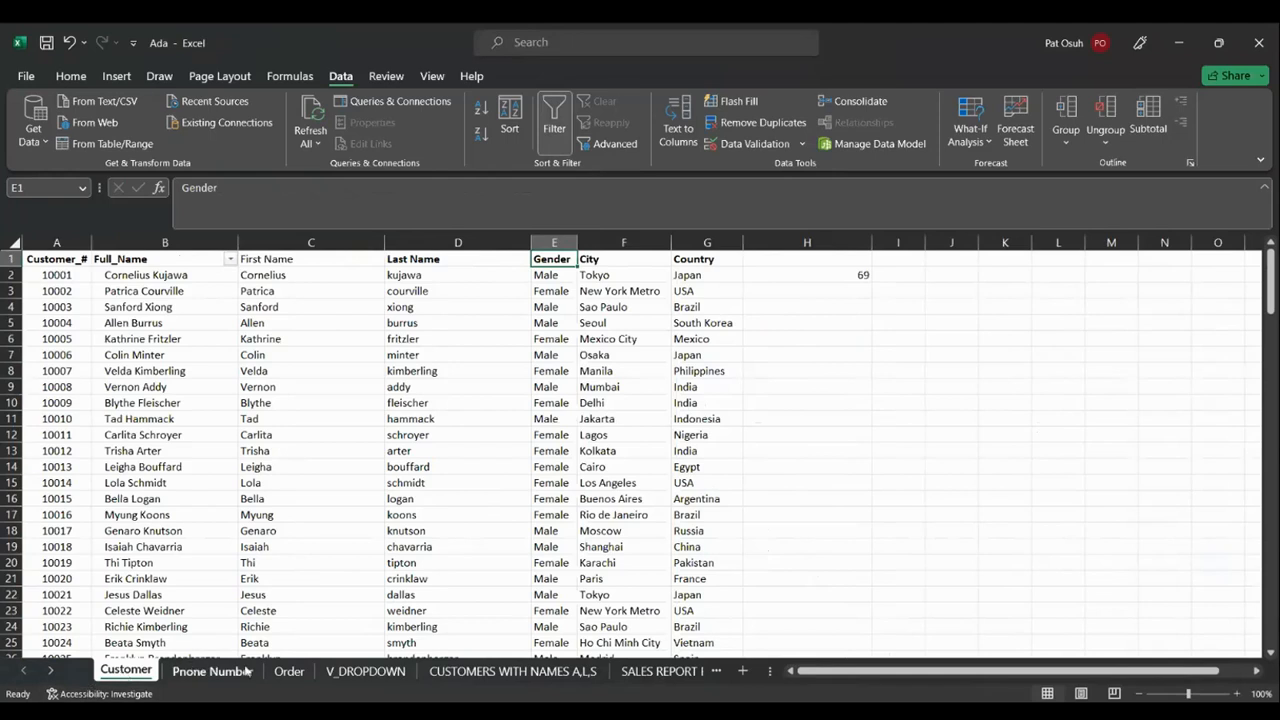
Compare the Order and V_DROPDOWN sheets, settle on Order, then switch away from Excel
left_click(292, 677)
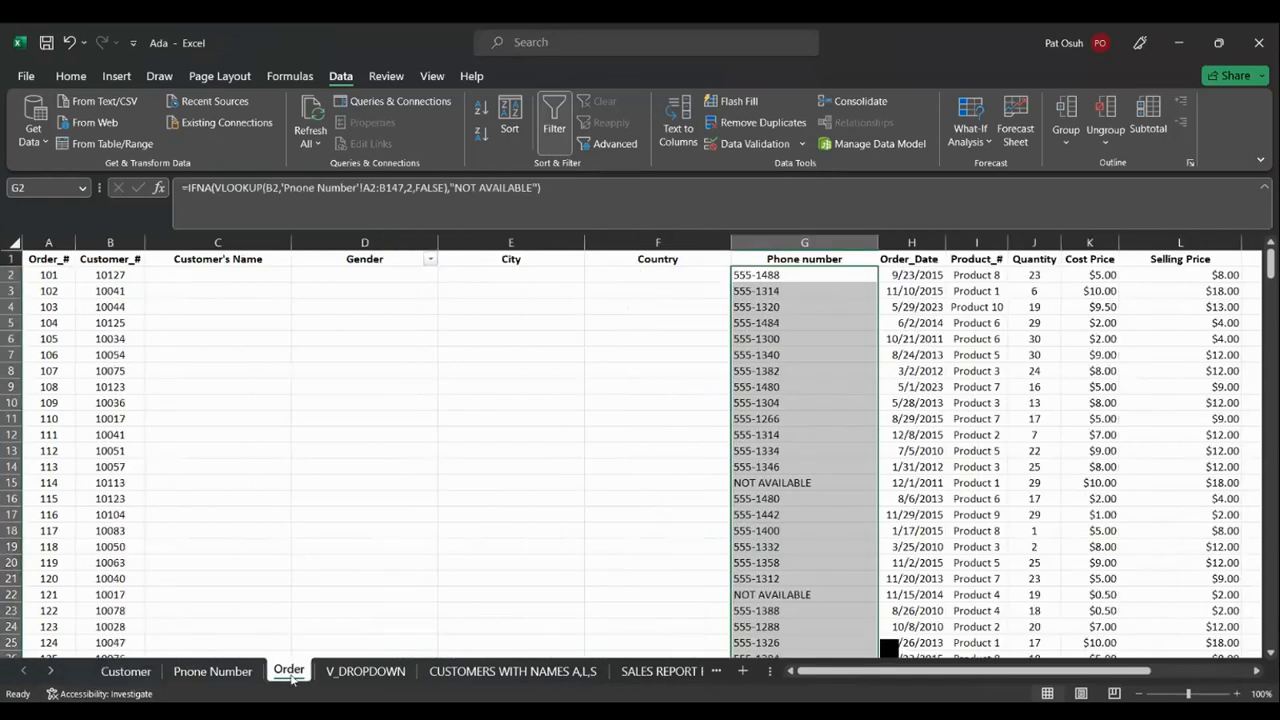
left_click(355, 672)
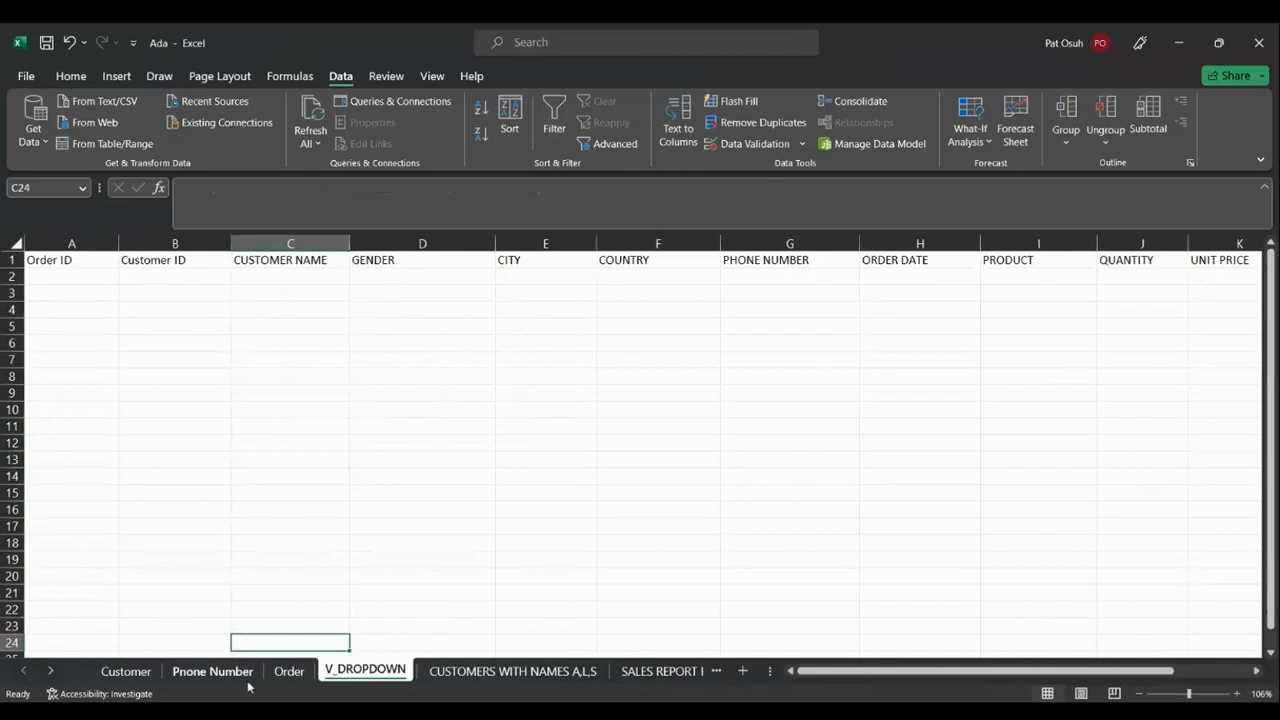
left_click(280, 684)
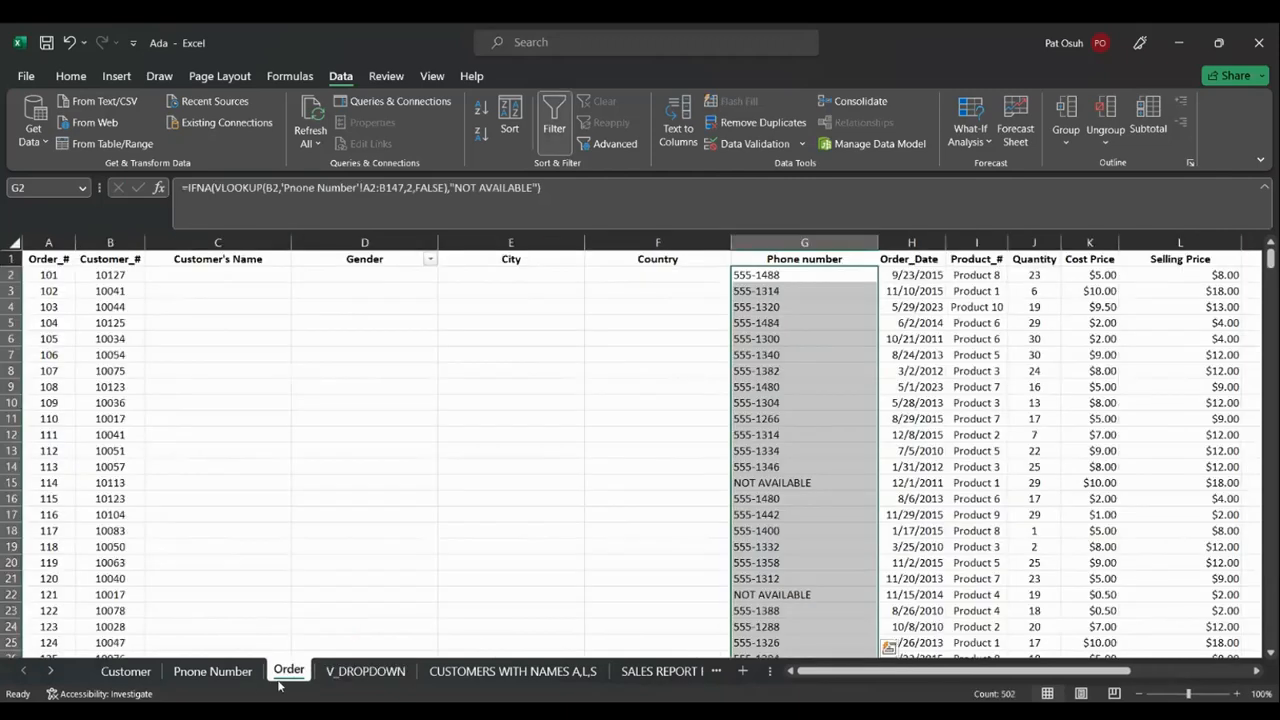
left_click(378, 672)
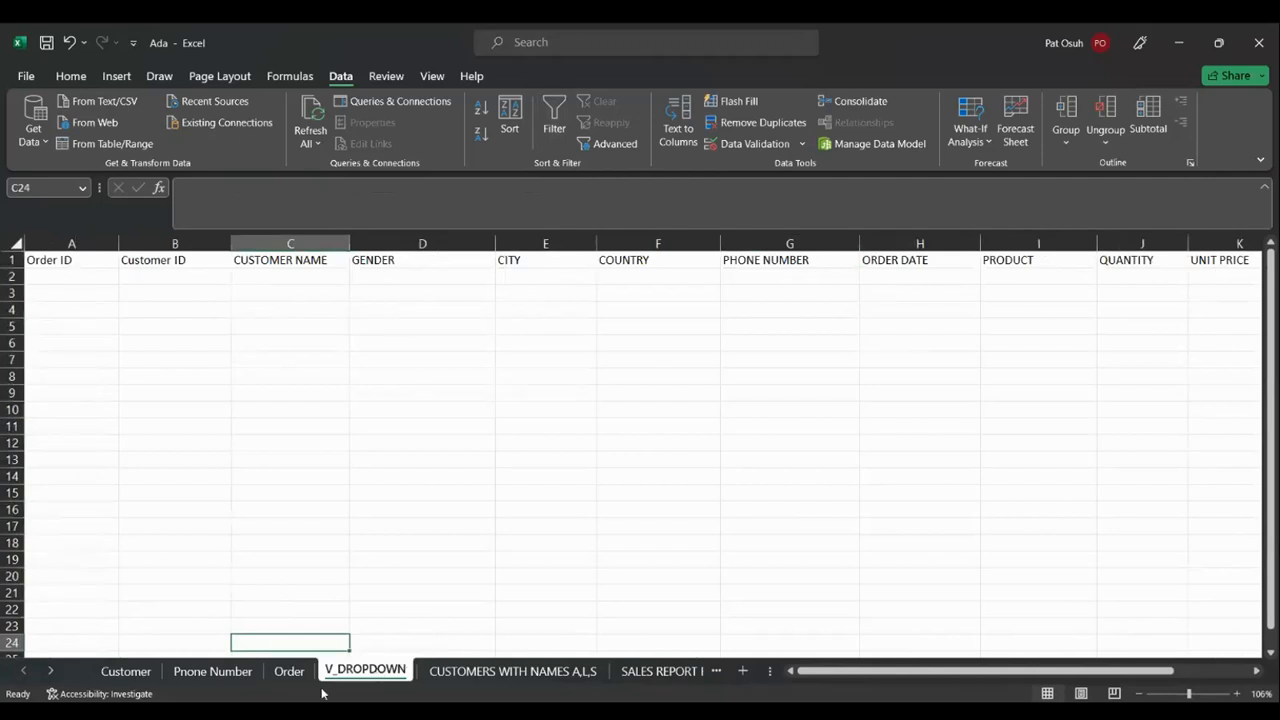
left_click(286, 676)
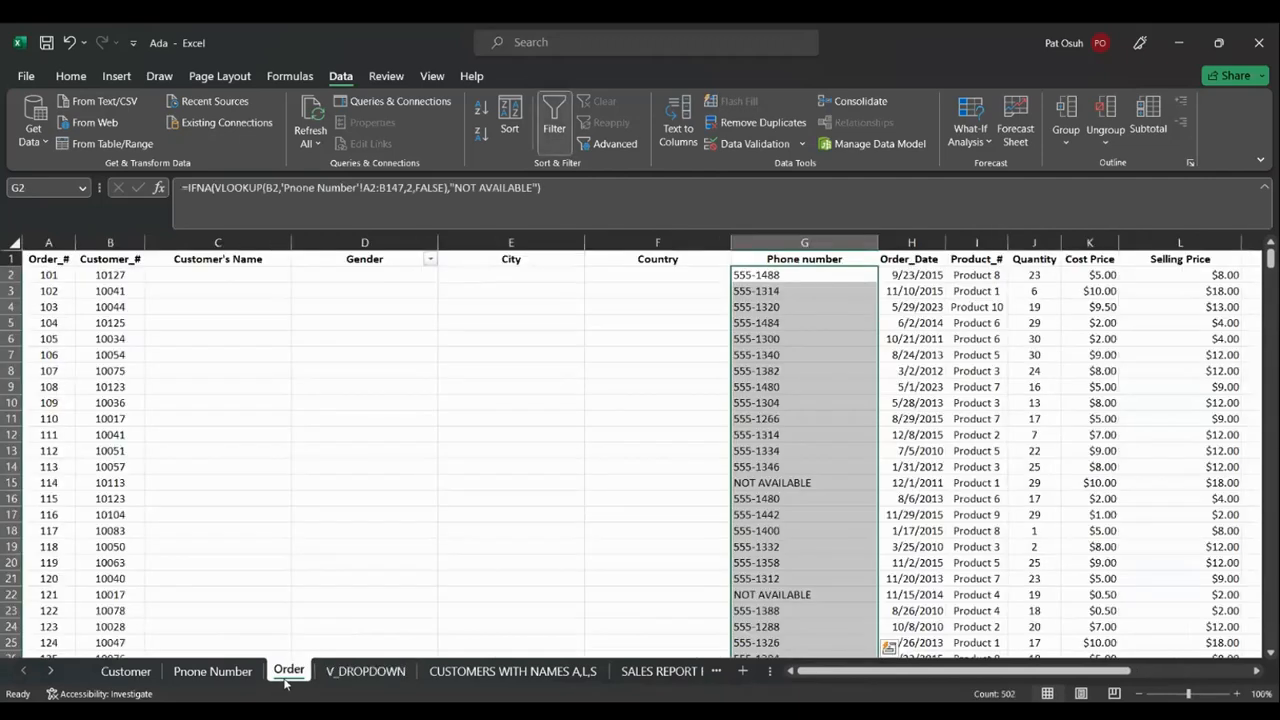
left_click(491, 515)
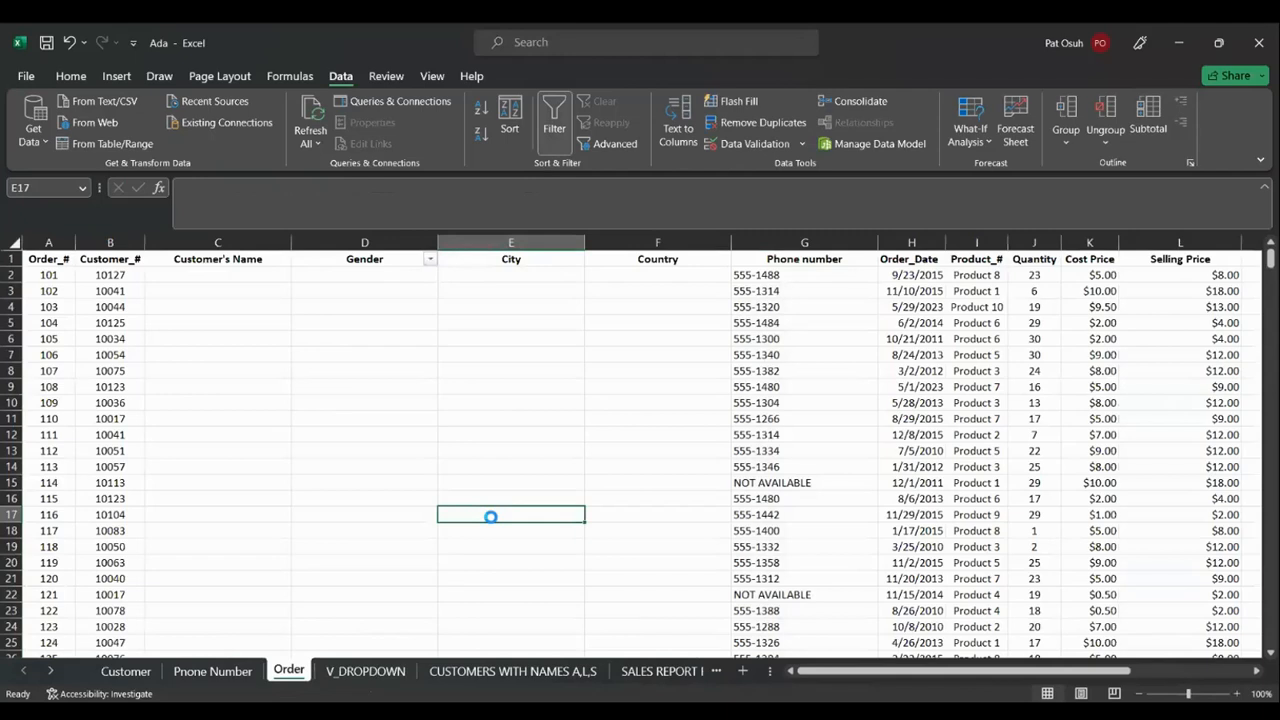
left_click(1257, 673)
left_click(1257, 673)
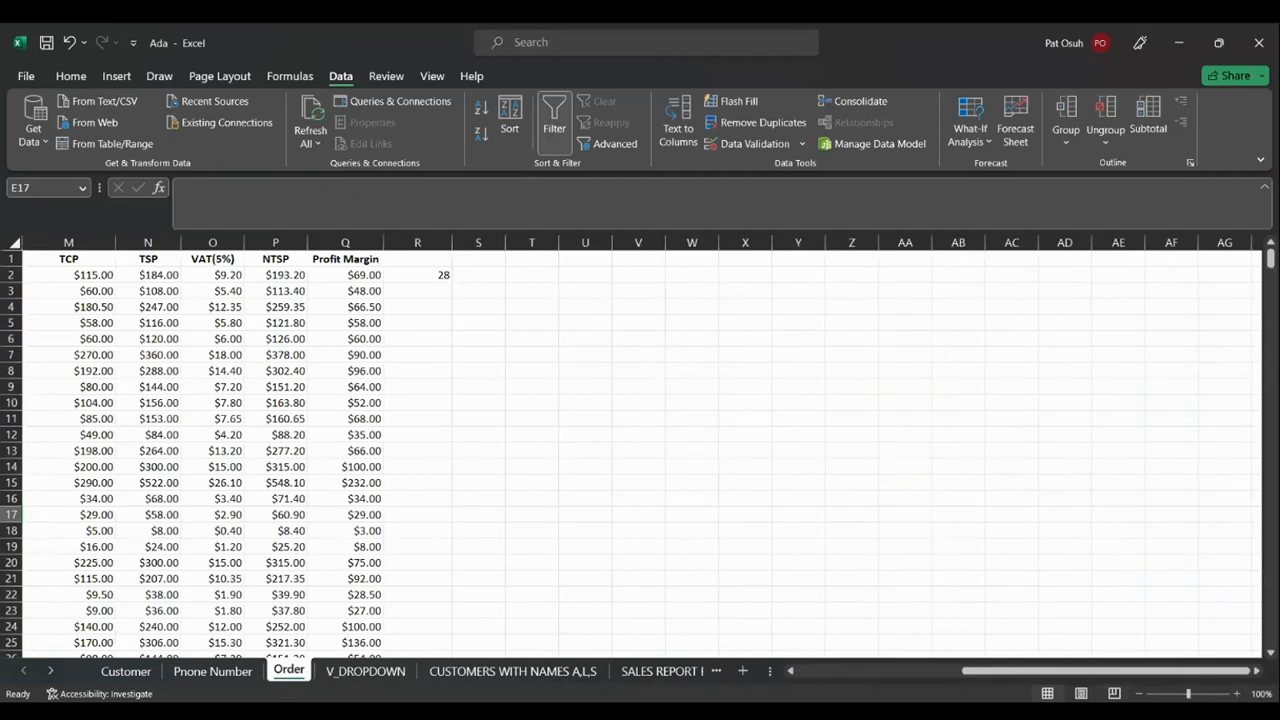
key("alt+Tab")
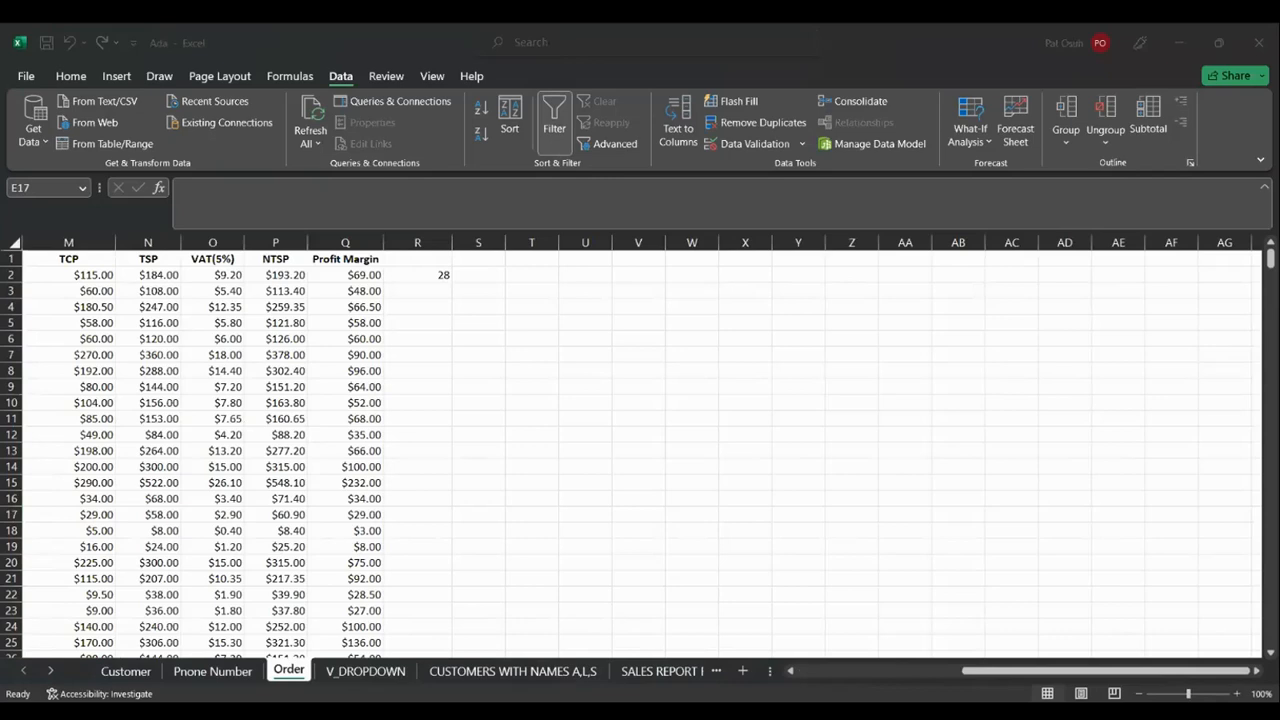
Enable editing in Teusday Assignment[1] and view its Orders sheet after checking Sheet1
key("alt+Tab")
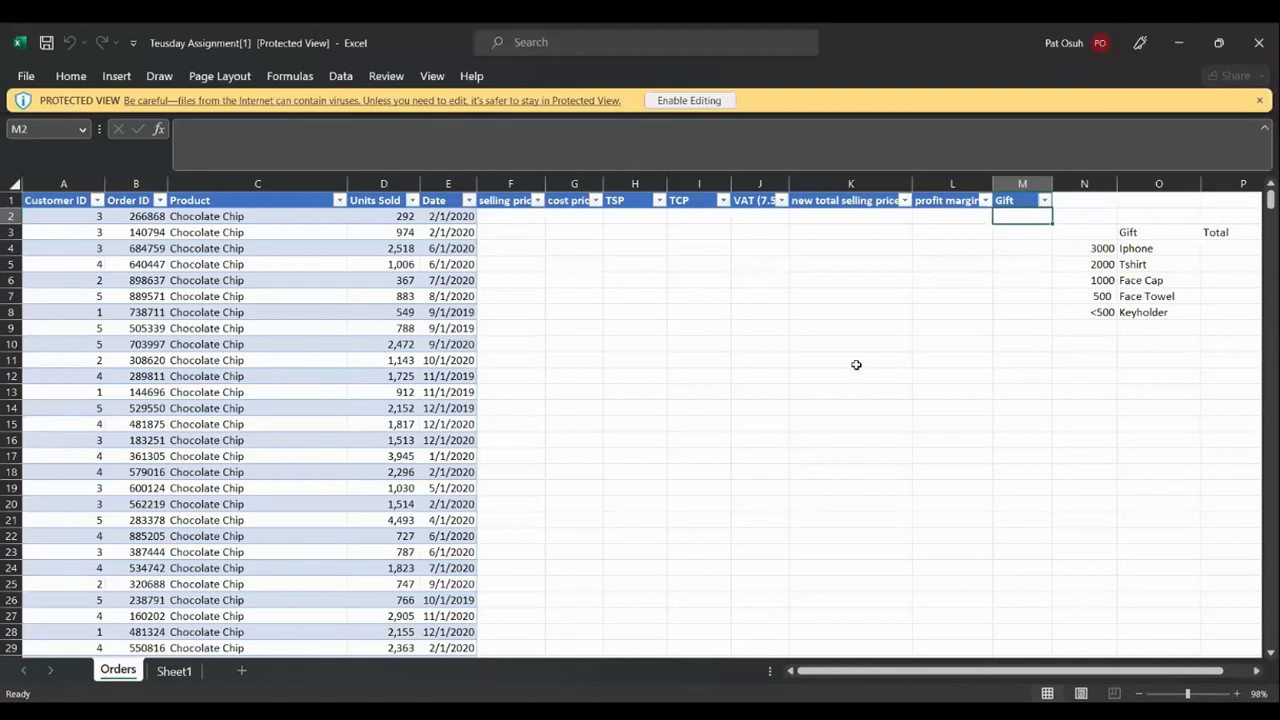
left_click(690, 100)
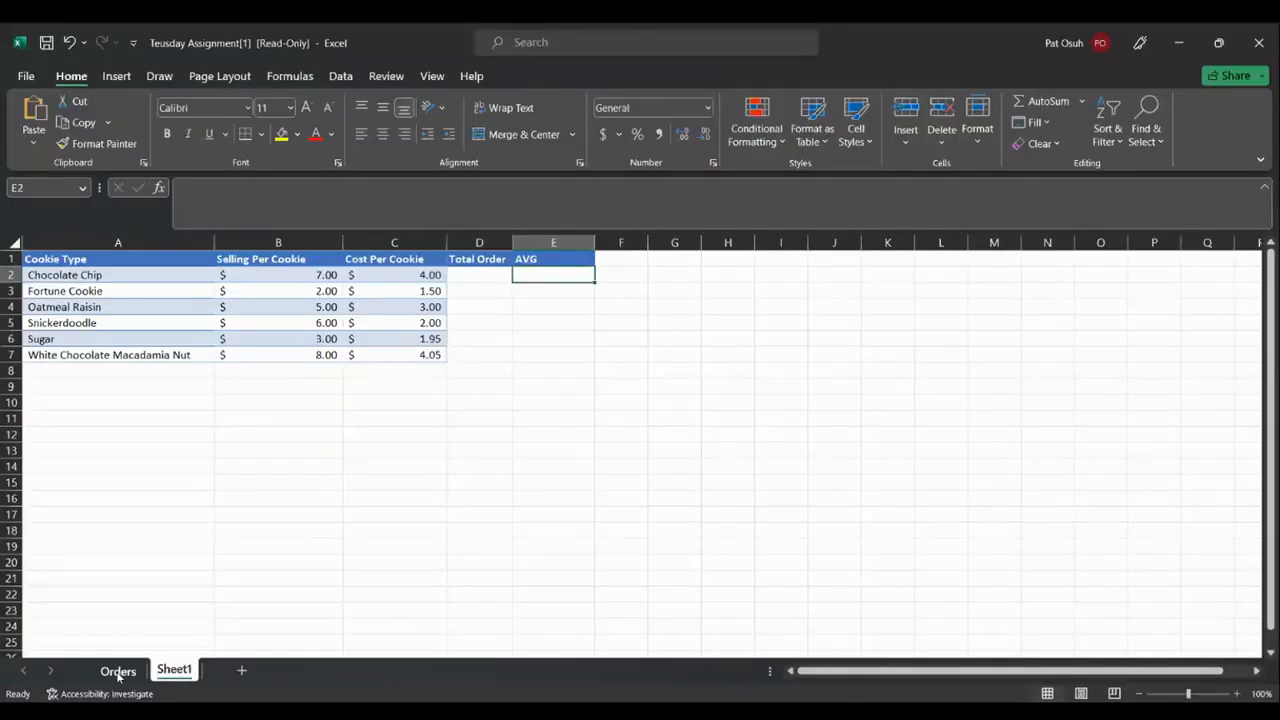
left_click(118, 672)
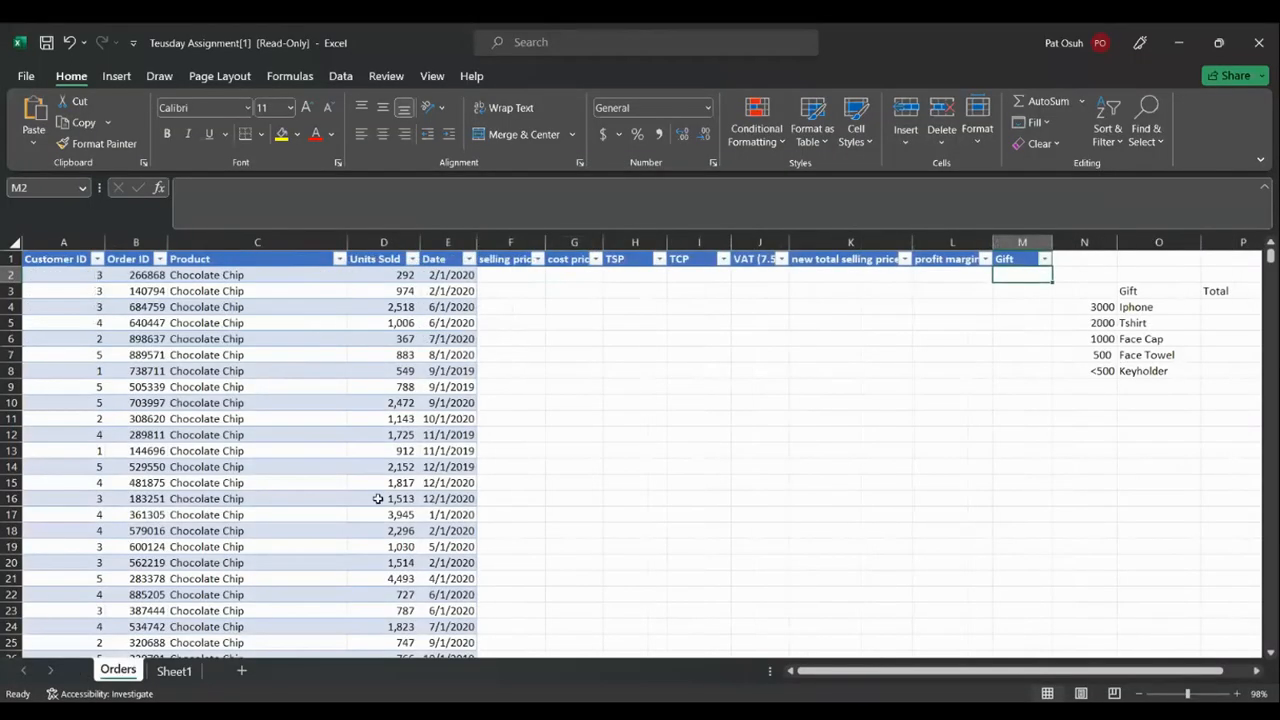
left_click(172, 671)
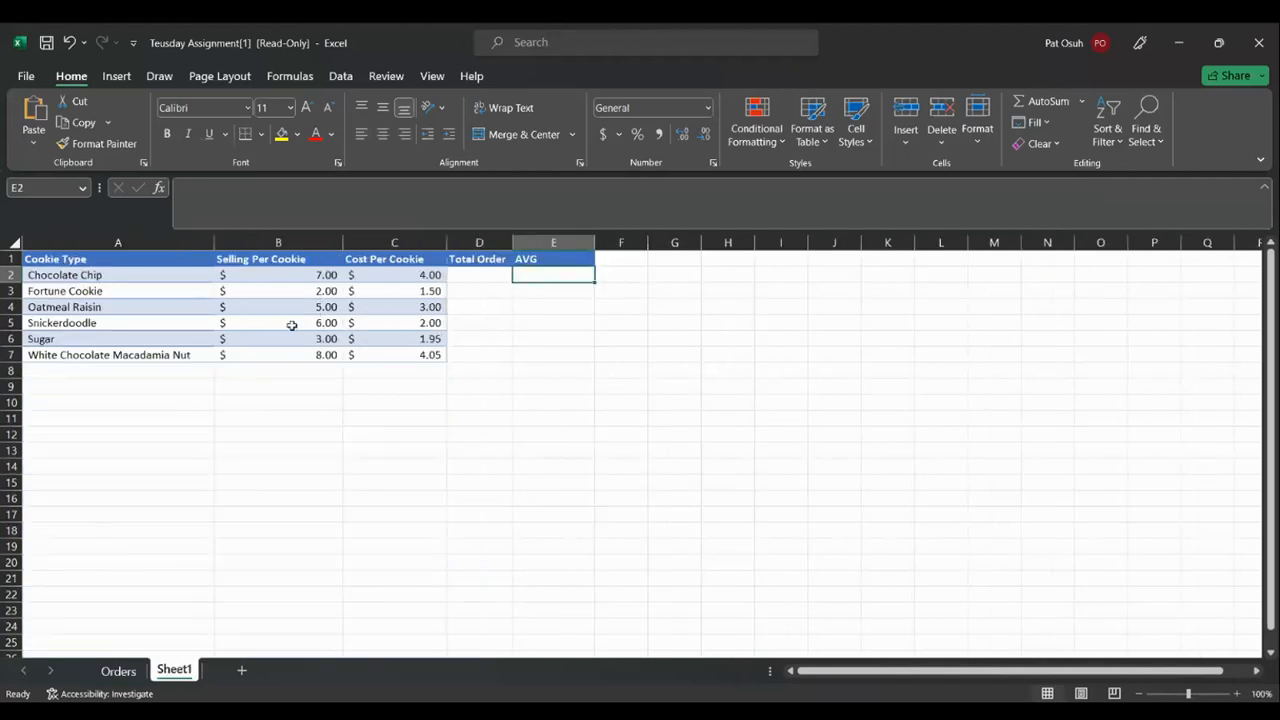
left_click(118, 671)
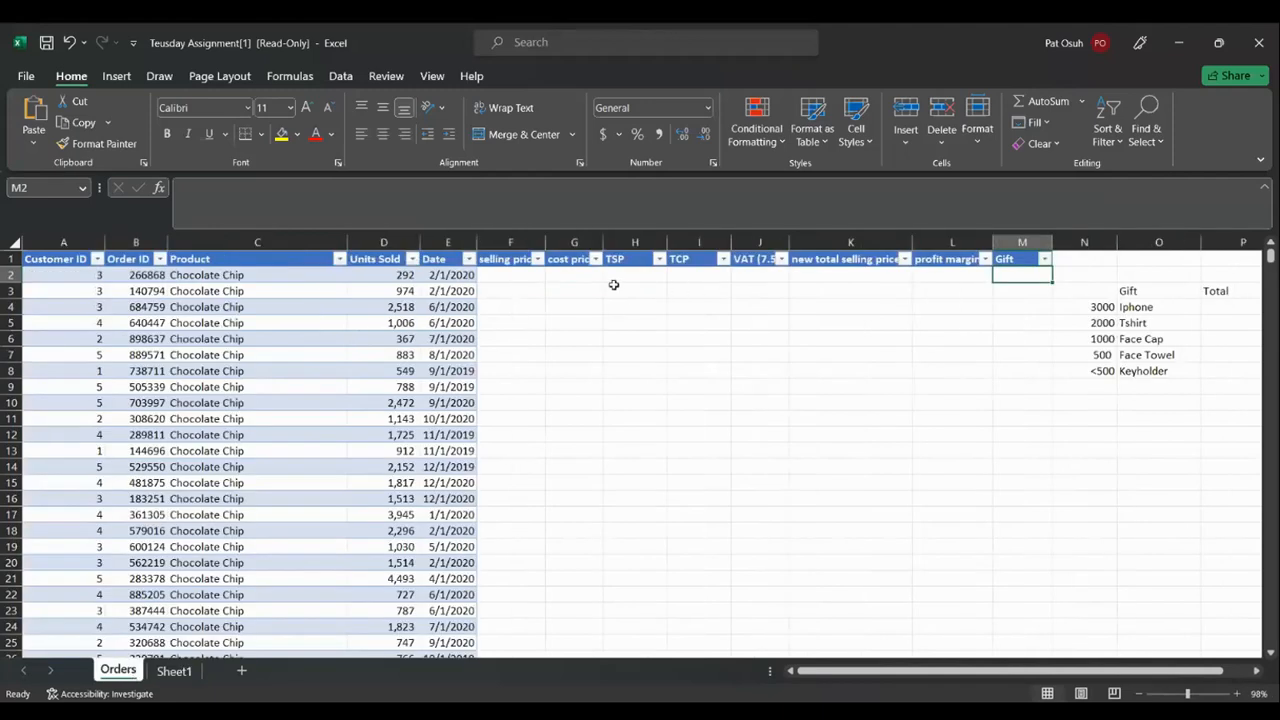